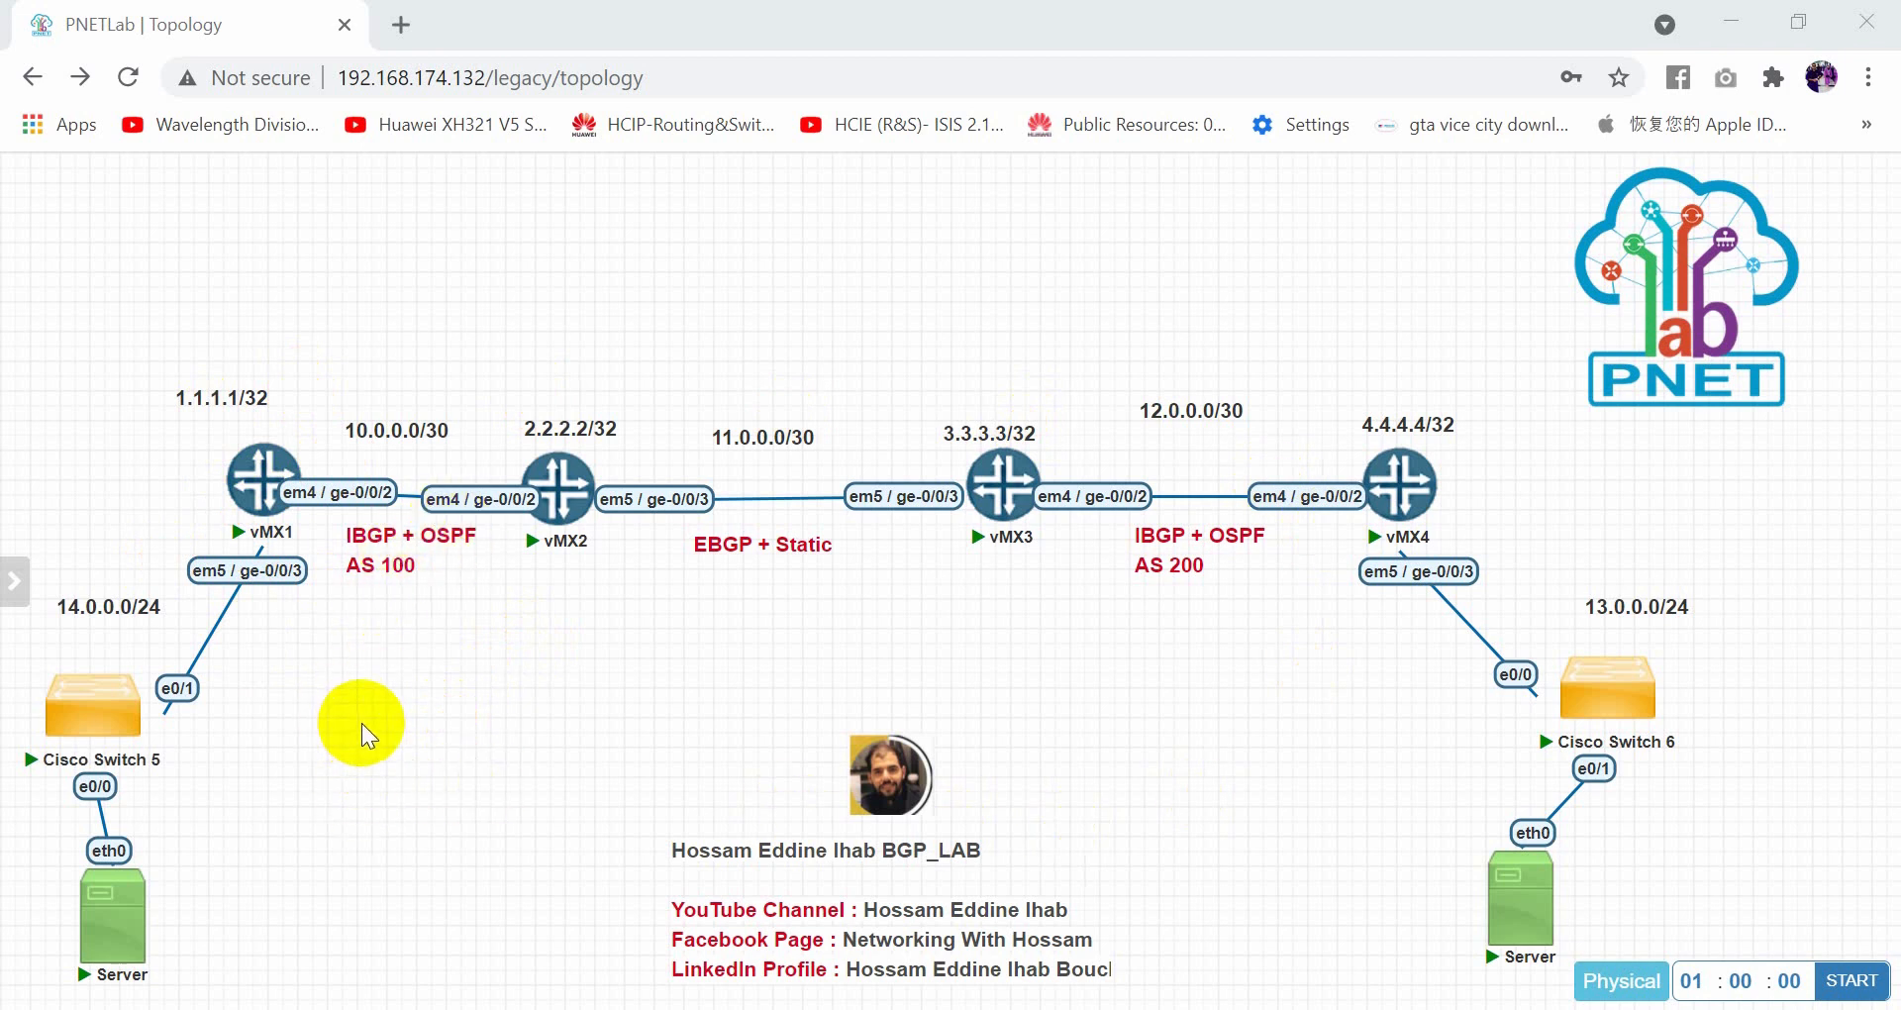
# Open the vMX1 router's console, move its window off the topology's first router and bring up the configuration prompt
pyautogui.click(281, 516)
pyautogui.click(870, 283)
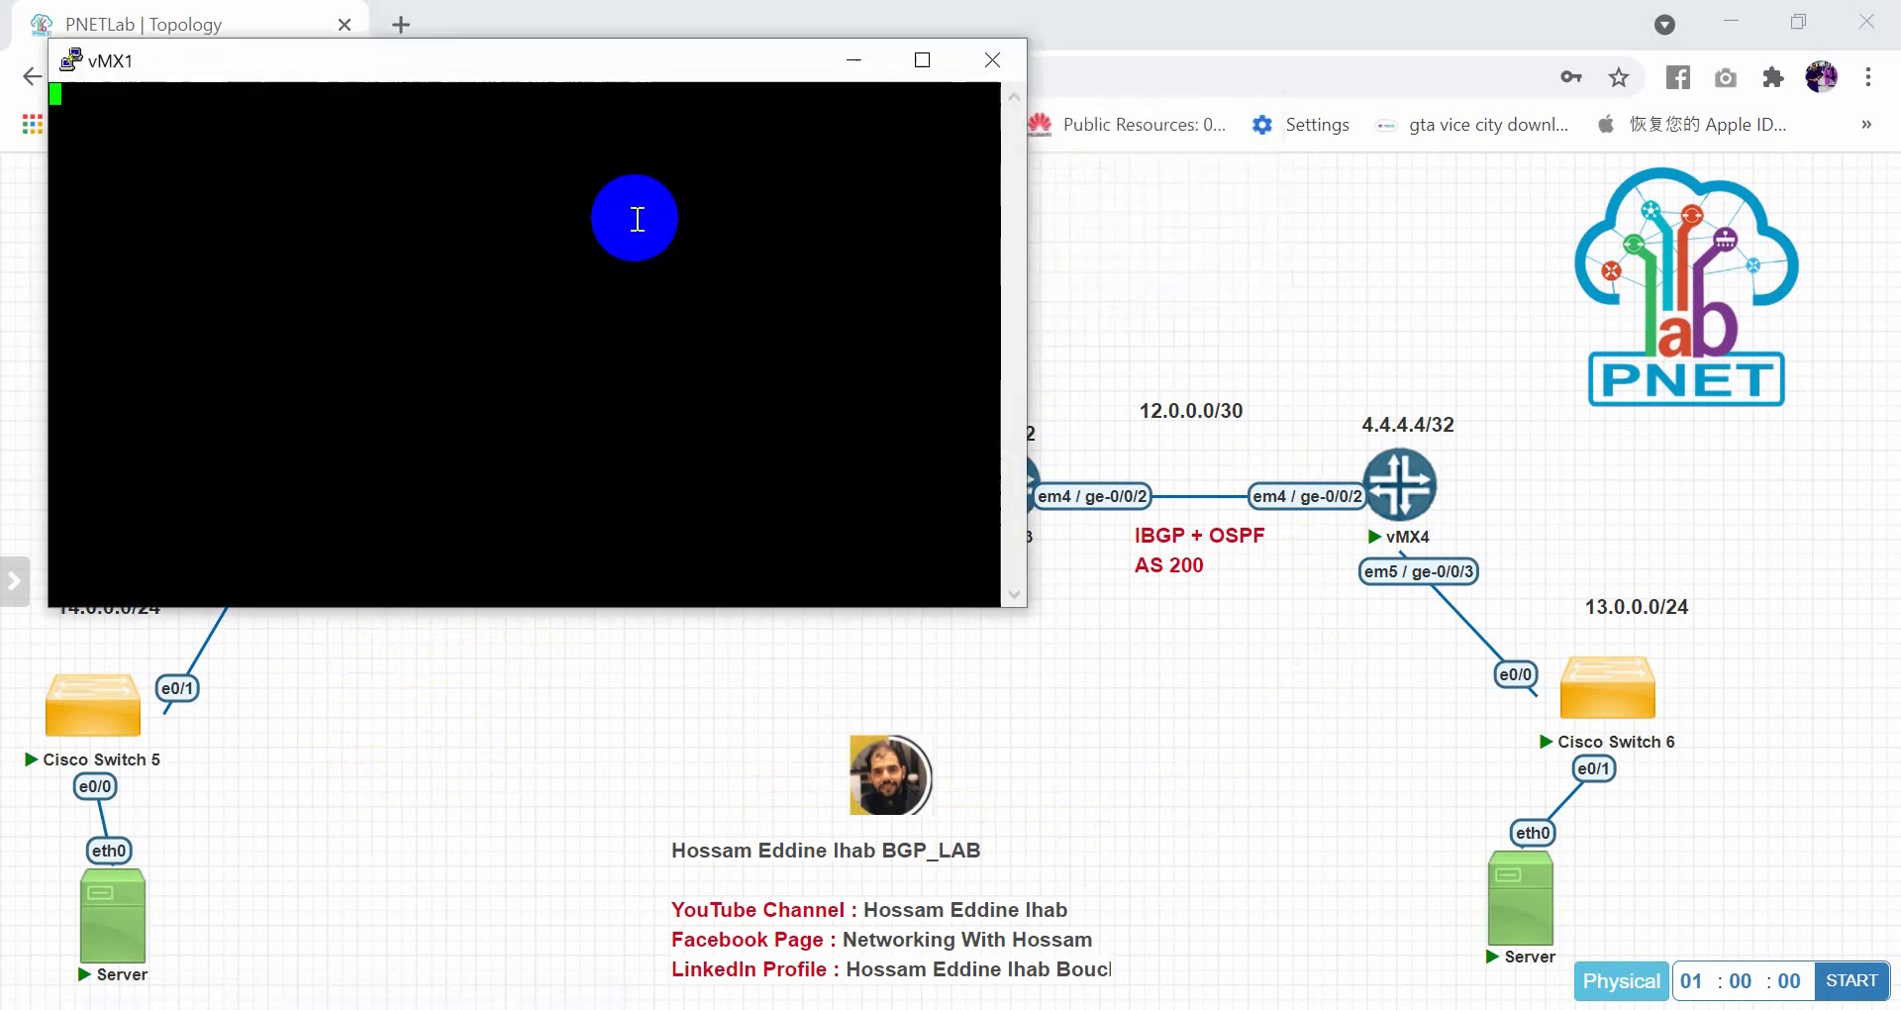
pyautogui.moveTo(527, 65); pyautogui.dragTo(1145, 204)
pyautogui.press('Return')
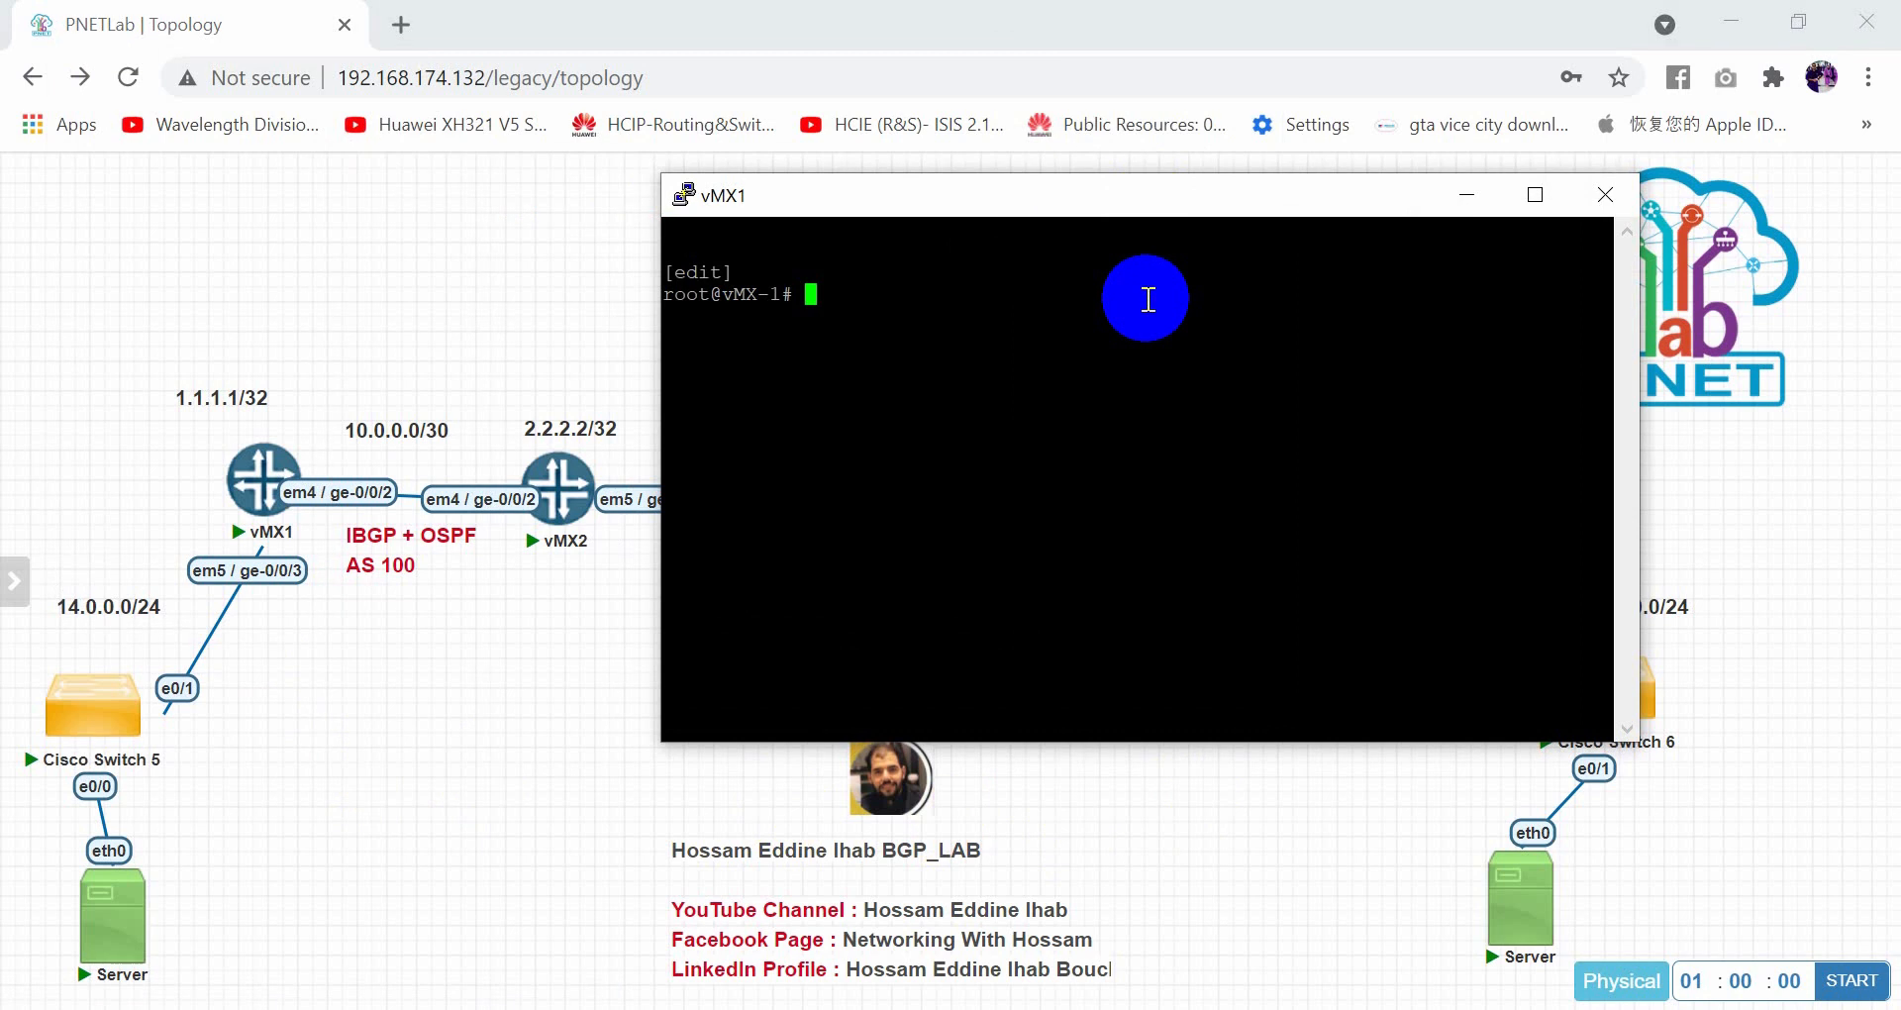
# Assign the inet address 14.0.0.1/24 to interface ge-0/0/3 unit 0 on vMX1
pyautogui.write('set interfaces ')
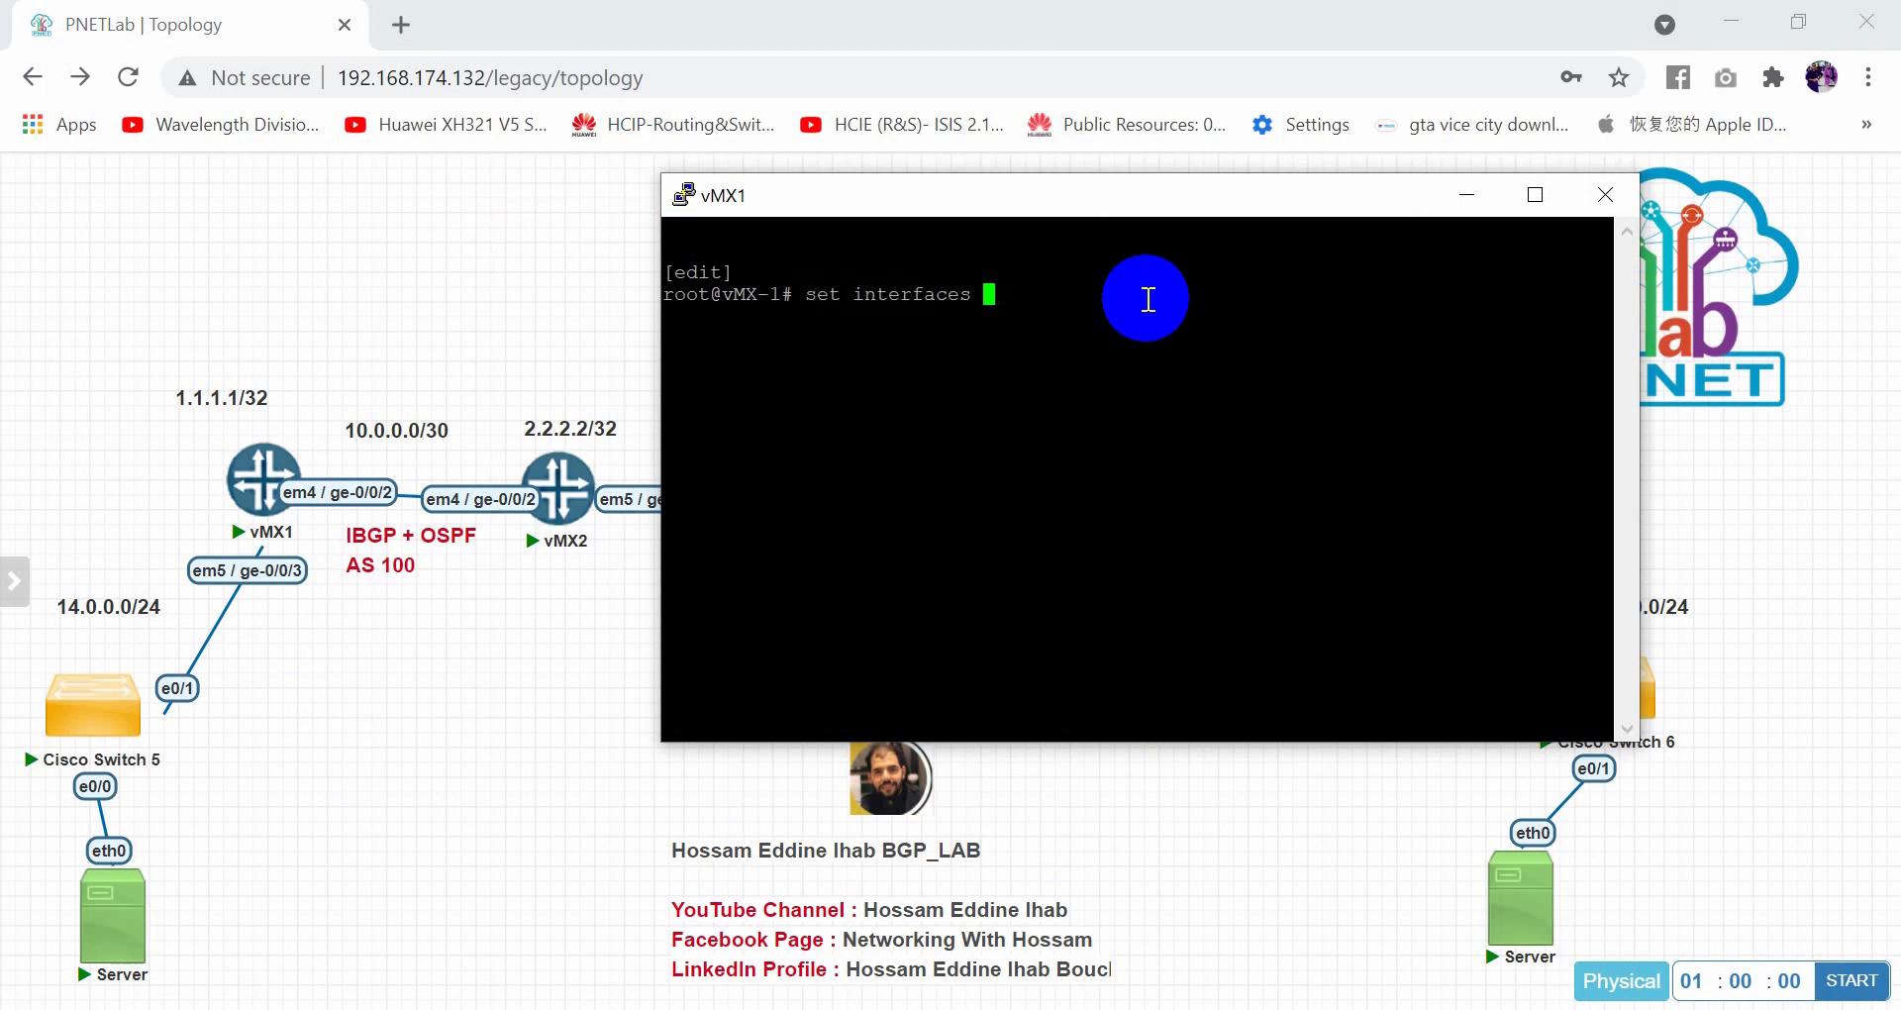
pyautogui.write('ge-0/0/3 unit 0 family ')
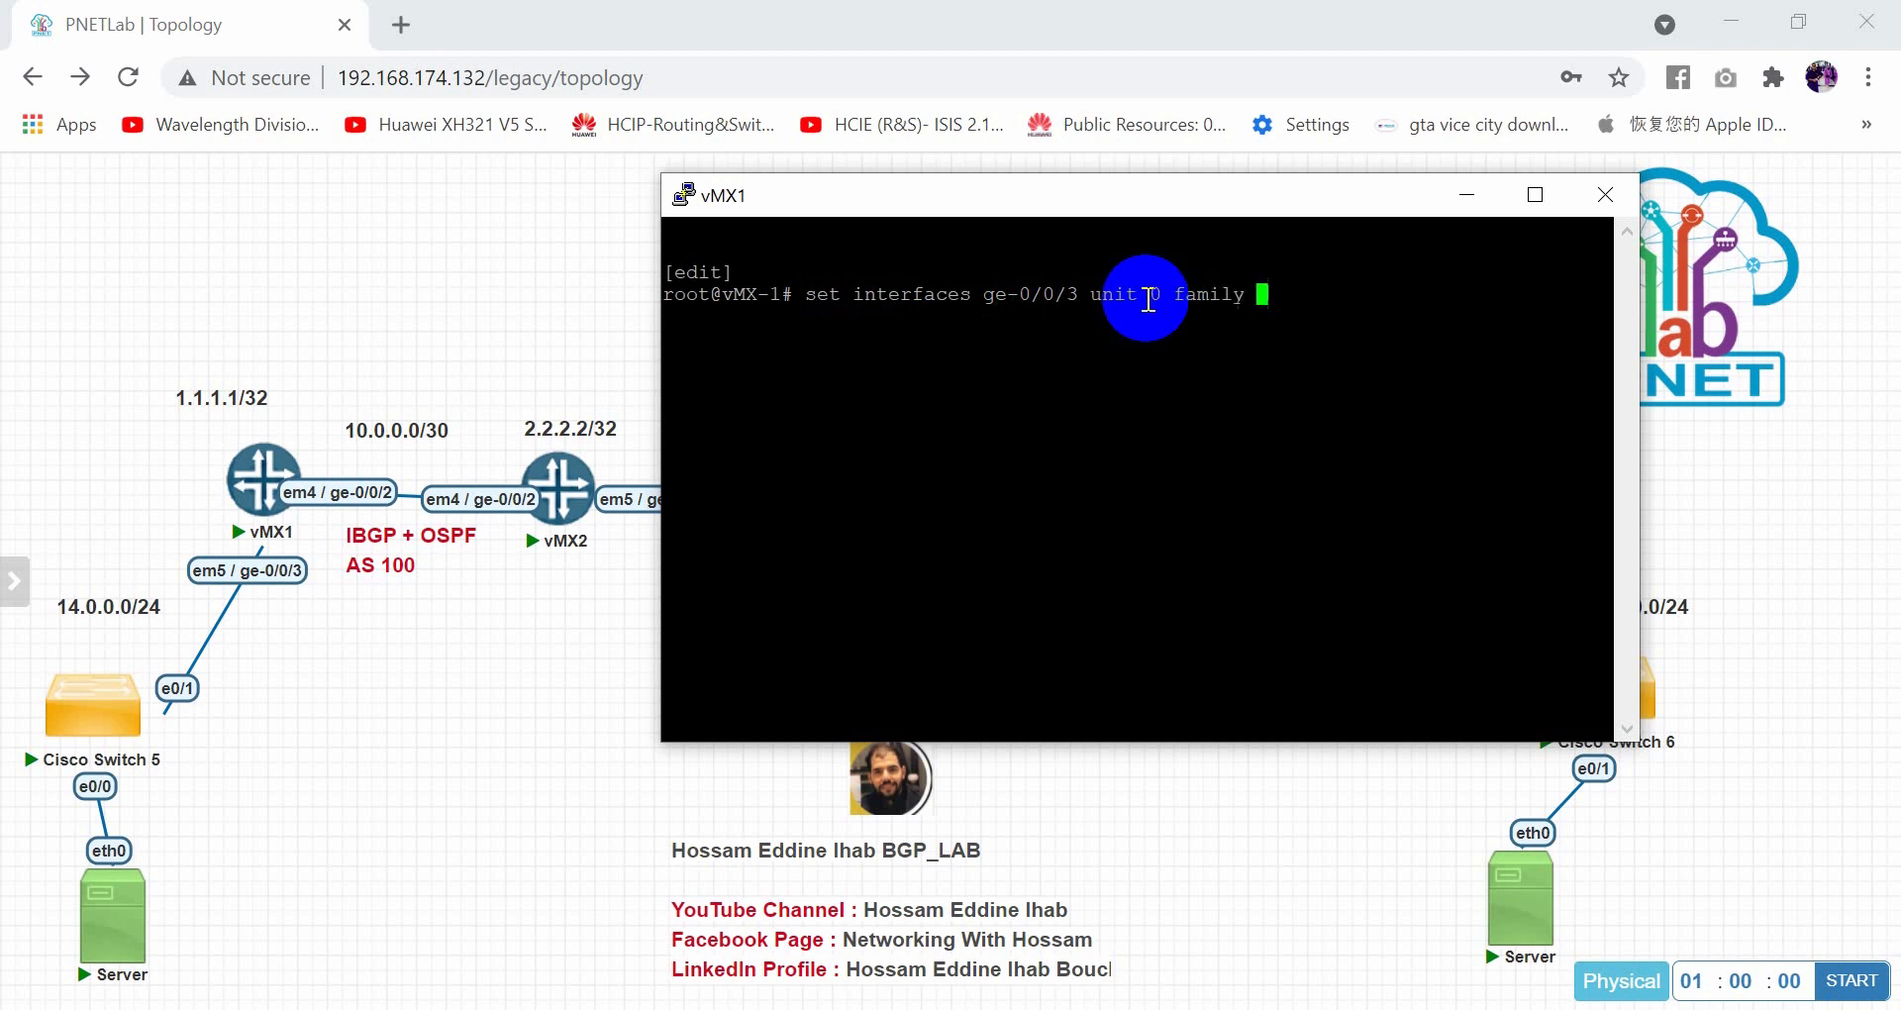
pyautogui.write('inet address 14.0.0.')
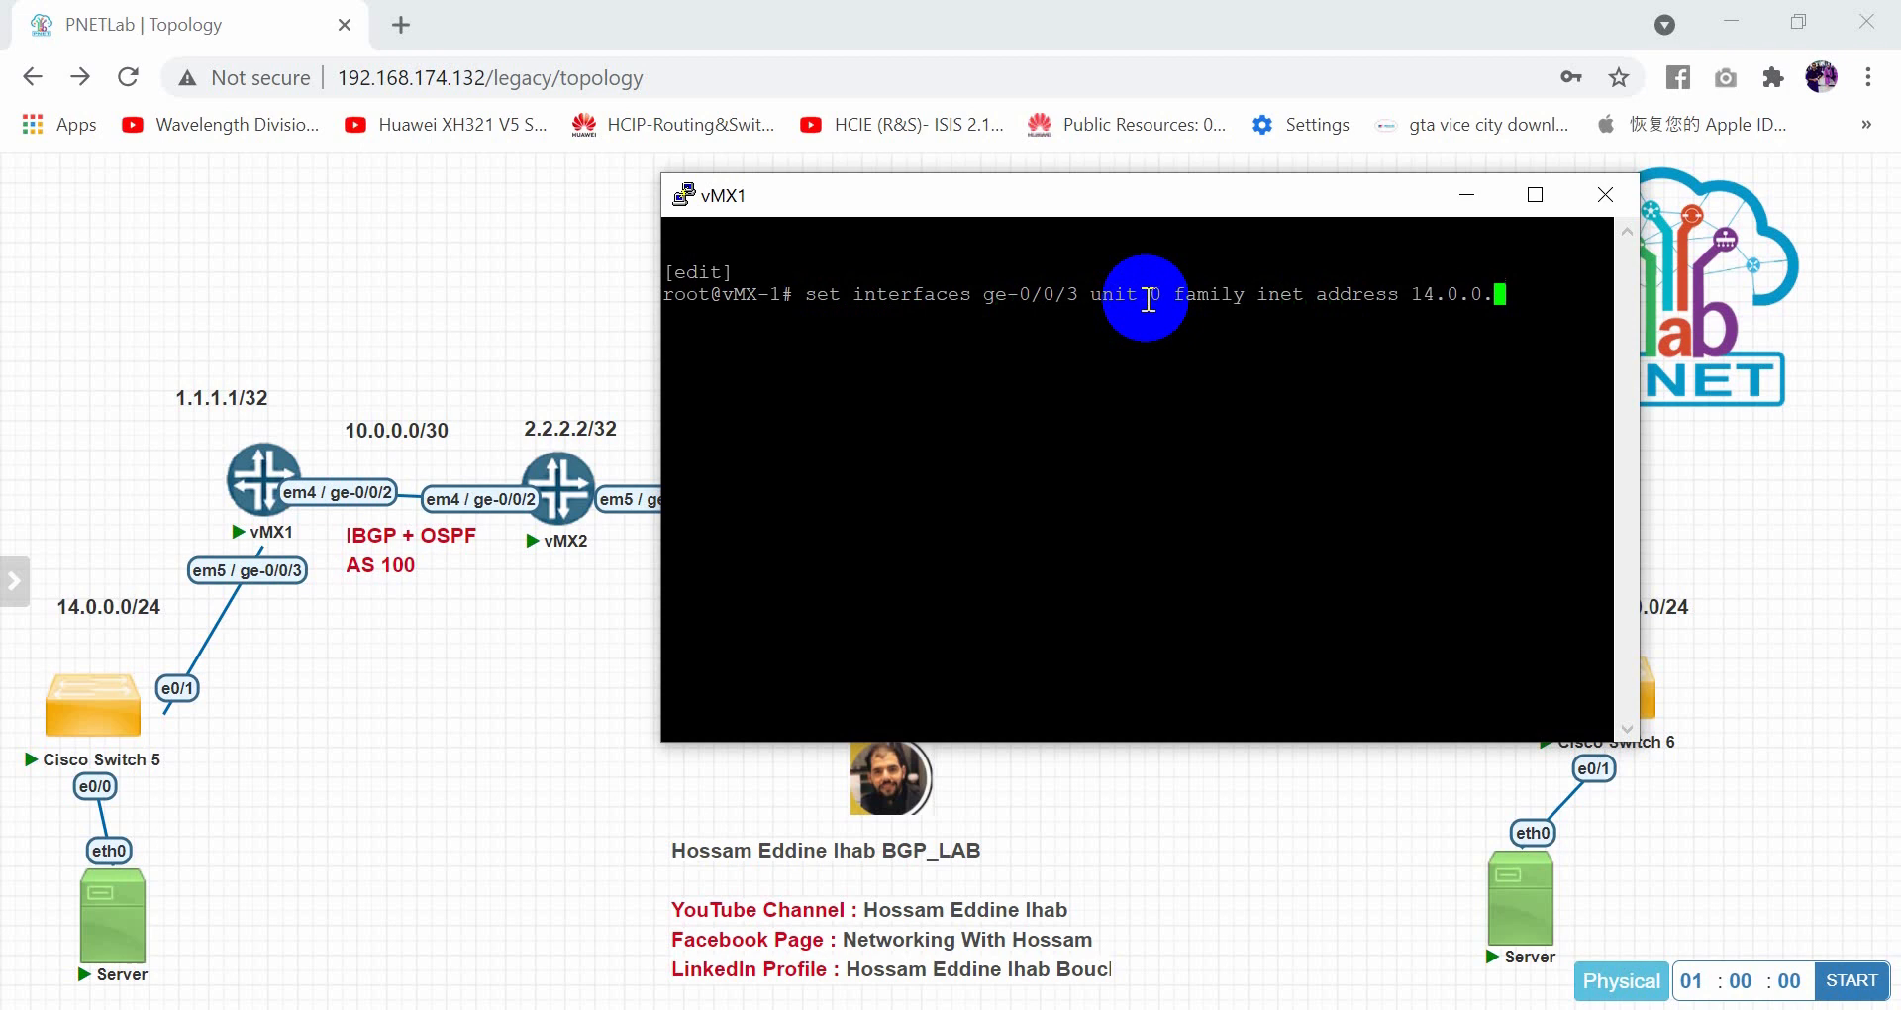
pyautogui.write('1/24')
pyautogui.press('Return')
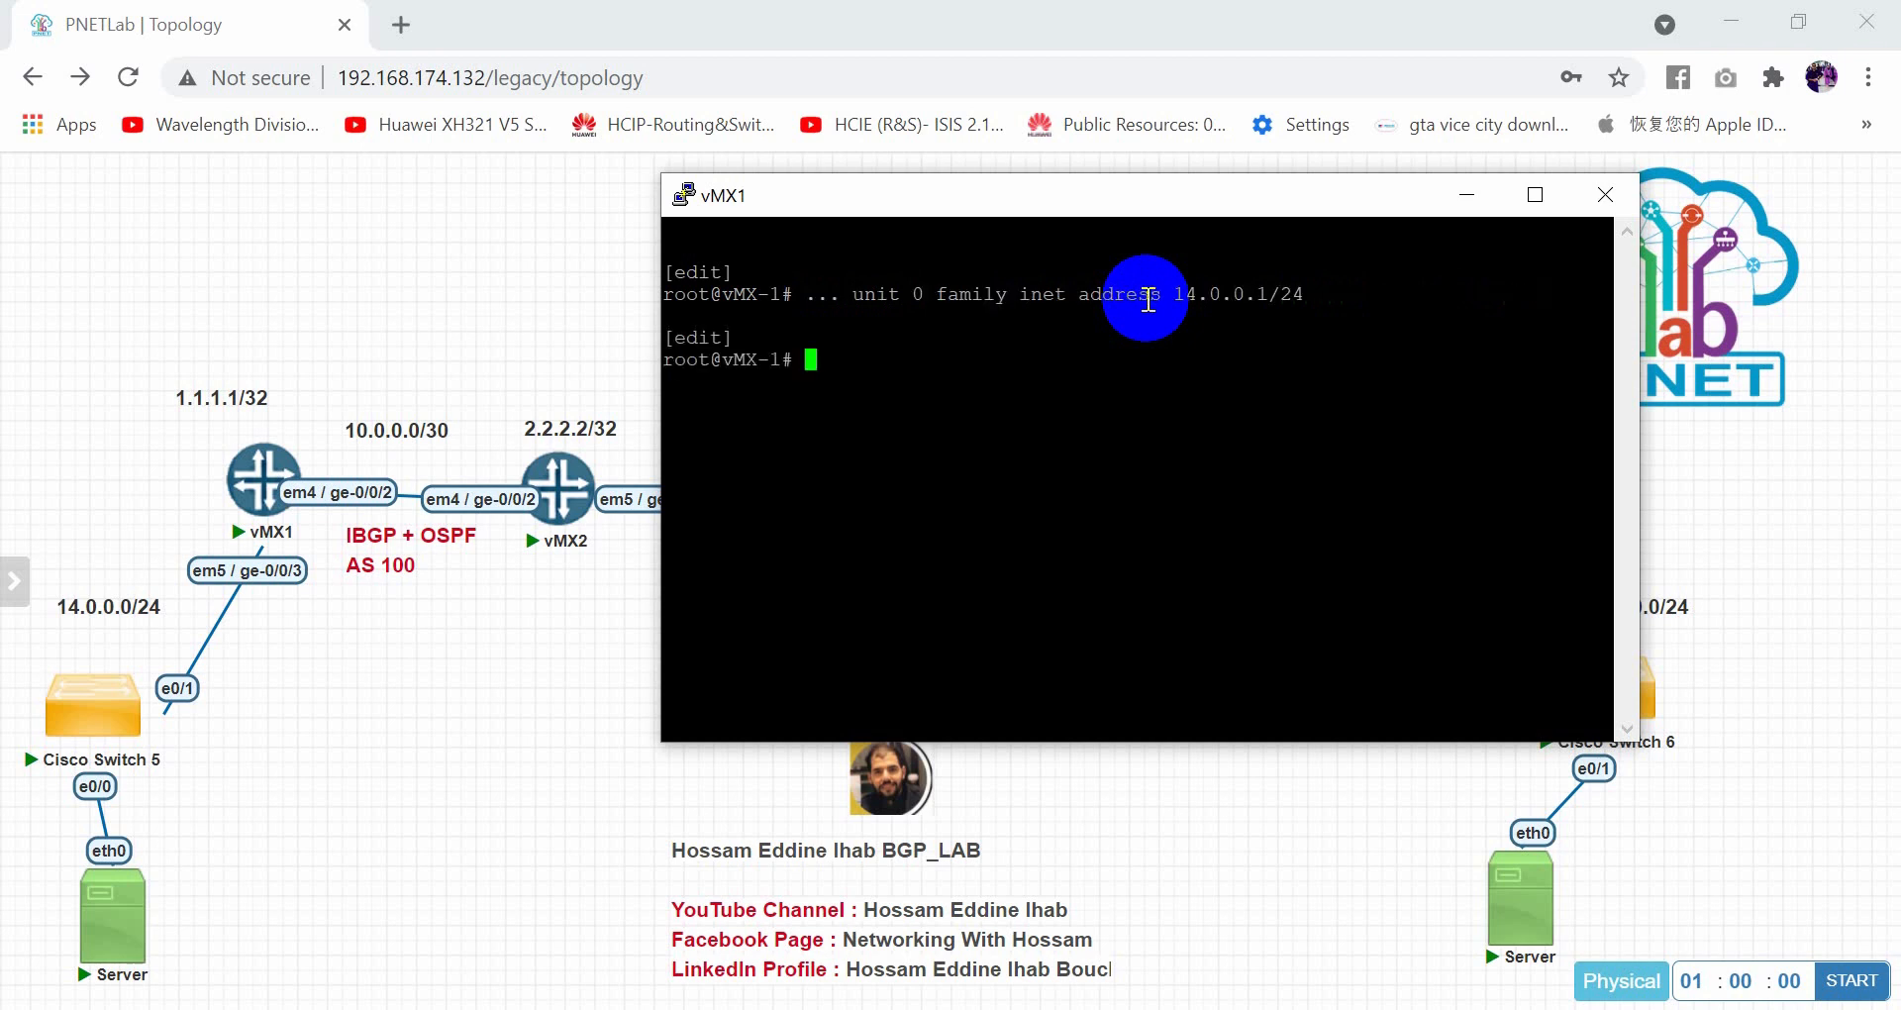
# Reuse the previous set command on vMX1 to assign 10.0.0.1/30 to interface ge-0/0/2 unit 0
pyautogui.press('Up')
pyautogui.press('Left')
pyautogui.press('Left')
pyautogui.press('Left')
pyautogui.press('Left')
pyautogui.press('Left')
pyautogui.press('Left')
pyautogui.press('Left')
pyautogui.press('Left')
pyautogui.press('Left')
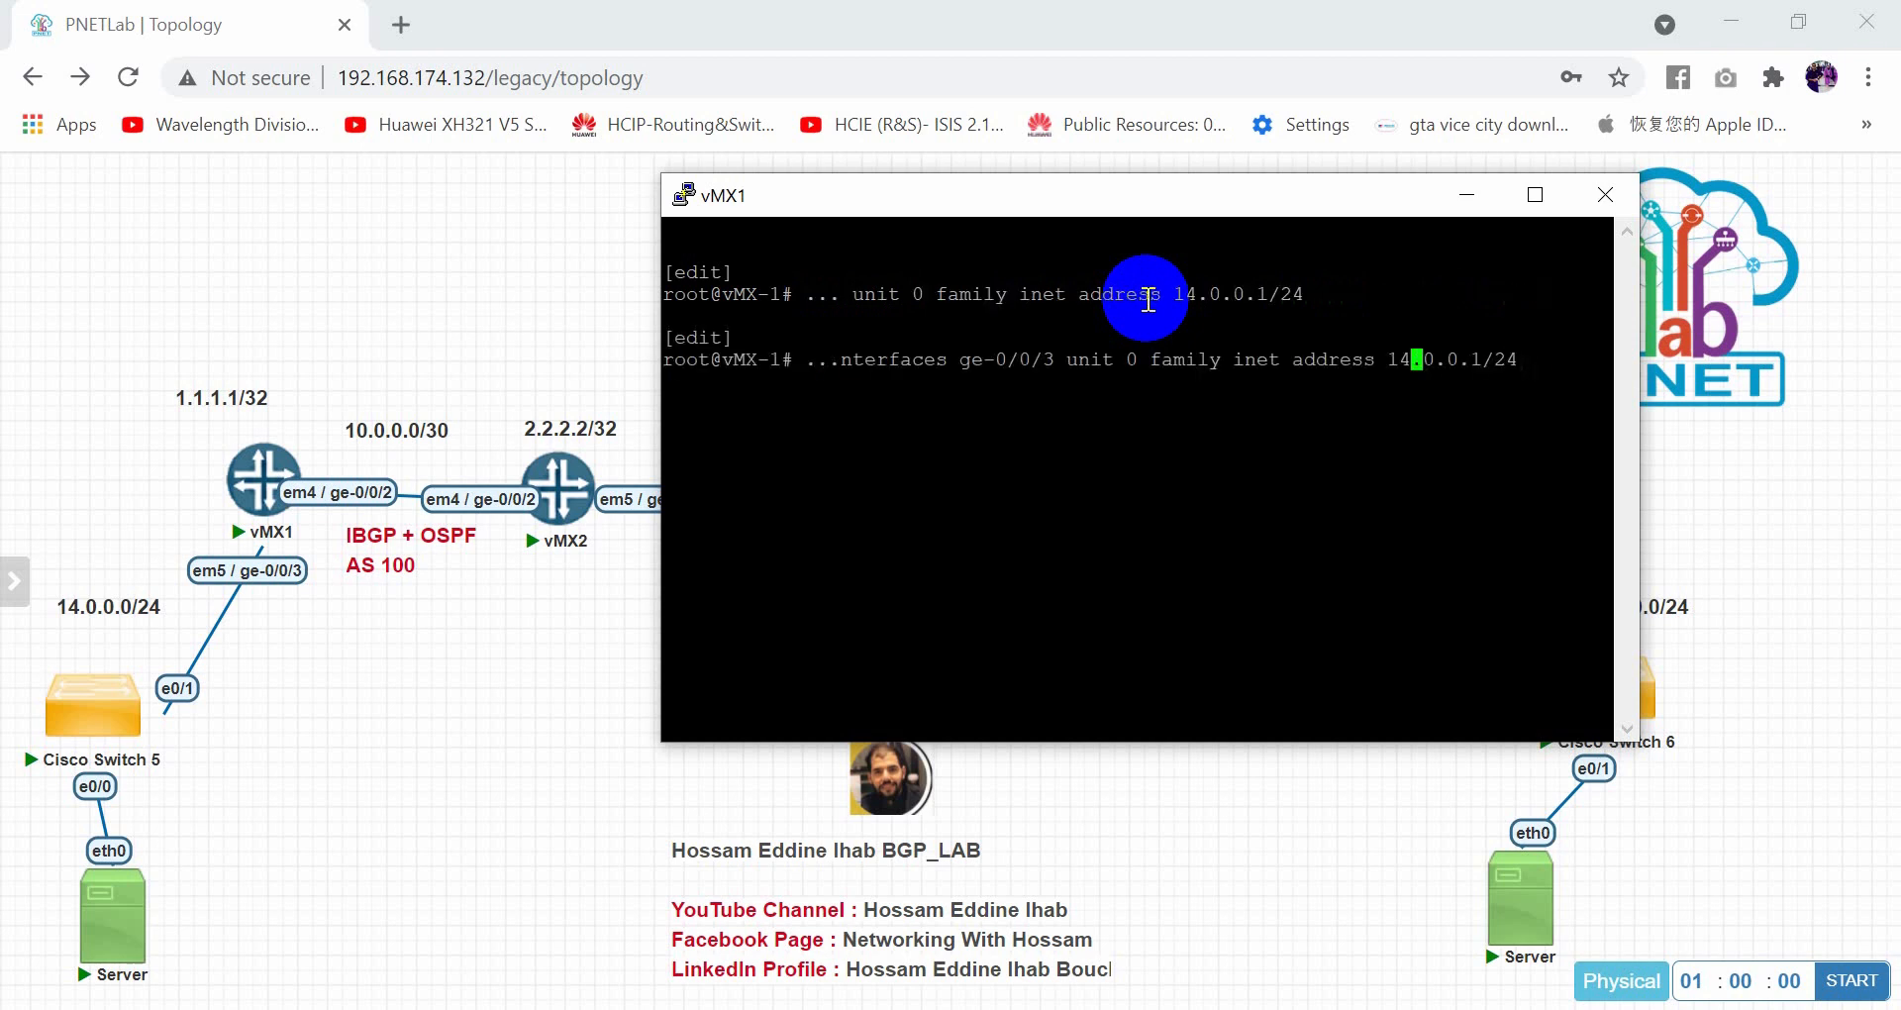
pyautogui.press('BackSpace')
pyautogui.write('0')
pyautogui.press('Right')
pyautogui.press('Right')
pyautogui.press('Right')
pyautogui.press('Right')
pyautogui.press('Right')
pyautogui.press('Right')
pyautogui.press('Right')
pyautogui.press('Right')
pyautogui.press('Right')
pyautogui.press('BackSpace')
pyautogui.write('0')
pyautogui.press('Left')
pyautogui.press('Left')
pyautogui.press('Left')
pyautogui.press('Left')
pyautogui.press('Left')
pyautogui.press('Left')
pyautogui.press('Left')
pyautogui.press('Left')
pyautogui.press('Left')
pyautogui.press('Left')
pyautogui.press('Left')
pyautogui.press('Left')
pyautogui.press('Left')
pyautogui.press('Left')
pyautogui.press('Left')
pyautogui.press('Left')
pyautogui.press('Left')
pyautogui.press('Left')
pyautogui.press('Left')
pyautogui.press('Left')
pyautogui.press('Left')
pyautogui.press('Left')
pyautogui.press('Left')
pyautogui.press('Left')
pyautogui.press('Left')
pyautogui.press('Left')
pyautogui.press('Left')
pyautogui.press('Left')
pyautogui.press('Left')
pyautogui.press('Delete')
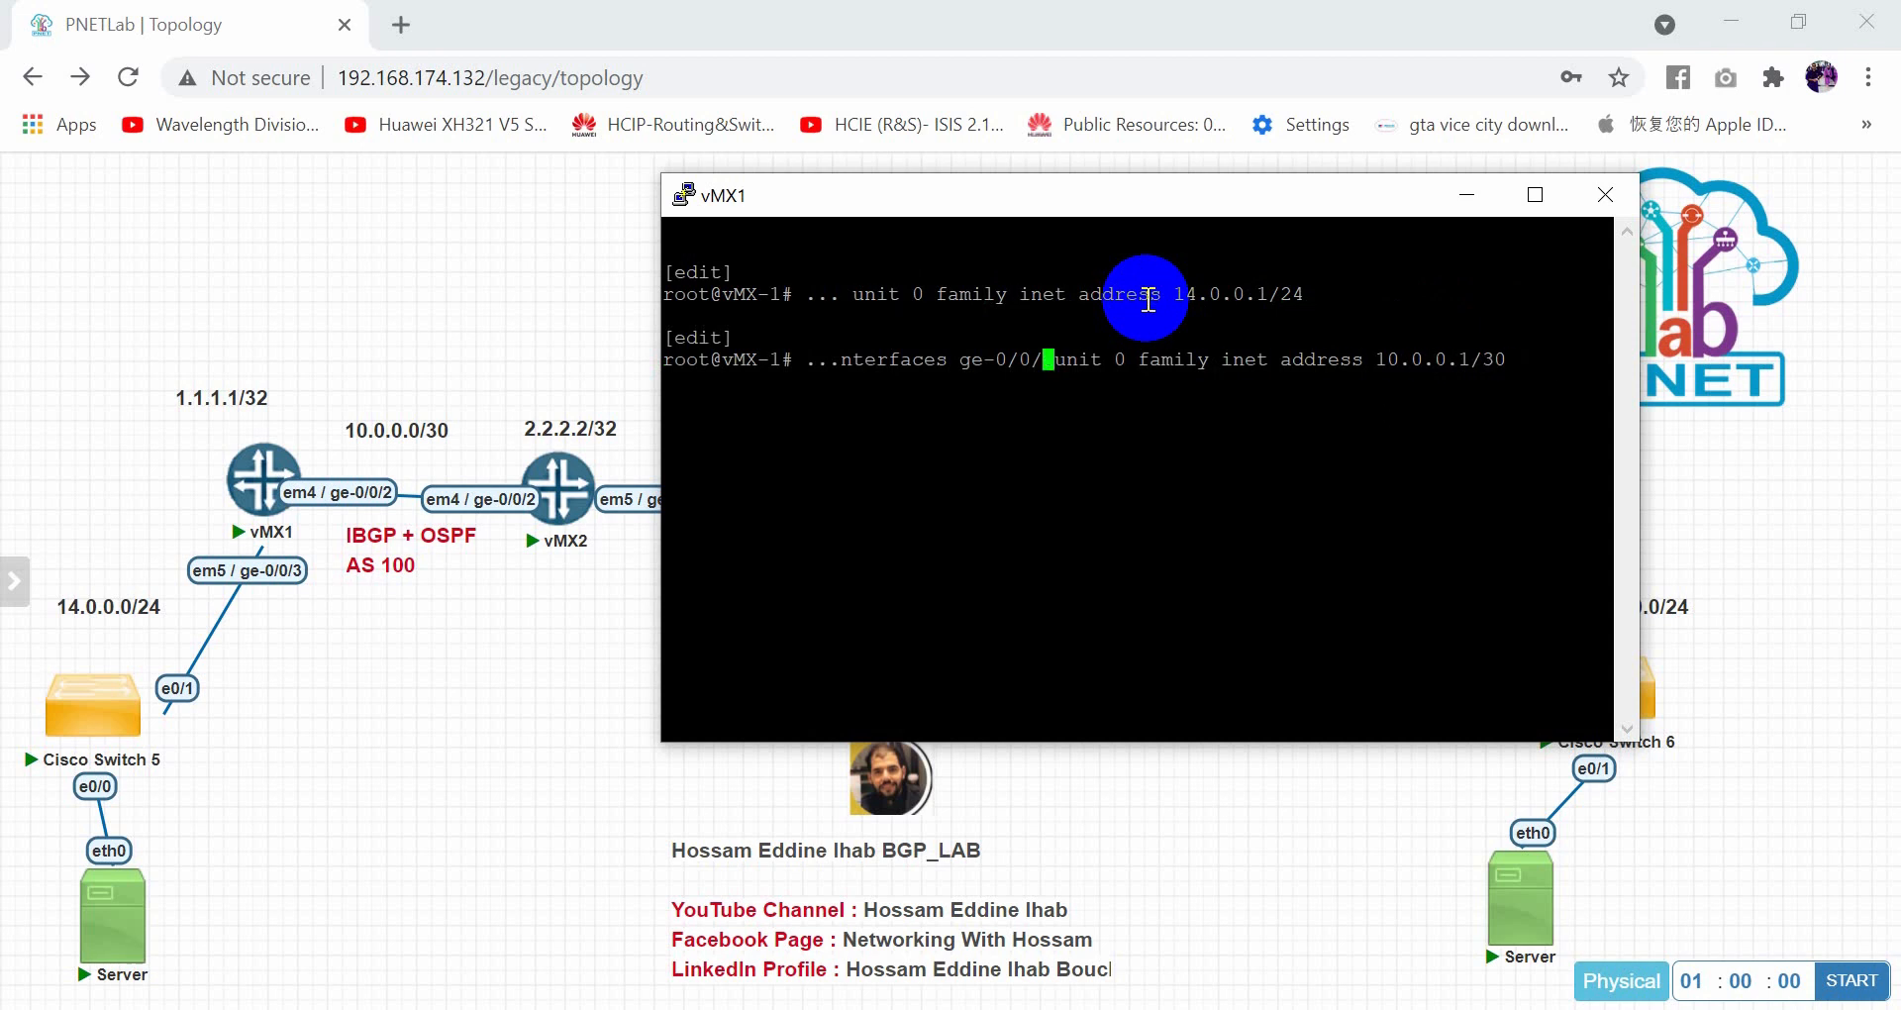
pyautogui.write('2')
pyautogui.press('Return')
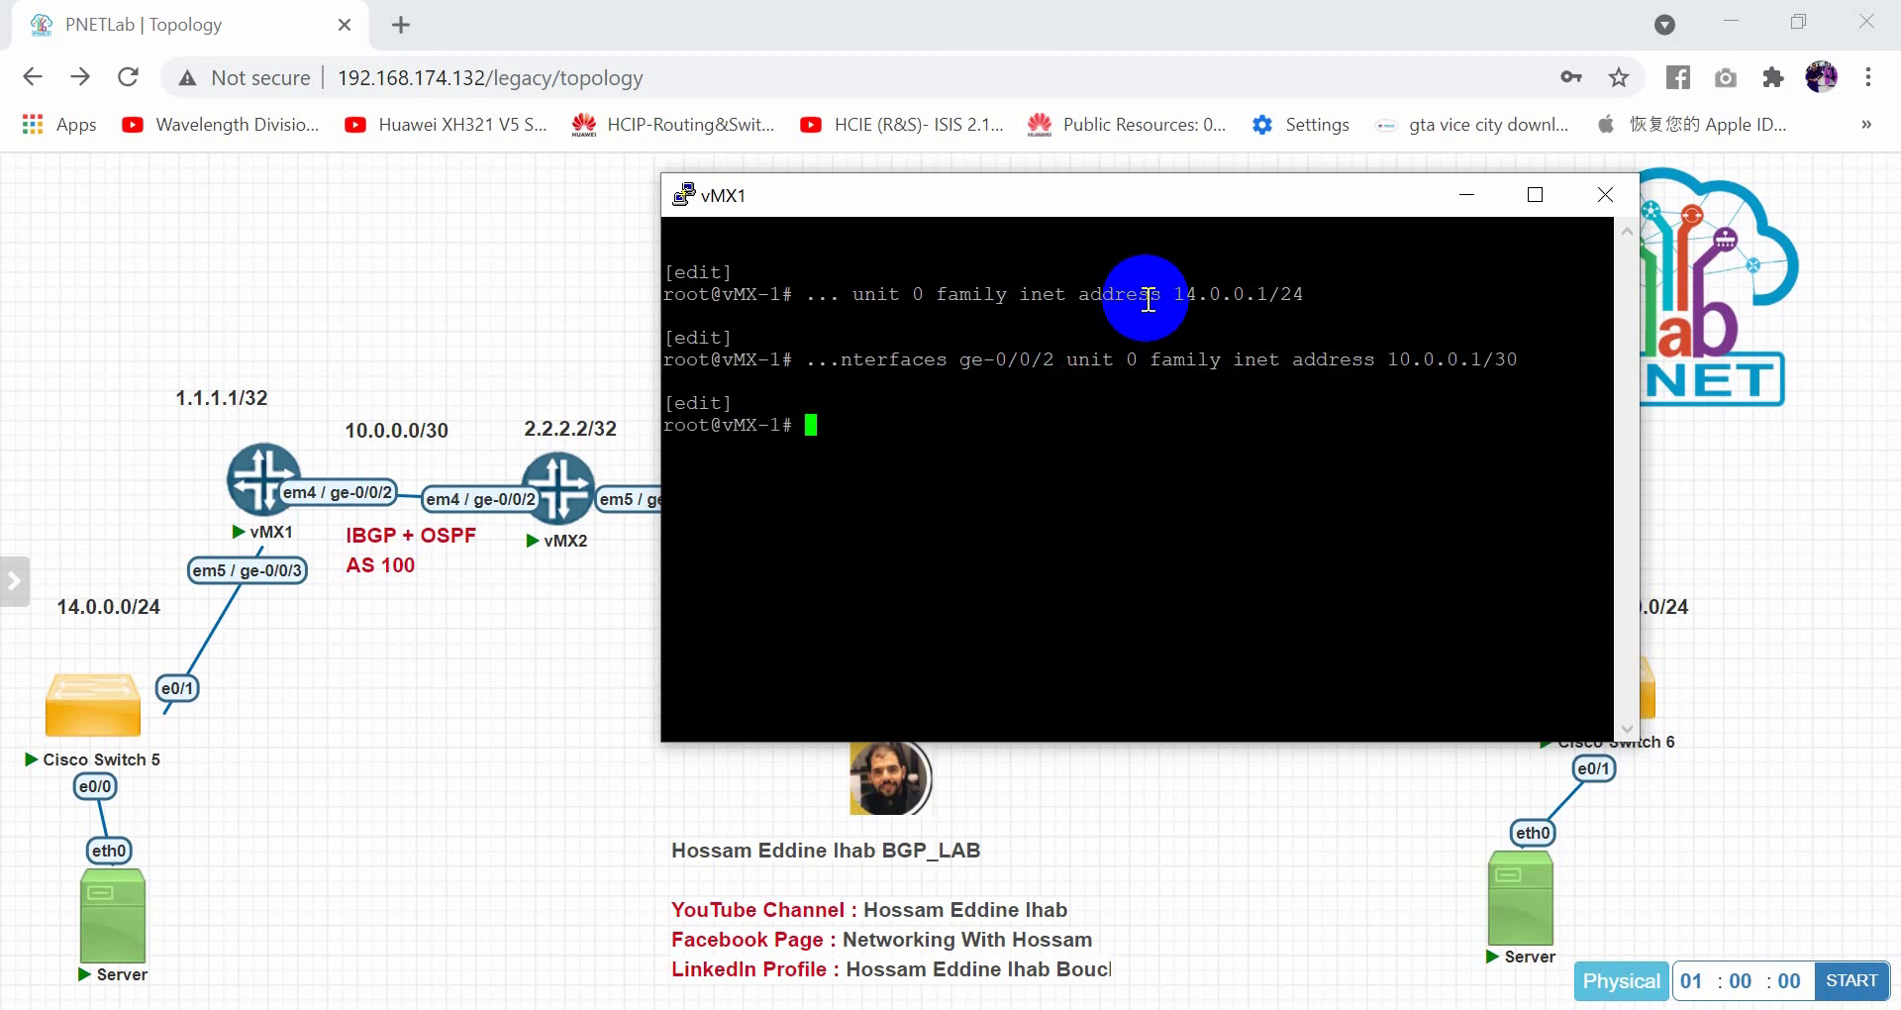
# Reuse the last set command on vMX1 to assign 1.1.1.1/32 to loopback interface lo0 unit 0
pyautogui.press('Up')
pyautogui.press('BackSpace')
pyautogui.write('2')
pyautogui.press('Left')
pyautogui.press('Left')
pyautogui.press('Left')
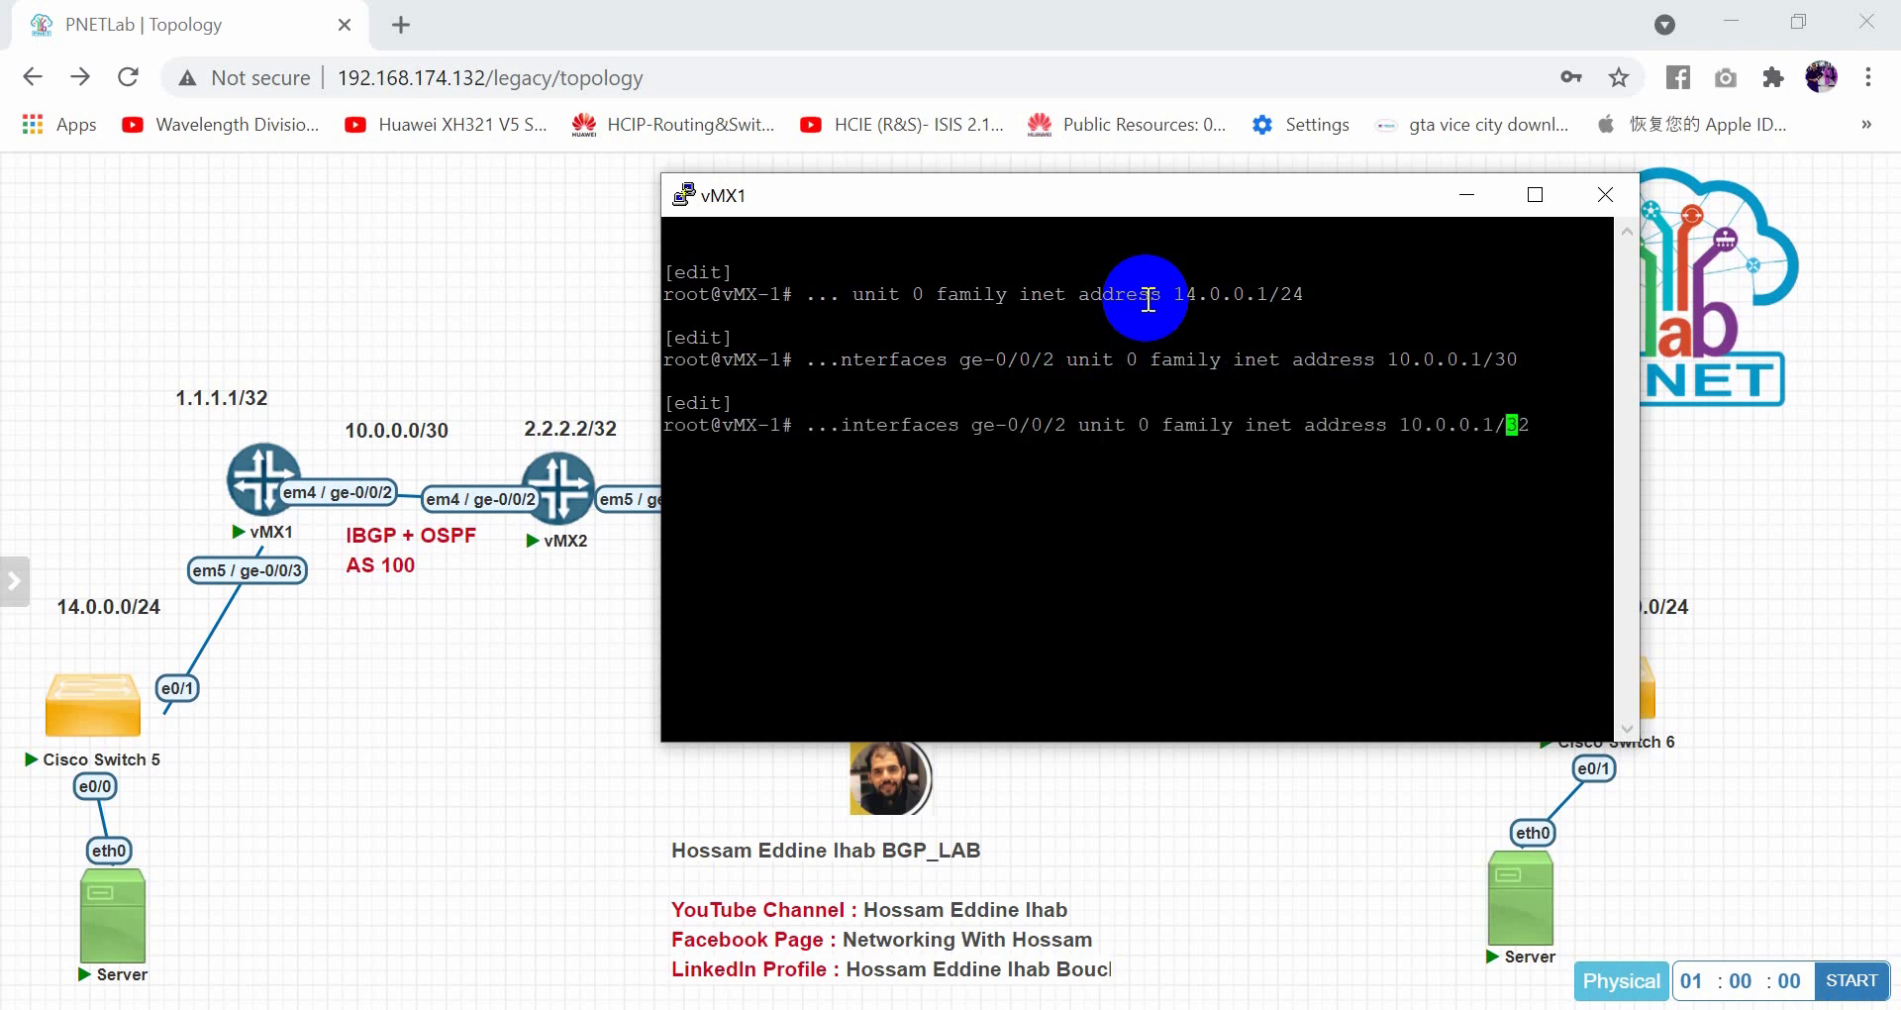
pyautogui.press('BackSpace')
pyautogui.press('BackSpace')
pyautogui.press('BackSpace')
pyautogui.press('BackSpace')
pyautogui.press('BackSpace')
pyautogui.press('BackSpace')
pyautogui.press('BackSpace')
pyautogui.press('BackSpace')
pyautogui.press('Delete')
pyautogui.write('1,1,1,')
pyautogui.press('BackSpace')
pyautogui.press('BackSpace')
pyautogui.press('BackSpace')
pyautogui.press('BackSpace')
pyautogui.press('BackSpace')
pyautogui.write('.1.1./')
pyautogui.press('Left')
pyautogui.write('1')
pyautogui.press('Left')
pyautogui.press('Left')
pyautogui.press('Left')
pyautogui.press('Left')
pyautogui.press('Left')
pyautogui.press('Left')
pyautogui.press('Left')
pyautogui.press('Left')
pyautogui.press('Left')
pyautogui.press('Left')
pyautogui.press('Left')
pyautogui.press('Left')
pyautogui.press('Left')
pyautogui.press('Left')
pyautogui.press('Left')
pyautogui.press('Left')
pyautogui.press('Left')
pyautogui.press('Left')
pyautogui.press('Left')
pyautogui.press('Left')
pyautogui.press('Left')
pyautogui.press('Left')
pyautogui.press('Left')
pyautogui.press('Left')
pyautogui.press('Left')
pyautogui.press('Left')
pyautogui.press('Left')
pyautogui.press('BackSpace')
pyautogui.press('BackSpace')
pyautogui.press('BackSpace')
pyautogui.press('BackSpace')
pyautogui.press('BackSpace')
pyautogui.press('BackSpace')
pyautogui.press('BackSpace')
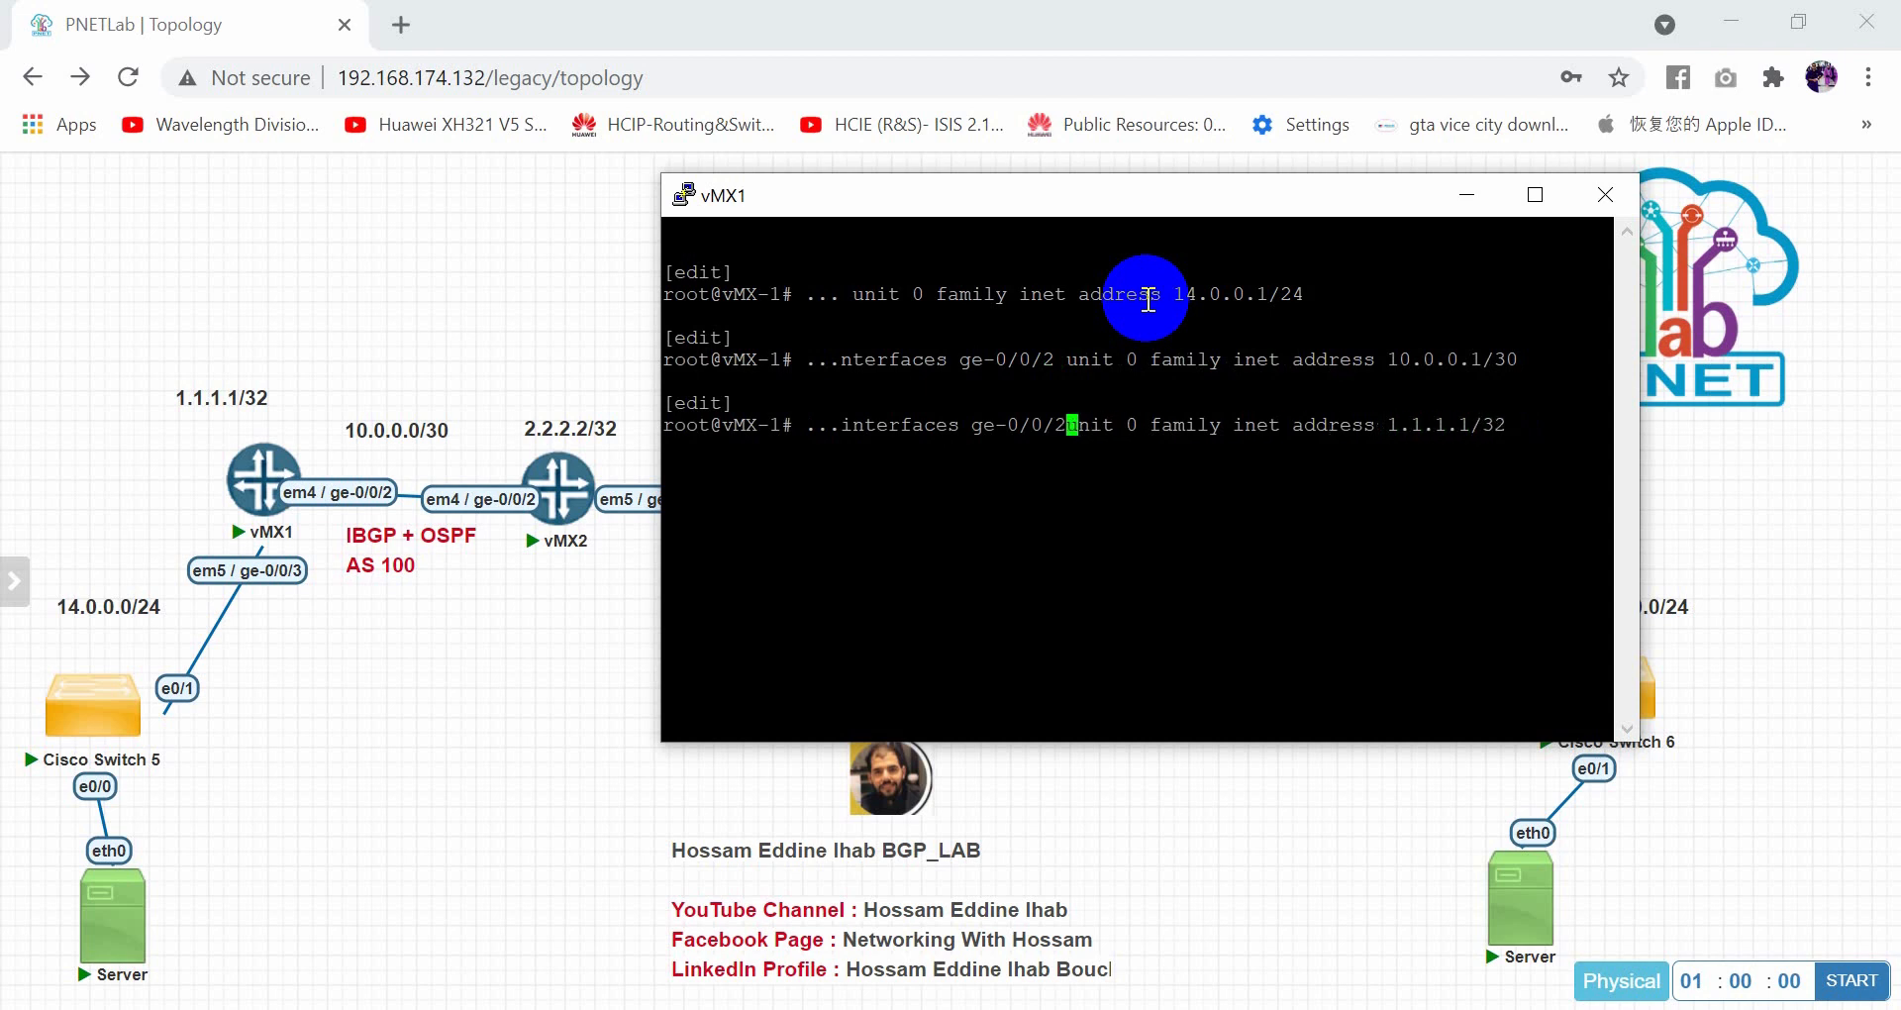
pyautogui.press('BackSpace')
pyautogui.press('BackSpace')
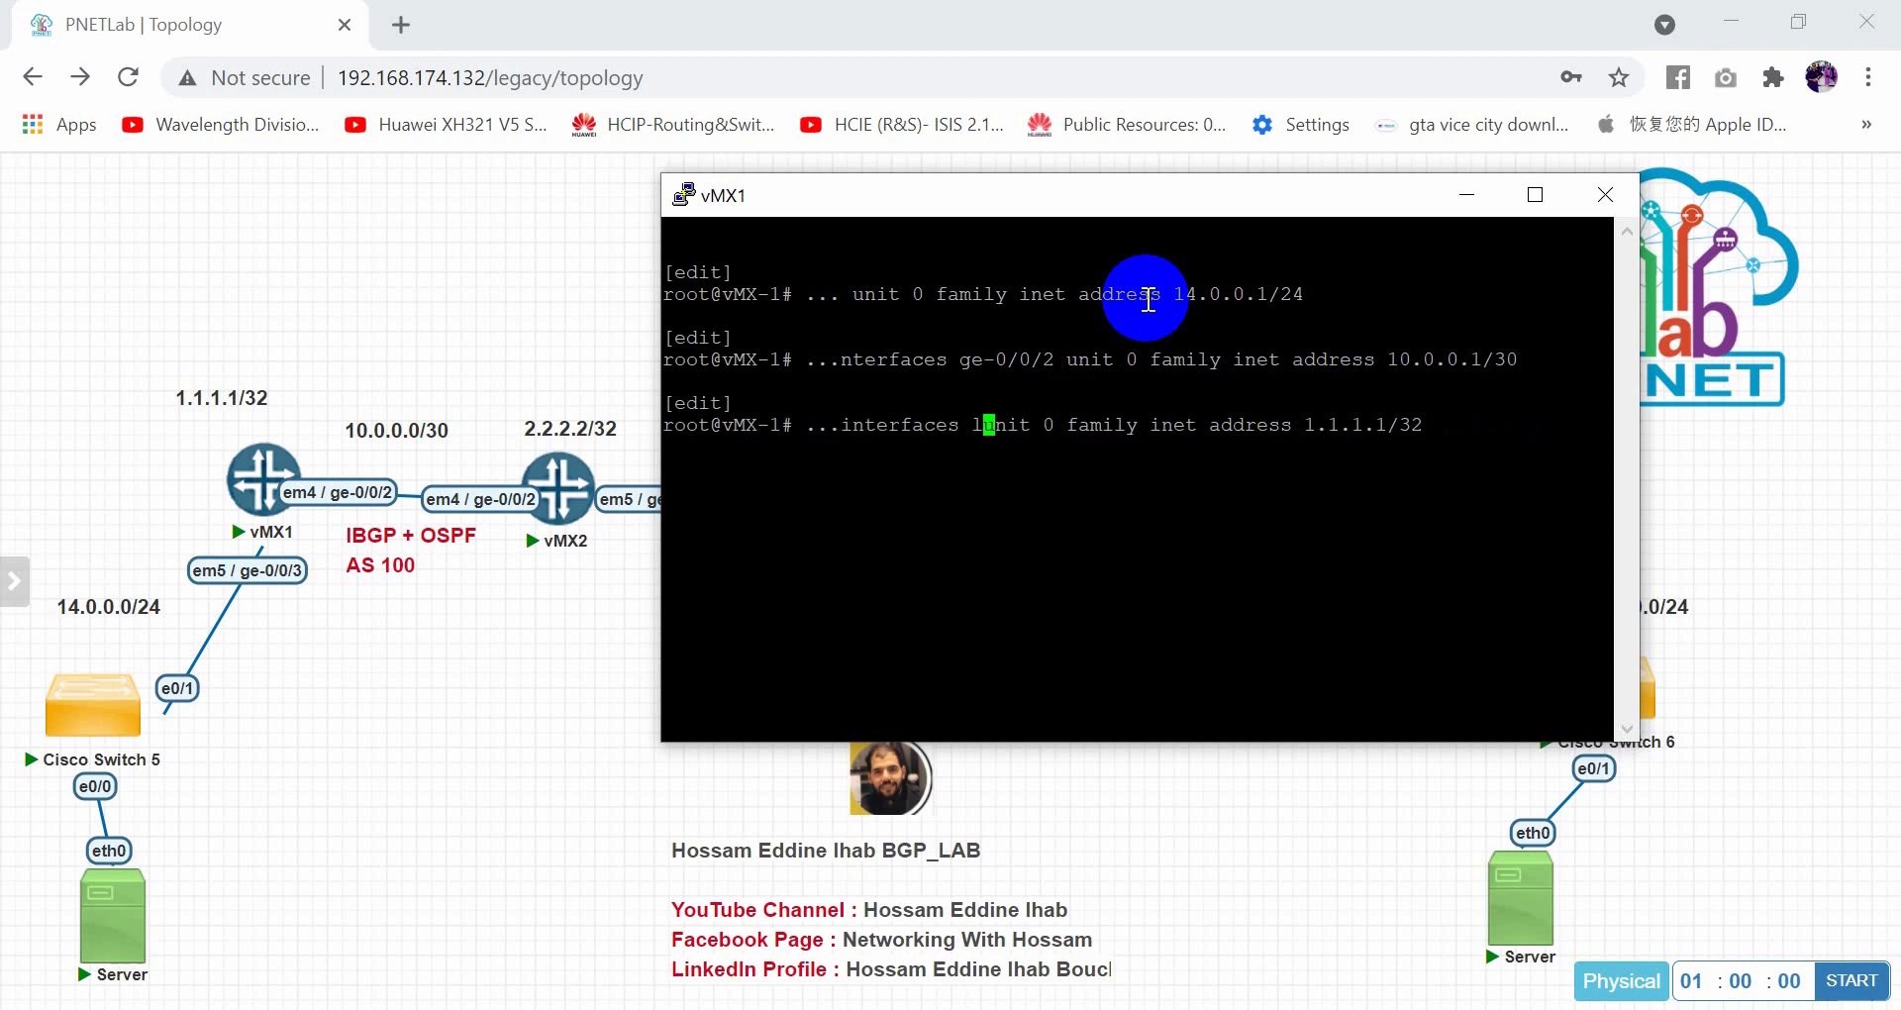
pyautogui.write('lo0')
pyautogui.press('Return')
# Commit the vMX1 configuration and close its console
pyautogui.write('commit')
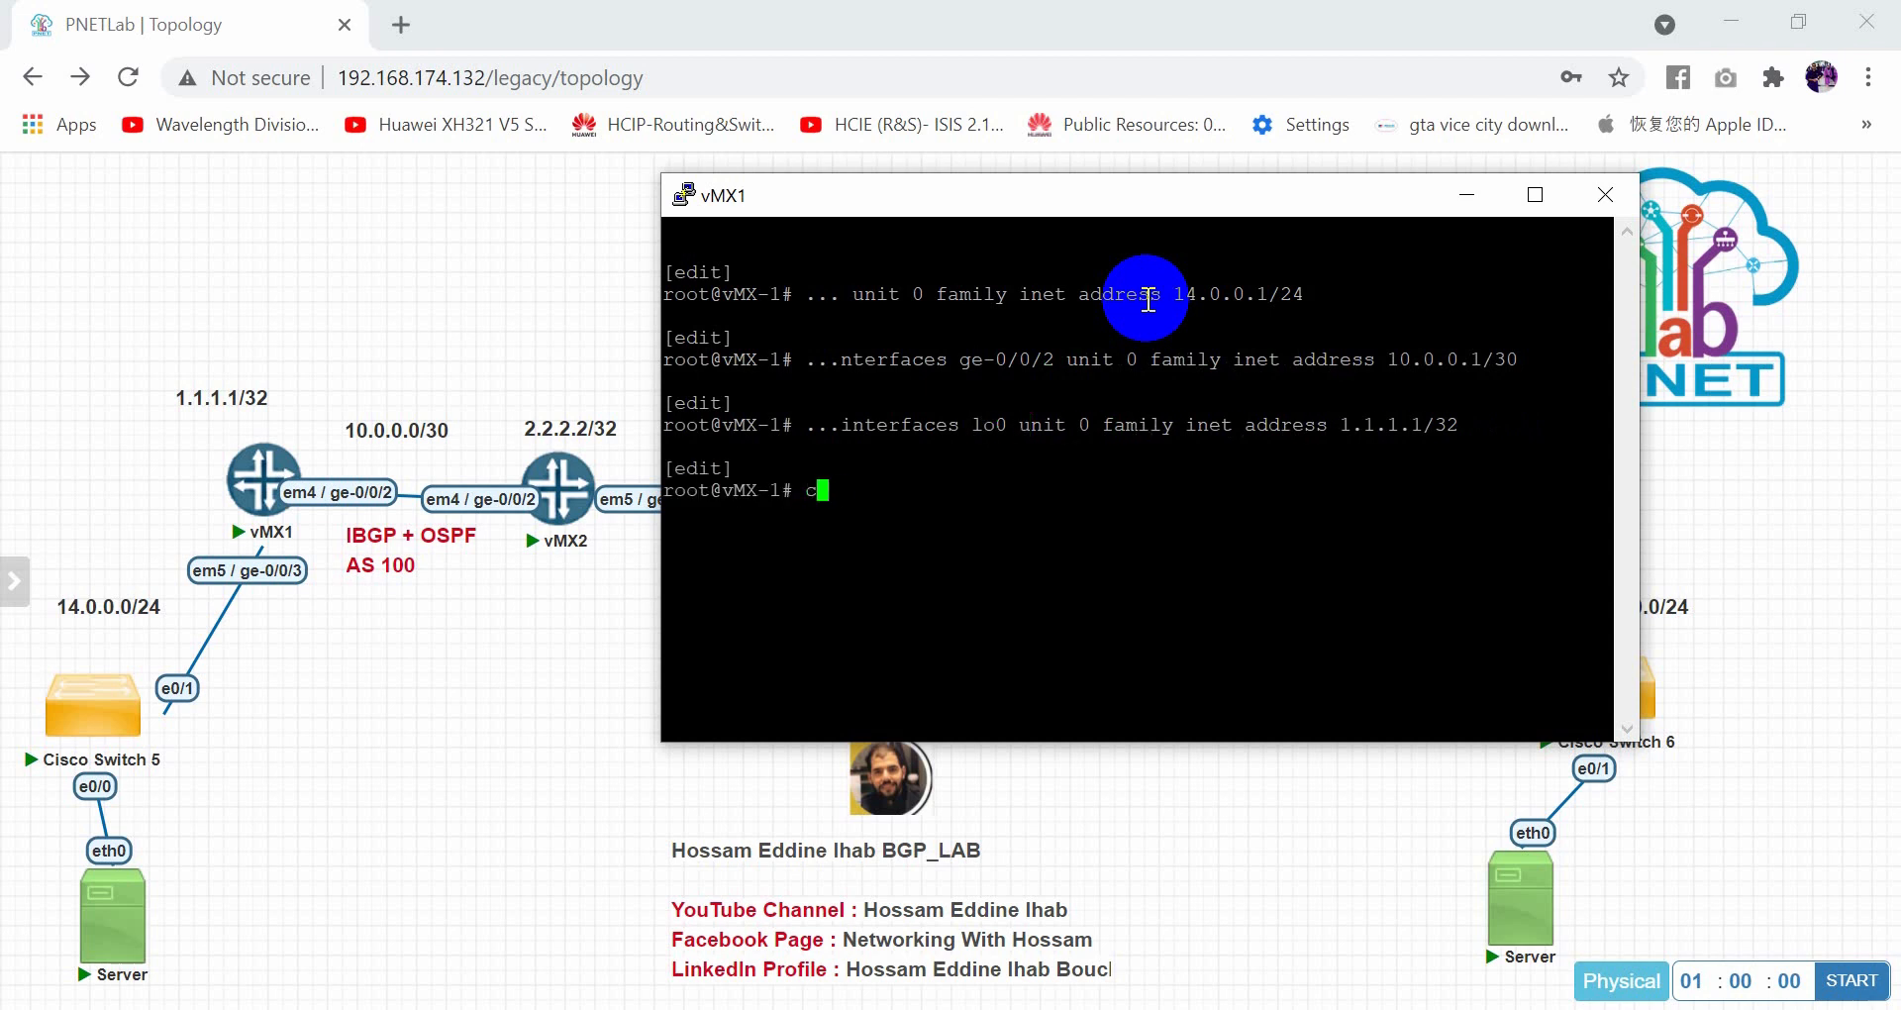
pyautogui.press('Return')
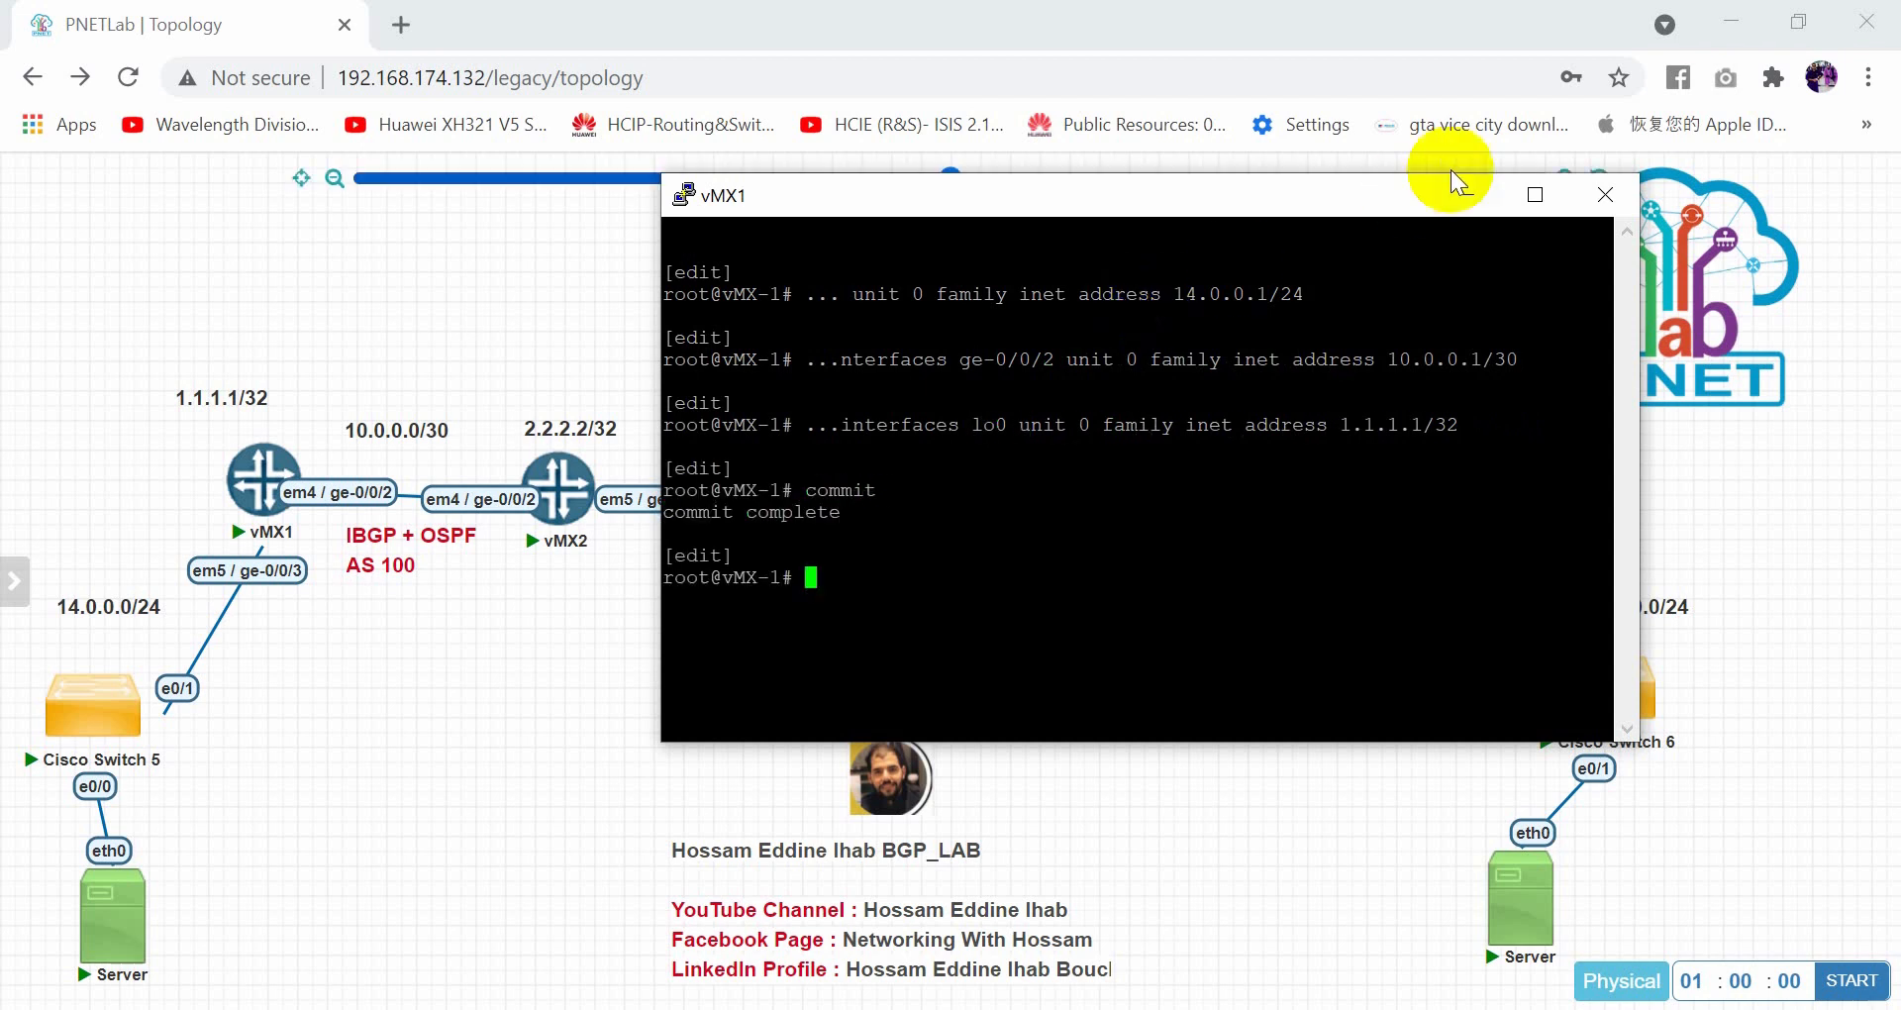
pyautogui.click(1605, 194)
pyautogui.click(1097, 732)
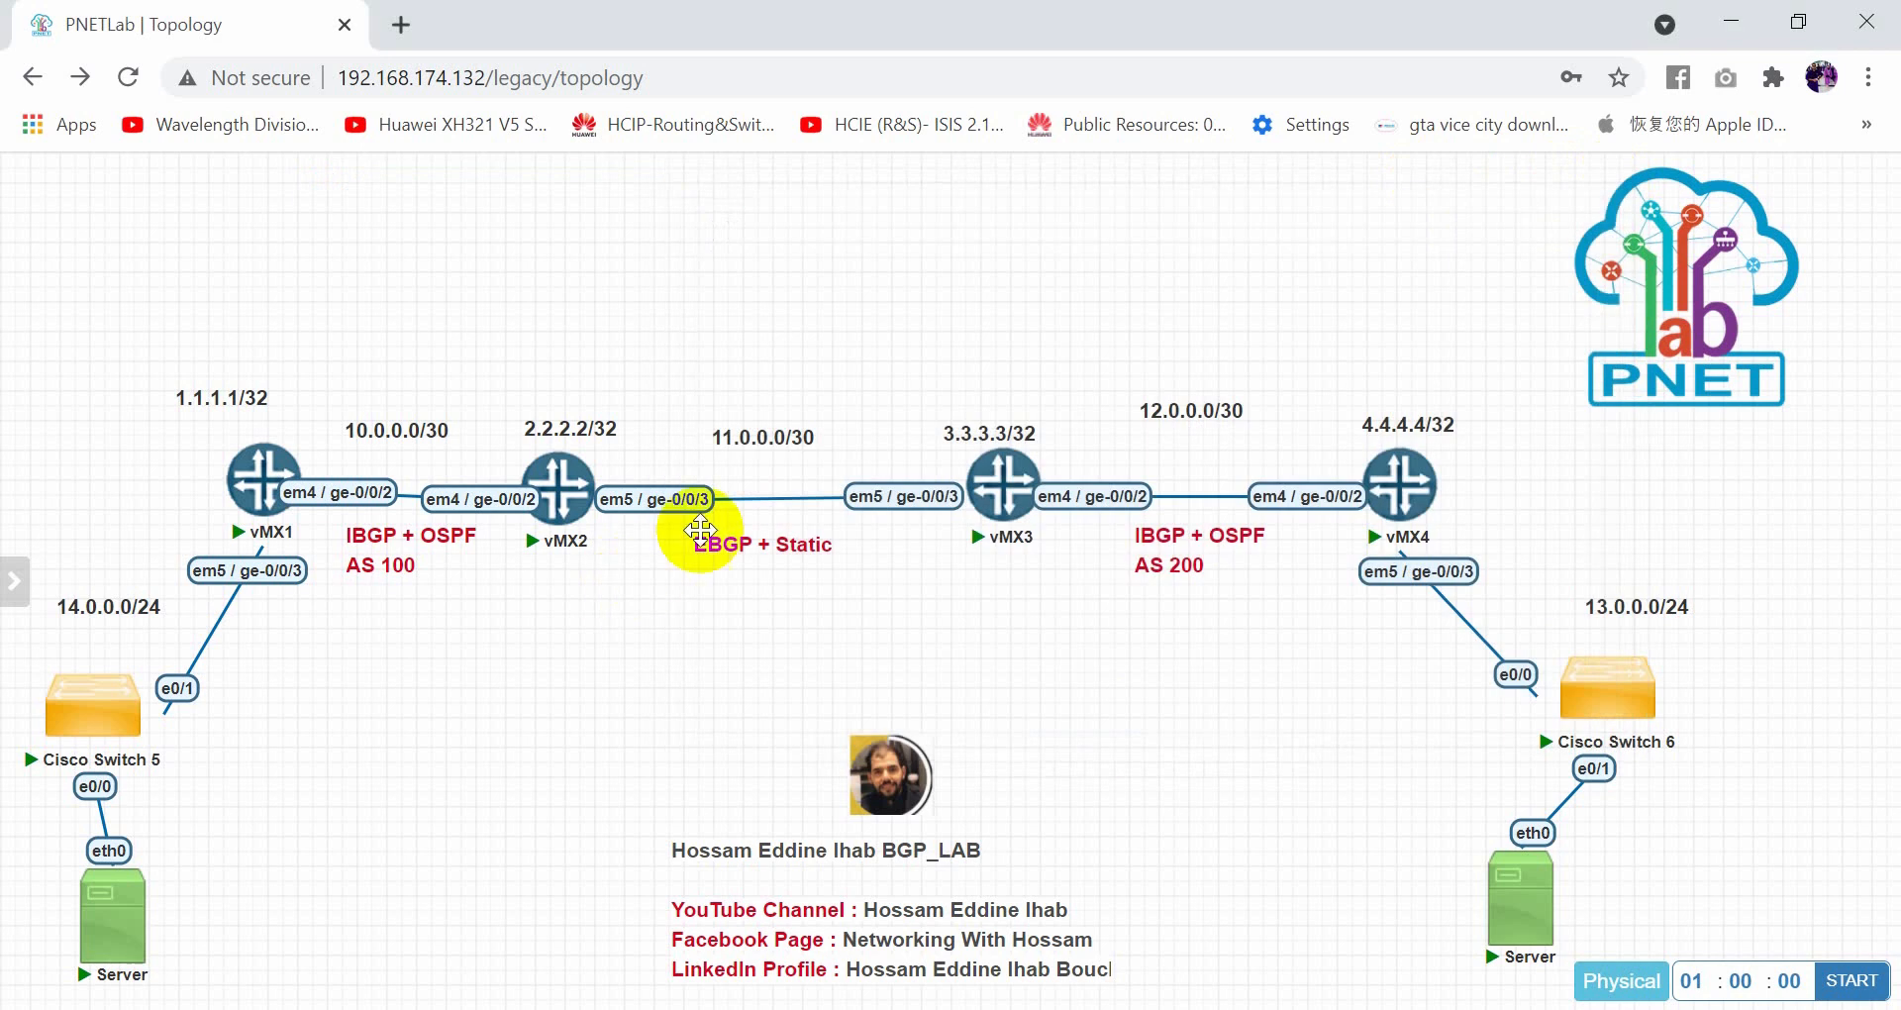
# Open the vMX2 router's console, move its window off the topology's first routers and bring up the configuration prompt
pyautogui.click(586, 520)
pyautogui.click(978, 287)
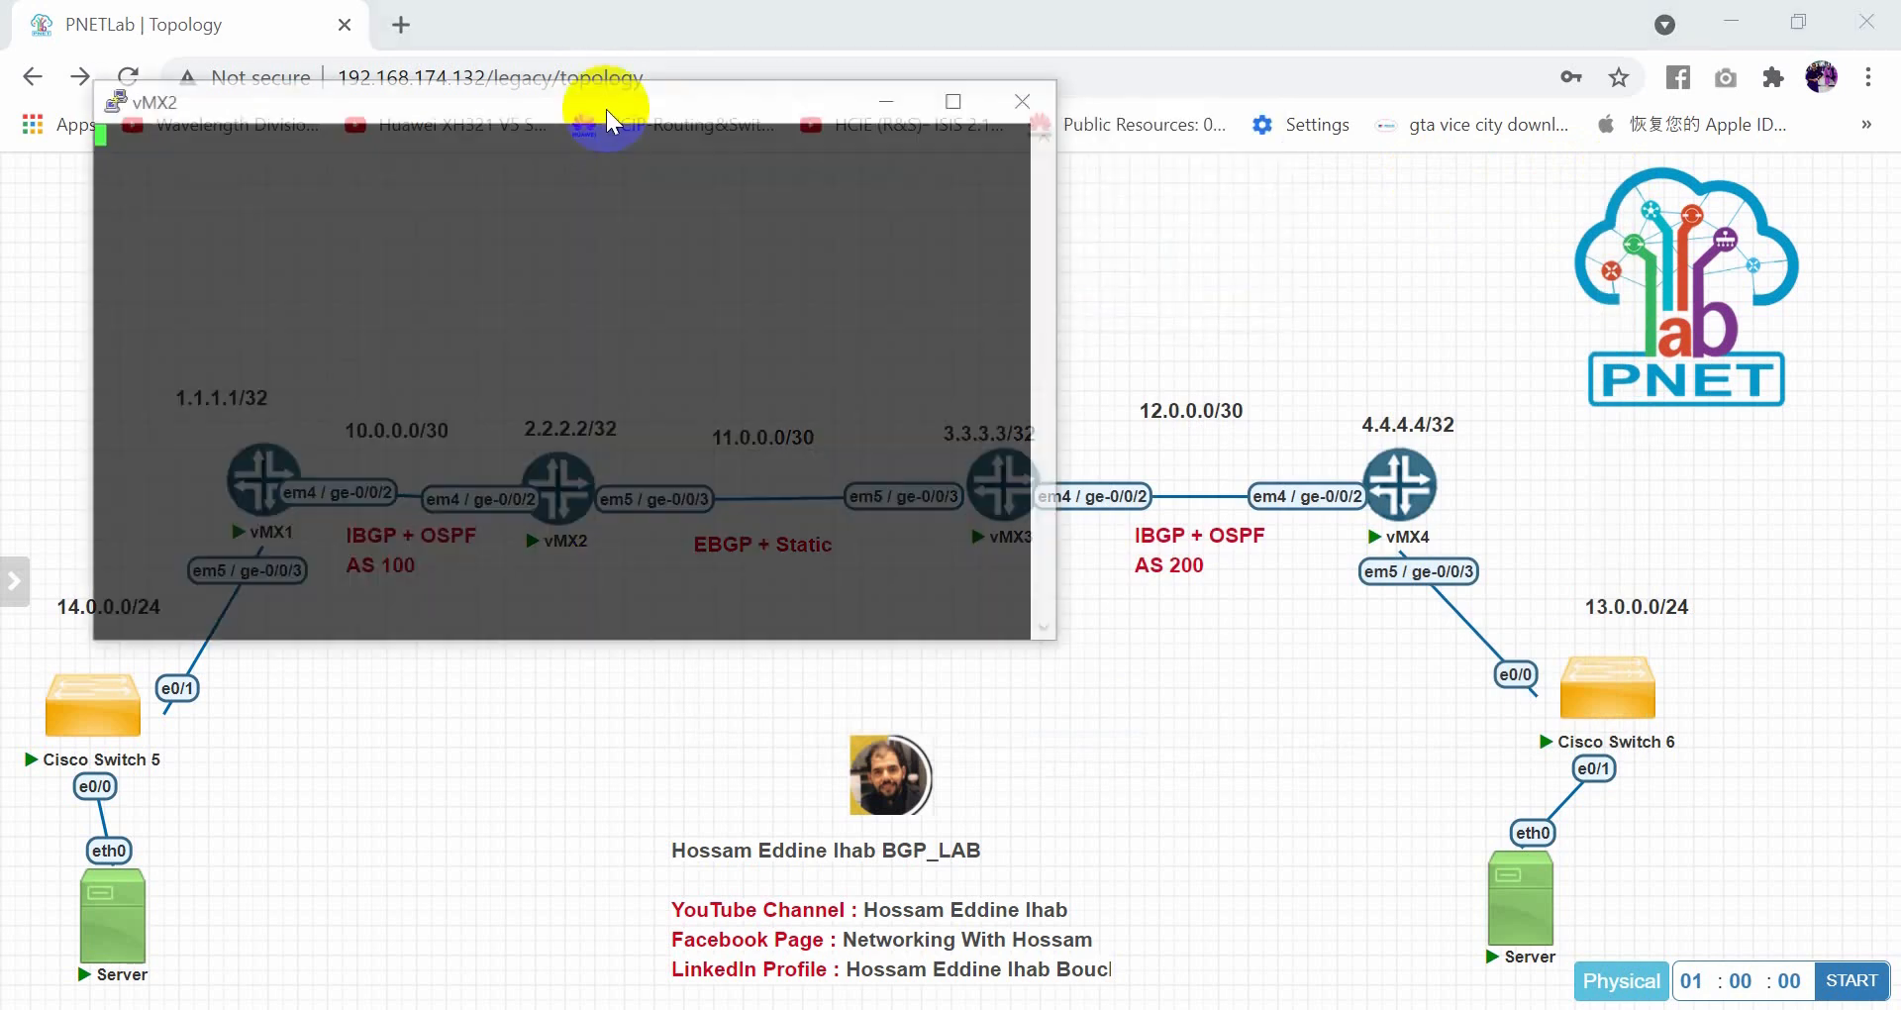
pyautogui.moveTo(578, 105); pyautogui.dragTo(1319, 249)
pyautogui.doubleClick(1332, 483)
pyautogui.press('Return')
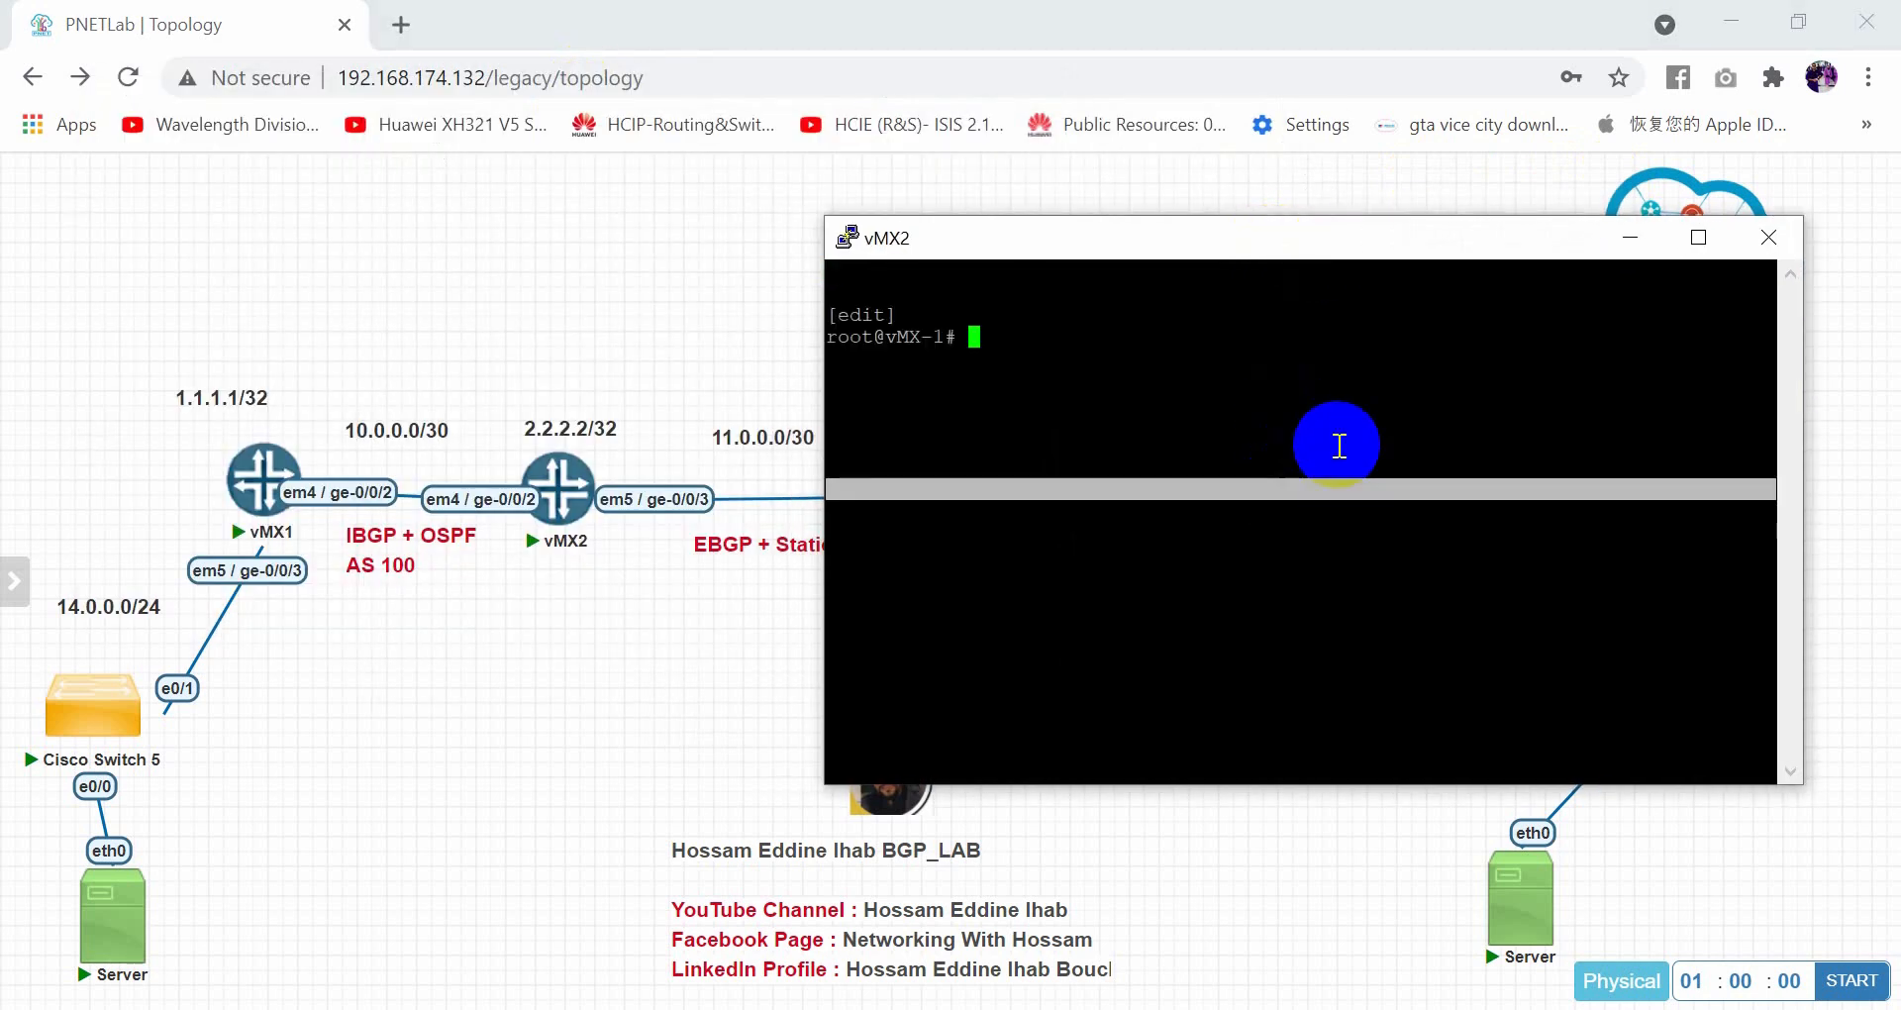
# Assign the inet address 10.0.0.2/30 to interface ge-0/0/2 unit 0 on vMX2
pyautogui.write('set interfaces ')
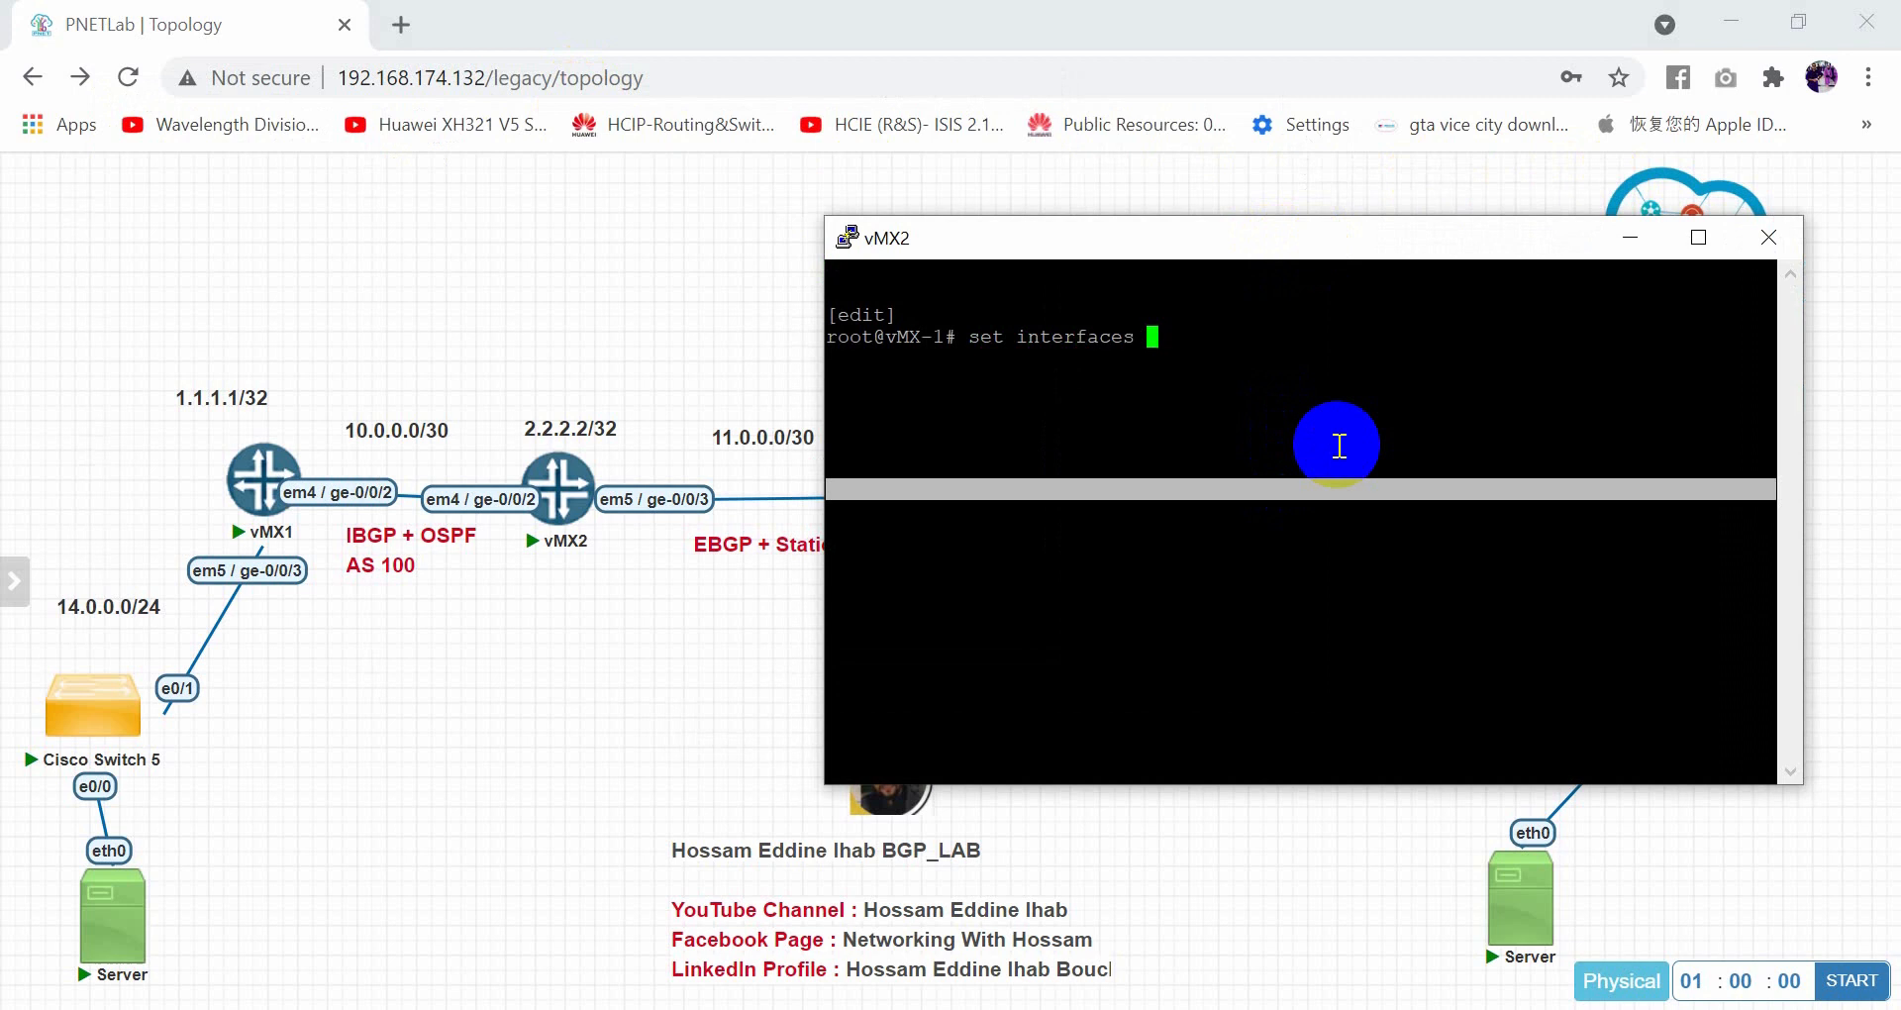
pyautogui.write('ge-00/')
pyautogui.press('BackSpace')
pyautogui.write('/0/2 unit 0 ')
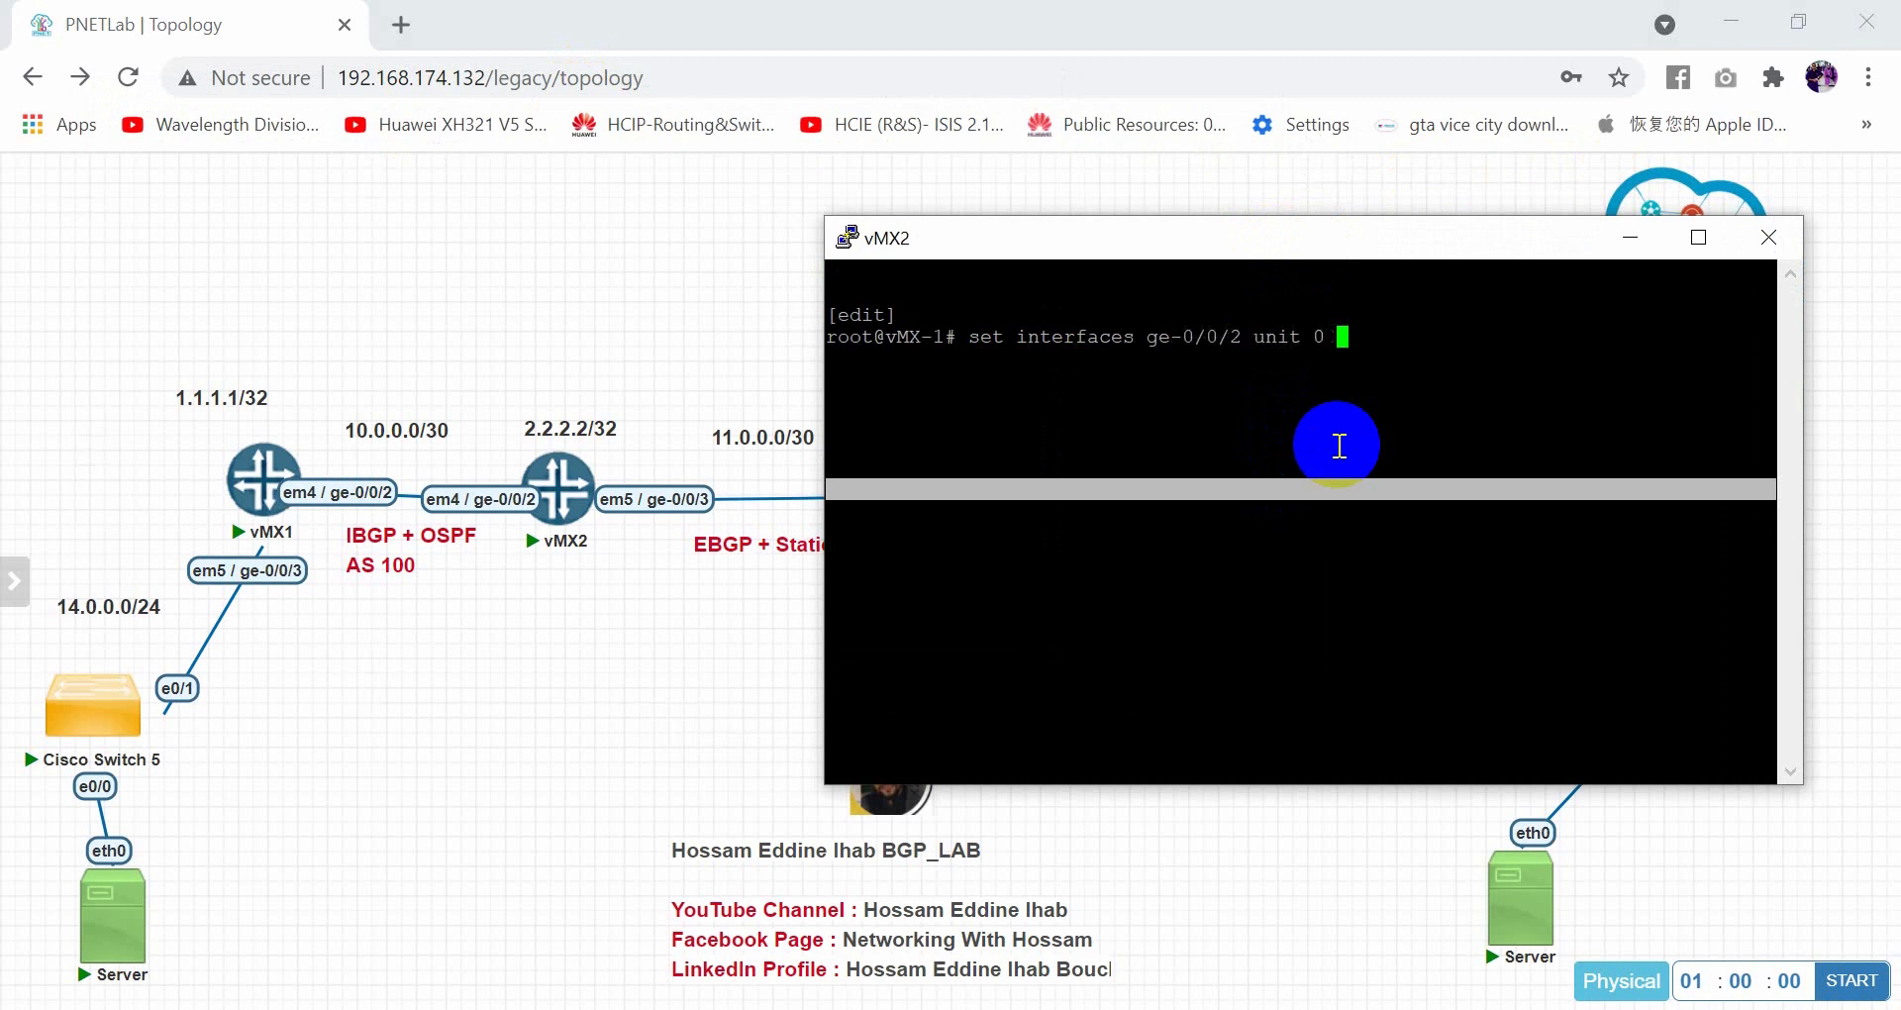
pyautogui.write('f')
pyautogui.press('space')
pyautogui.write('amily iner')
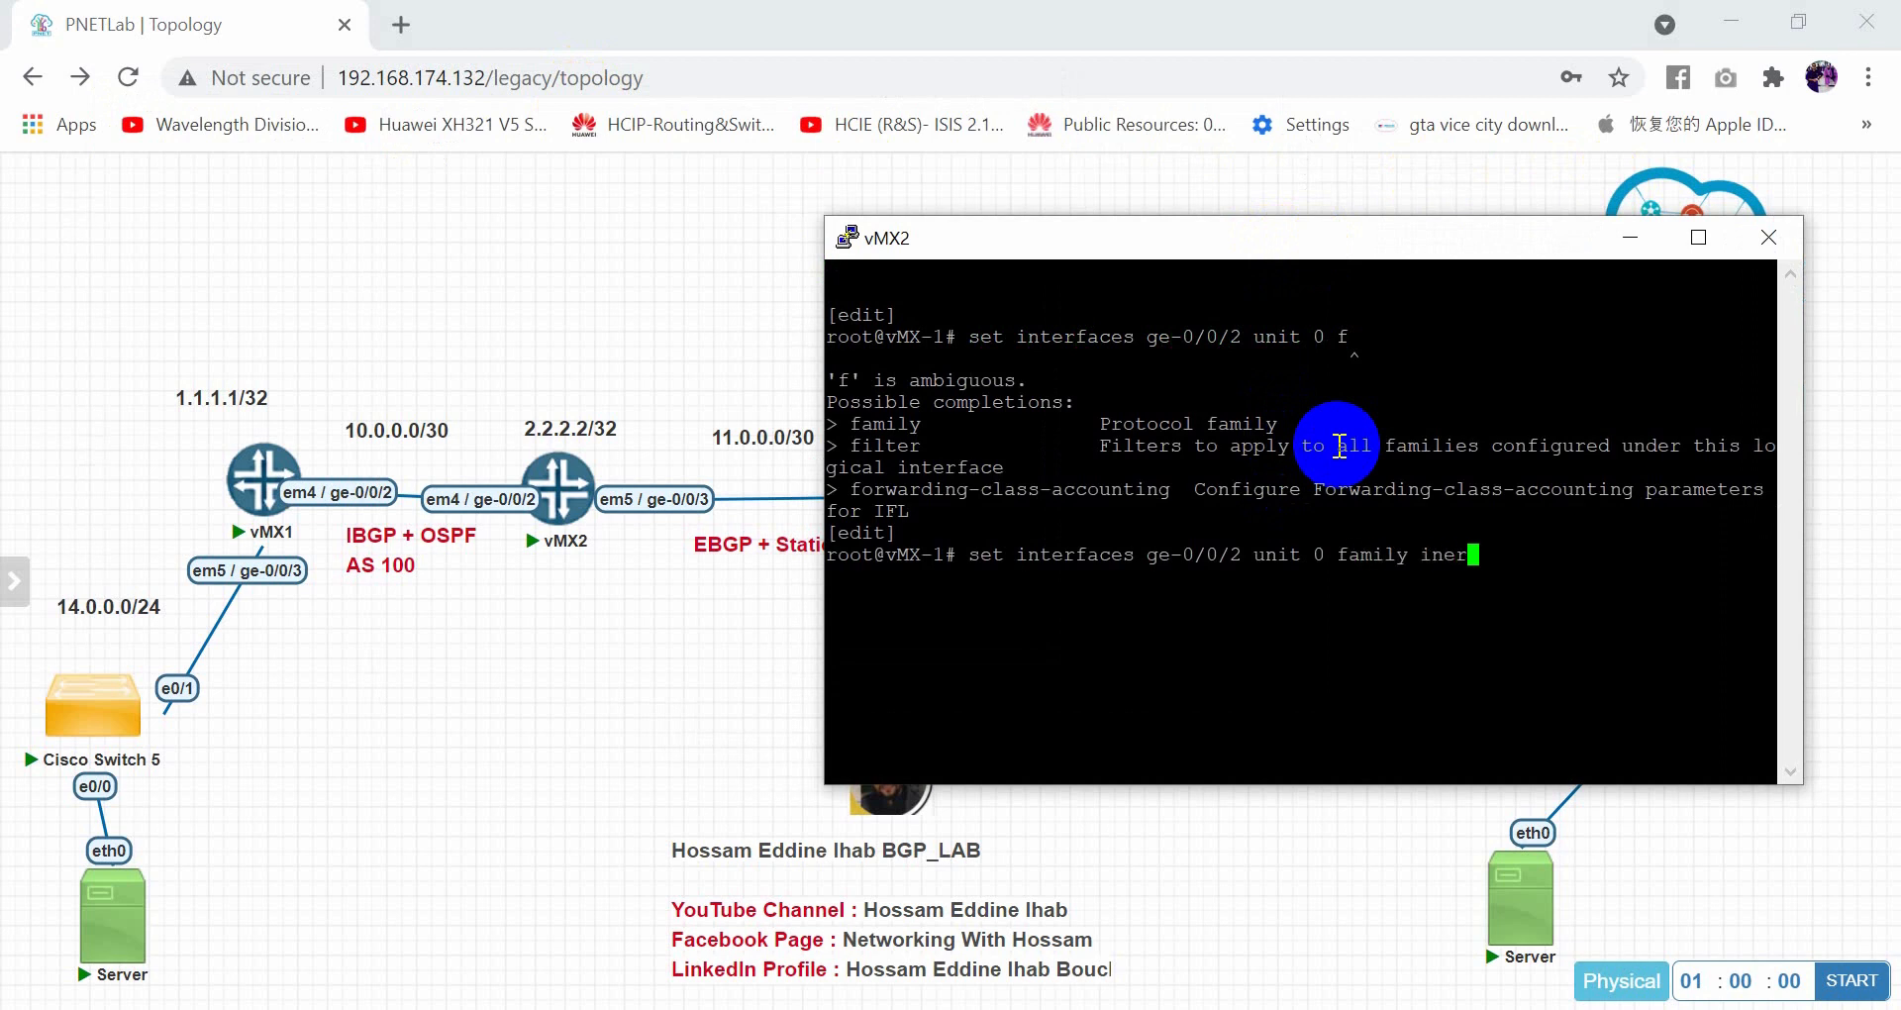
pyautogui.press('space')
pyautogui.write('inet ad')
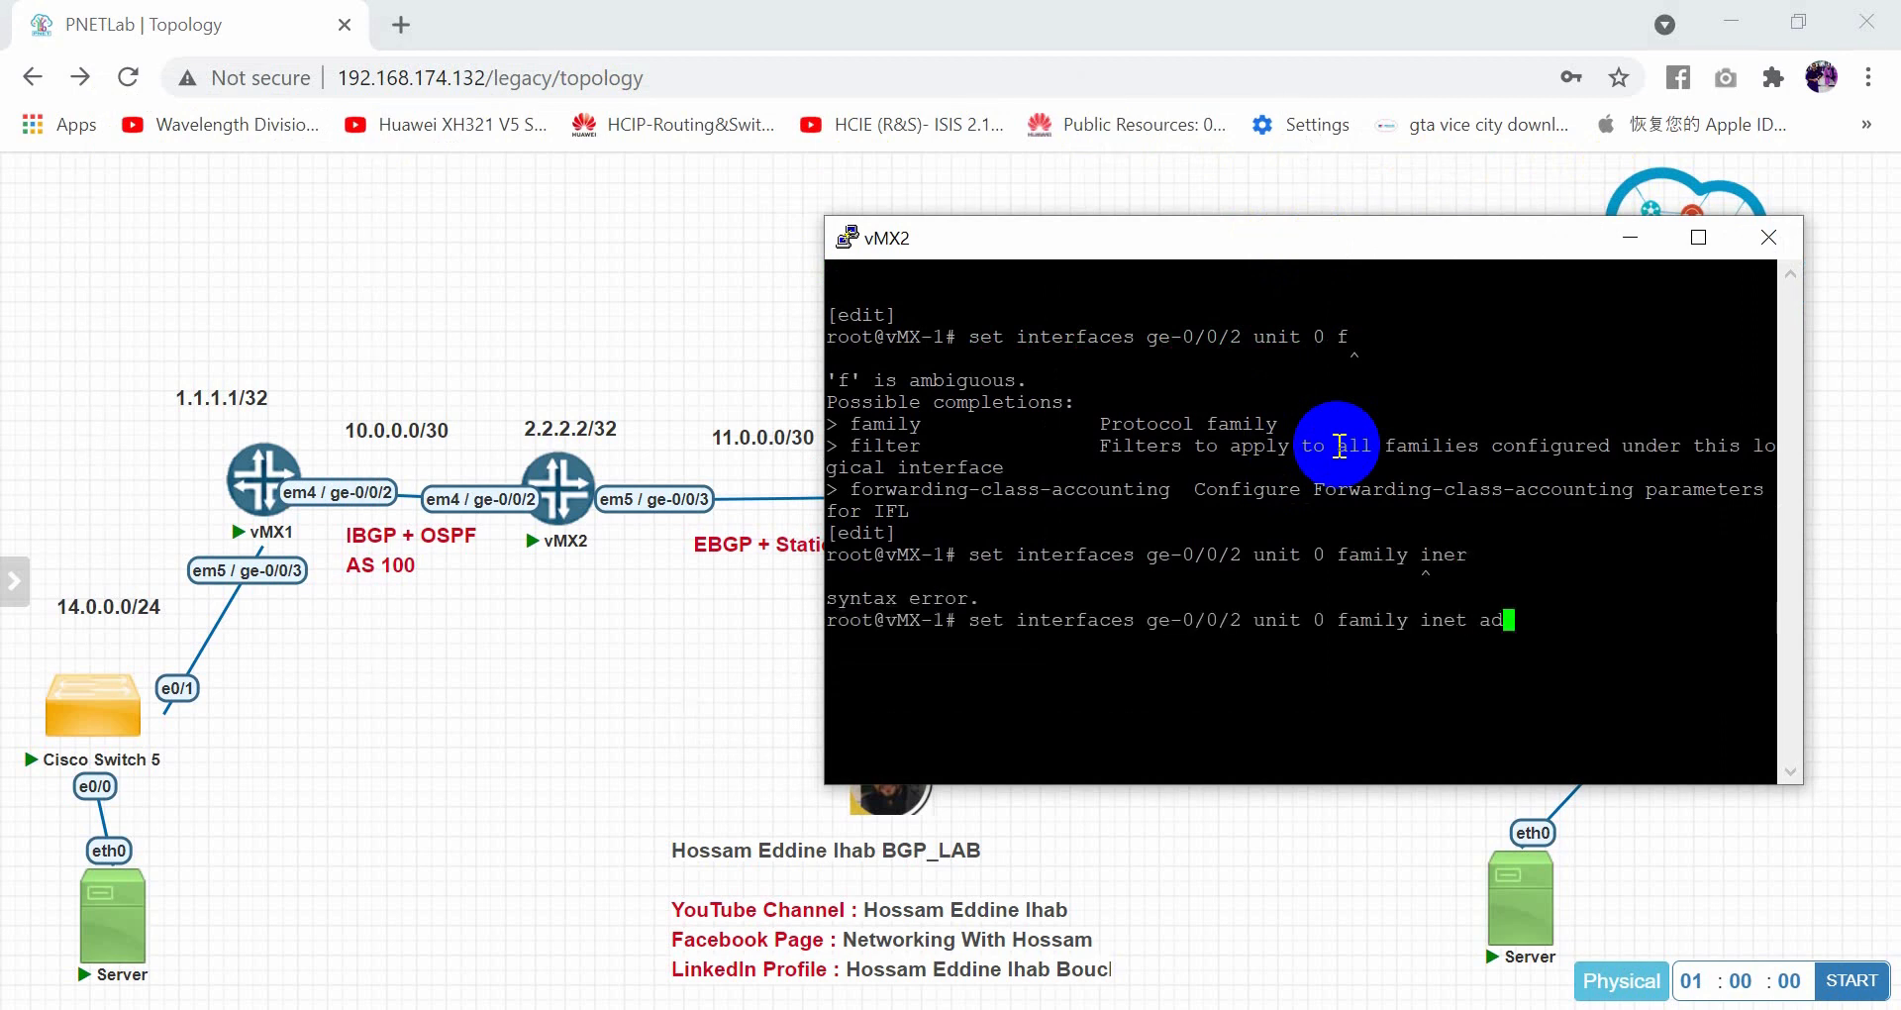
pyautogui.write('dress 10.0.0.2/30')
pyautogui.press('Return')
# Reuse the previous set command on vMX2 to assign 11.0.0.1/30 to interface ge-0/0/3 unit 0
pyautogui.press('Up')
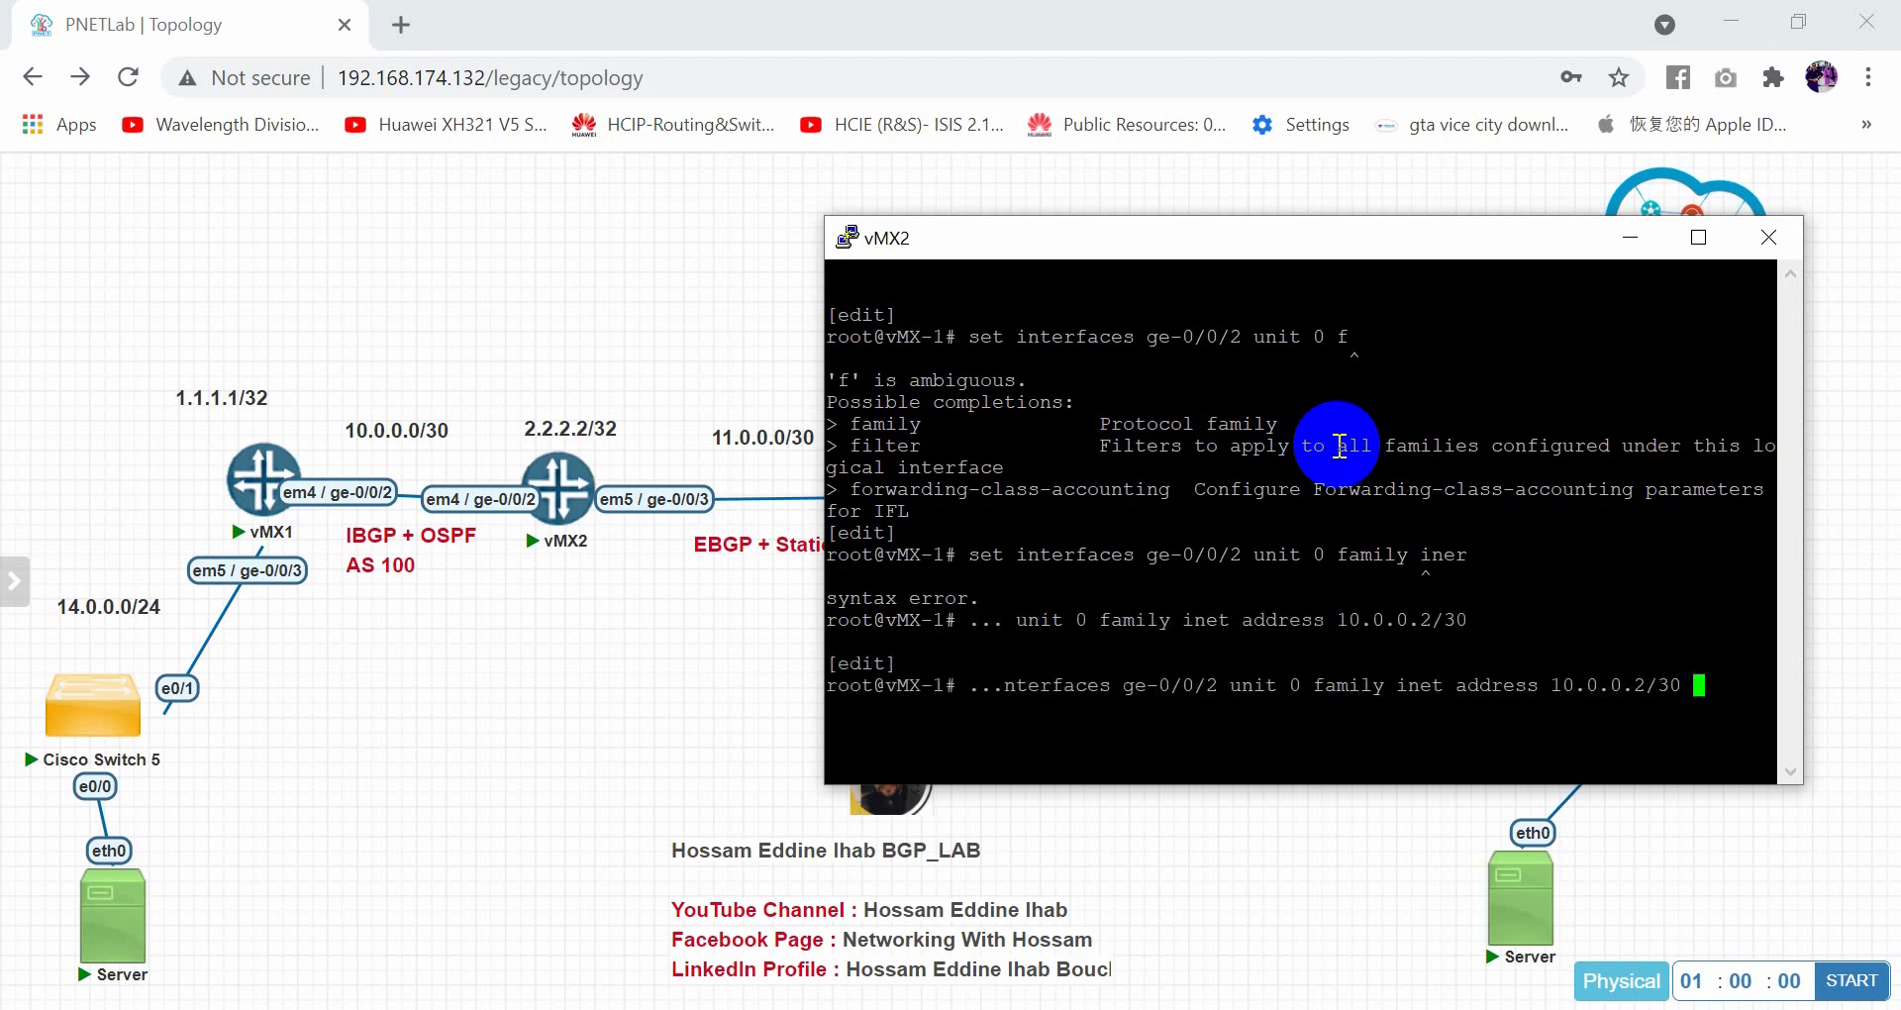
pyautogui.press('Left')
pyautogui.press('Left')
pyautogui.press('BackSpace')
pyautogui.write('1')
pyautogui.press('Left')
pyautogui.press('Left')
pyautogui.press('BackSpace')
pyautogui.write('3')
pyautogui.press('Return')
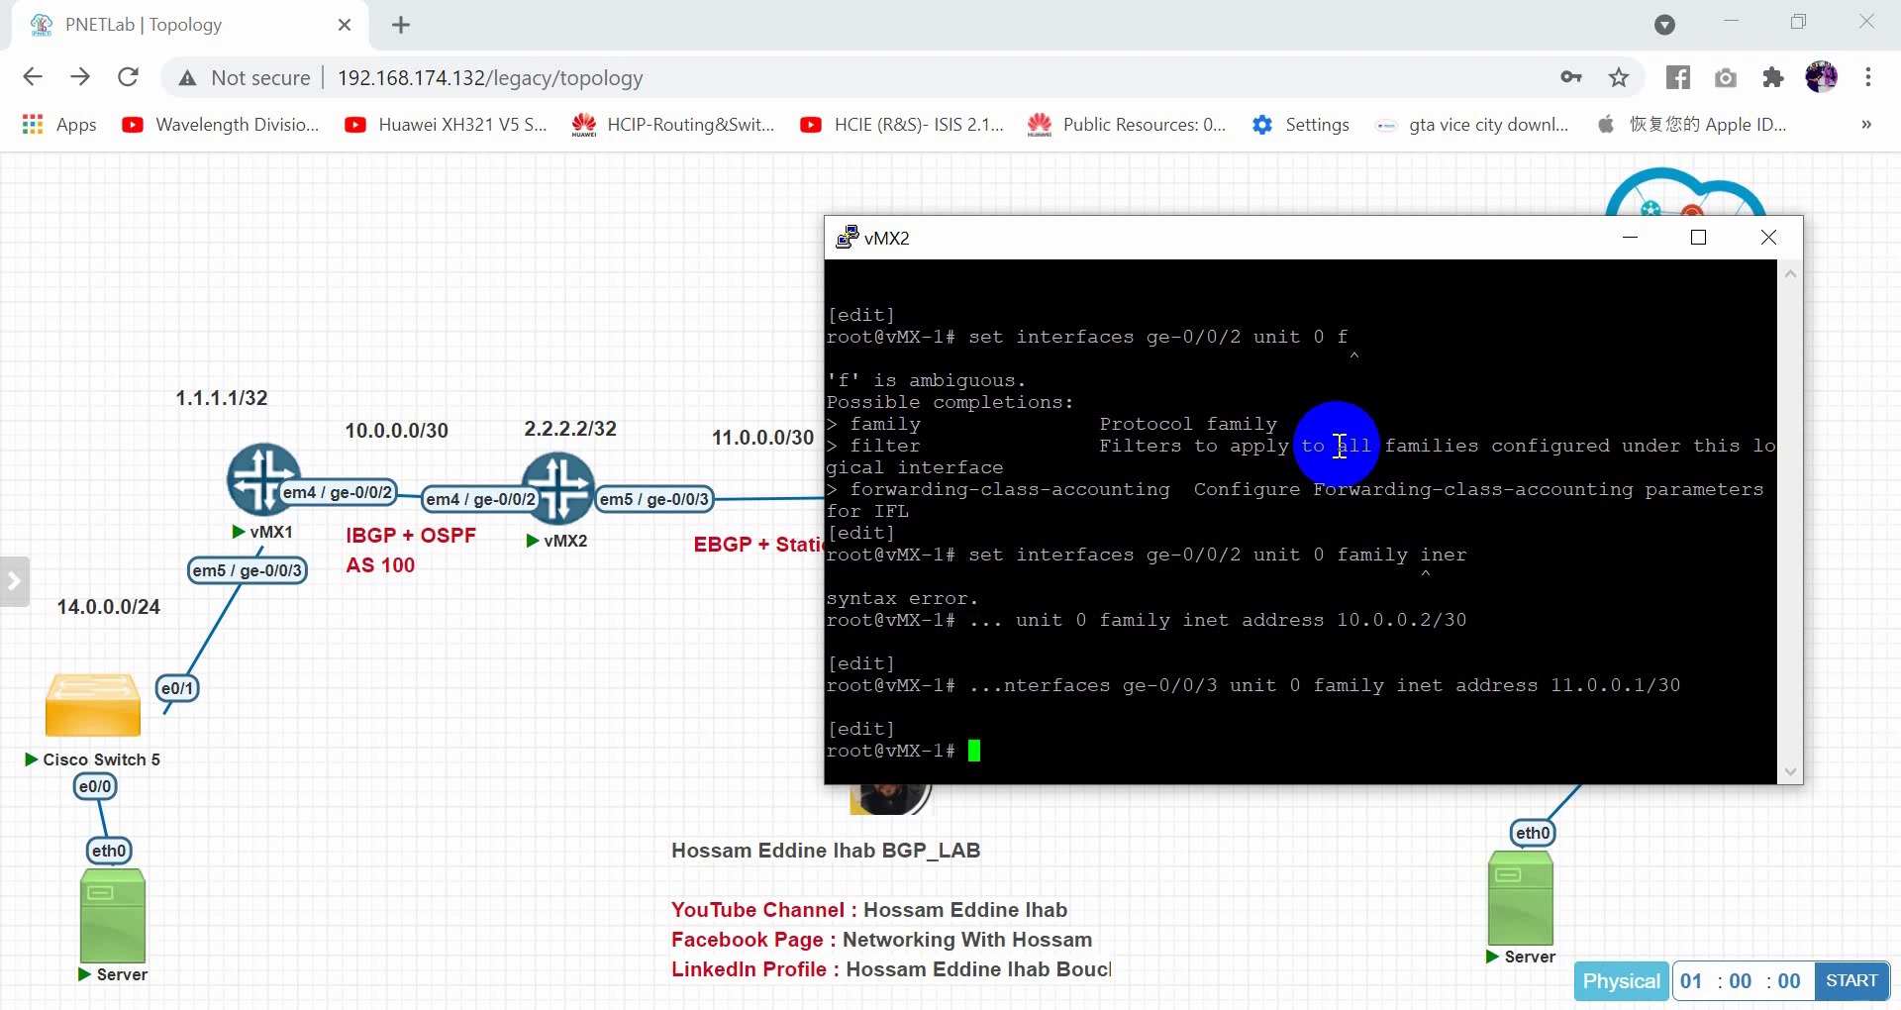
# Reuse the previous set command on vMX2 to assign the inet address 2.2.2.2/32 to loopback lo0 unit 0
pyautogui.press('Up')
pyautogui.press('Left')
pyautogui.press('Left')
pyautogui.press('Left')
pyautogui.press('BackSpace')
pyautogui.press('BackSpace')
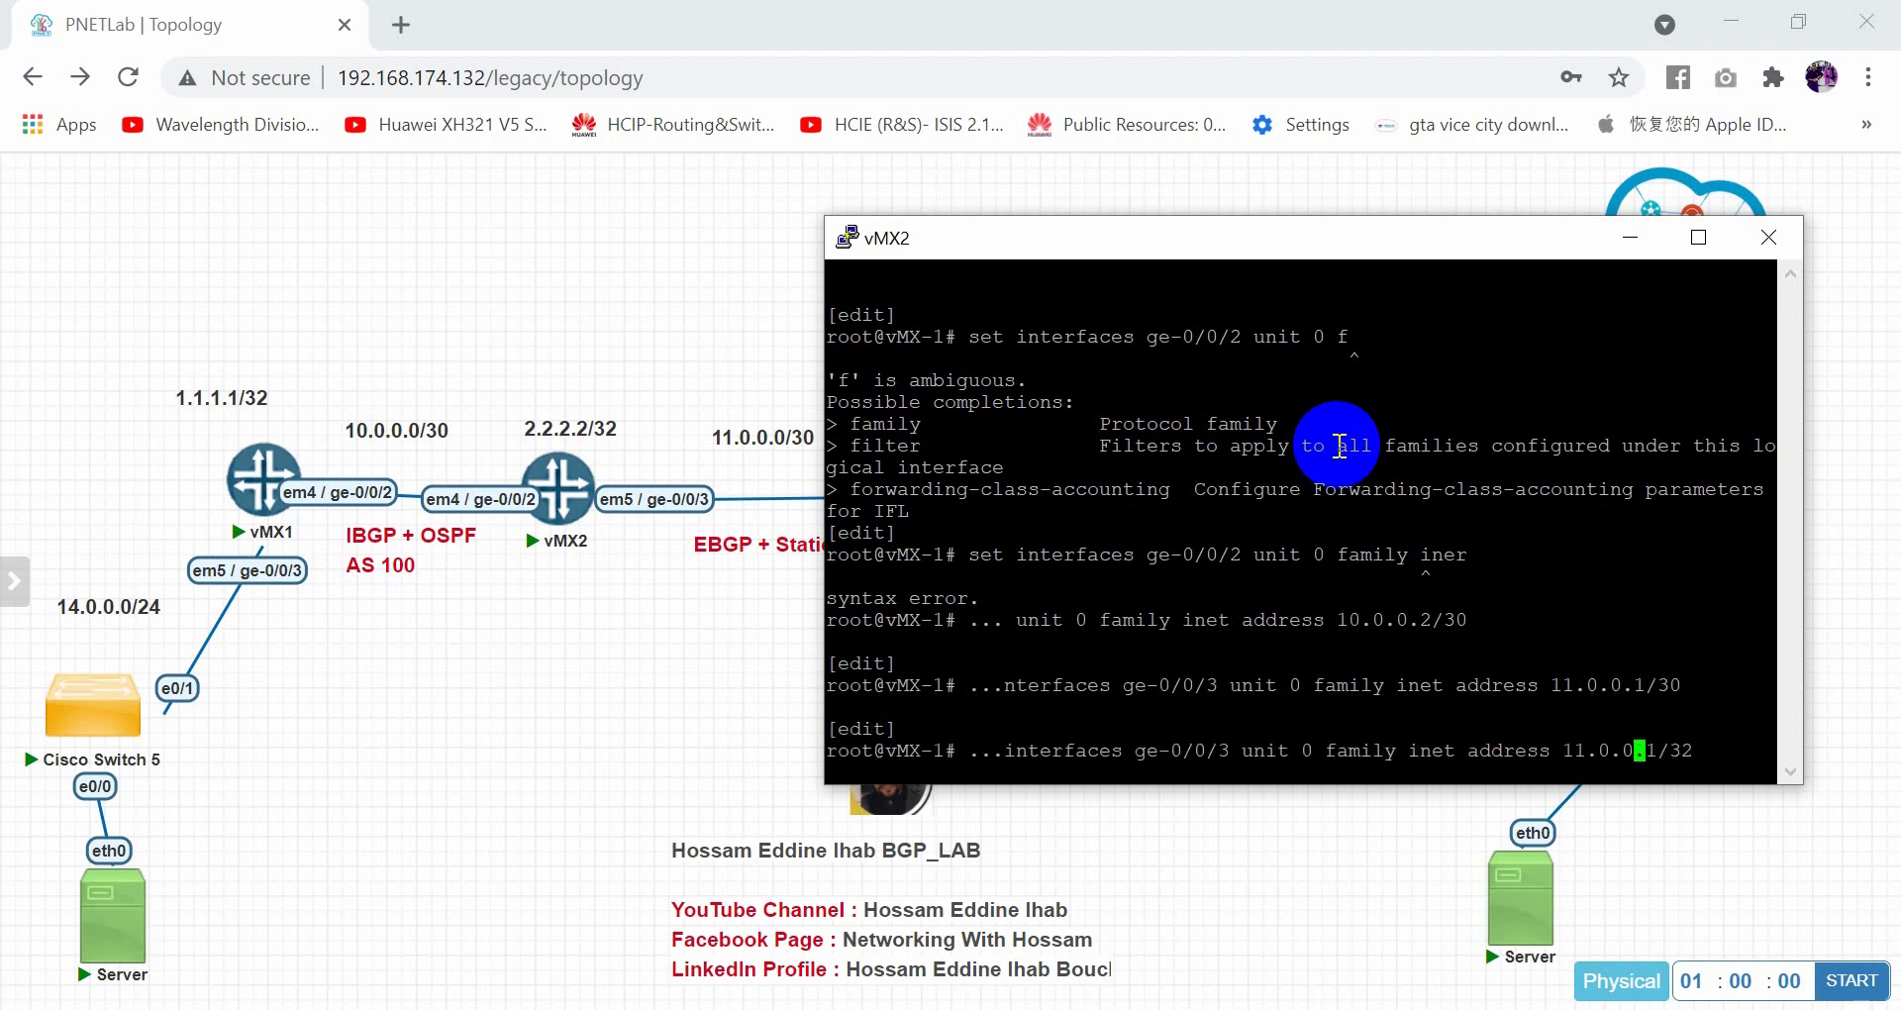
pyautogui.press('BackSpace')
pyautogui.press('BackSpace')
pyautogui.press('BackSpace')
pyautogui.press('BackSpace')
pyautogui.press('BackSpace')
pyautogui.press('BackSpace')
pyautogui.write('2.2.2.2')
pyautogui.press('Left')
pyautogui.press('Left')
pyautogui.press('Left')
pyautogui.press('Left')
pyautogui.press('Left')
pyautogui.press('Left')
pyautogui.press('Left')
pyautogui.press('Left')
pyautogui.press('Left')
pyautogui.press('Left')
pyautogui.press('Left')
pyautogui.press('Left')
pyautogui.press('Left')
pyautogui.press('Left')
pyautogui.press('Left')
pyautogui.press('Left')
pyautogui.press('Left')
pyautogui.press('Left')
pyautogui.press('Left')
pyautogui.press('Left')
pyautogui.press('Left')
pyautogui.press('Left')
pyautogui.press('BackSpace')
pyautogui.press('BackSpace')
pyautogui.press('BackSpace')
pyautogui.press('BackSpace')
pyautogui.press('BackSpace')
pyautogui.press('BackSpace')
pyautogui.press('BackSpace')
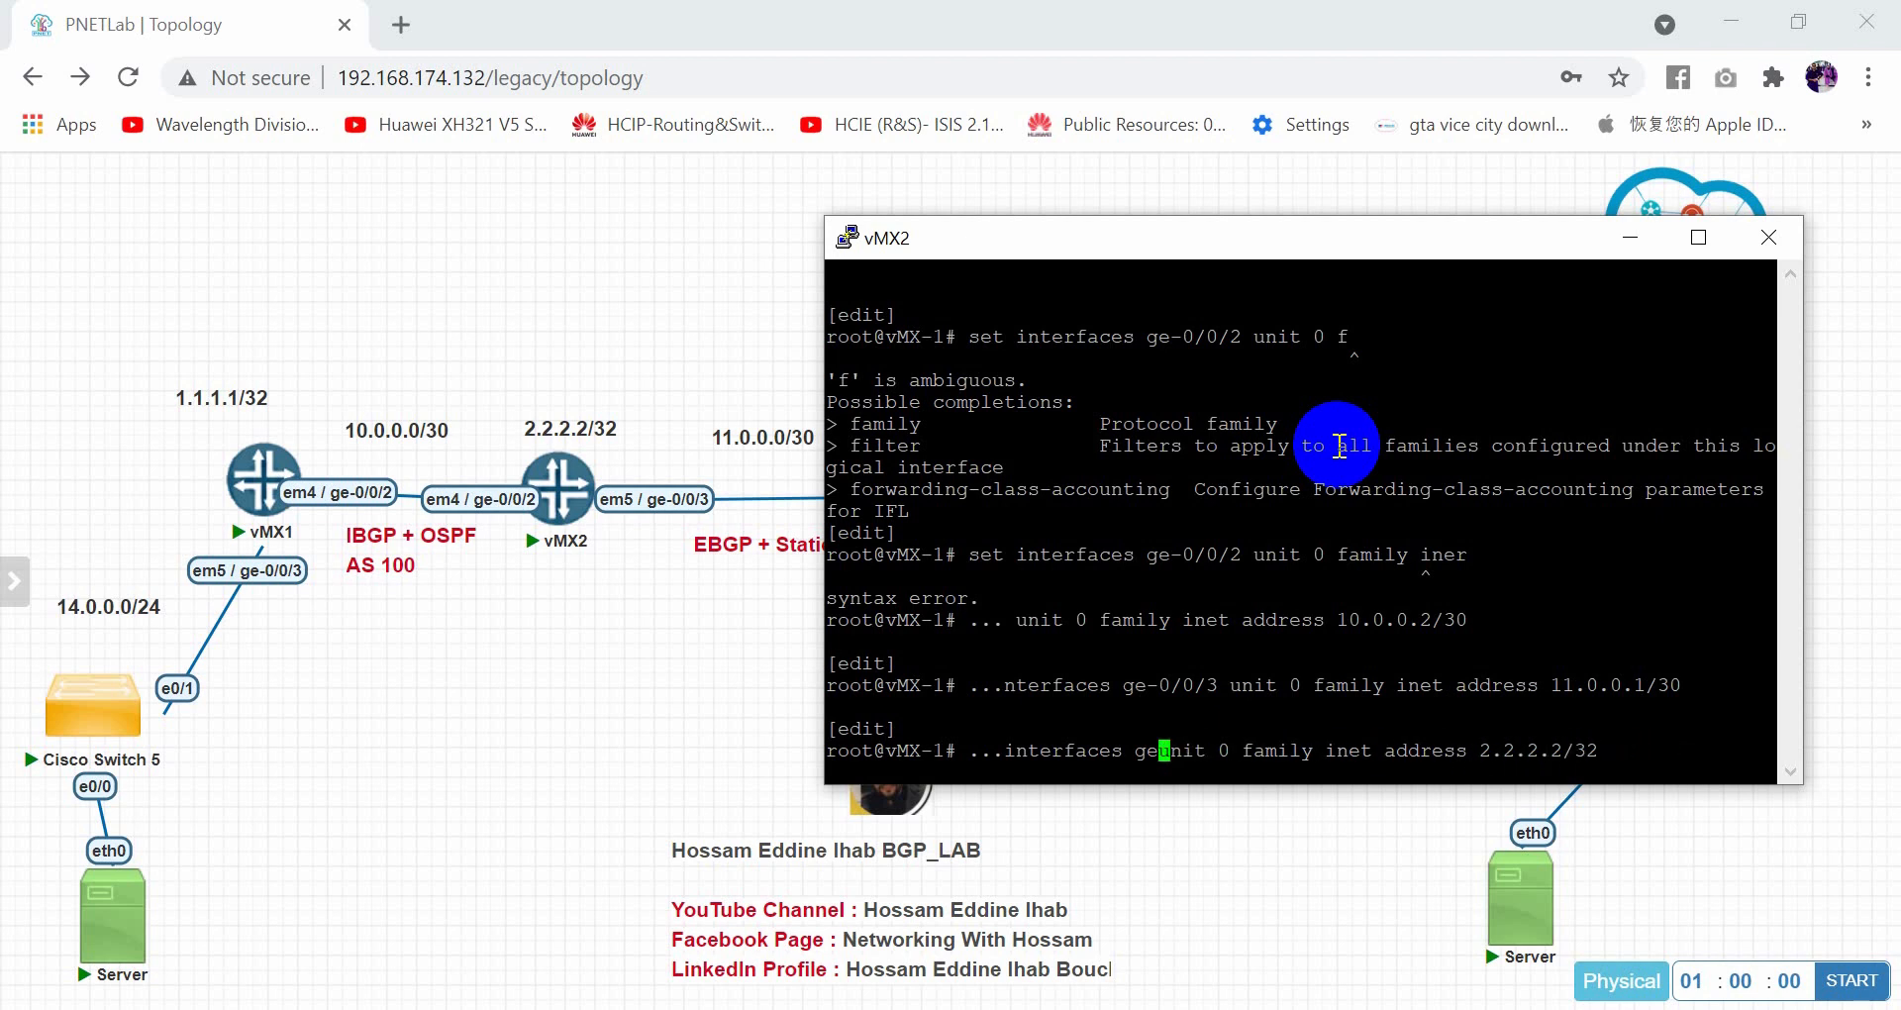
pyautogui.press('BackSpace')
pyautogui.press('BackSpace')
pyautogui.write('lo')
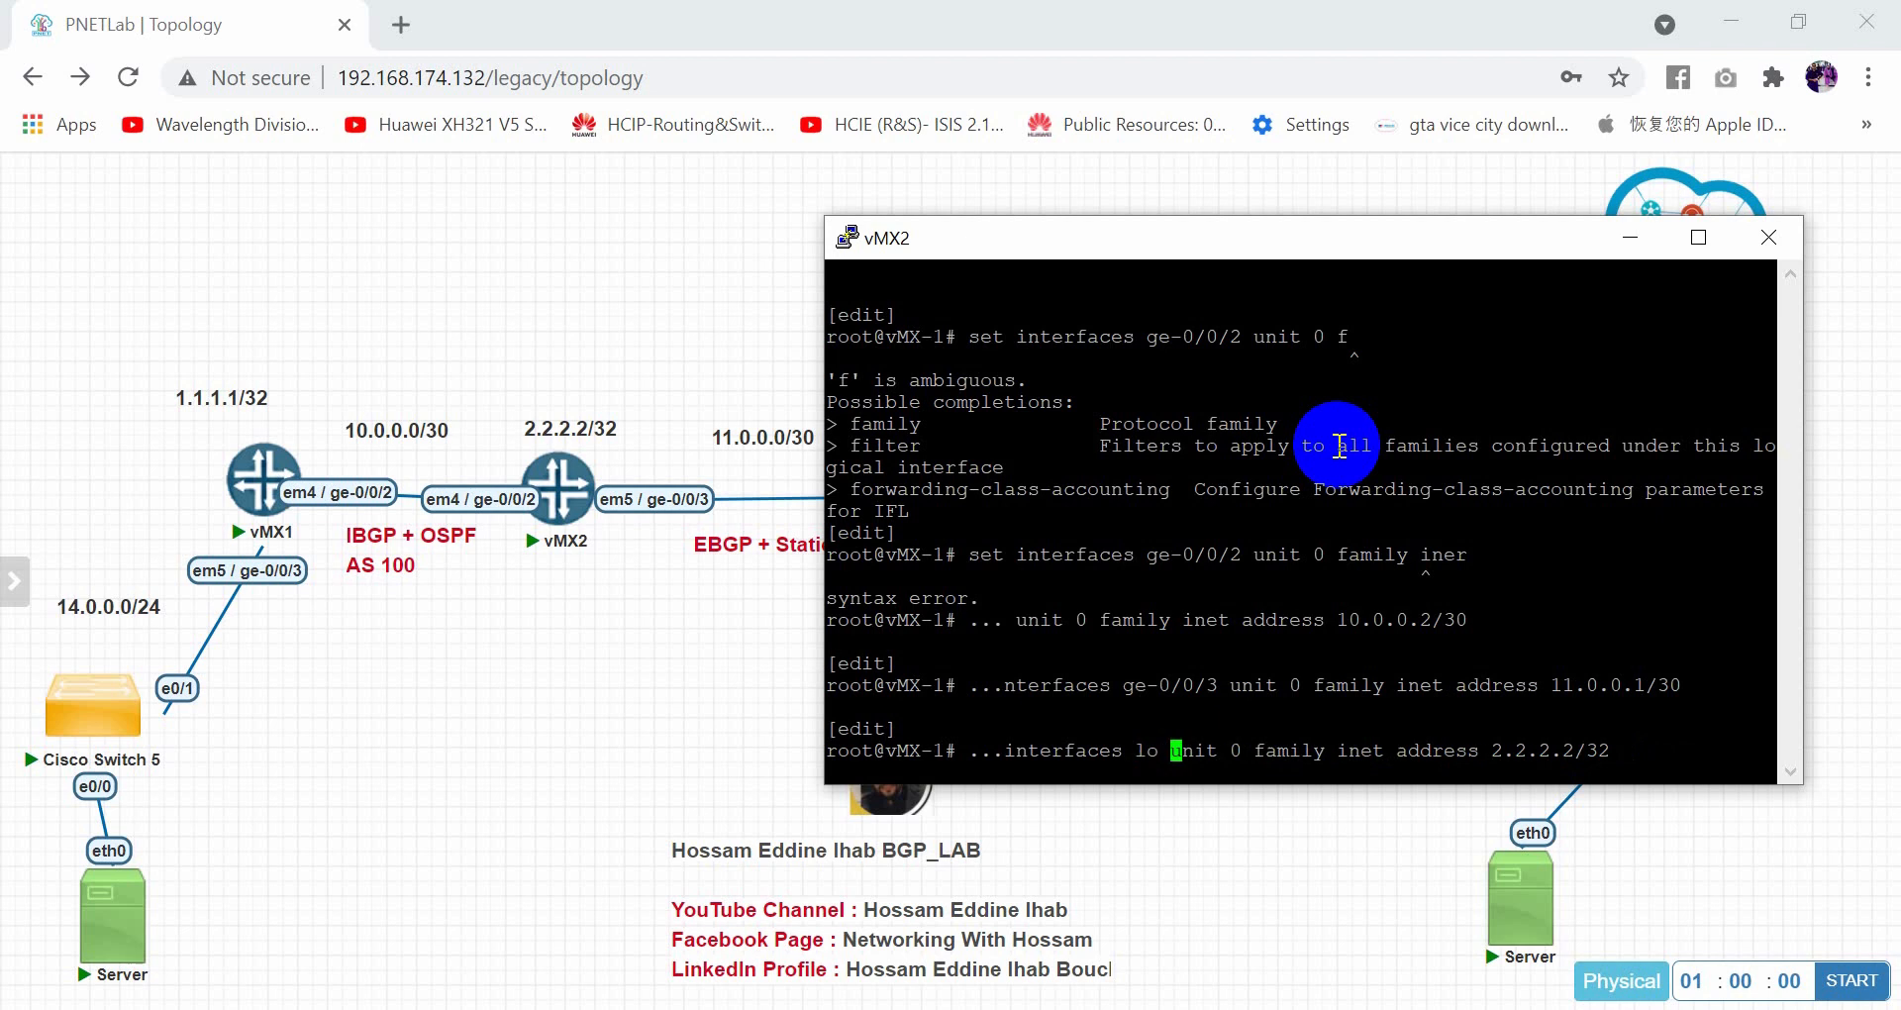
pyautogui.press('BackSpace')
pyautogui.press('BackSpace')
pyautogui.write('o0')
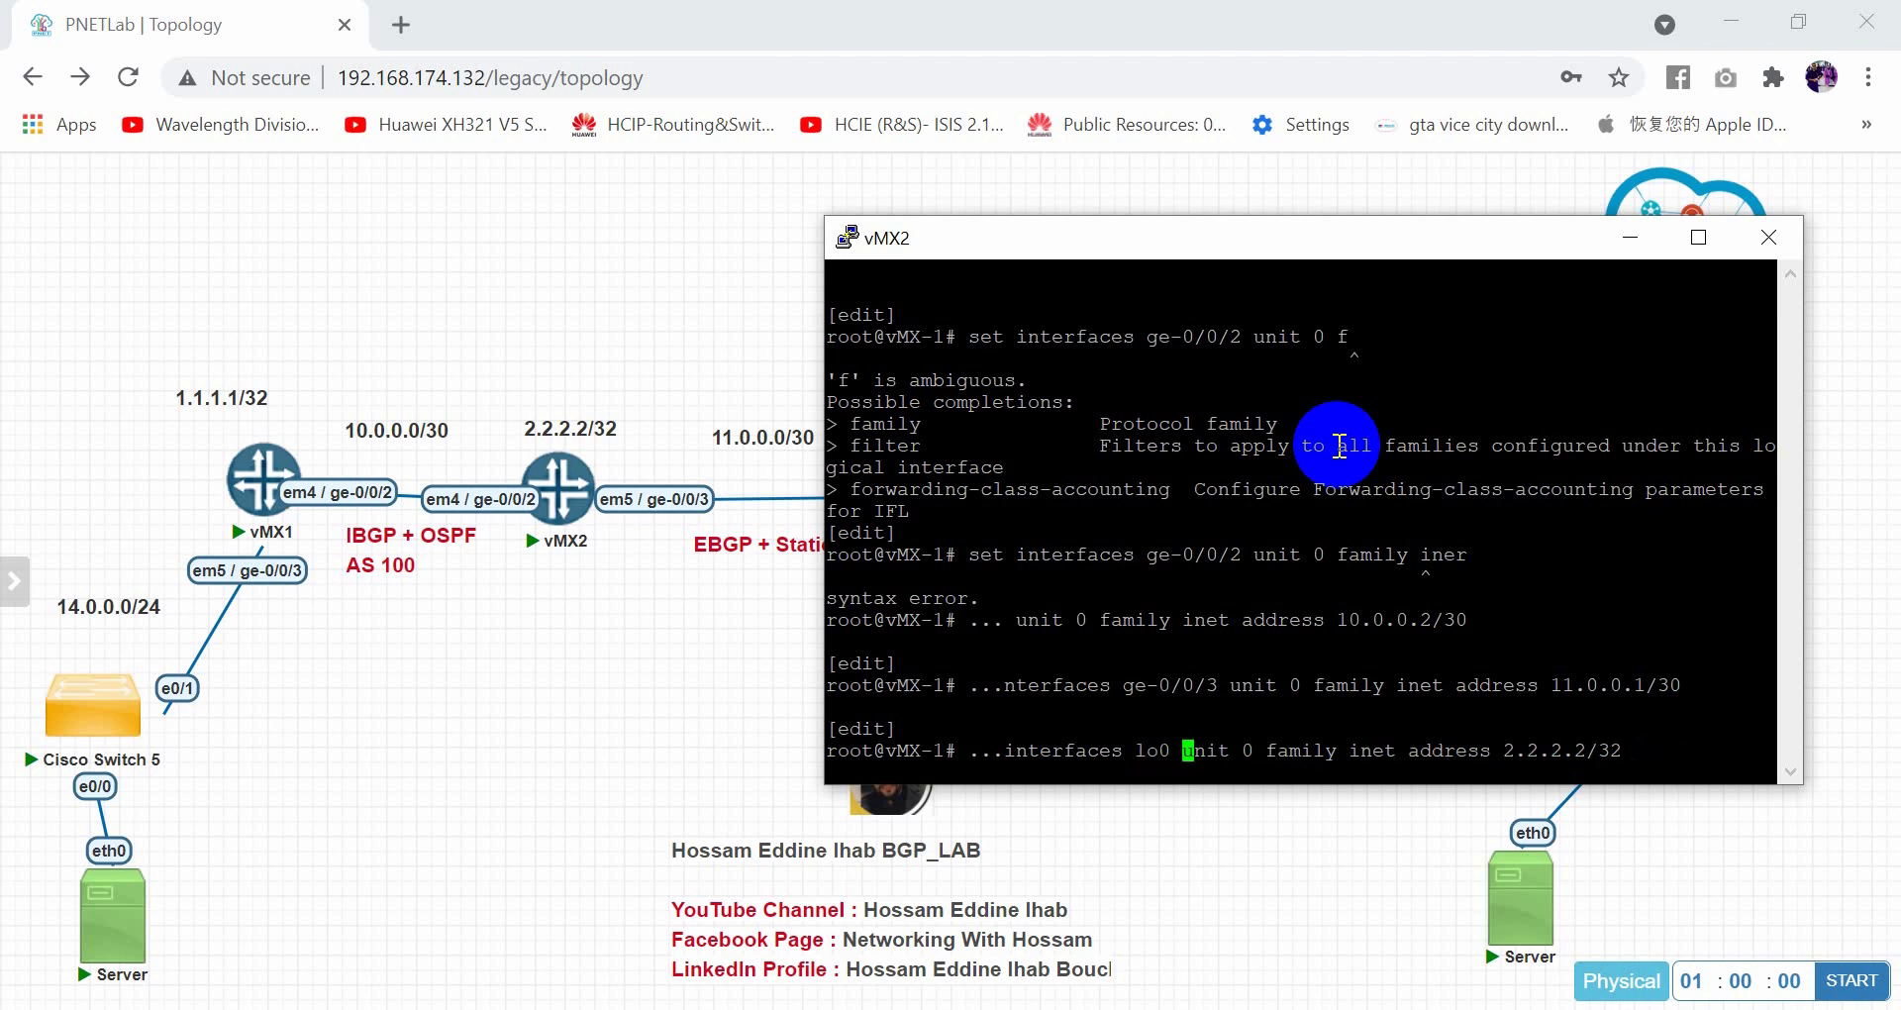
pyautogui.press('Return')
# Commit the vMX2 configuration and close its console session
pyautogui.write('commit')
pyautogui.press('Return')
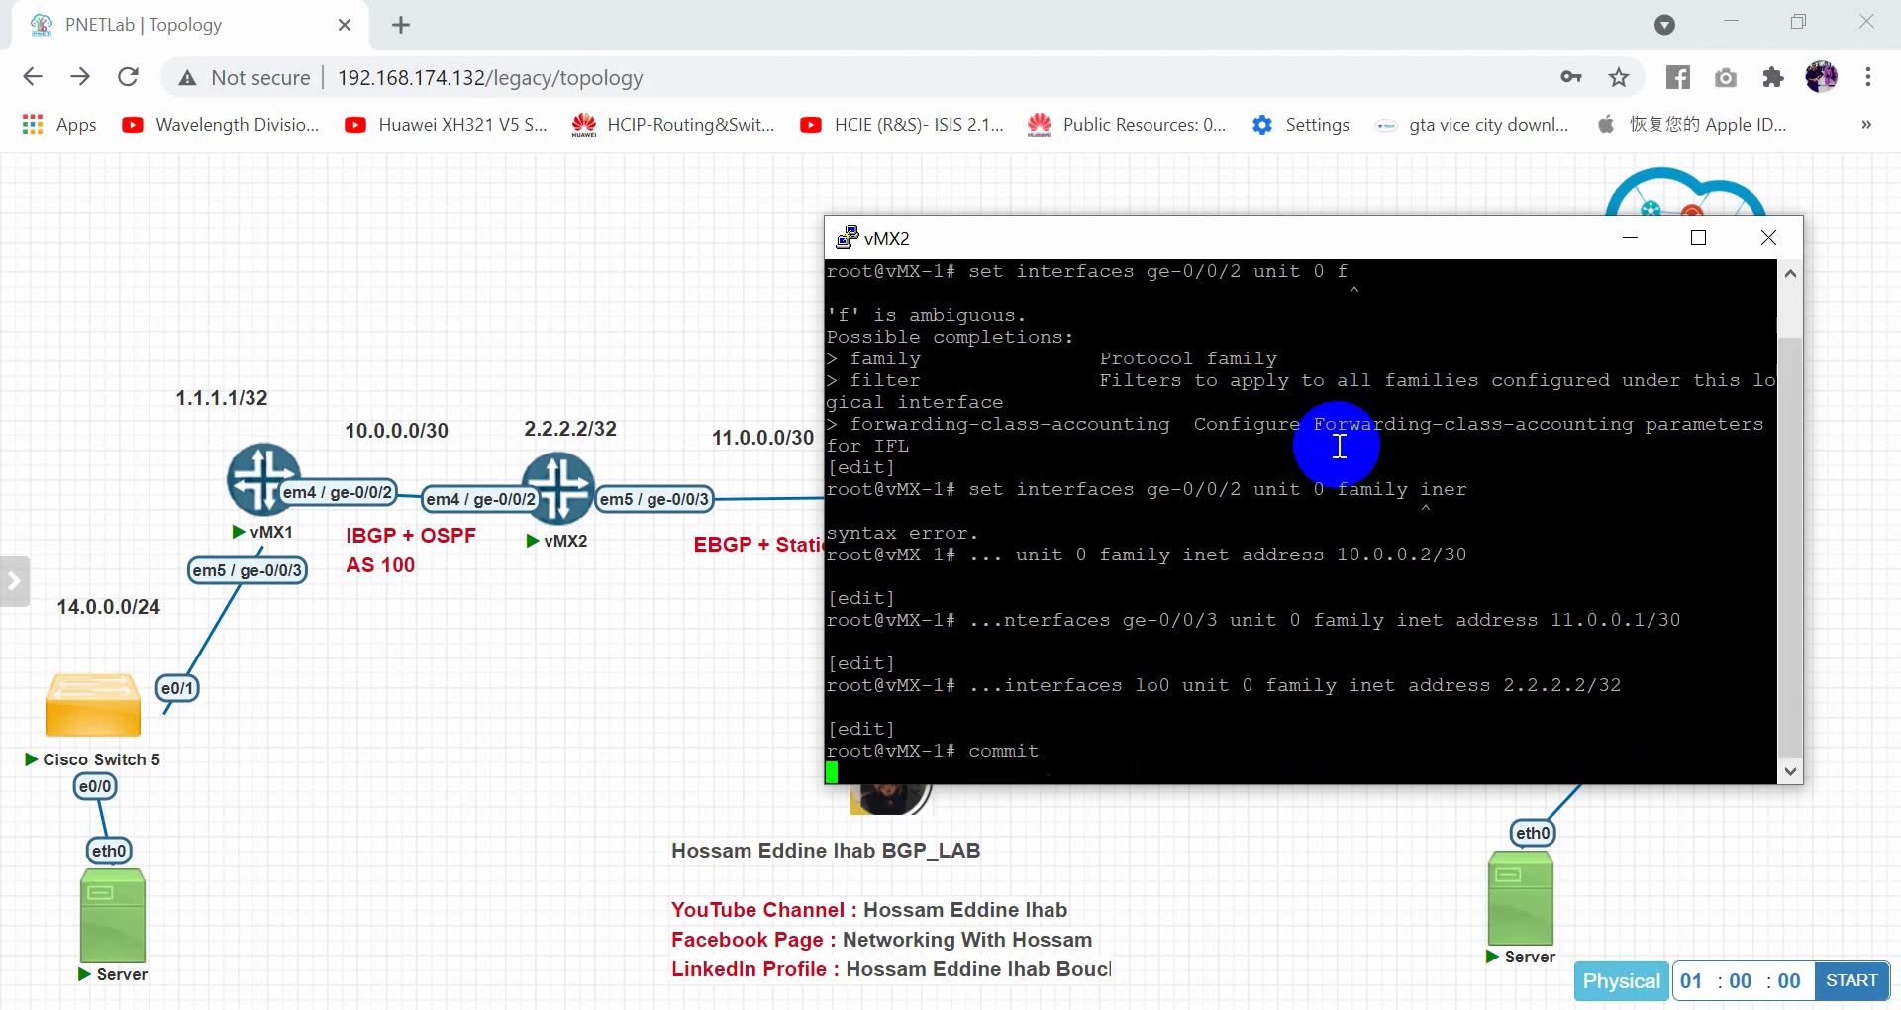
pyautogui.click(1768, 237)
pyautogui.click(1082, 722)
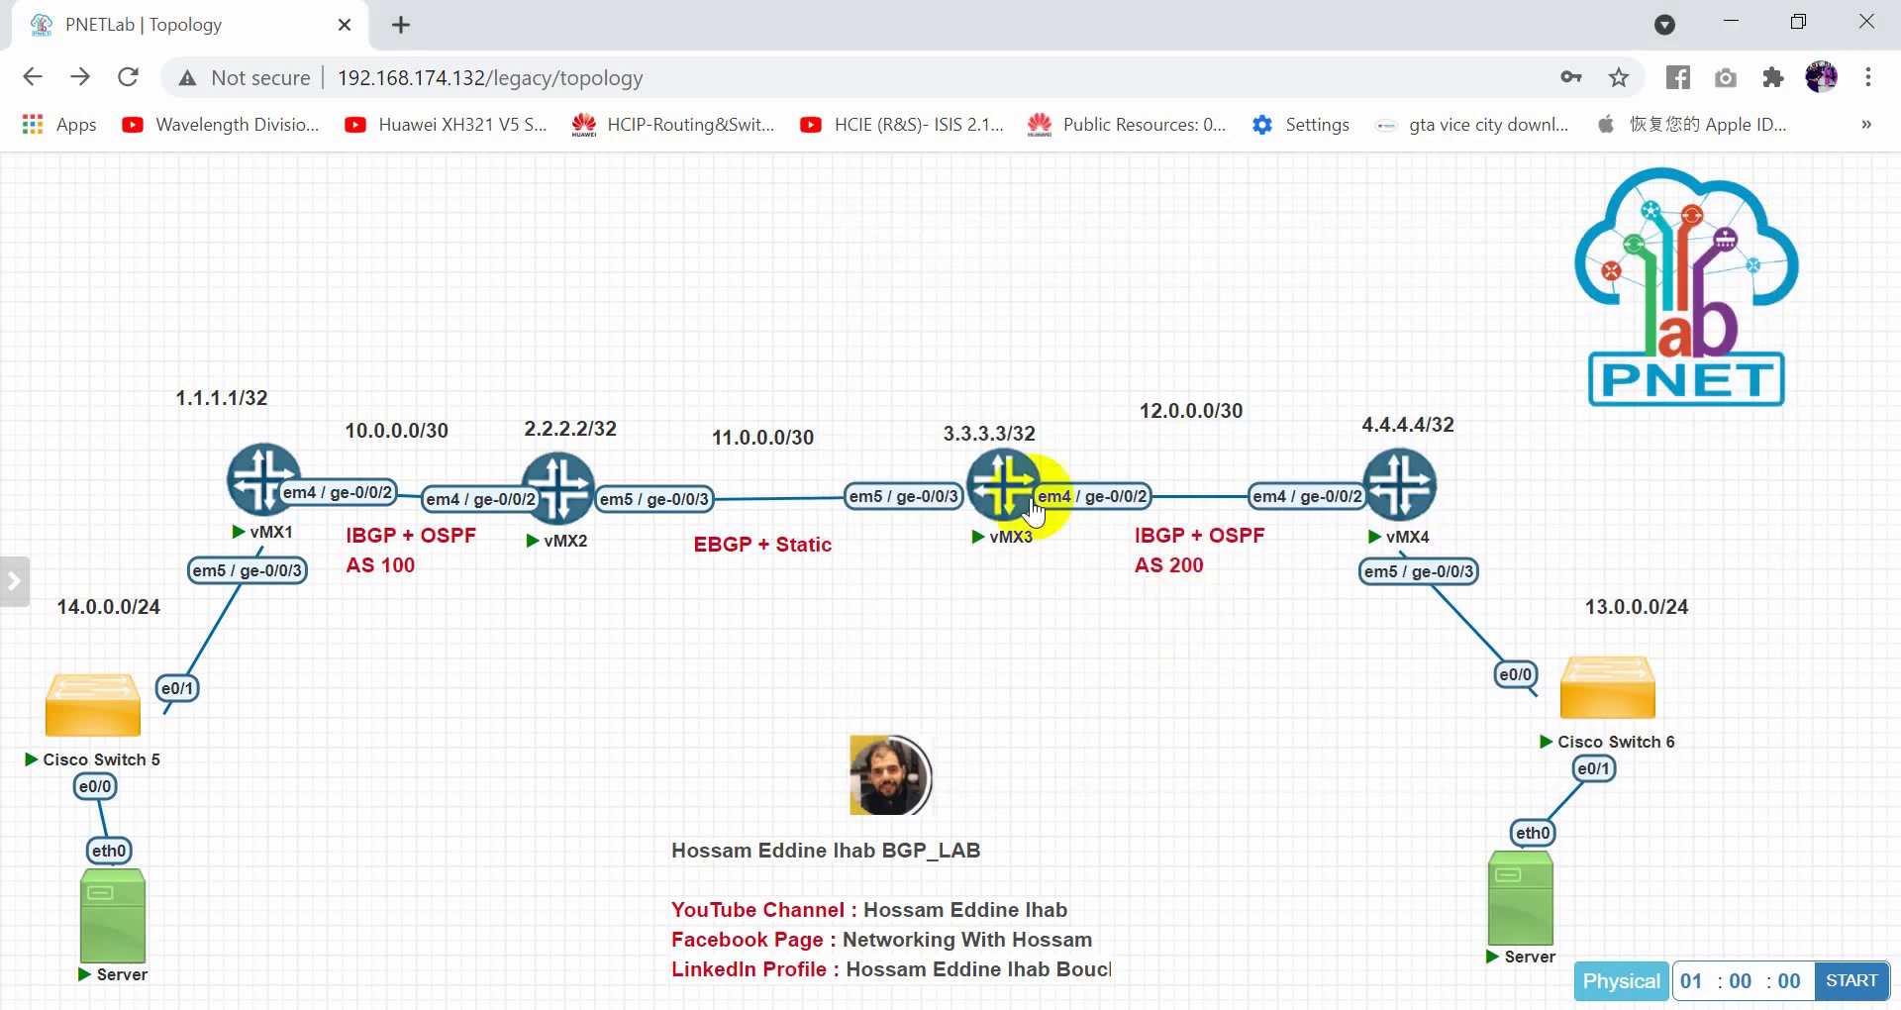
# Open the vMX3 router's console, move its window off the first three routers and bring up the configuration prompt
pyautogui.click(1033, 510)
pyautogui.click(1083, 280)
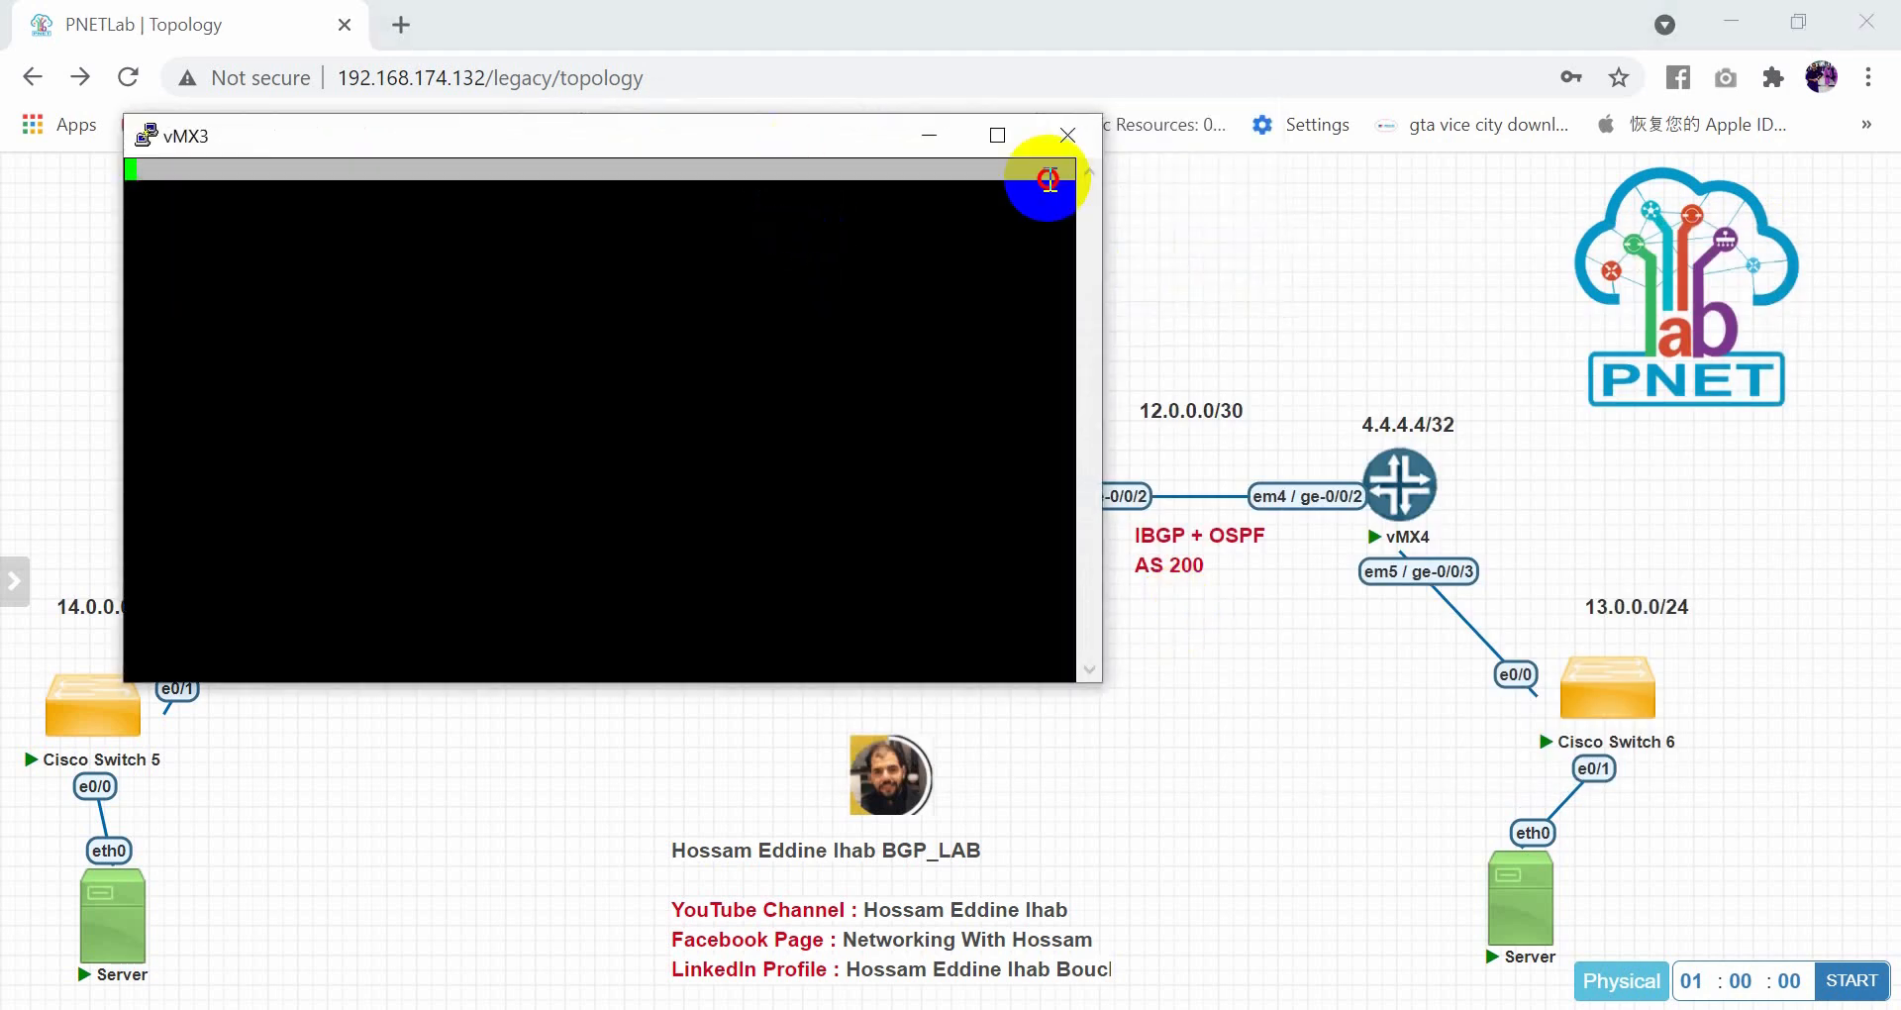
pyautogui.moveTo(840, 141); pyautogui.dragTo(1754, 333)
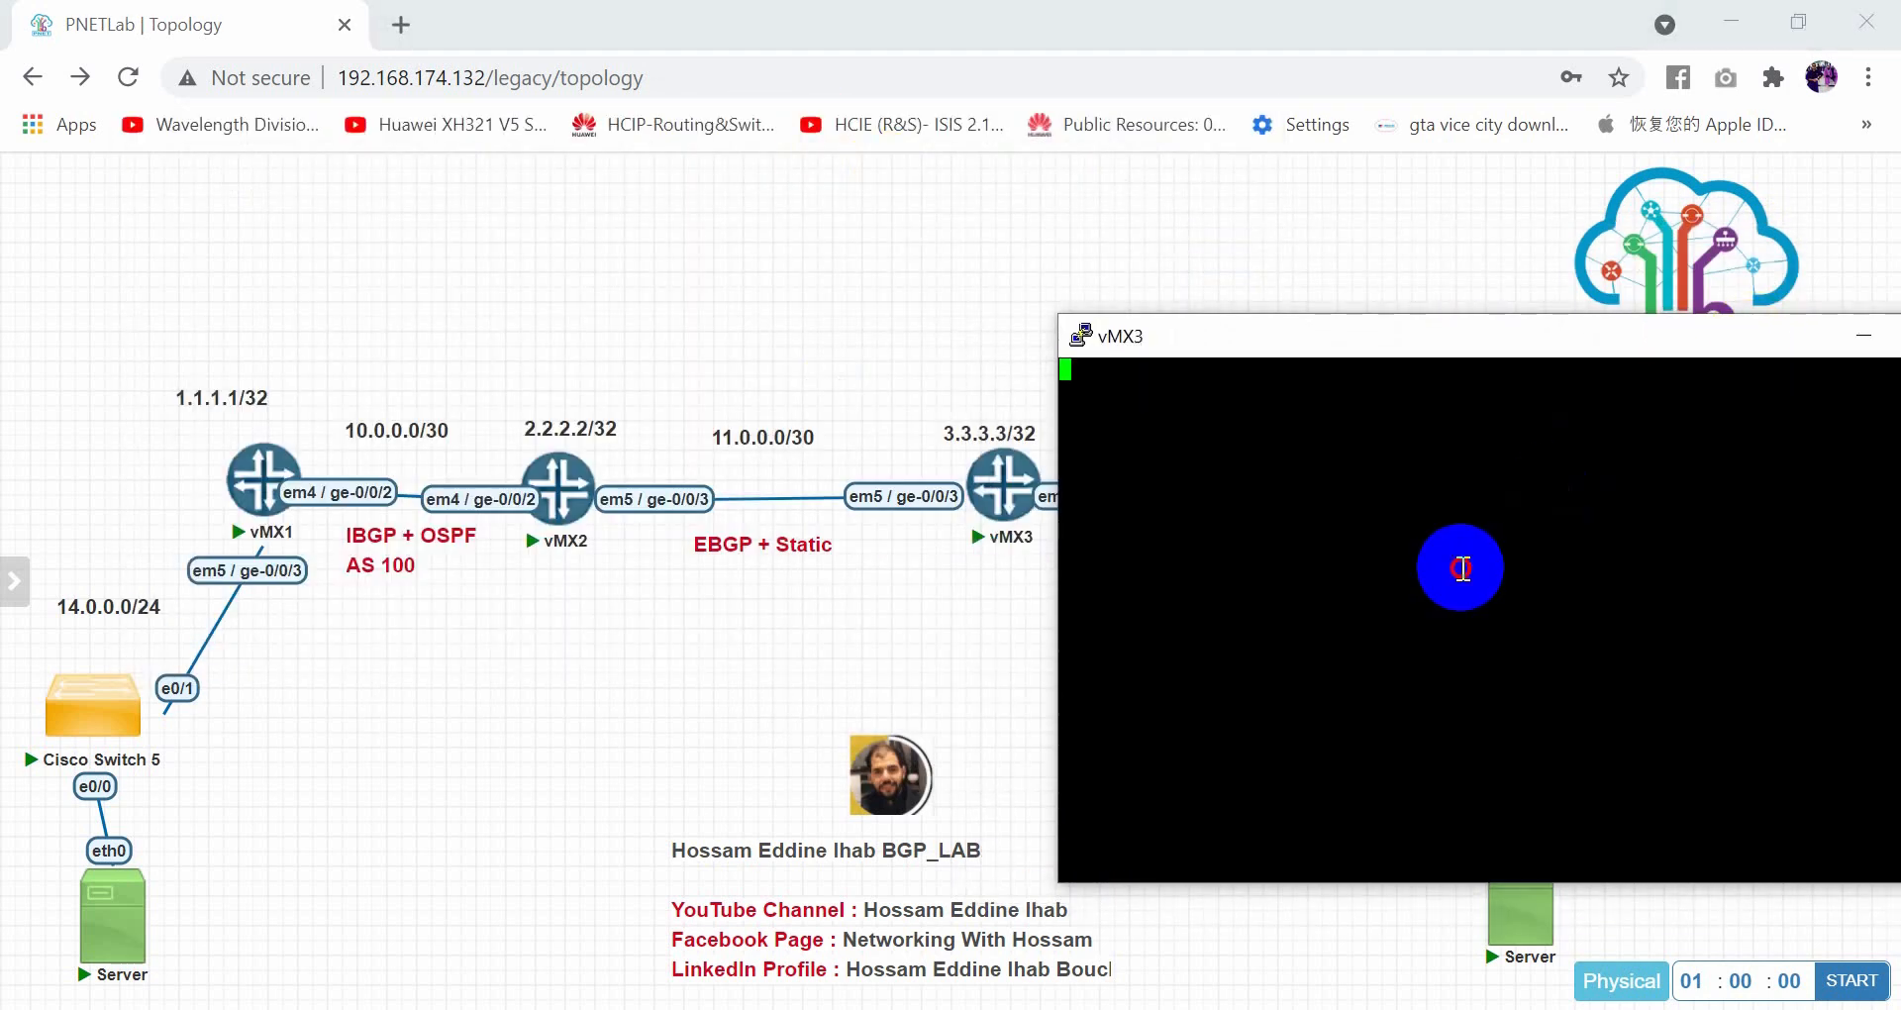
pyautogui.press('Return')
# Assign the inet address 11.0.0.2/30 to interface ge-0/0/3 unit 0 on vMX3
pyautogui.write('set i')
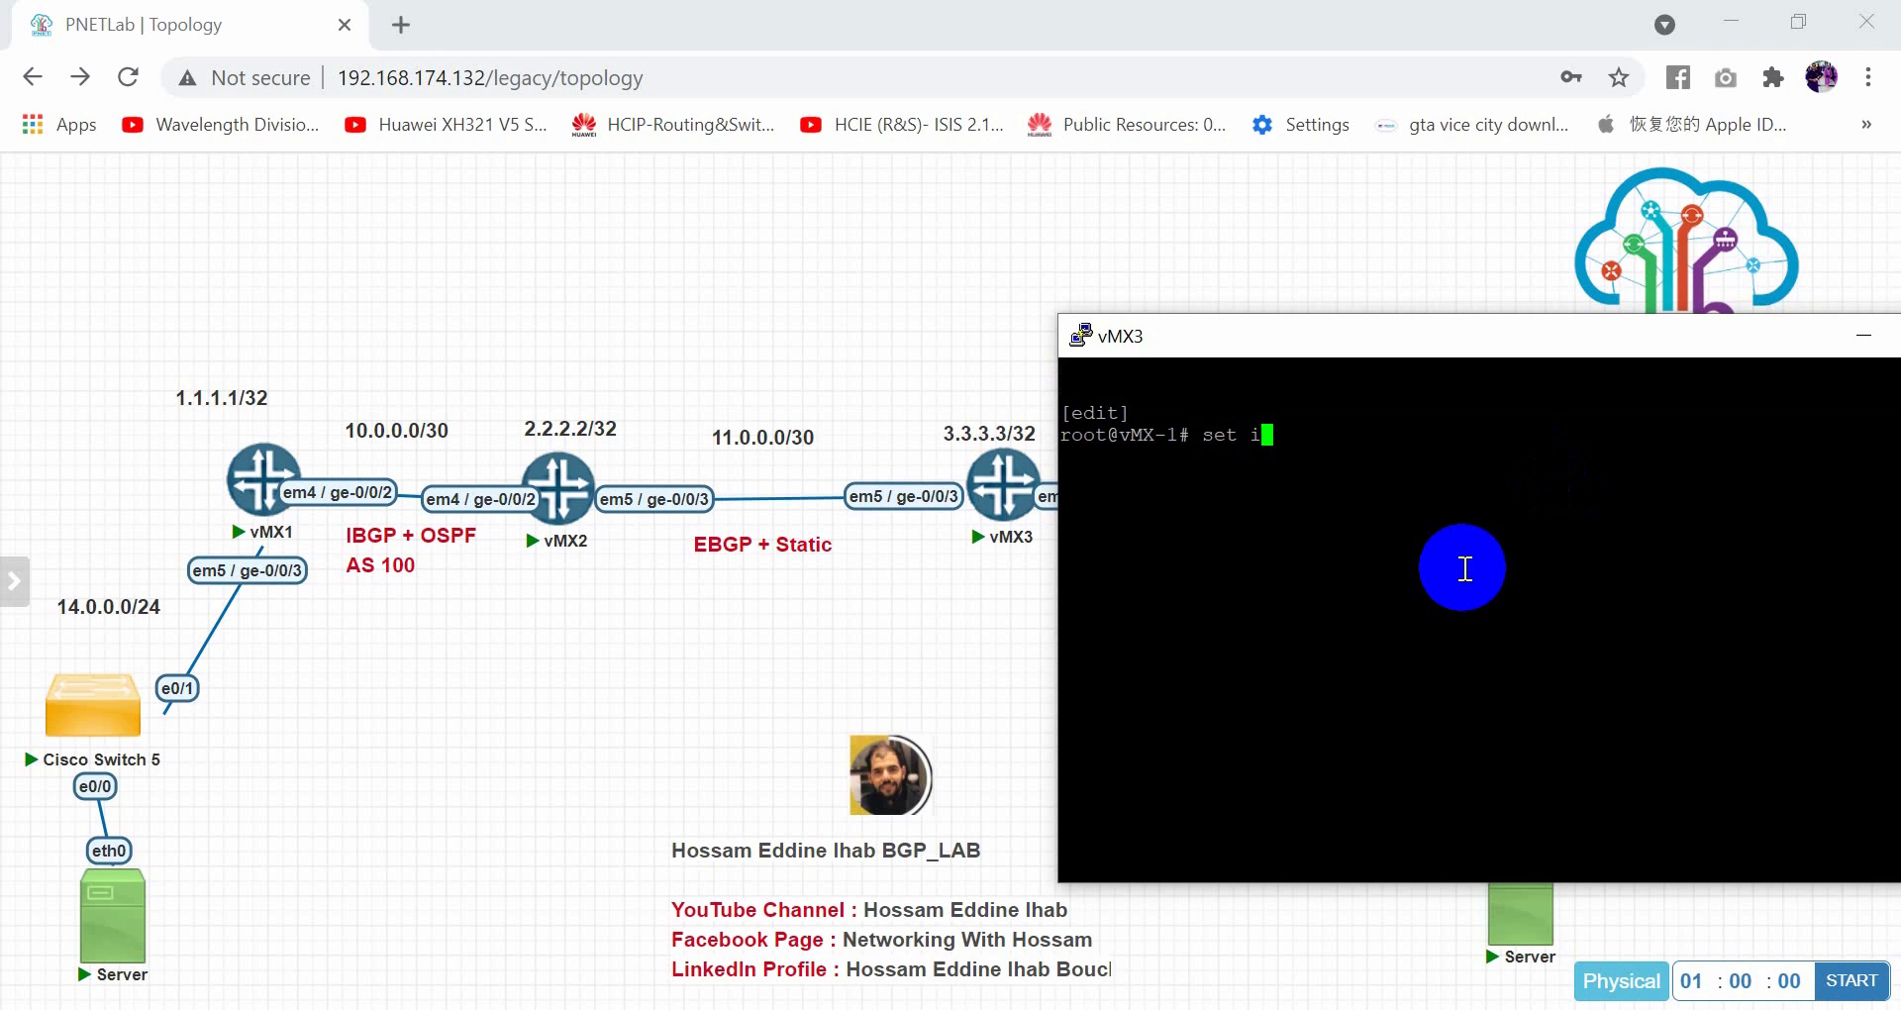
pyautogui.write('nterfaces ge-0/0/3 ')
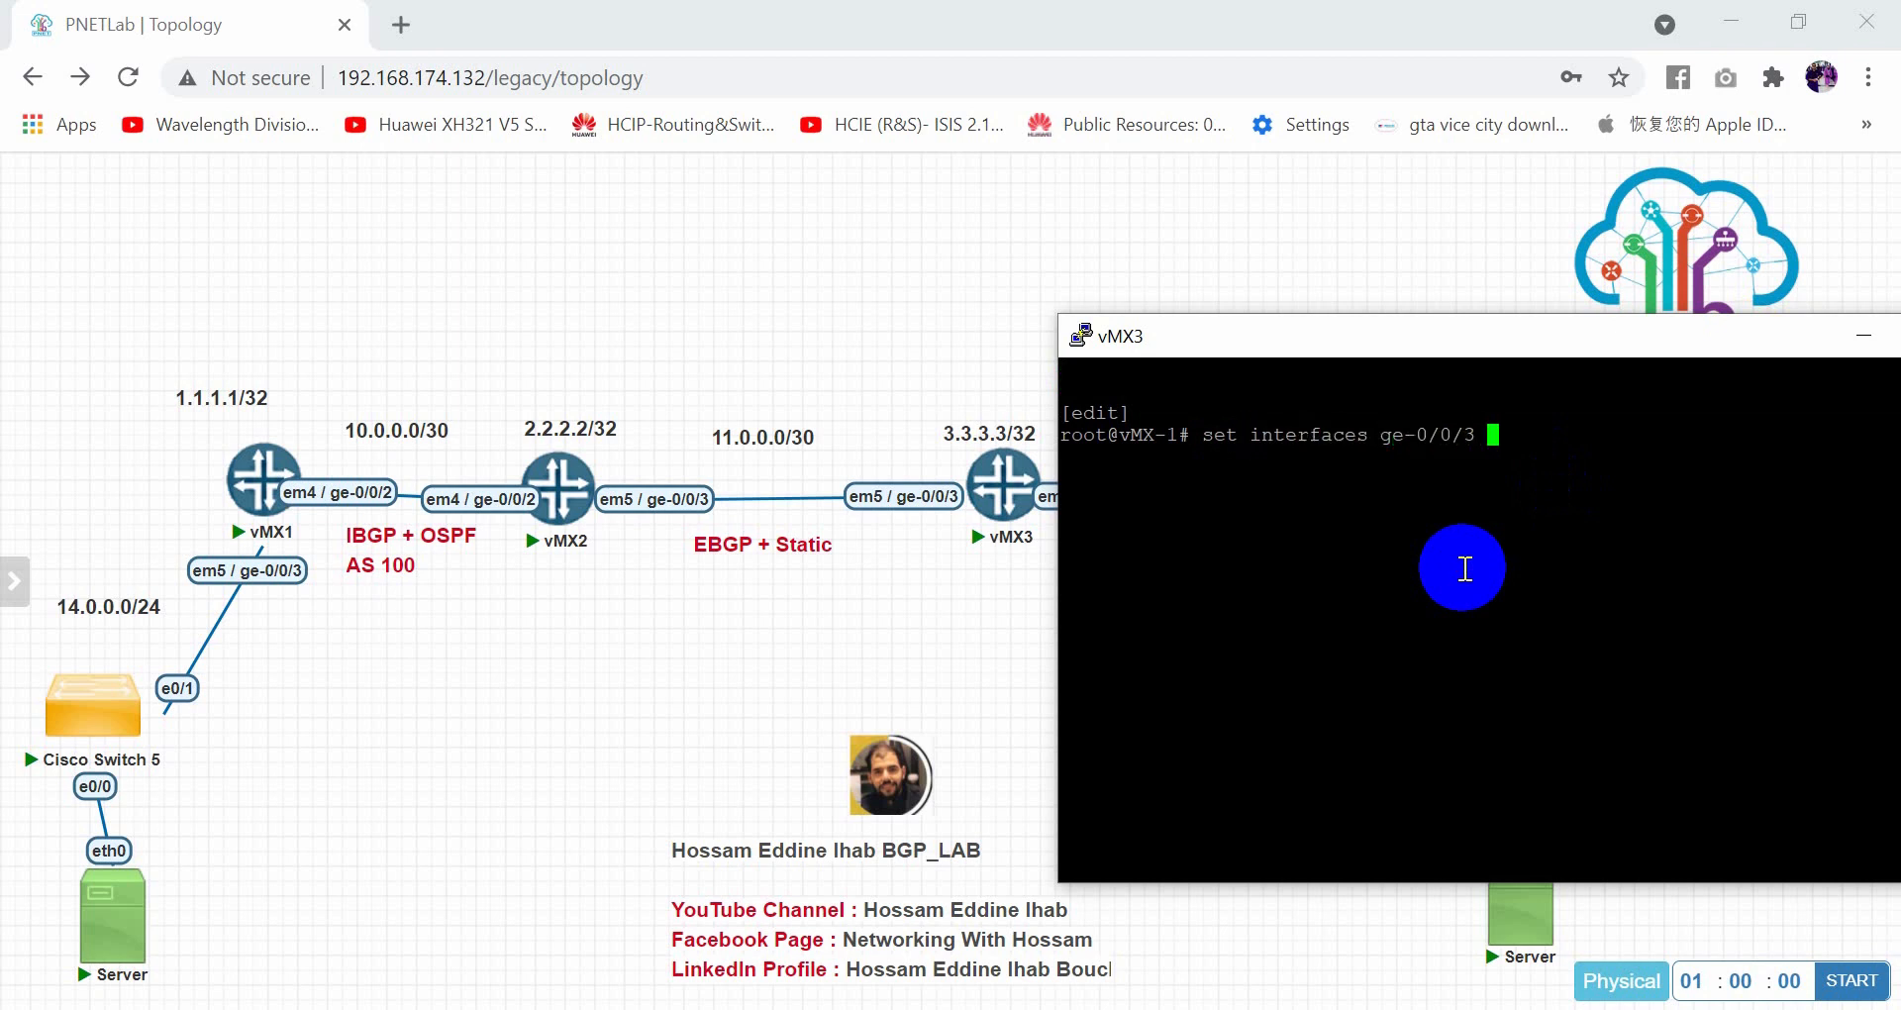
pyautogui.write('unit 0 f')
pyautogui.press('Tab')
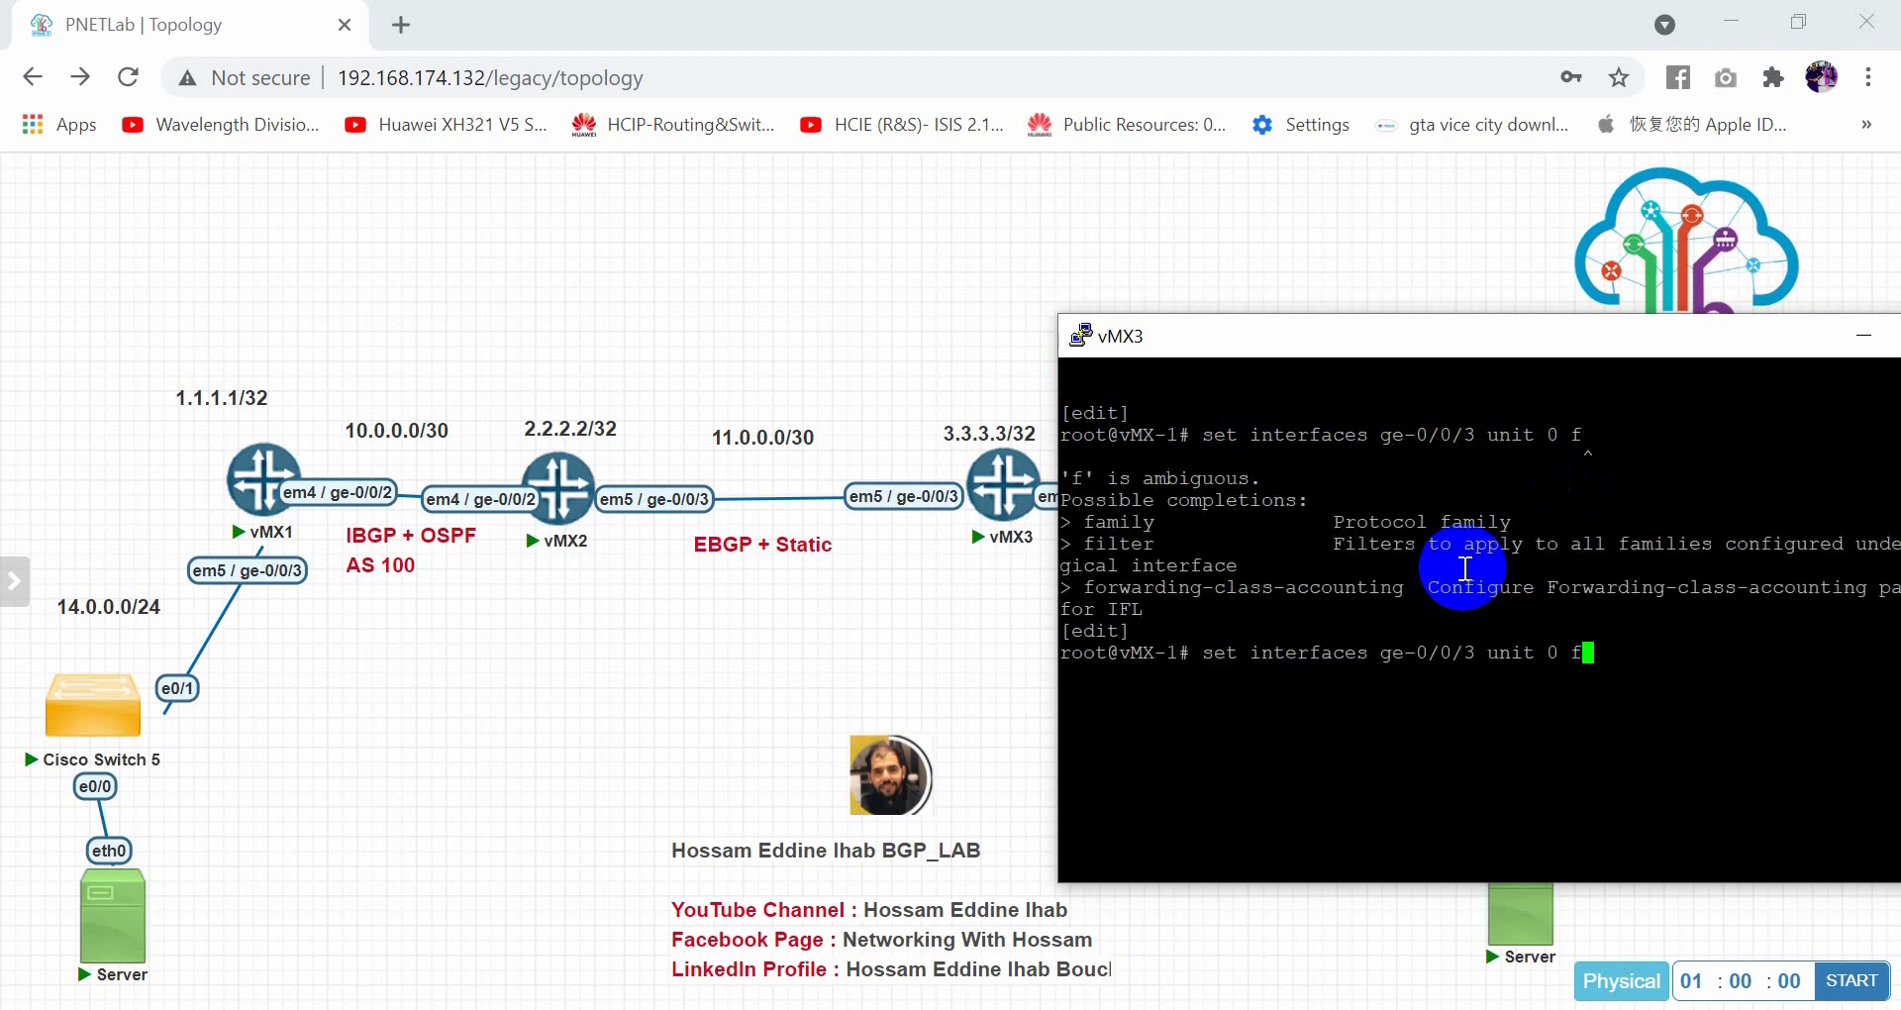
pyautogui.write('a')
pyautogui.press('Tab')
pyautogui.write('inet')
pyautogui.moveTo(1402, 341); pyautogui.dragTo(1271, 327)
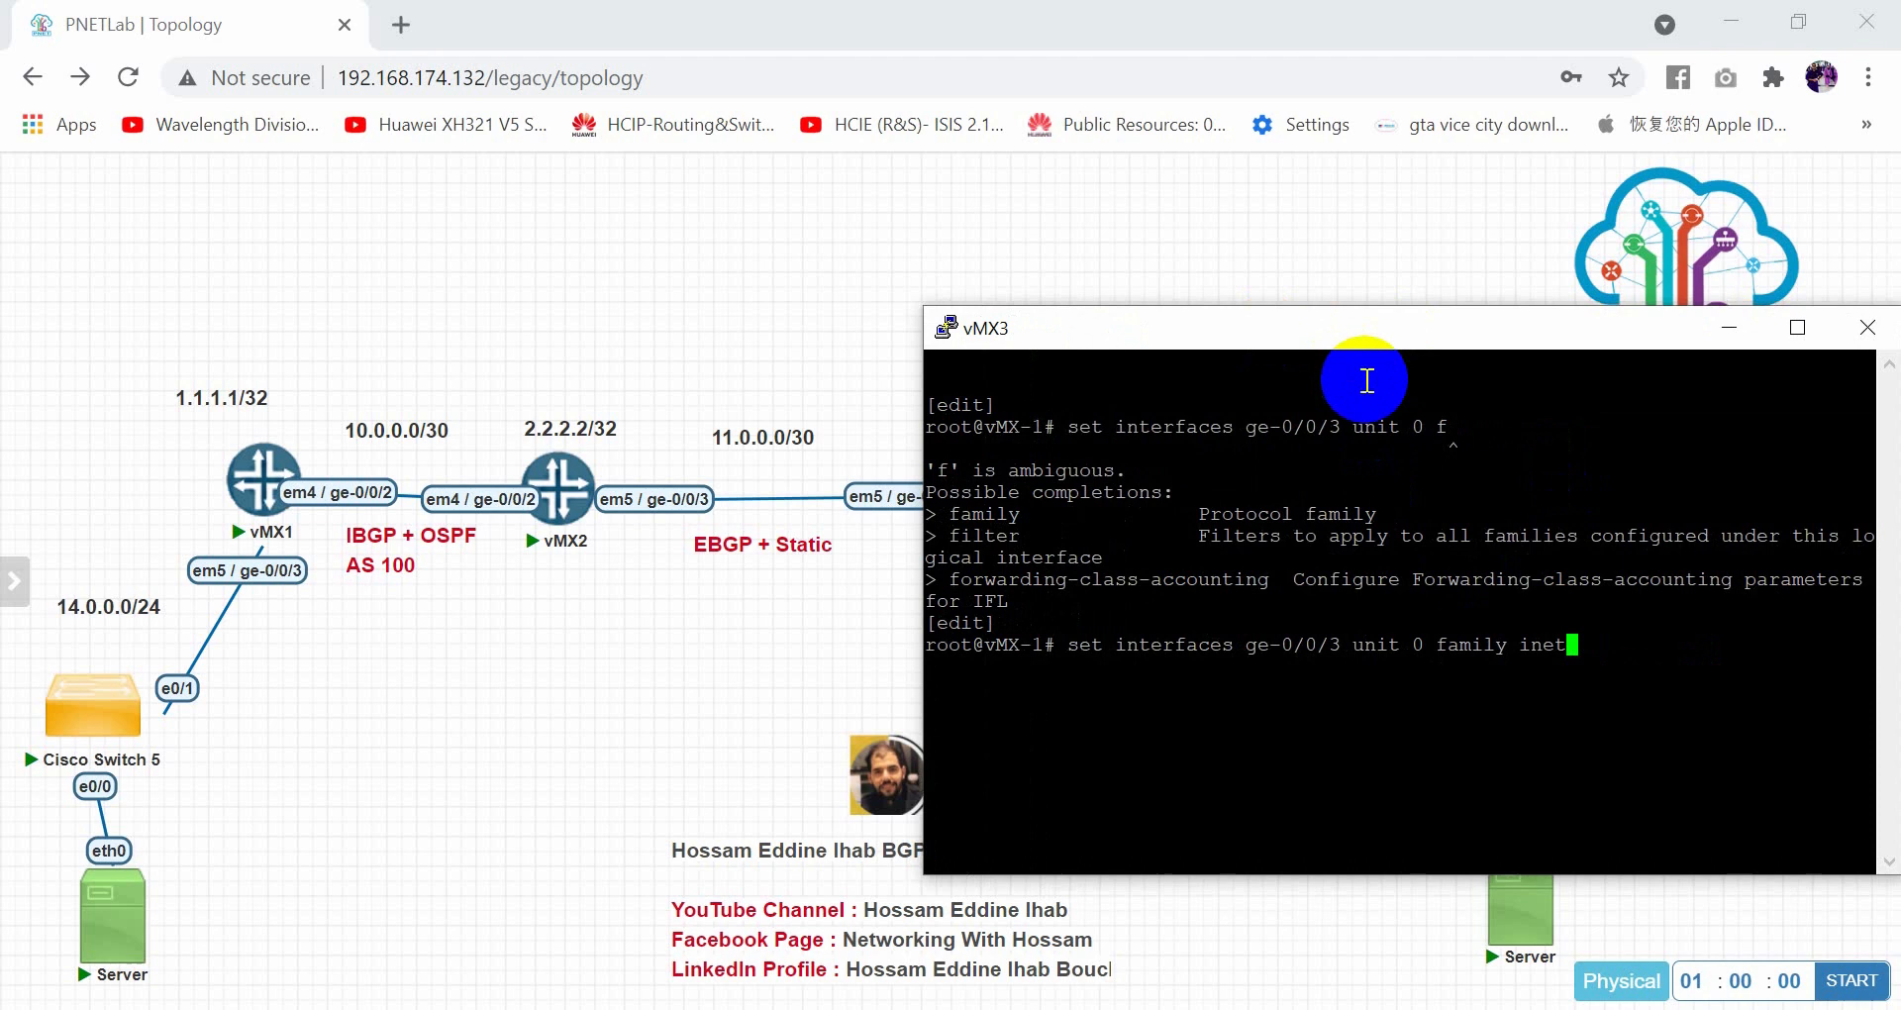
pyautogui.write('ad')
pyautogui.press('Tab')
pyautogui.write('11.0.0.2/30')
pyautogui.press('Return')
# Reuse the previous set command on vMX3 to assign 12.0.0.1/30 to interface ge-0/0/2 unit 0, checking the link against the topology
pyautogui.press('Up')
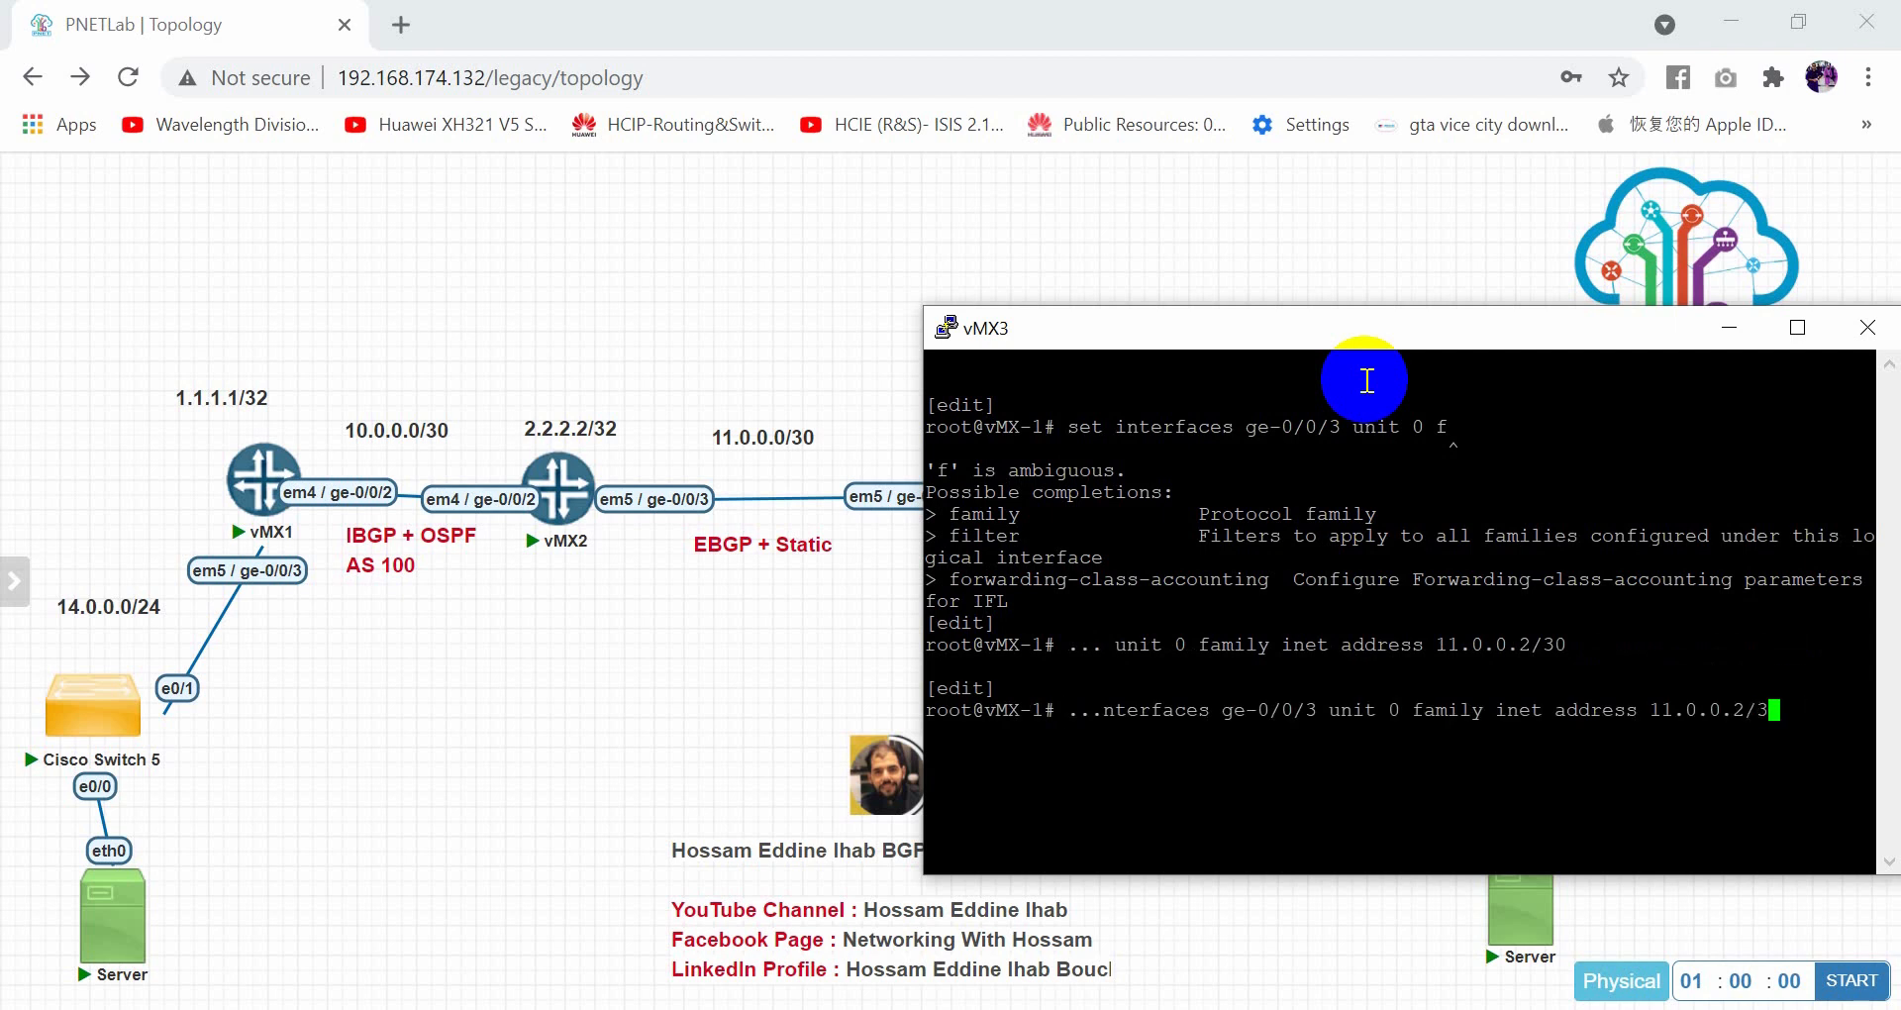
pyautogui.press('Left')
pyautogui.press('Left')
pyautogui.press('Left')
pyautogui.press('Delete')
pyautogui.press('BackSpace')
pyautogui.write('1')
pyautogui.press('Left')
pyautogui.press('Left')
pyautogui.press('Left')
pyautogui.press('Left')
pyautogui.press('BackSpace')
pyautogui.write('2')
pyautogui.press('Left')
pyautogui.press('Left')
pyautogui.press('Left')
pyautogui.press('Left')
pyautogui.press('Left')
pyautogui.press('Left')
pyautogui.press('Left')
pyautogui.press('Left')
pyautogui.press('Left')
pyautogui.press('Left')
pyautogui.press('Left')
pyautogui.press('Left')
pyautogui.press('Left')
pyautogui.press('Left')
pyautogui.press('Left')
pyautogui.press('Left')
pyautogui.press('Left')
pyautogui.press('Left')
pyautogui.press('Left')
pyautogui.press('Left')
pyautogui.press('Left')
pyautogui.press('BackSpace')
pyautogui.write('2')
pyautogui.hotkey('alt', 'Tab')
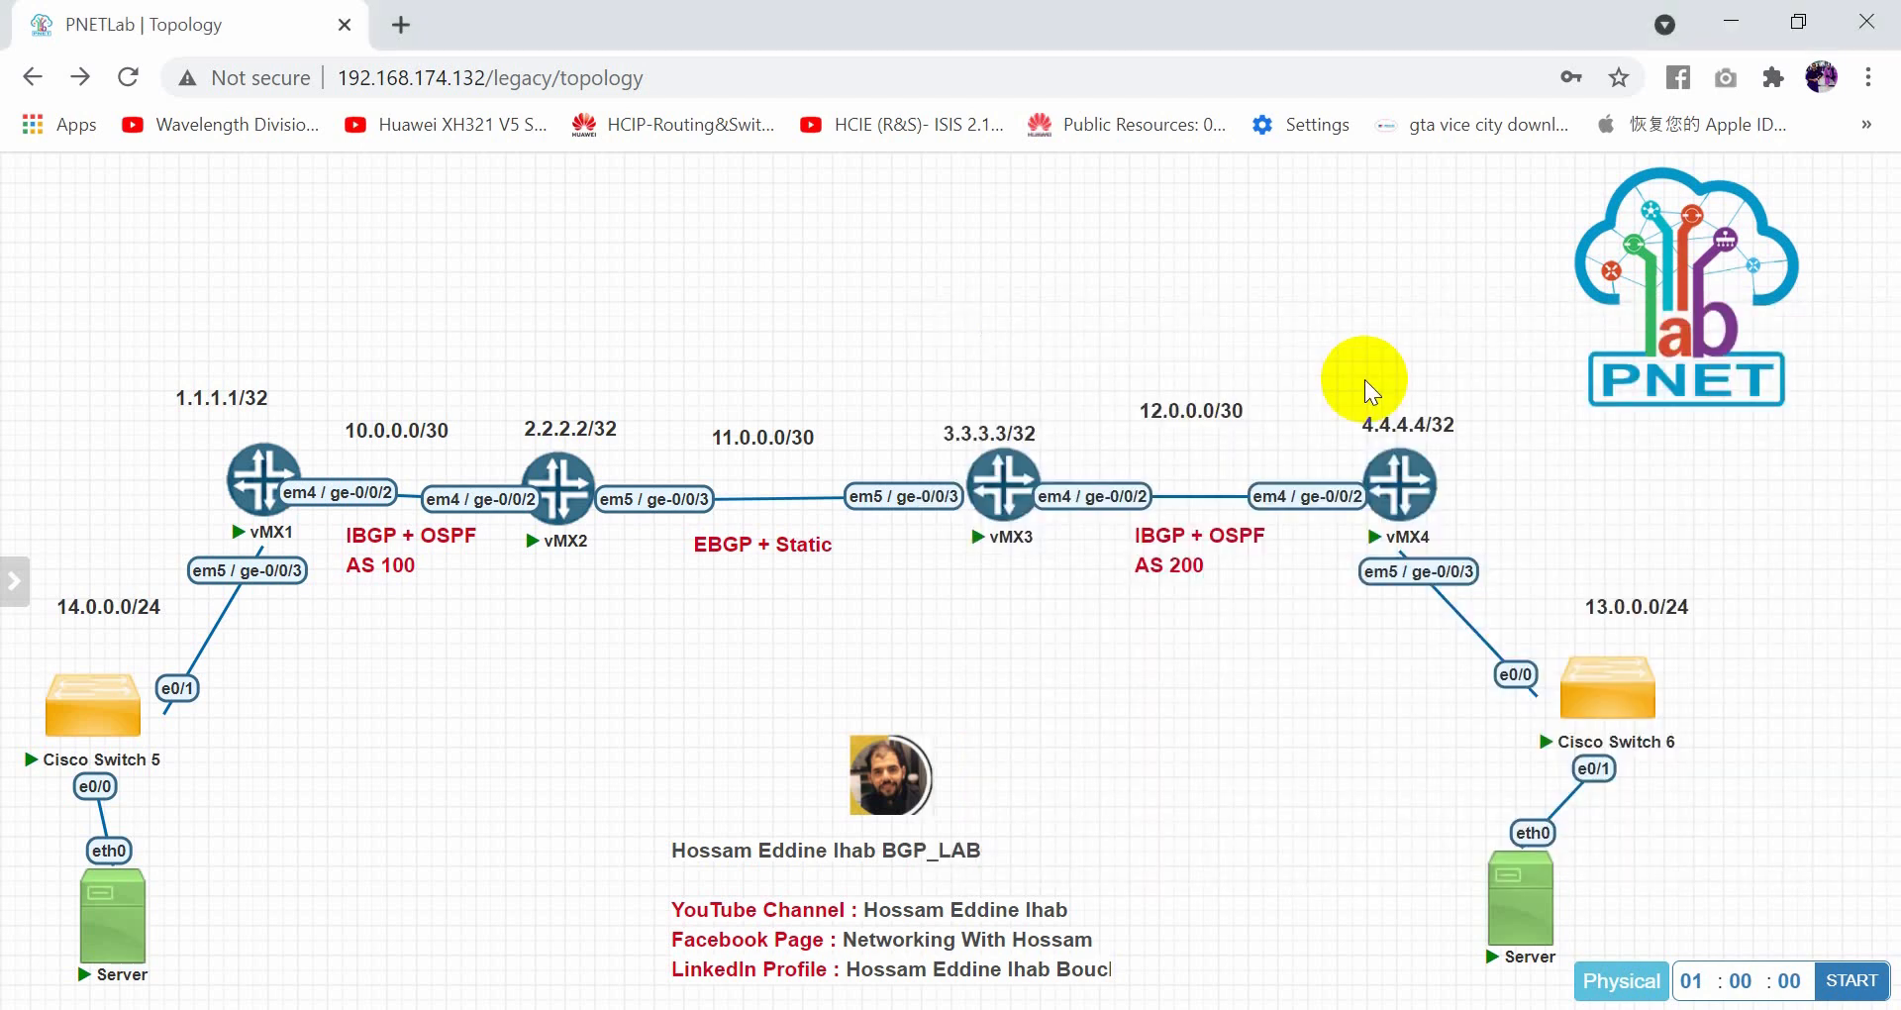
pyautogui.click(1038, 483)
pyautogui.press('Return')
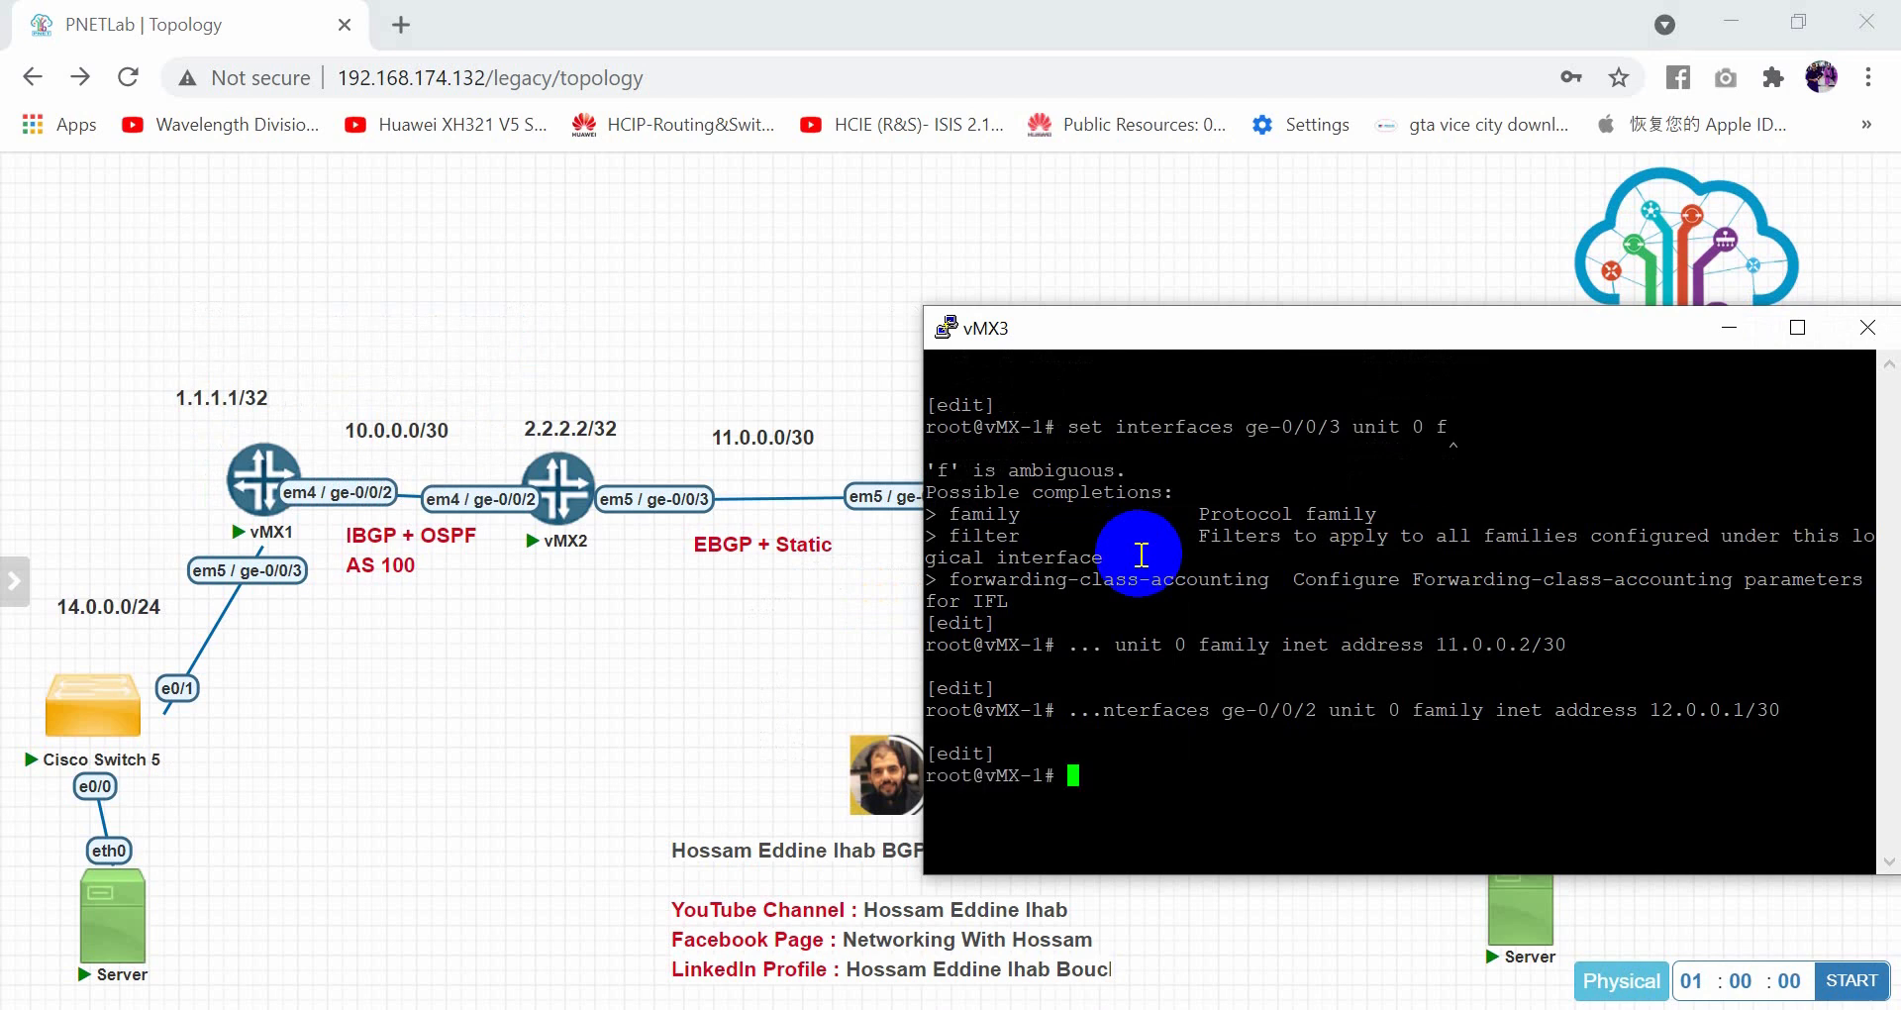
# Edit the last set command on vMX3 to assign the inet address 3.3.3.3/32 to loopback lo0 unit 0
pyautogui.press('Up')
pyautogui.write('2')
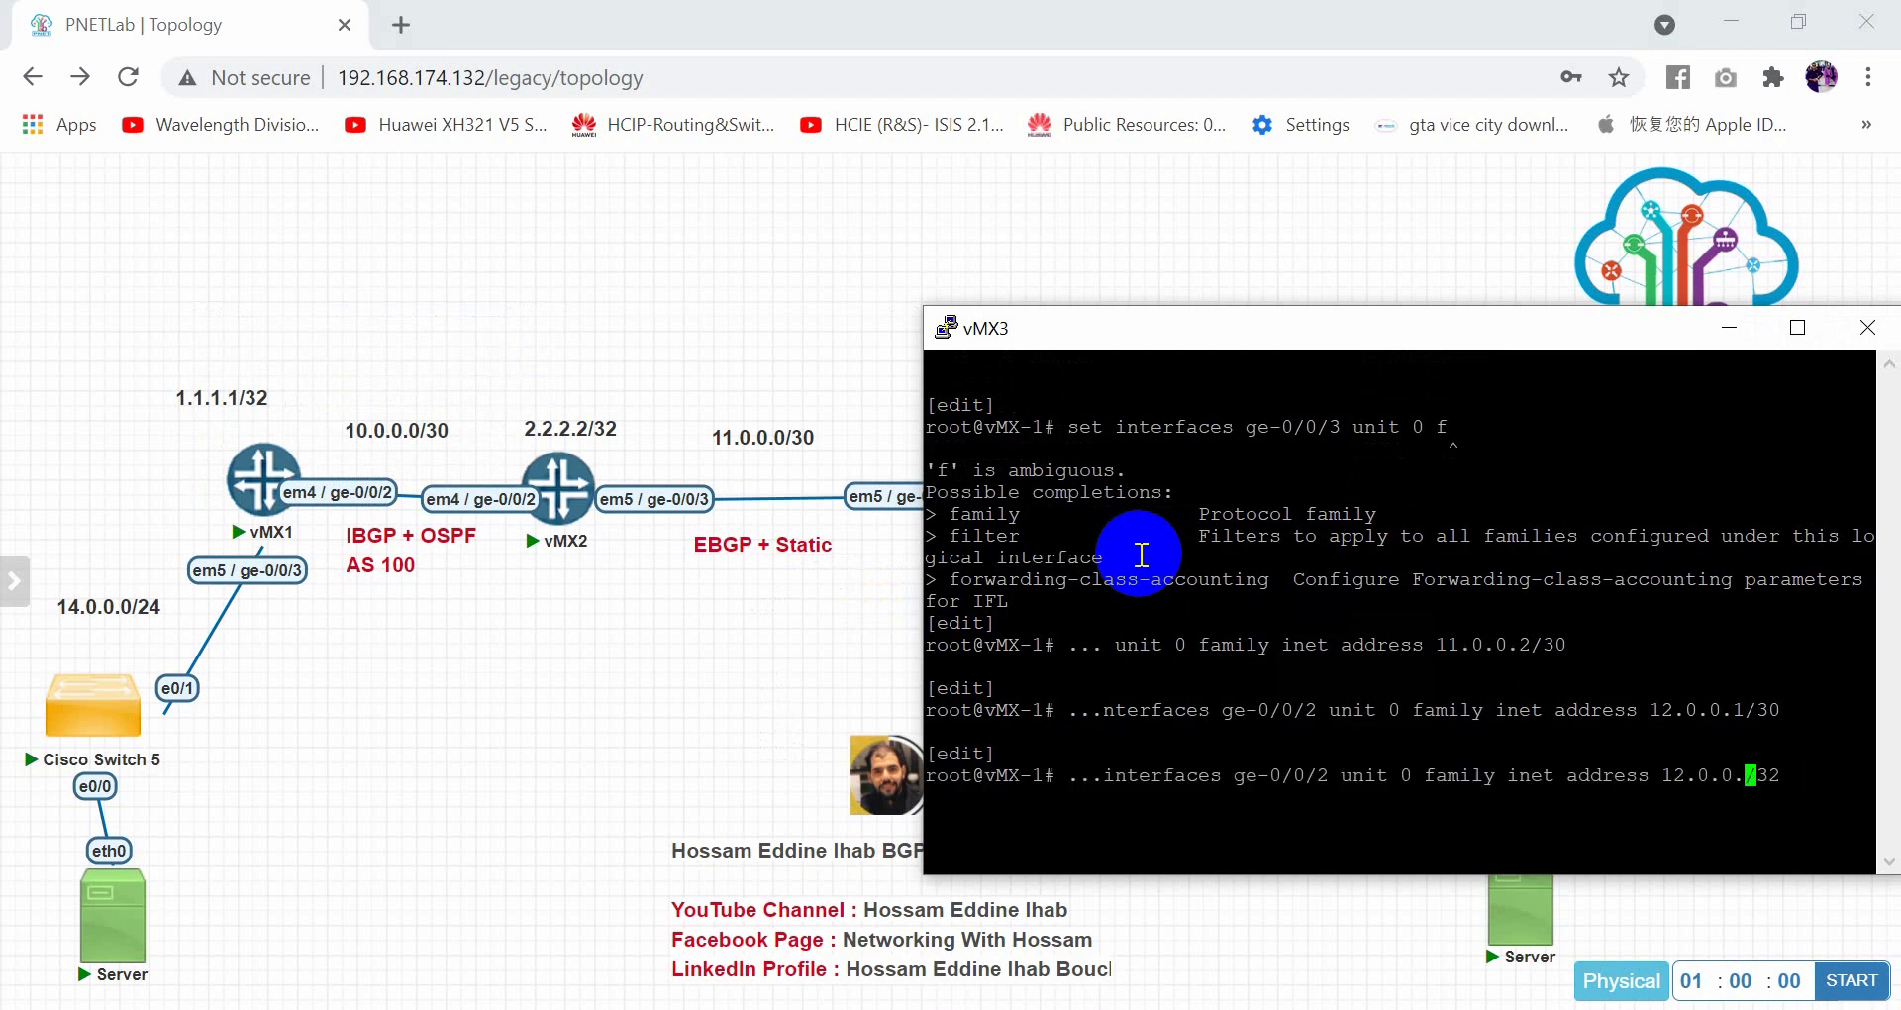
pyautogui.press('BackSpace')
pyautogui.press('BackSpace')
pyautogui.press('BackSpace')
pyautogui.press('BackSpace')
pyautogui.press('BackSpace')
pyautogui.press('BackSpace')
pyautogui.press('BackSpace')
pyautogui.press('BackSpace')
pyautogui.press('BackSpace')
pyautogui.write('3.3.3.')
pyautogui.press('Left')
pyautogui.press('Left')
pyautogui.press('Left')
pyautogui.press('Left')
pyautogui.press('Left')
pyautogui.press('Left')
pyautogui.press('Left')
pyautogui.press('Left')
pyautogui.press('Left')
pyautogui.press('Left')
pyautogui.press('Left')
pyautogui.press('Left')
pyautogui.press('Left')
pyautogui.press('Left')
pyautogui.press('Left')
pyautogui.press('Left')
pyautogui.press('Left')
pyautogui.press('Left')
pyautogui.press('Left')
pyautogui.press('Left')
pyautogui.press('BackSpace')
pyautogui.press('BackSpace')
pyautogui.press('BackSpace')
pyautogui.press('BackSpace')
pyautogui.press('BackSpace')
pyautogui.press('BackSpace')
pyautogui.press('BackSpace')
pyautogui.press('BackSpace')
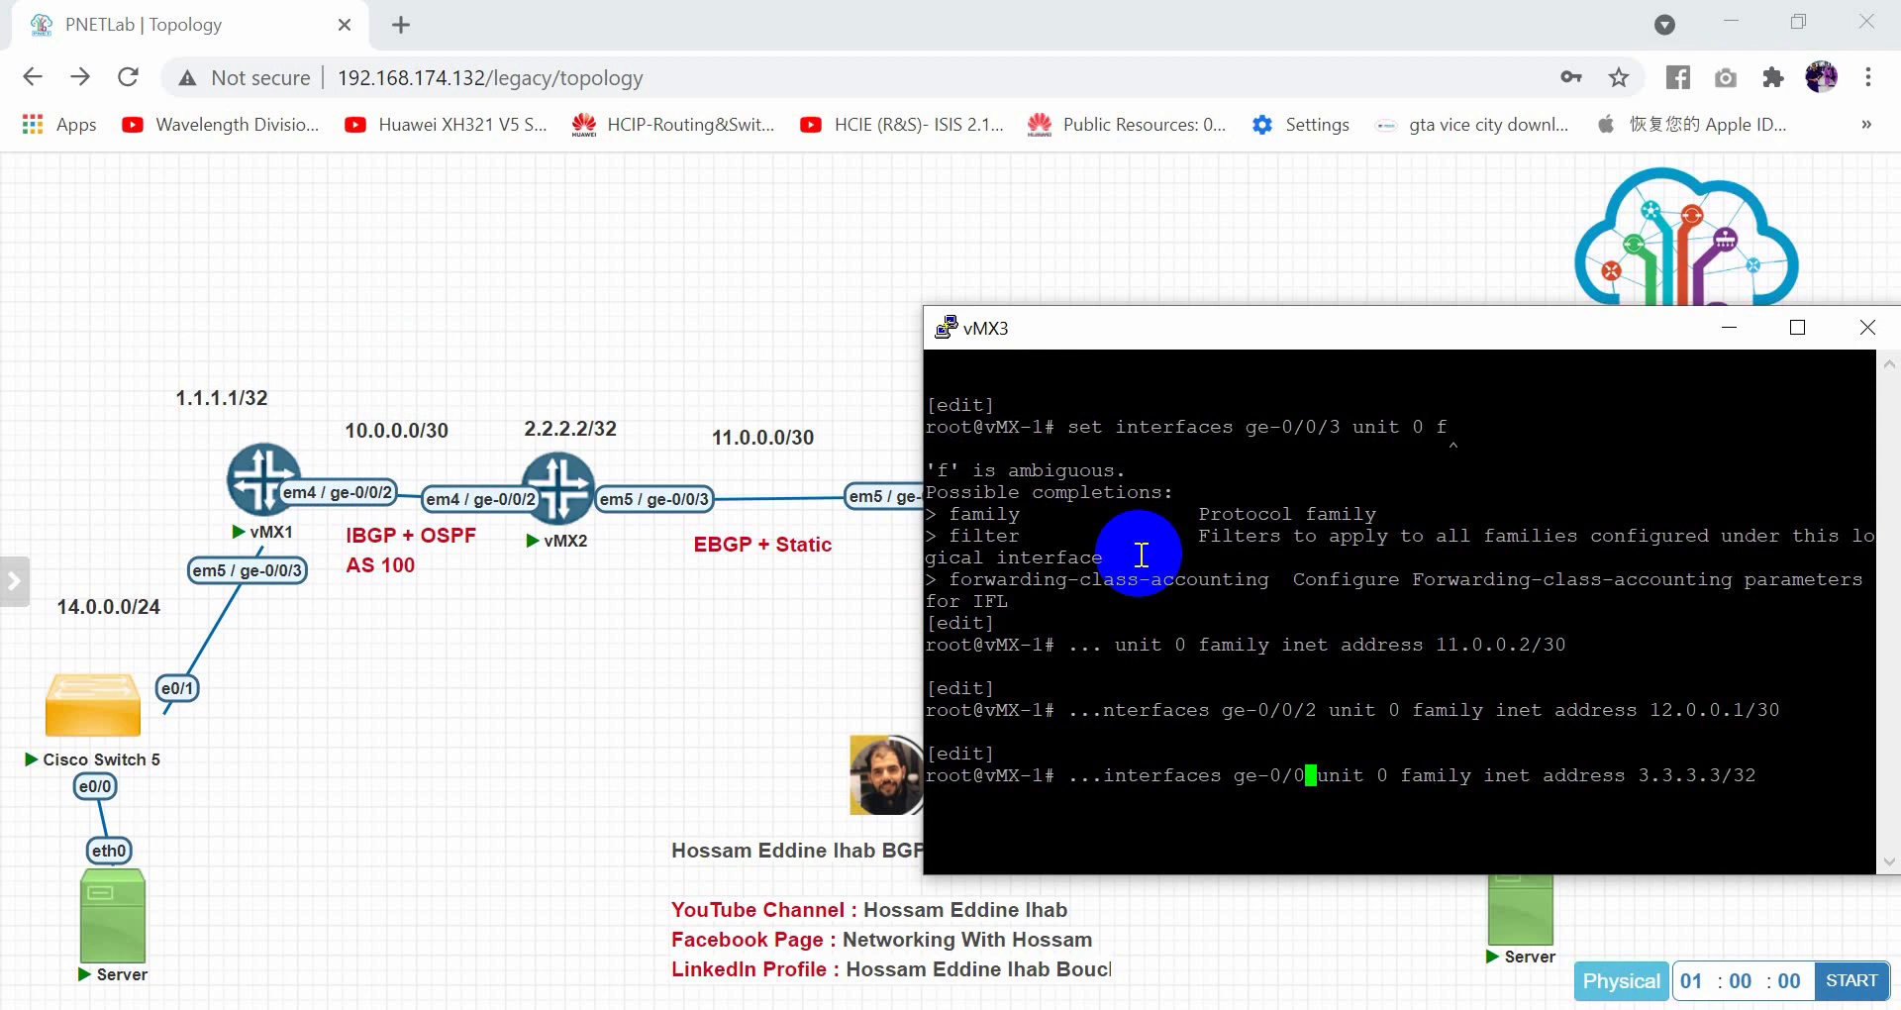
pyautogui.write('lo0')
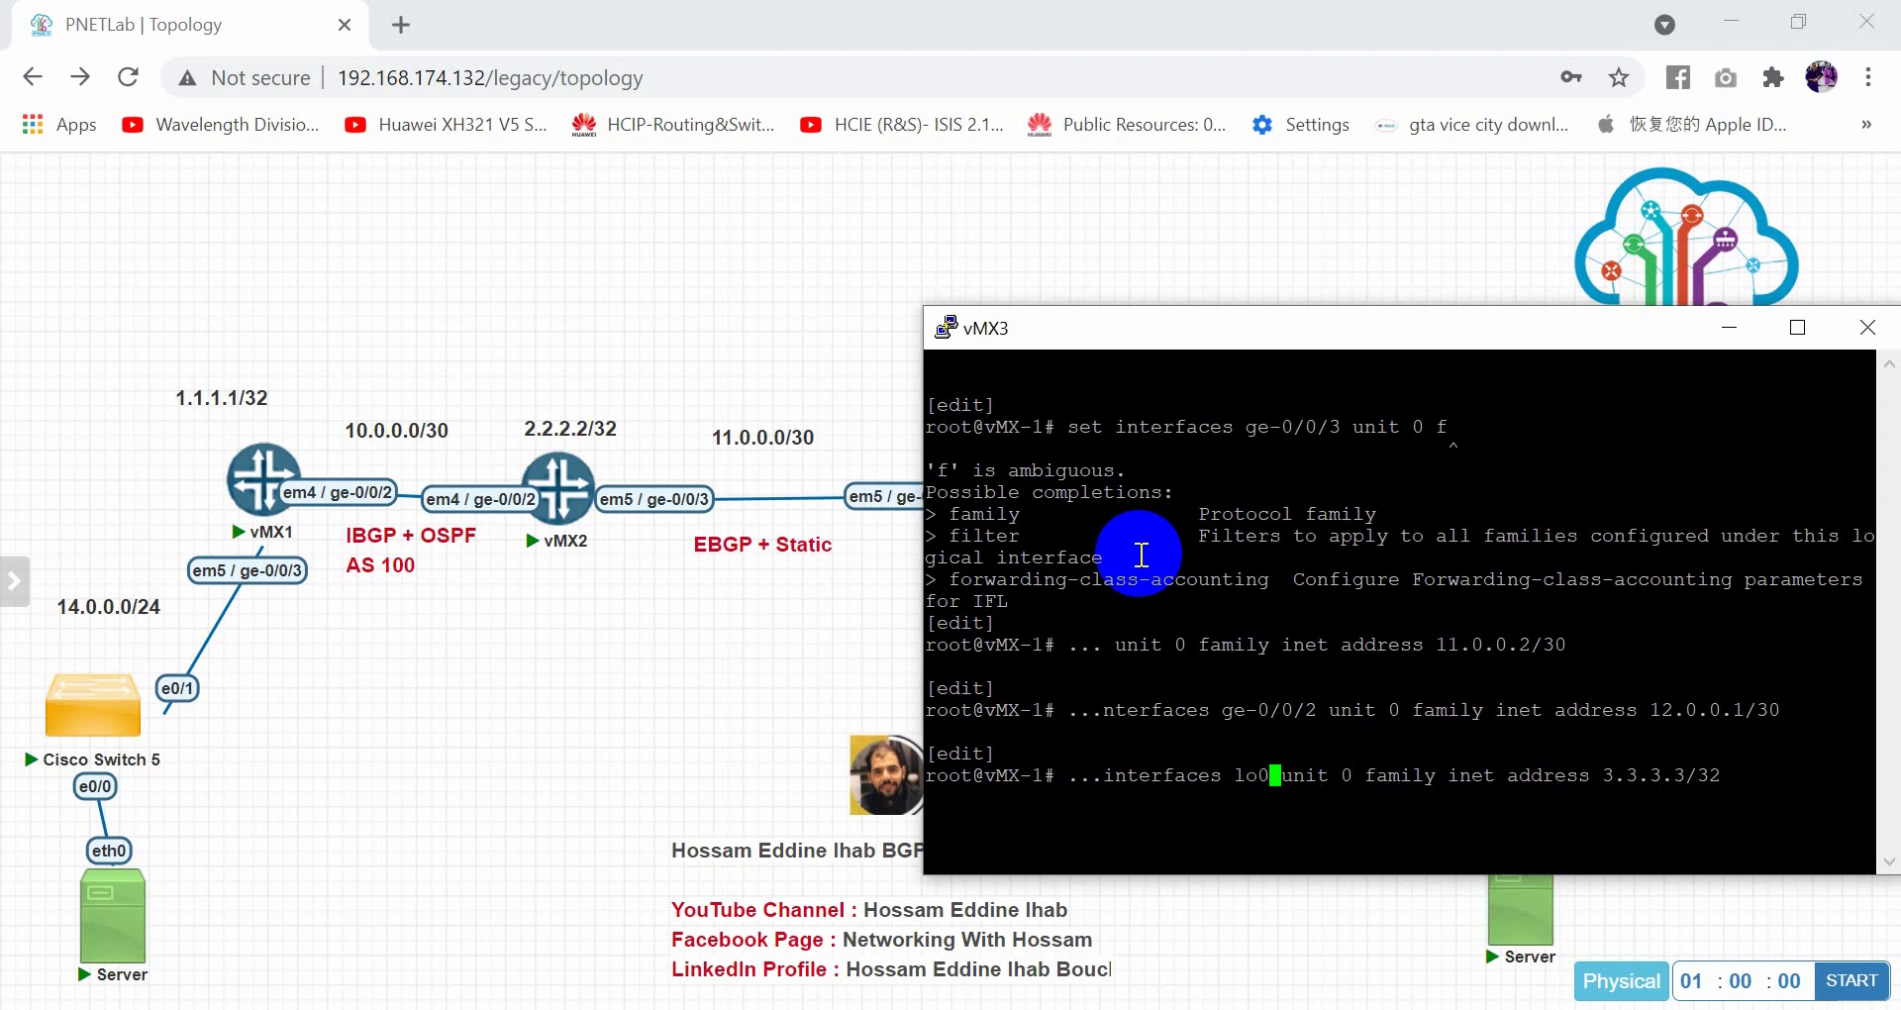
pyautogui.press('Return')
# Commit the vMX3 configuration and close its console session
pyautogui.write('commit')
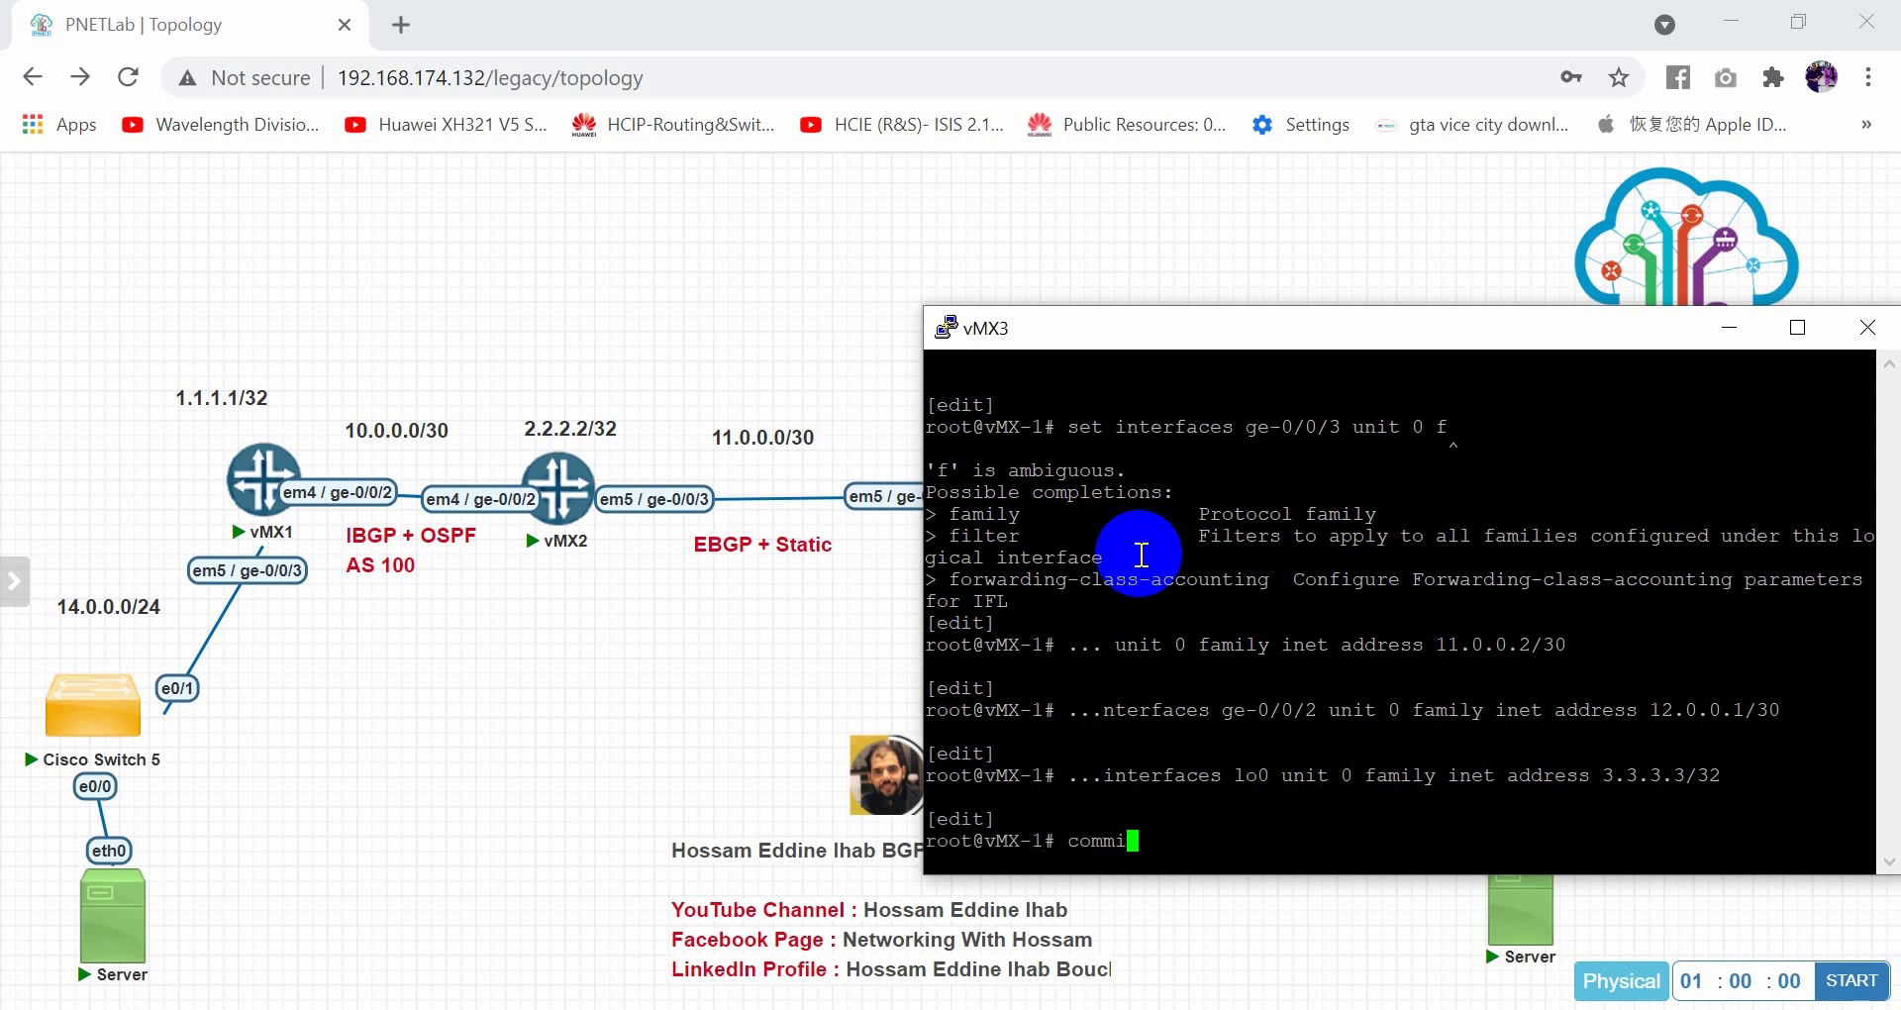
pyautogui.press('Return')
pyautogui.click(1867, 327)
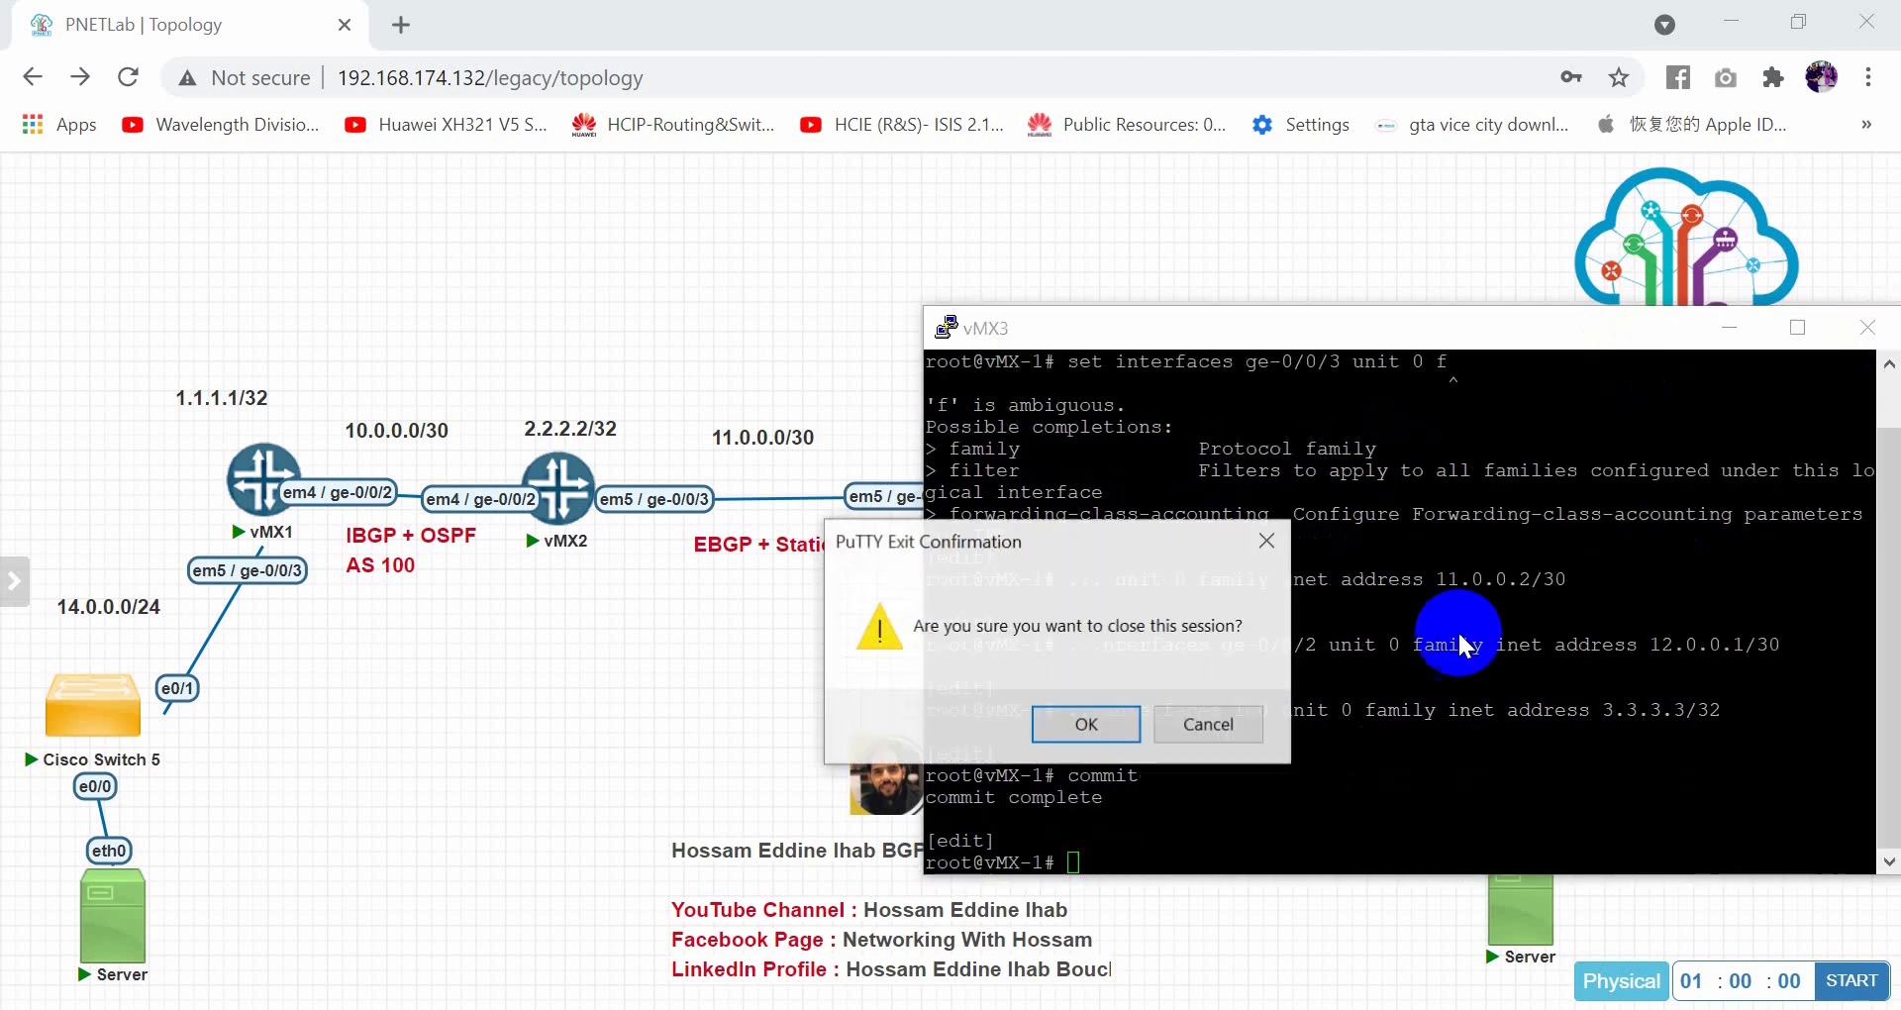
pyautogui.click(1084, 722)
# Open the vMX4 router's console, keep its window clear of vMX4 in the topology and bring up the configuration prompt
pyautogui.click(1396, 528)
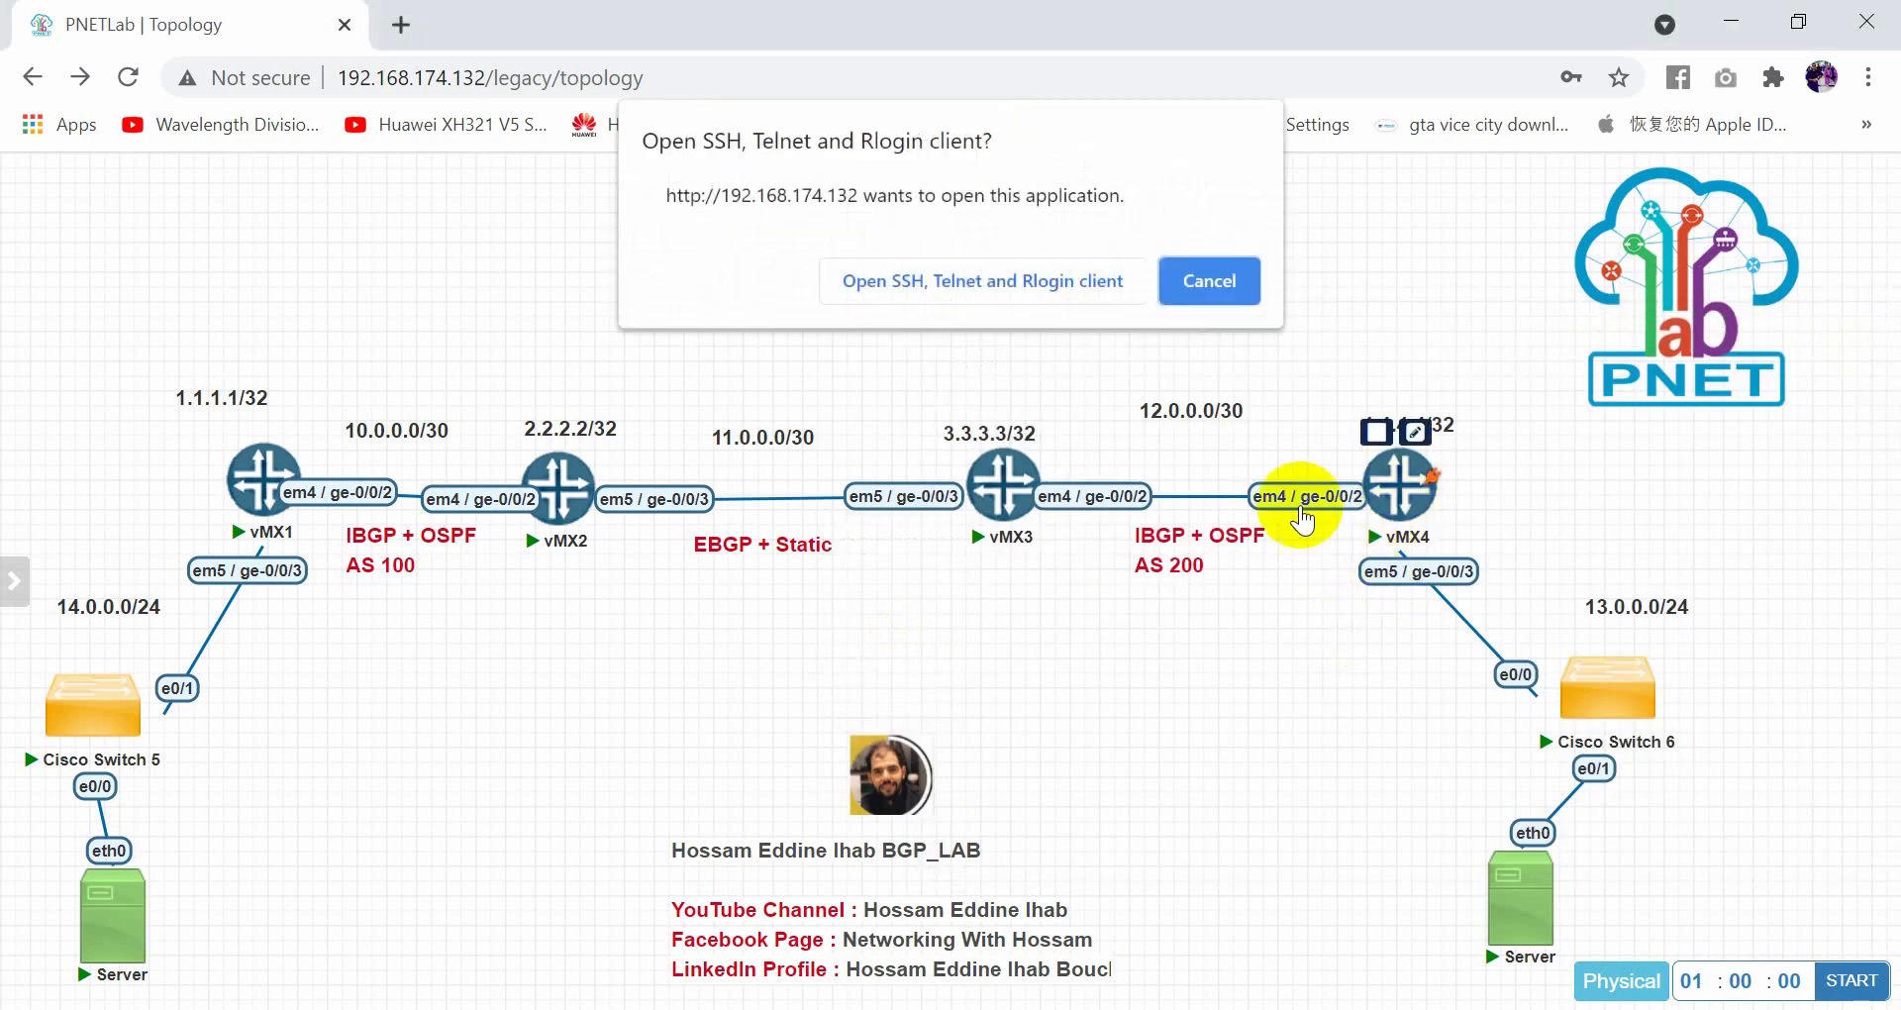
pyautogui.click(980, 280)
pyautogui.moveTo(843, 192); pyautogui.dragTo(780, 224)
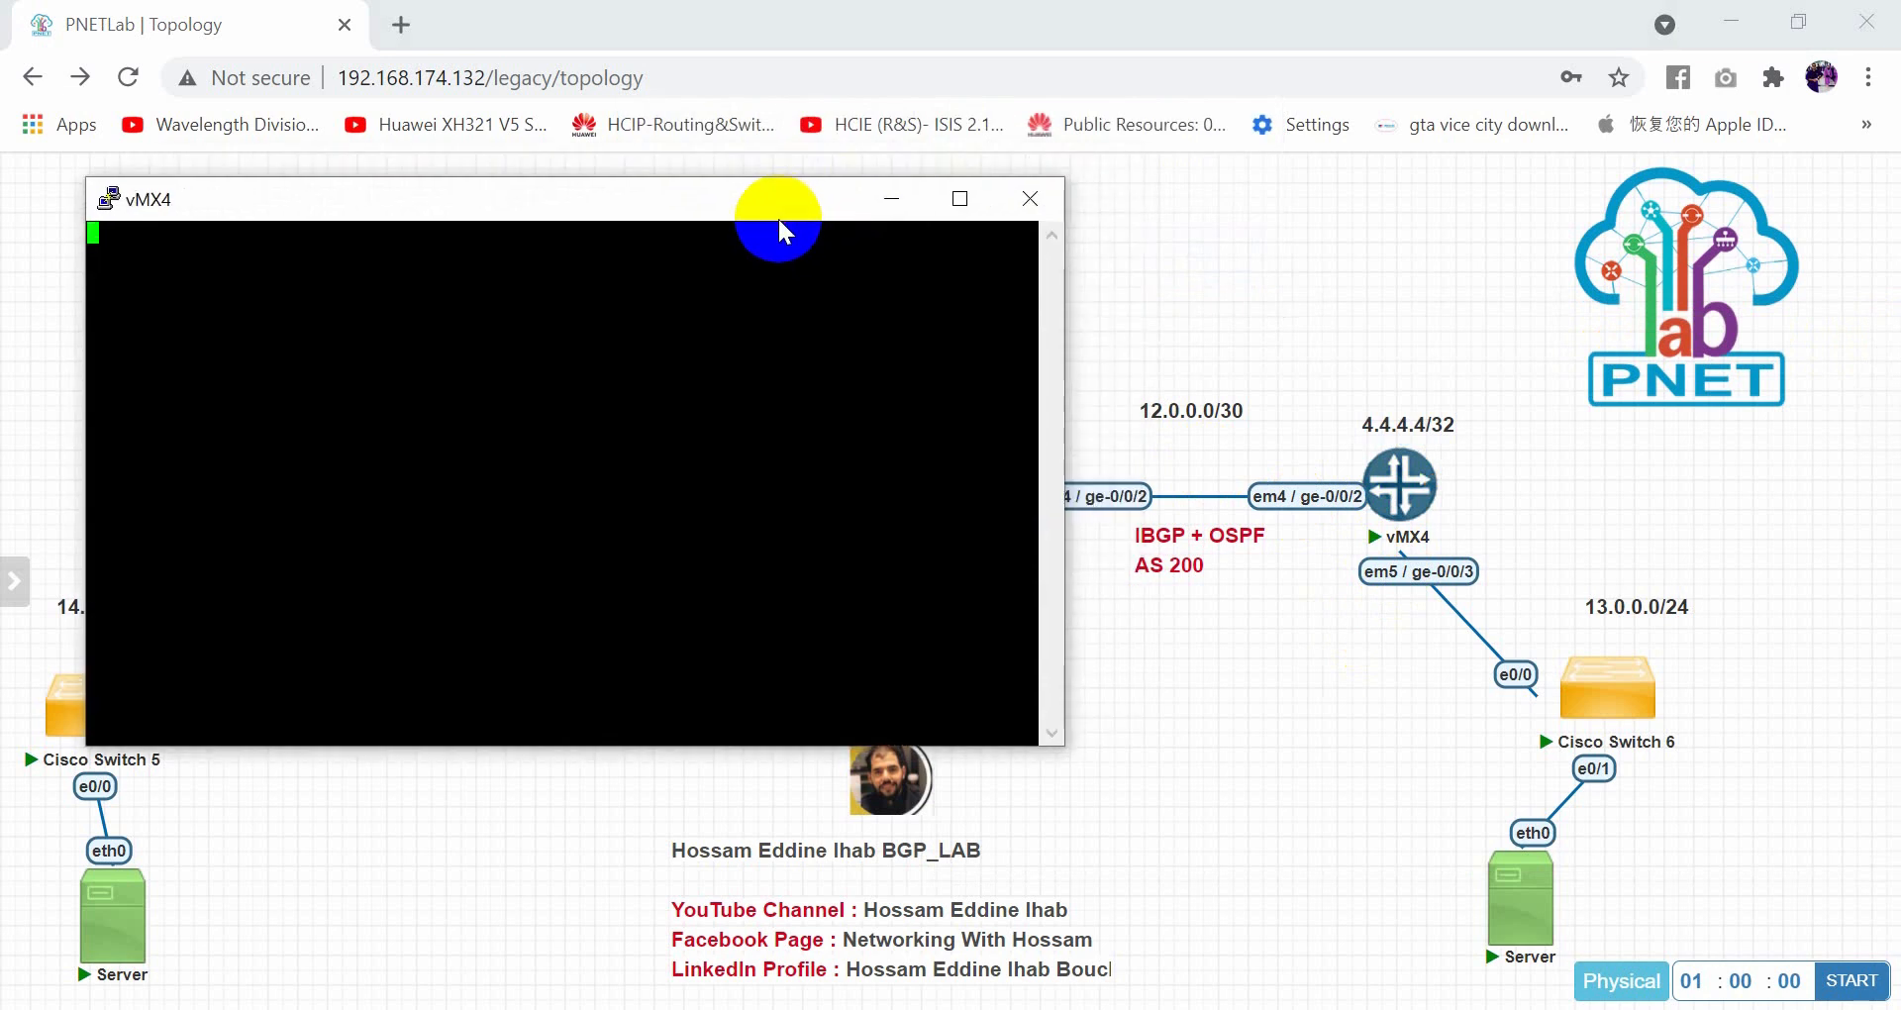
pyautogui.press('Return')
# Assign the inet address 12.0.0.2/30 to interface ge-0/0/2 unit 0 on vMX4
pyautogui.write('set interfaces g')
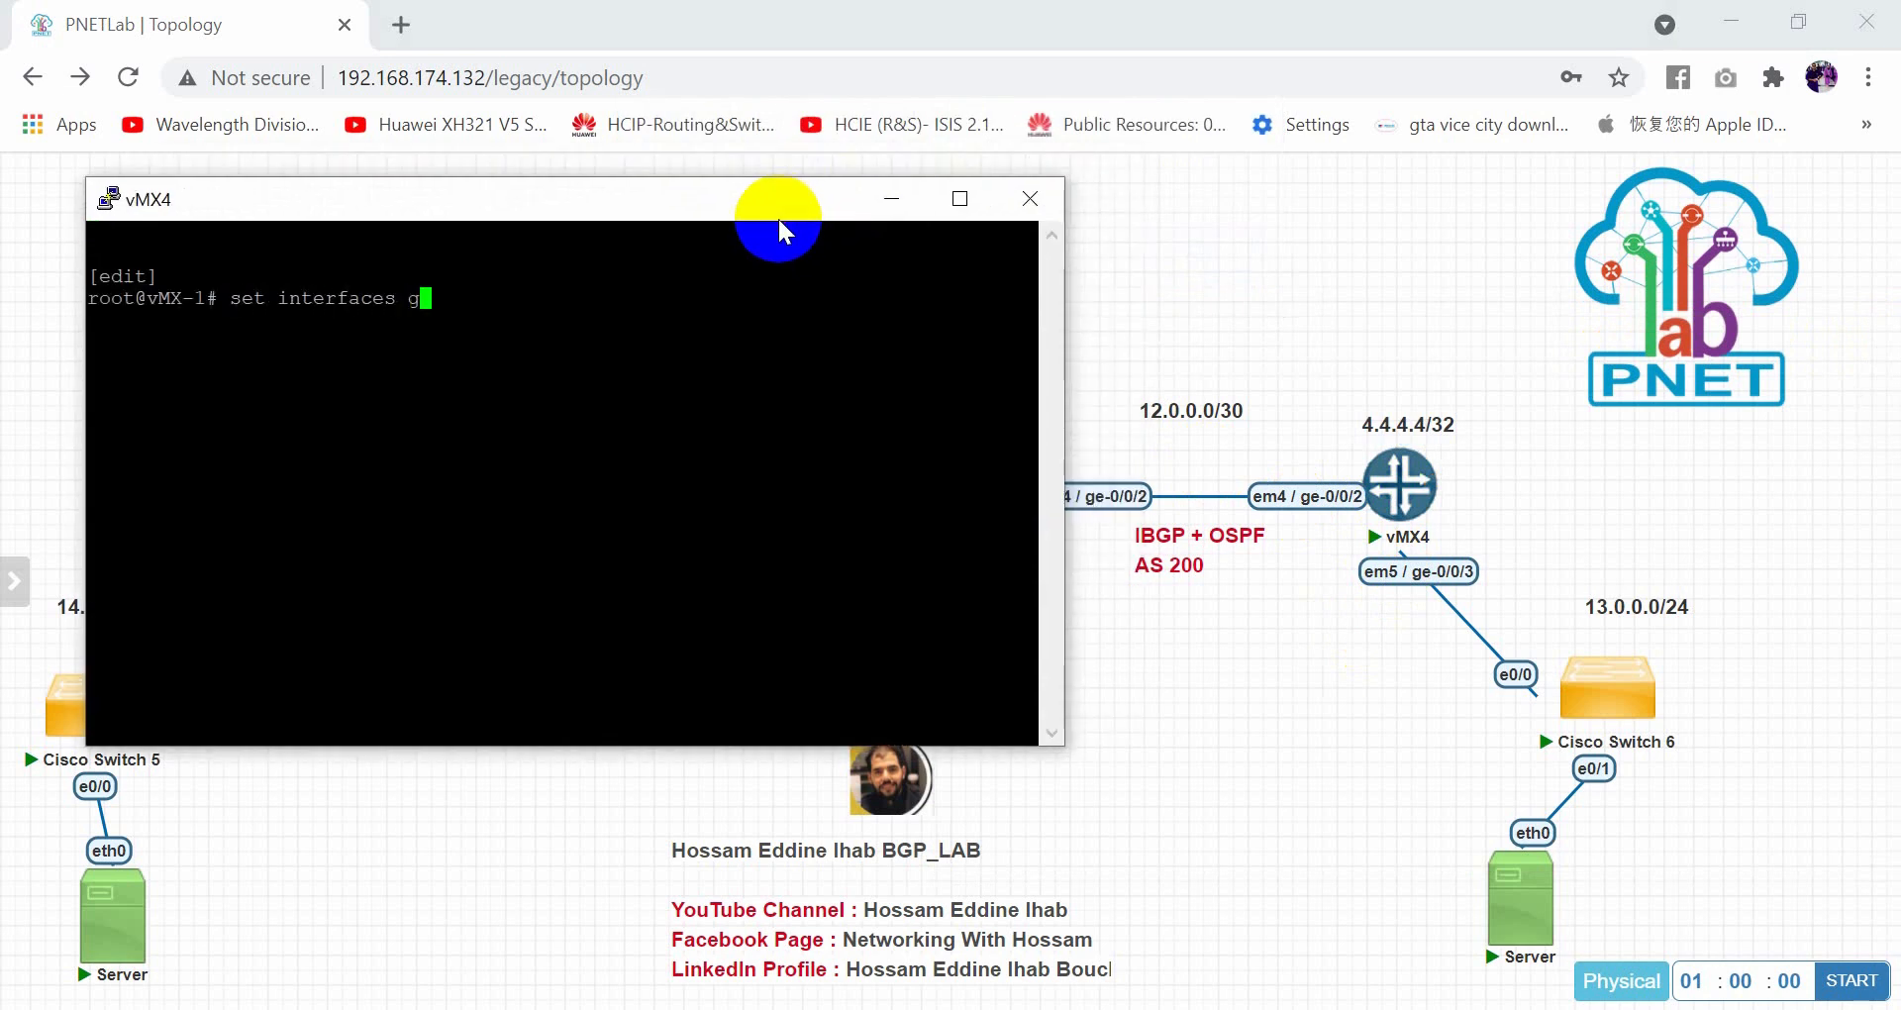
pyautogui.write('e-0/0/2 f')
pyautogui.press('Tab')
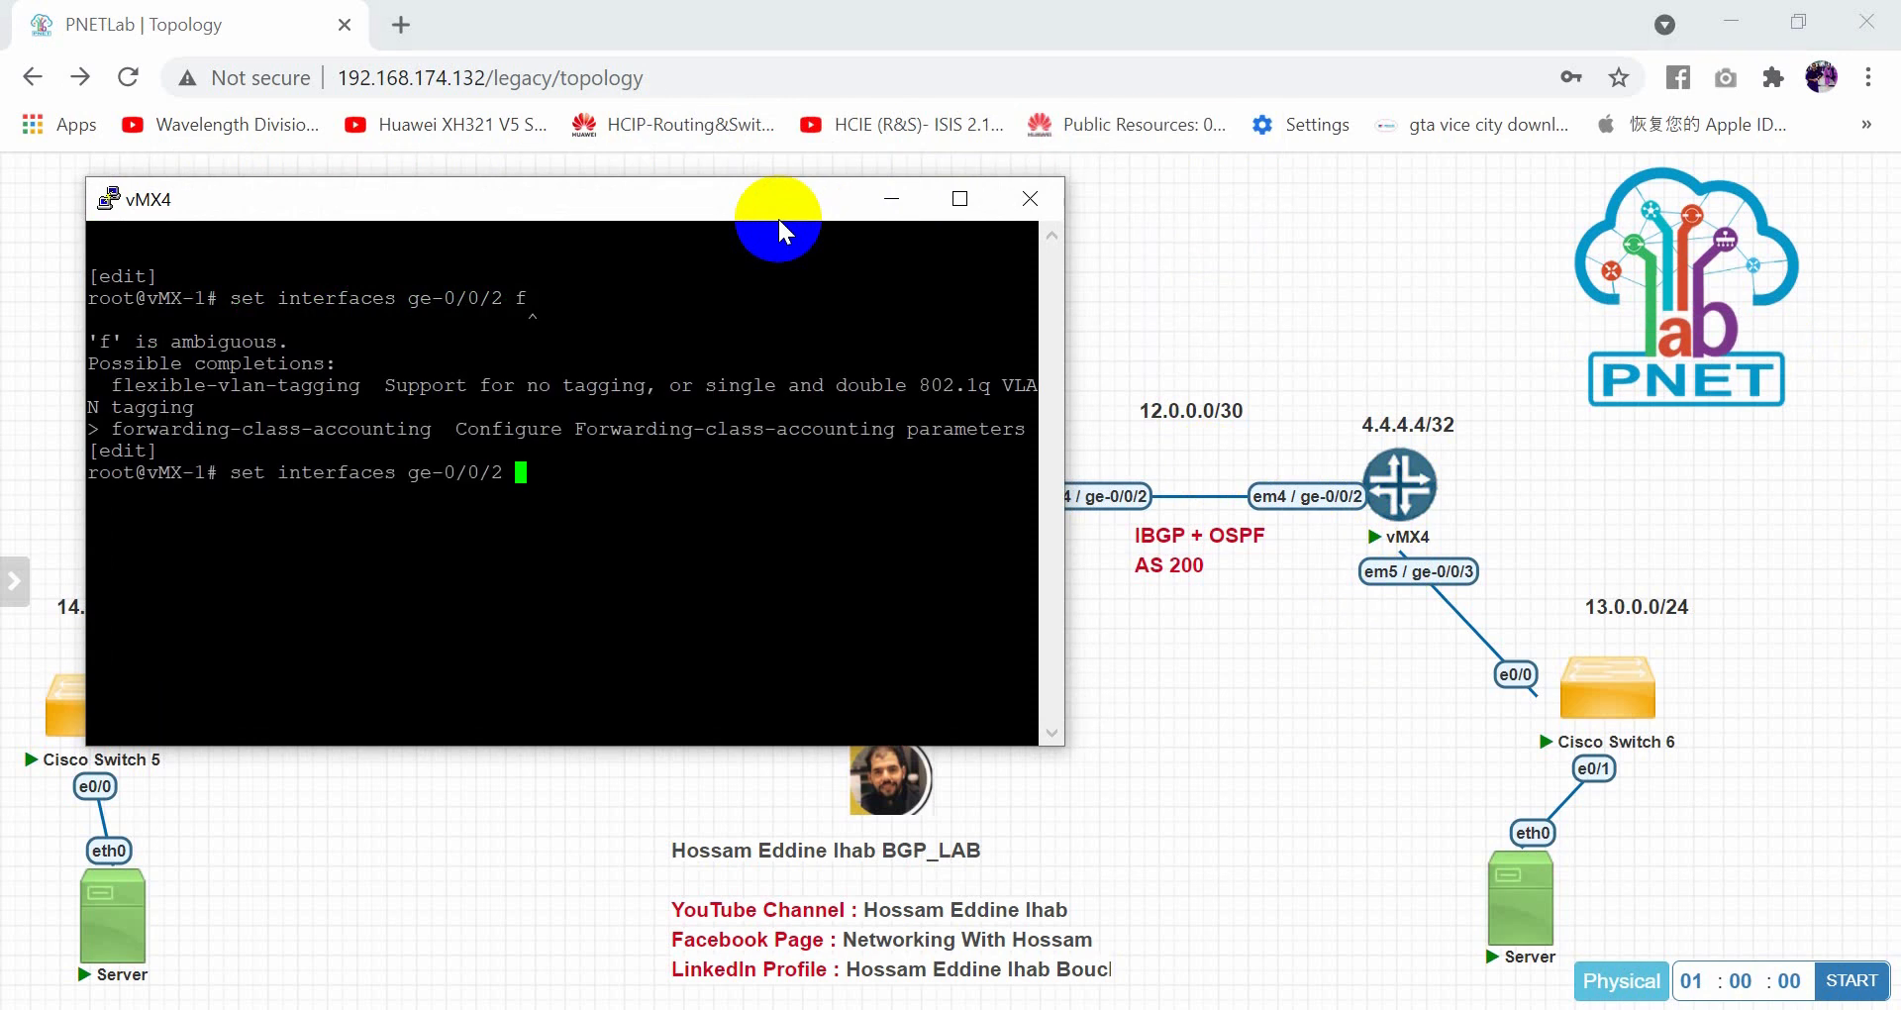
pyautogui.write('unit 0 family inet ad')
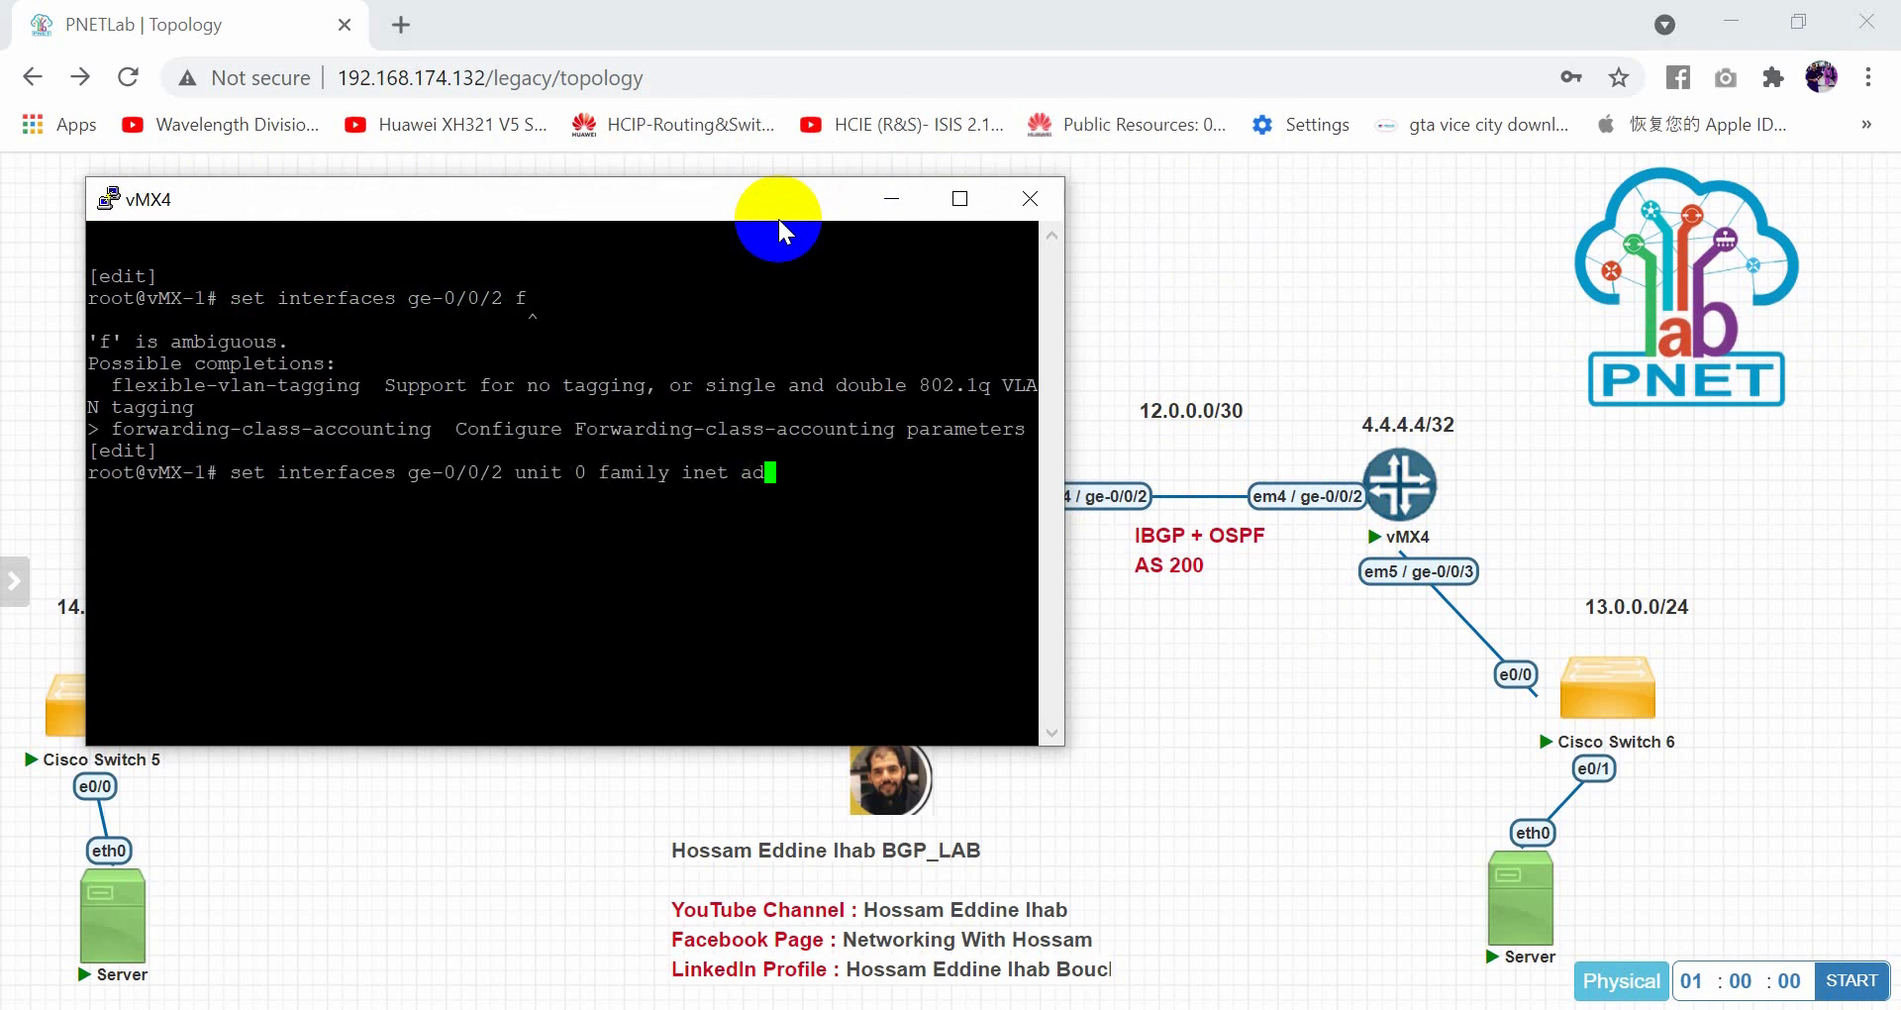
pyautogui.write('dress 12.0.0.2/30')
pyautogui.press('Return')
# Edit the previous set command on vMX4 to assign the inet address 13.0.0.1/24 to interface ge-0/0/3 unit 0
pyautogui.press('Up')
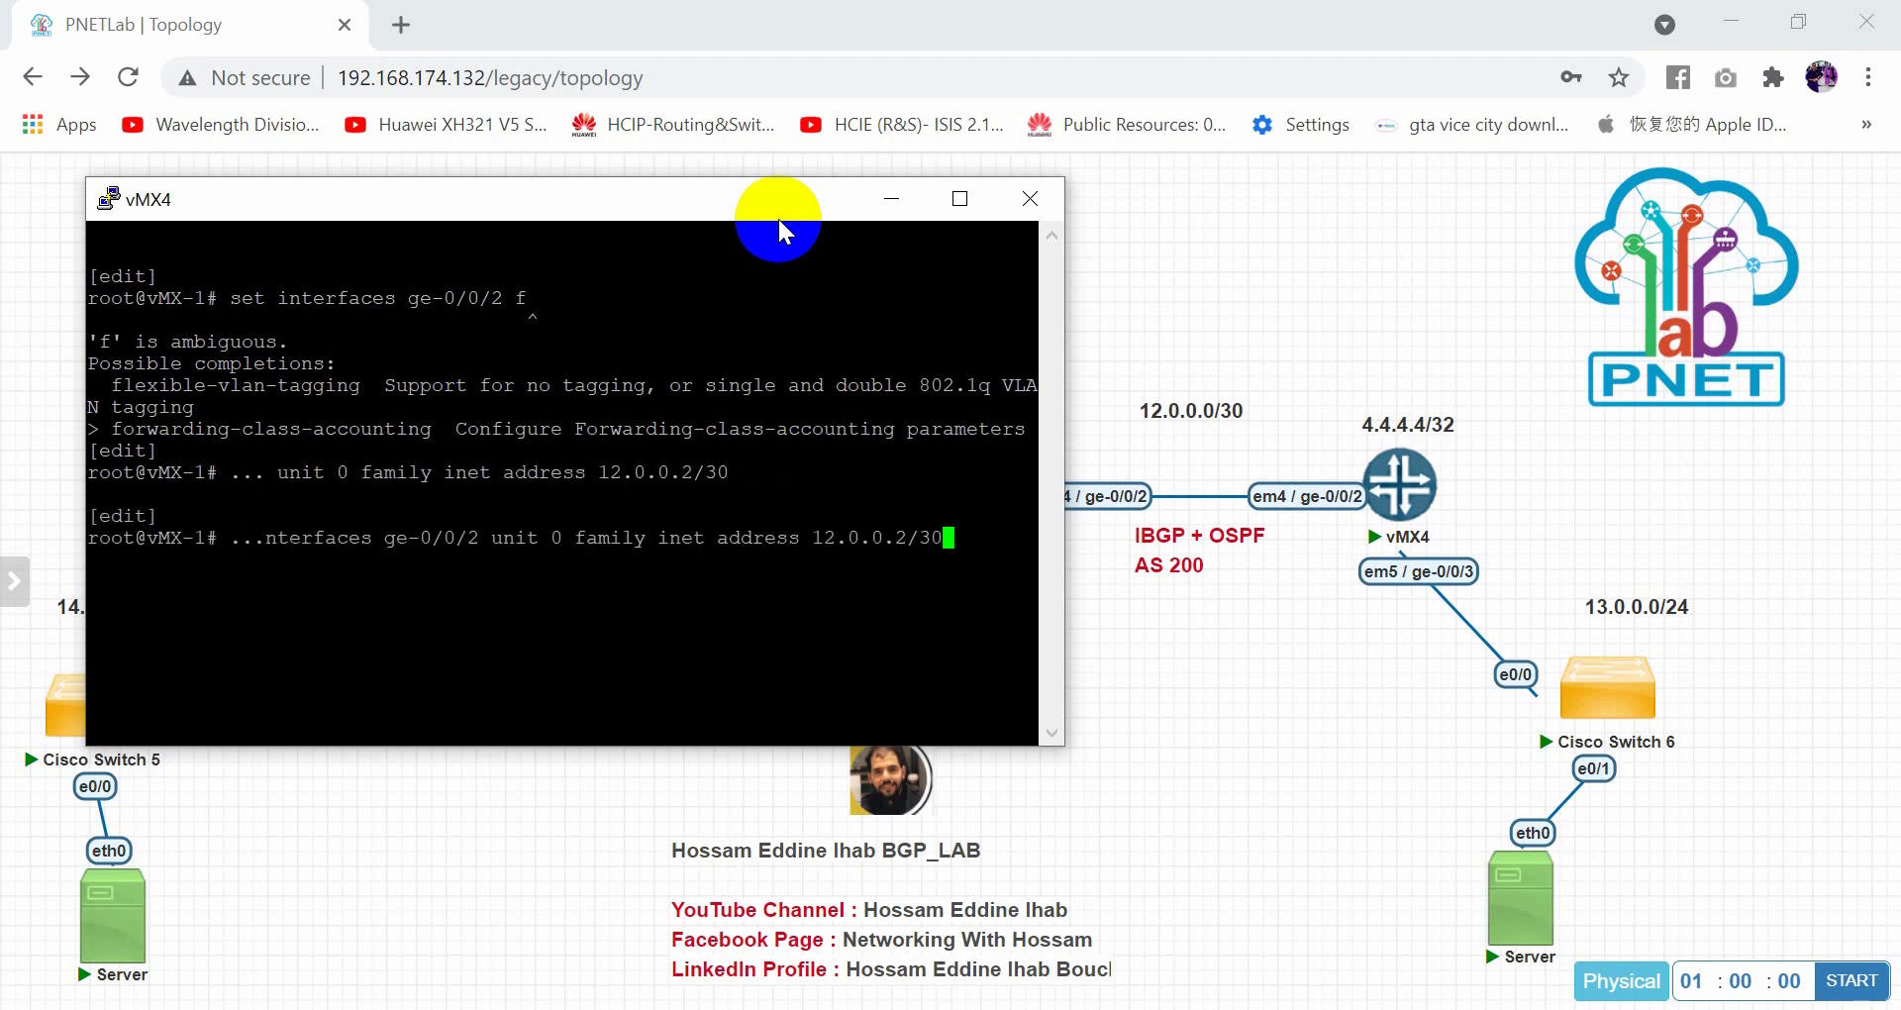
pyautogui.press('Left')
pyautogui.press('Left')
pyautogui.press('Left')
pyautogui.press('Left')
pyautogui.press('Left')
pyautogui.press('Left')
pyautogui.press('BackSpace')
pyautogui.write('3')
pyautogui.press('Right')
pyautogui.press('Right')
pyautogui.press('BackSpace')
pyautogui.write('1')
pyautogui.press('Left')
pyautogui.press('Left')
pyautogui.press('Left')
pyautogui.press('Left')
pyautogui.press('Left')
pyautogui.press('Left')
pyautogui.press('Left')
pyautogui.press('Left')
pyautogui.press('Left')
pyautogui.press('Left')
pyautogui.press('Left')
pyautogui.press('Left')
pyautogui.press('Left')
pyautogui.press('Left')
pyautogui.press('Left')
pyautogui.press('Left')
pyautogui.press('Left')
pyautogui.press('Left')
pyautogui.press('Left')
pyautogui.press('Left')
pyautogui.press('Left')
pyautogui.press('Left')
pyautogui.press('Left')
pyautogui.press('Left')
pyautogui.press('Left')
pyautogui.press('Left')
pyautogui.press('Left')
pyautogui.press('Left')
pyautogui.press('Left')
pyautogui.press('Left')
pyautogui.press('Left')
pyautogui.press('Left')
pyautogui.press('Left')
pyautogui.press('Left')
pyautogui.press('BackSpace')
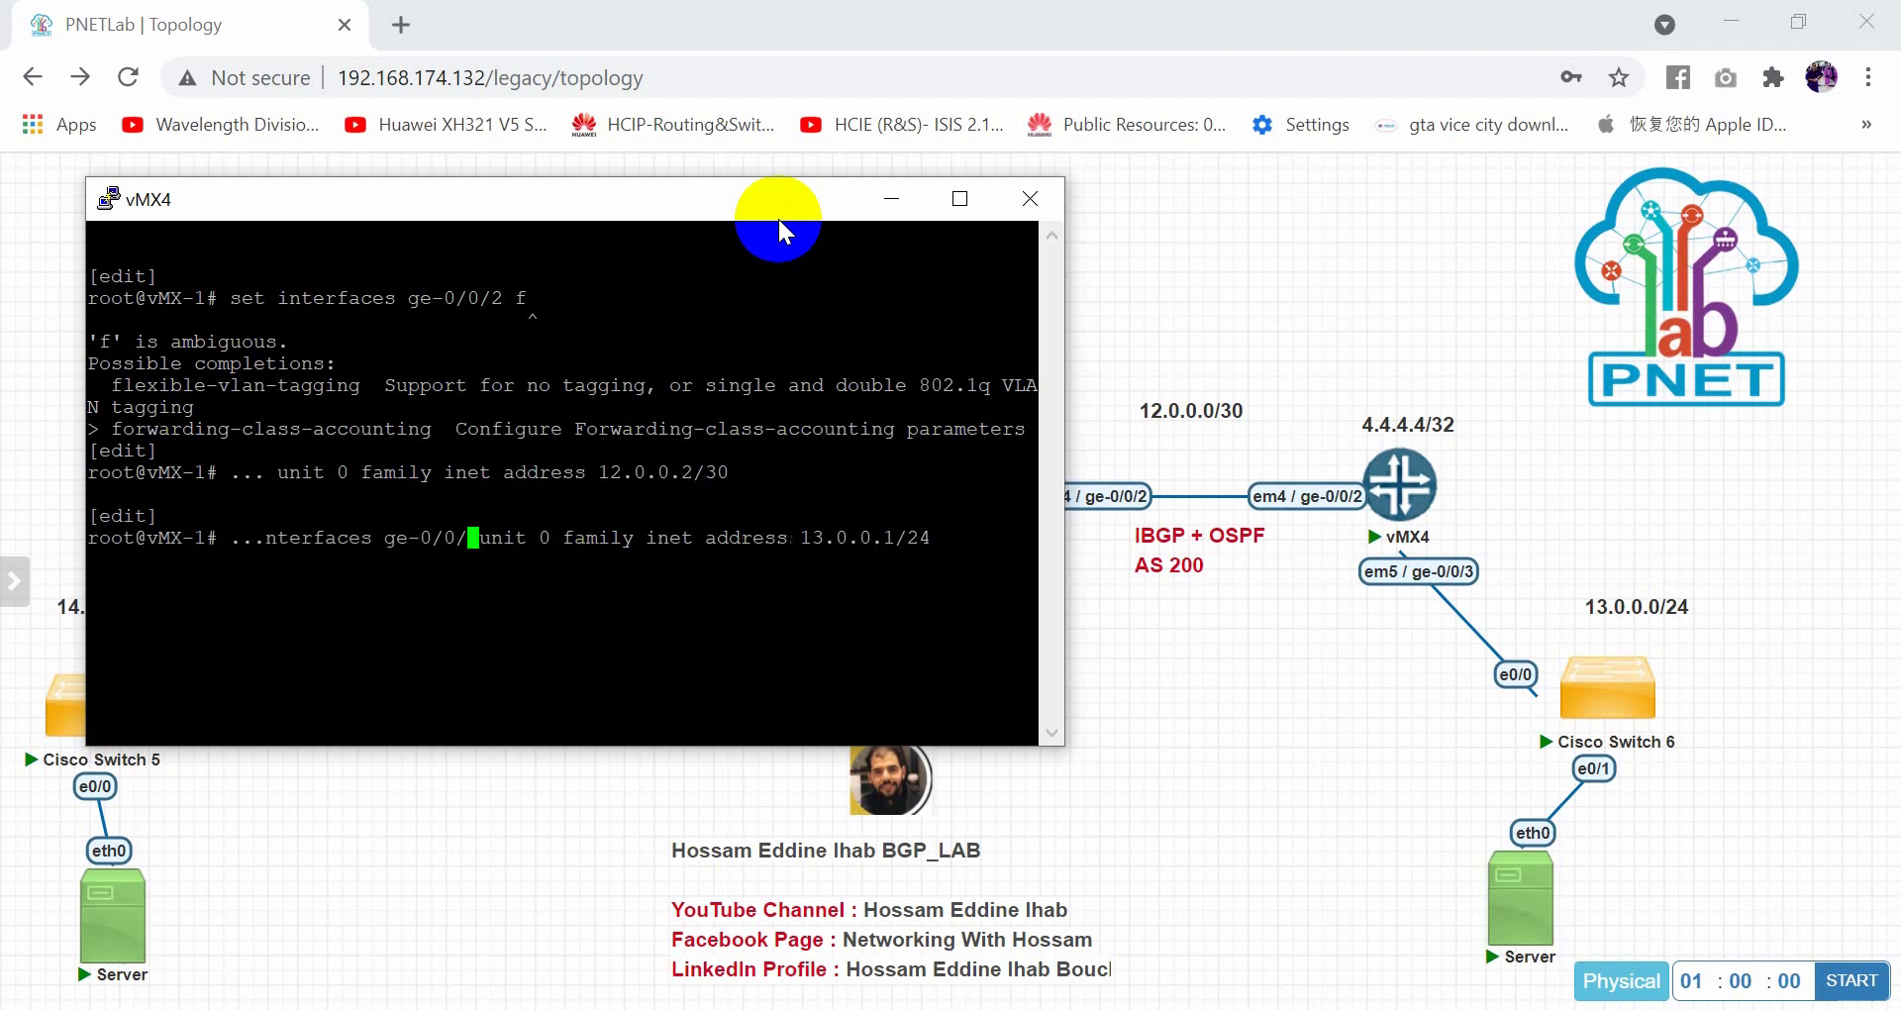
pyautogui.write('3')
pyautogui.press('Return')
# Rework the last set command on vMX4 to assign the inet address 4.4.4.4/32 to loopback lo0 unit 0
pyautogui.press('Up')
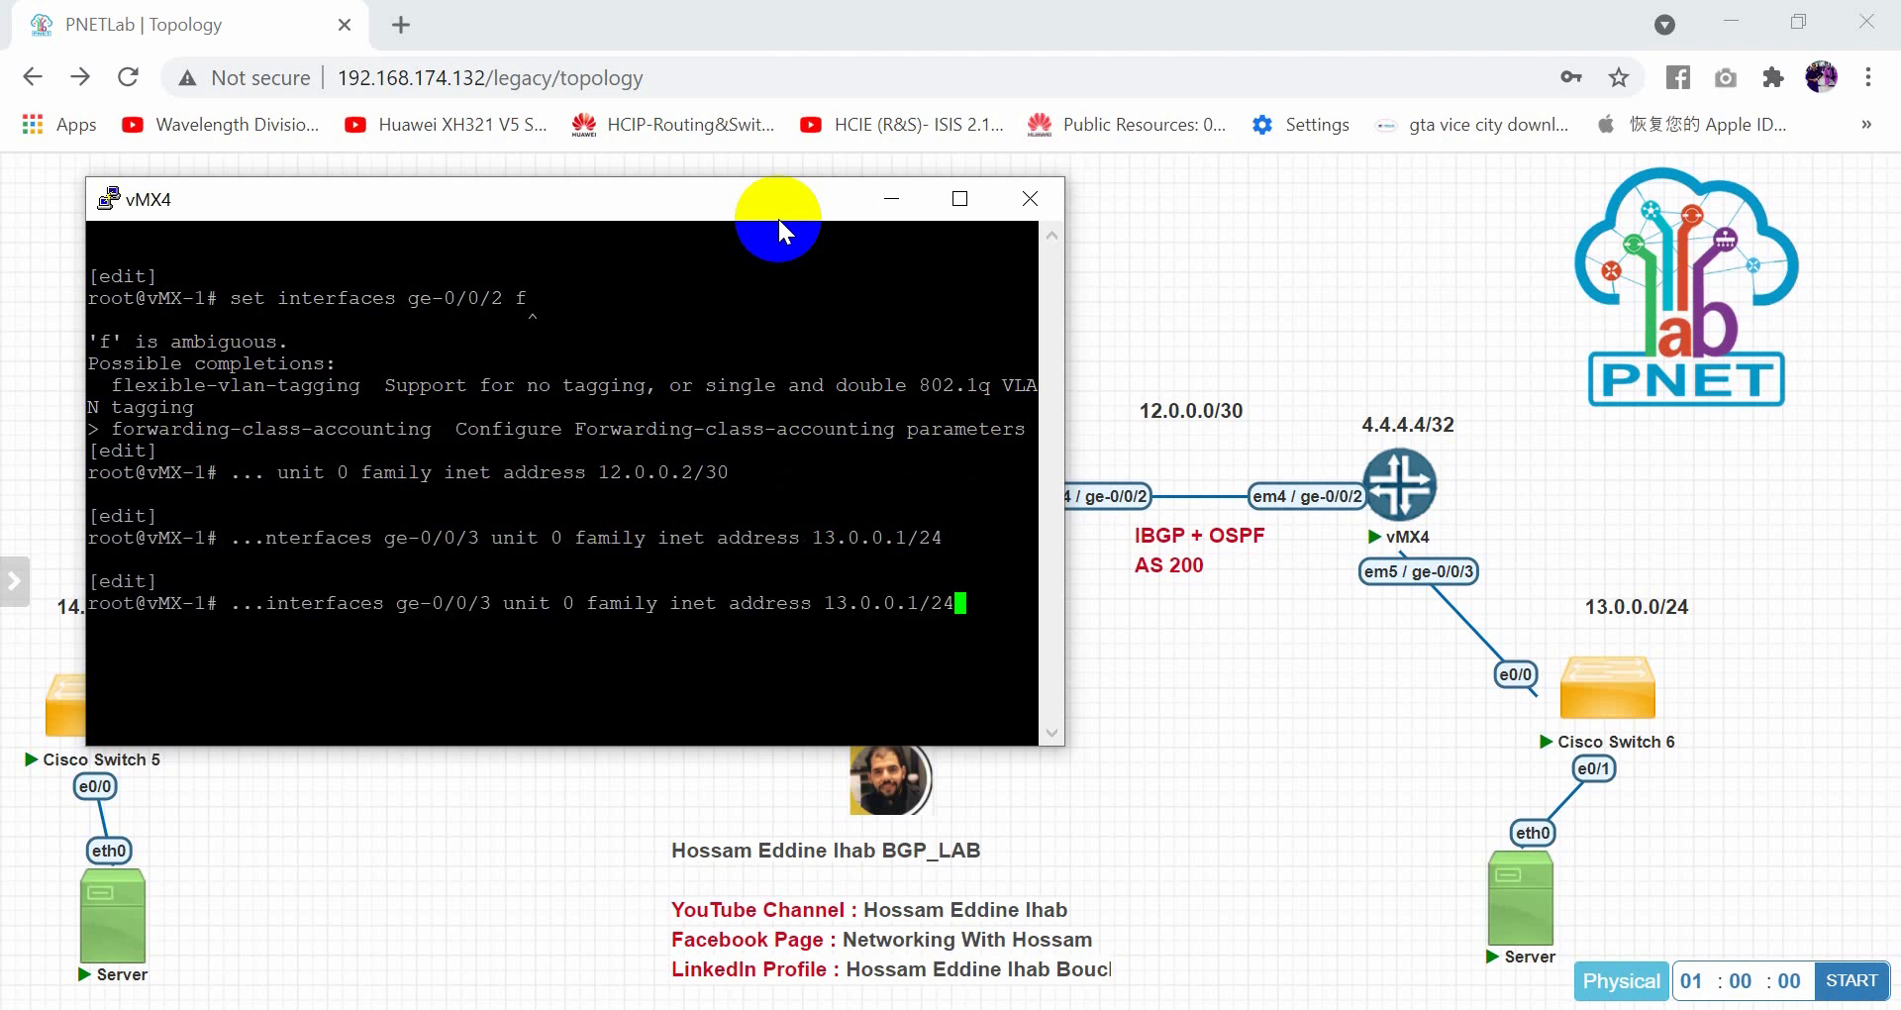
pyautogui.write('2')
pyautogui.press('BackSpace')
pyautogui.press('BackSpace')
pyautogui.press('BackSpace')
pyautogui.press('BackSpace')
pyautogui.press('BackSpace')
pyautogui.press('BackSpace')
pyautogui.press('BackSpace')
pyautogui.write('4.4.4.')
pyautogui.press('BackSpace')
pyautogui.press('BackSpace')
pyautogui.press('BackSpace')
pyautogui.press('BackSpace')
pyautogui.press('BackSpace')
pyautogui.write('.4.4.4')
pyautogui.press('Left')
pyautogui.press('Left')
pyautogui.press('Left')
pyautogui.press('Left')
pyautogui.press('Left')
pyautogui.press('Left')
pyautogui.press('Left')
pyautogui.press('Left')
pyautogui.press('Left')
pyautogui.press('Left')
pyautogui.press('Left')
pyautogui.press('Left')
pyautogui.press('Left')
pyautogui.press('Left')
pyautogui.press('Left')
pyautogui.press('Left')
pyautogui.press('Left')
pyautogui.press('Left')
pyautogui.press('Left')
pyautogui.press('Left')
pyautogui.press('BackSpace')
pyautogui.press('BackSpace')
pyautogui.press('BackSpace')
pyautogui.press('BackSpace')
pyautogui.press('BackSpace')
pyautogui.press('BackSpace')
pyautogui.press('BackSpace')
pyautogui.press('BackSpace')
pyautogui.press('BackSpace')
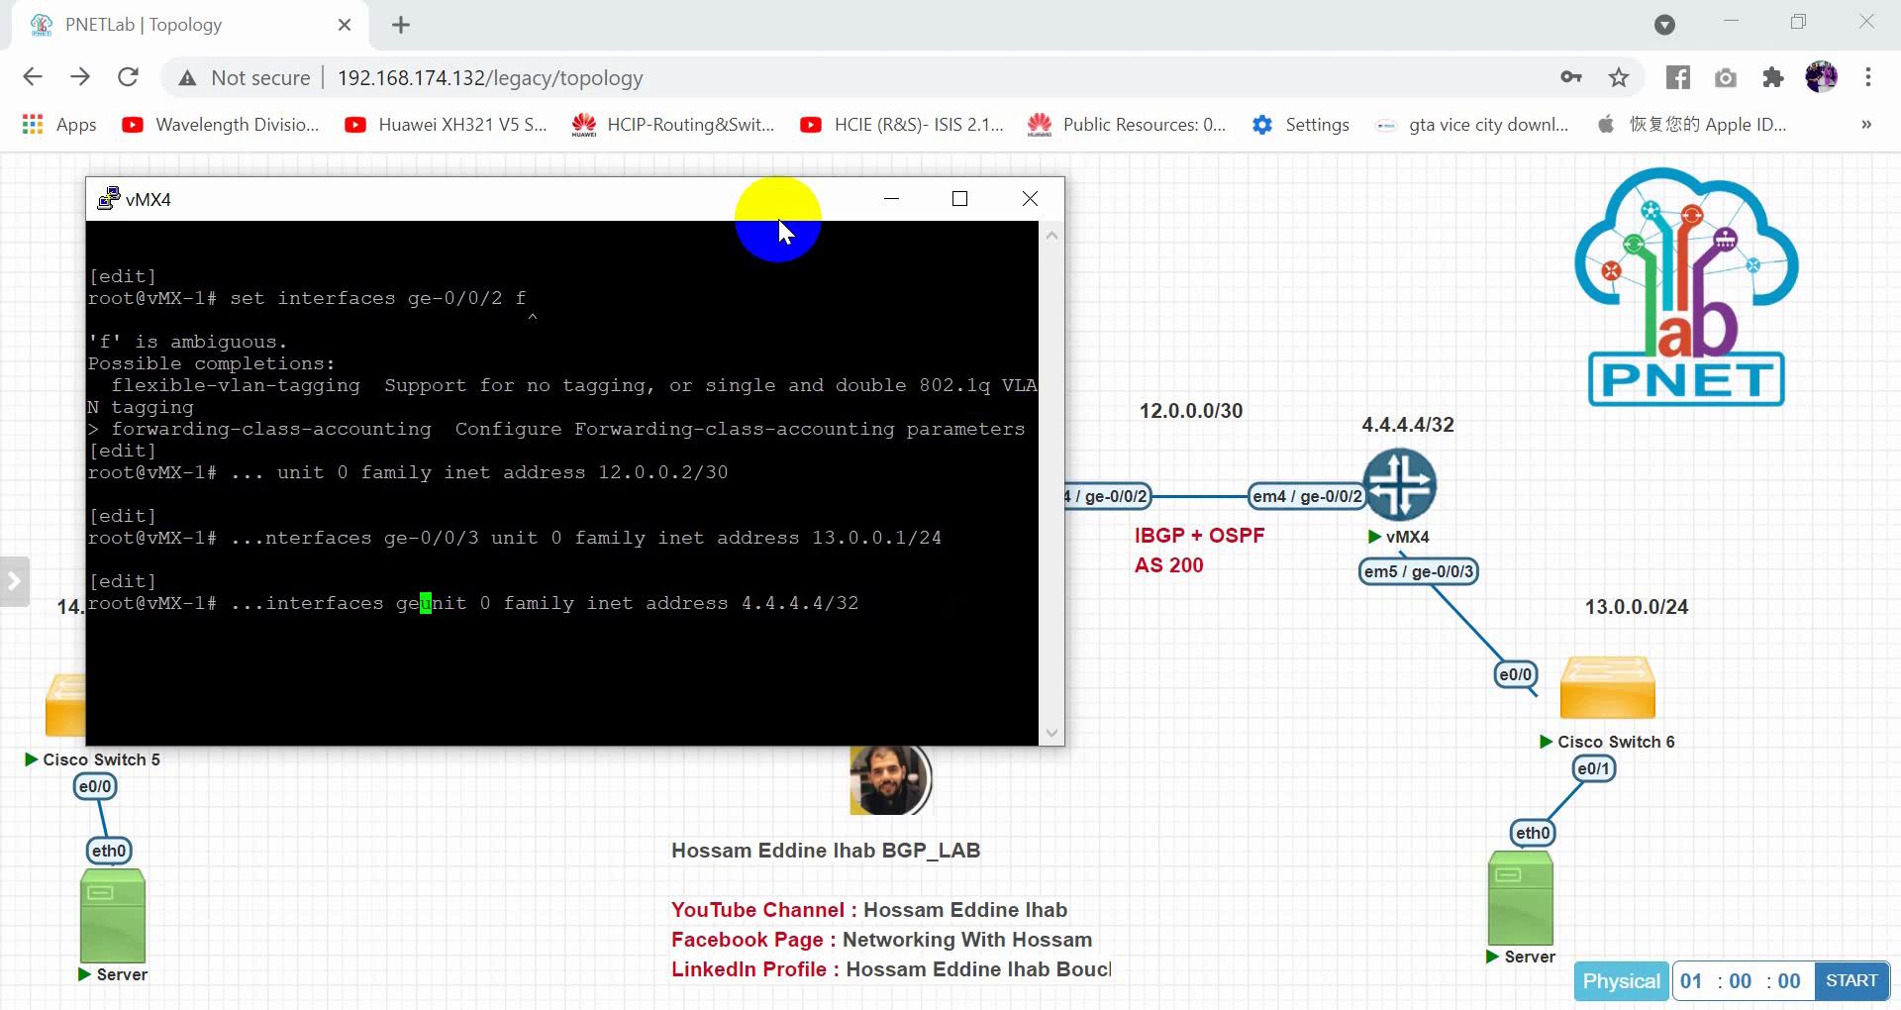
pyautogui.write('lo0')
pyautogui.press('Return')
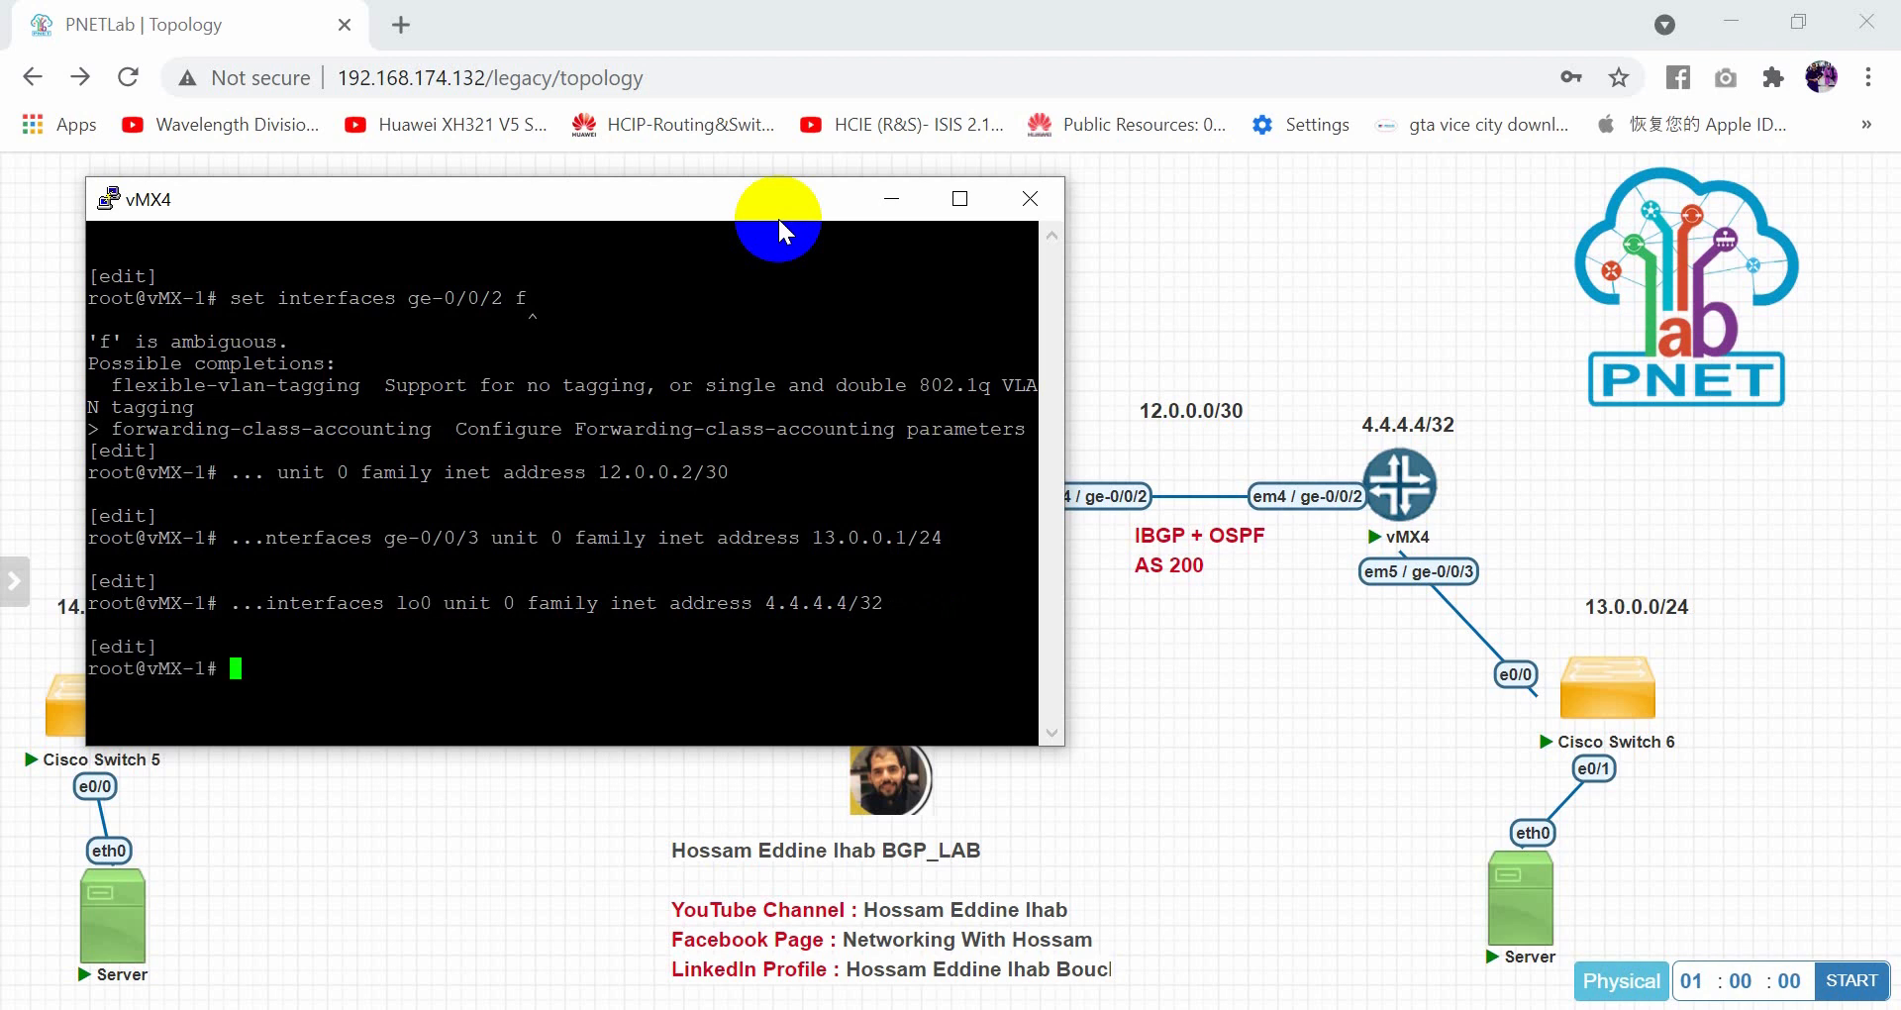
# Commit the vMX4 configuration and close its console session
pyautogui.write('commit')
pyautogui.press('Return')
pyautogui.click(1029, 199)
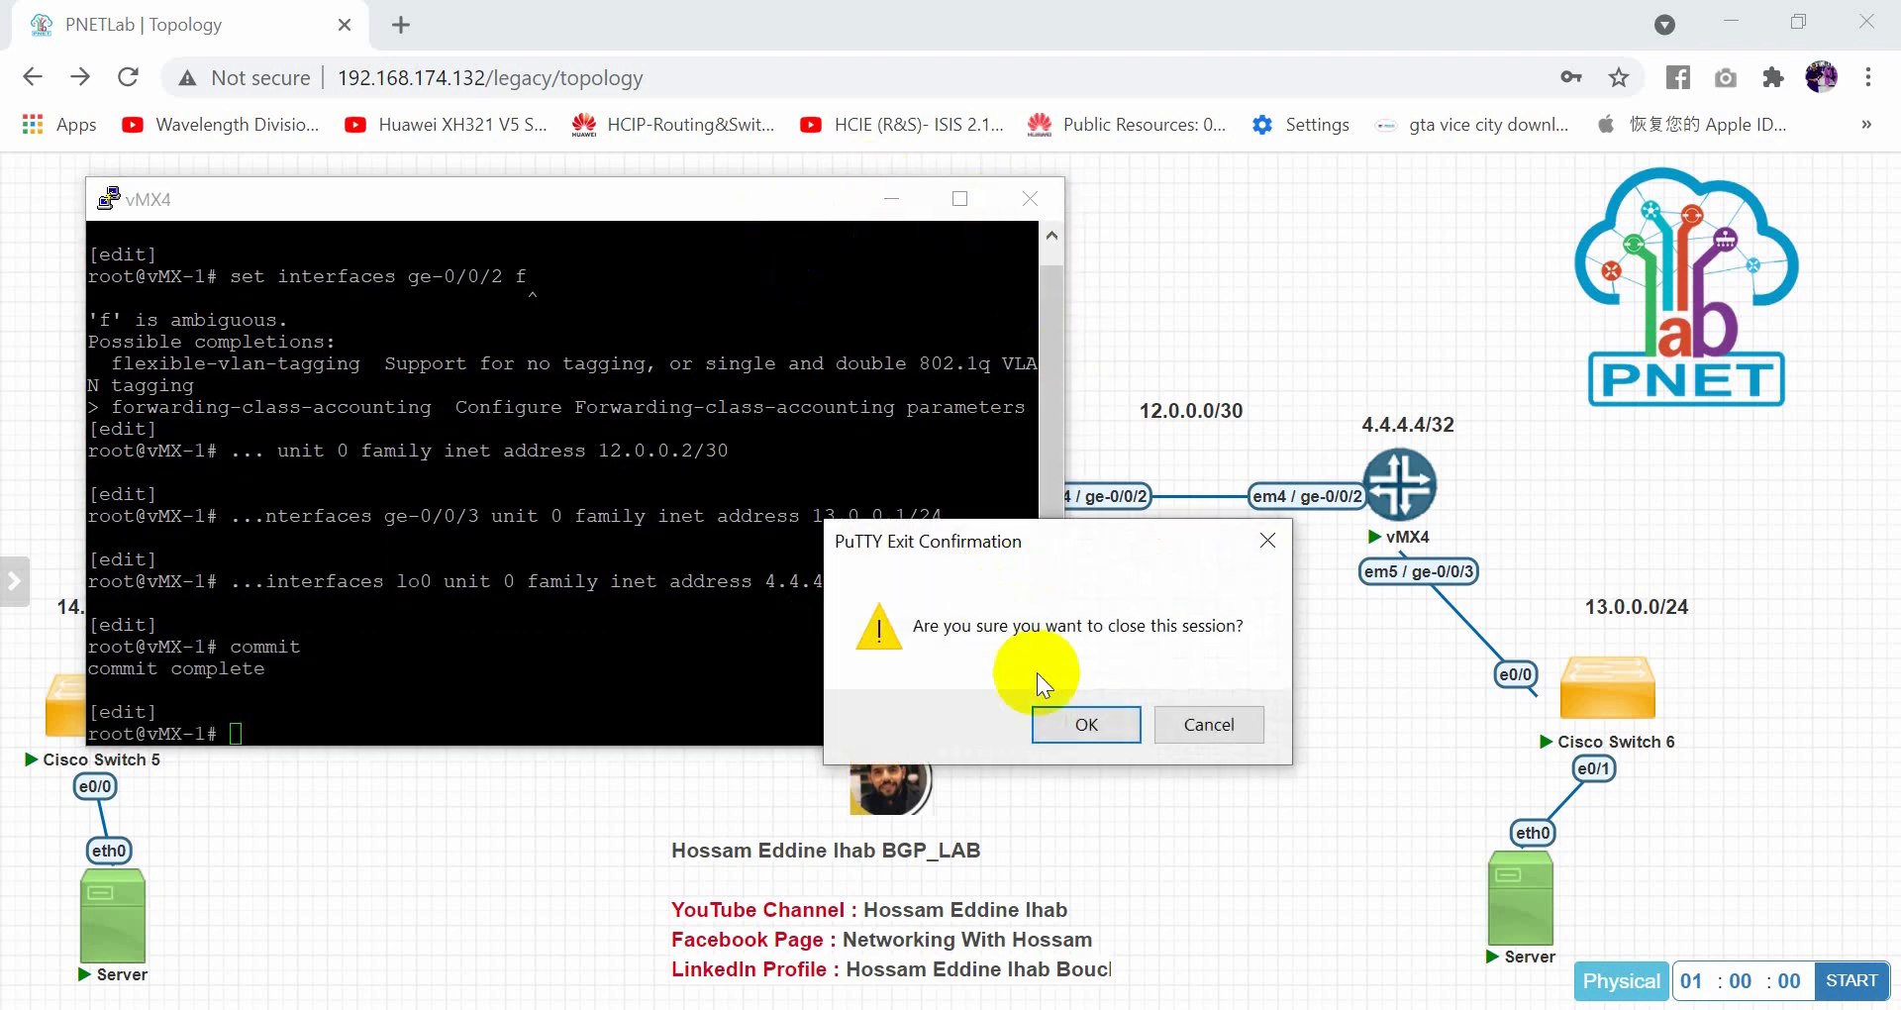
pyautogui.click(1079, 723)
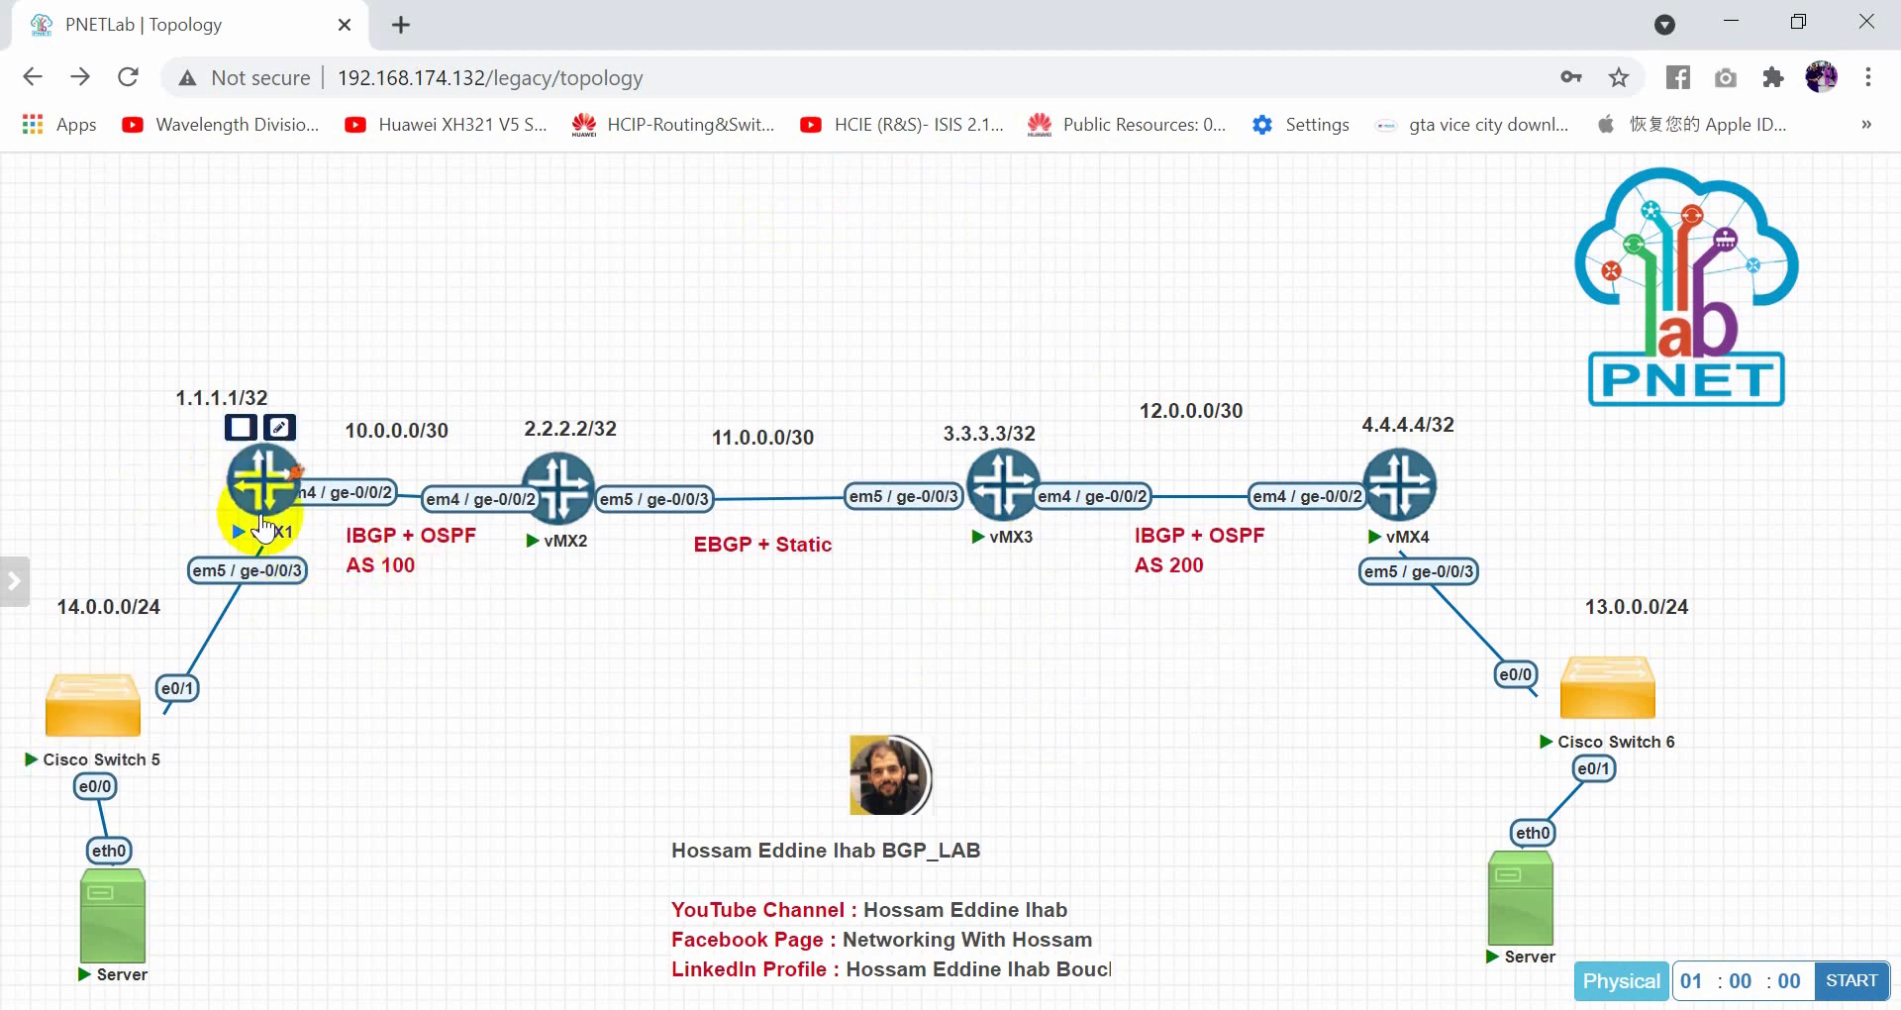
# Open the vMX1 router's console, move its window clear of vMX1 and vMX2 in the topology and bring up the configuration prompt
pyautogui.click(263, 527)
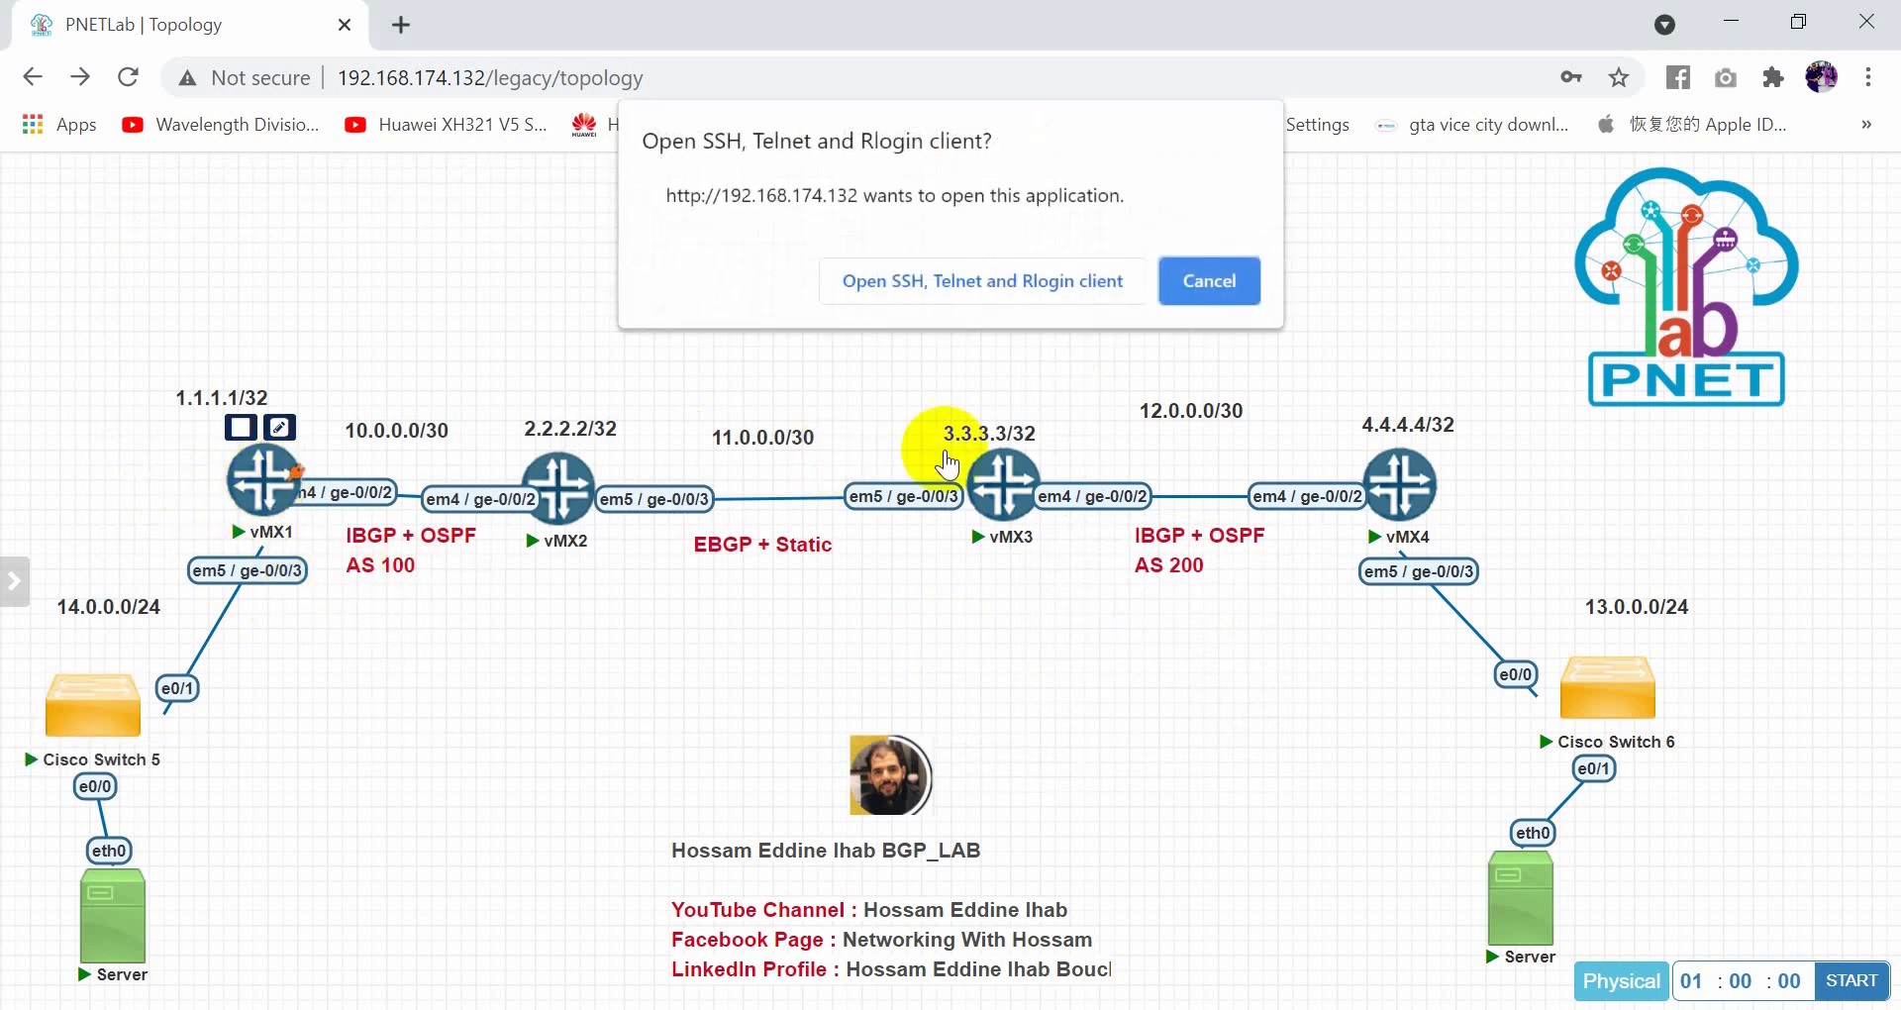
pyautogui.click(1005, 282)
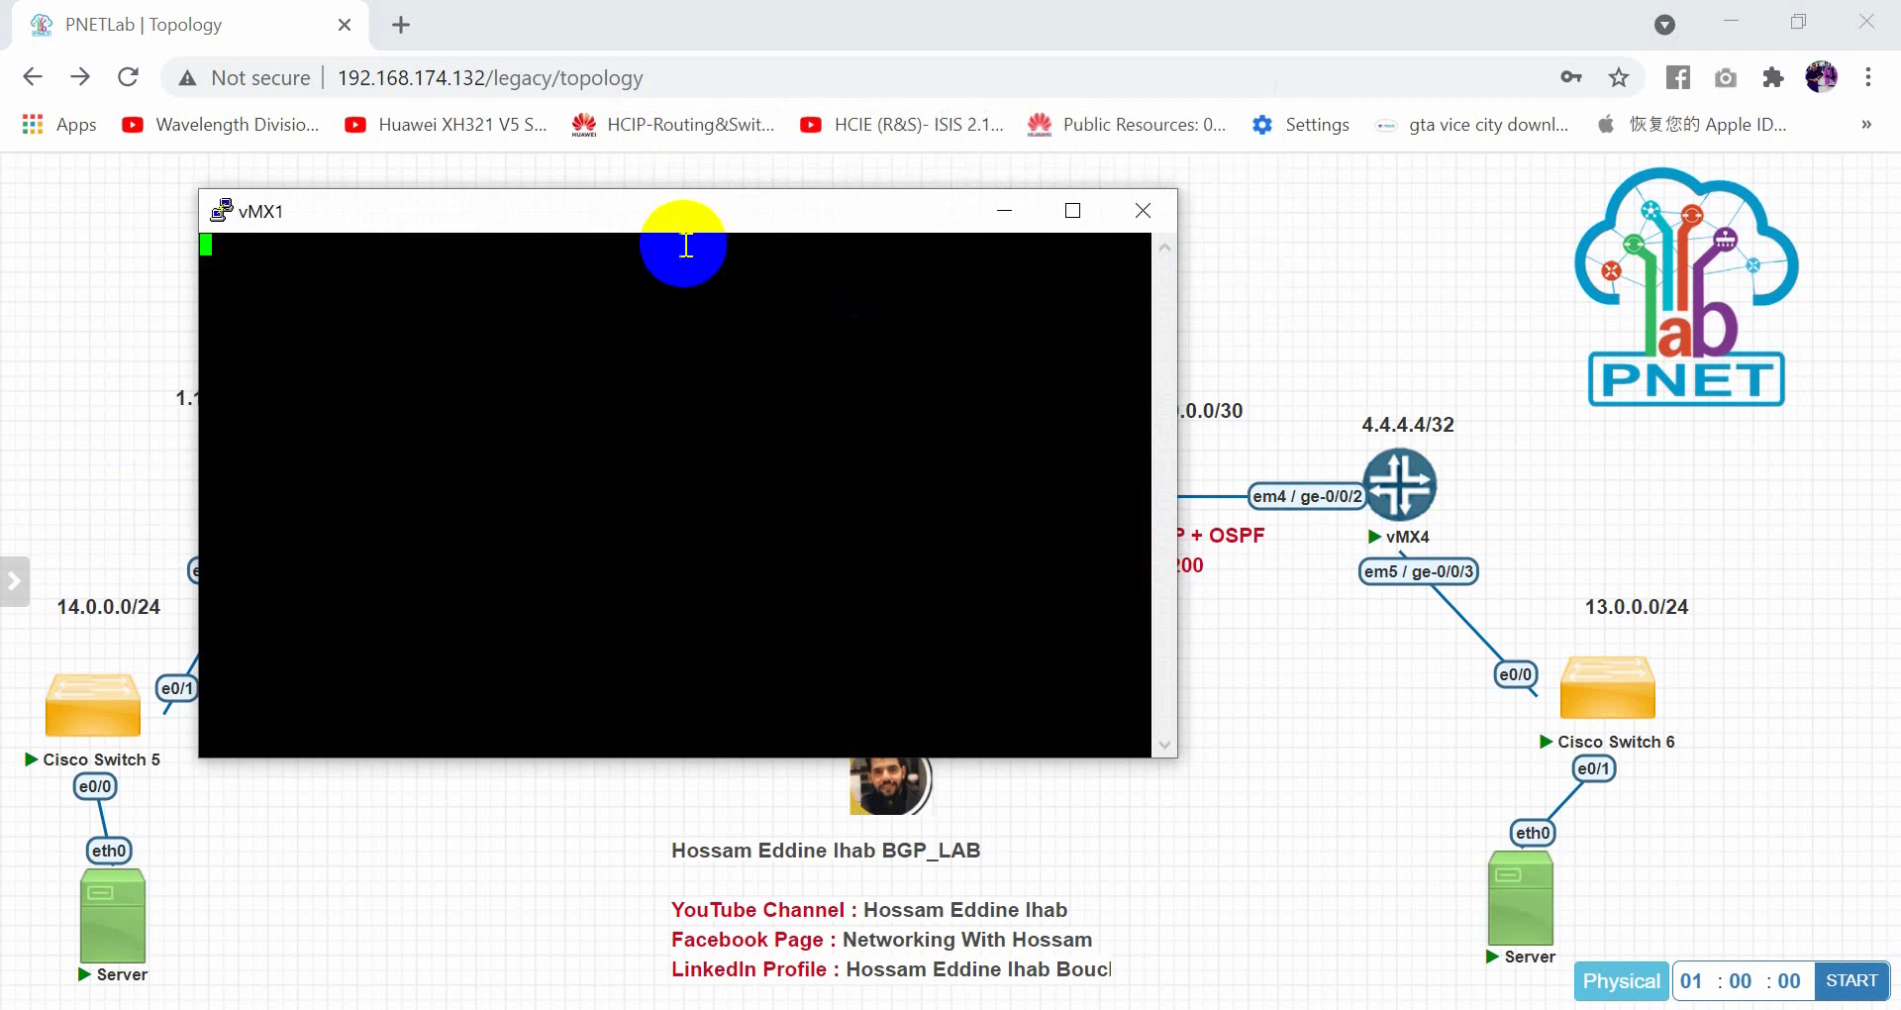
pyautogui.moveTo(687, 245); pyautogui.dragTo(1182, 259)
pyautogui.press('Return')
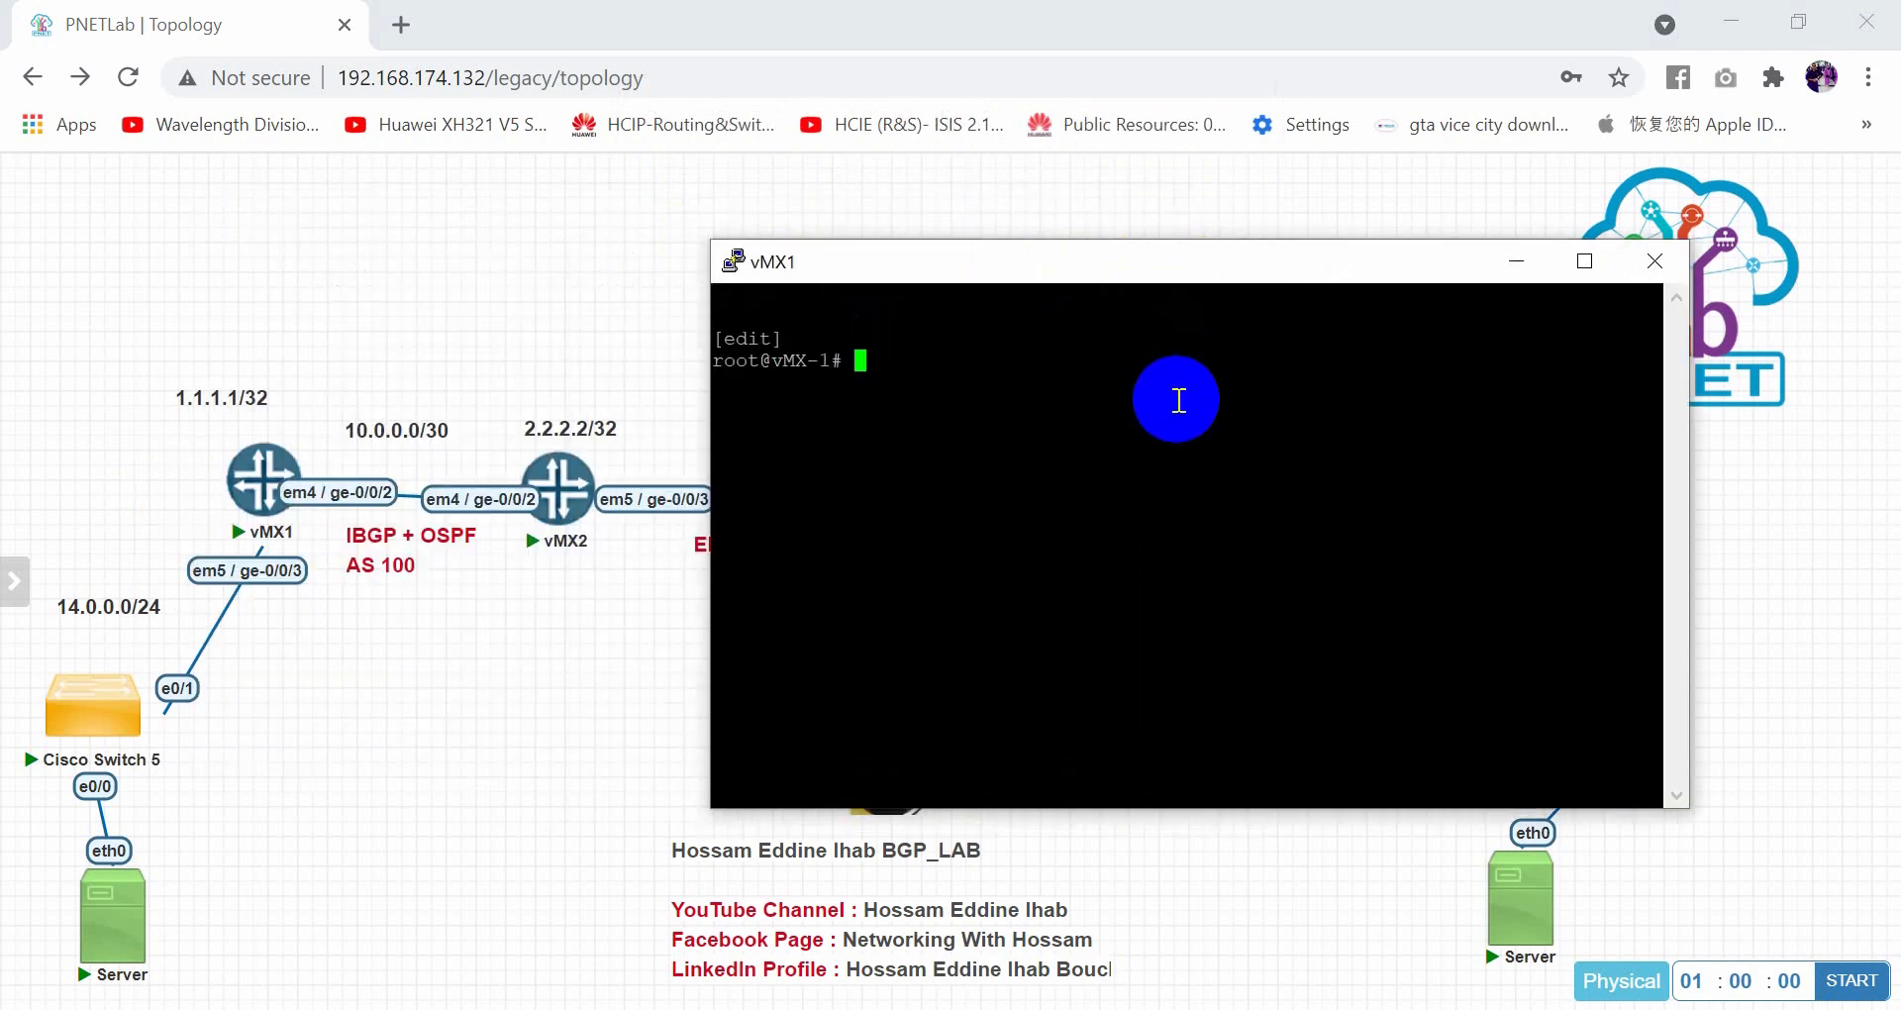
# Set the routing-options router ID on vMX1 to 1.1.1.1
pyautogui.write('set routing-options router-id ')
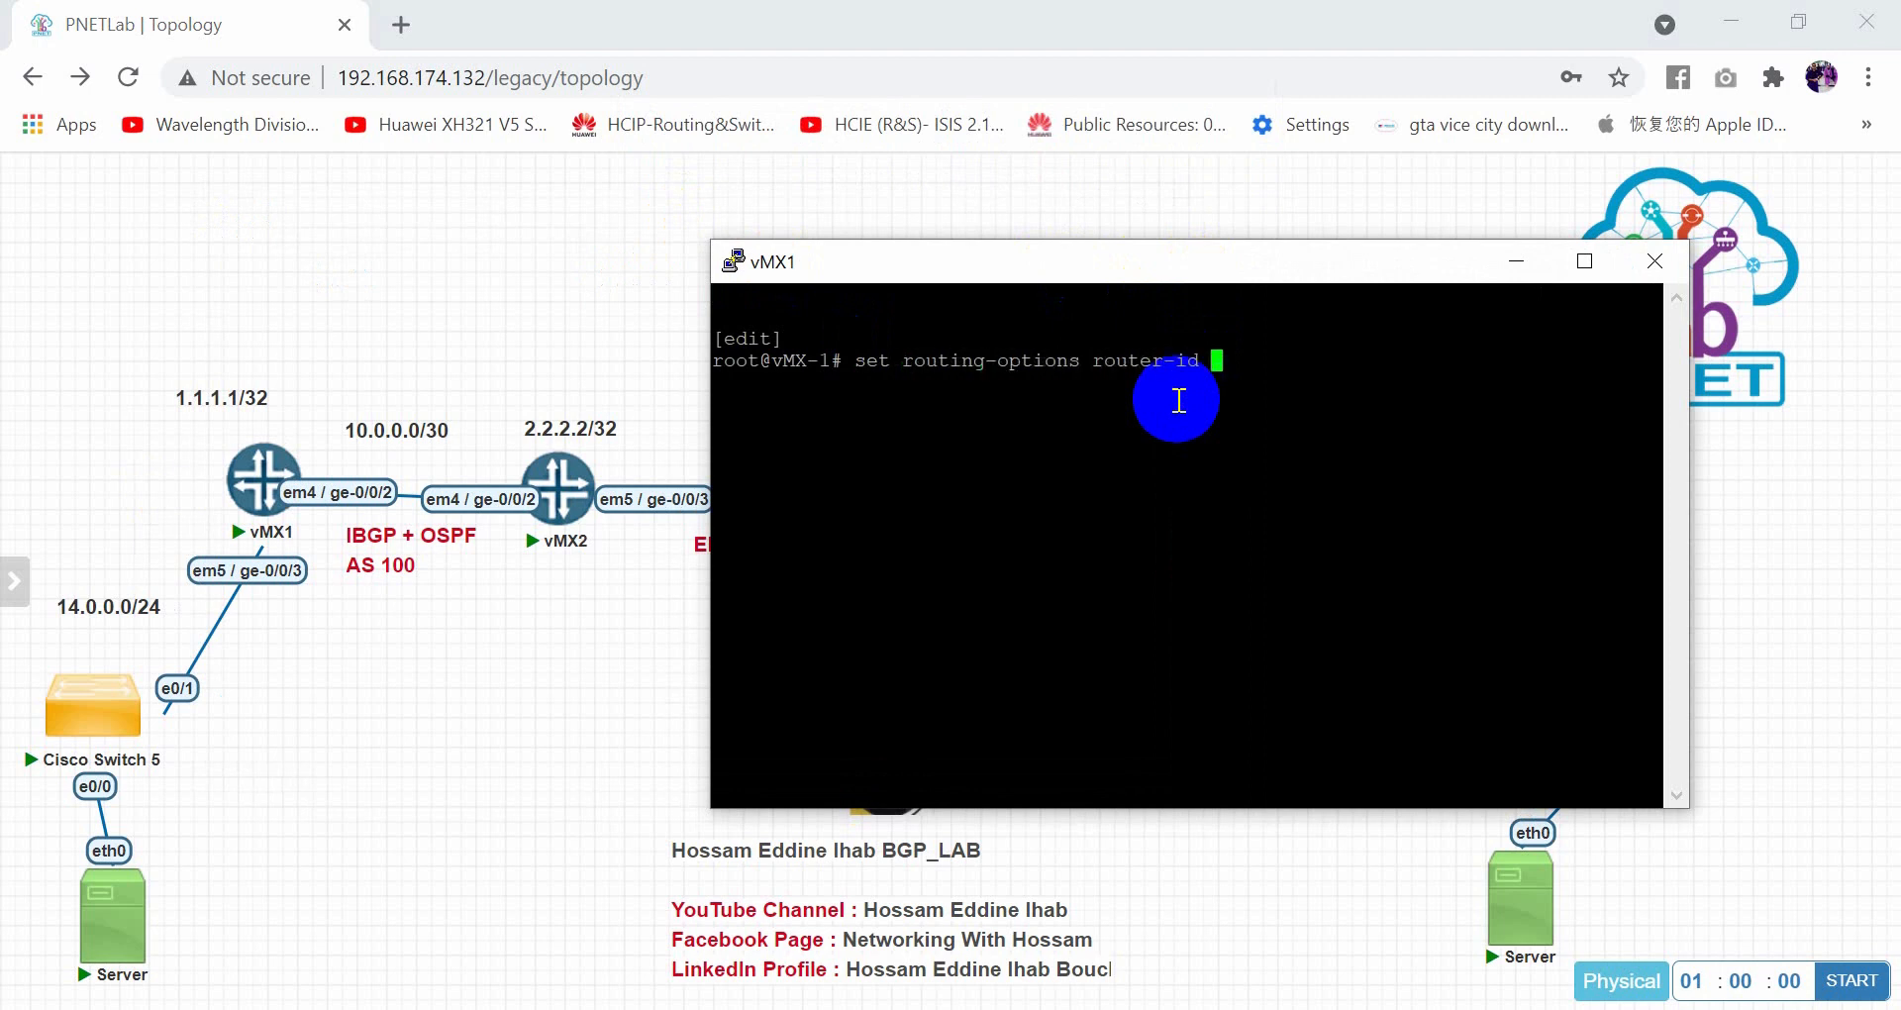
pyautogui.write('1.1.1.1')
pyautogui.press('Return')
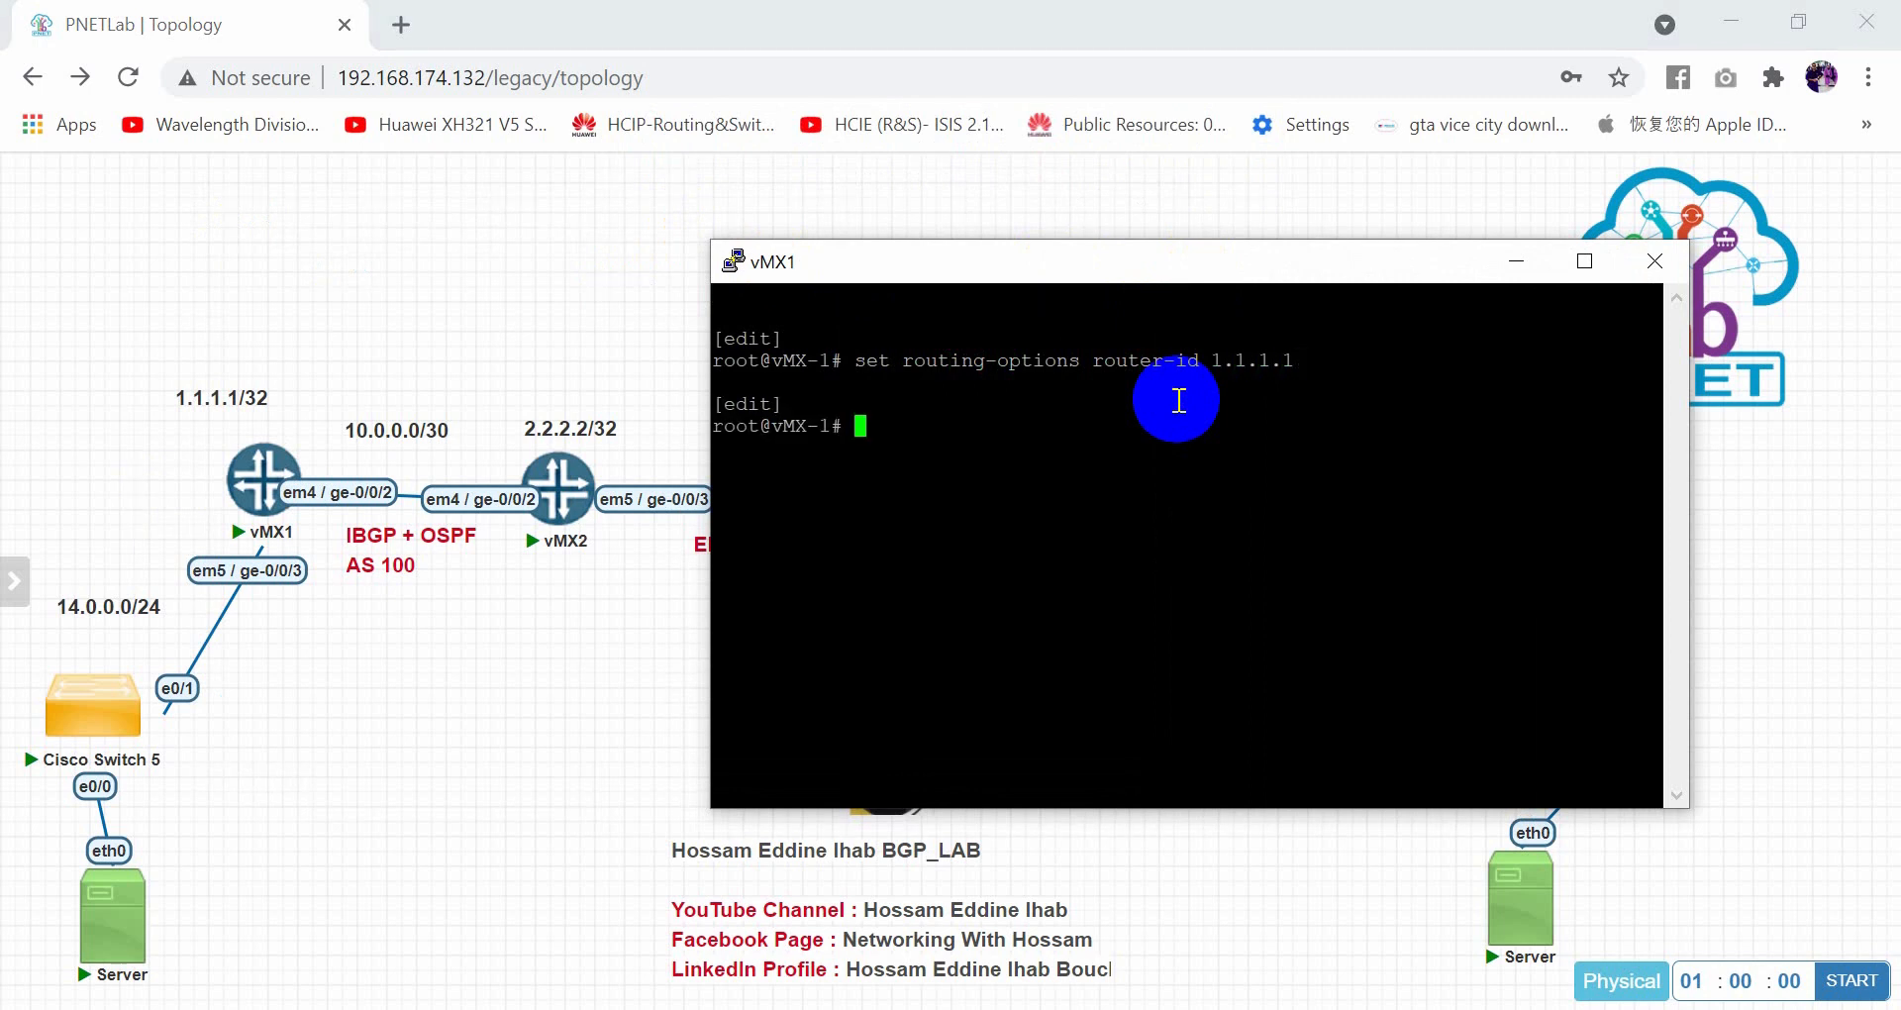
# Add interfaces ge-0/0/3 and ge-0/0/2 to OSPF area 0.0.0.0 on vMX1
pyautogui.write('set protocols ospf')
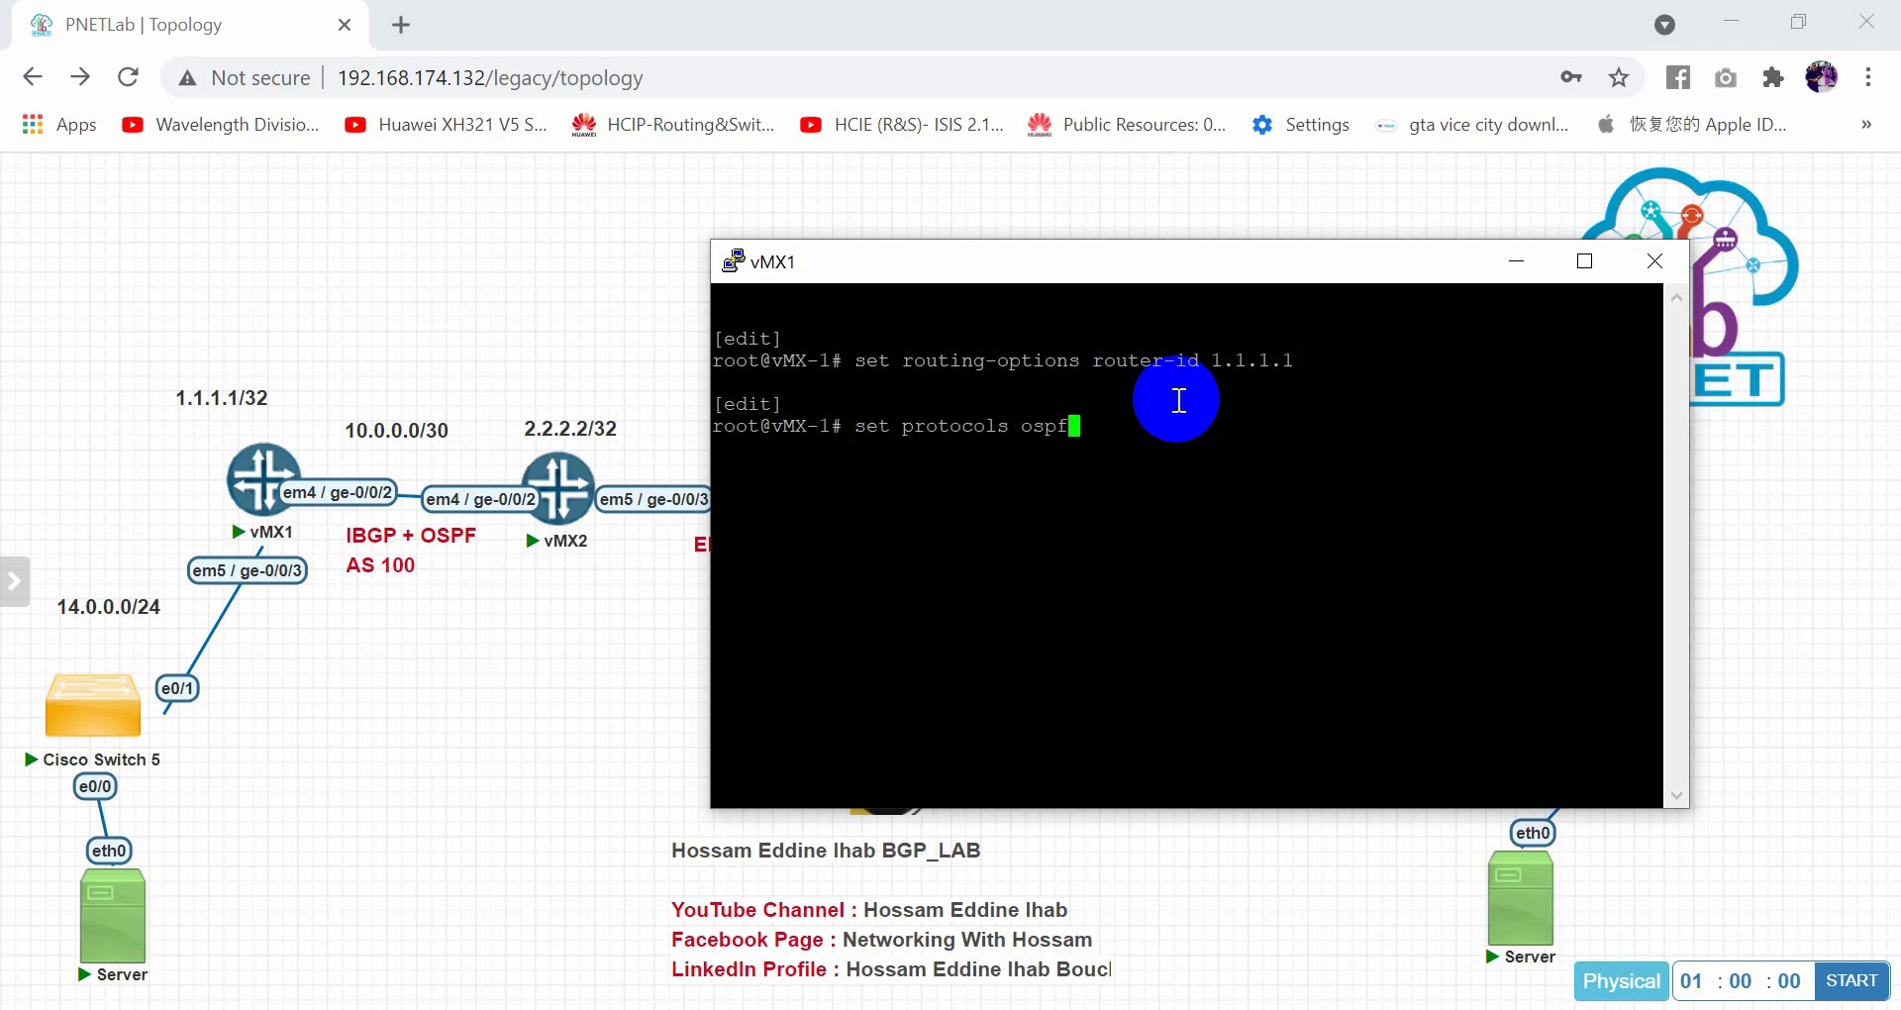
pyautogui.write(' area 0.0.0.0 interface ')
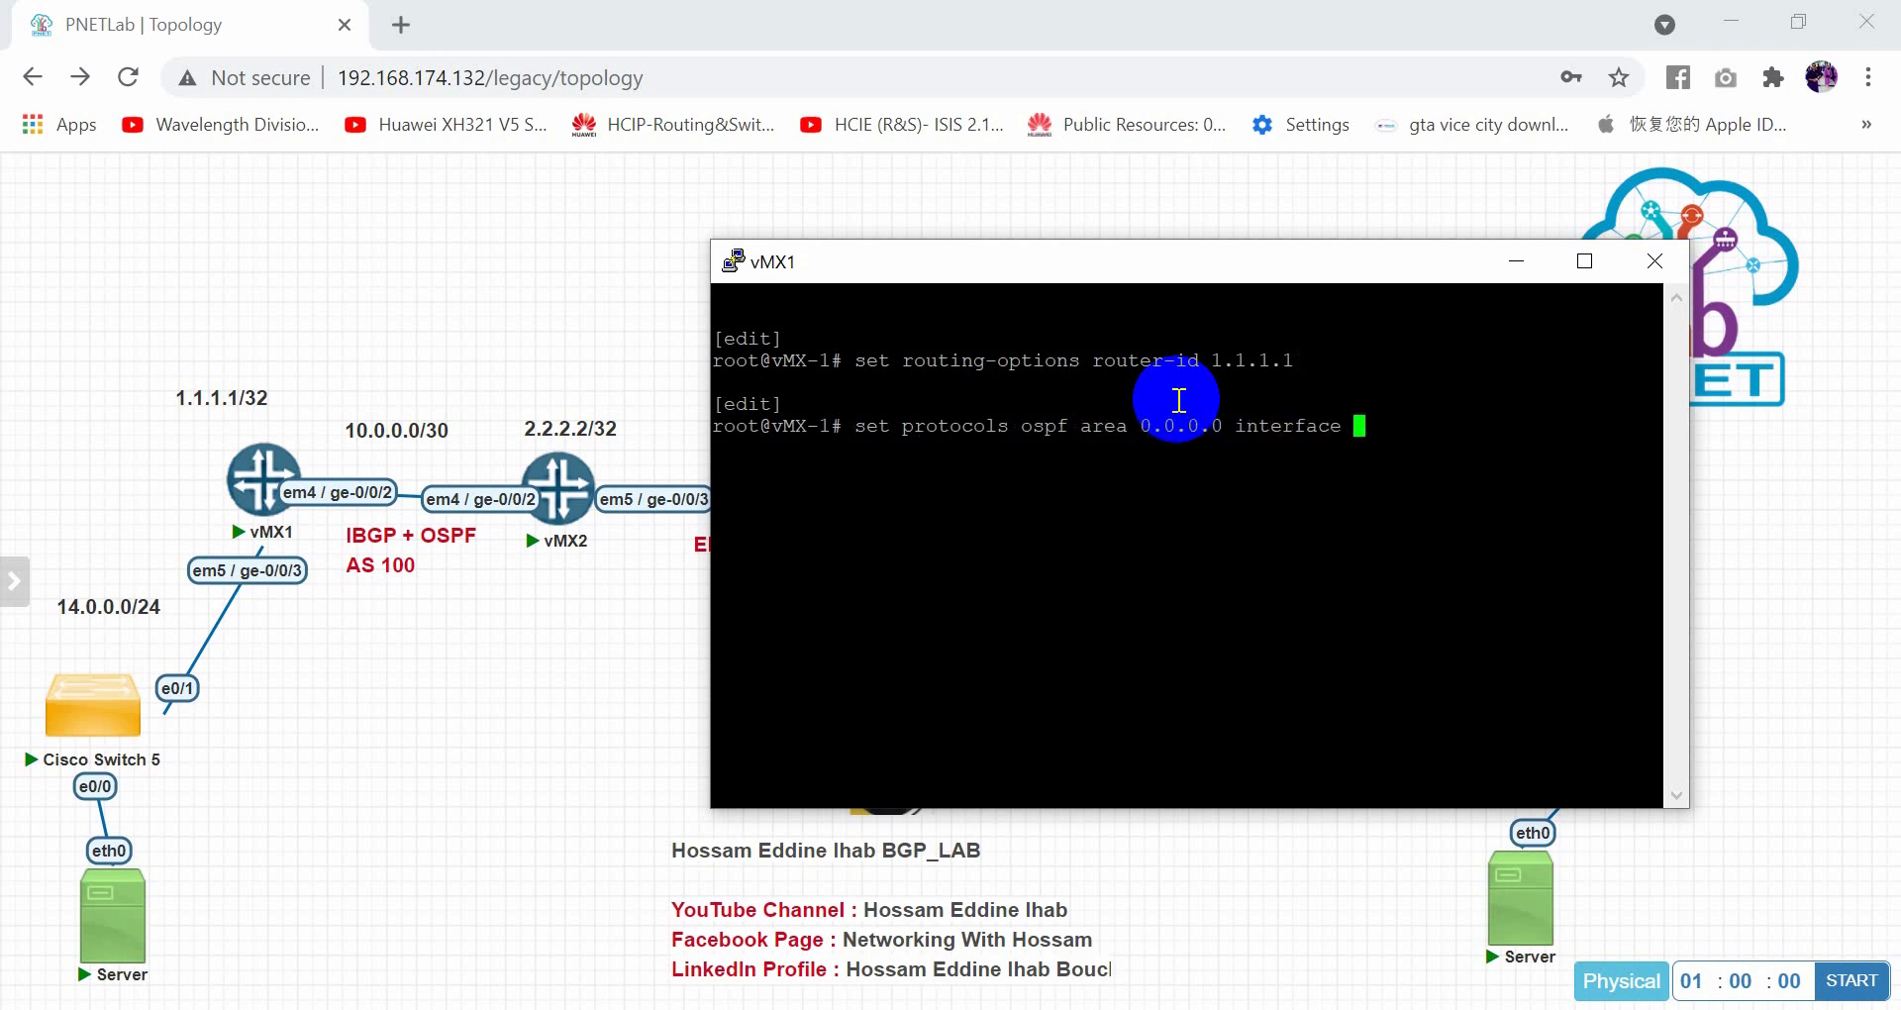
pyautogui.write('ge-0/0/3')
pyautogui.press('Return')
pyautogui.press('Up')
pyautogui.press('BackSpace')
pyautogui.press('BackSpace')
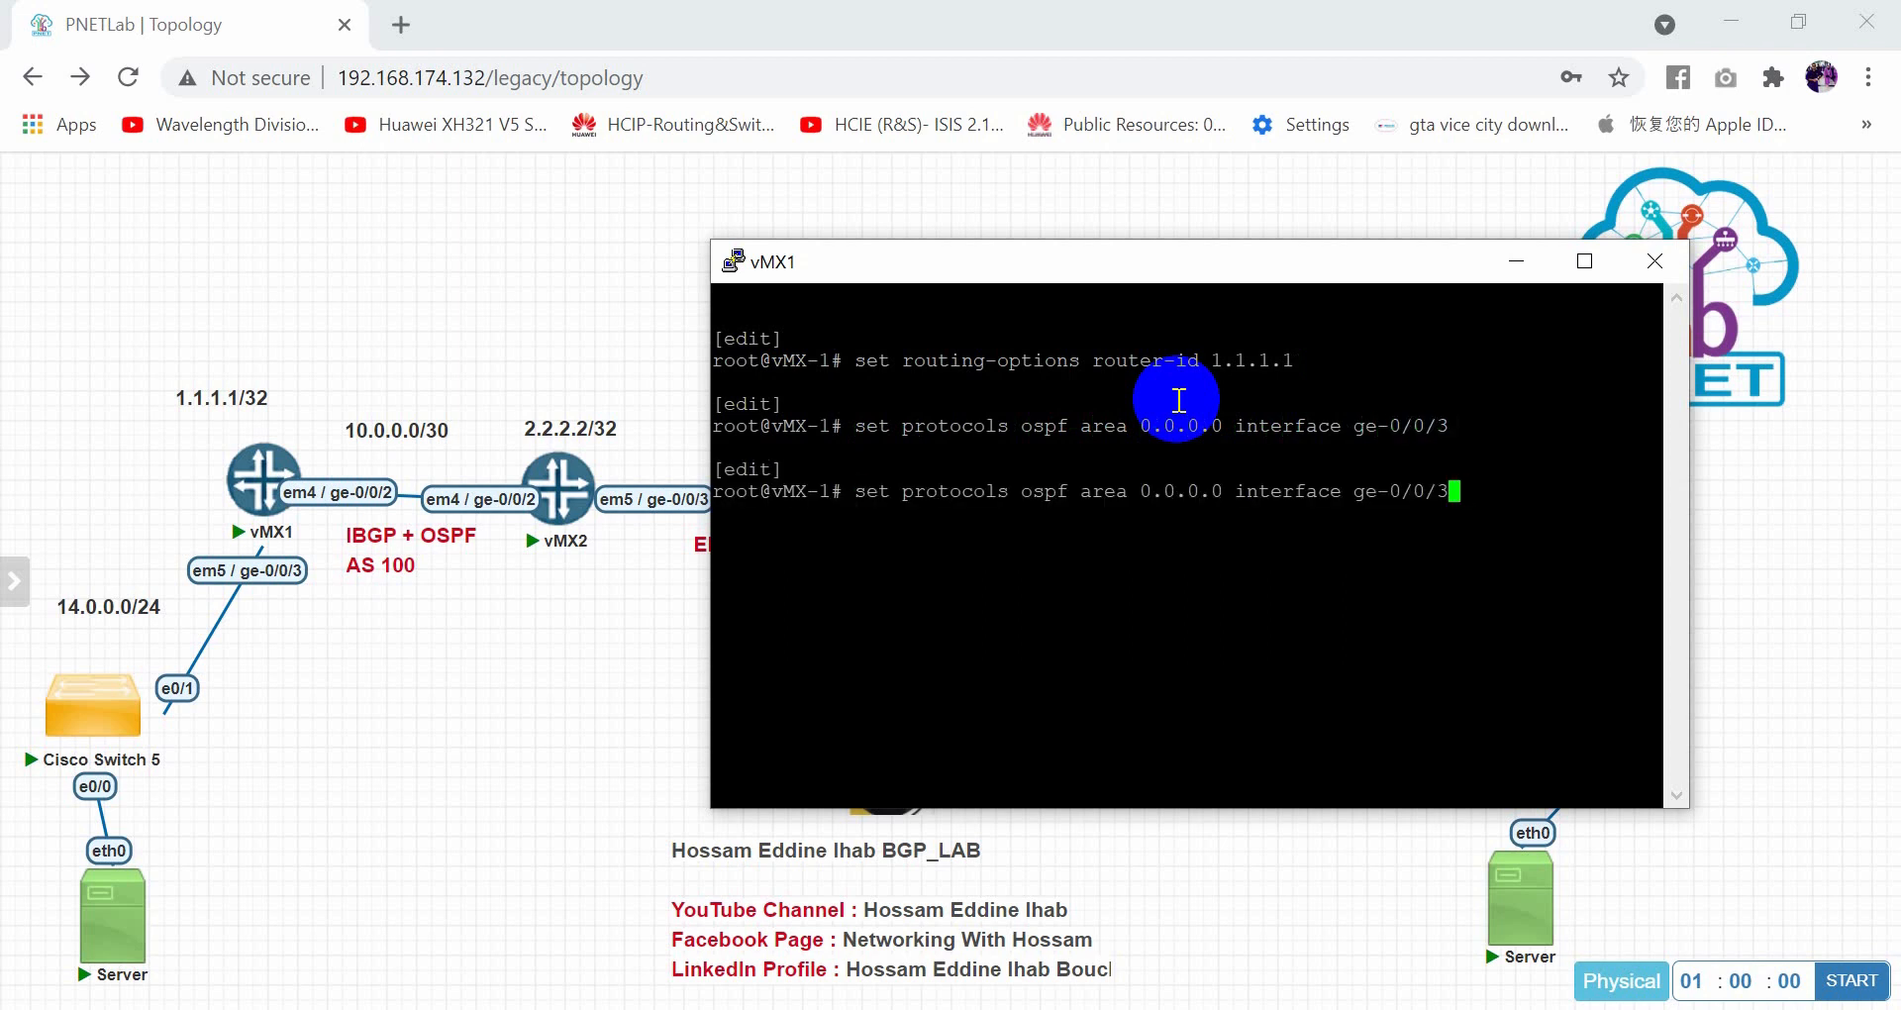
pyautogui.write('2')
pyautogui.press('Return')
# Edit the last OSPF command on vMX1 to add loopback lo0 to area 0.0.0.0
pyautogui.press('Up')
pyautogui.press('BackSpace')
pyautogui.press('BackSpace')
pyautogui.press('BackSpace')
pyautogui.press('BackSpace')
pyautogui.press('BackSpace')
pyautogui.press('BackSpace')
pyautogui.press('BackSpace')
pyautogui.press('BackSpace')
pyautogui.press('BackSpace')
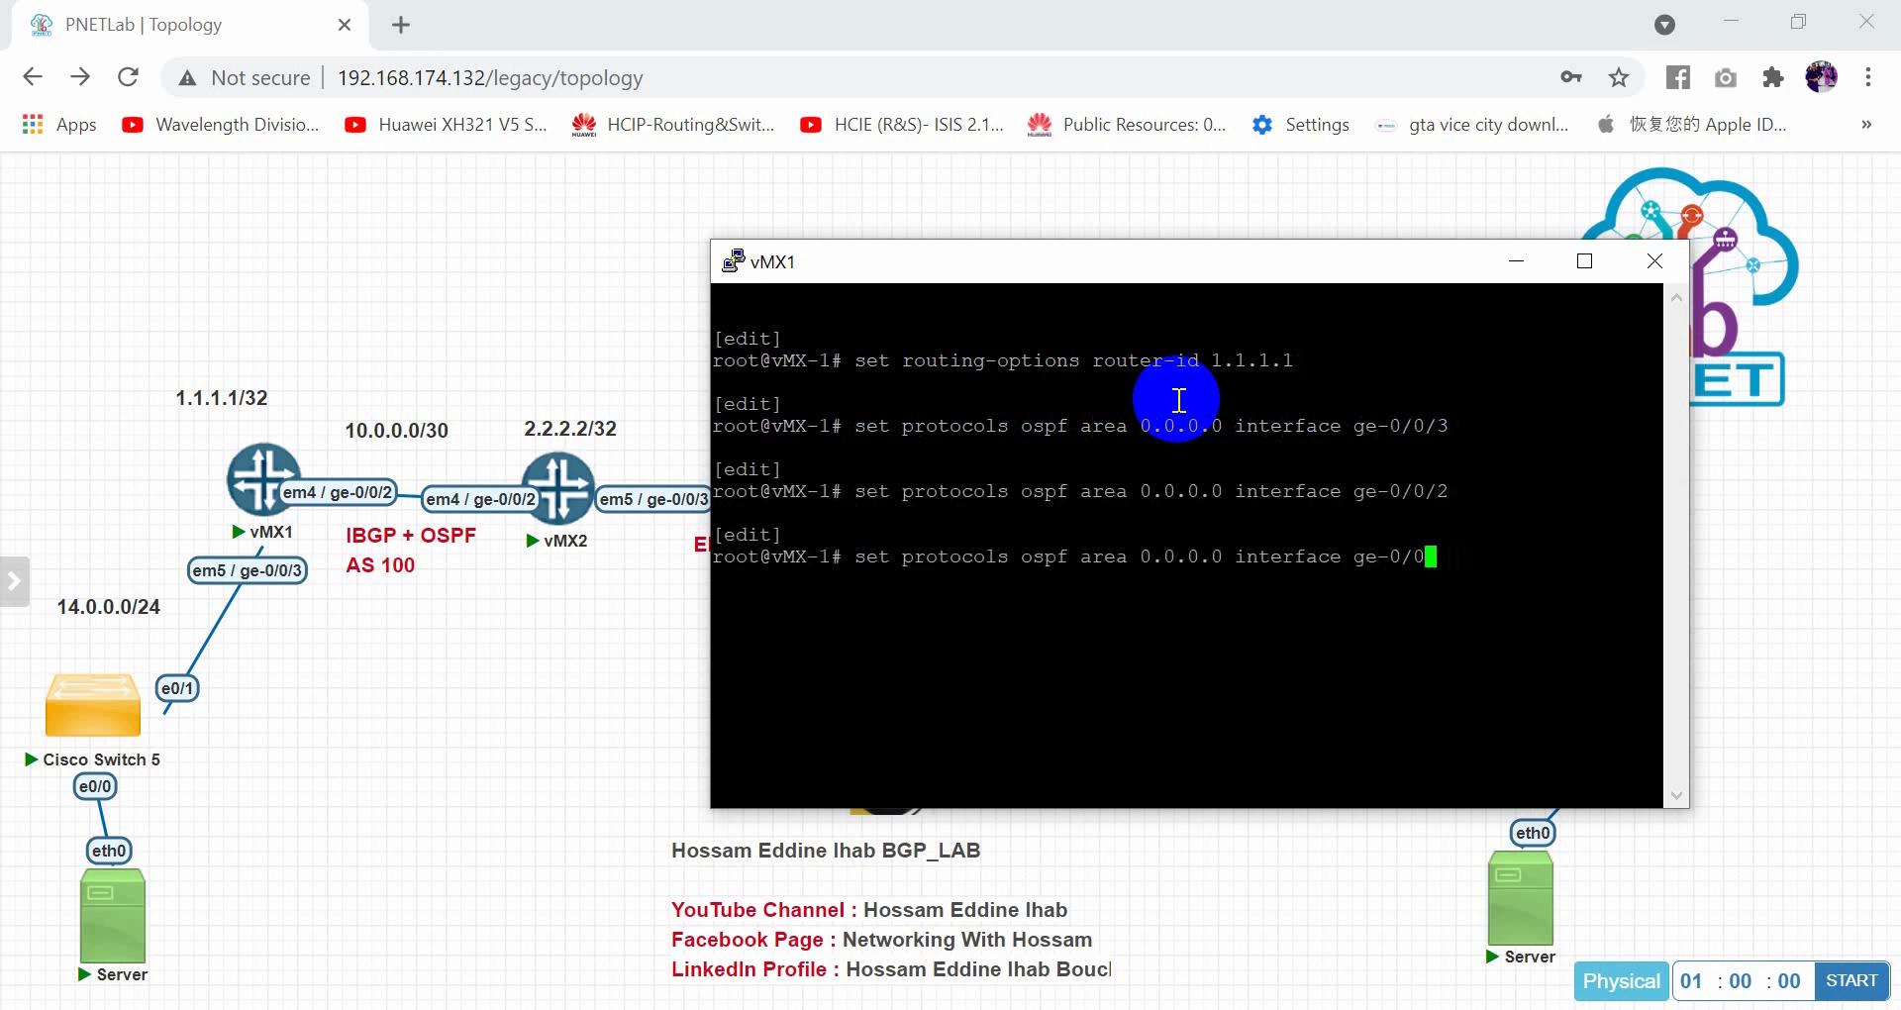
pyautogui.write('lo0')
pyautogui.press('Return')
# Commit the vMX1 OSPF configuration and close its console session
pyautogui.write('commi')
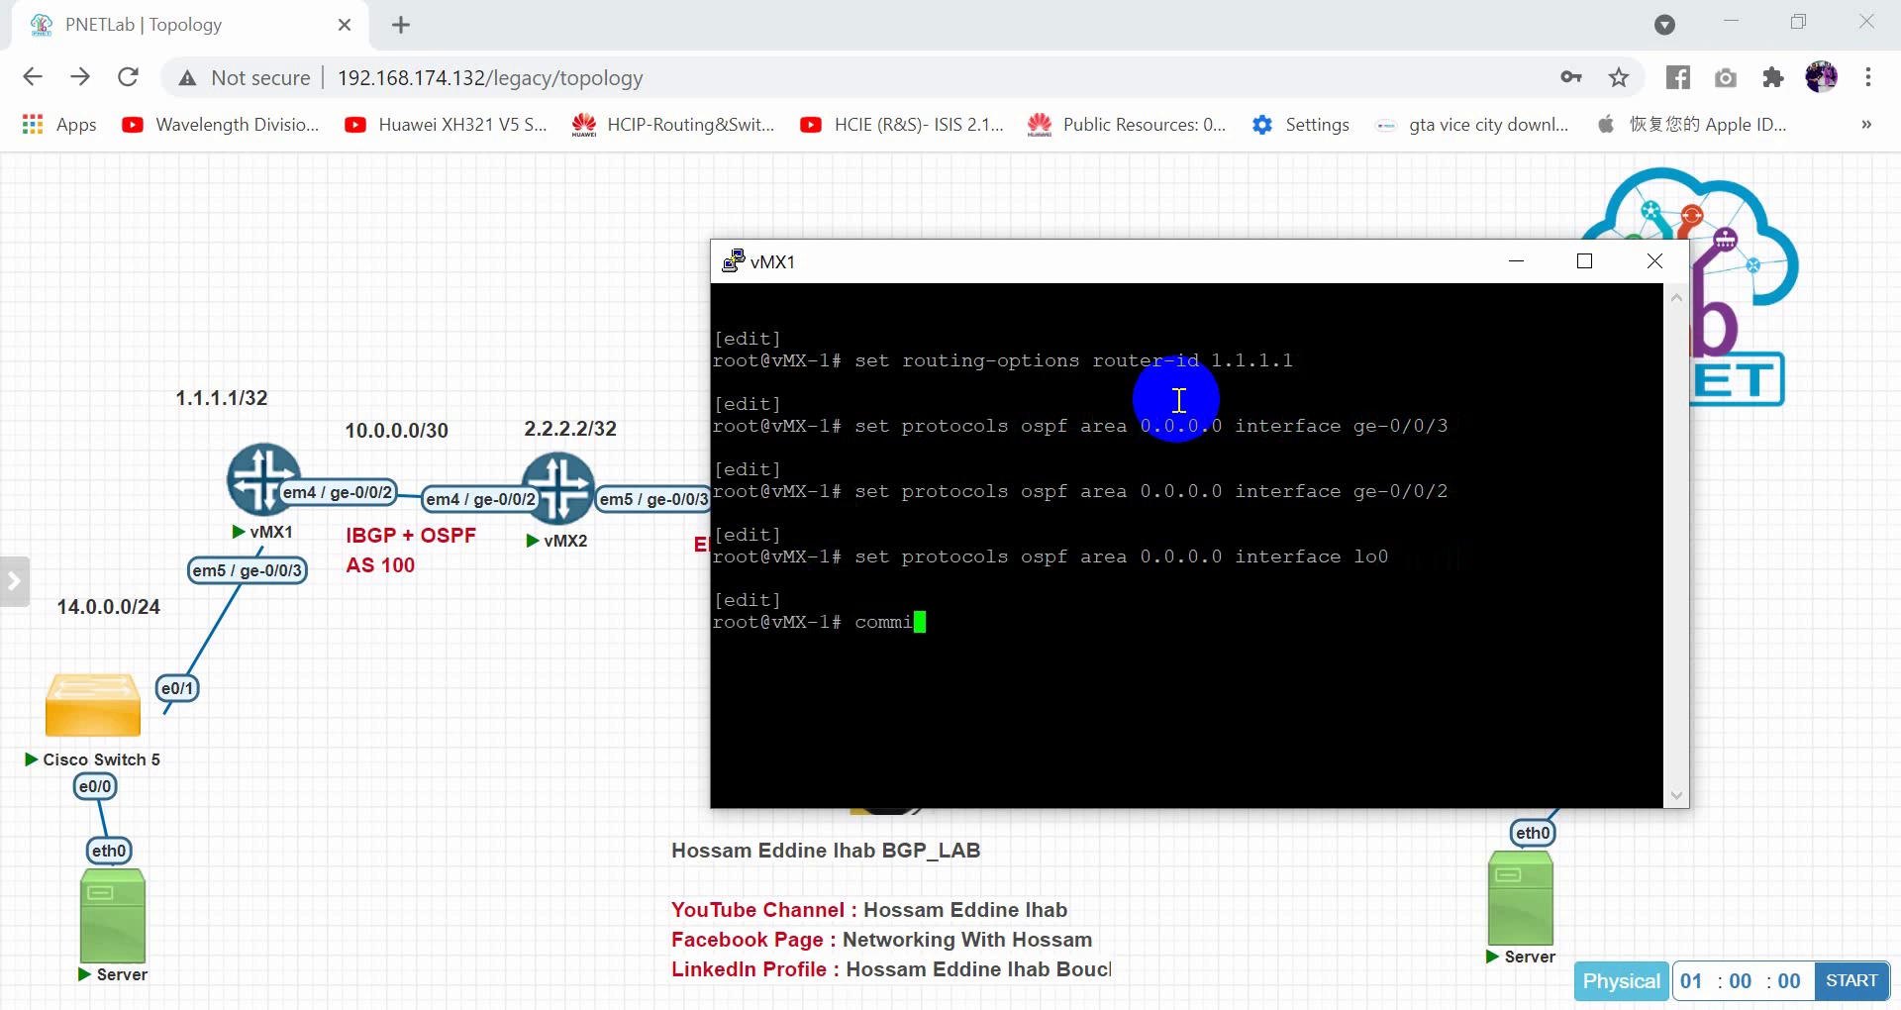
pyautogui.write('t')
pyautogui.press('Return')
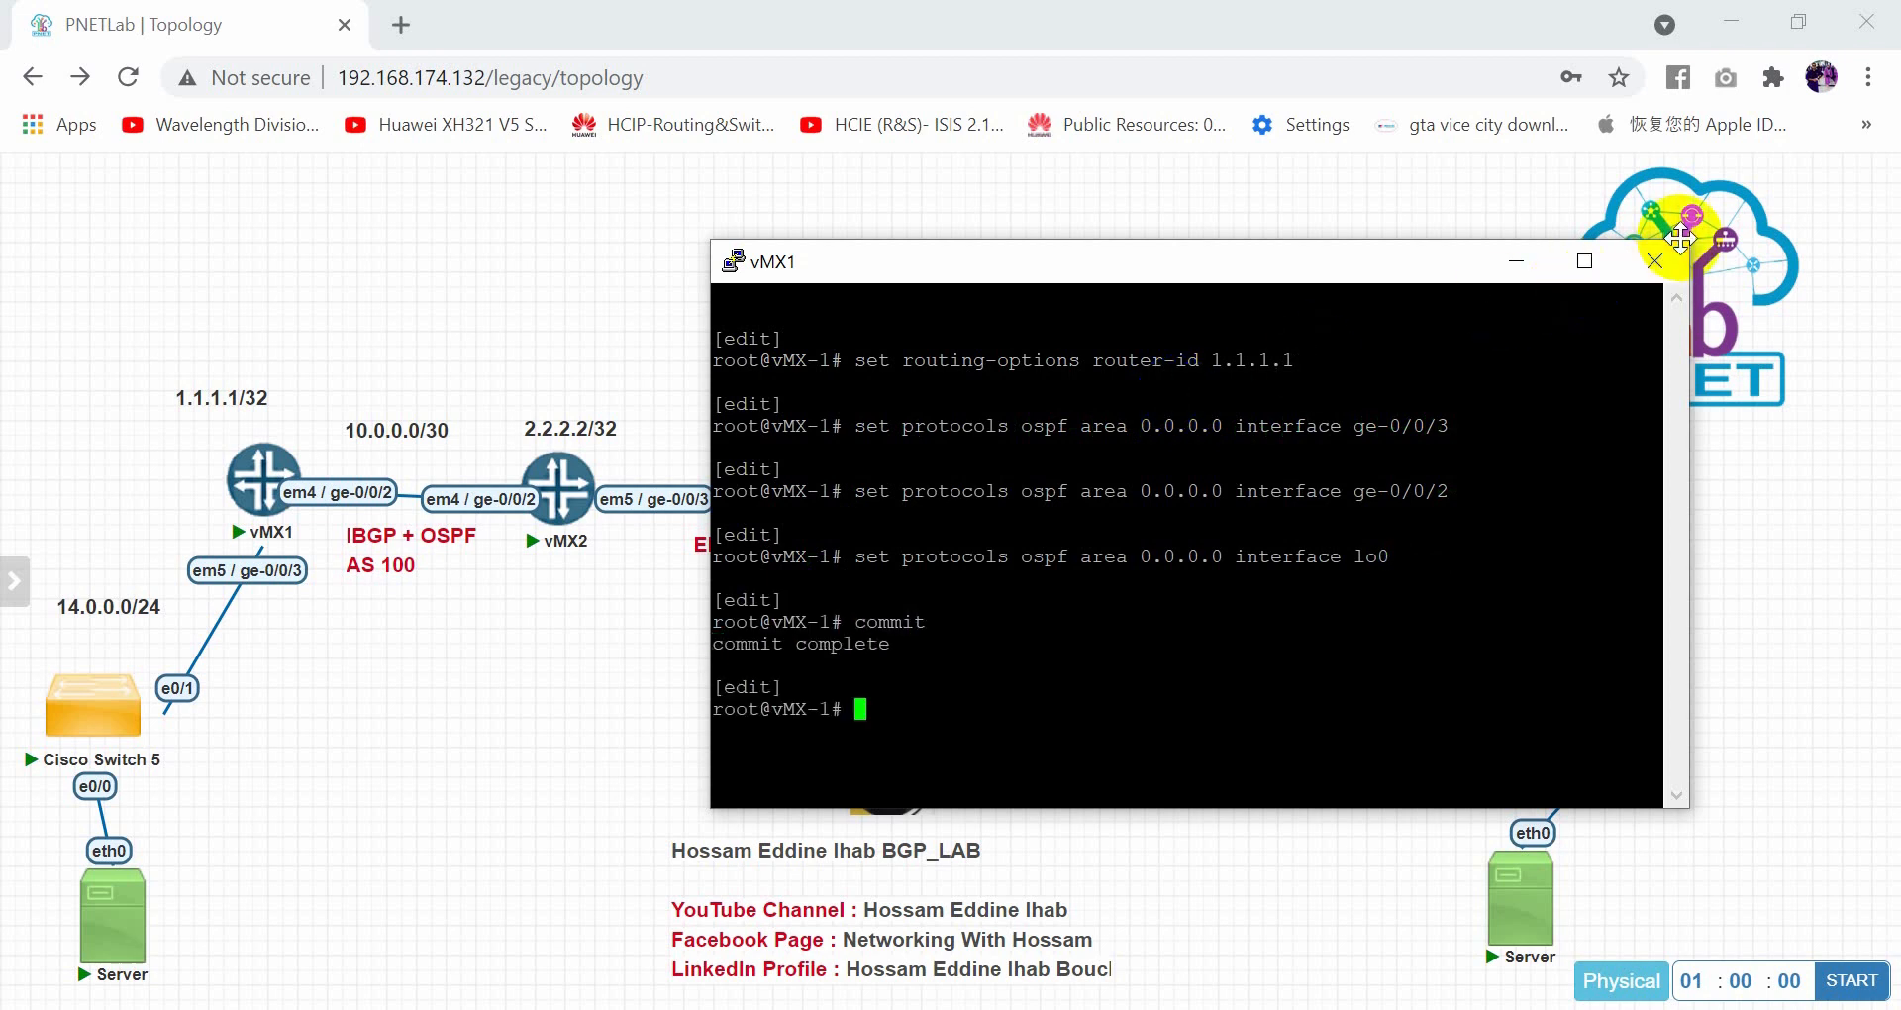
pyautogui.click(1654, 261)
pyautogui.click(1049, 721)
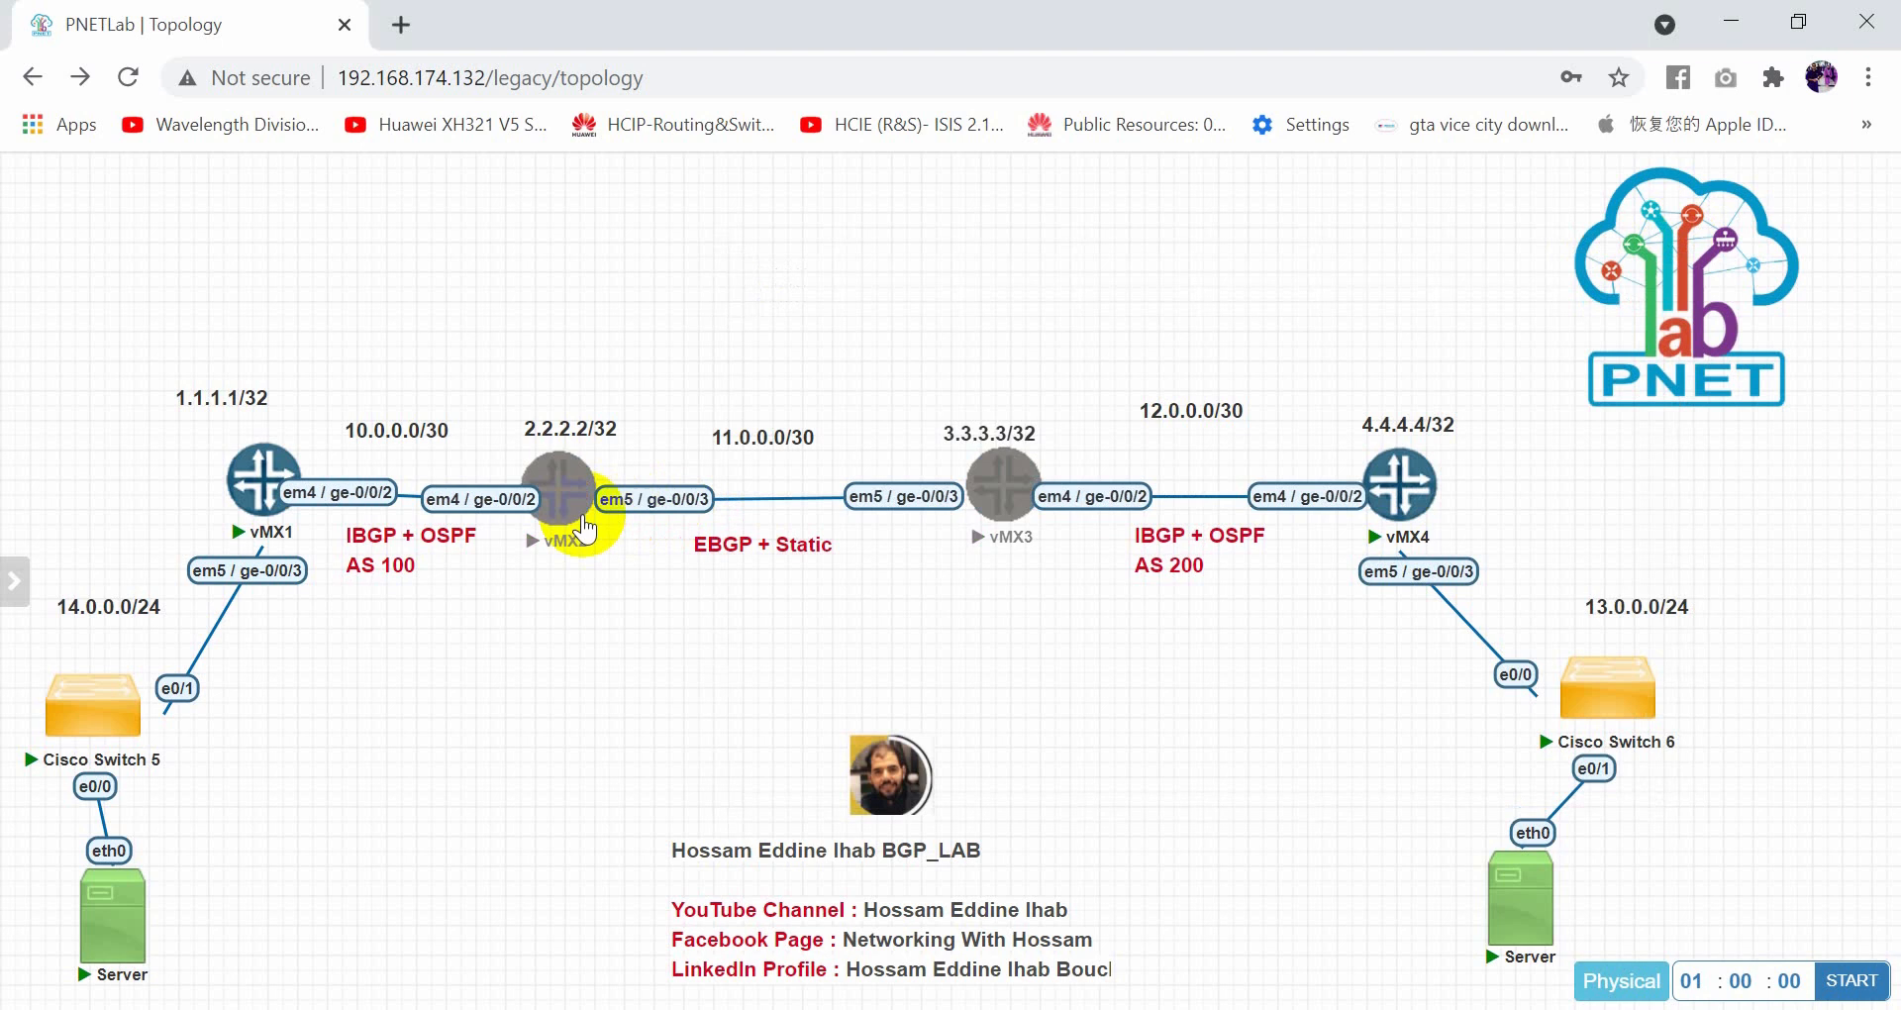
# Open the vMX2 router's console, move its window clear of vMX2's links in the topology and bring up the configuration prompt
pyautogui.click(573, 500)
pyautogui.click(990, 282)
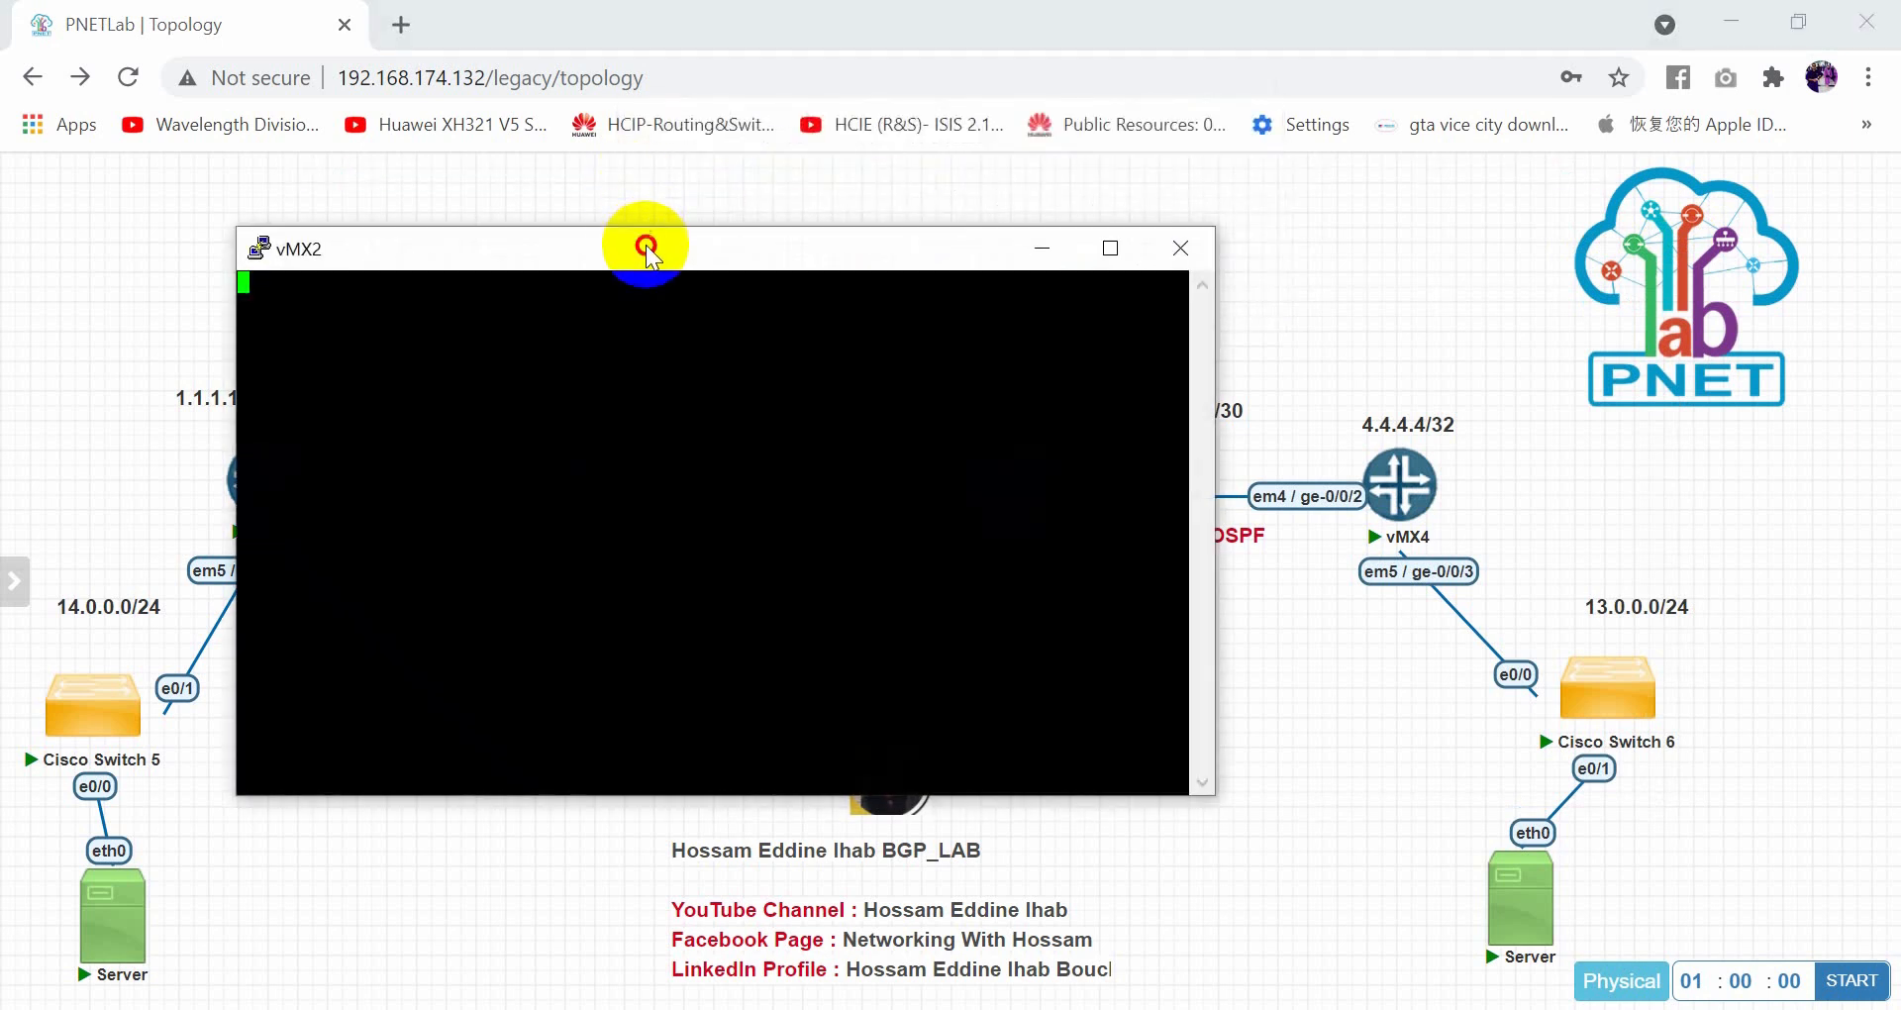
pyautogui.moveTo(636, 242); pyautogui.dragTo(1329, 289)
pyautogui.click(1241, 454)
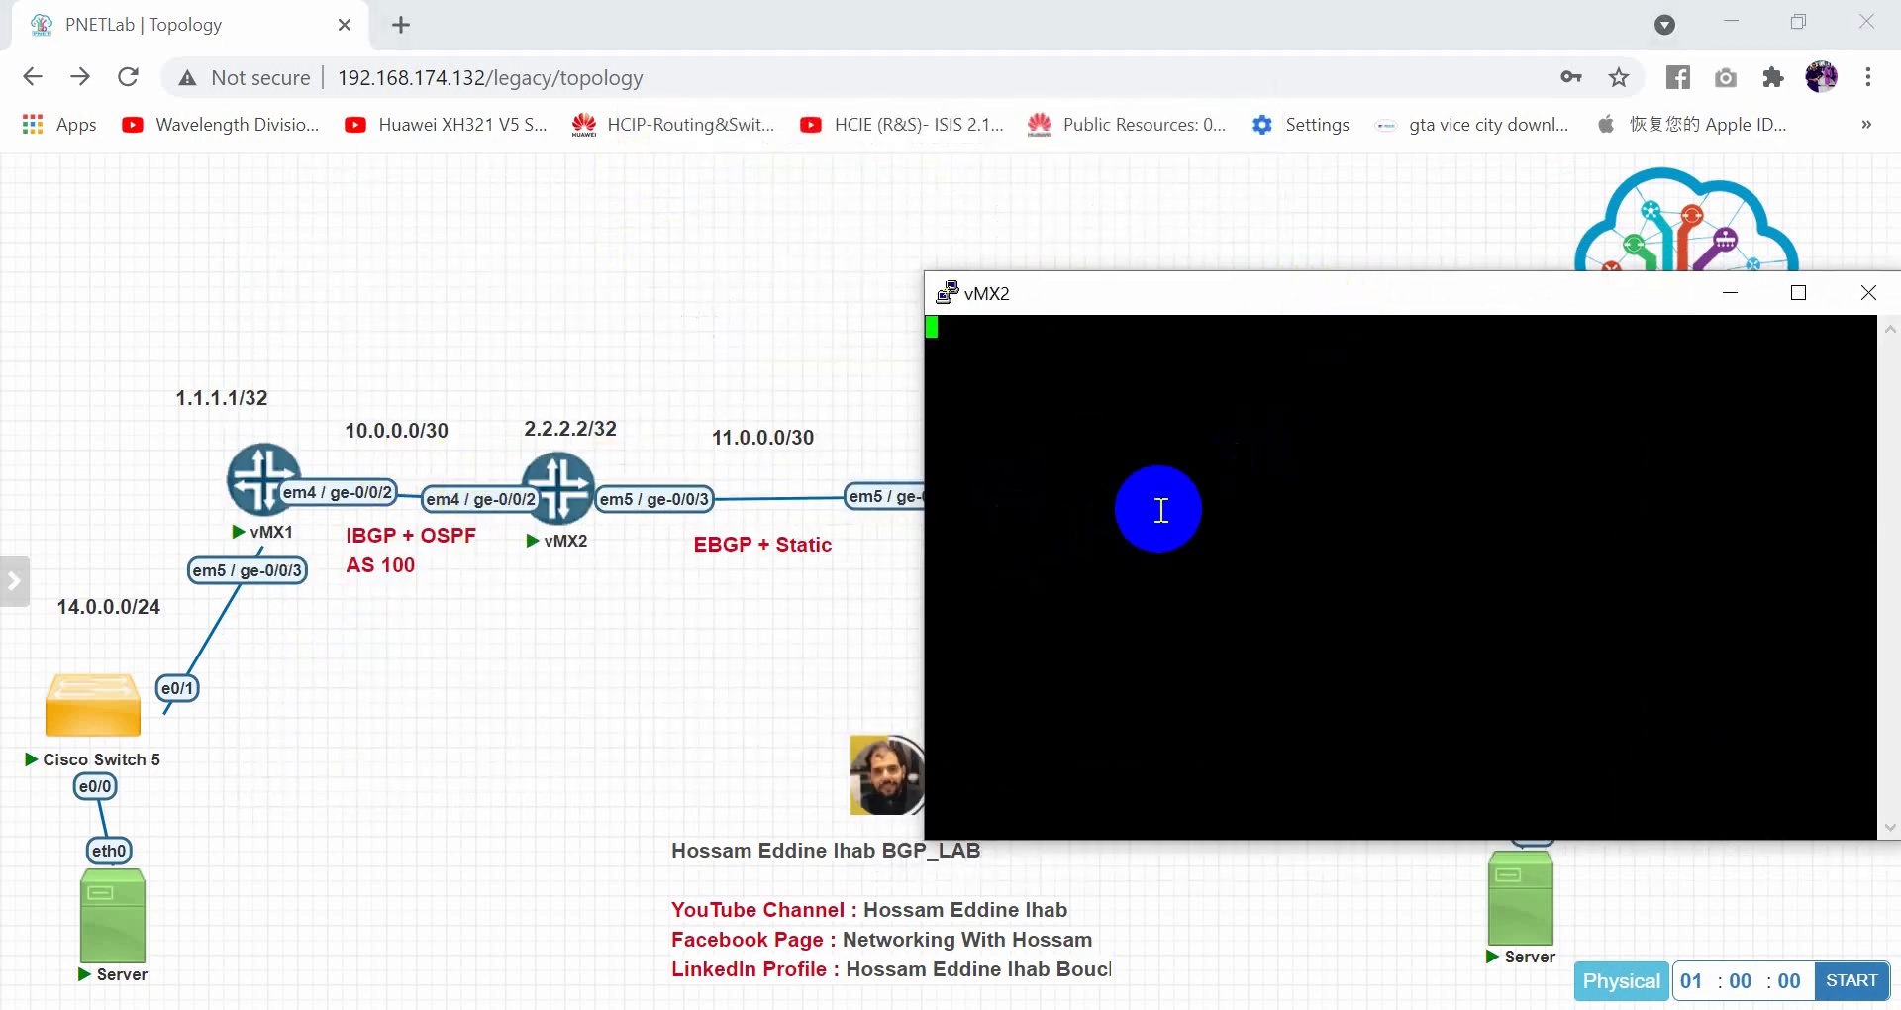
pyautogui.press('Return')
# Set the routing-options router ID on vMX2 to 2.2.2.2
pyautogui.write('s')
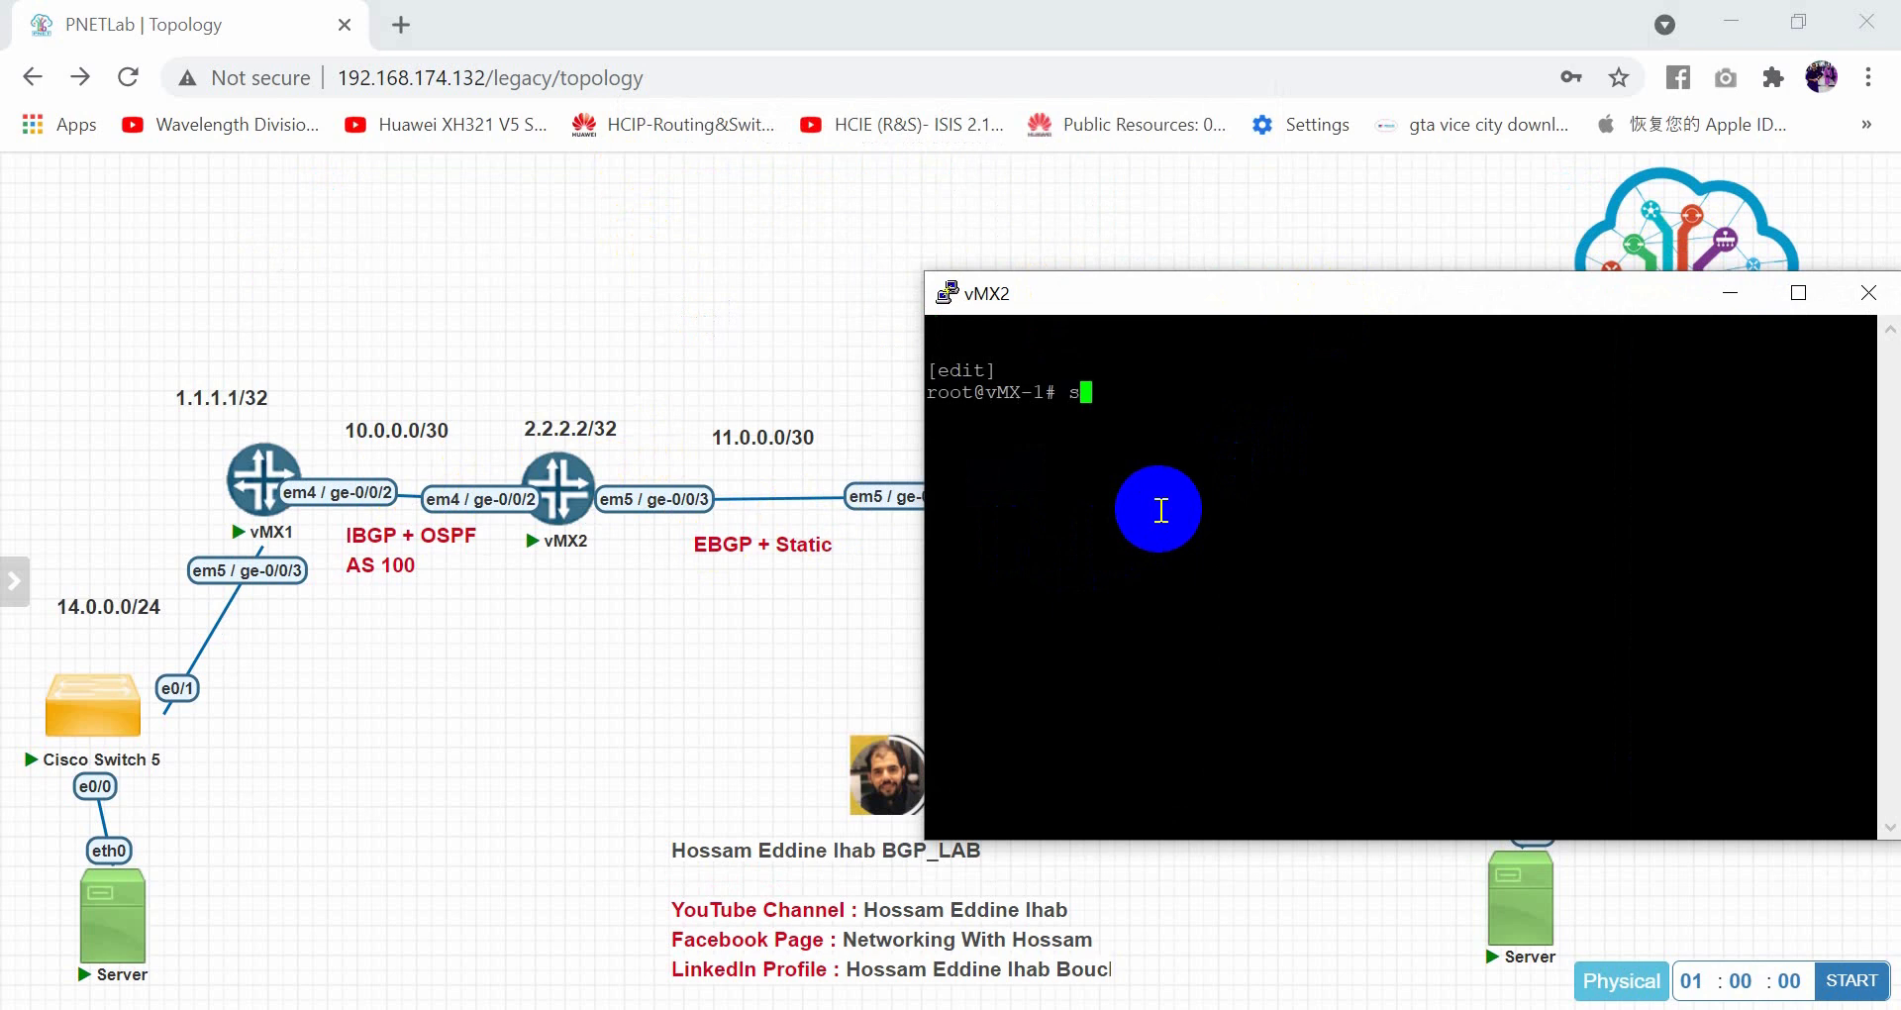
pyautogui.write('et routing-options ')
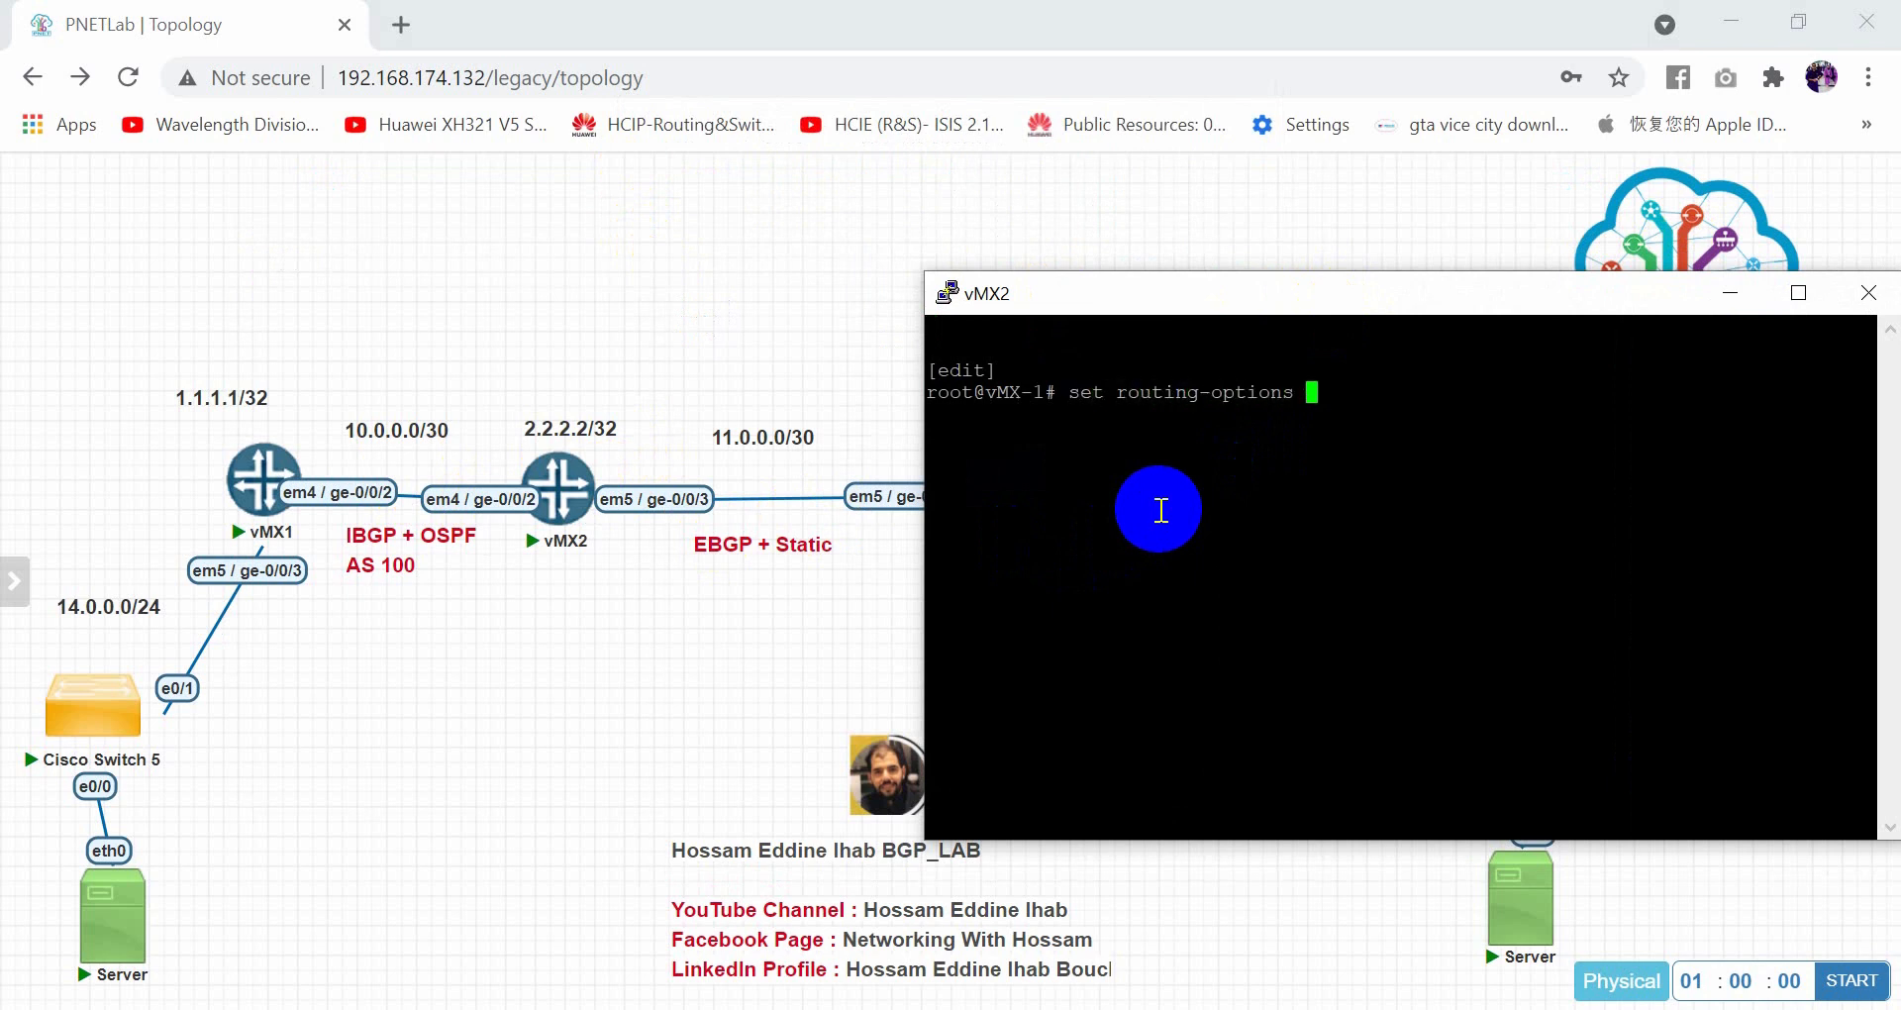
pyautogui.write('router-id 2.2.2.2')
pyautogui.press('Return')
# Add interface ge-0/0/2 to OSPF area 0.0.0.0 on vMX2
pyautogui.write('set protocols ospf')
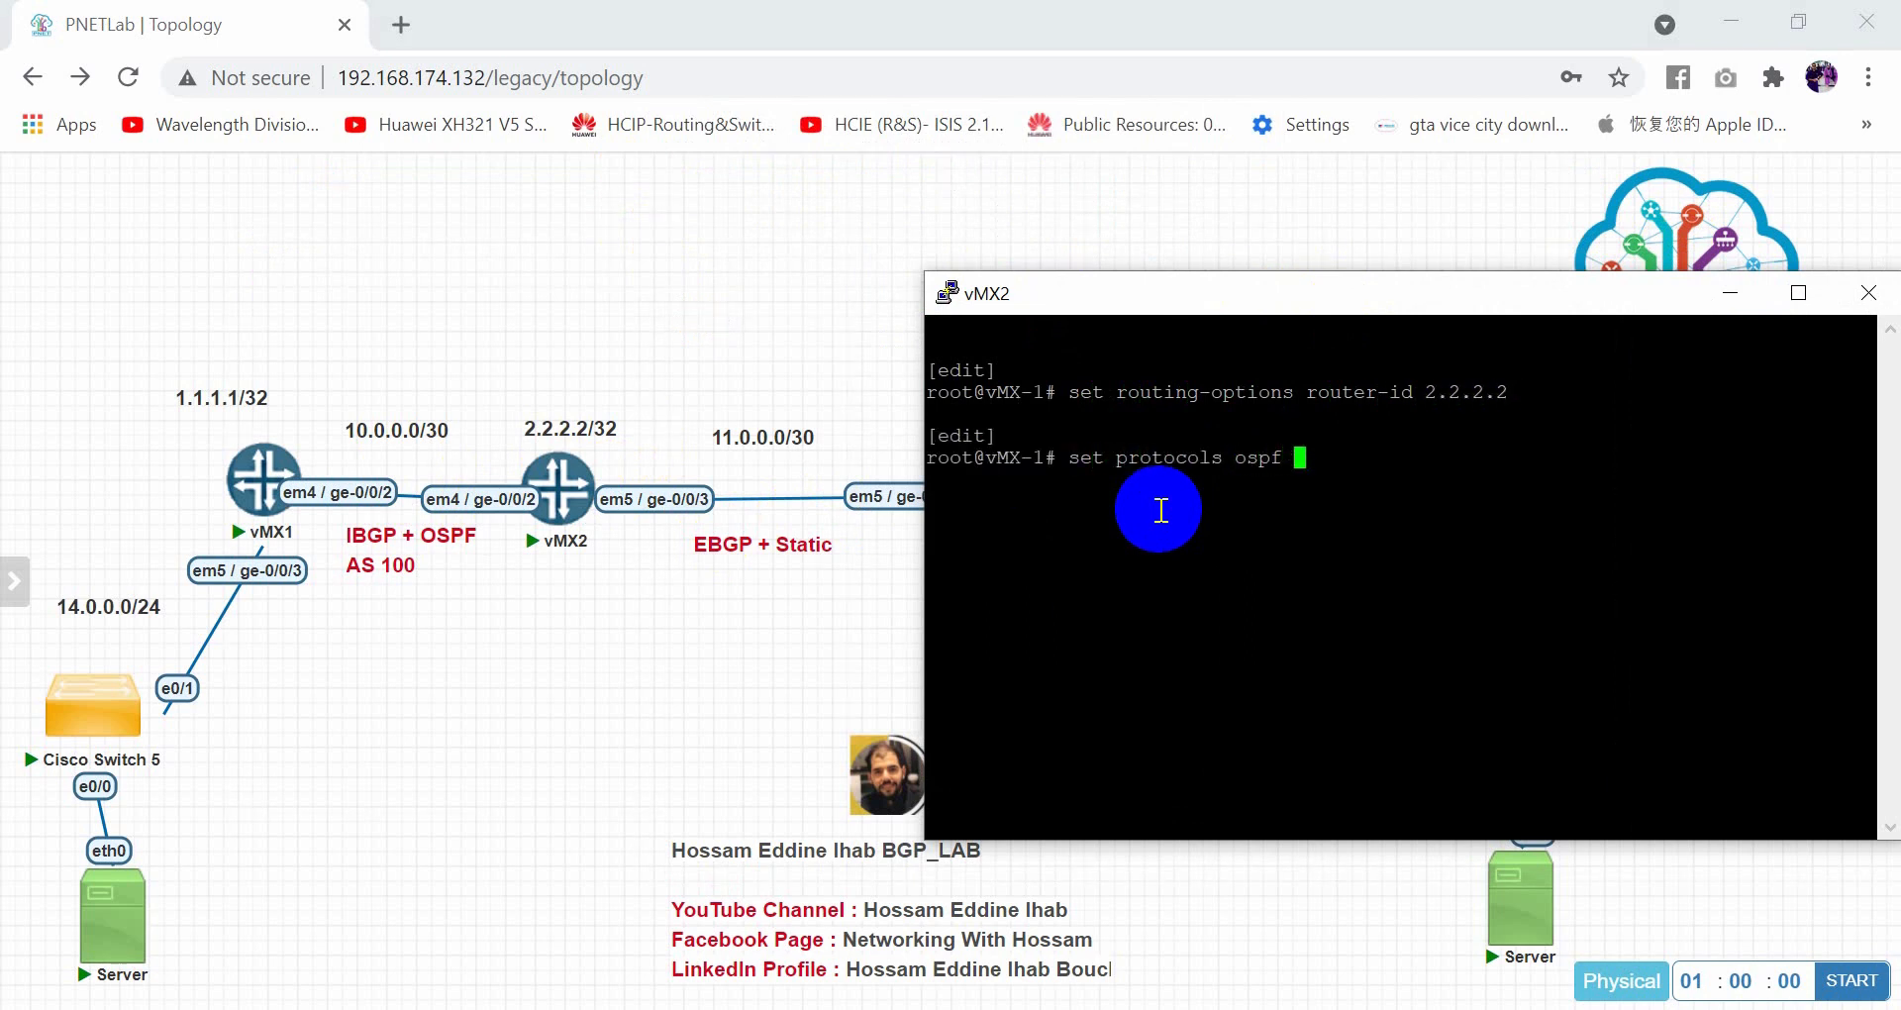
pyautogui.write(' area 0.0.0.0 interface ge-0/0/2')
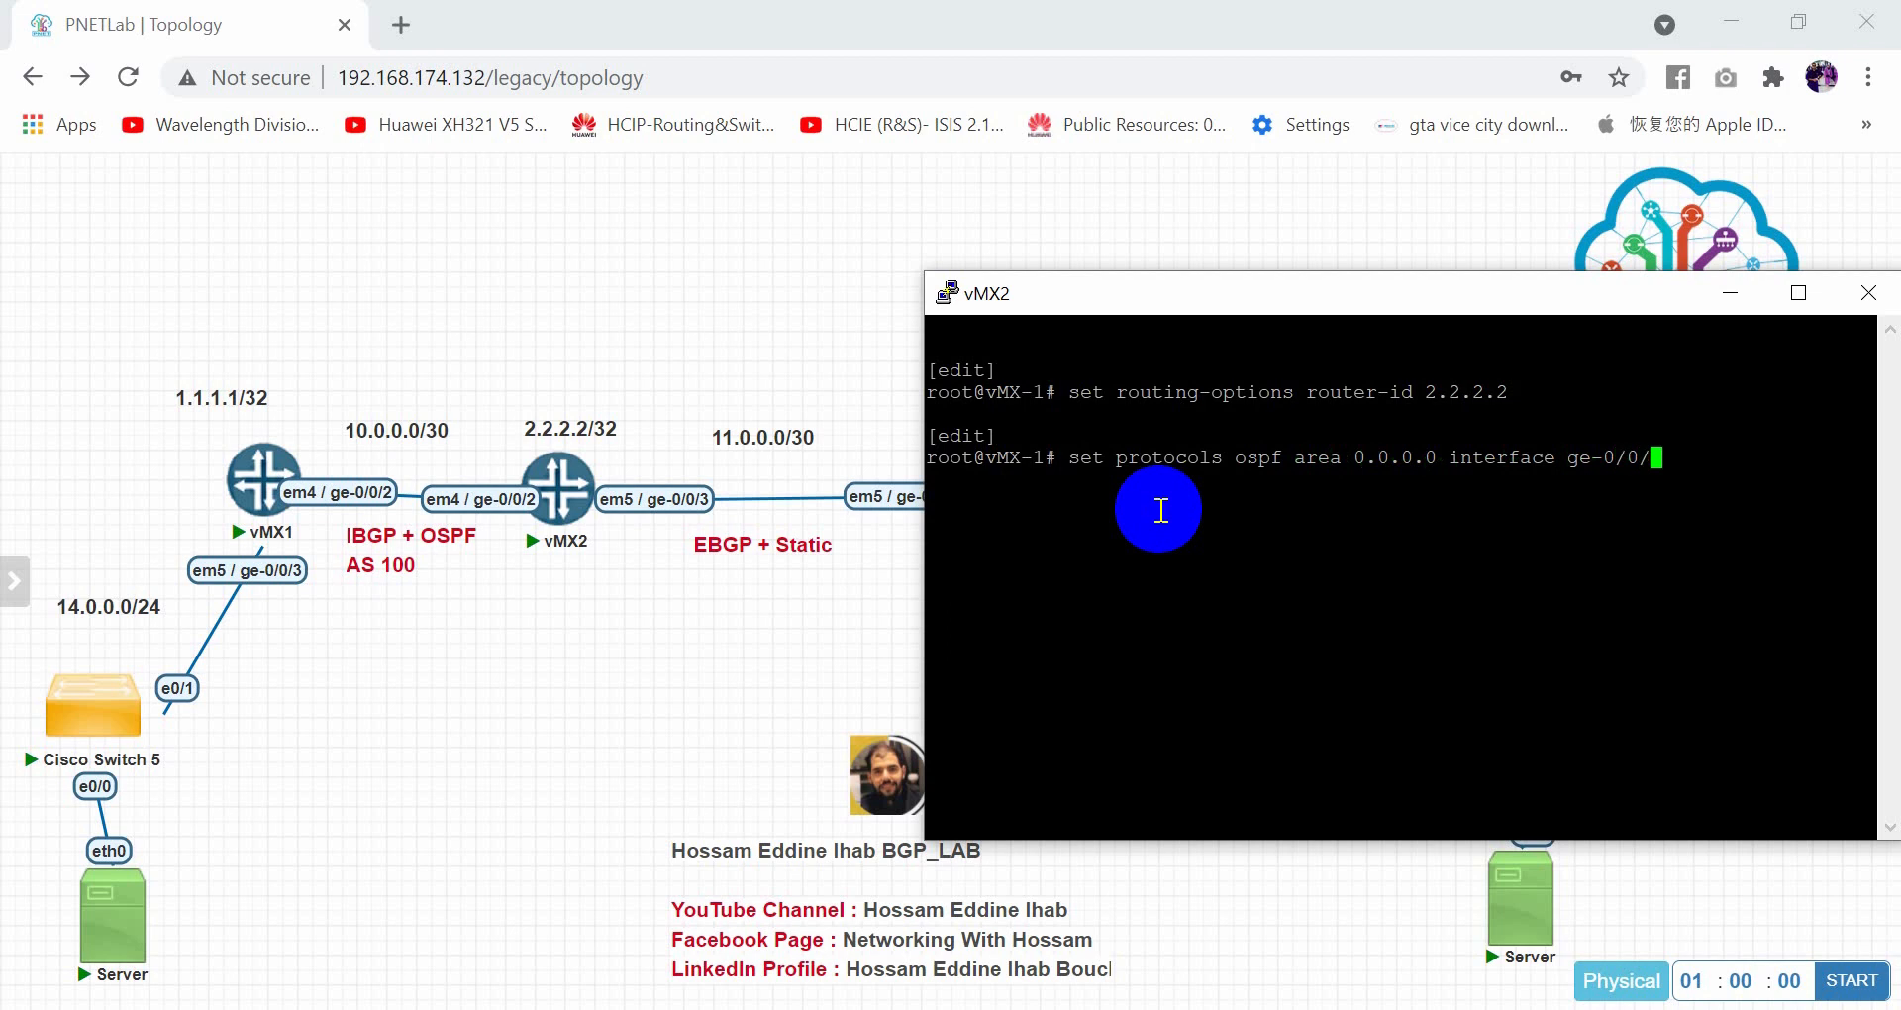
pyautogui.press('Return')
# Try to add interface lo to OSPF area 0.0.0.0 on vMX2 and commit the configuration
pyautogui.press('Up')
pyautogui.press('BackSpace')
pyautogui.press('BackSpace')
pyautogui.press('BackSpace')
pyautogui.press('BackSpace')
pyautogui.press('BackSpace')
pyautogui.press('BackSpace')
pyautogui.press('BackSpace')
pyautogui.press('BackSpace')
pyautogui.press('BackSpace')
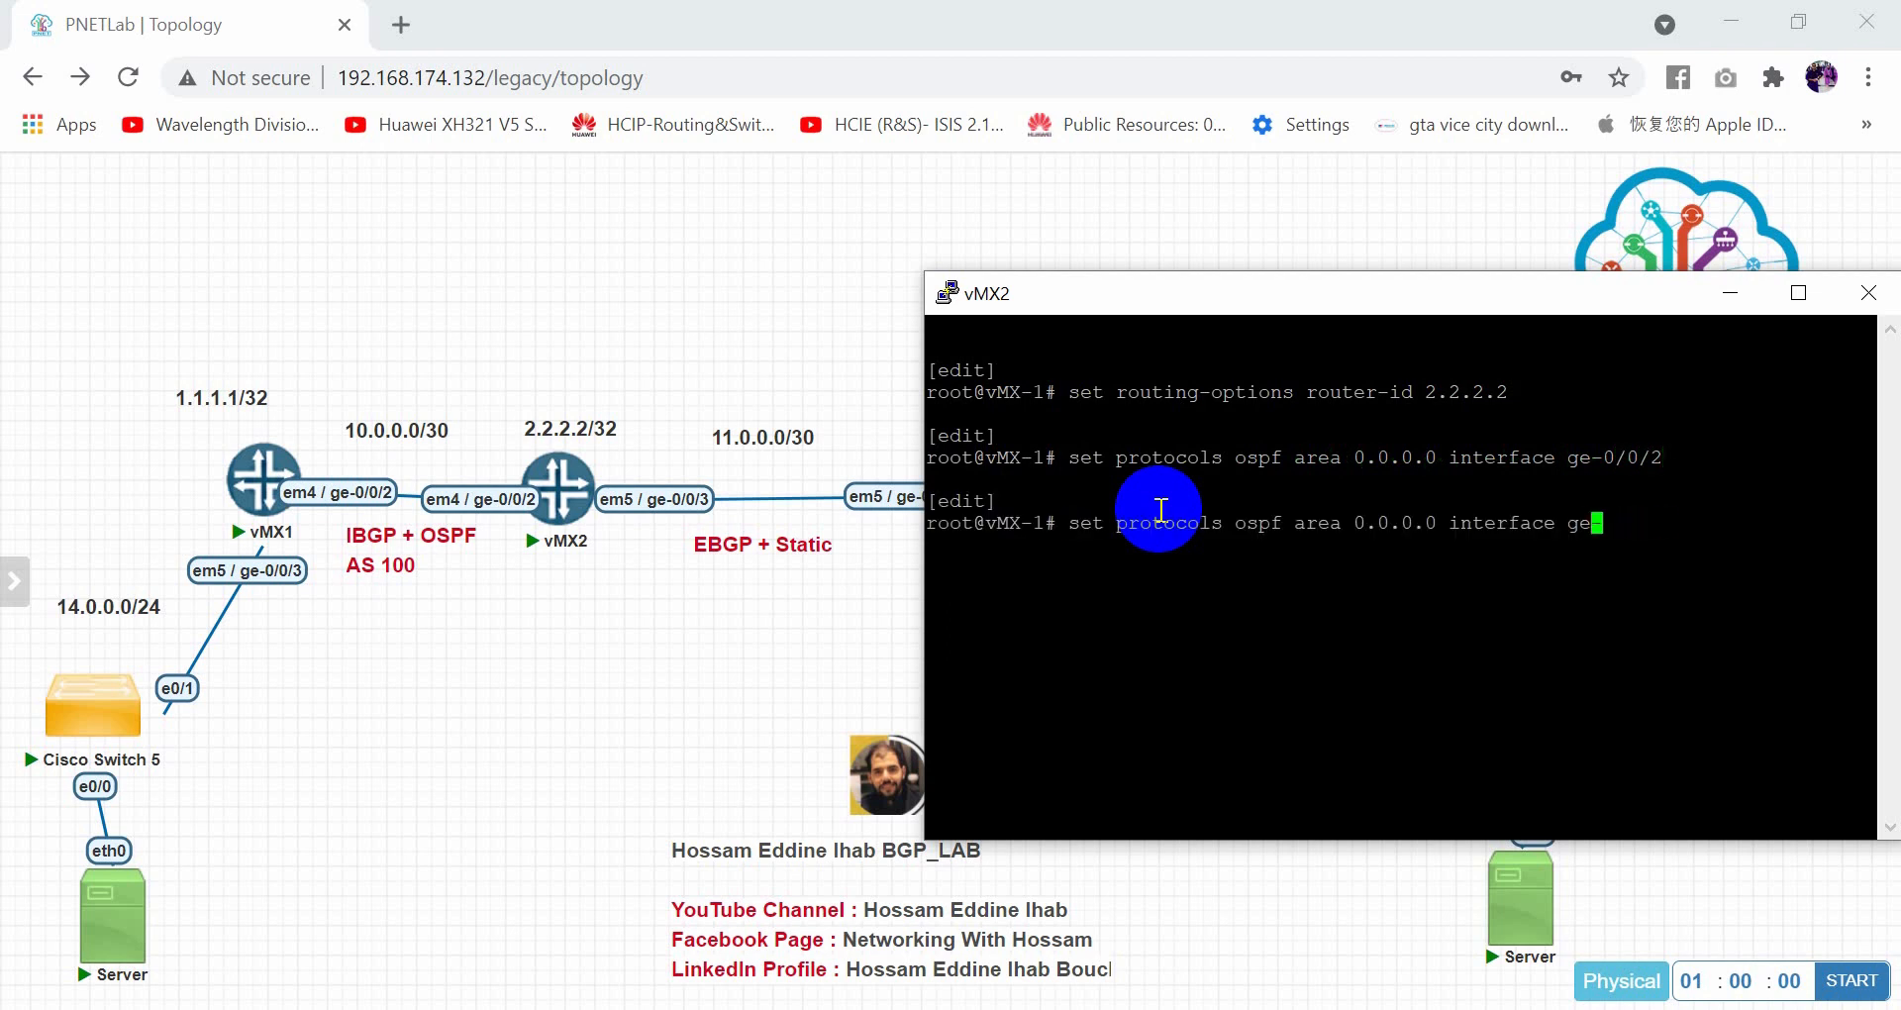
pyautogui.write('lo')
pyautogui.press('Return')
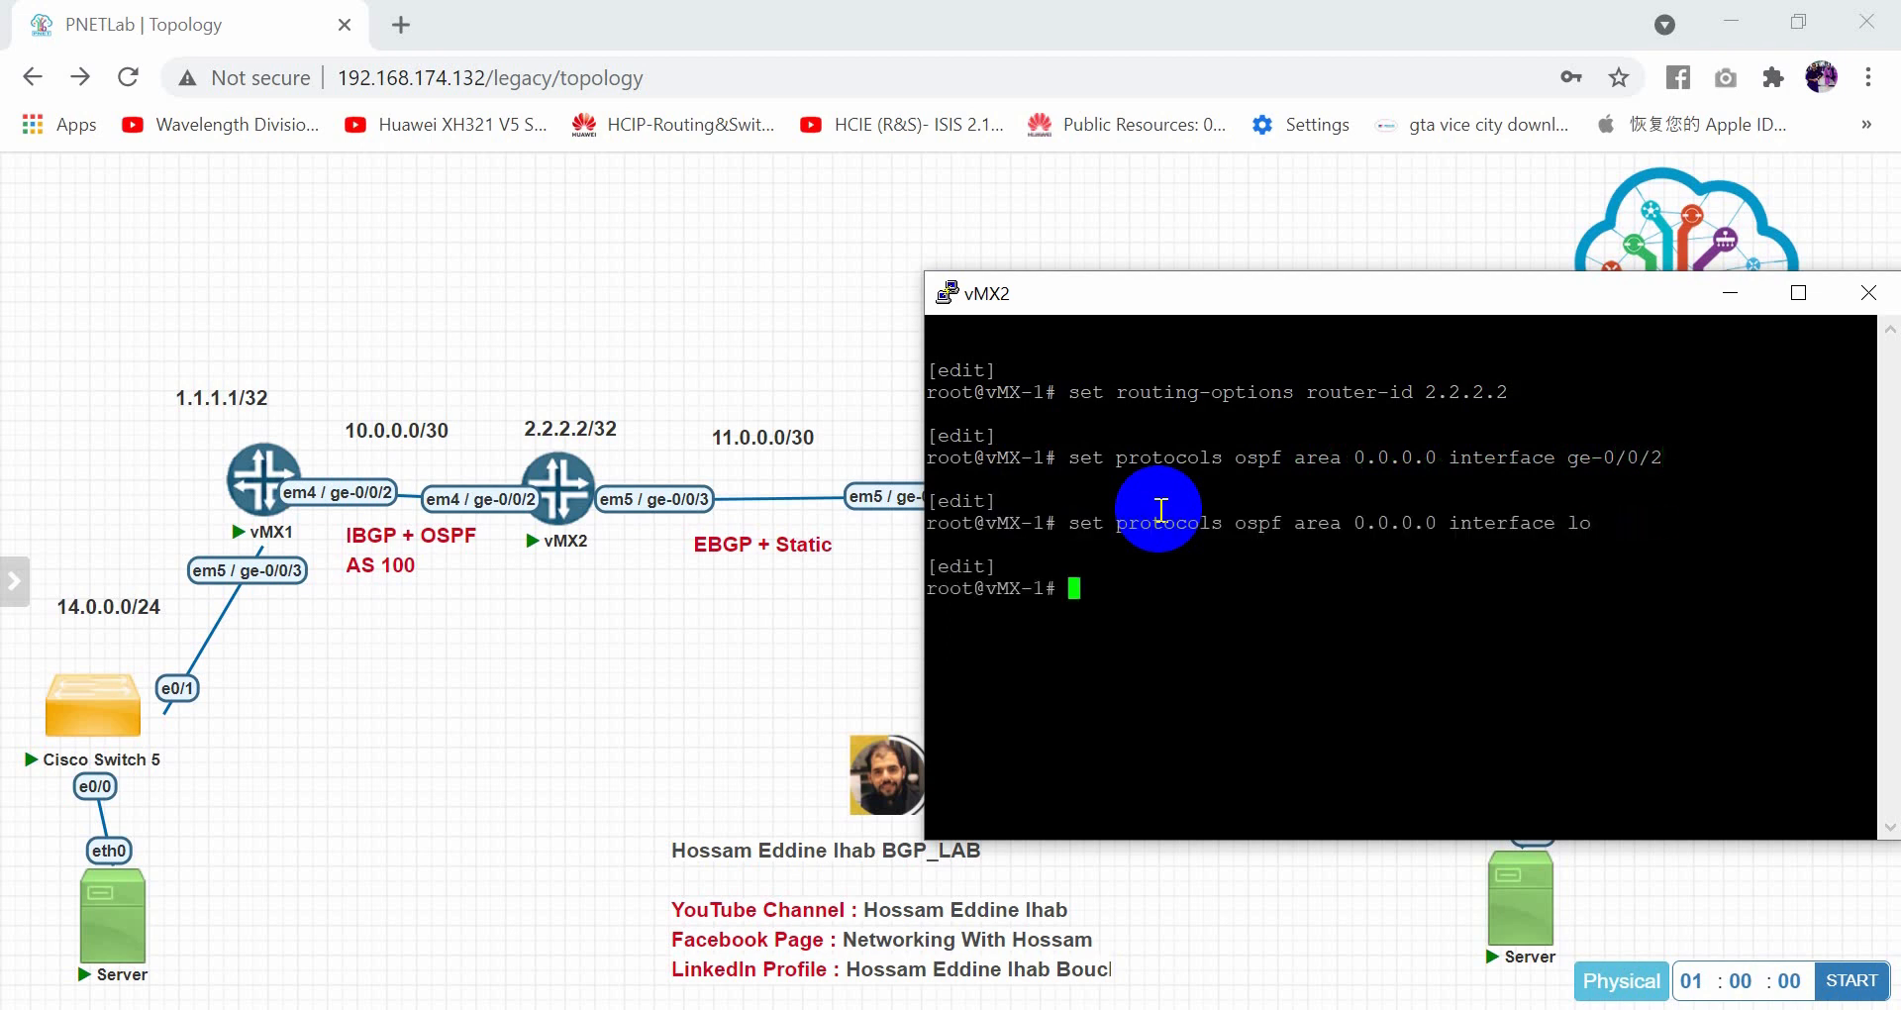
pyautogui.write('commit')
pyautogui.press('Return')
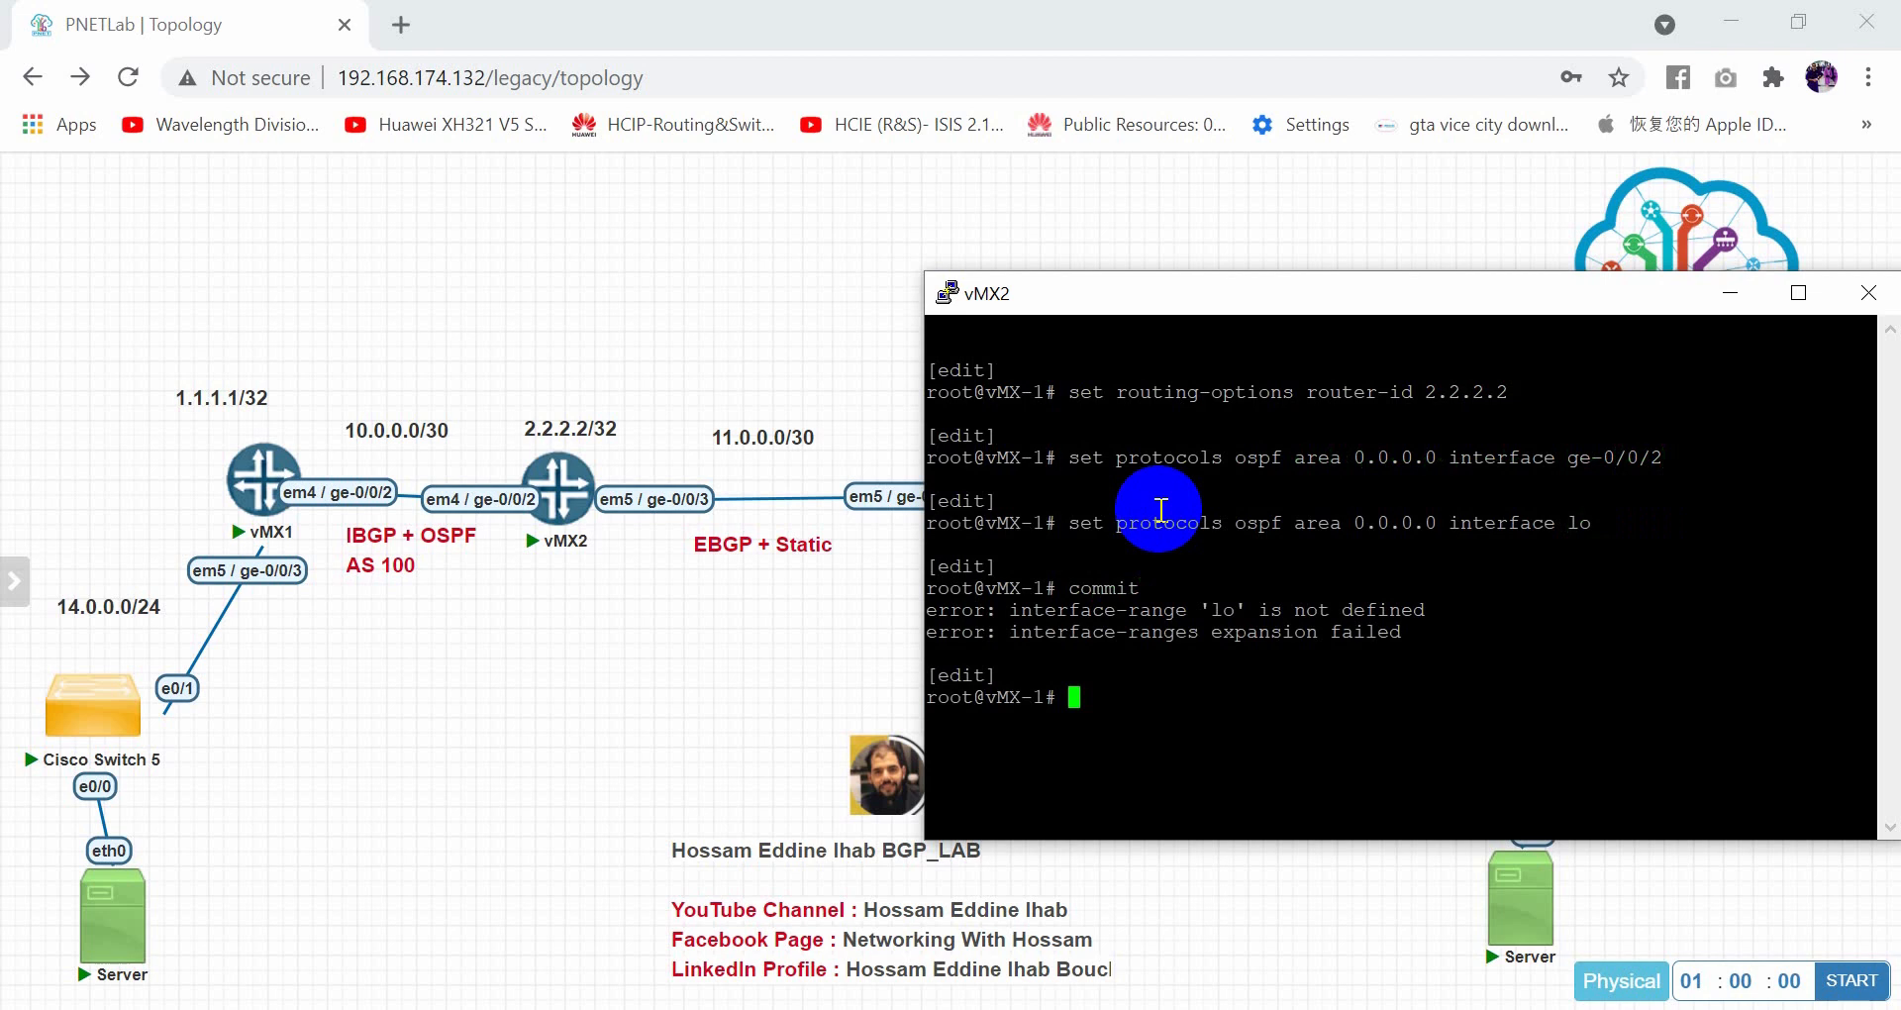
# Add loopback interface lo0 to OSPF area 0.0.0.0 on vMX2 and try to commit again
pyautogui.press('Up')
pyautogui.press('Up')
pyautogui.press('BackSpace')
pyautogui.write('o0')
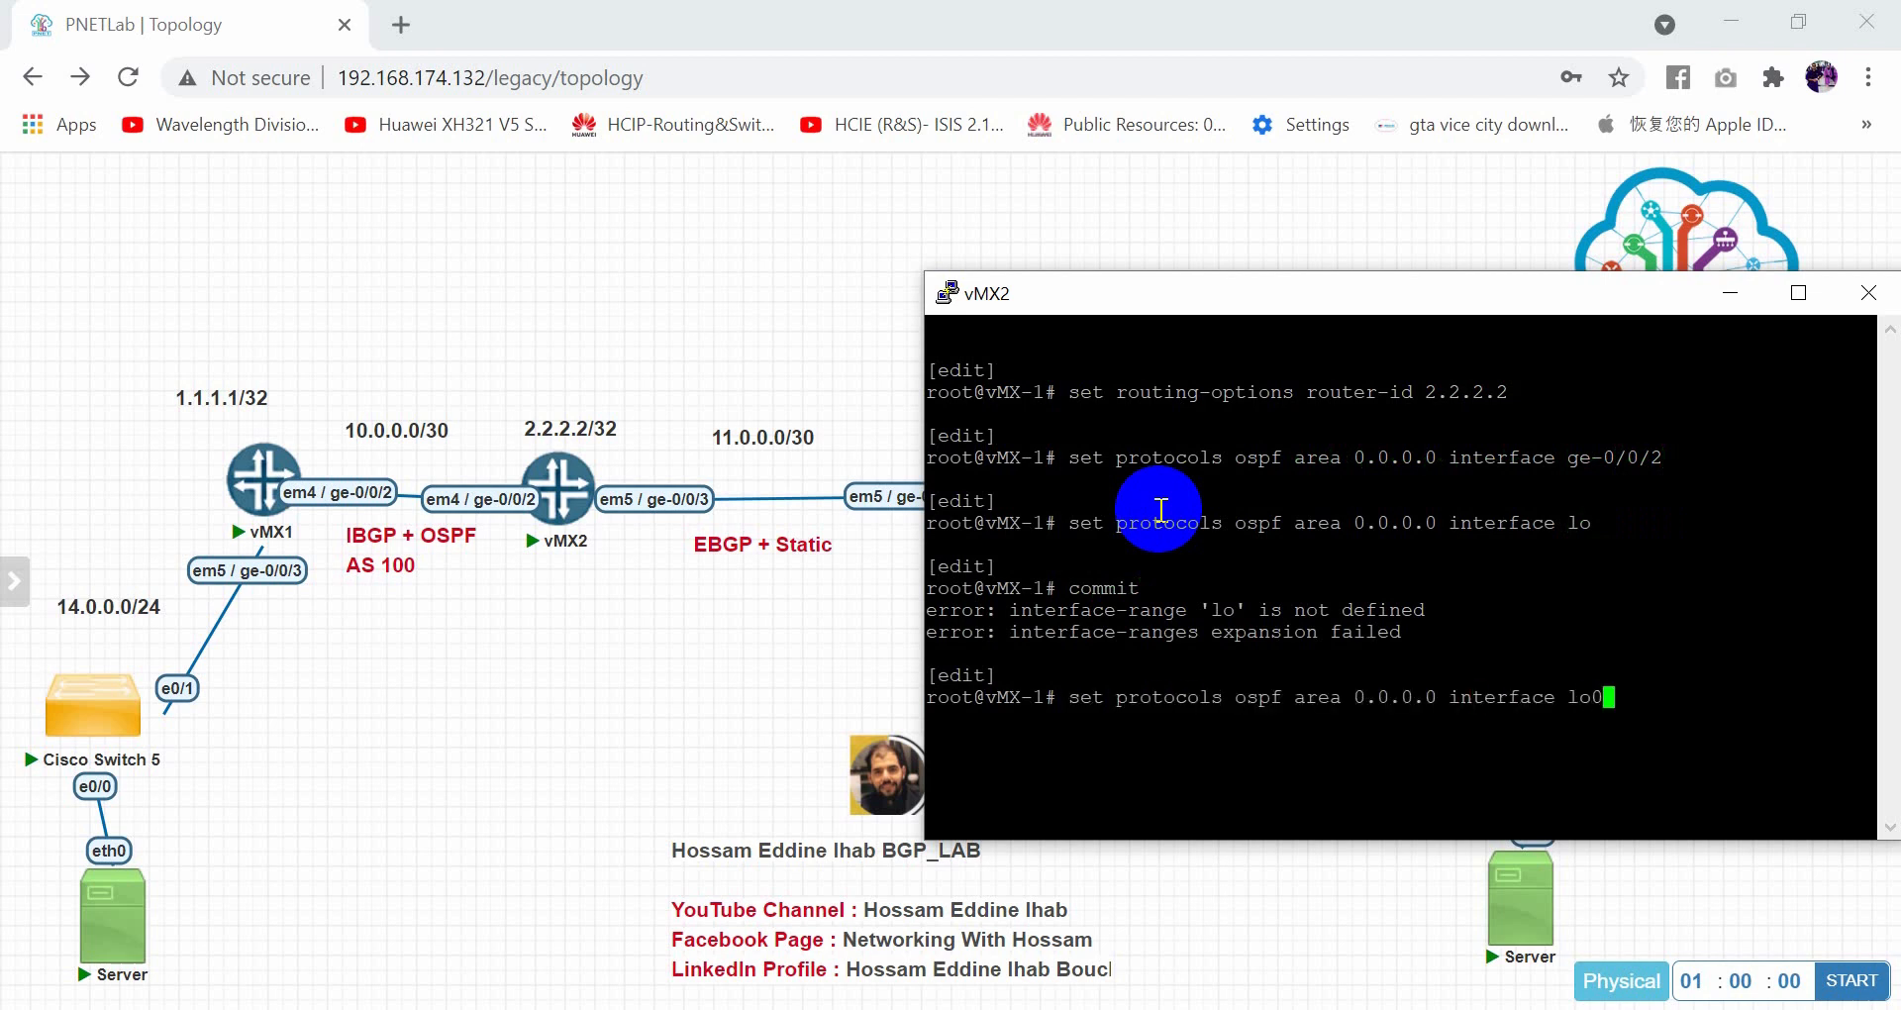
pyautogui.press('Return')
pyautogui.write('commit')
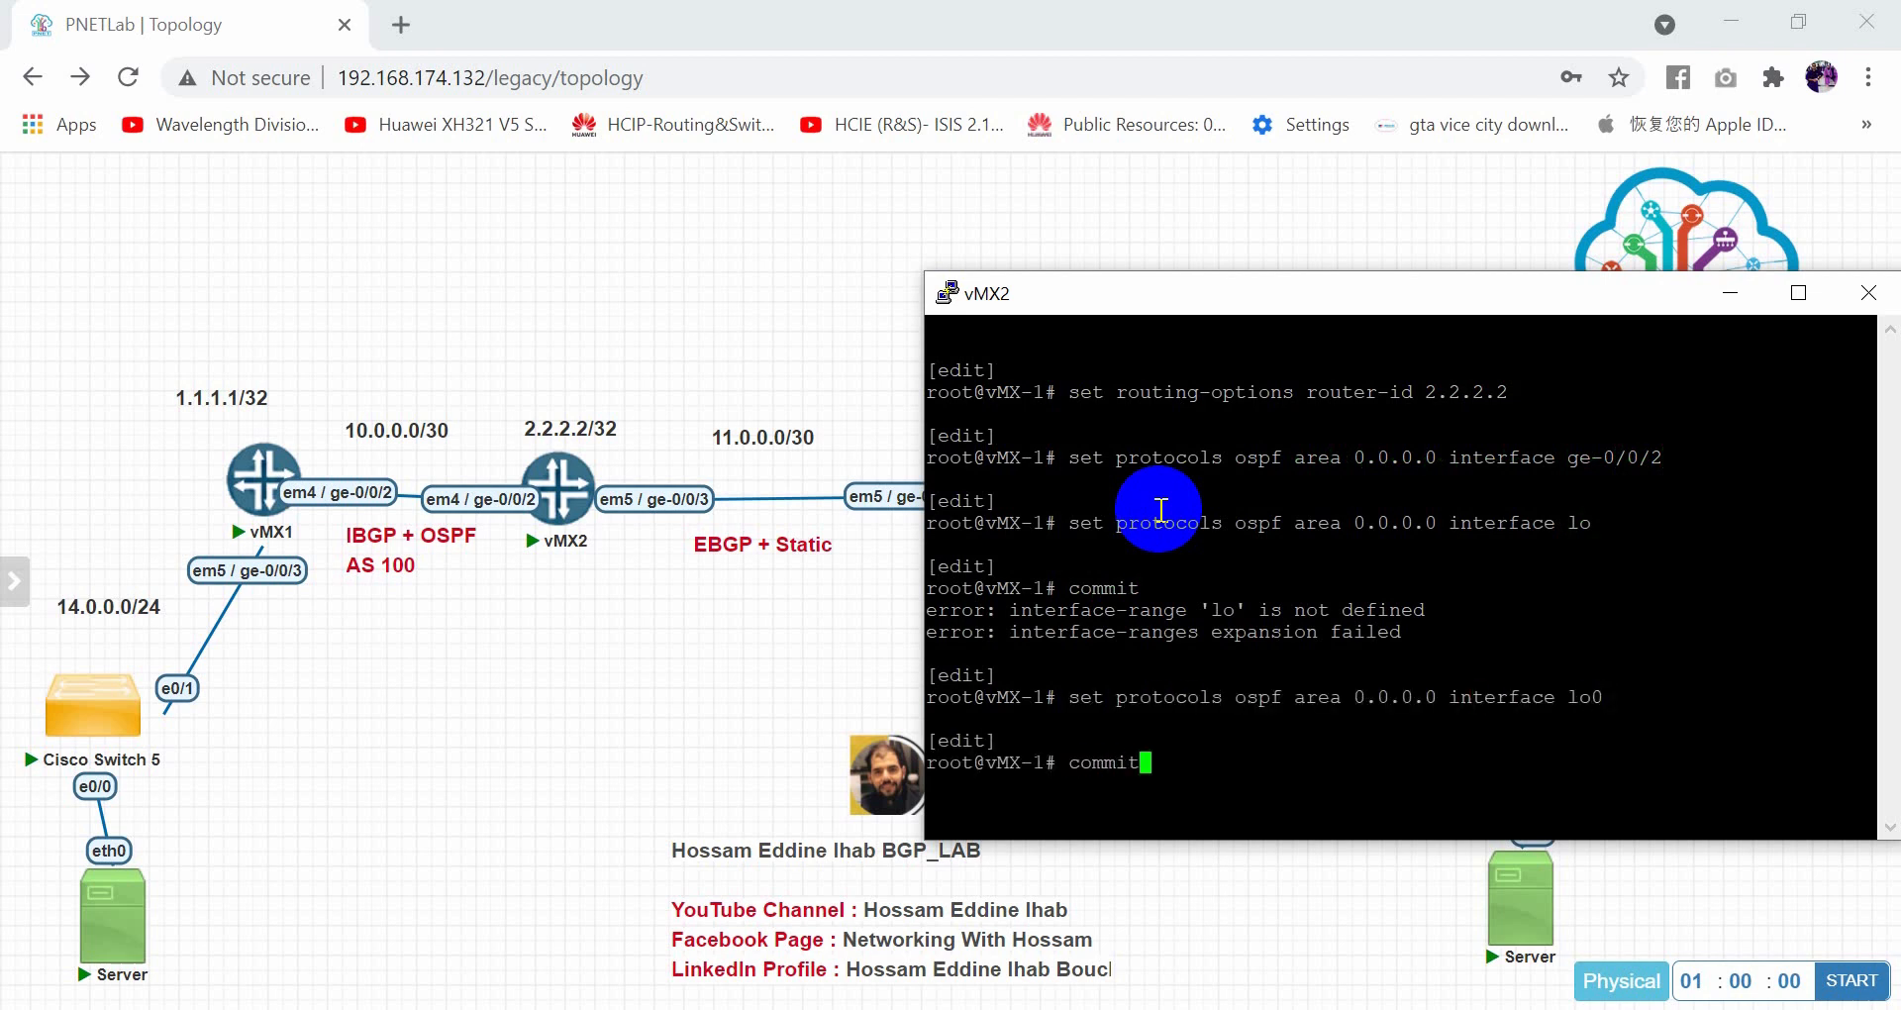
pyautogui.press('Return')
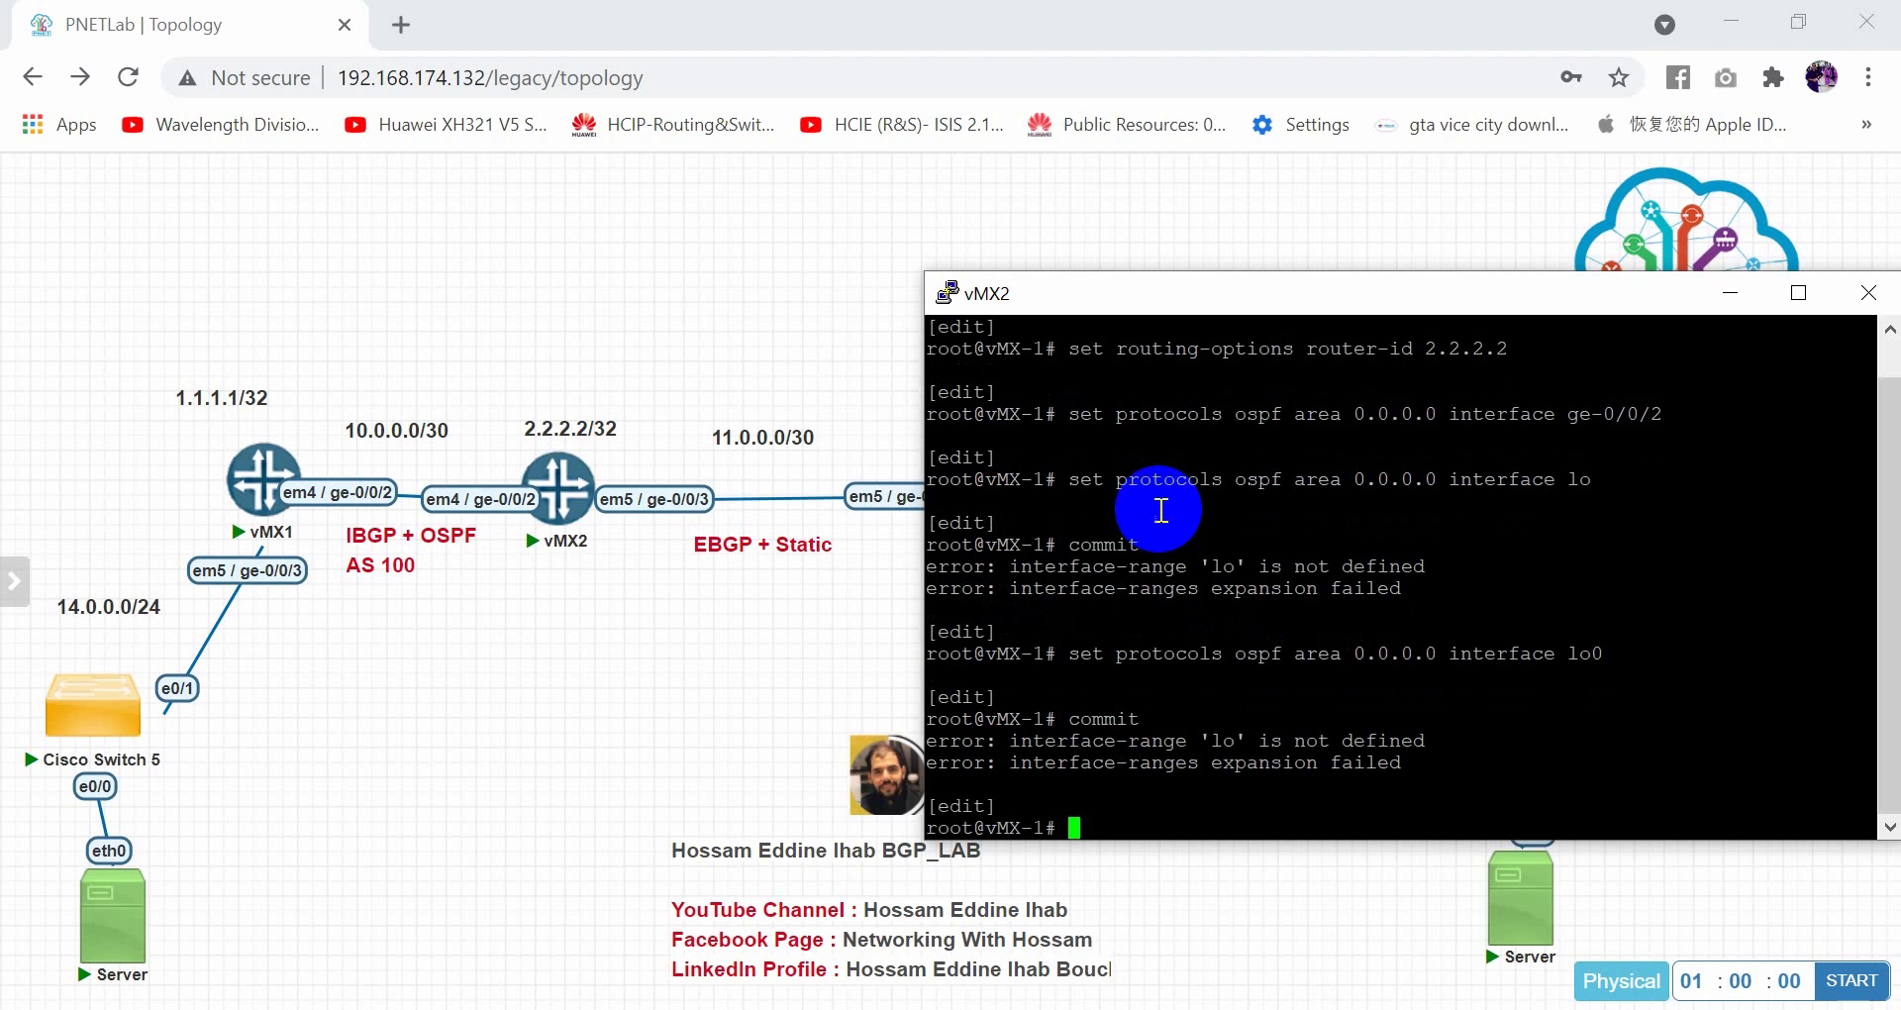
# Reissue the OSPF area 0.0.0.0 statement for interface lo0 on vMX2
pyautogui.press('Up')
pyautogui.press('Up')
pyautogui.press('BackSpace')
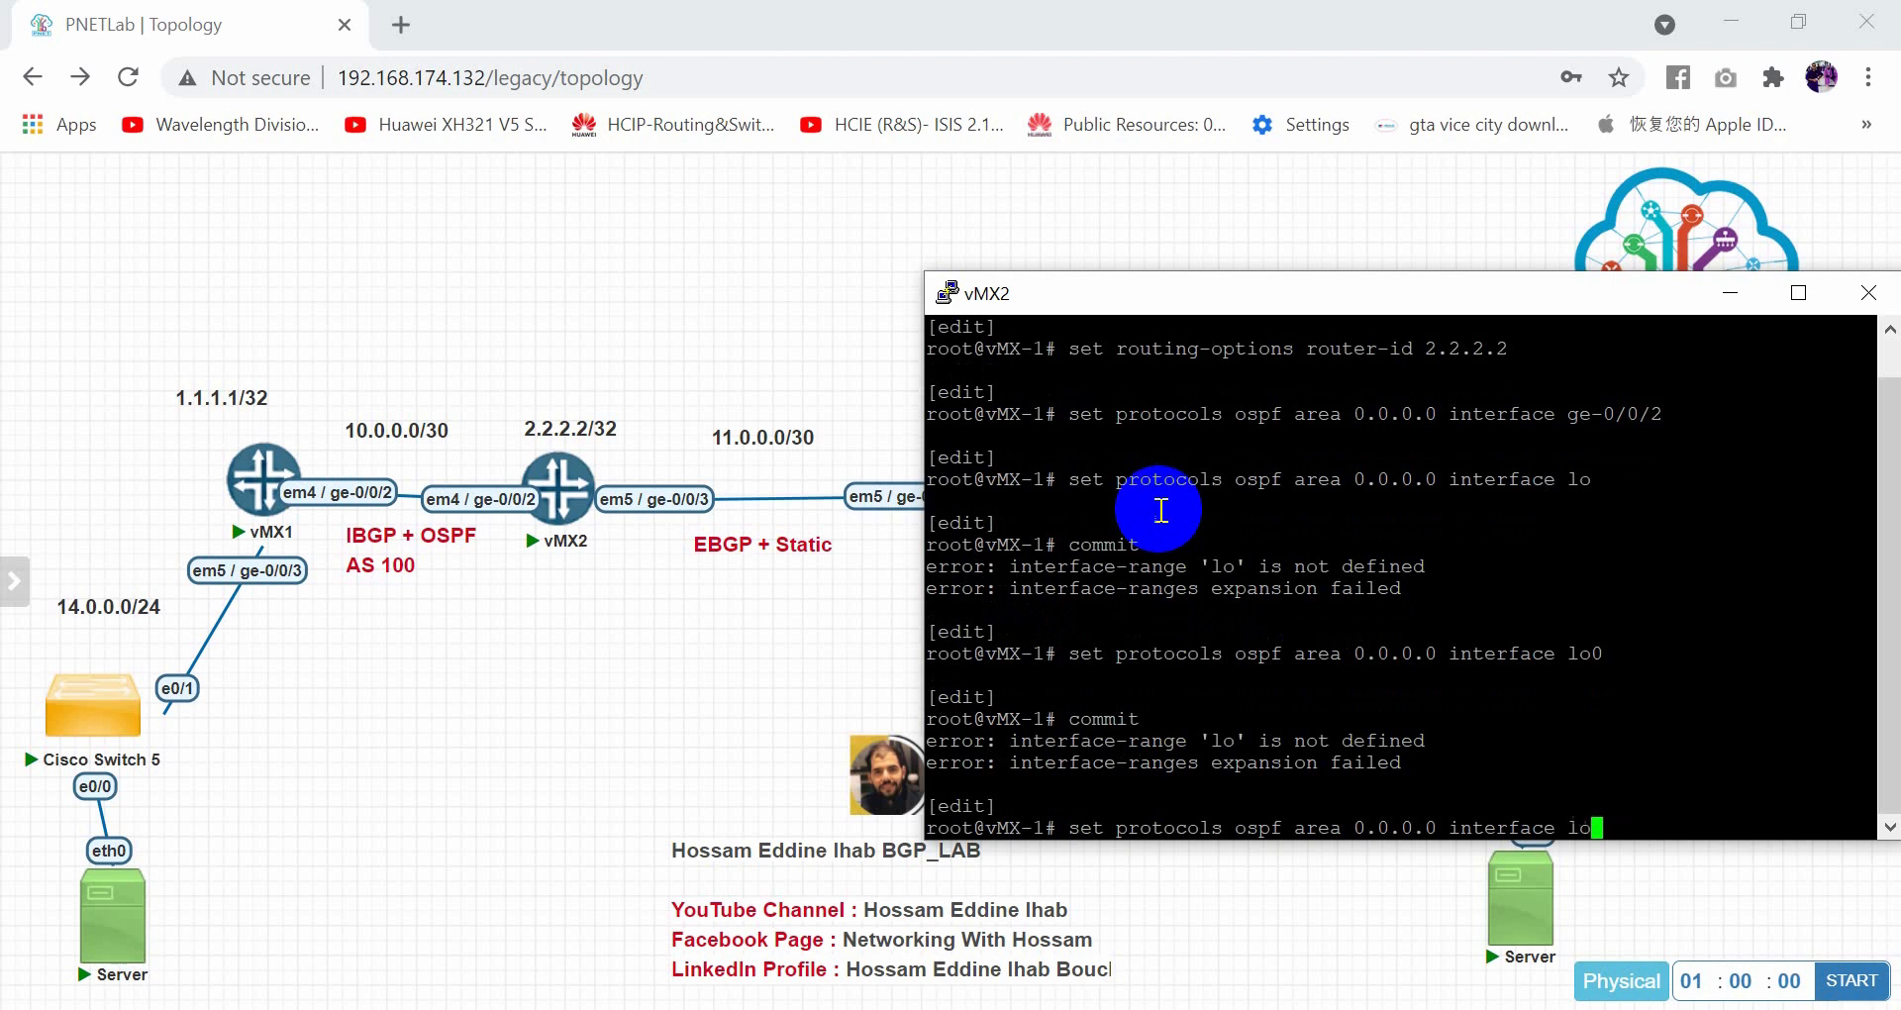
pyautogui.write('0')
pyautogui.press('Return')
pyautogui.press('Up')
pyautogui.press('BackSpace')
pyautogui.press('BackSpace')
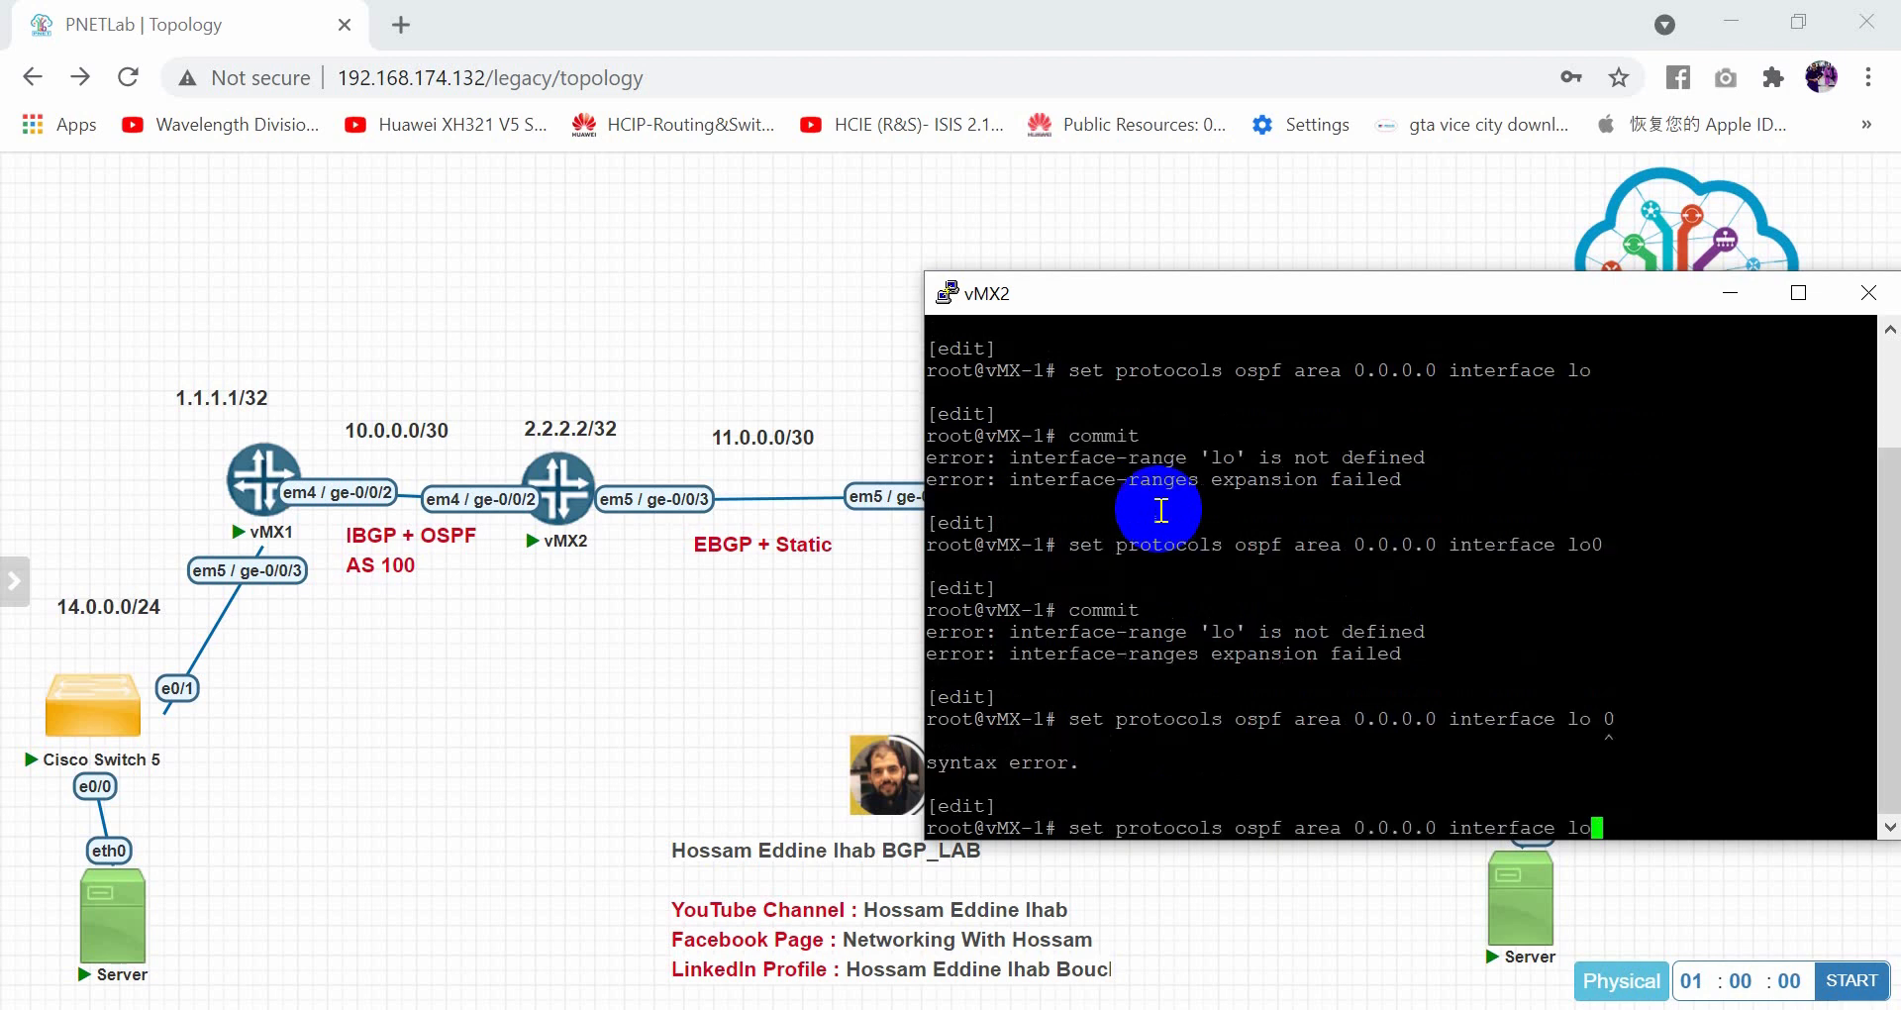
pyautogui.write('0')
pyautogui.press('Return')
pyautogui.write('commit')
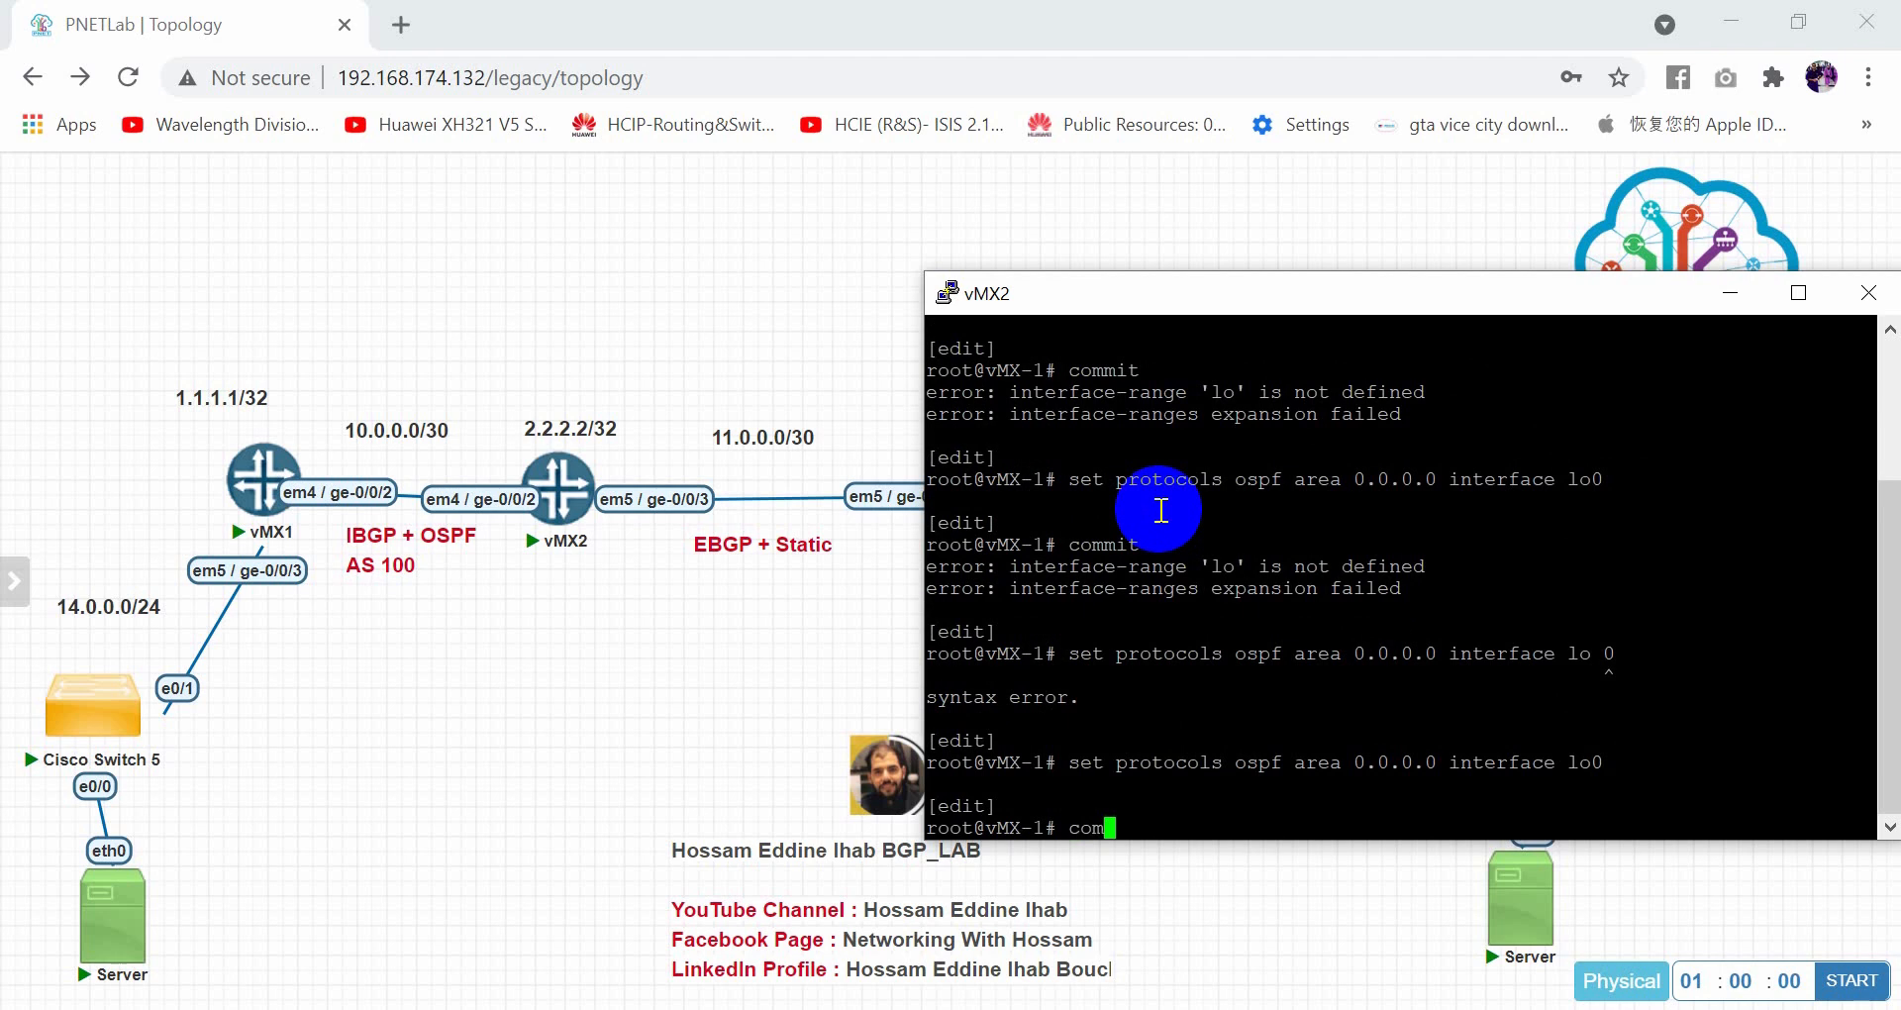
pyautogui.press('BackSpace')
pyautogui.press('BackSpace')
pyautogui.press('BackSpace')
pyautogui.press('BackSpace')
pyautogui.press('BackSpace')
pyautogui.press('BackSpace')
pyautogui.press('BackSpace')
# Delete the mistaken interface lo from OSPF area 0.0.0.0 on vMX2
pyautogui.press('Up')
pyautogui.press('Up')
pyautogui.press('Up')
pyautogui.press('Down')
pyautogui.press('Down')
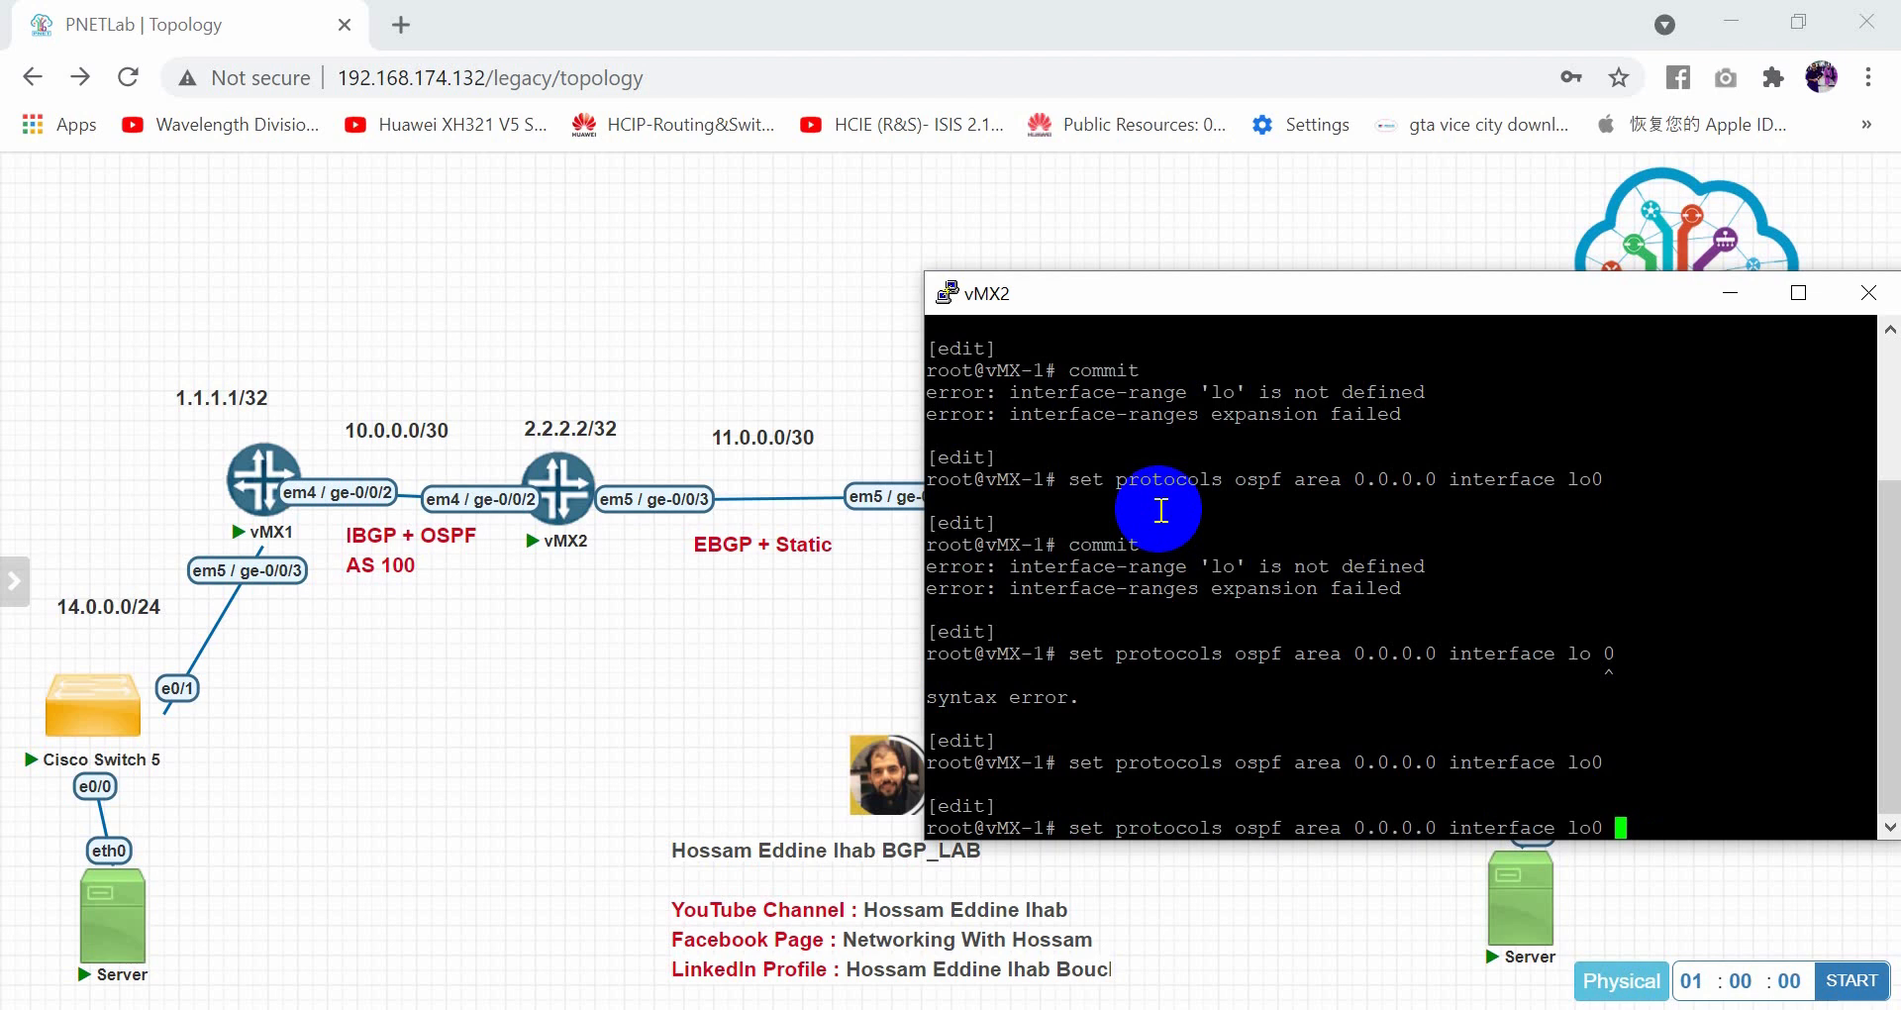
pyautogui.press('Up')
pyautogui.press('Down')
pyautogui.press('BackSpace')
pyautogui.press('BackSpace')
pyautogui.press('BackSpace')
pyautogui.press('Left')
pyautogui.press('Left')
pyautogui.press('Left')
pyautogui.press('Left')
pyautogui.press('Left')
pyautogui.press('Left')
pyautogui.press('Left')
pyautogui.press('Left')
pyautogui.press('Left')
pyautogui.press('Left')
pyautogui.press('Left')
pyautogui.press('Left')
pyautogui.press('Left')
pyautogui.press('Left')
pyautogui.press('Left')
pyautogui.press('Left')
pyautogui.press('Left')
pyautogui.press('Left')
pyautogui.press('Left')
pyautogui.press('Left')
pyautogui.press('BackSpace')
pyautogui.press('BackSpace')
pyautogui.press('BackSpace')
pyautogui.write('delete')
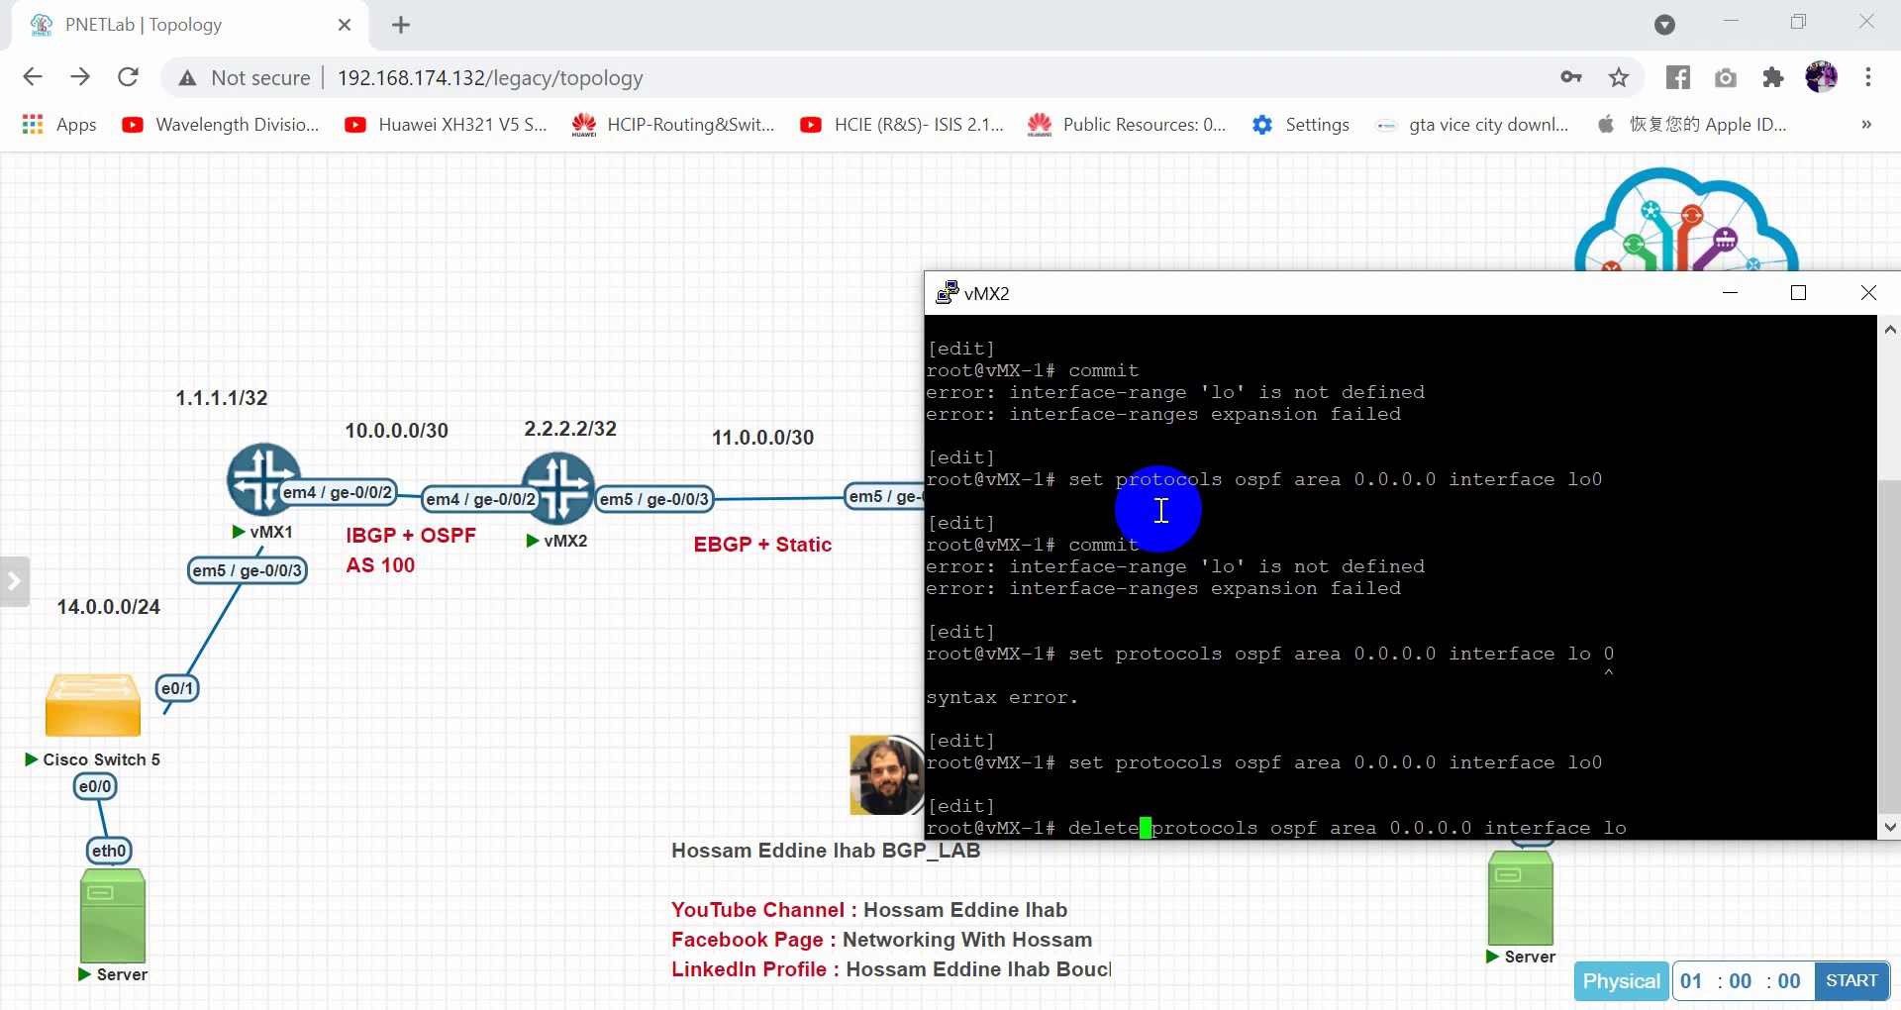
pyautogui.press('Return')
# Commit the OSPF configuration on vMX2
pyautogui.write('commit')
pyautogui.press('Return')
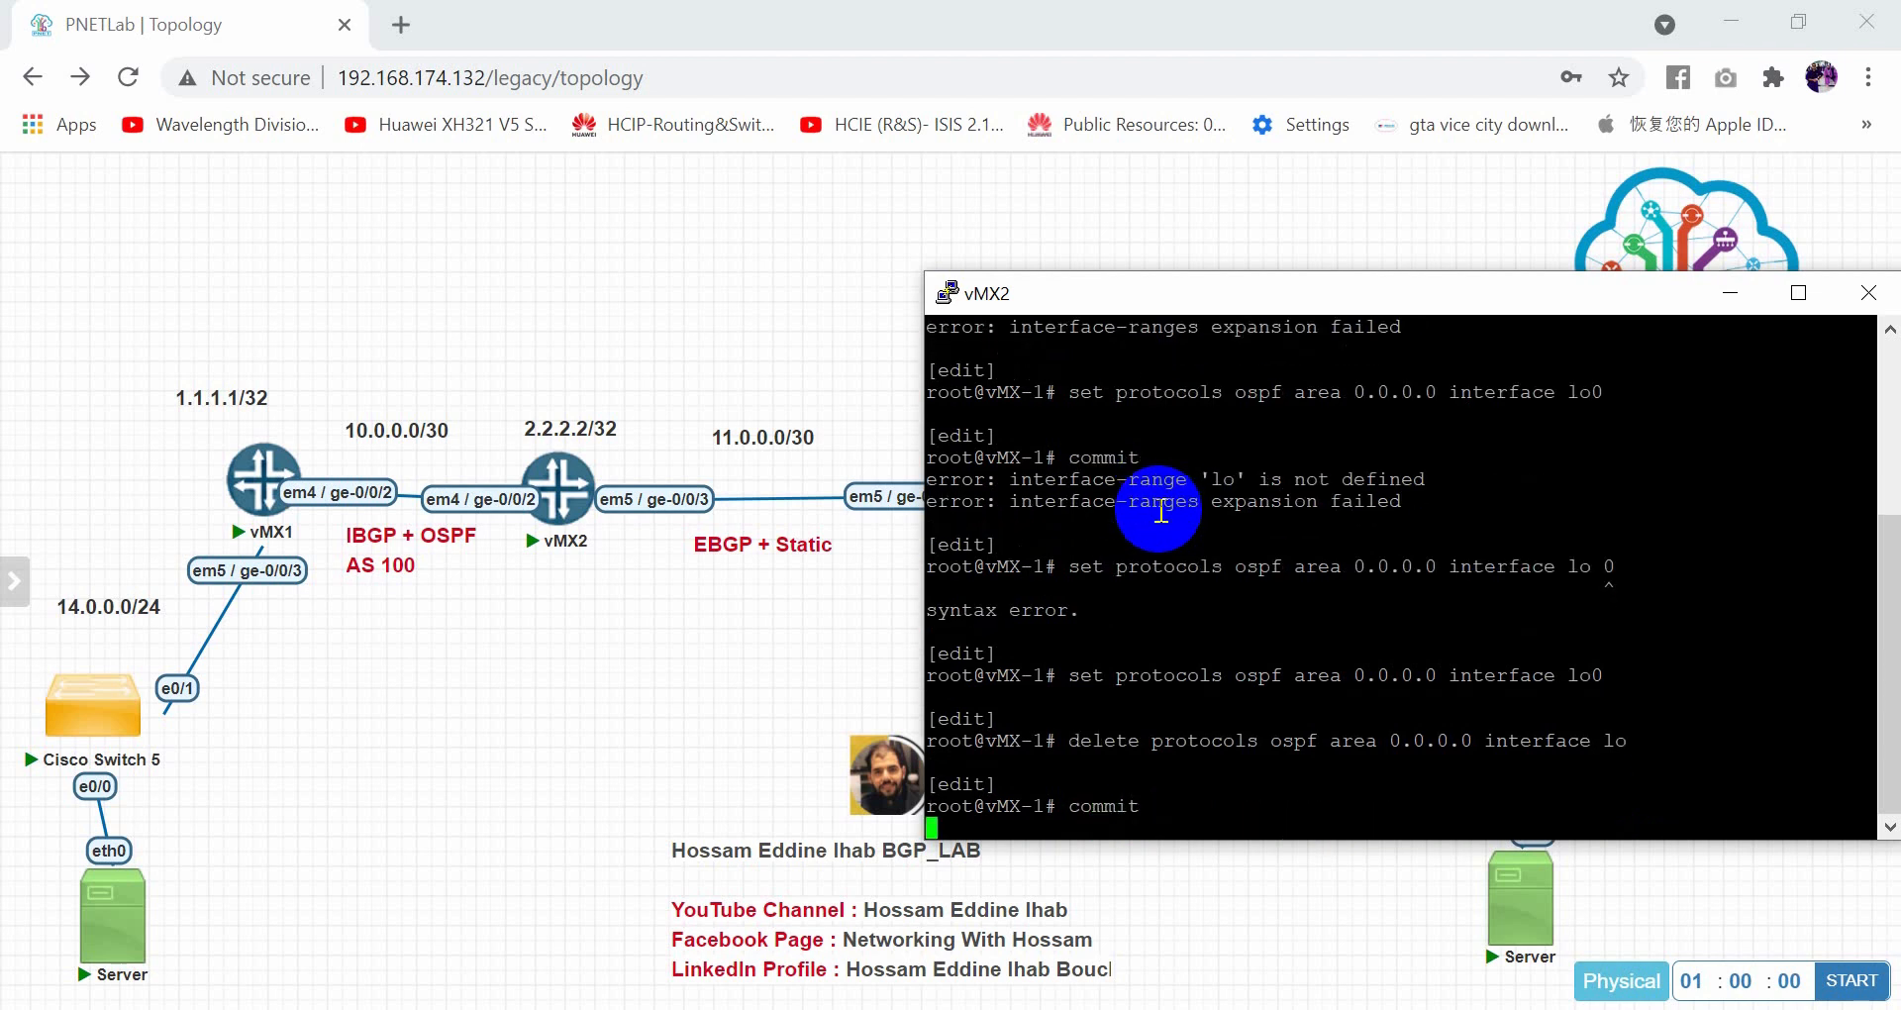
pyautogui.press('Return')
pyautogui.press('Return')
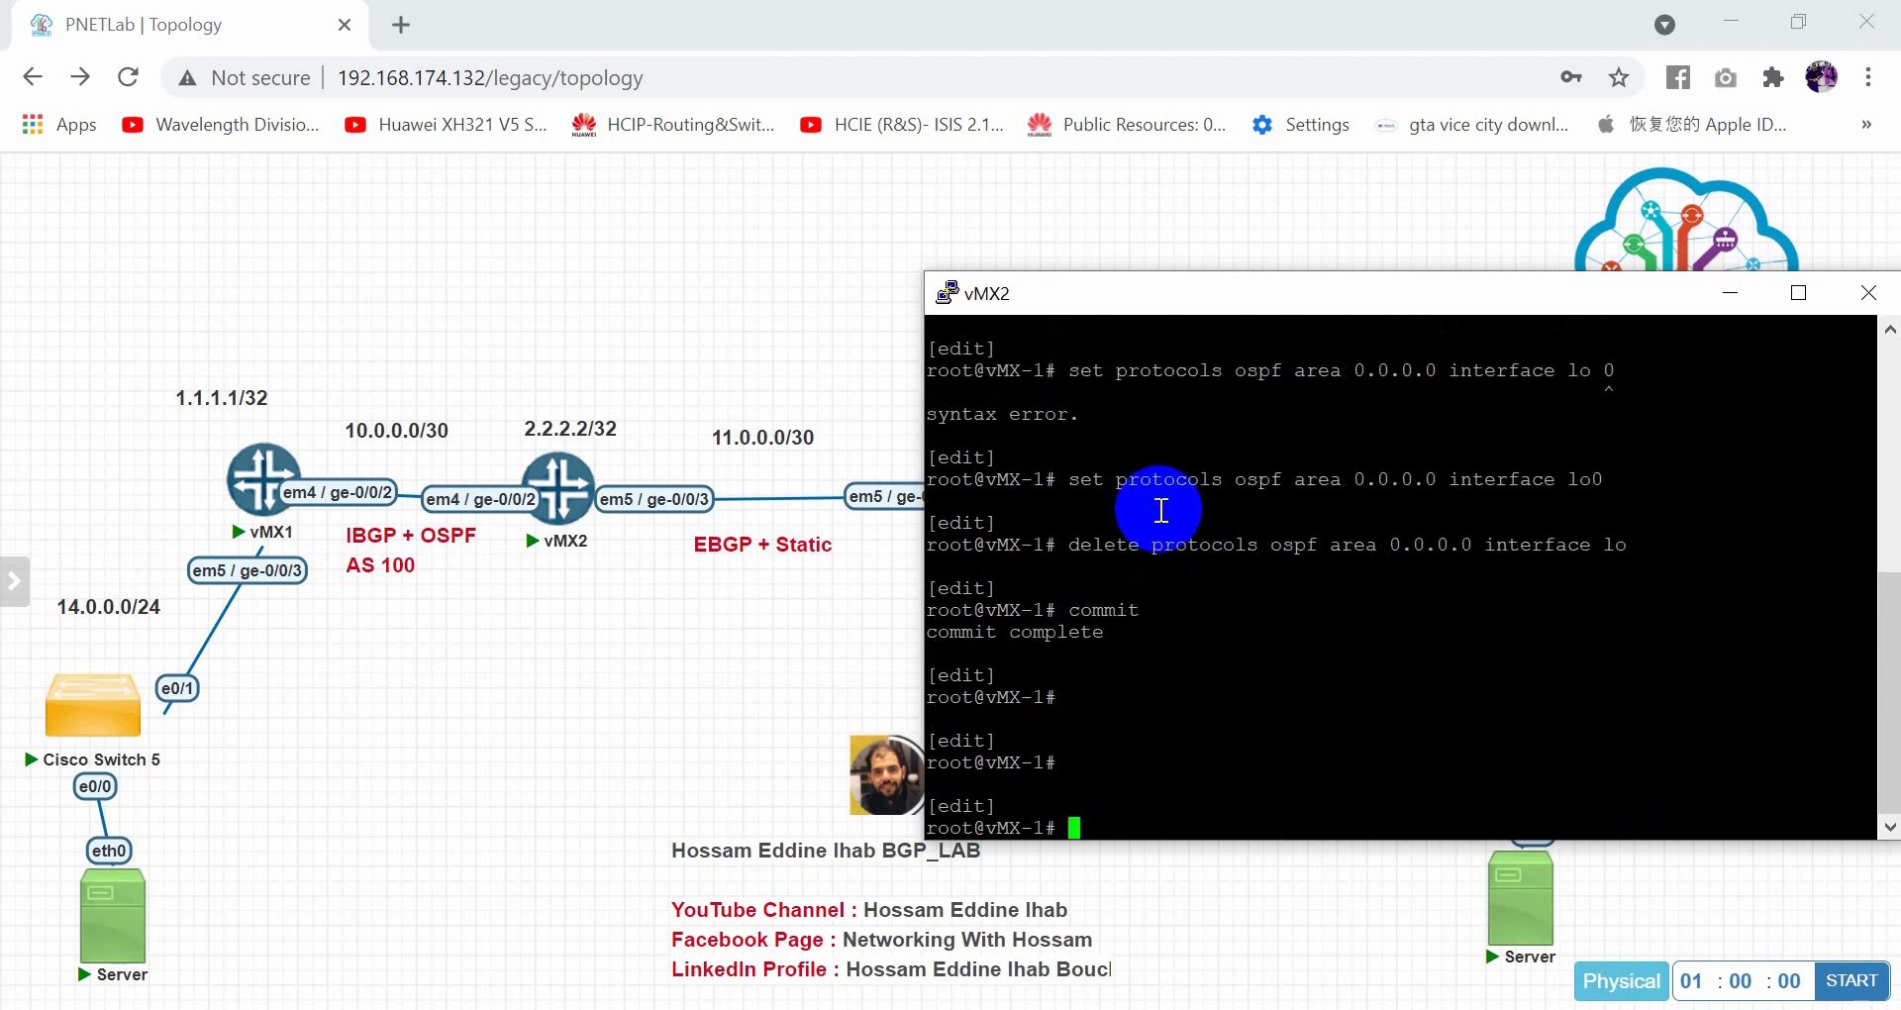
# Display vMX2's routing table repeatedly and examine the OSPF entry for 1.1.1.1/32
pyautogui.write('run show route')
pyautogui.press('Return')
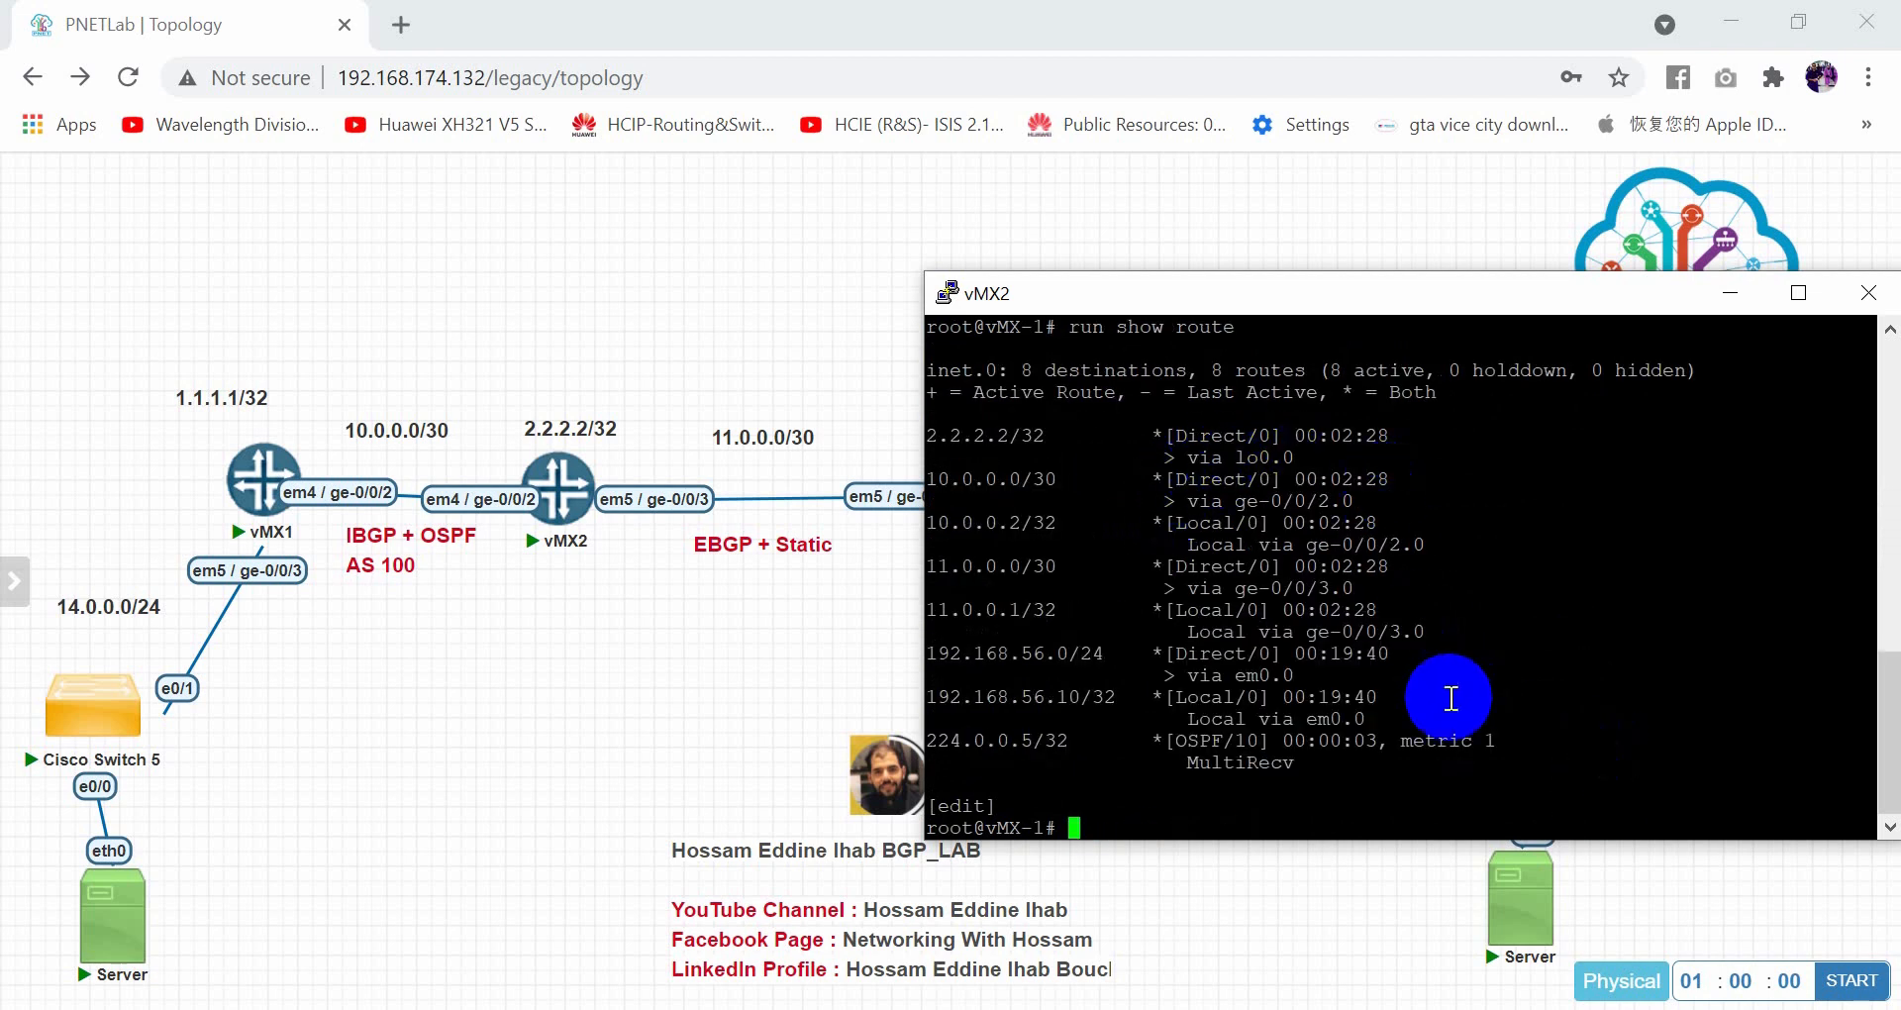
pyautogui.press('Up')
pyautogui.press('Return')
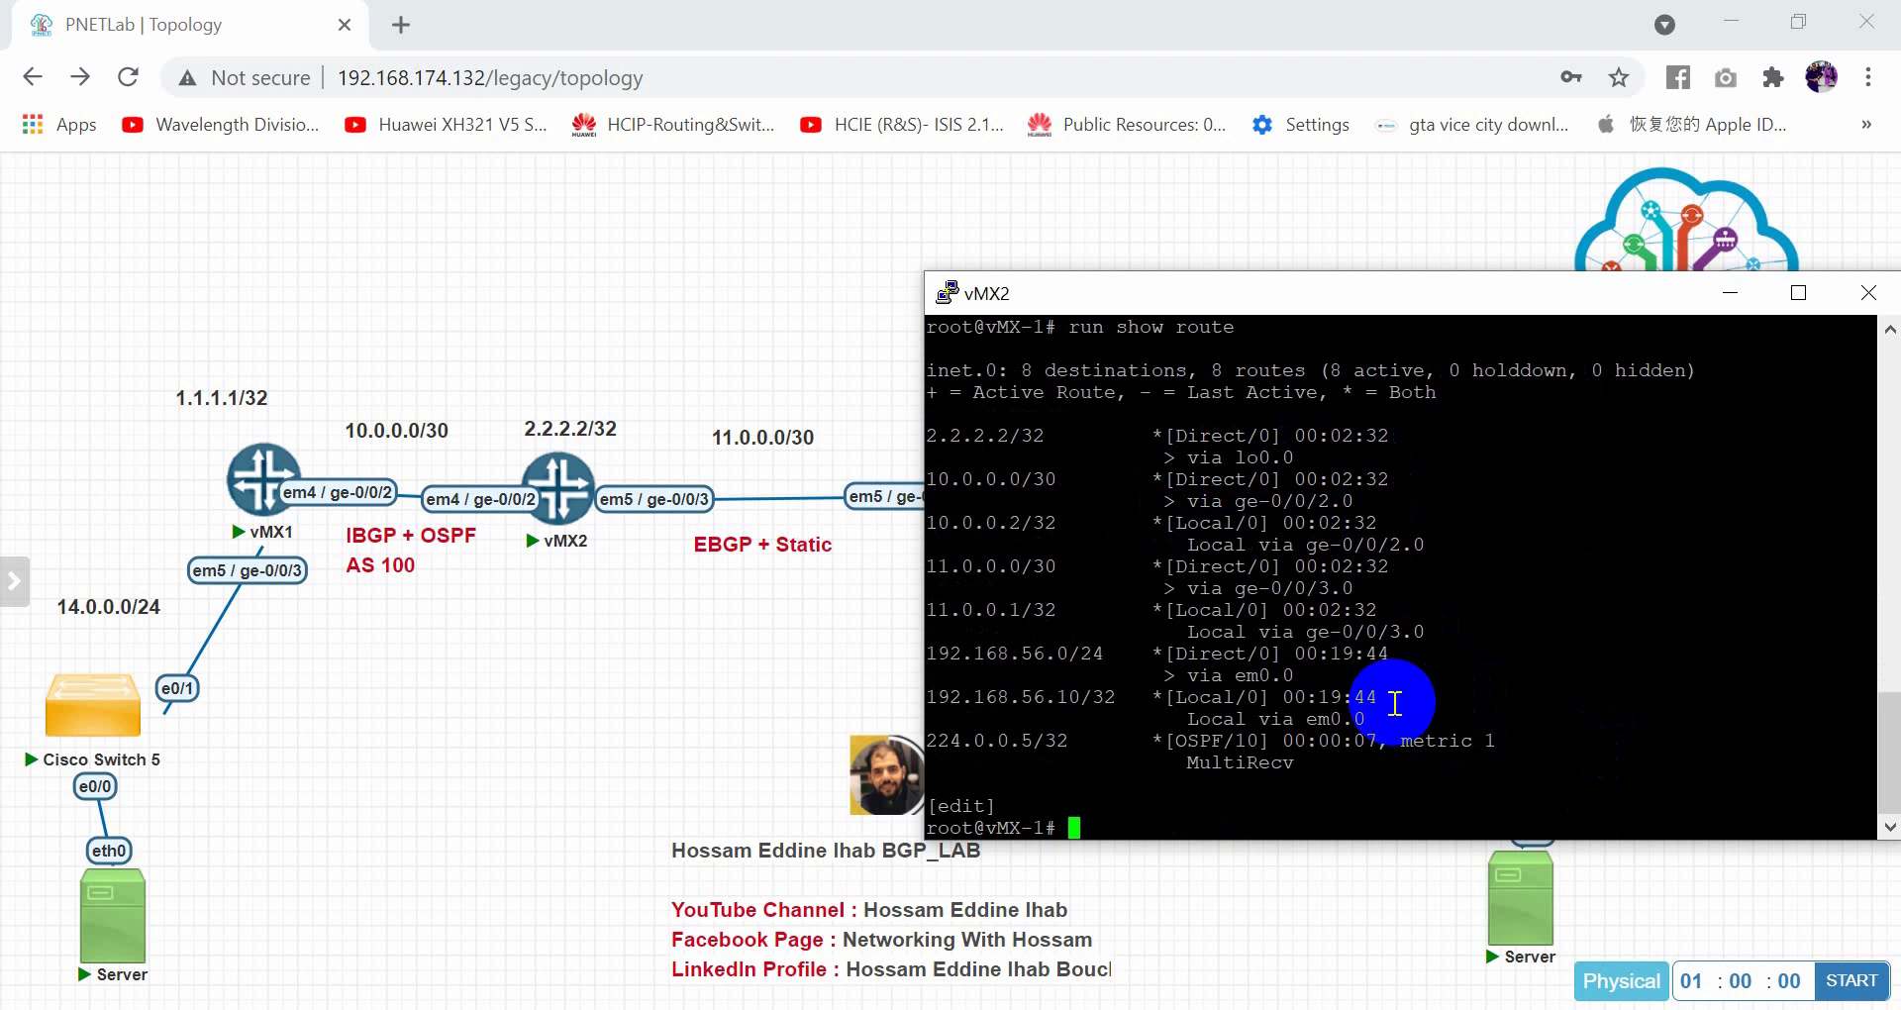
pyautogui.press('Up')
pyautogui.press('Return')
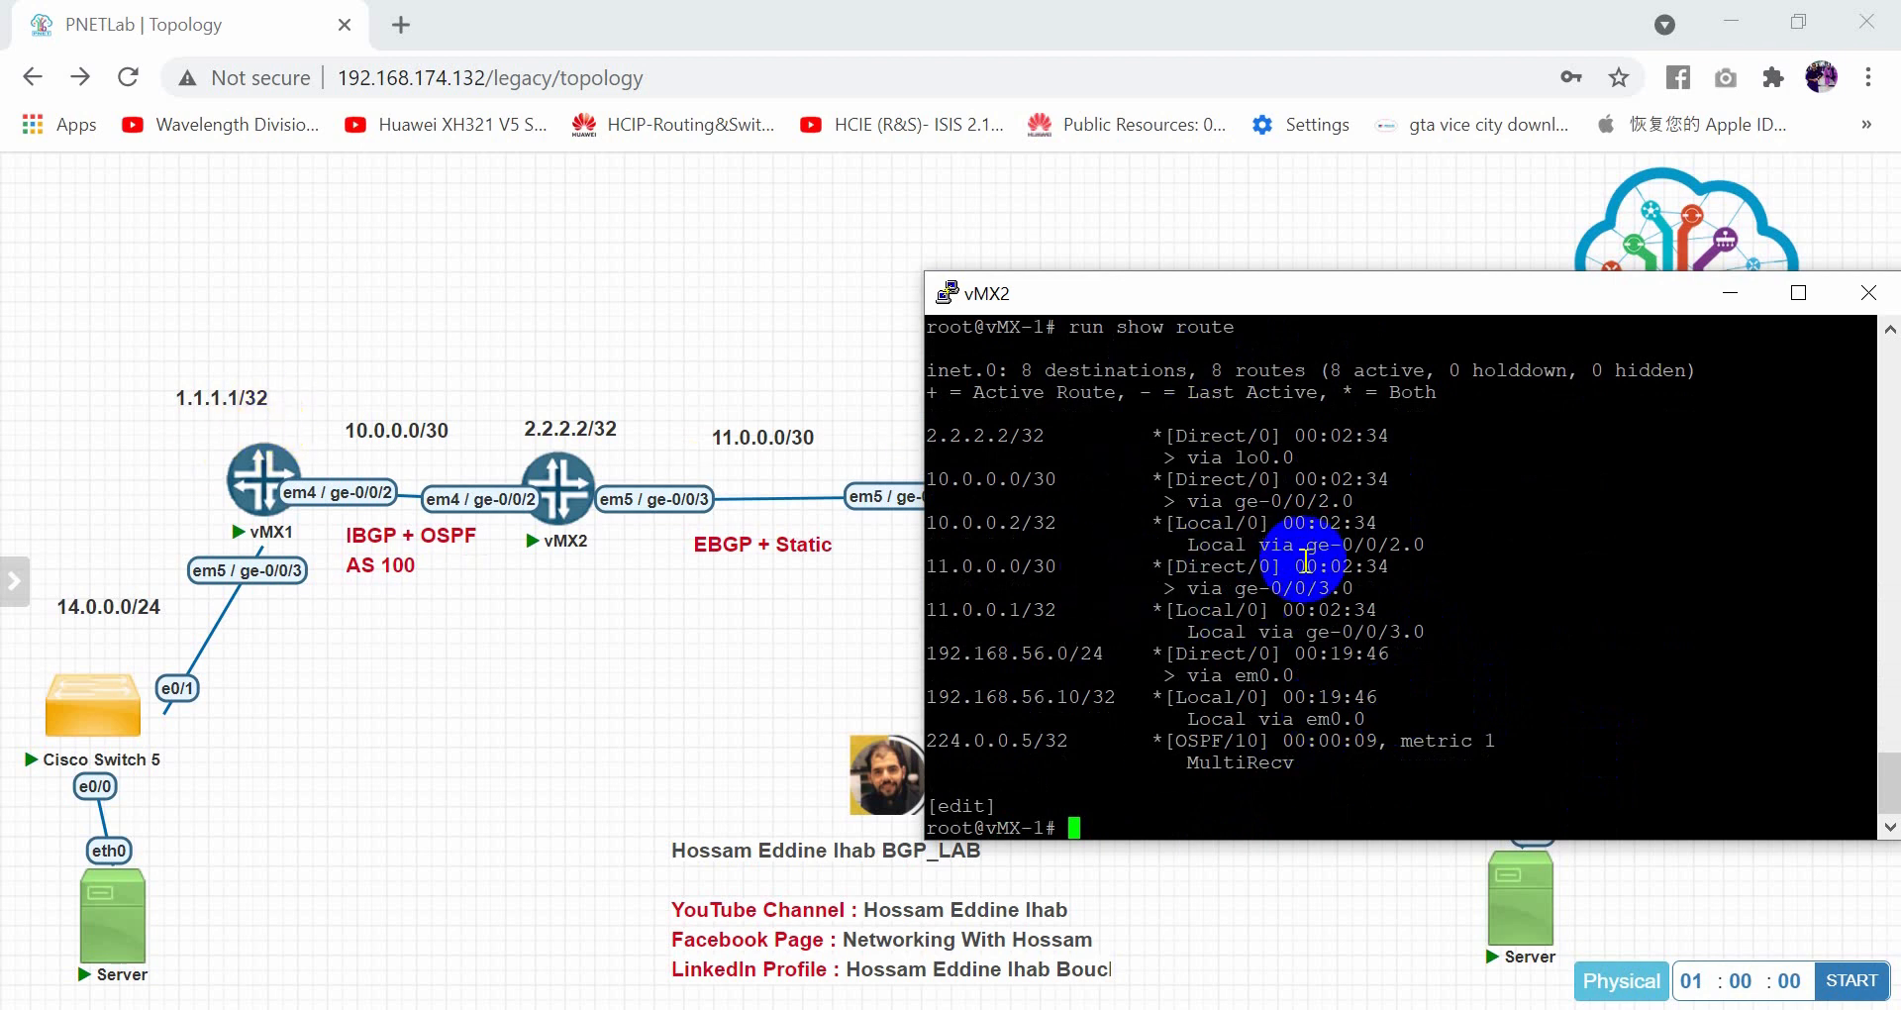
pyautogui.press('Up')
pyautogui.press('Return')
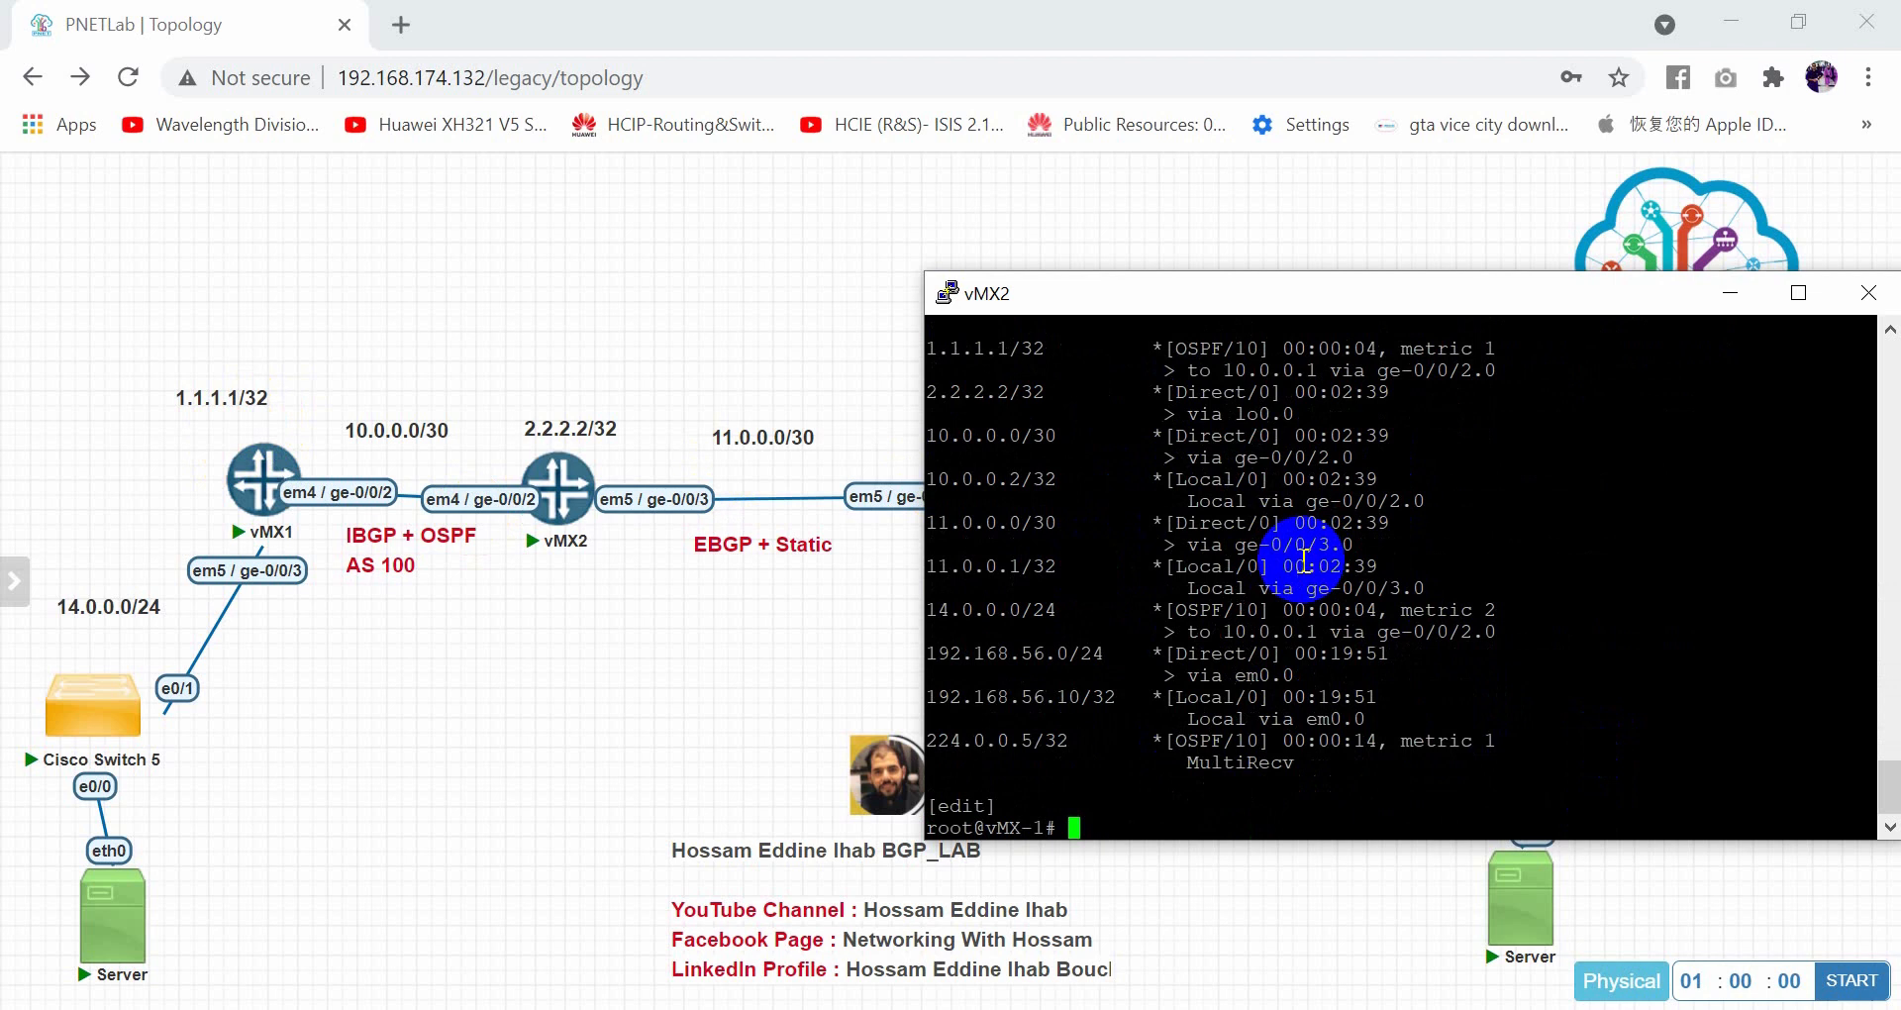
pyautogui.scroll(4, 1297, 554)
pyautogui.moveTo(938, 609); pyautogui.dragTo(1272, 616)
pyautogui.scroll(-4, 1327, 723)
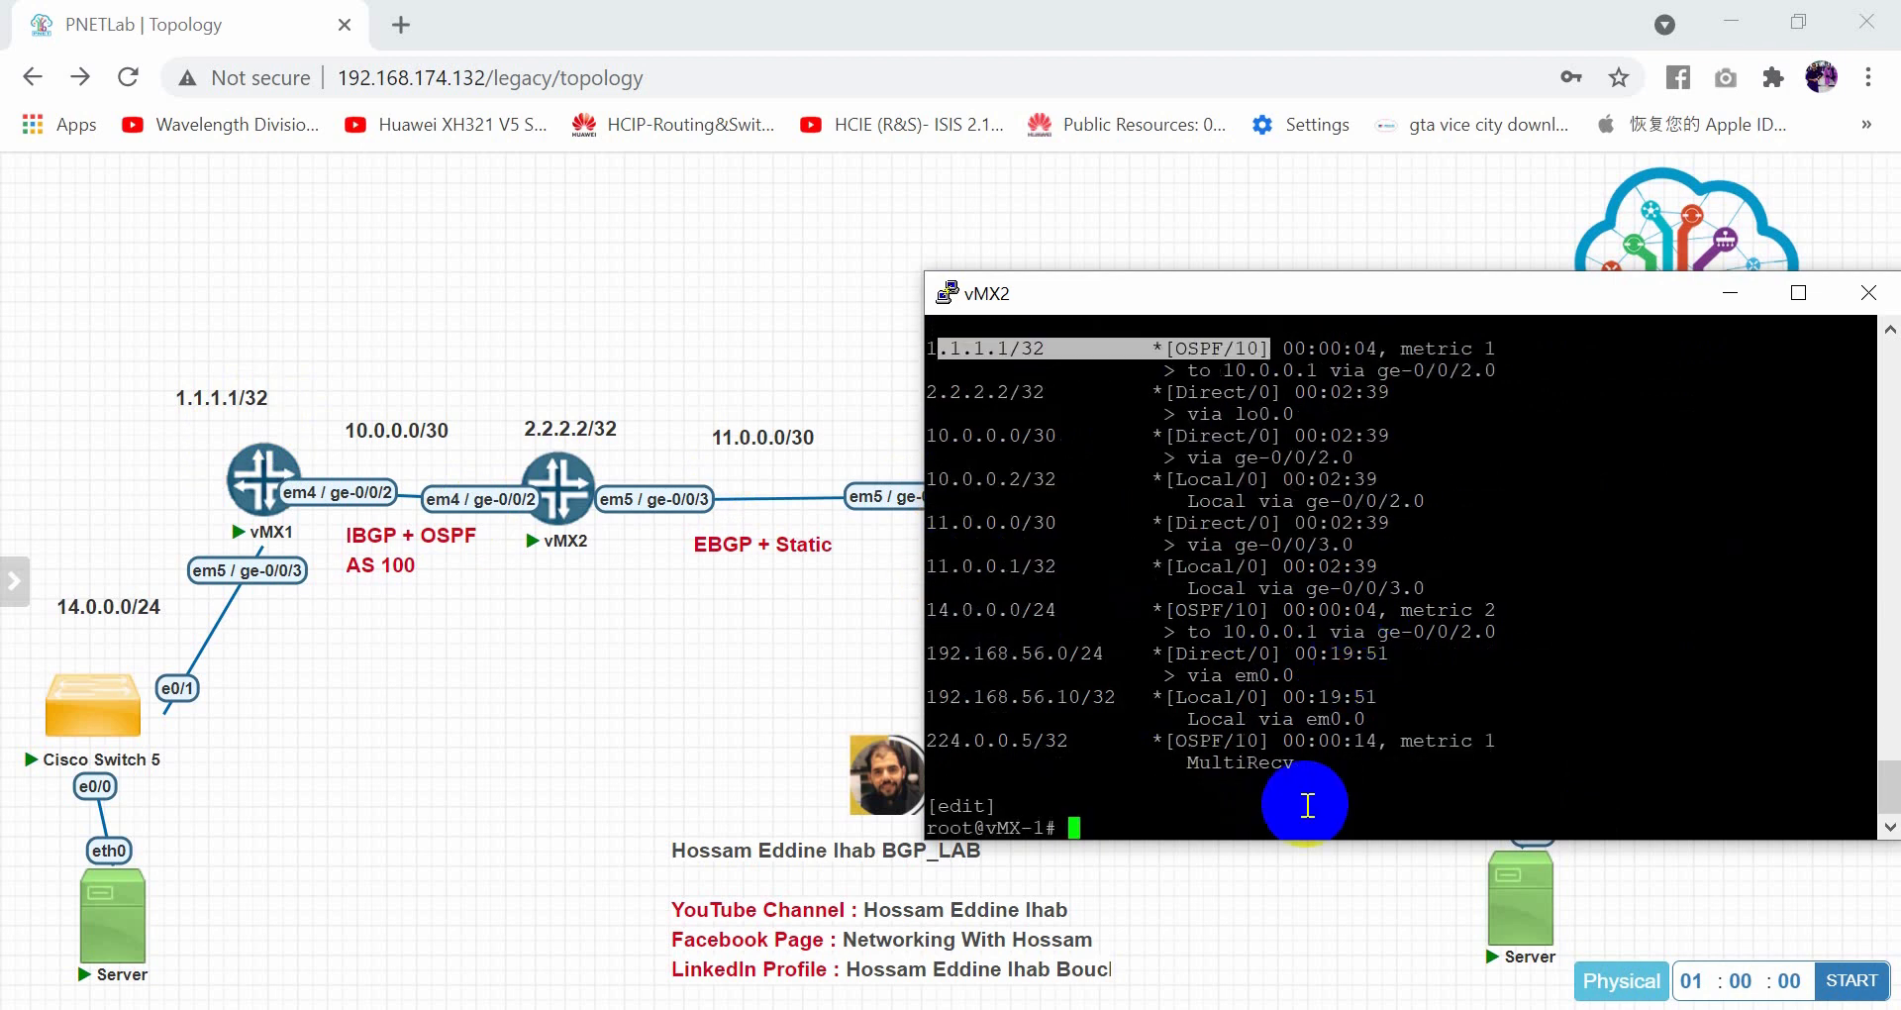
pyautogui.click(1464, 789)
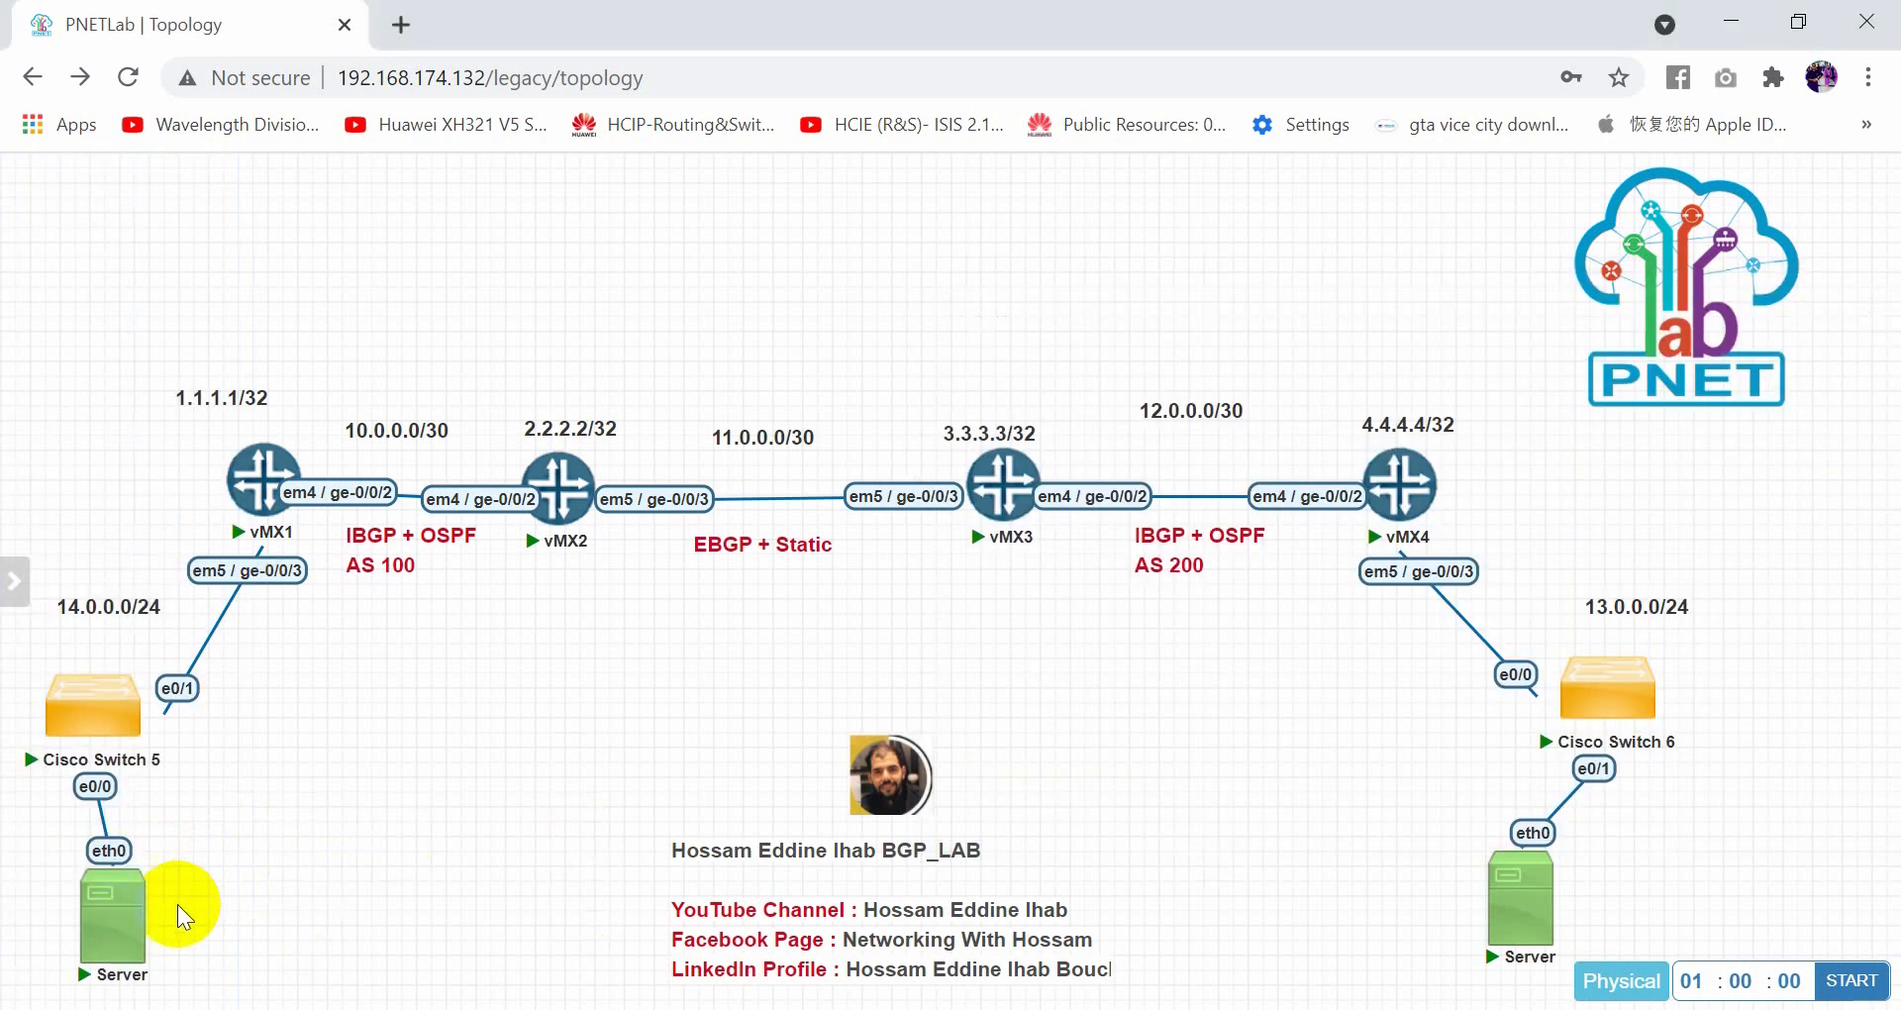
# Give the server behind Cisco Switch 5 the address 14.0.0.2, mask 255.255.255.0 and gateway 14.0.0.1, then close its console
pyautogui.click(142, 919)
pyautogui.click(995, 302)
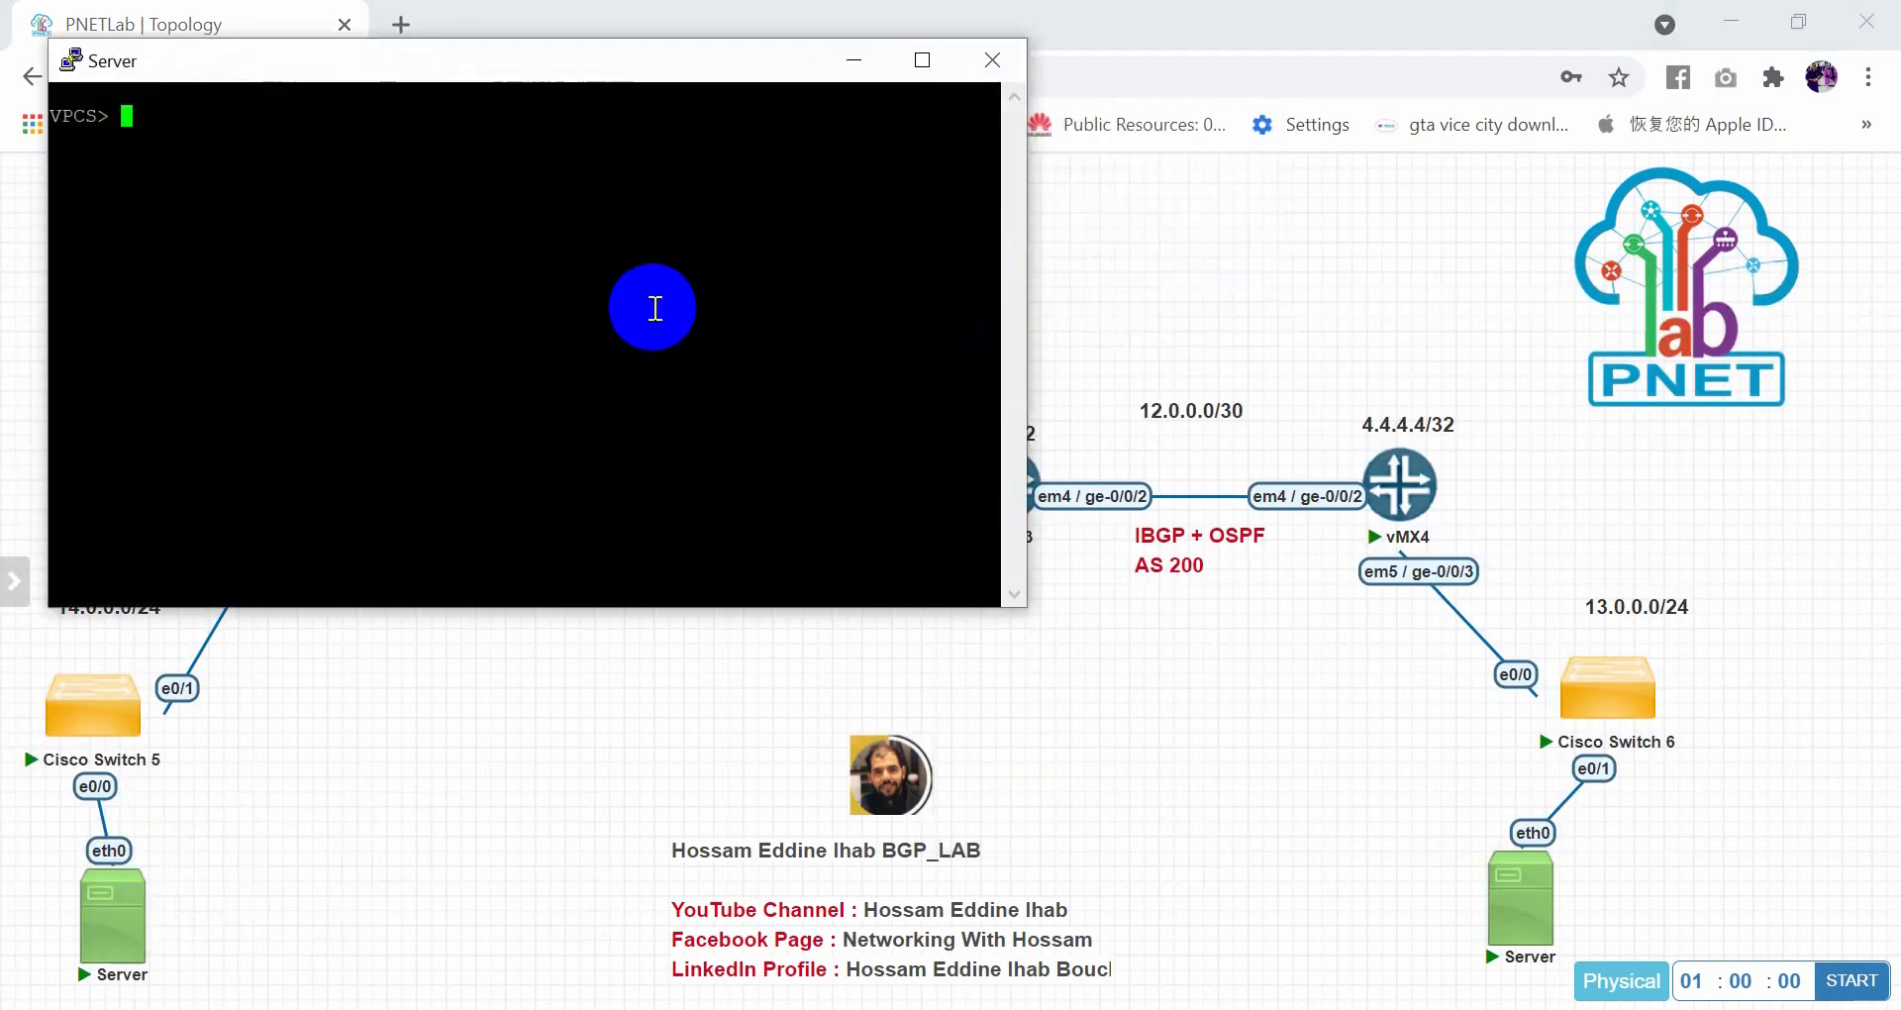
pyautogui.write('ip ')
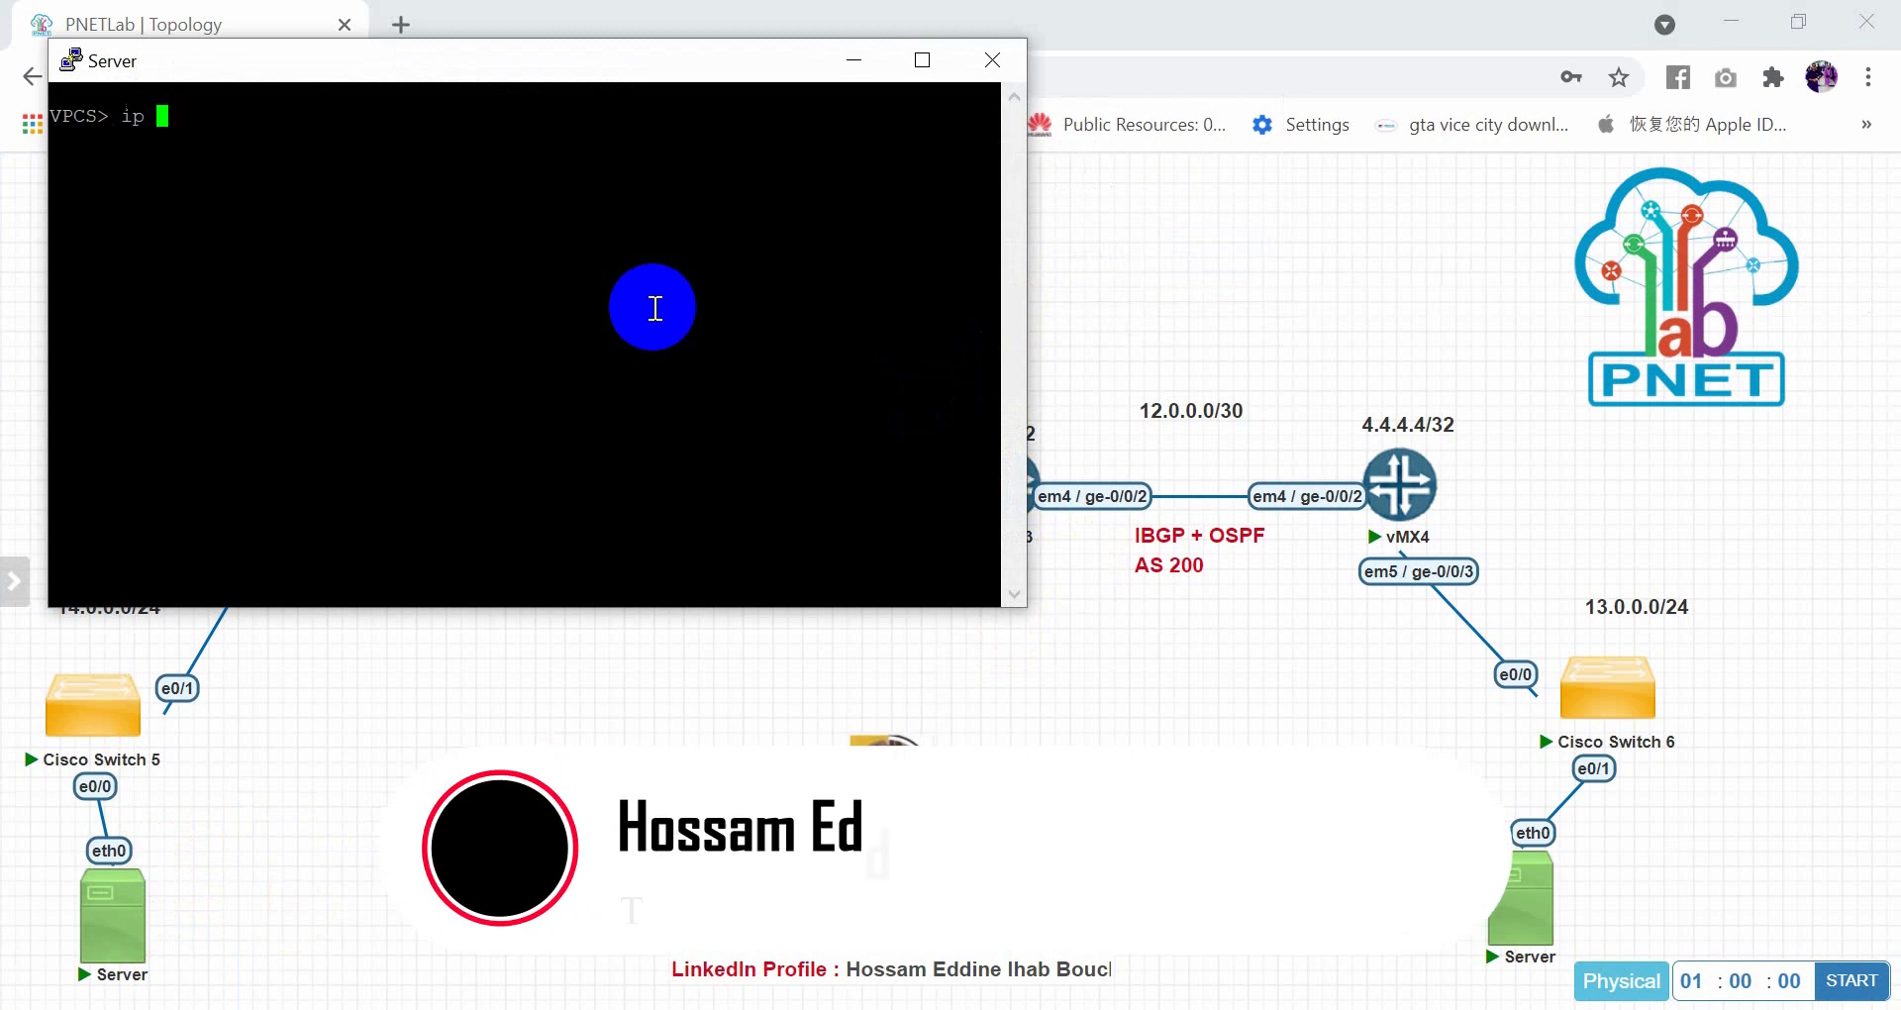
pyautogui.write('14.0.0.')
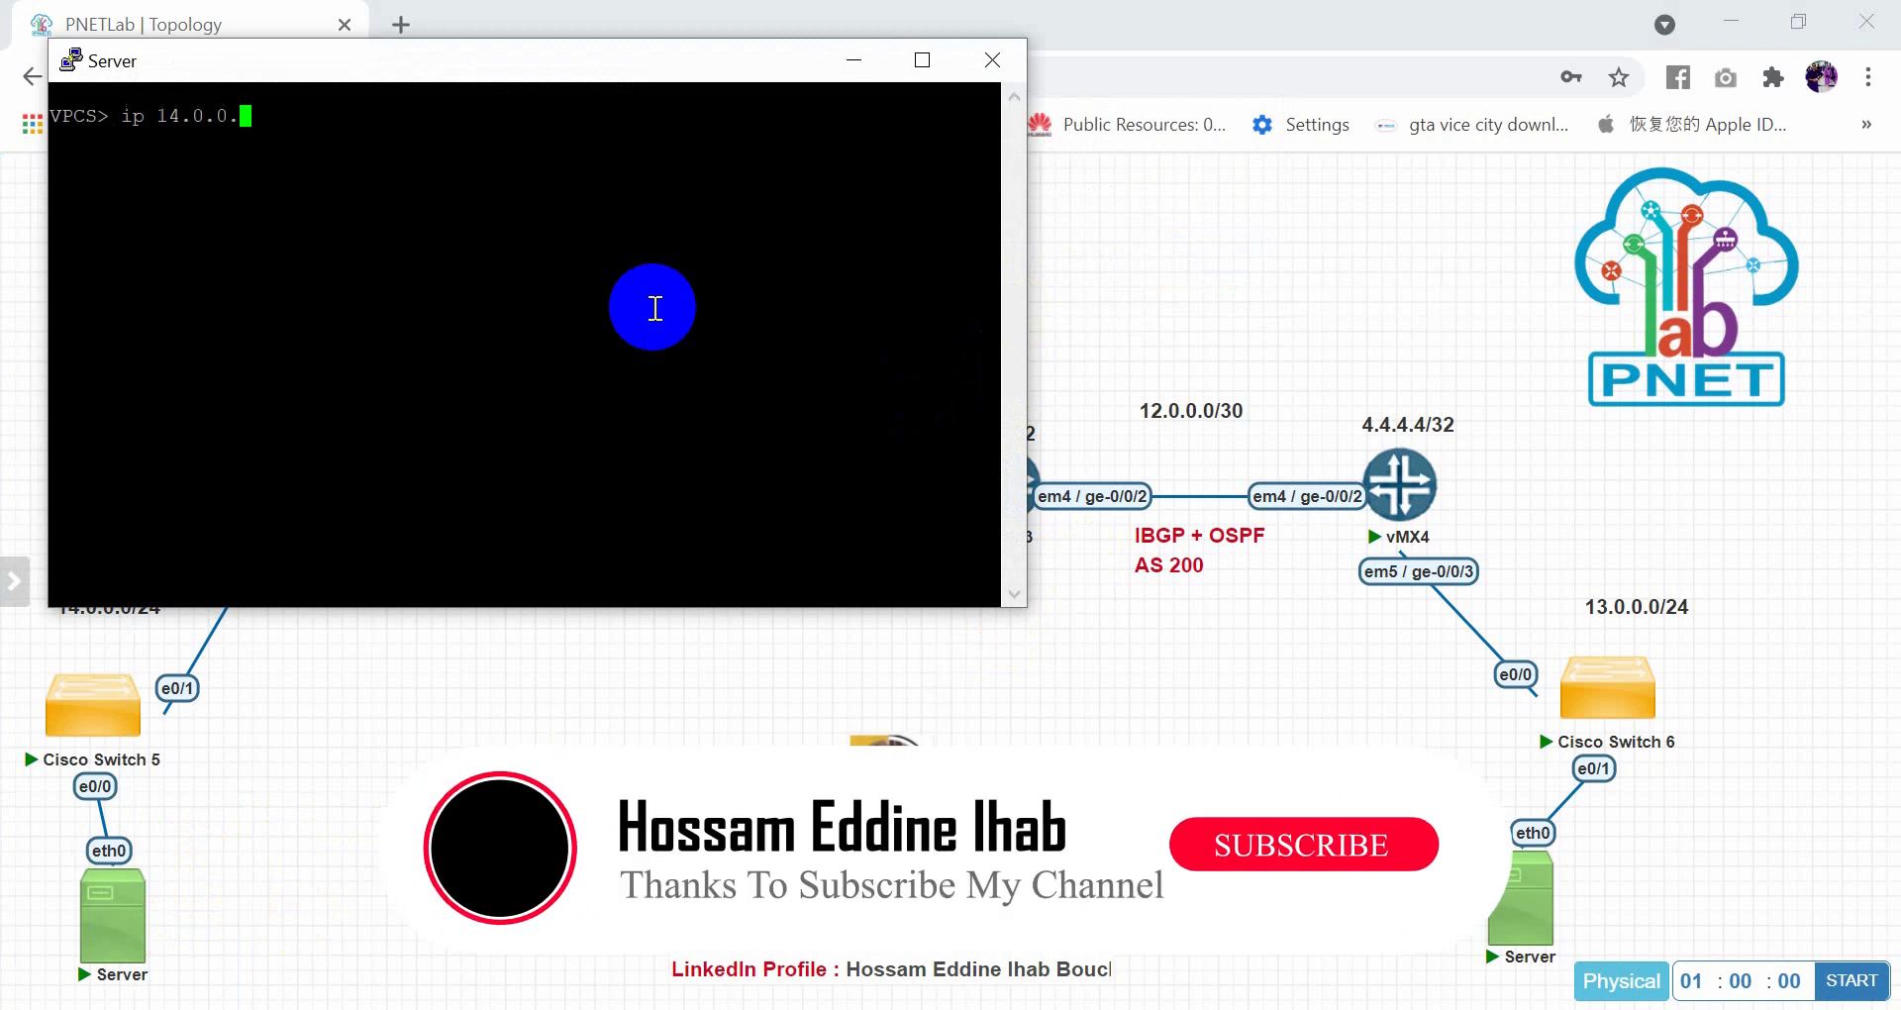
pyautogui.write('2 255.255.')
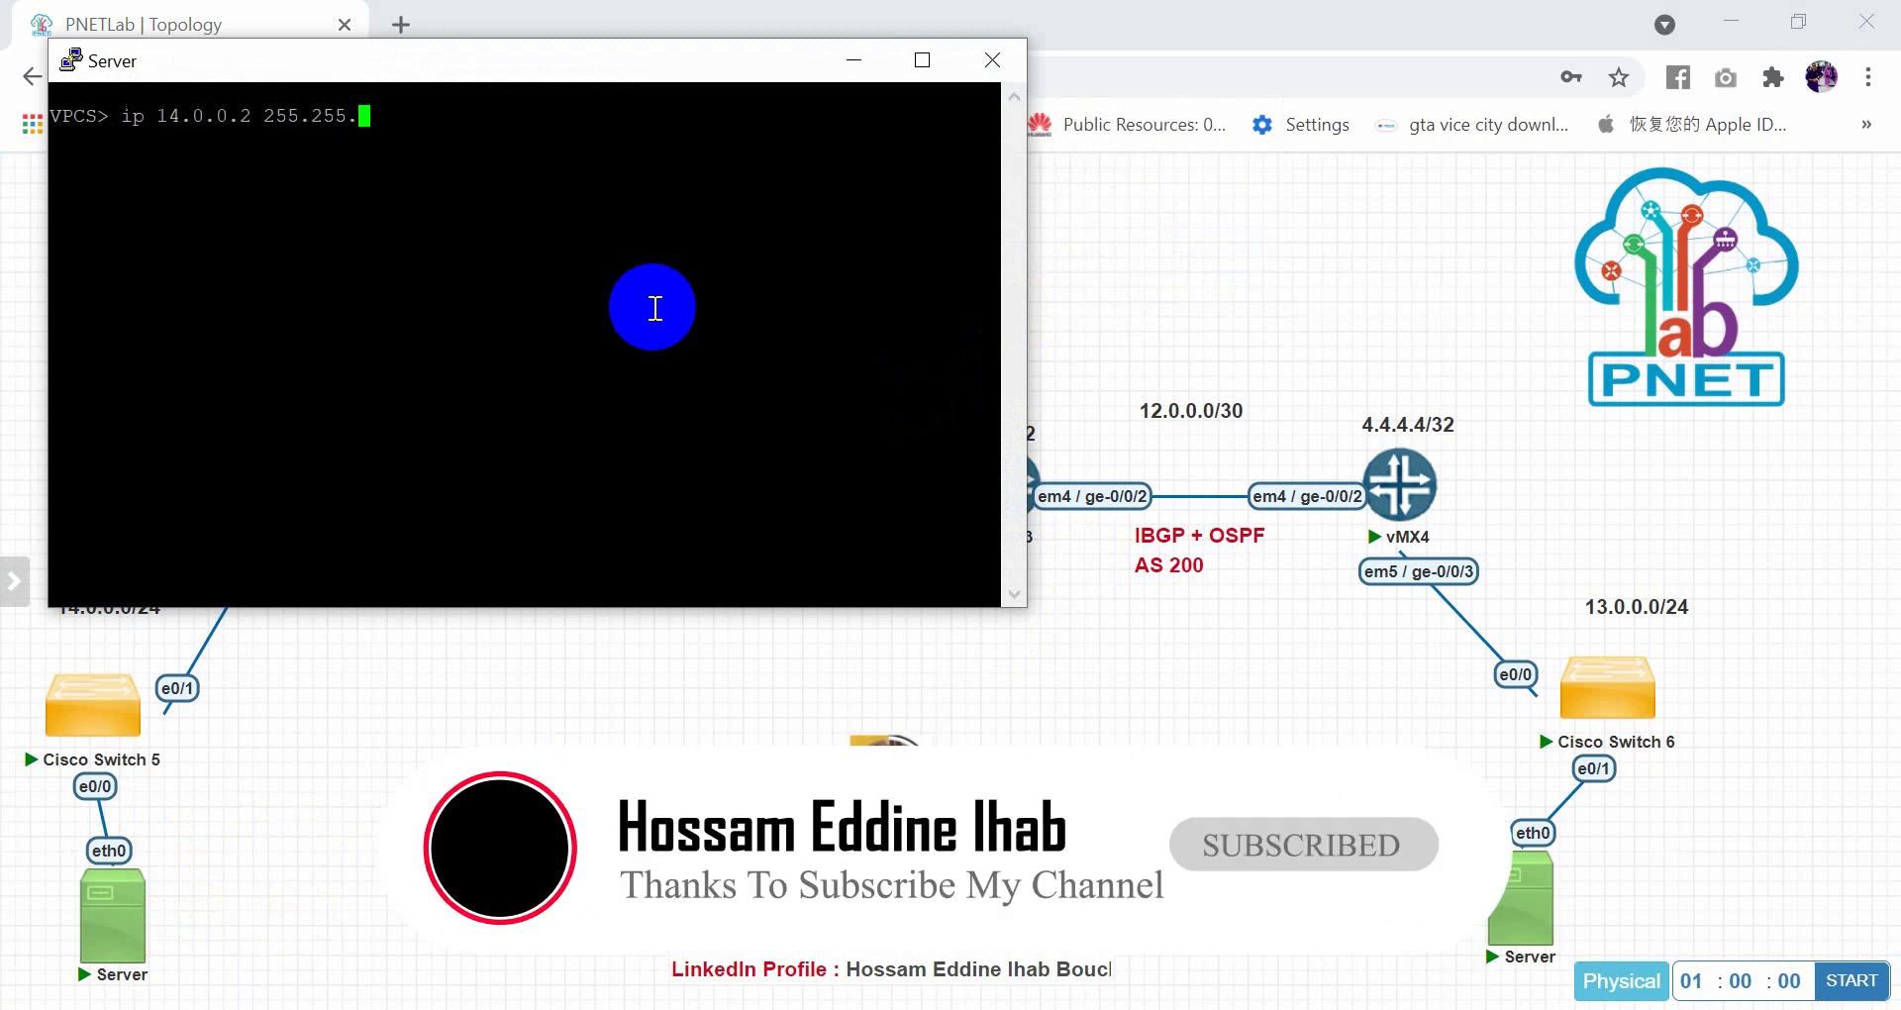
pyautogui.write('255.0 14.0.0.1')
pyautogui.press('Return')
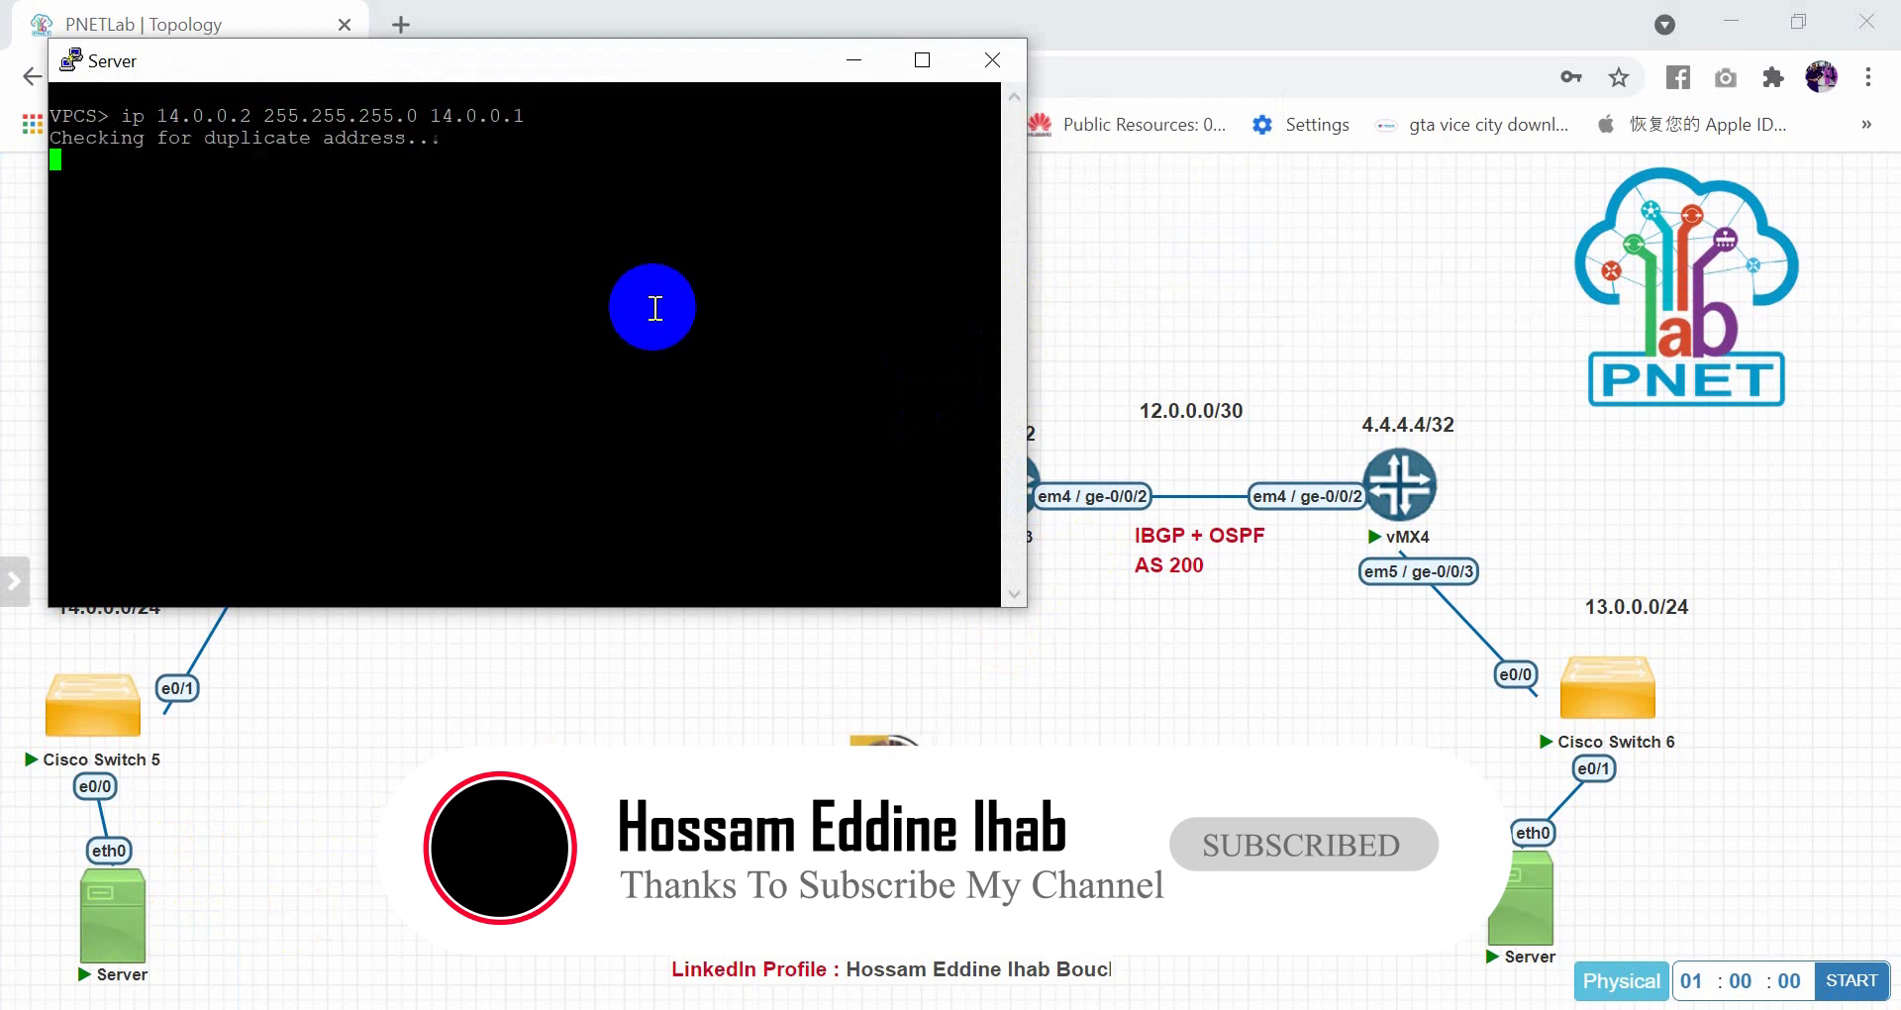
pyautogui.click(989, 66)
pyautogui.click(1086, 724)
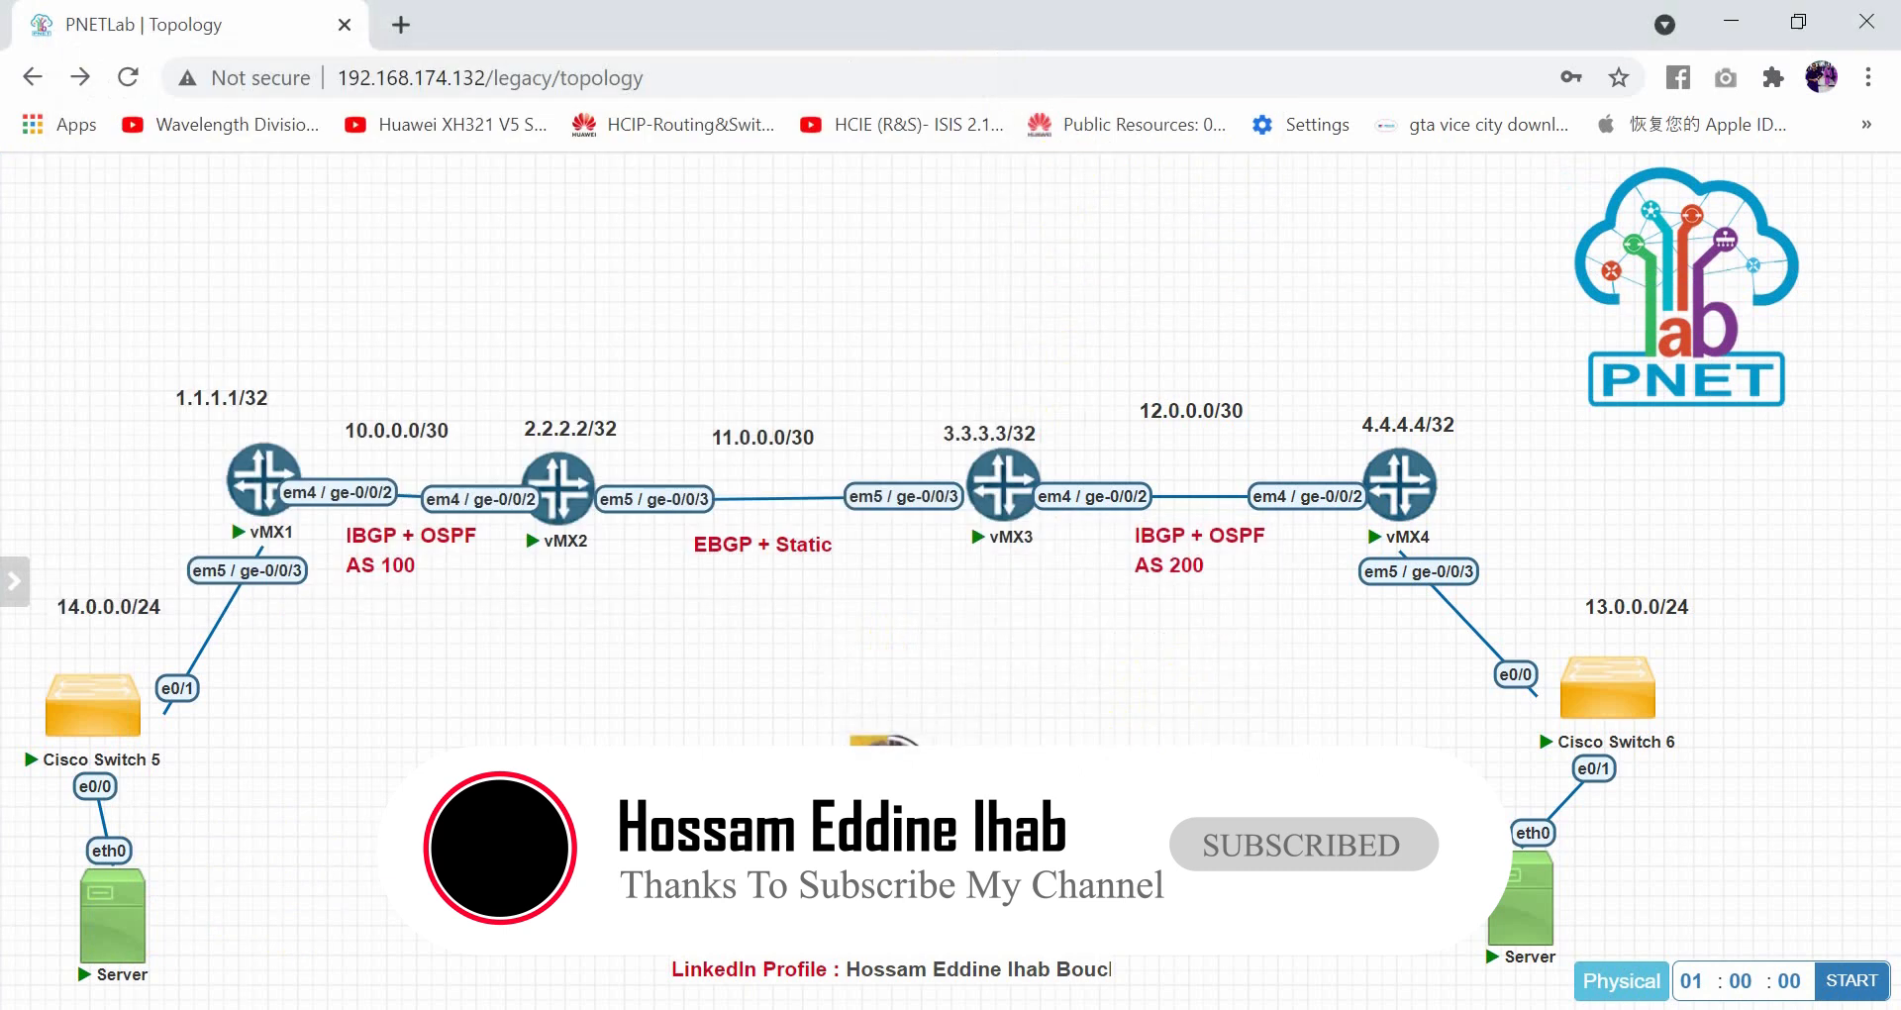
# Ping 14.0.0.2 from vMX2 with source 2.2.2.2, stop the ping and close the vMX2 console session
pyautogui.click(1581, 995)
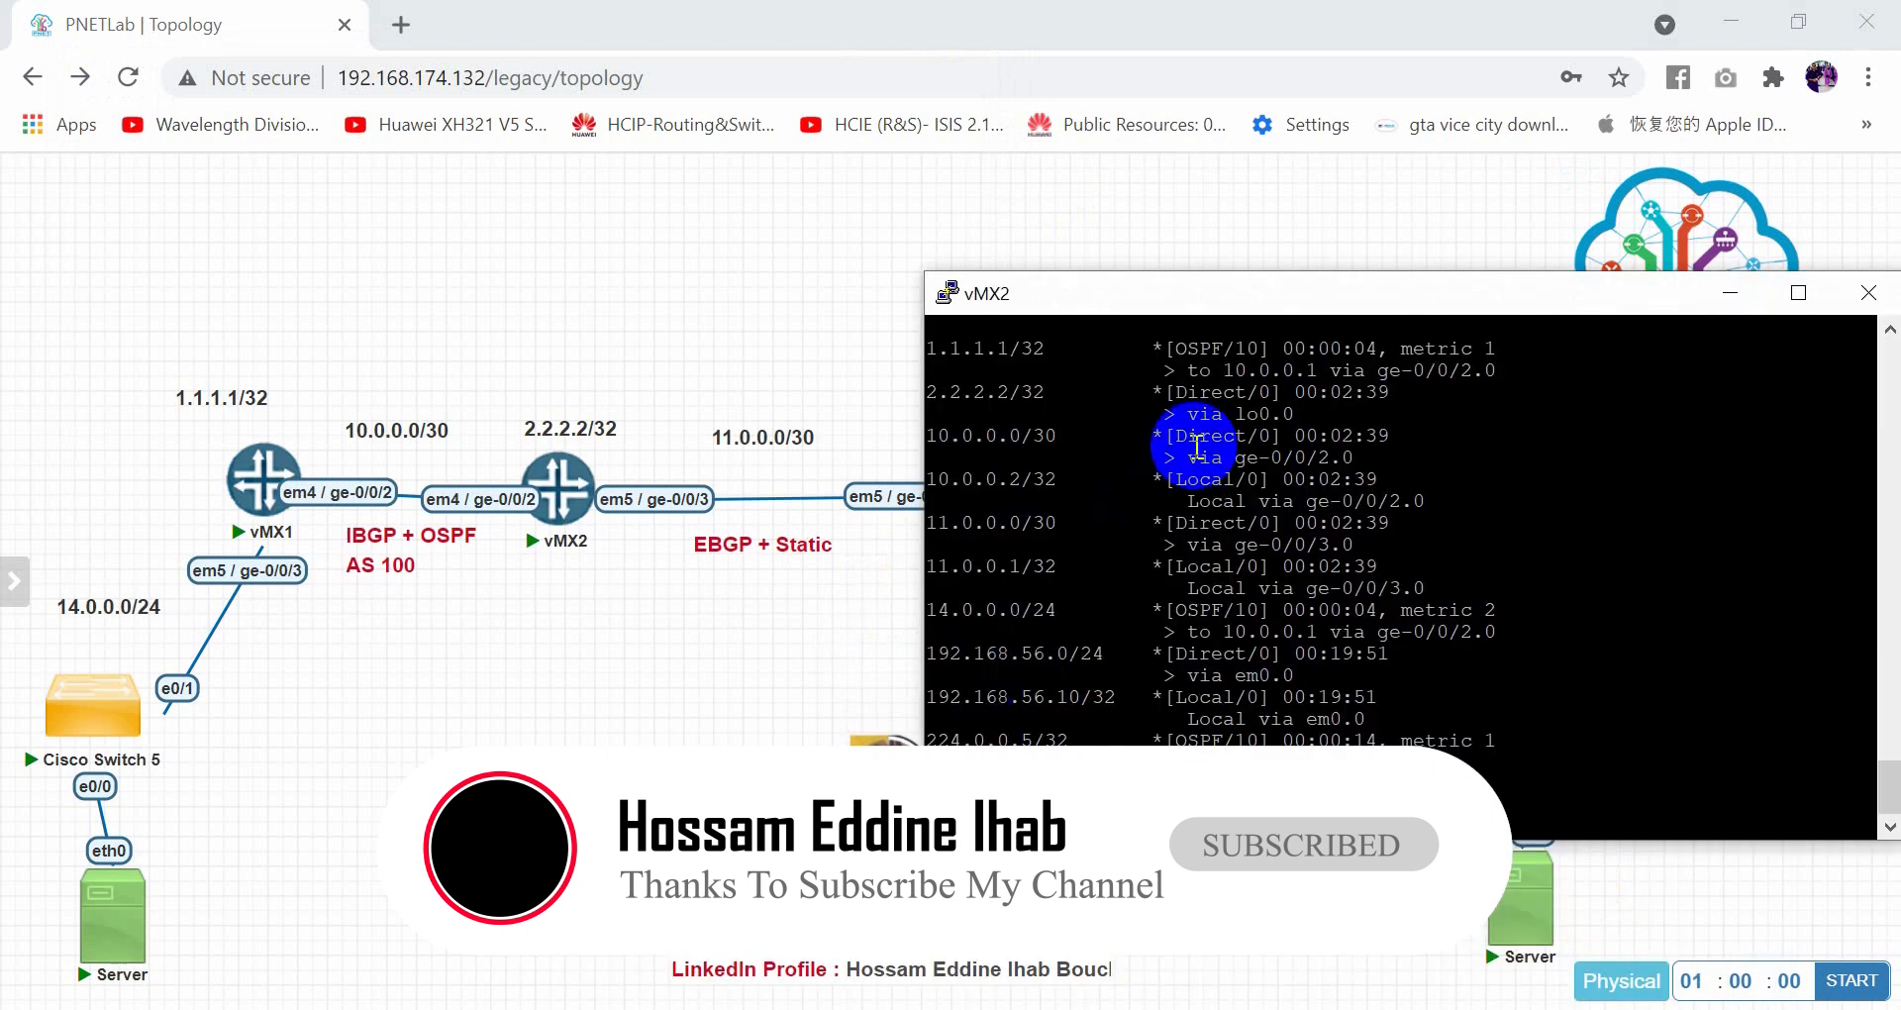
pyautogui.doubleClick(1285, 289)
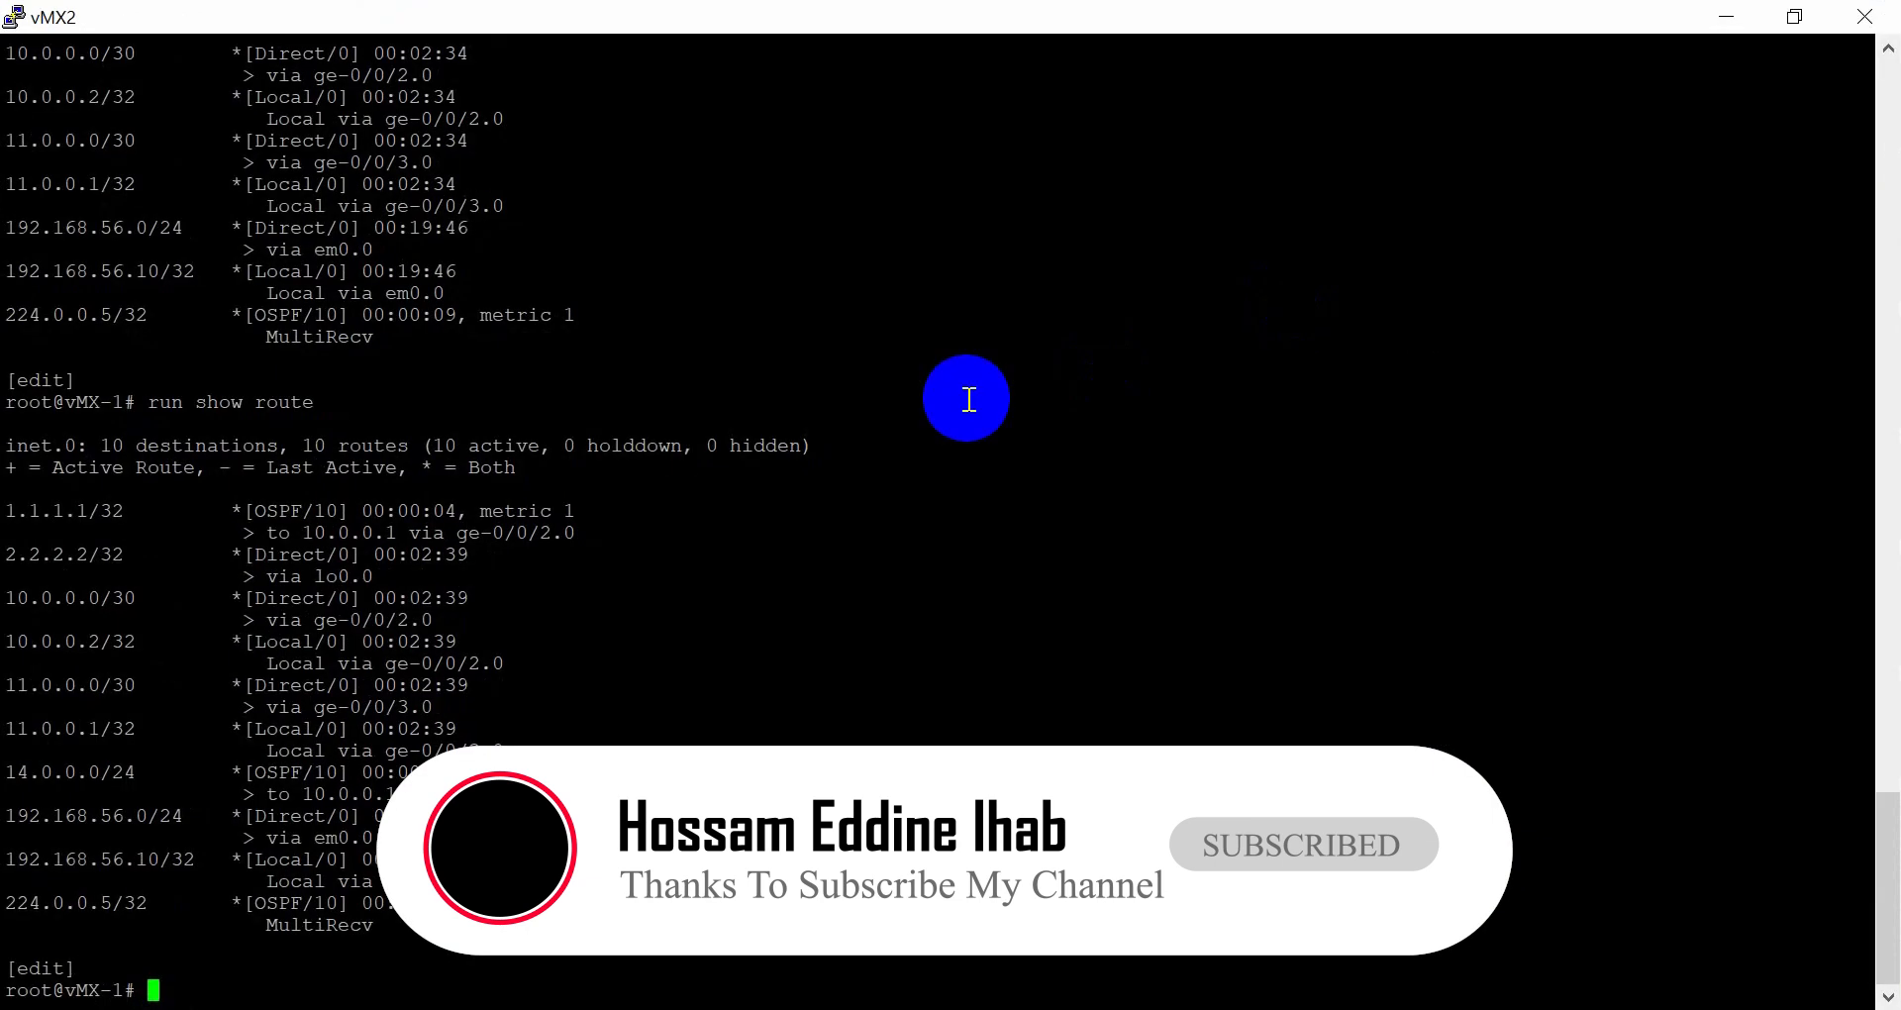
pyautogui.write('run ping 14.0.0.2 source 2')
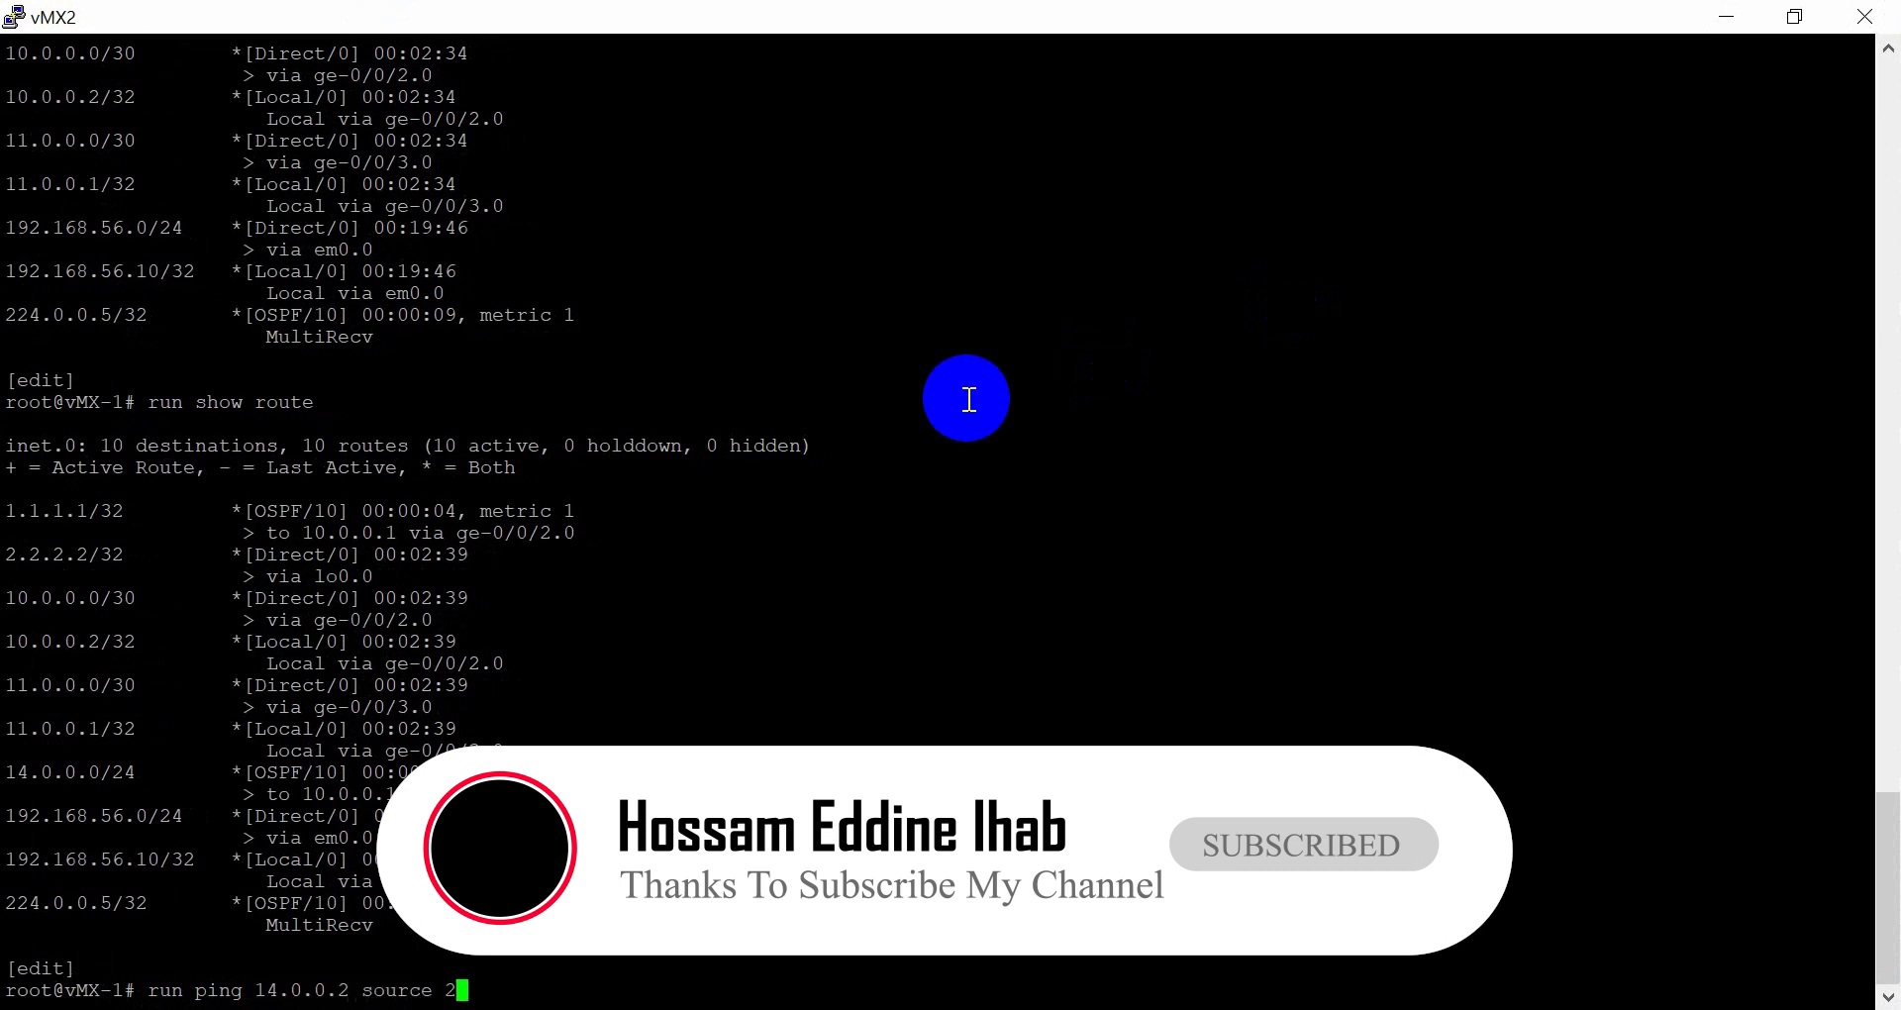
pyautogui.write('.2.2.2')
pyautogui.press('Return')
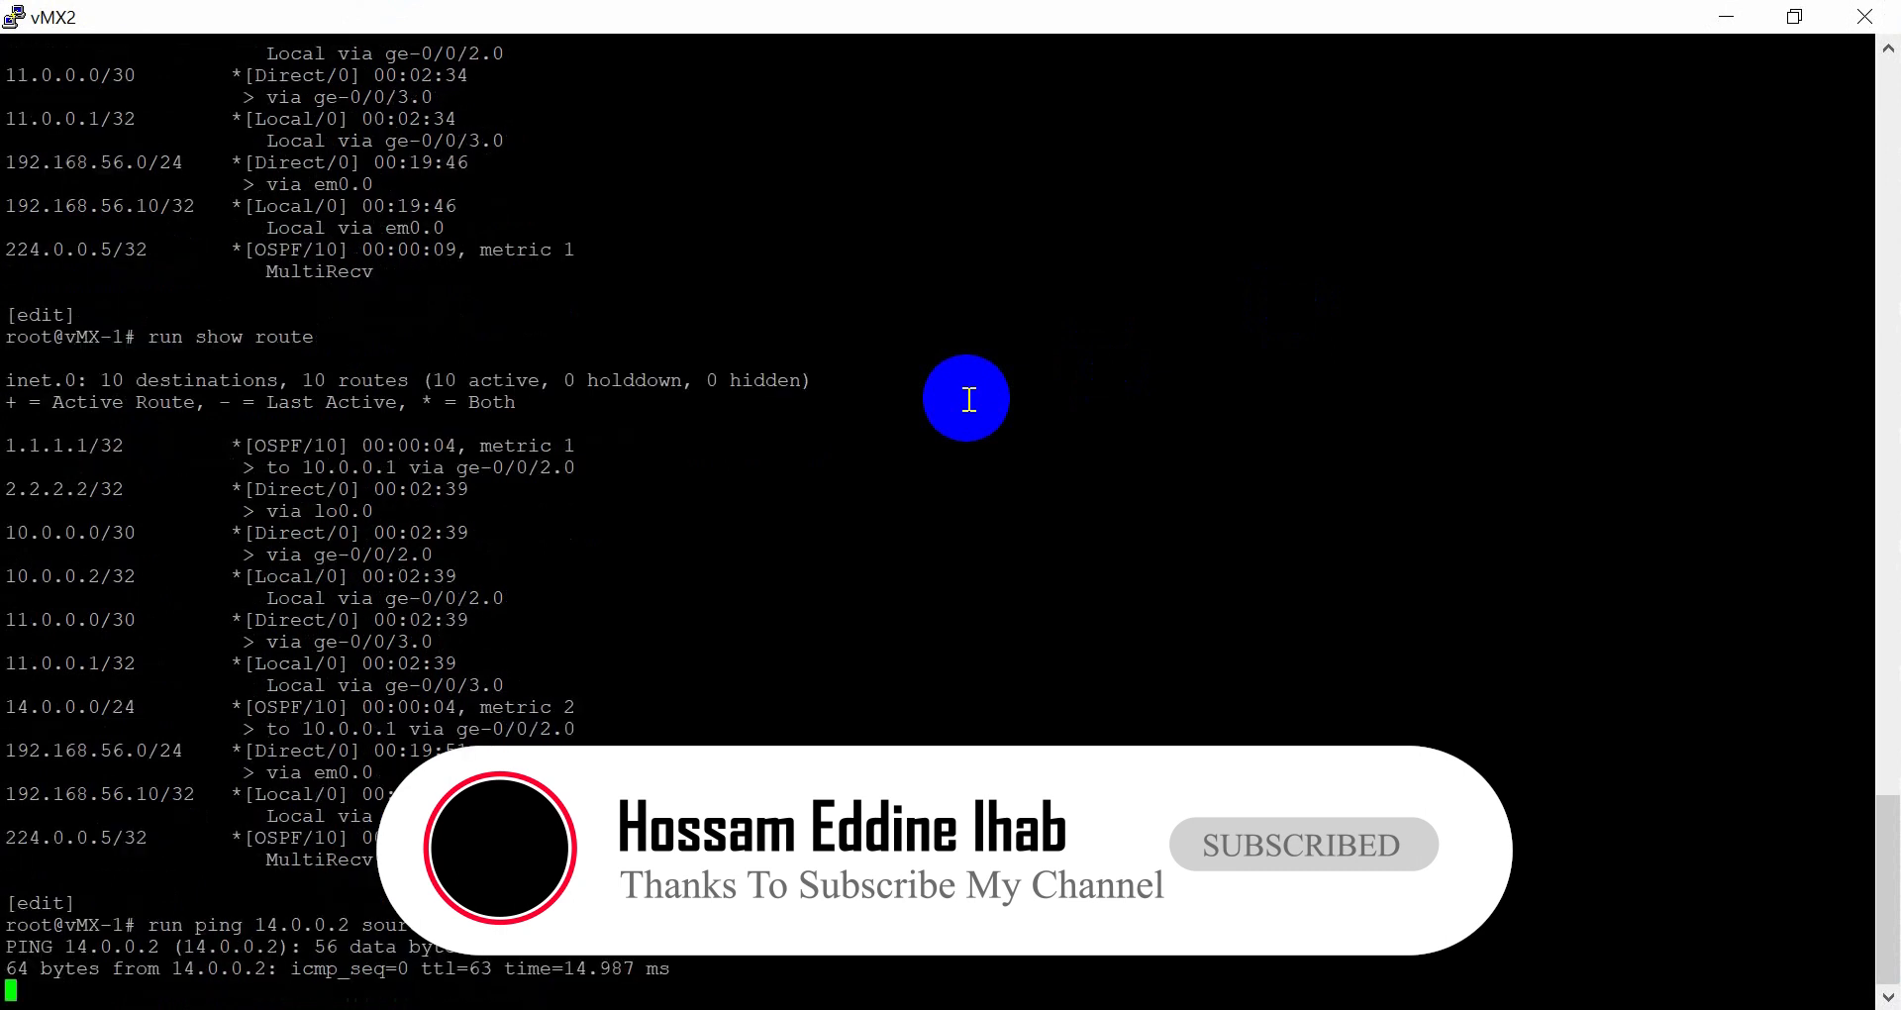
pyautogui.hotkey('ctrl', 'c')
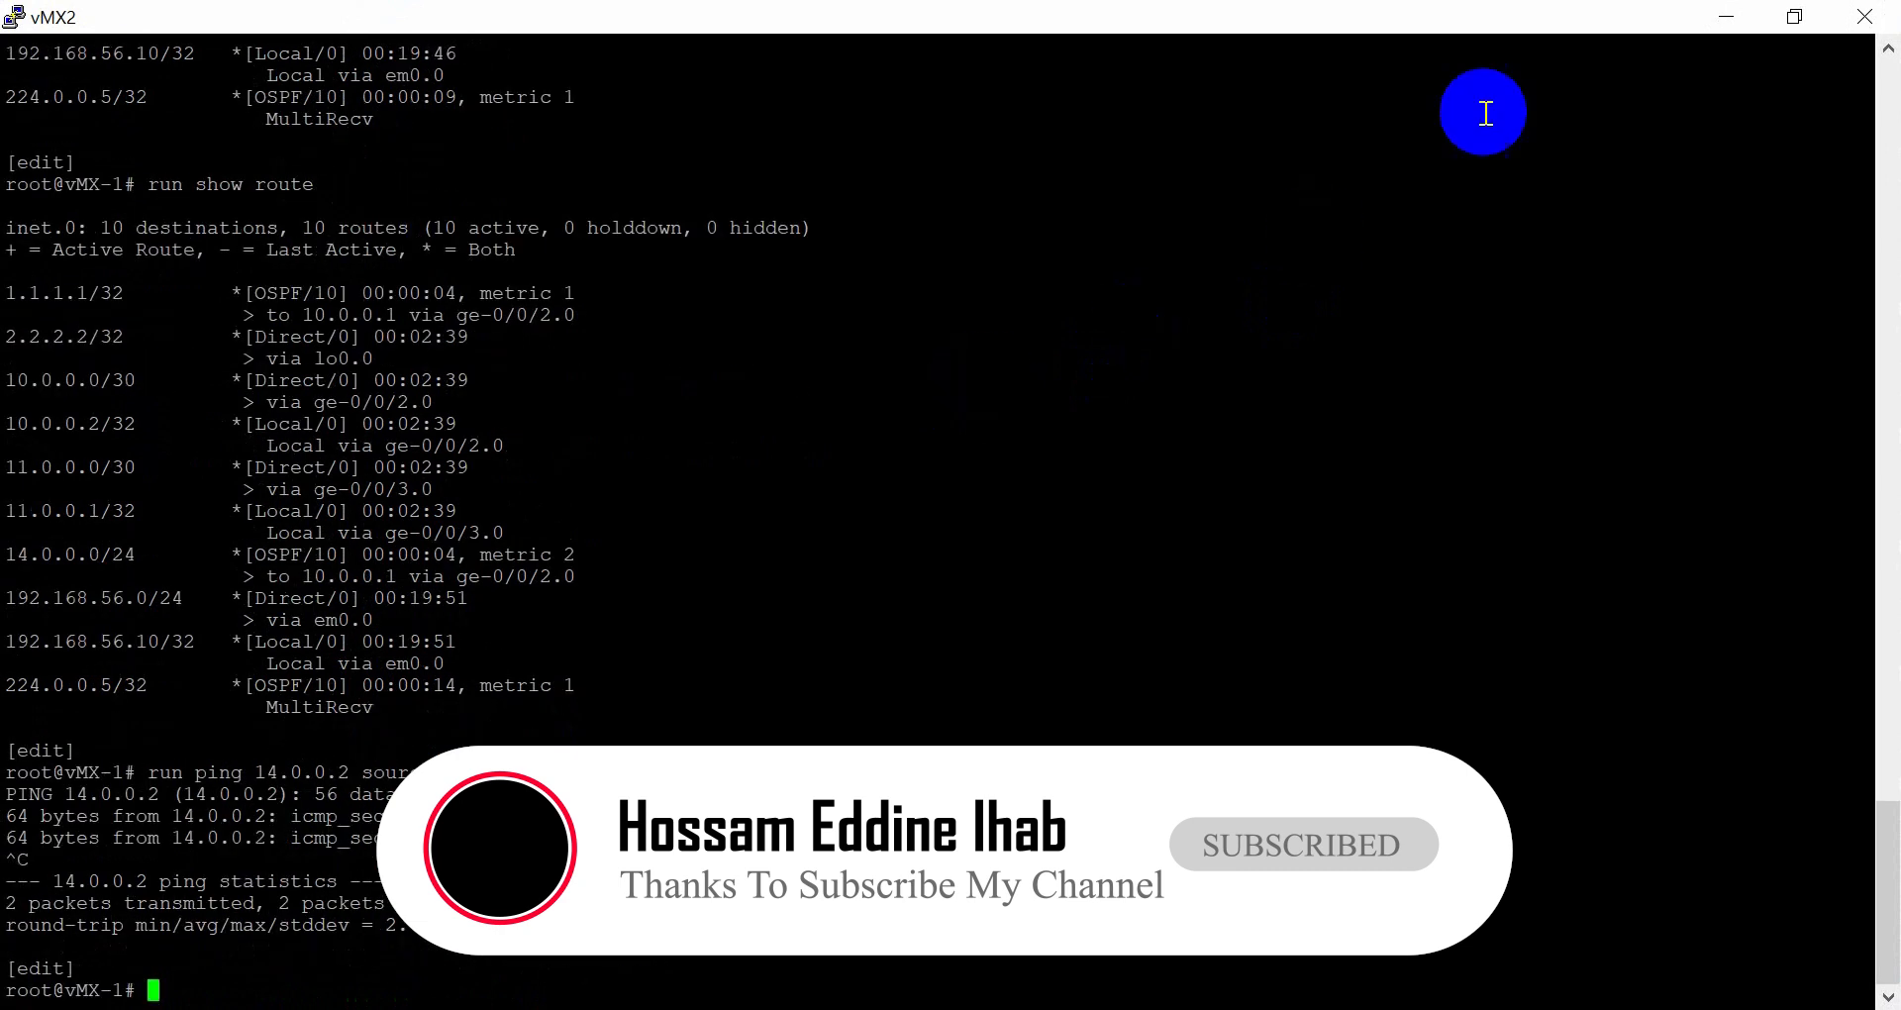
pyautogui.click(1869, 14)
pyautogui.click(1089, 720)
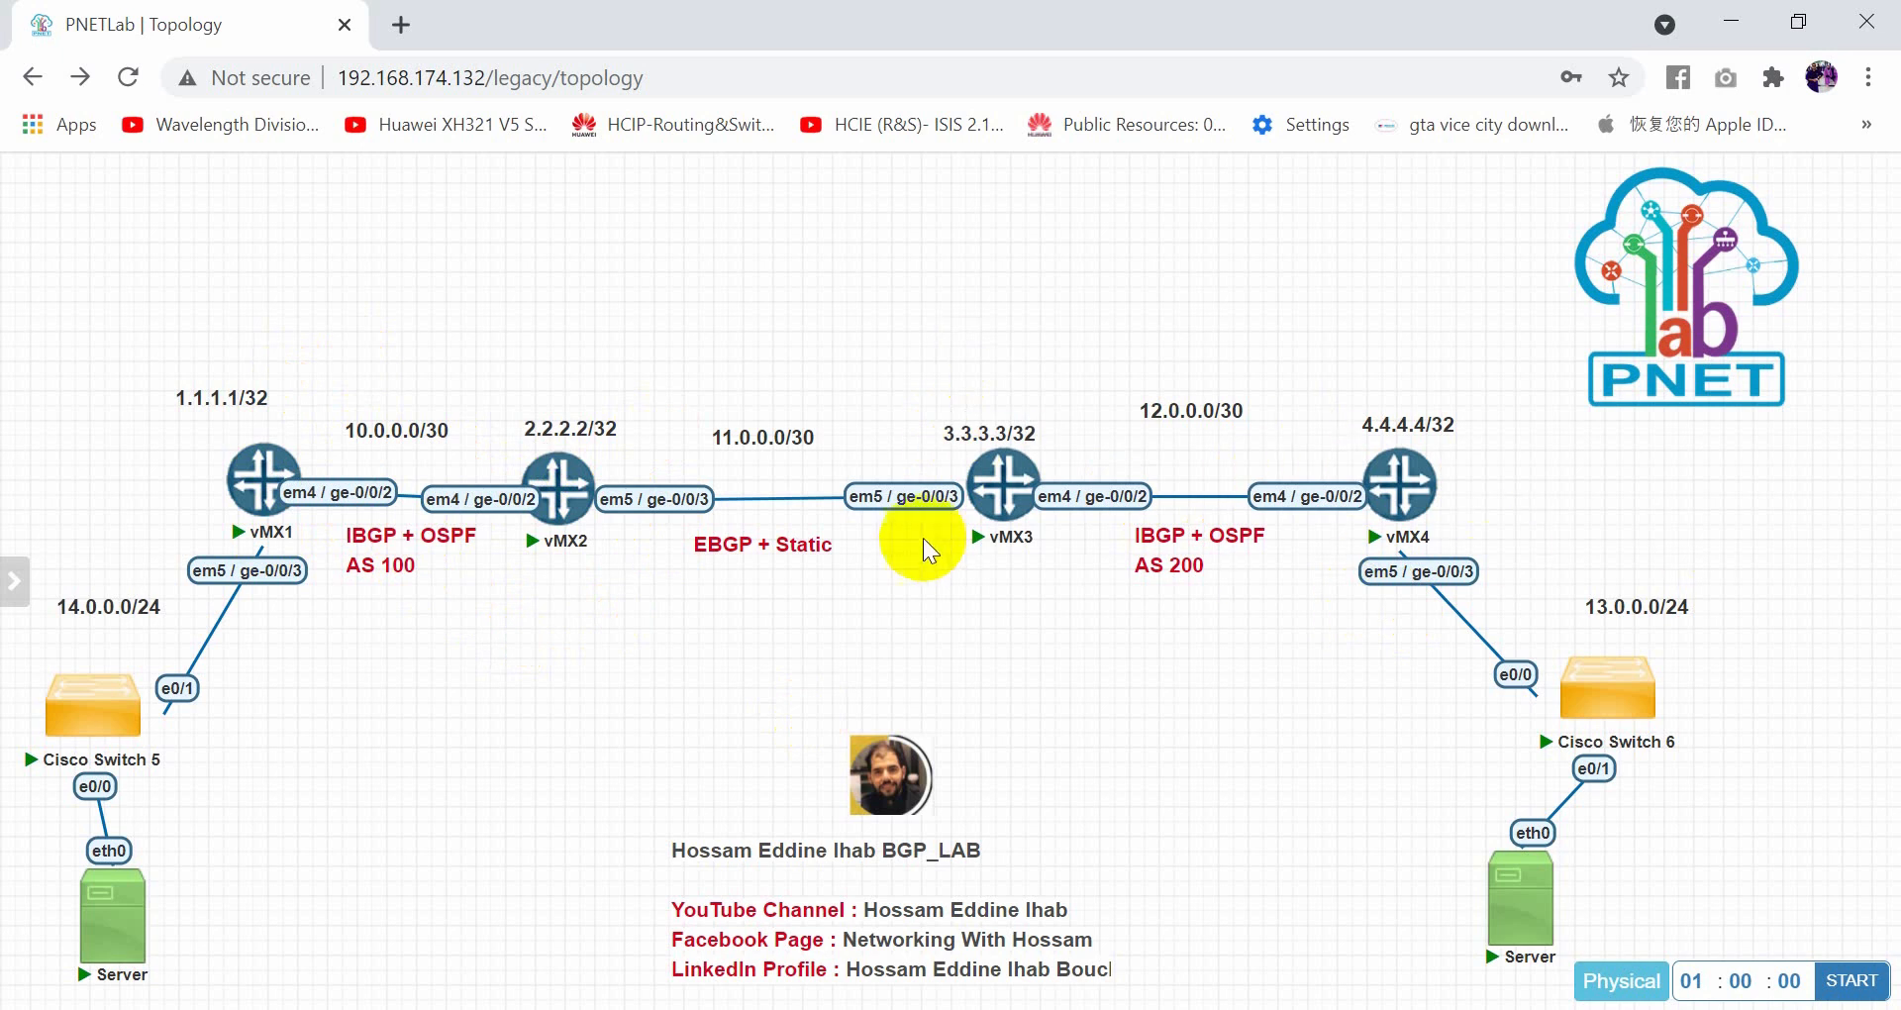
# Open the vMX3 console and set its router ID to 3.3.3.3 under the routing options
pyautogui.click(1000, 499)
pyautogui.click(981, 279)
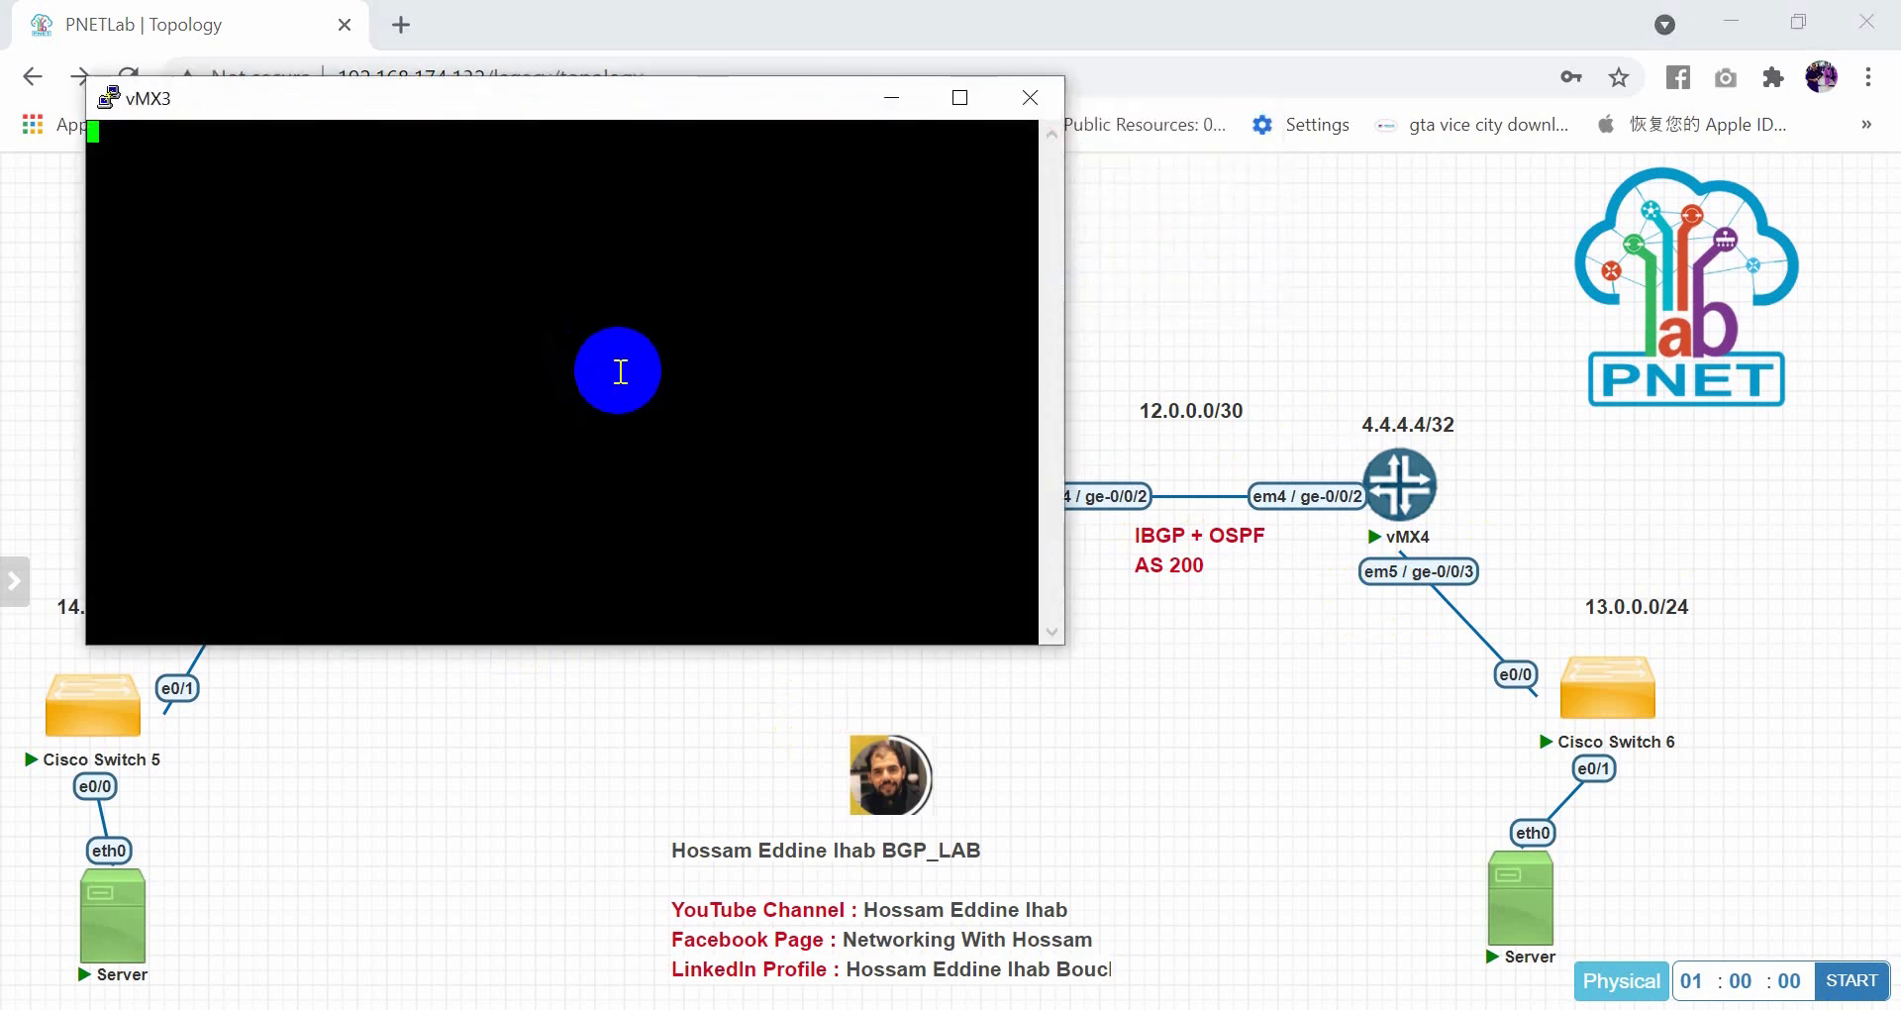
pyautogui.write('set ')
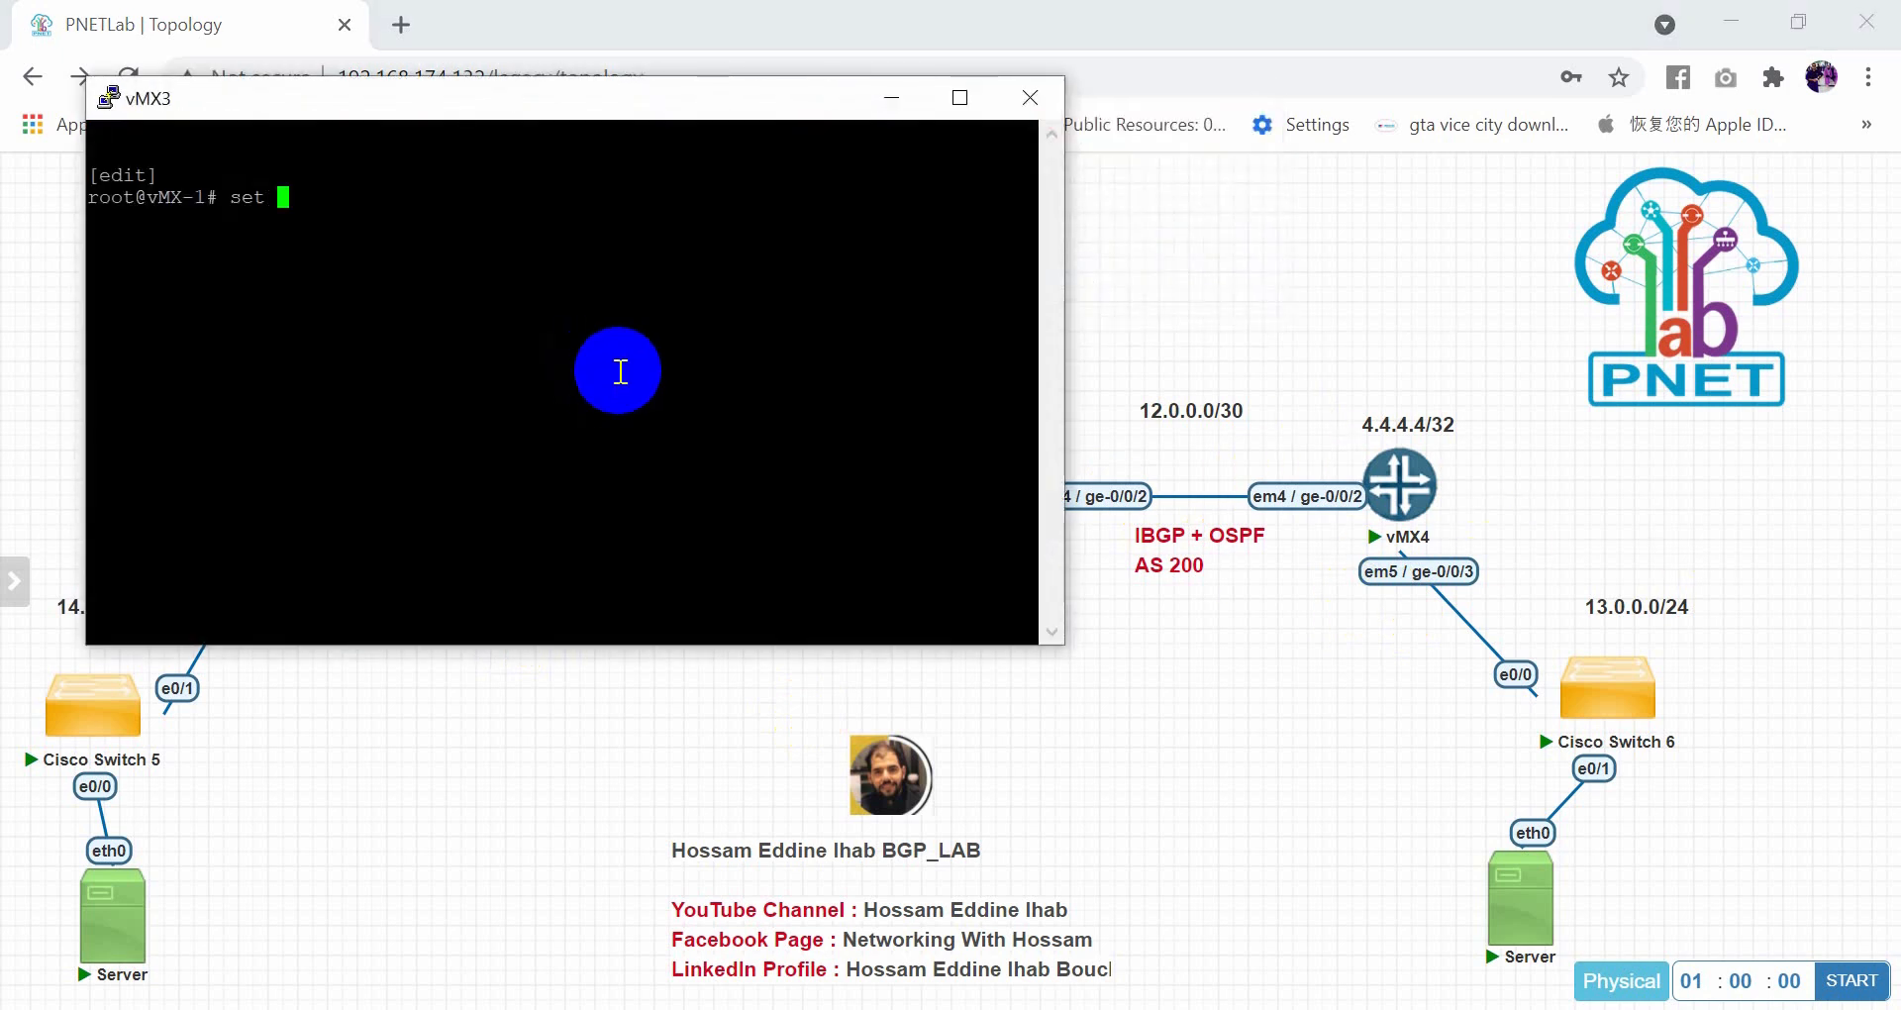
pyautogui.write('routing-options ')
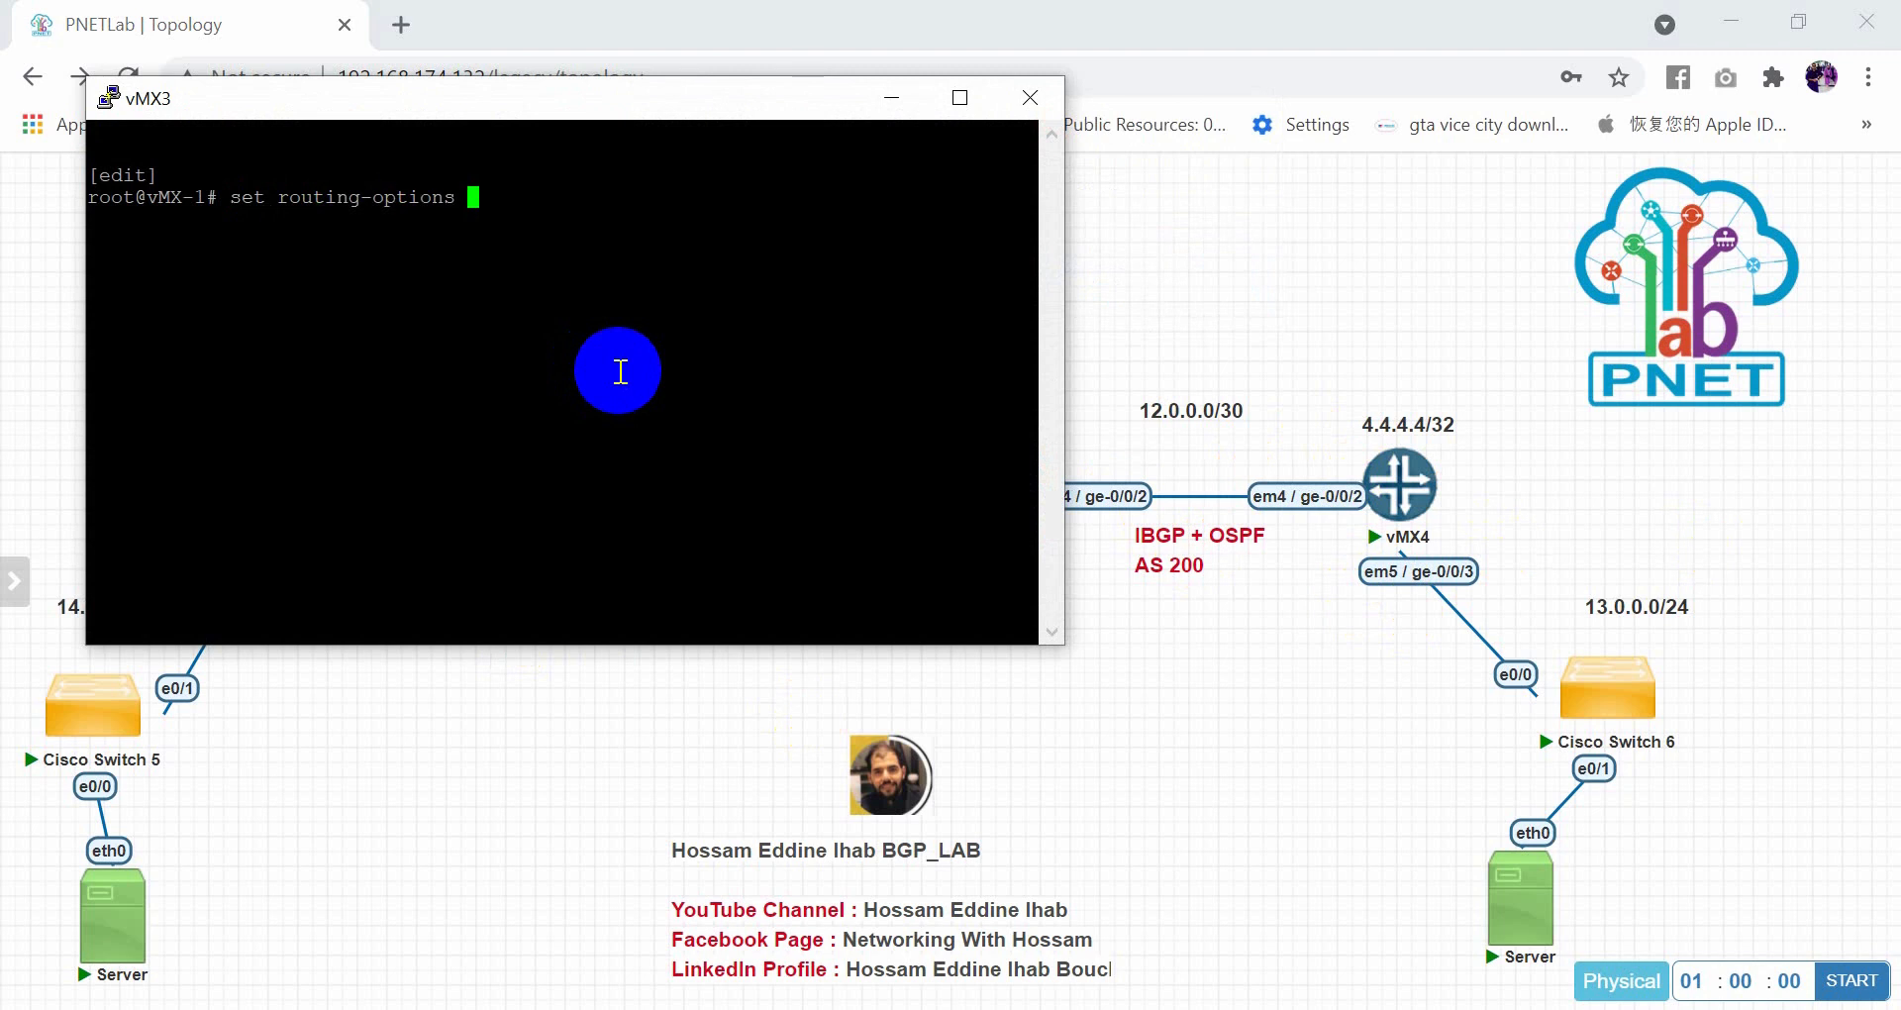
pyautogui.write('router-id 3.3.3.3')
pyautogui.press('Return')
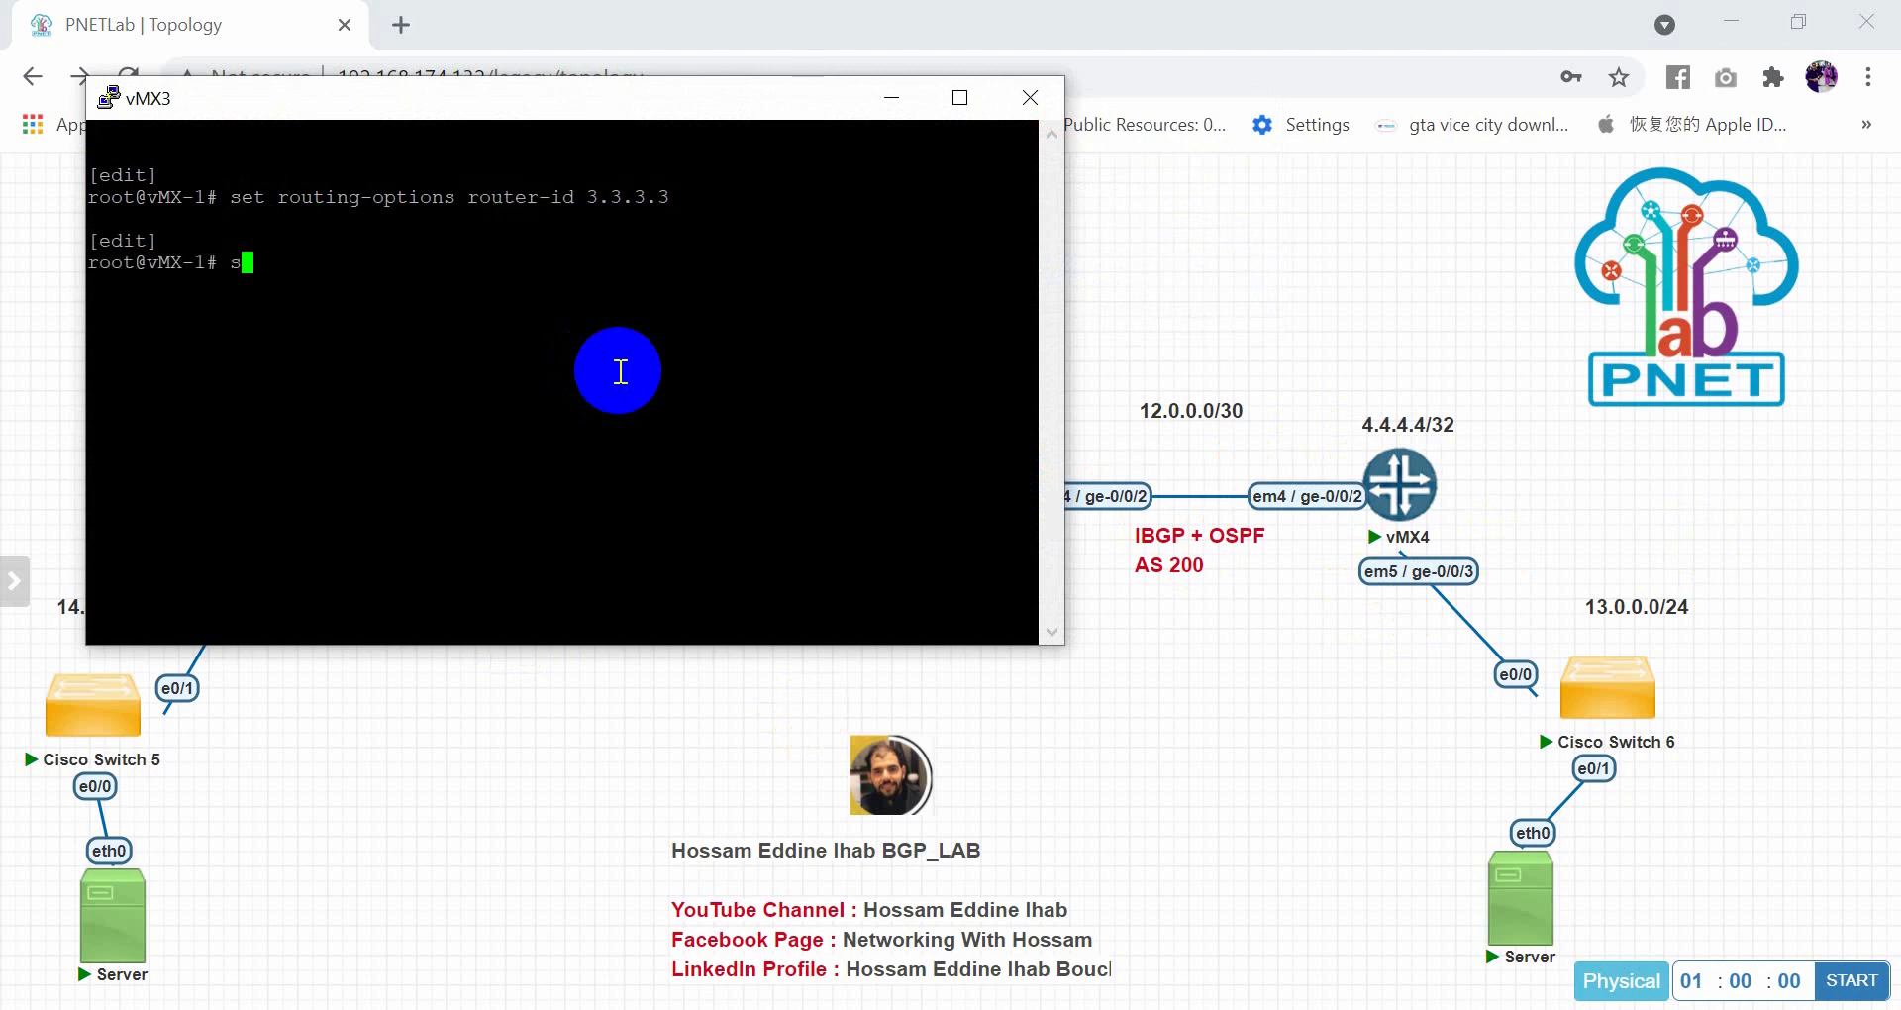
# Add interface ge-0/0/2 to OSPF area 0.0.0.0 on vMX3
pyautogui.write('set protocols osfp')
pyautogui.press('Return')
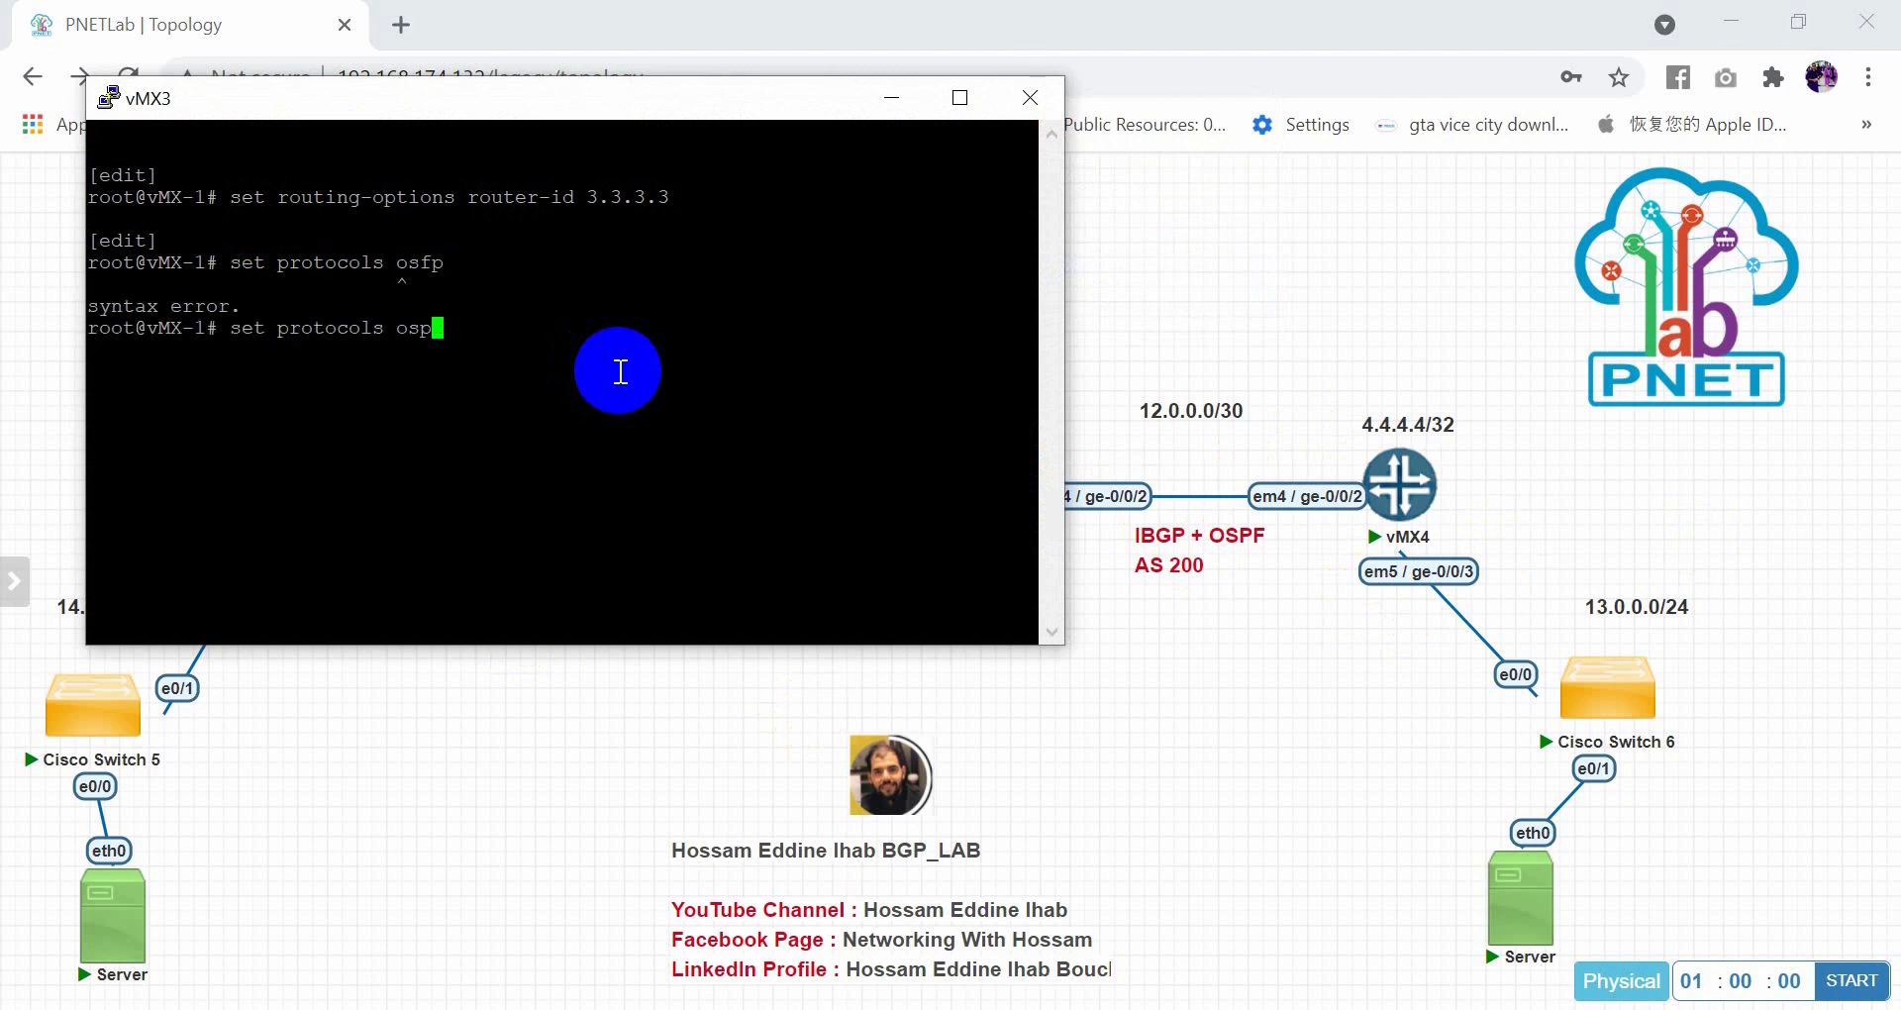
pyautogui.write('area 0.0.0.')
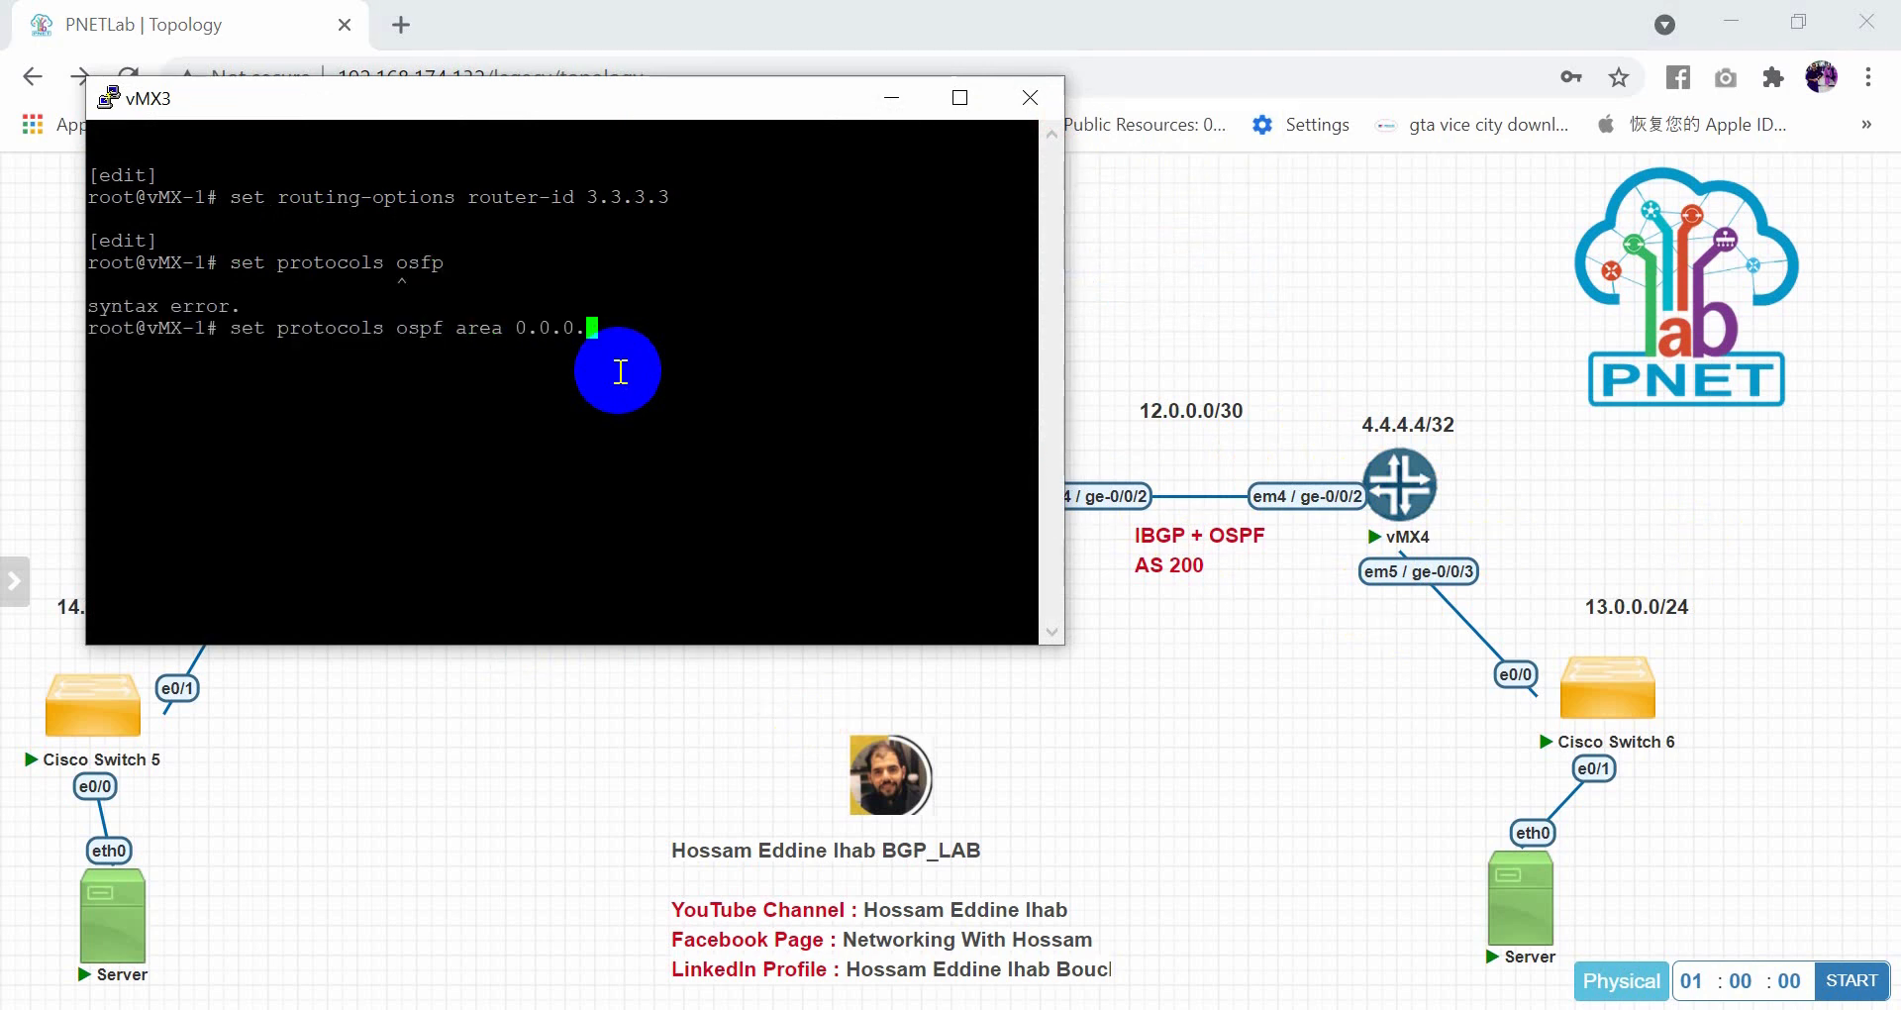
pyautogui.write('0 interface')
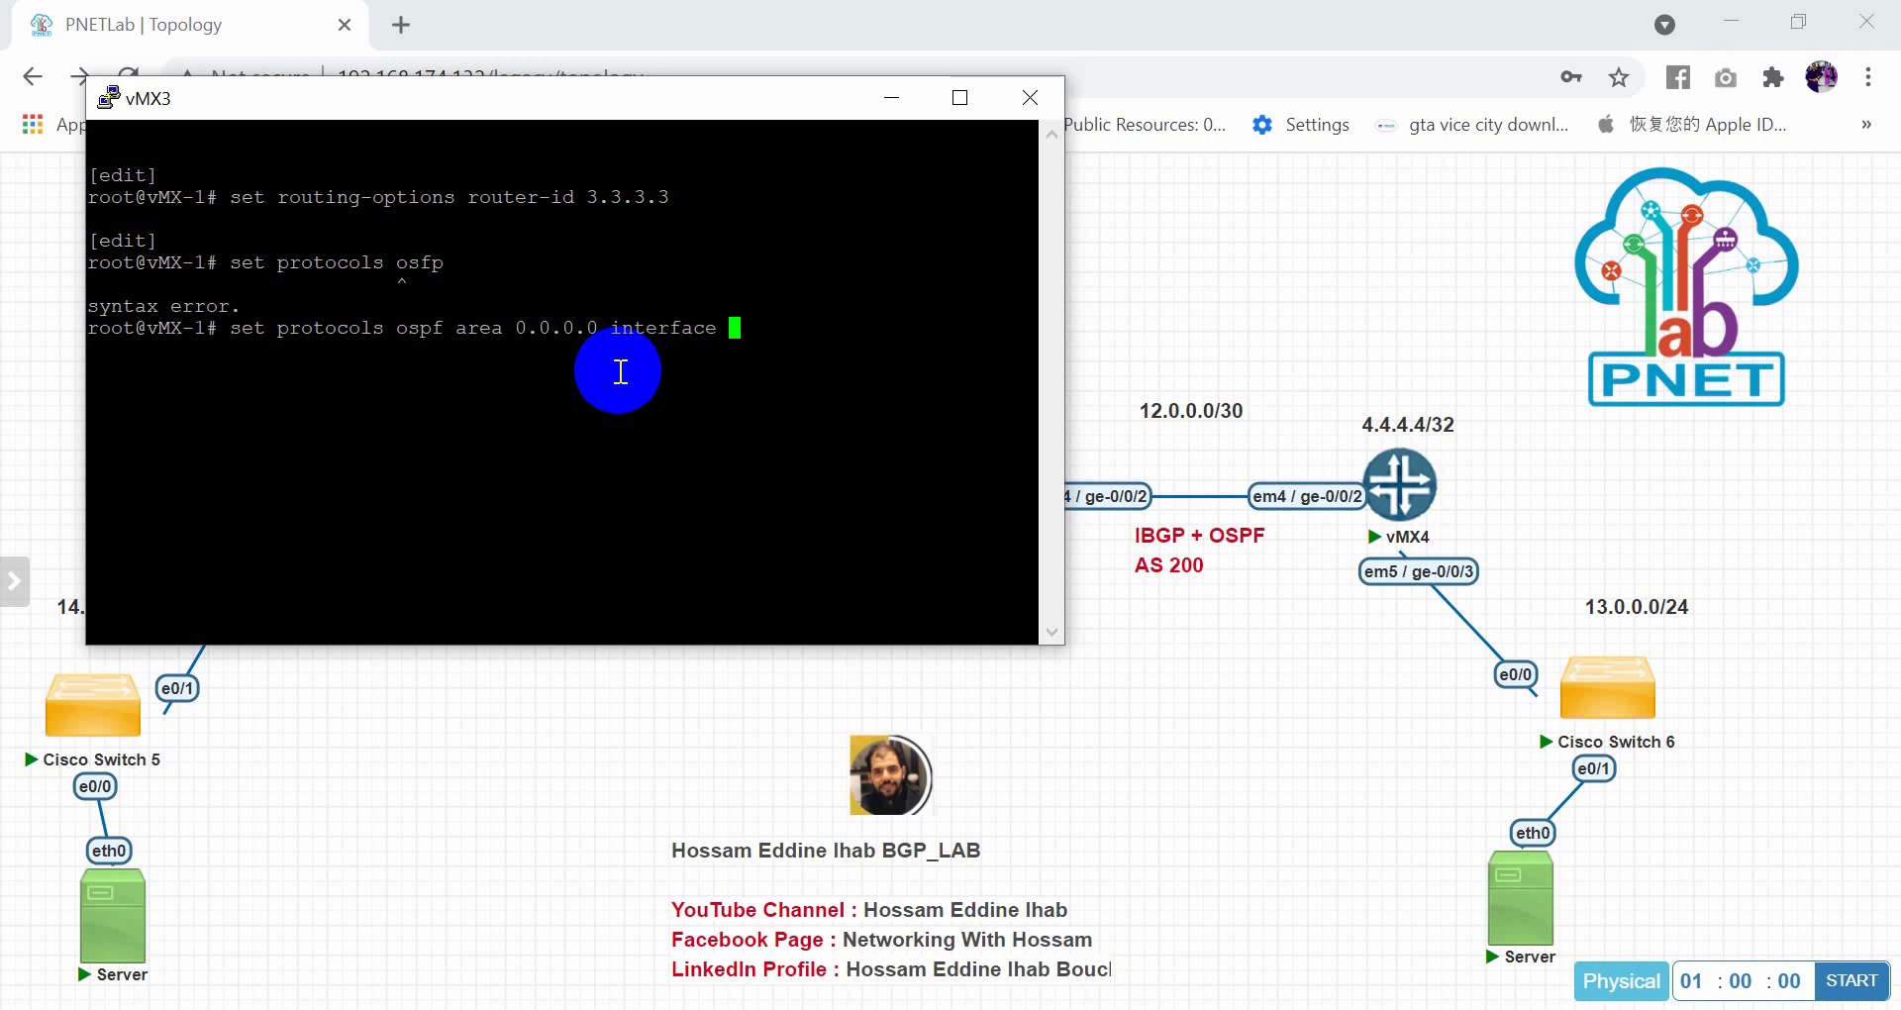
pyautogui.hotkey('alt', 'Tab')
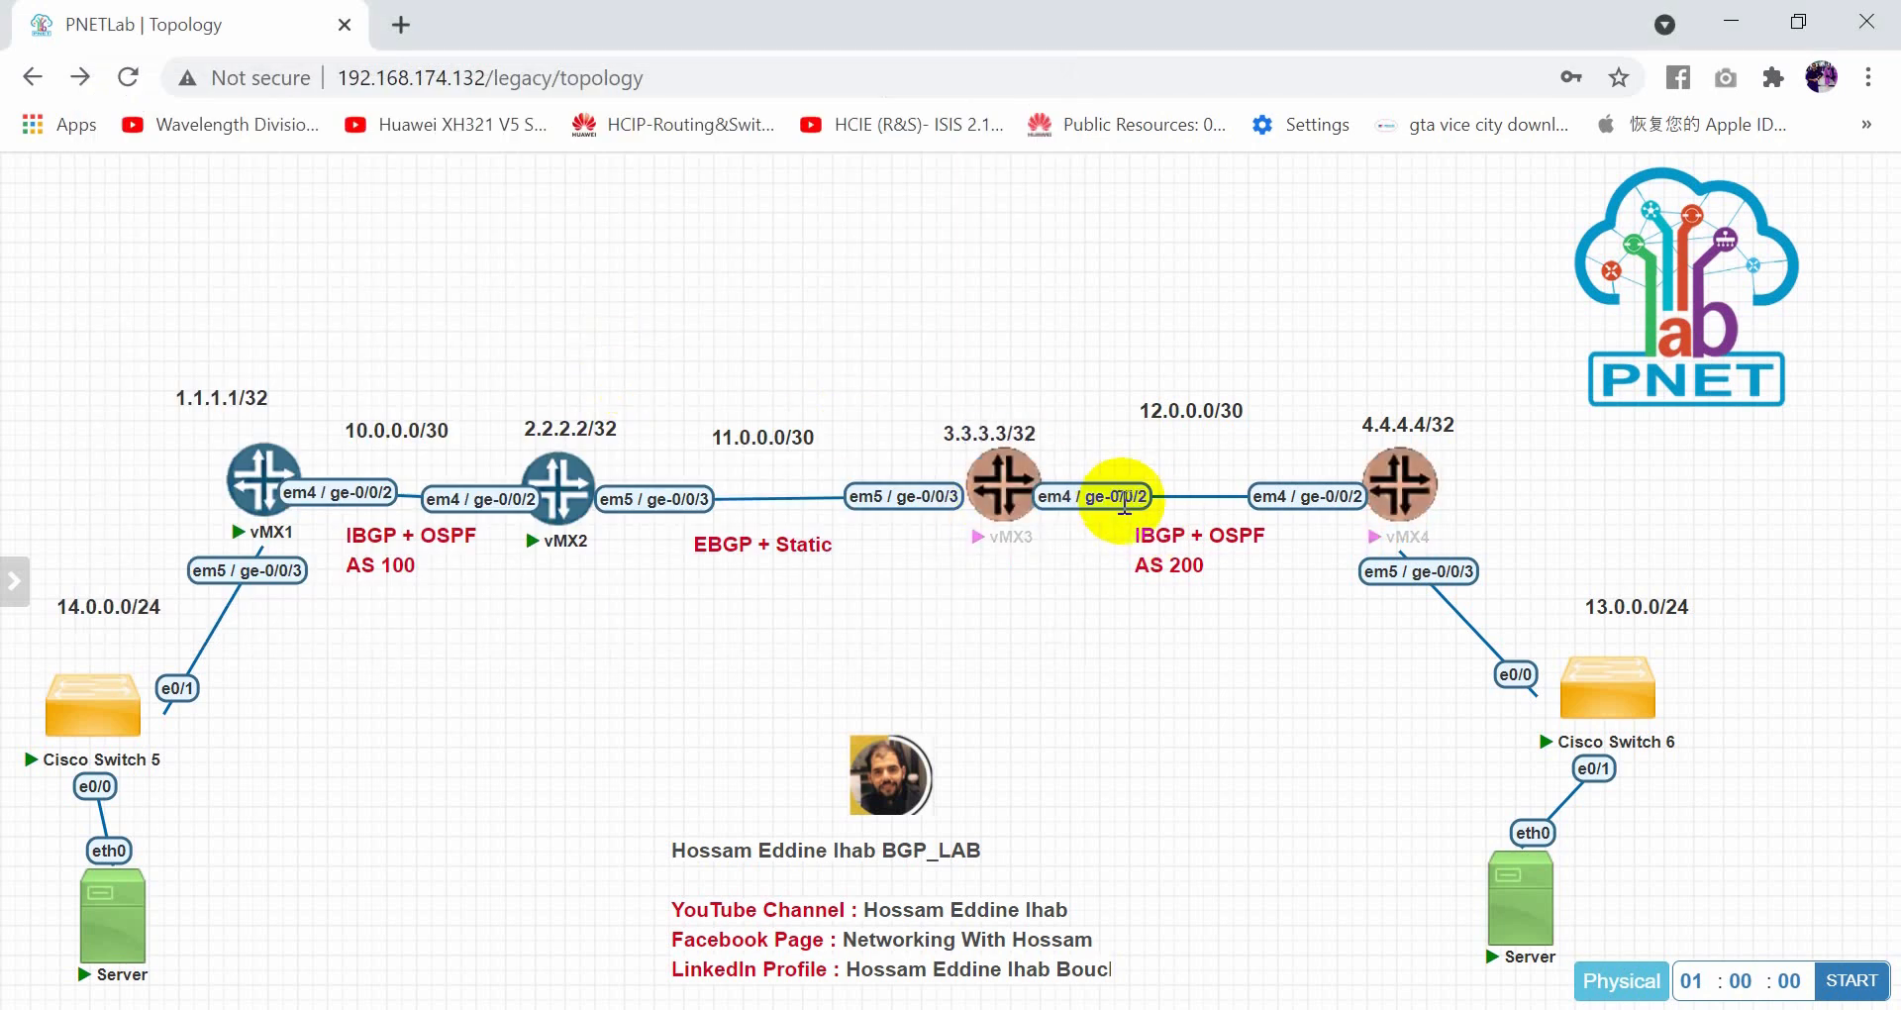
pyautogui.hotkey('alt', 'Tab')
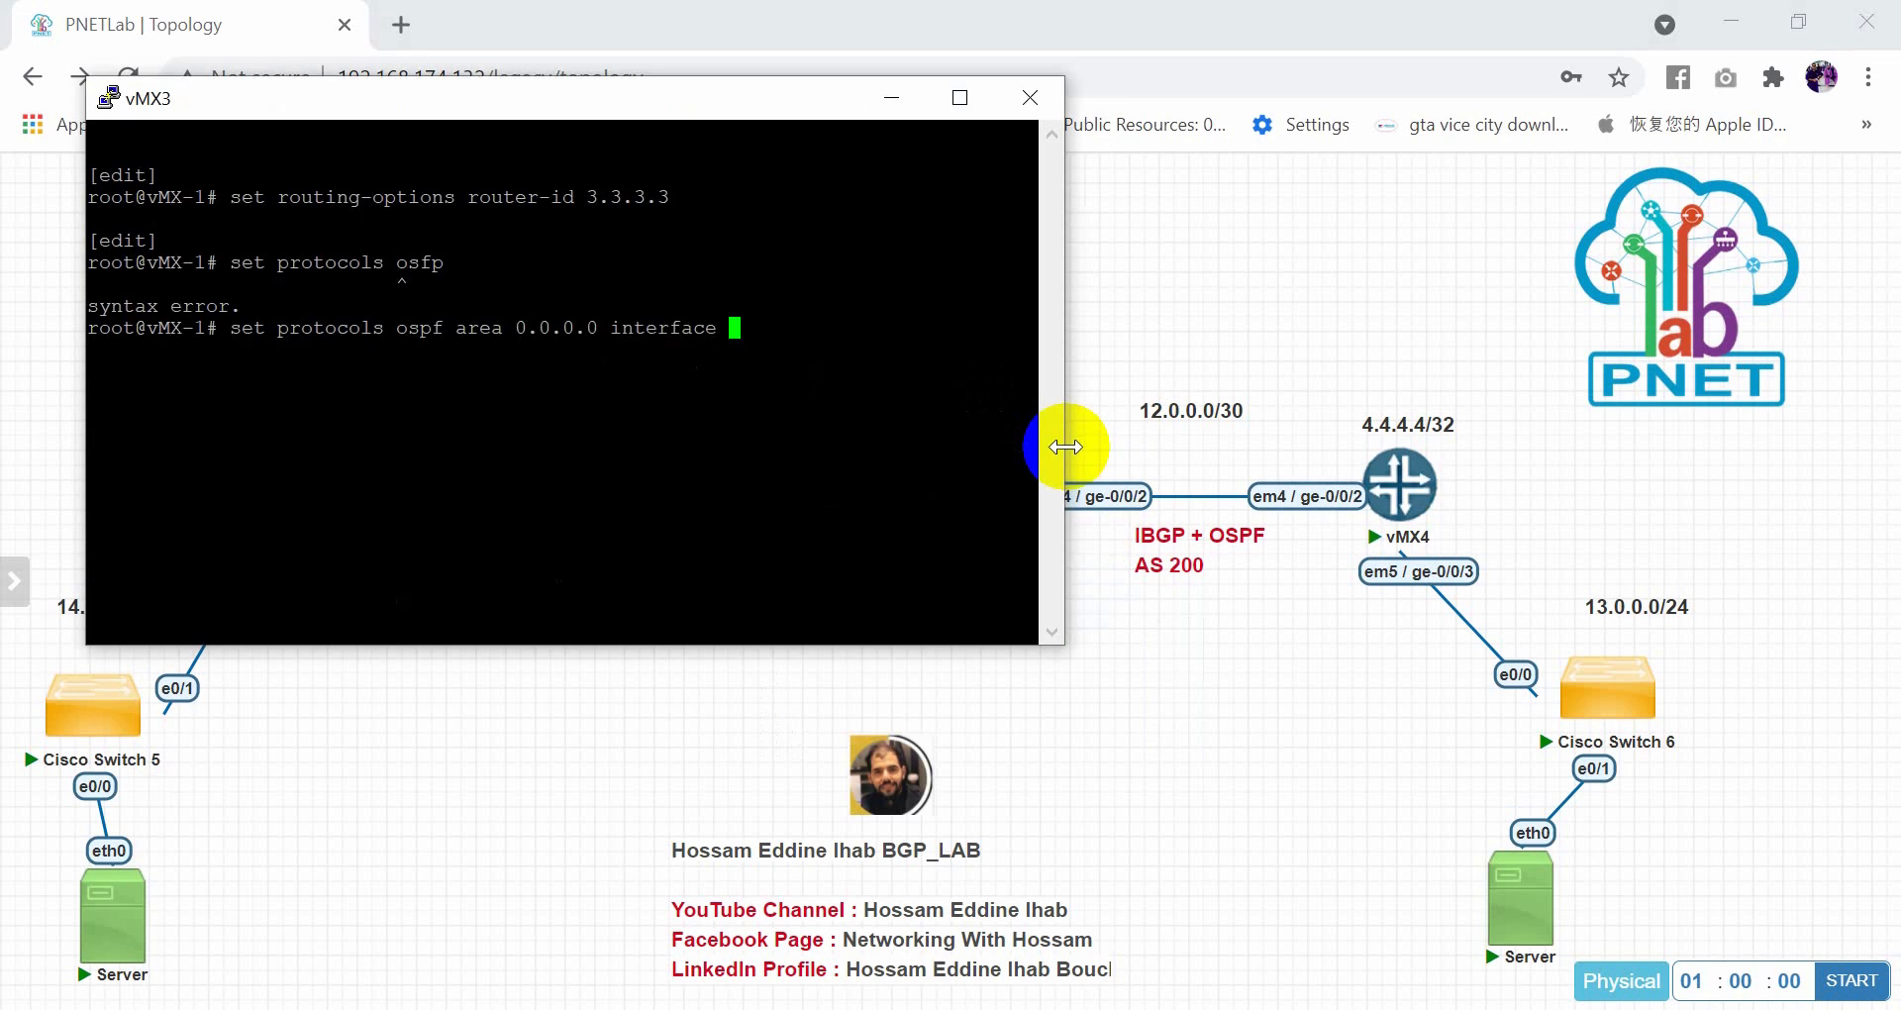
pyautogui.write('ge-0/0/2')
pyautogui.press('Return')
# Add the loopback interface lo0 to OSPF area 0.0.0.0 on vMX3
pyautogui.press('Up')
pyautogui.press('BackSpace')
pyautogui.press('BackSpace')
pyautogui.press('BackSpace')
pyautogui.press('BackSpace')
pyautogui.press('BackSpace')
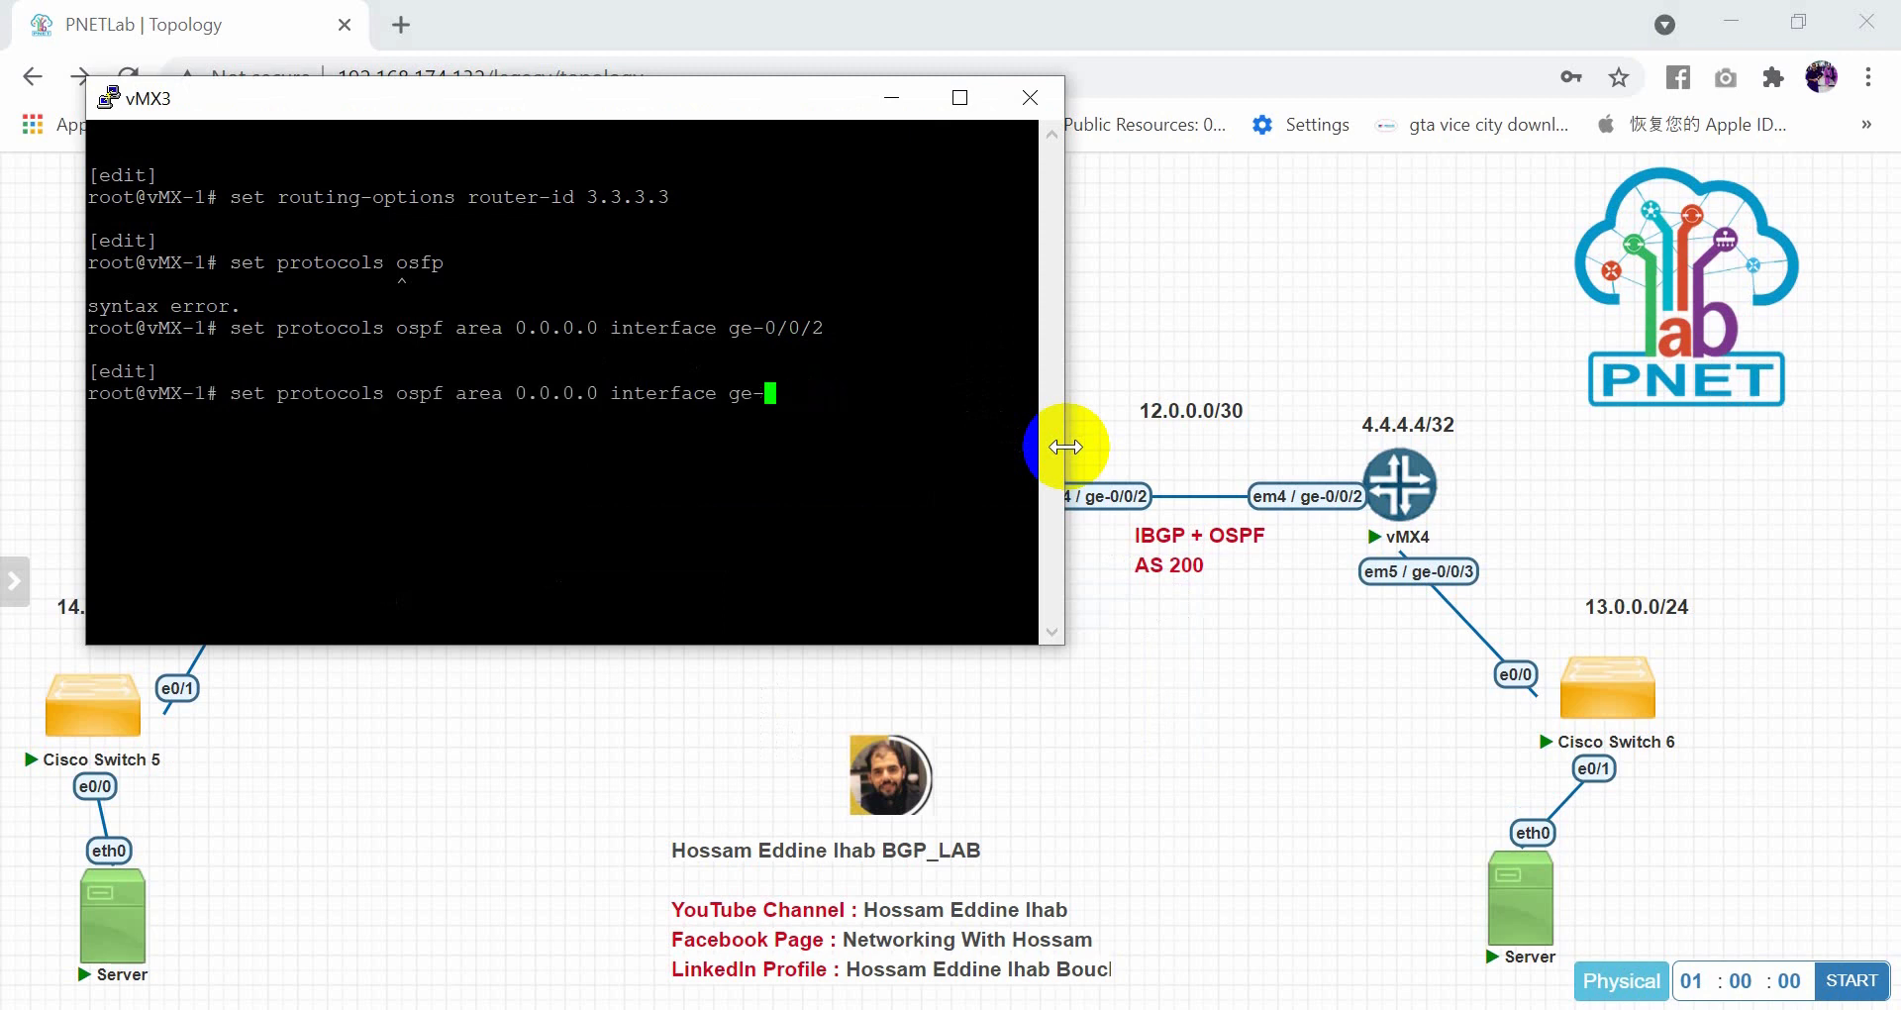
pyautogui.press('BackSpace')
pyautogui.press('BackSpace')
pyautogui.write('lo0')
pyautogui.press('Return')
# Commit the OSPF configuration on vMX3 and close its console session
pyautogui.write('c')
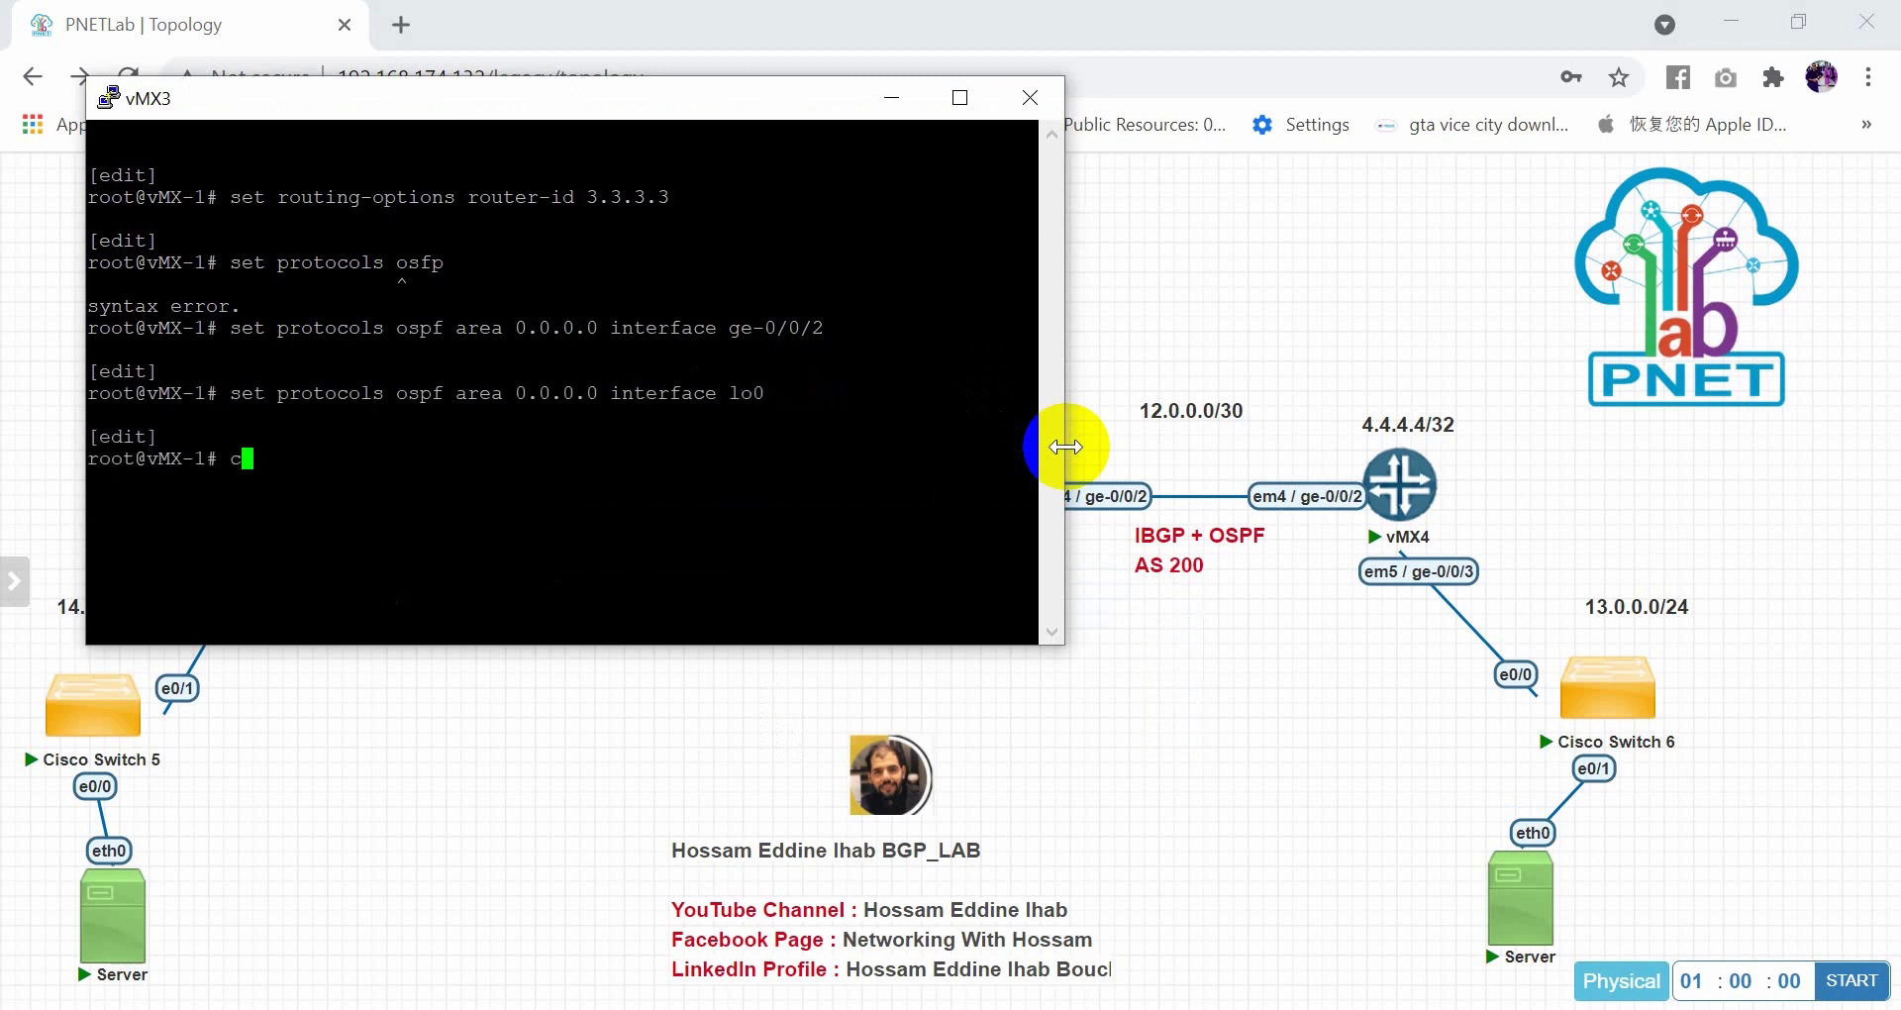
pyautogui.write('ommit')
pyautogui.press('Return')
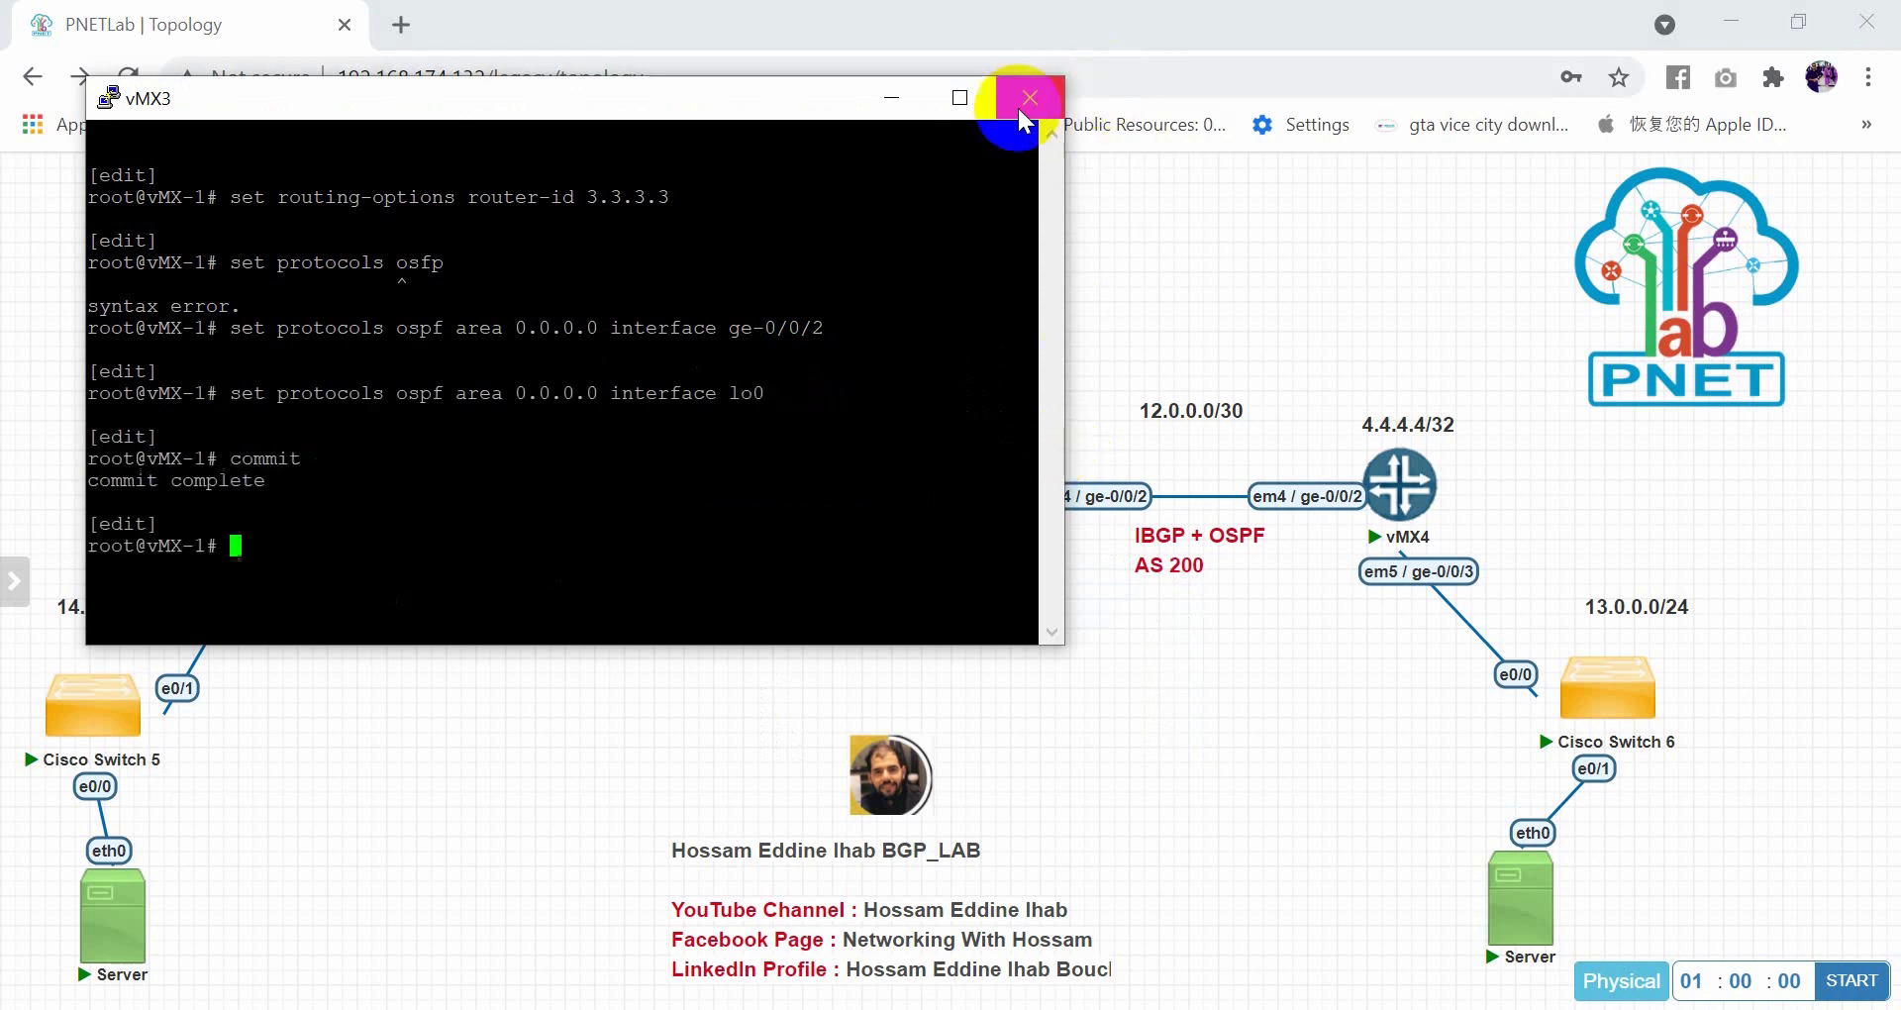
pyautogui.click(1021, 112)
pyautogui.click(1082, 721)
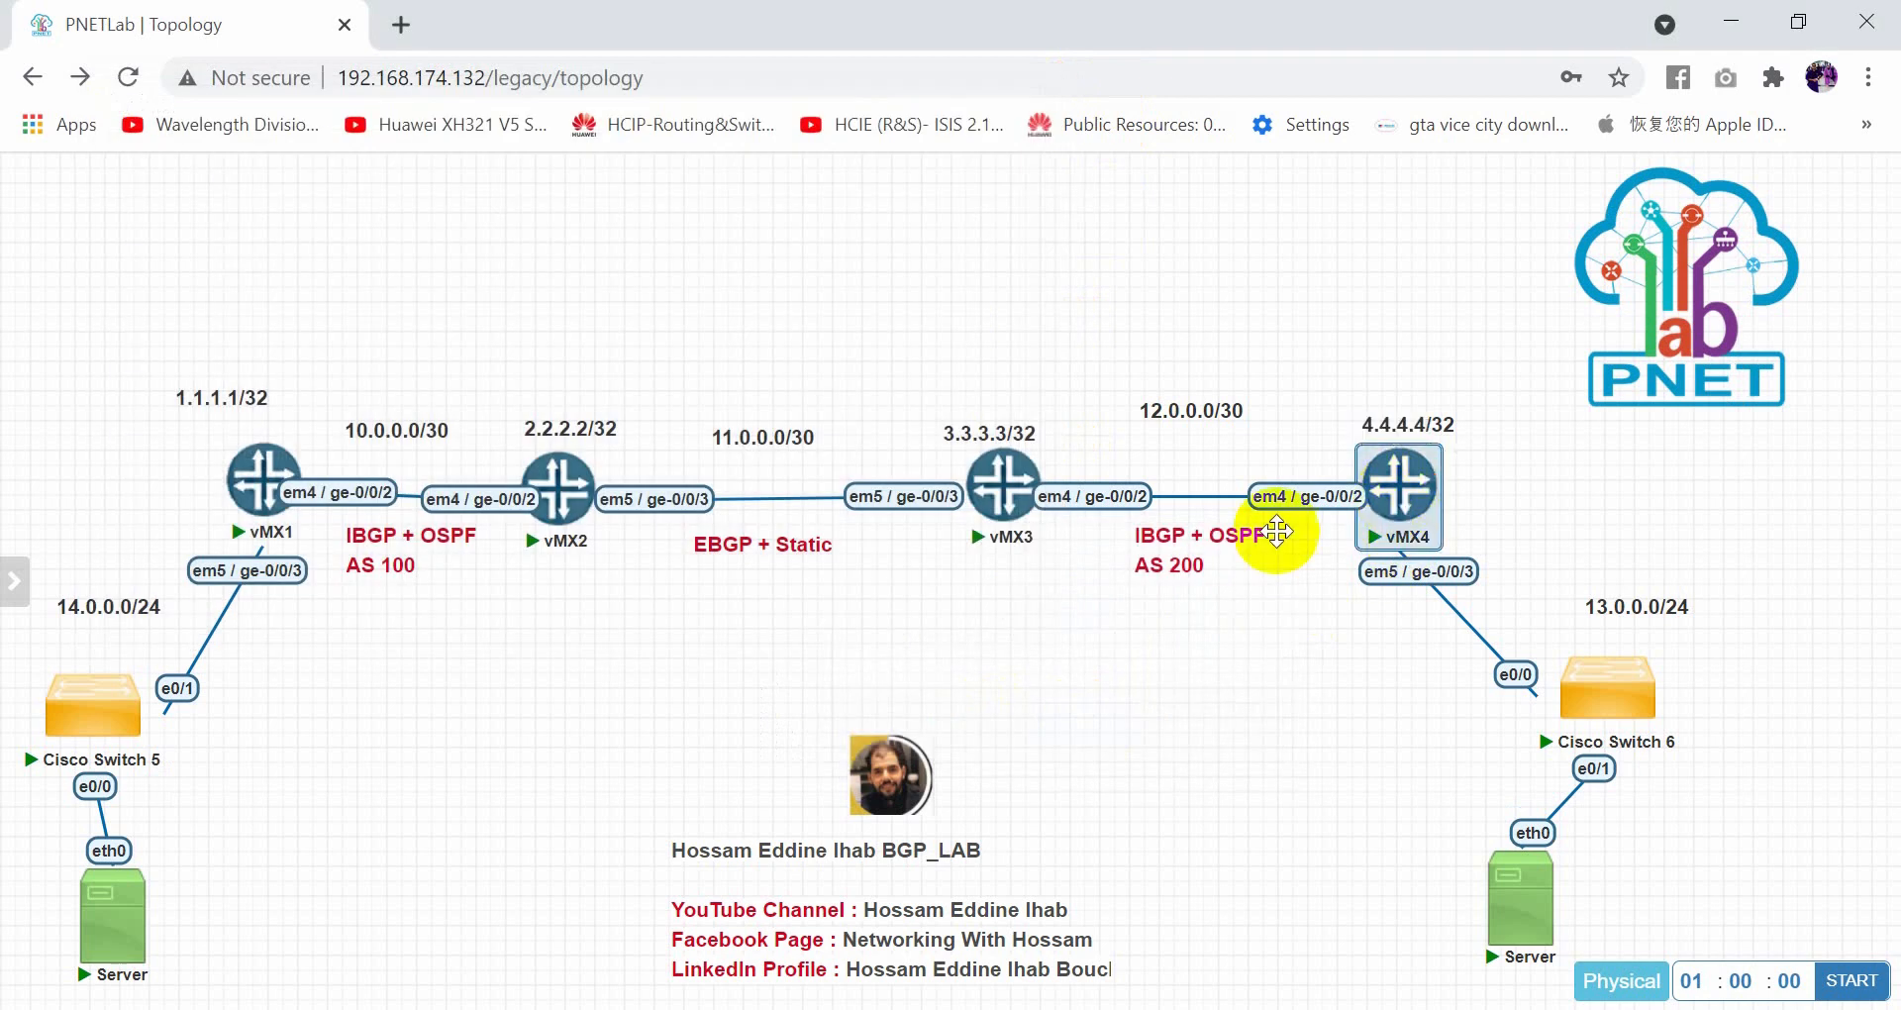
# Open the vMX4 console and set its router ID to 4.4.4.4 under the routing options
pyautogui.click(1399, 480)
pyautogui.click(1061, 277)
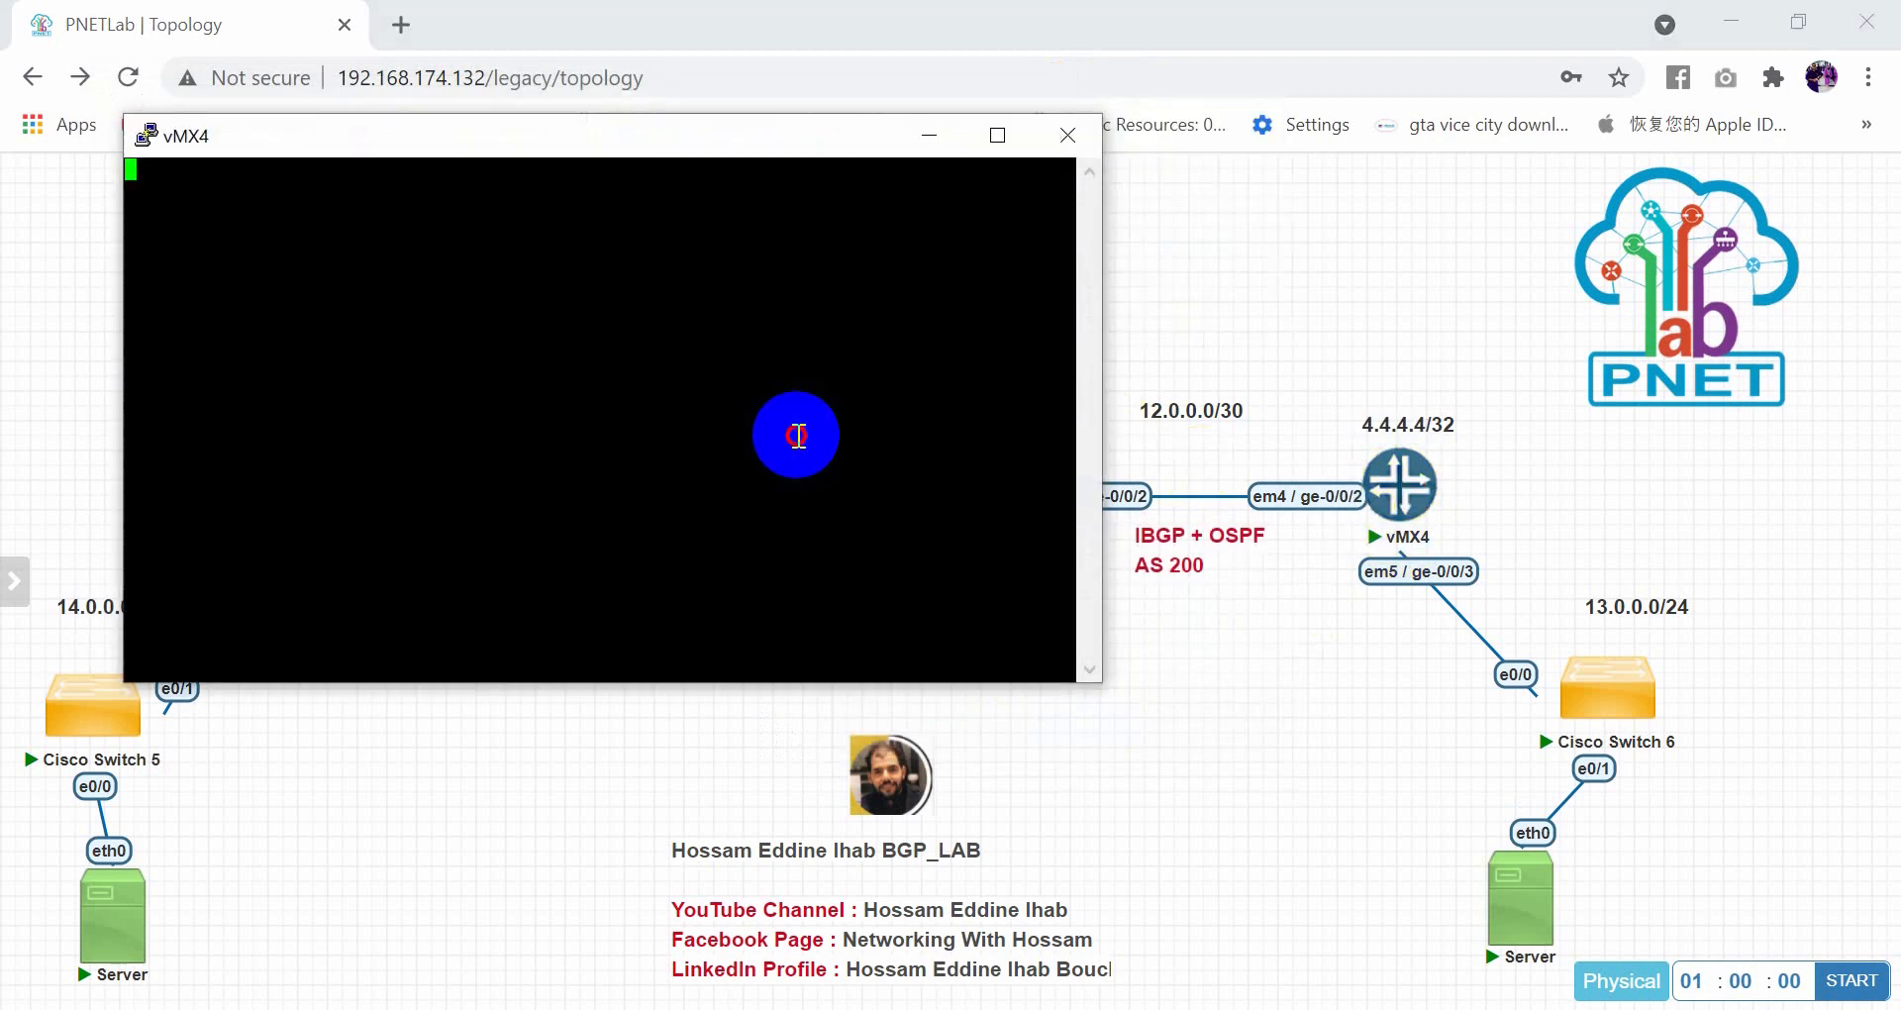
pyautogui.click(797, 435)
pyautogui.press('Return')
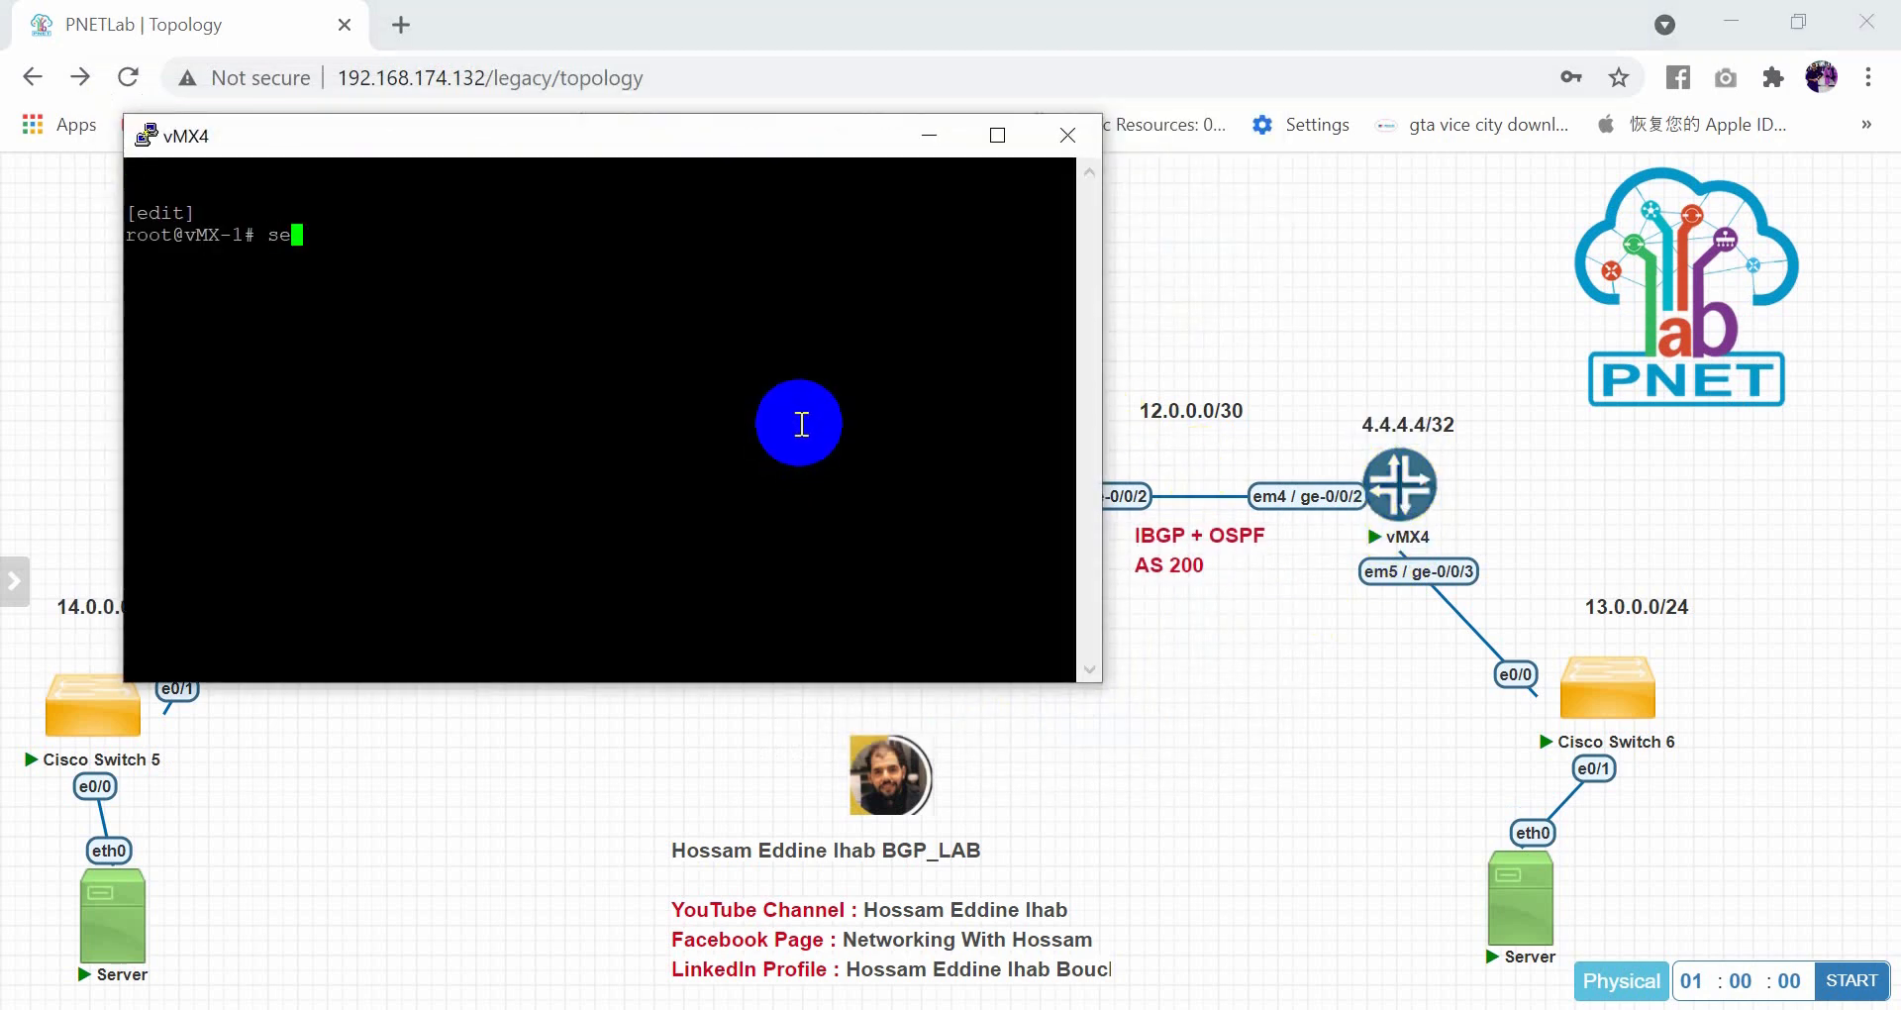
pyautogui.write('set routing-options ro')
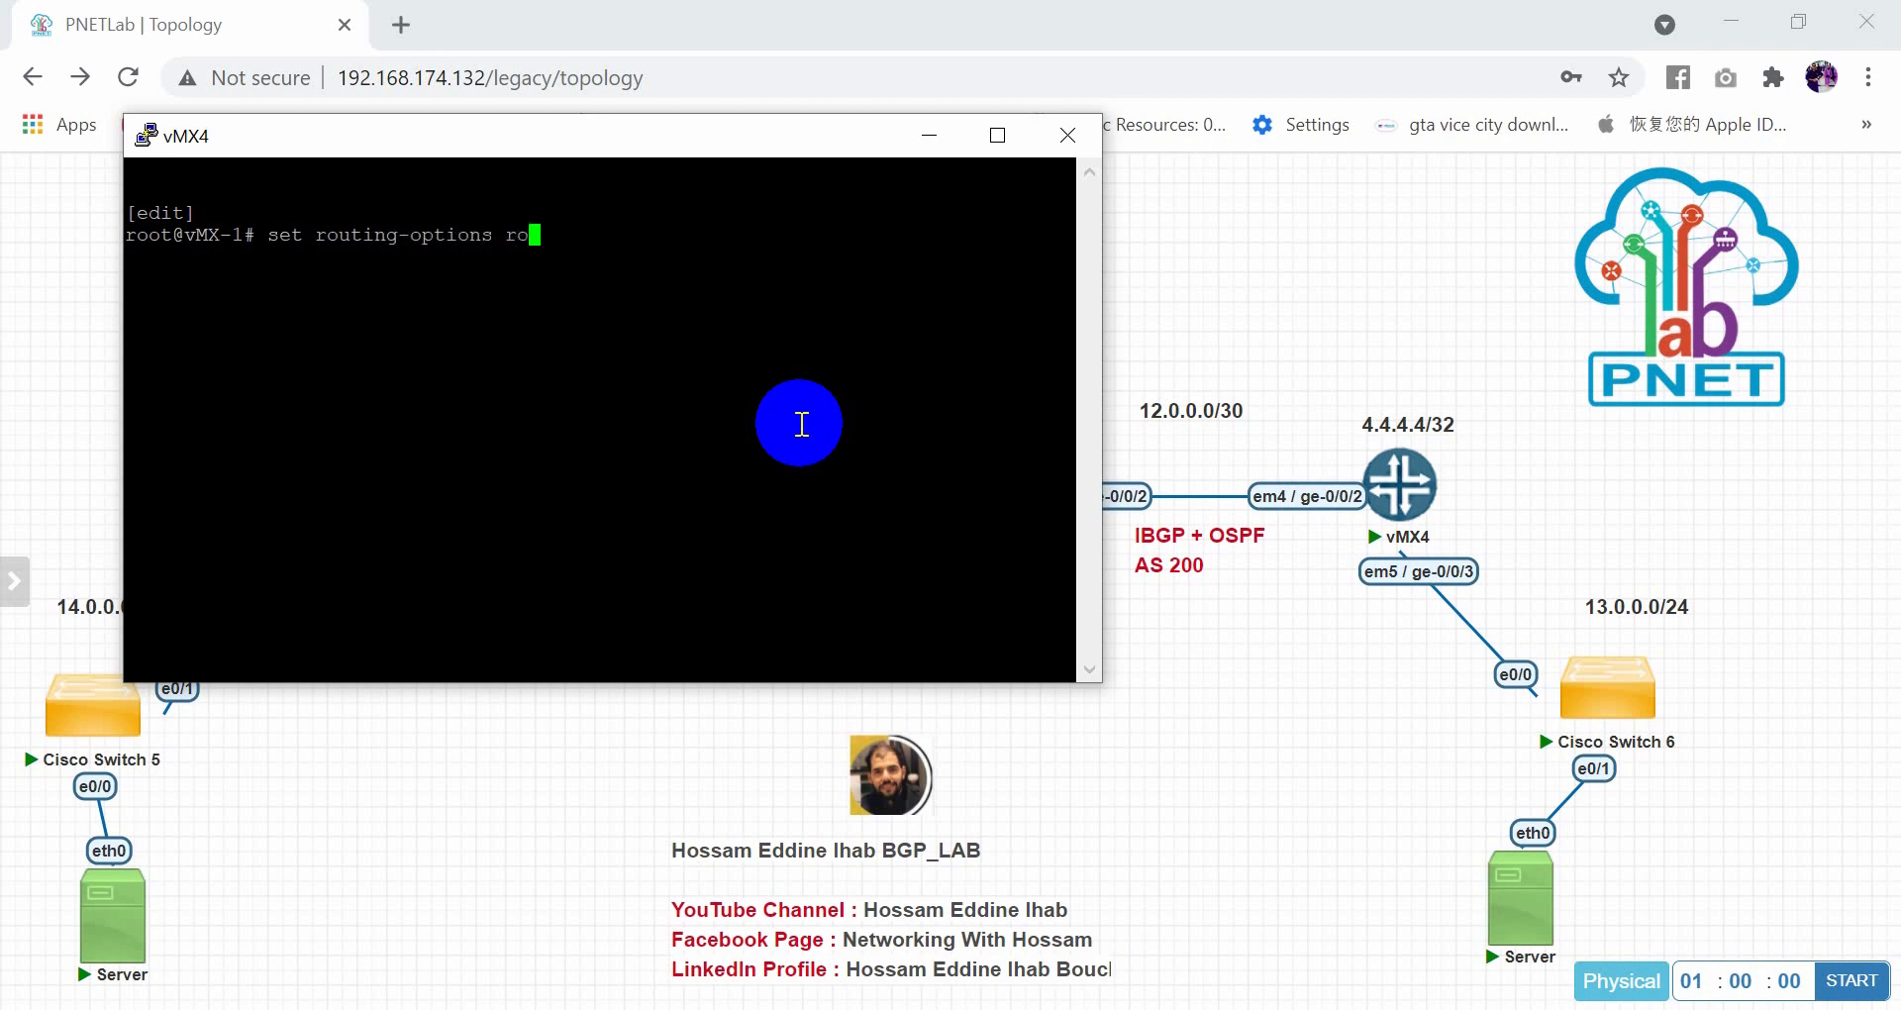
pyautogui.write('uter-id 4.4.4.4')
pyautogui.press('Return')
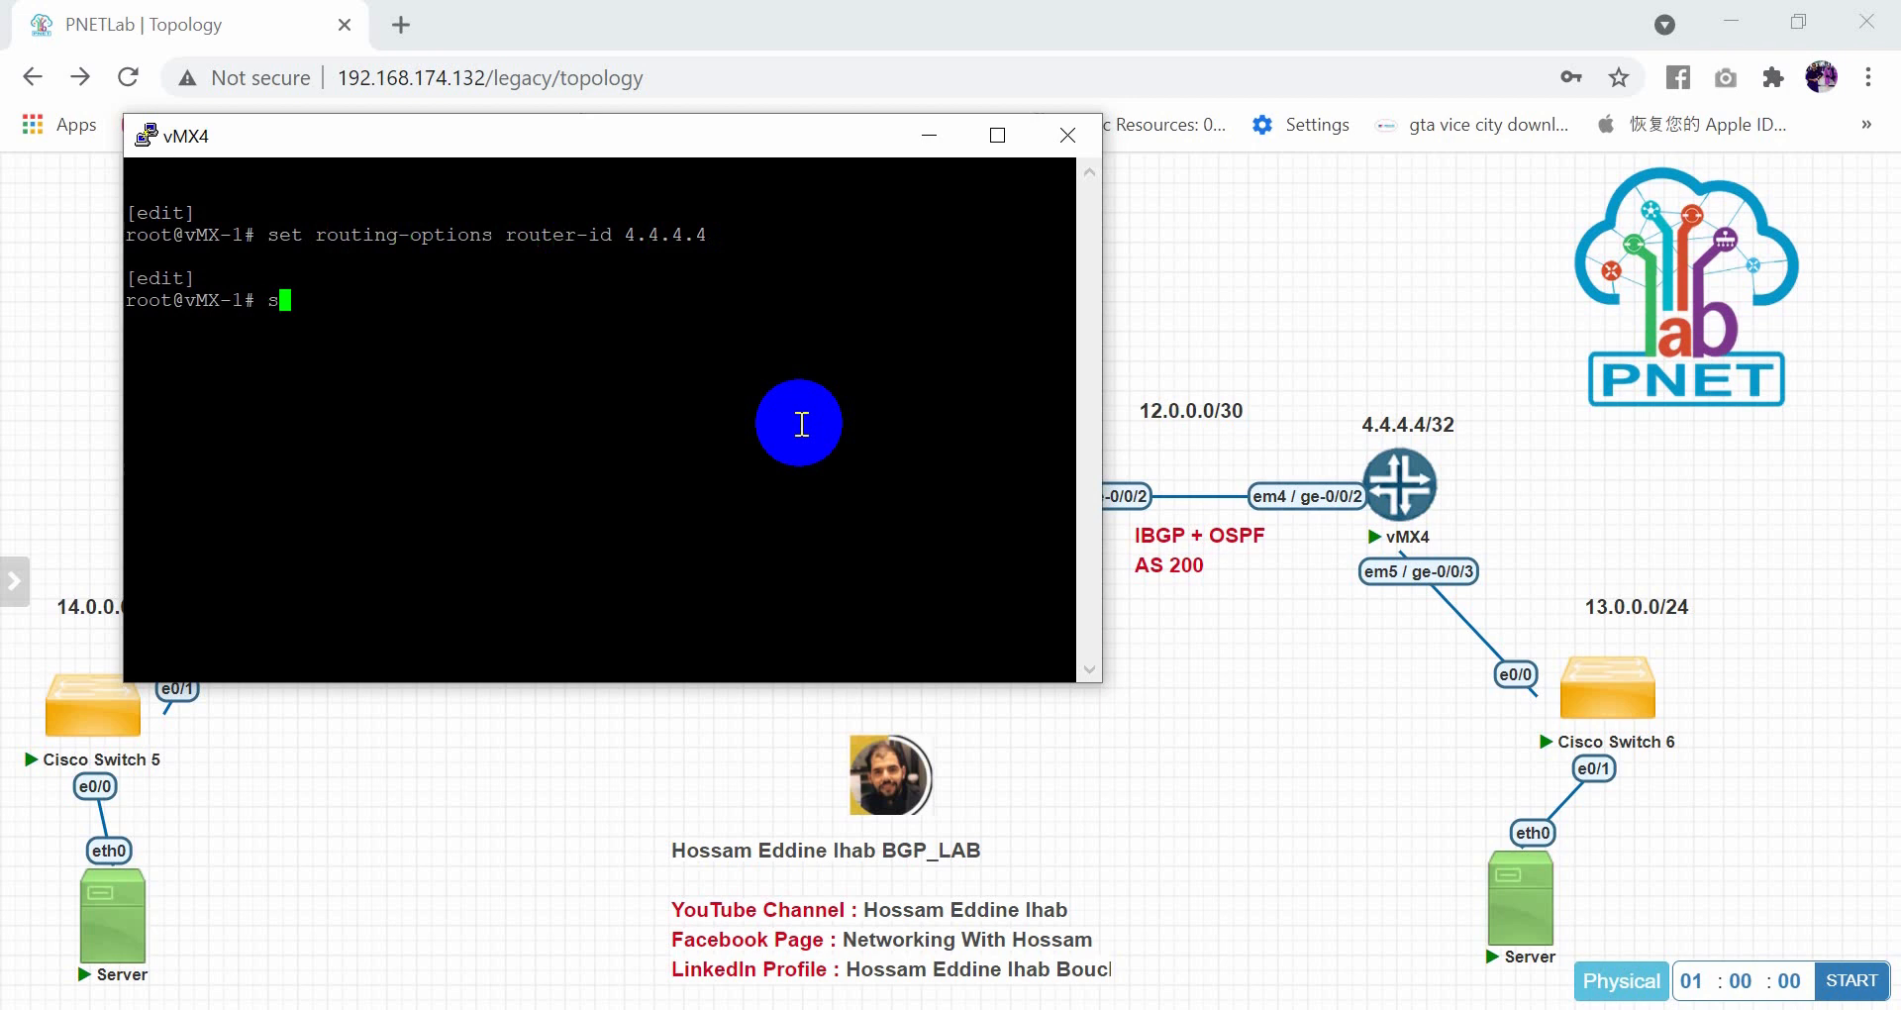
# Add interfaces ge-0/0/2 and ge-0/0/3 to OSPF area 0.0.0.0 on vMX4
pyautogui.write('set protocols ospf area ')
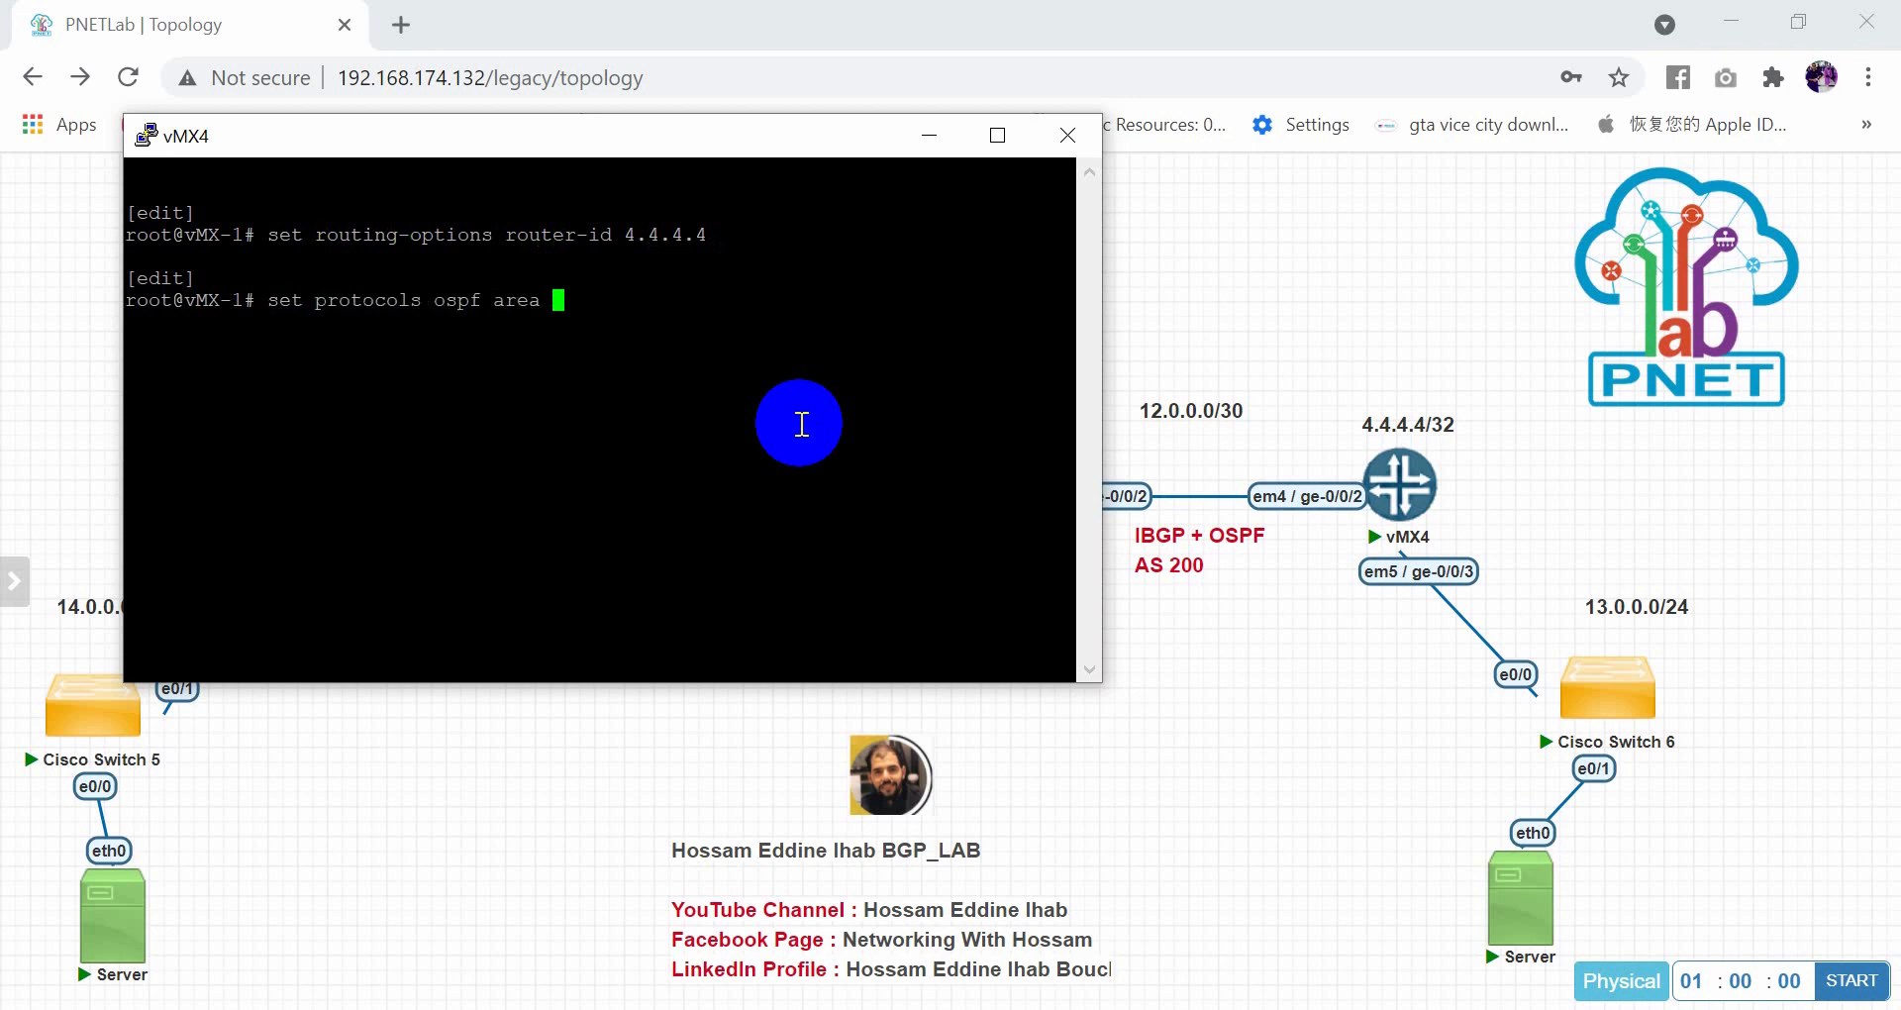
pyautogui.write('0.0.0.0 interface ')
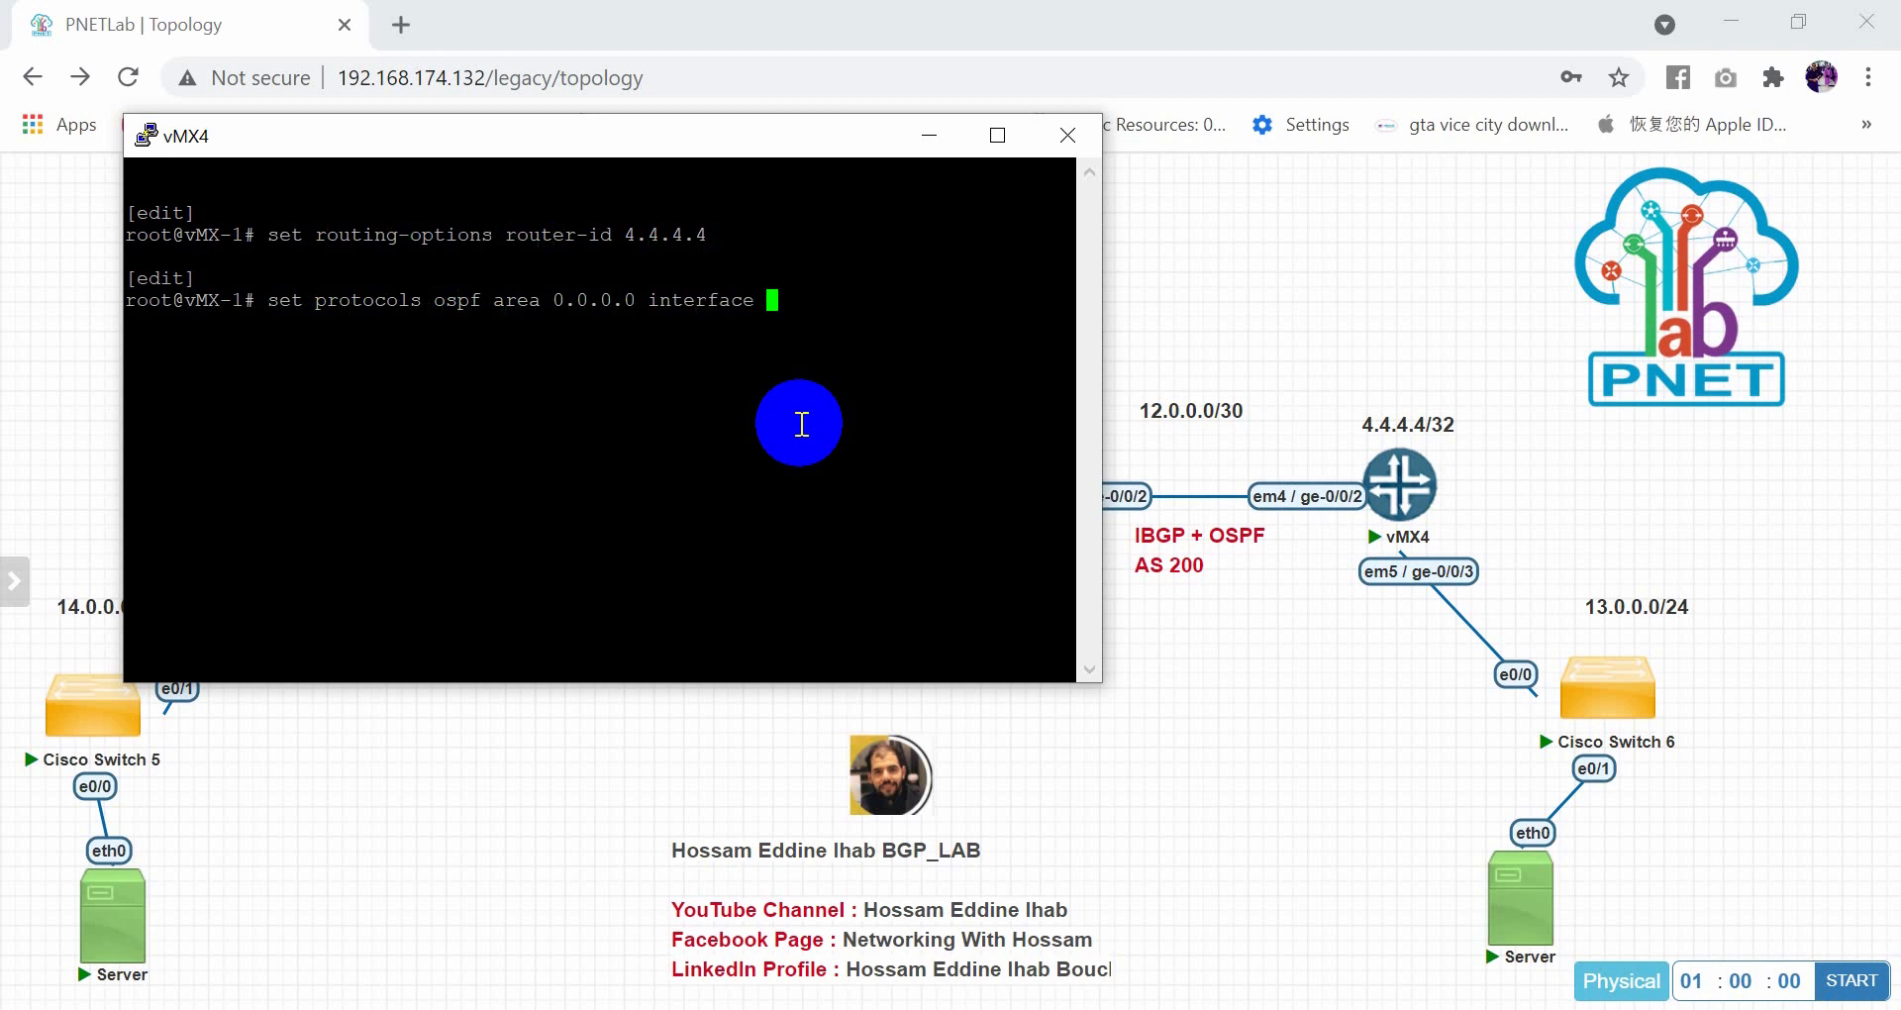
pyautogui.write('ge-0/0/2')
pyautogui.press('Return')
pyautogui.press('Up')
pyautogui.write('3')
pyautogui.press('Return')
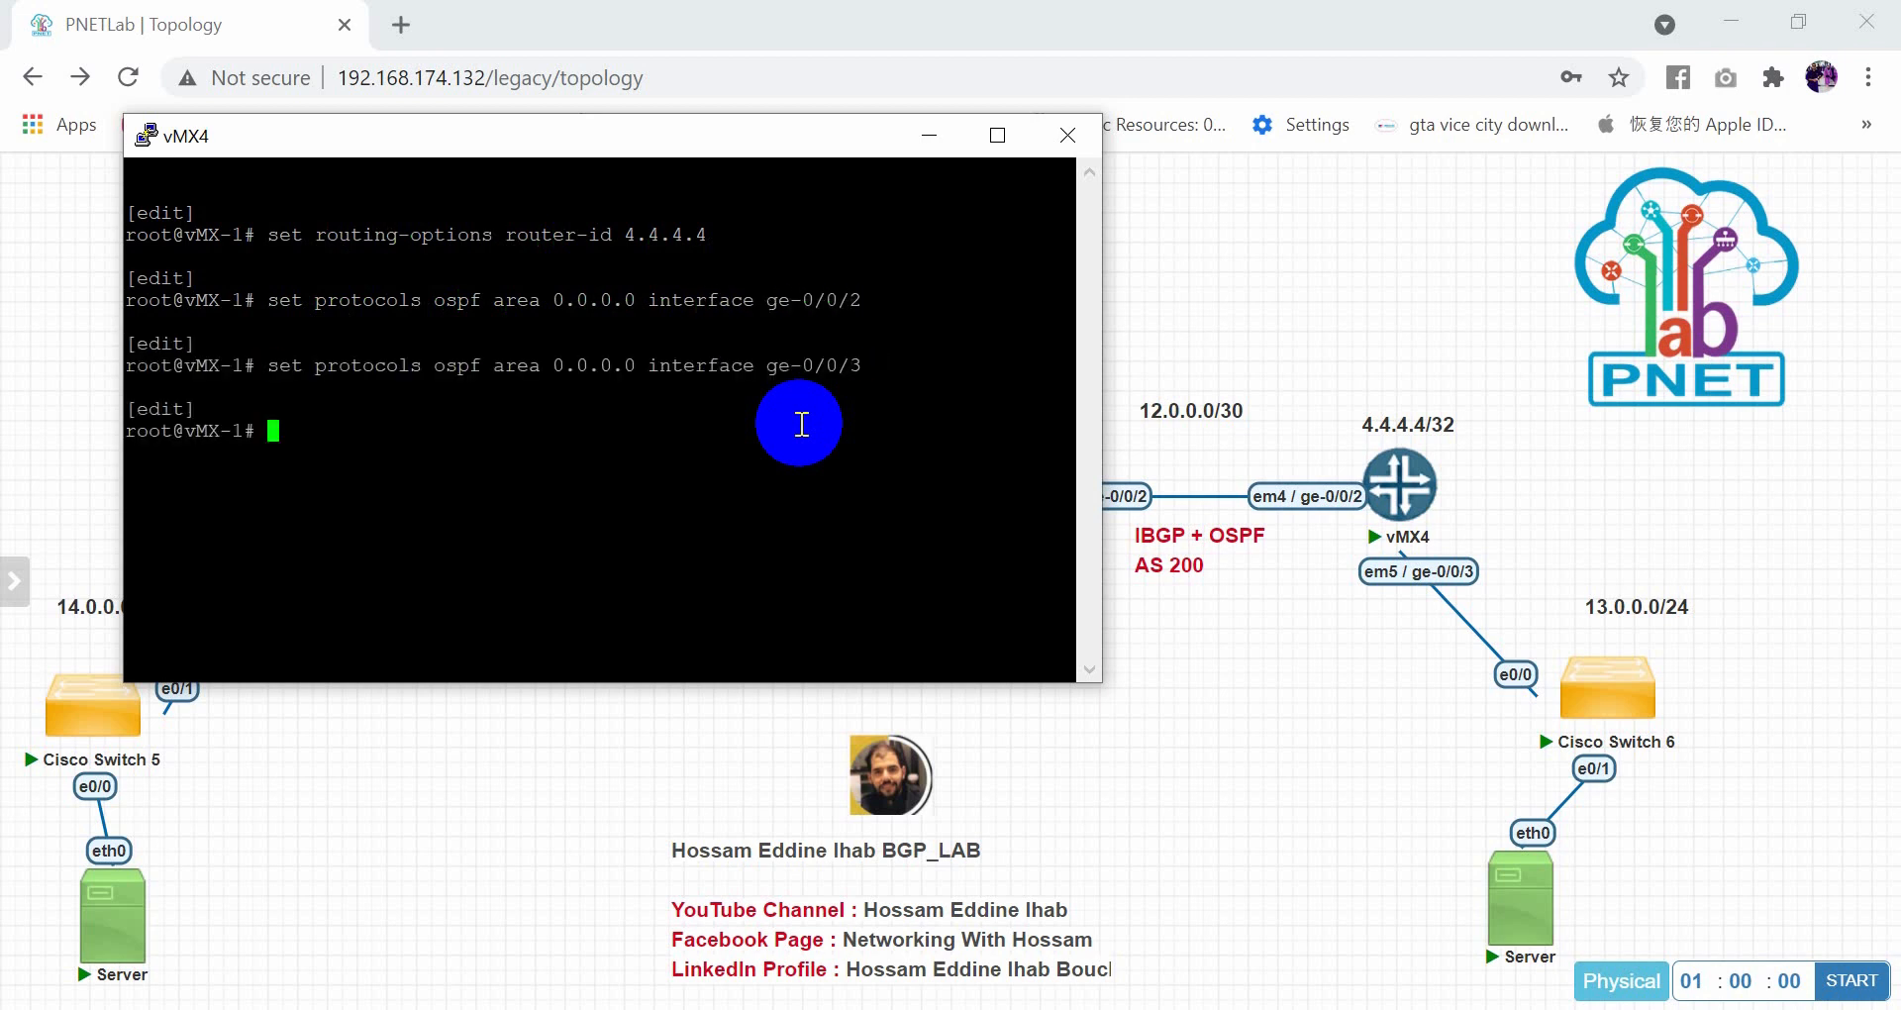
# Add the loopback interface lo0 to OSPF area 0.0.0.0 on vMX4 and commit the configuration
pyautogui.press('Up')
pyautogui.write('l')
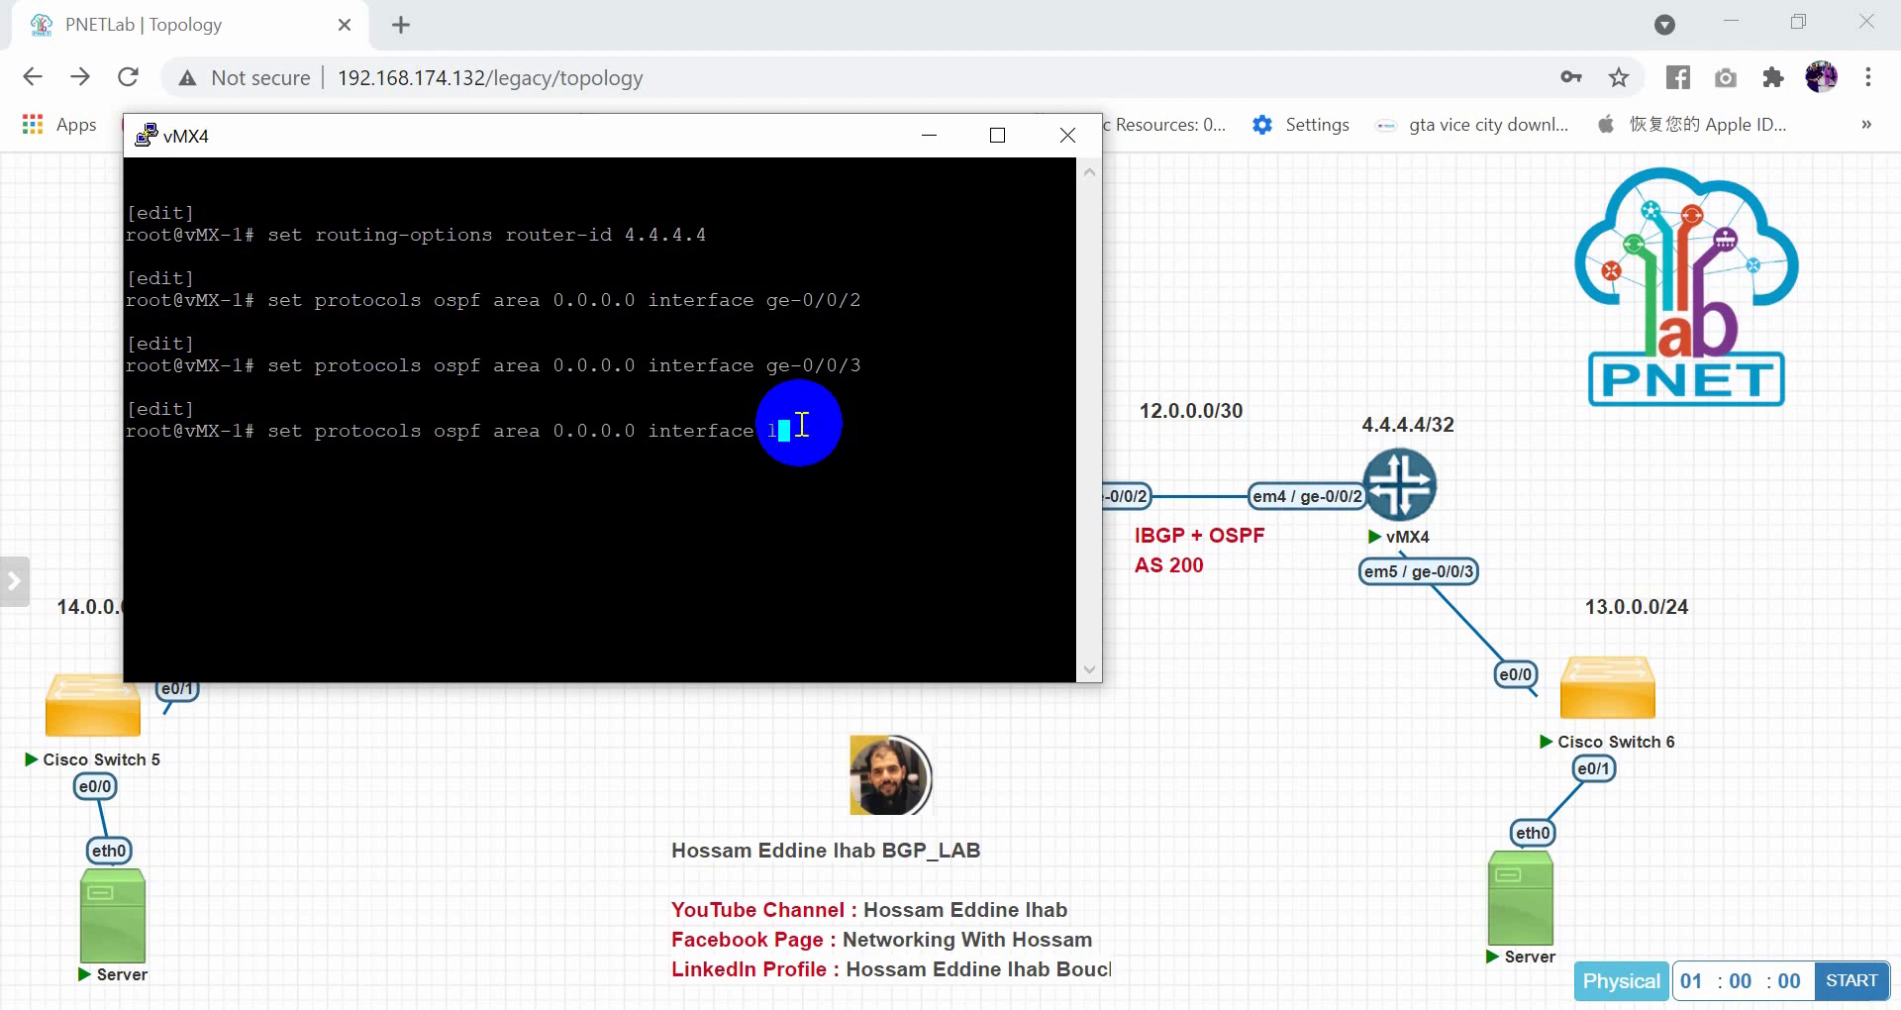
pyautogui.write('o0')
pyautogui.press('Return')
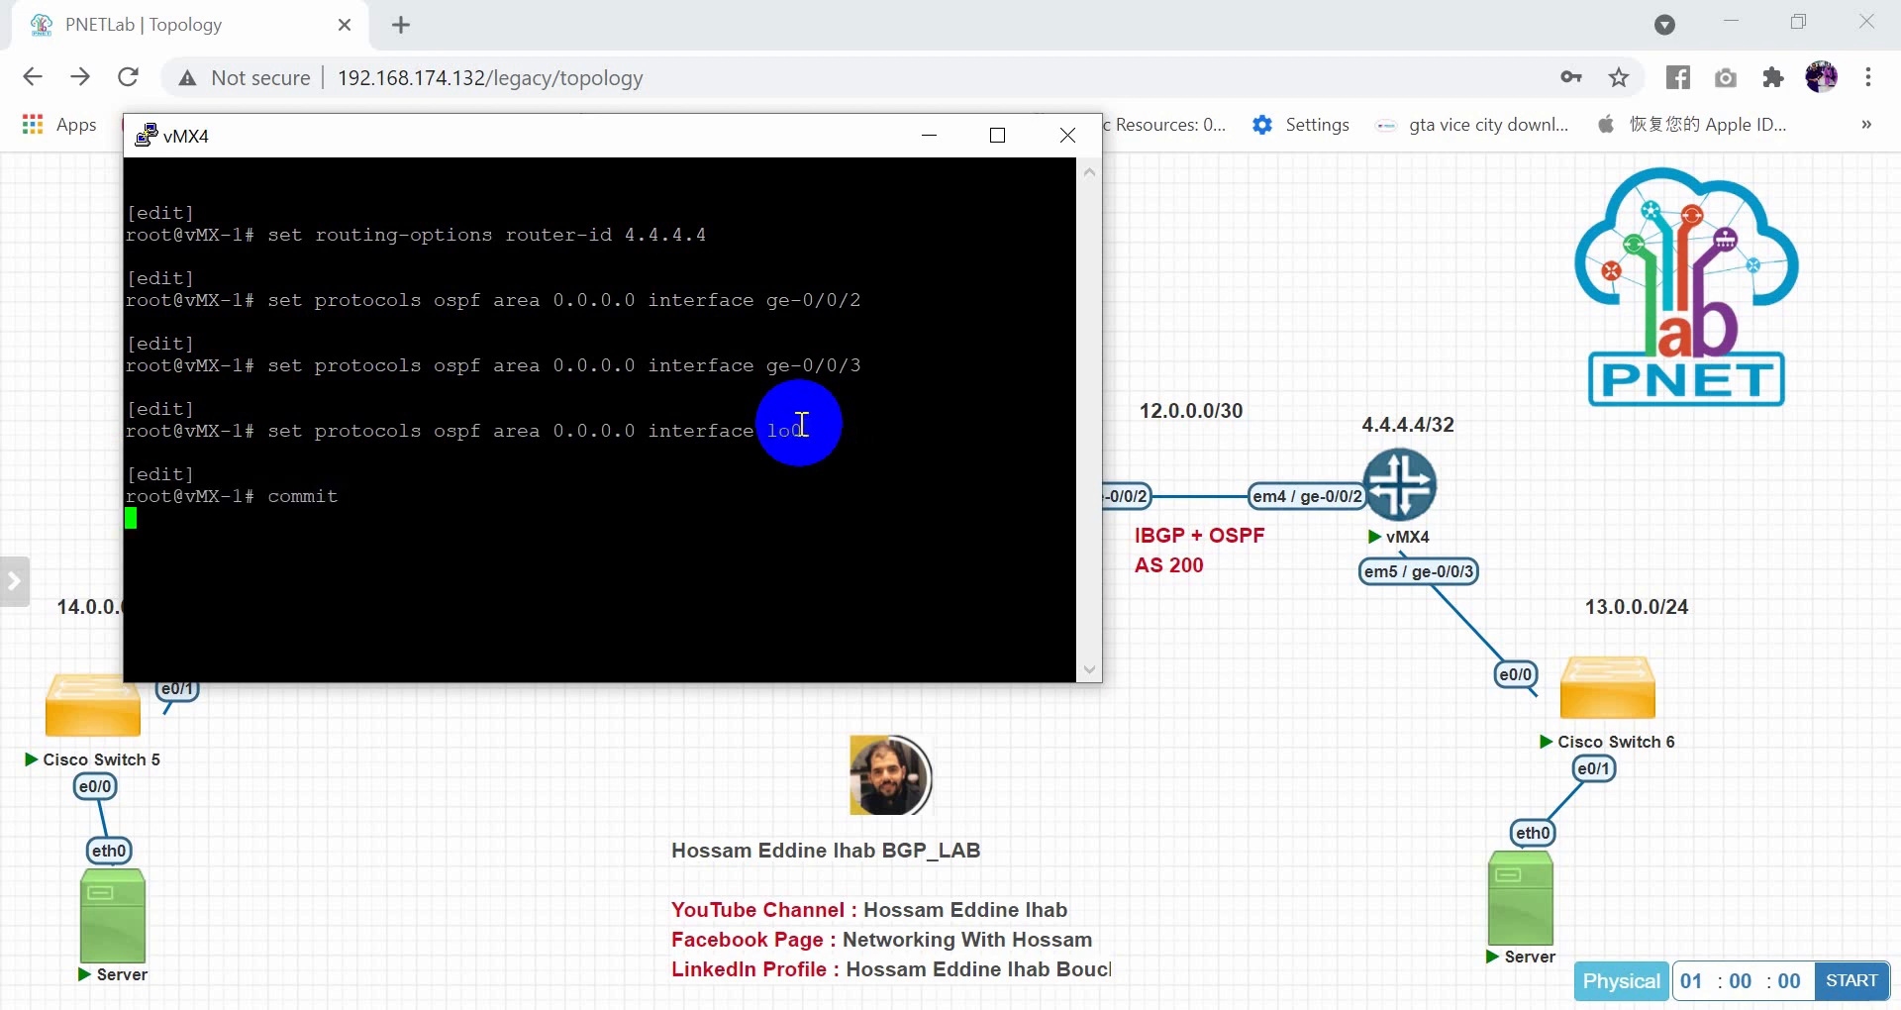
pyautogui.press('Return')
pyautogui.press('Return')
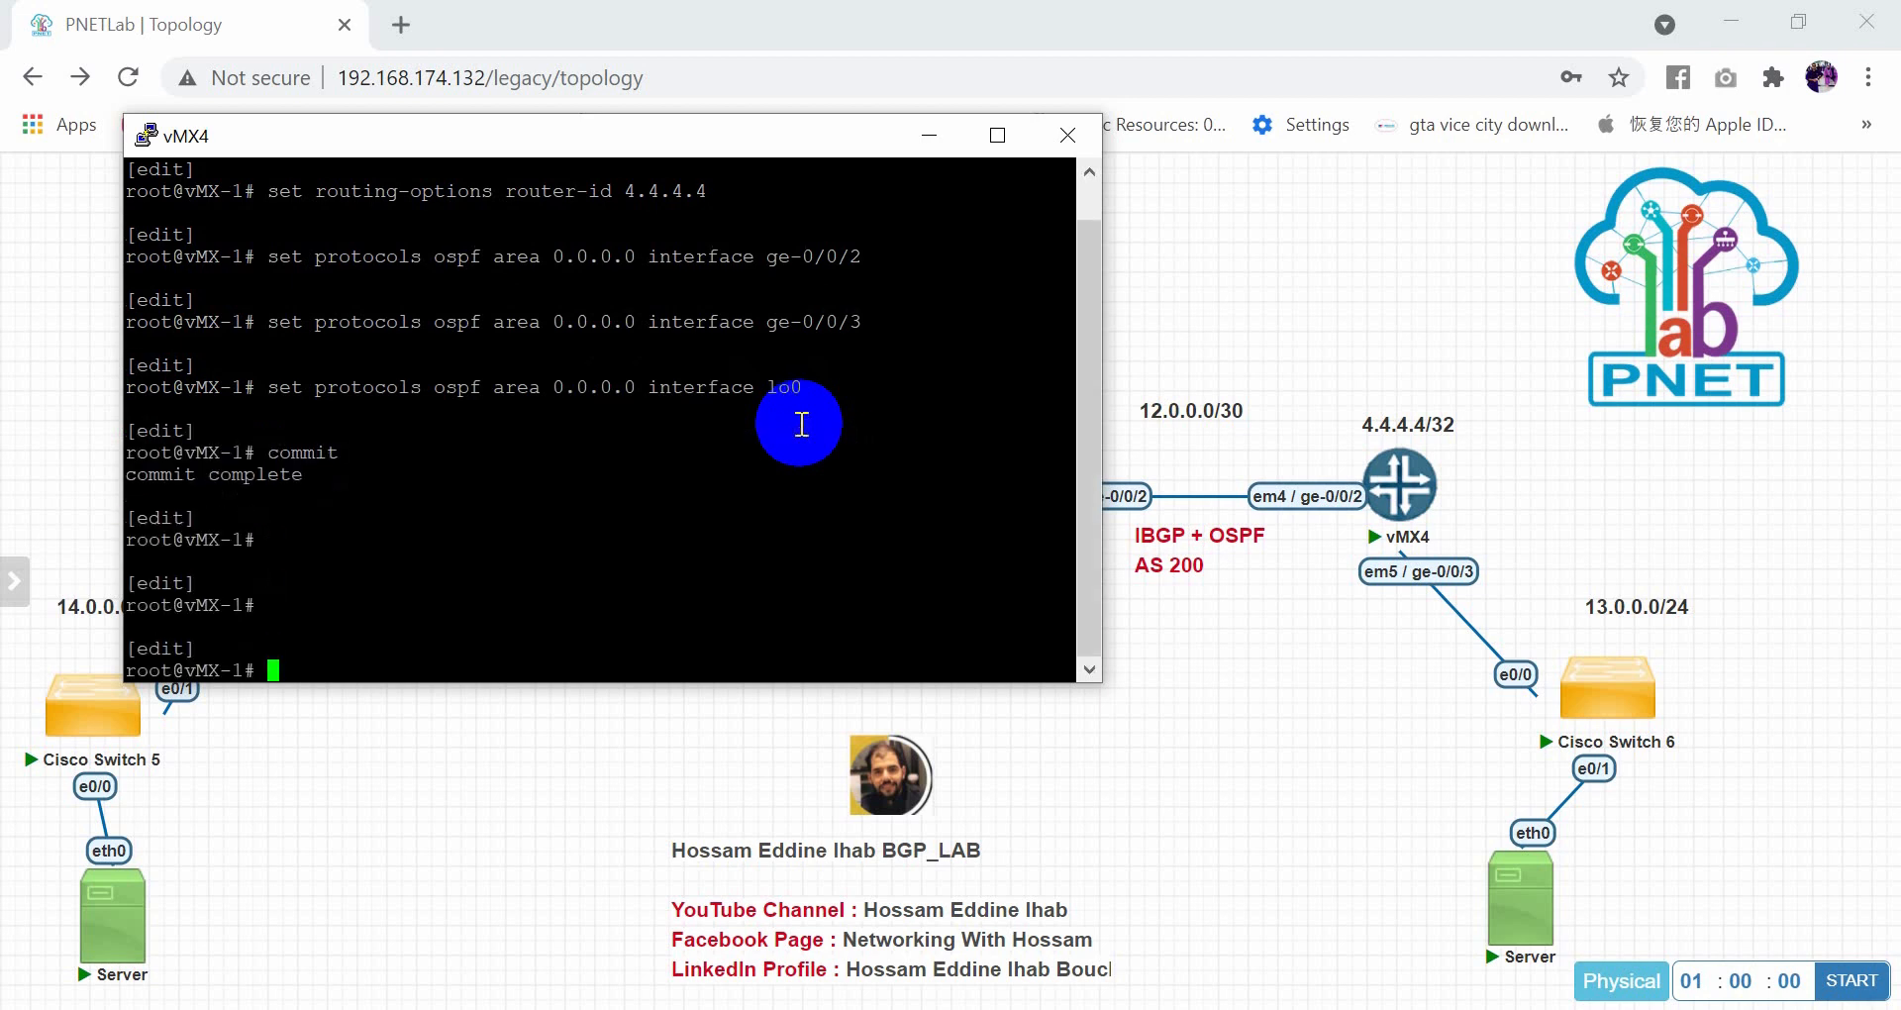
# Give the server behind Cisco Switch 6 the address 13.0.0.2, mask 255.255.255.0 and gateway 13.0.0.1, then close its console
pyautogui.click(1496, 897)
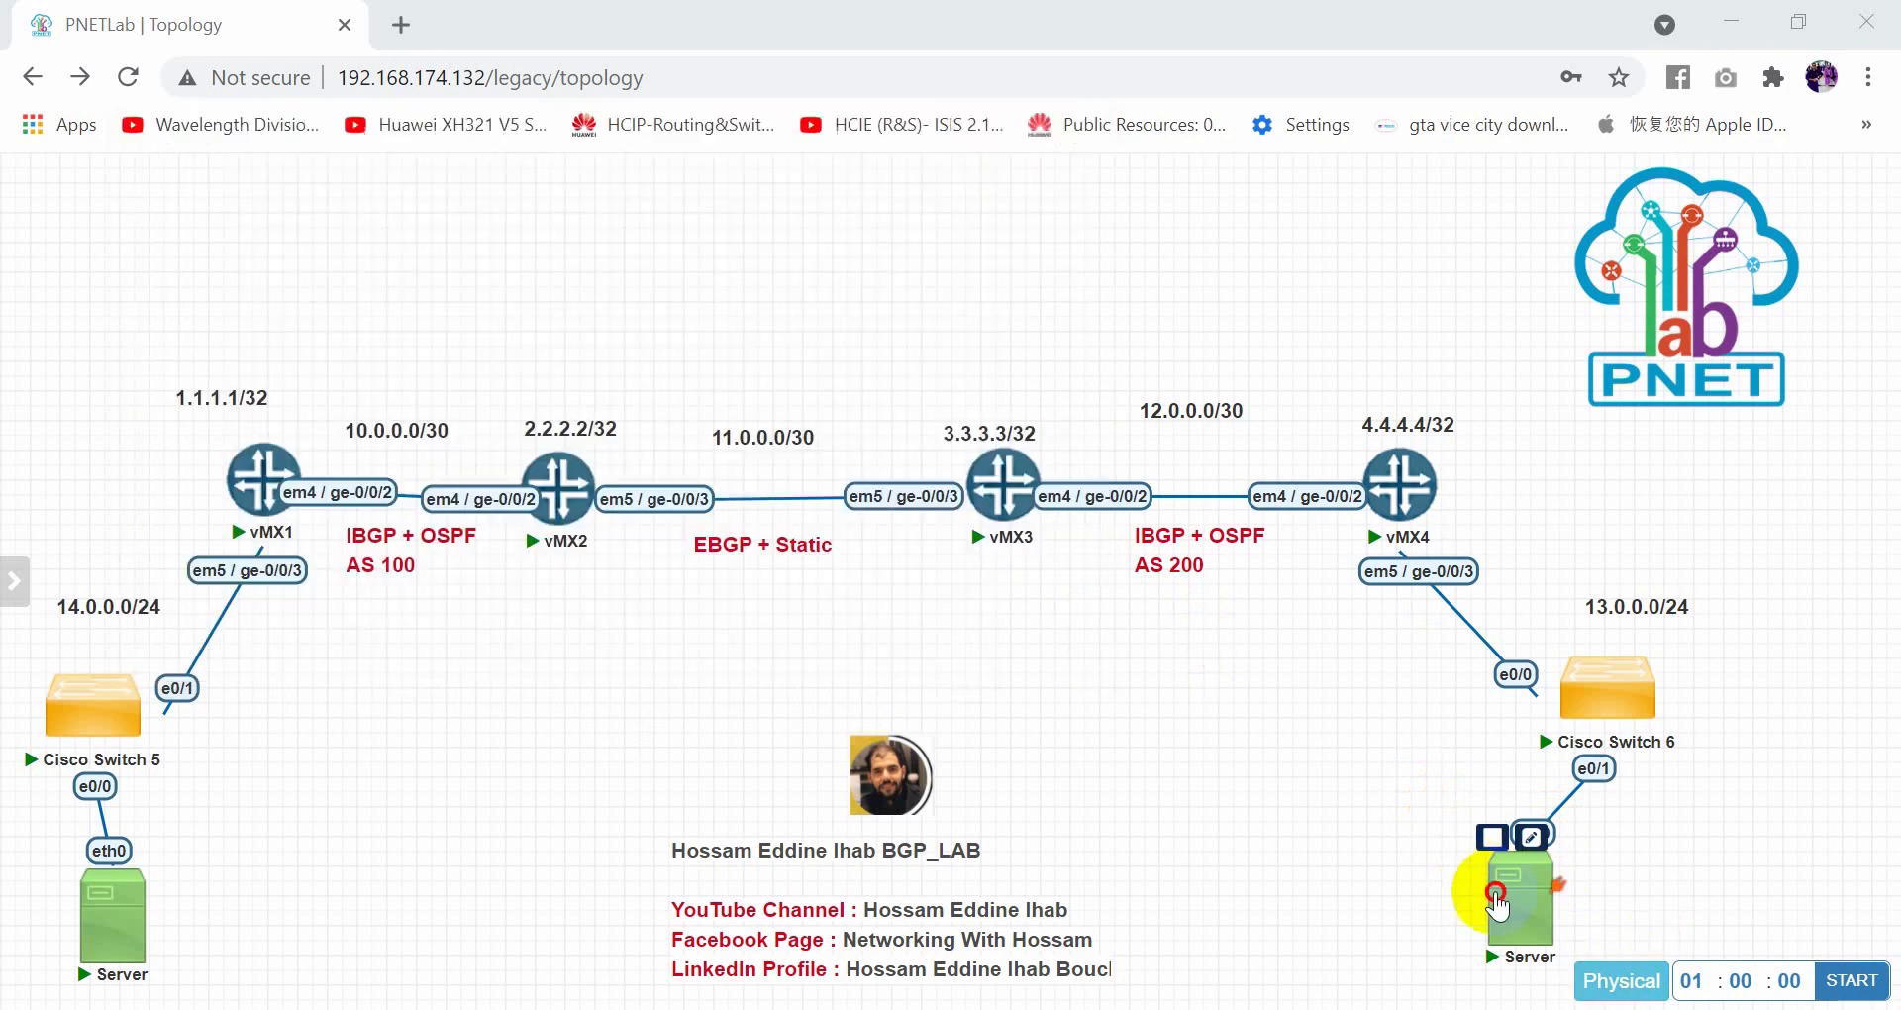
pyautogui.click(887, 285)
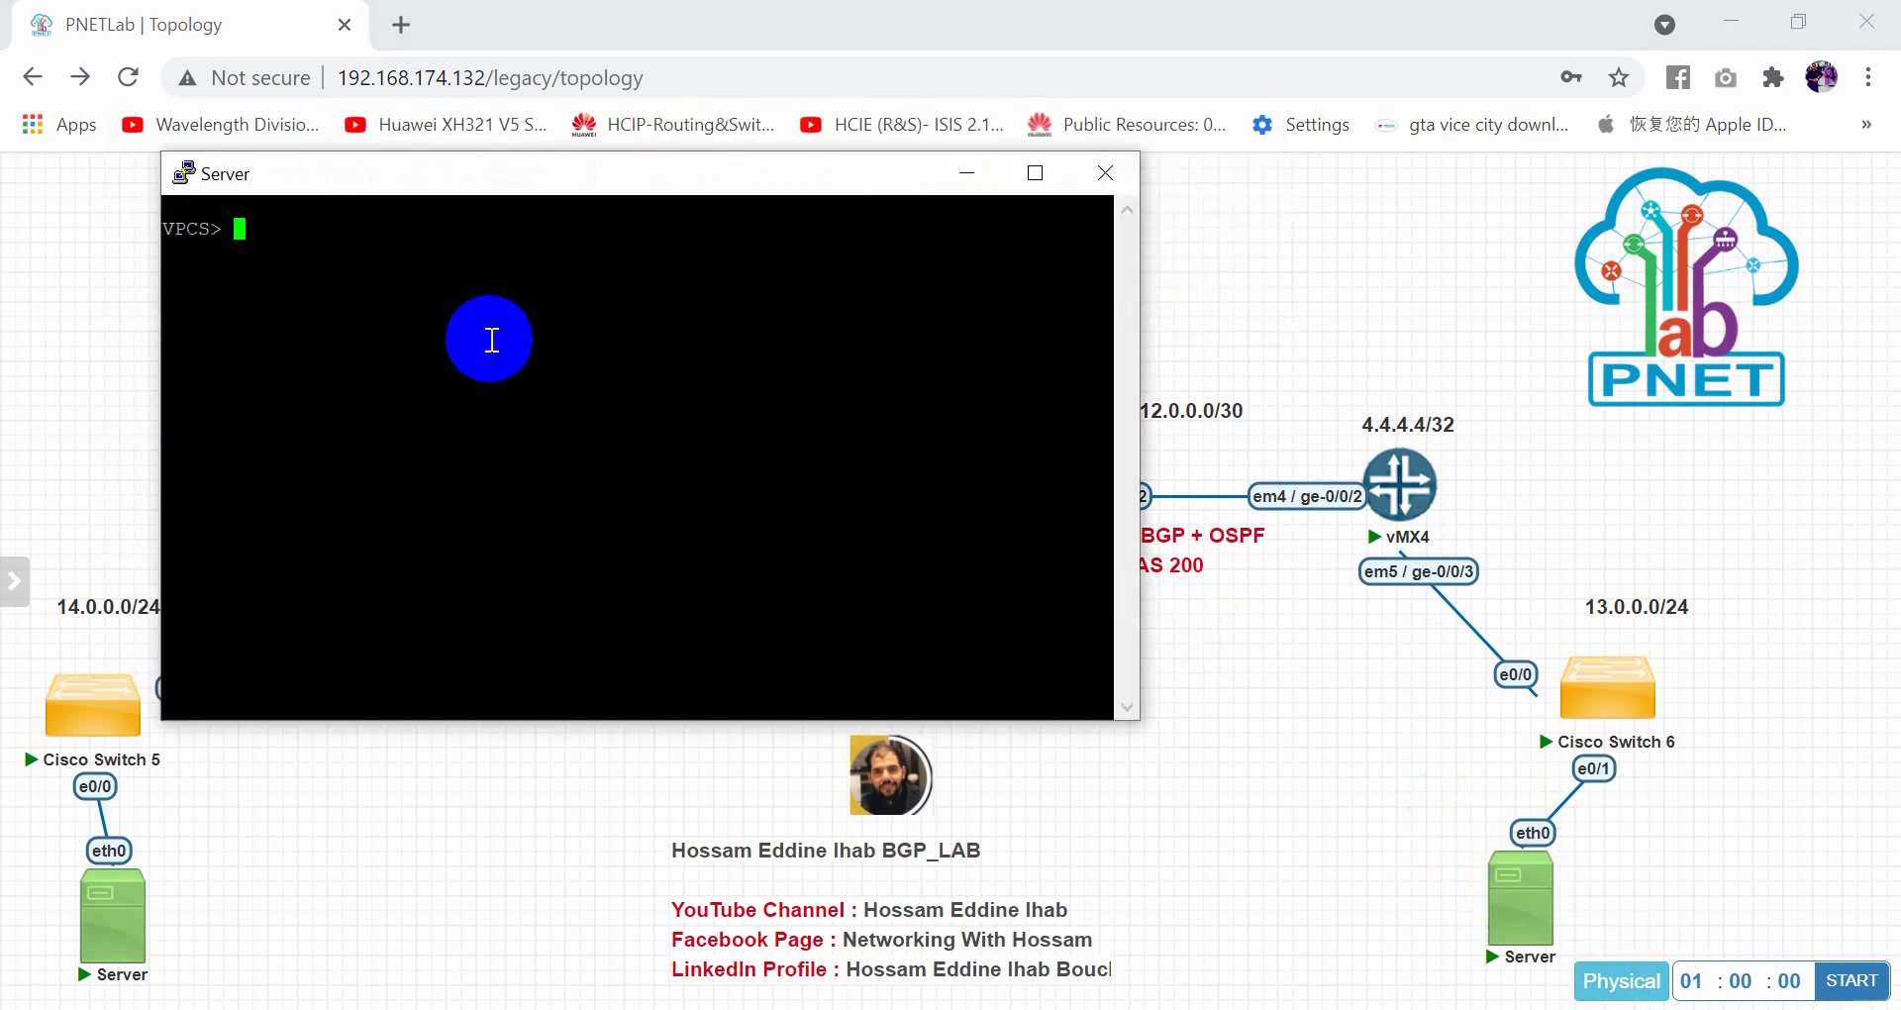
pyautogui.write('ip 13.0.0.2 255.255.255.0 13.0.0.1')
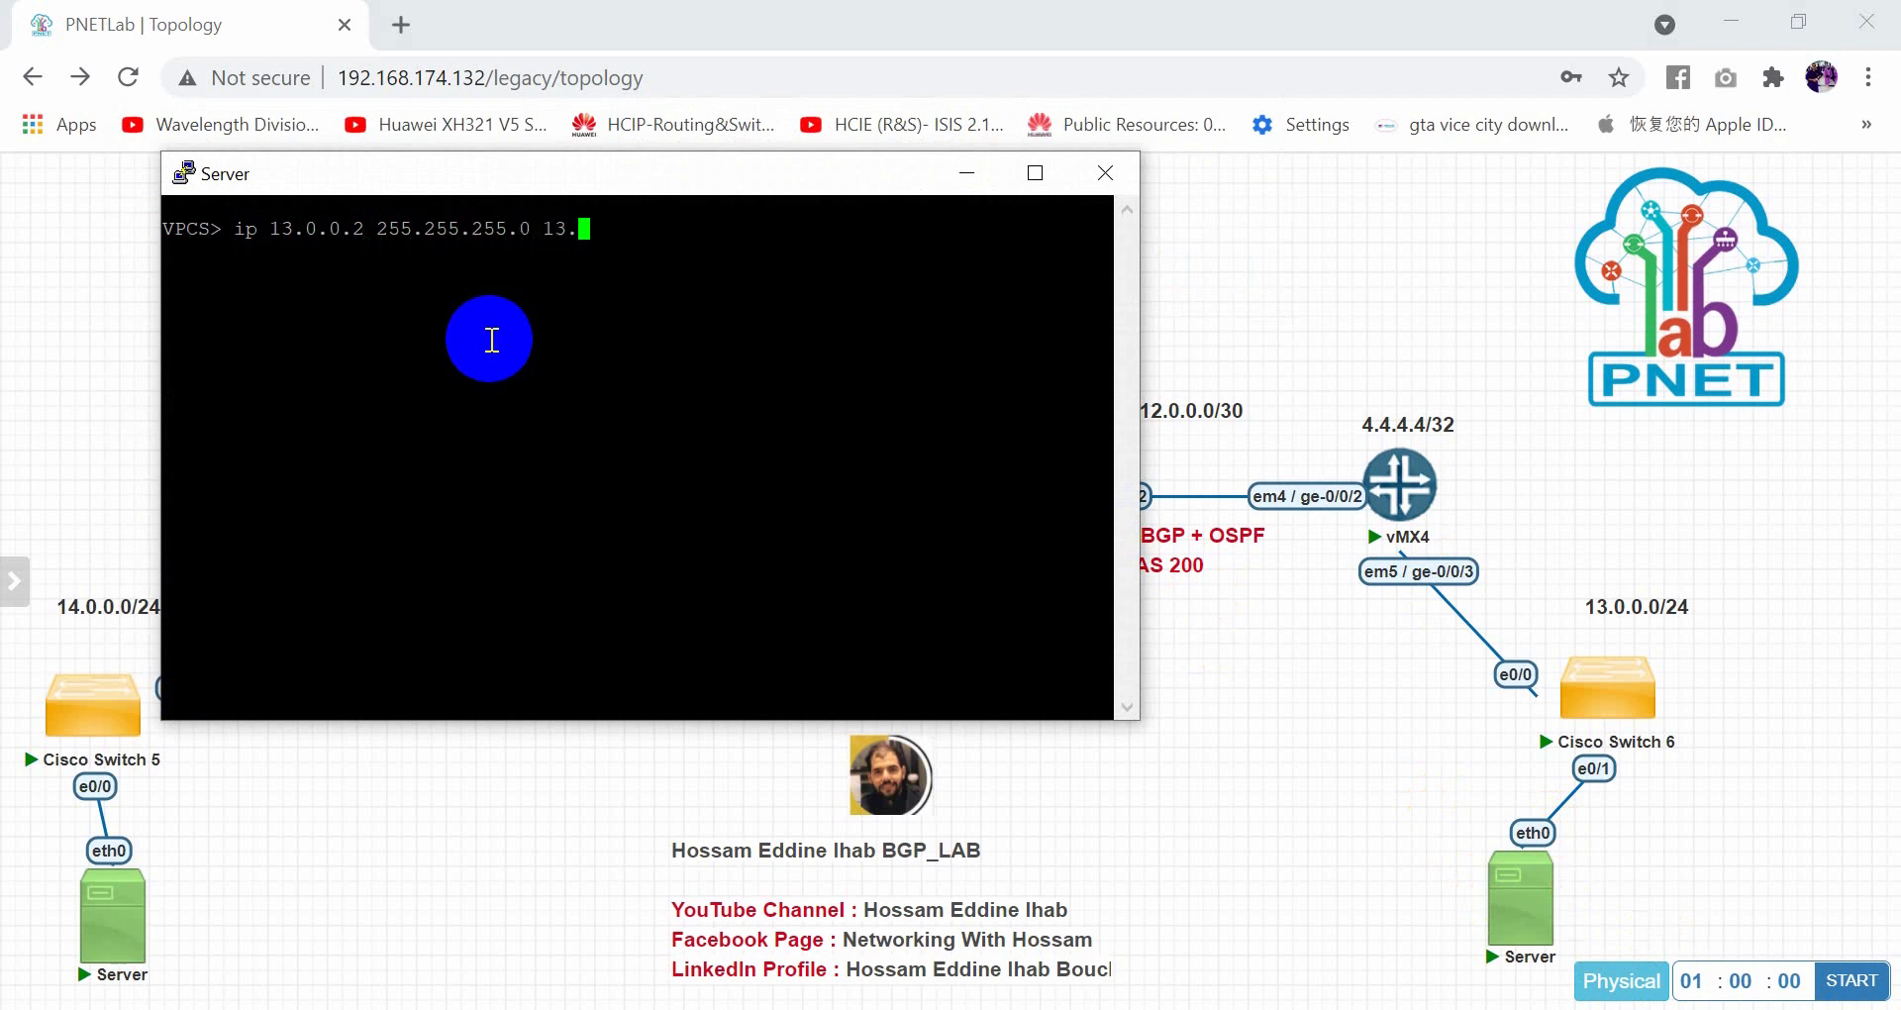
pyautogui.press('Return')
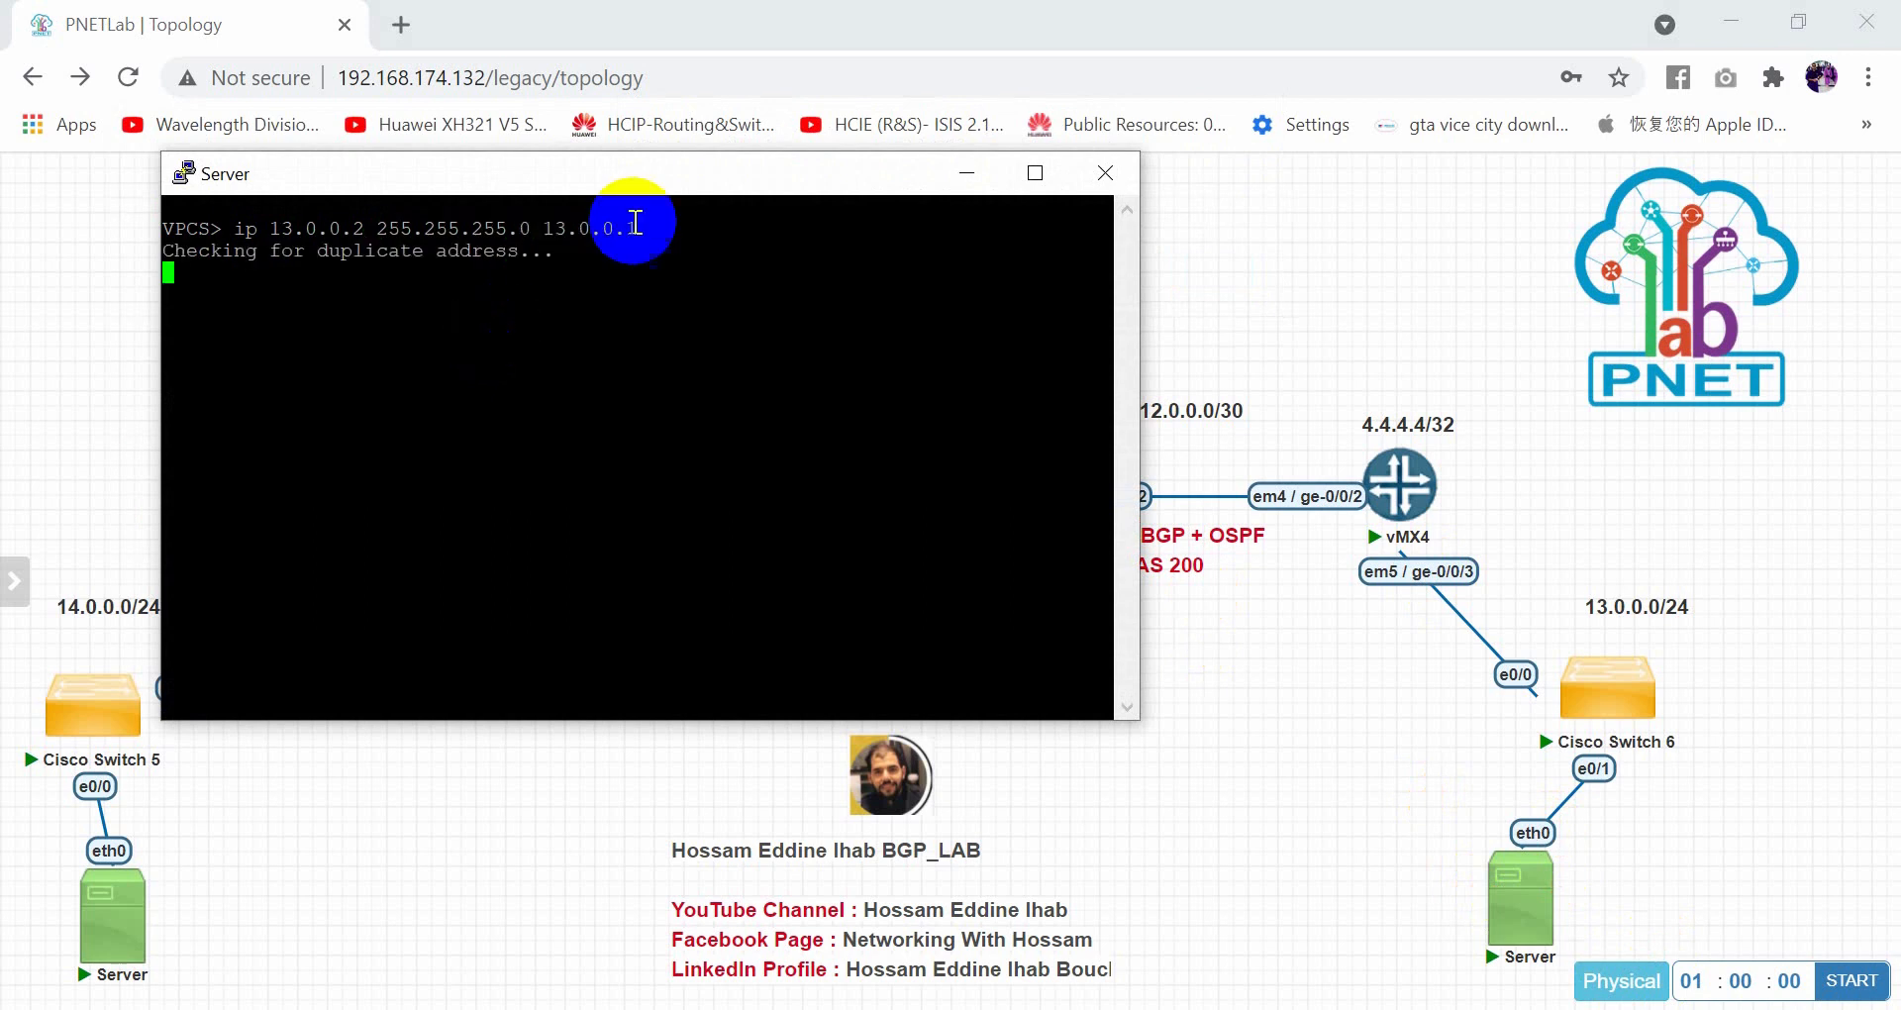
pyautogui.click(1105, 172)
pyautogui.click(1085, 720)
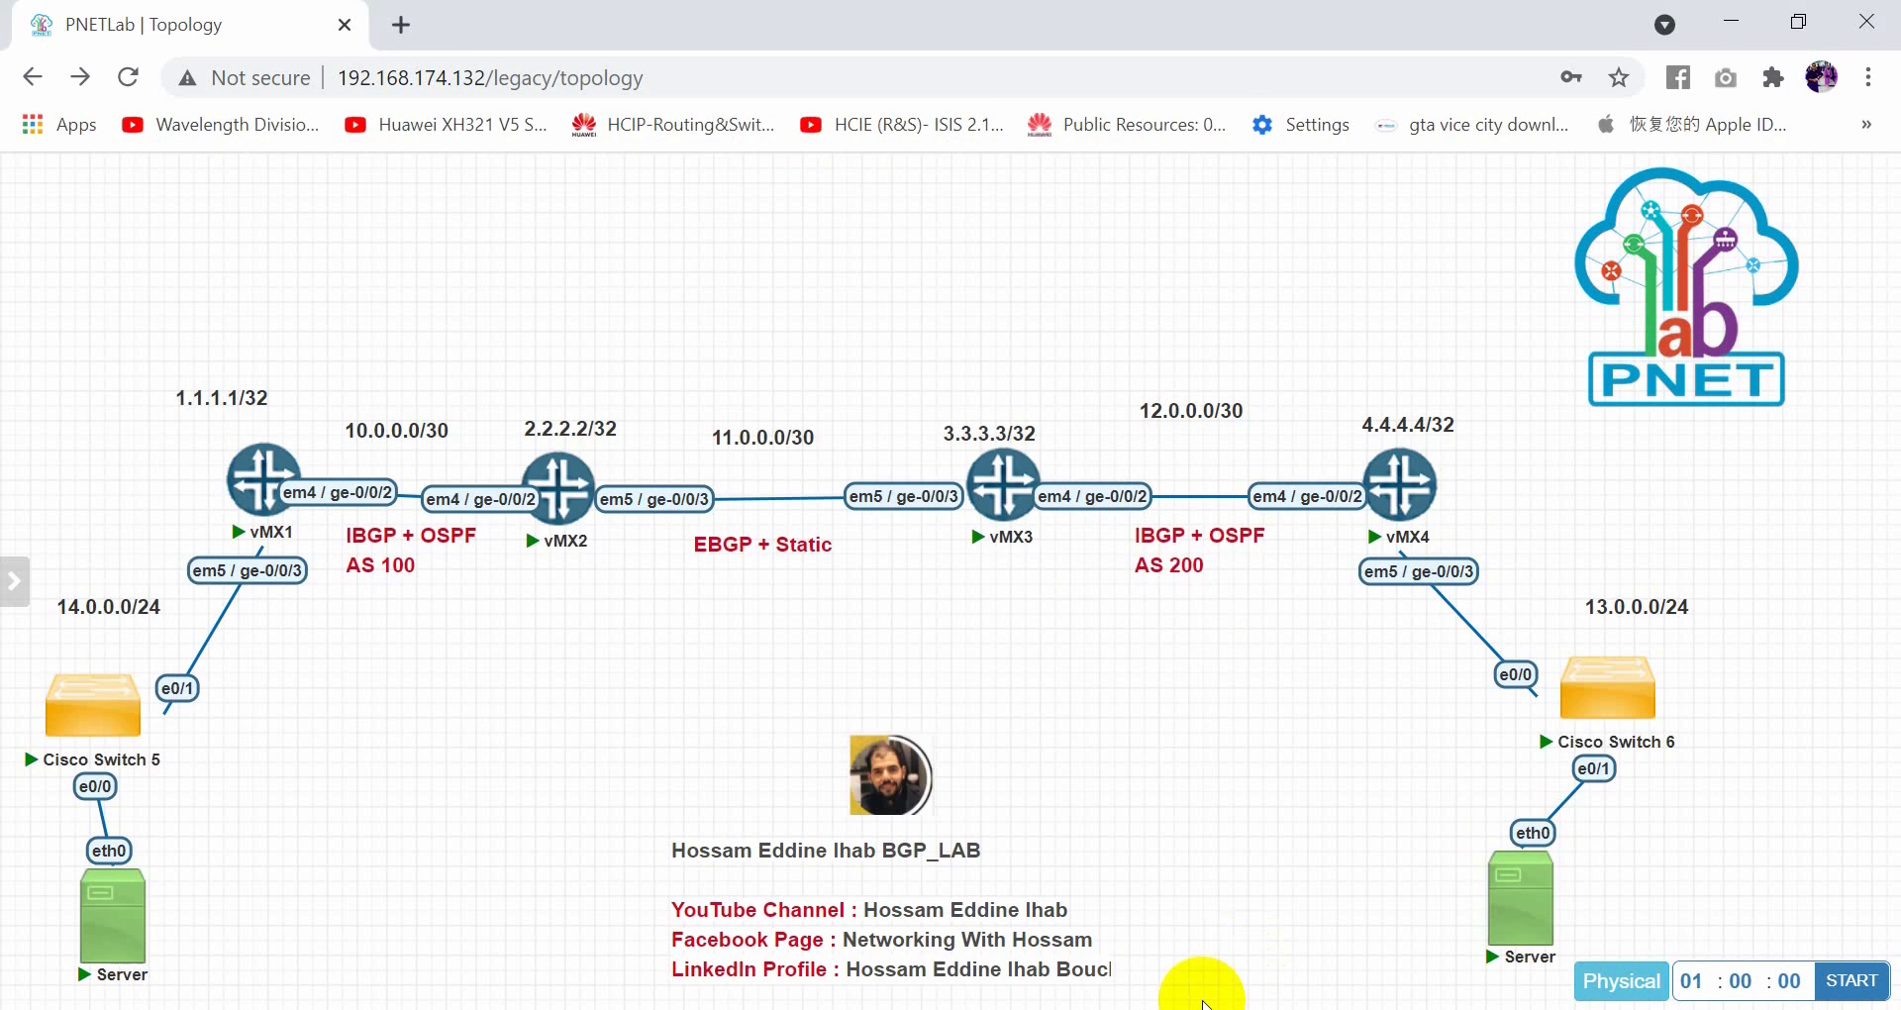
# Return to the vMX4 console and display its routing table
pyautogui.moveTo(1205, 1002)
pyautogui.click(1655, 906)
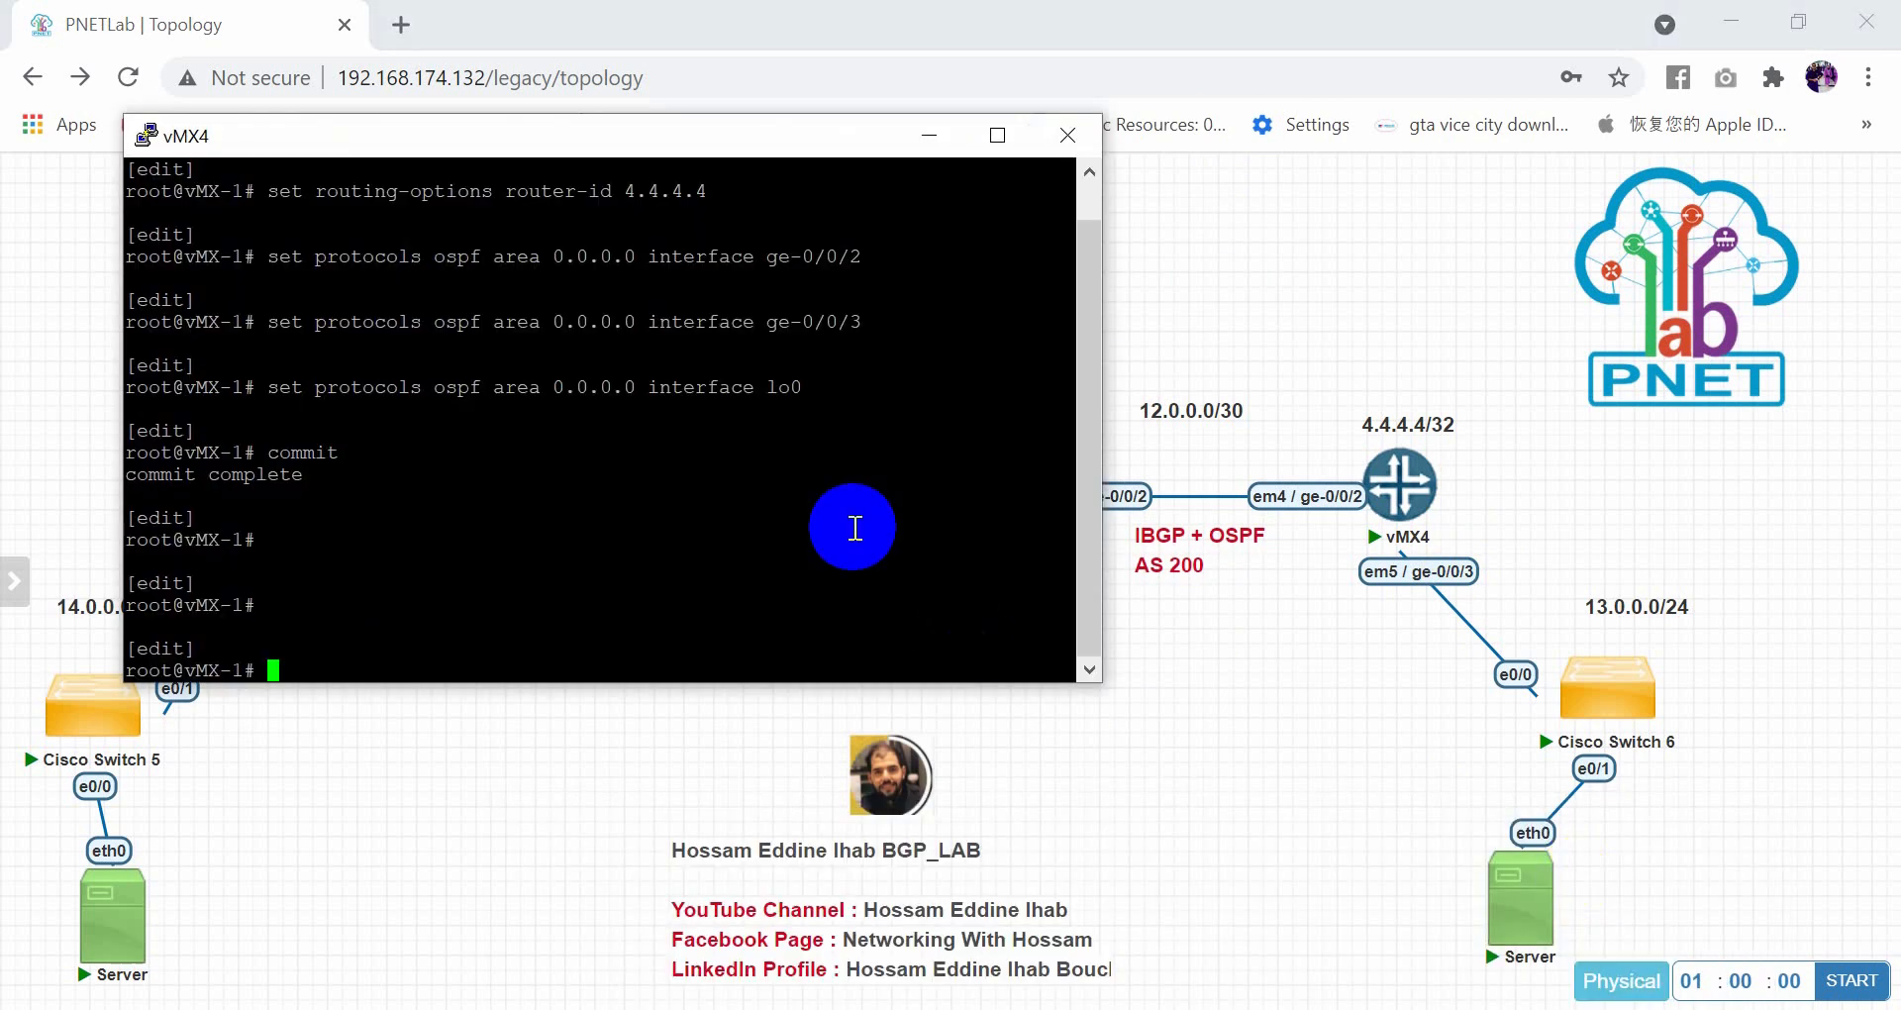
pyautogui.write('show routing-')
pyautogui.press('Return')
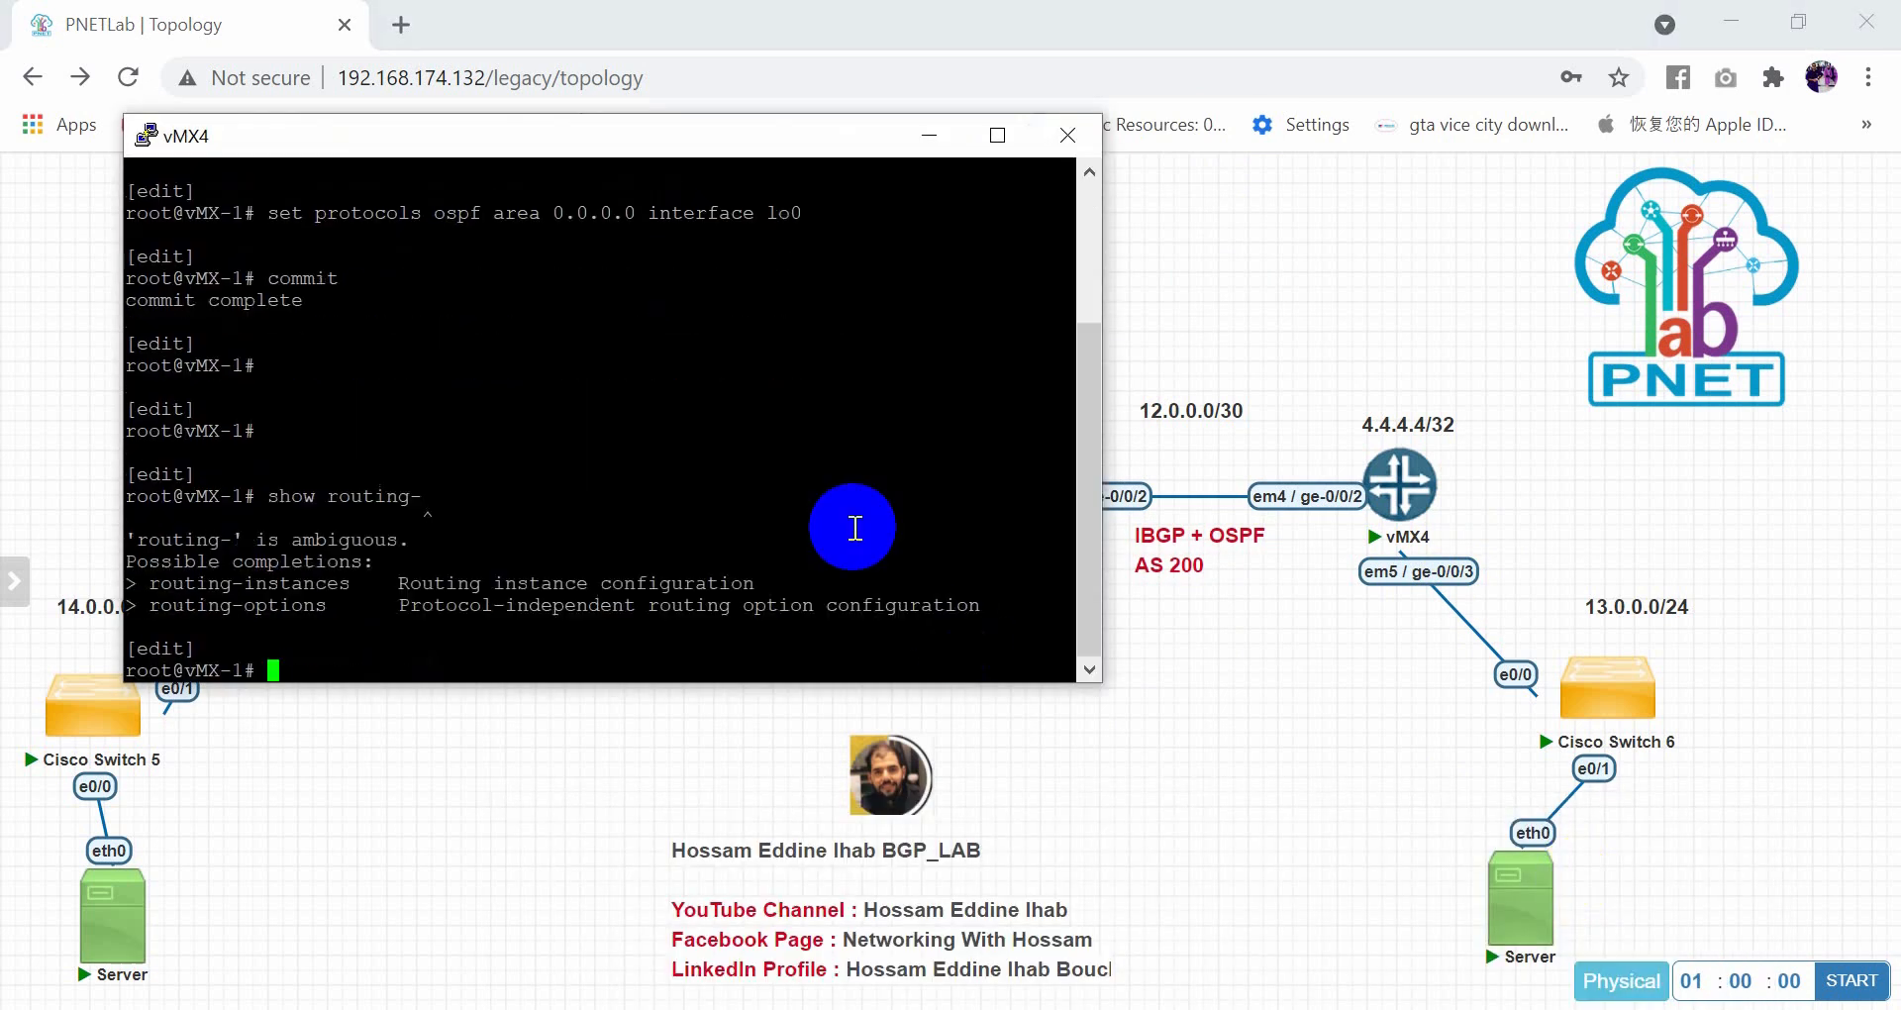
pyautogui.write('run shoe')
pyautogui.press('Return')
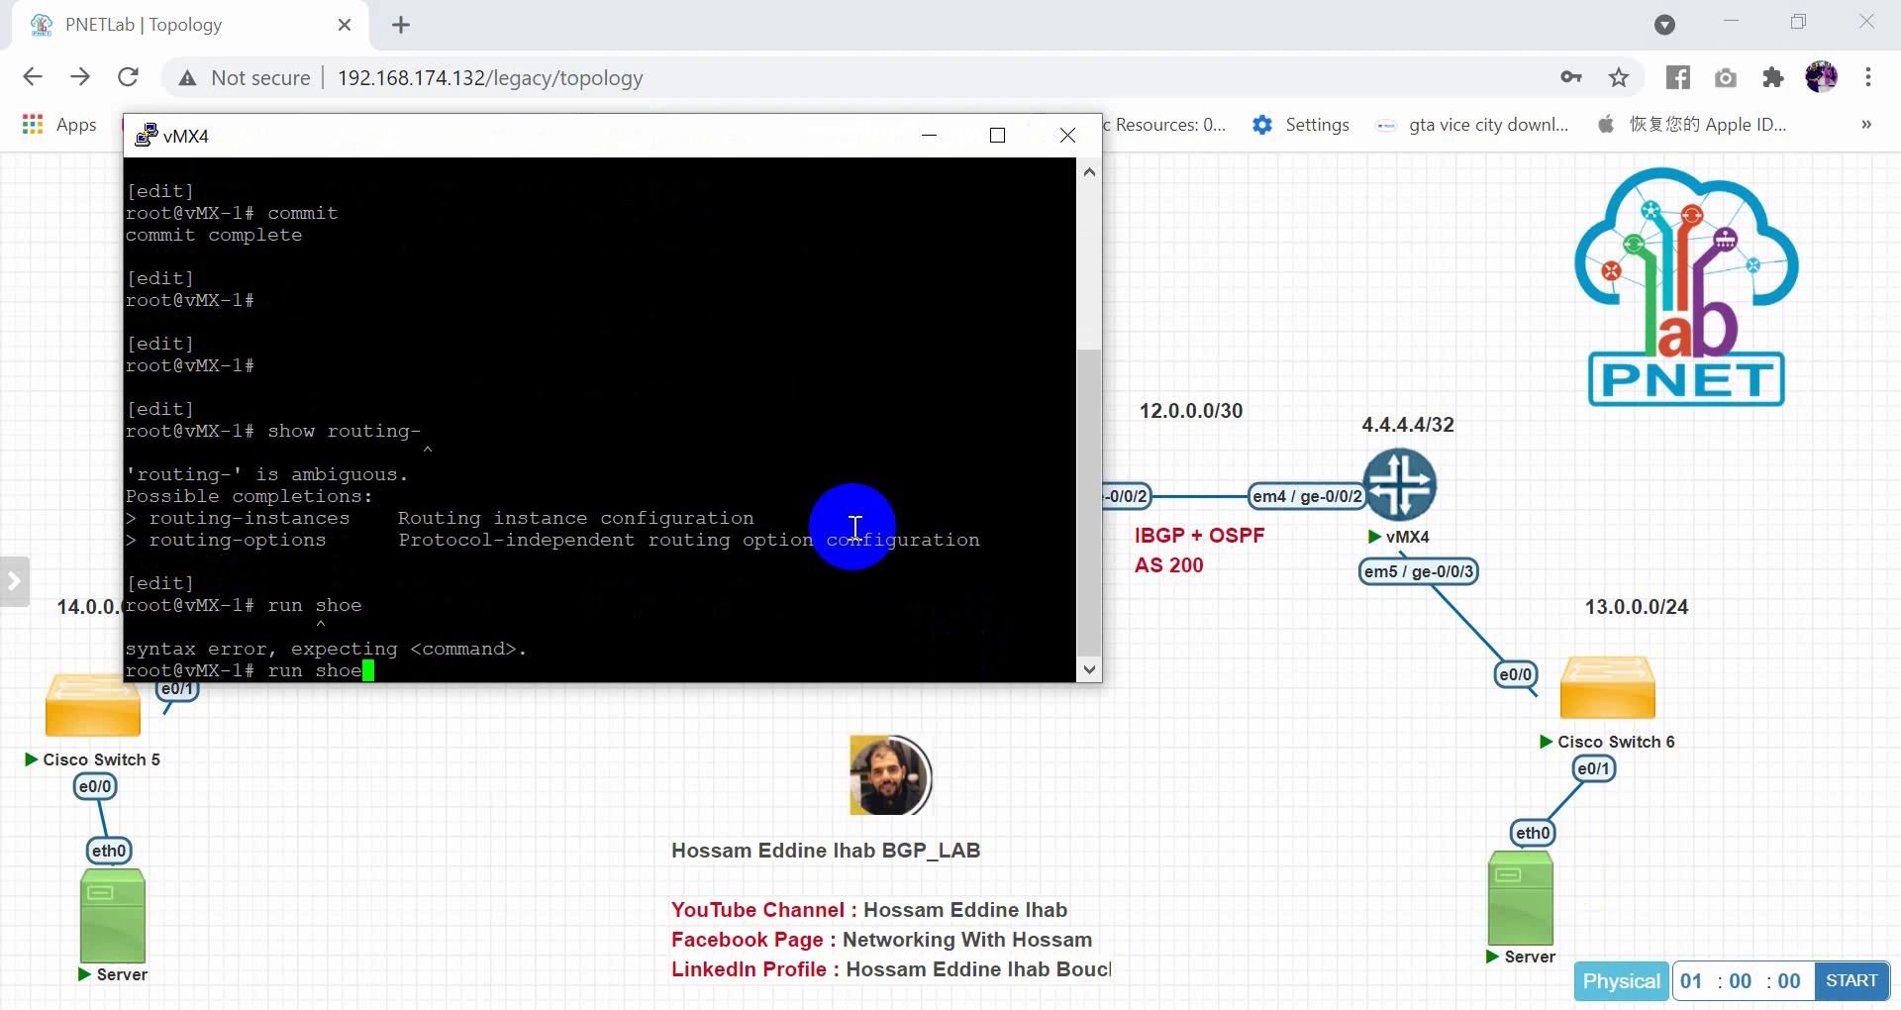
pyautogui.press('BackSpace')
pyautogui.press('BackSpace')
pyautogui.write('ow route')
pyautogui.press('Return')
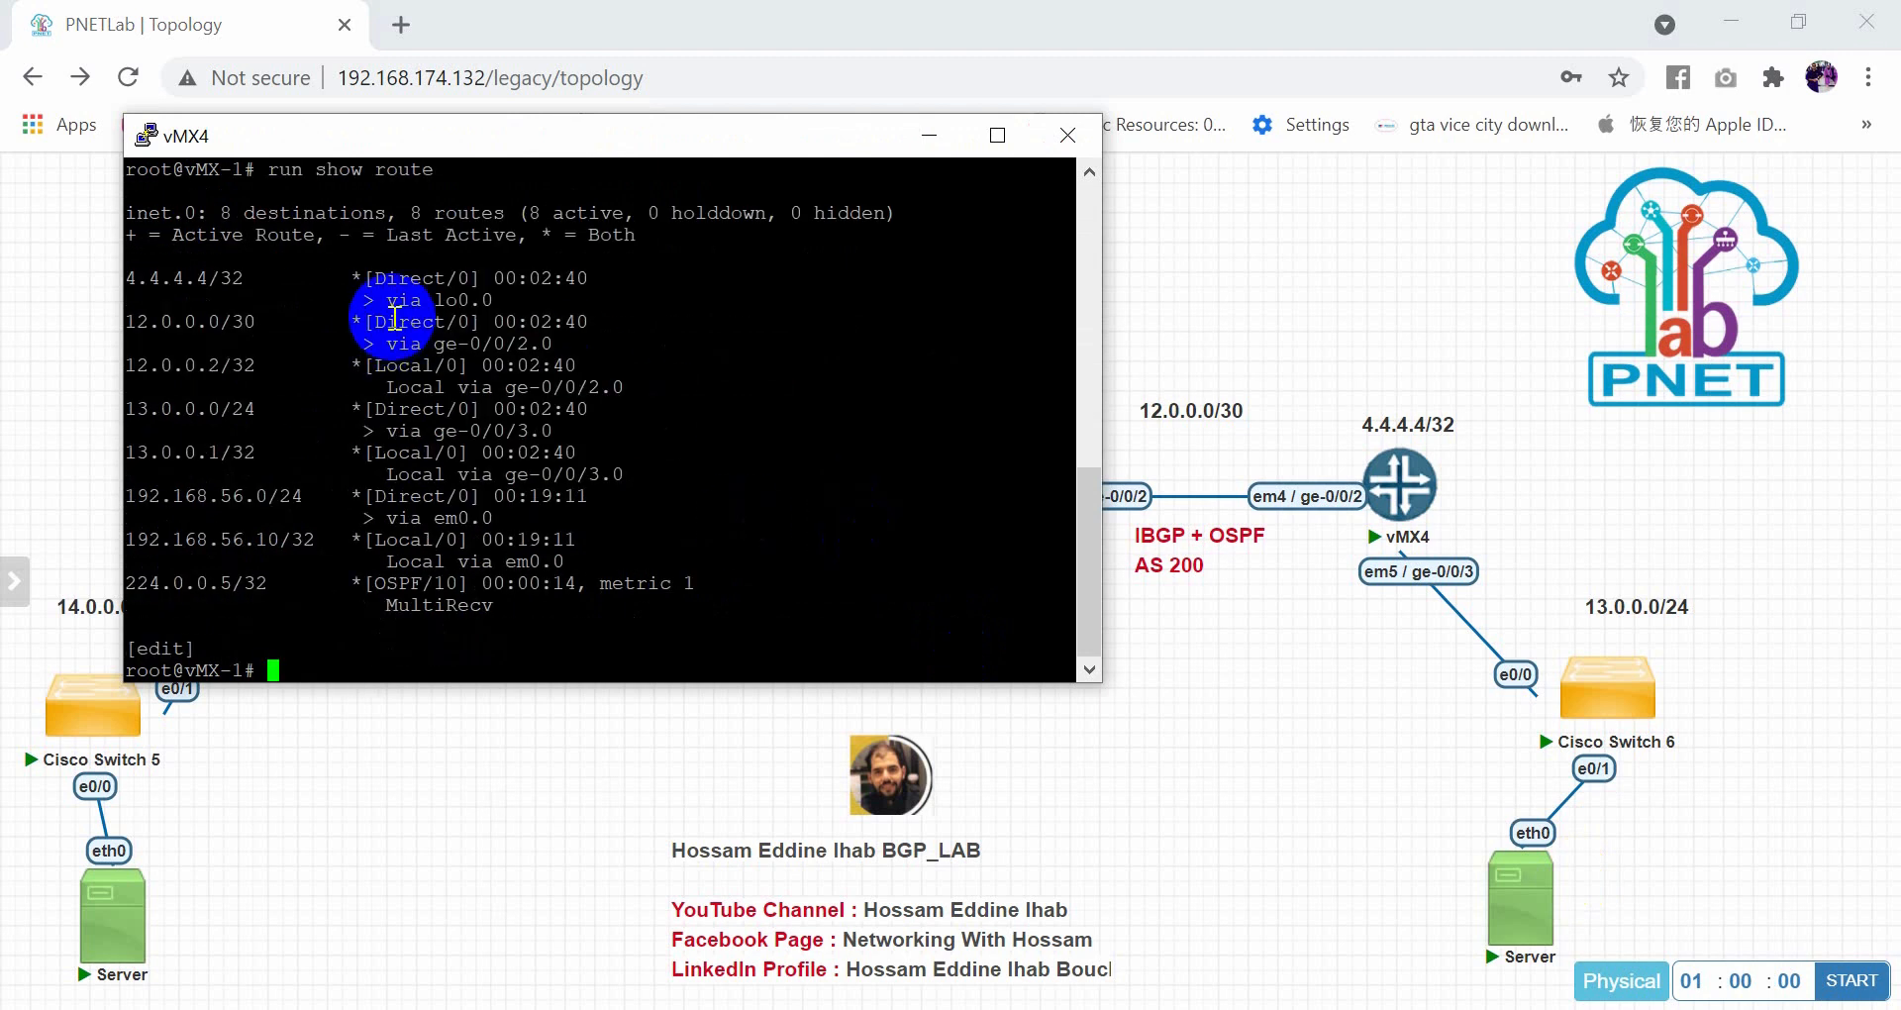
# Redisplay vMX4's routing table repeatedly to check for routes learned through OSPF
pyautogui.press('Up')
pyautogui.press('Return')
pyautogui.press('Up')
pyautogui.press('Return')
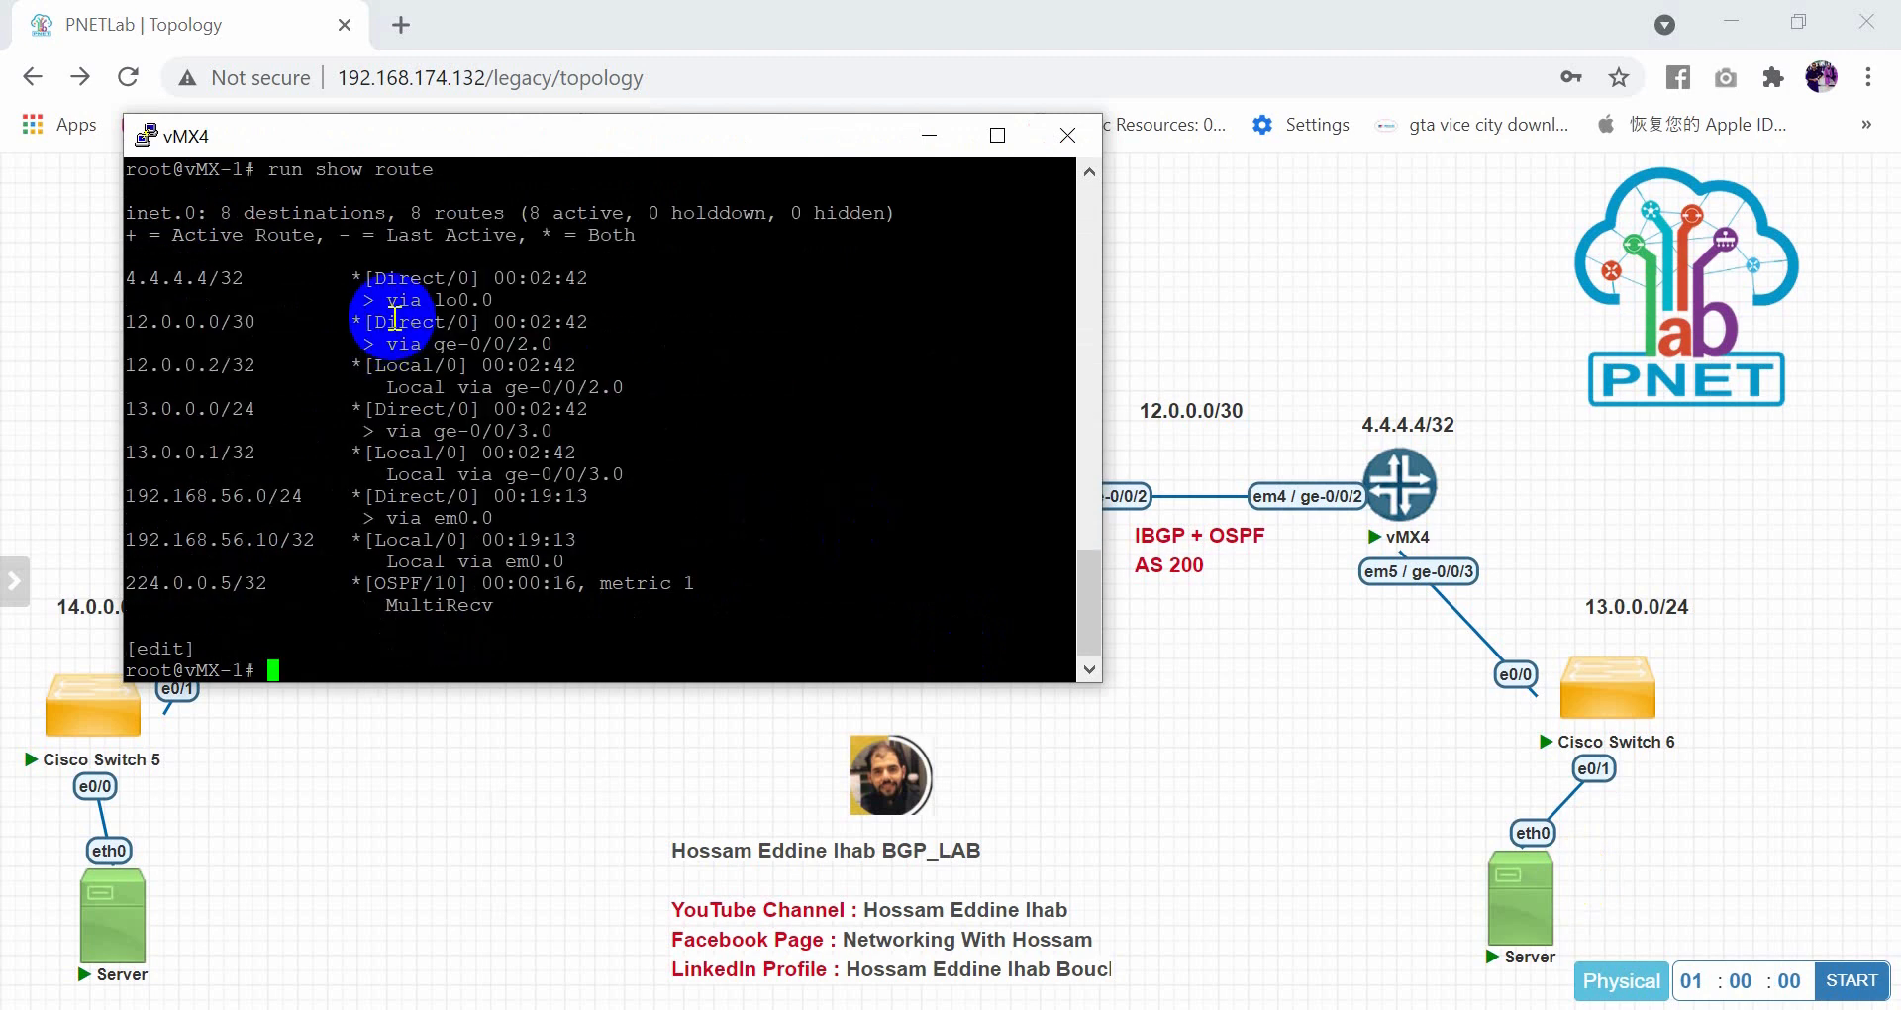
pyautogui.press('Up')
pyautogui.press('Return')
pyautogui.press('Up')
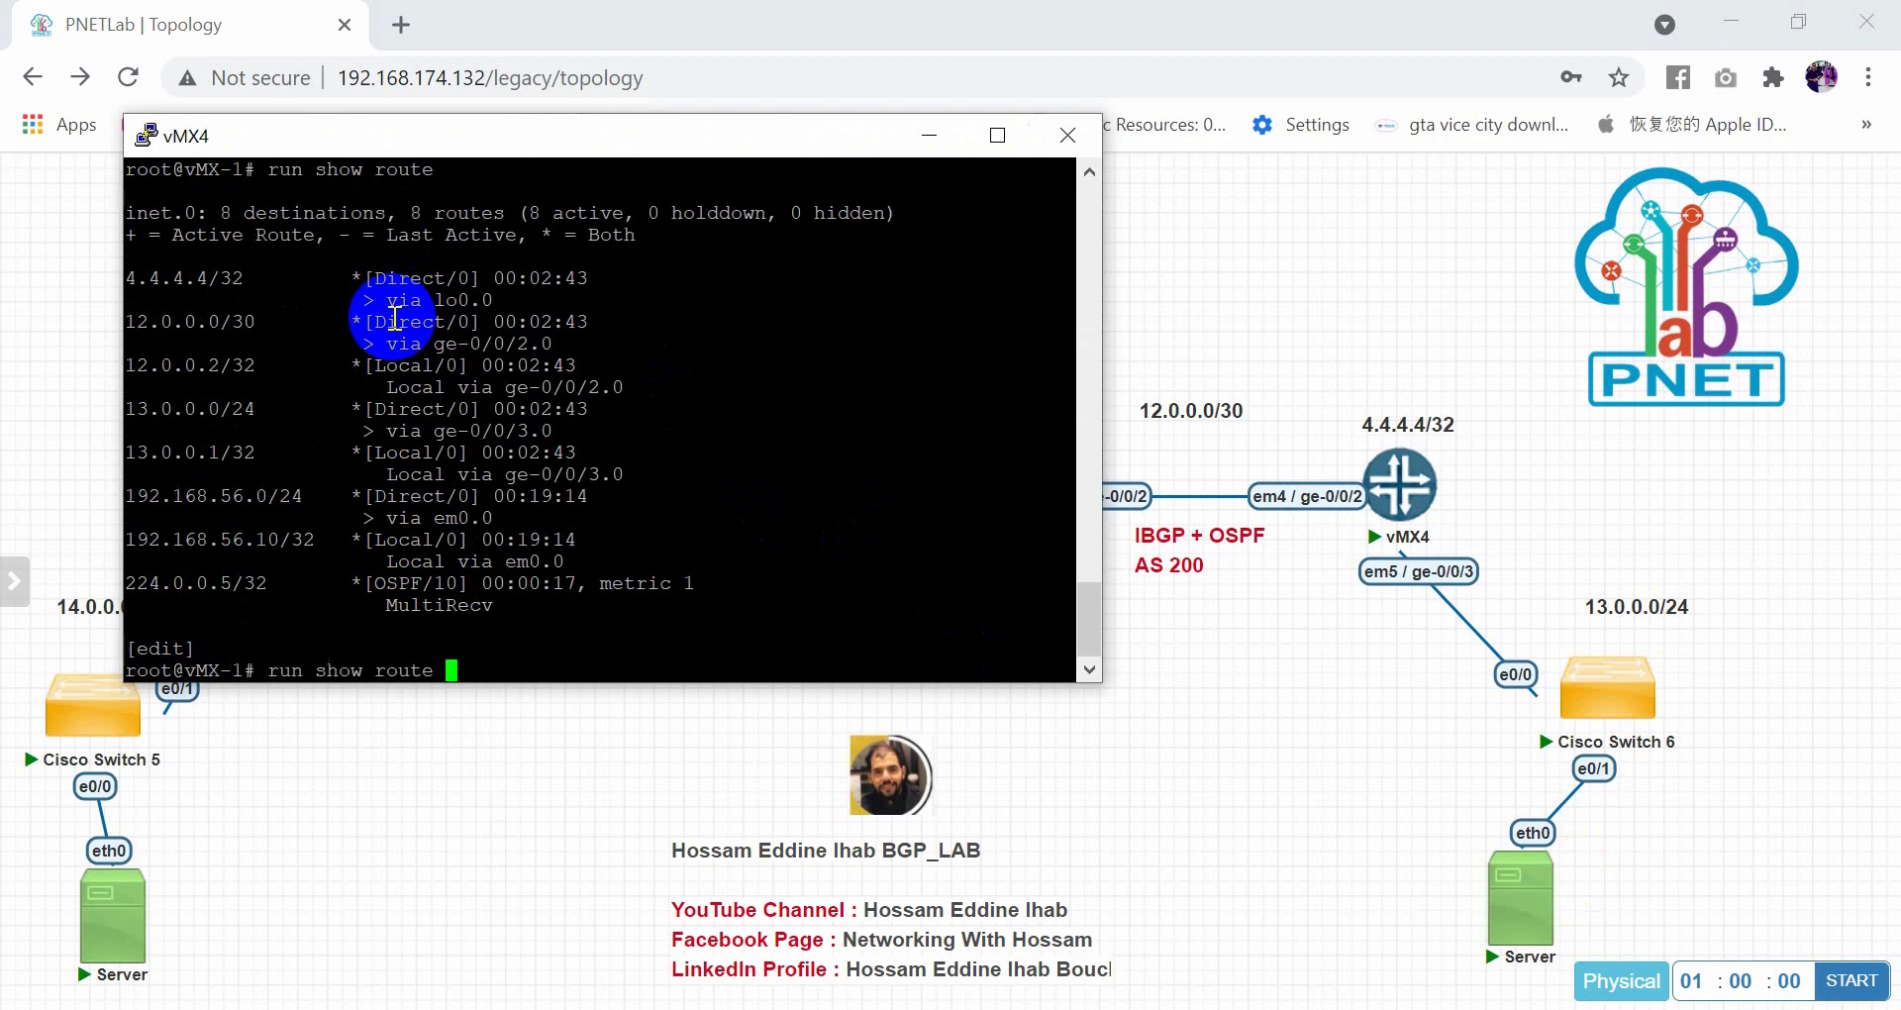
pyautogui.press('Return')
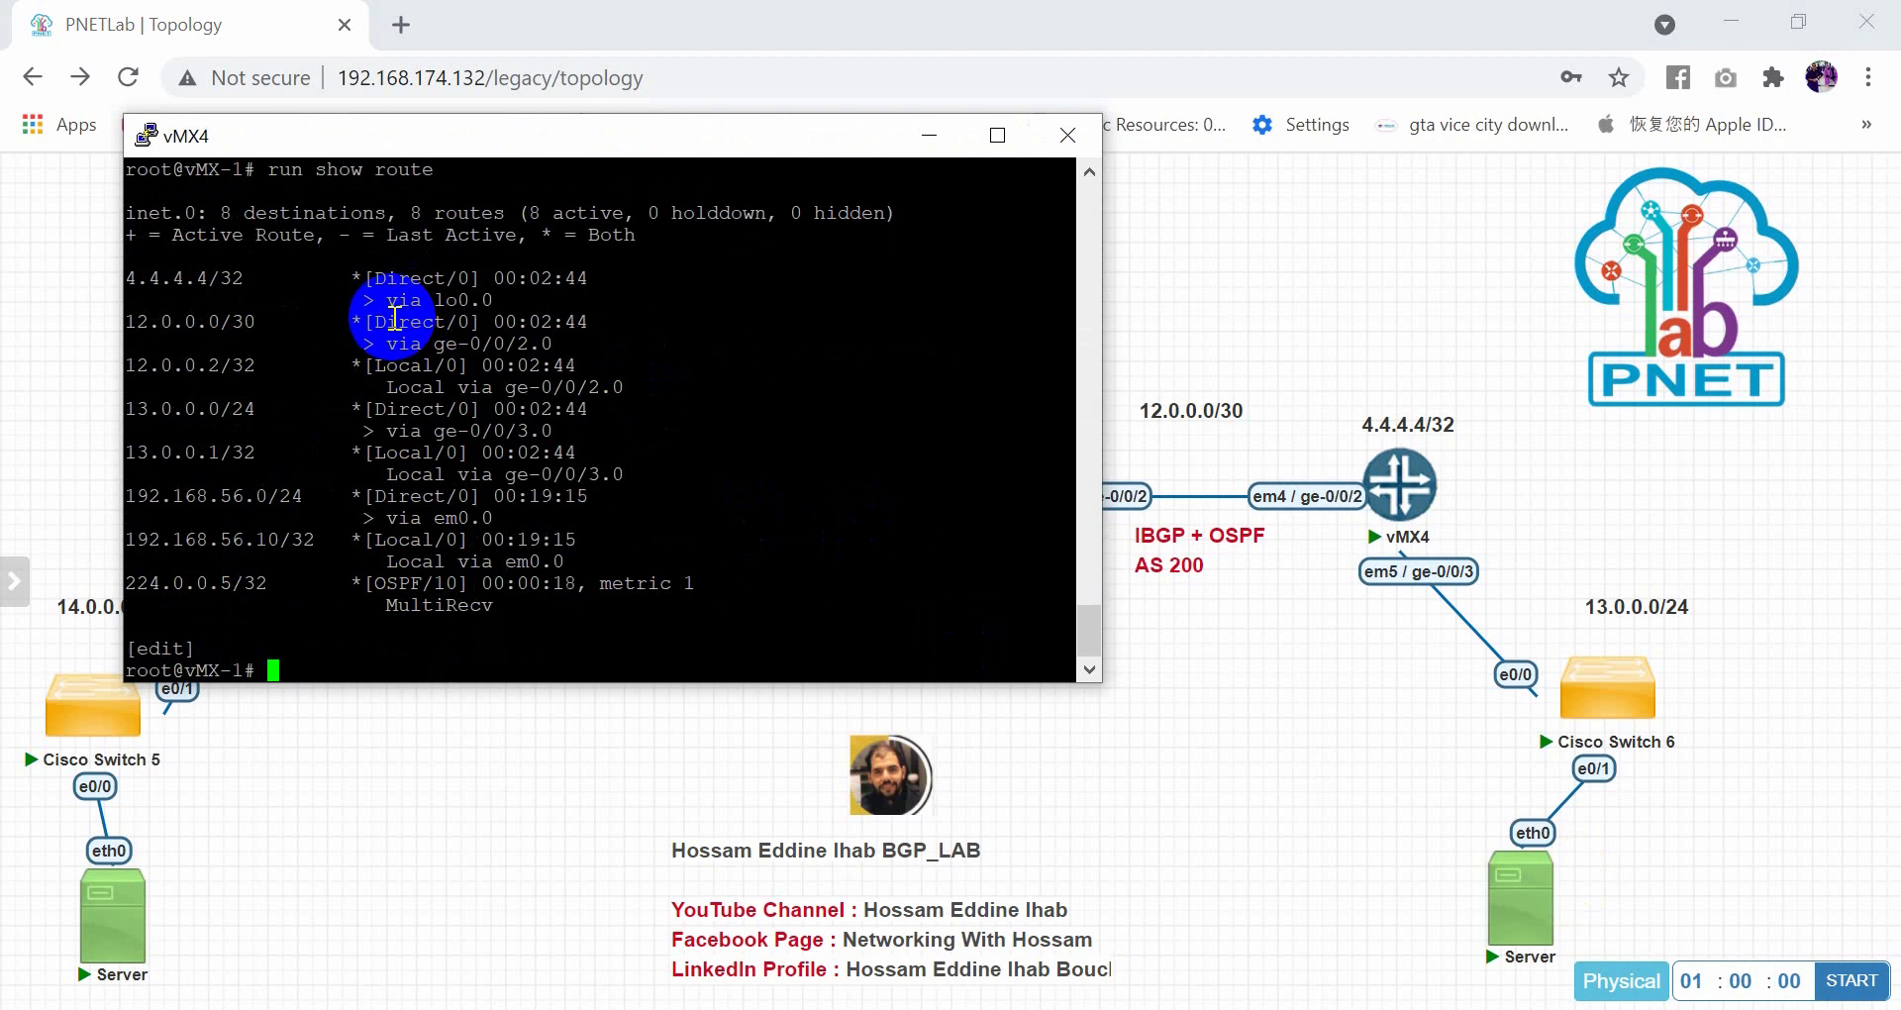
# Display vMX4's routing table again until OSPF has converged, and highlight the learned route to 3.3.3.3/32
pyautogui.press('Up')
pyautogui.press('Return')
pyautogui.press('Up')
pyautogui.press('Return')
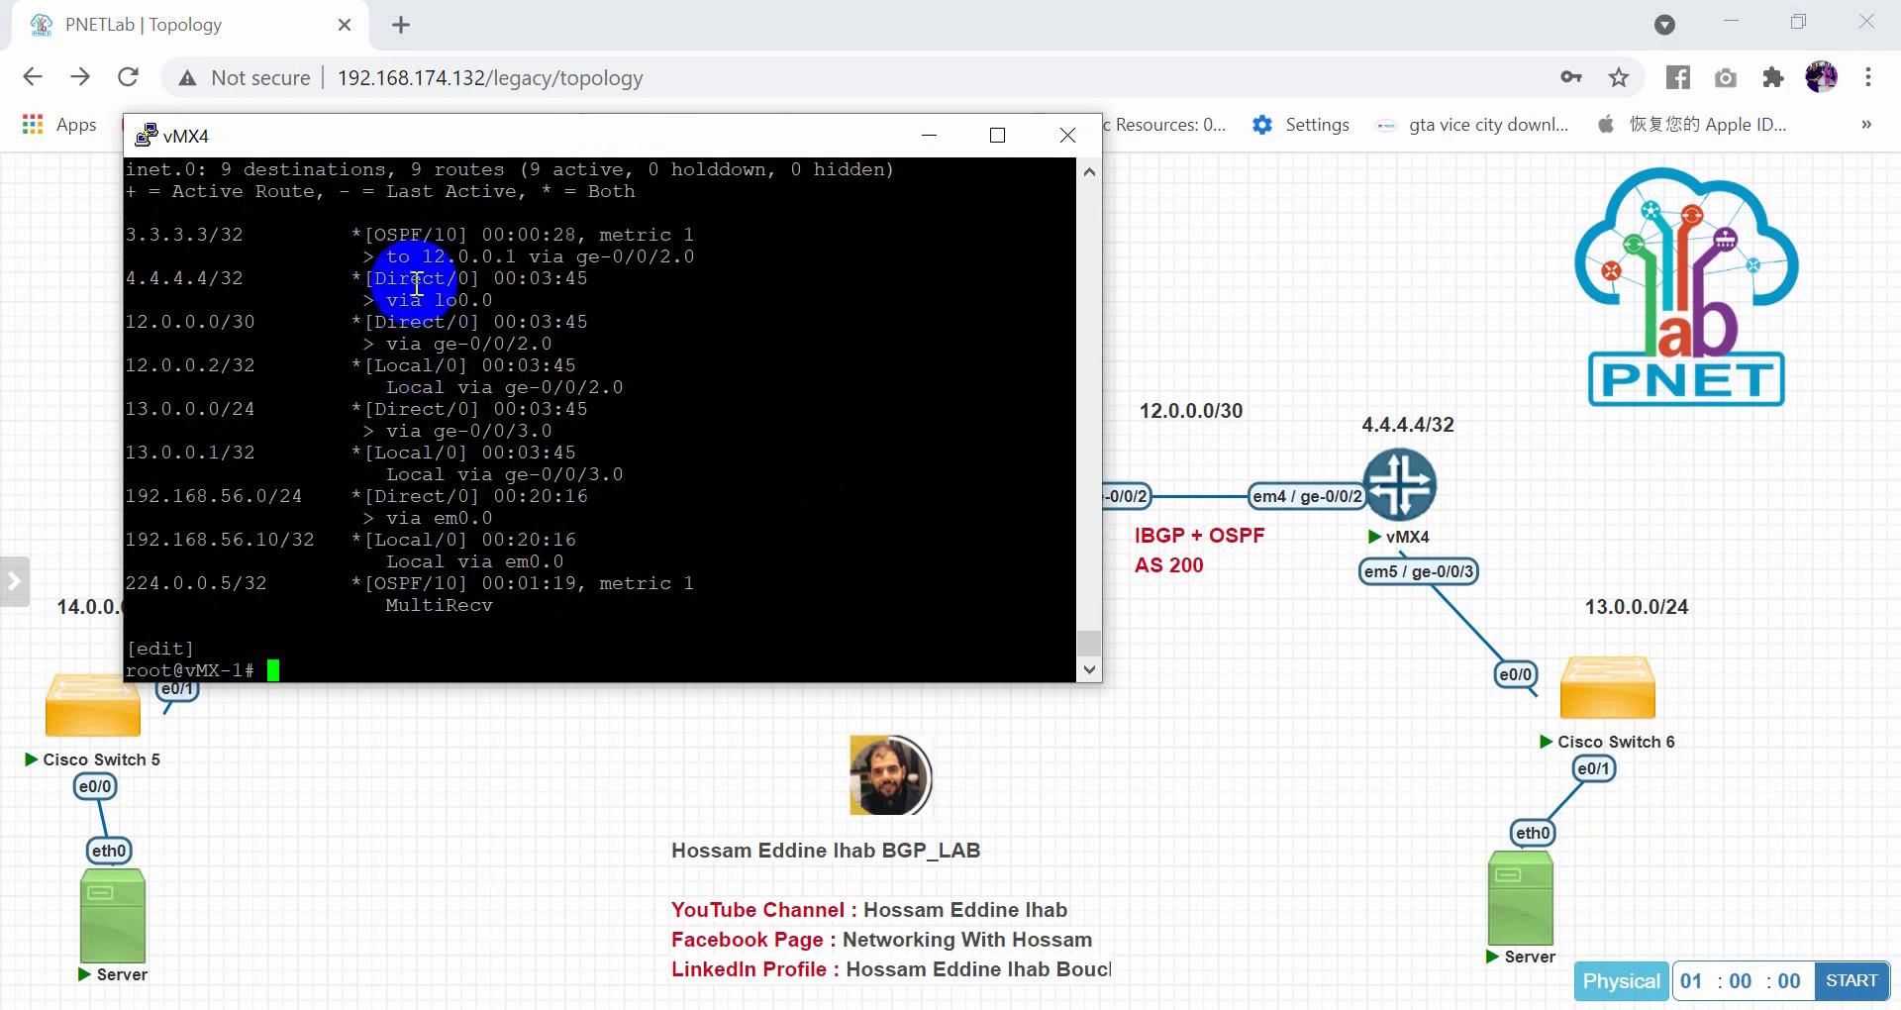
pyautogui.moveTo(127, 233); pyautogui.dragTo(690, 240)
pyautogui.click(682, 619)
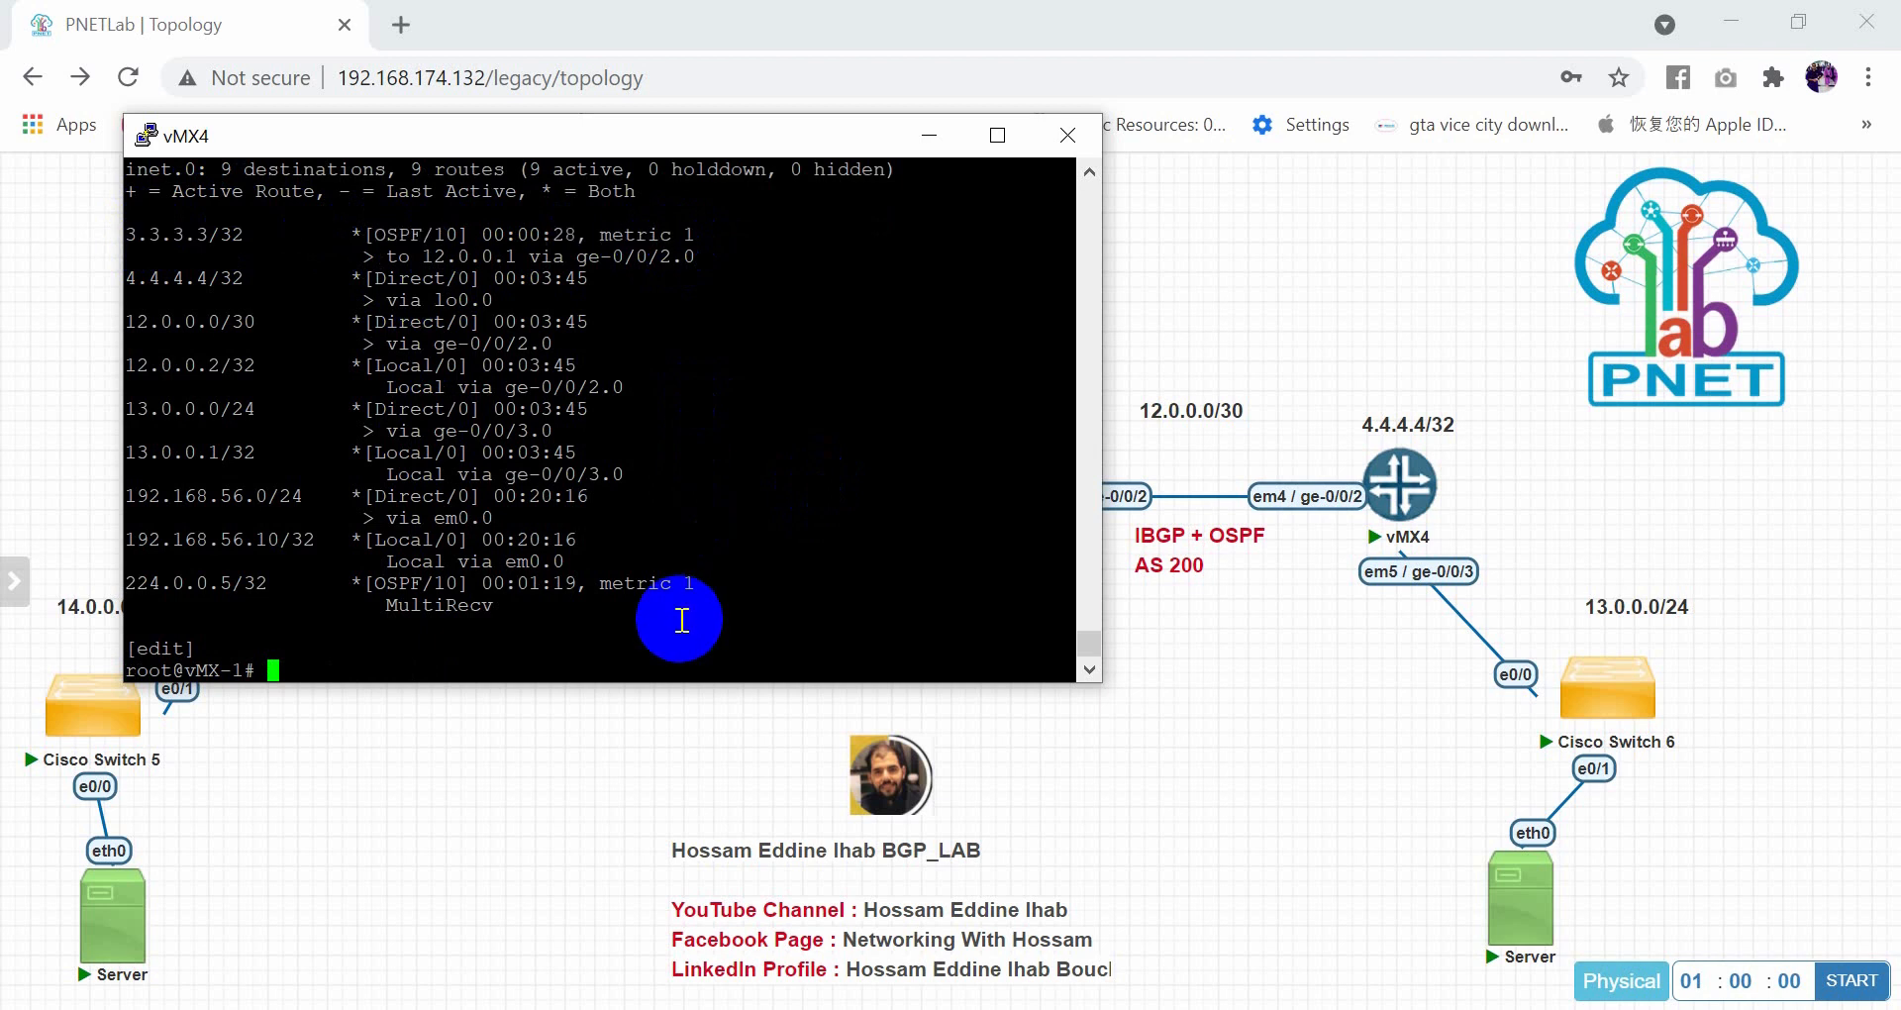
# Try a bare ping command on vMX4, then close the vMX4 console
pyautogui.write('ping')
pyautogui.press('BackSpace')
pyautogui.press('BackSpace')
pyautogui.press('BackSpace')
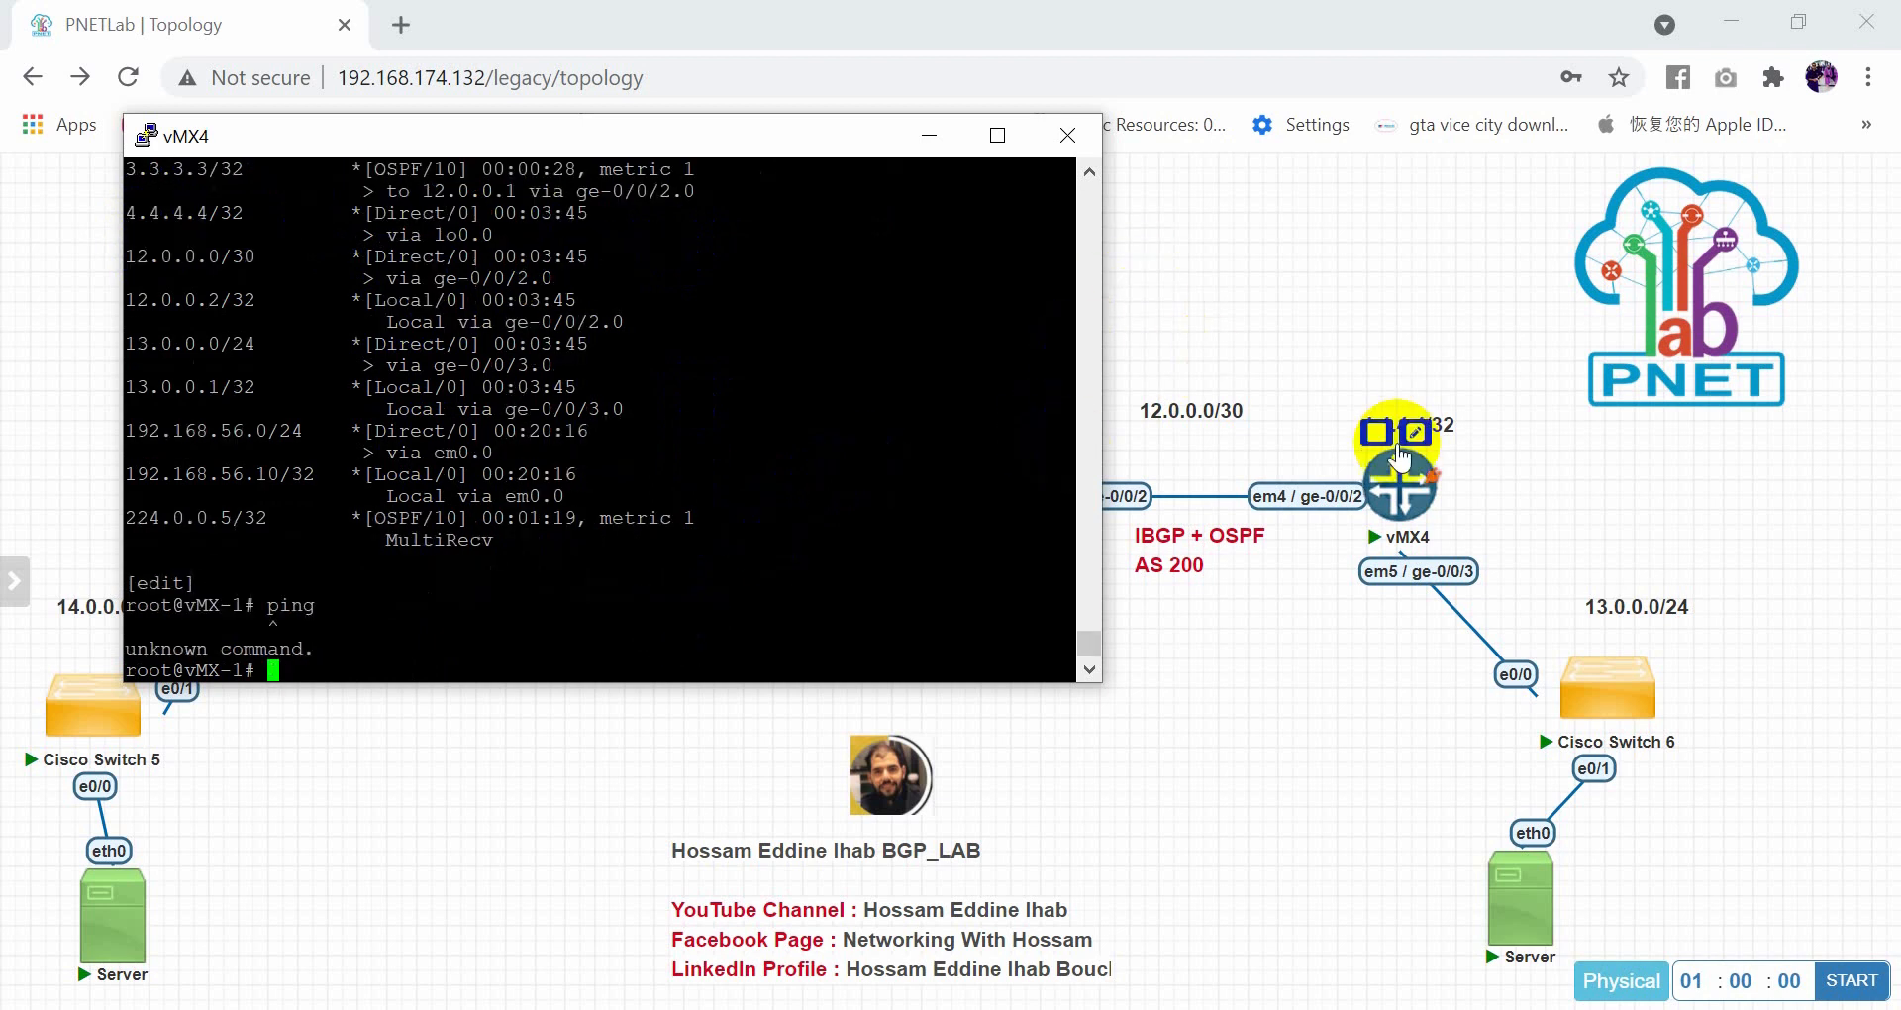
pyautogui.moveTo(1432, 467)
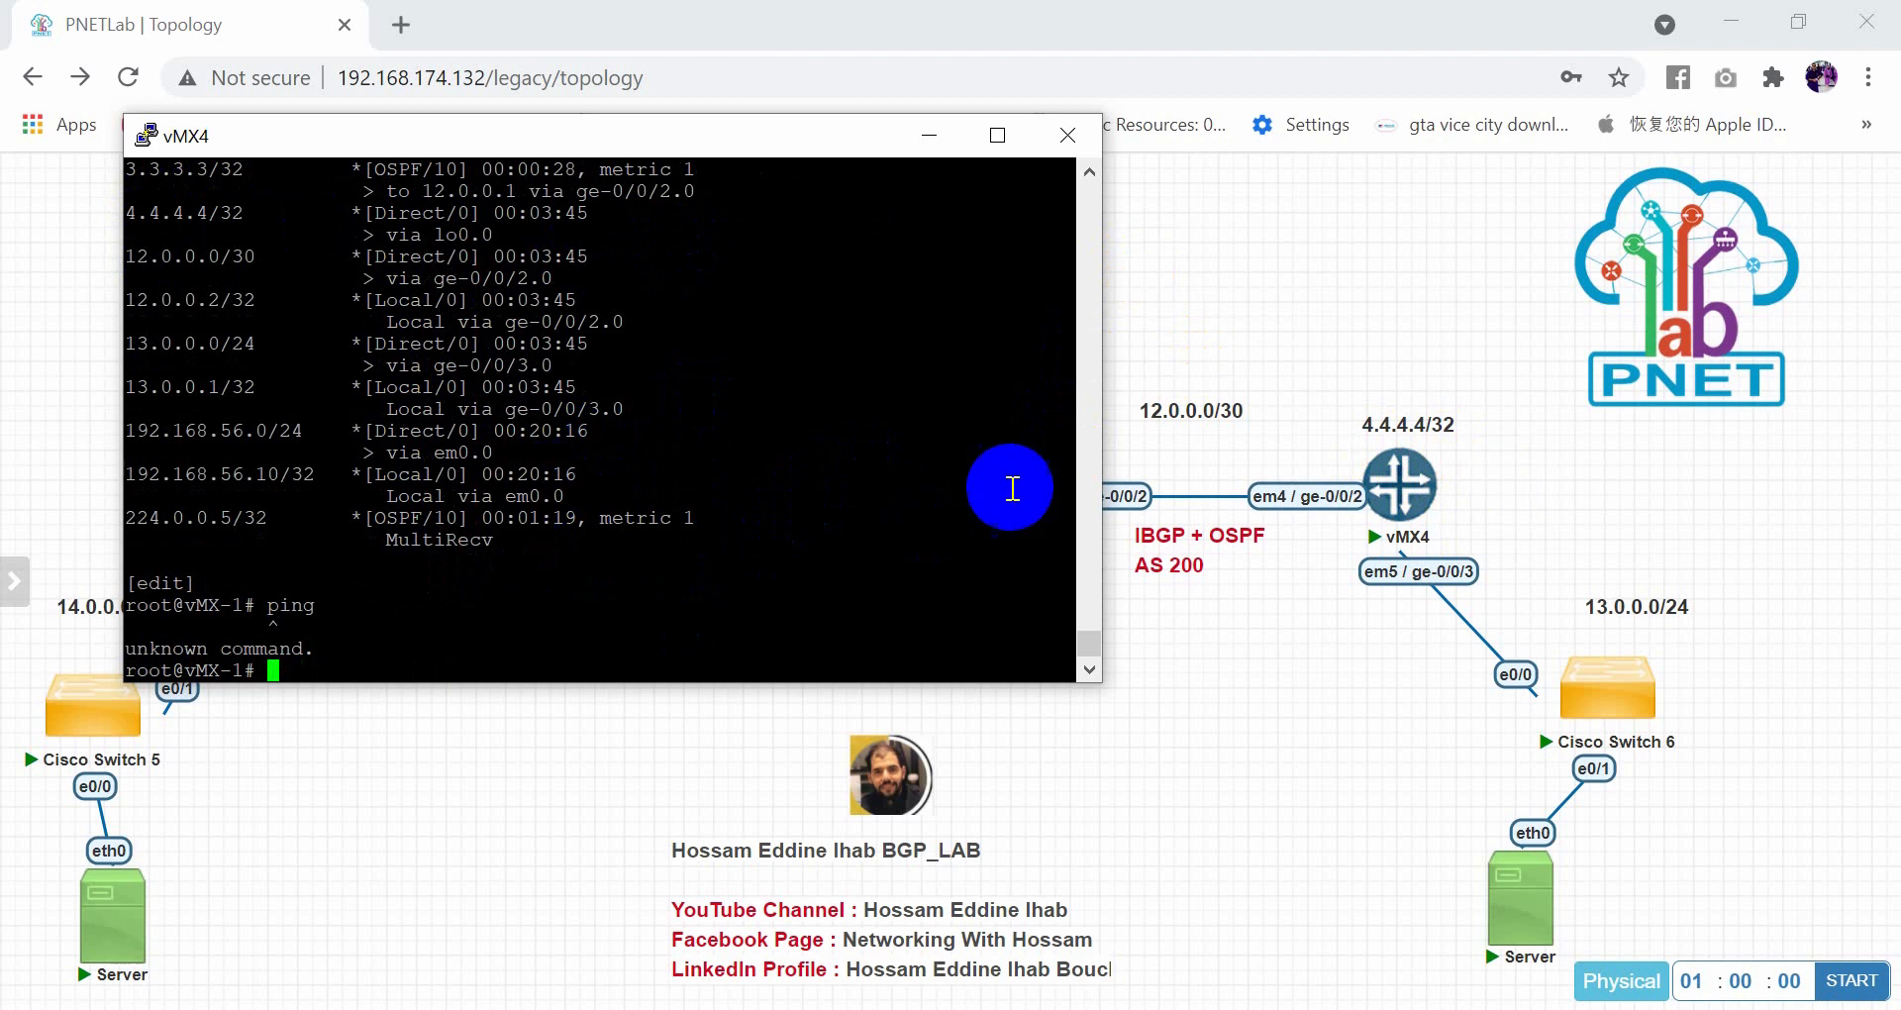
pyautogui.click(1083, 138)
pyautogui.click(1092, 692)
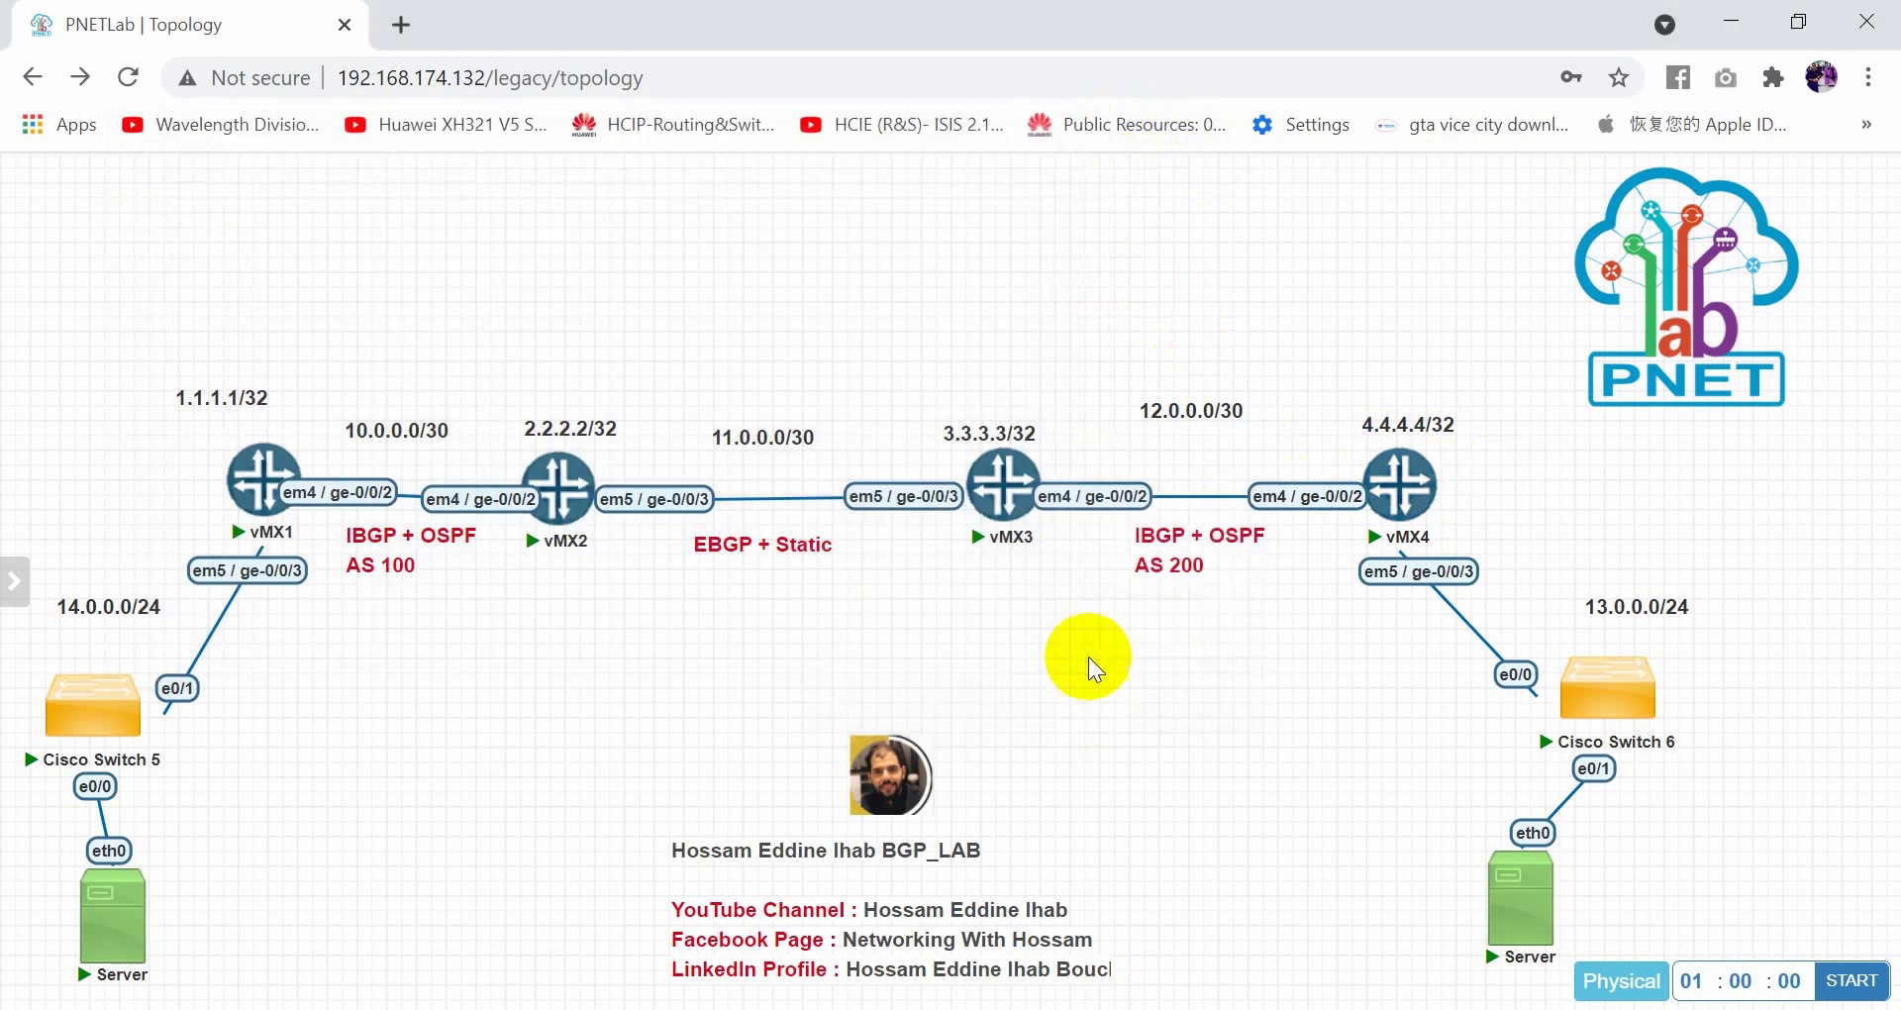
# Open the vMX3 console, ping server 13.0.0.2 from source 3.3.3.3, and close the console
pyautogui.click(1003, 483)
pyautogui.click(1039, 287)
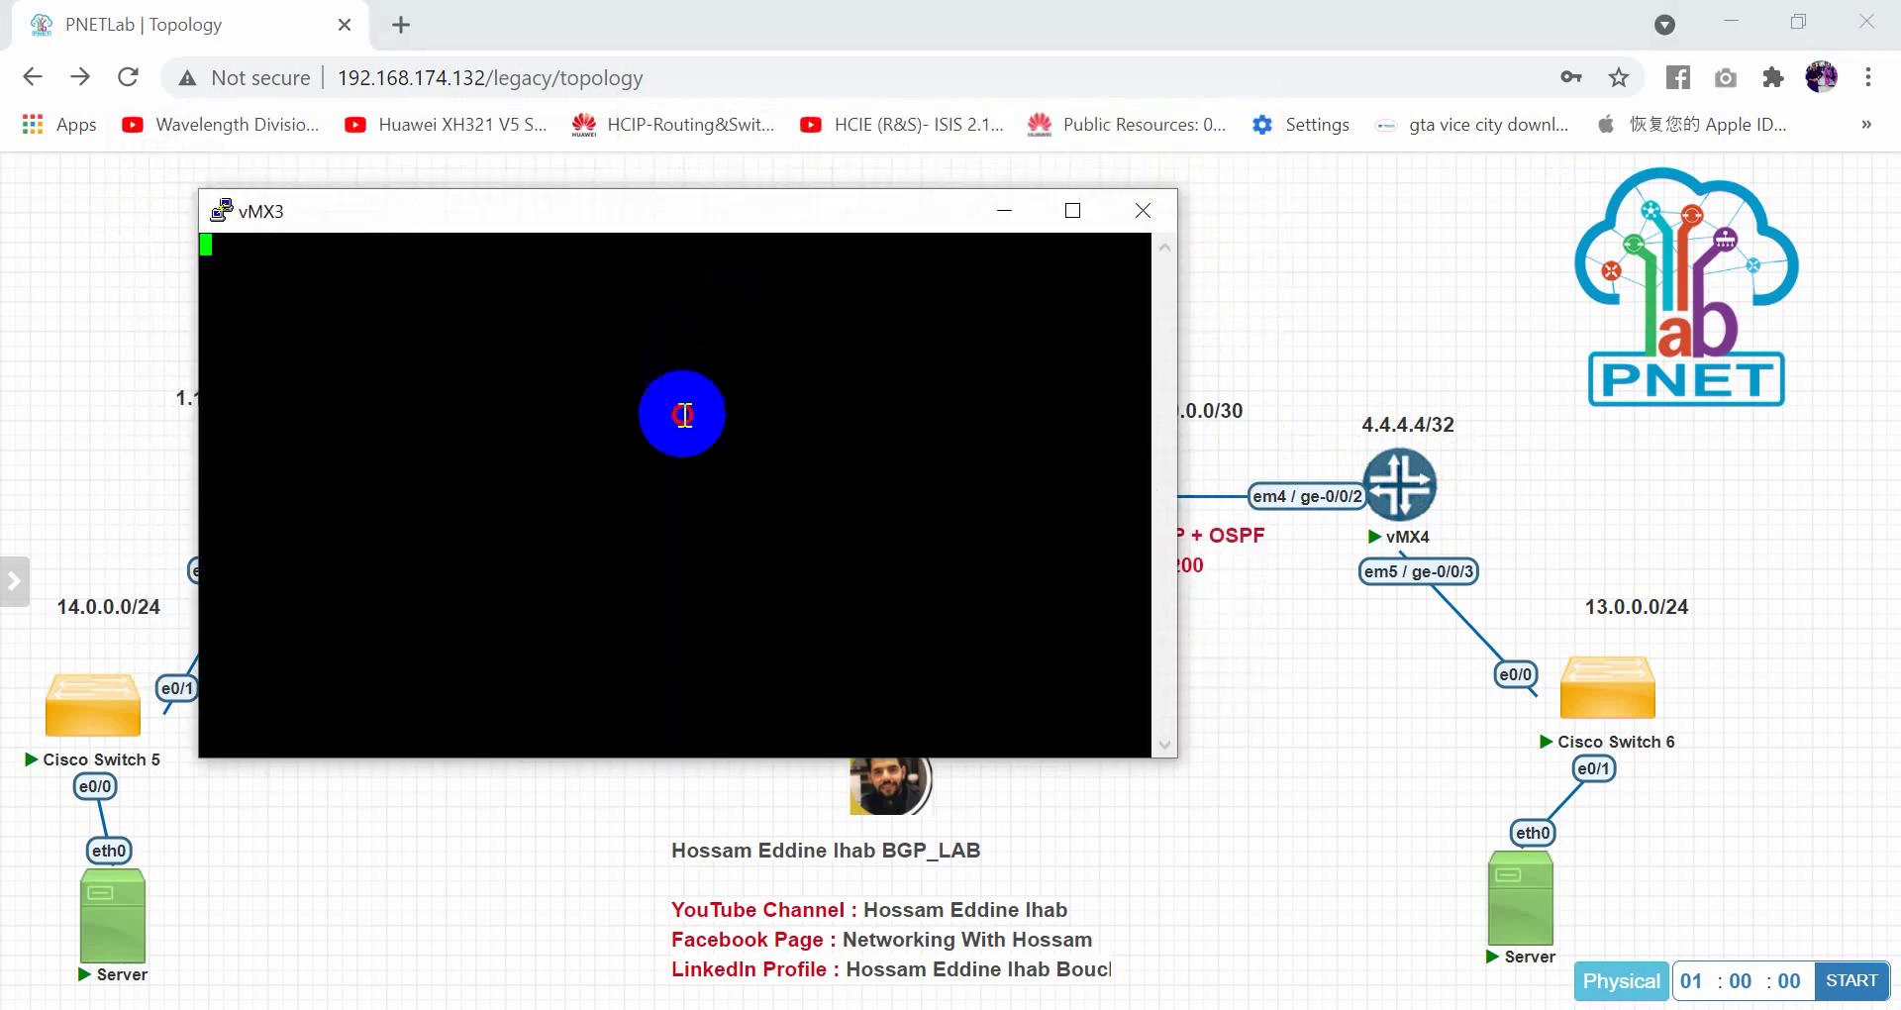
pyautogui.press('Return')
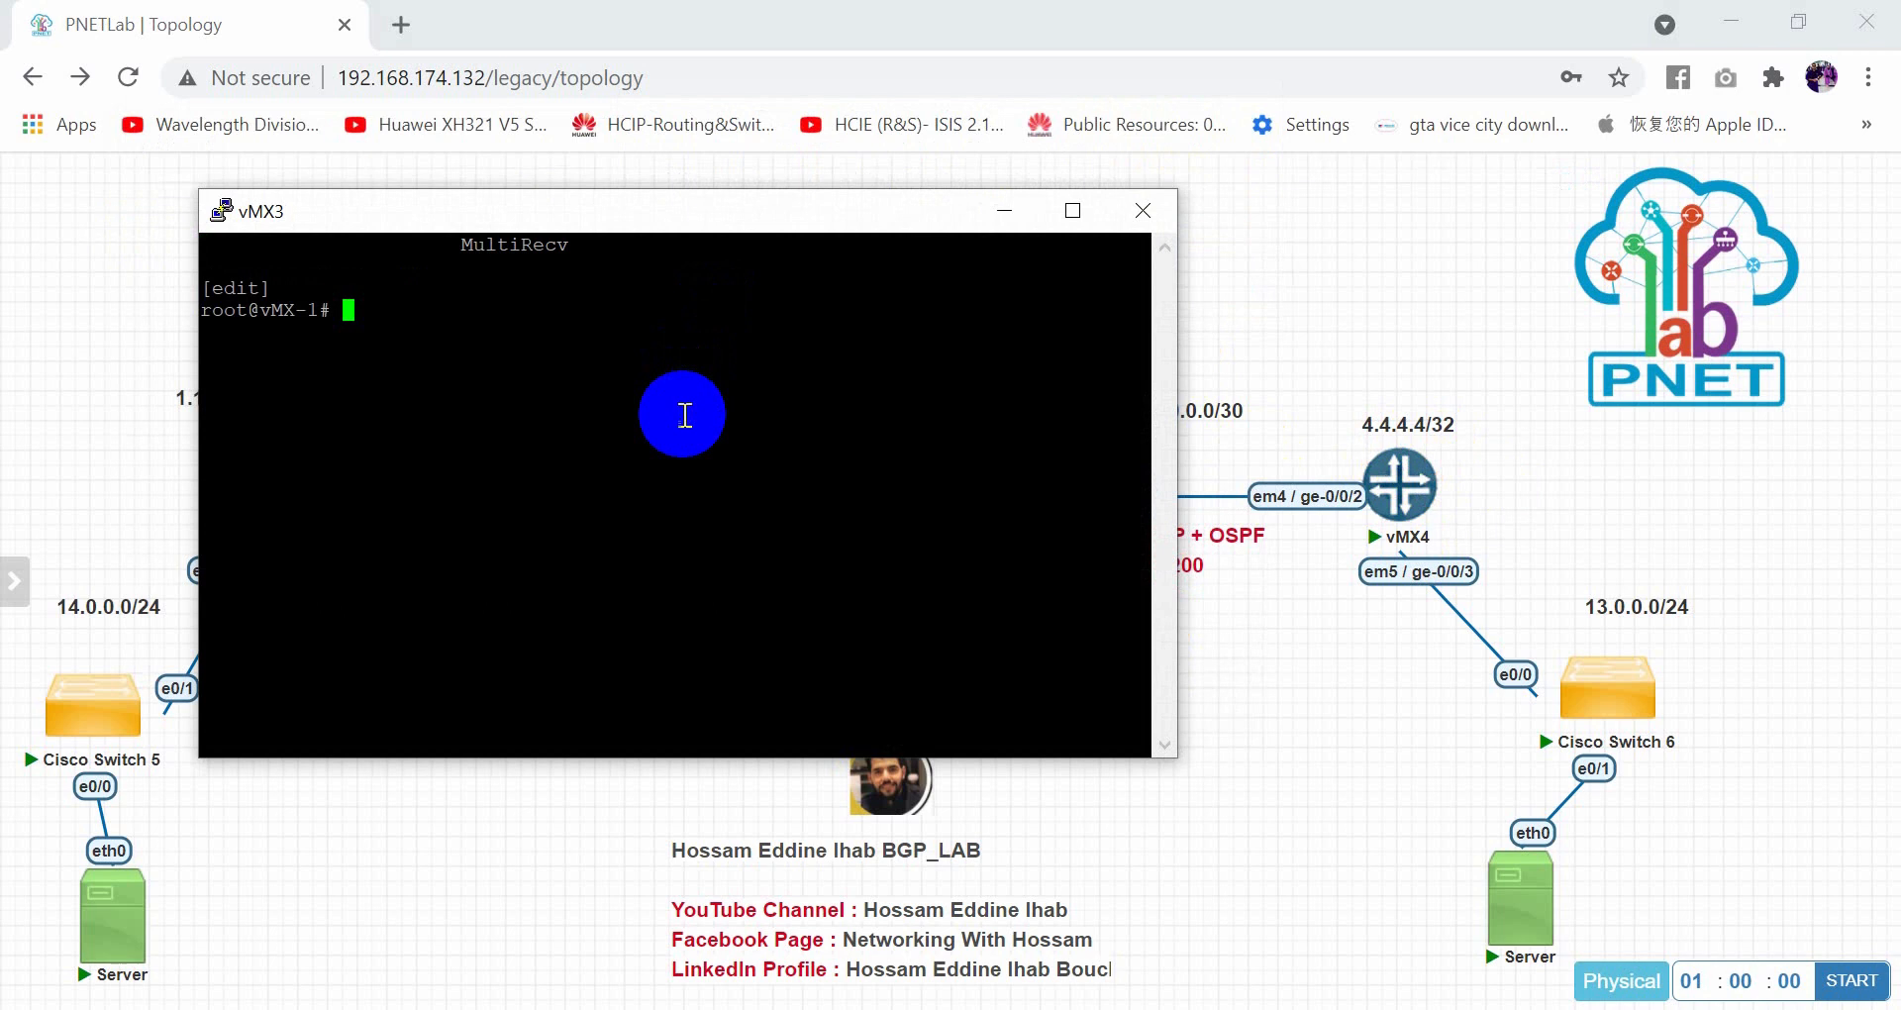
pyautogui.write('run ping 13.0.0.2 sou')
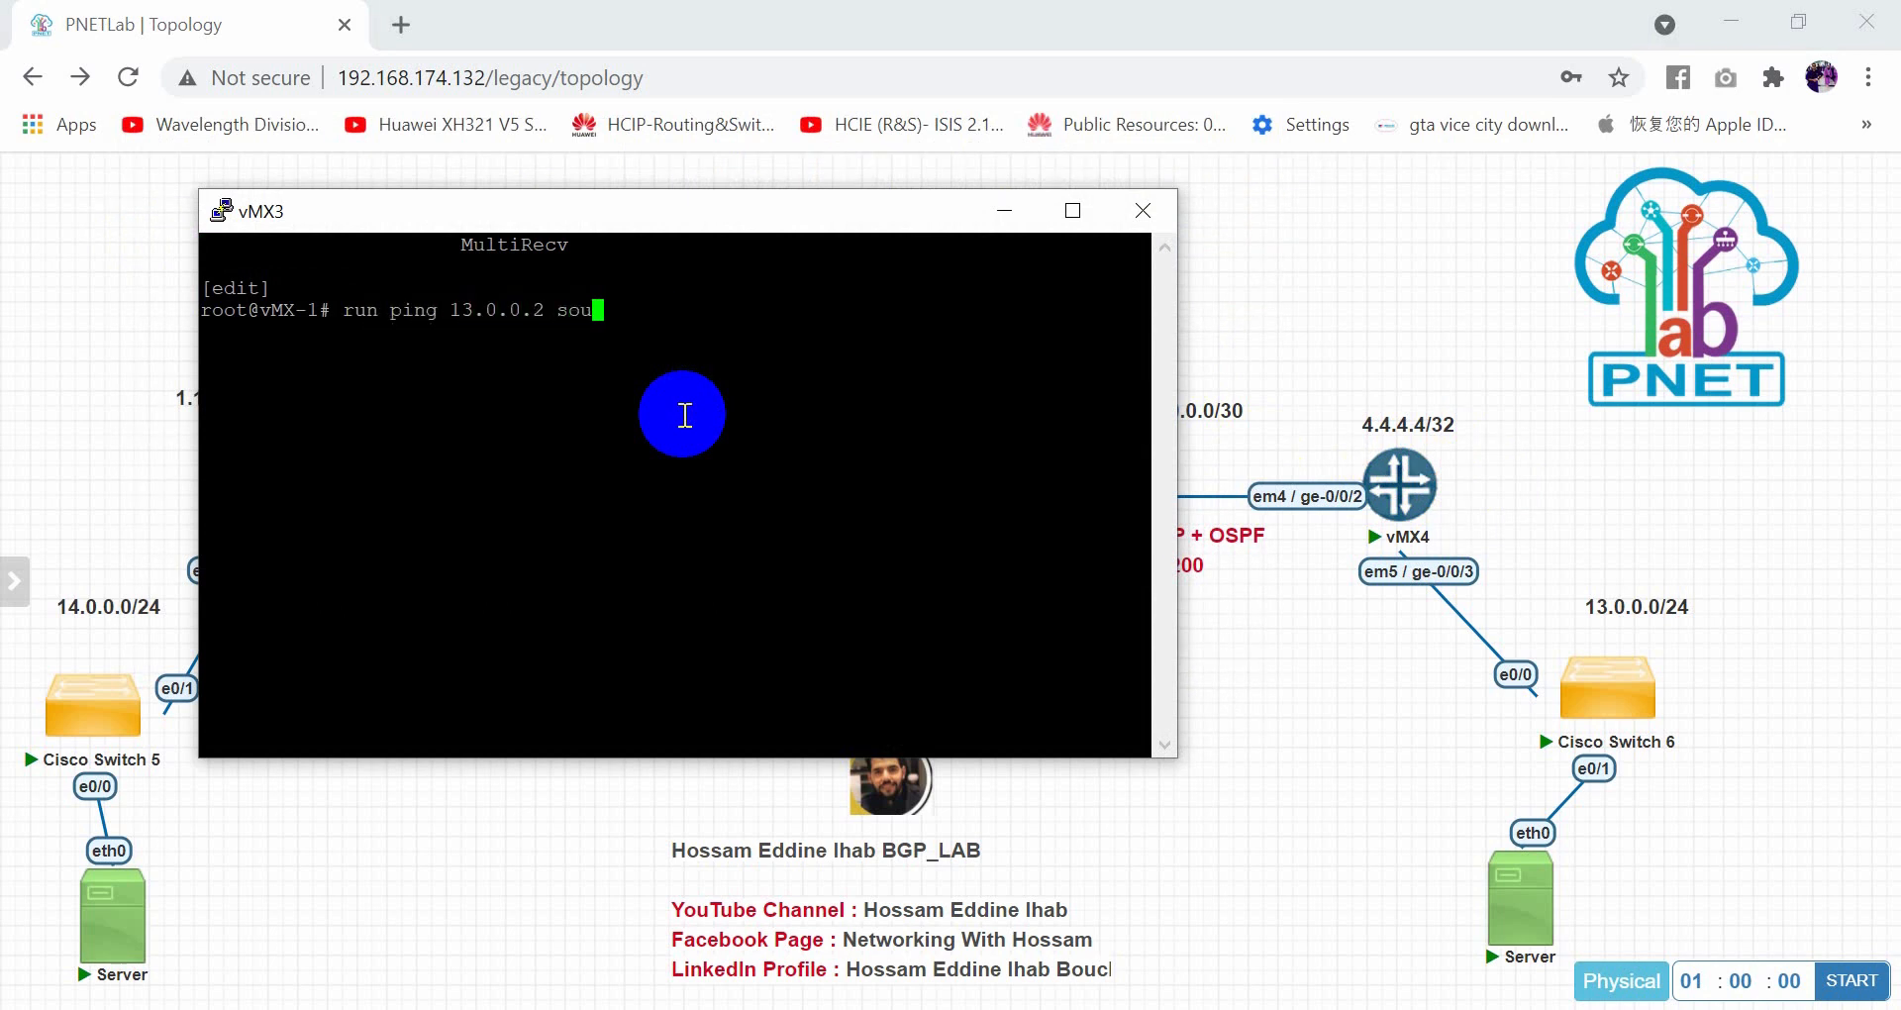
pyautogui.write('rce 3.3.3.3.3.')
pyautogui.press('Return')
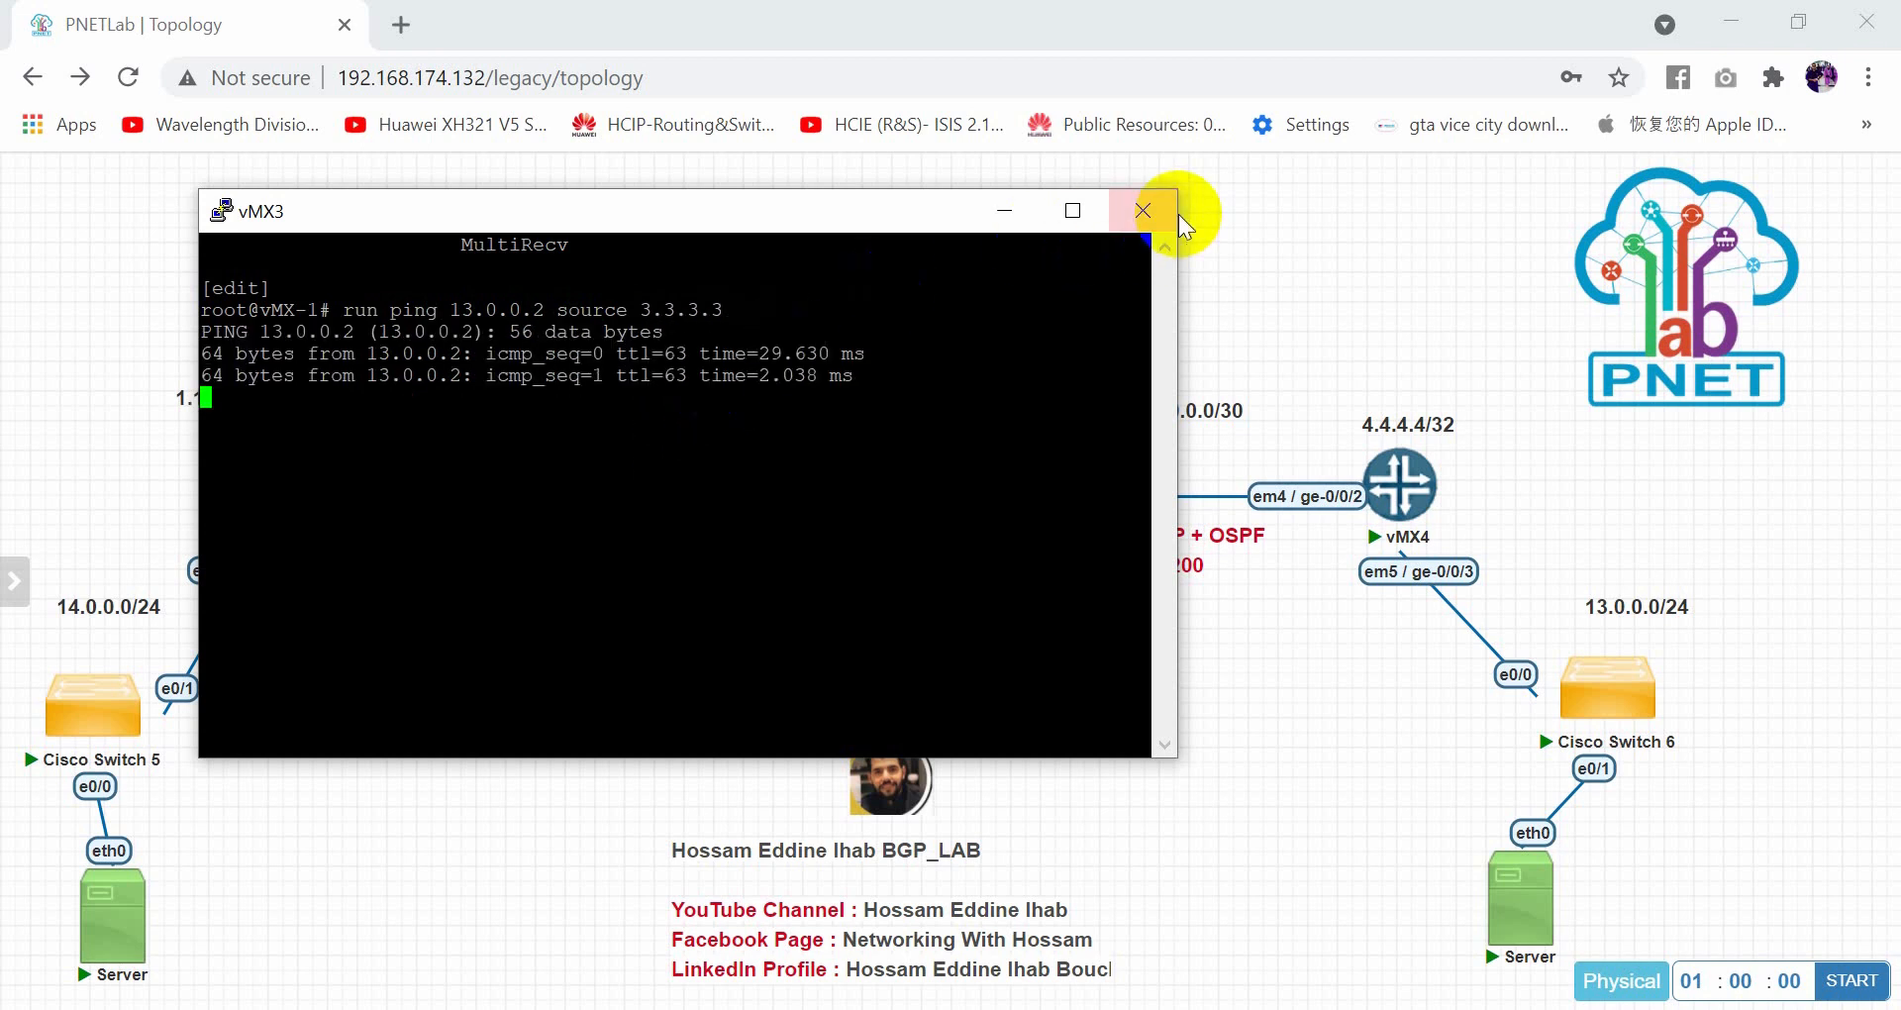
pyautogui.click(1142, 210)
pyautogui.click(1089, 693)
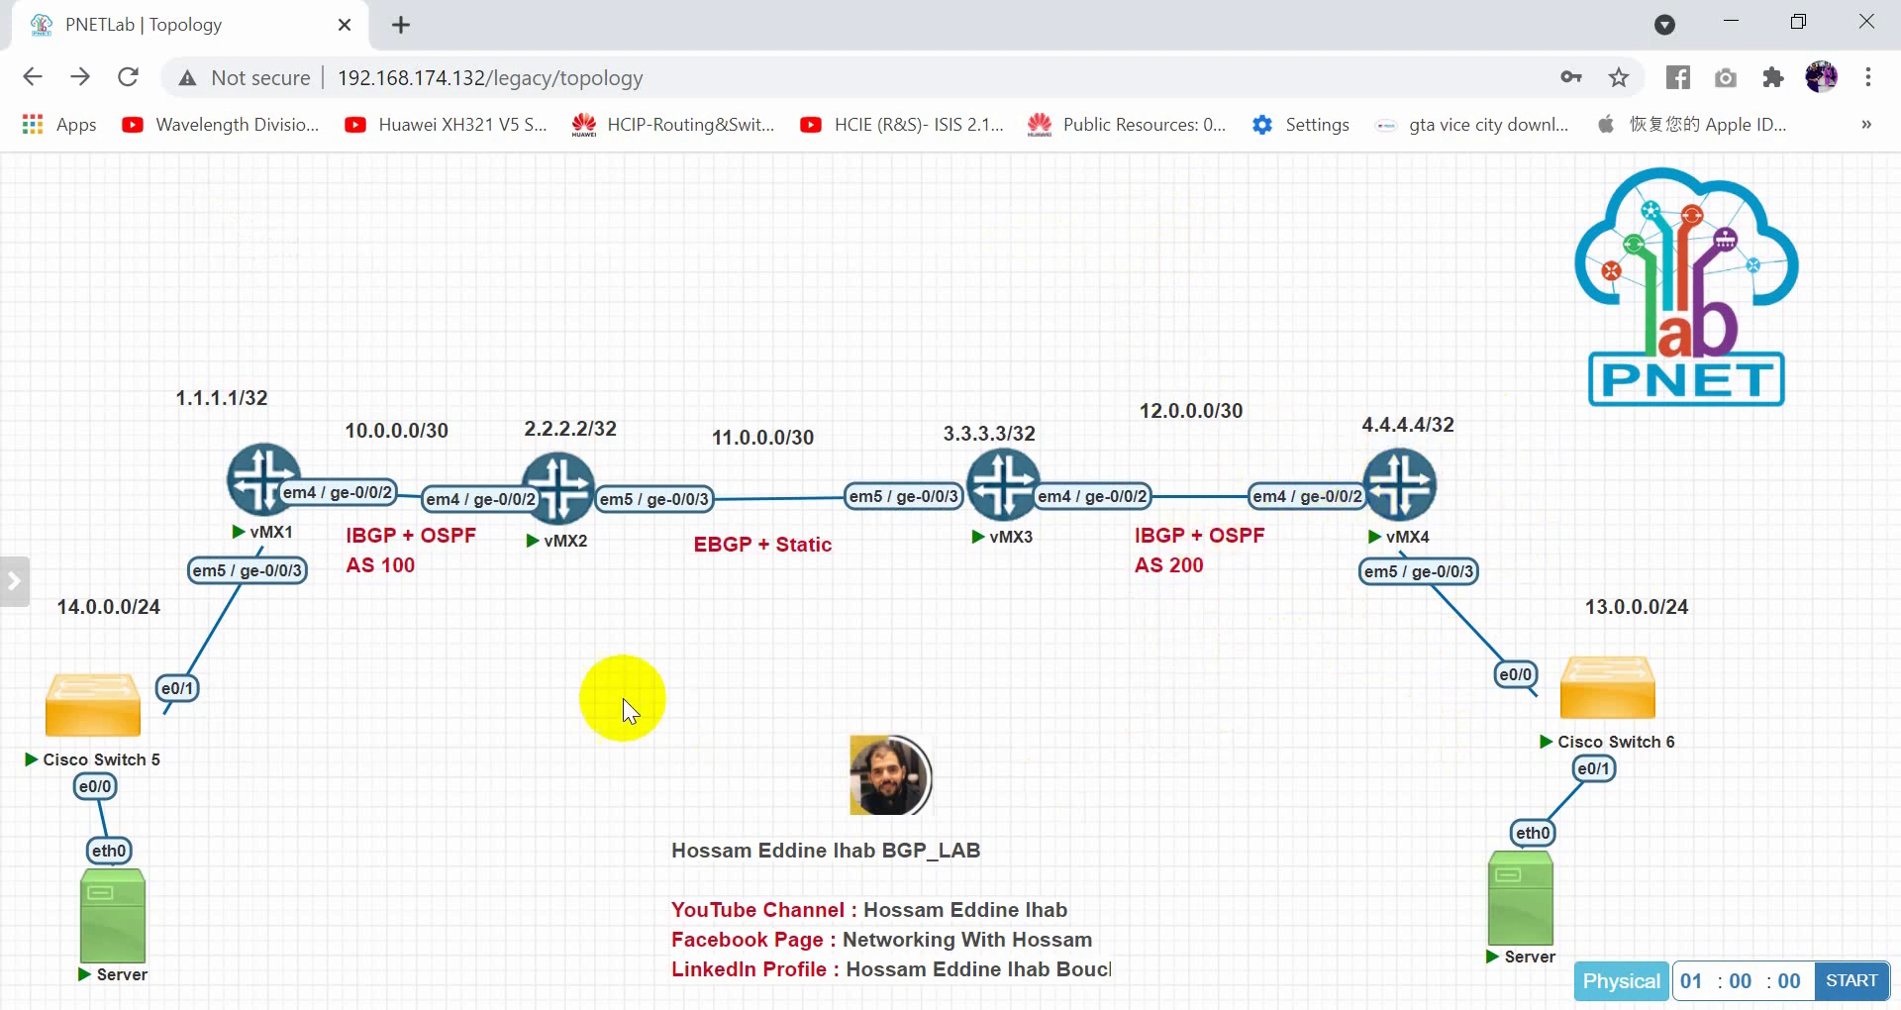
pyautogui.moveTo(19, 483)
pyautogui.click(238, 619)
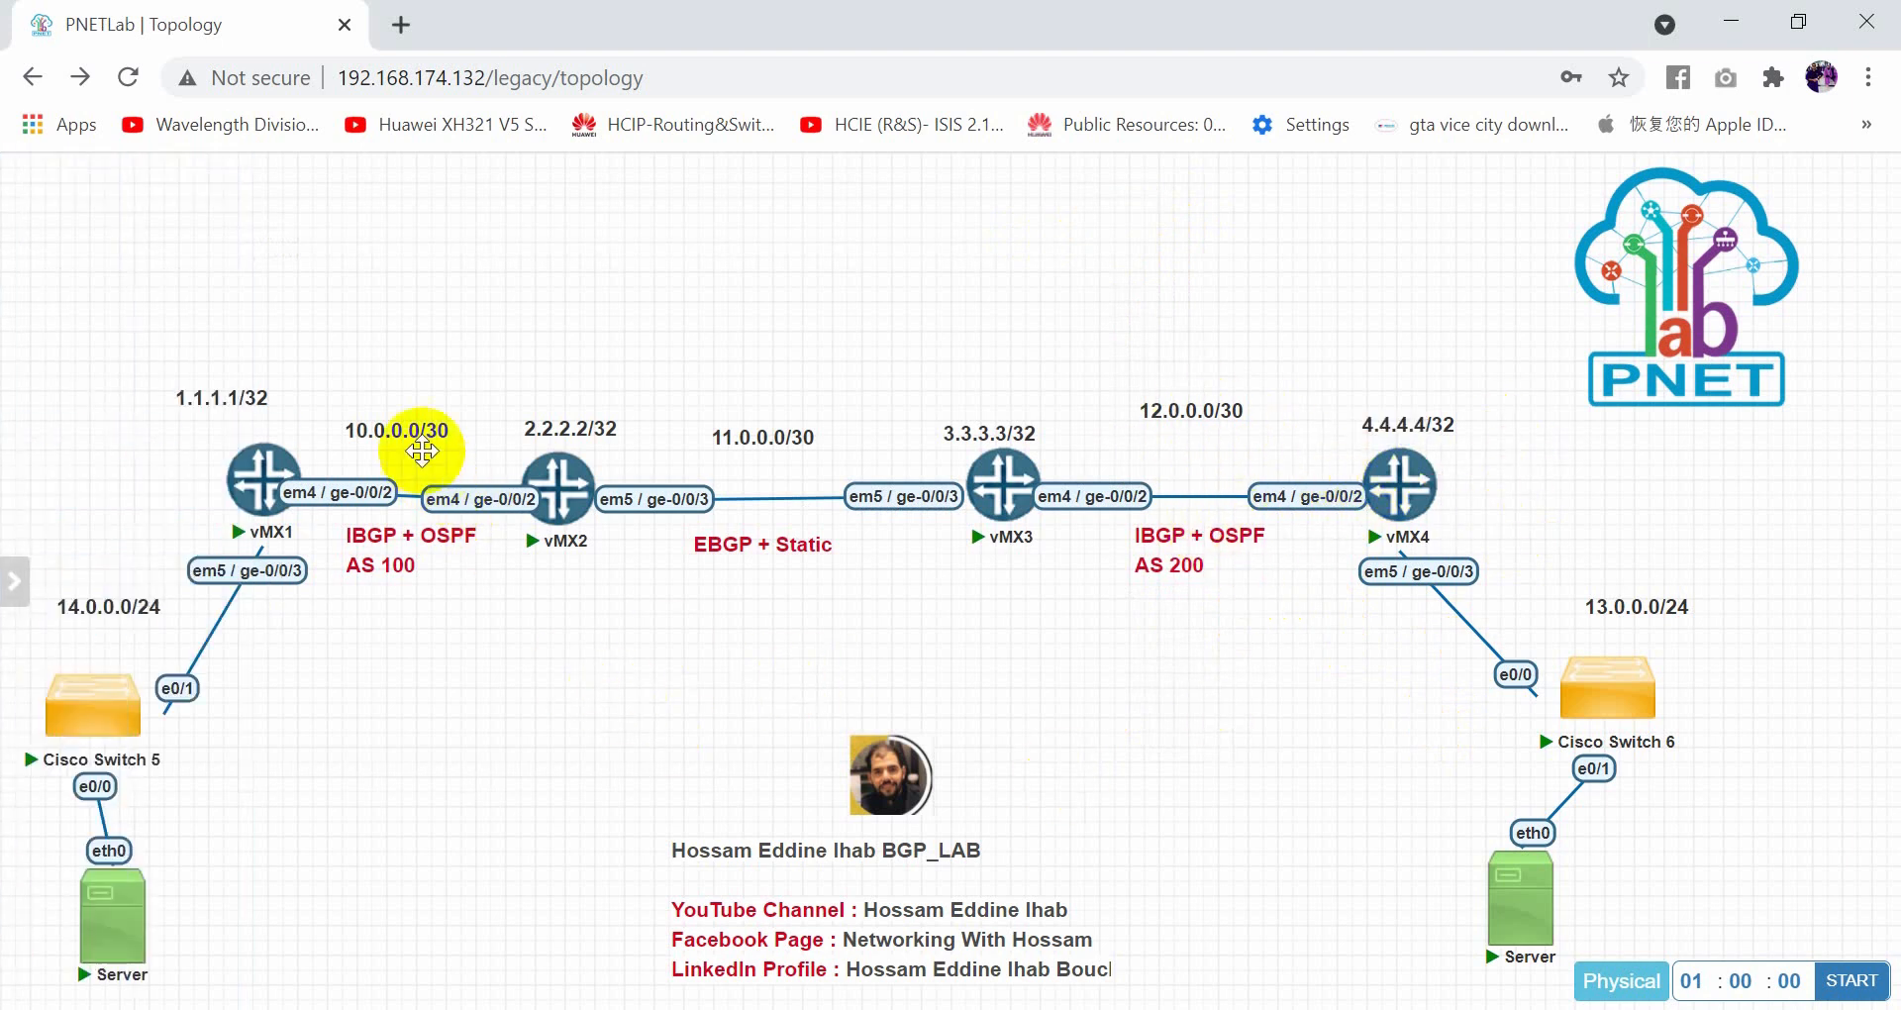
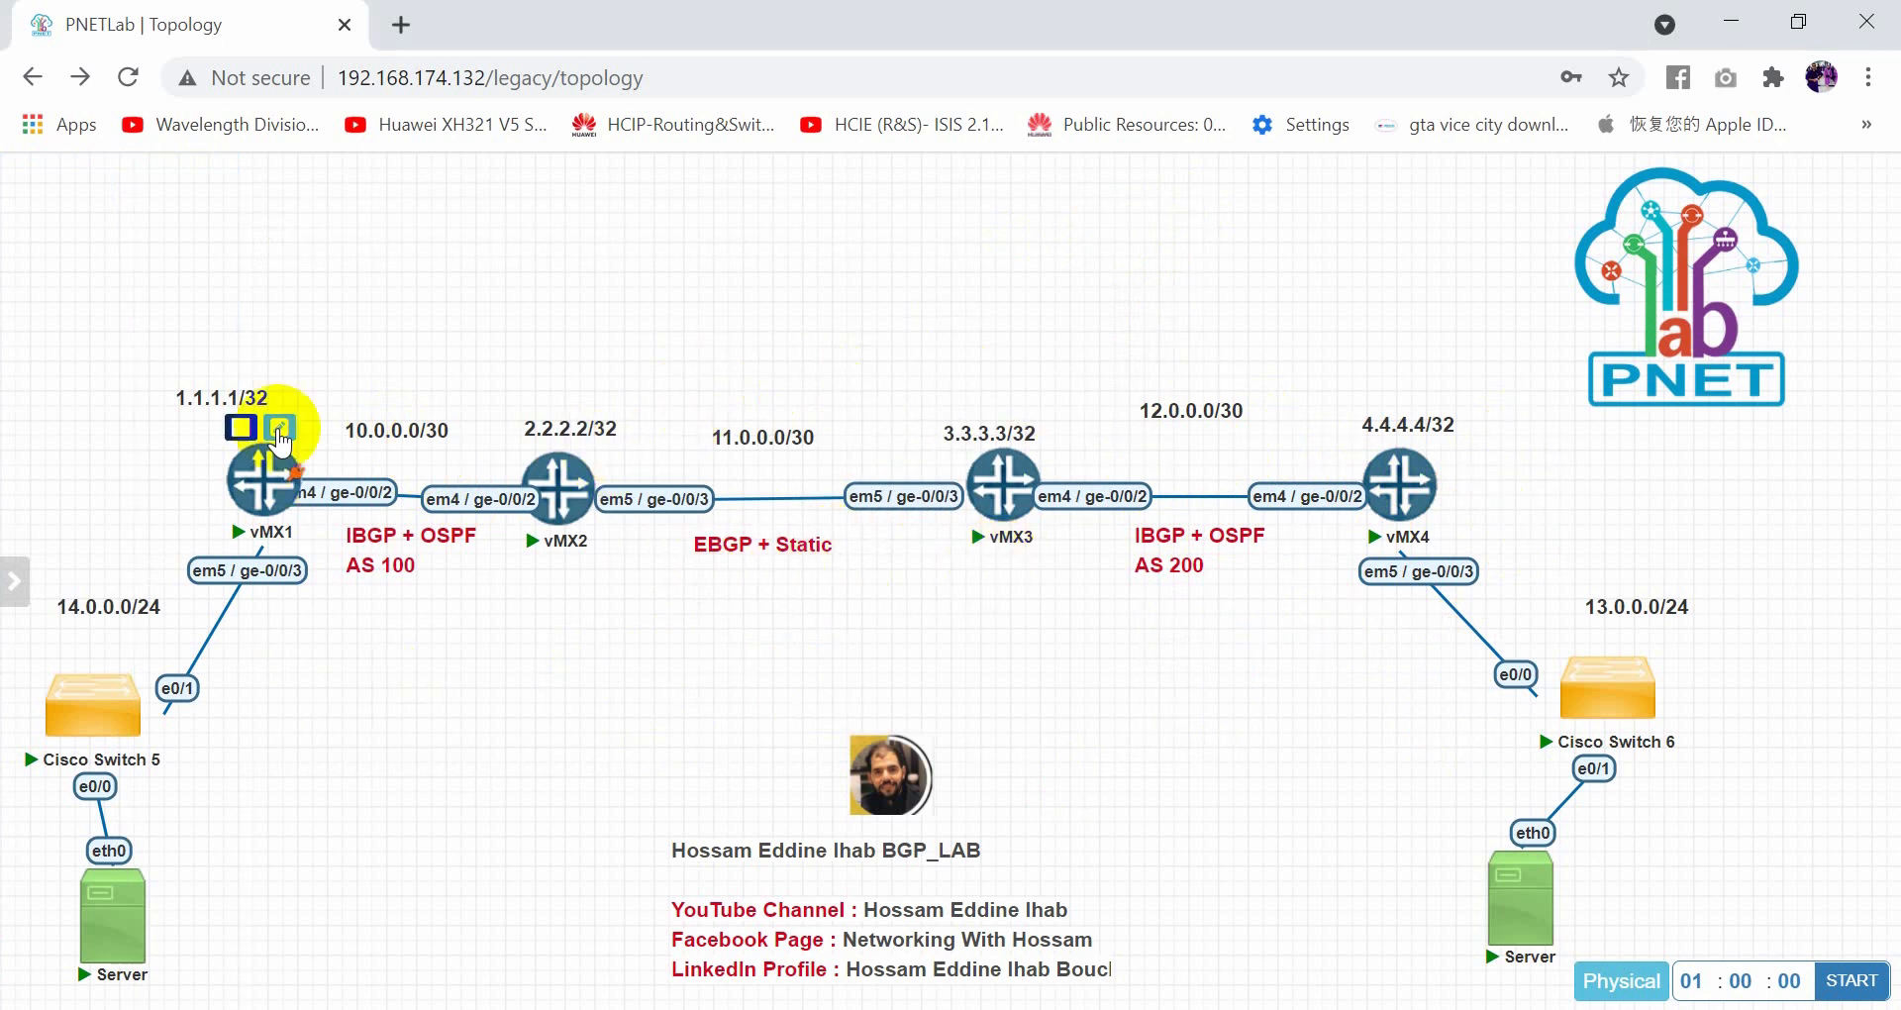
pyautogui.moveTo(227, 487)
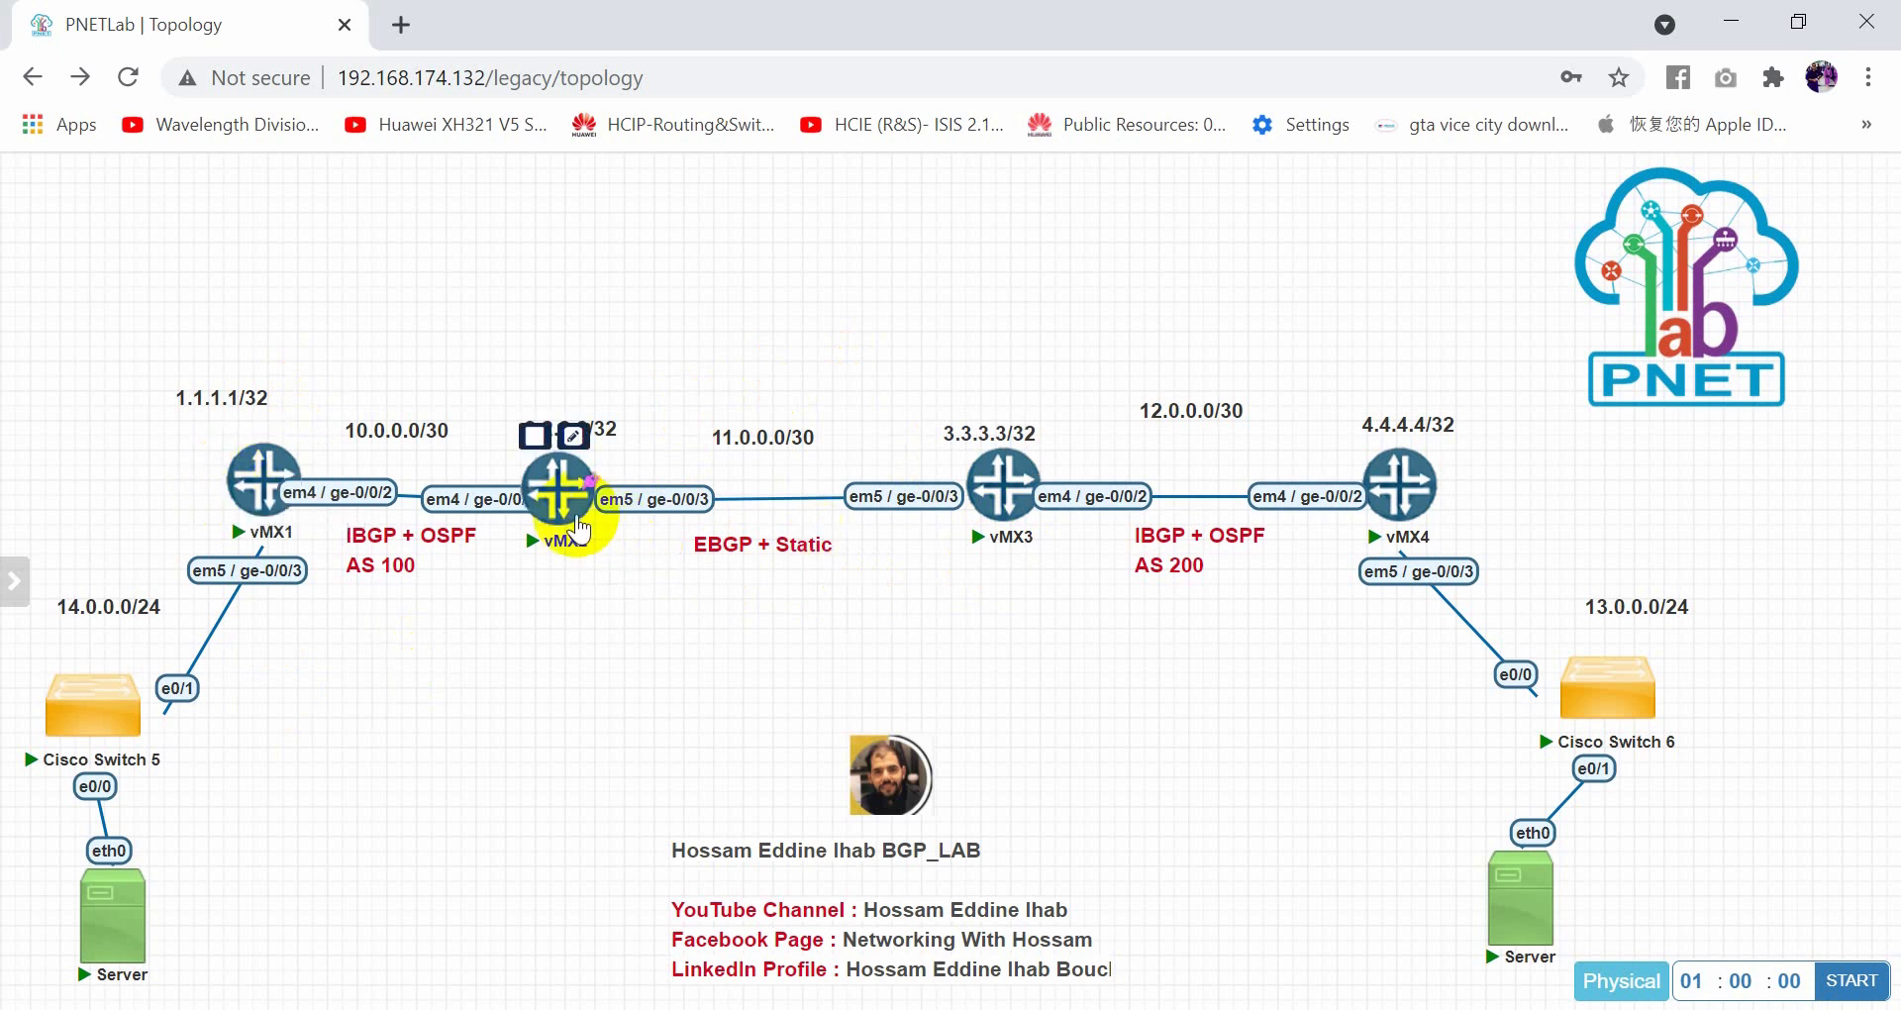
# Open the vMX2 console, move its window clear of vMX1 and vMX2, and bring up its prompt
pyautogui.click(578, 525)
pyautogui.click(984, 280)
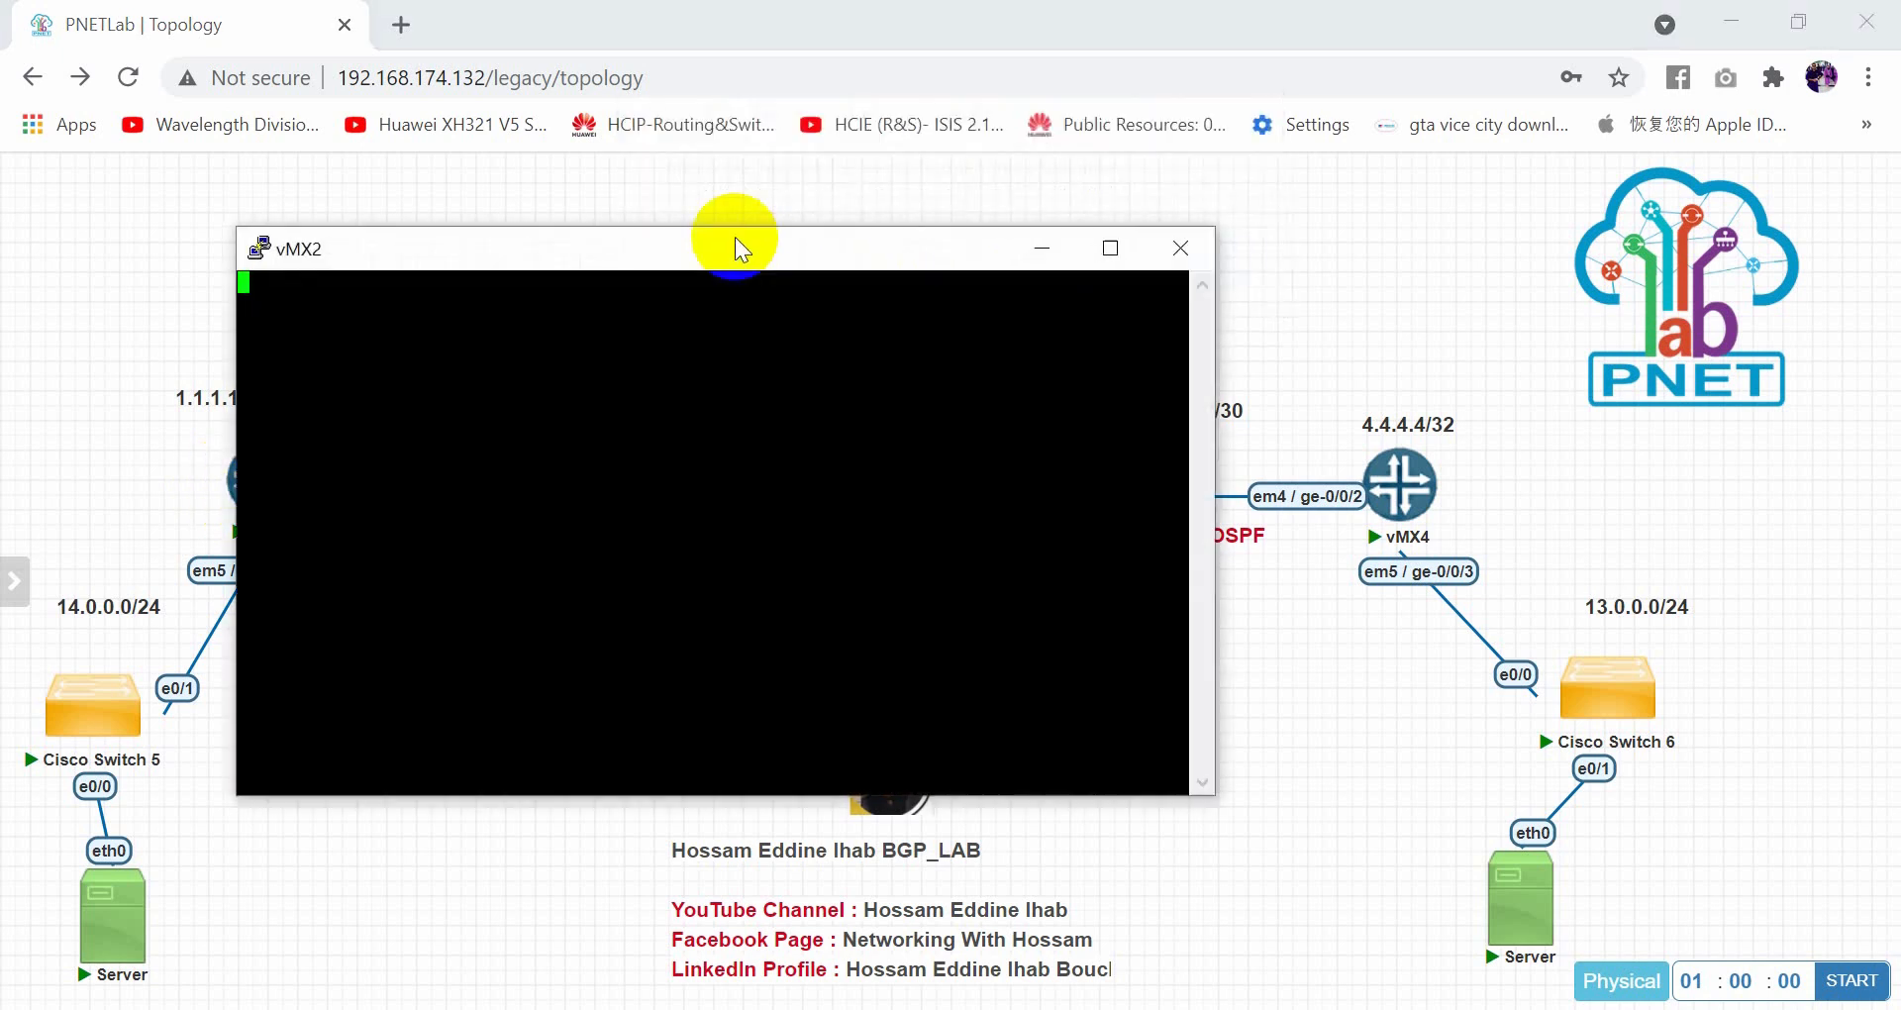
pyautogui.moveTo(736, 242); pyautogui.dragTo(1384, 267)
pyautogui.press('Return')
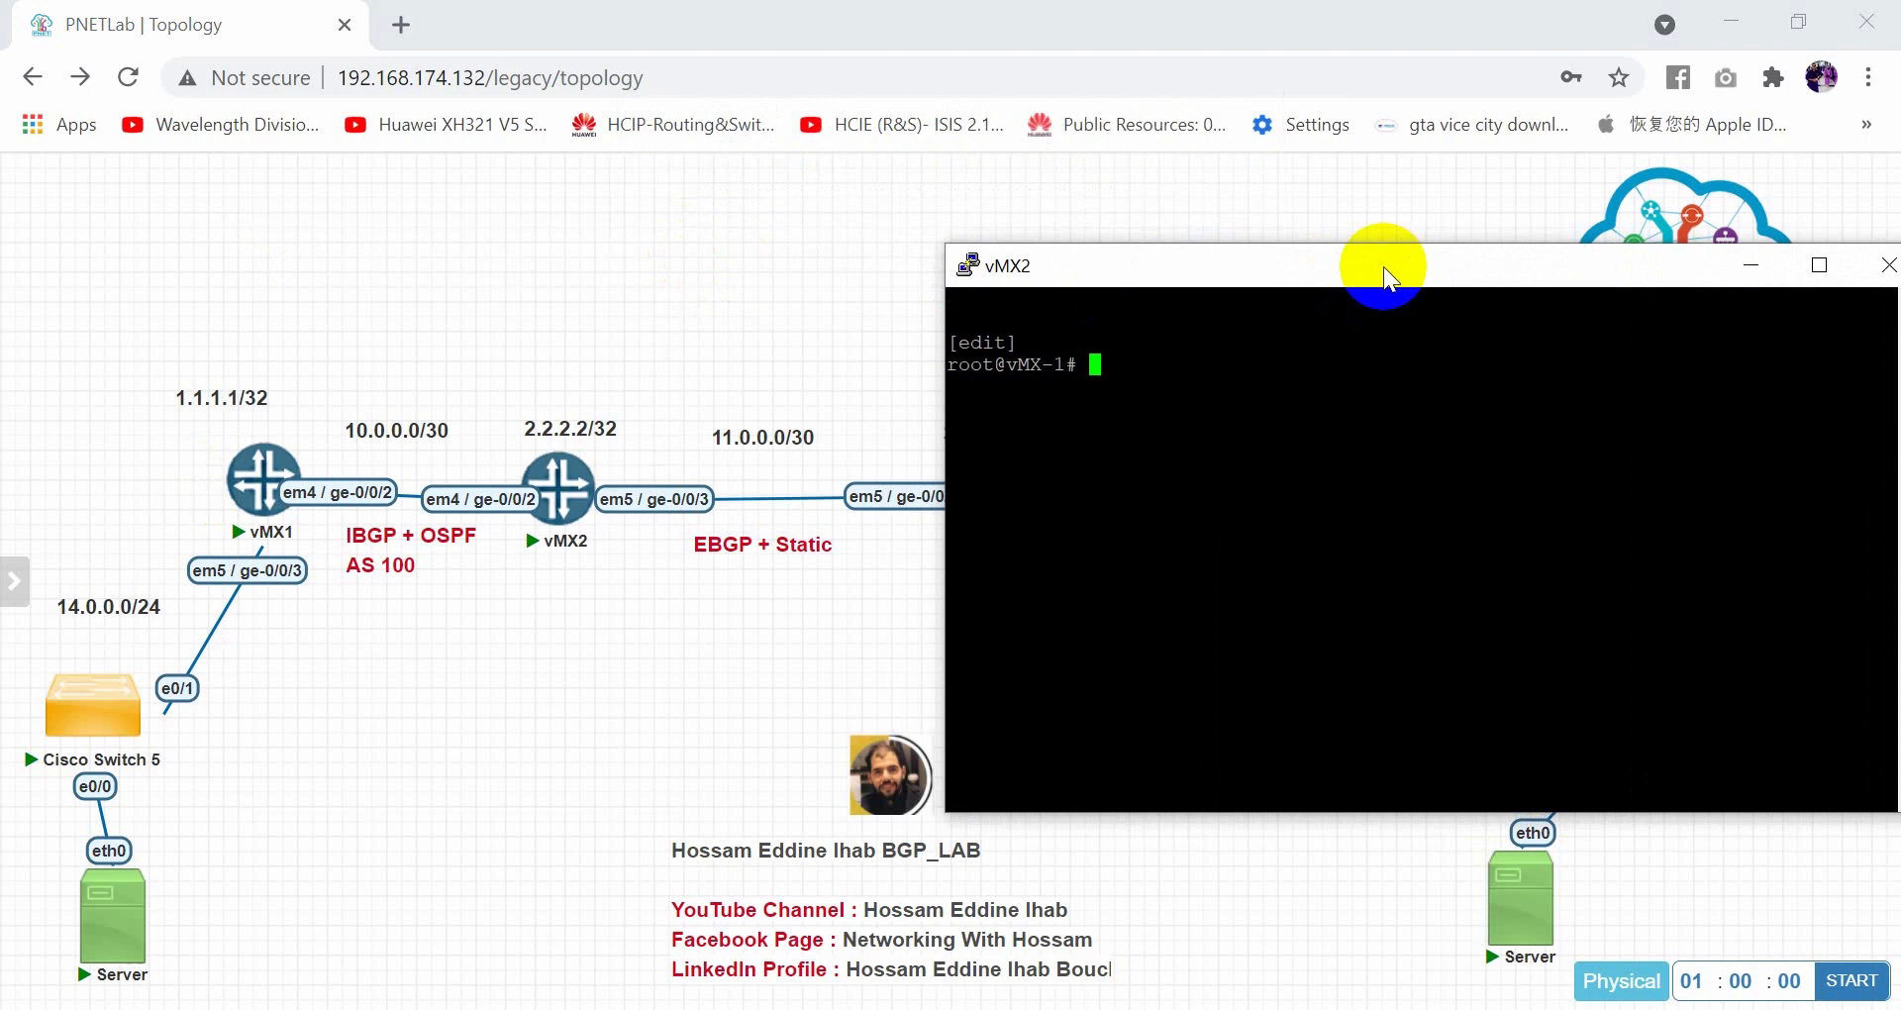
# Set the autonomous system to 100 in vMX2's routing options
pyautogui.write('set rotin')
pyautogui.press('Return')
pyautogui.press('BackSpace')
pyautogui.press('BackSpace')
pyautogui.press('Left')
pyautogui.press('BackSpace')
pyautogui.press('BackSpace')
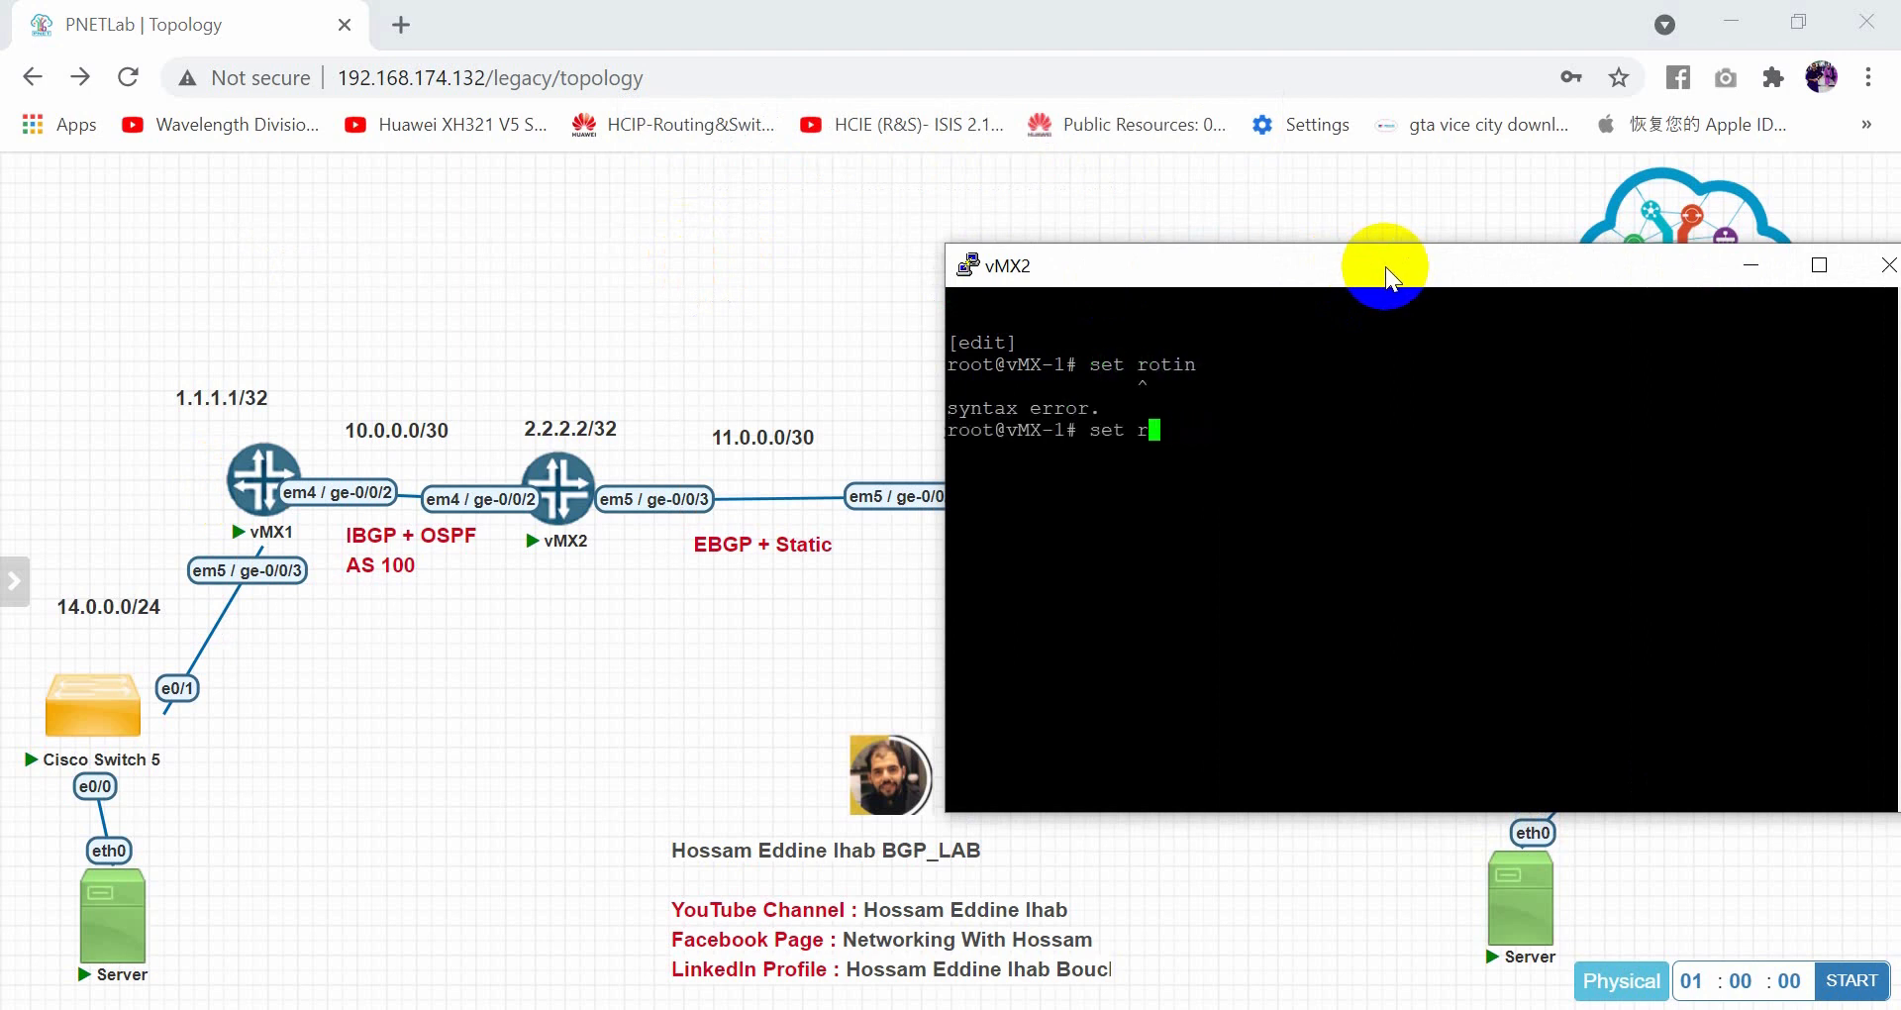
pyautogui.write('outing-o')
pyautogui.press('Tab')
pyautogui.write('au')
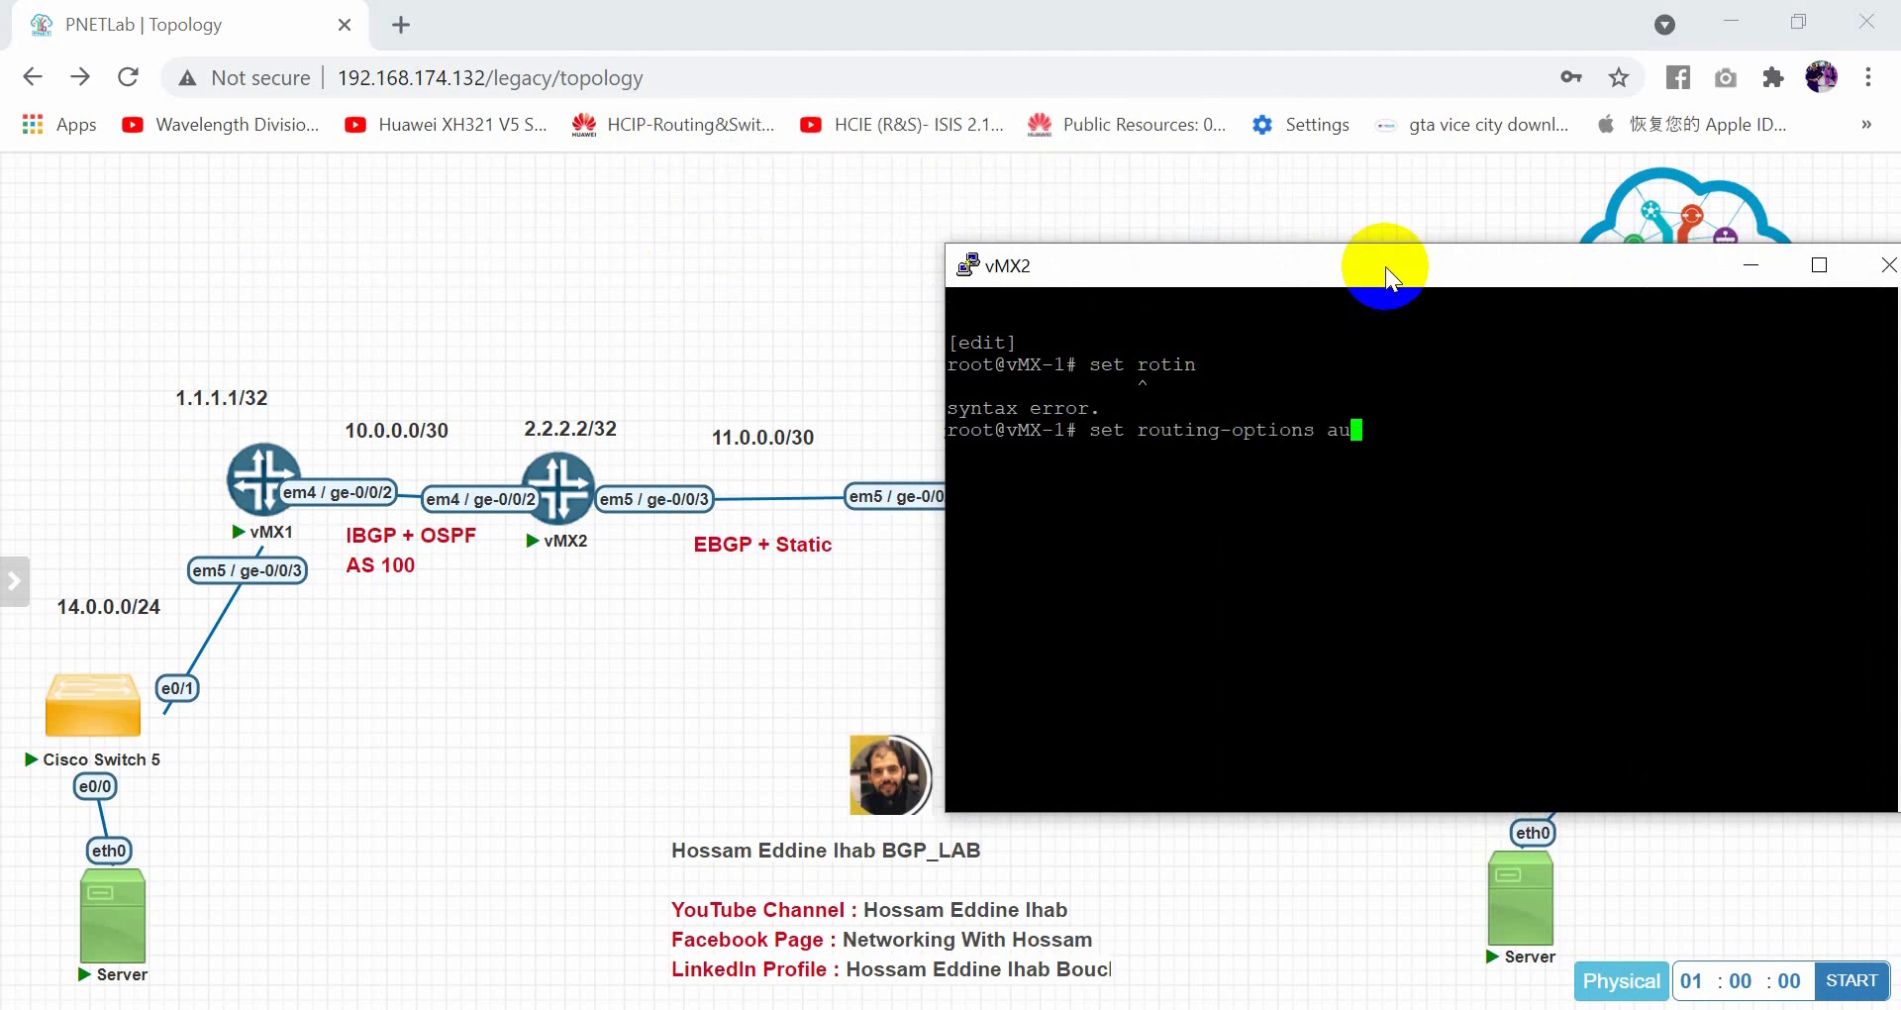
pyautogui.write('tono')
pyautogui.press('Tab')
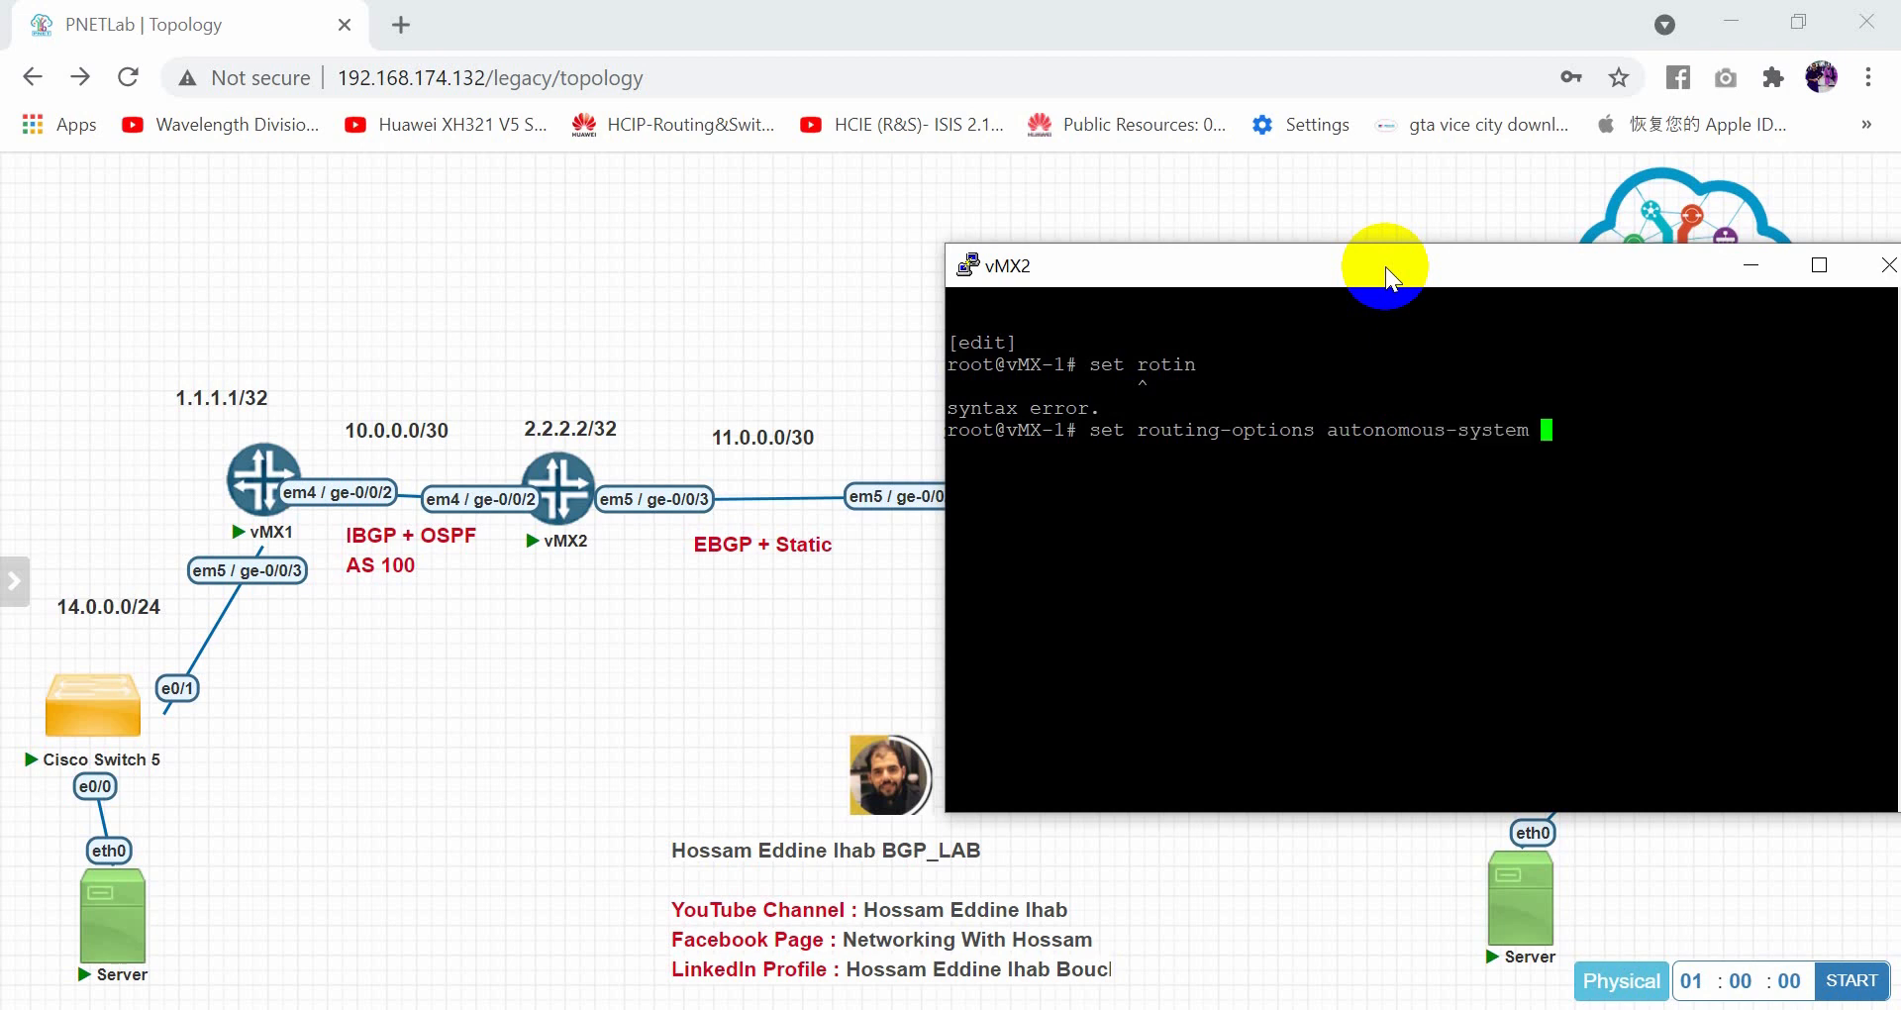
pyautogui.write('100')
pyautogui.press('Return')
# Create the BGP group ebgp of type external on vMX2
pyautogui.write('set')
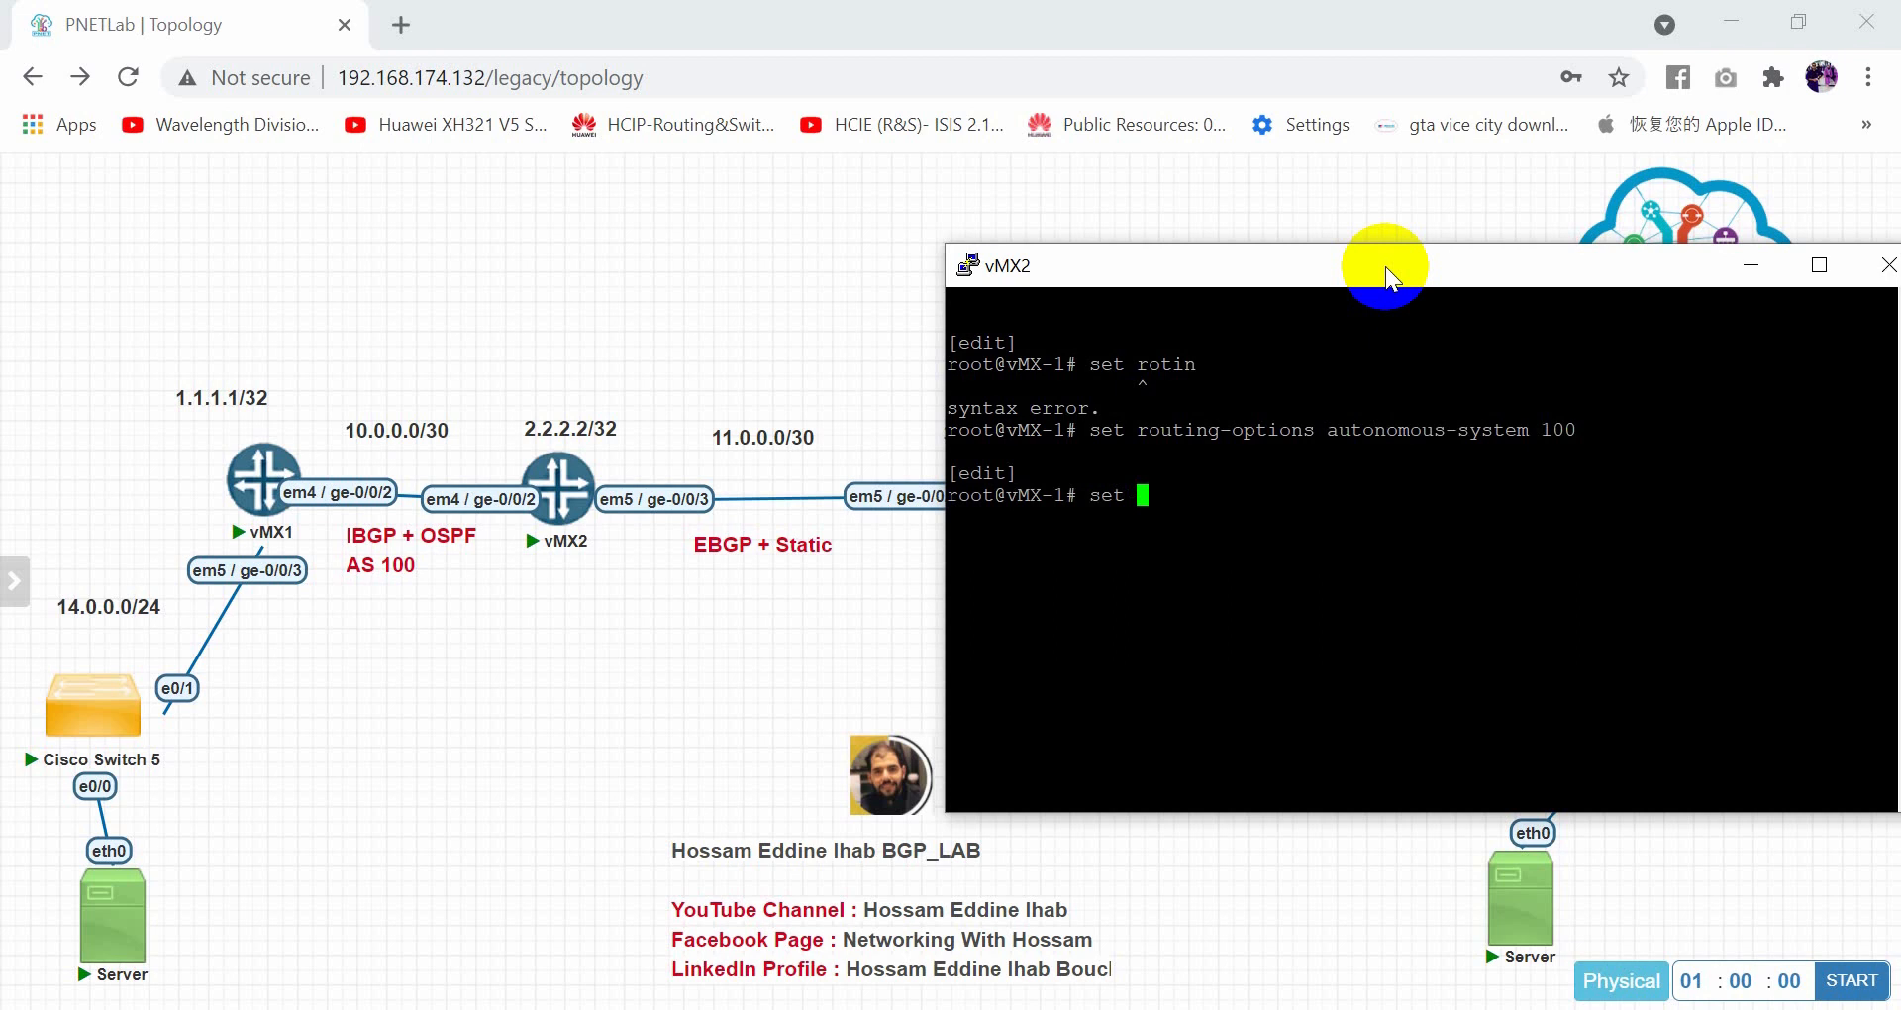
pyautogui.write('rp')
pyautogui.press('Return')
pyautogui.press('BackSpace')
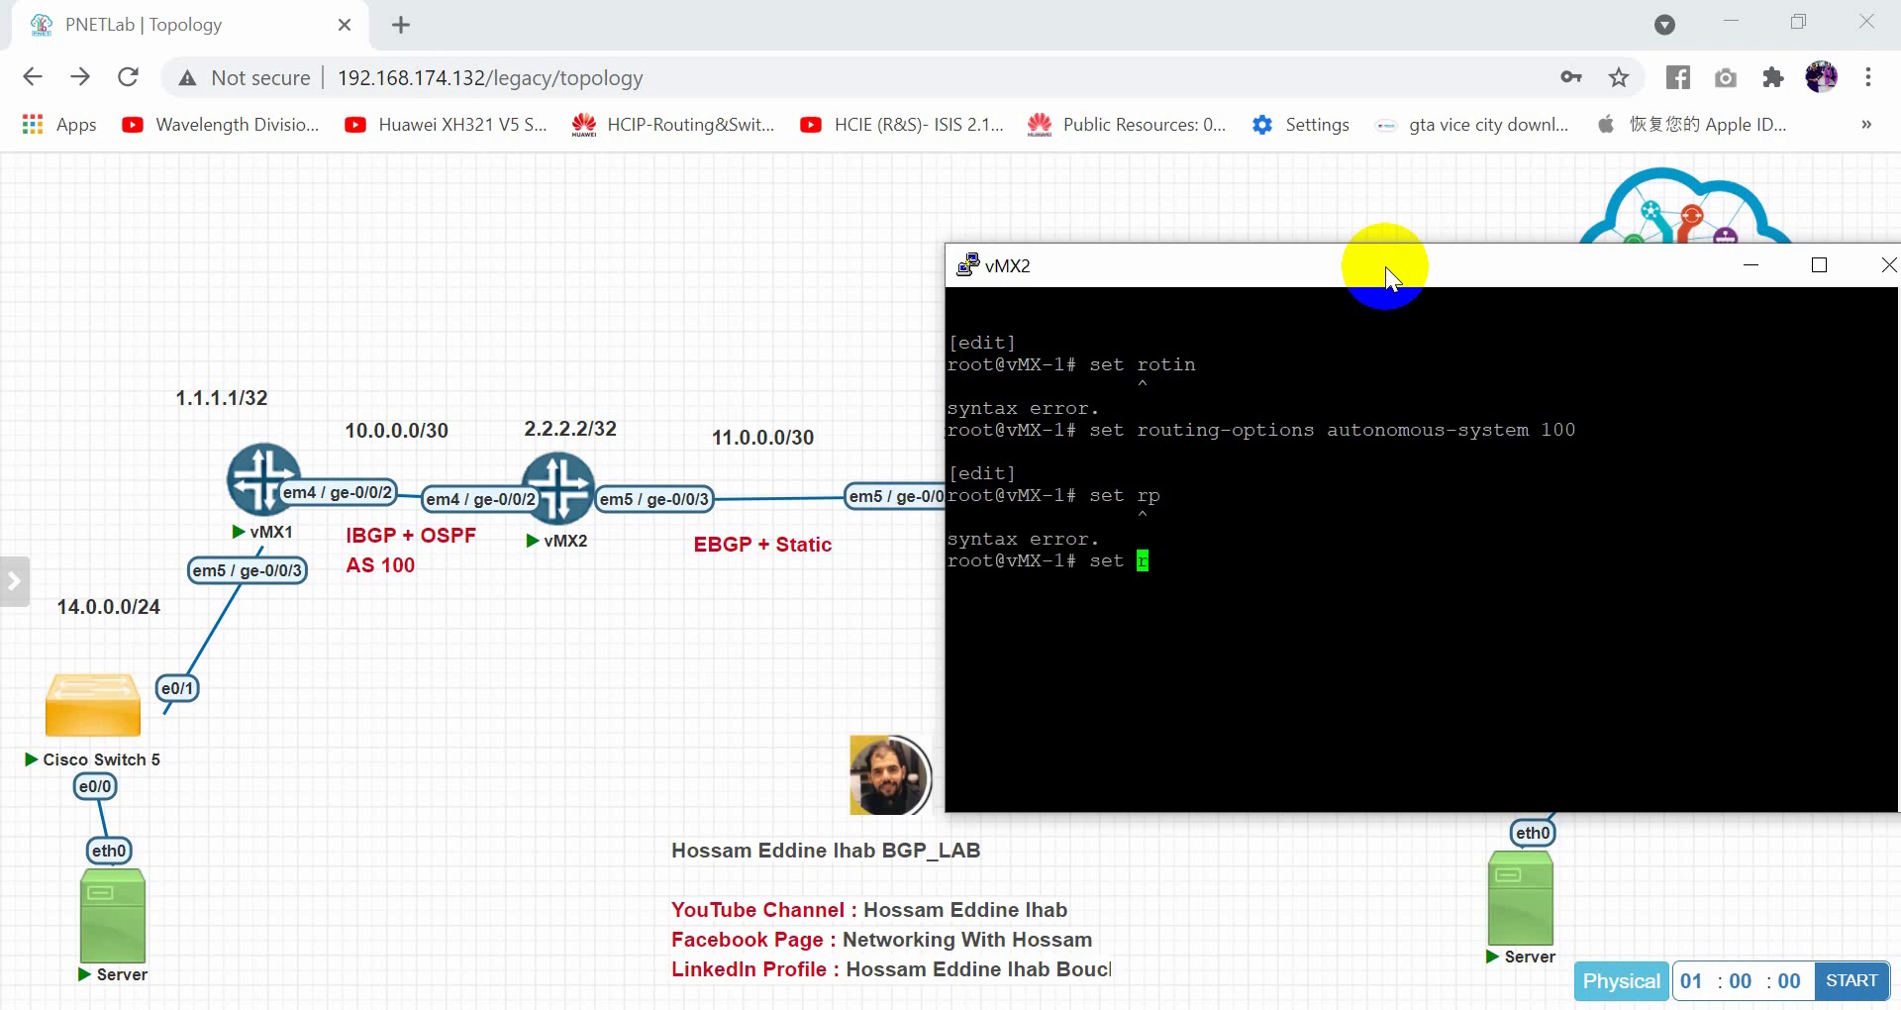
pyautogui.write('protocols bgp ')
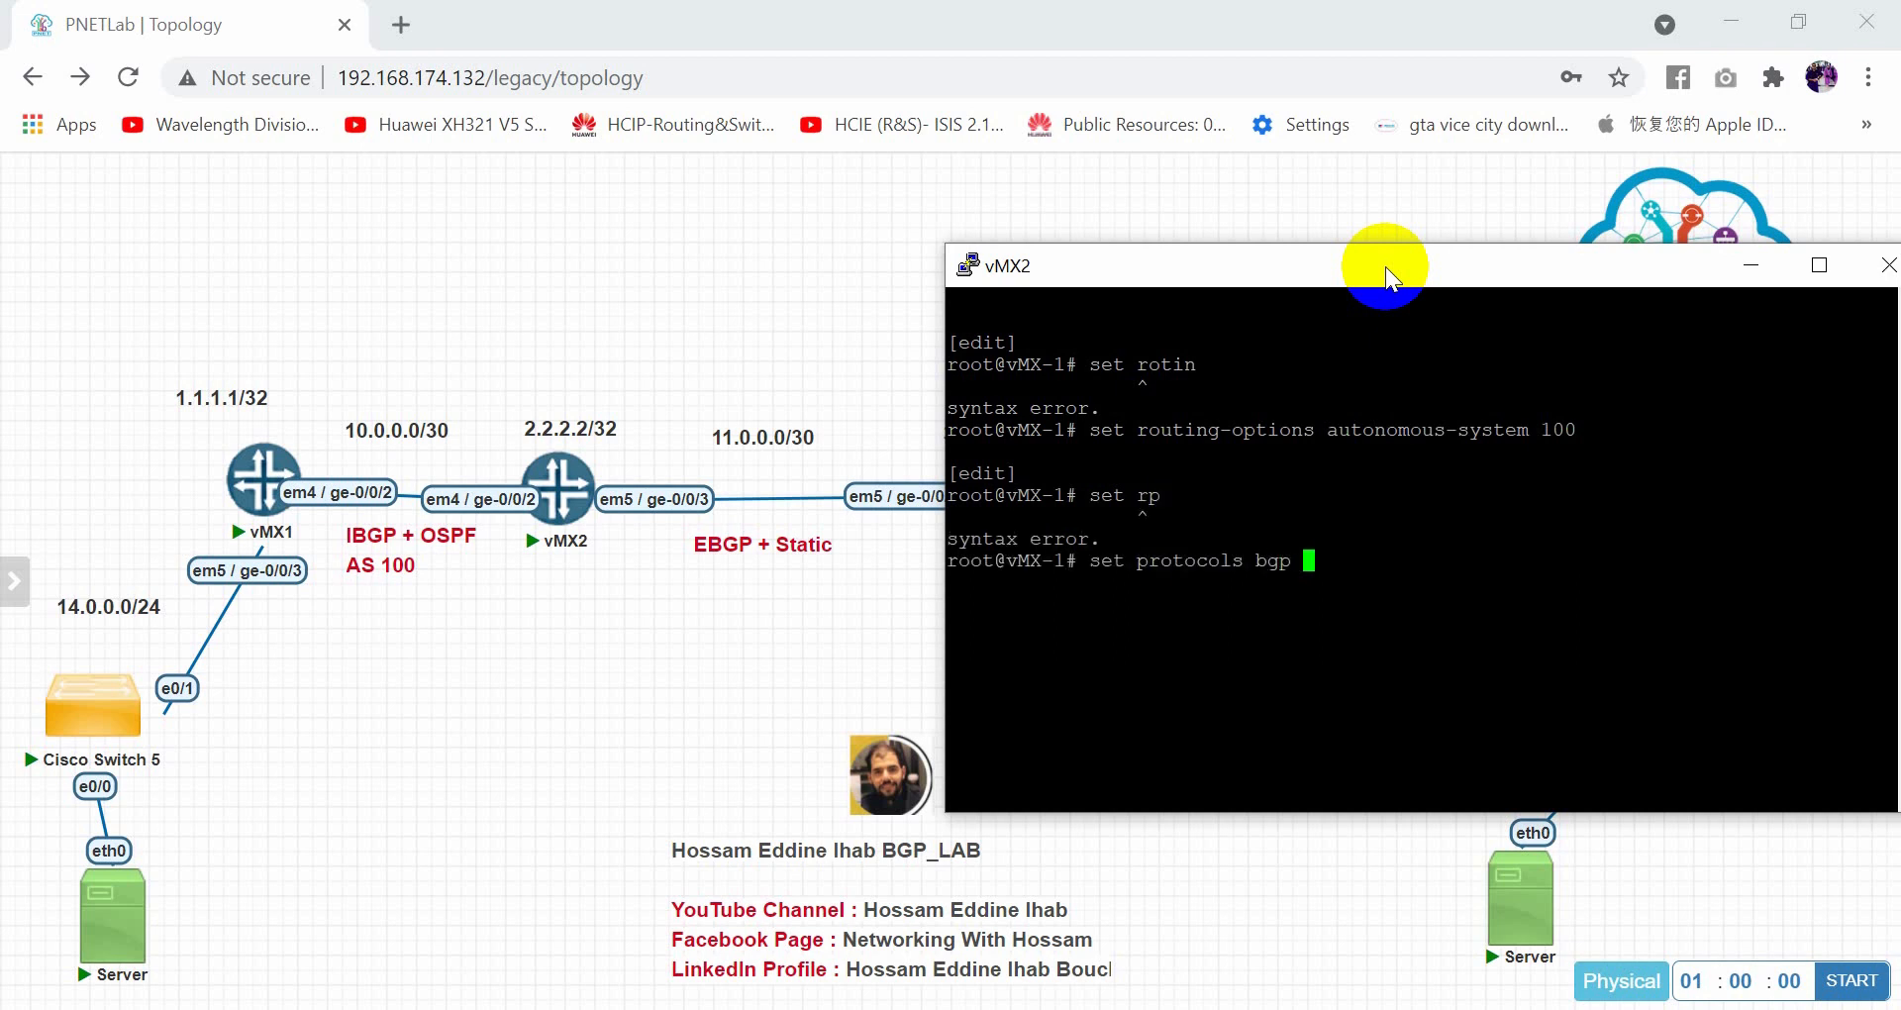
pyautogui.write('group ebgp type external')
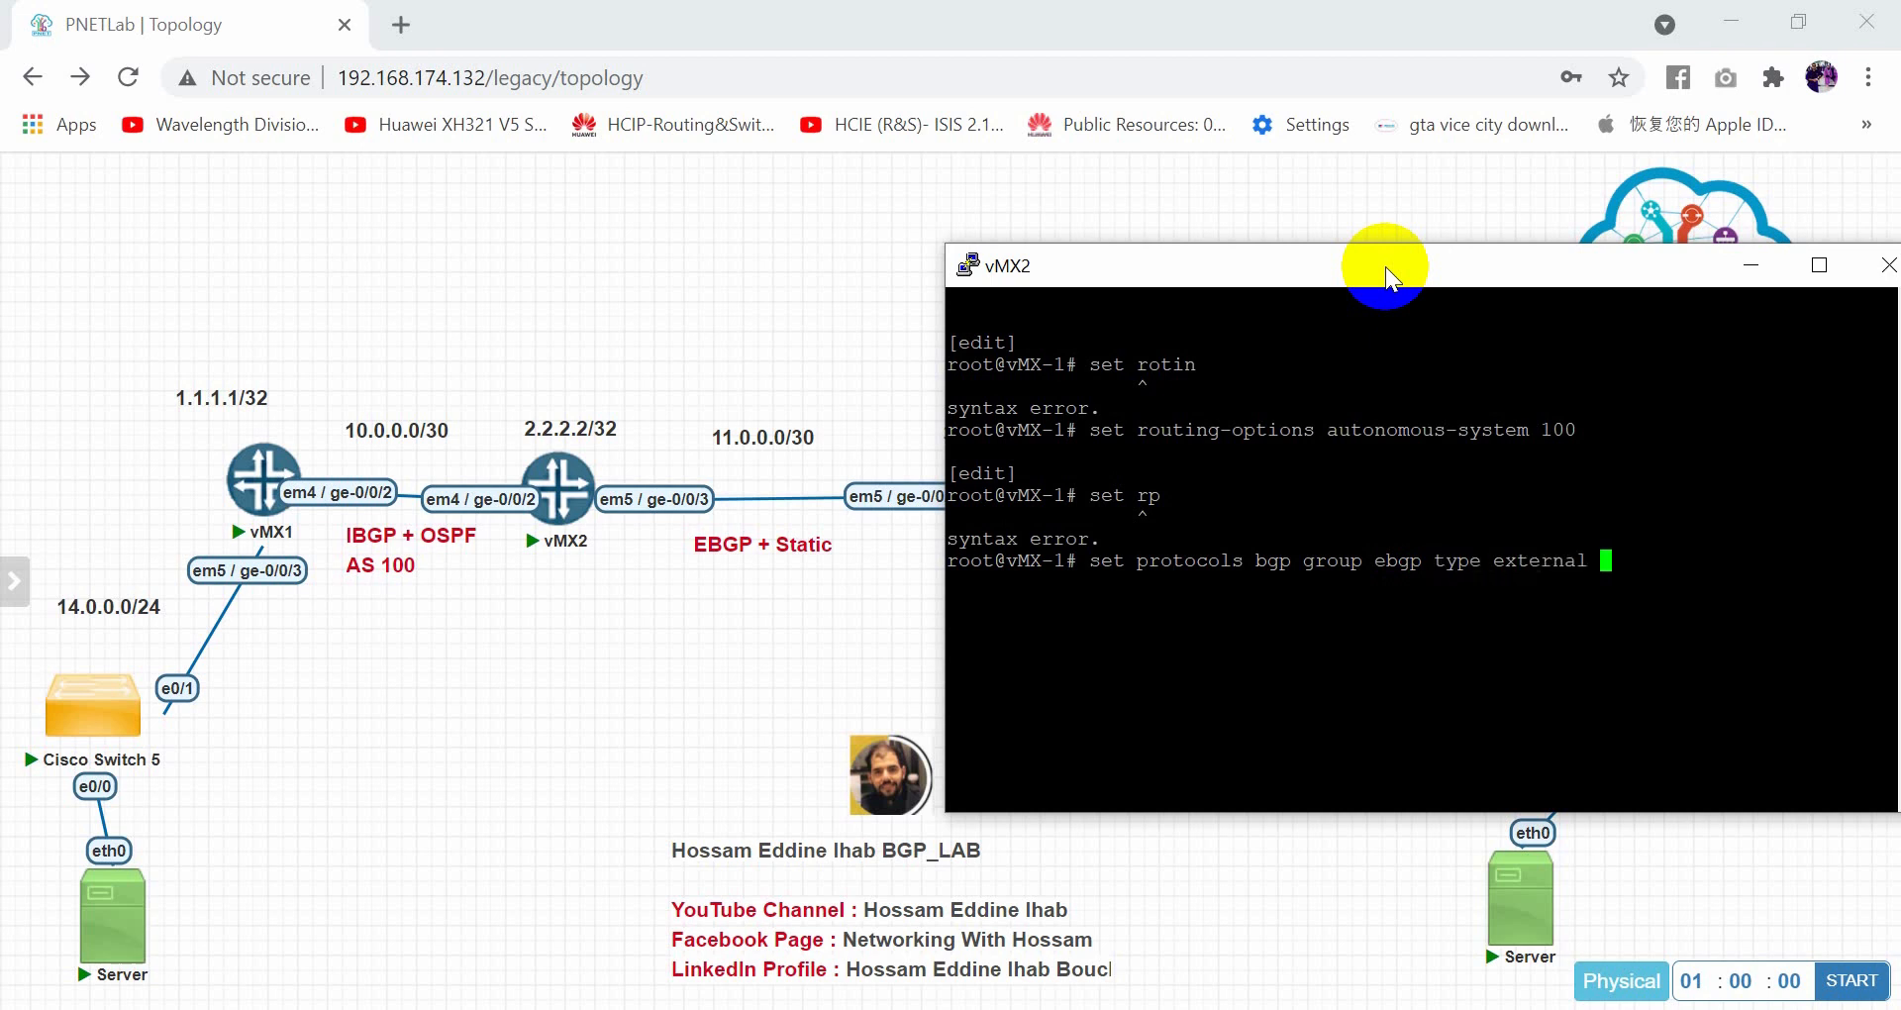
pyautogui.press('Return')
# Set the local address of vMX2's BGP group ebgp to 2.2.2.2
pyautogui.write('set ')
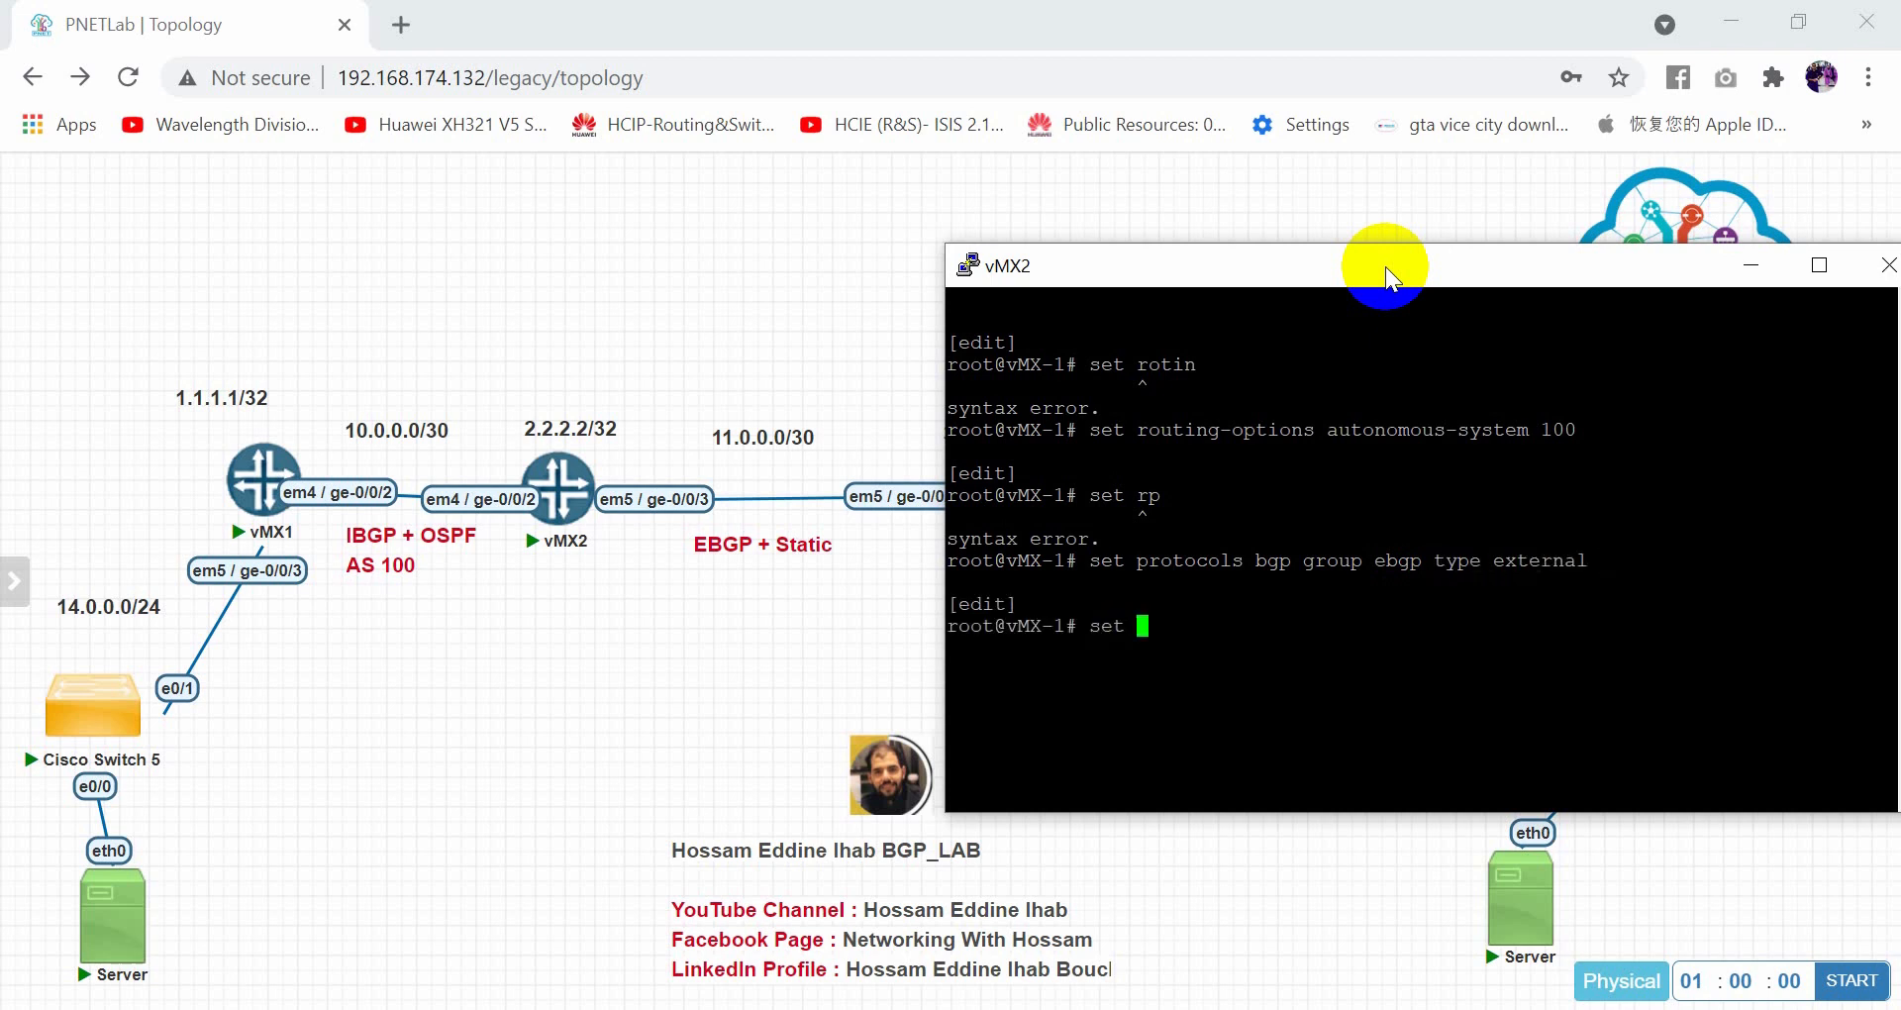
pyautogui.write('protocols bgp ')
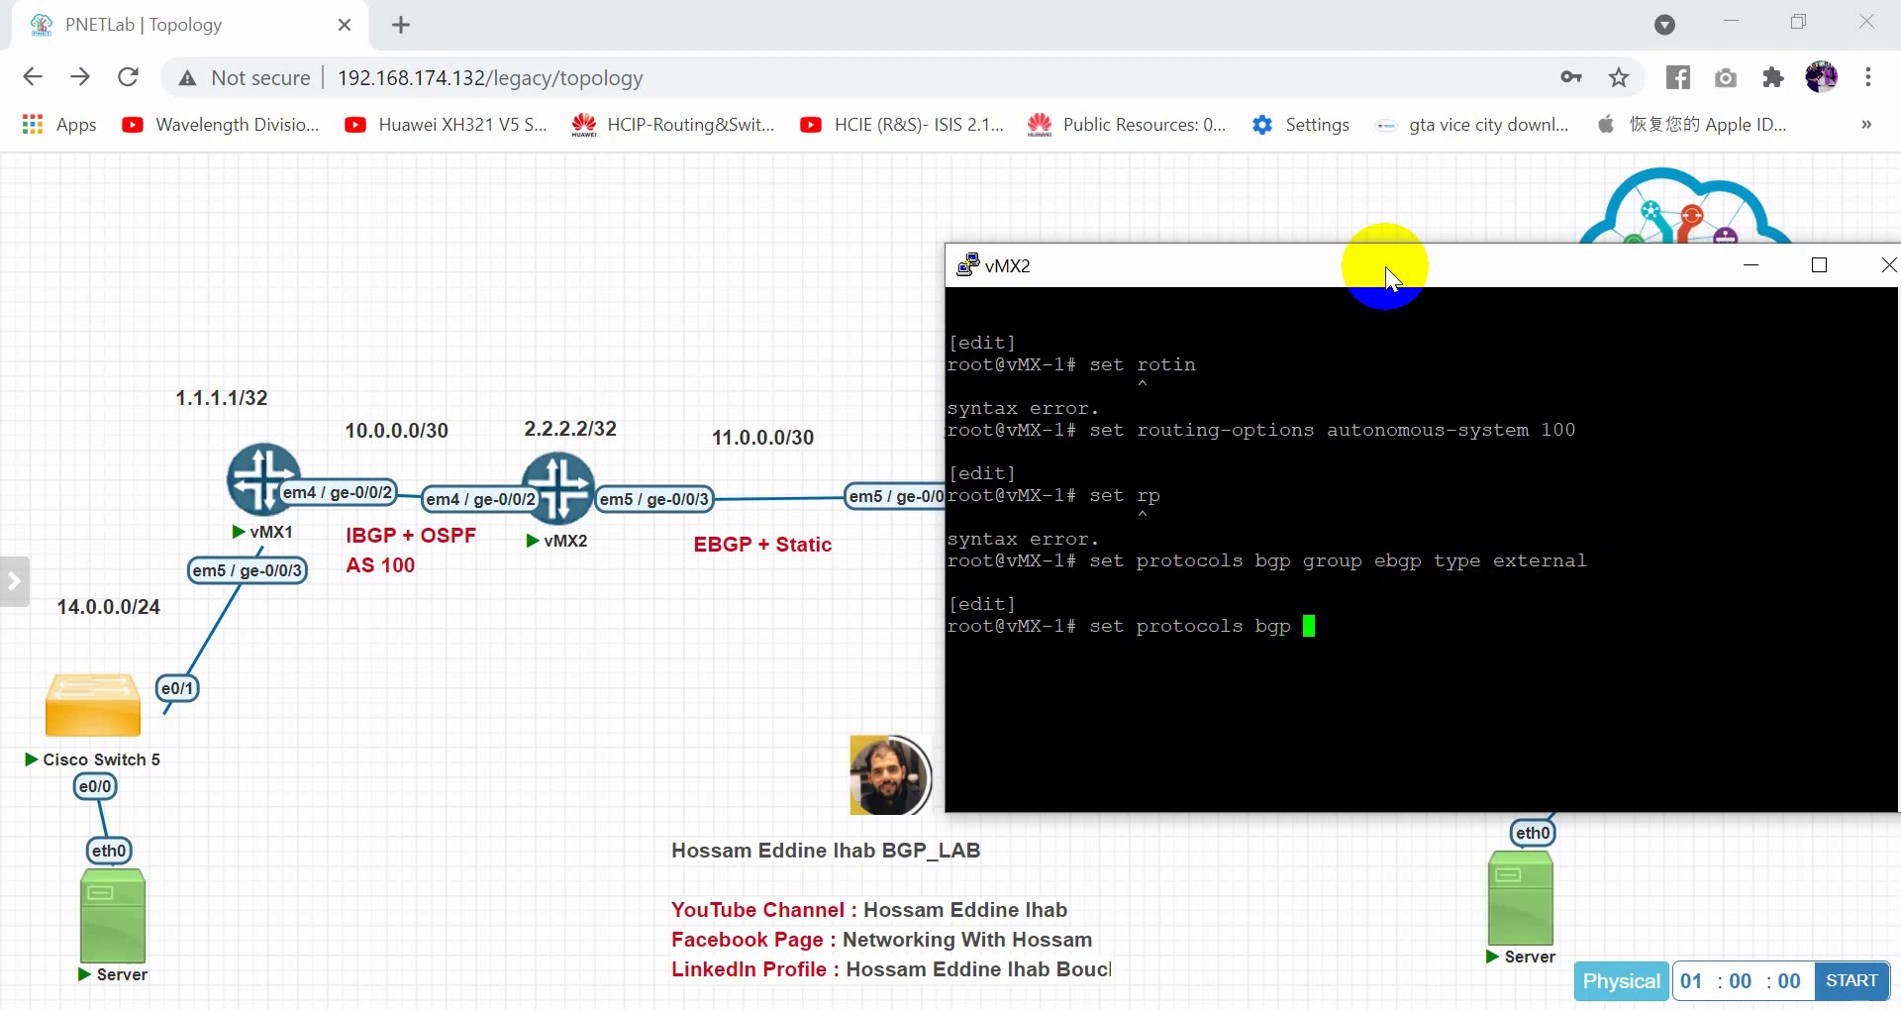
pyautogui.write('group ebgp loac')
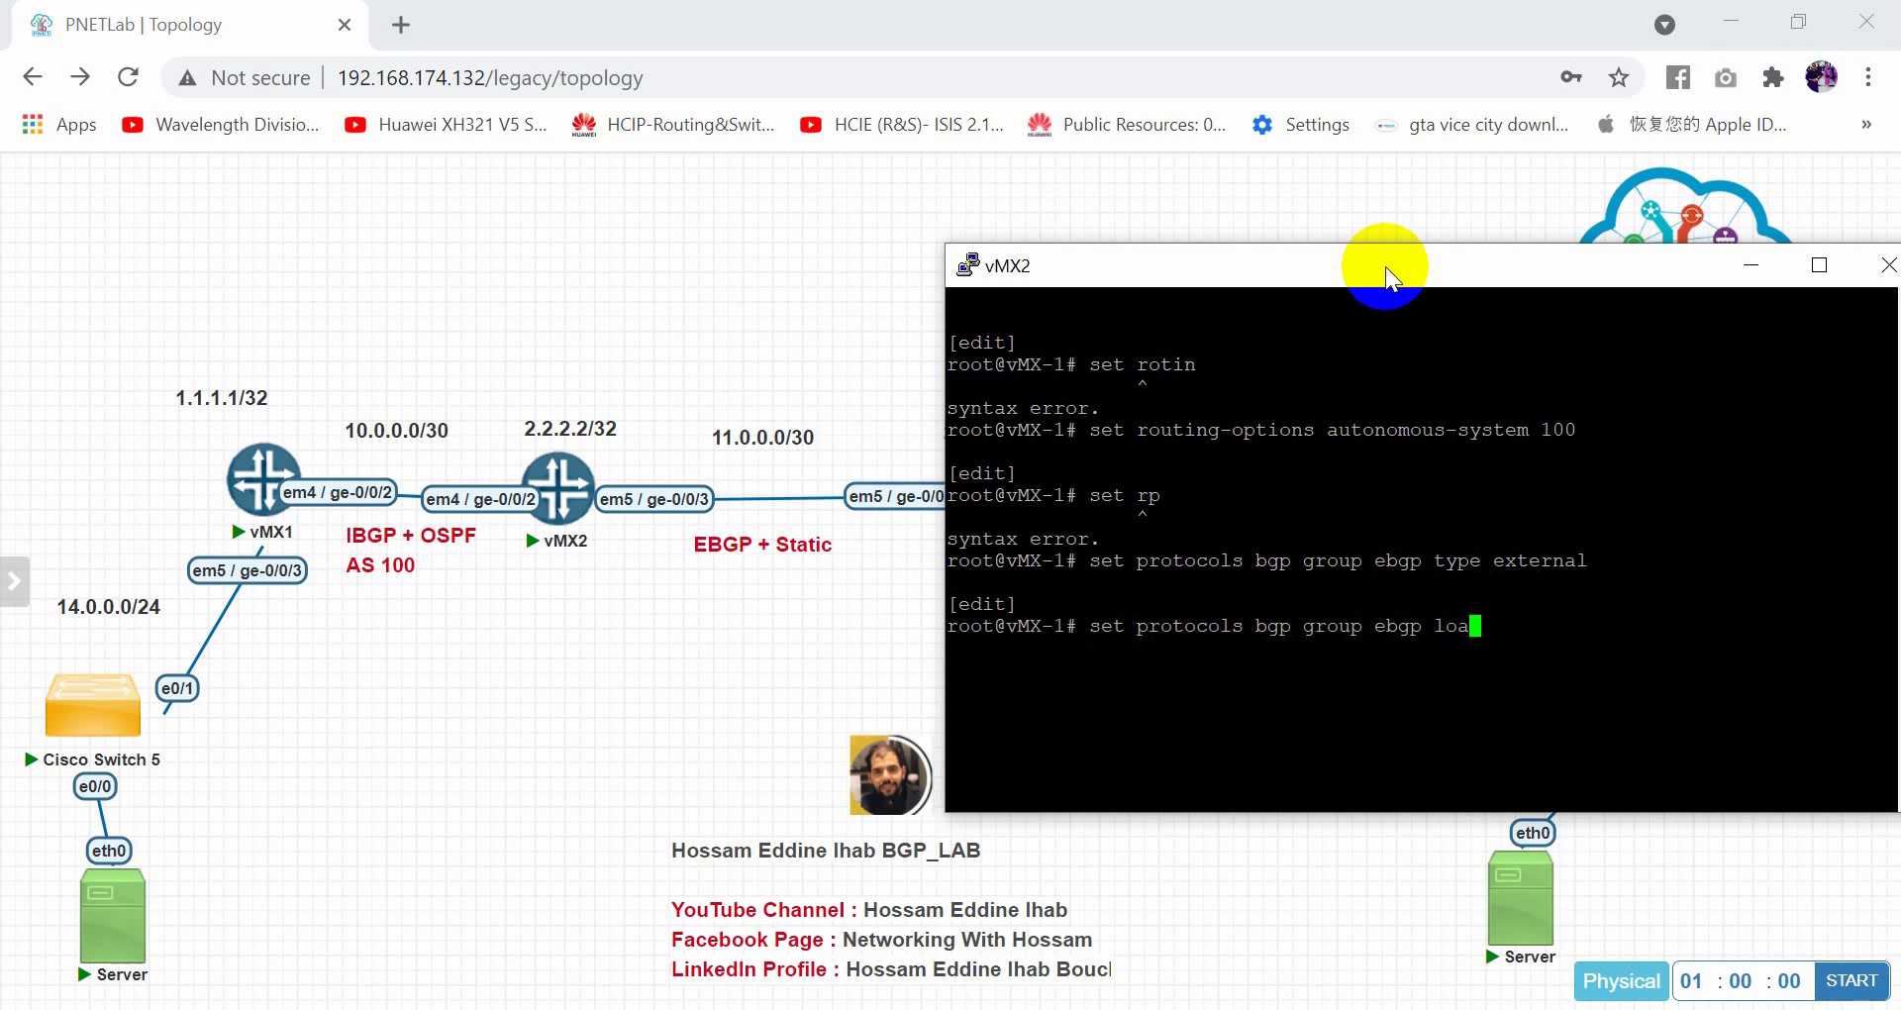
pyautogui.press('space')
pyautogui.press('BackSpace')
pyautogui.press('BackSpace')
pyautogui.write('cal-')
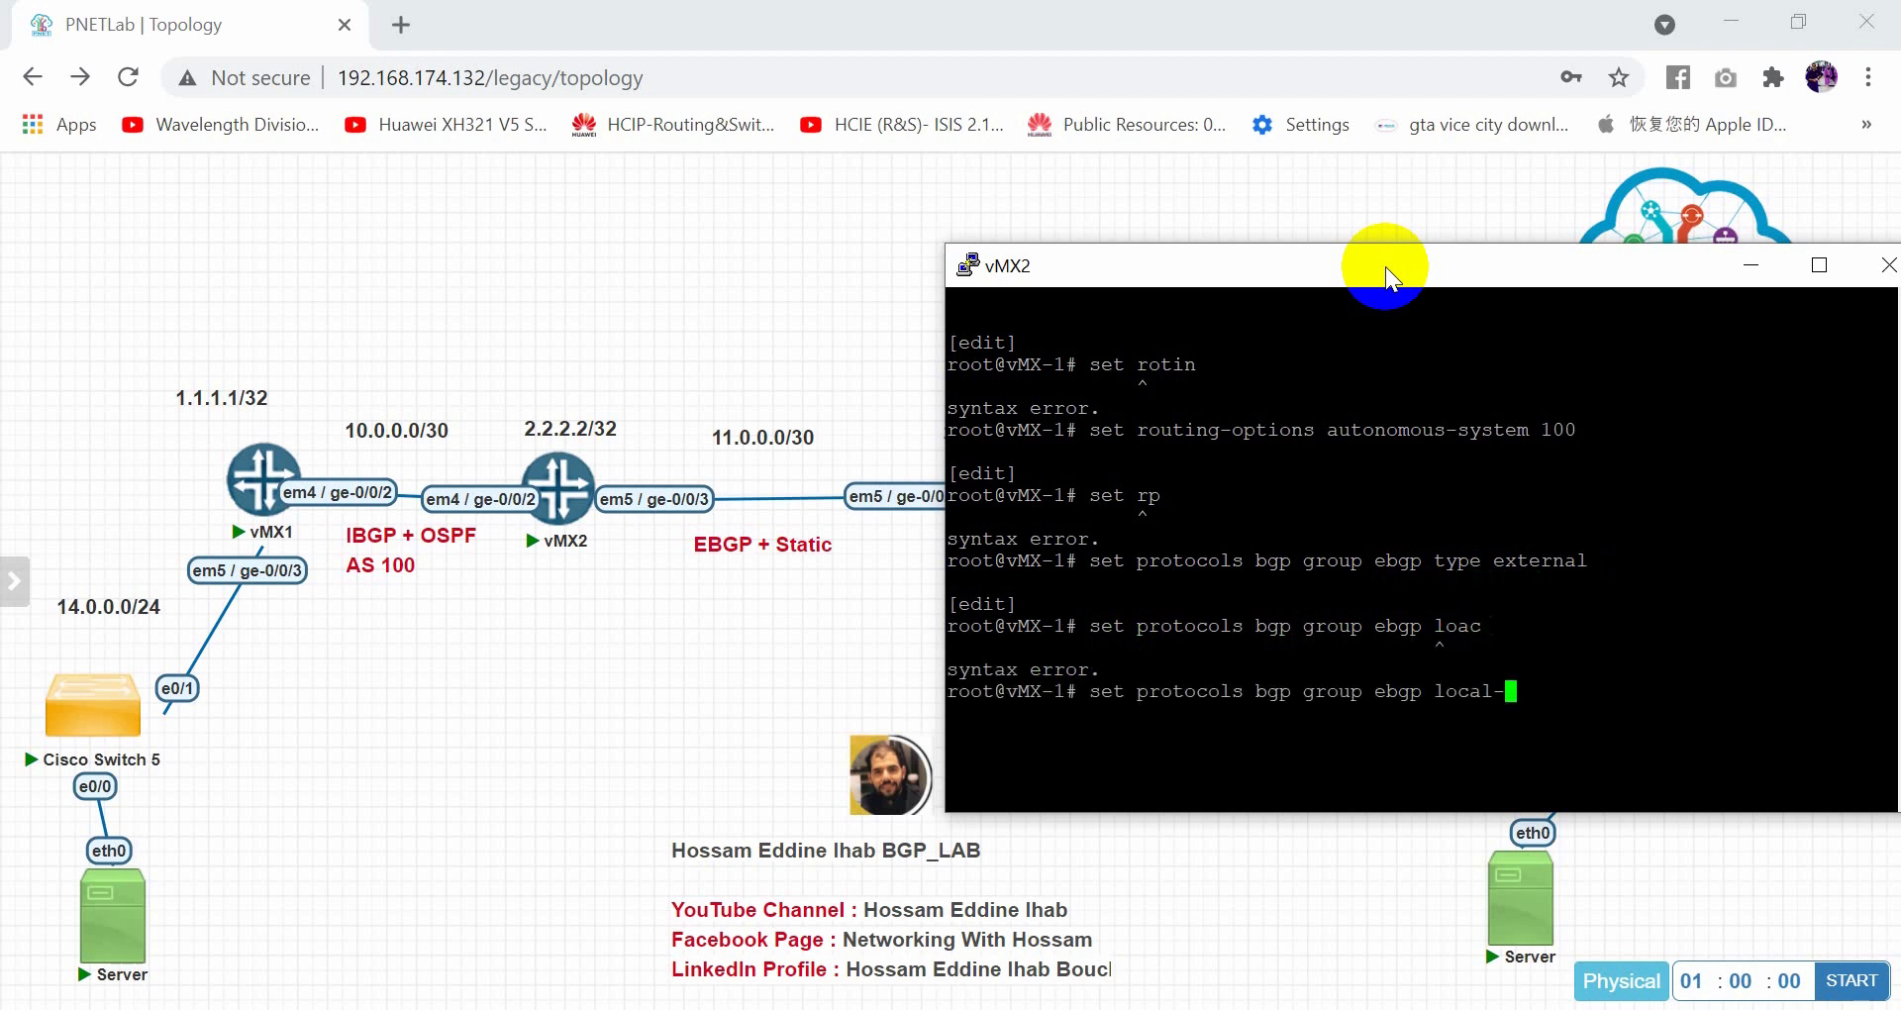
pyautogui.write('address 2.2.2.2')
pyautogui.press('Return')
# Add neighbor 3.3.3.3 with peer-as 200 to vMX2's BGP group ebgp
pyautogui.press('Up')
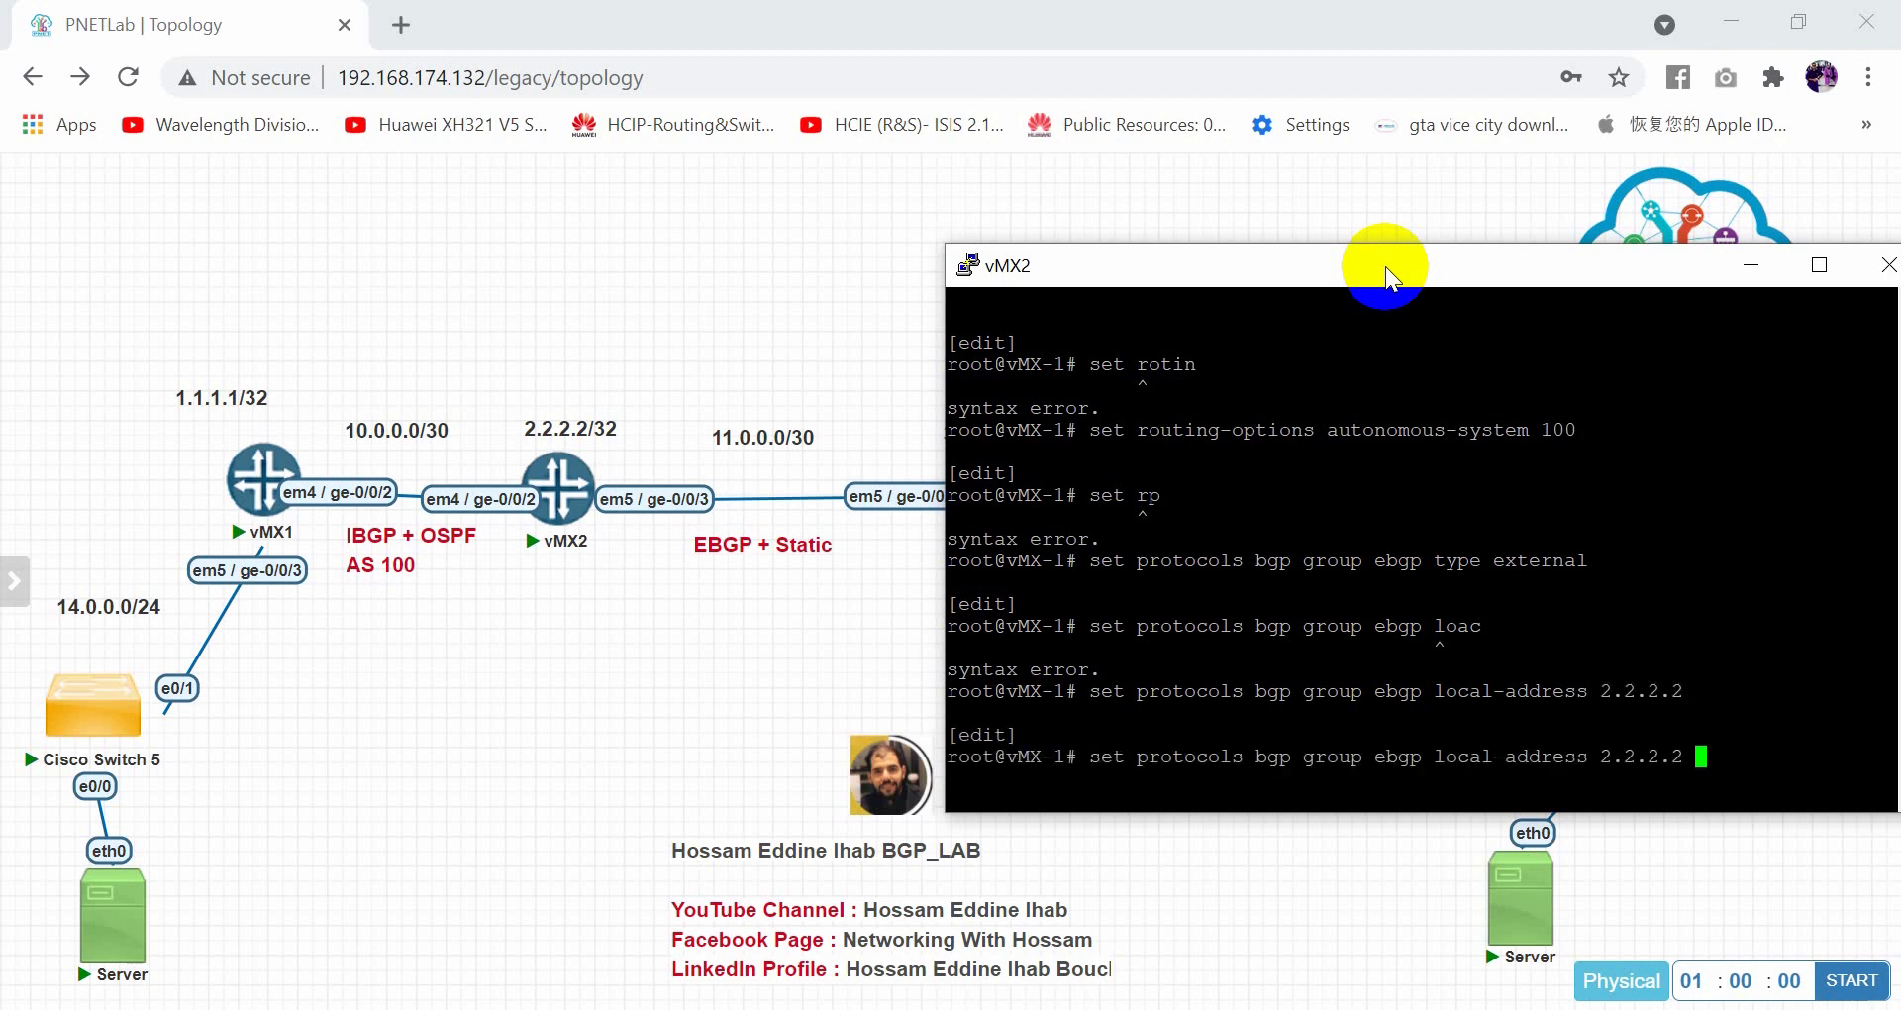
pyautogui.press('BackSpace')
pyautogui.press('BackSpace')
pyautogui.press('BackSpace')
pyautogui.press('BackSpace')
pyautogui.press('BackSpace')
pyautogui.press('BackSpace')
pyautogui.press('BackSpace')
pyautogui.press('BackSpace')
pyautogui.press('BackSpace')
pyautogui.press('BackSpace')
pyautogui.press('BackSpace')
pyautogui.press('BackSpace')
pyautogui.press('BackSpace')
pyautogui.press('BackSpace')
pyautogui.press('BackSpace')
pyautogui.press('BackSpace')
pyautogui.press('BackSpace')
pyautogui.press('BackSpace')
pyautogui.press('BackSpace')
pyautogui.press('BackSpace')
pyautogui.press('BackSpace')
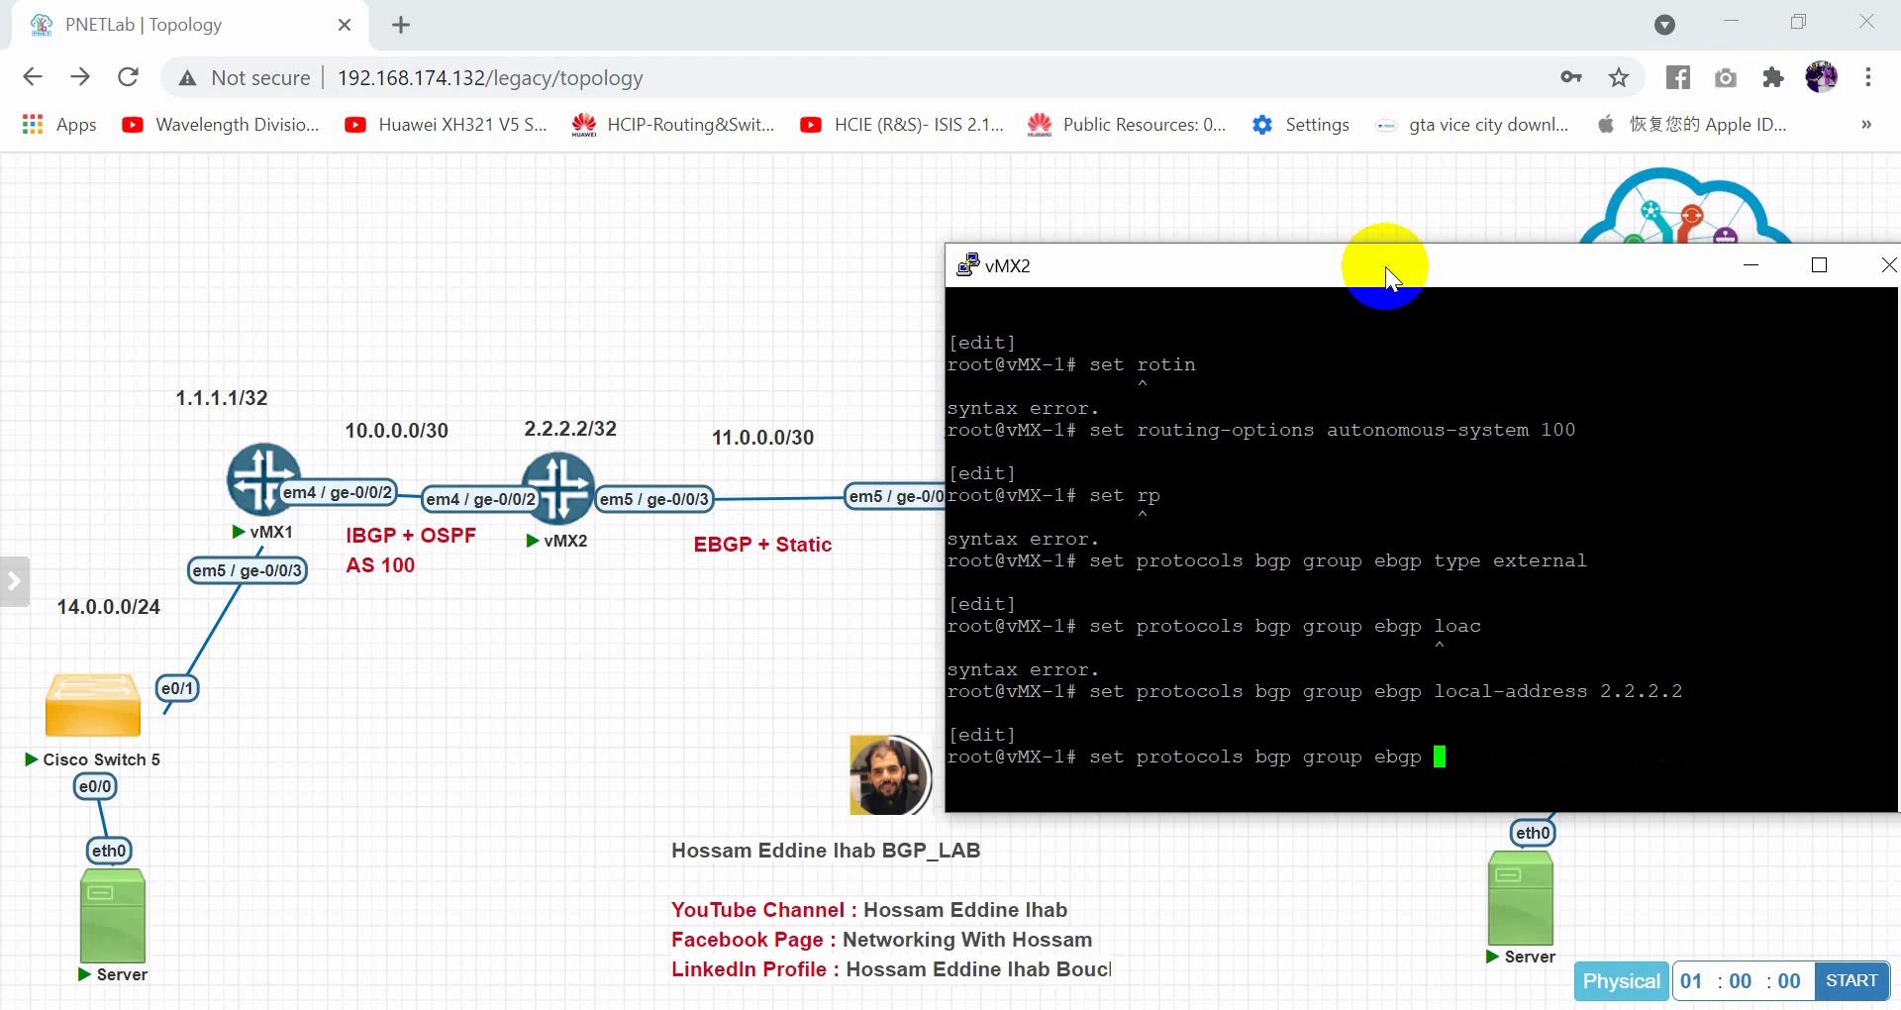
pyautogui.write('neighbor')
pyautogui.hotkey('alt', 'Tab')
pyautogui.hotkey('alt', 'Tab')
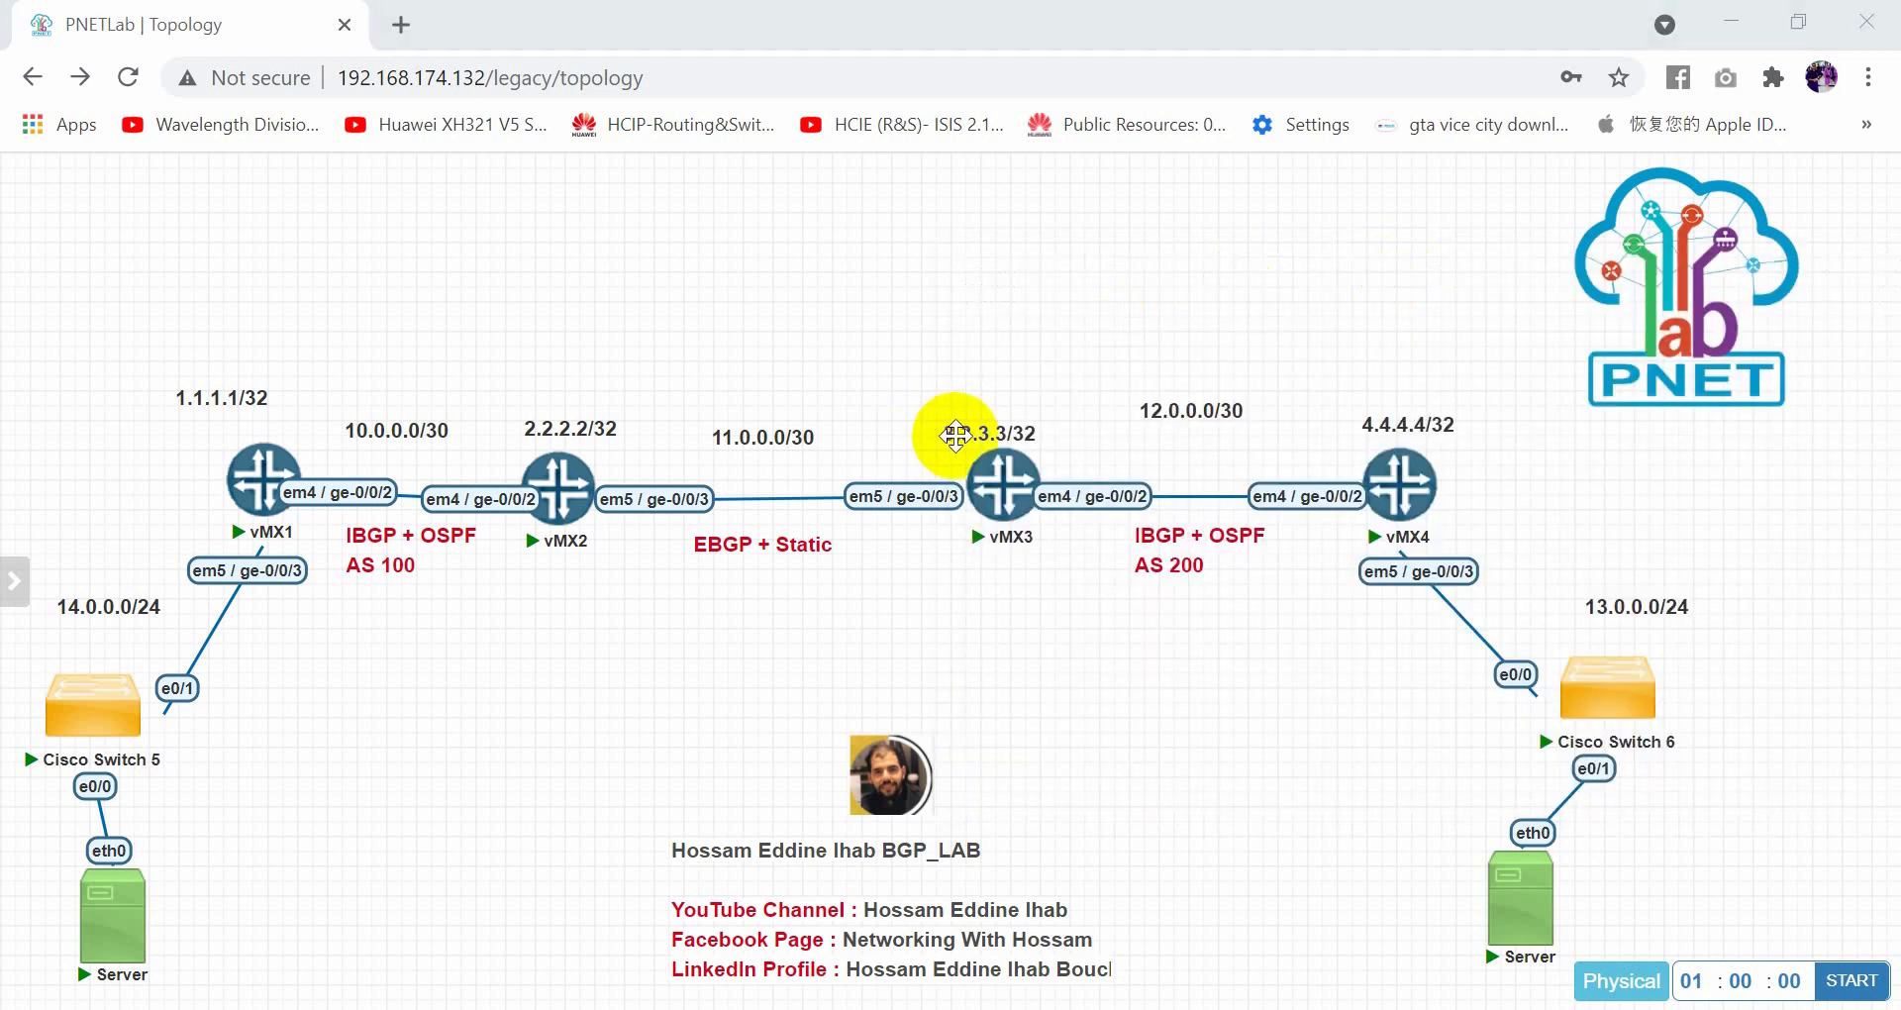
pyautogui.write('3.3.3.3 ')
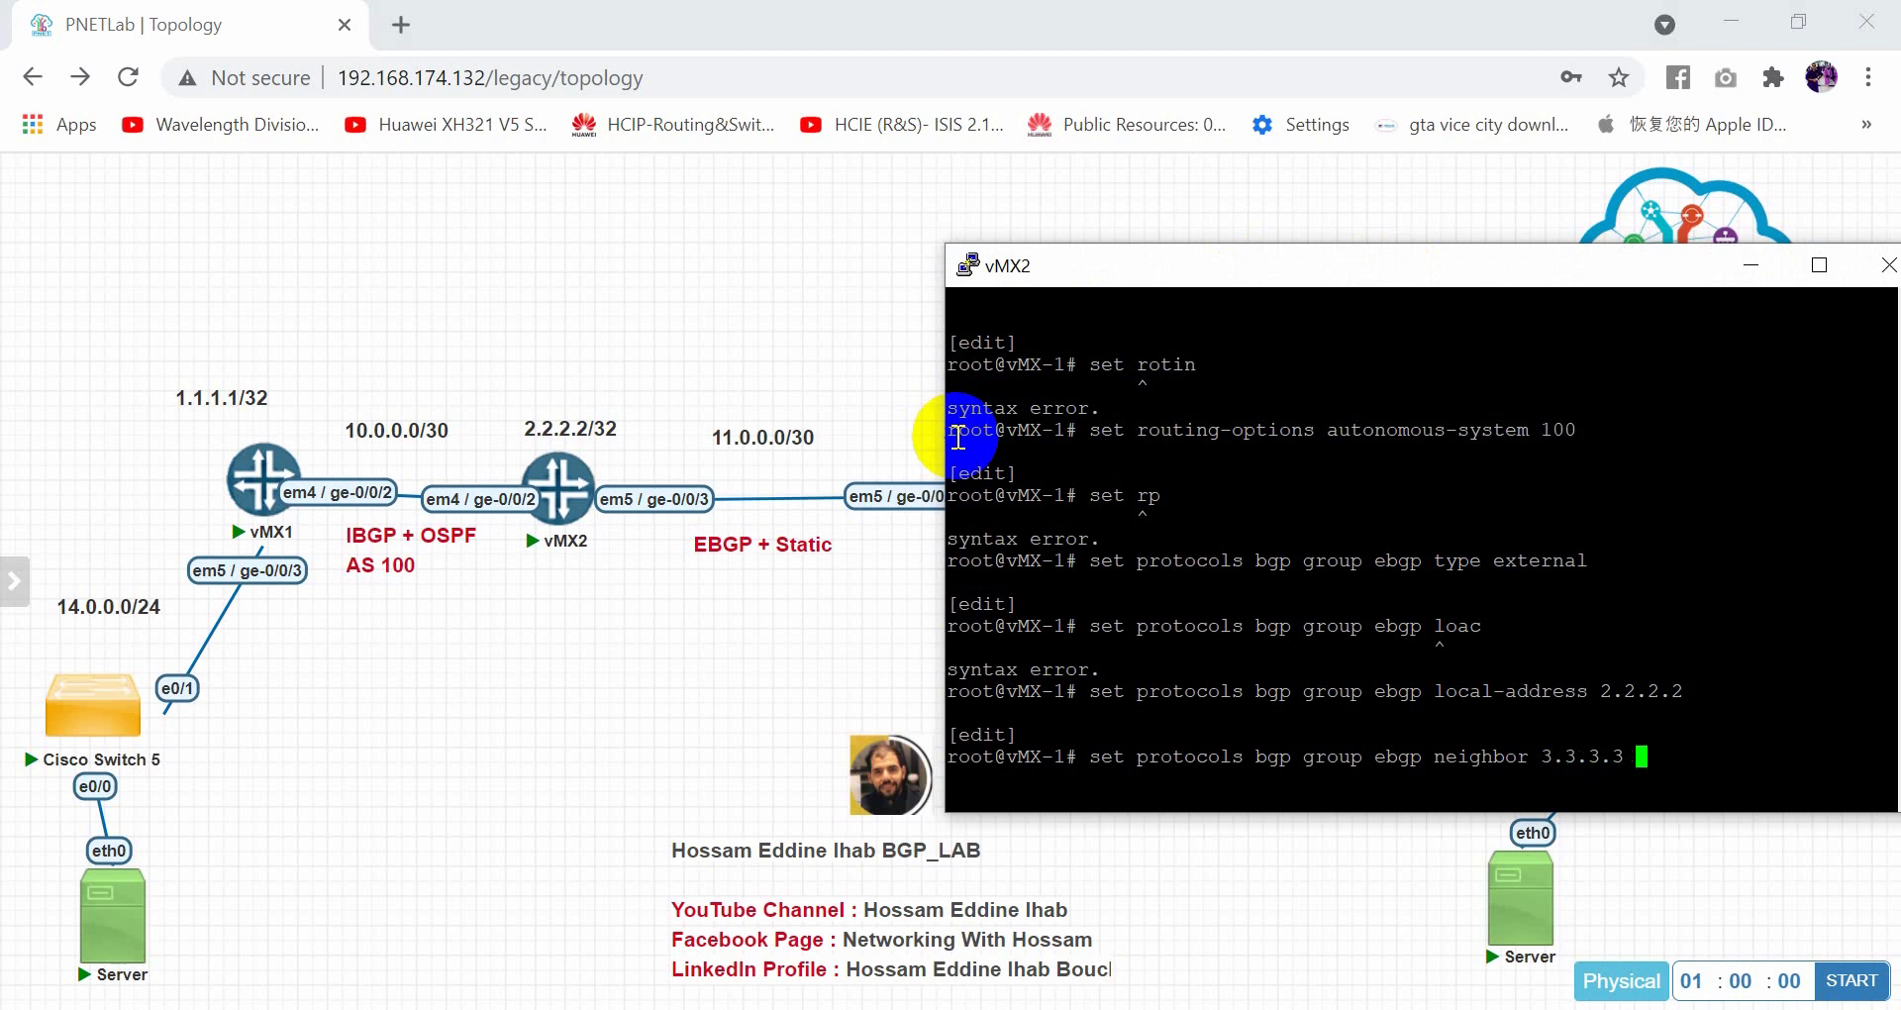
pyautogui.write('peer-as ')
pyautogui.write('1')
pyautogui.write('00')
pyautogui.press('Return')
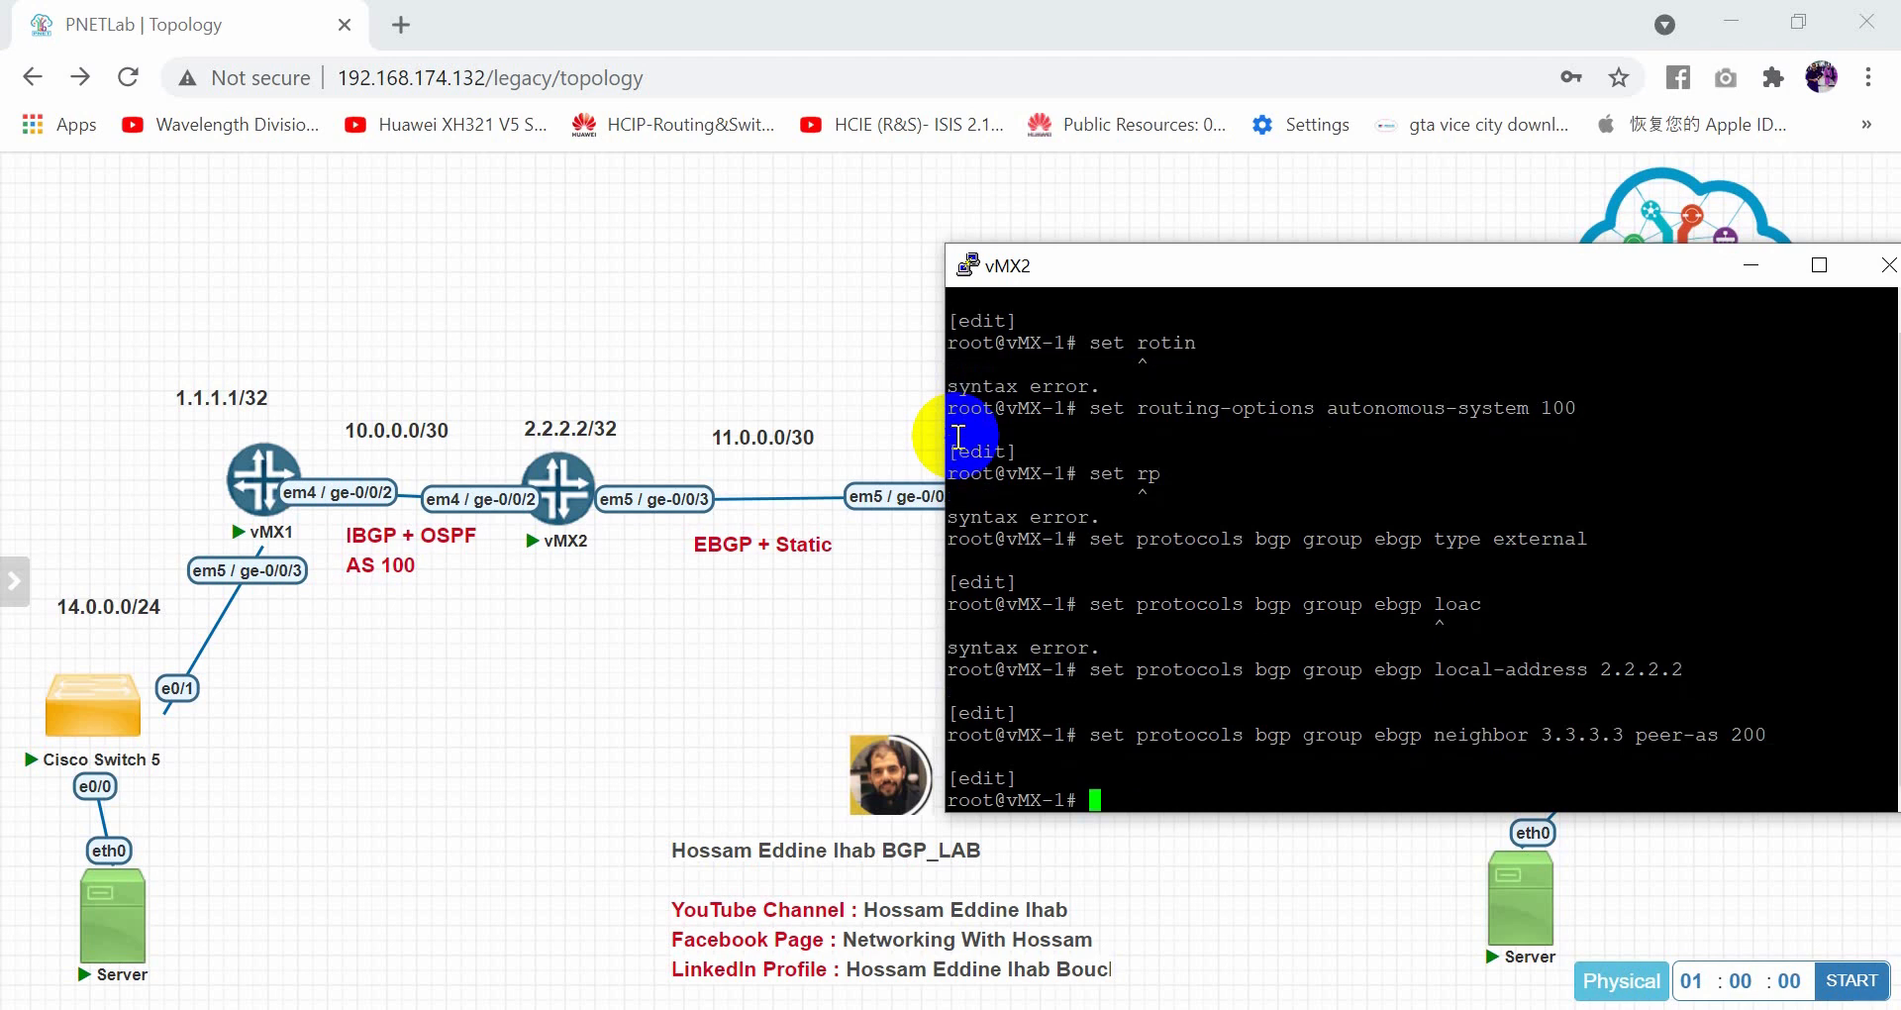
# List the configuration options available for neighbor 3.3.3.3 in vMX2's BGP group ebgp
pyautogui.press('Up')
pyautogui.press('BackSpace')
pyautogui.press('BackSpace')
pyautogui.press('BackSpace')
pyautogui.press('BackSpace')
pyautogui.press('BackSpace')
pyautogui.press('BackSpace')
pyautogui.press('BackSpace')
pyautogui.press('BackSpace')
pyautogui.press('BackSpace')
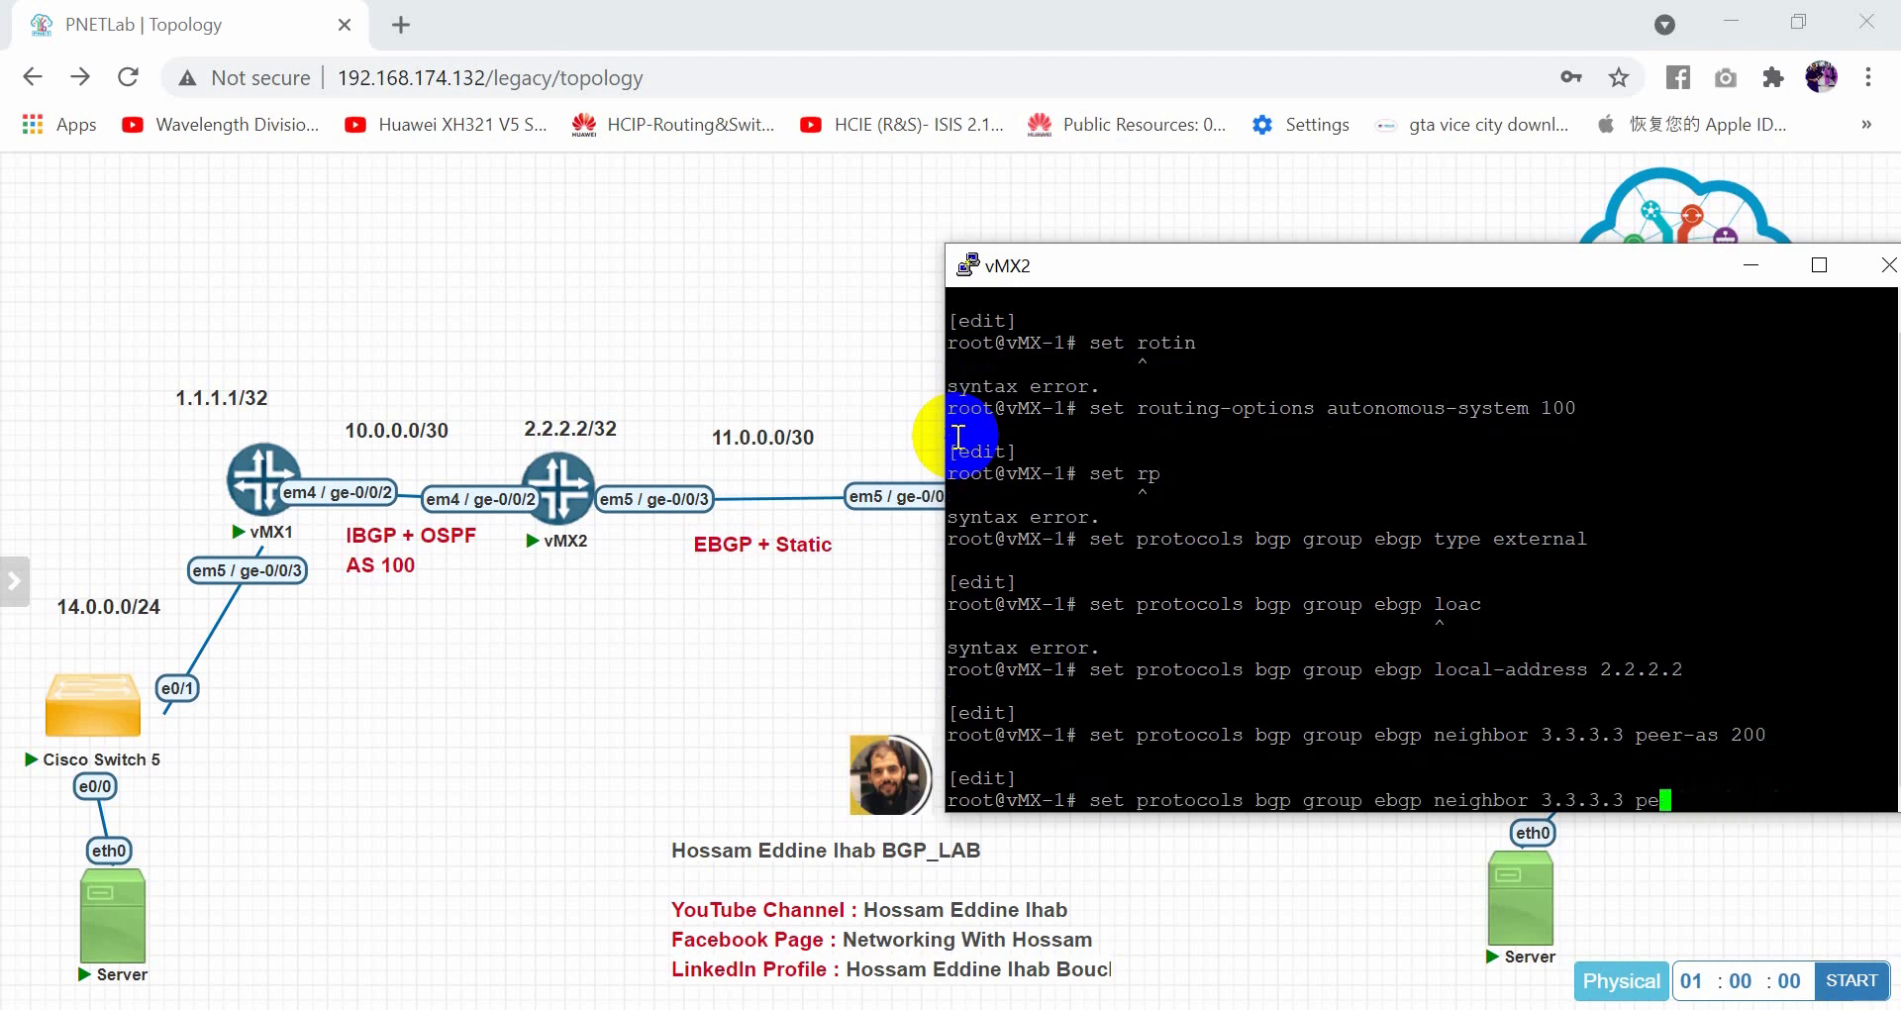
pyautogui.press('BackSpace')
pyautogui.press('BackSpace')
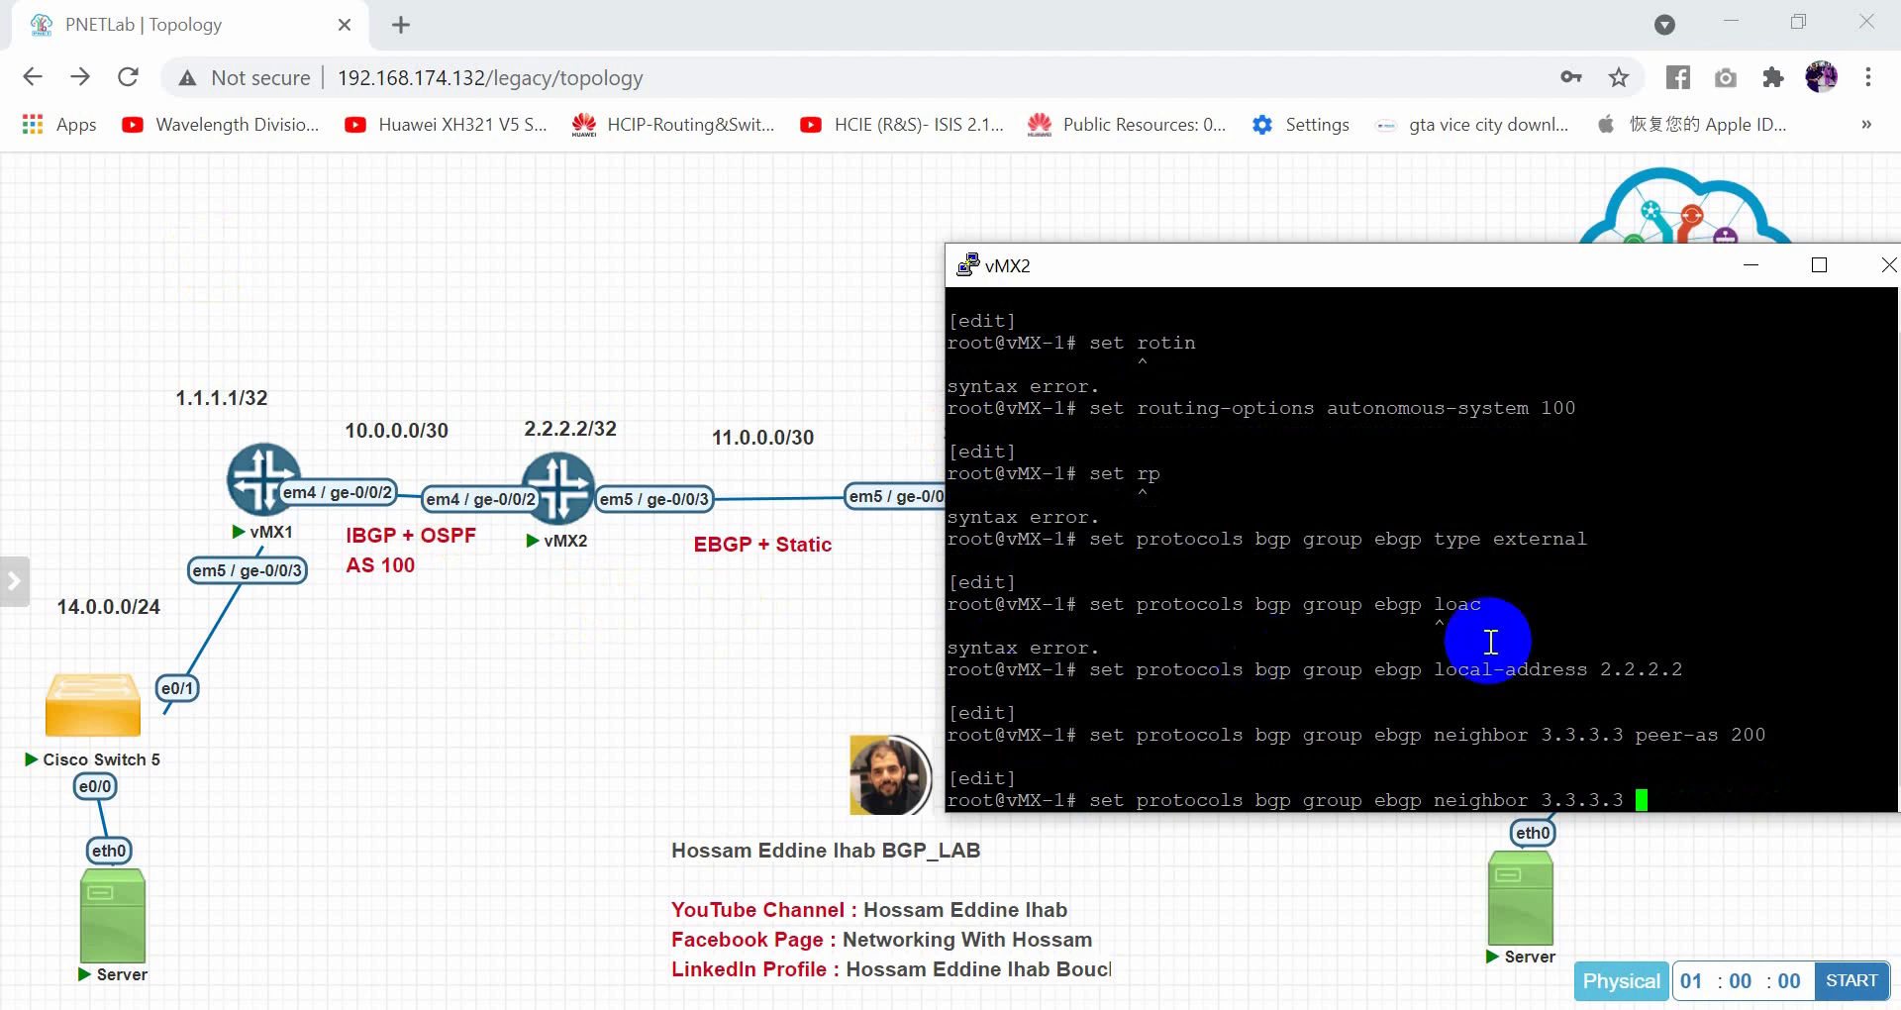
pyautogui.write('mut')
pyautogui.press('space')
pyautogui.press('BackSpace')
pyautogui.press('BackSpace')
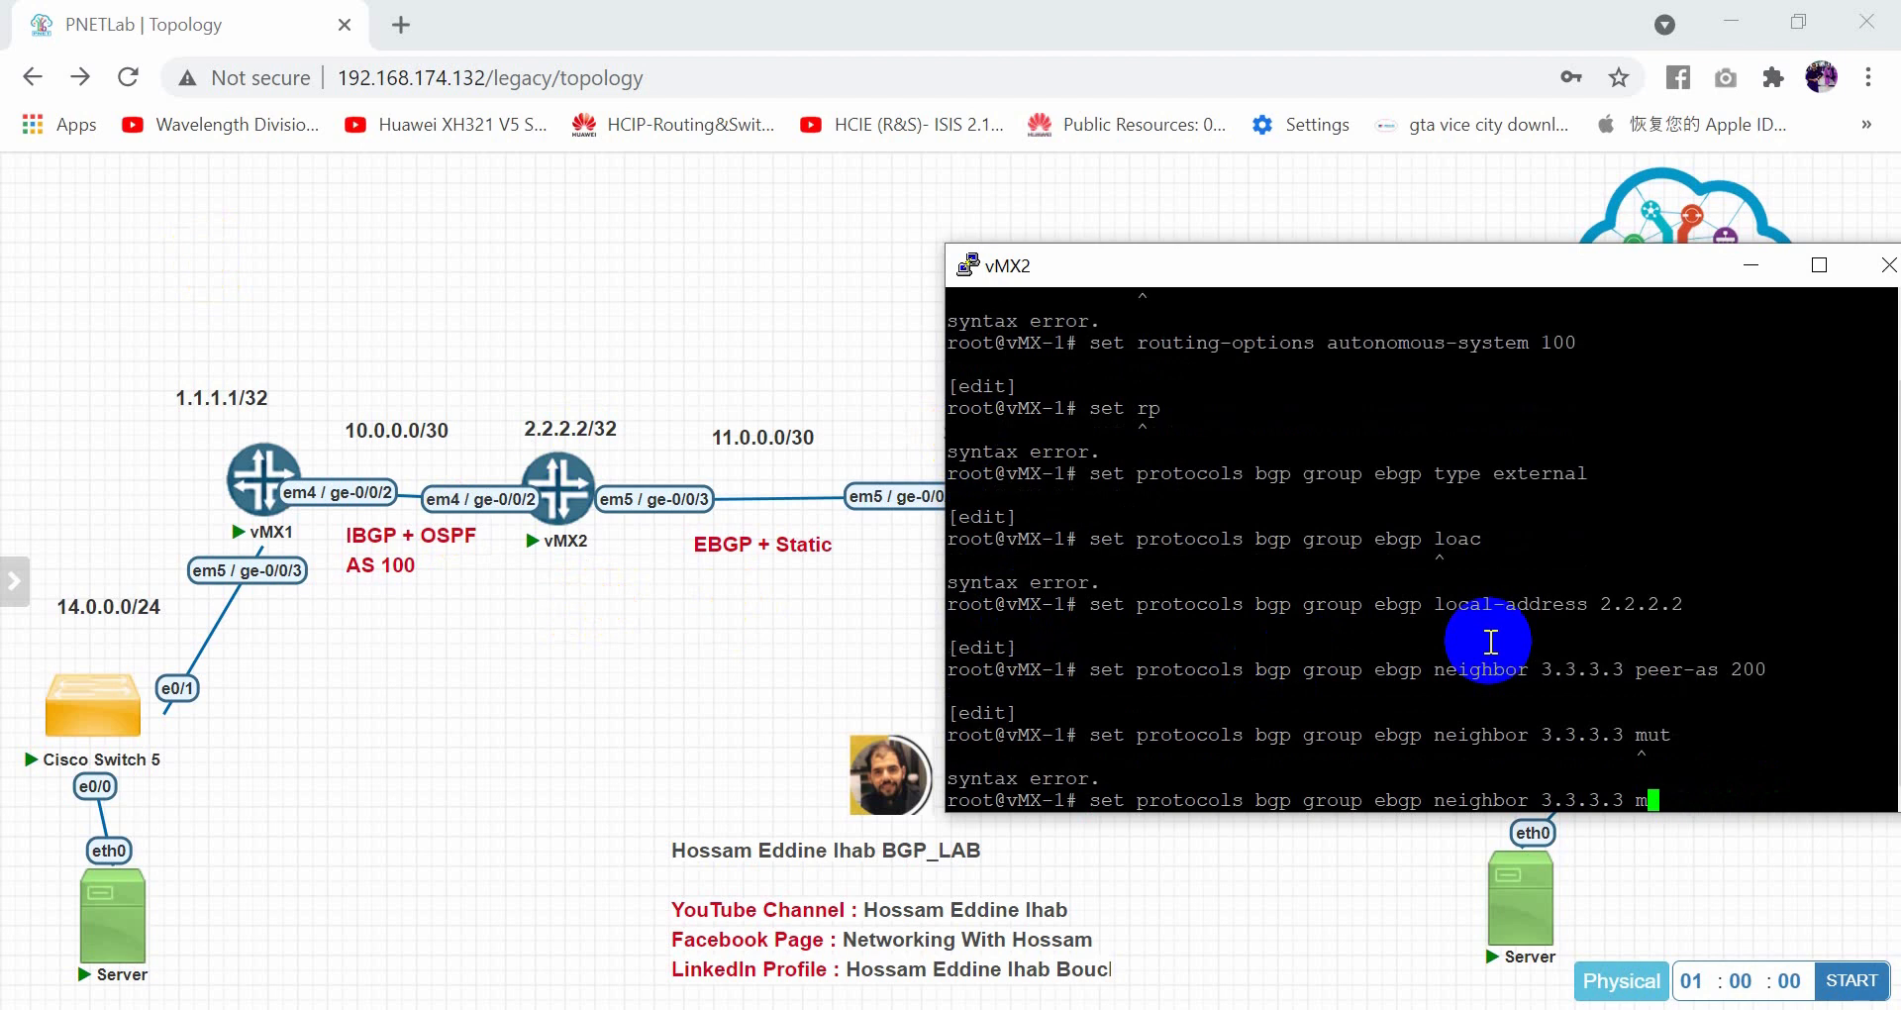
pyautogui.write('utli')
pyautogui.press('space')
pyautogui.press('BackSpace')
pyautogui.press('BackSpace')
pyautogui.press('BackSpace')
pyautogui.press('BackSpace')
pyautogui.press('BackSpace')
pyautogui.write('?')
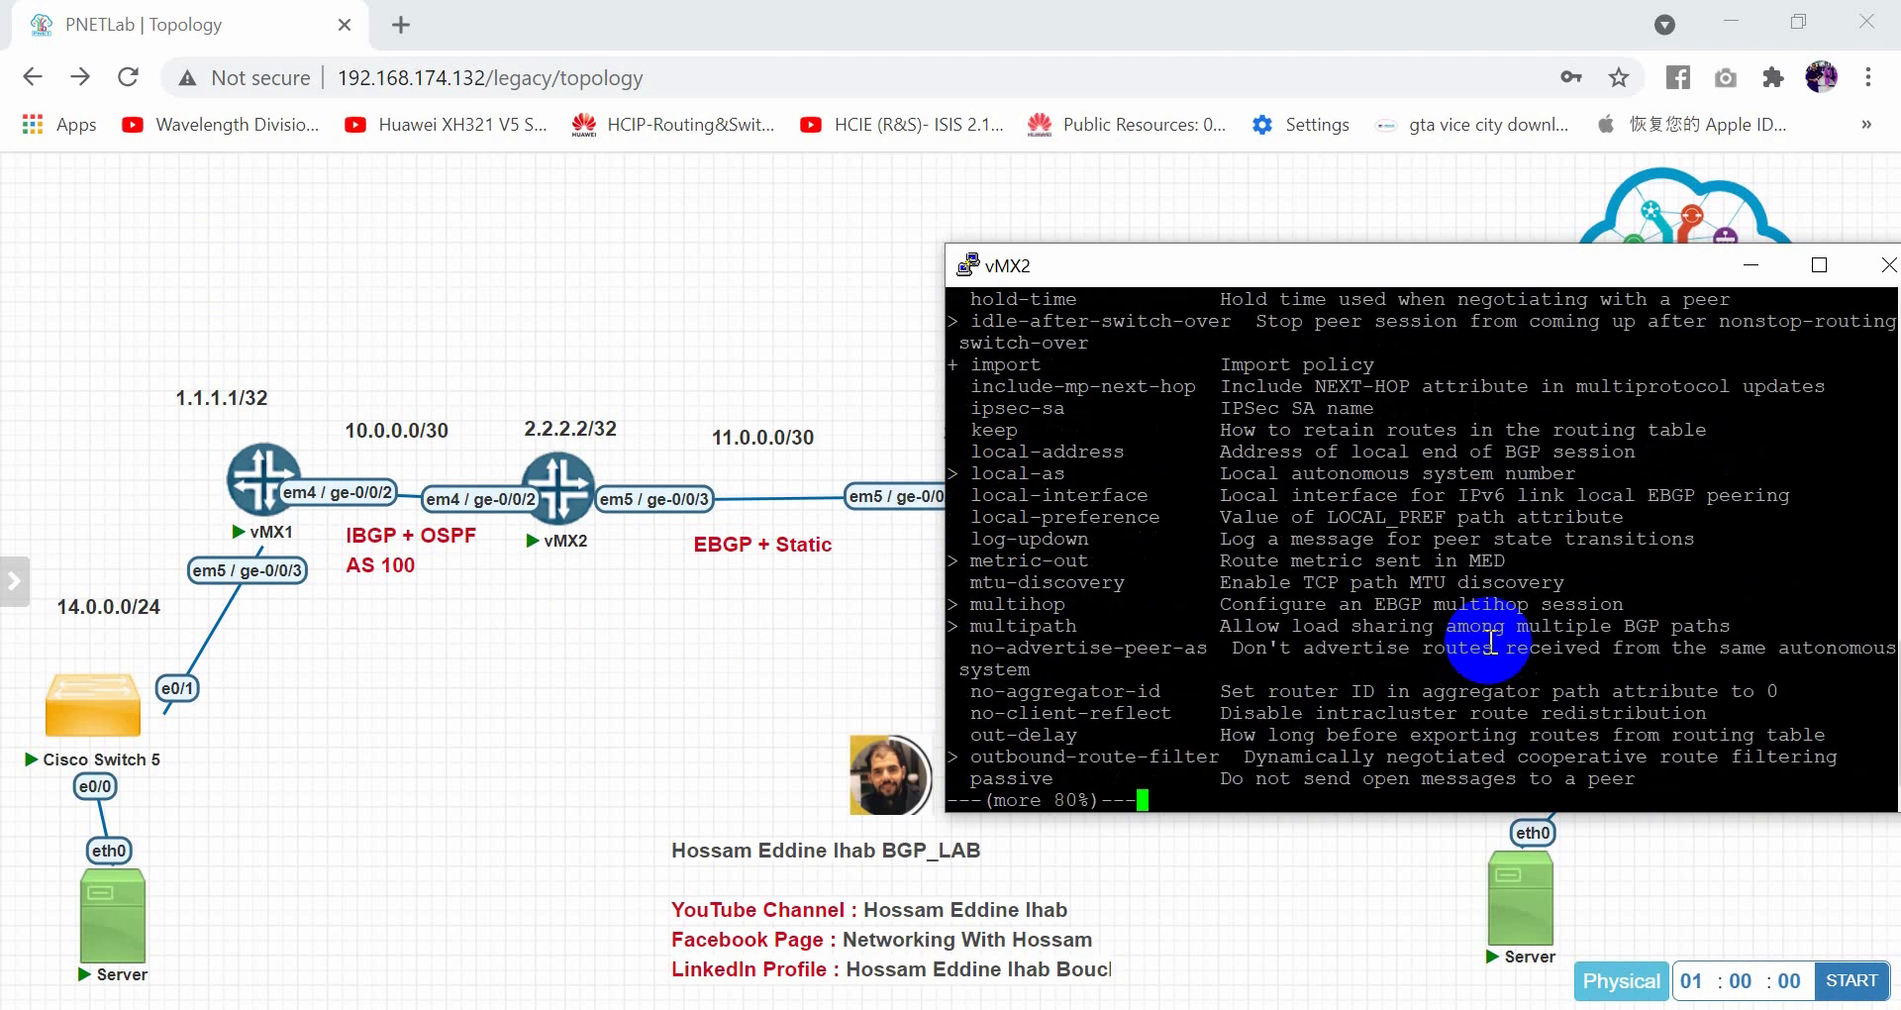
pyautogui.press('space')
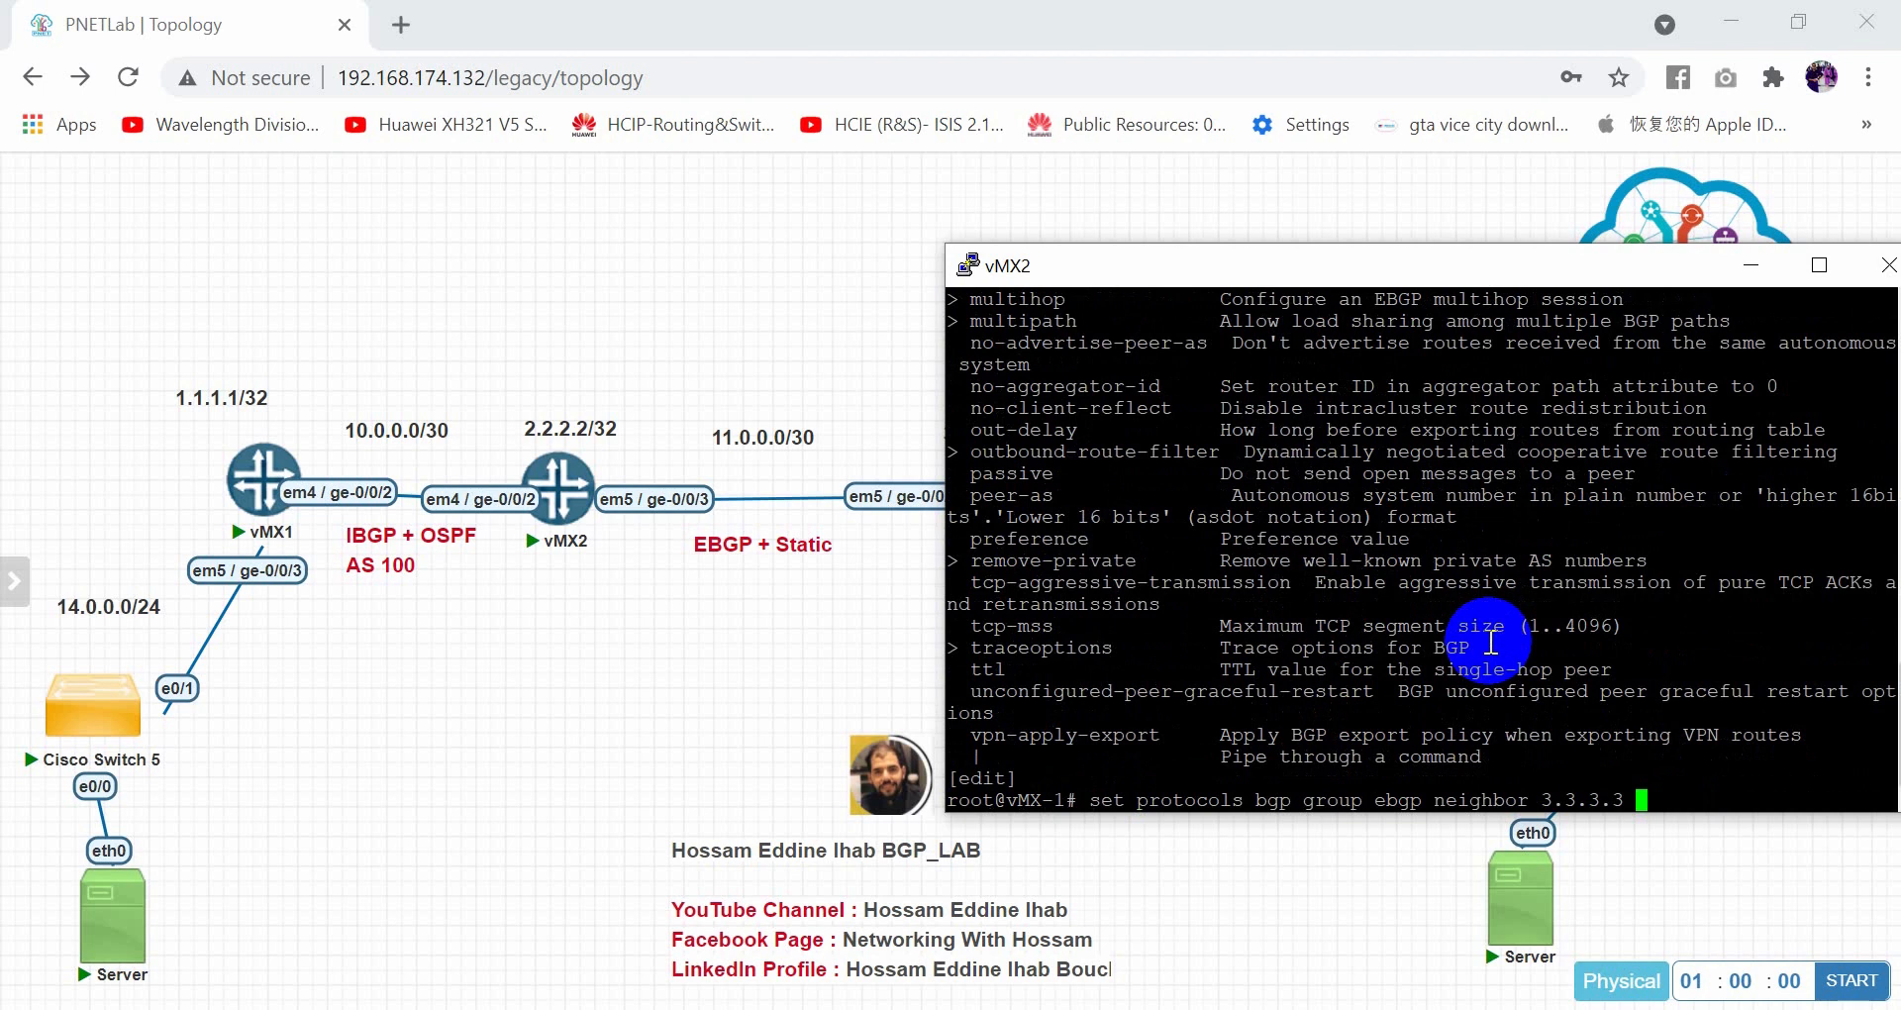
# Set multihop ttl 2 for neighbor 3.3.3.3 in vMX2's BGP group ebgp
pyautogui.write('mutliho')
pyautogui.press('space')
pyautogui.press('BackSpace')
pyautogui.press('BackSpace')
pyautogui.press('BackSpace')
pyautogui.press('BackSpace')
pyautogui.press('BackSpace')
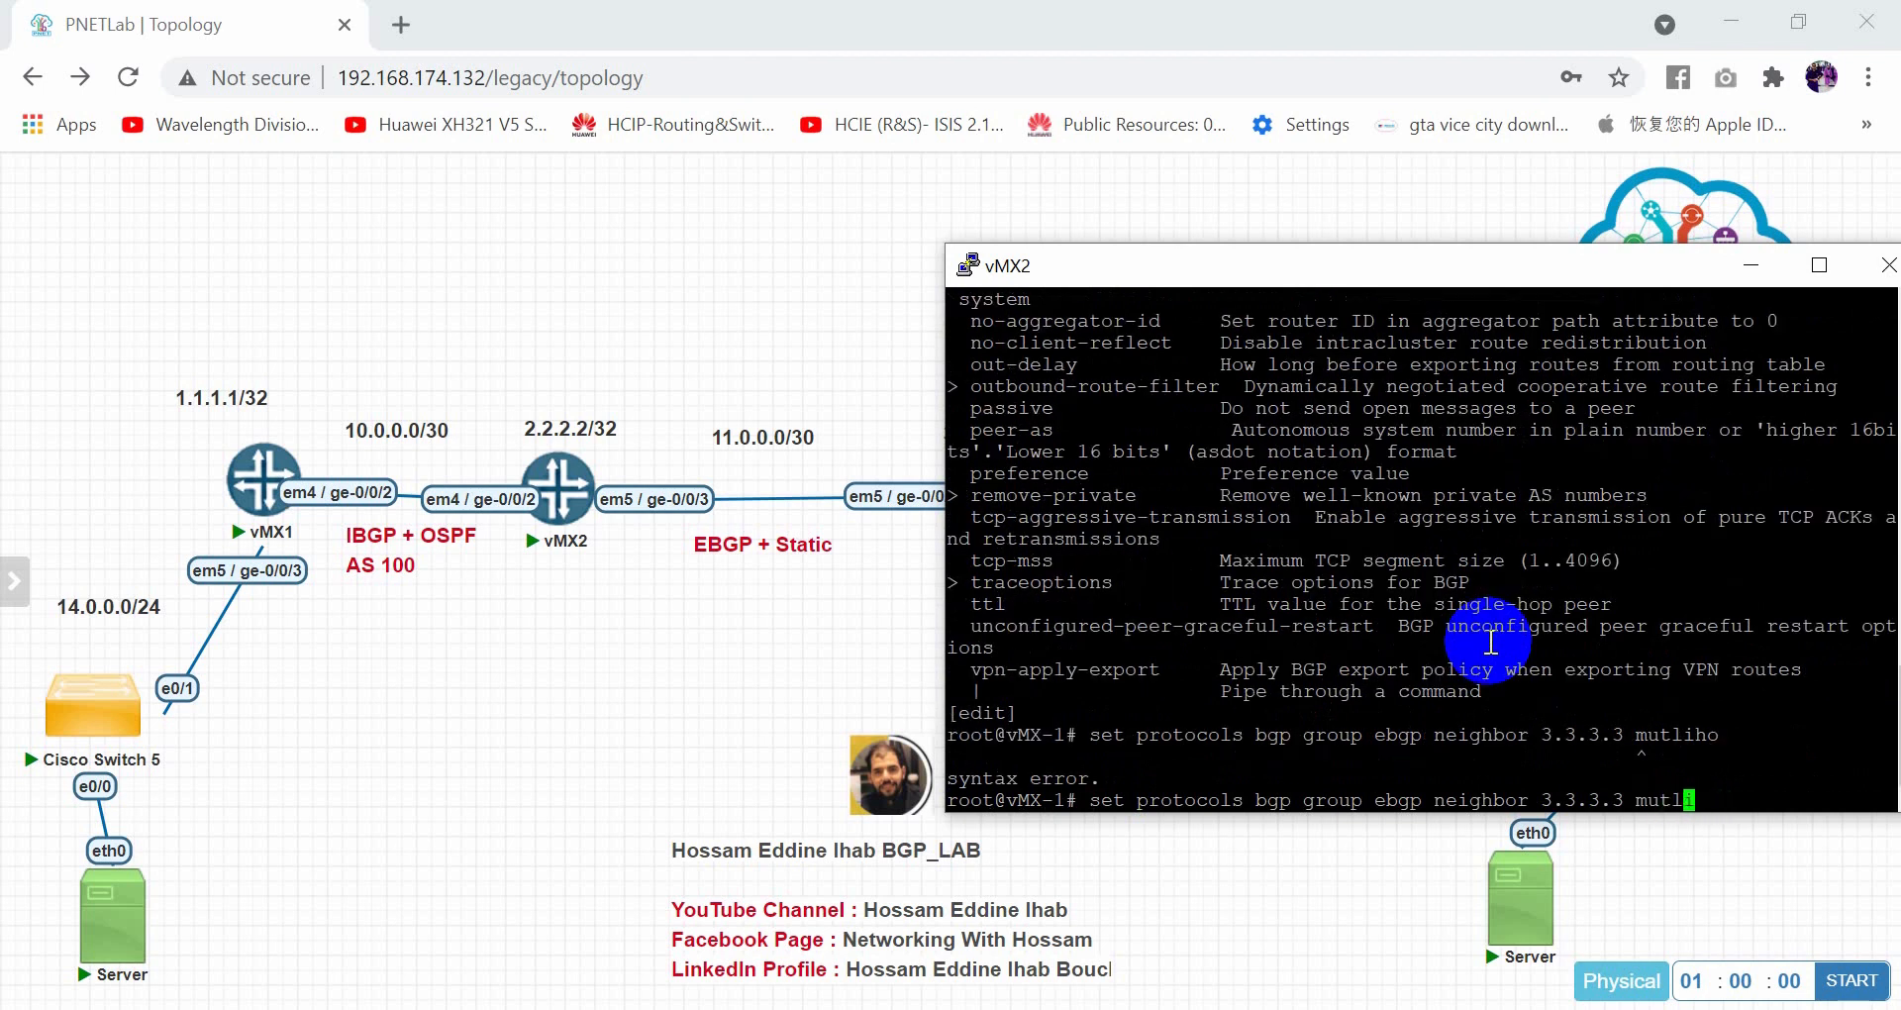
pyautogui.write('ltihop ttl 2')
pyautogui.press('Return')
pyautogui.press('Return')
pyautogui.press('Return')
pyautogui.press('Return')
pyautogui.press('Return')
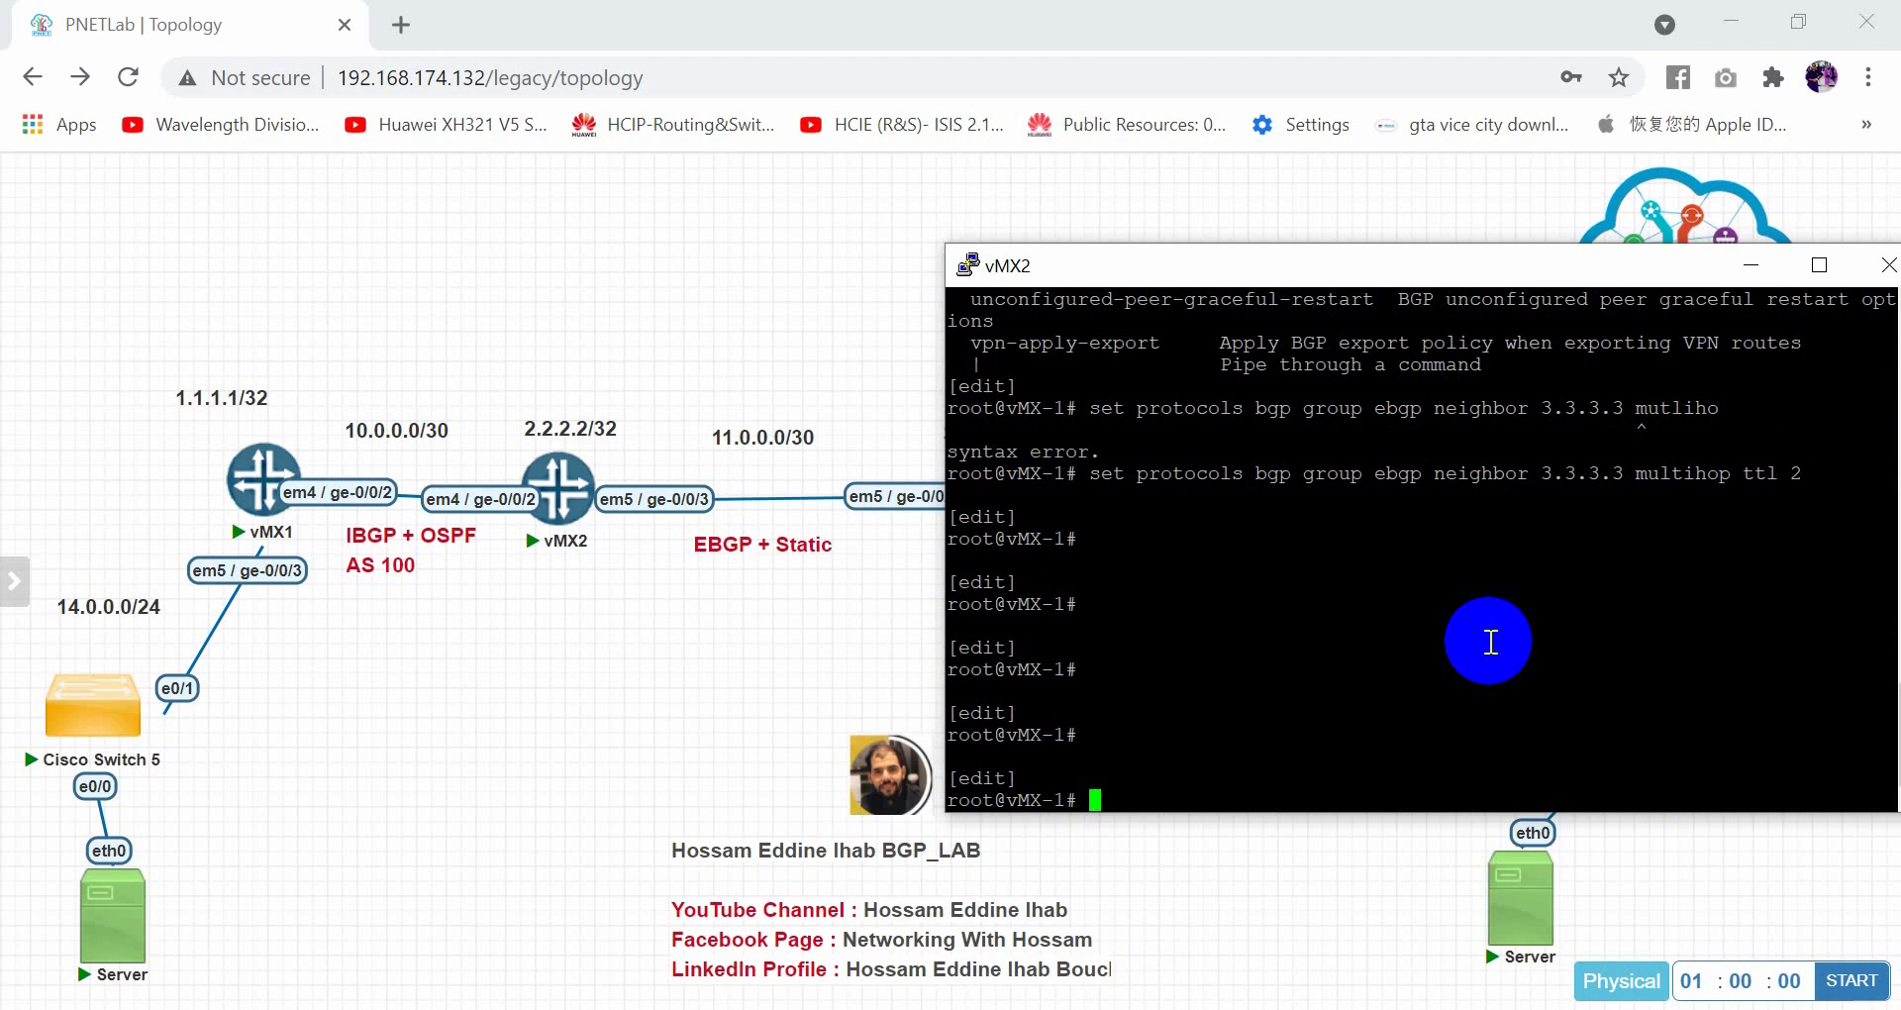
# Commit the configuration on vMX2 and close its console session
pyautogui.write('commit')
pyautogui.press('Return')
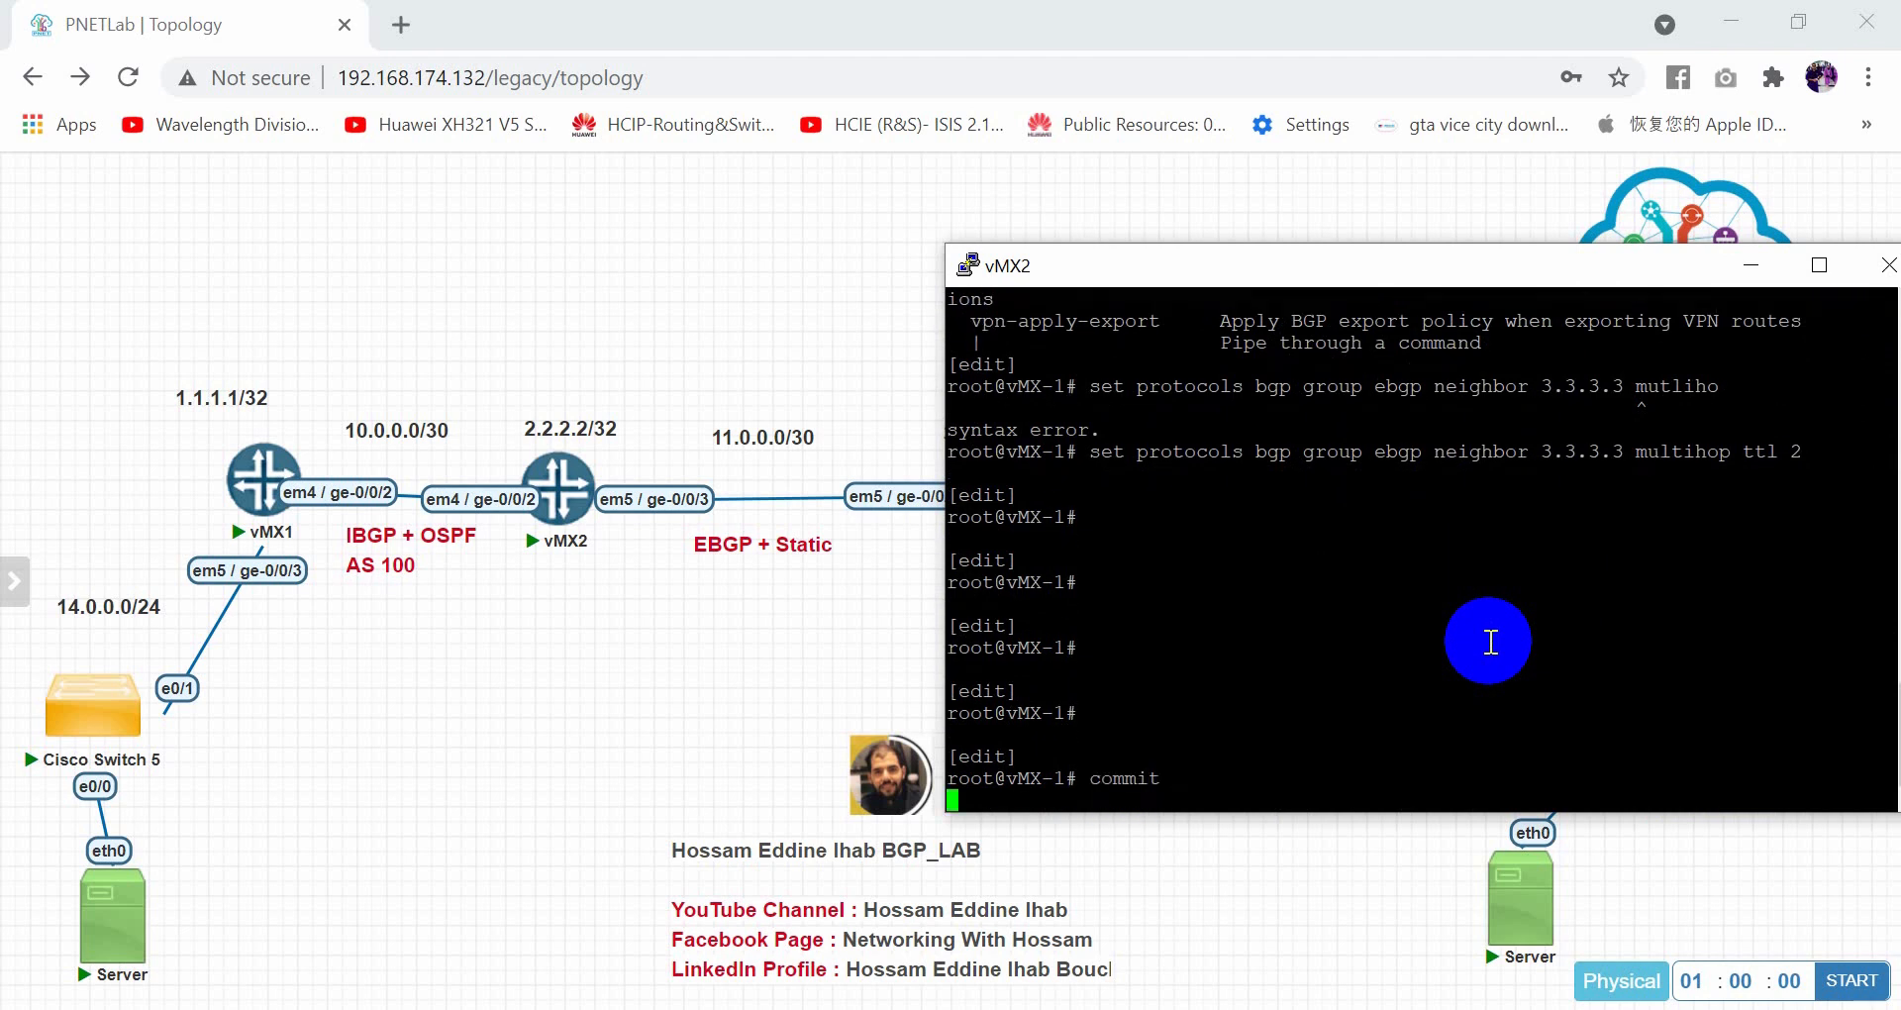
pyautogui.moveTo(1551, 277); pyautogui.dragTo(1306, 283)
pyautogui.click(1641, 270)
pyautogui.click(1078, 687)
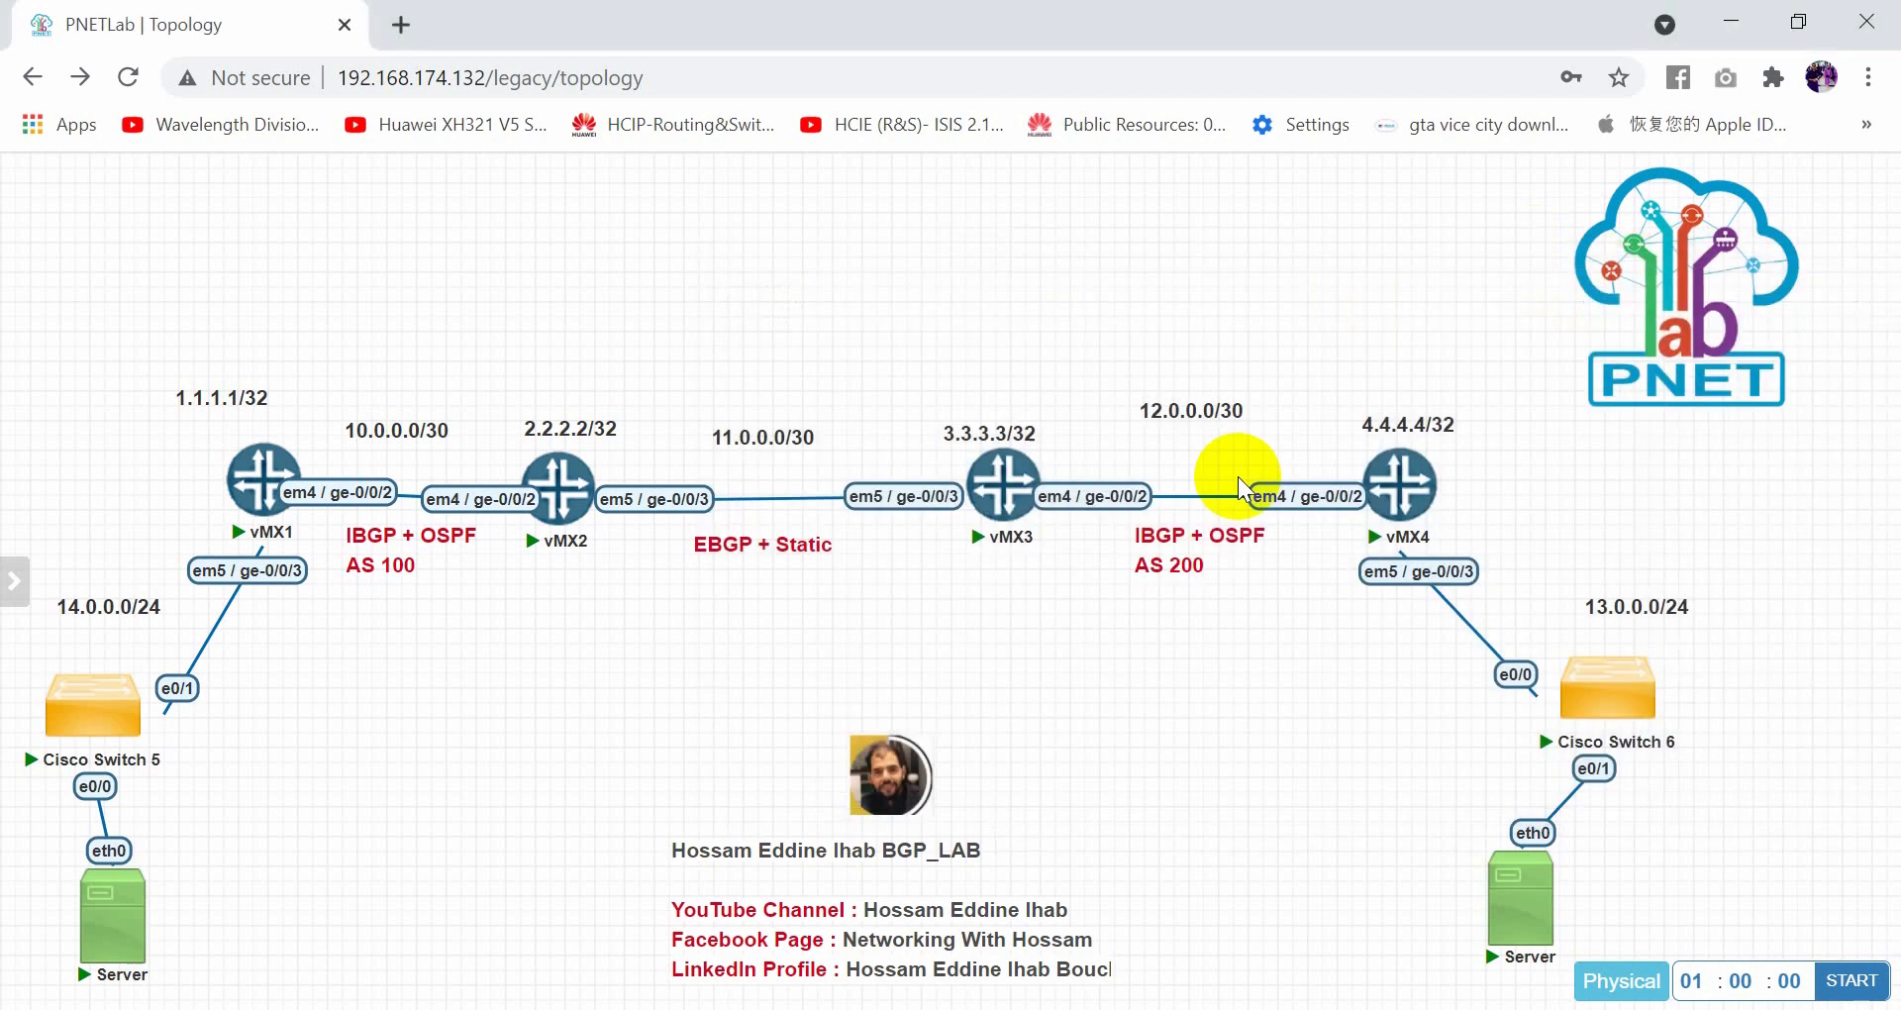
# Open vMX3's console and stop the running ping to 13.0.0.2
pyautogui.click(1003, 483)
pyautogui.click(1055, 280)
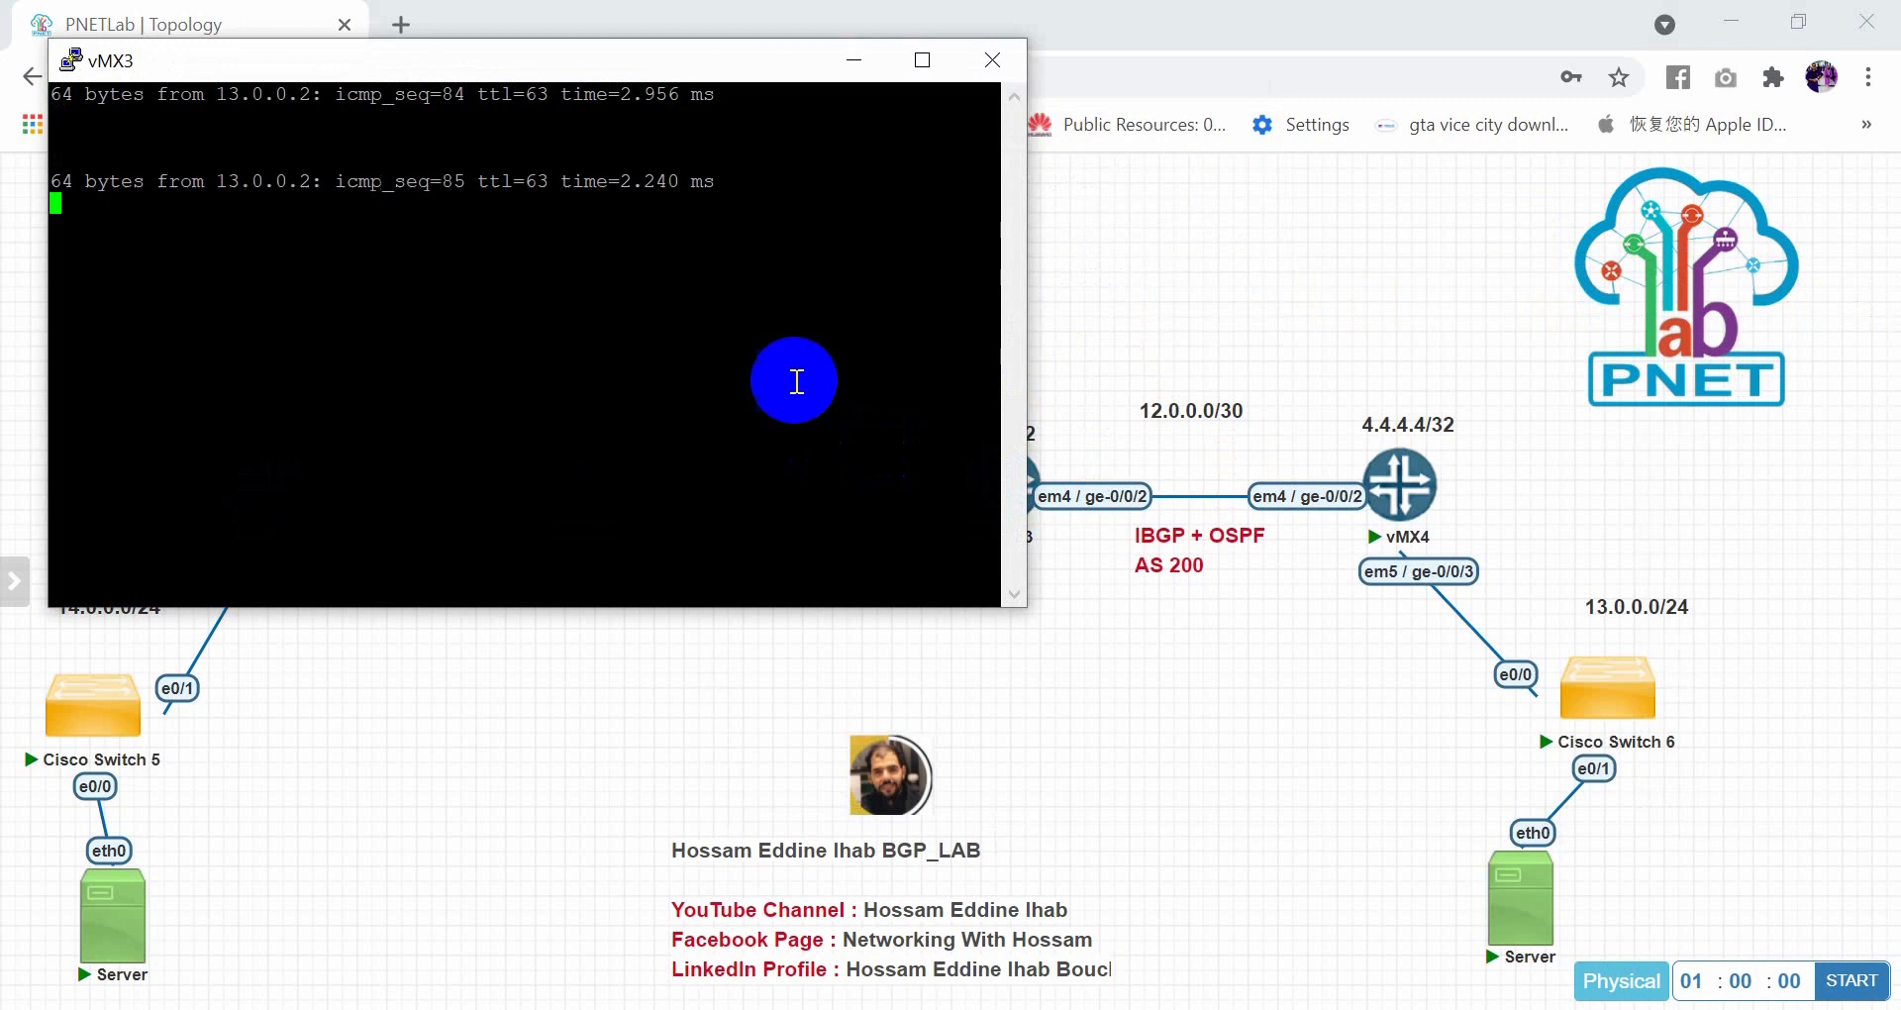
pyautogui.hotkey('ctrl', 'c')
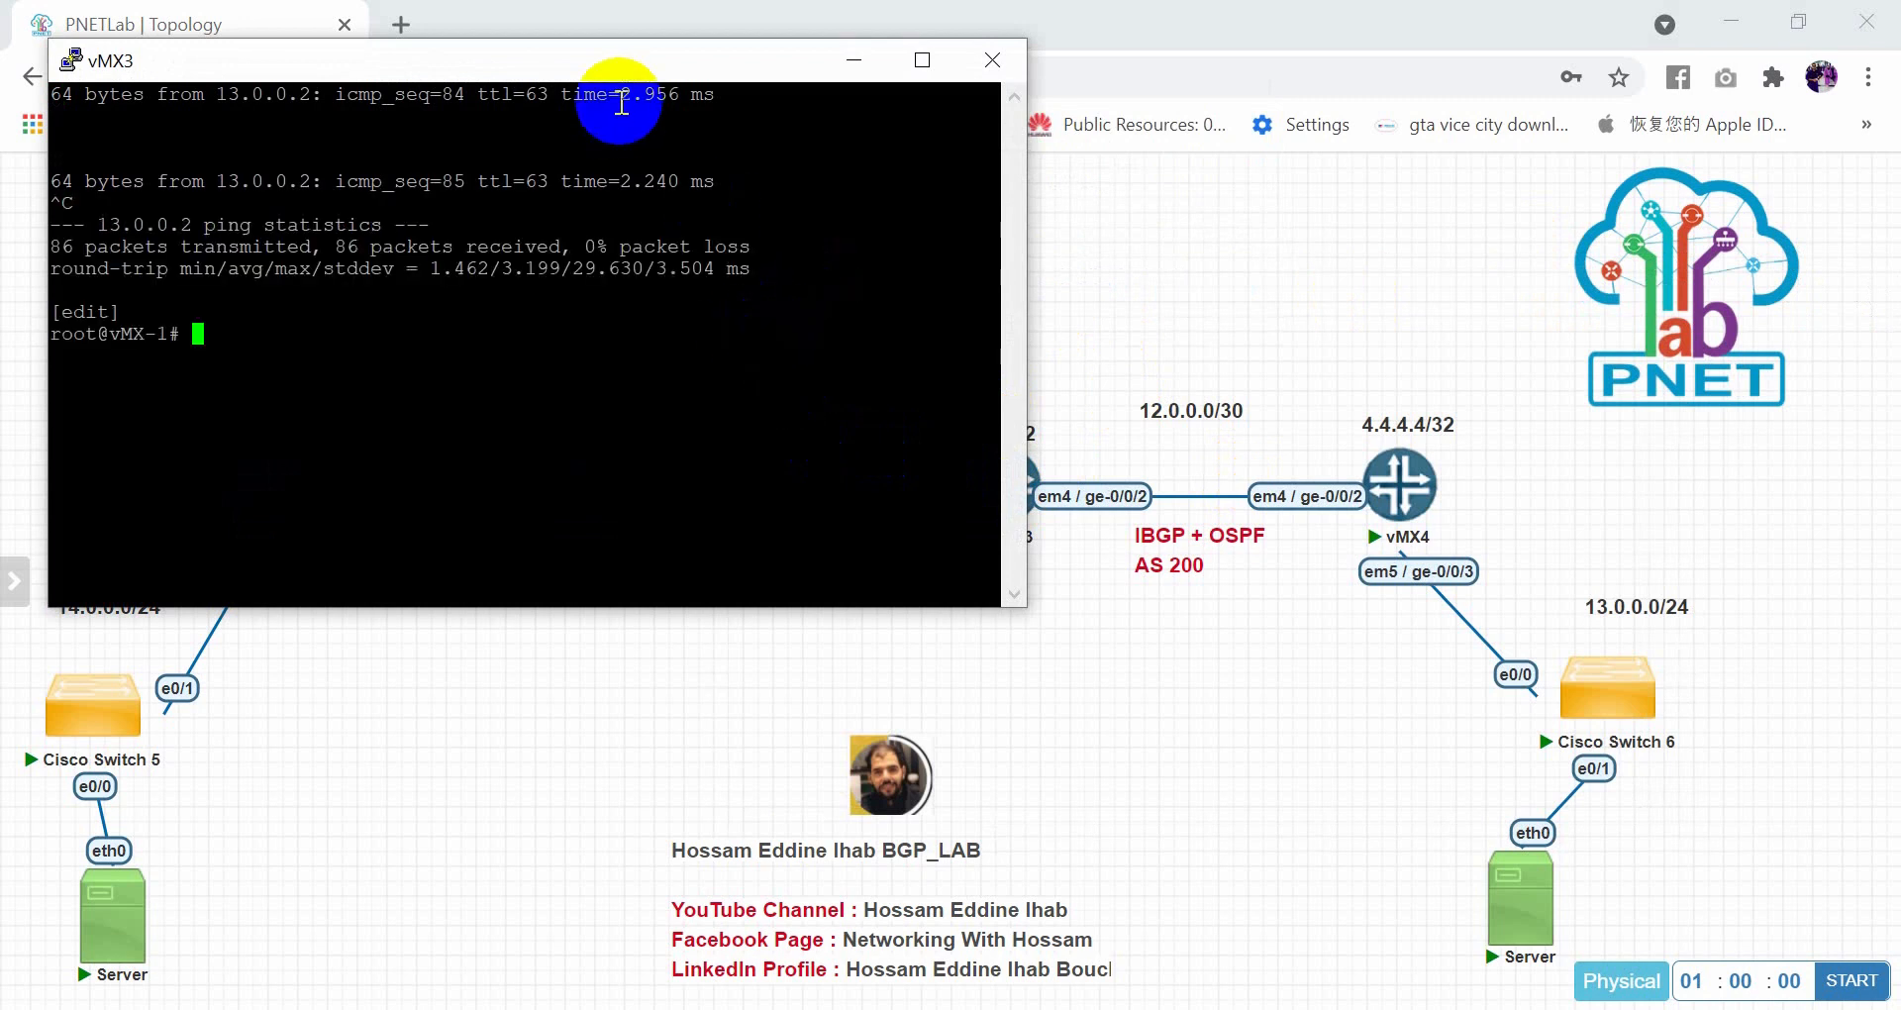
pyautogui.moveTo(621, 103); pyautogui.dragTo(1716, 302)
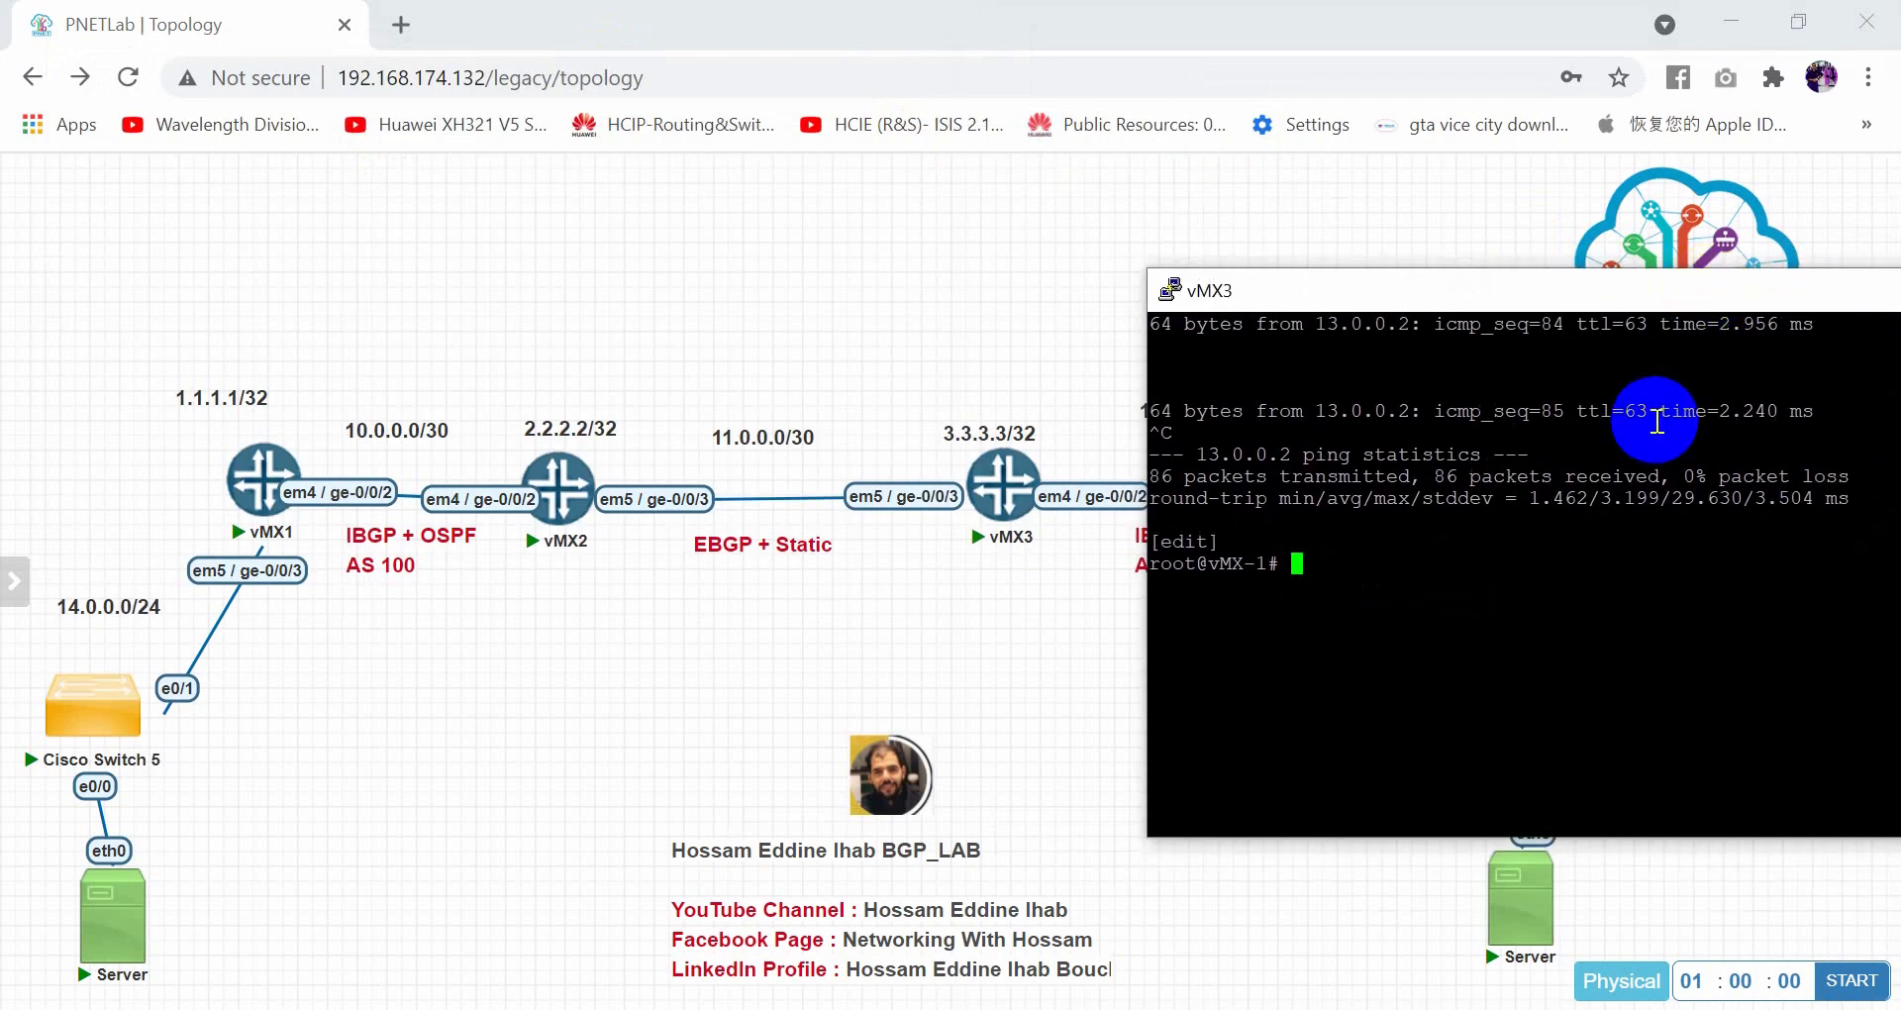
# Set the autonomous system to 200 in vMX3's routing options
pyautogui.write('set por')
pyautogui.press('BackSpace')
pyautogui.press('BackSpace')
pyautogui.write('routing')
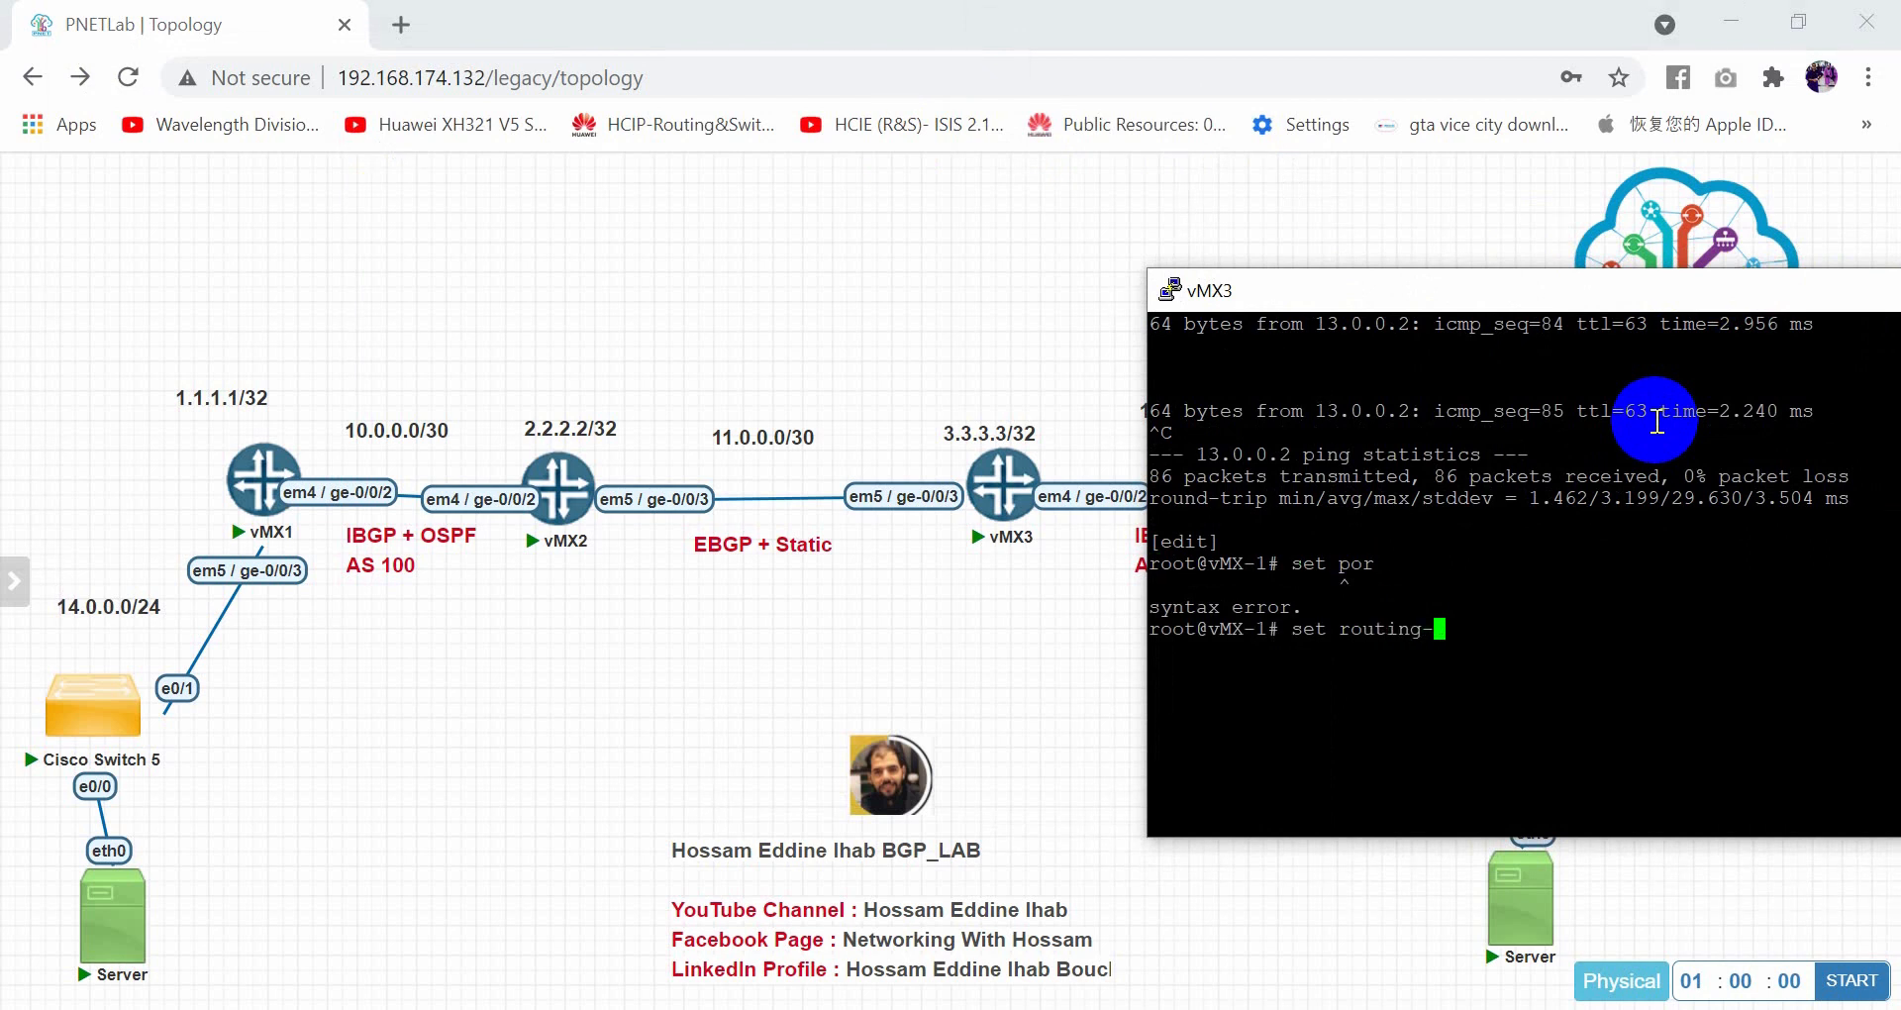
pyautogui.write('-pr')
pyautogui.press('Return')
pyautogui.press('BackSpace')
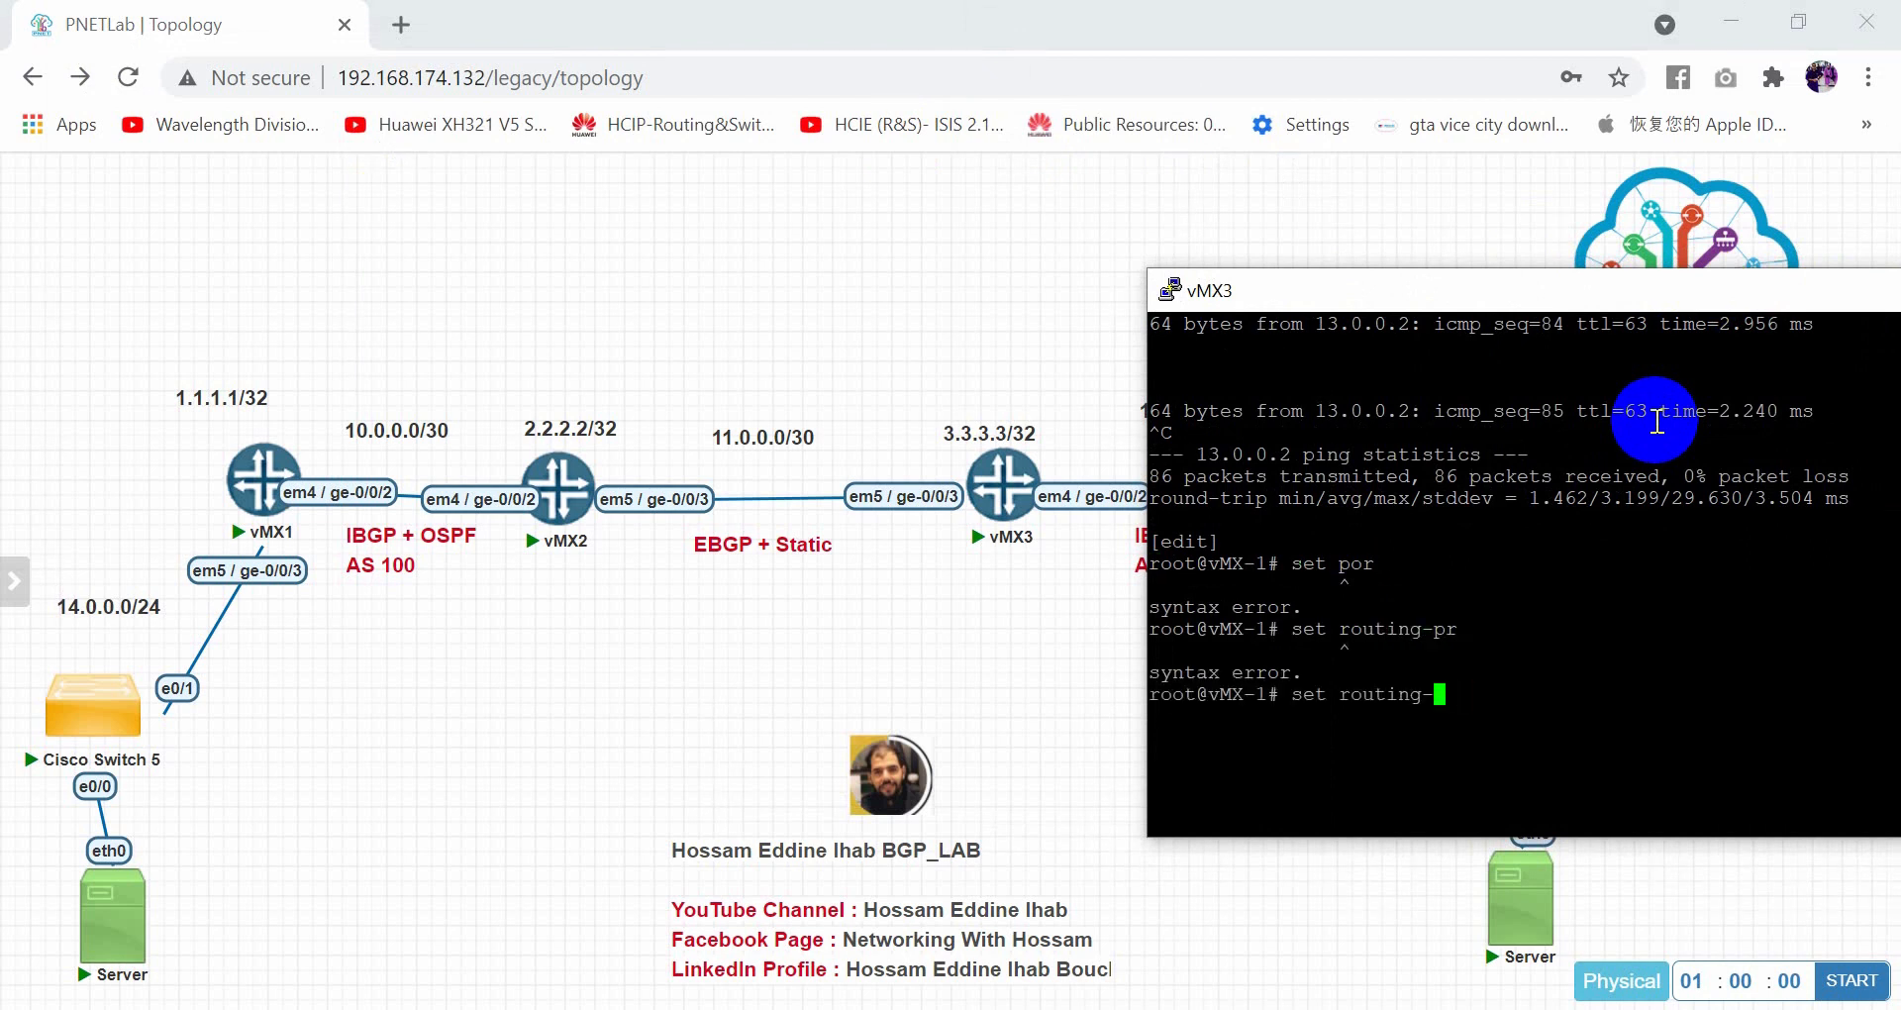
pyautogui.write('options autn')
pyautogui.press('BackSpace')
pyautogui.write('onomous-system ')
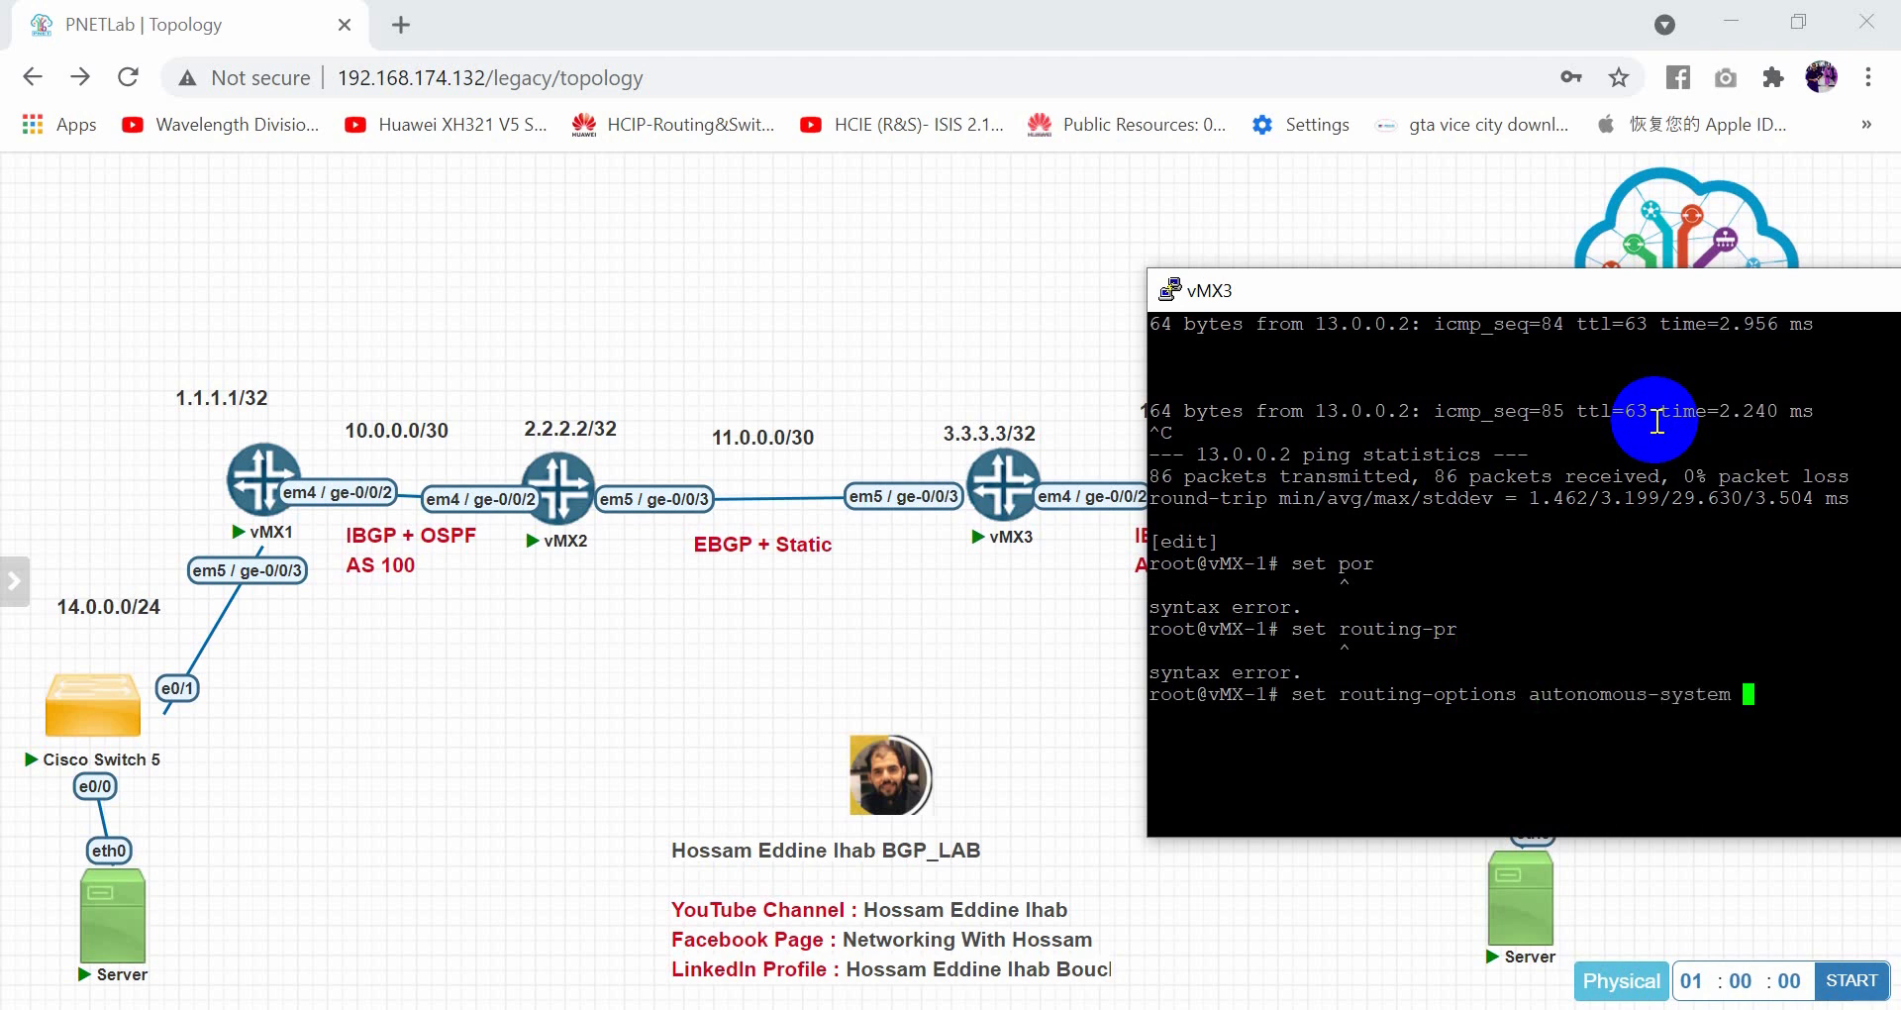
pyautogui.write('200')
pyautogui.press('Return')
# Create the BGP group ebgp of type external on vMX3
pyautogui.write('set protocols bgp')
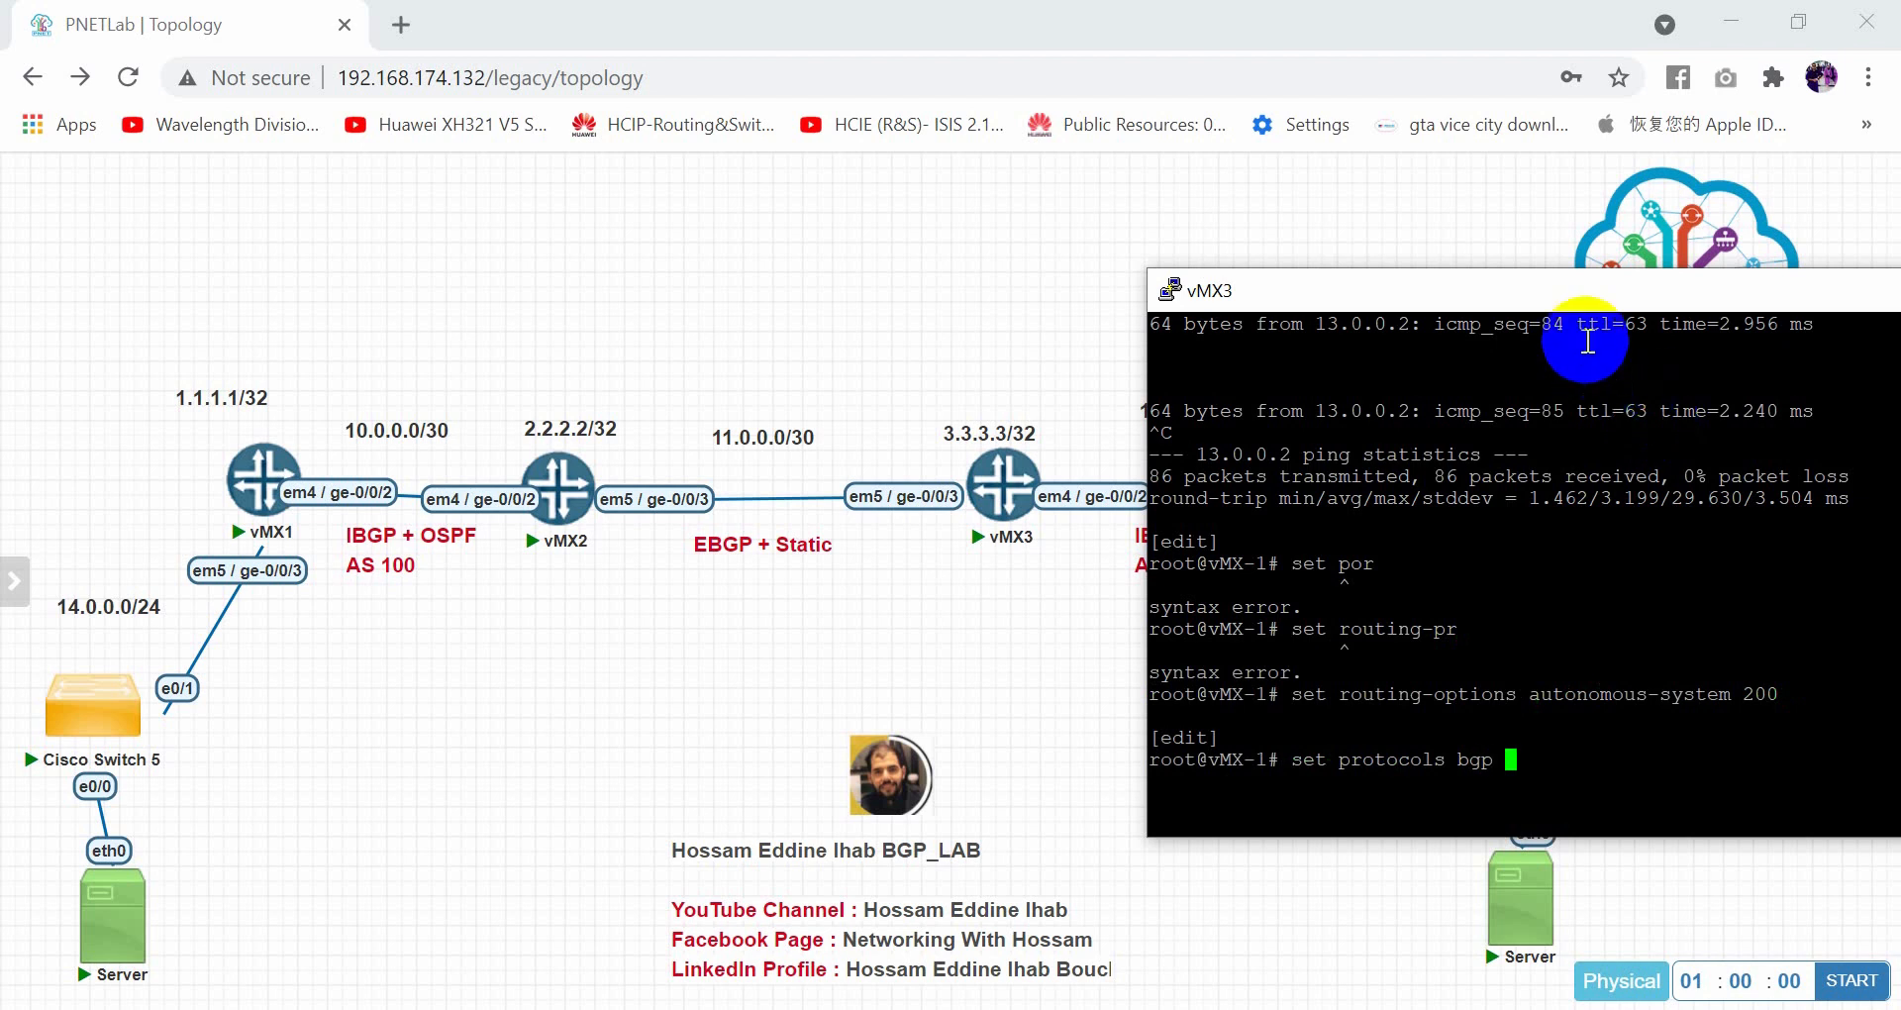
pyautogui.moveTo(1583, 299); pyautogui.dragTo(1424, 281)
pyautogui.write('rou')
pyautogui.press('Return')
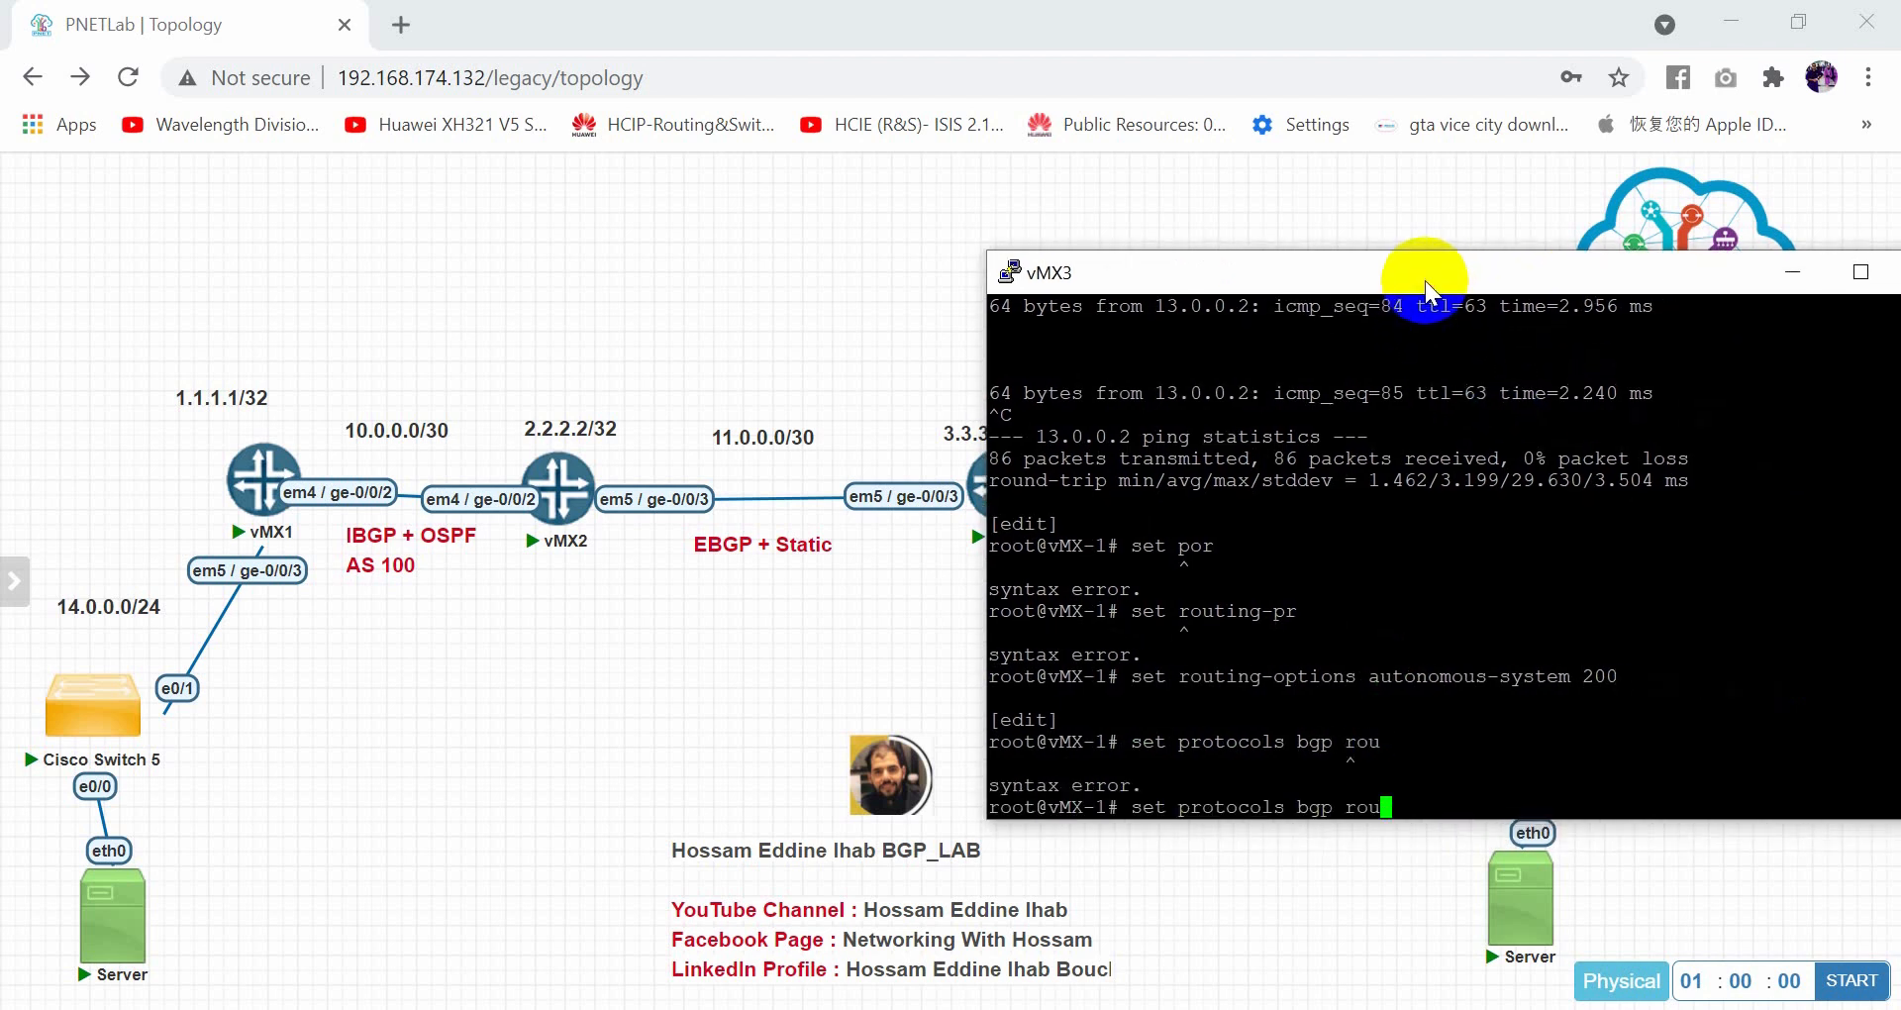
pyautogui.write('gr')
pyautogui.press('space')
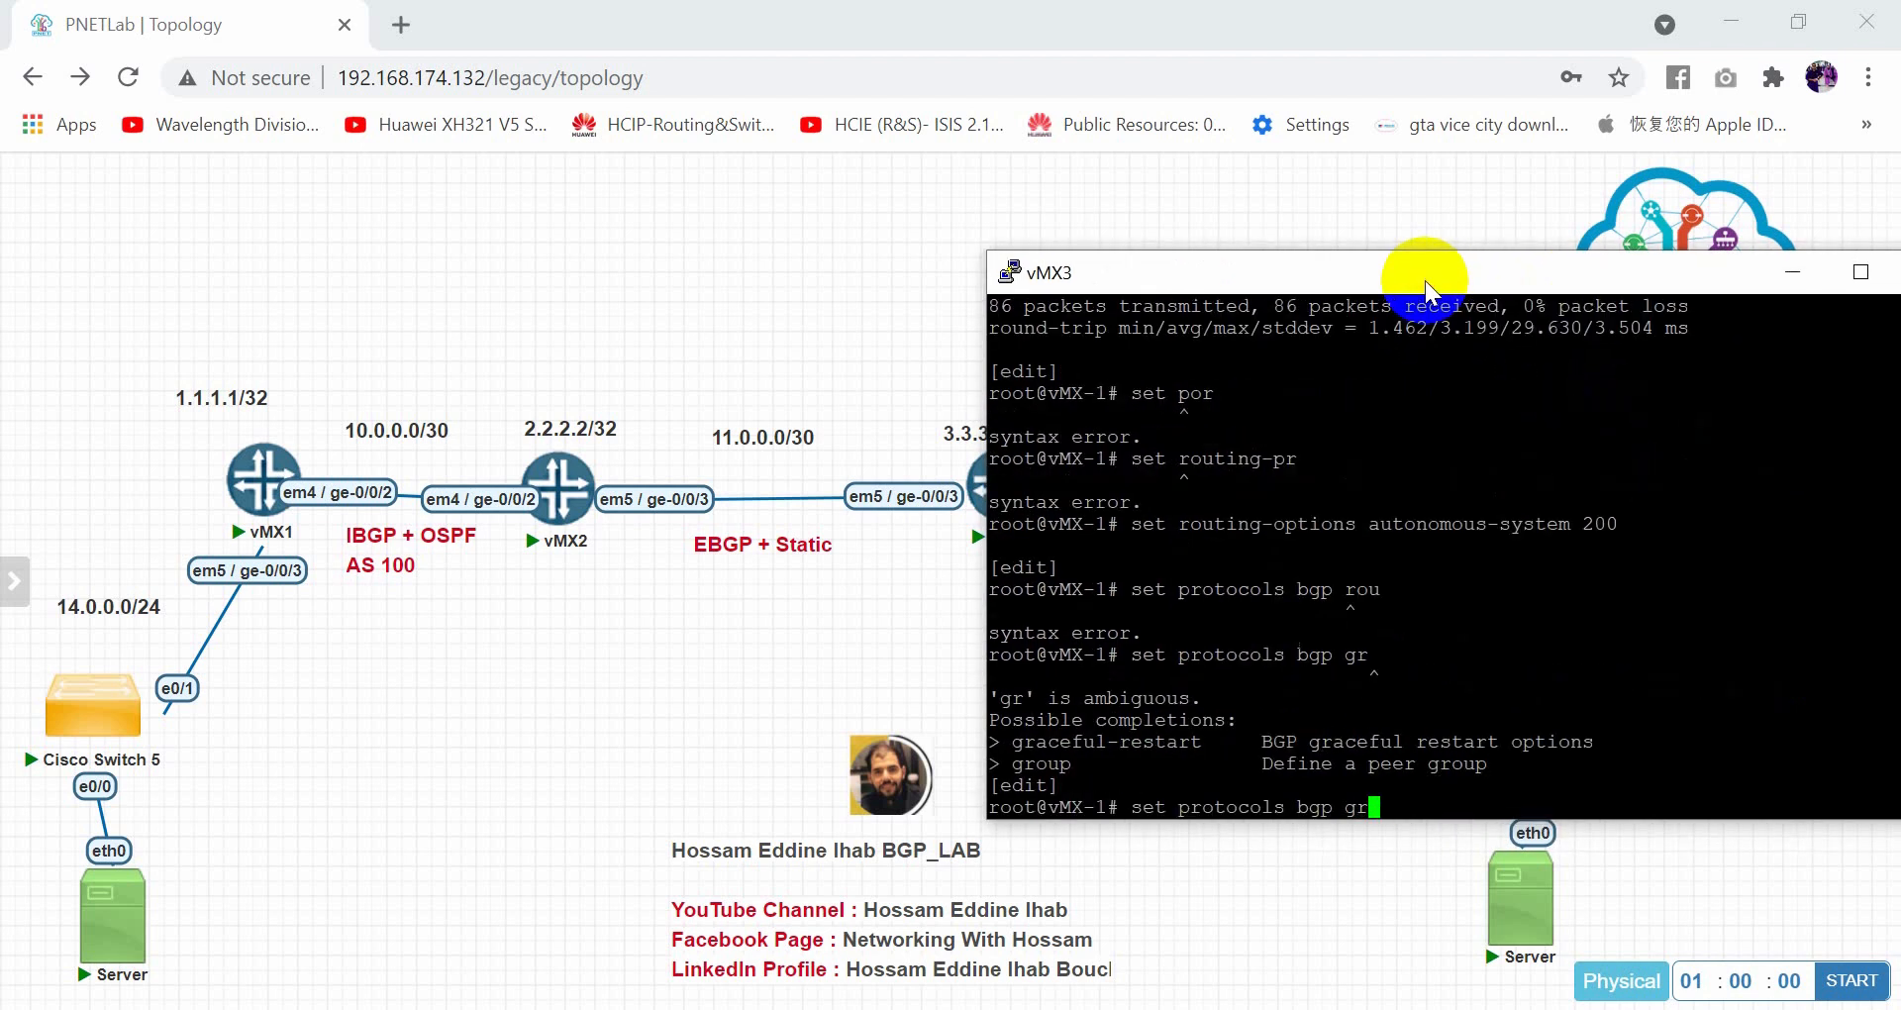
pyautogui.write('o')
pyautogui.press('space')
pyautogui.write('ebgp ')
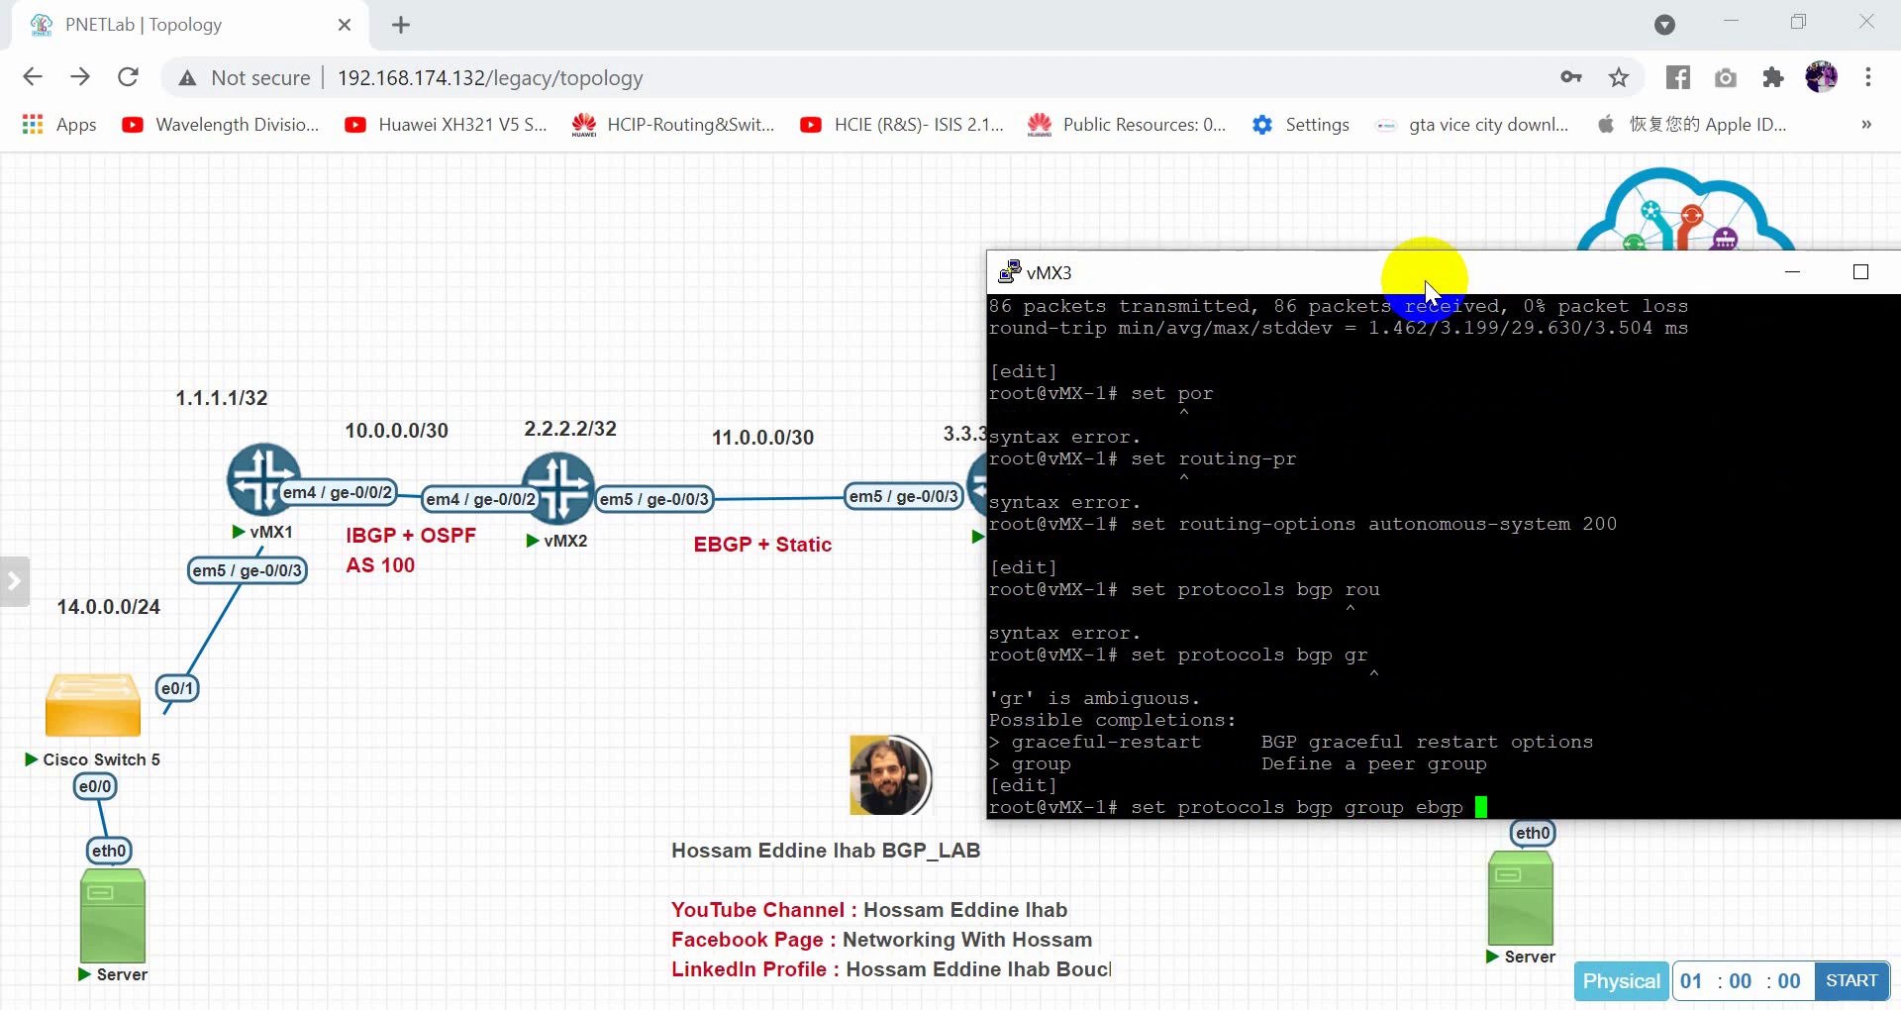
pyautogui.write('type external')
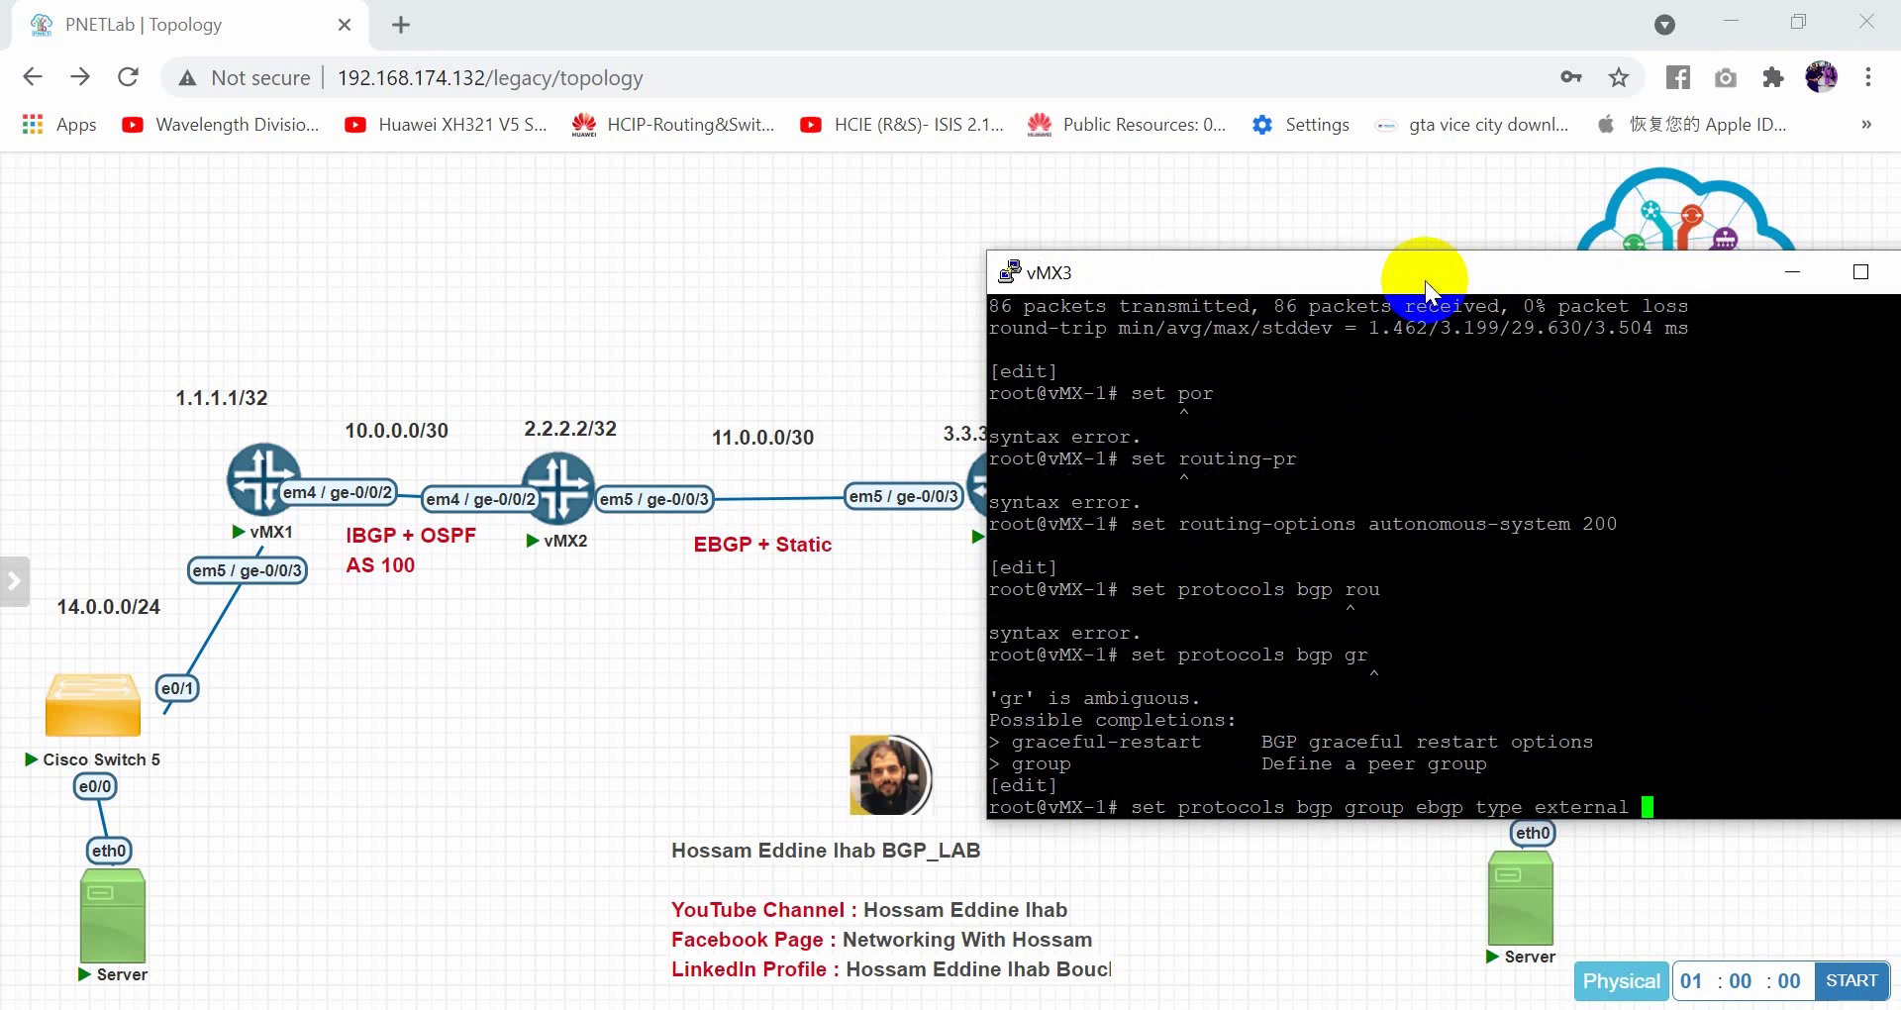
pyautogui.press('Return')
# Set the local address of vMX3's BGP group ebgp to 3.3.3.3
pyautogui.moveTo(1424, 281); pyautogui.dragTo(1376, 229)
pyautogui.press('Up')
pyautogui.press('BackSpace')
pyautogui.press('BackSpace')
pyautogui.press('BackSpace')
pyautogui.press('BackSpace')
pyautogui.press('BackSpace')
pyautogui.press('BackSpace')
pyautogui.press('BackSpace')
pyautogui.press('BackSpace')
pyautogui.press('BackSpace')
pyautogui.press('BackSpace')
pyautogui.press('BackSpace')
pyautogui.press('BackSpace')
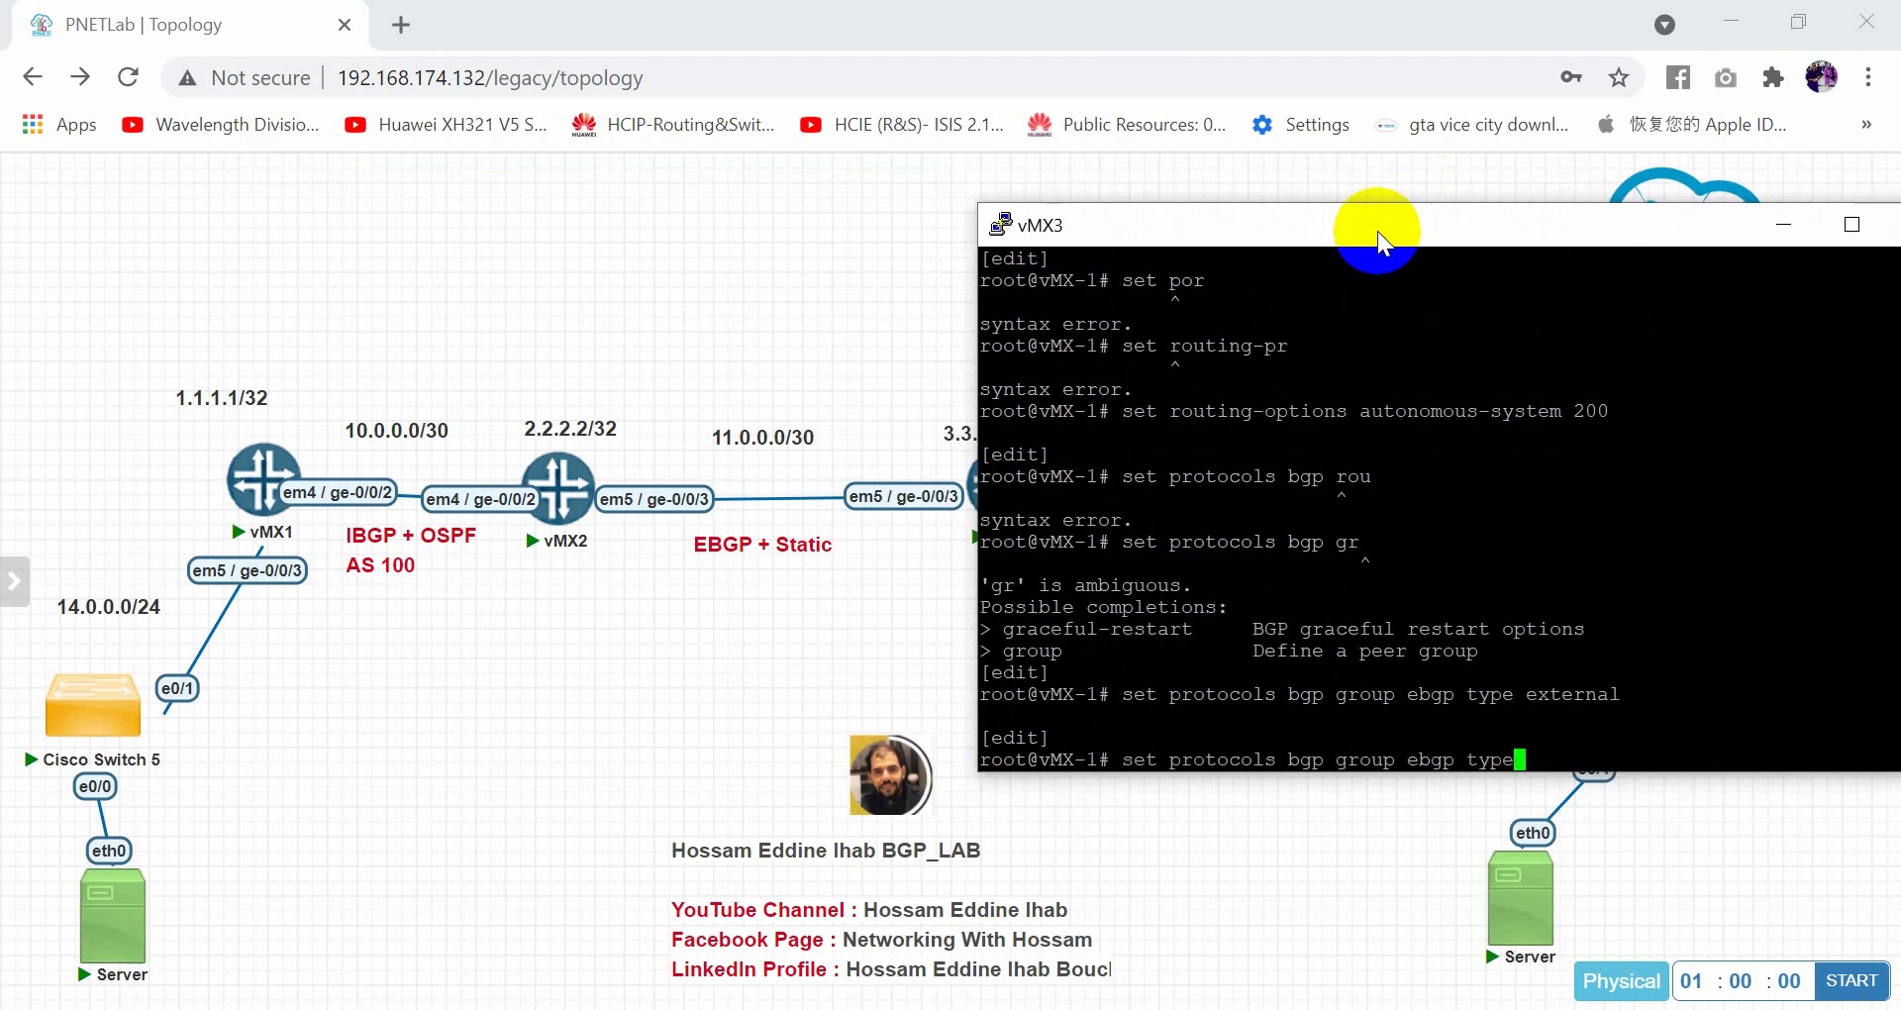
pyautogui.press('BackSpace')
pyautogui.write('local-address 3.3.3.3')
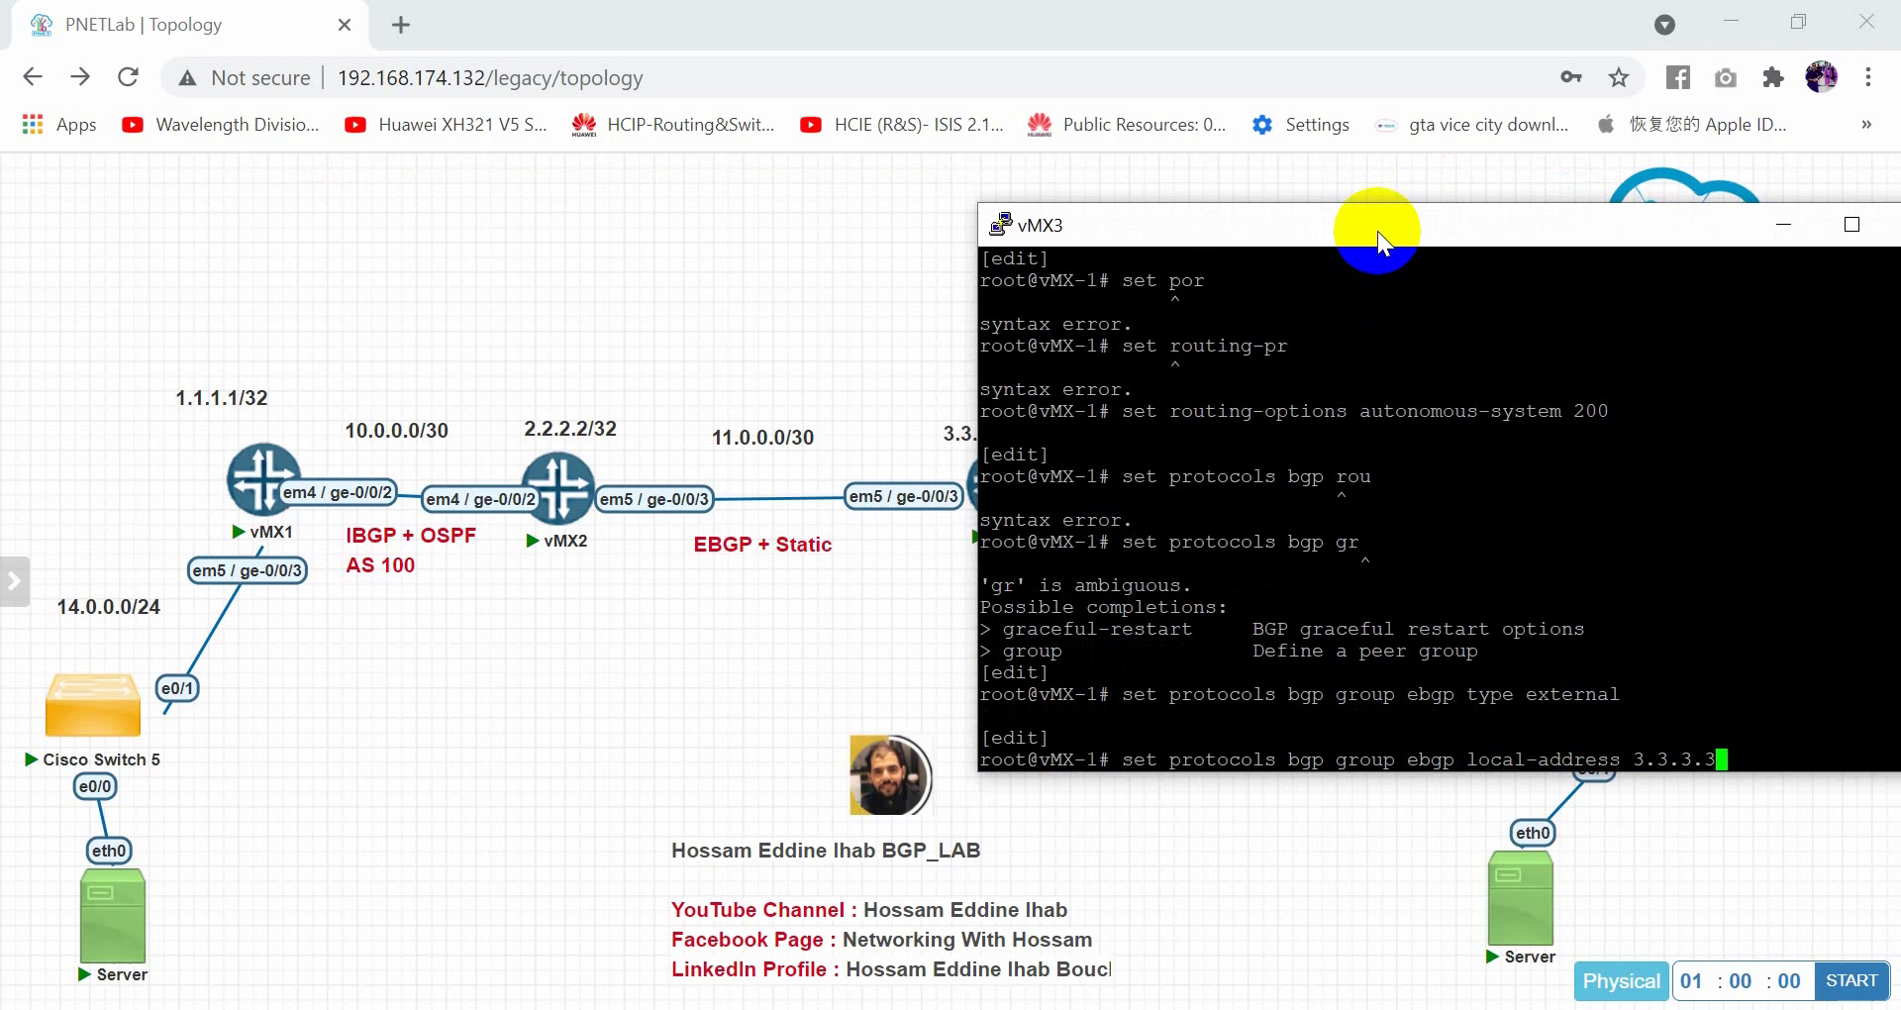
pyautogui.press('Return')
# Add neighbor 2.2.2.2 with peer-as 100 to vMX3's BGP group ebgp
pyautogui.press('Up')
pyautogui.press('BackSpace')
pyautogui.press('BackSpace')
pyautogui.press('BackSpace')
pyautogui.press('BackSpace')
pyautogui.press('BackSpace')
pyautogui.press('BackSpace')
pyautogui.press('BackSpace')
pyautogui.press('BackSpace')
pyautogui.press('BackSpace')
pyautogui.press('BackSpace')
pyautogui.press('BackSpace')
pyautogui.press('BackSpace')
pyautogui.press('BackSpace')
pyautogui.press('BackSpace')
pyautogui.press('BackSpace')
pyautogui.press('BackSpace')
pyautogui.press('BackSpace')
pyautogui.press('BackSpace')
pyautogui.press('BackSpace')
pyautogui.press('BackSpace')
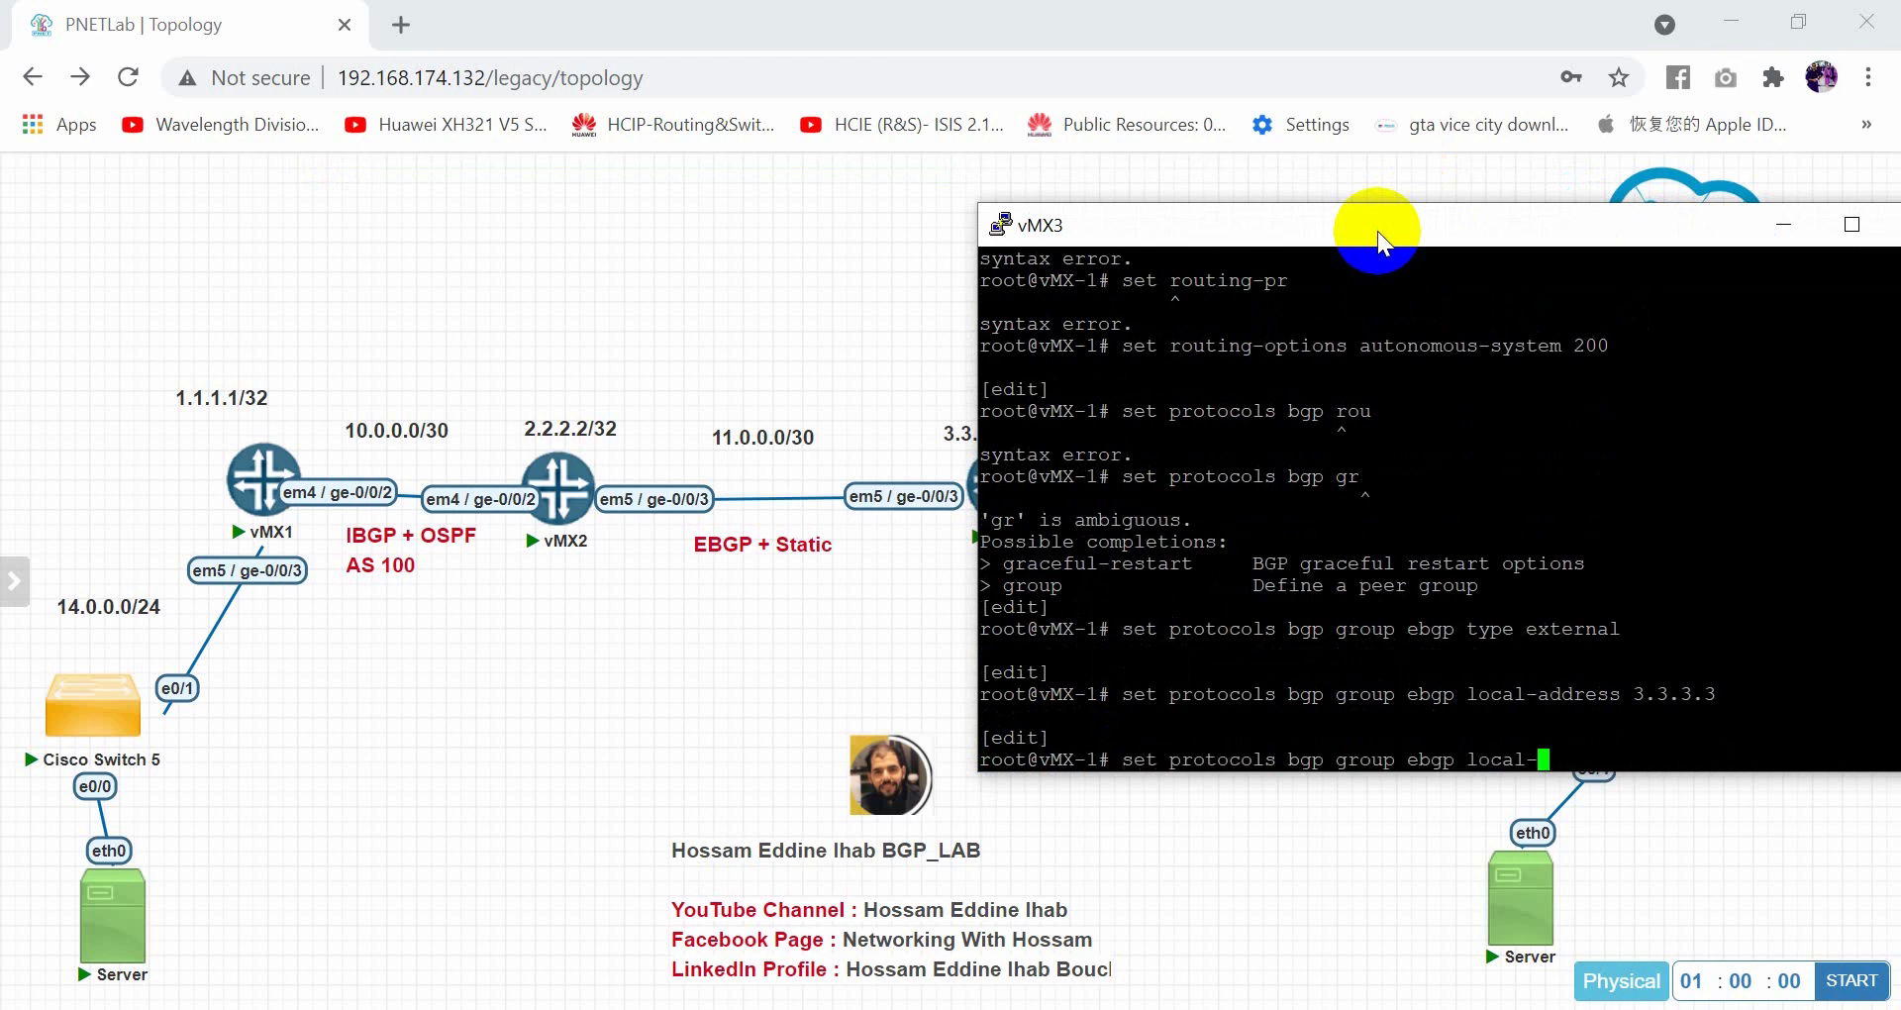
pyautogui.write('neighbor 2.2.2.2 a')
pyautogui.press('BackSpace')
pyautogui.write('peer-as ')
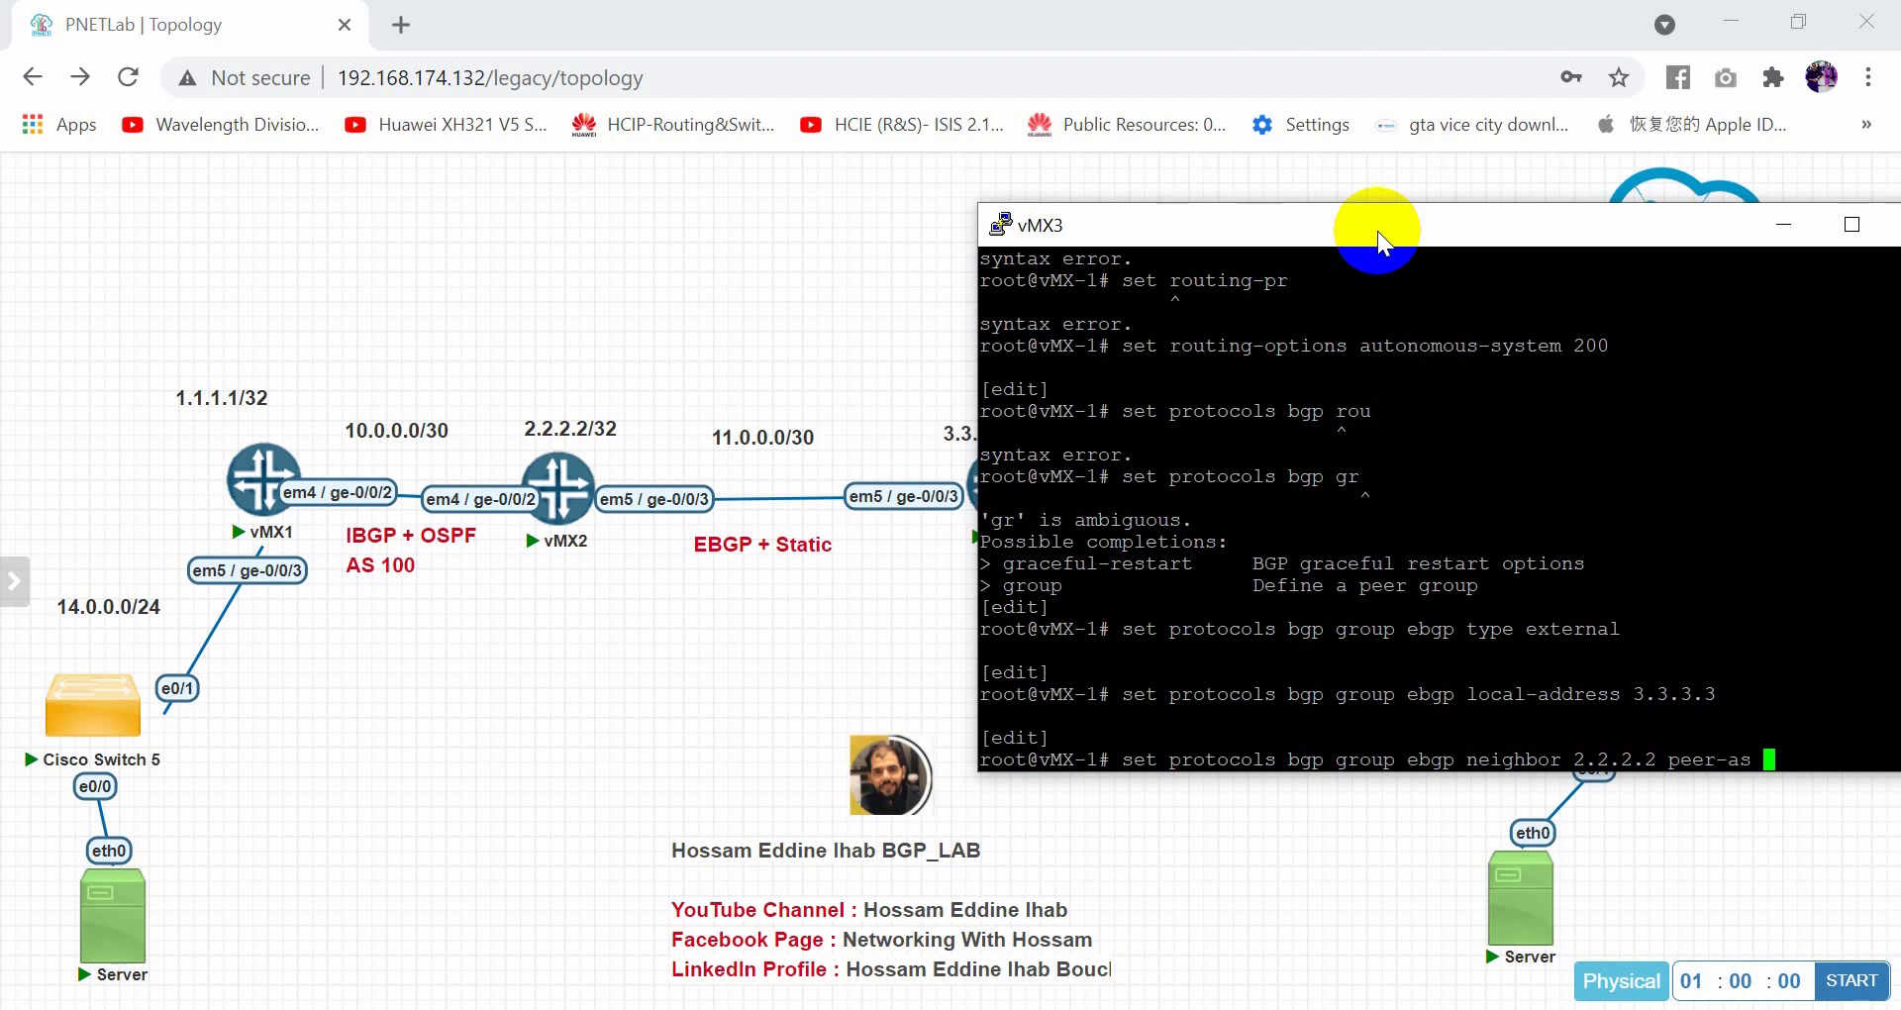
pyautogui.write('100')
pyautogui.press('Return')
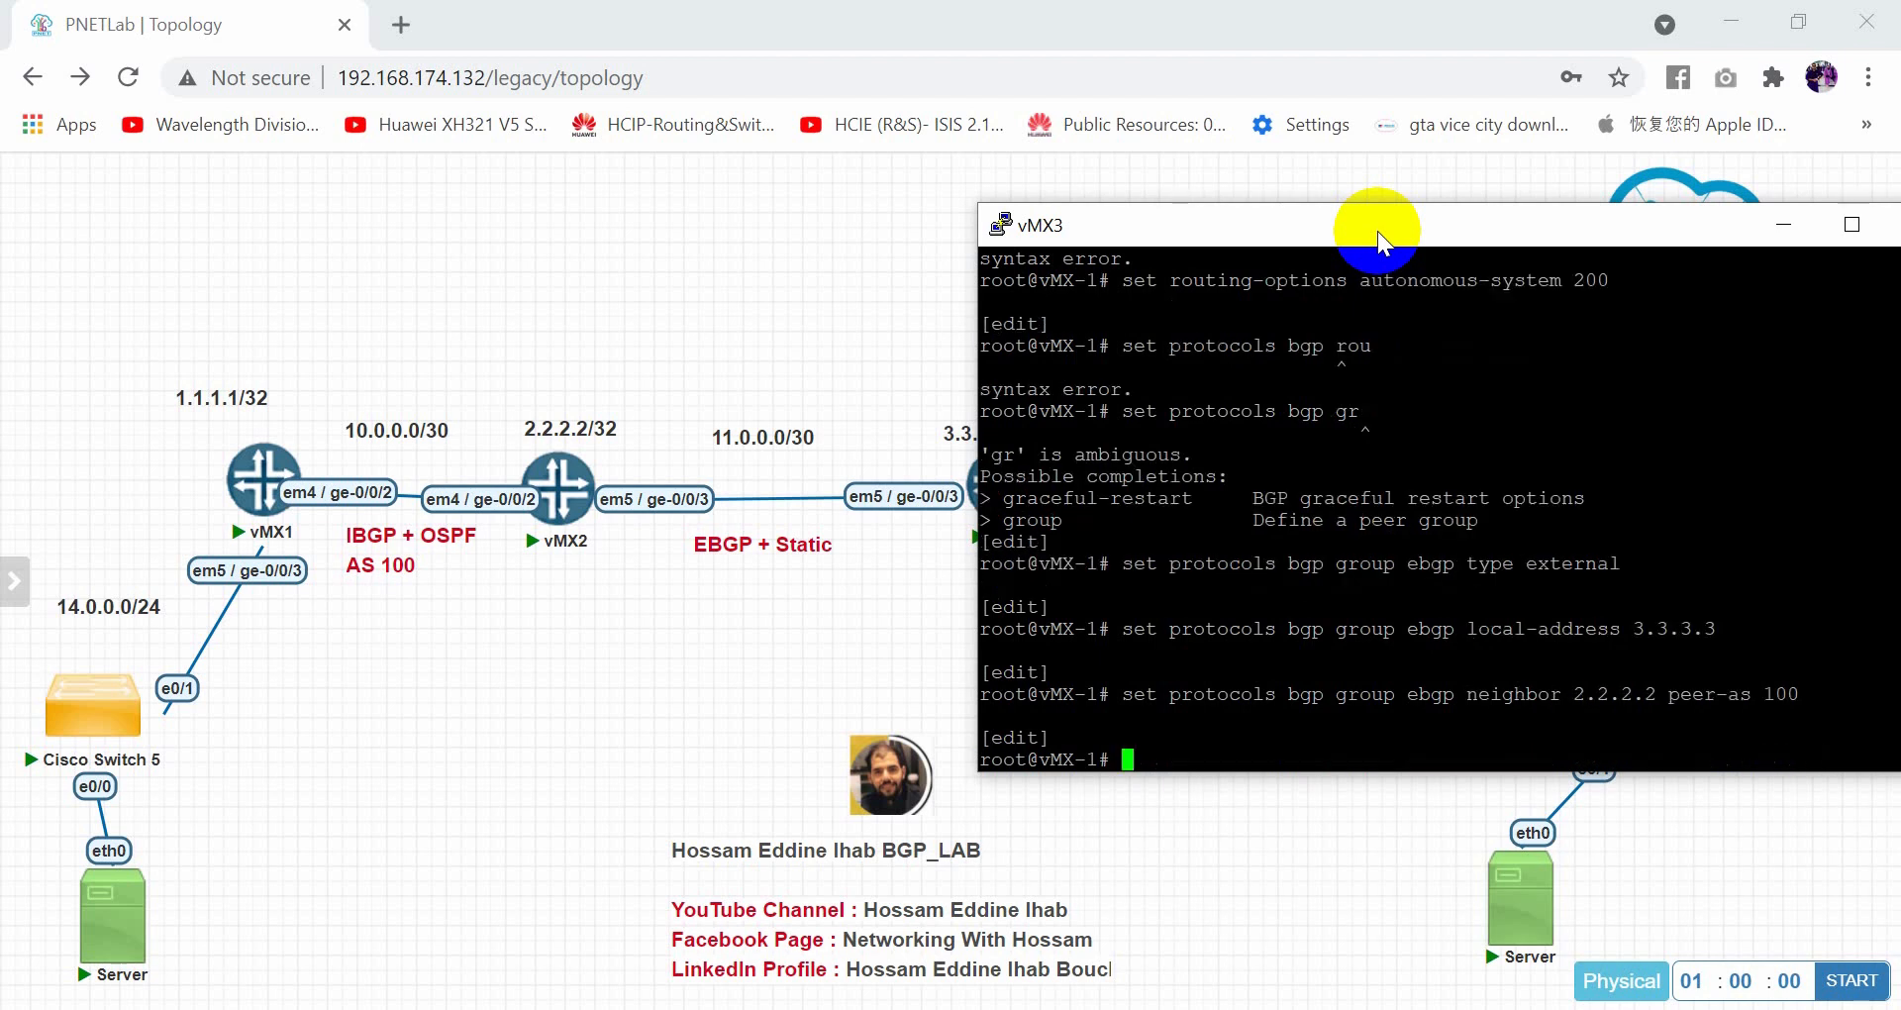
# Set multihop ttl 2 for neighbor 2.2.2.2 in vMX3's BGP group ebgp
pyautogui.press('Up')
pyautogui.press('BackSpace')
pyautogui.press('BackSpace')
pyautogui.press('BackSpace')
pyautogui.press('BackSpace')
pyautogui.press('BackSpace')
pyautogui.press('BackSpace')
pyautogui.press('BackSpace')
pyautogui.press('BackSpace')
pyautogui.press('BackSpace')
pyautogui.press('BackSpace')
pyautogui.press('BackSpace')
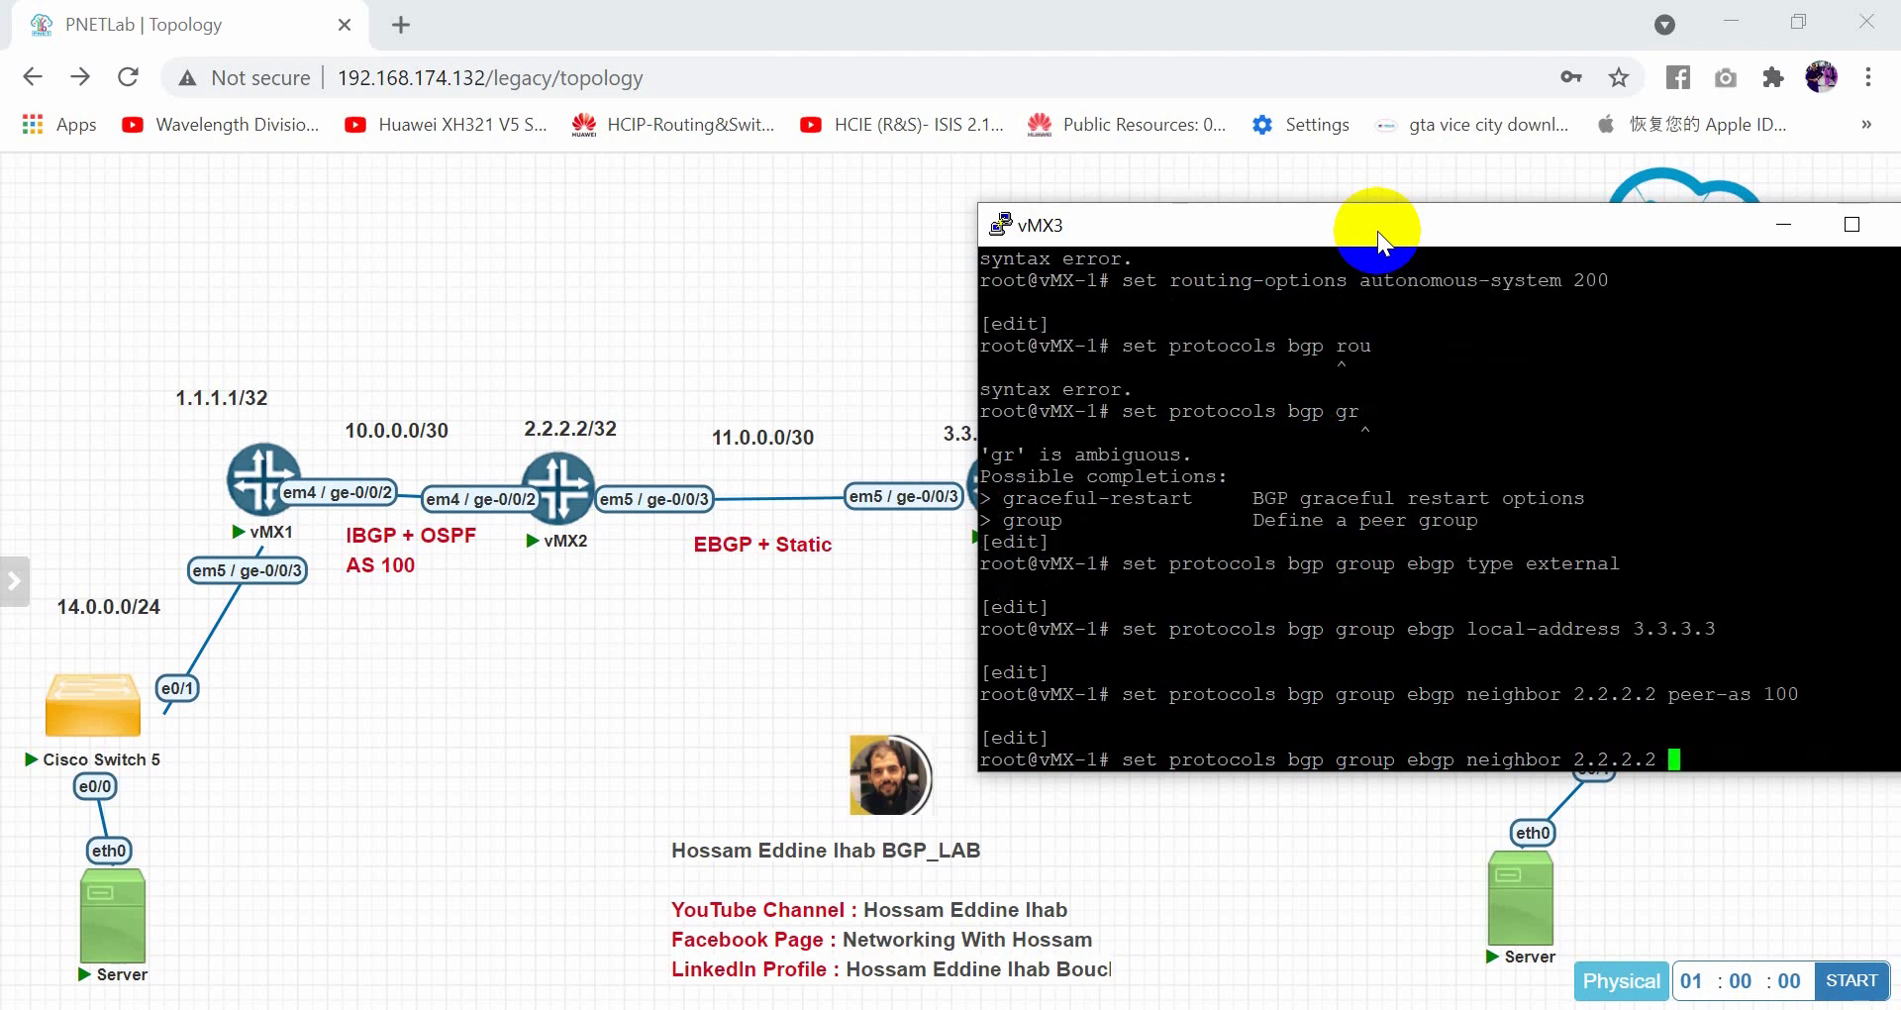
pyautogui.write('mutlihp')
pyautogui.press('space')
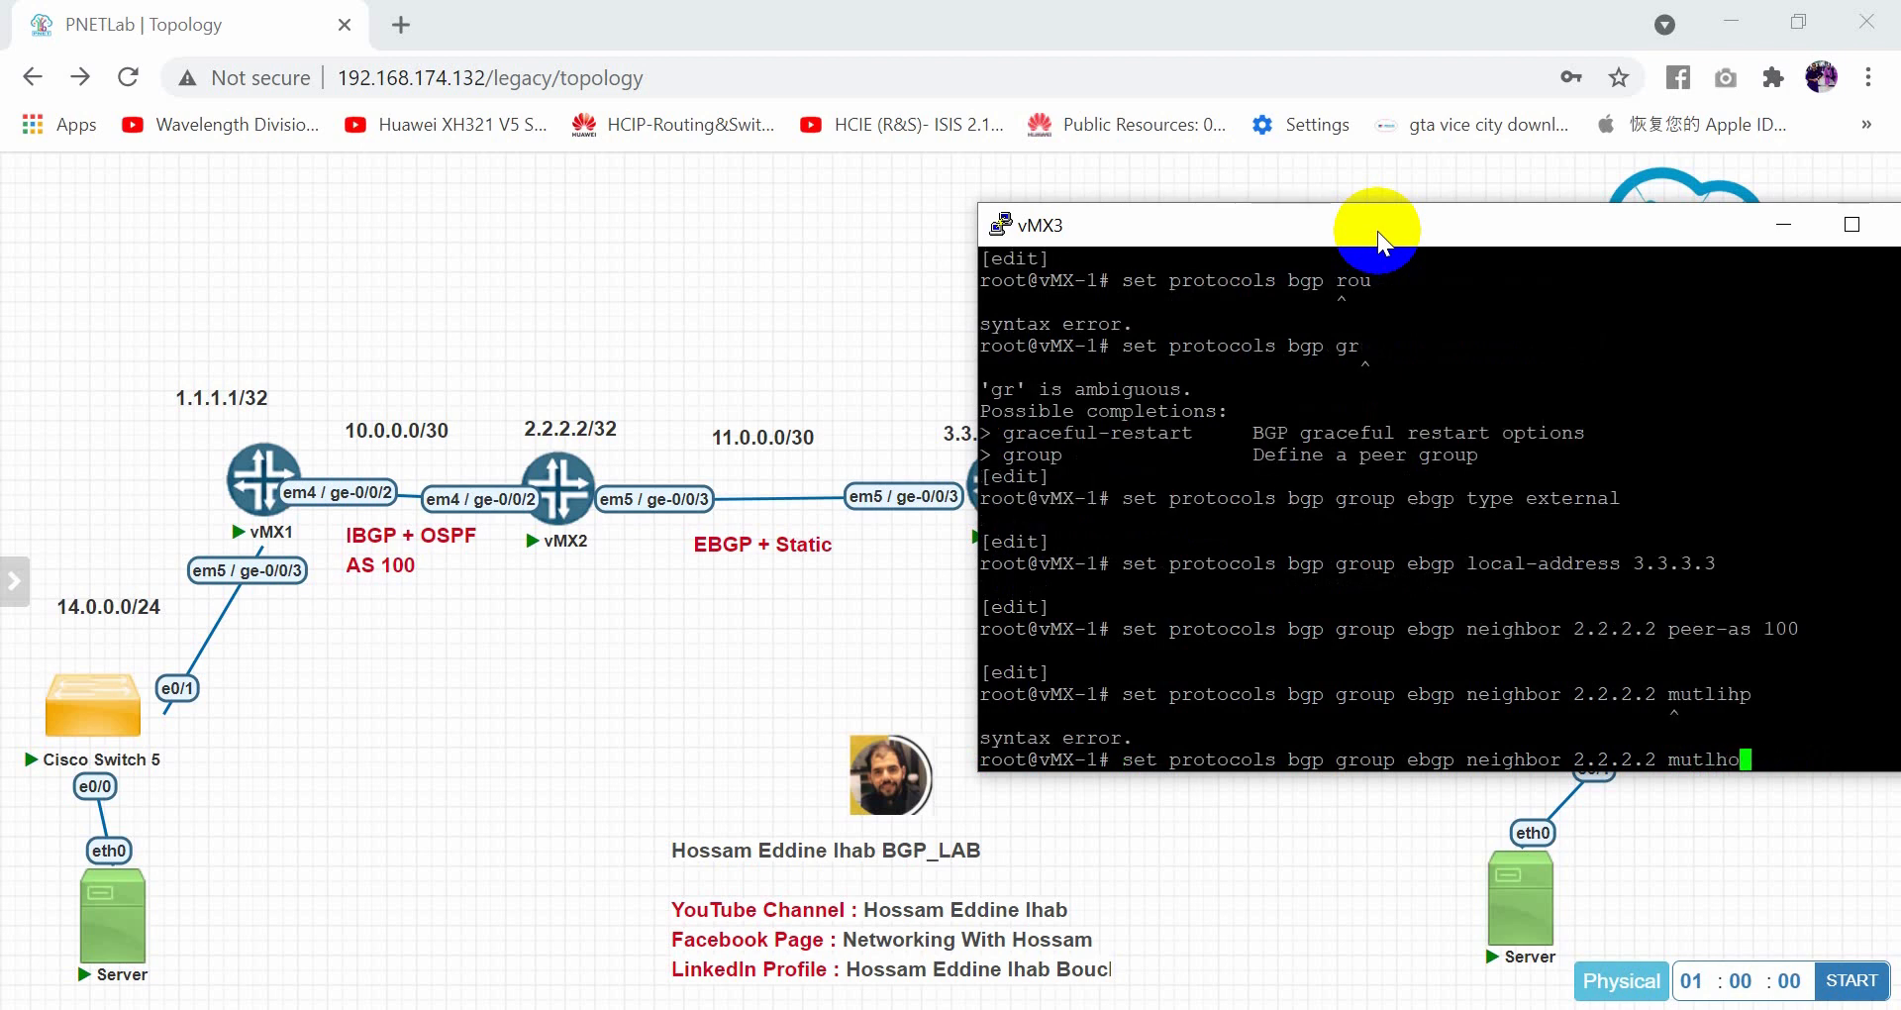
pyautogui.press('Left')
pyautogui.press('Left')
pyautogui.press('Left')
pyautogui.press('Left')
pyautogui.press('Left')
pyautogui.press('Right')
pyautogui.press('Right')
pyautogui.press('Right')
pyautogui.press('Right')
pyautogui.press('Right')
pyautogui.press('BackSpace')
pyautogui.press('BackSpace')
pyautogui.press('BackSpace')
pyautogui.press('BackSpace')
pyautogui.write('ultihop ttl 2')
pyautogui.press('Return')
# Commit the configuration on vMX3
pyautogui.write('c')
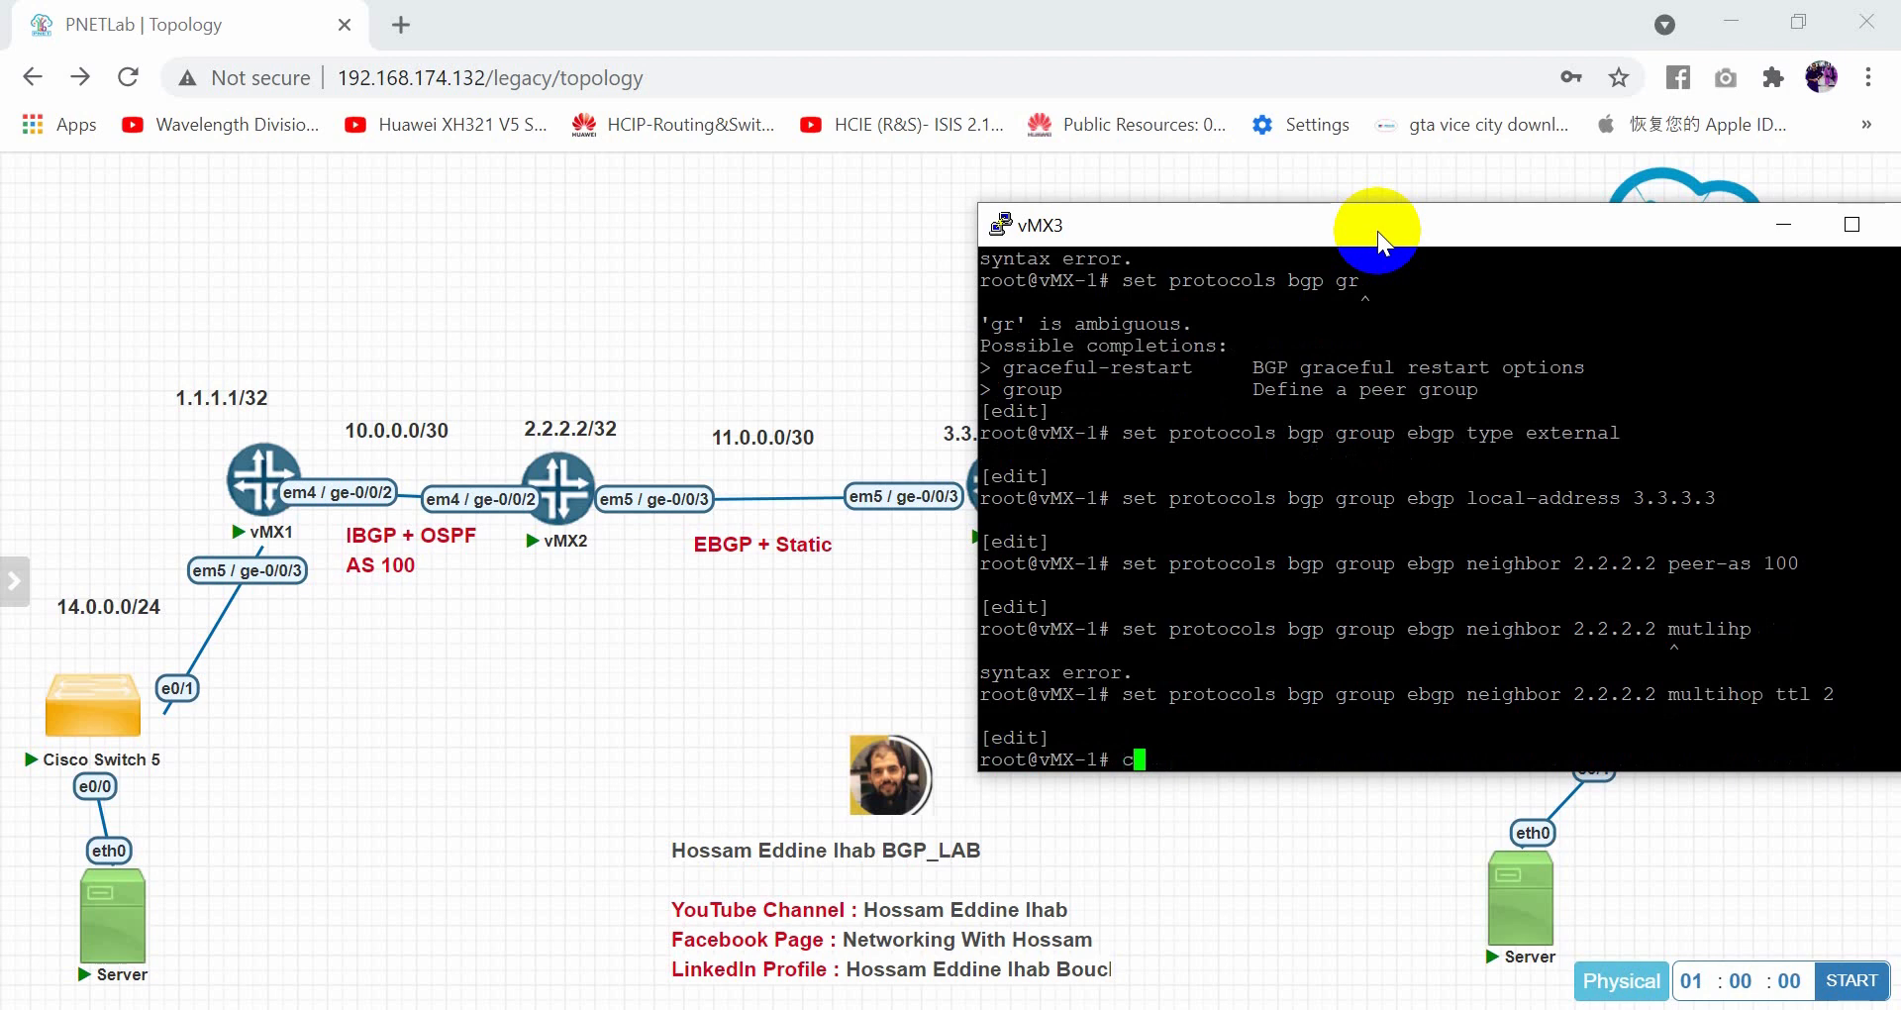
pyautogui.write('ommit')
pyautogui.press('Return')
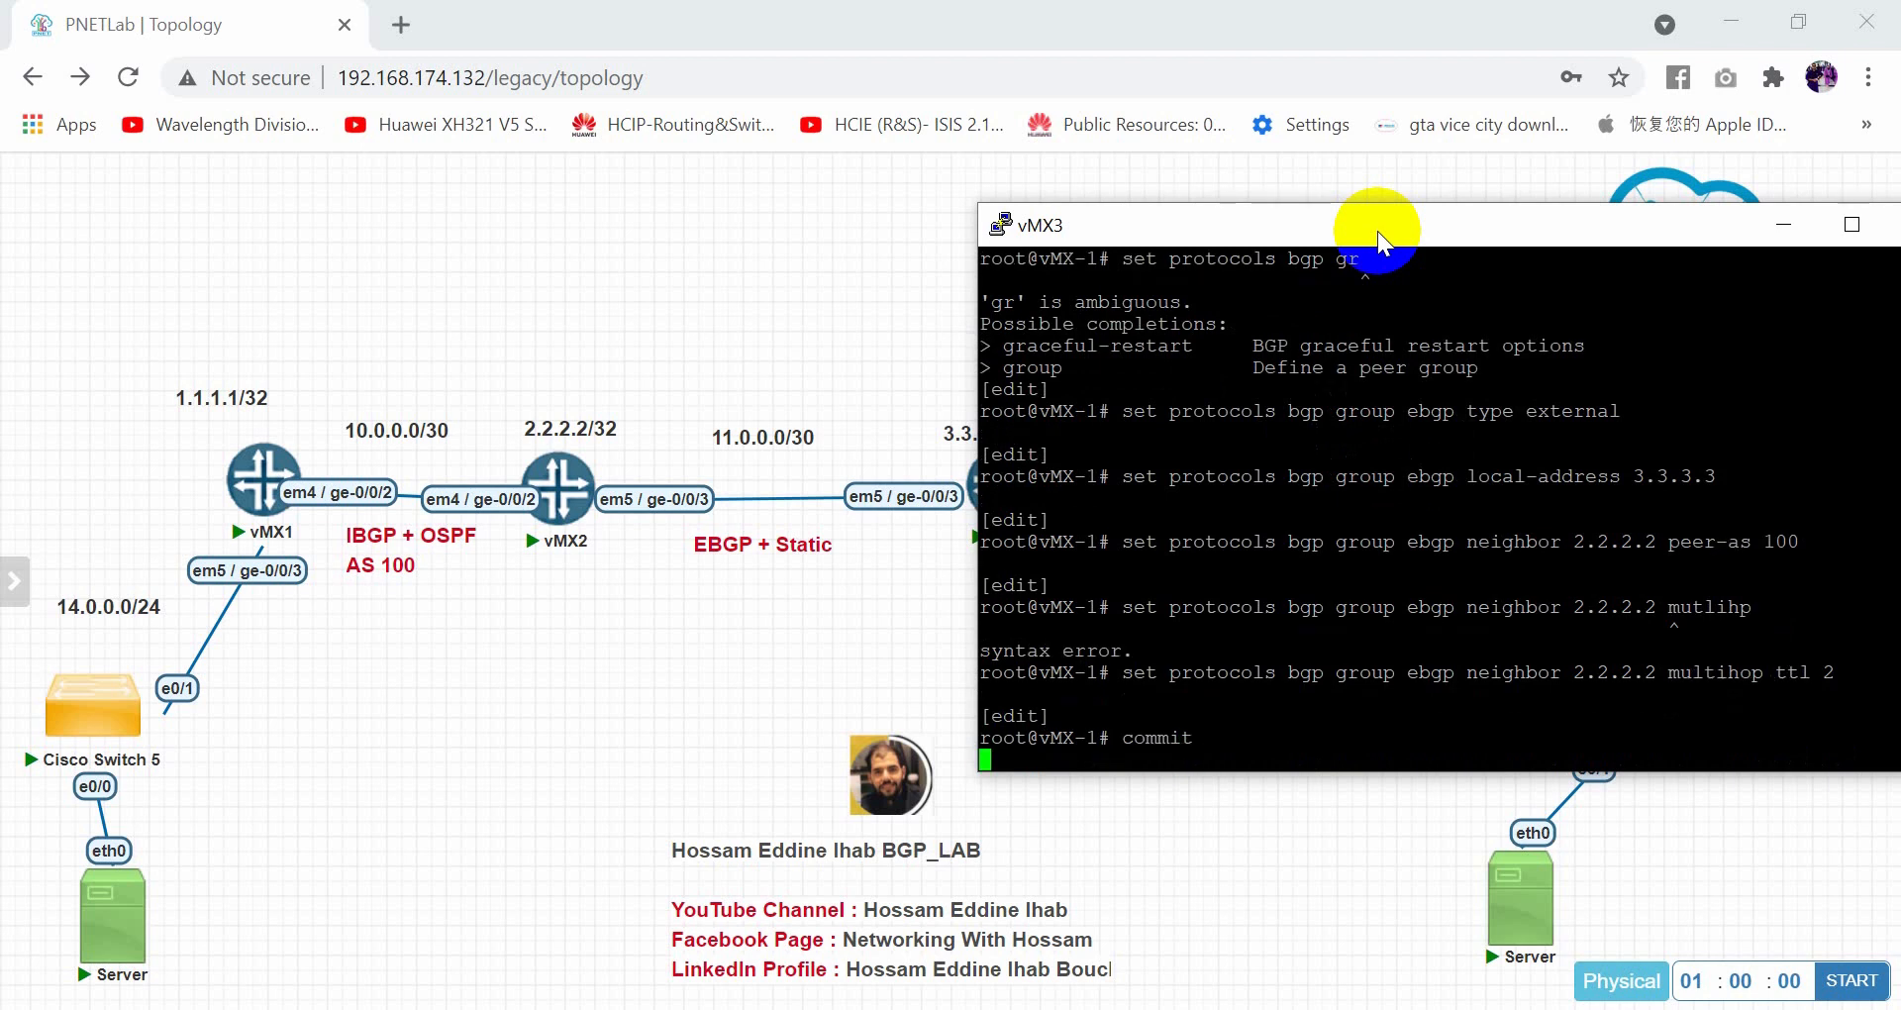
pyautogui.moveTo(1376, 230); pyautogui.dragTo(1160, 214)
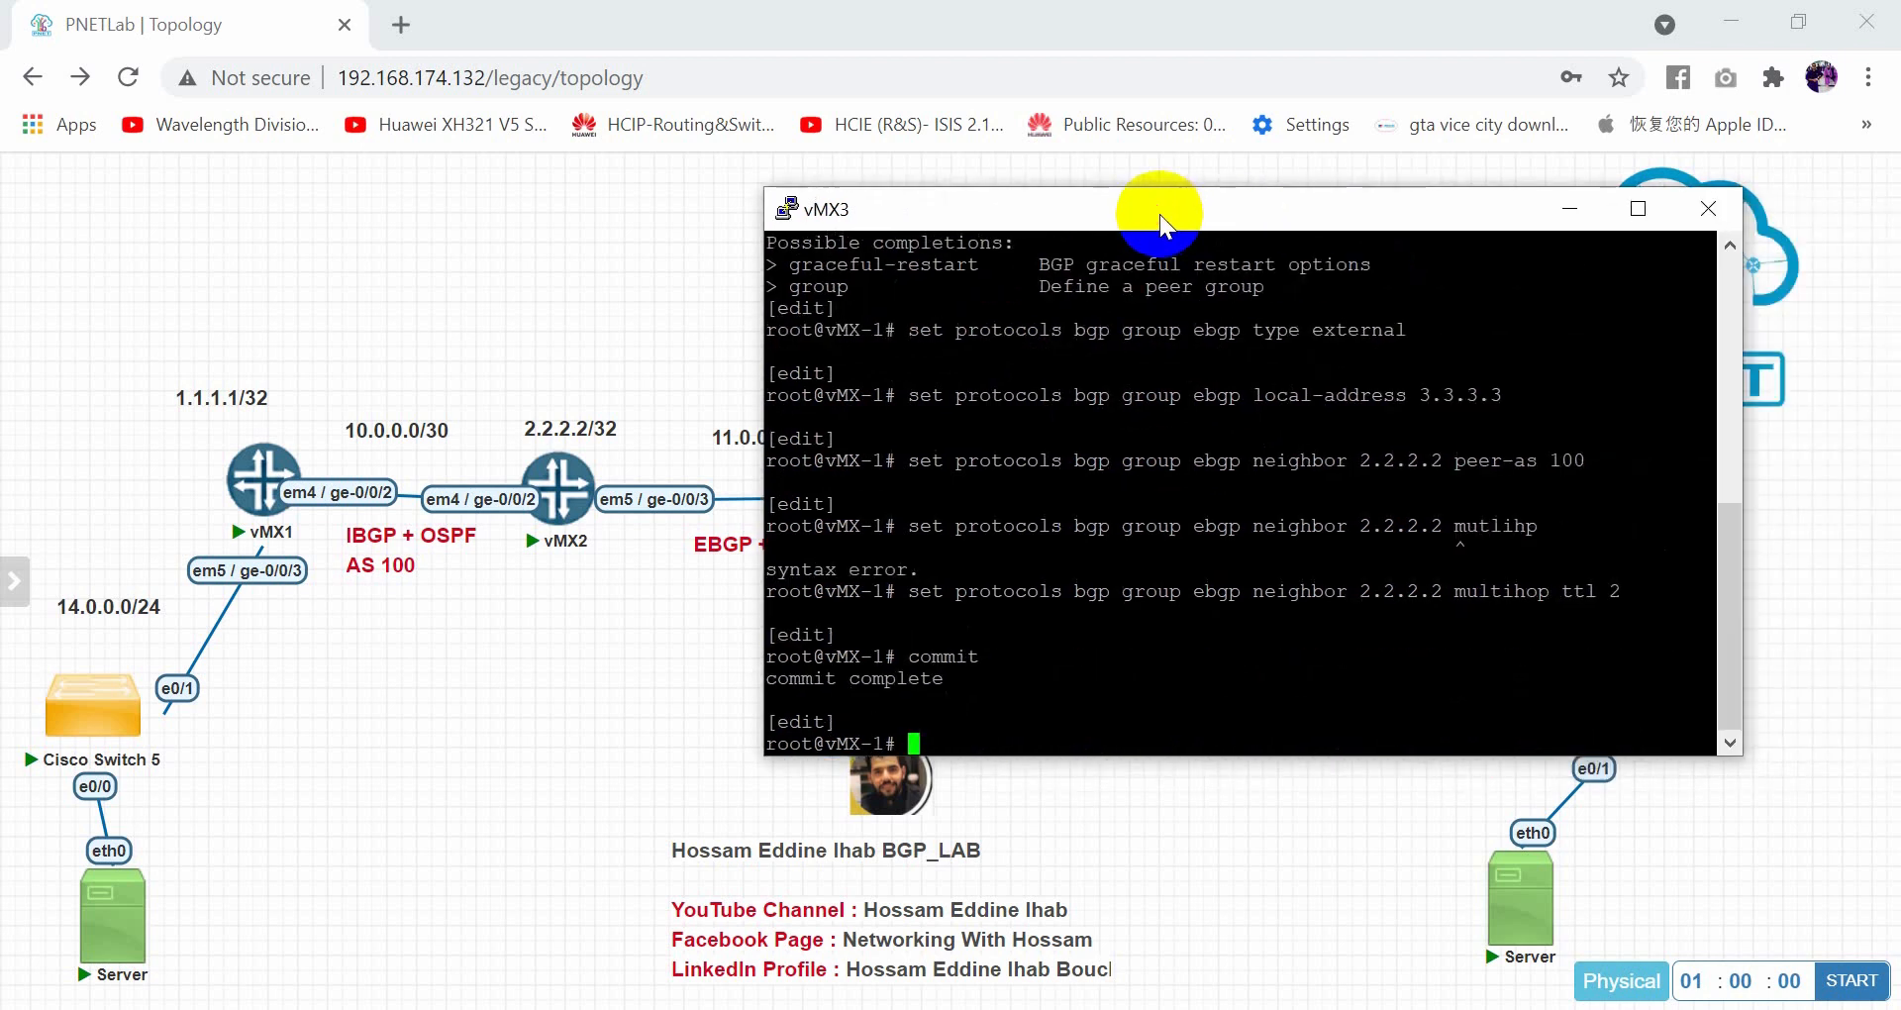
# Check the state of the peering with 2.2.2.2 in vMX3's BGP summary, running the report twice
pyautogui.write('run sow')
pyautogui.press('Return')
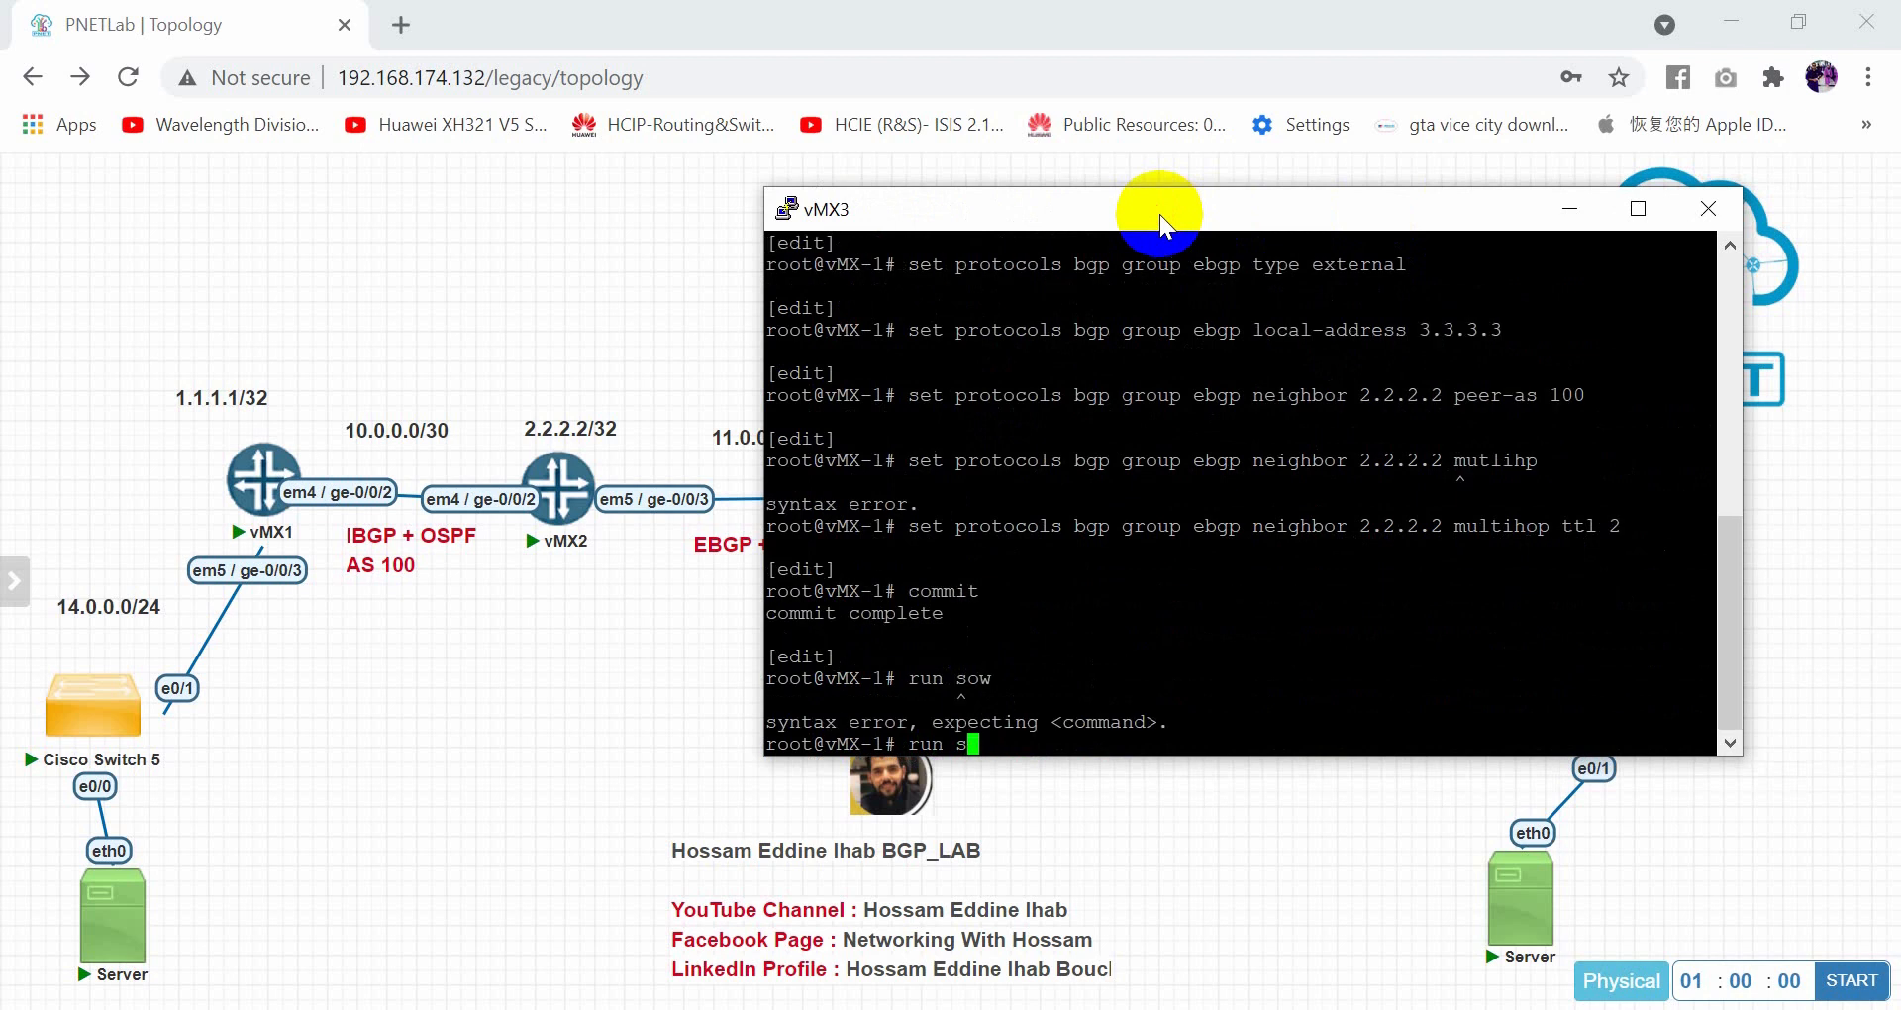
pyautogui.write('how bgp summary')
pyautogui.press('Return')
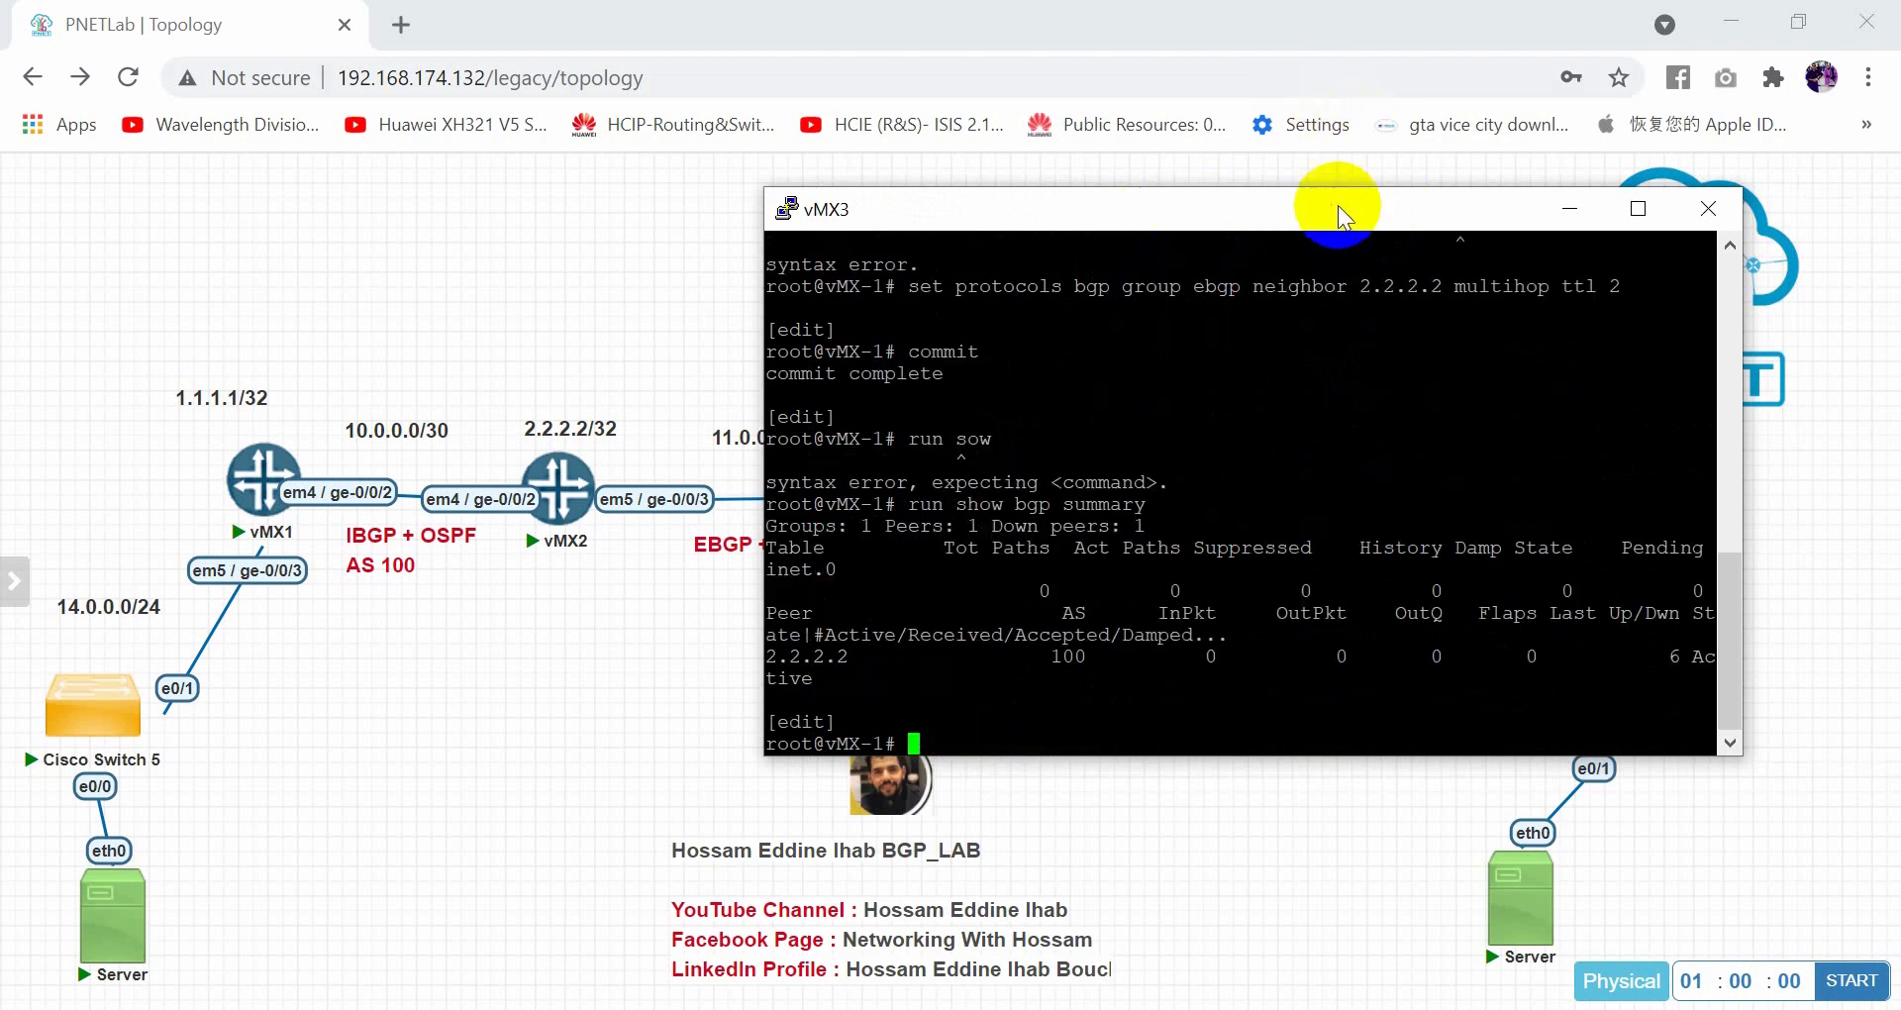
pyautogui.click(1354, 627)
pyautogui.doubleClick(1346, 210)
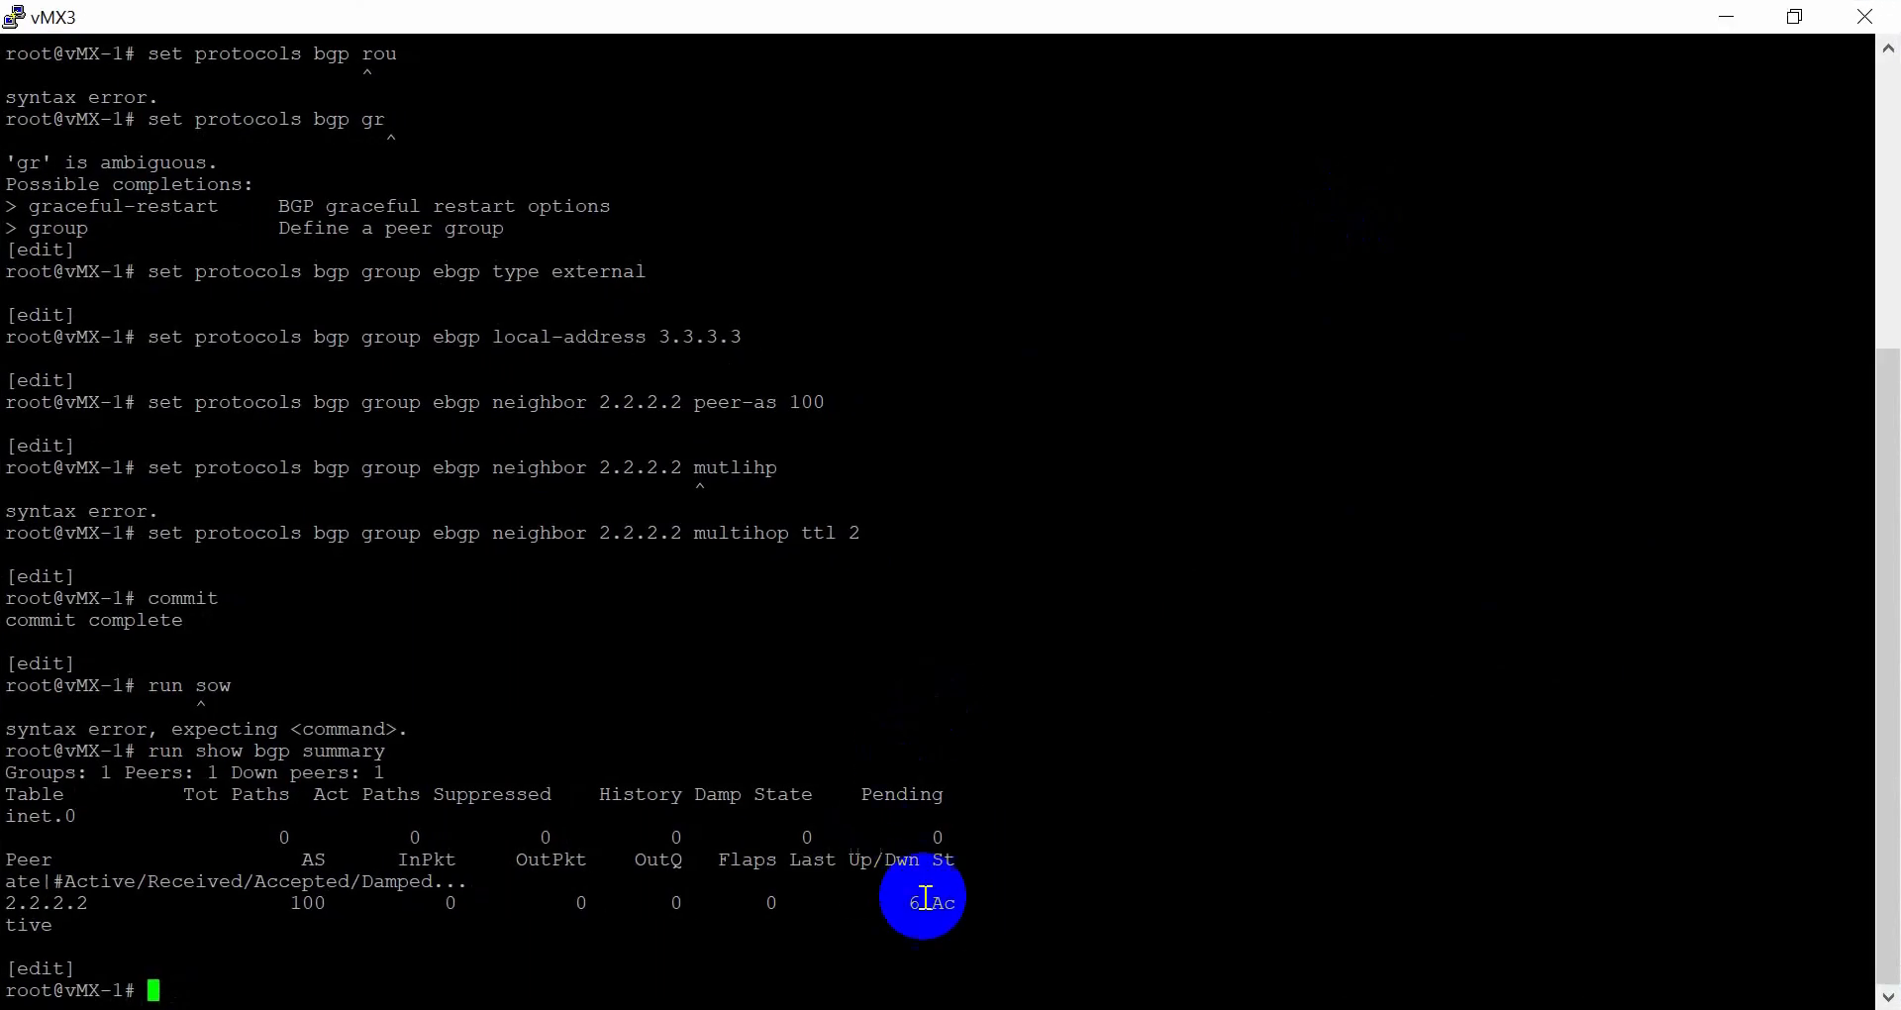
pyautogui.press('Up')
pyautogui.press('Return')
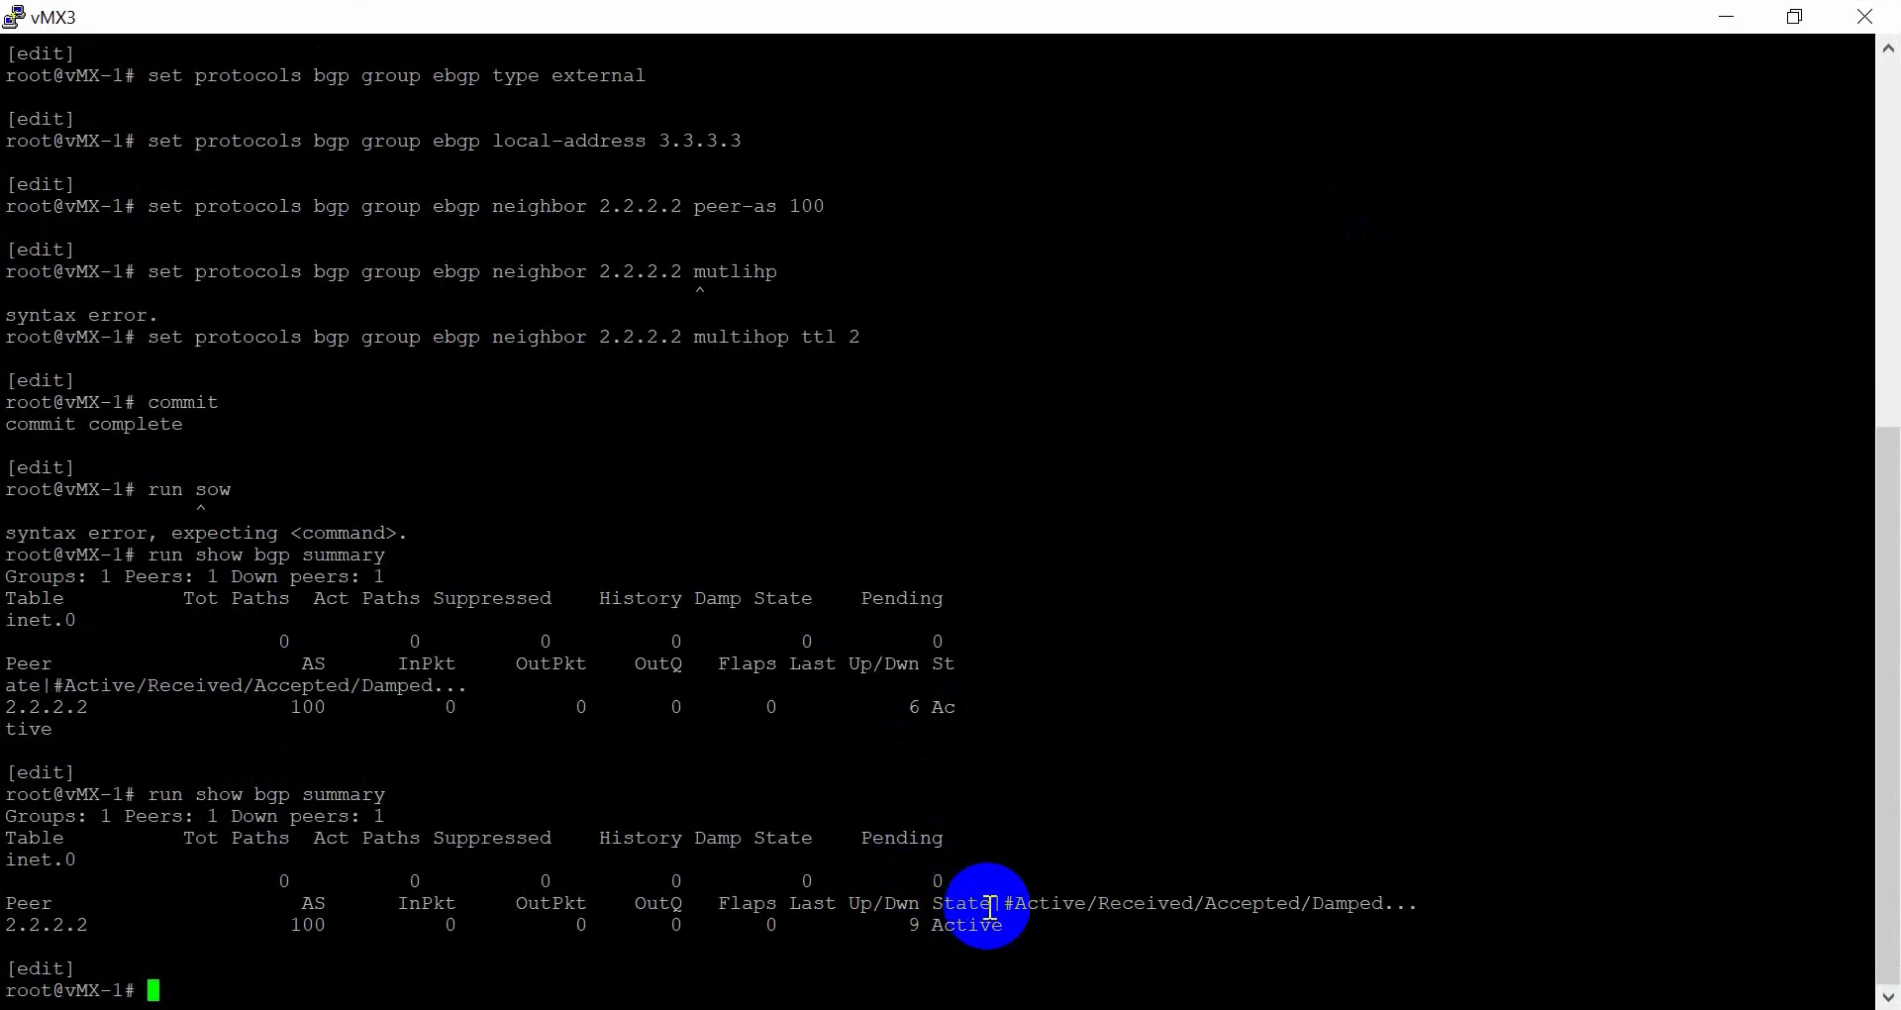
# Close the vMX3 console session and open vMX2's console from the PNETLab topology, placing its window clear of vMX1 and vMX2
pyautogui.click(1865, 15)
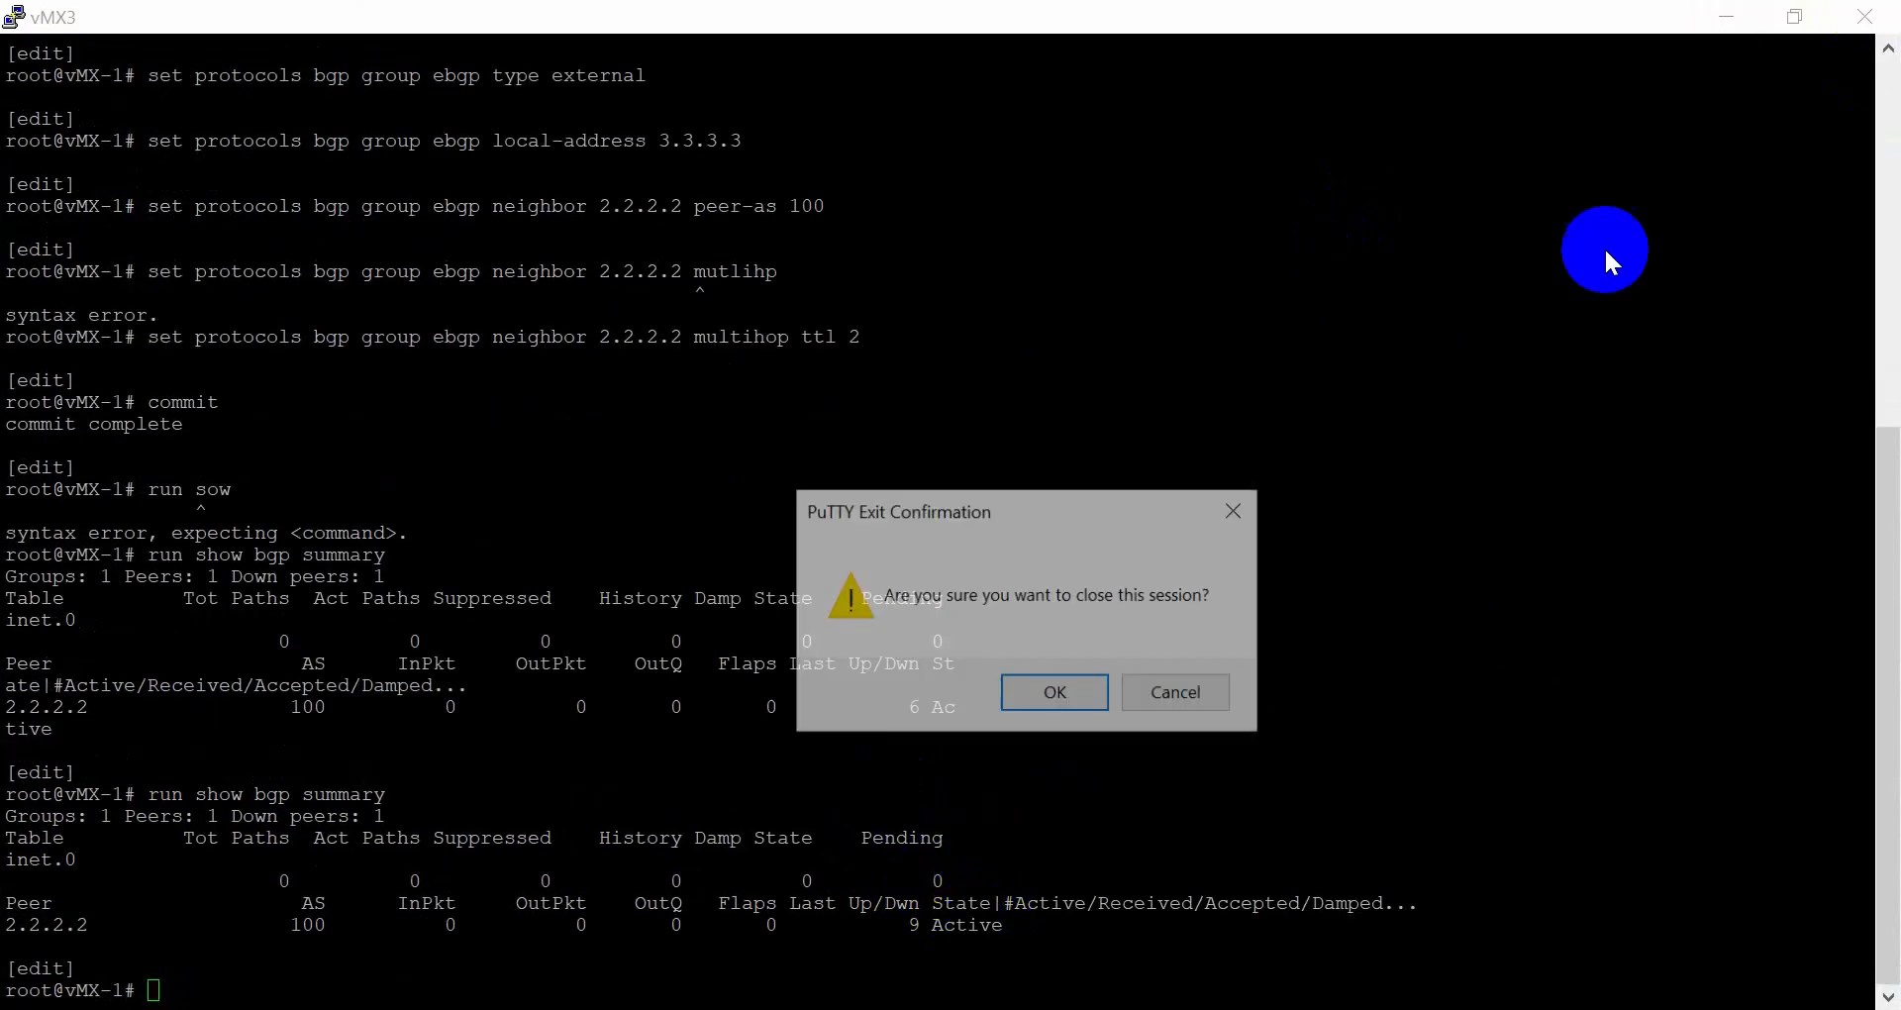
pyautogui.click(1057, 695)
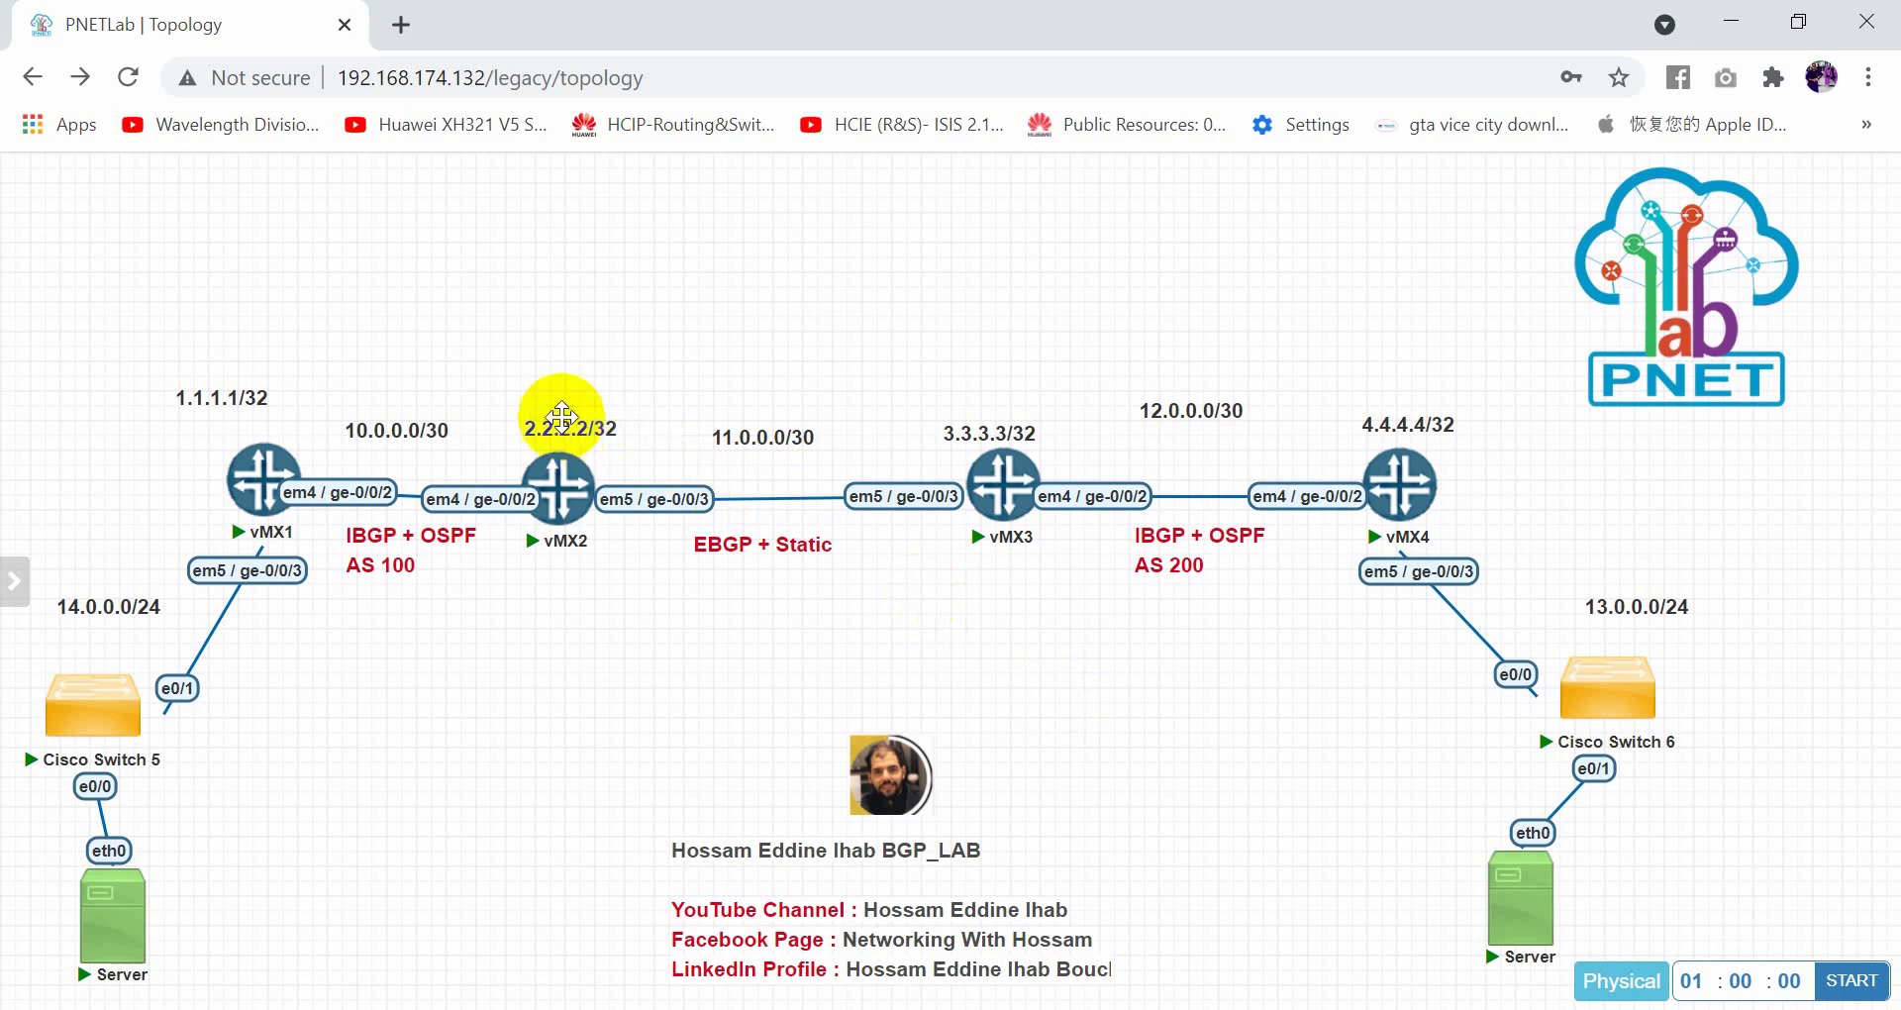
pyautogui.click(557, 485)
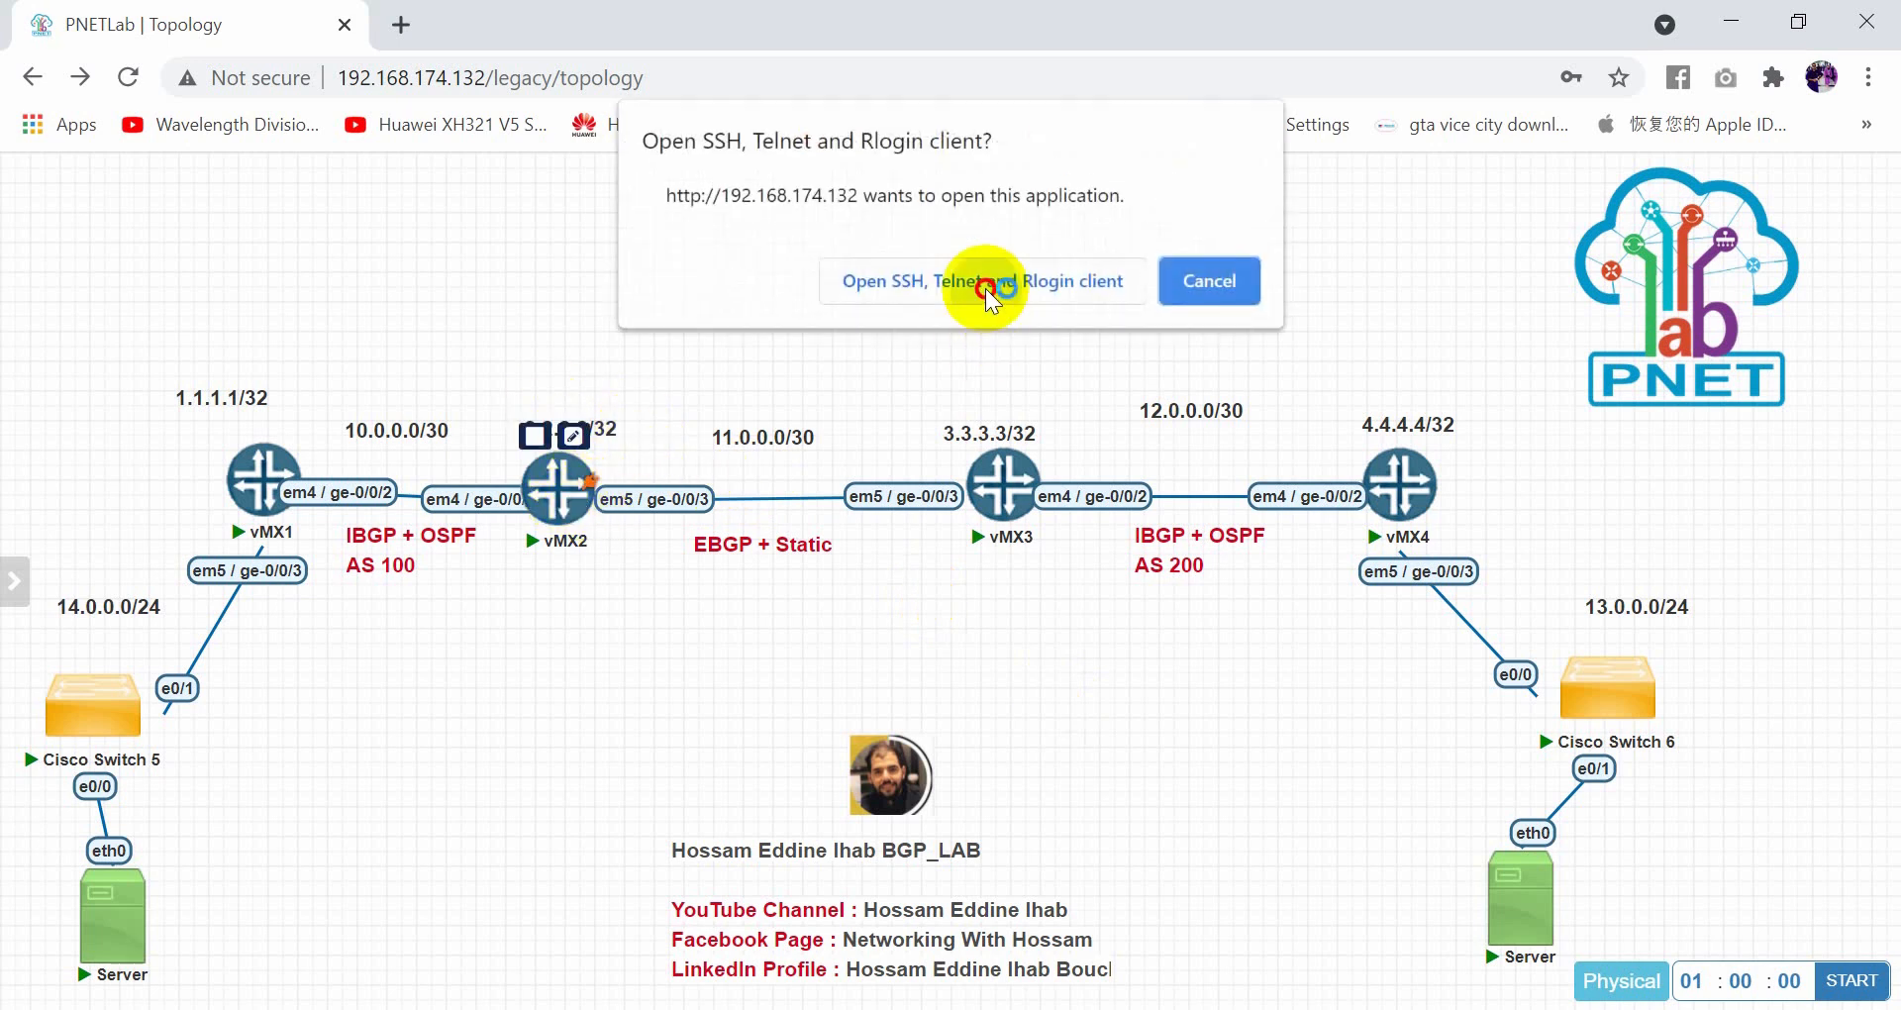
pyautogui.click(883, 281)
pyautogui.moveTo(628, 93); pyautogui.dragTo(1368, 352)
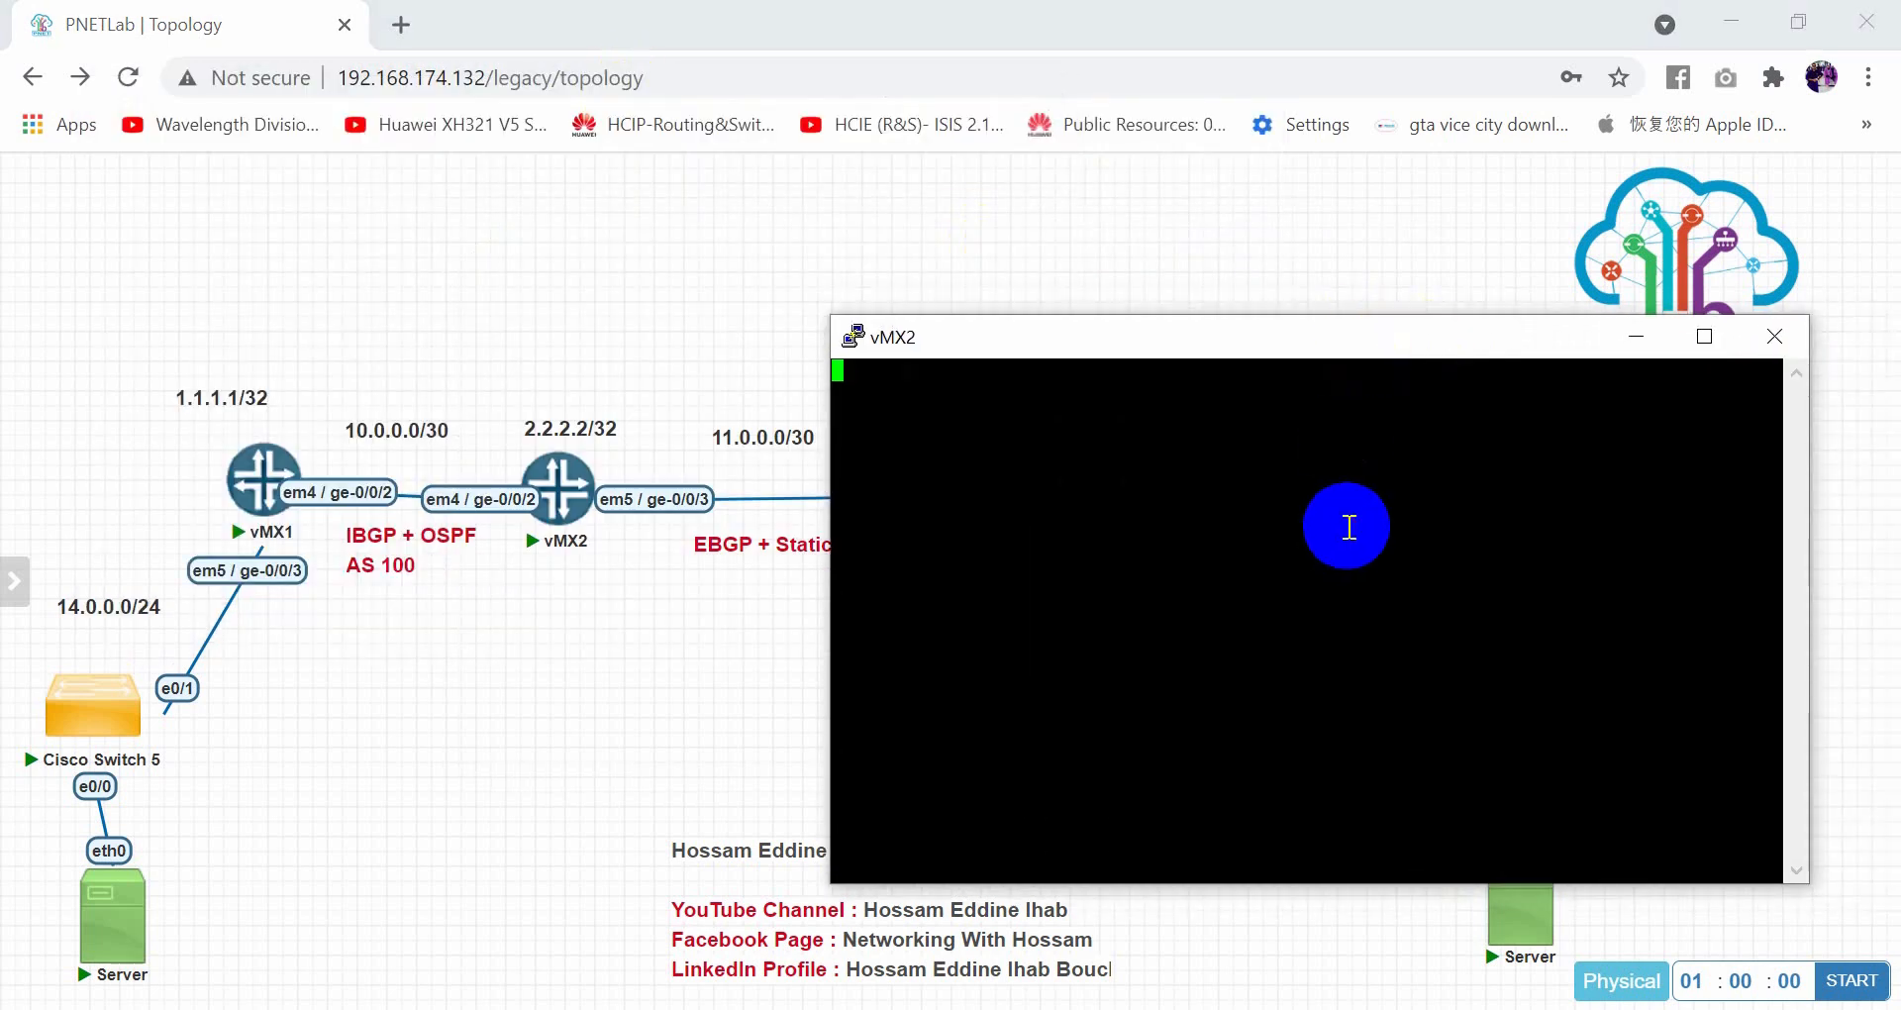
pyautogui.press('Return')
# Enter a static route to 3.3.3.3/32 in vMX2's routing-options, up to the next-hop keyword
pyautogui.write('set')
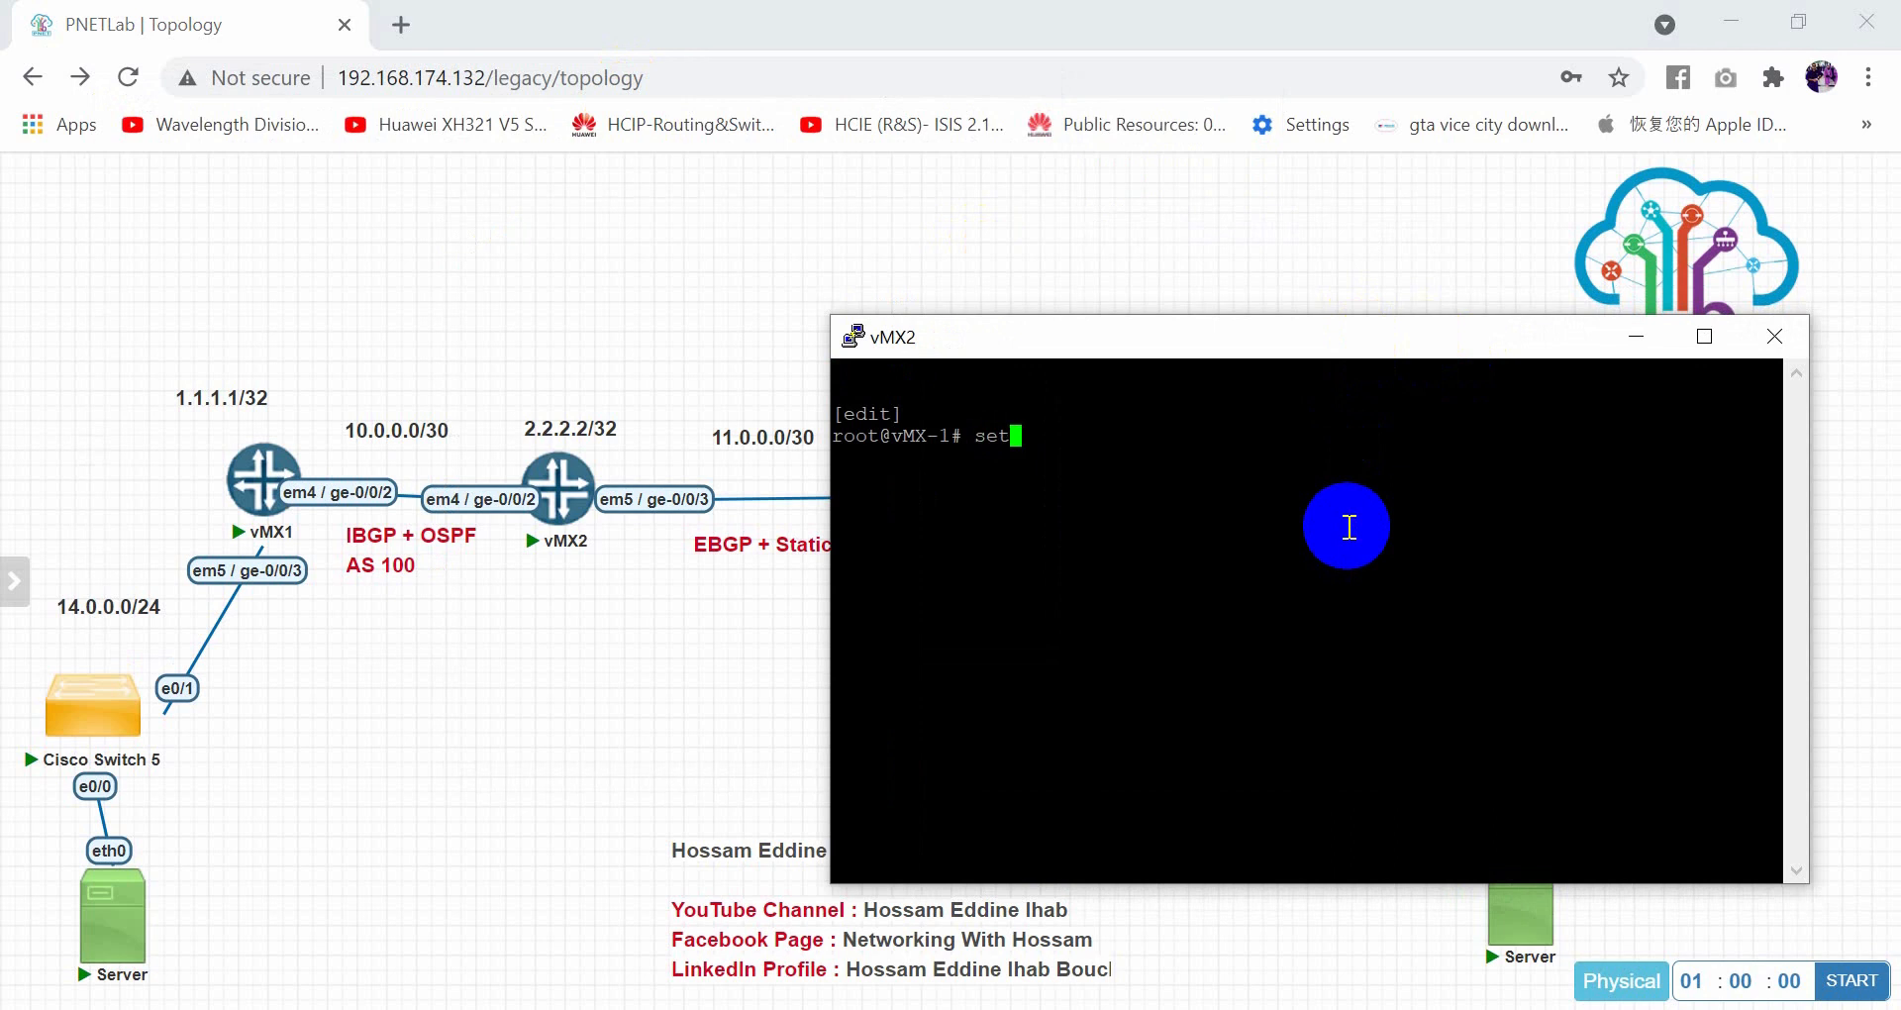
pyautogui.write(' routing-options ')
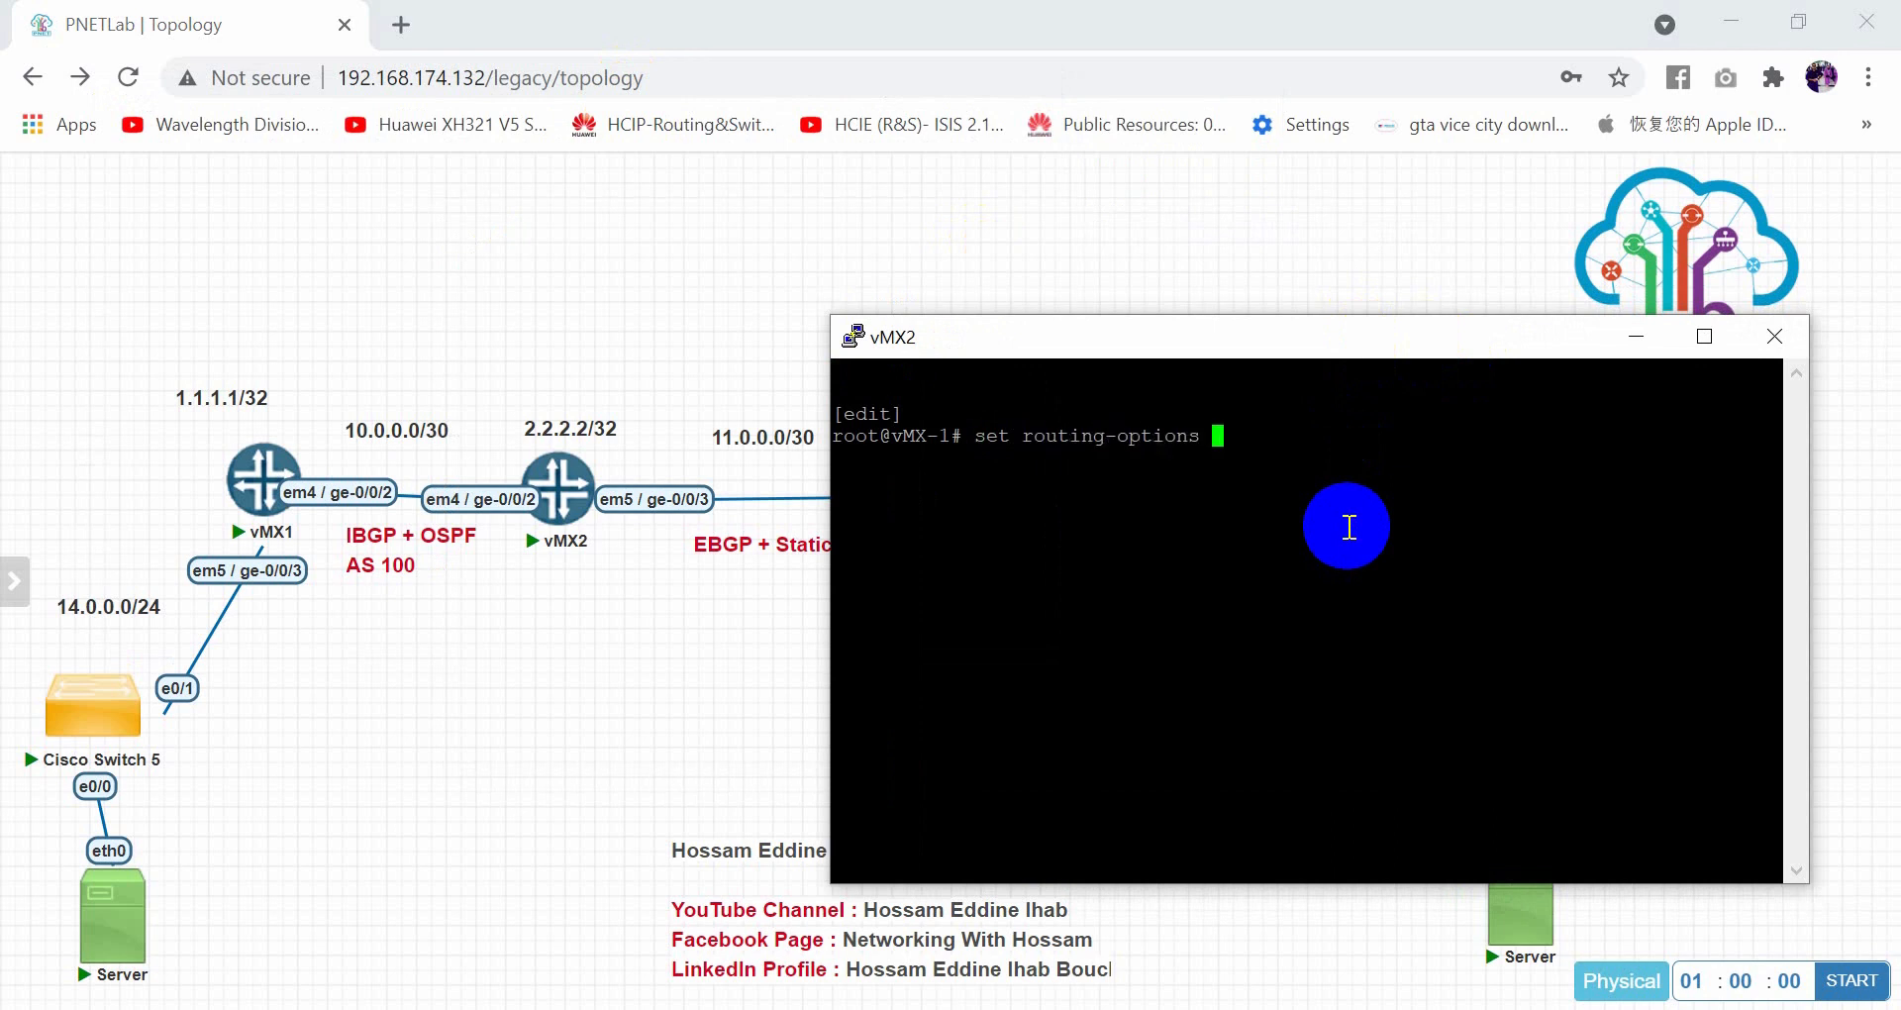
pyautogui.write('static route 3.3.3.3/32')
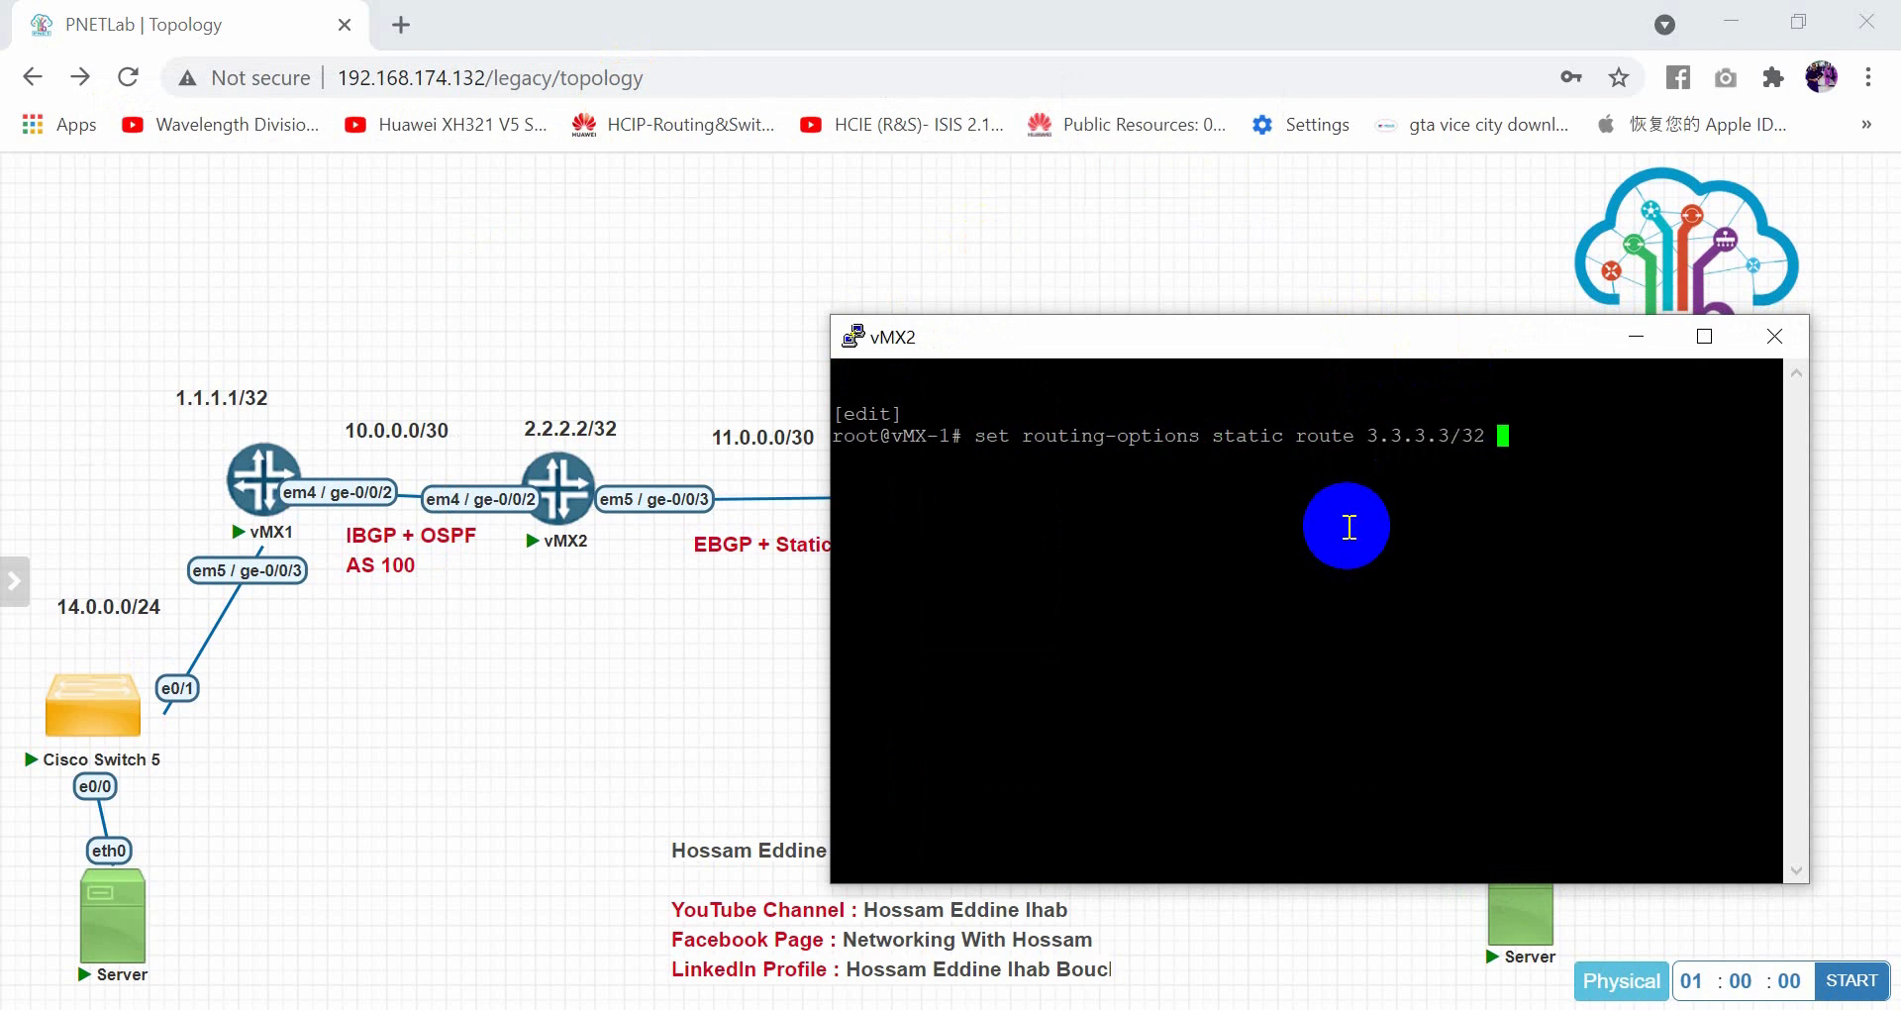
pyautogui.write(' next-hop')
pyautogui.hotkey('alt', 'Tab')
pyautogui.hotkey('alt', 'Tab')
pyautogui.click(995, 634)
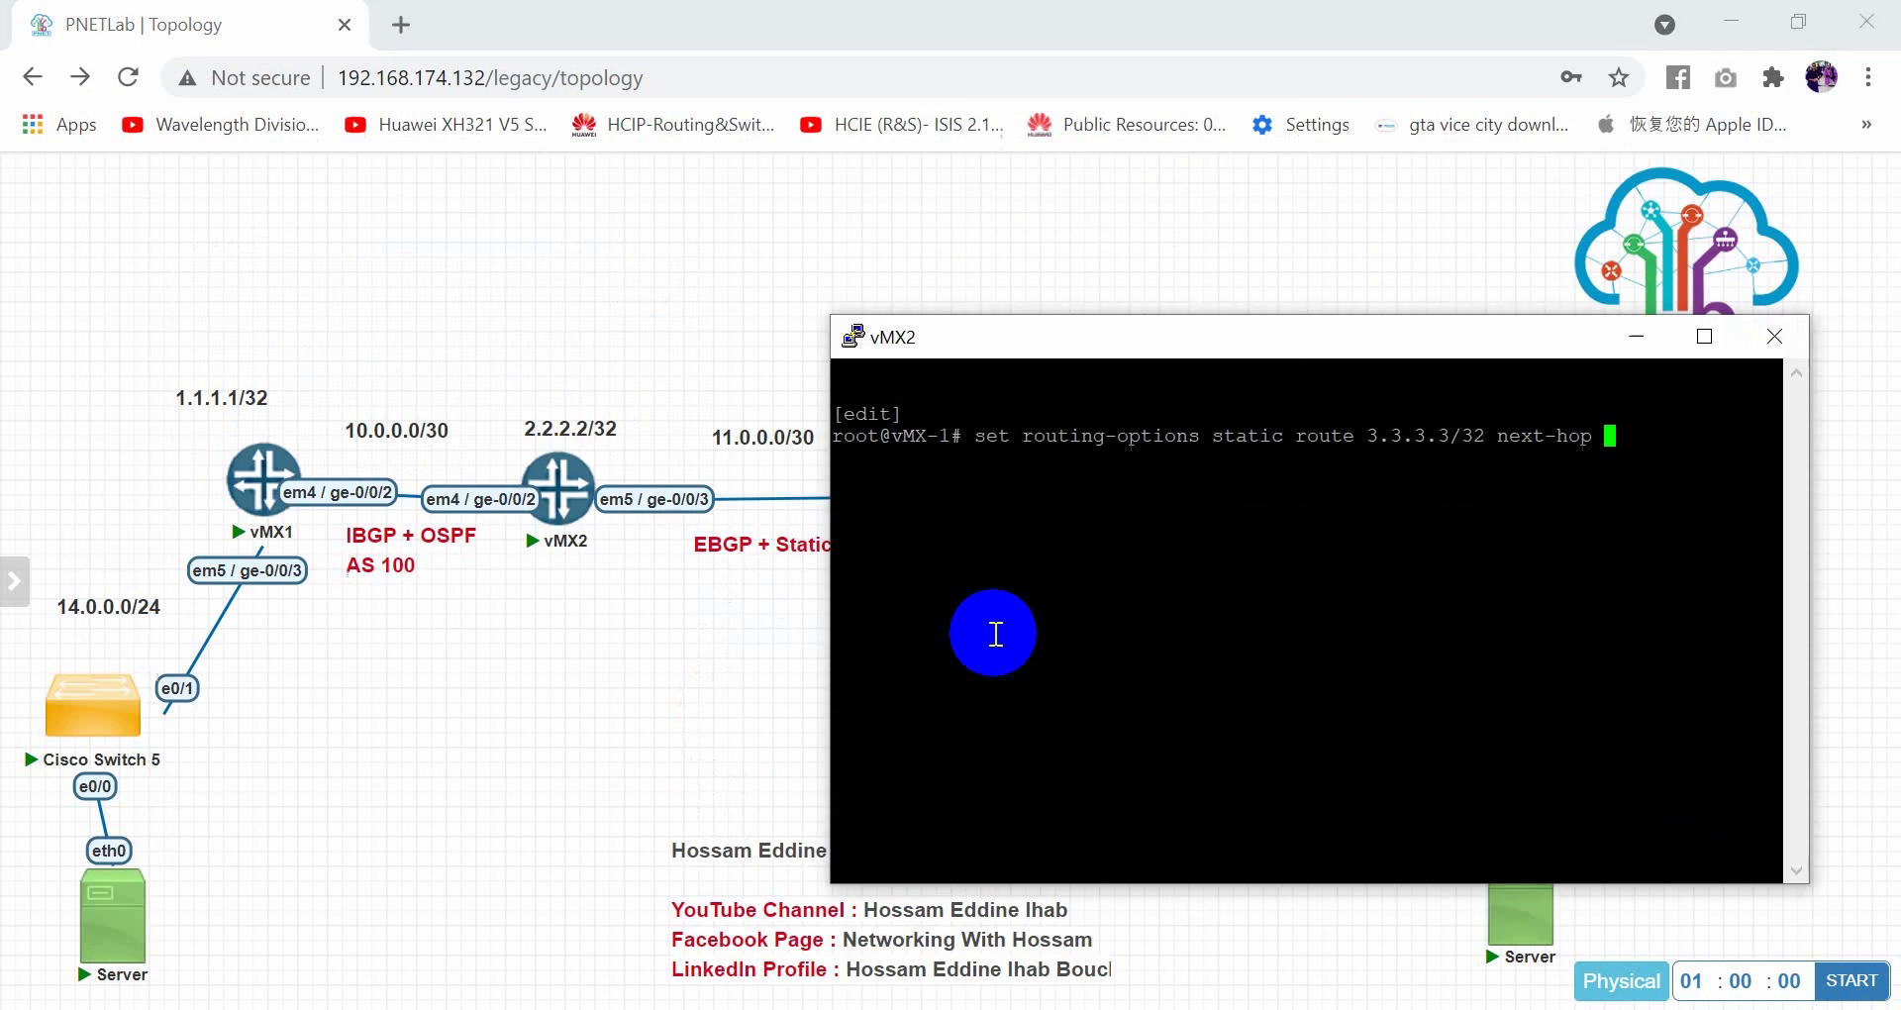
# Finish vMX2's static route to 3.3.3.3/32 with next hop 11.0.0.2, commit it, and close the session
pyautogui.write('11.0.0.2')
pyautogui.press('Return')
pyautogui.write('commit')
pyautogui.press('Return')
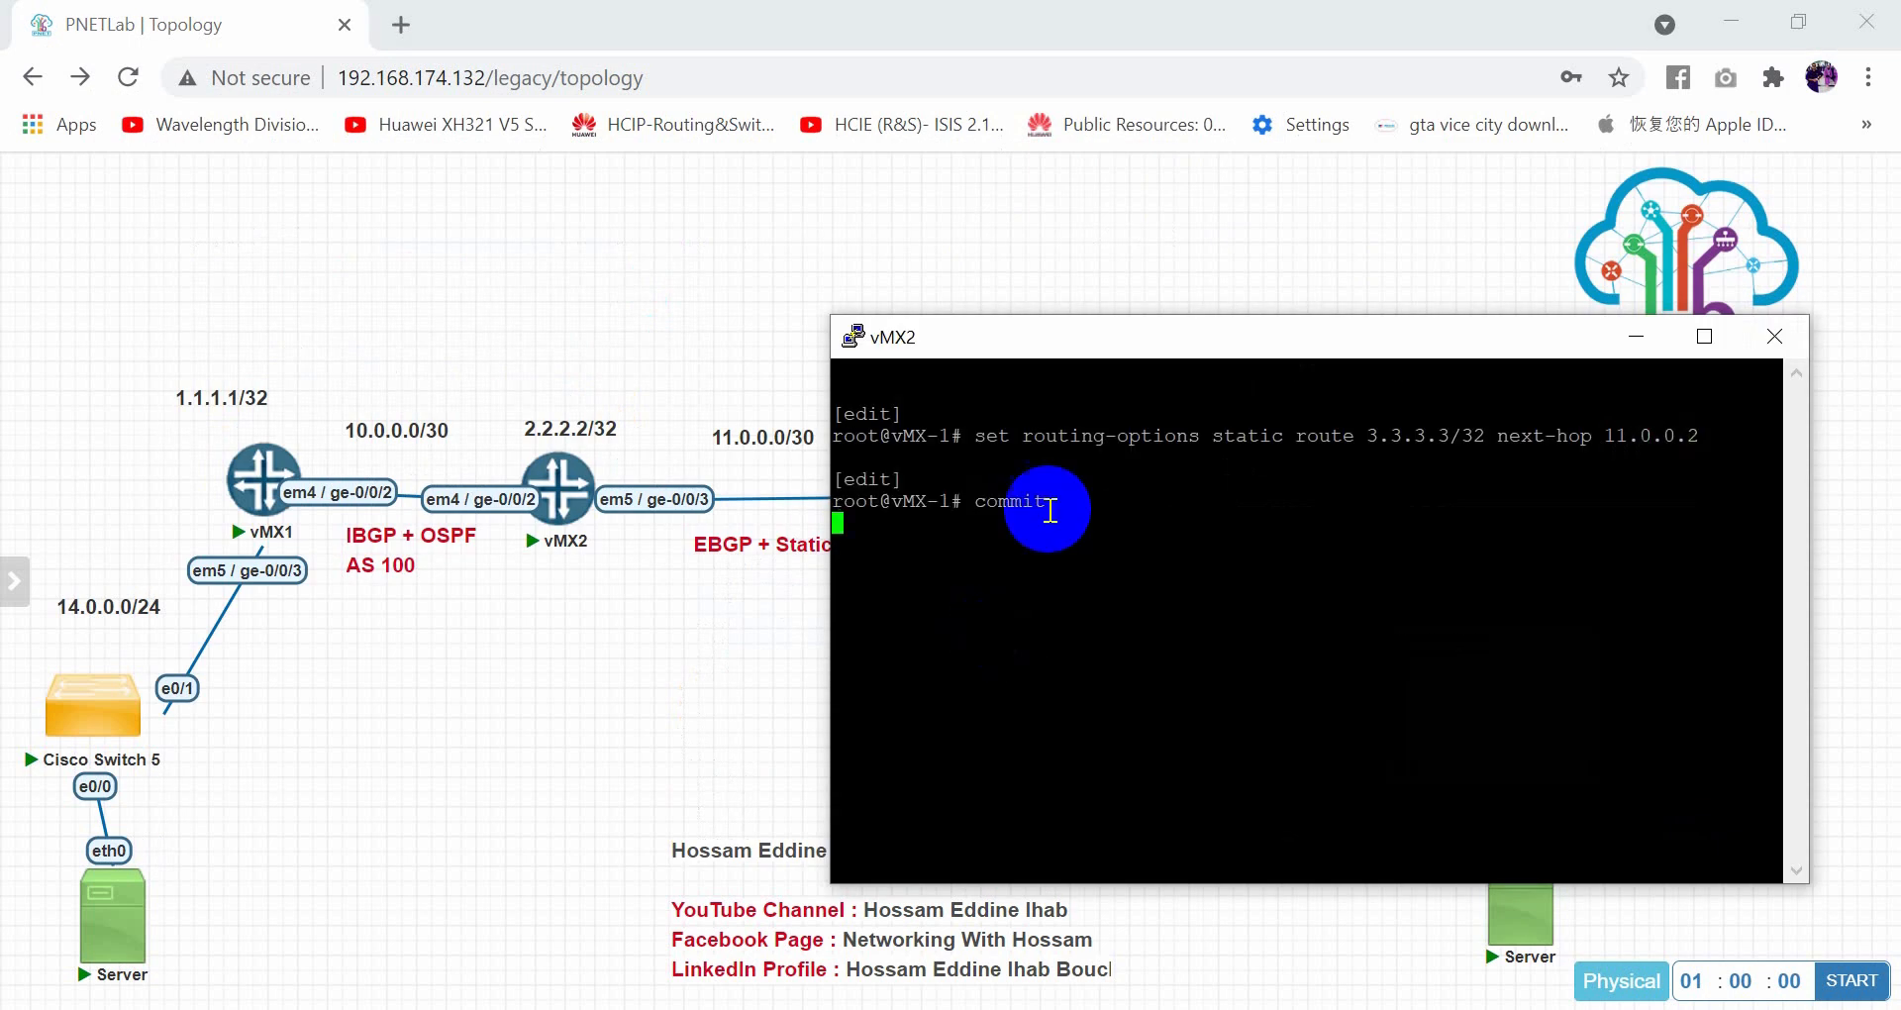
pyautogui.click(1774, 336)
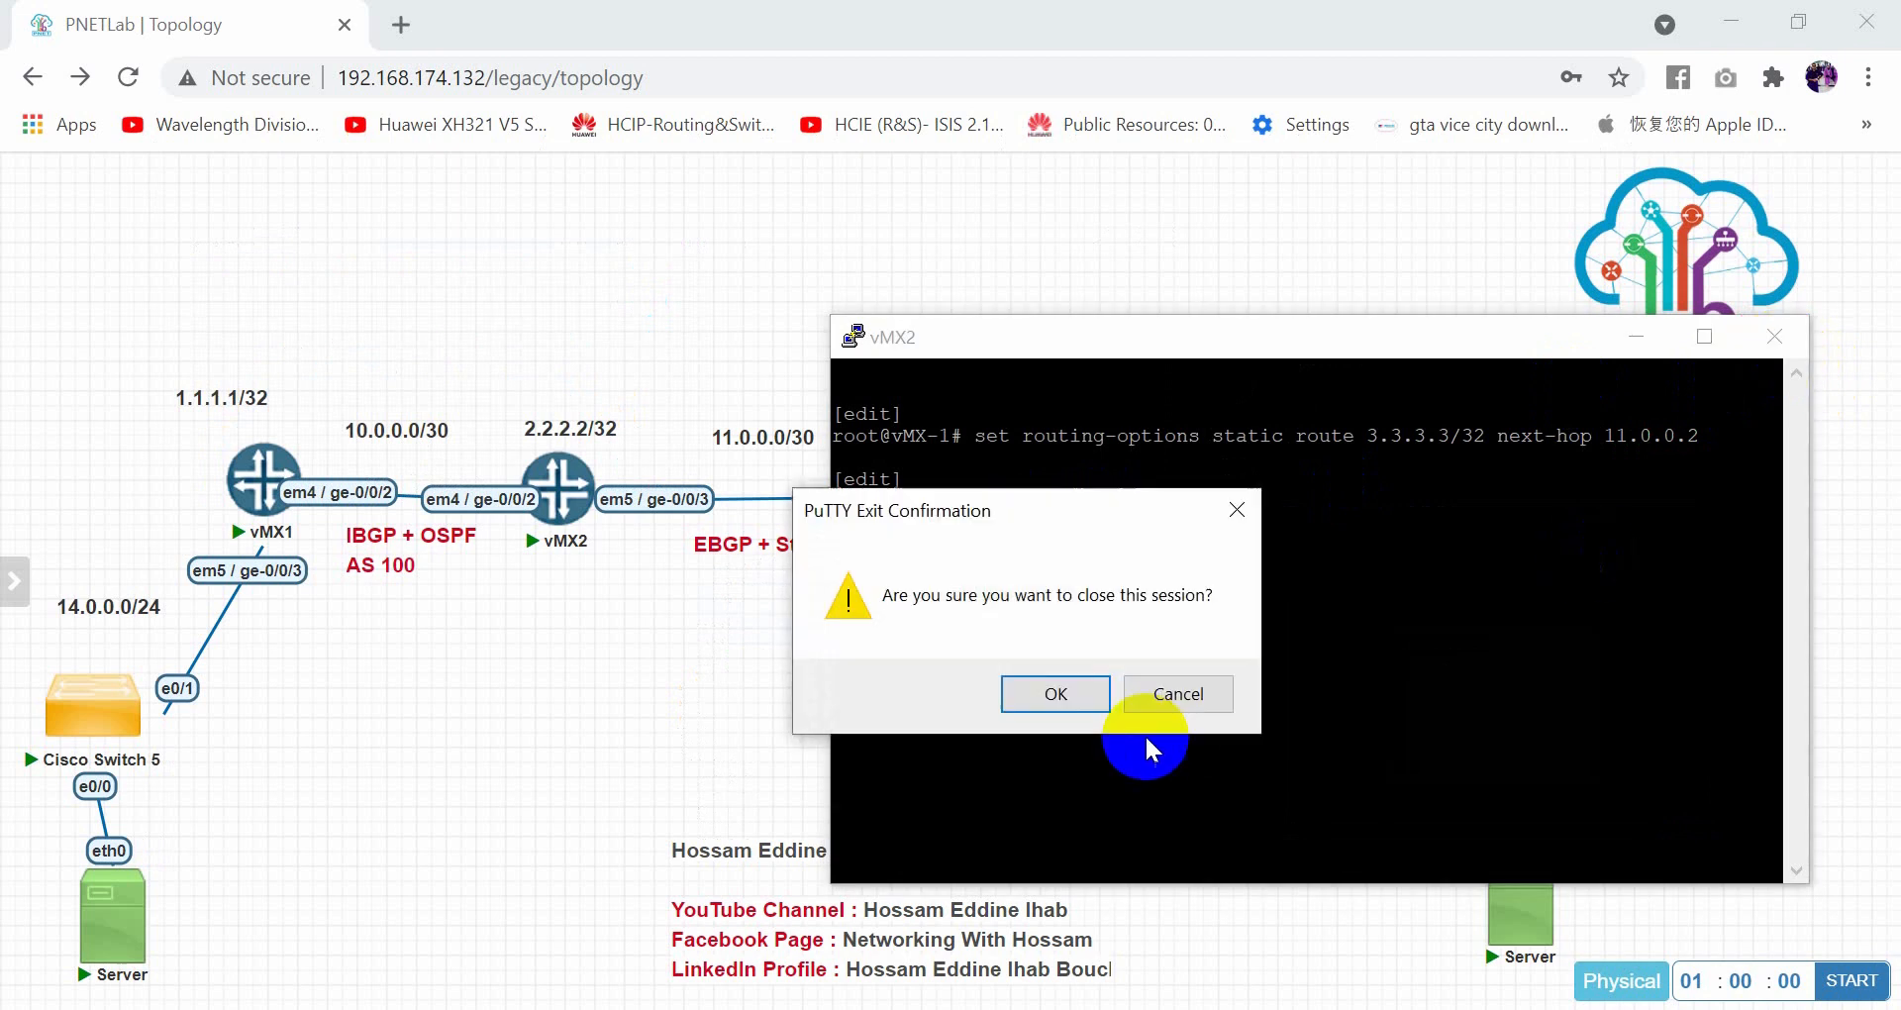
pyautogui.click(1071, 692)
# In vMX3's console, add a static route to 2.2.2.2/32 with next hop 11.0.0.1 and commit it
pyautogui.click(1020, 532)
pyautogui.click(1064, 279)
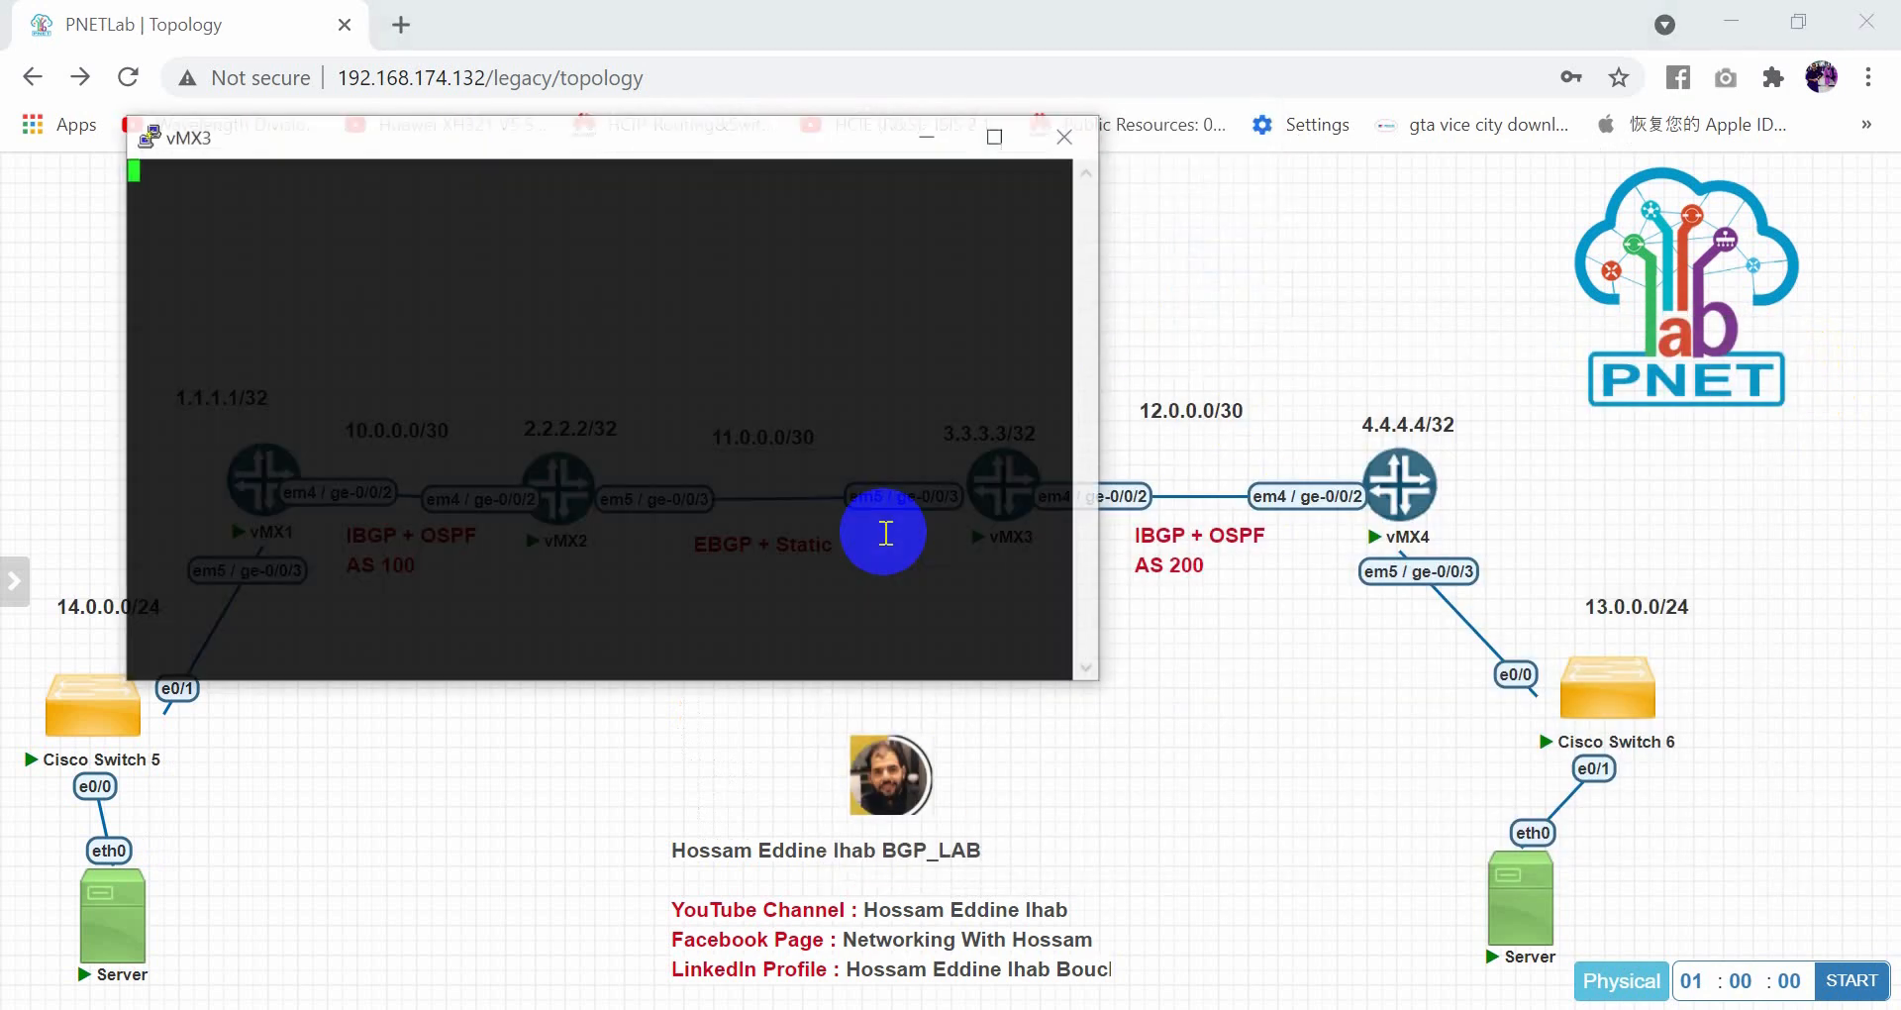
pyautogui.press('Return')
pyautogui.write('se')
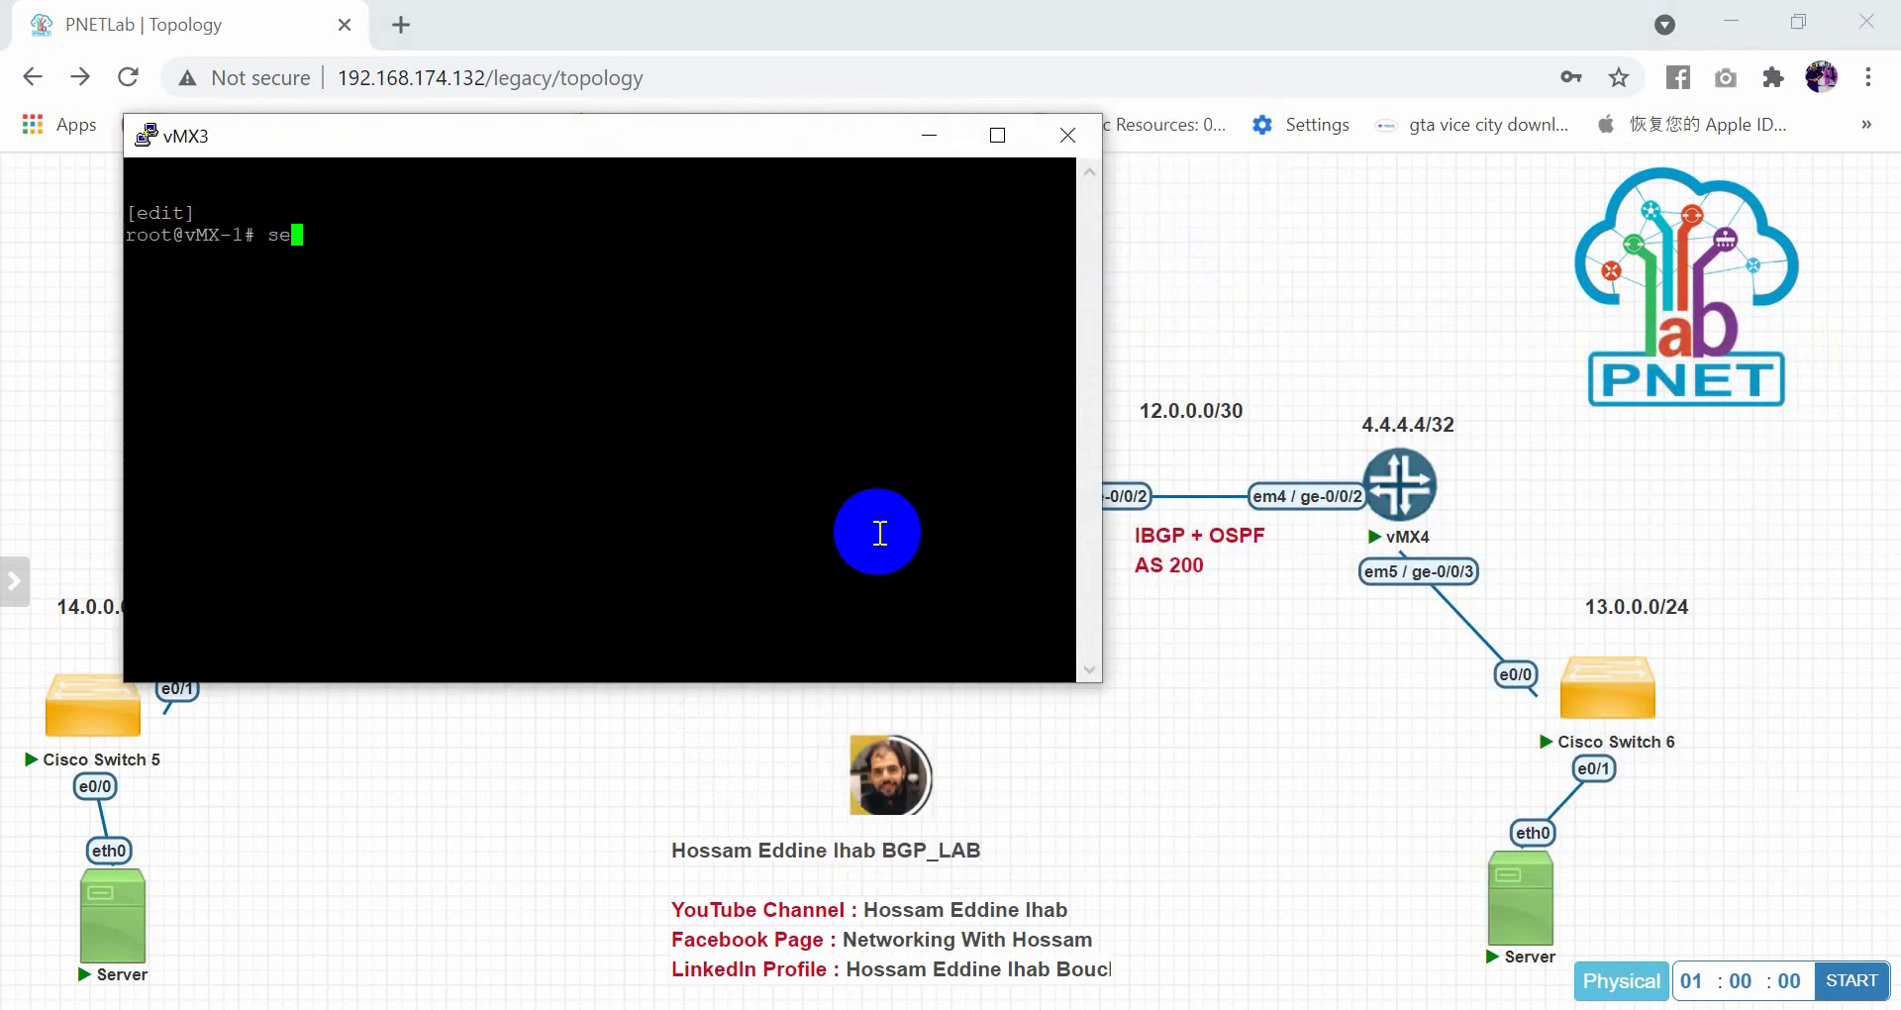
pyautogui.write('t routing-options route')
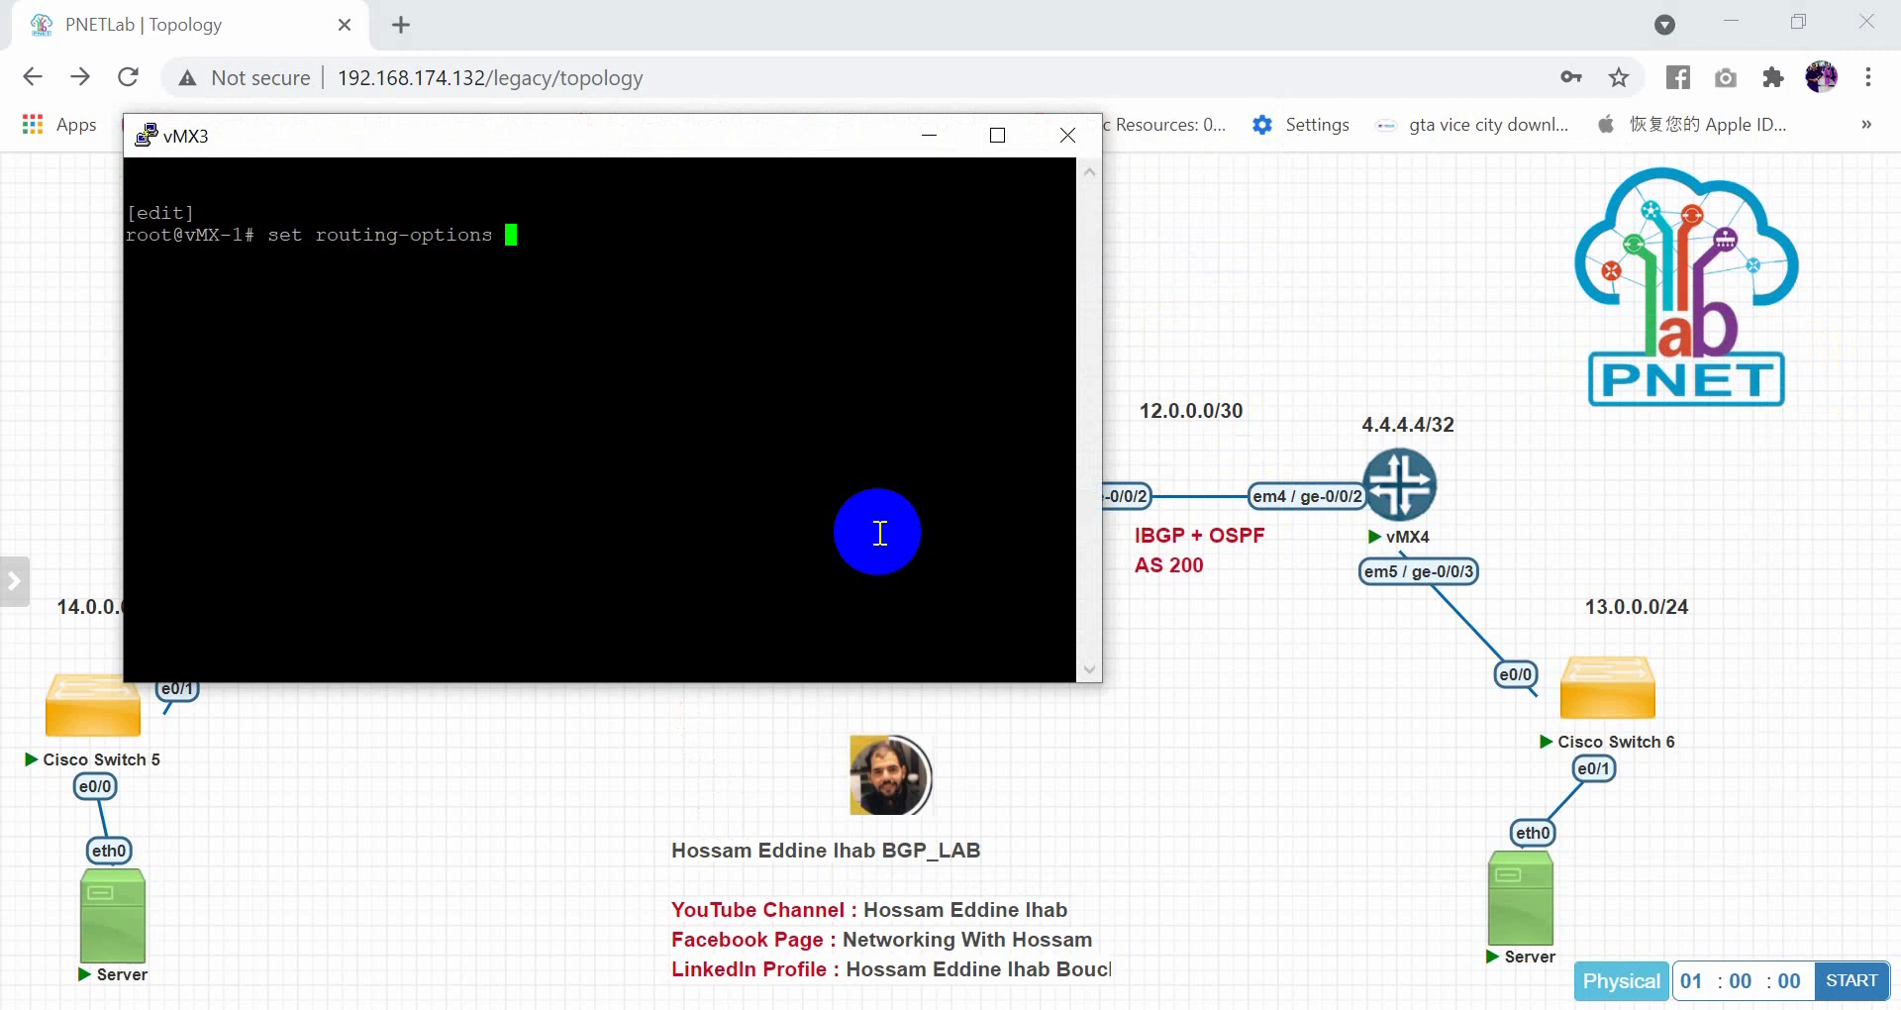
pyautogui.press('BackSpace')
pyautogui.press('BackSpace')
pyautogui.press('BackSpace')
pyautogui.press('BackSpace')
pyautogui.write('atic route 2.2.2.2/32')
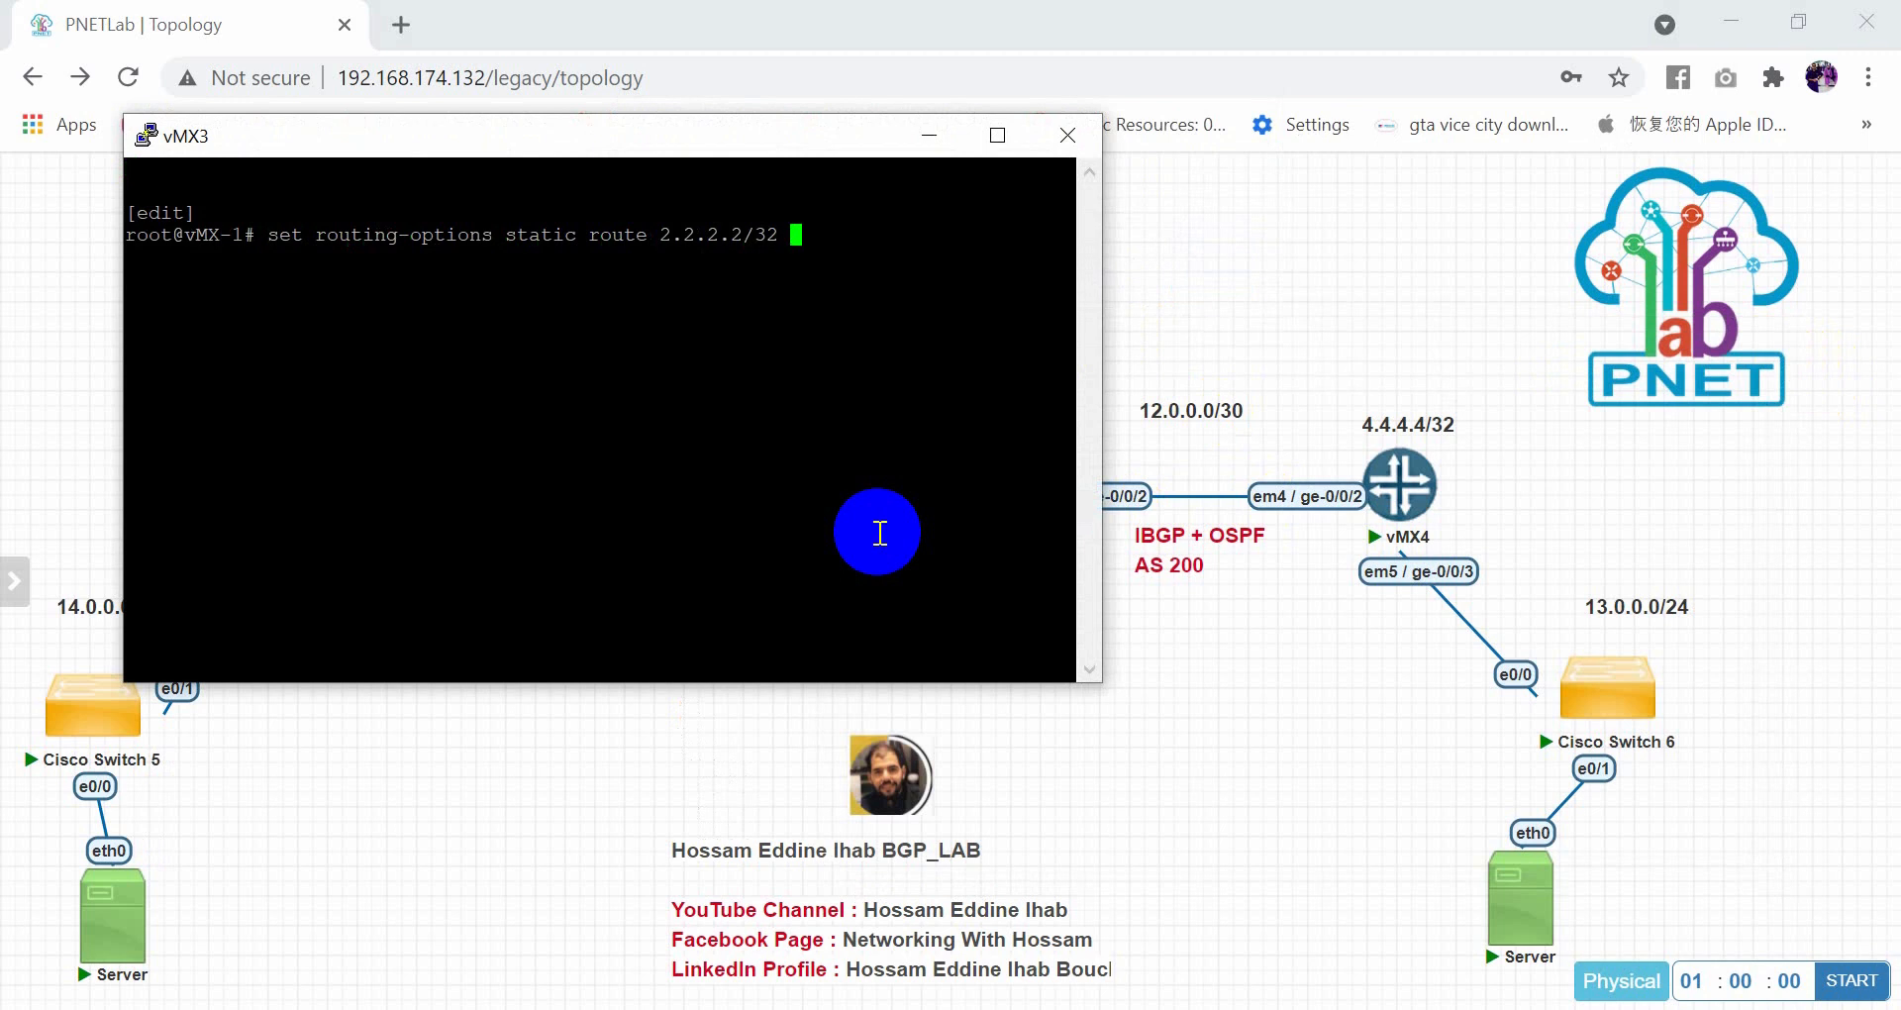
pyautogui.write(' next-')
pyautogui.press('space')
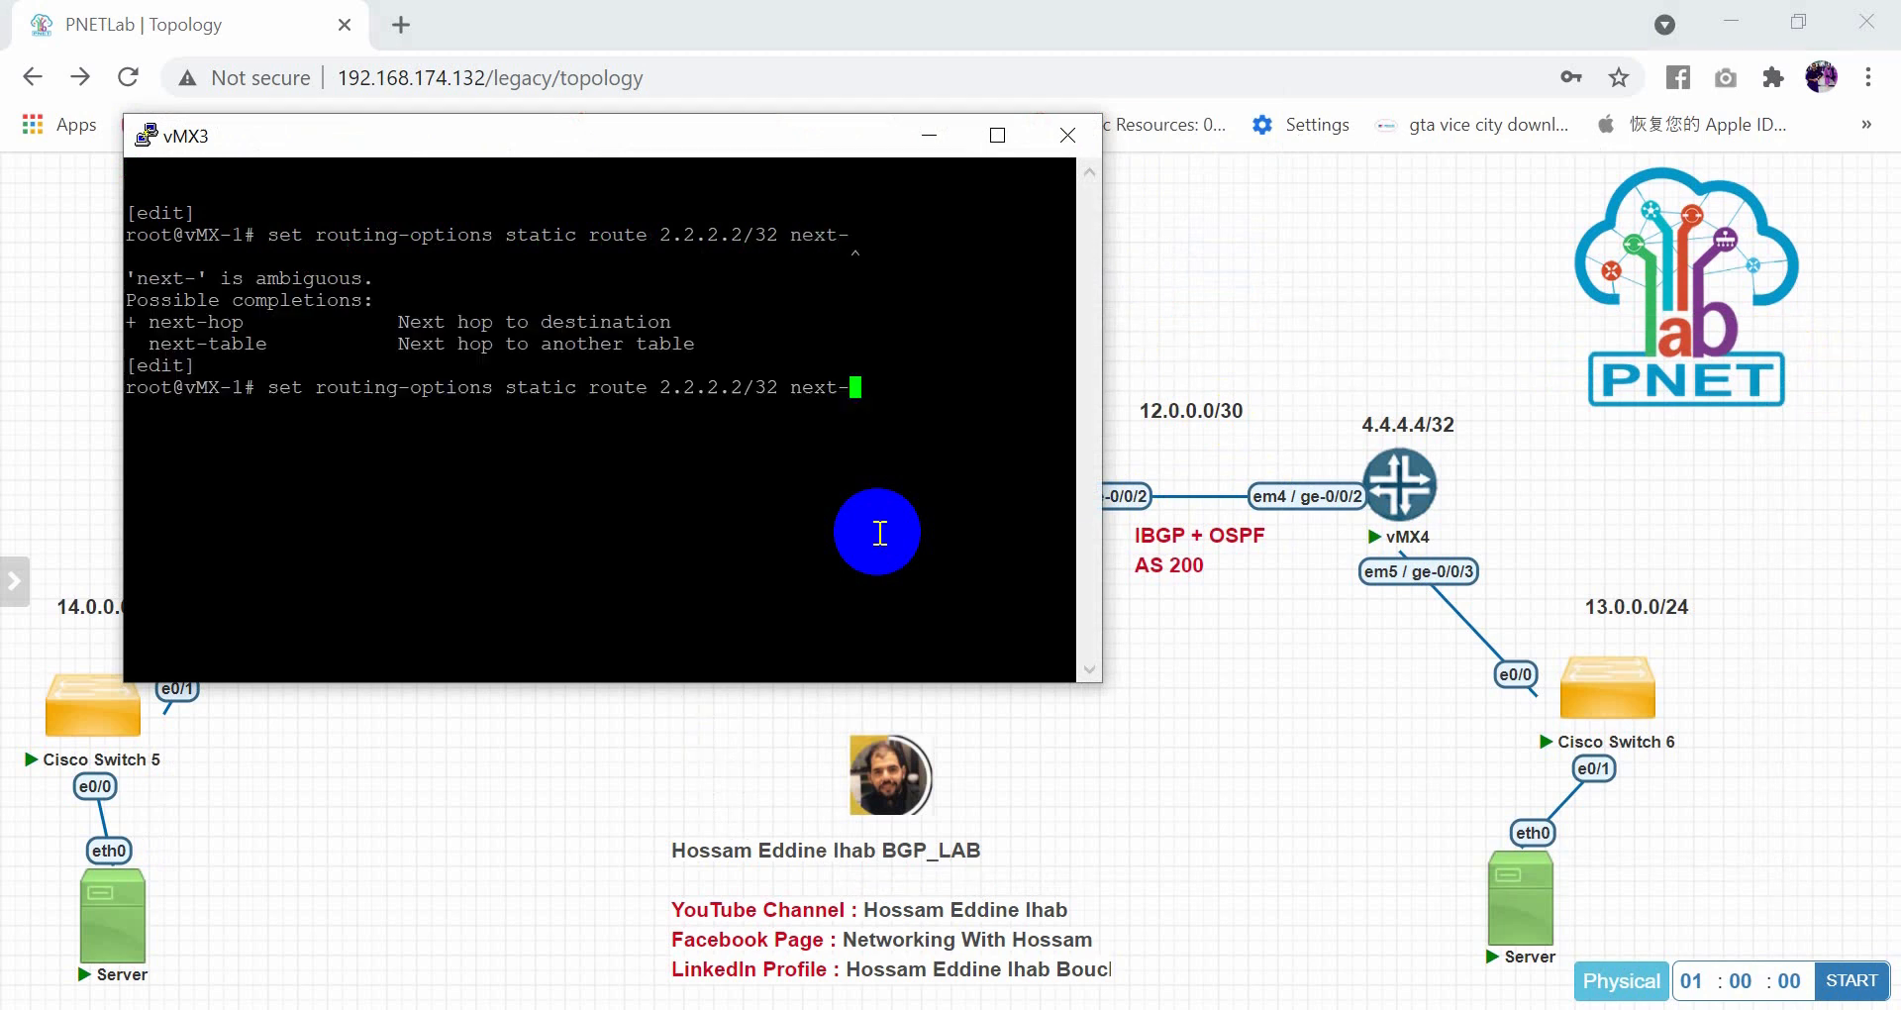
pyautogui.write('hop 11.0.0.1')
pyautogui.press('Return')
pyautogui.write('commit')
pyautogui.press('Return')
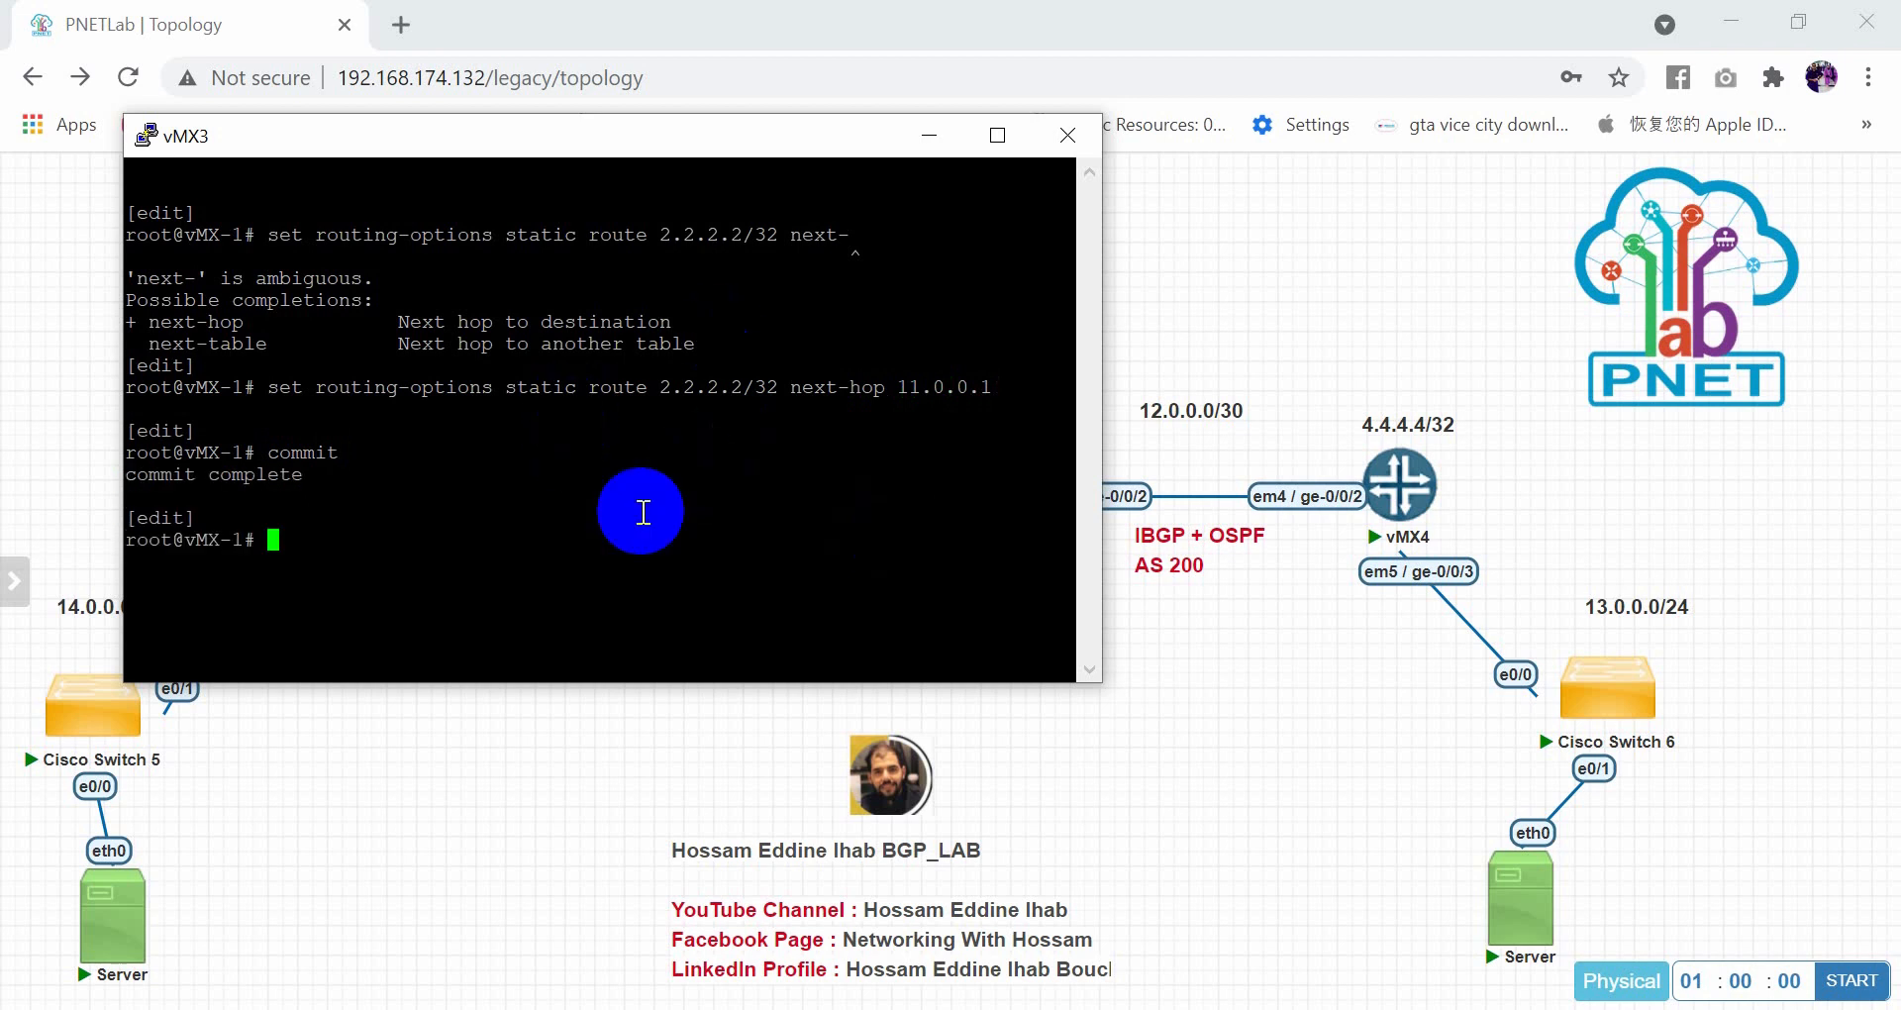
# Check the BGP summary on vMX3 for the state of peer 2.2.2.2, and close the session
pyautogui.write('run show bgp summary')
pyautogui.press('Return')
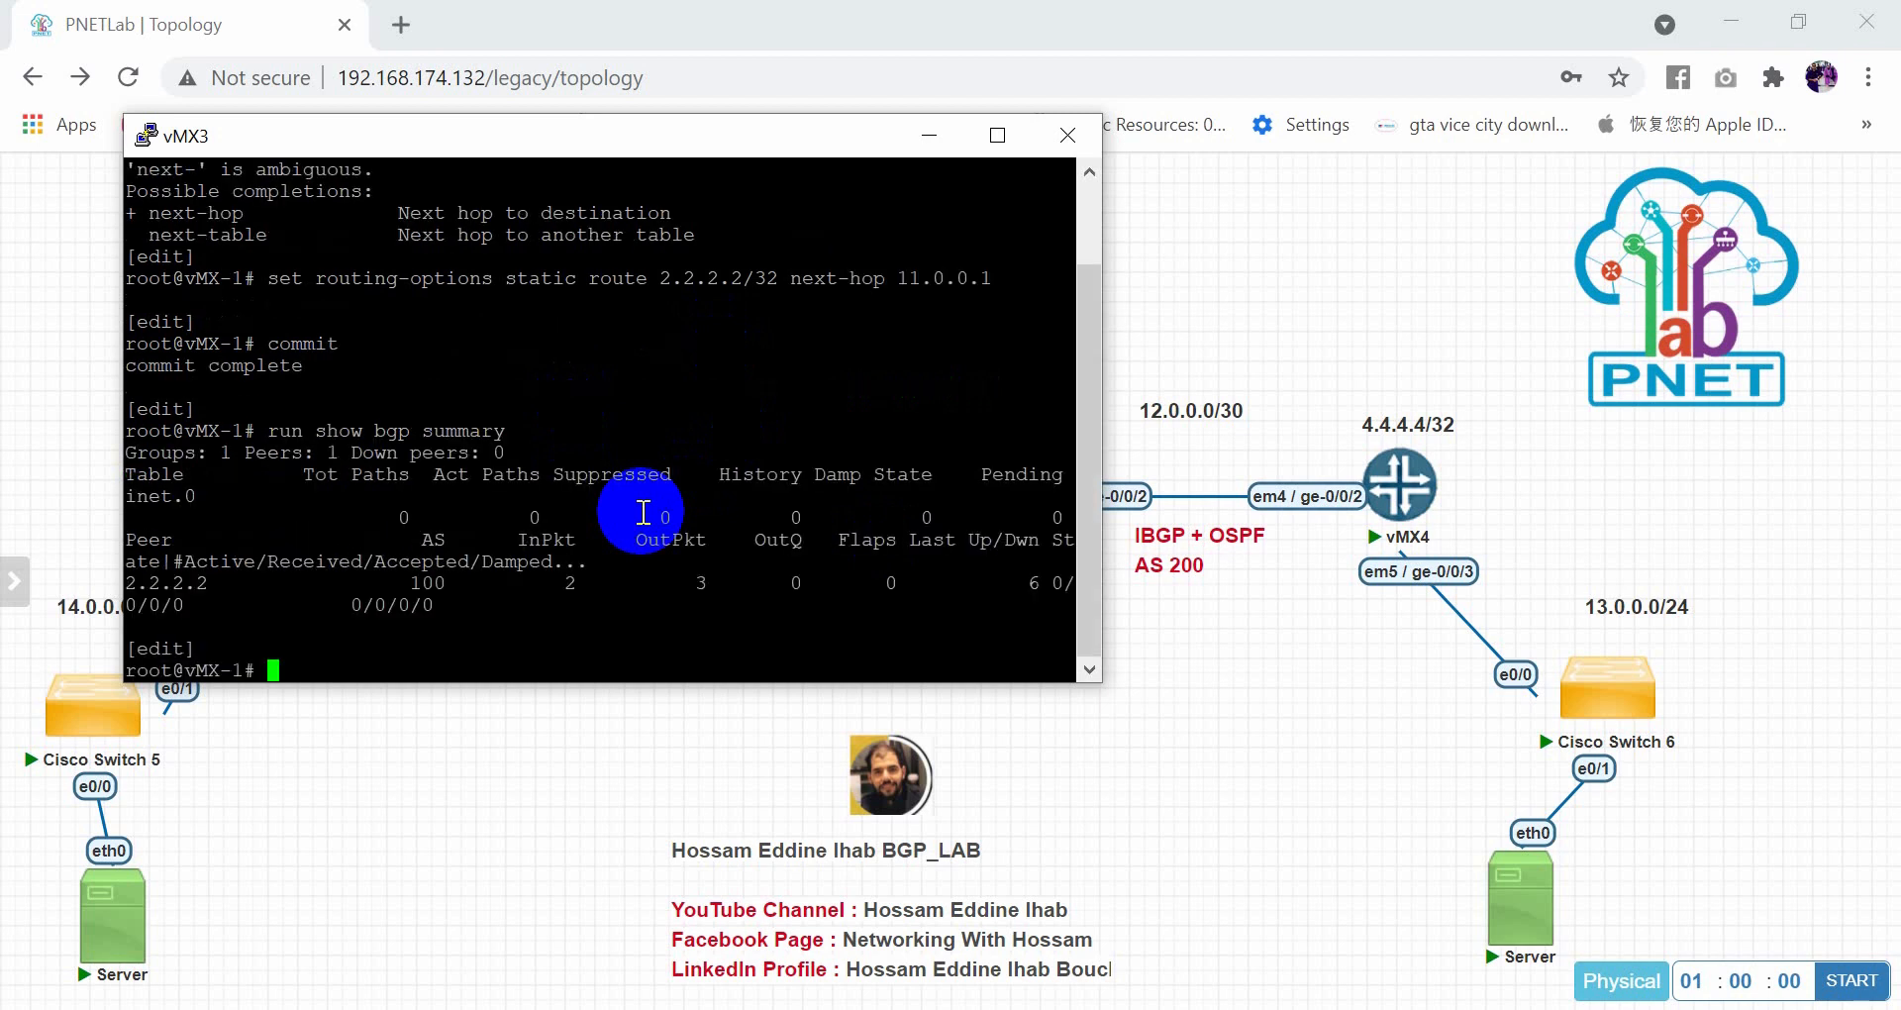
pyautogui.doubleClick(848, 143)
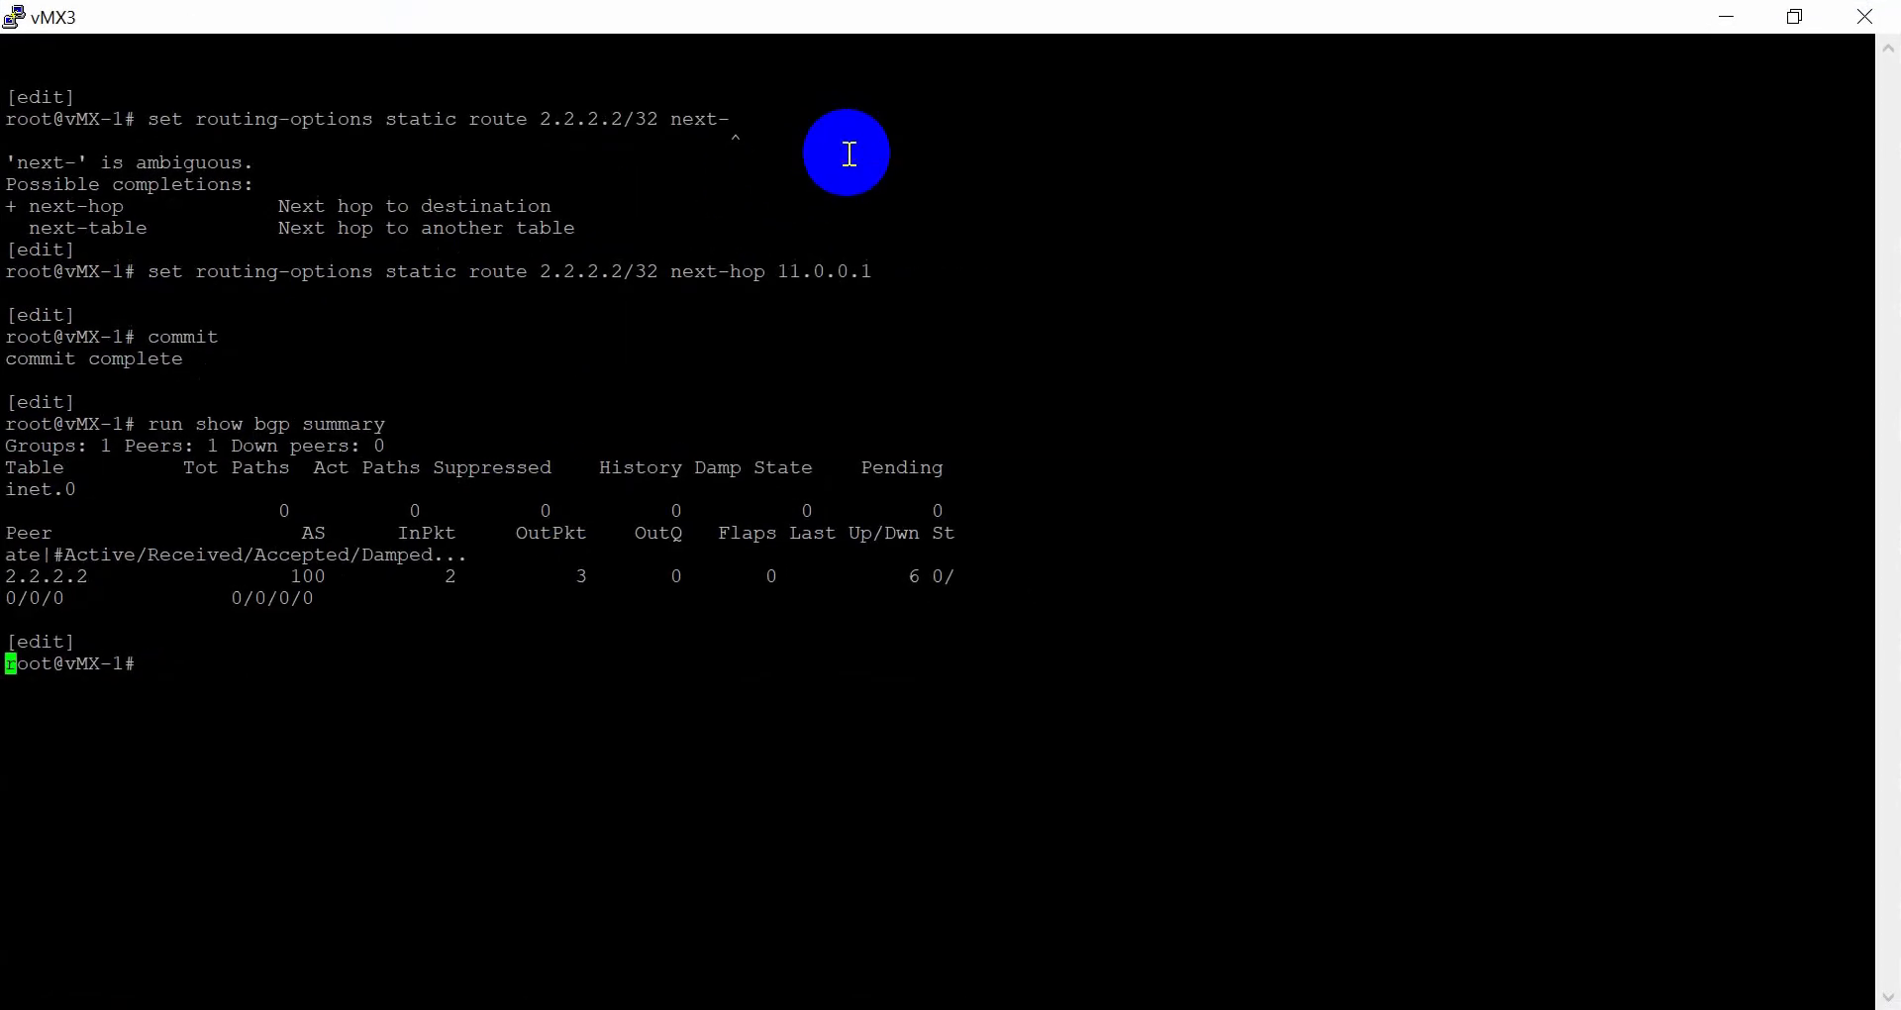
pyautogui.press('Up')
pyautogui.press('Return')
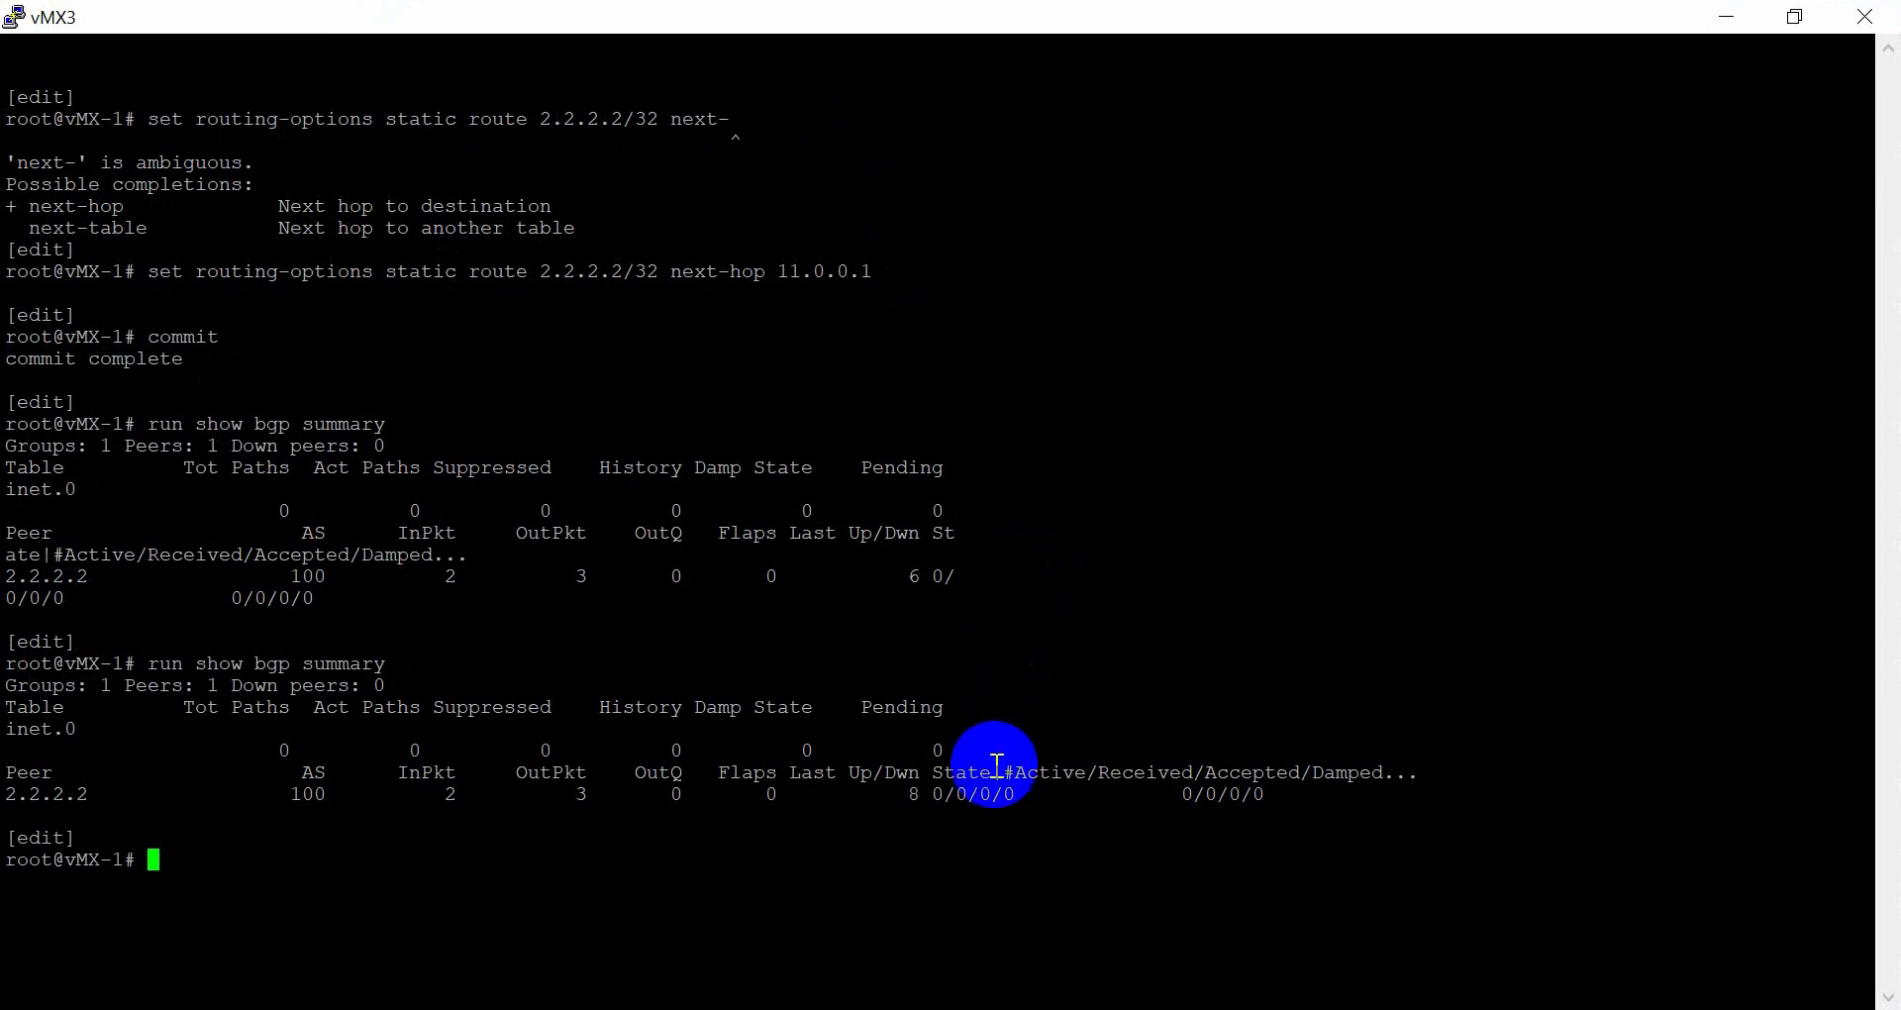
pyautogui.moveTo(1039, 809); pyautogui.dragTo(948, 797)
pyautogui.click(972, 800)
pyautogui.click(973, 772)
pyautogui.click(947, 797)
pyautogui.press('Return')
pyautogui.press('Return')
pyautogui.press('Return')
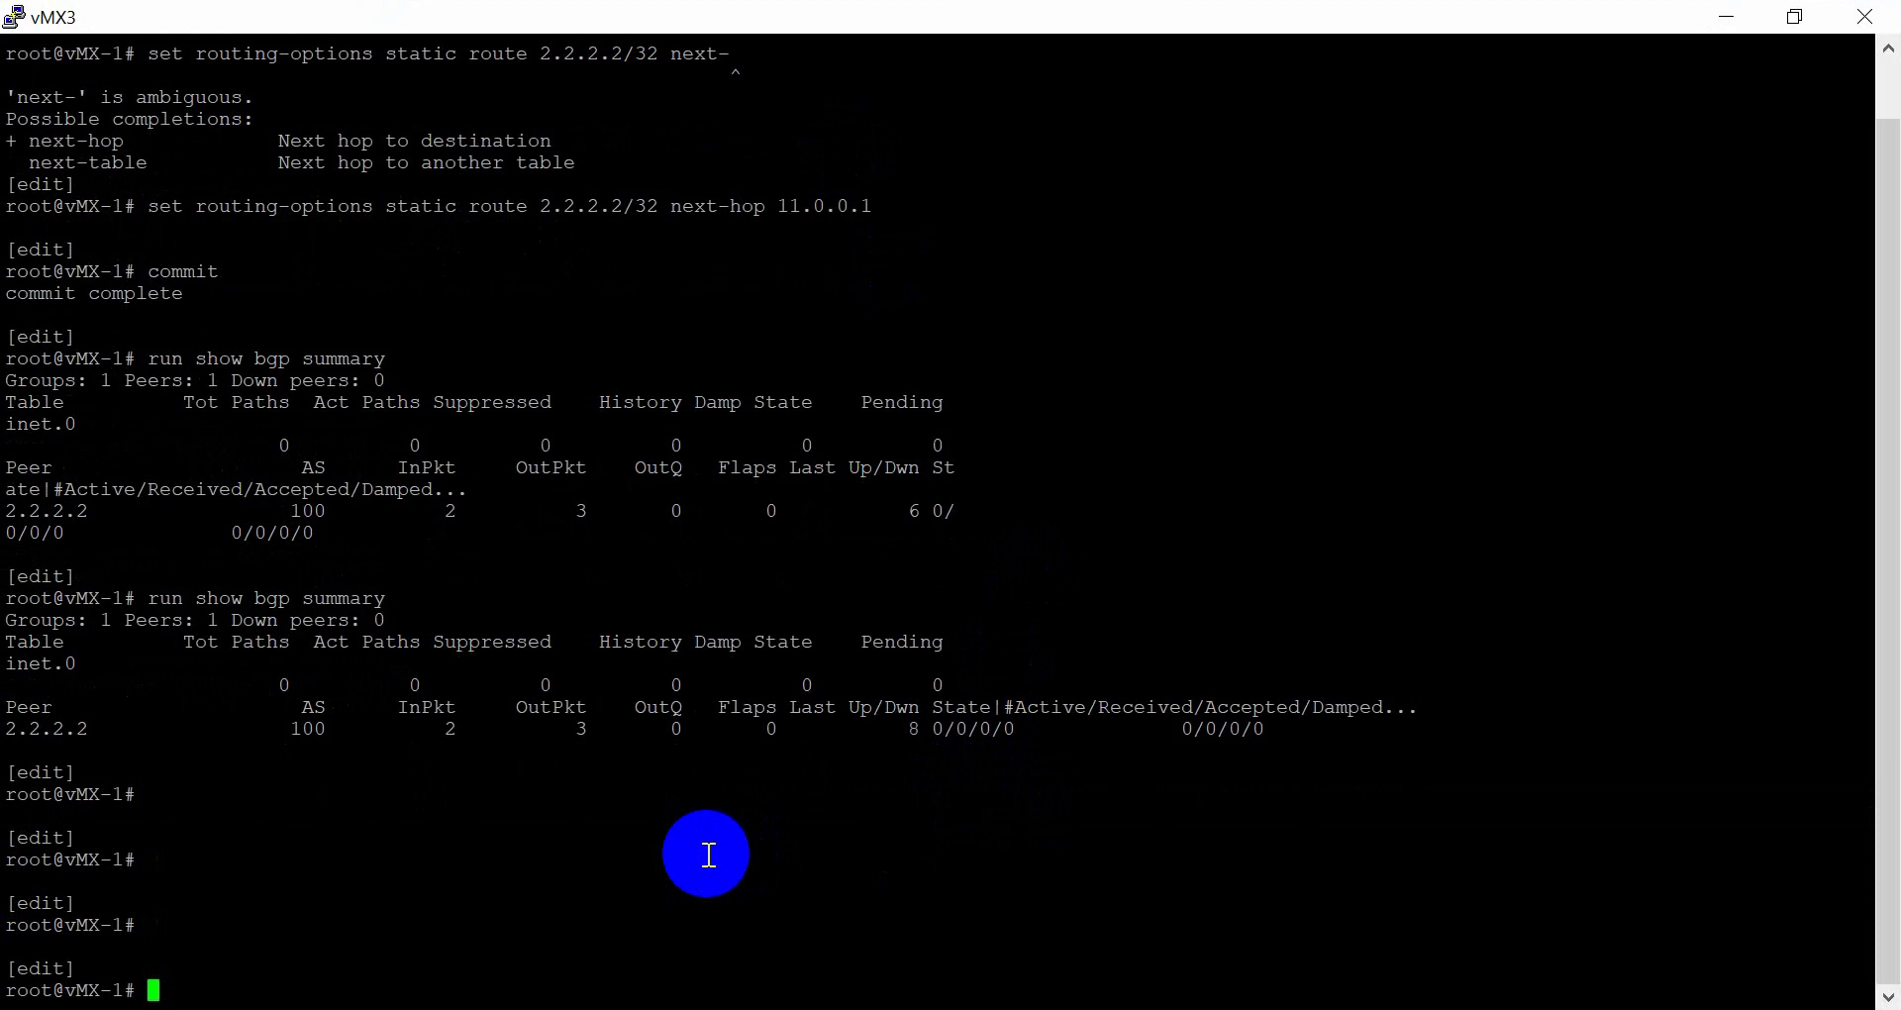
pyautogui.click(1867, 22)
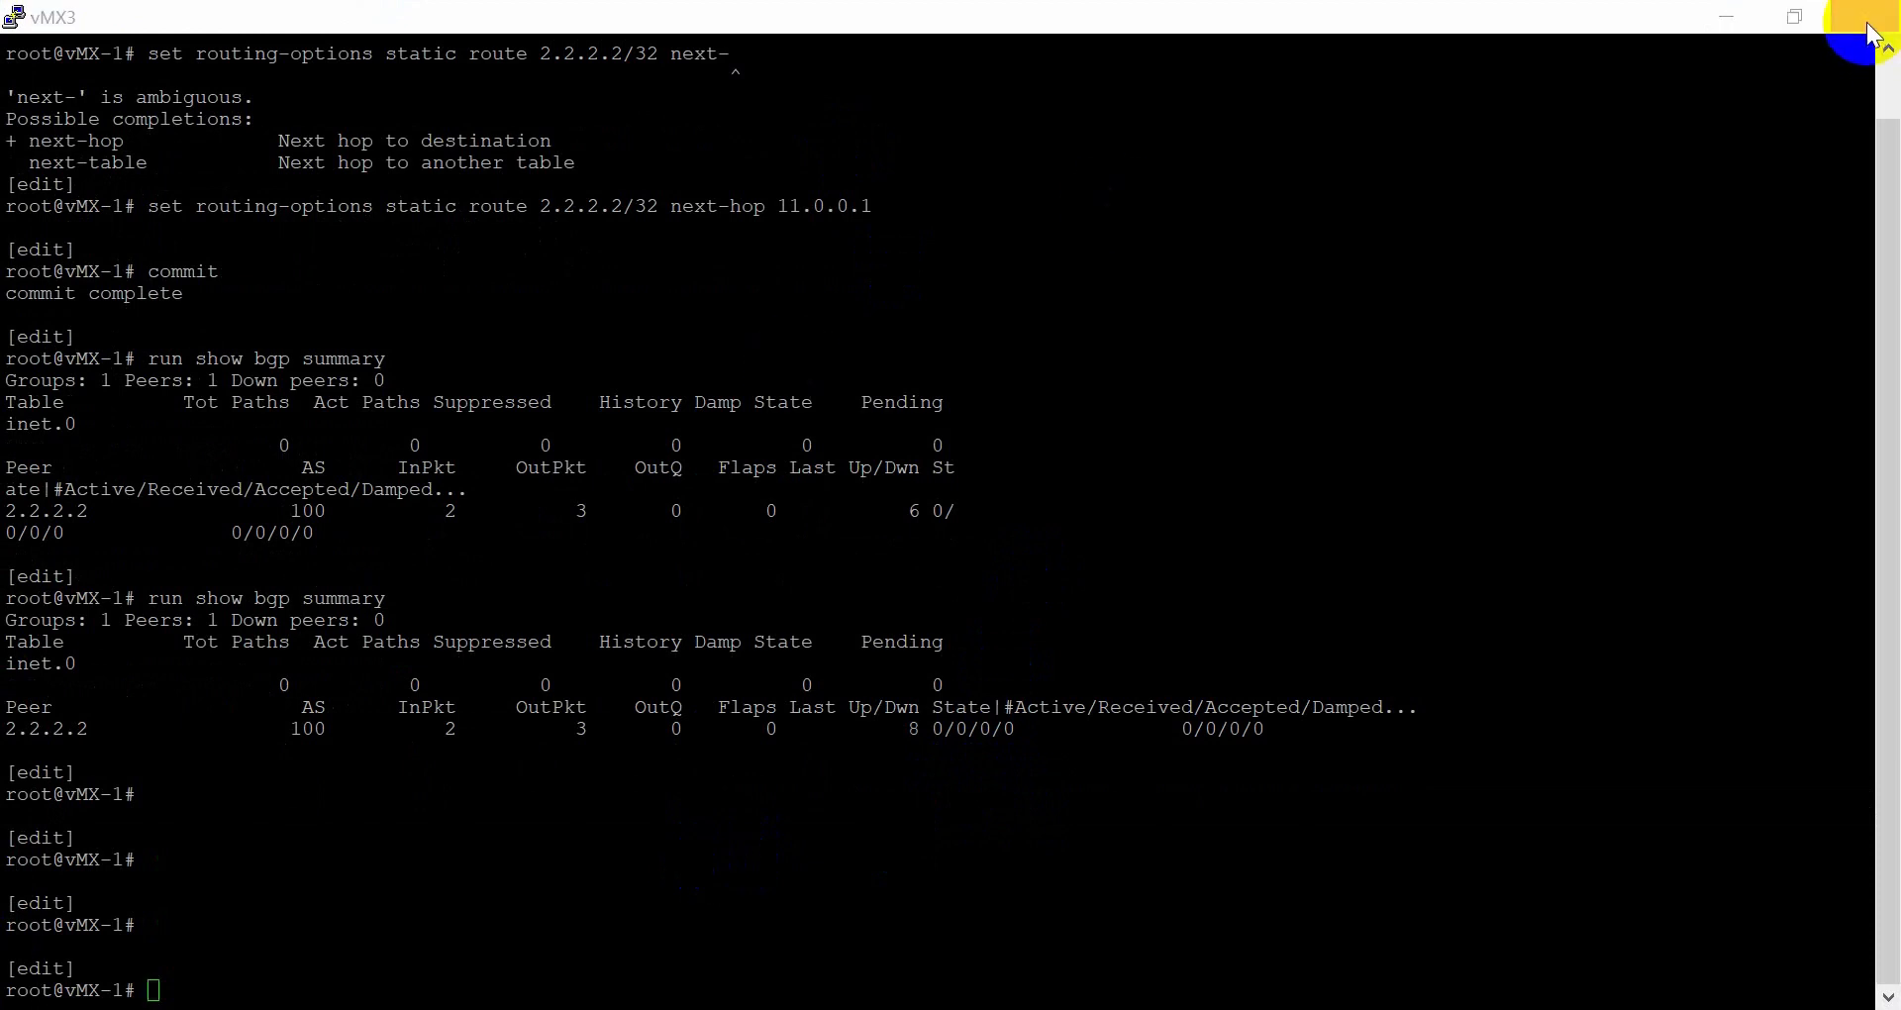
pyautogui.click(1030, 689)
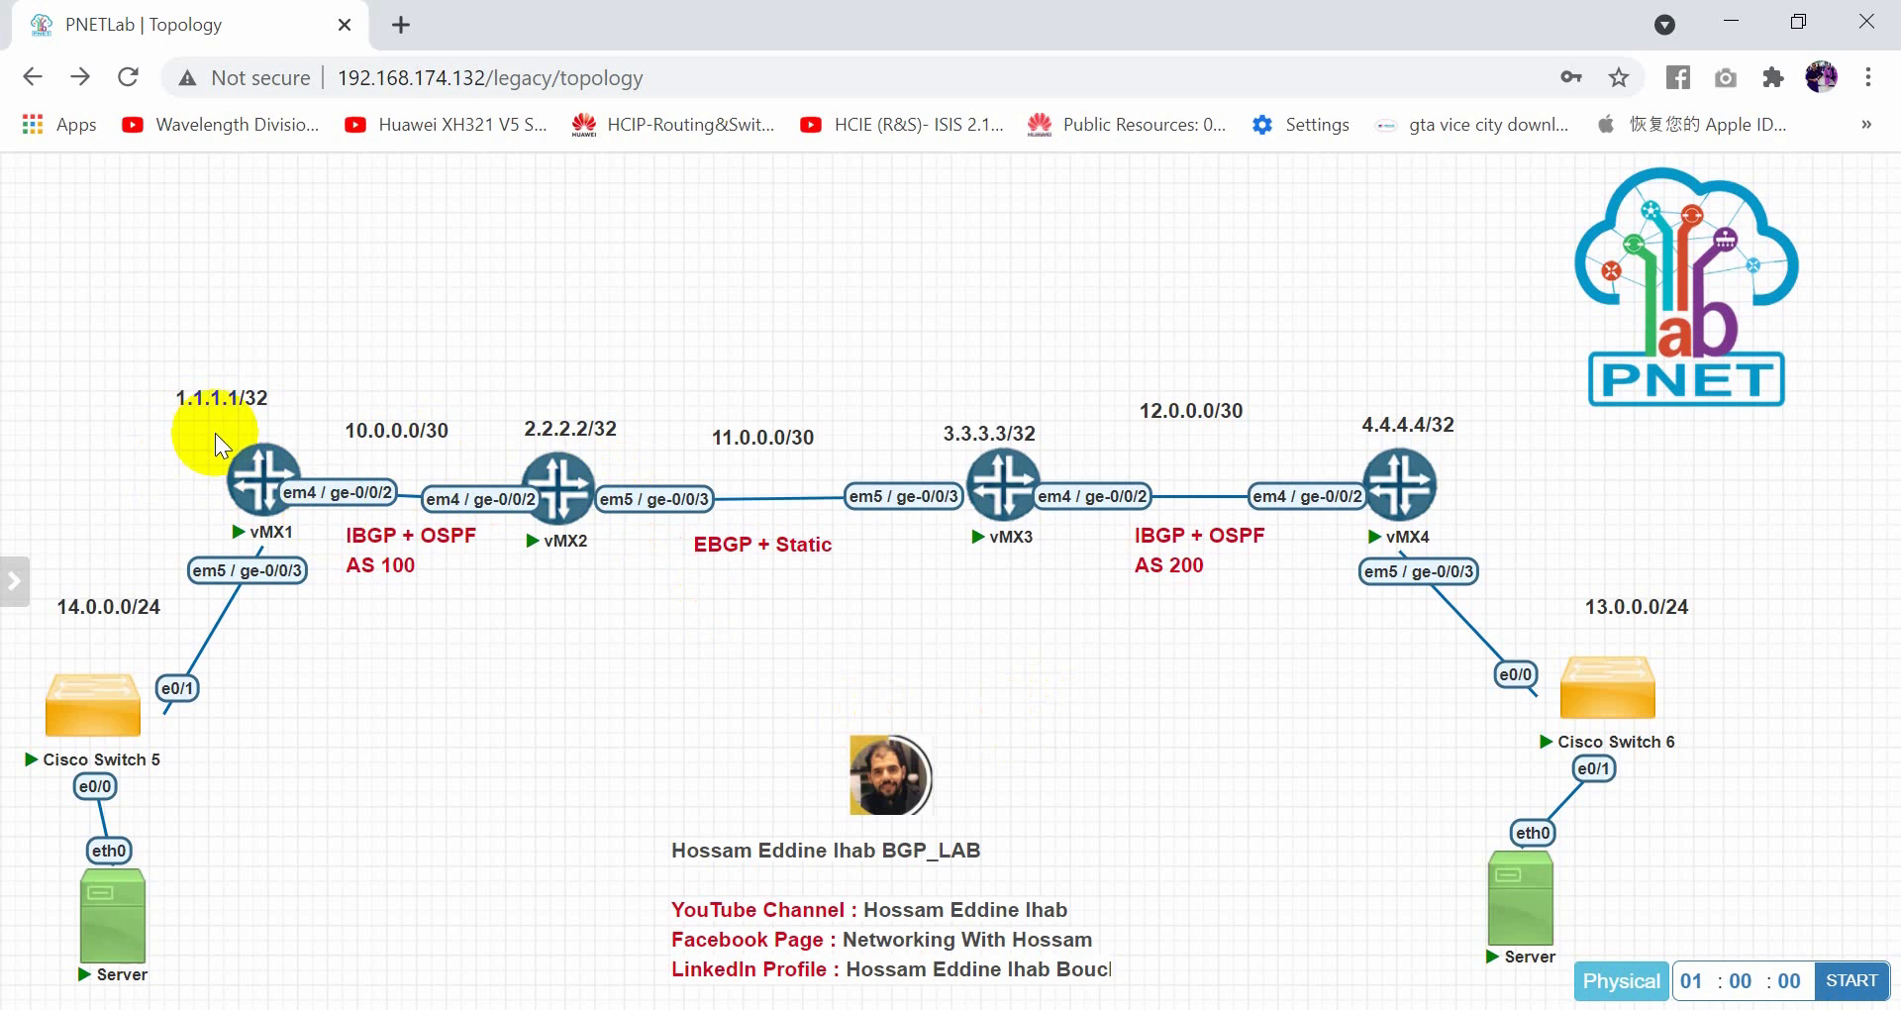
# Open vMX1's console and set its autonomous system number to 100 under routing-options
pyautogui.moveTo(592, 500)
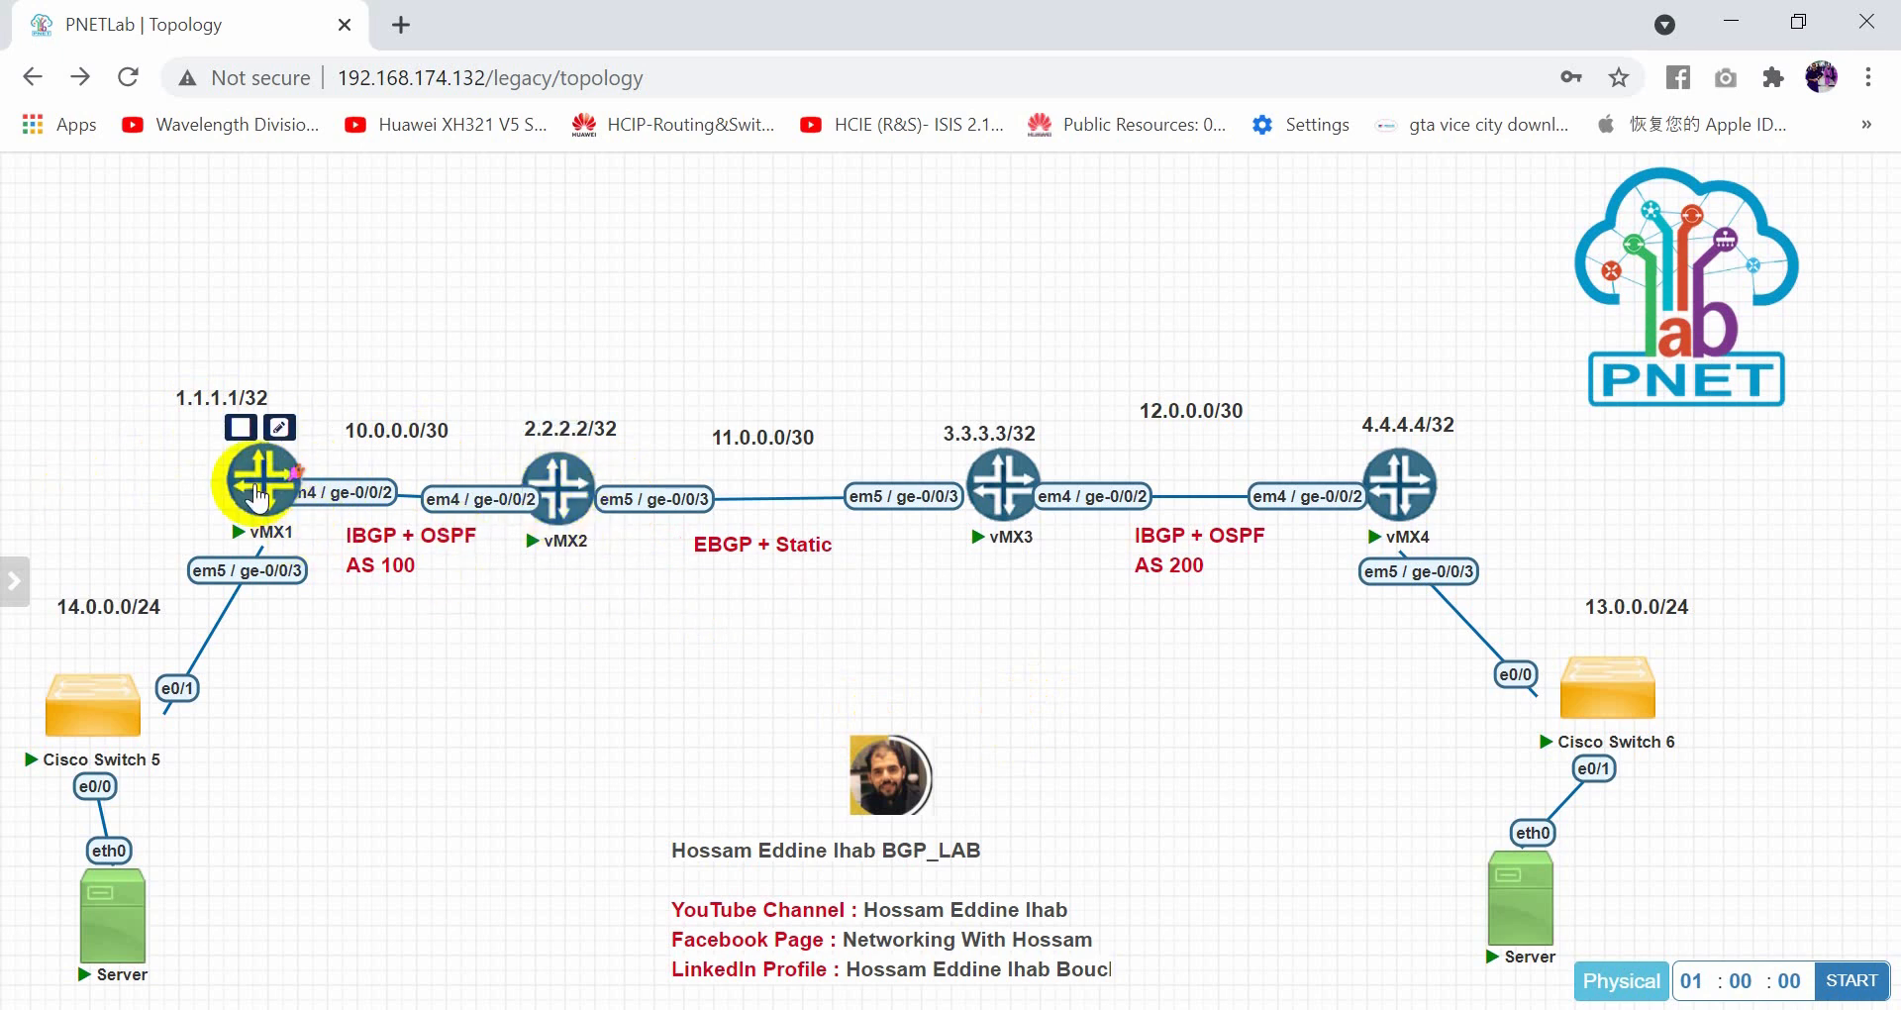
pyautogui.click(260, 492)
pyautogui.click(881, 267)
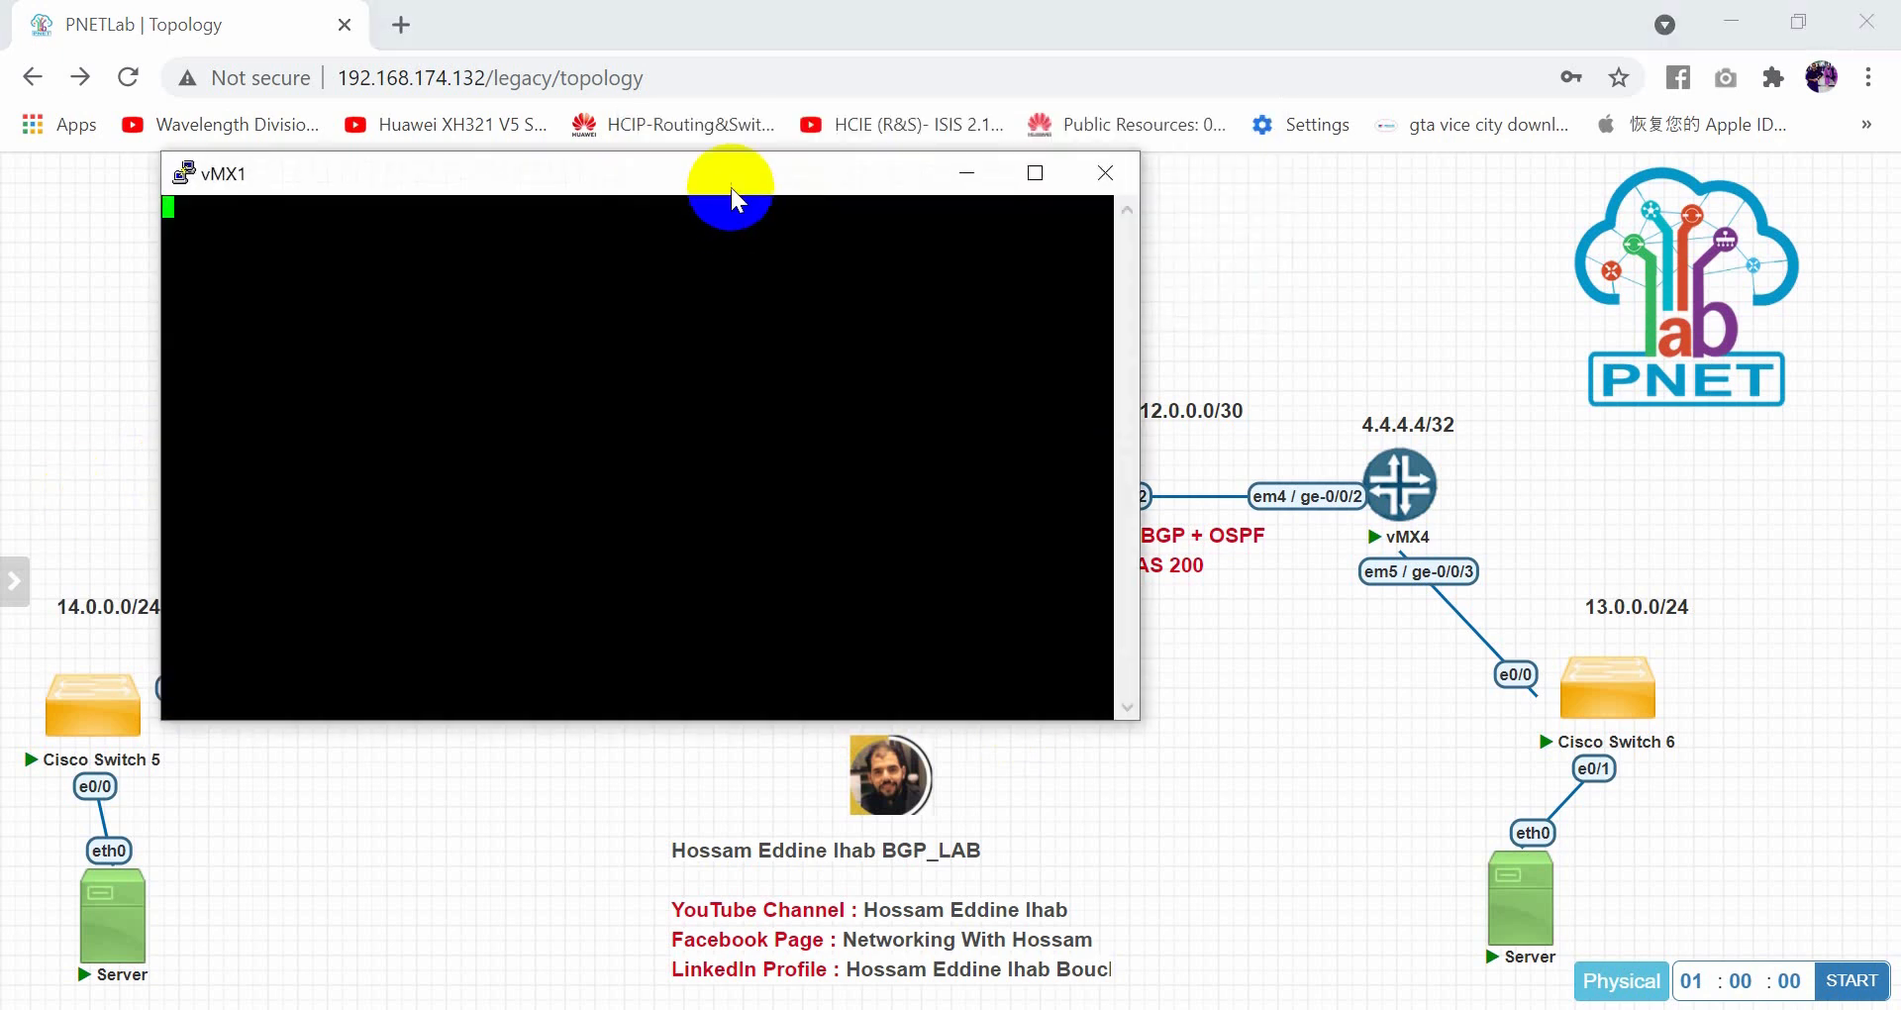
pyautogui.moveTo(732, 193); pyautogui.dragTo(1333, 264)
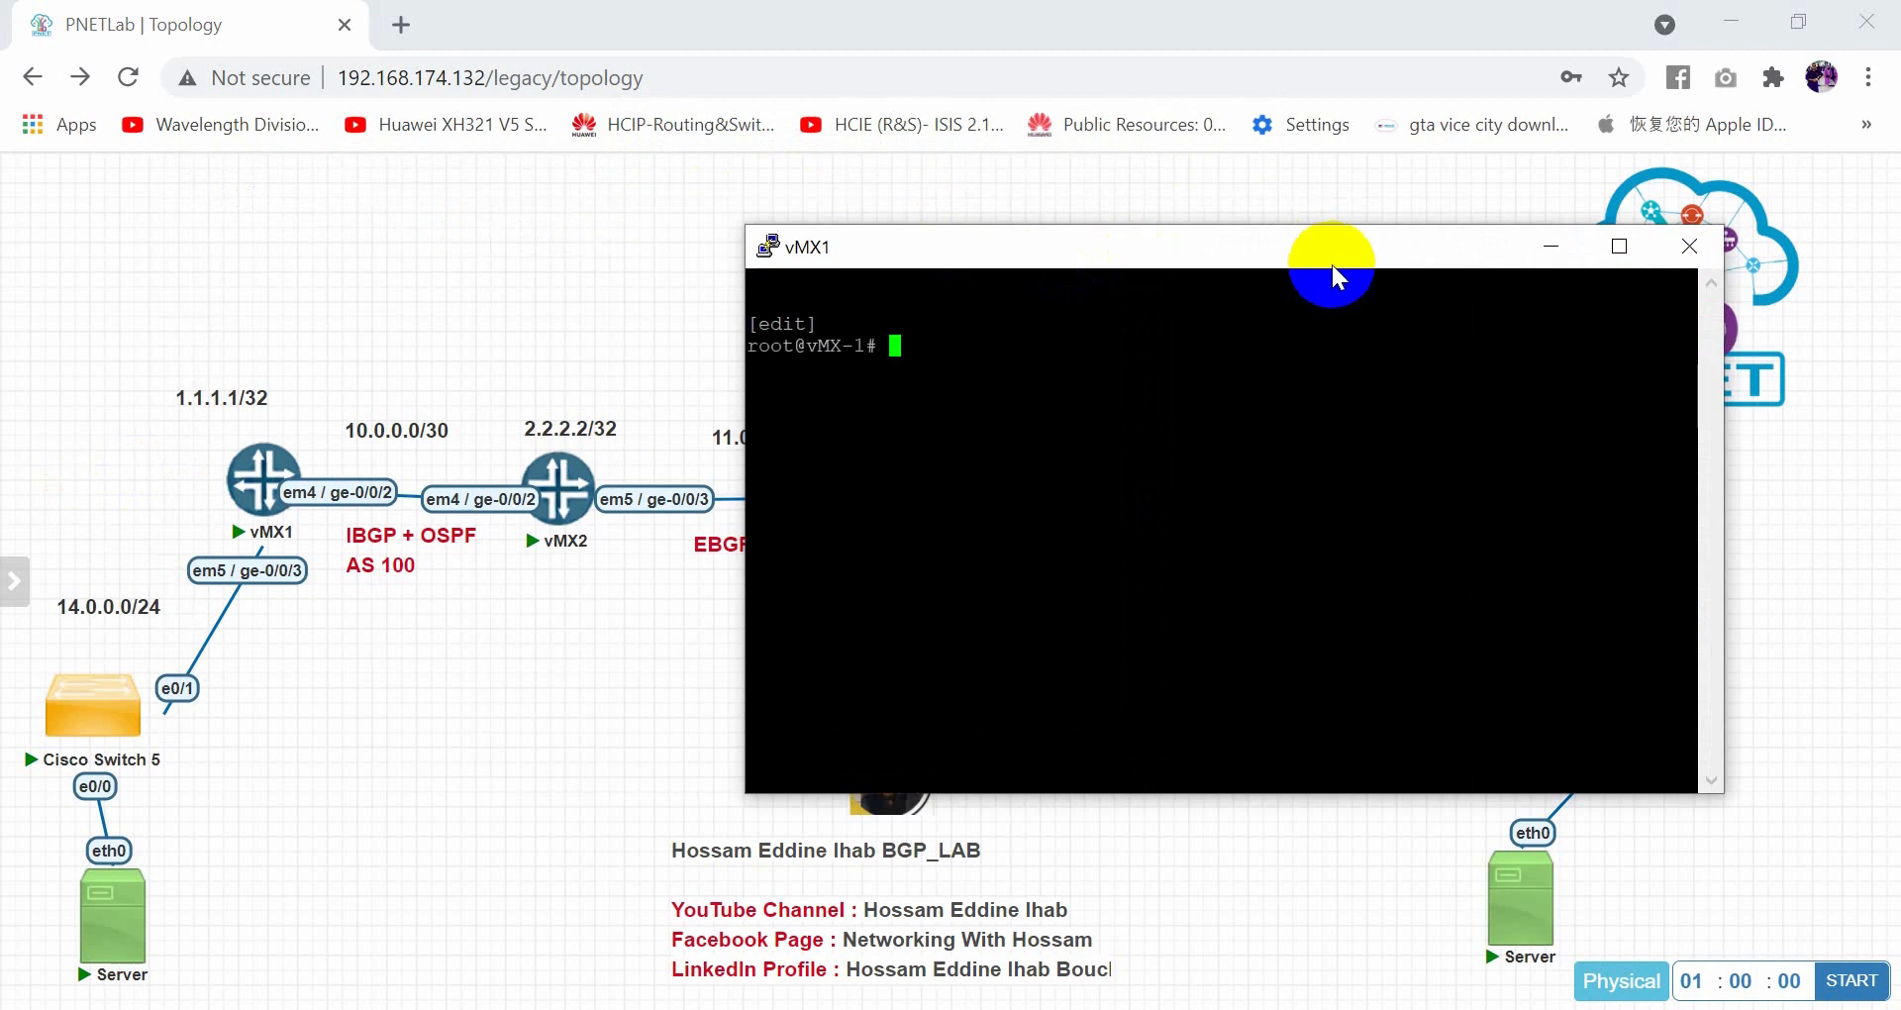
pyautogui.write('set routing-options ')
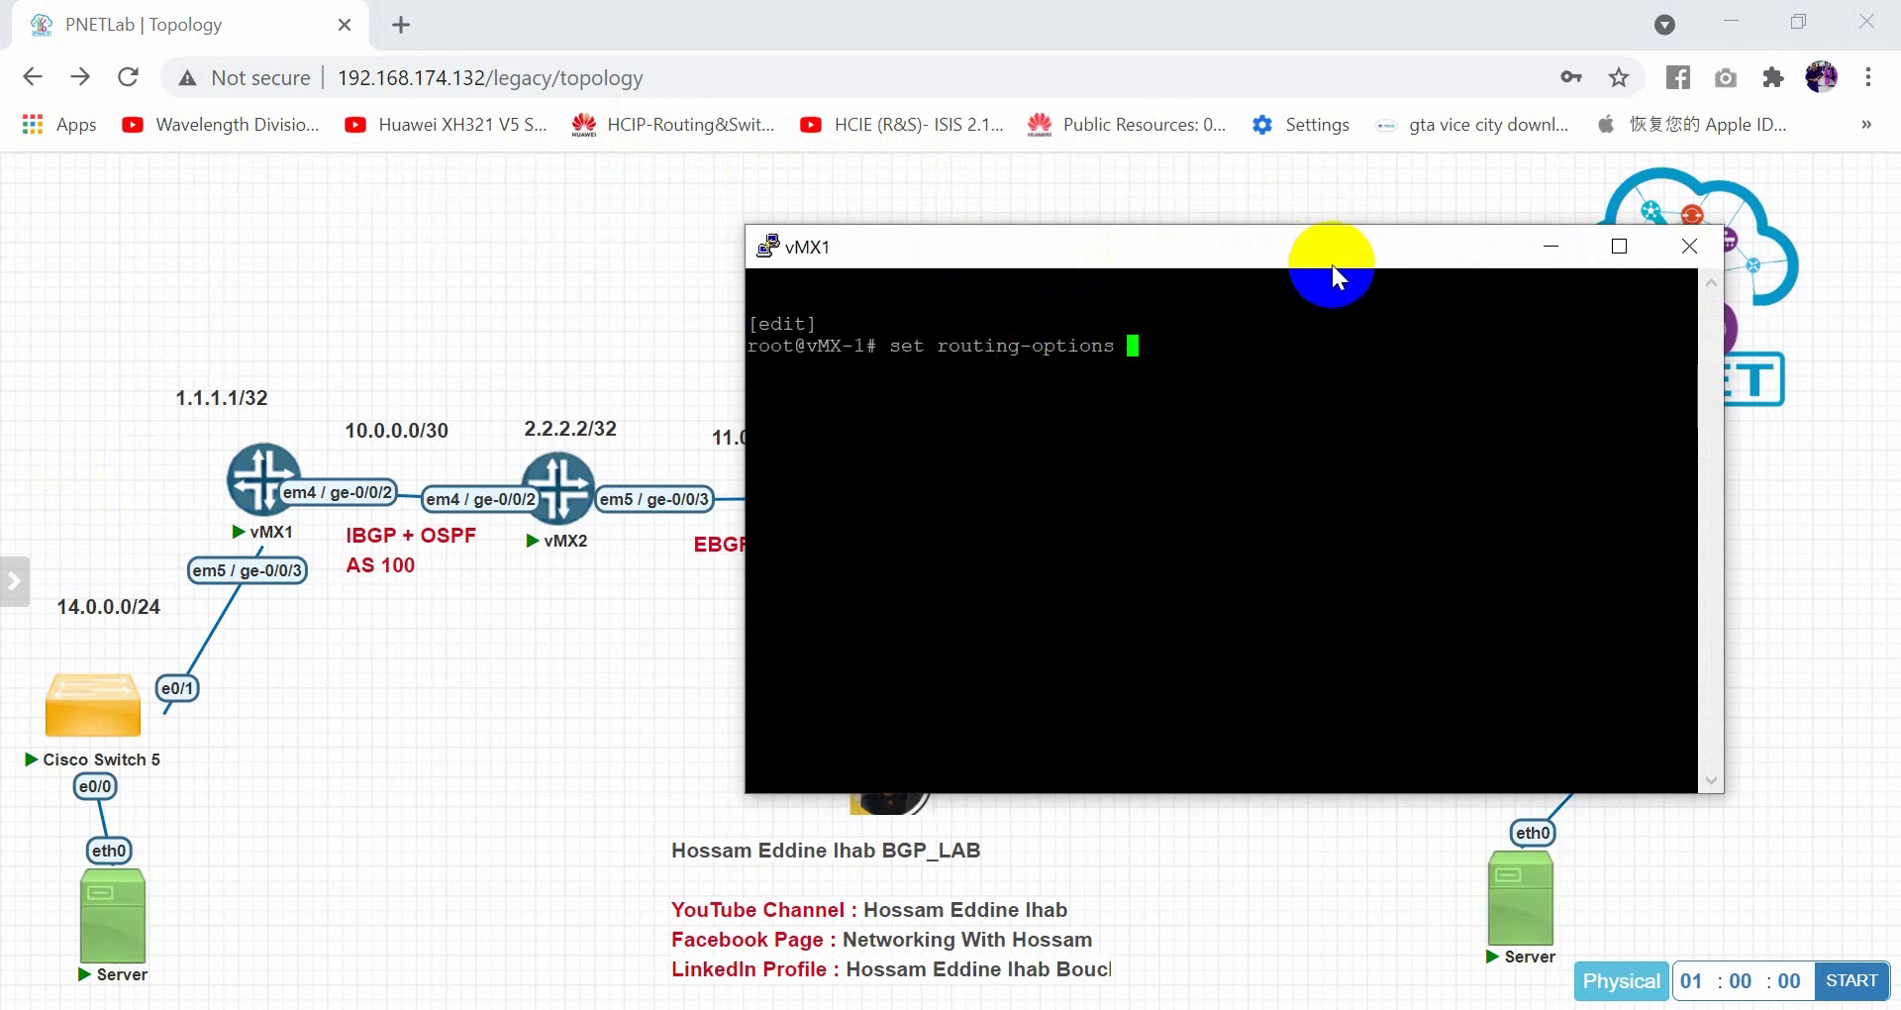
pyautogui.write('autonomous-system ')
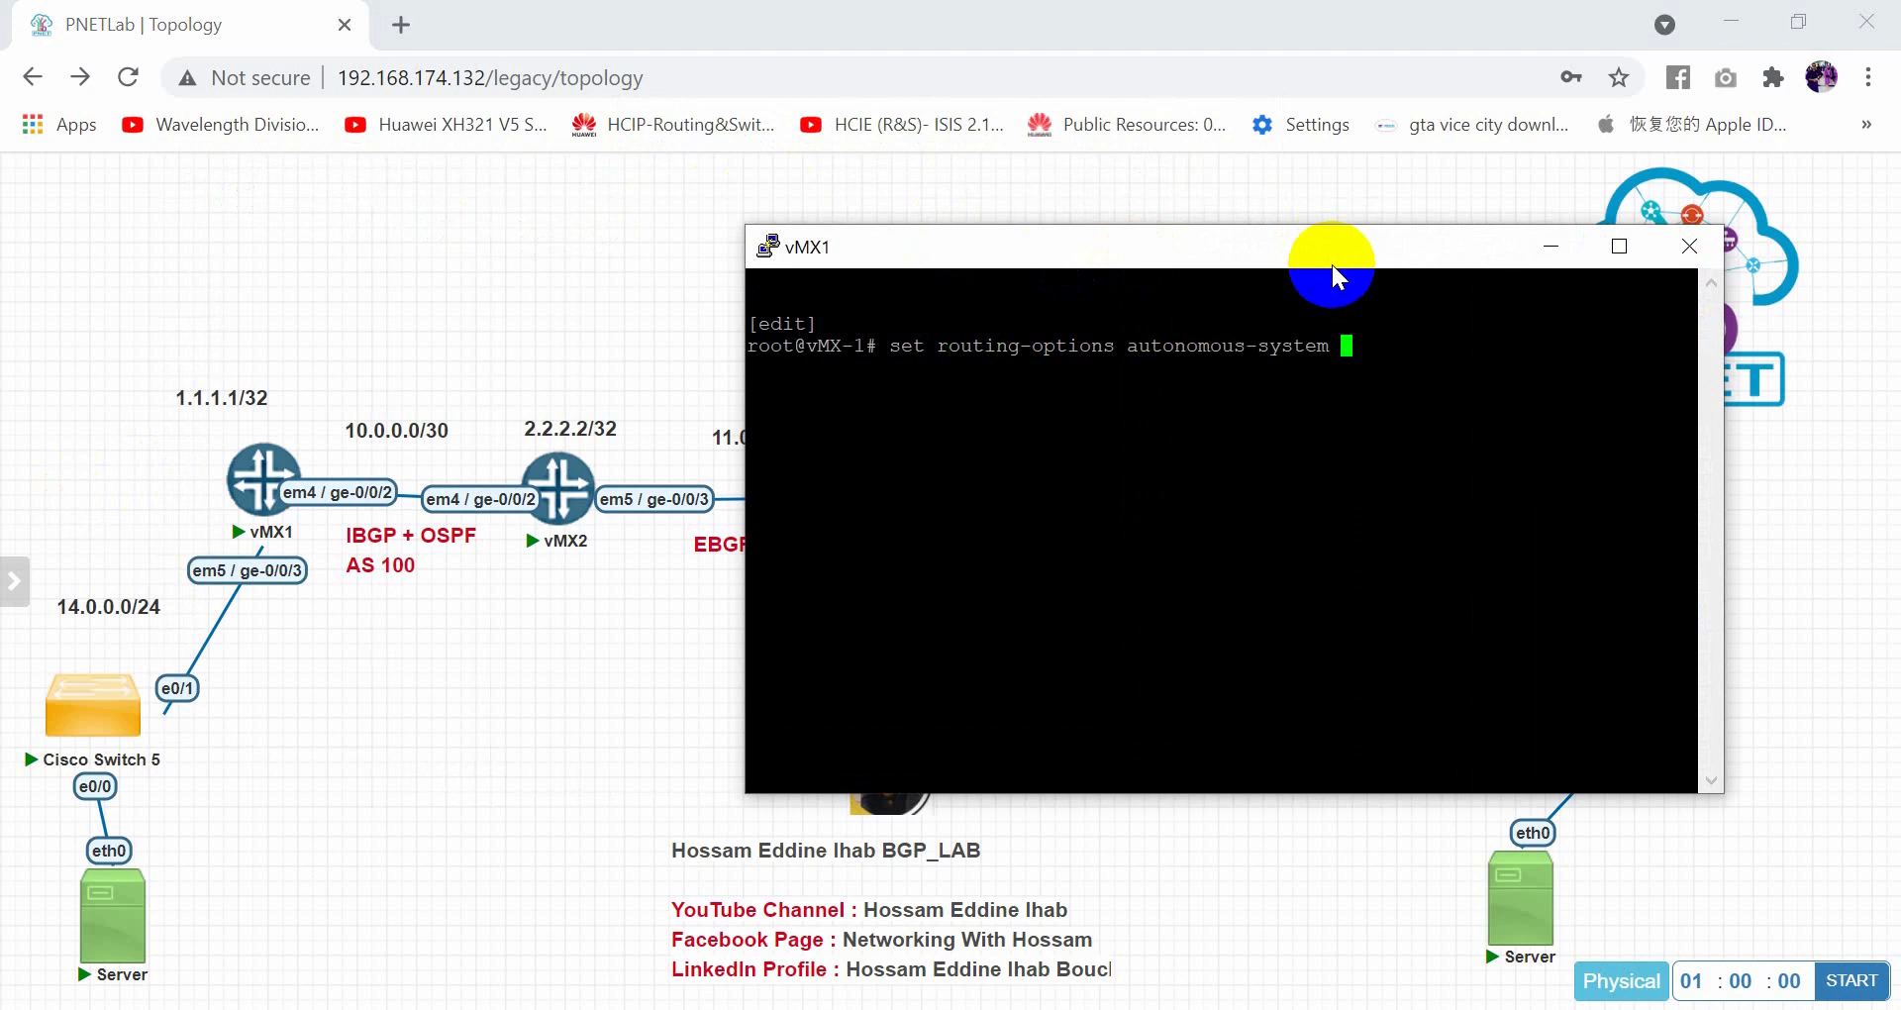
pyautogui.write('100')
pyautogui.press('Return')
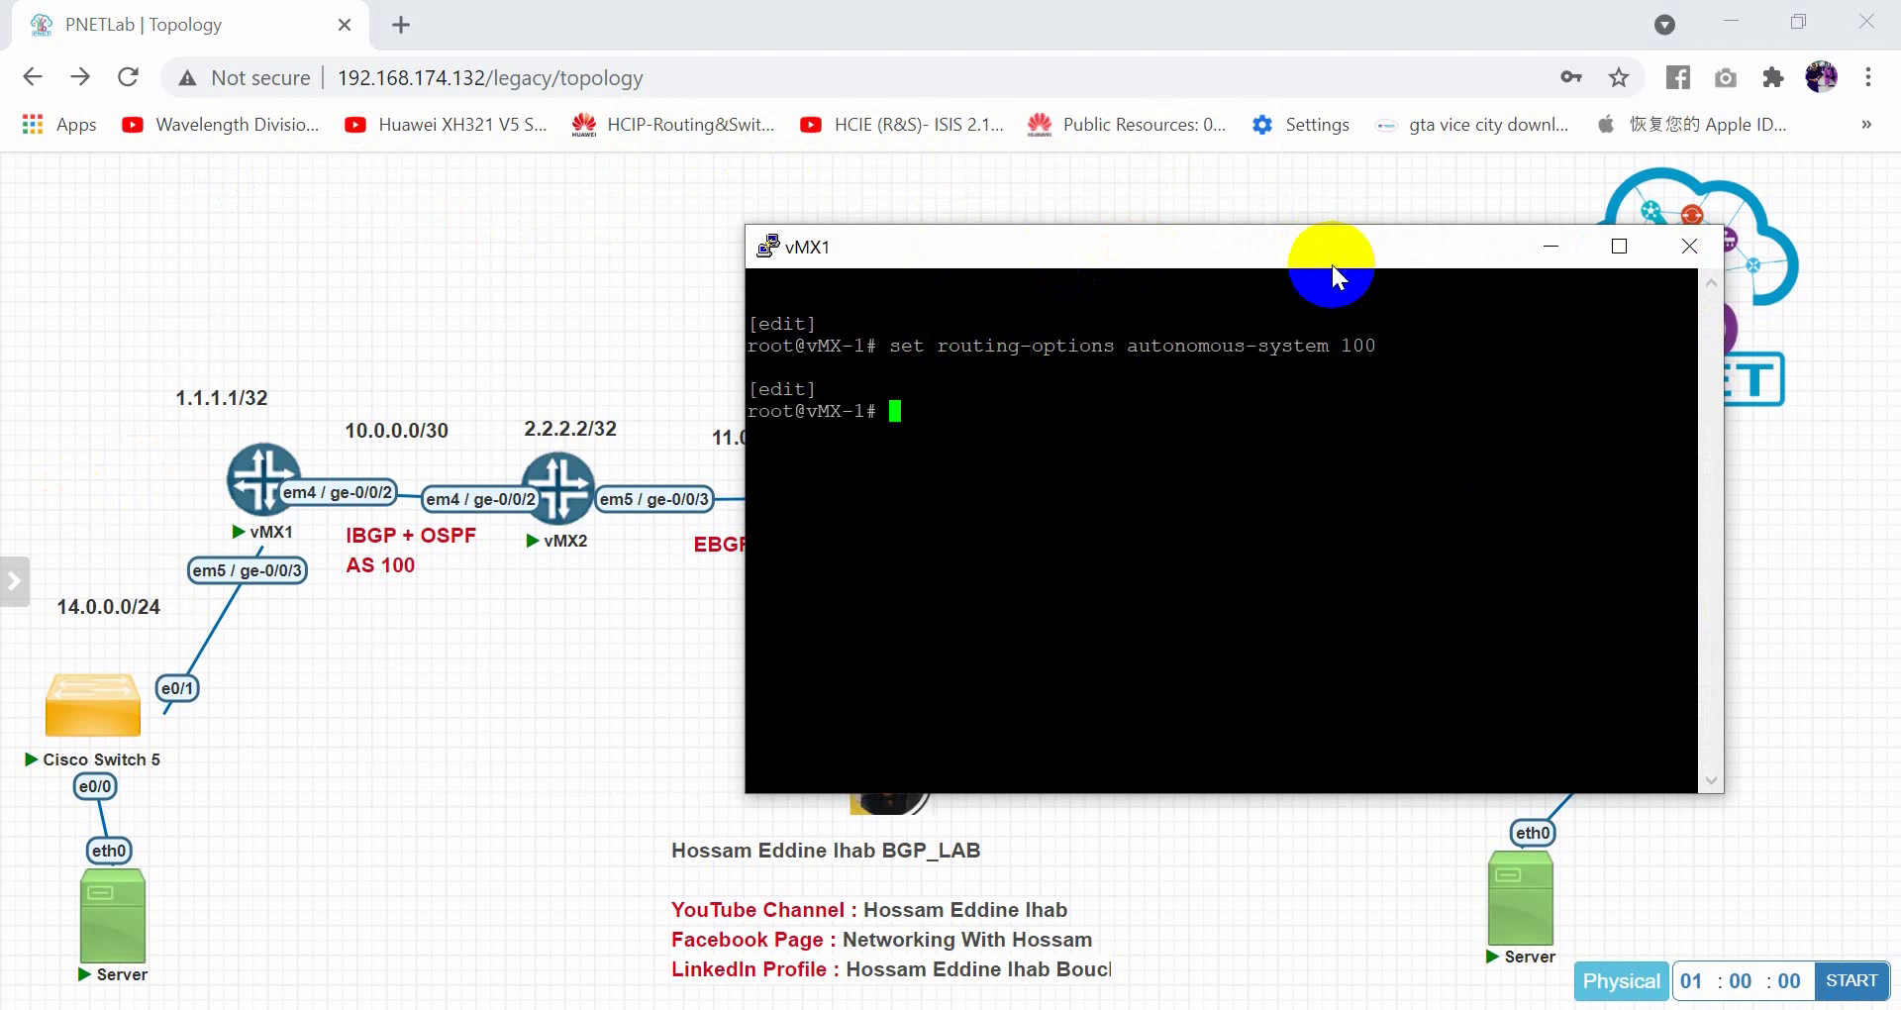
# Create the BGP group ibgp on vMX1 with type internal
pyautogui.write('set protocols bgp ')
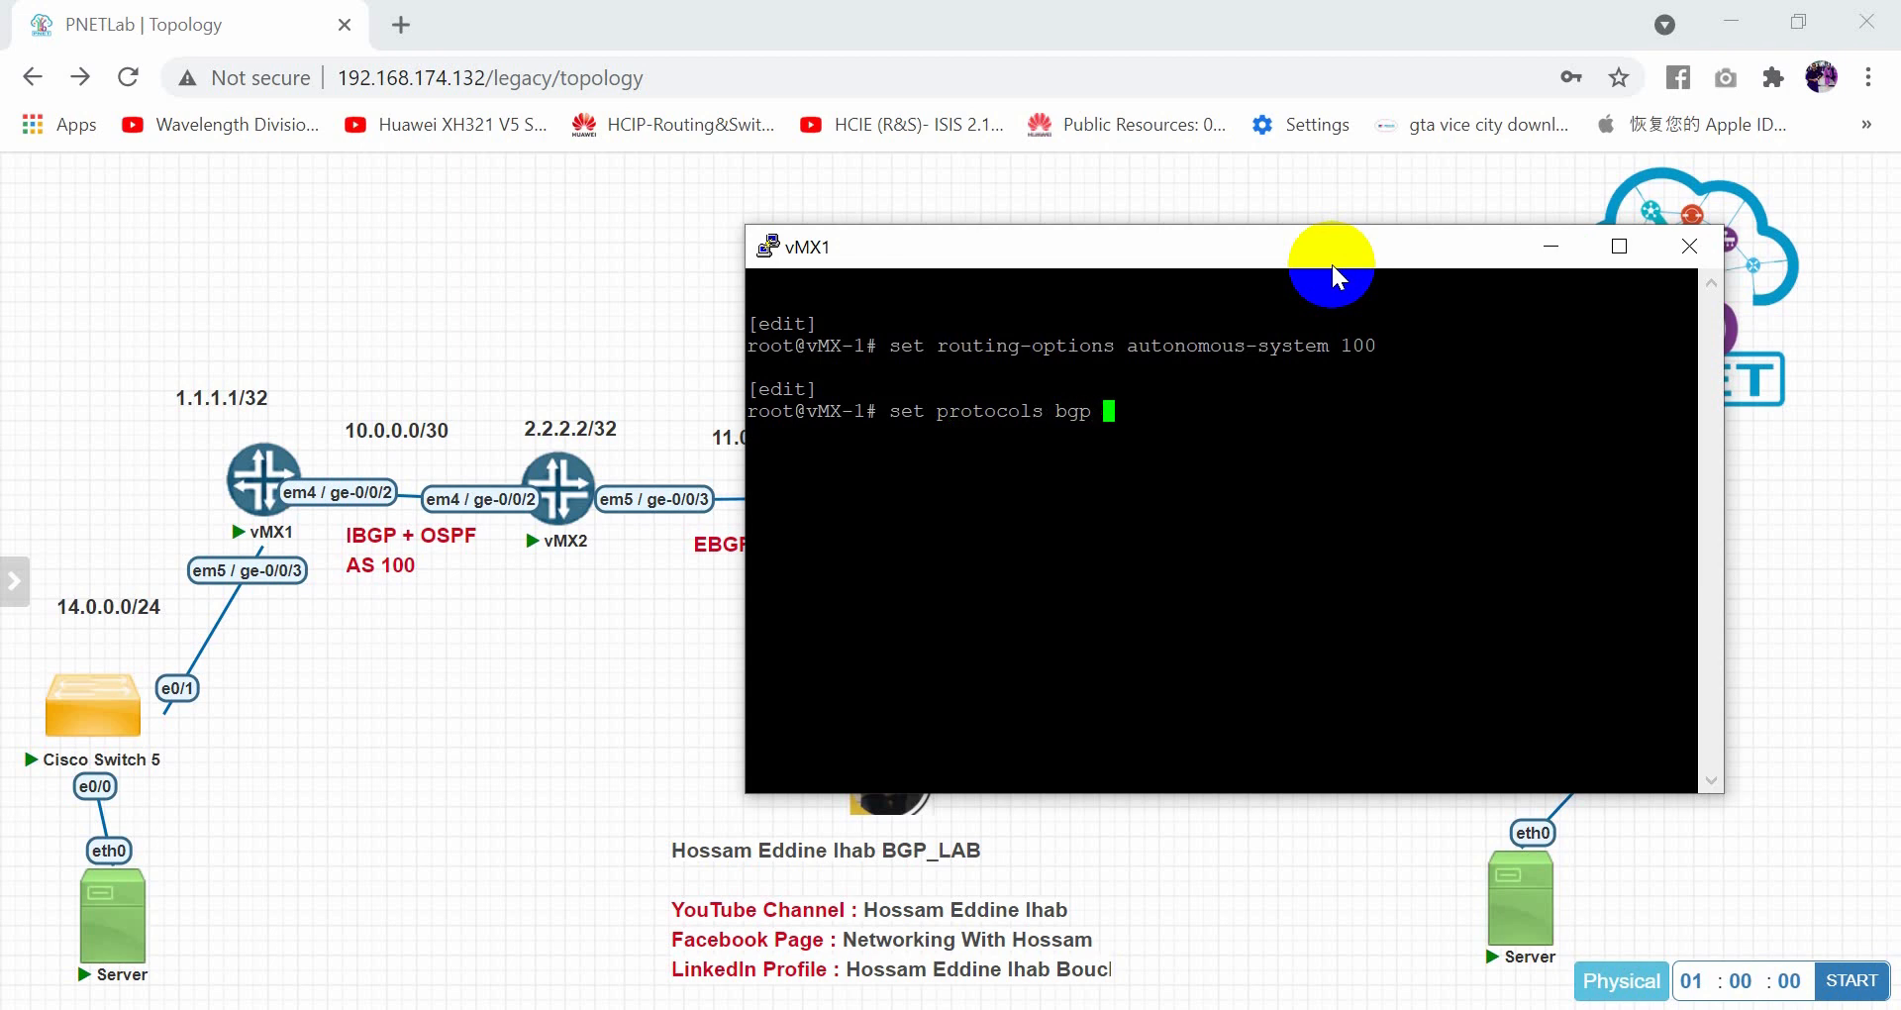
pyautogui.write('group ibgp type internal')
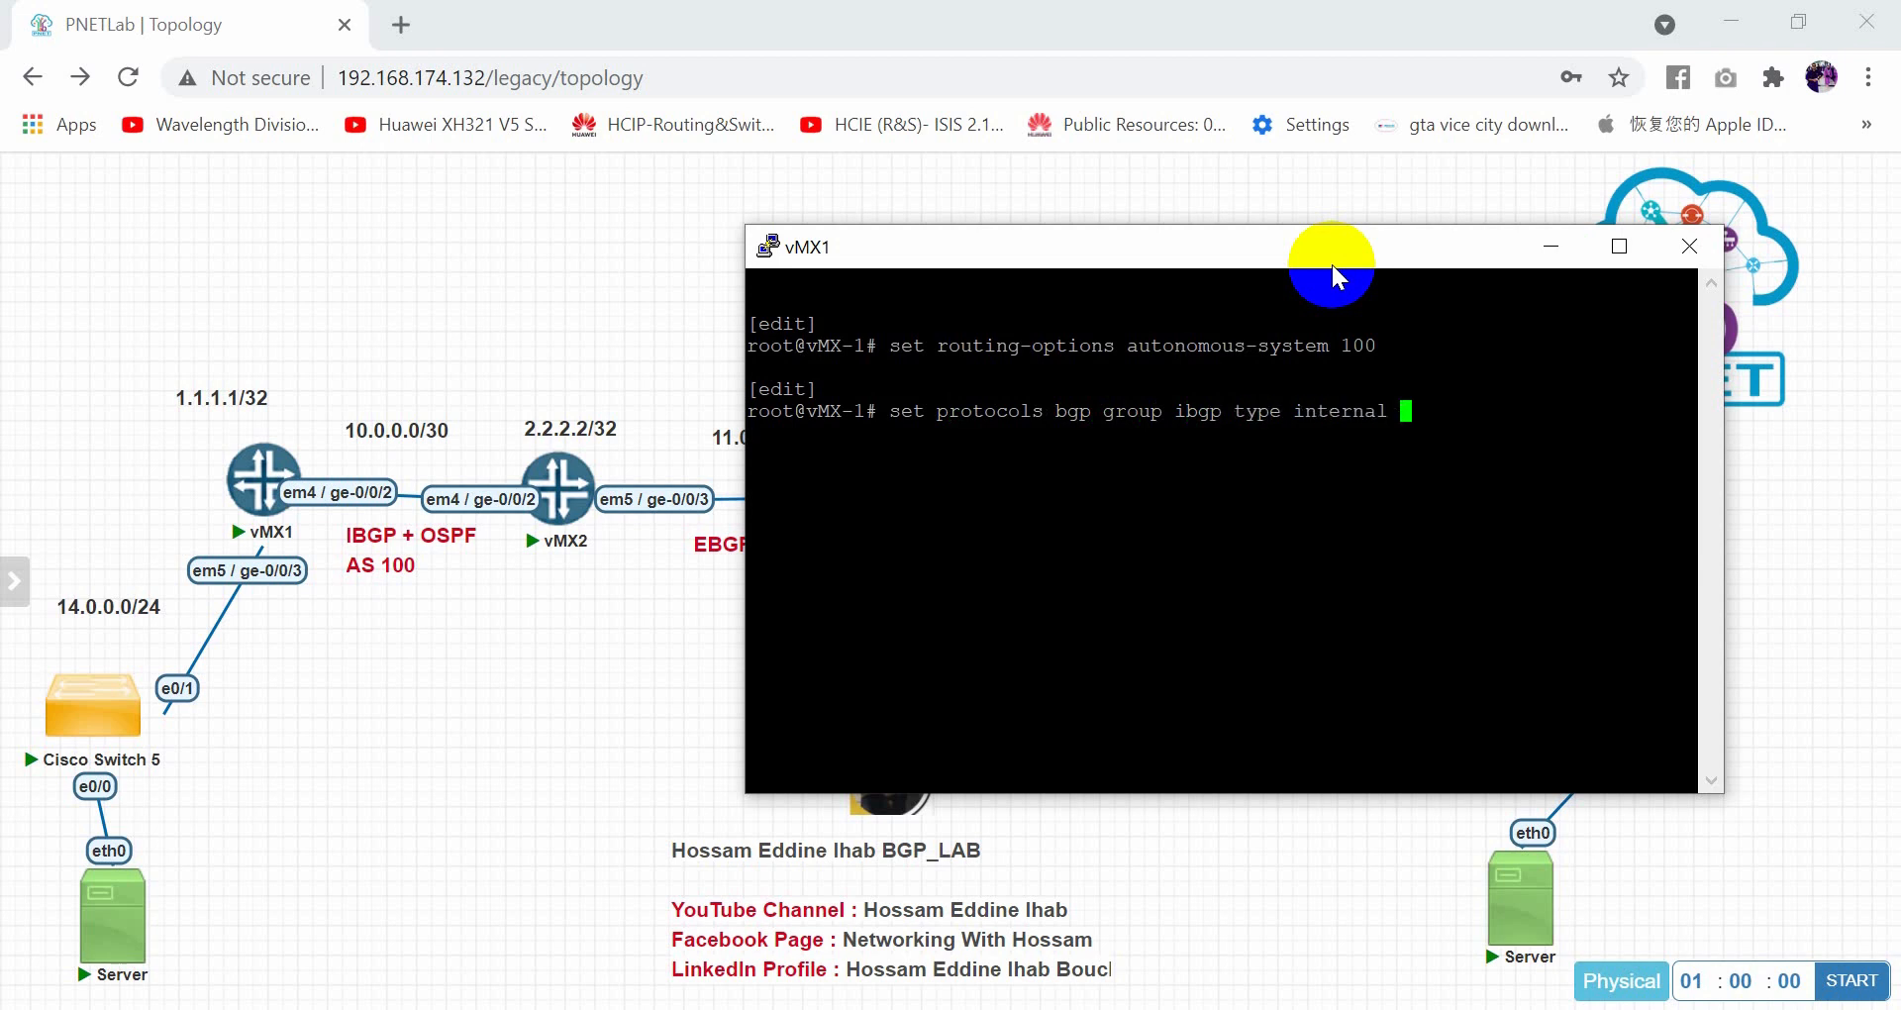
pyautogui.press('Return')
# Set the local address of vMX1's ibgp group to 1.1.1.1
pyautogui.press('Up')
pyautogui.press('BackSpace')
pyautogui.press('BackSpace')
pyautogui.press('BackSpace')
pyautogui.press('BackSpace')
pyautogui.press('BackSpace')
pyautogui.press('BackSpace')
pyautogui.press('BackSpace')
pyautogui.press('BackSpace')
pyautogui.press('BackSpace')
pyautogui.press('BackSpace')
pyautogui.press('BackSpace')
pyautogui.press('BackSpace')
pyautogui.press('BackSpace')
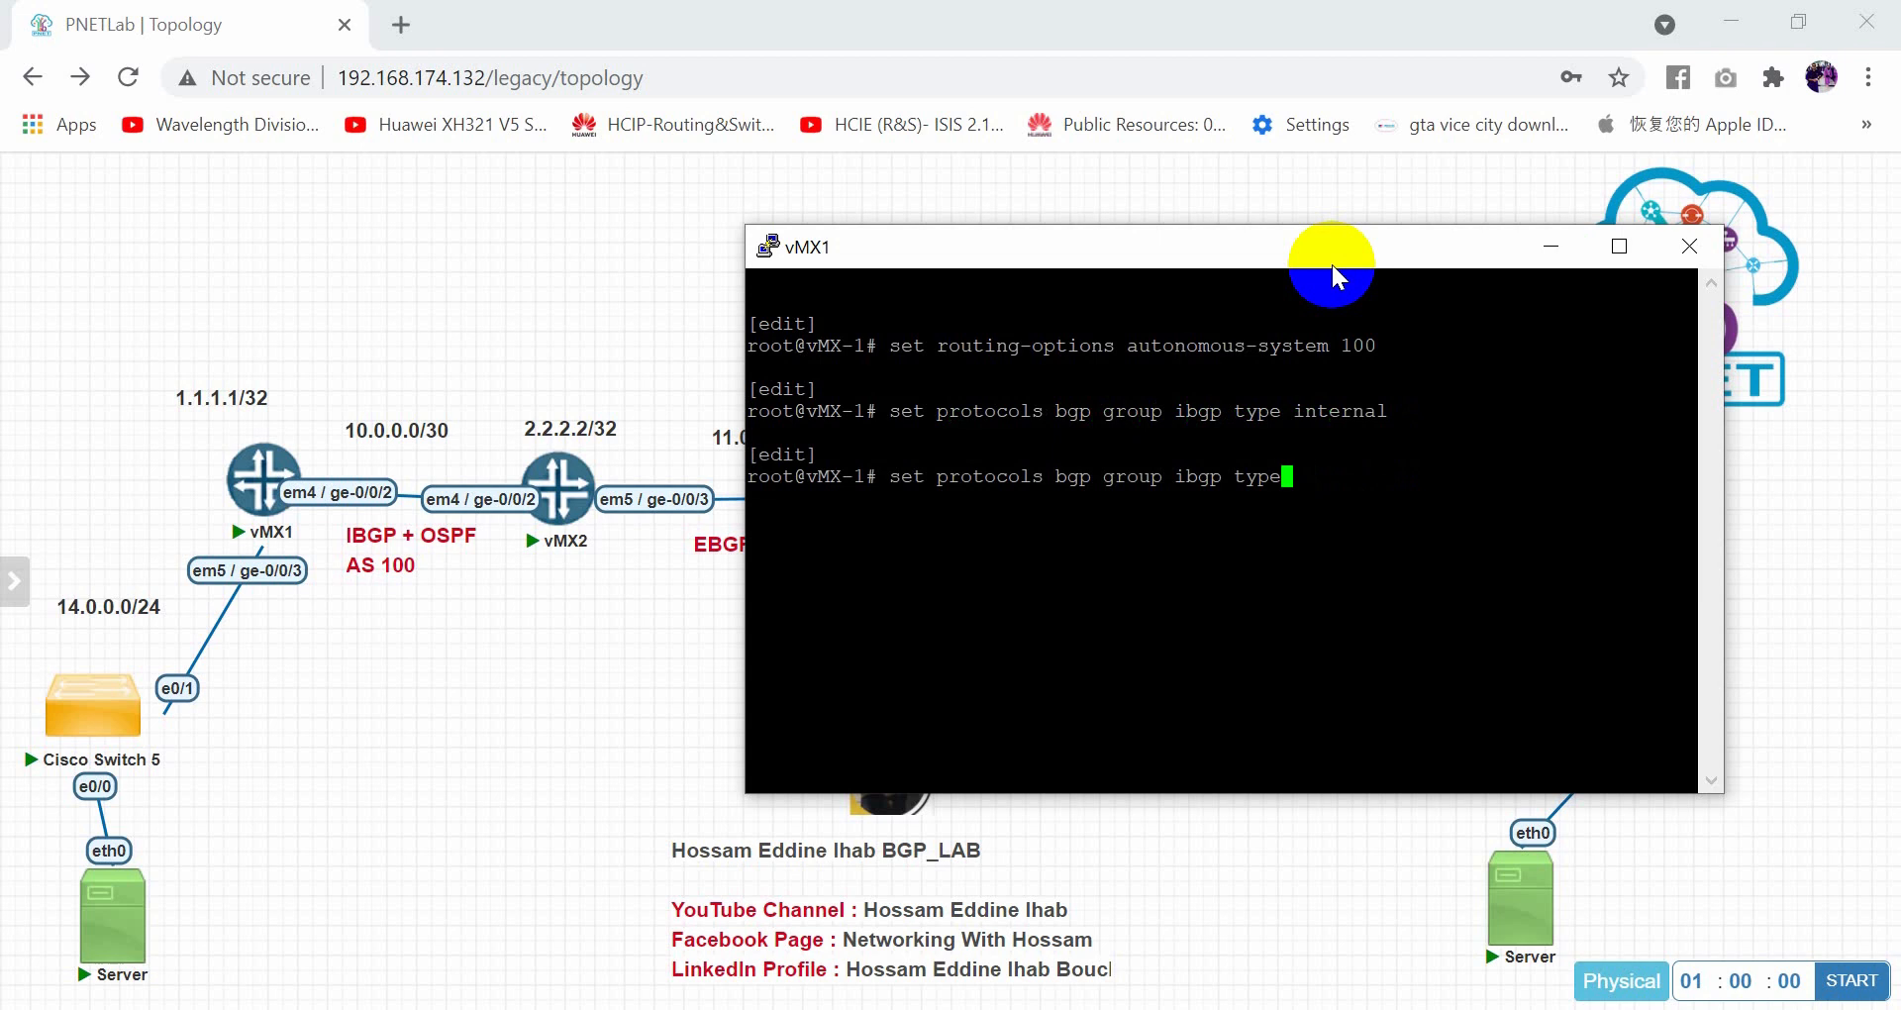
pyautogui.write('local-address 1.1.1.1')
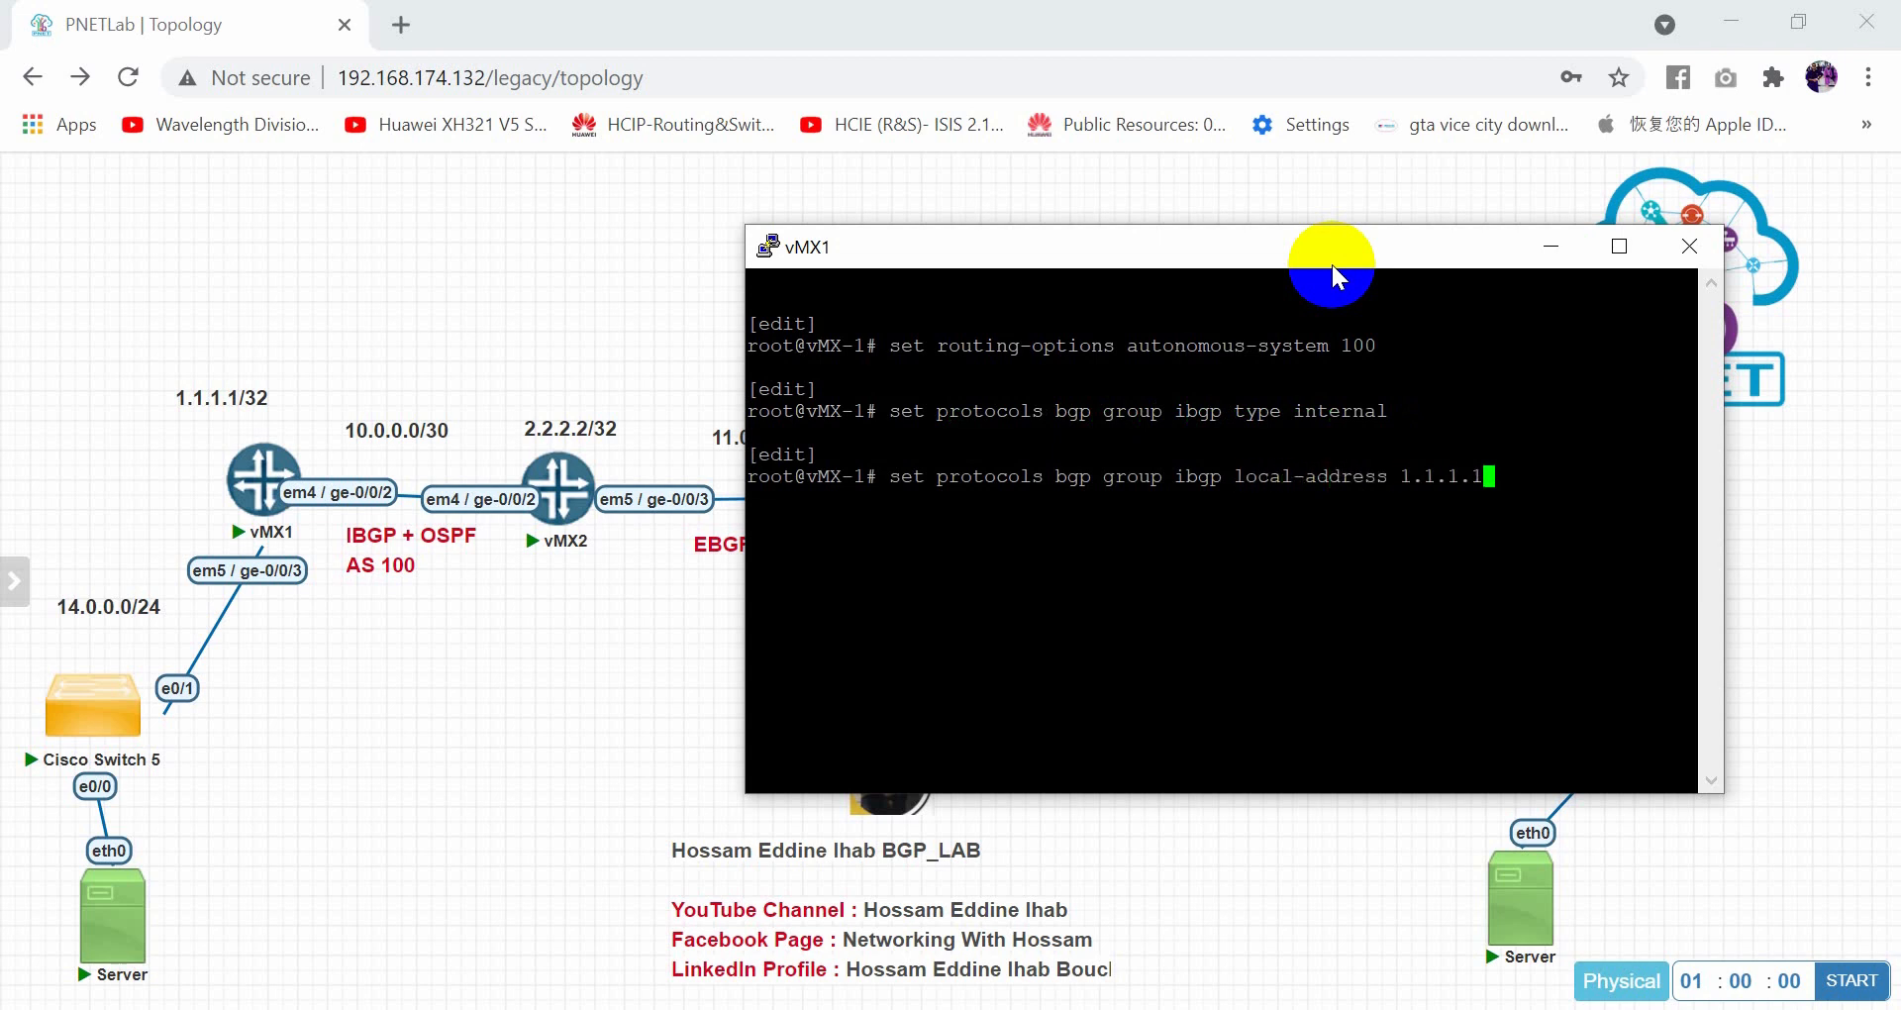
pyautogui.press('Return')
# Add neighbor 2.2.2.2 with peer-as 100 to vMX1's ibgp group
pyautogui.press('Up')
pyautogui.press('BackSpace')
pyautogui.press('BackSpace')
pyautogui.press('BackSpace')
pyautogui.press('BackSpace')
pyautogui.press('BackSpace')
pyautogui.press('BackSpace')
pyautogui.press('BackSpace')
pyautogui.press('BackSpace')
pyautogui.press('BackSpace')
pyautogui.press('BackSpace')
pyautogui.press('BackSpace')
pyautogui.press('BackSpace')
pyautogui.press('BackSpace')
pyautogui.press('BackSpace')
pyautogui.press('BackSpace')
pyautogui.press('BackSpace')
pyautogui.press('BackSpace')
pyautogui.press('BackSpace')
pyautogui.press('BackSpace')
pyautogui.press('BackSpace')
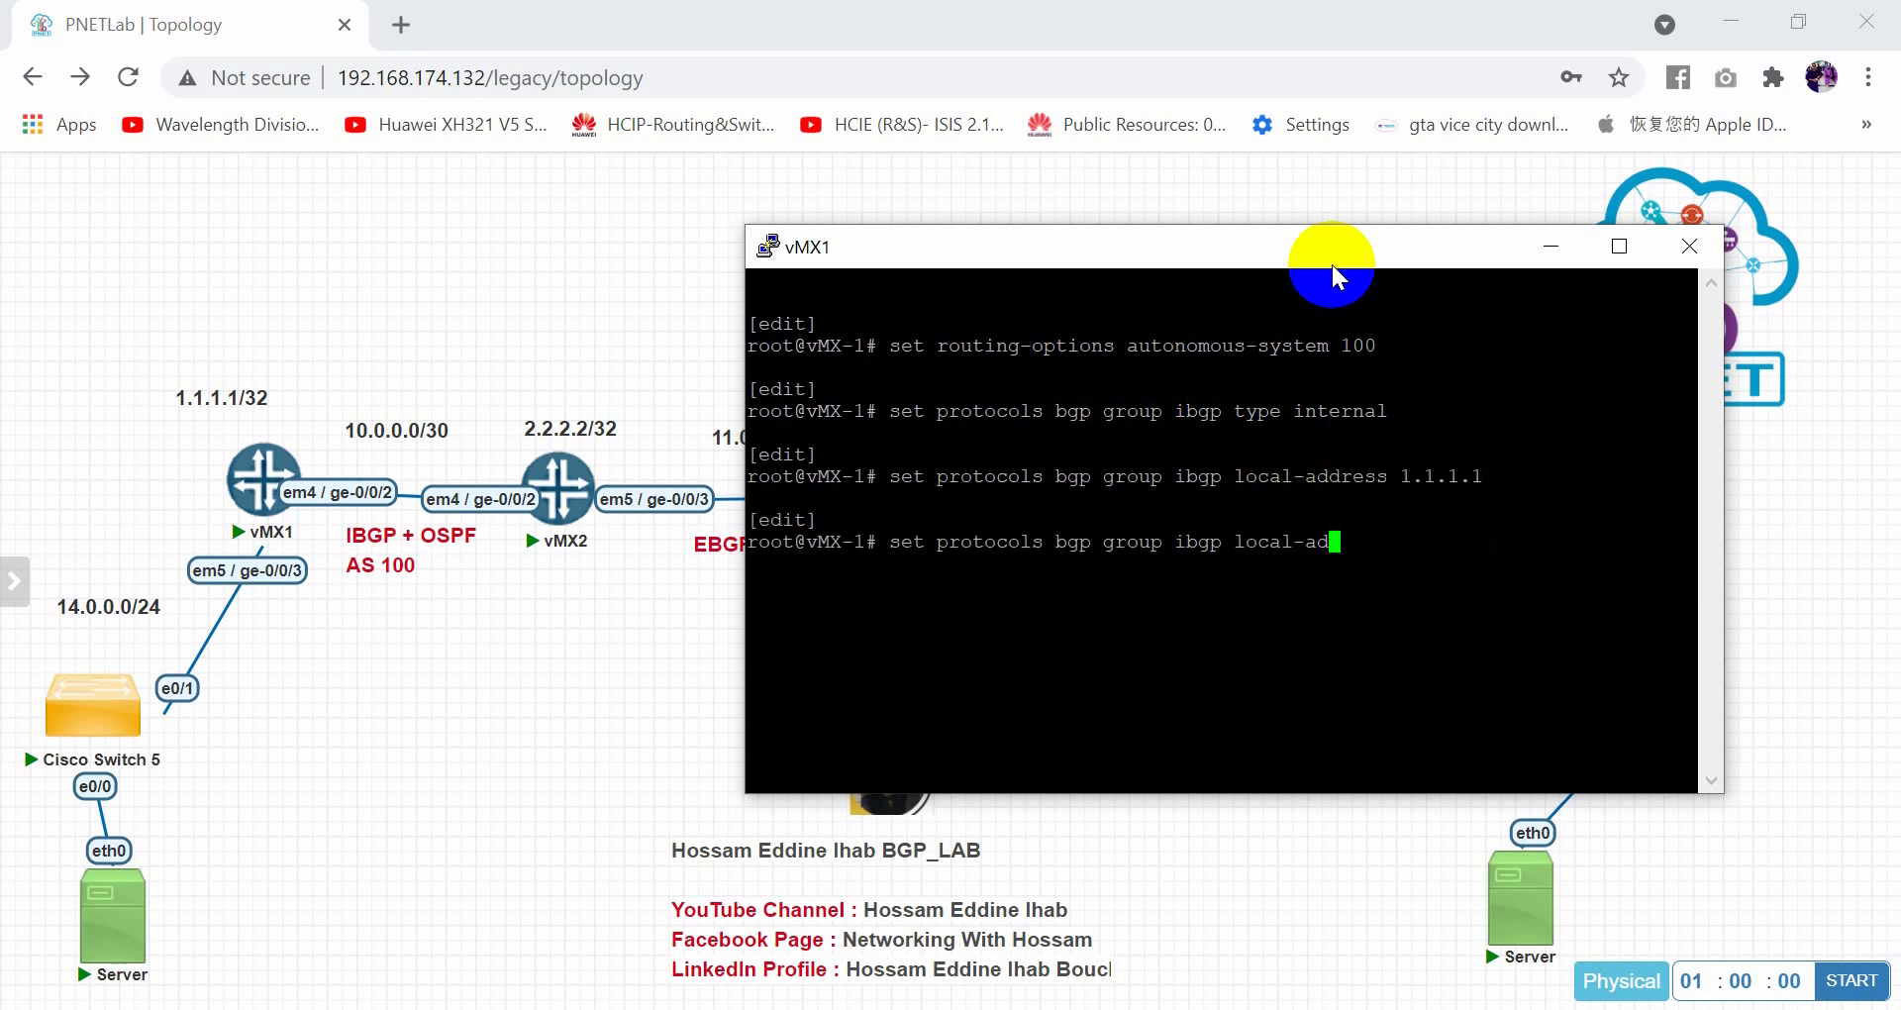
pyautogui.write('neighbor 2.2.2.2 ')
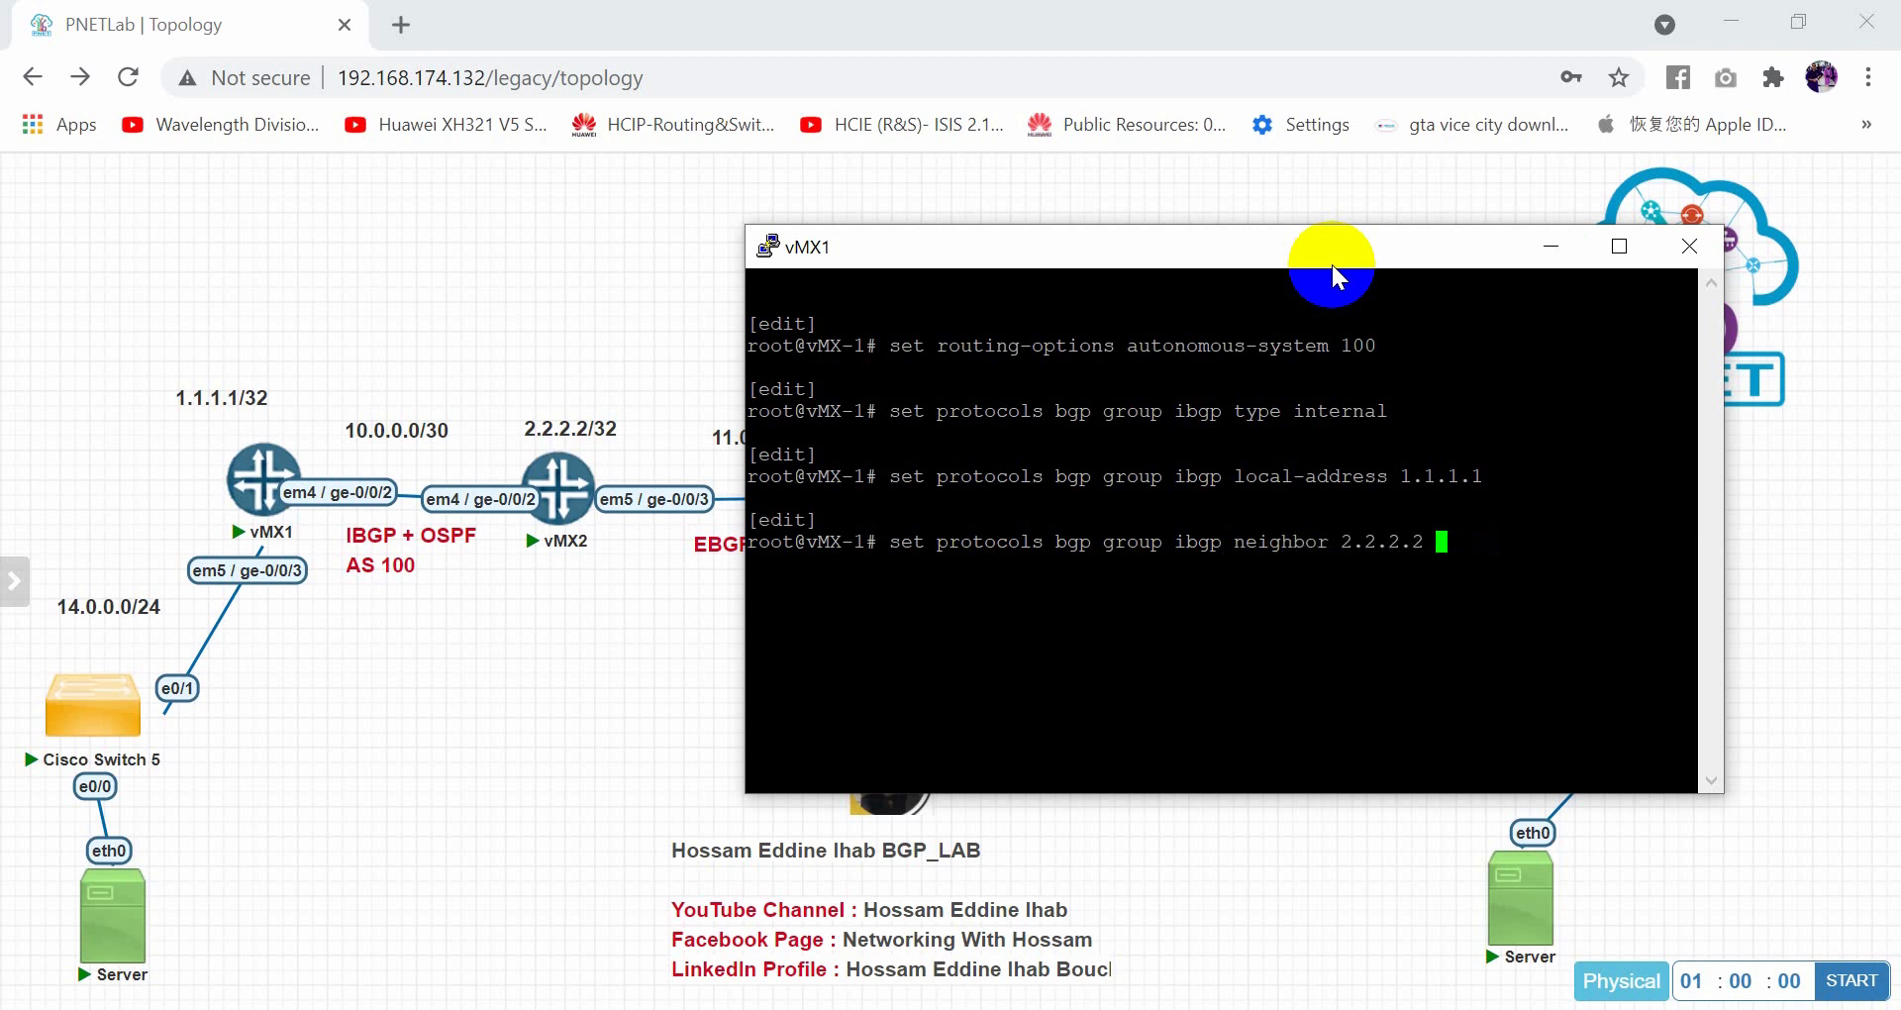
pyautogui.write('peer-as 100')
pyautogui.press('Return')
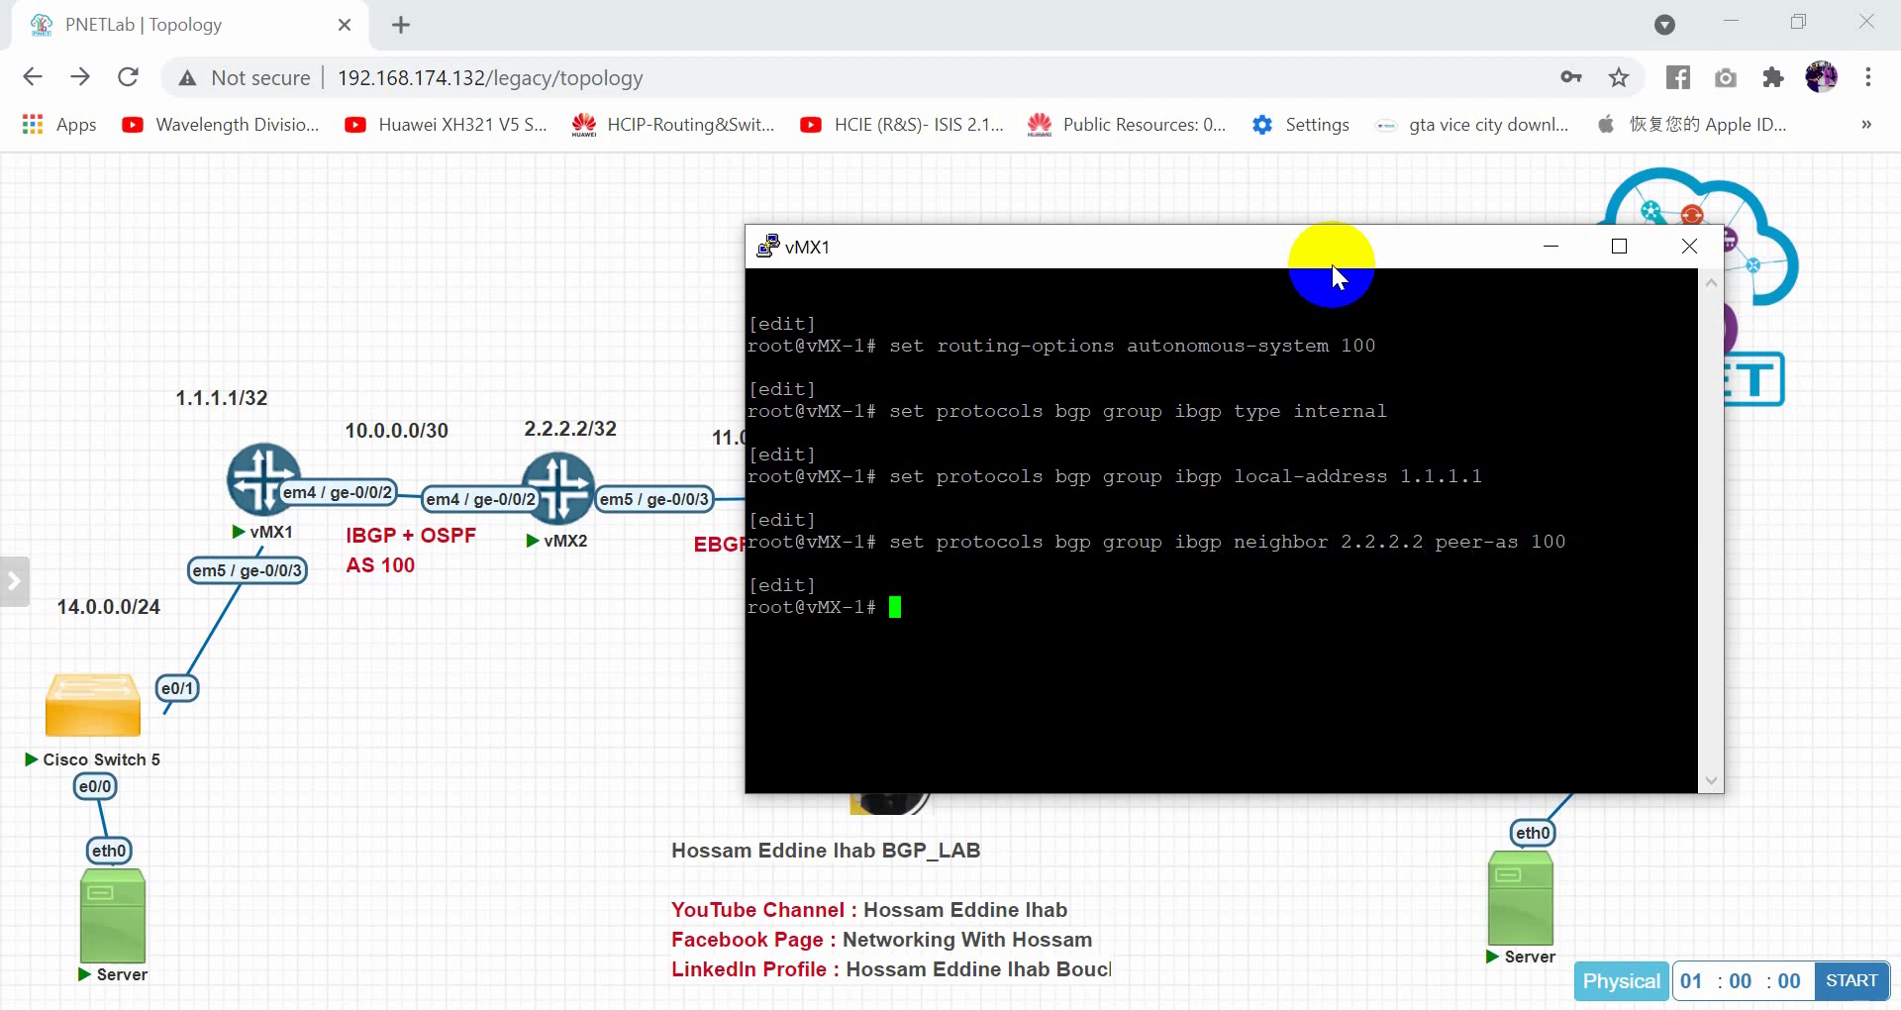
# Commit the BGP configuration on vMX1 and close its session
pyautogui.write('commit')
pyautogui.press('Return')
pyautogui.click(1689, 246)
pyautogui.click(984, 692)
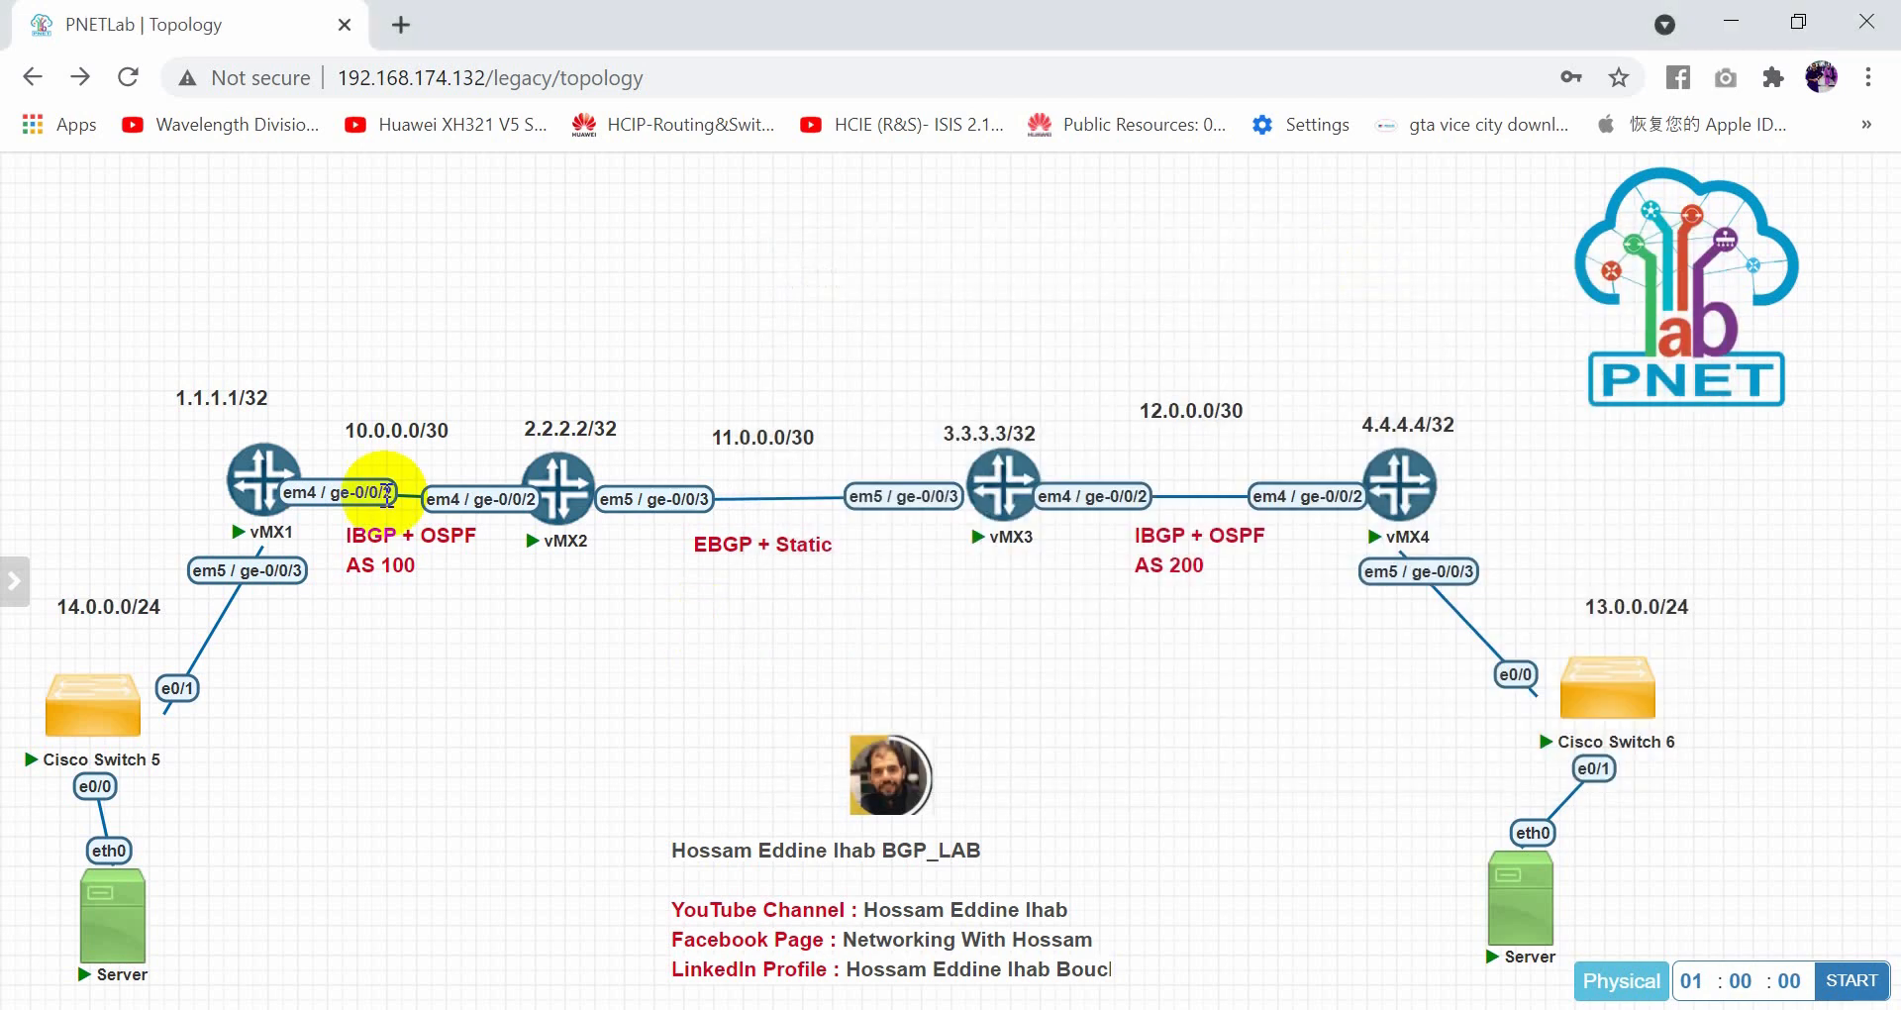
# In vMX2's console, create the BGP group ibgp with type internal
pyautogui.click(549, 510)
pyautogui.click(871, 284)
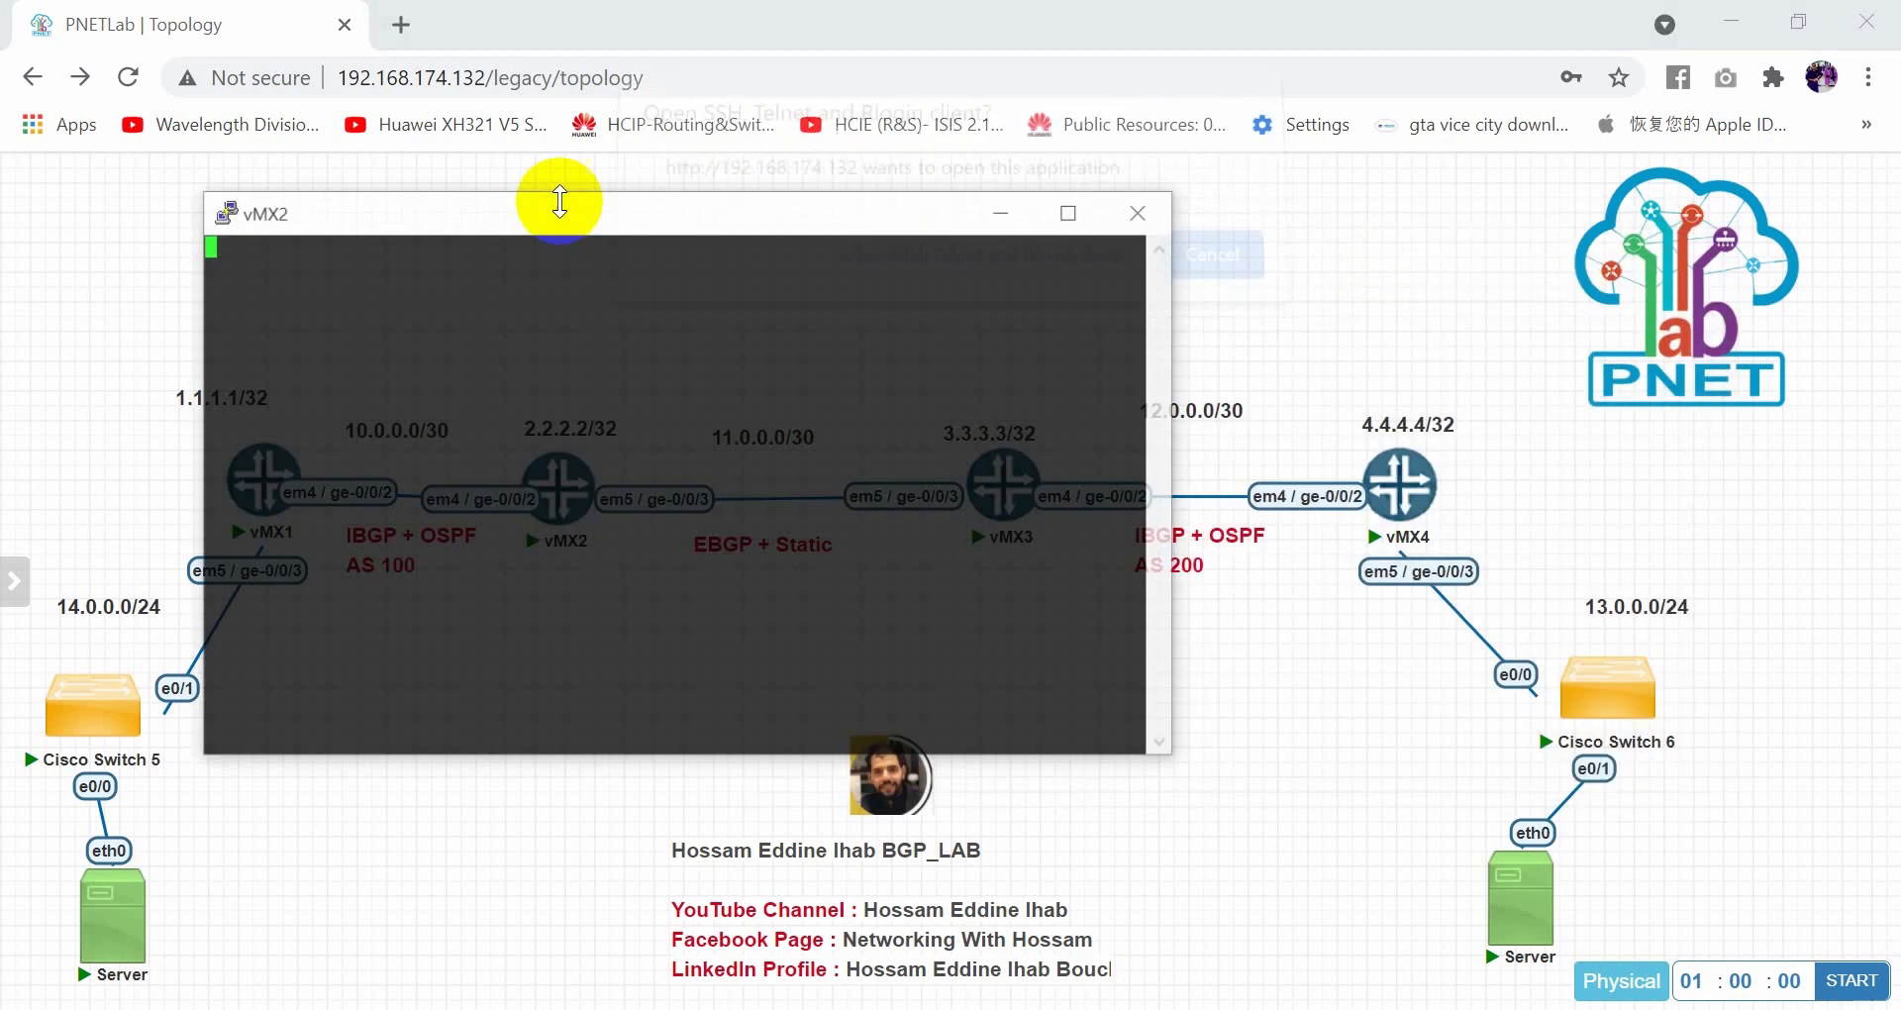
pyautogui.moveTo(559, 201); pyautogui.dragTo(1161, 274)
pyautogui.click(1049, 642)
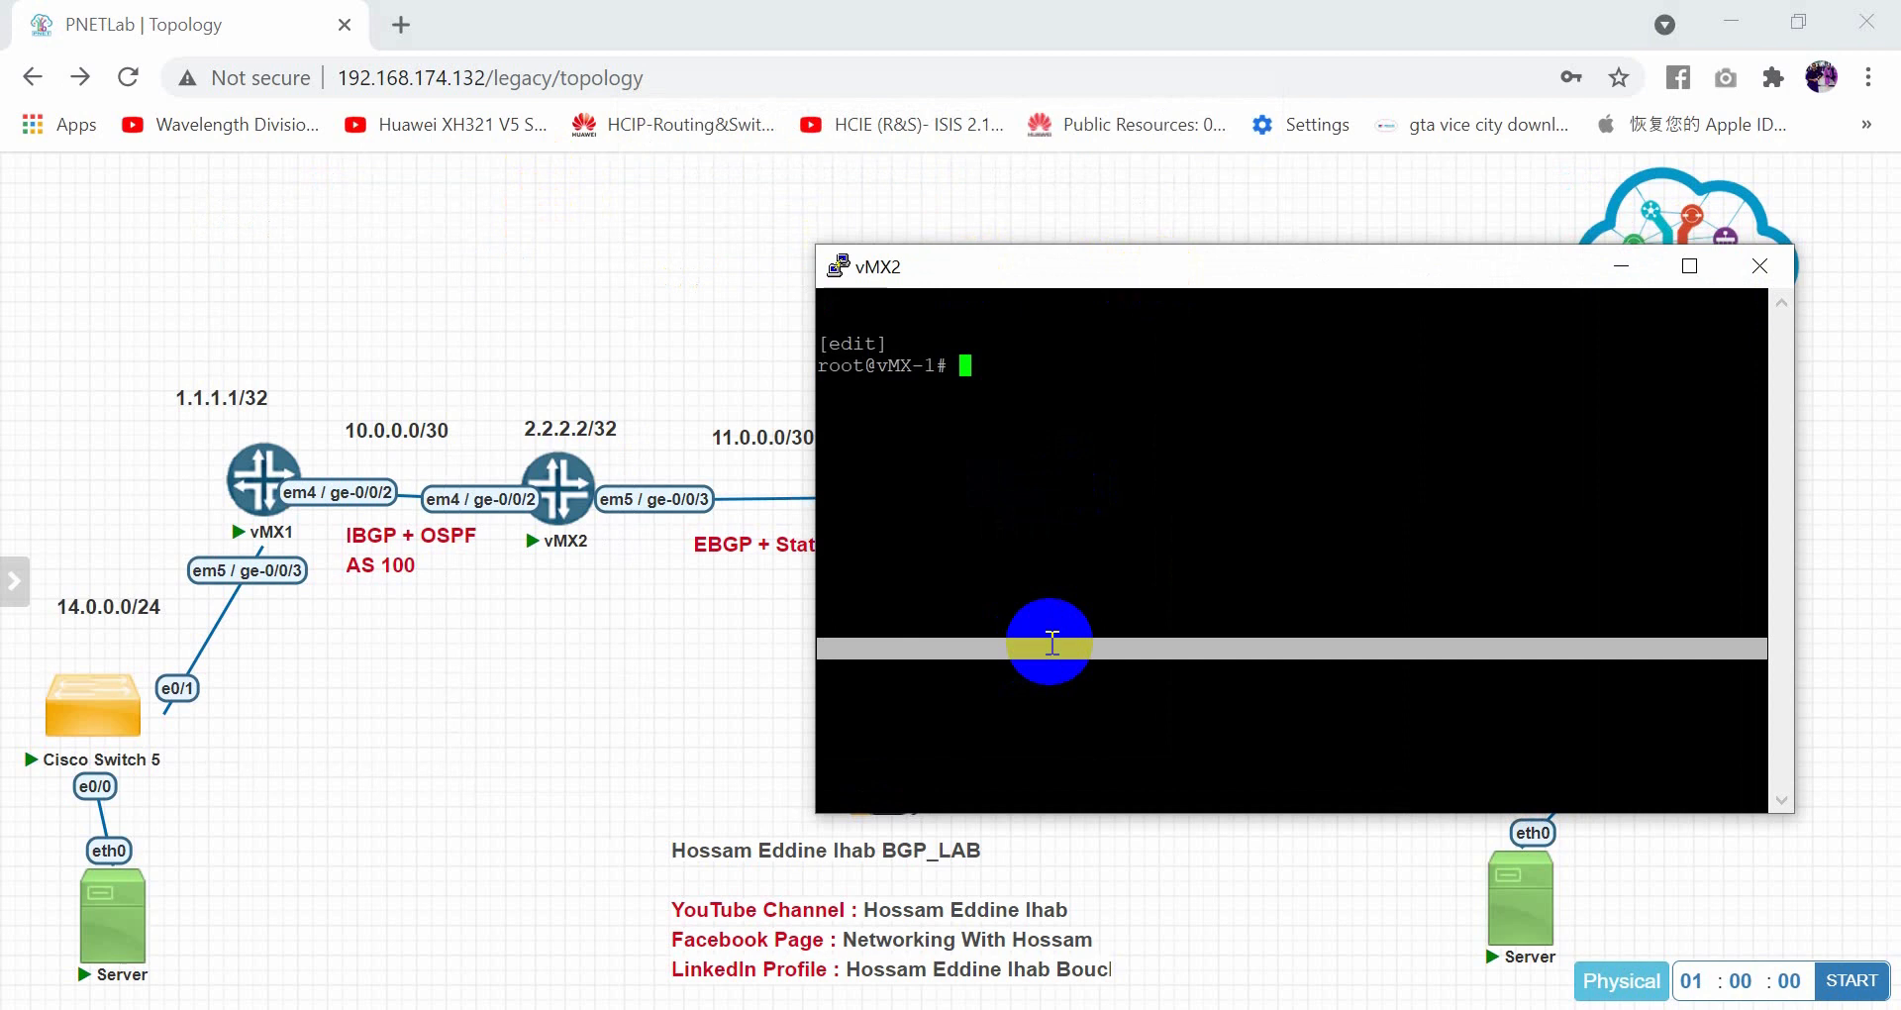
pyautogui.write('set bgp')
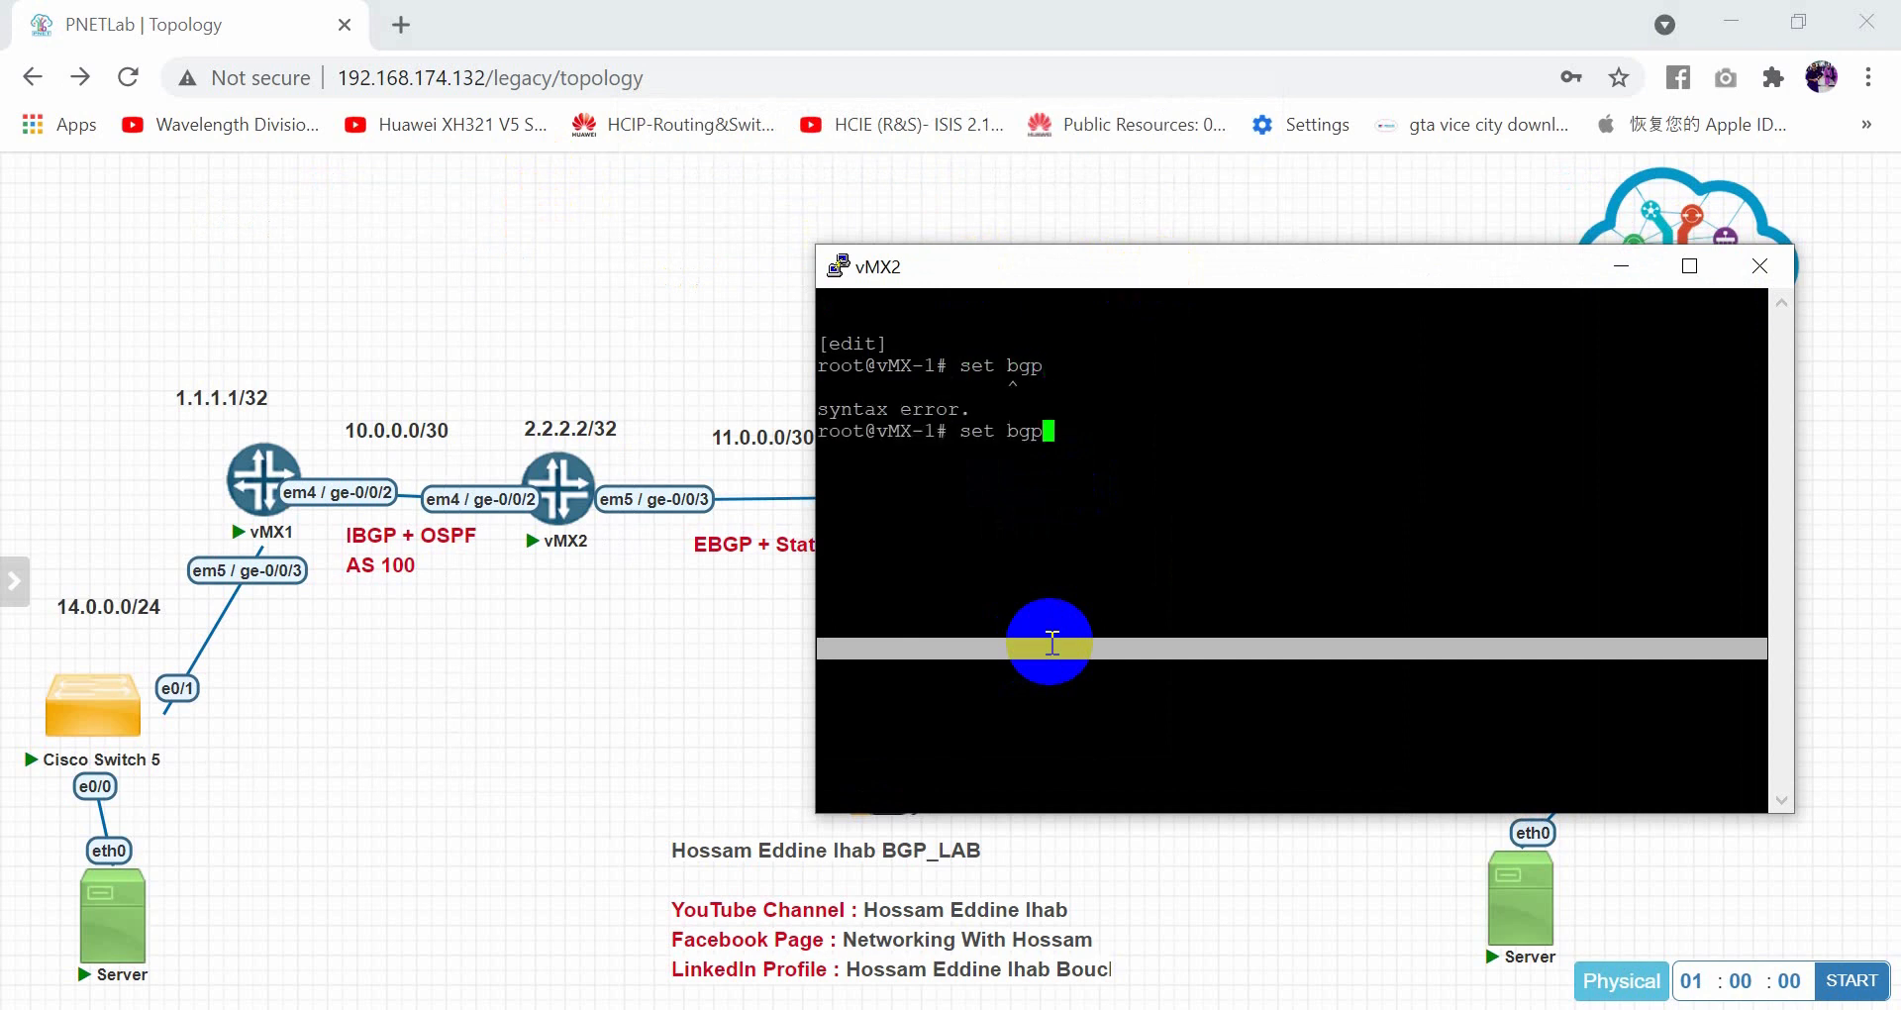
pyautogui.press('BackSpace')
pyautogui.press('BackSpace')
pyautogui.press('BackSpace')
pyautogui.write('protocols bgp group ')
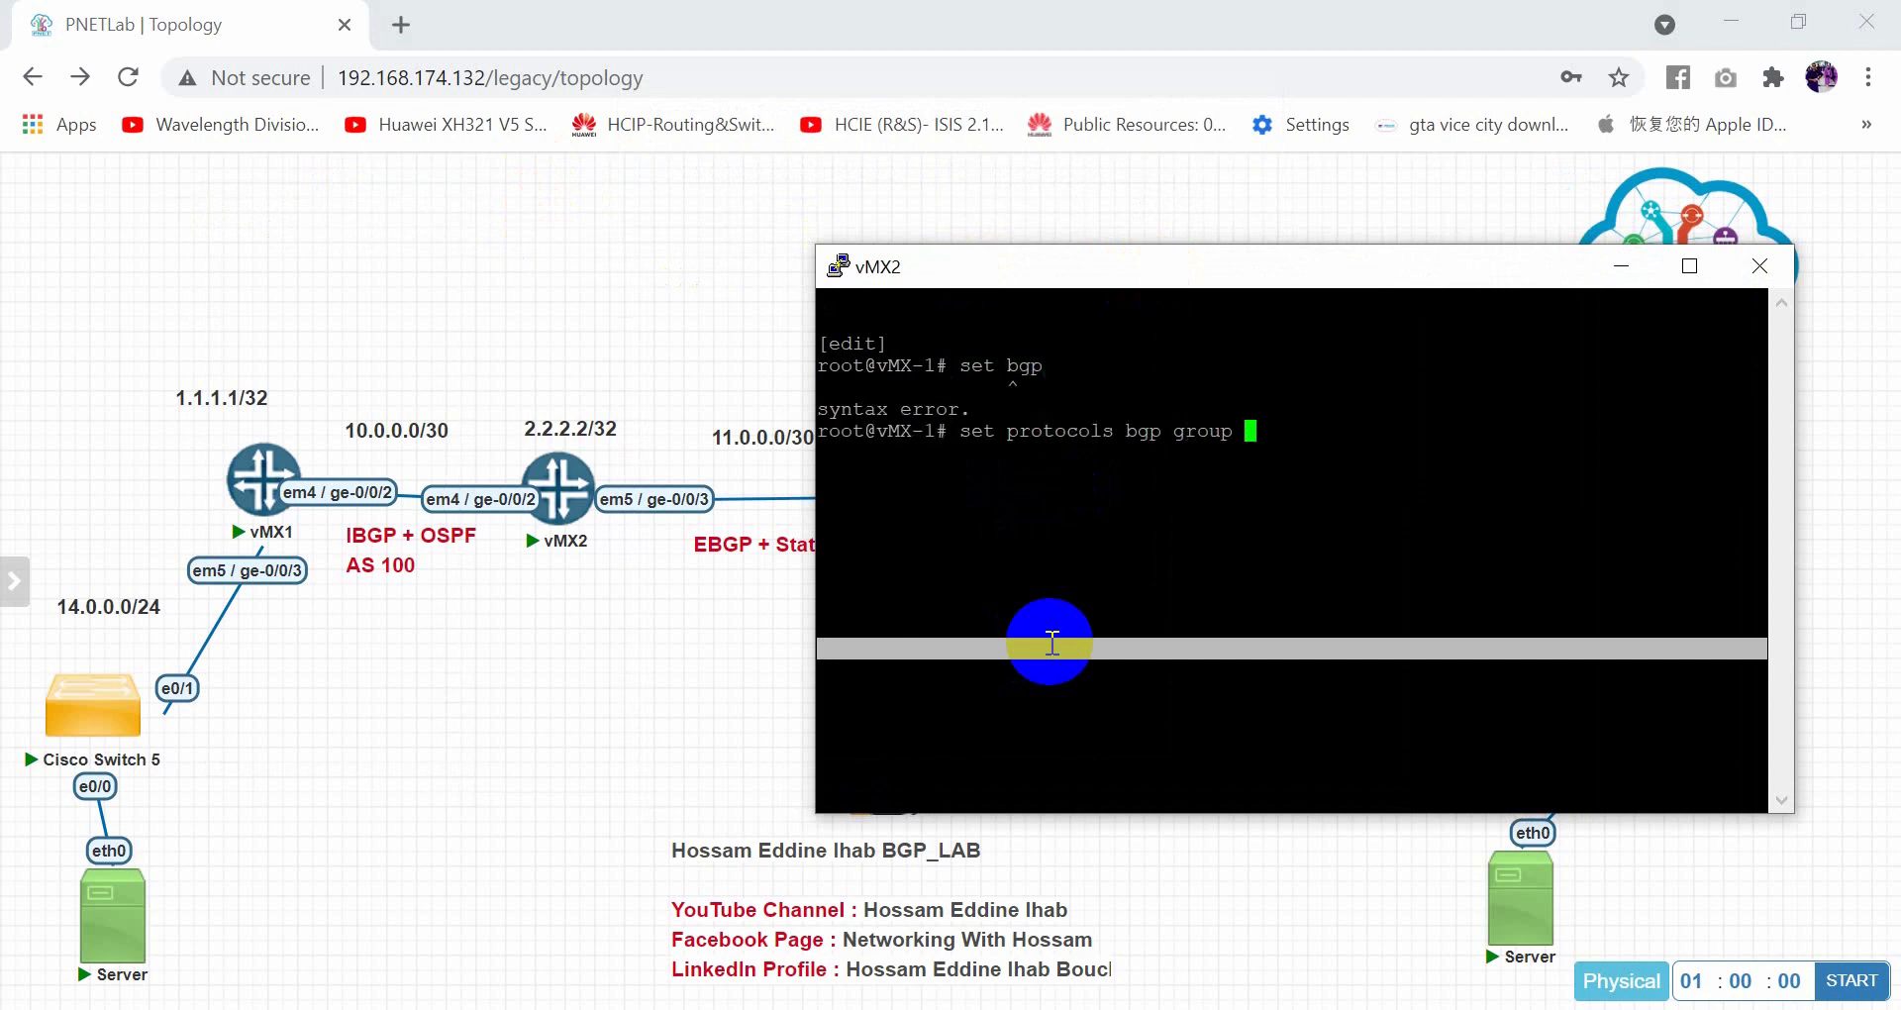
pyautogui.write('i')
pyautogui.write('gb')
pyautogui.press('BackSpace')
pyautogui.press('BackSpace')
pyautogui.write('bgp t')
pyautogui.press('space')
pyautogui.write('ype internal')
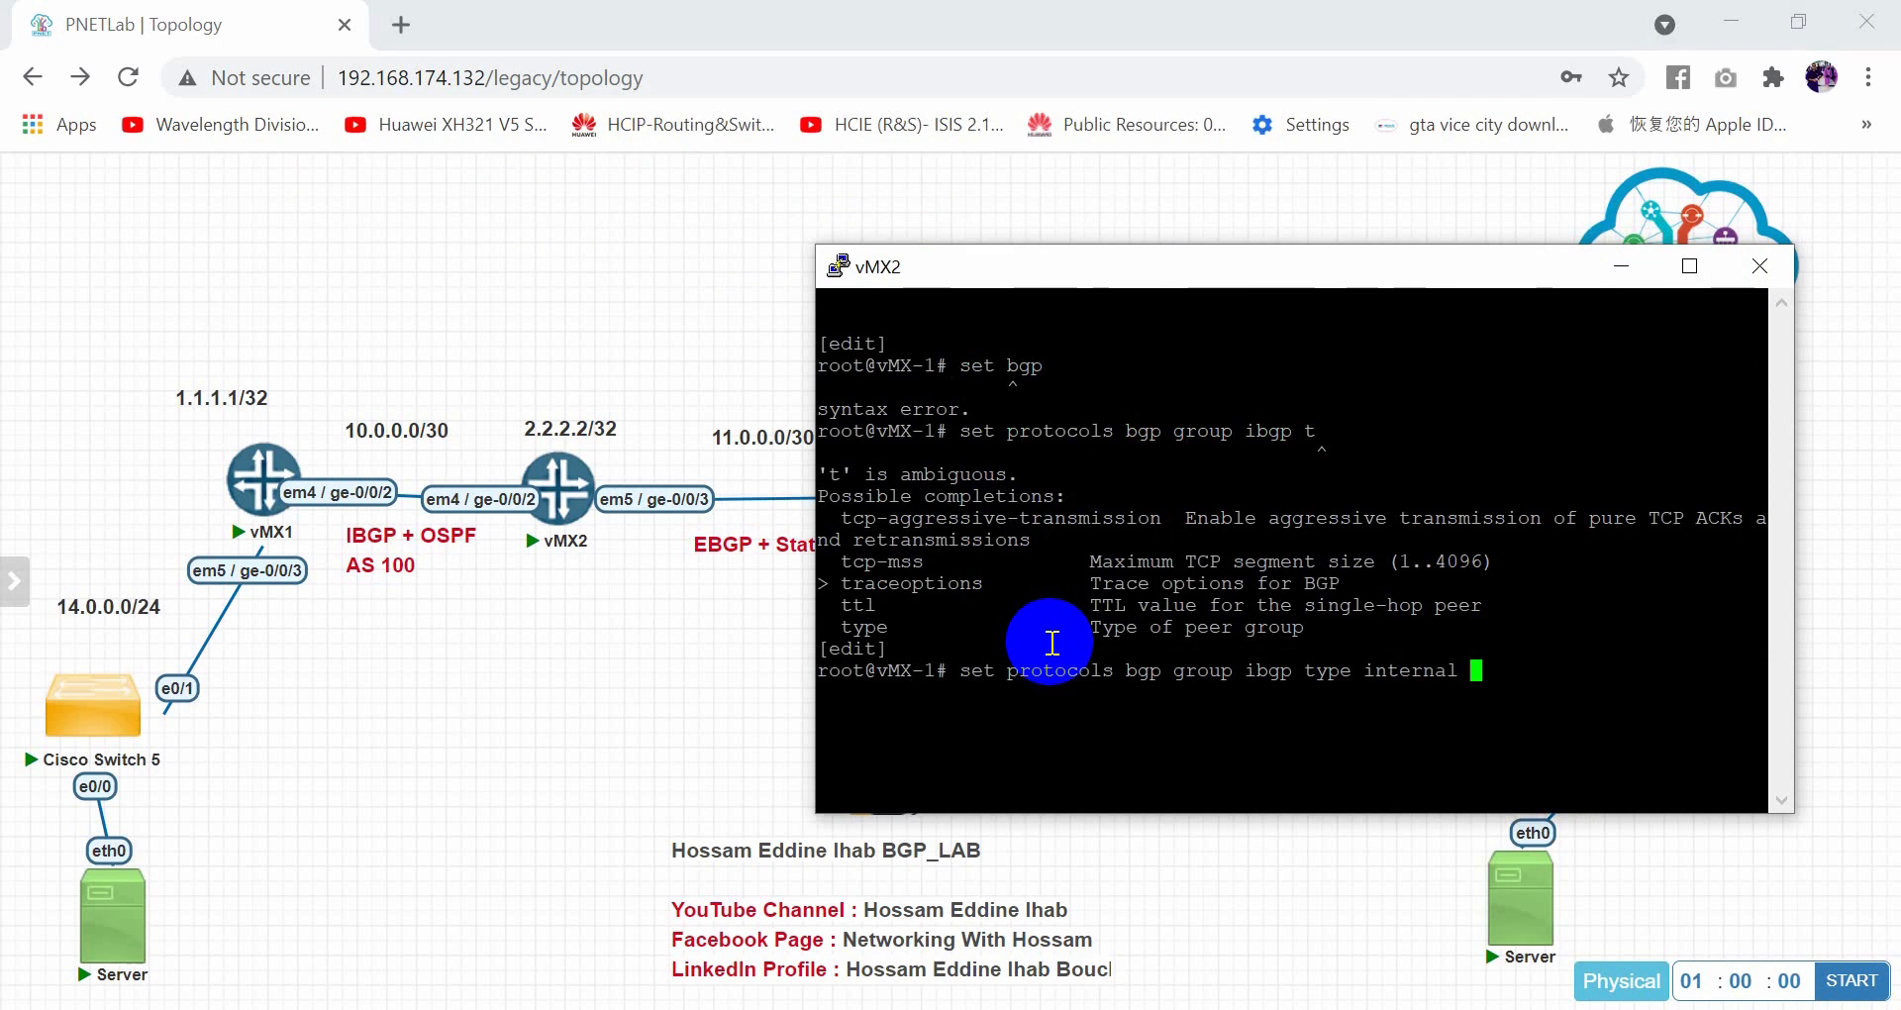
pyautogui.press('Return')
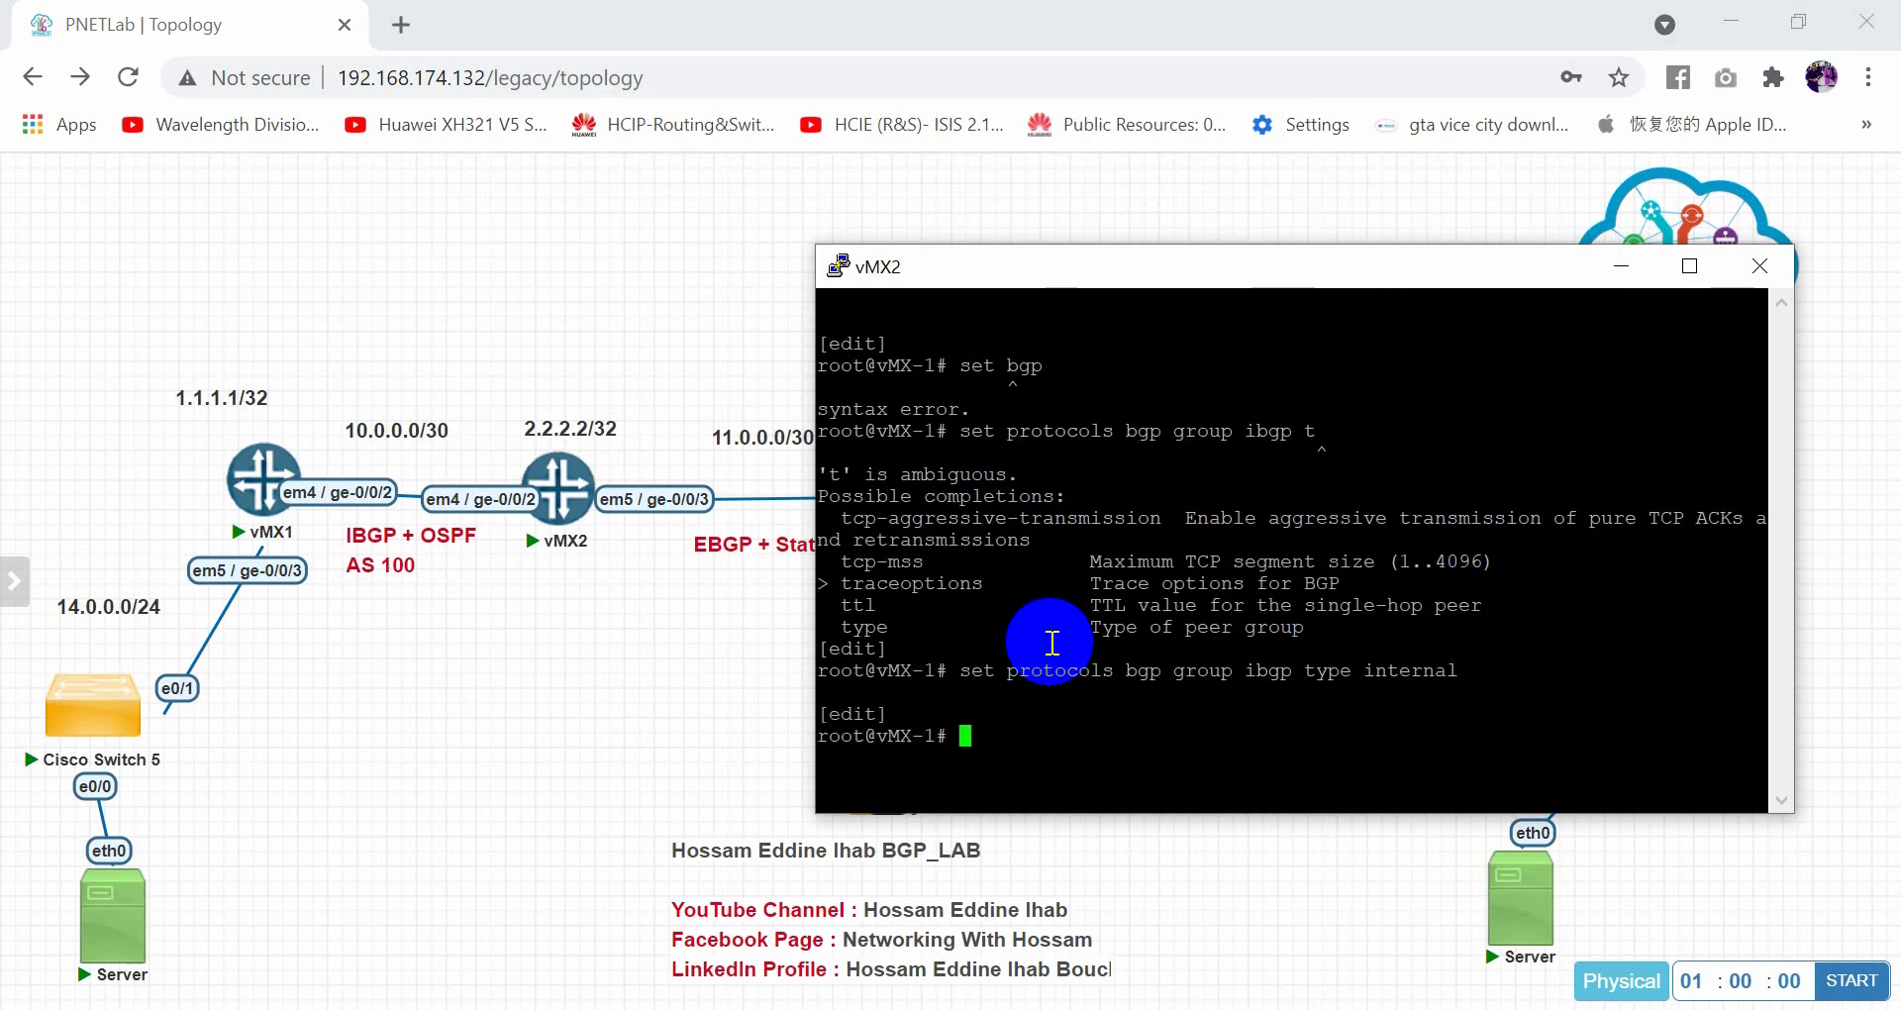
# Set the local address of vMX2's ibgp group to 2.2.2.2
pyautogui.press('Up')
pyautogui.press('BackSpace')
pyautogui.press('BackSpace')
pyautogui.press('BackSpace')
pyautogui.press('BackSpace')
pyautogui.press('BackSpace')
pyautogui.press('BackSpace')
pyautogui.press('BackSpace')
pyautogui.press('BackSpace')
pyautogui.press('BackSpace')
pyautogui.press('BackSpace')
pyautogui.press('BackSpace')
pyautogui.press('BackSpace')
pyautogui.press('BackSpace')
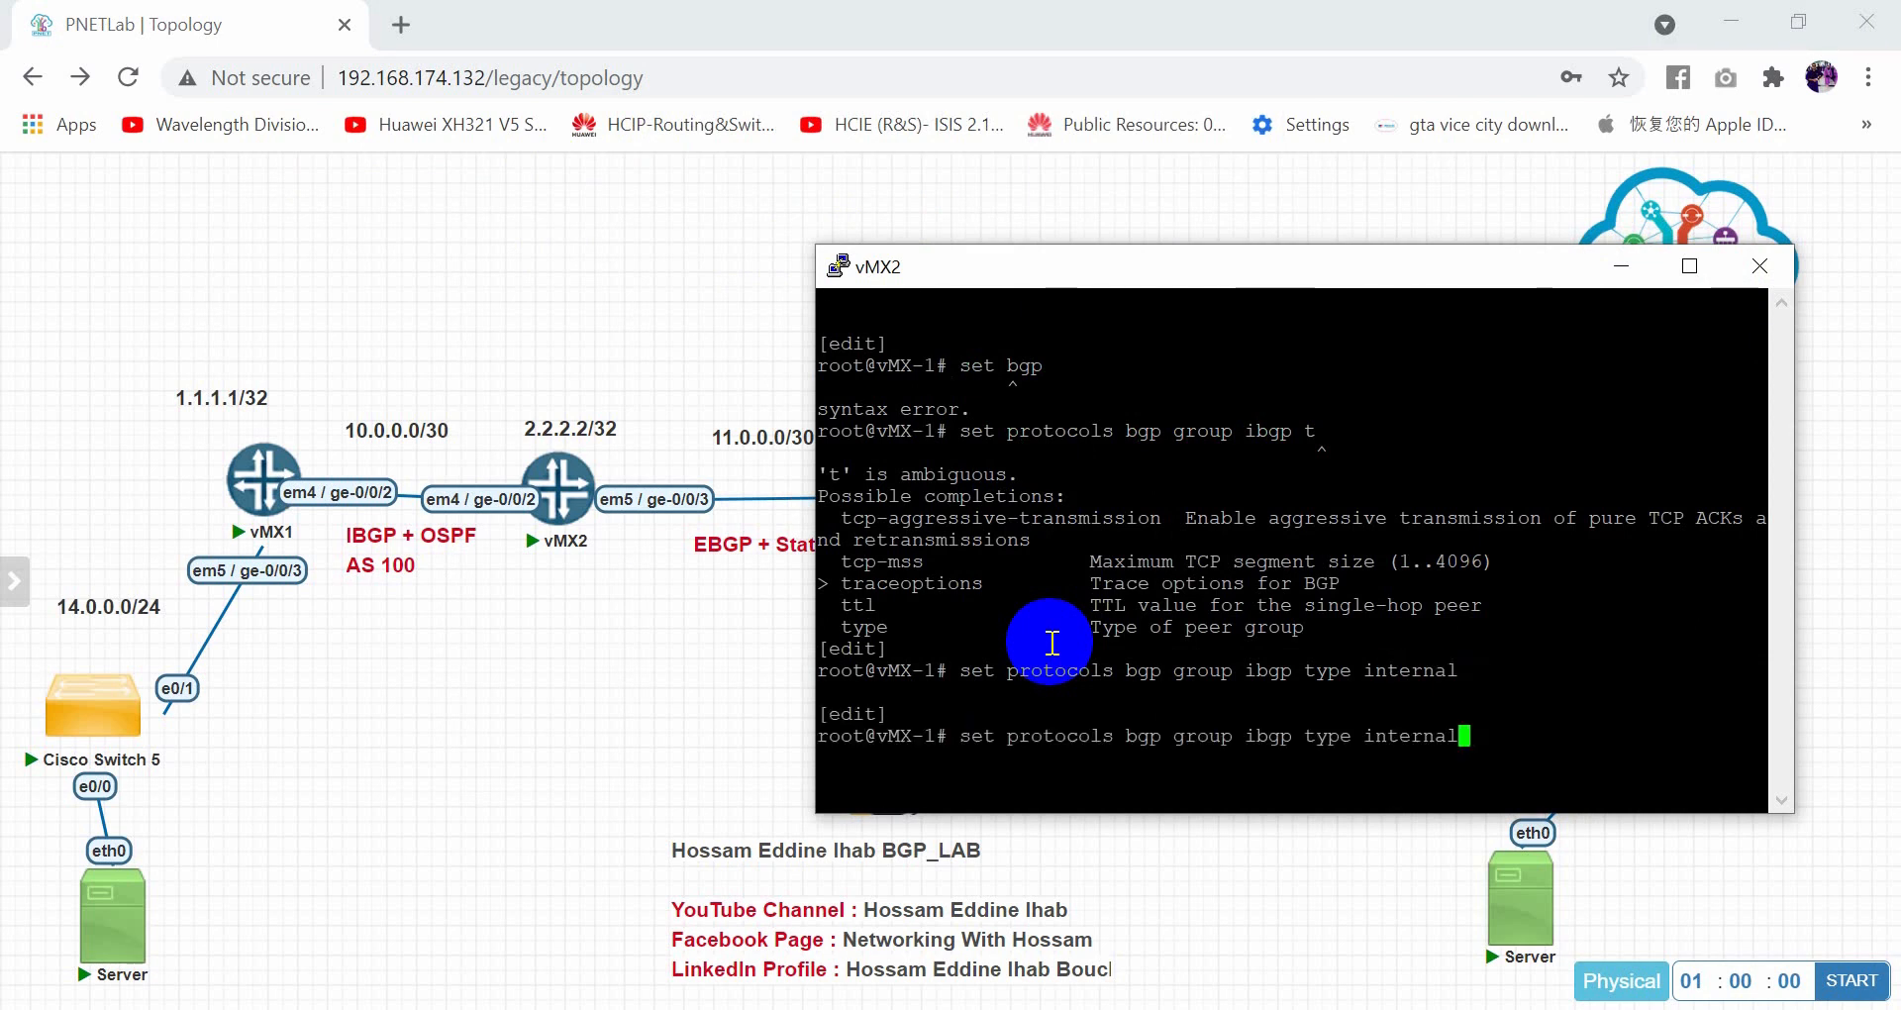
pyautogui.write('lcoa')
pyautogui.press('Return')
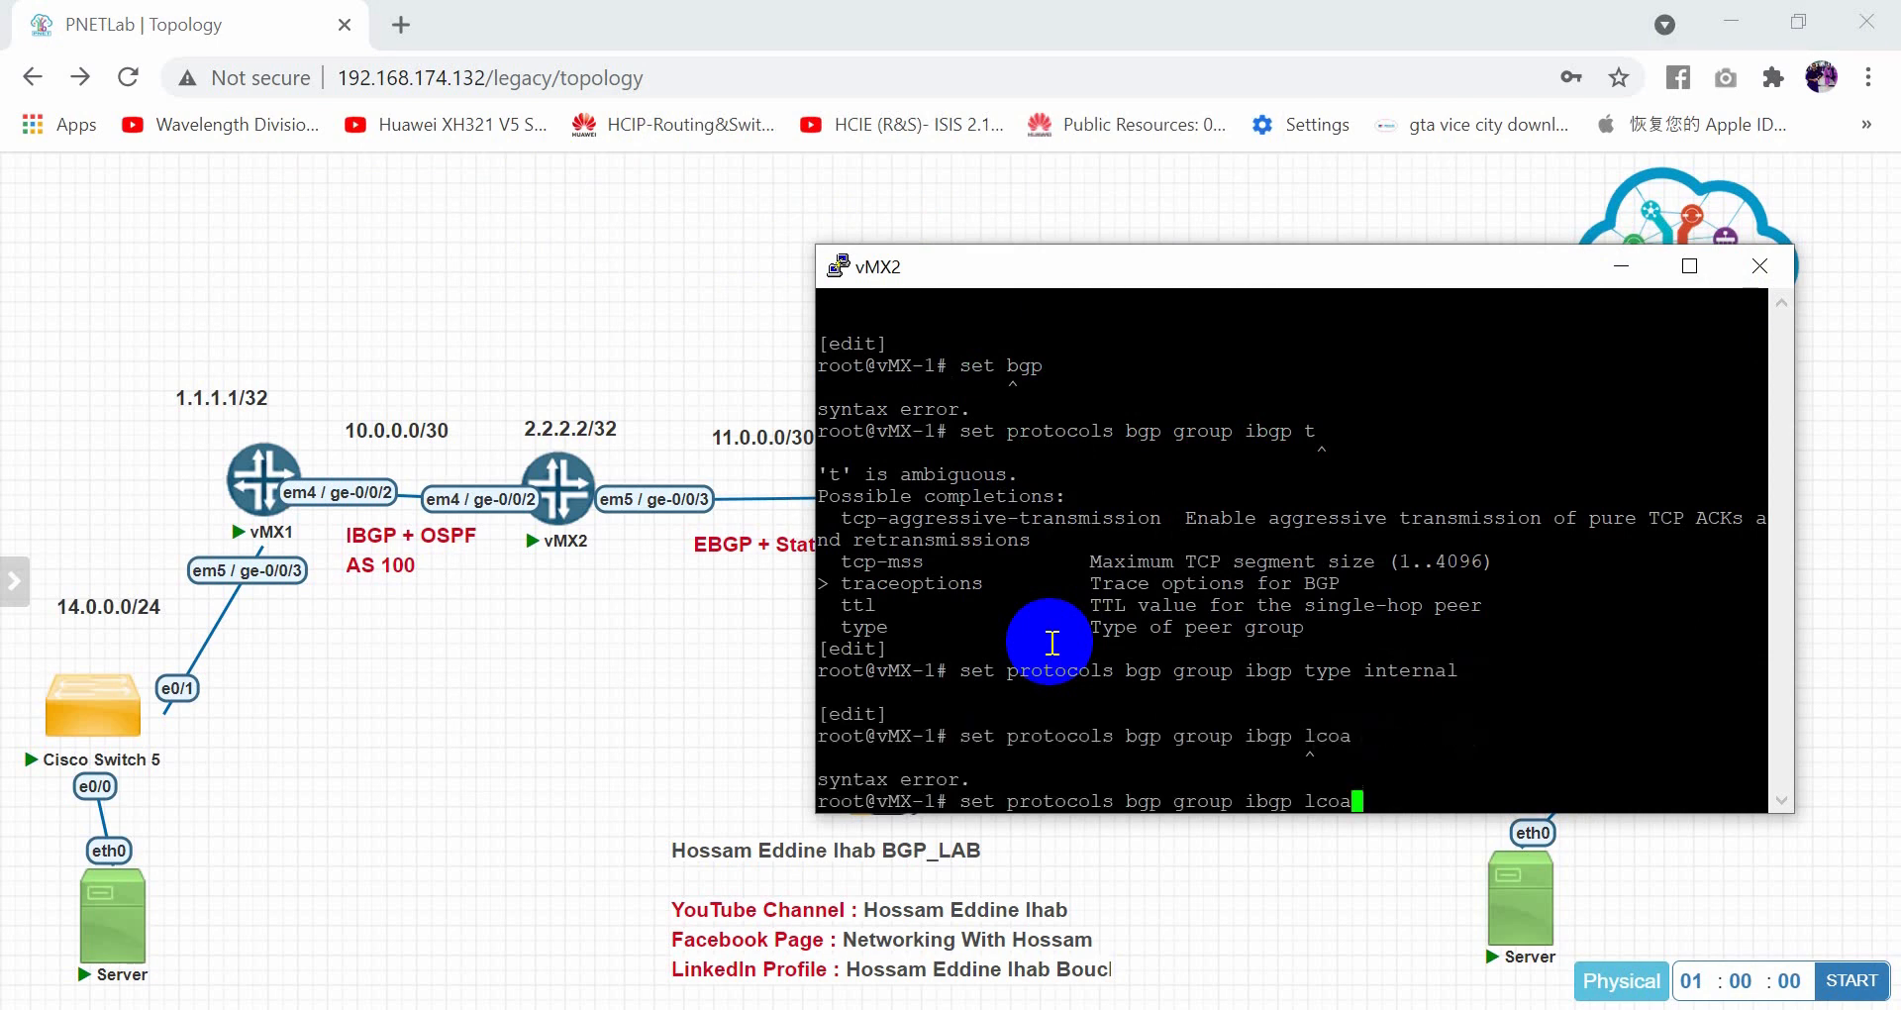
pyautogui.press('BackSpace')
pyautogui.press('BackSpace')
pyautogui.press('BackSpace')
pyautogui.write('pca')
pyautogui.press('Return')
pyautogui.press('BackSpace')
pyautogui.press('BackSpace')
pyautogui.press('BackSpace')
pyautogui.write('ocal-')
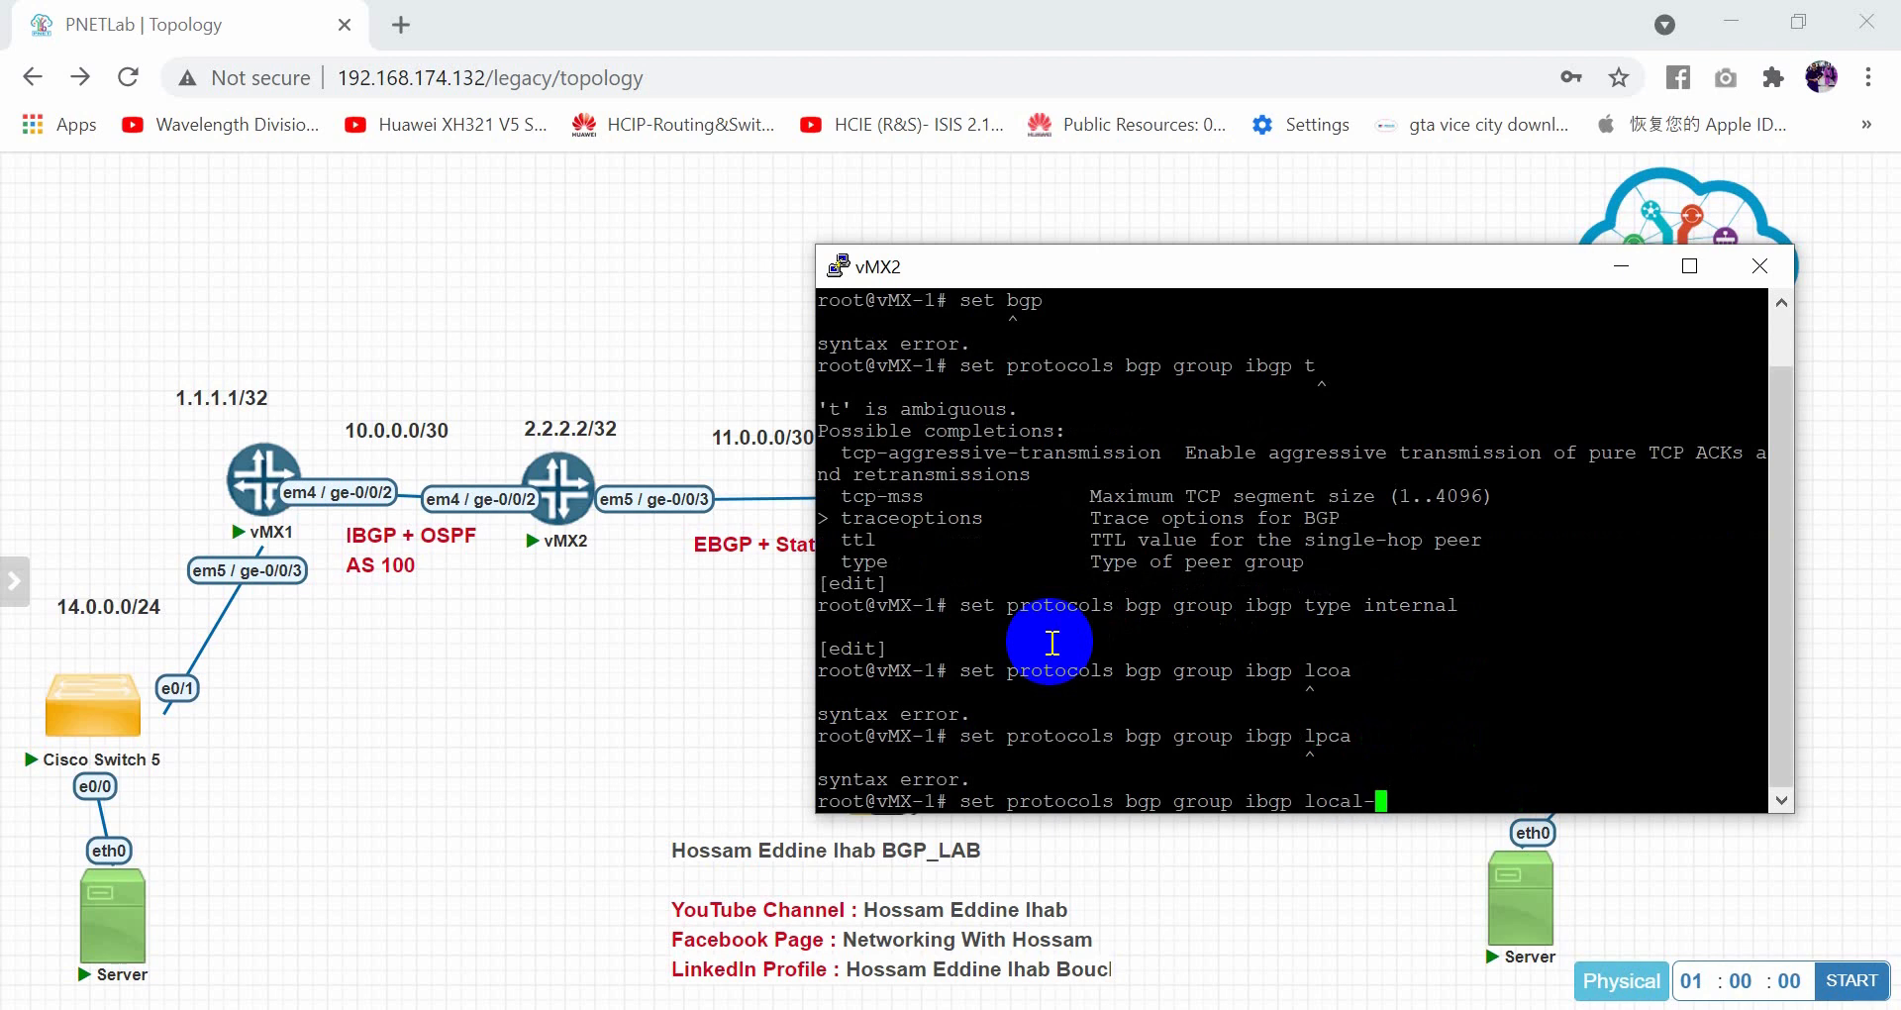
pyautogui.press('Tab')
pyautogui.write('2.2.2.2')
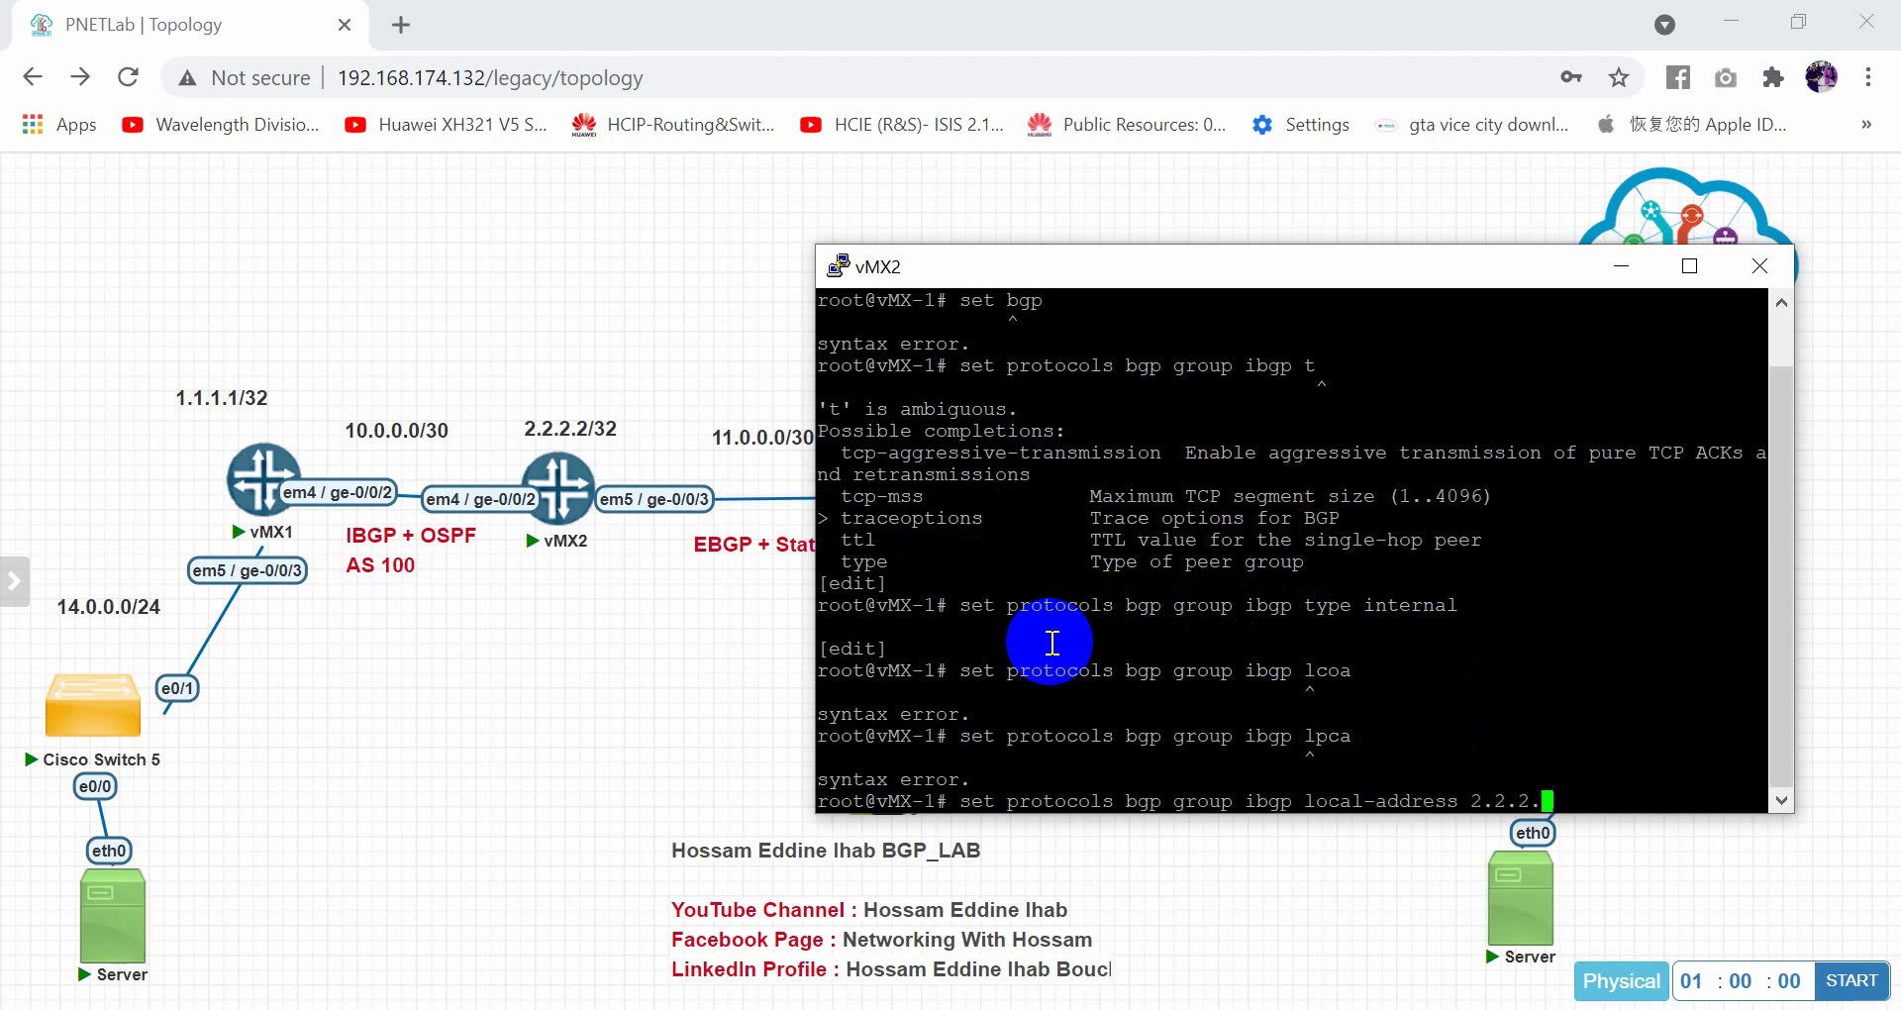
pyautogui.press('Return')
# Add neighbor 1.1.1.1 with peer-as 100 to vMX2's ibgp group and commit the configuration
pyautogui.press('Up')
pyautogui.press('BackSpace')
pyautogui.press('BackSpace')
pyautogui.press('BackSpace')
pyautogui.press('BackSpace')
pyautogui.press('BackSpace')
pyautogui.press('BackSpace')
pyautogui.press('BackSpace')
pyautogui.press('BackSpace')
pyautogui.press('BackSpace')
pyautogui.press('BackSpace')
pyautogui.press('BackSpace')
pyautogui.press('BackSpace')
pyautogui.press('BackSpace')
pyautogui.press('BackSpace')
pyautogui.press('BackSpace')
pyautogui.press('BackSpace')
pyautogui.press('BackSpace')
pyautogui.press('BackSpace')
pyautogui.press('BackSpace')
pyautogui.press('BackSpace')
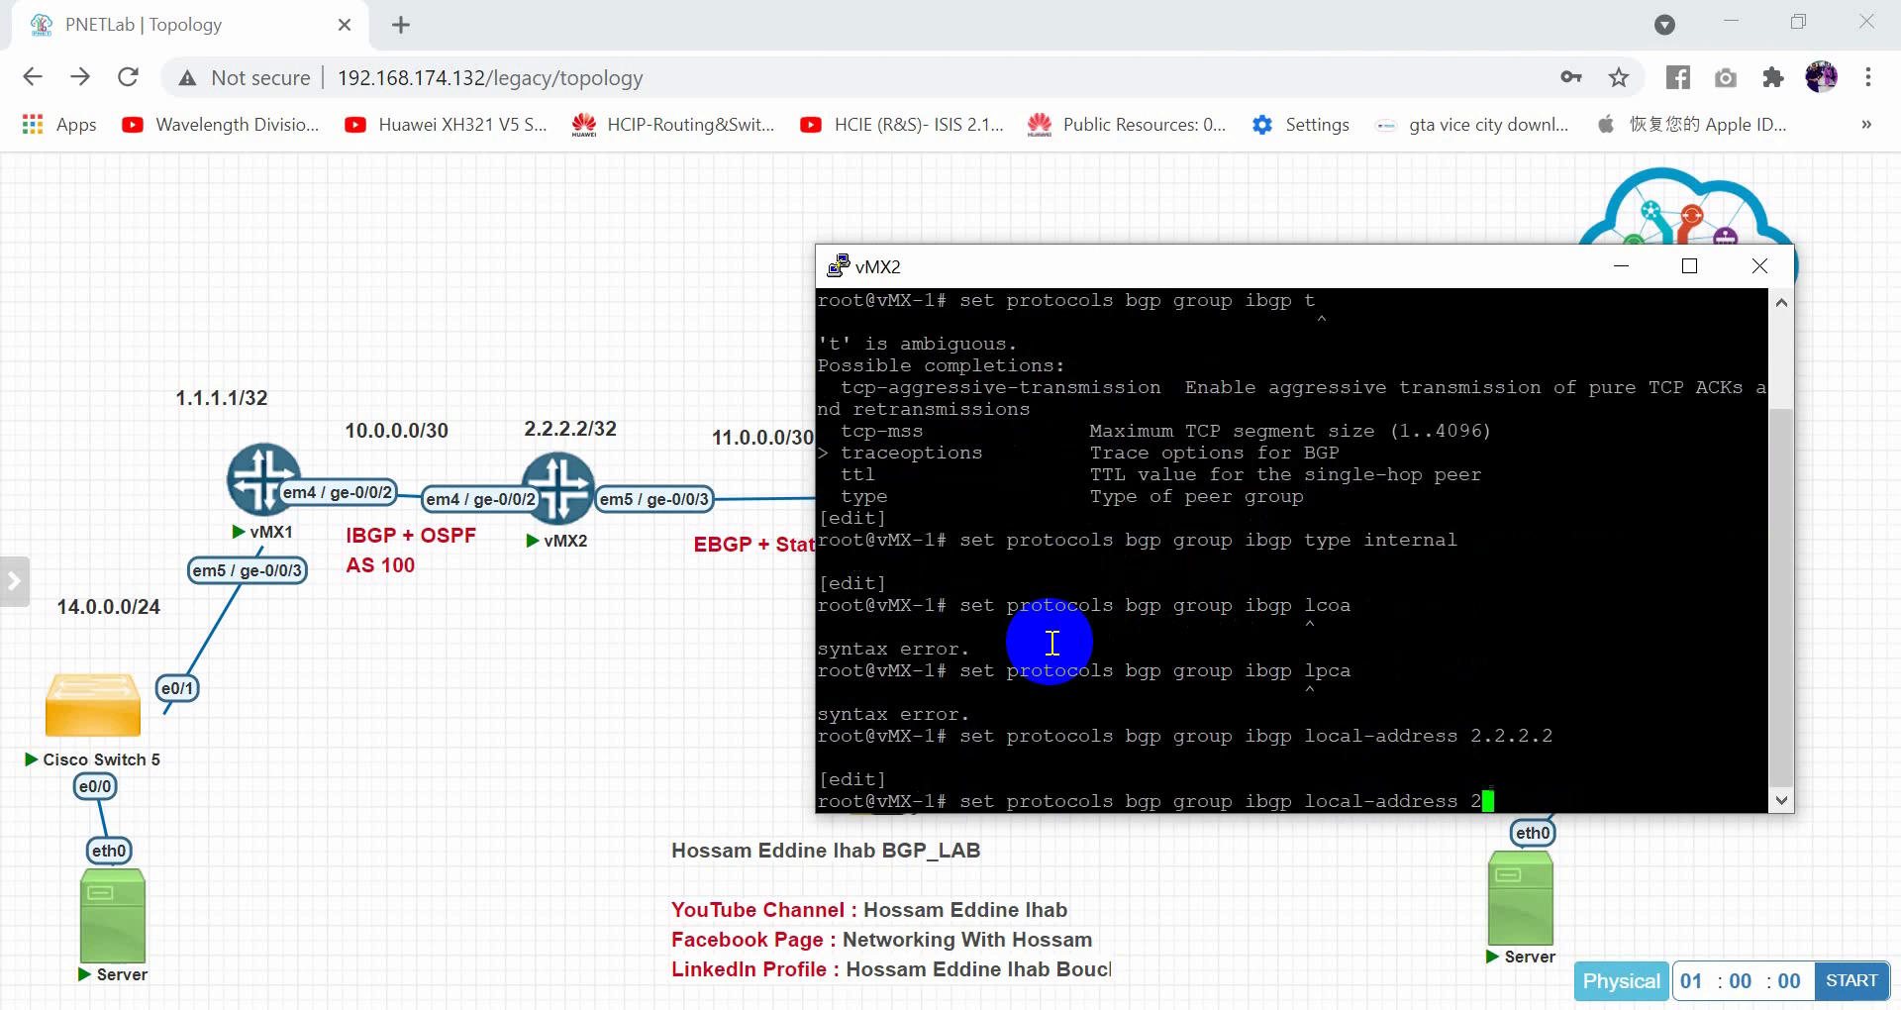
pyautogui.write('neighbor ')
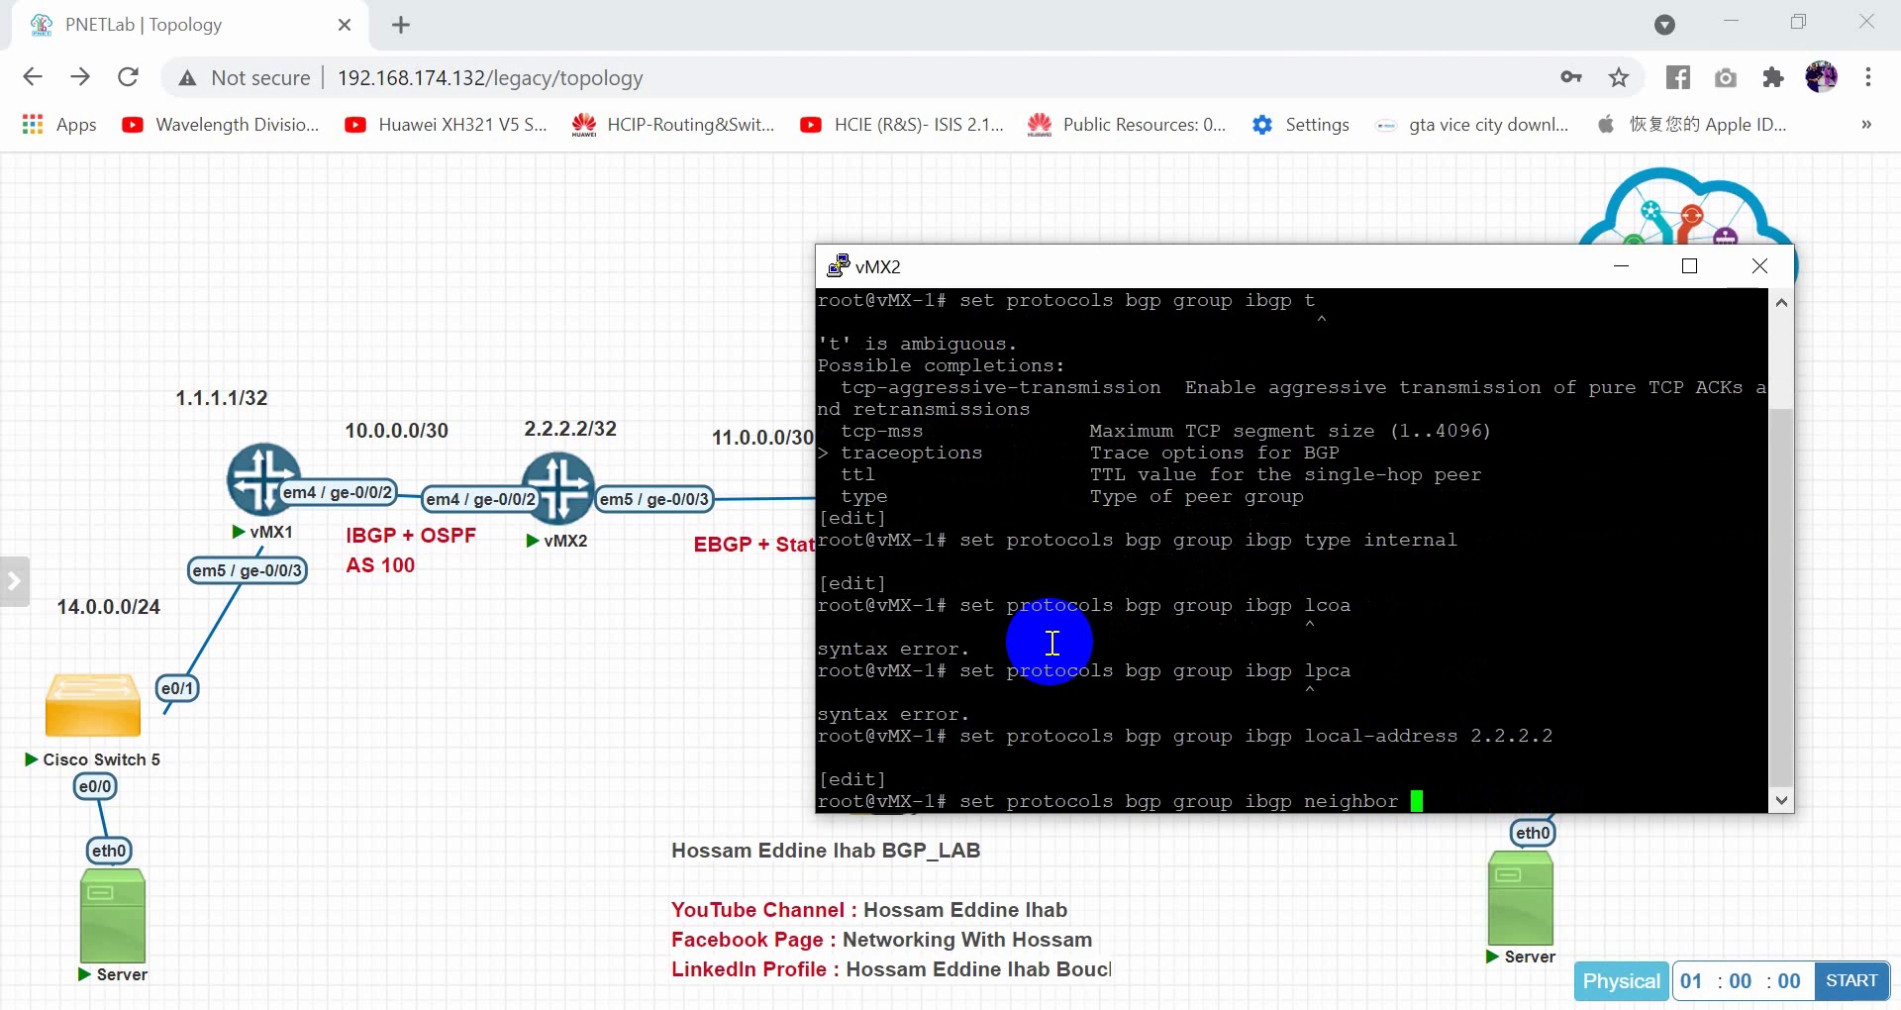
pyautogui.write('1.1..1')
pyautogui.press('BackSpace')
pyautogui.press('BackSpace')
pyautogui.write('1.1 peer-as ')
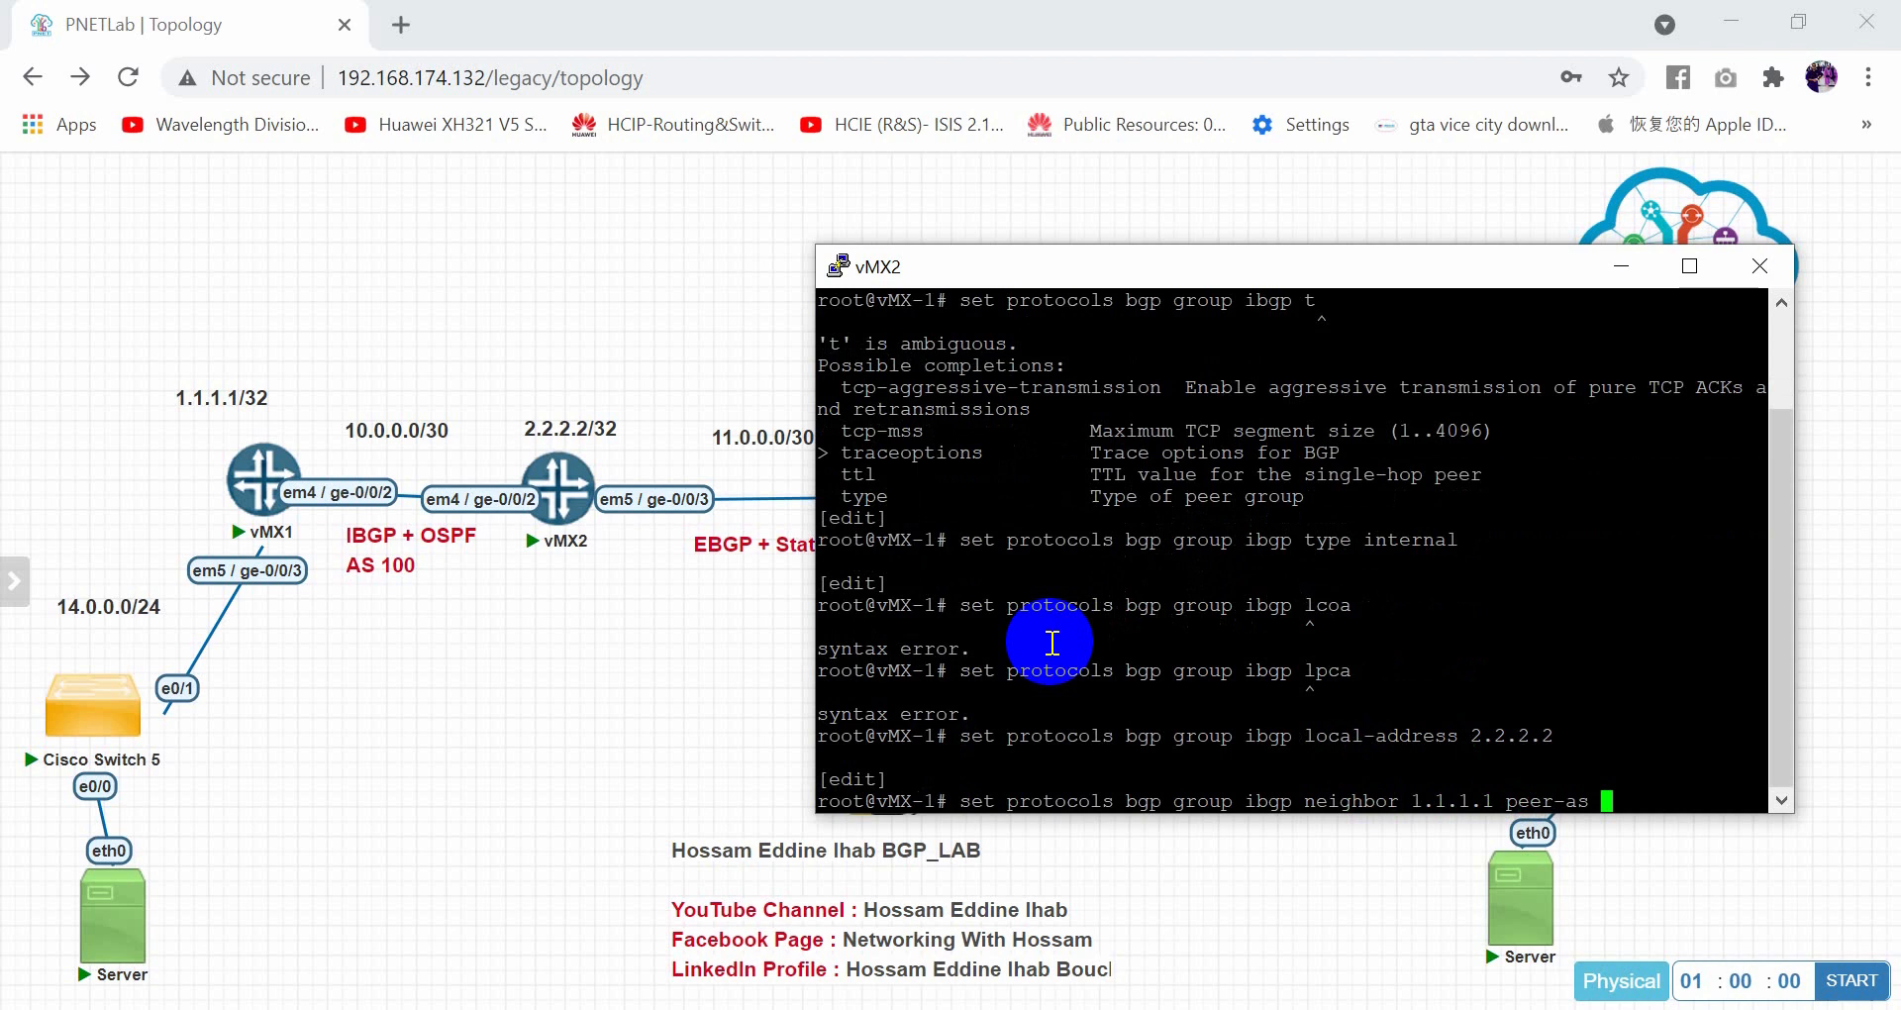
pyautogui.write('100')
pyautogui.press('Return')
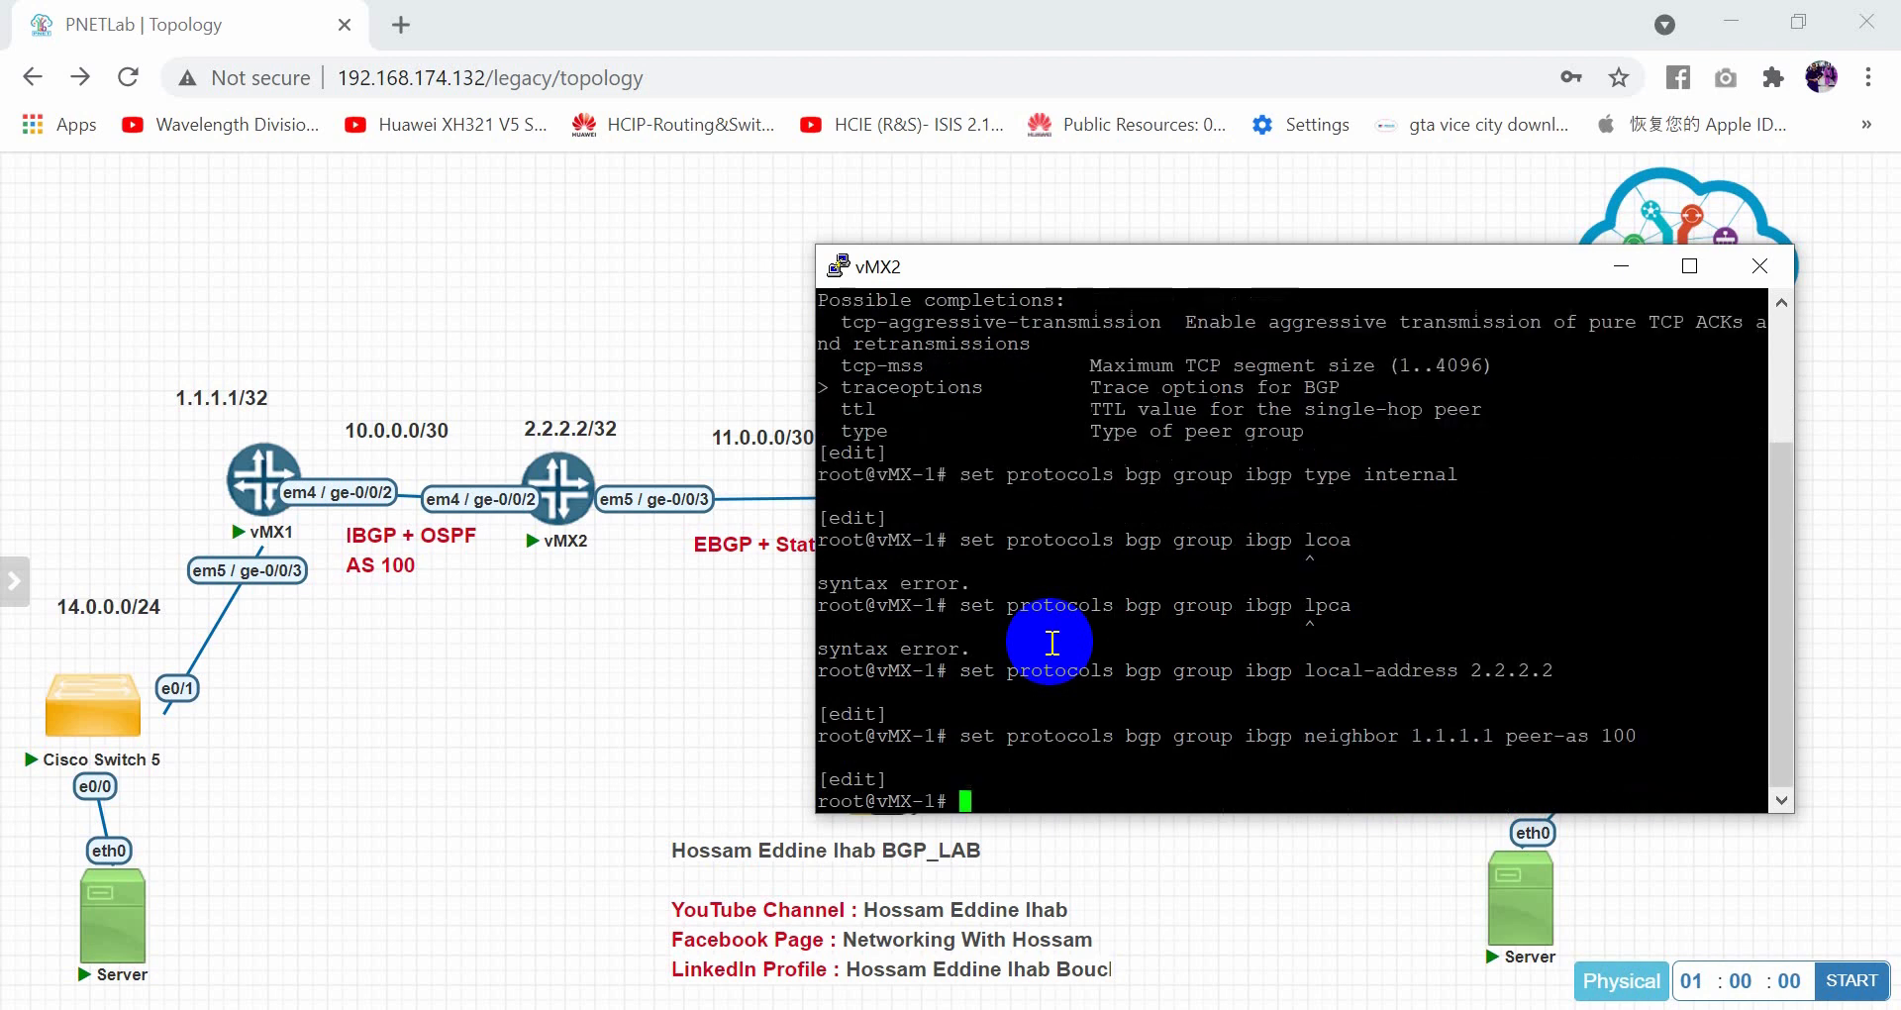
pyautogui.write('commit')
pyautogui.press('Return')
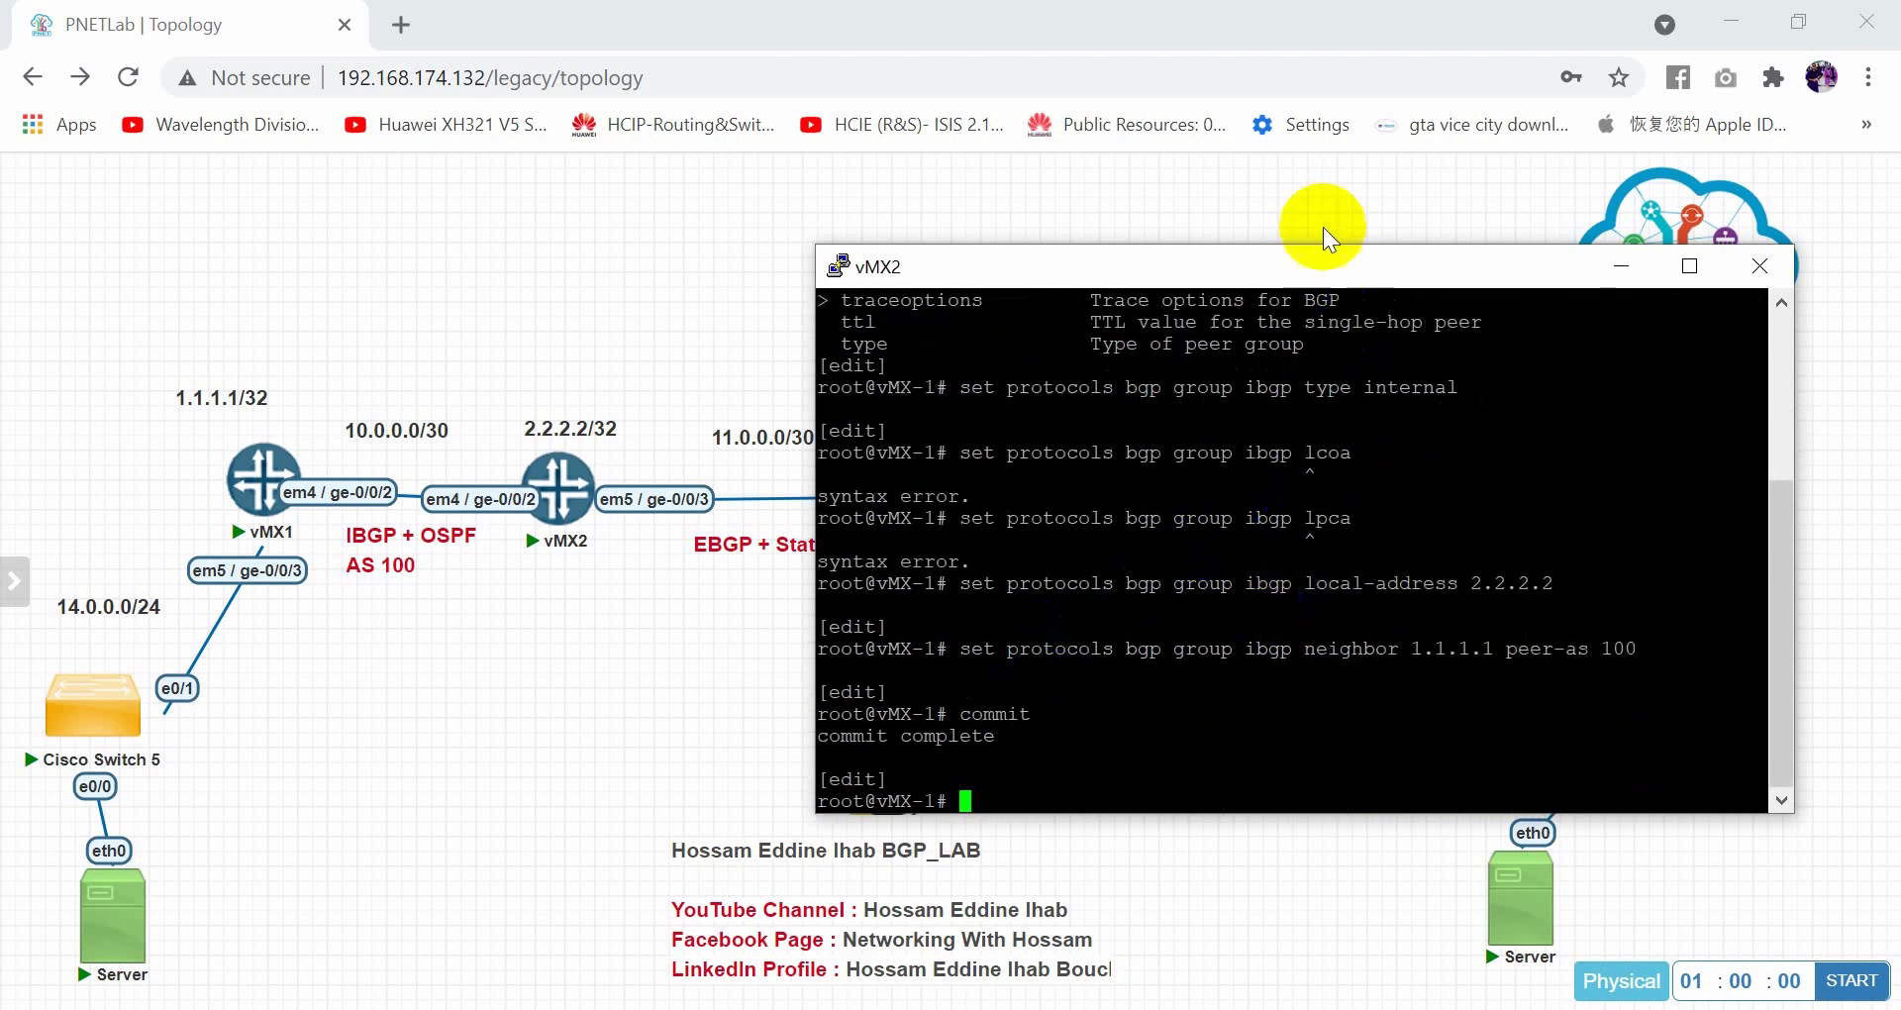
# Maximize vMX2's console and repeatedly run the BGP summary to check the session states of peers 1.1.1.1 and 3.3.3.3
pyautogui.doubleClick(1315, 270)
pyautogui.write('run')
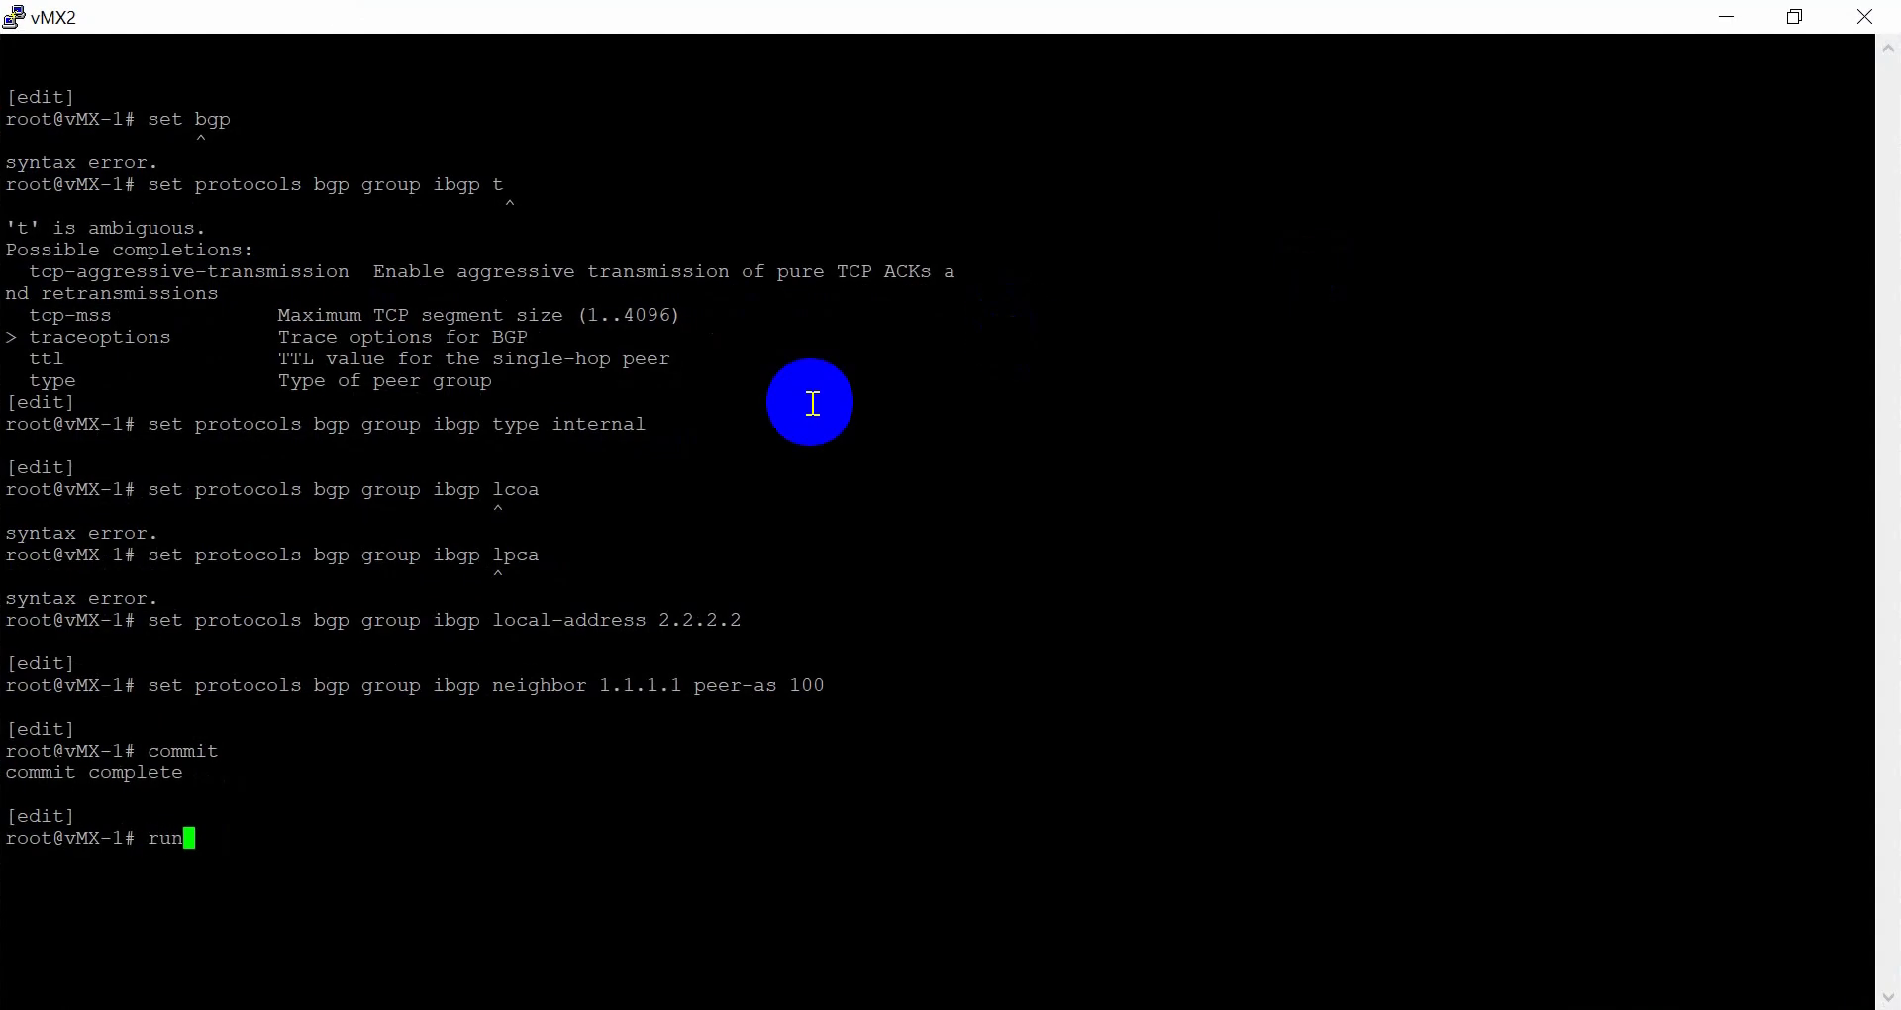
pyautogui.write(' show bgp su')
pyautogui.press('Tab')
pyautogui.press('Return')
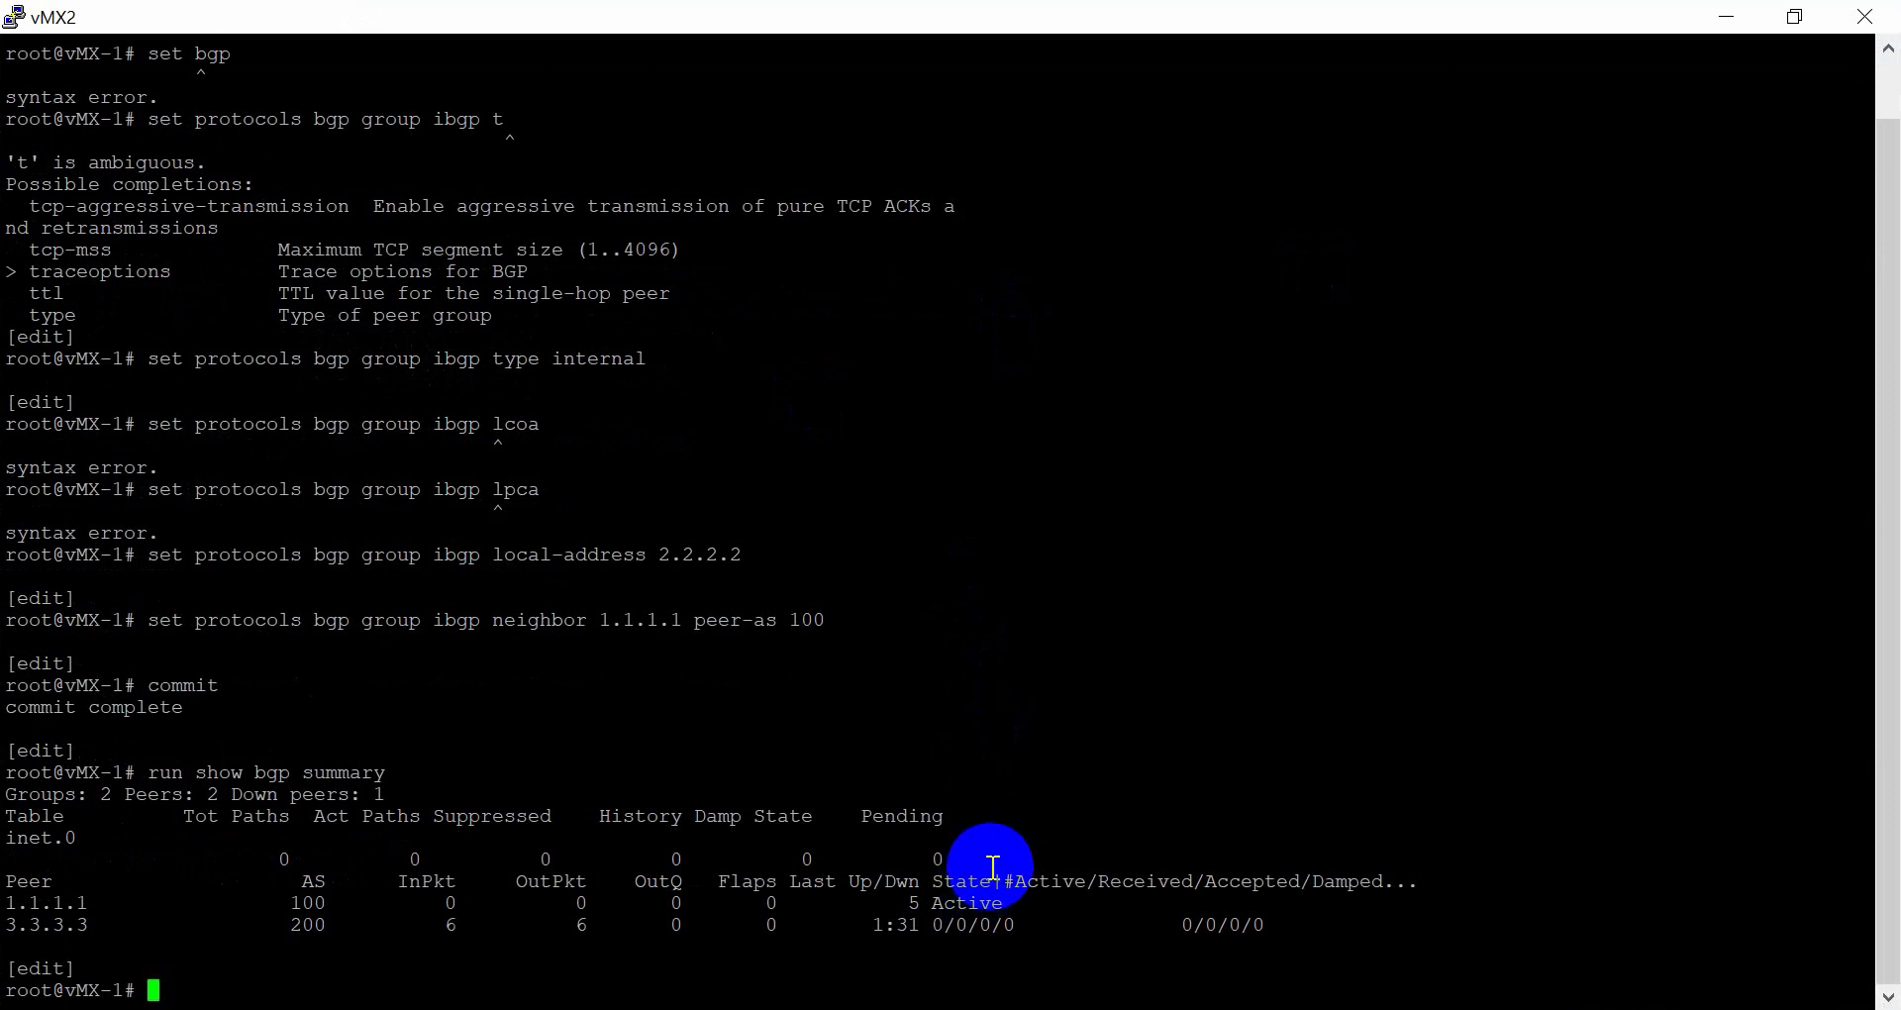
pyautogui.press('Up')
pyautogui.press('Return')
pyautogui.press('Return')
pyautogui.press('Return')
pyautogui.press('Return')
pyautogui.press('Up')
pyautogui.press('Return')
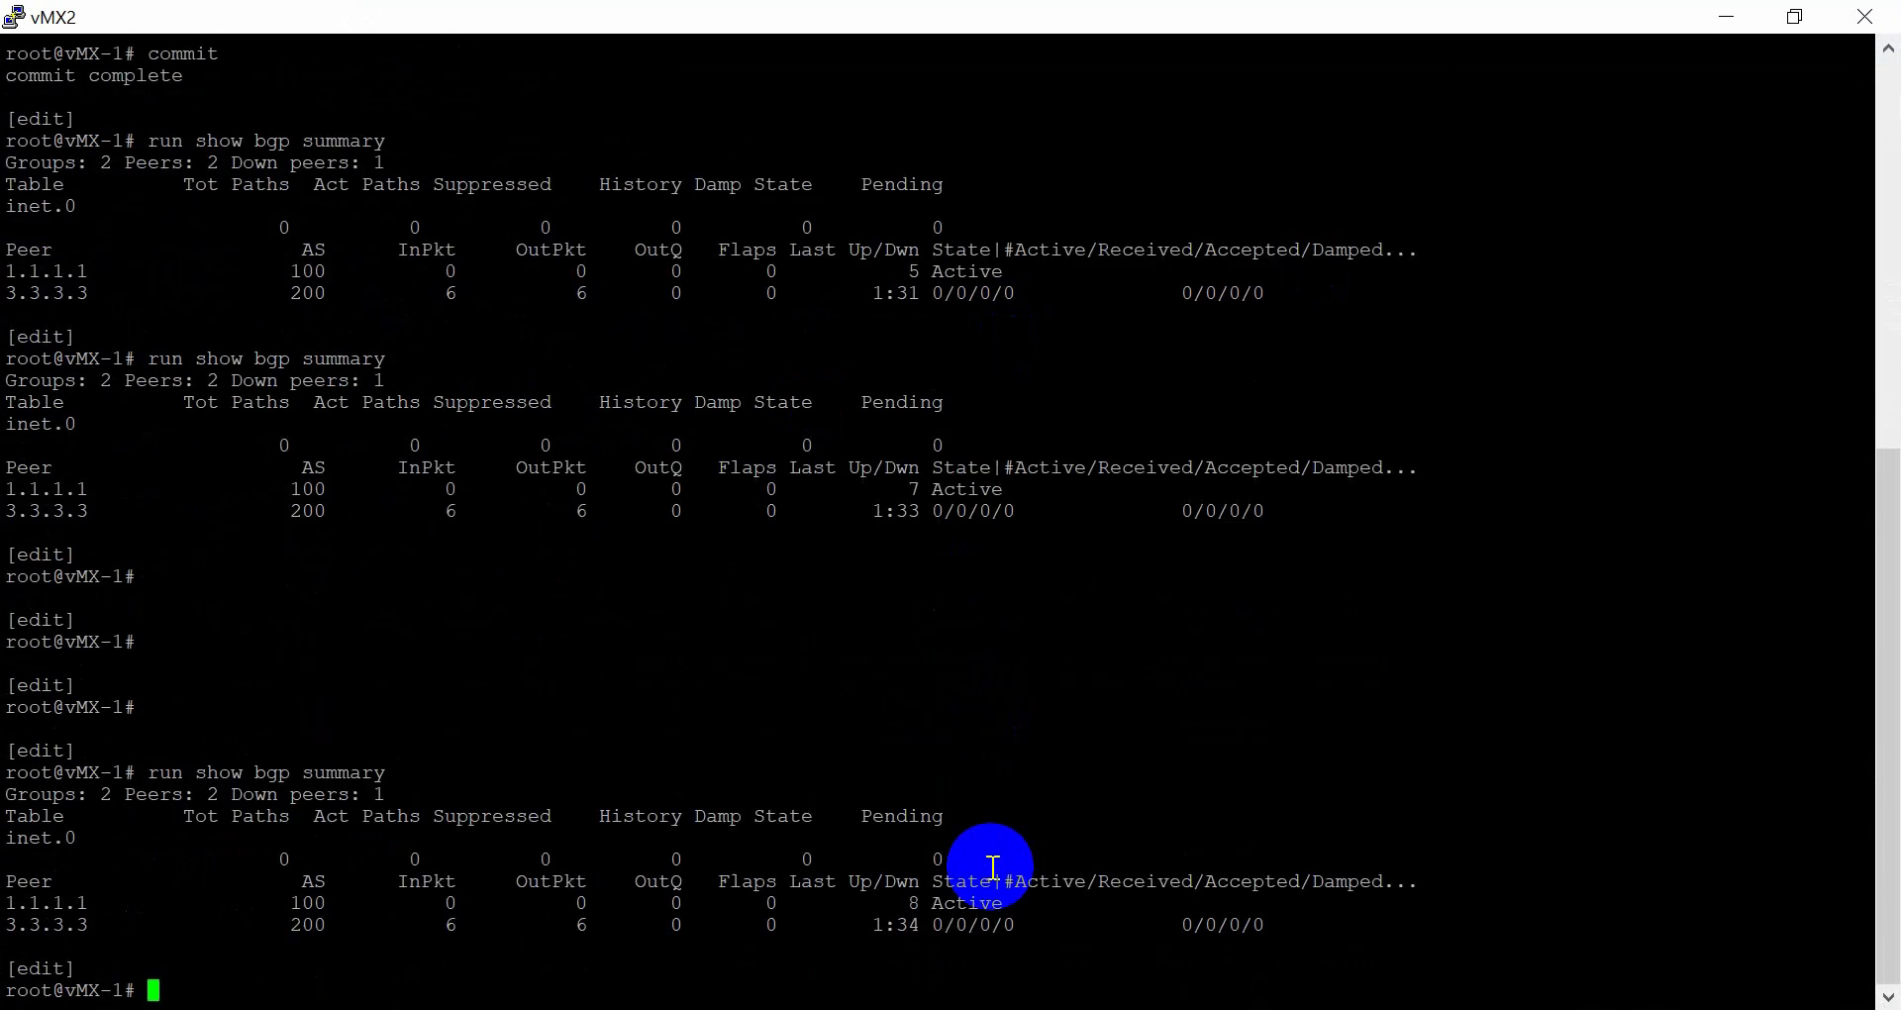
pyautogui.press('Up')
pyautogui.press('Return')
pyautogui.press('Up')
pyautogui.press('Return')
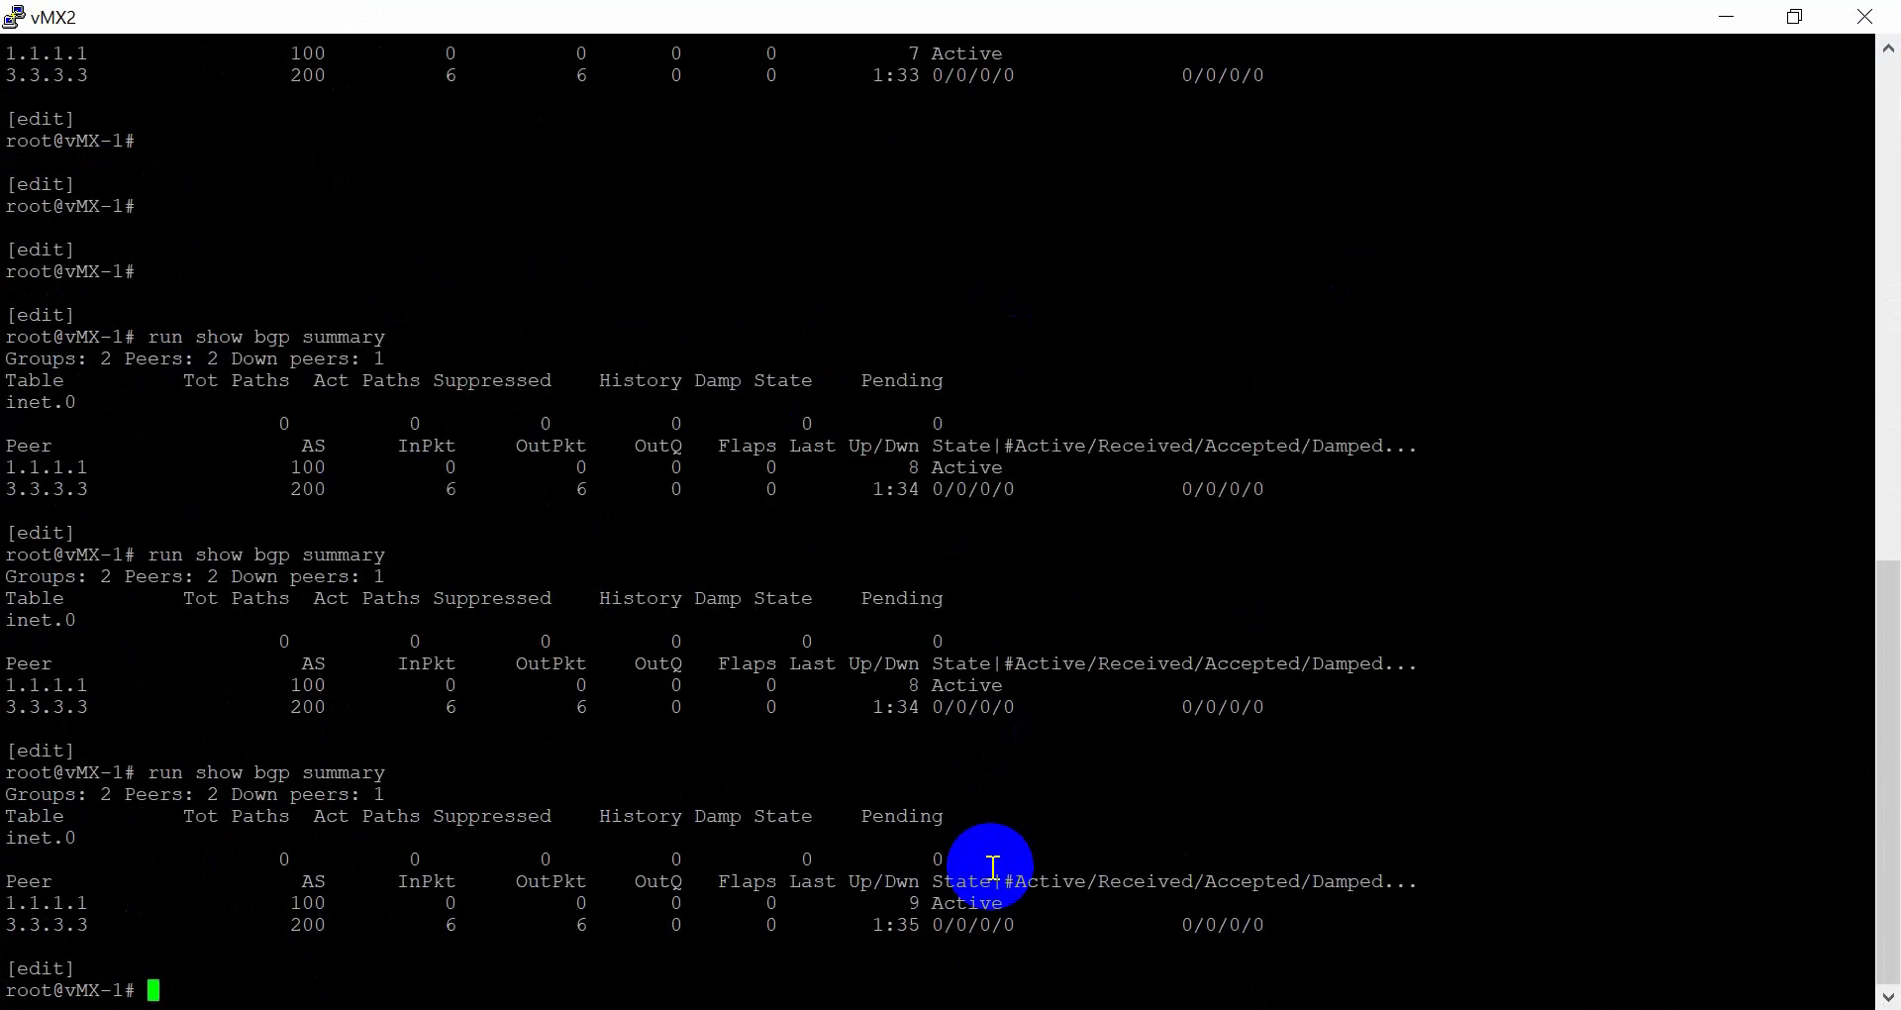
pyautogui.press('Up')
pyautogui.press('Return')
pyautogui.press('Up')
pyautogui.press('Return')
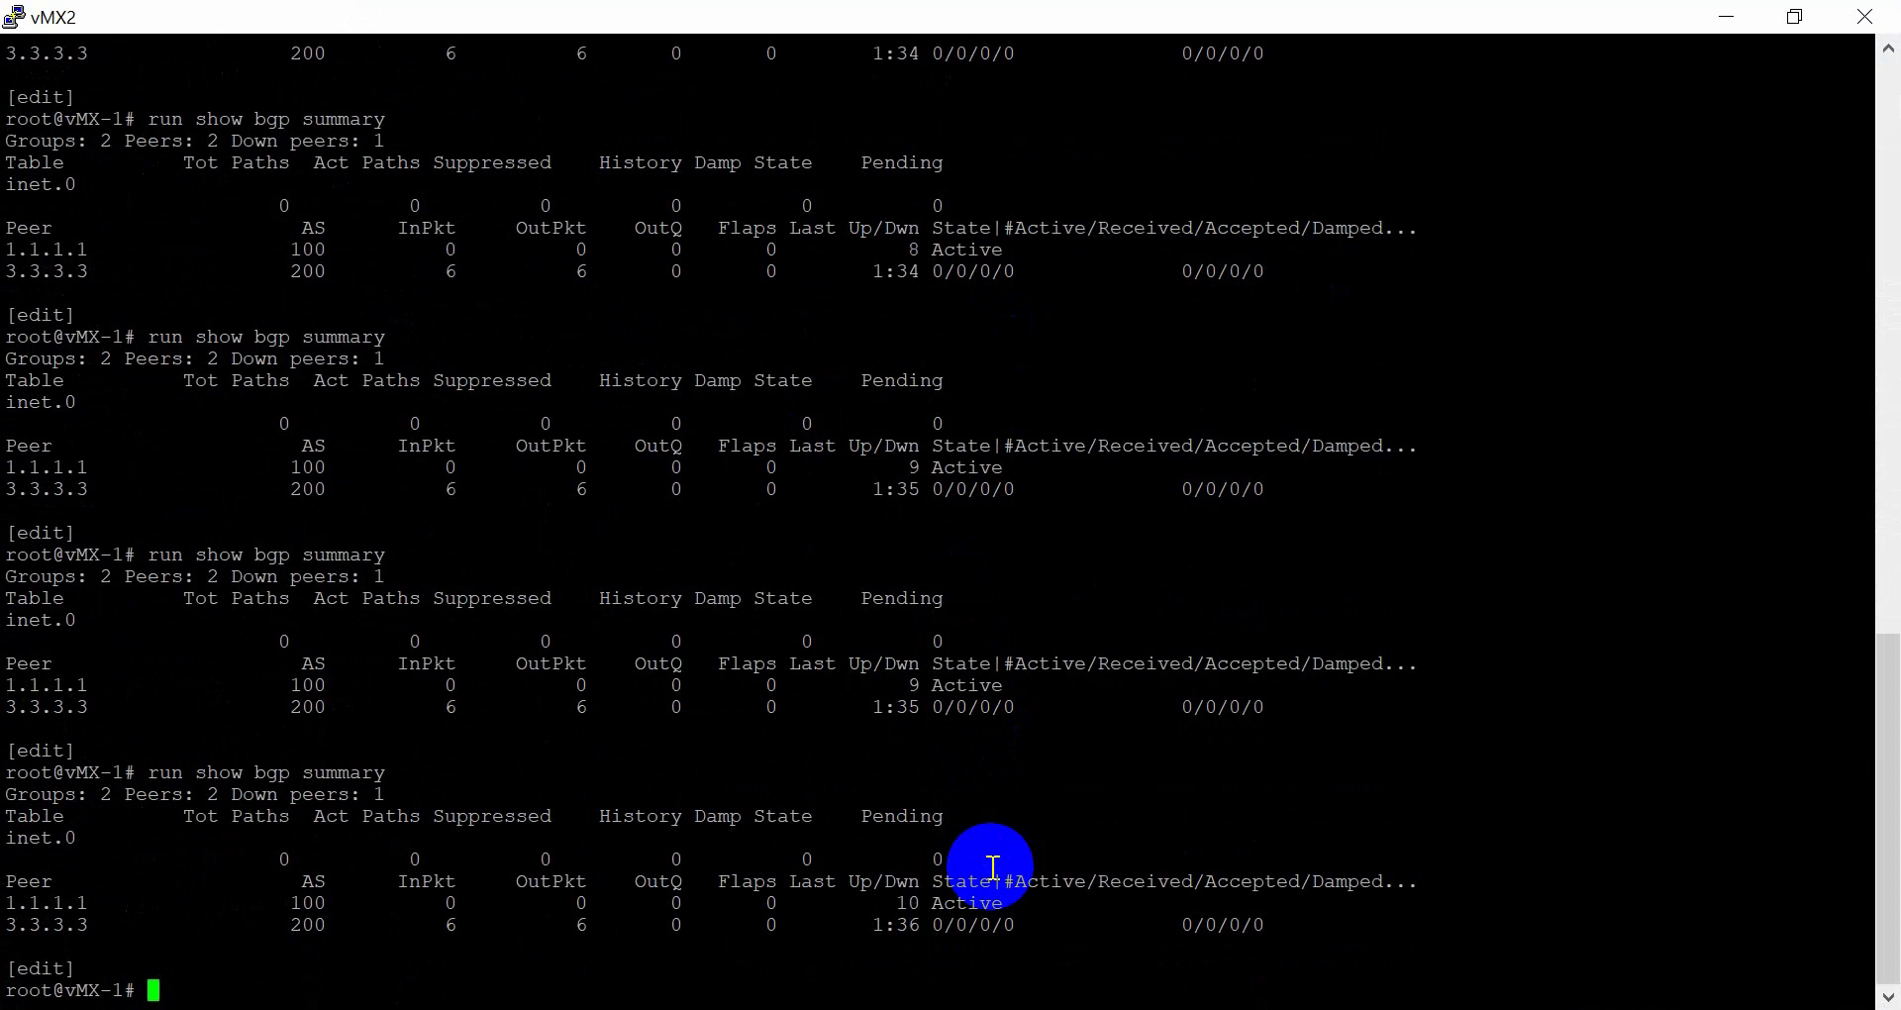
pyautogui.press('Return')
pyautogui.press('Return')
pyautogui.press('Return')
pyautogui.press('Up')
pyautogui.press('Return')
pyautogui.press('Up')
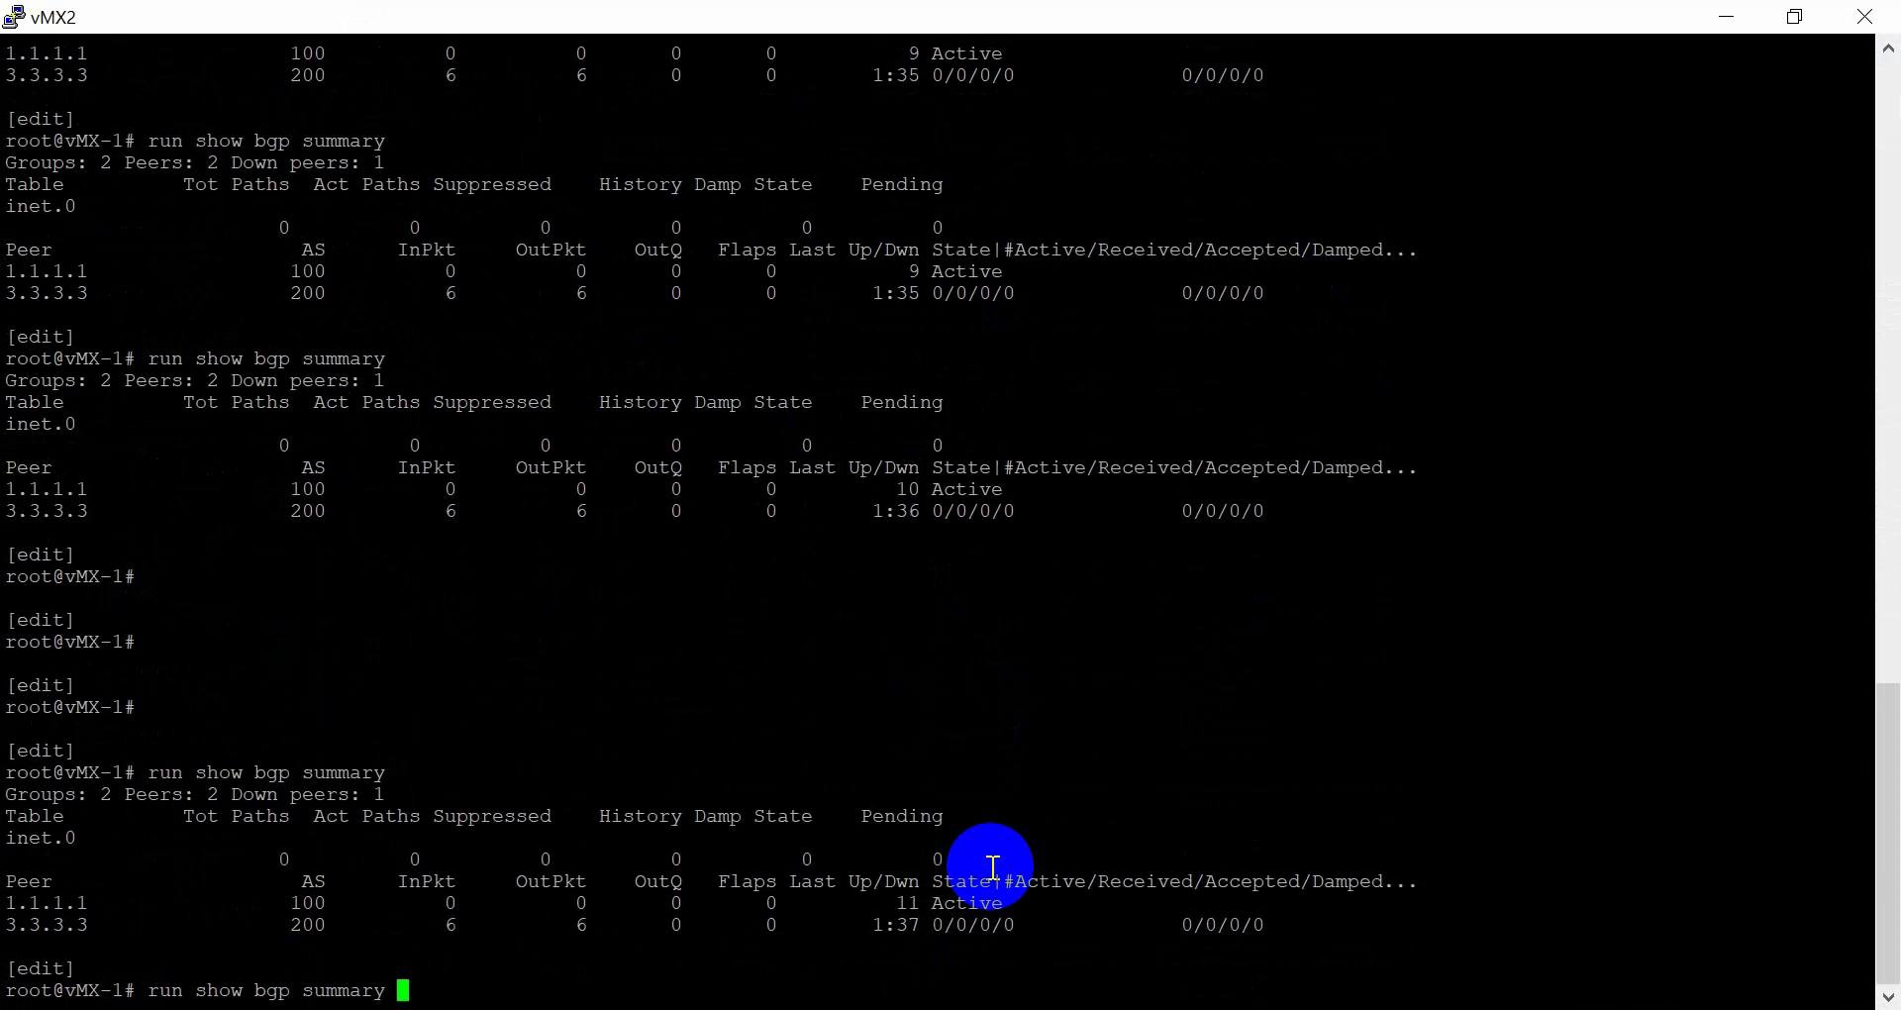
pyautogui.press('Return')
pyautogui.press('Up')
pyautogui.press('Return')
pyautogui.press('Up')
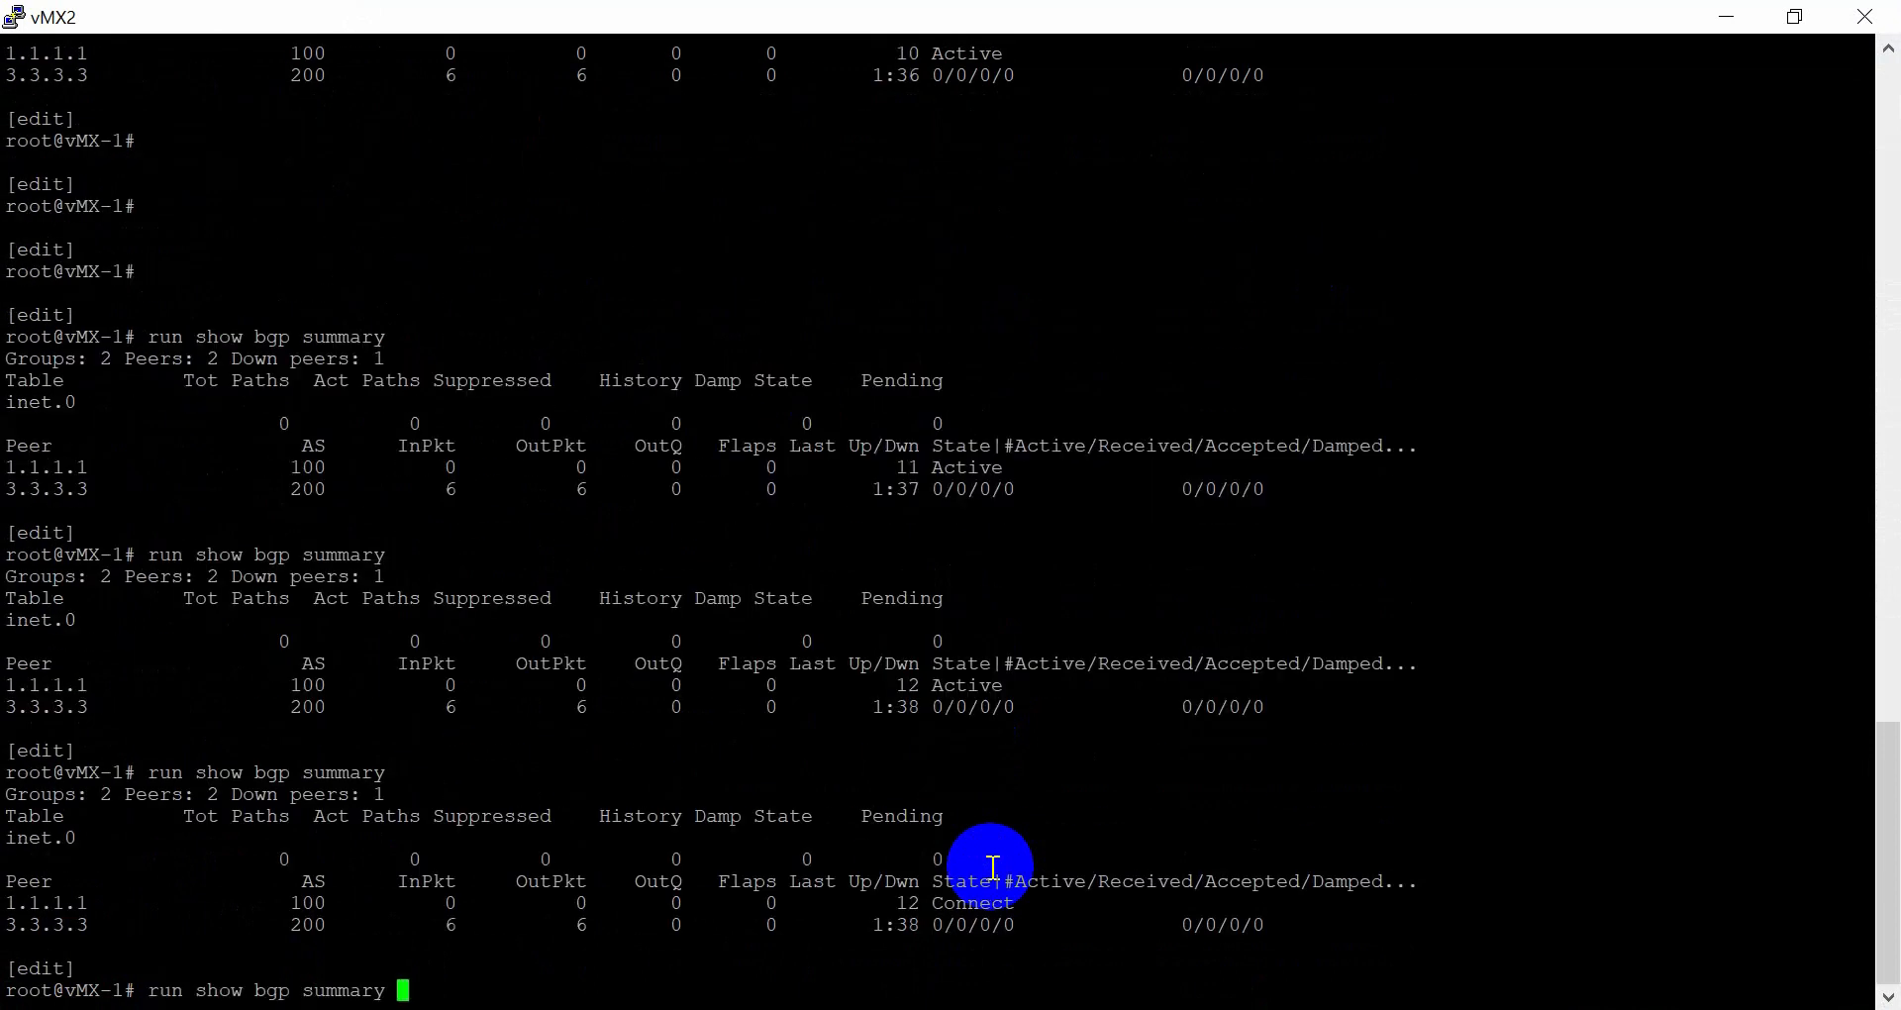
pyautogui.press('Return')
pyautogui.press('Up')
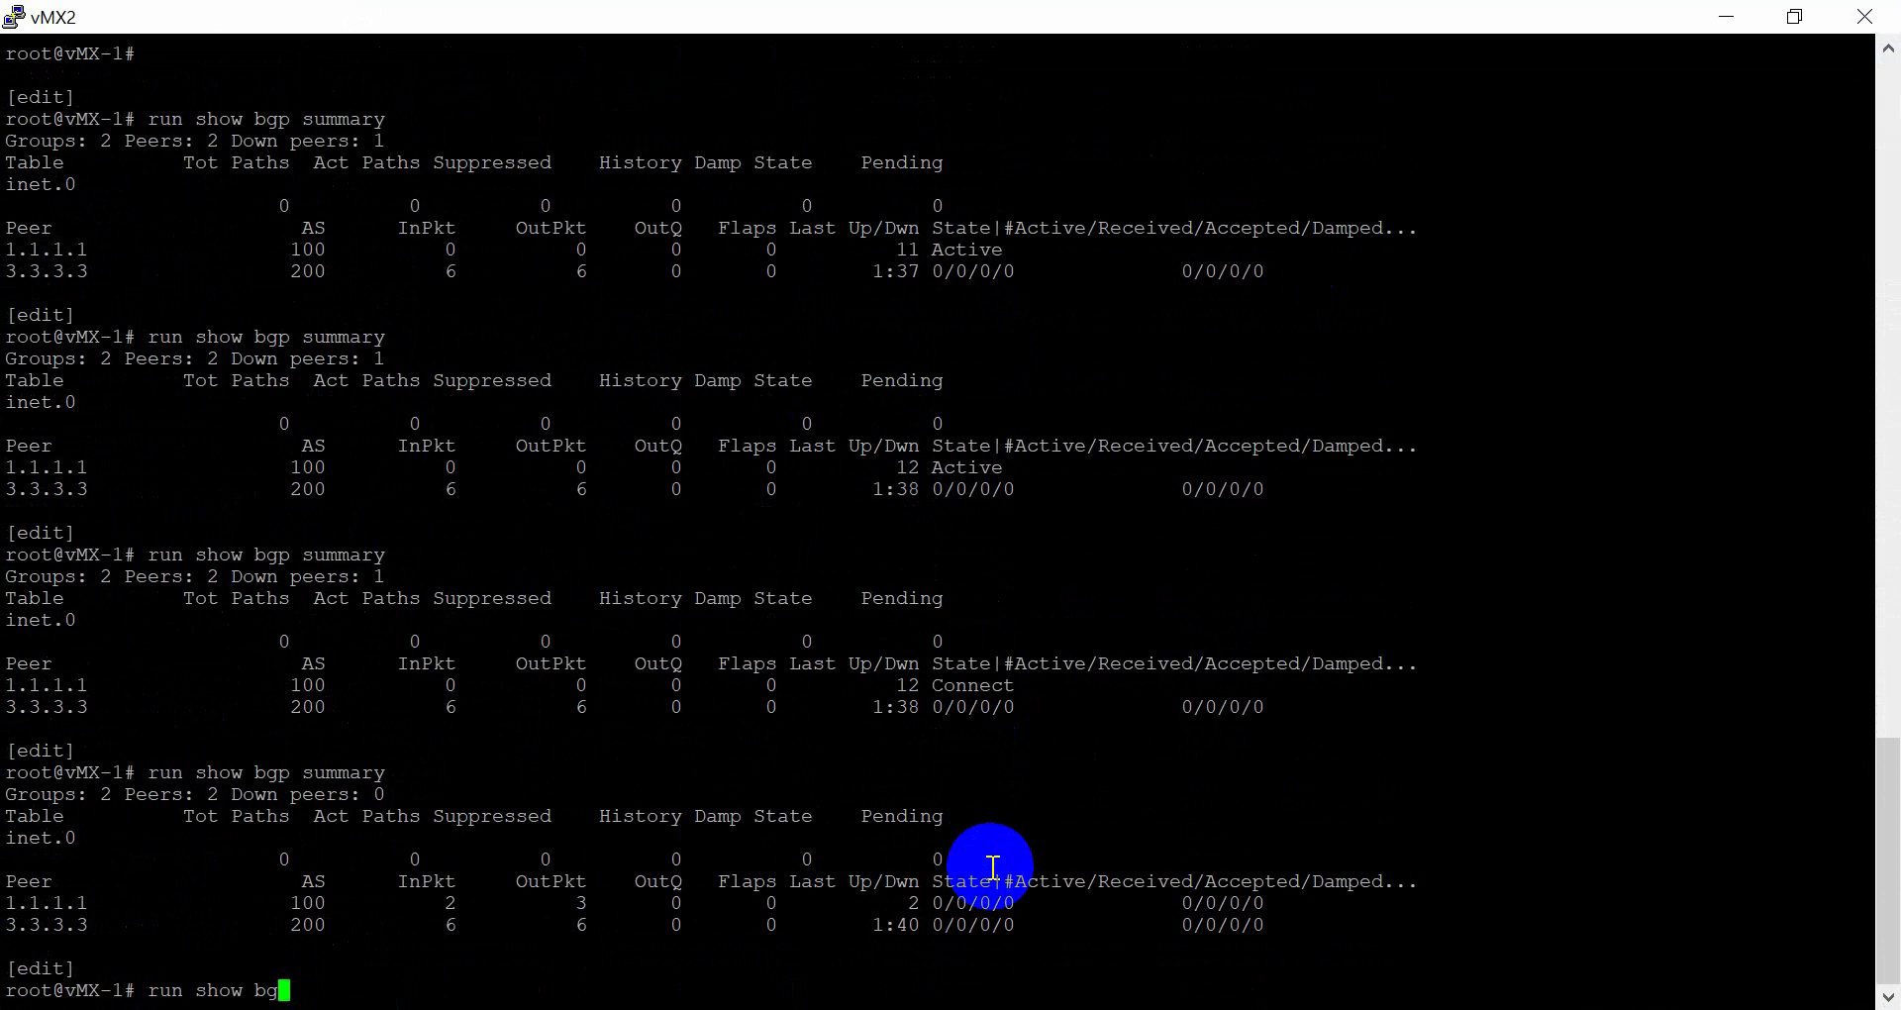
pyautogui.press('Return')
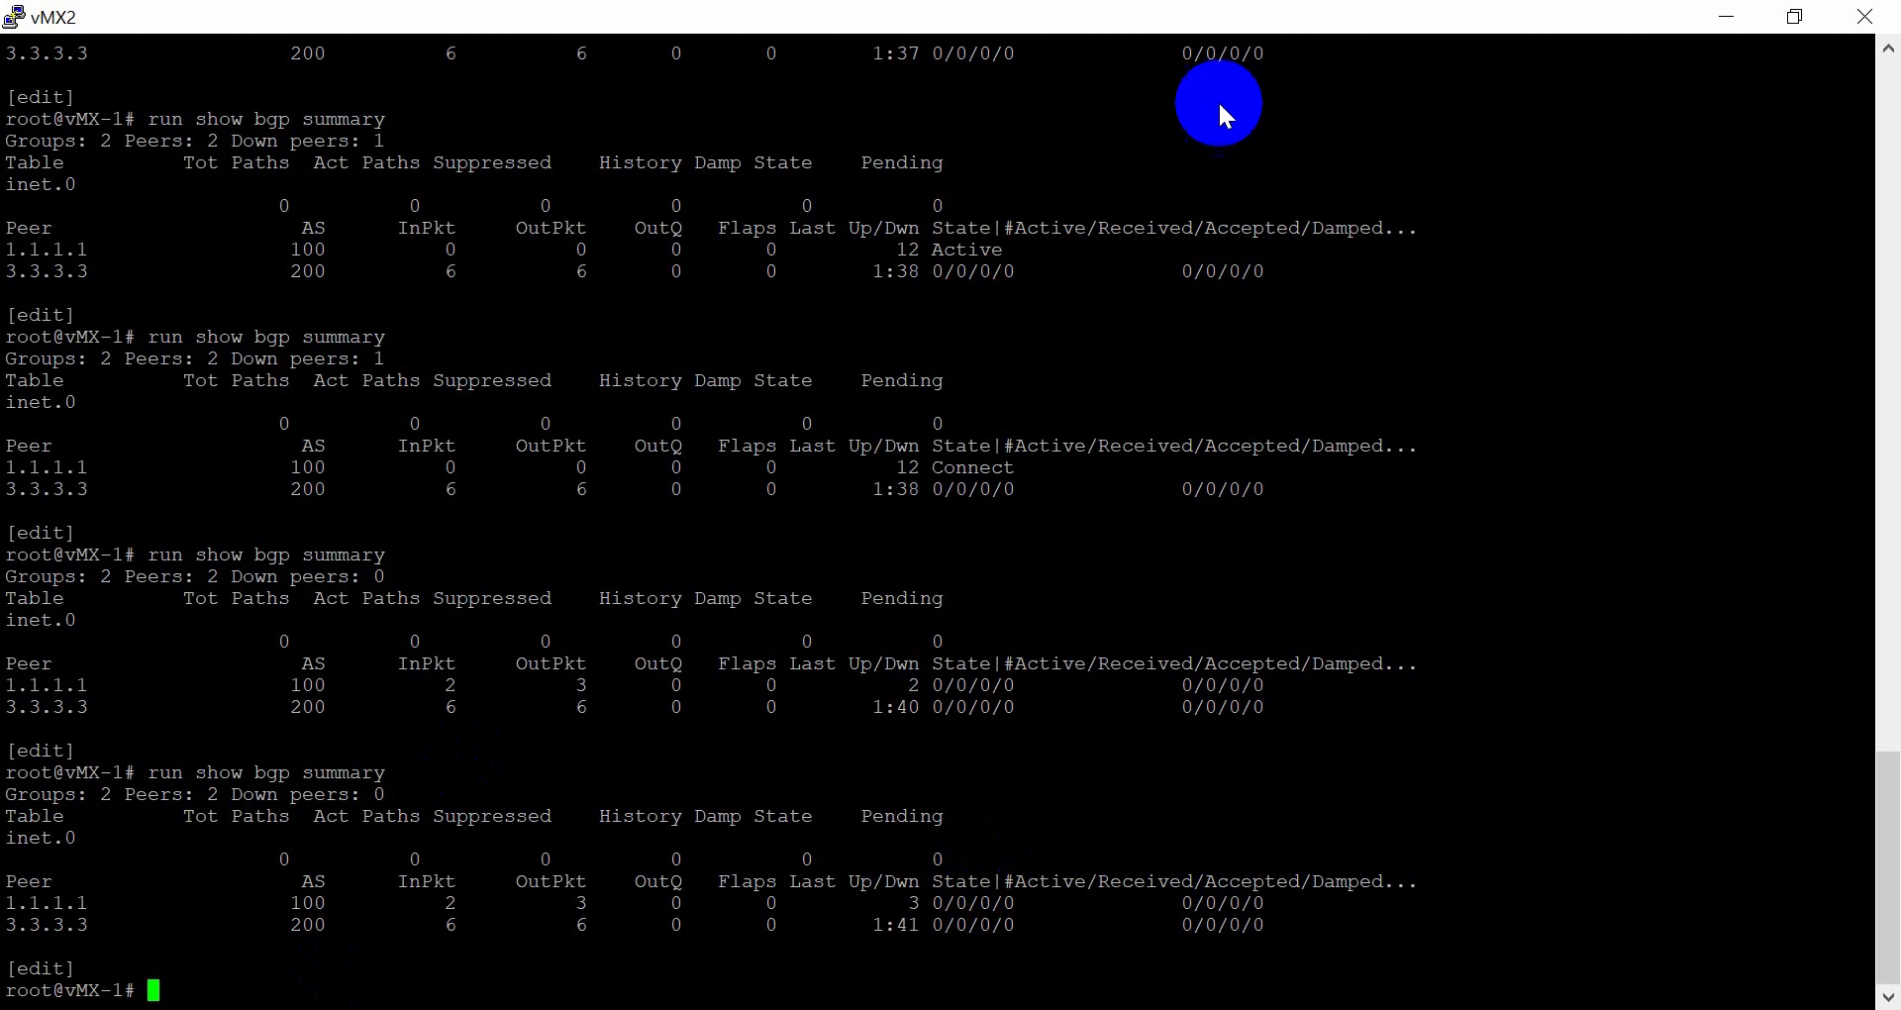
# Close vMX2's session and open vMX3's console from the topology
pyautogui.click(1864, 15)
pyautogui.click(1094, 711)
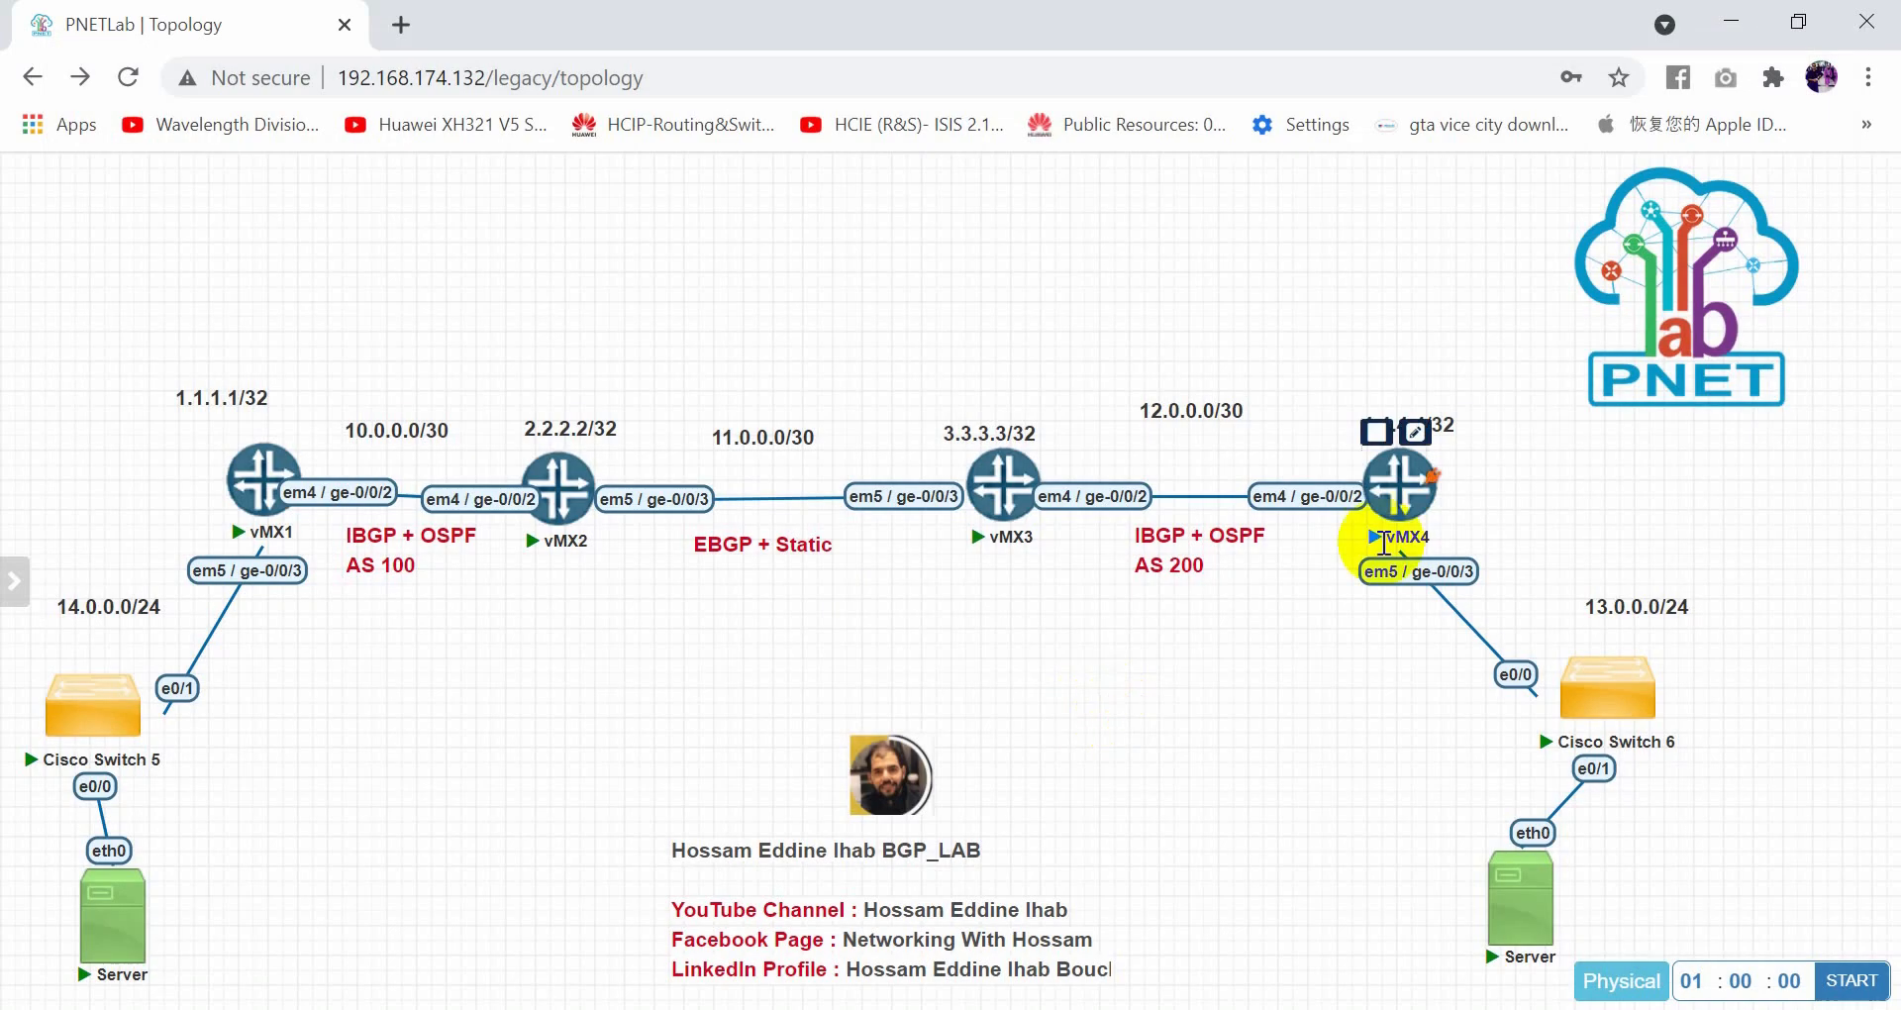
pyautogui.click(1019, 507)
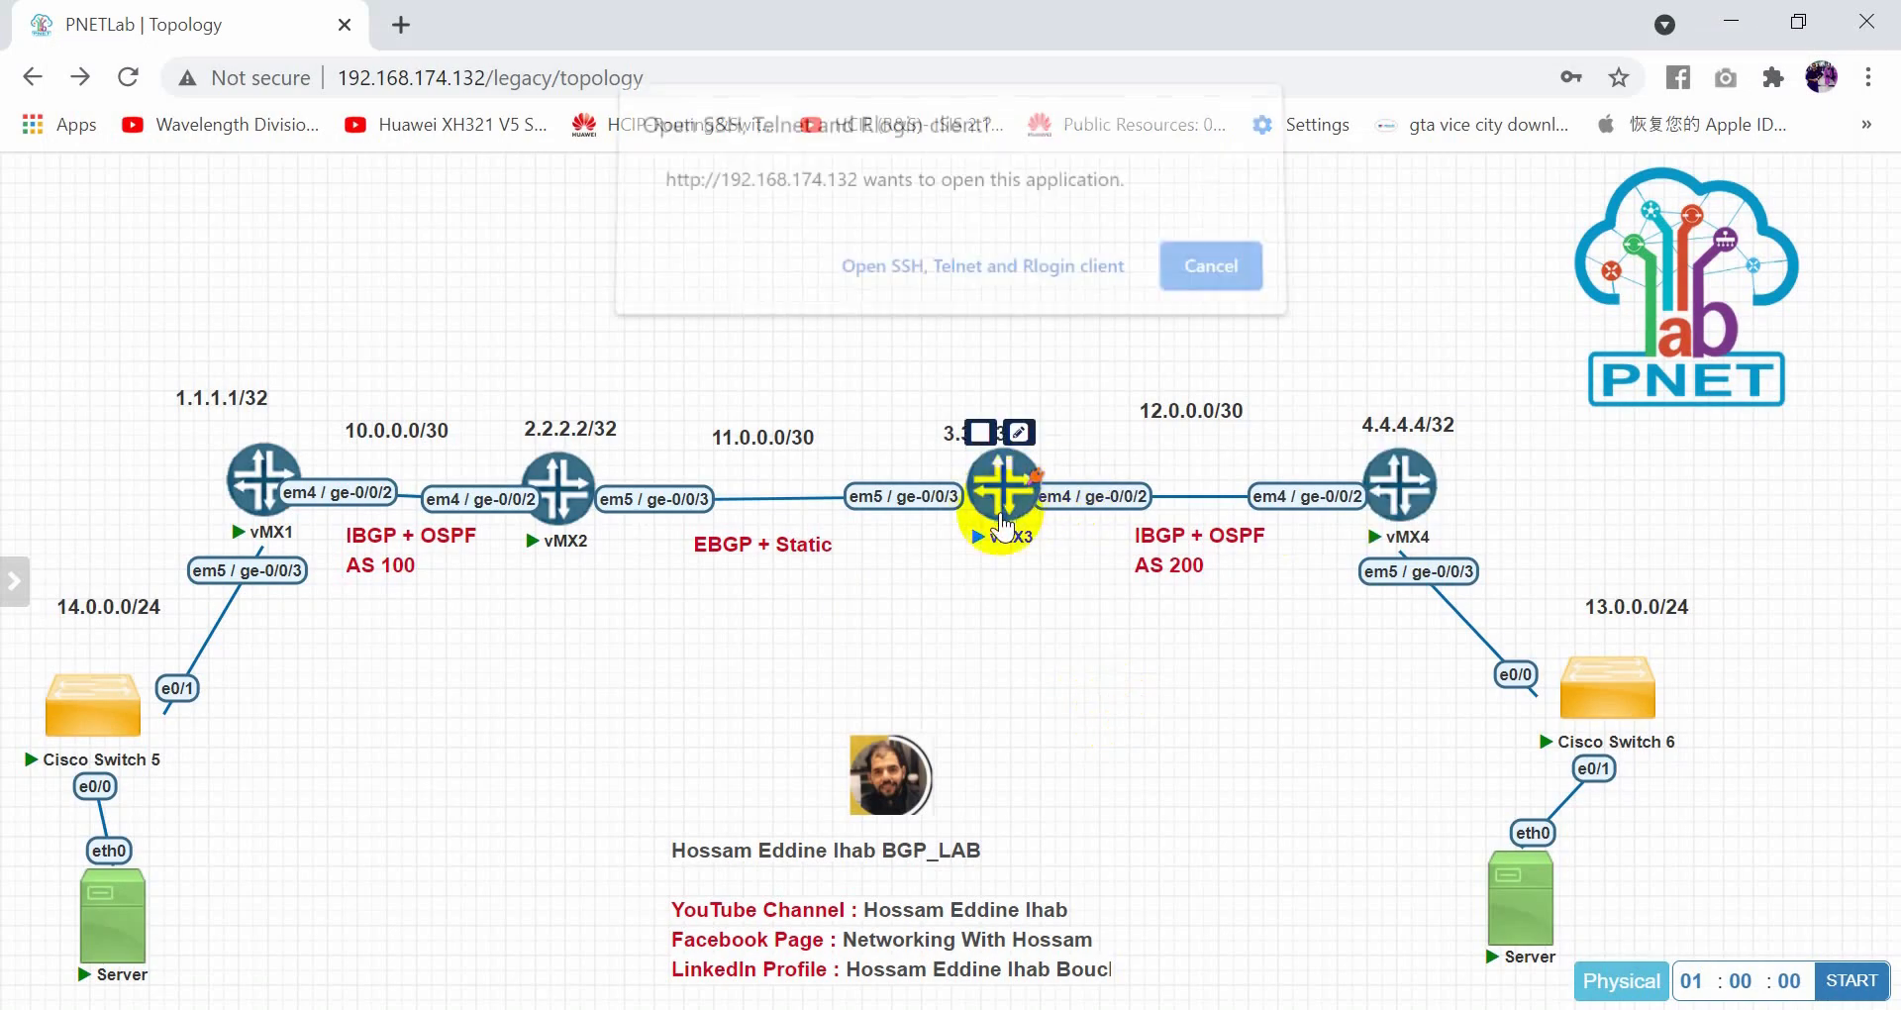
pyautogui.click(1020, 281)
pyautogui.press('Return')
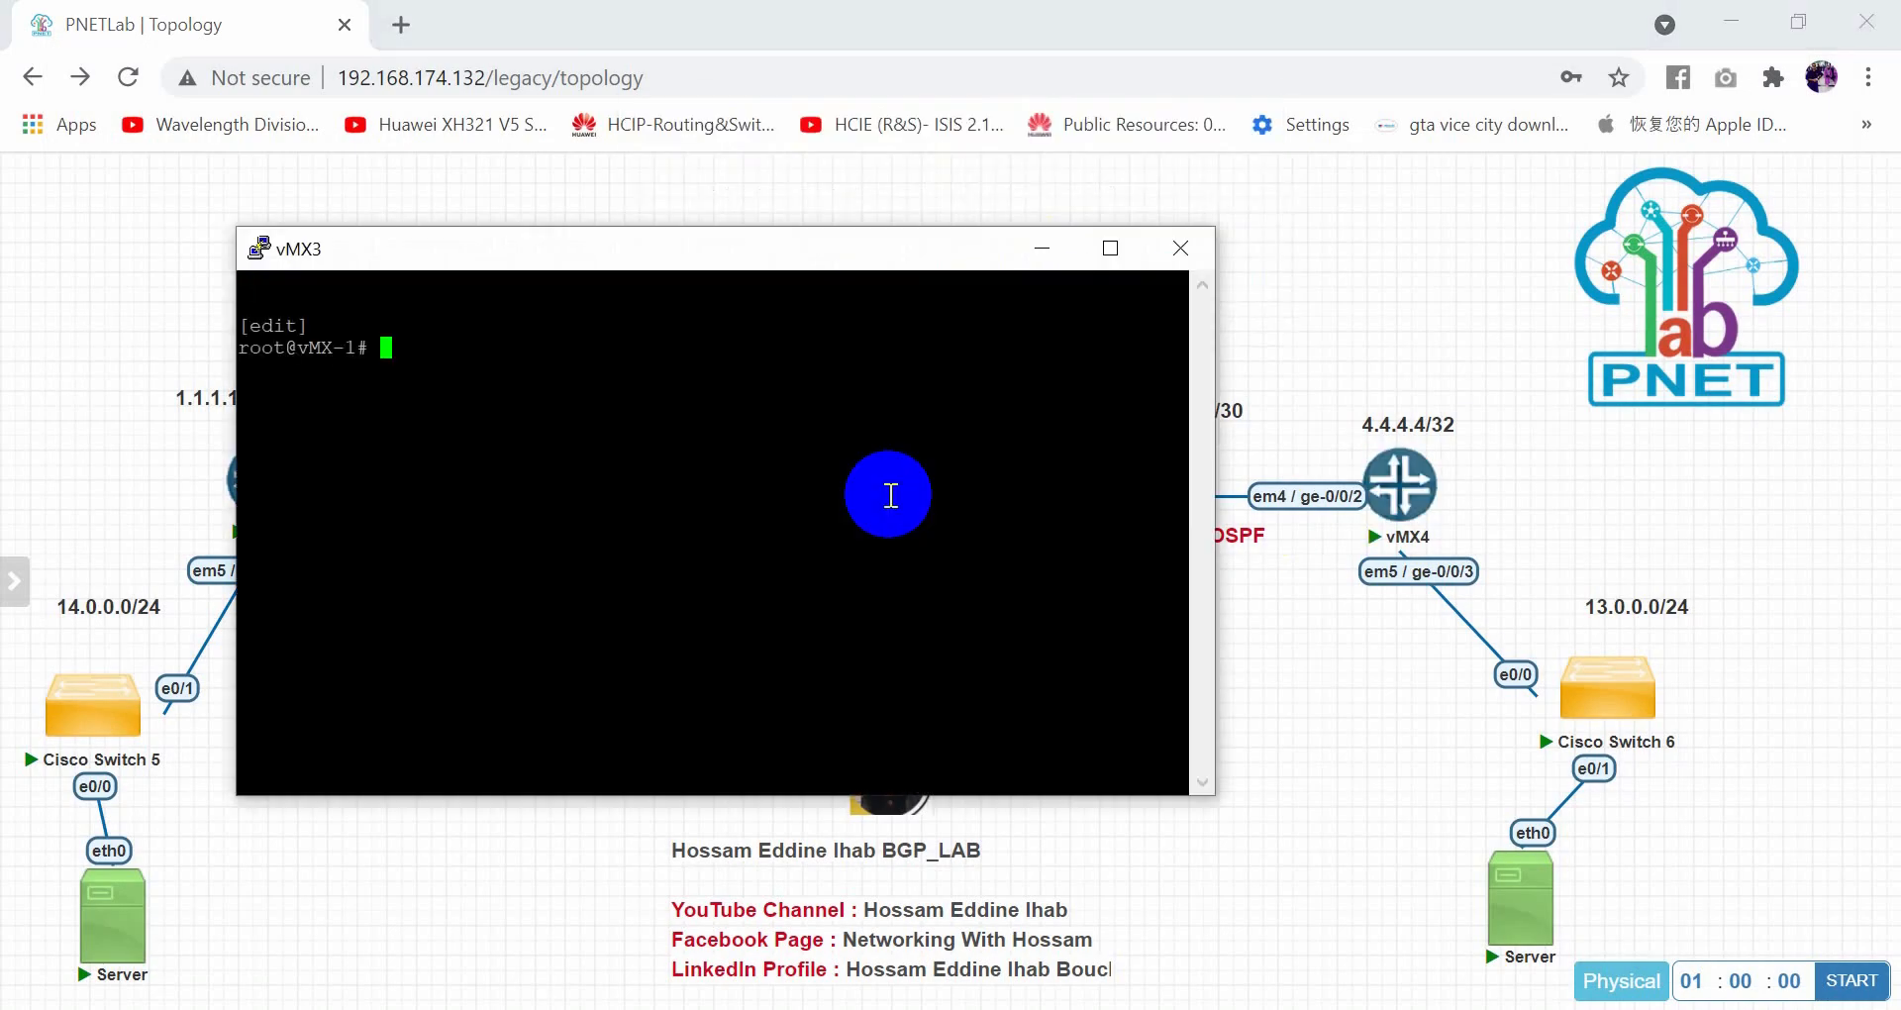
# On vMX3, create the BGP group ibgp with type internal
pyautogui.write('set rouing')
pyautogui.press('Return')
pyautogui.press('BackSpace')
pyautogui.press('BackSpace')
pyautogui.press('BackSpace')
pyautogui.press('BackSpace')
pyautogui.press('BackSpace')
pyautogui.press('BackSpace')
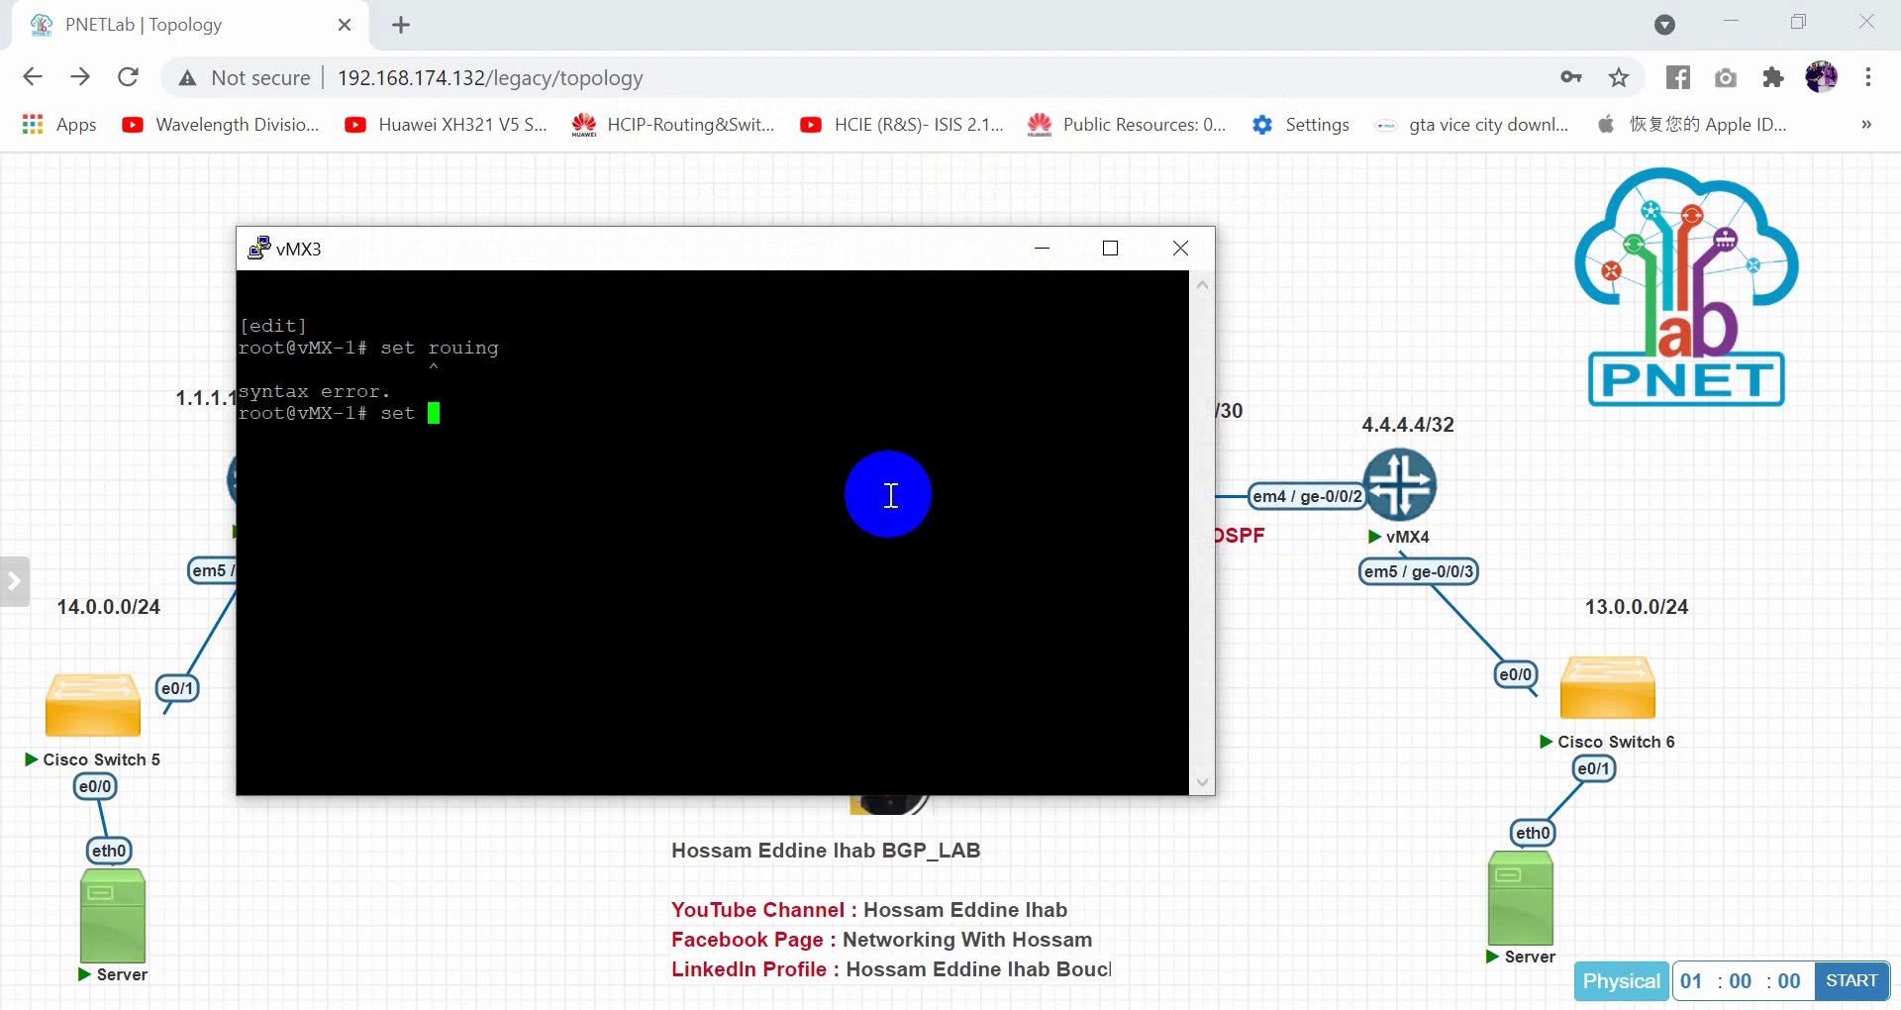
pyautogui.write('protocols bgp group ibgp')
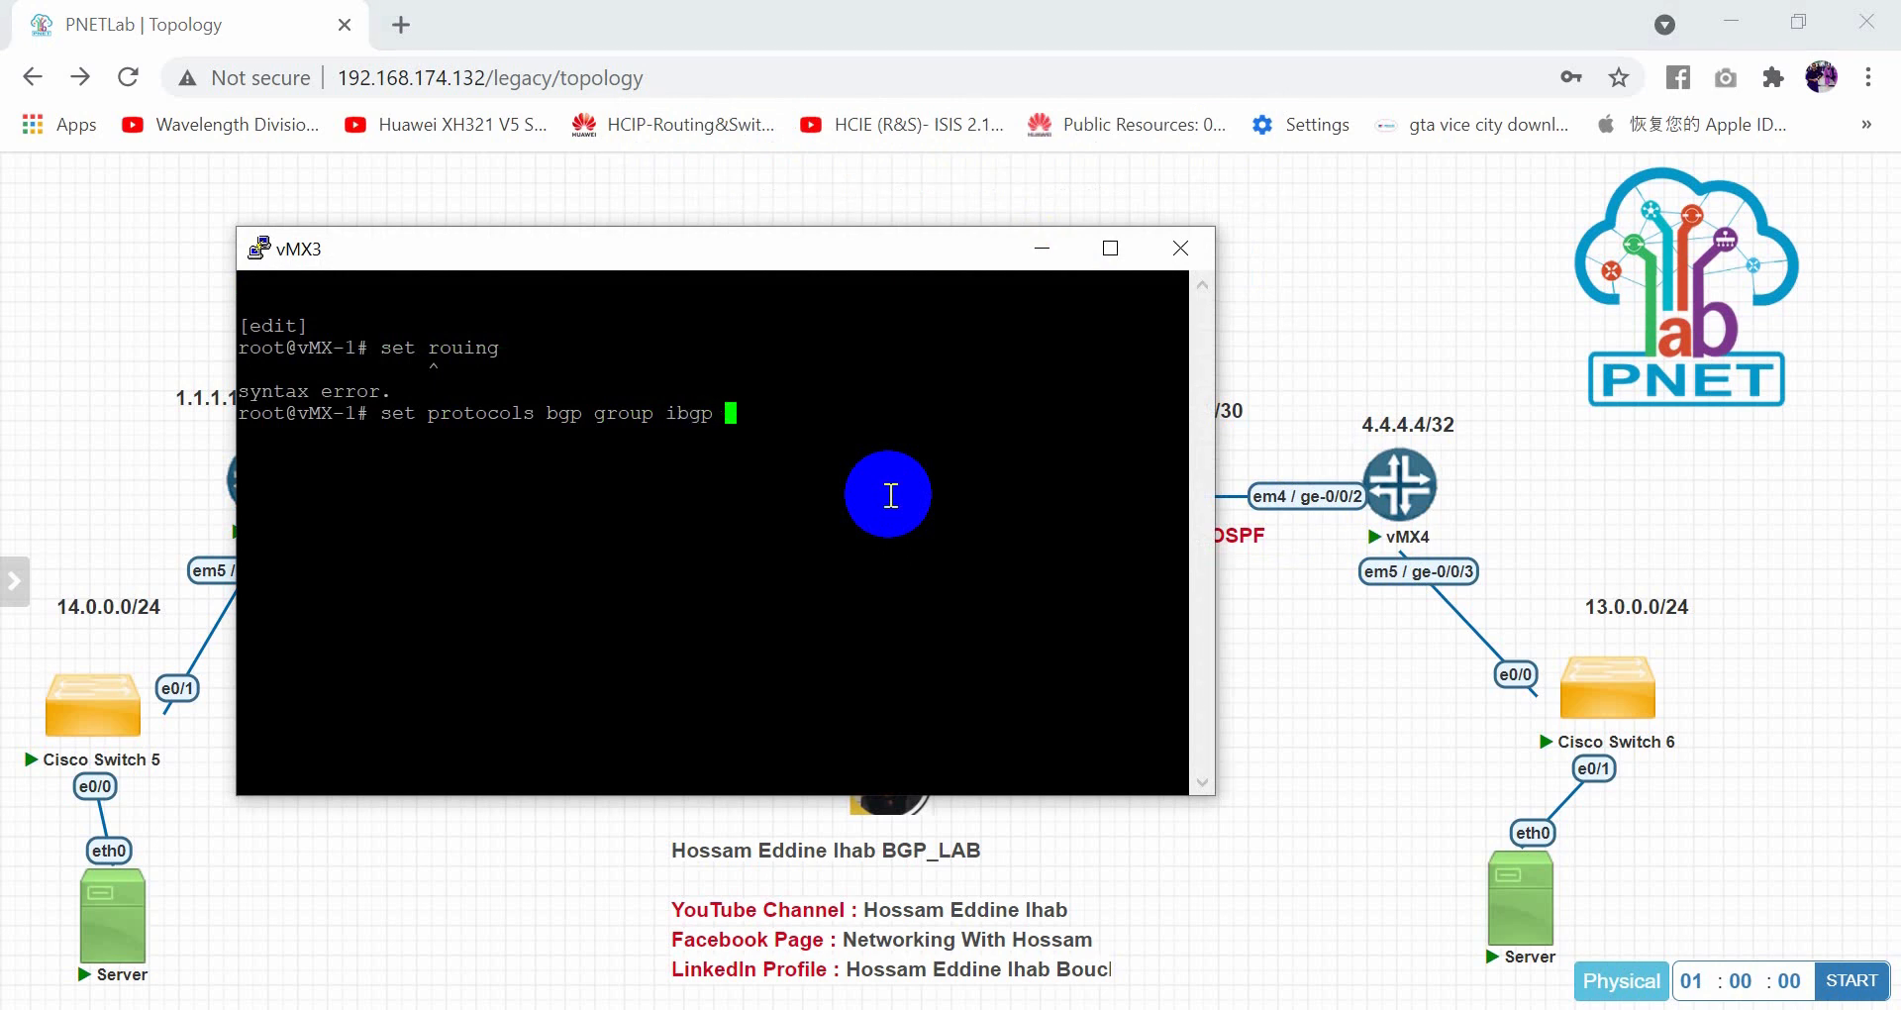
pyautogui.write('type internal')
pyautogui.press('Return')
# Set the local address of vMX3's ibgp group to 3.3.3.3
pyautogui.press('Up')
pyautogui.press('BackSpace')
pyautogui.press('BackSpace')
pyautogui.press('BackSpace')
pyautogui.press('BackSpace')
pyautogui.press('BackSpace')
pyautogui.press('BackSpace')
pyautogui.press('BackSpace')
pyautogui.press('BackSpace')
pyautogui.press('BackSpace')
pyautogui.press('BackSpace')
pyautogui.press('BackSpace')
pyautogui.press('BackSpace')
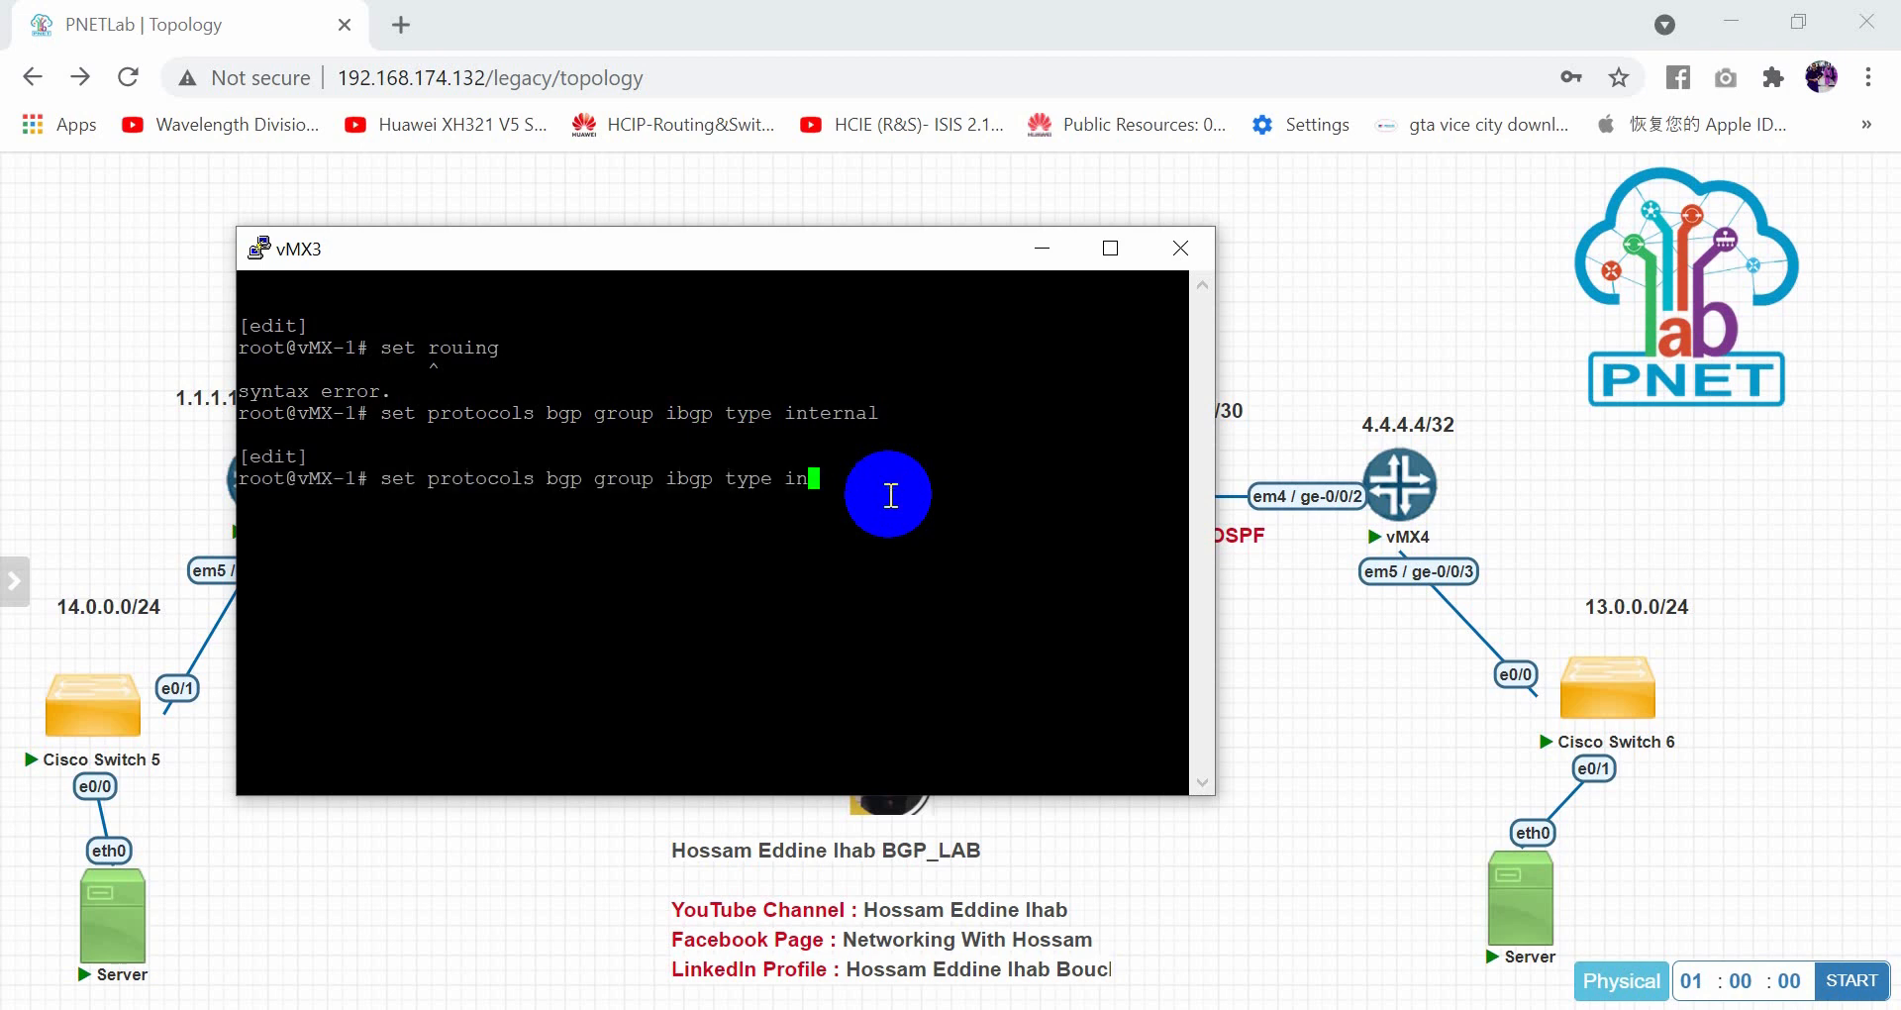
pyautogui.press('BackSpace')
pyautogui.write('local-address ')
pyautogui.write('3,3,')
pyautogui.write('3.3.3.3')
pyautogui.hotkey('alt', 'Tab')
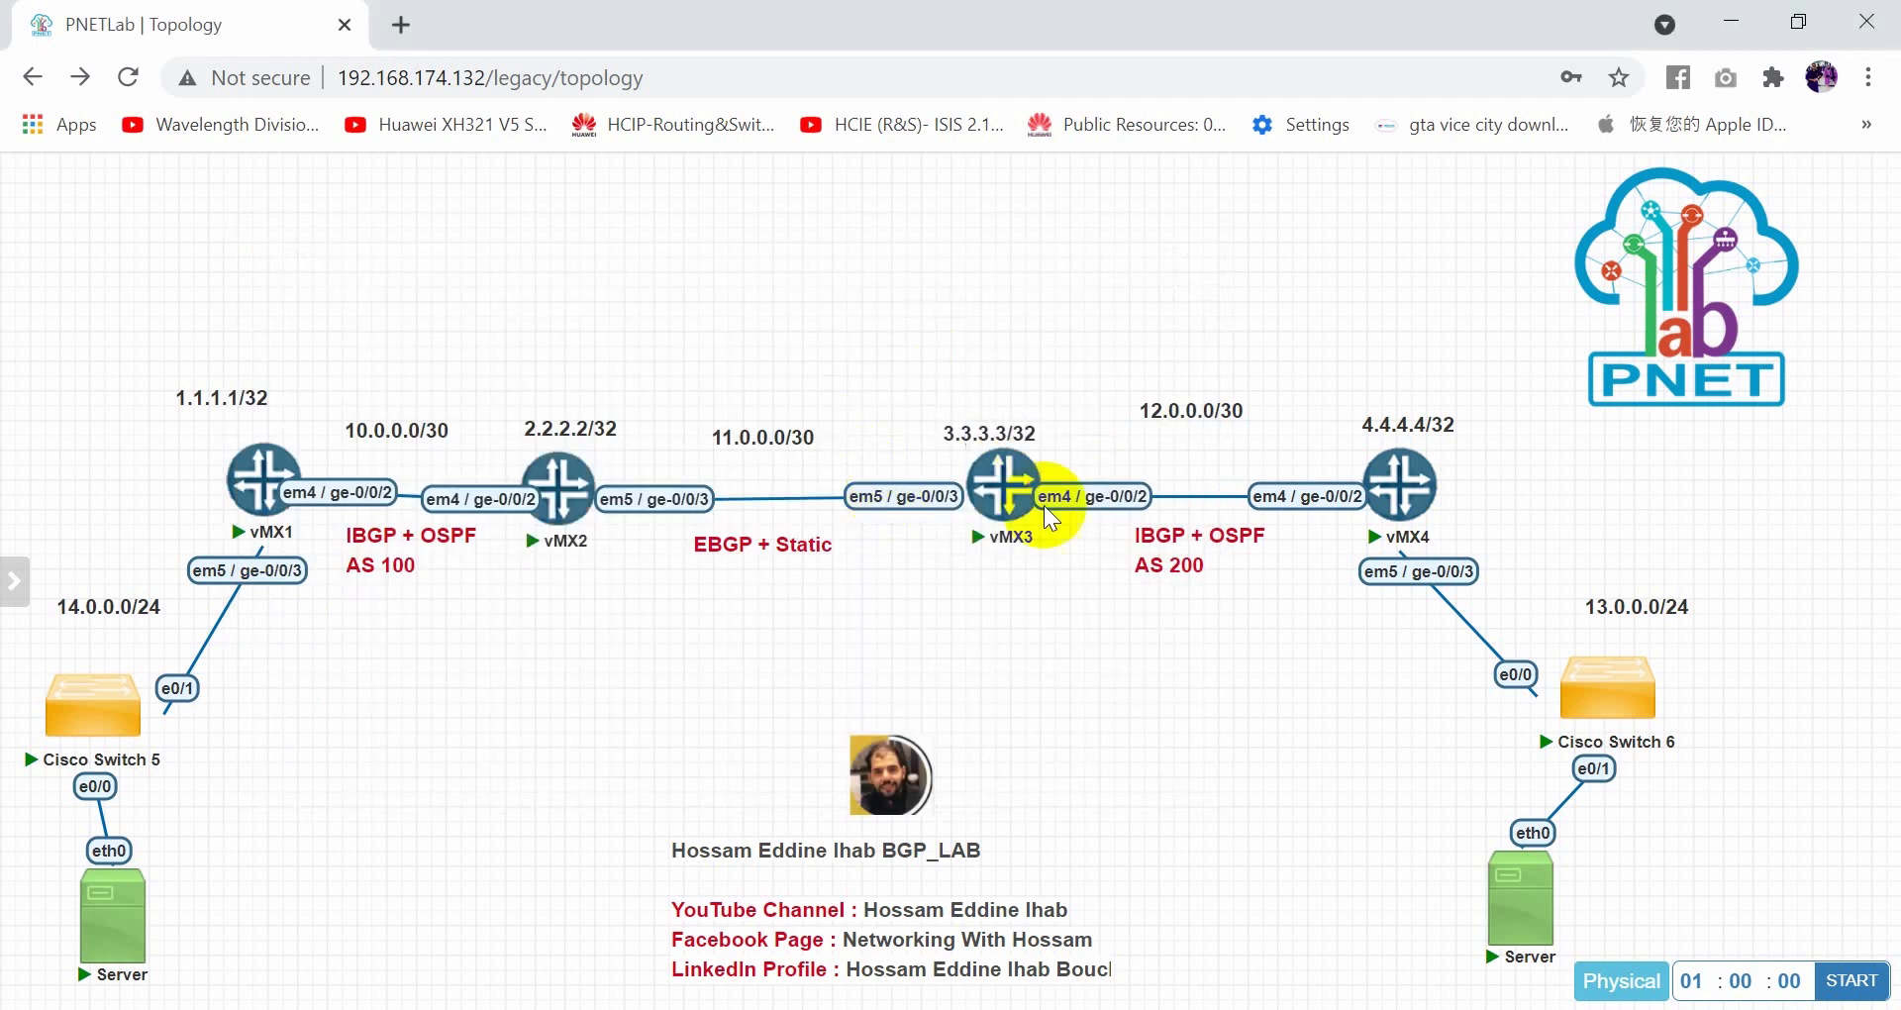
pyautogui.hotkey('alt', 'Tab')
pyautogui.click(1105, 558)
pyautogui.press('Return')
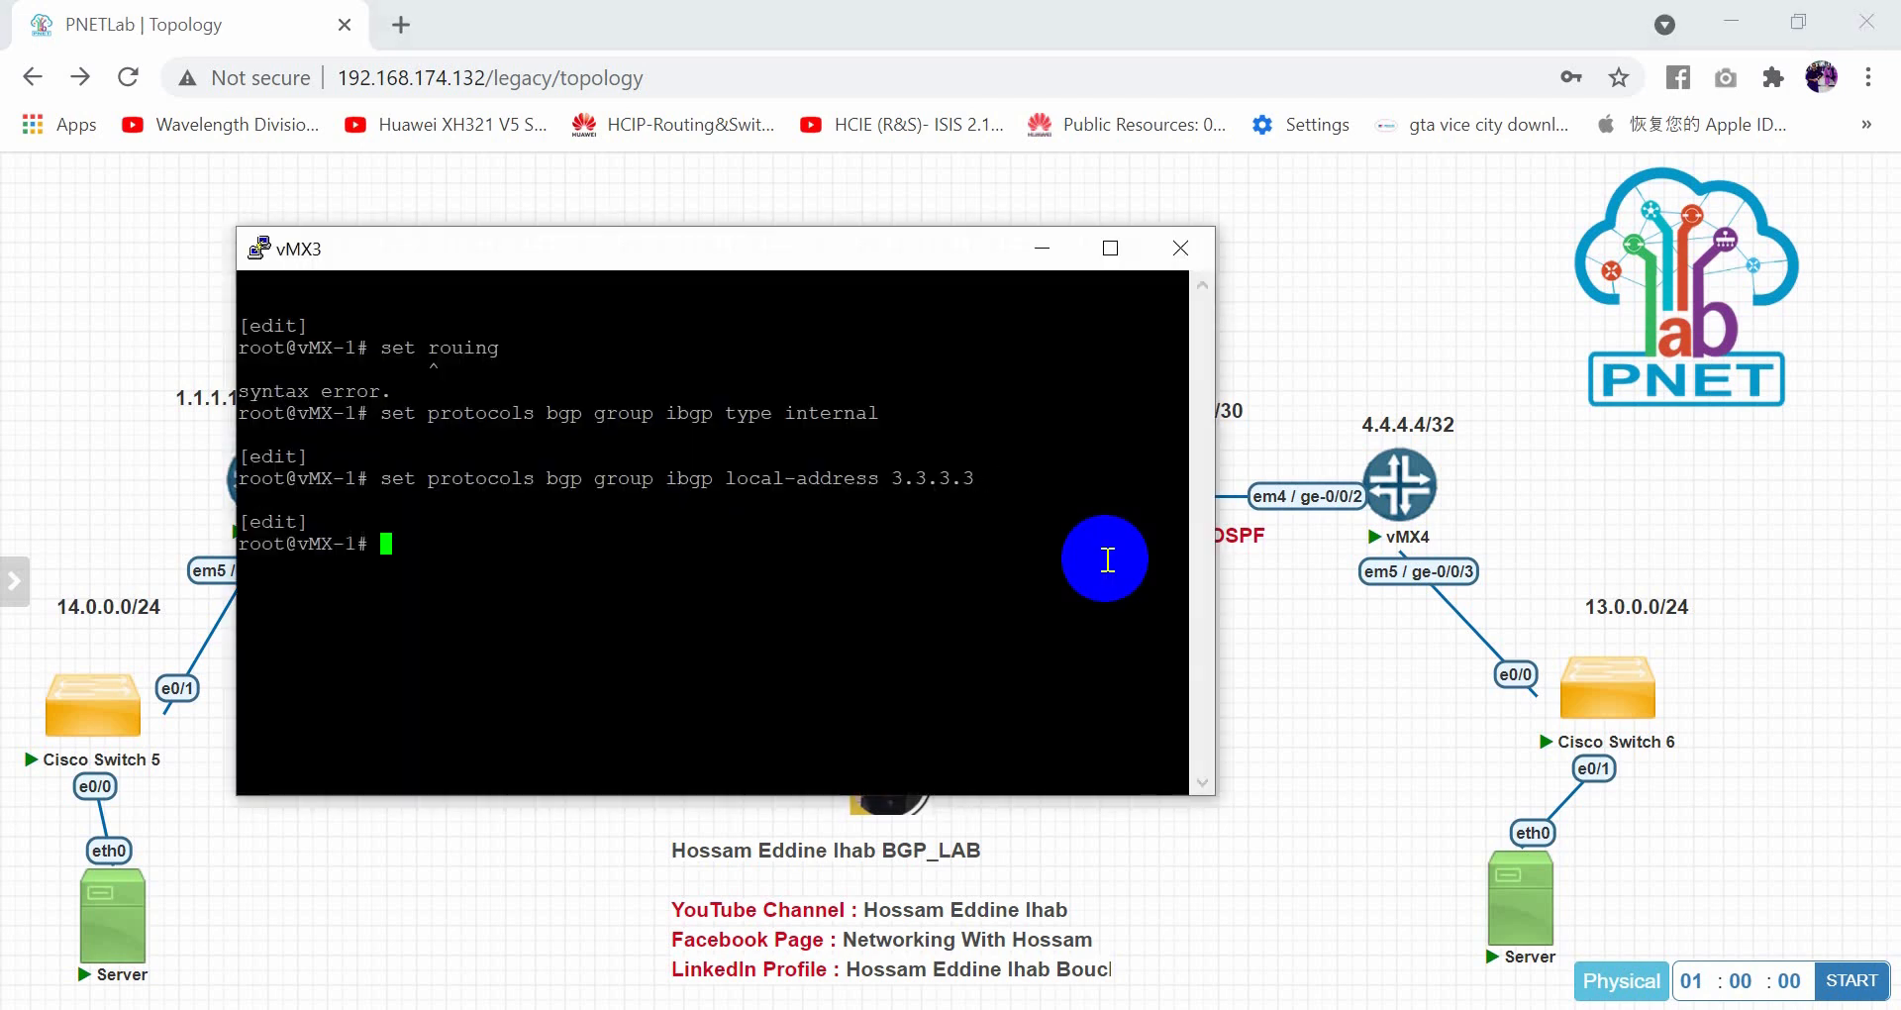
# Add neighbor 4.4.4.4 with peer-as 200 to vMX3's ibgp group
pyautogui.press('Up')
pyautogui.hotkey('alt', 'Tab')
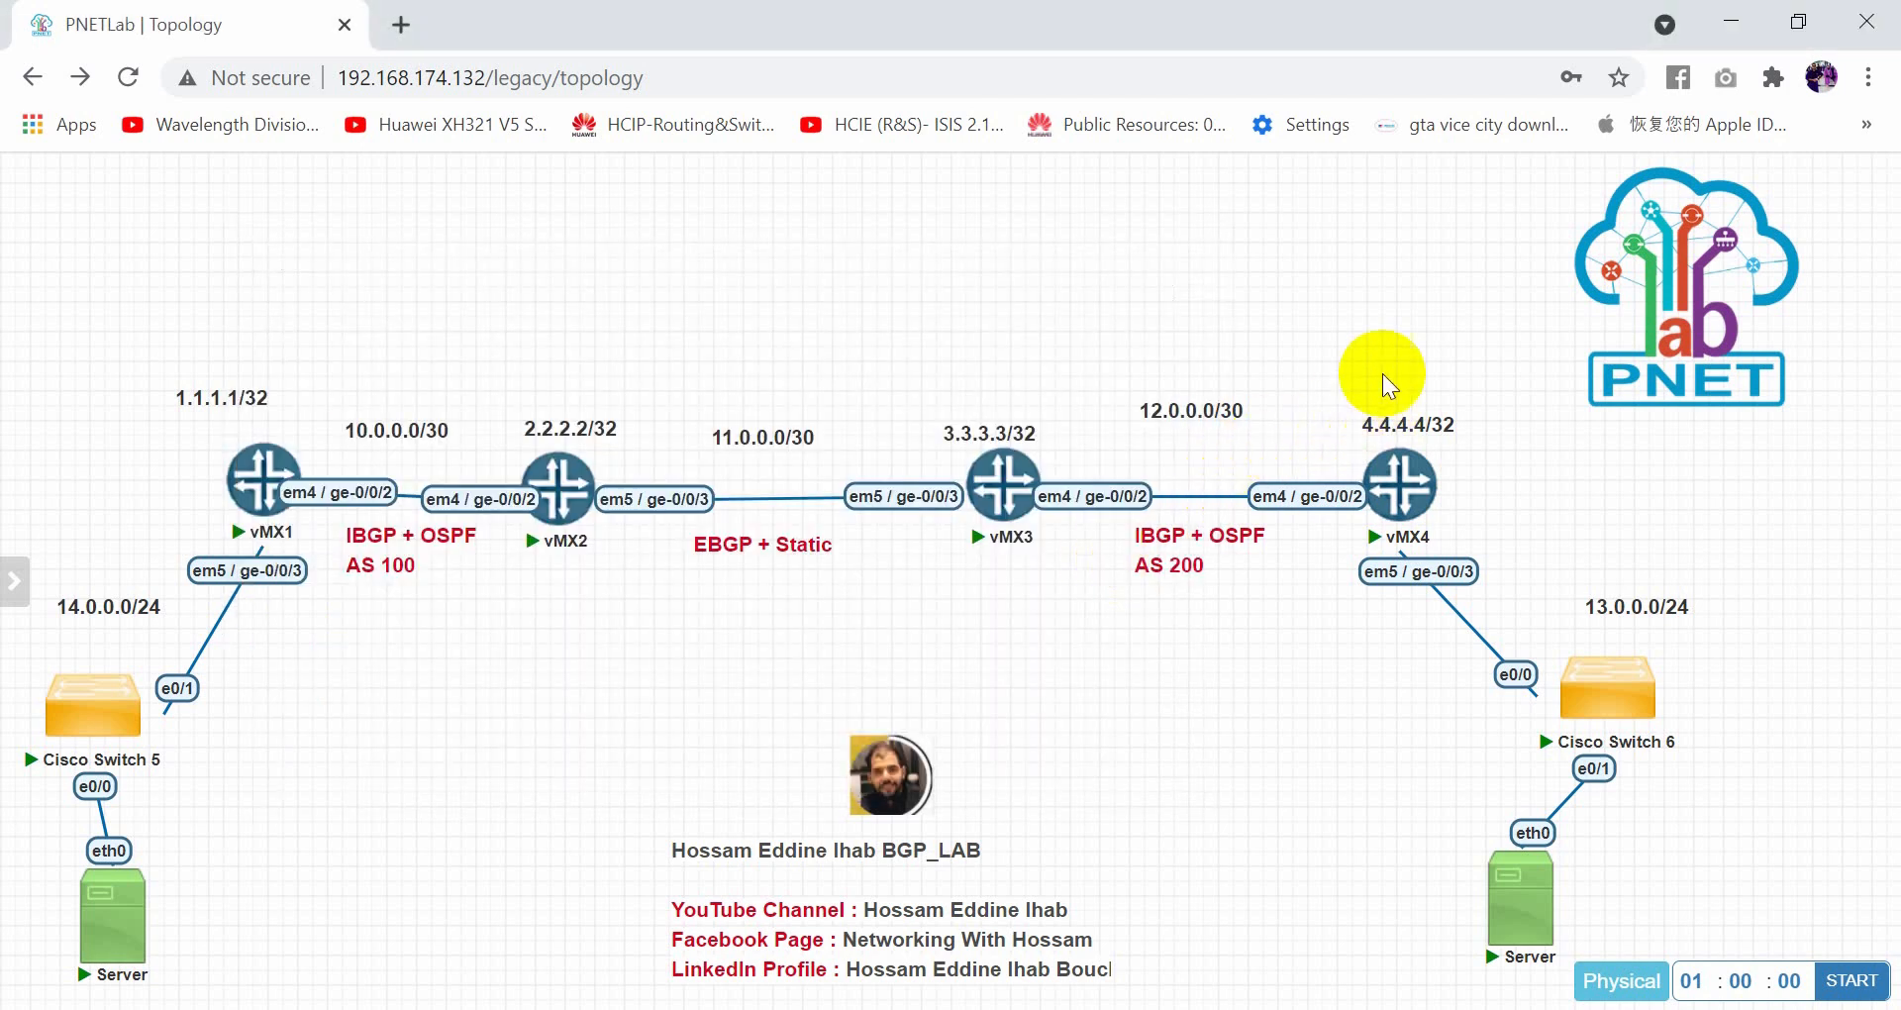
pyautogui.hotkey('alt', 'Tab')
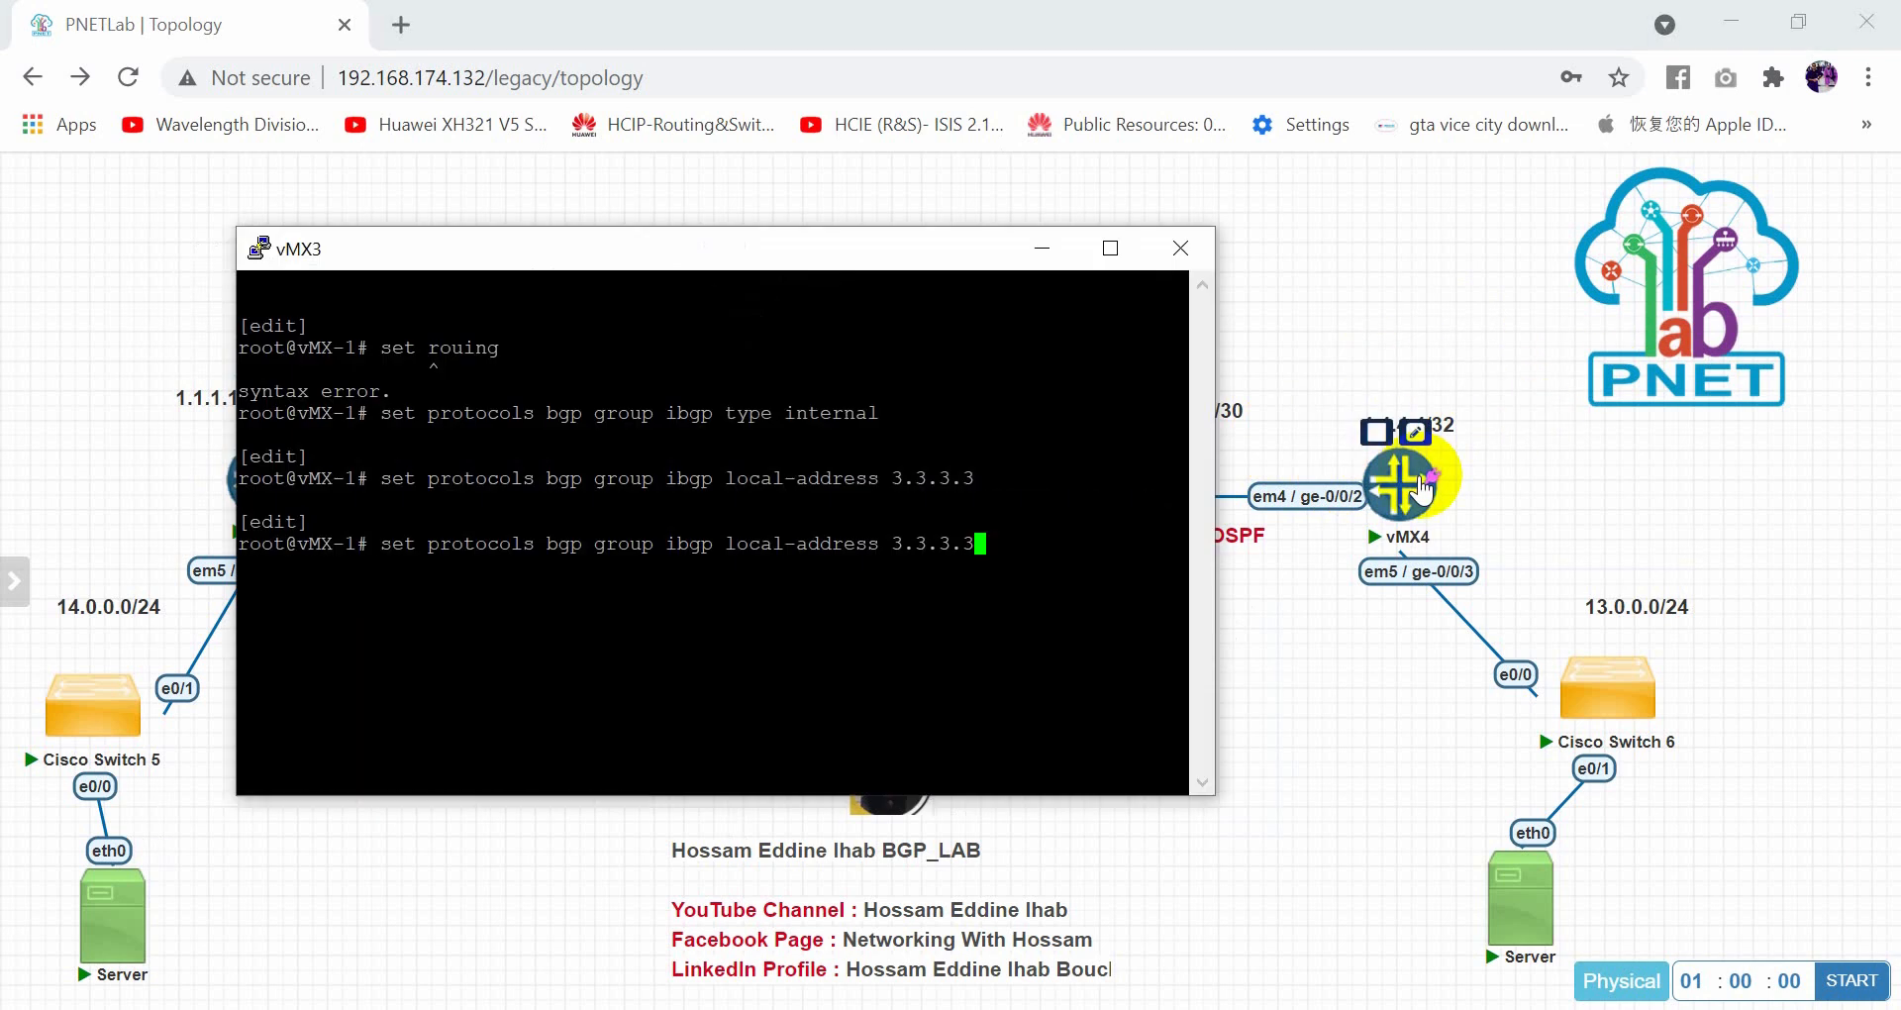
pyautogui.press('BackSpace')
pyautogui.press('BackSpace')
pyautogui.press('BackSpace')
pyautogui.press('BackSpace')
pyautogui.press('BackSpace')
pyautogui.press('BackSpace')
pyautogui.press('BackSpace')
pyautogui.press('BackSpace')
pyautogui.press('BackSpace')
pyautogui.press('BackSpace')
pyautogui.press('BackSpace')
pyautogui.press('BackSpace')
pyautogui.press('BackSpace')
pyautogui.press('BackSpace')
pyautogui.press('BackSpace')
pyautogui.press('BackSpace')
pyautogui.press('BackSpace')
pyautogui.press('BackSpace')
pyautogui.press('BackSpace')
pyautogui.press('BackSpace')
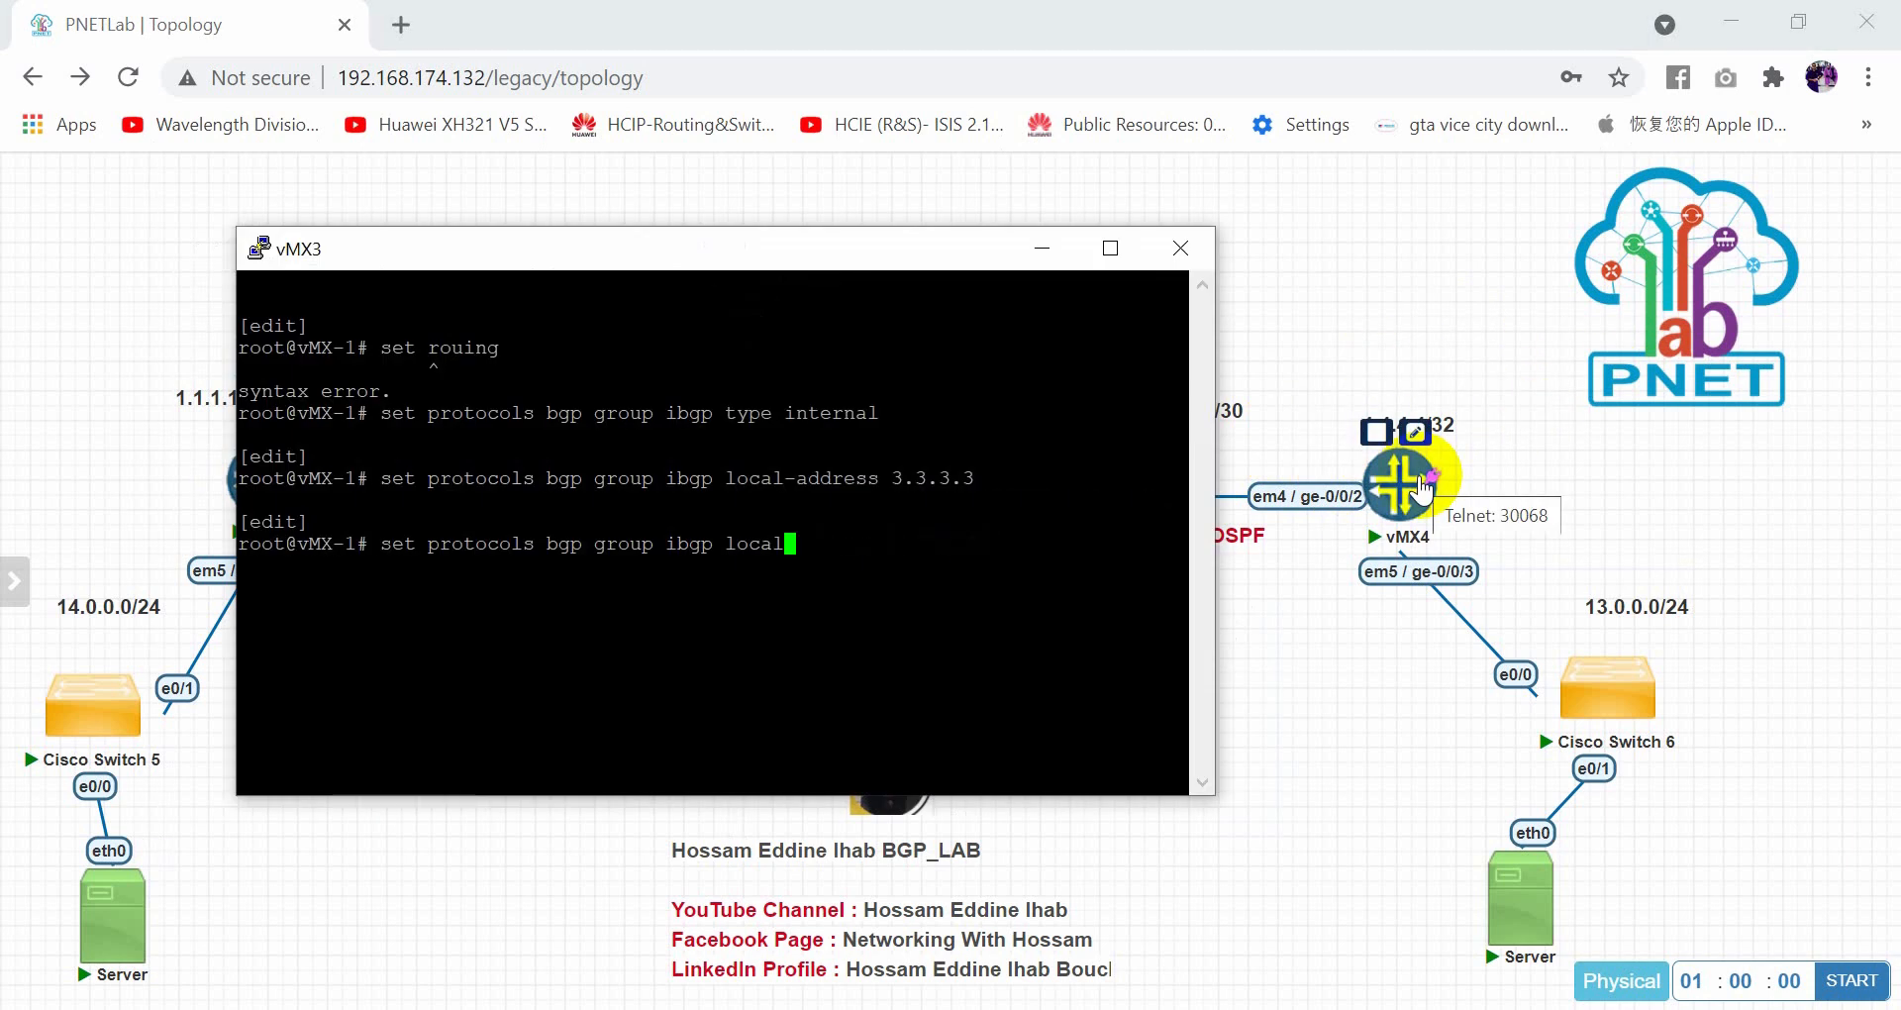
pyautogui.write('neighbor 4.4.4.4 p')
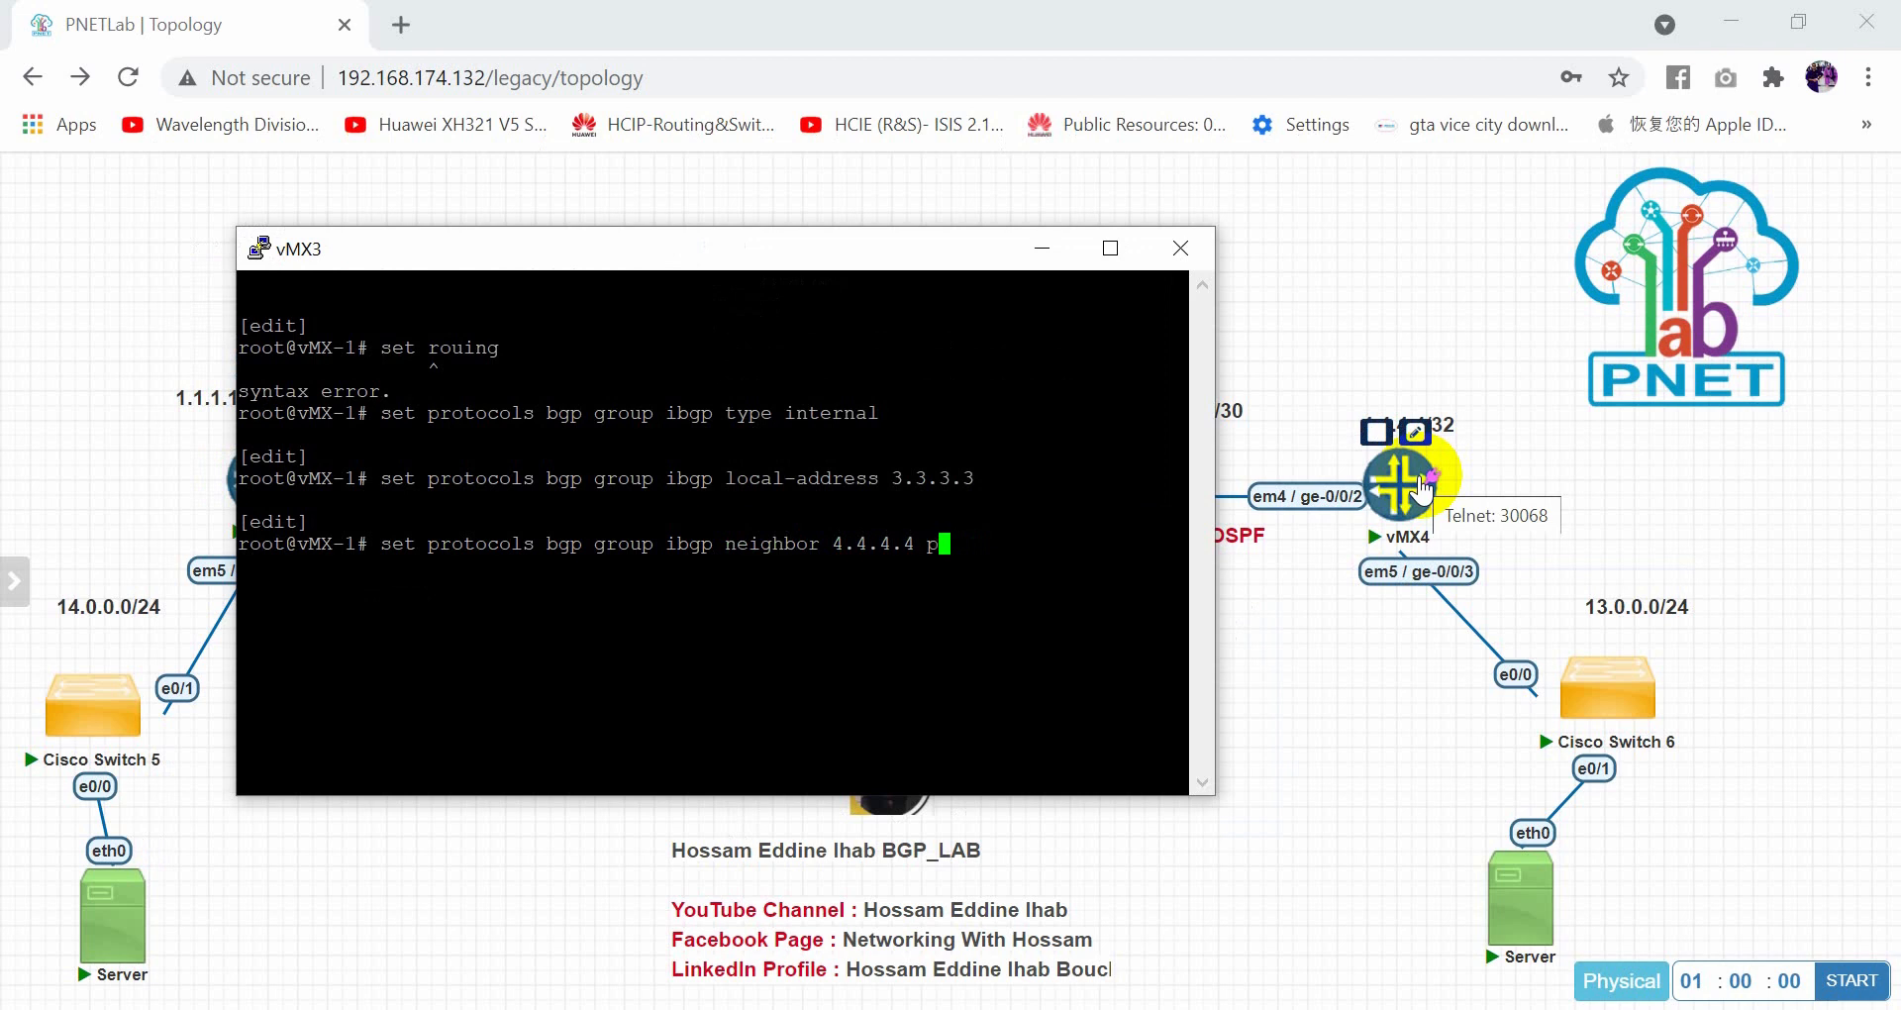
pyautogui.write('eer-as 200')
pyautogui.press('Return')
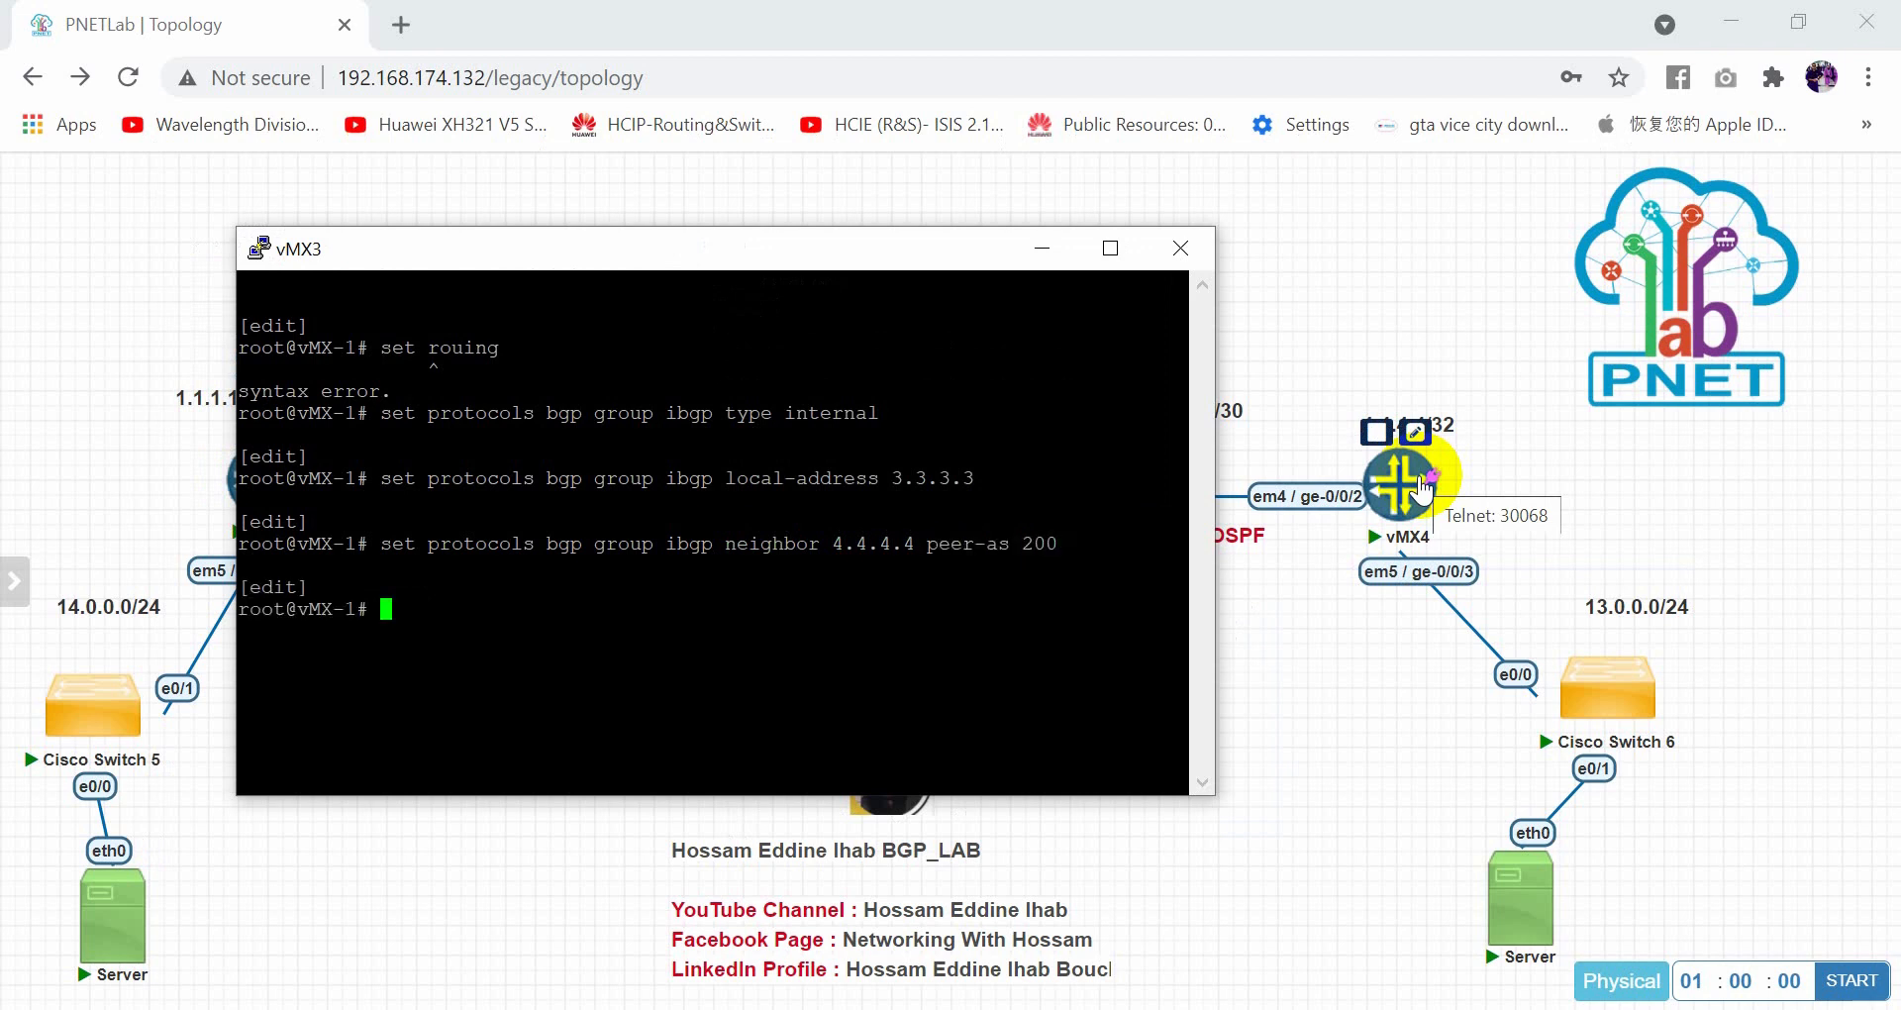
# Commit the BGP configuration on vMX3 and close its session
pyautogui.write('commit')
pyautogui.press('Return')
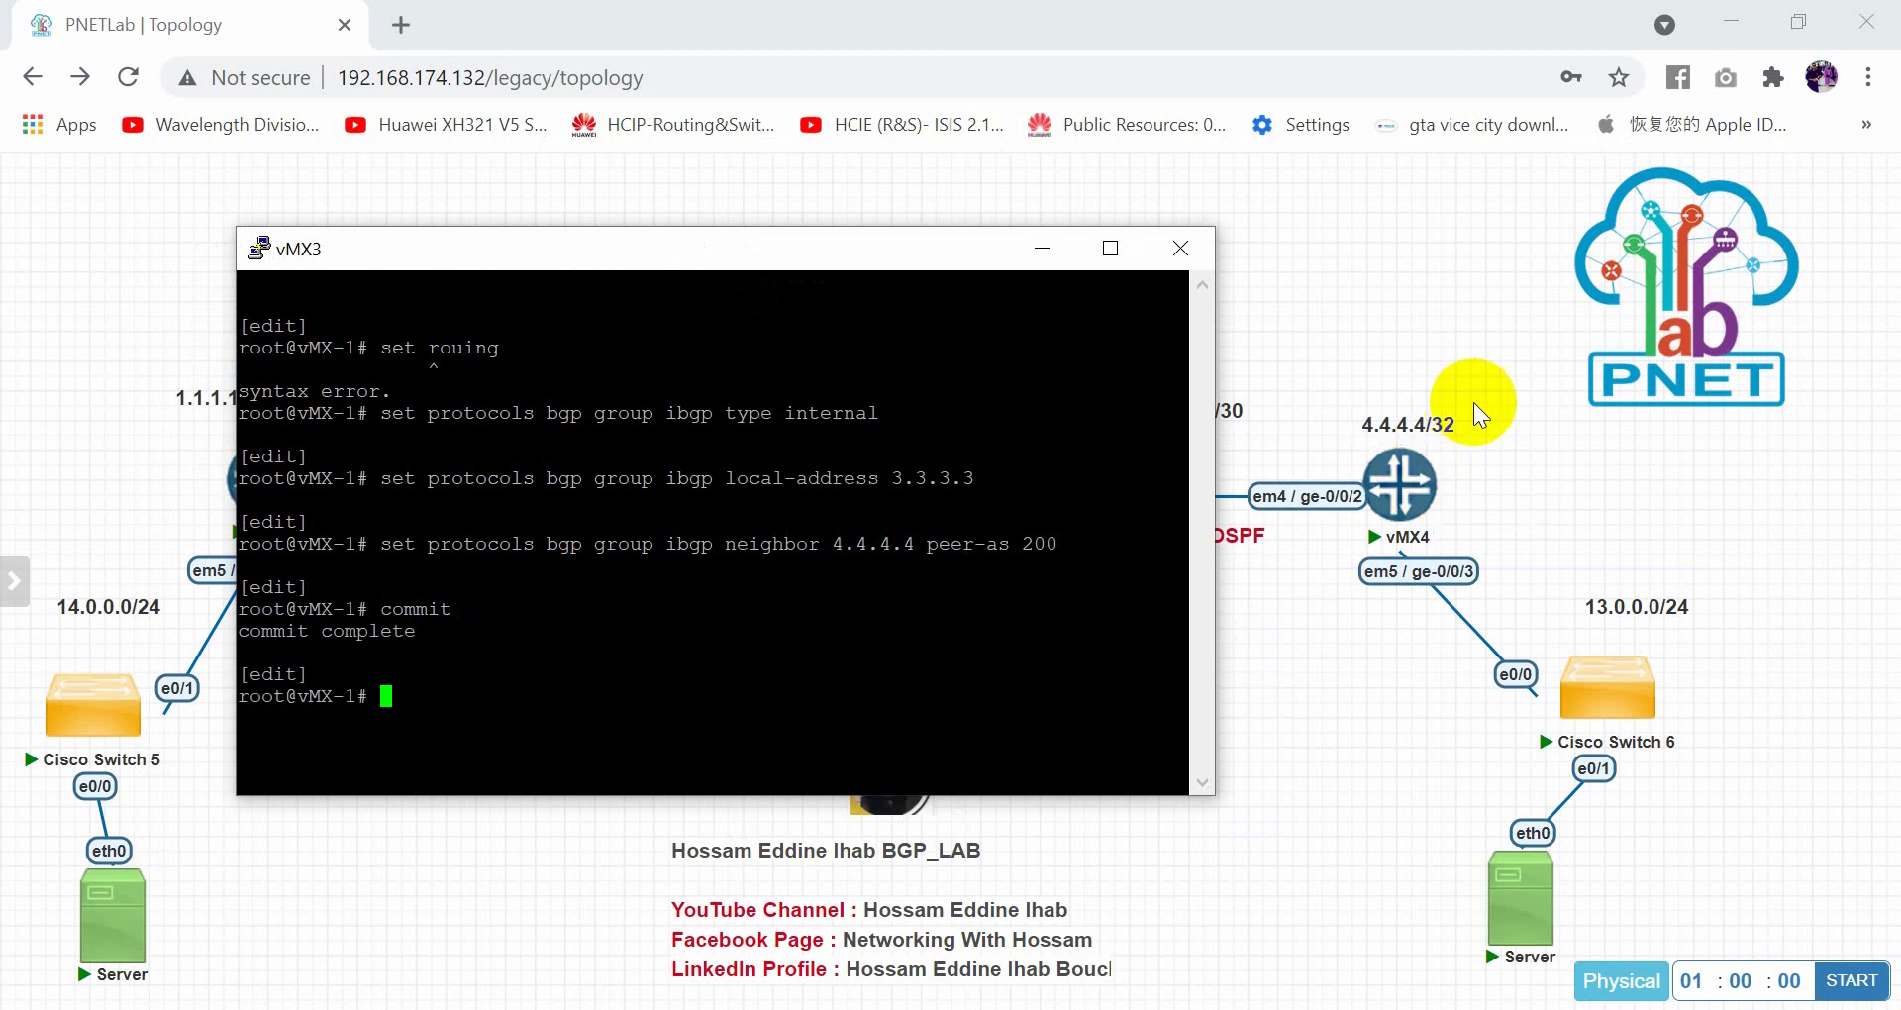
pyautogui.click(1180, 247)
pyautogui.press('Return')
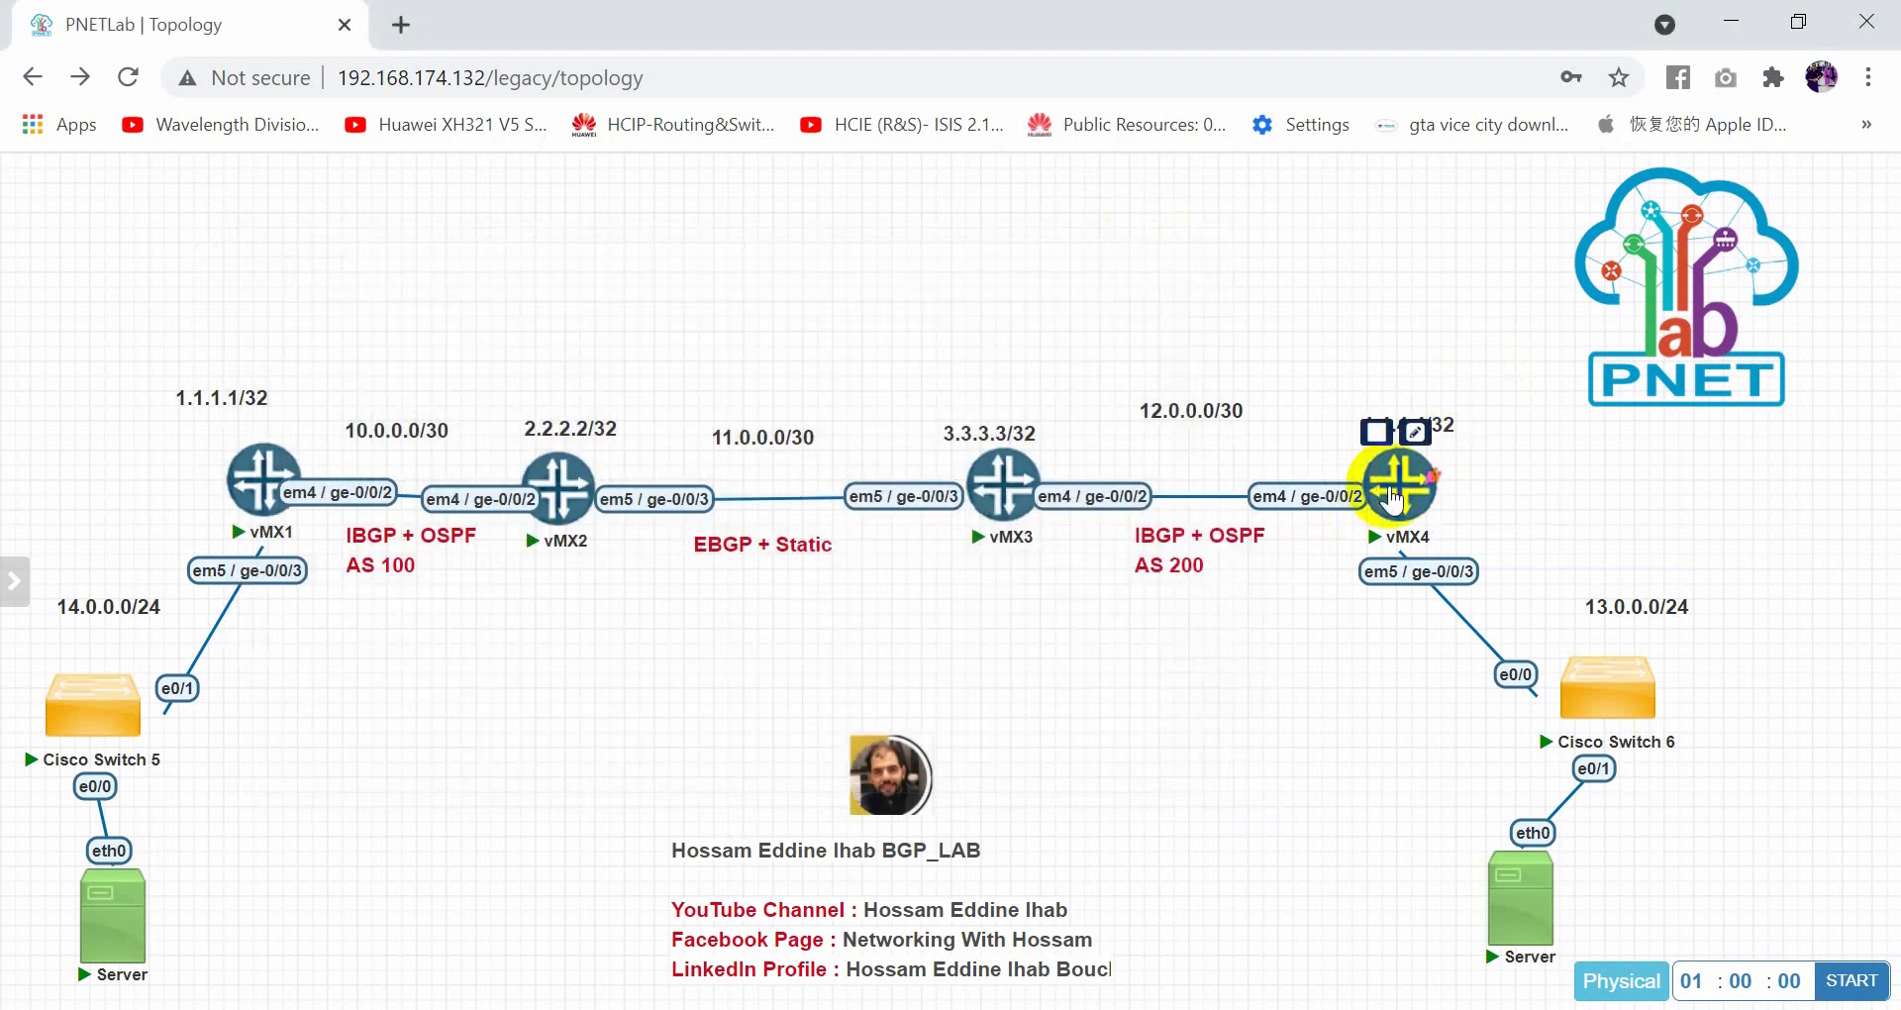
# Open the console session of router vMX4
pyautogui.click(1394, 460)
pyautogui.click(1020, 270)
pyautogui.moveTo(654, 62); pyautogui.dragTo(774, 243)
pyautogui.press('Return')
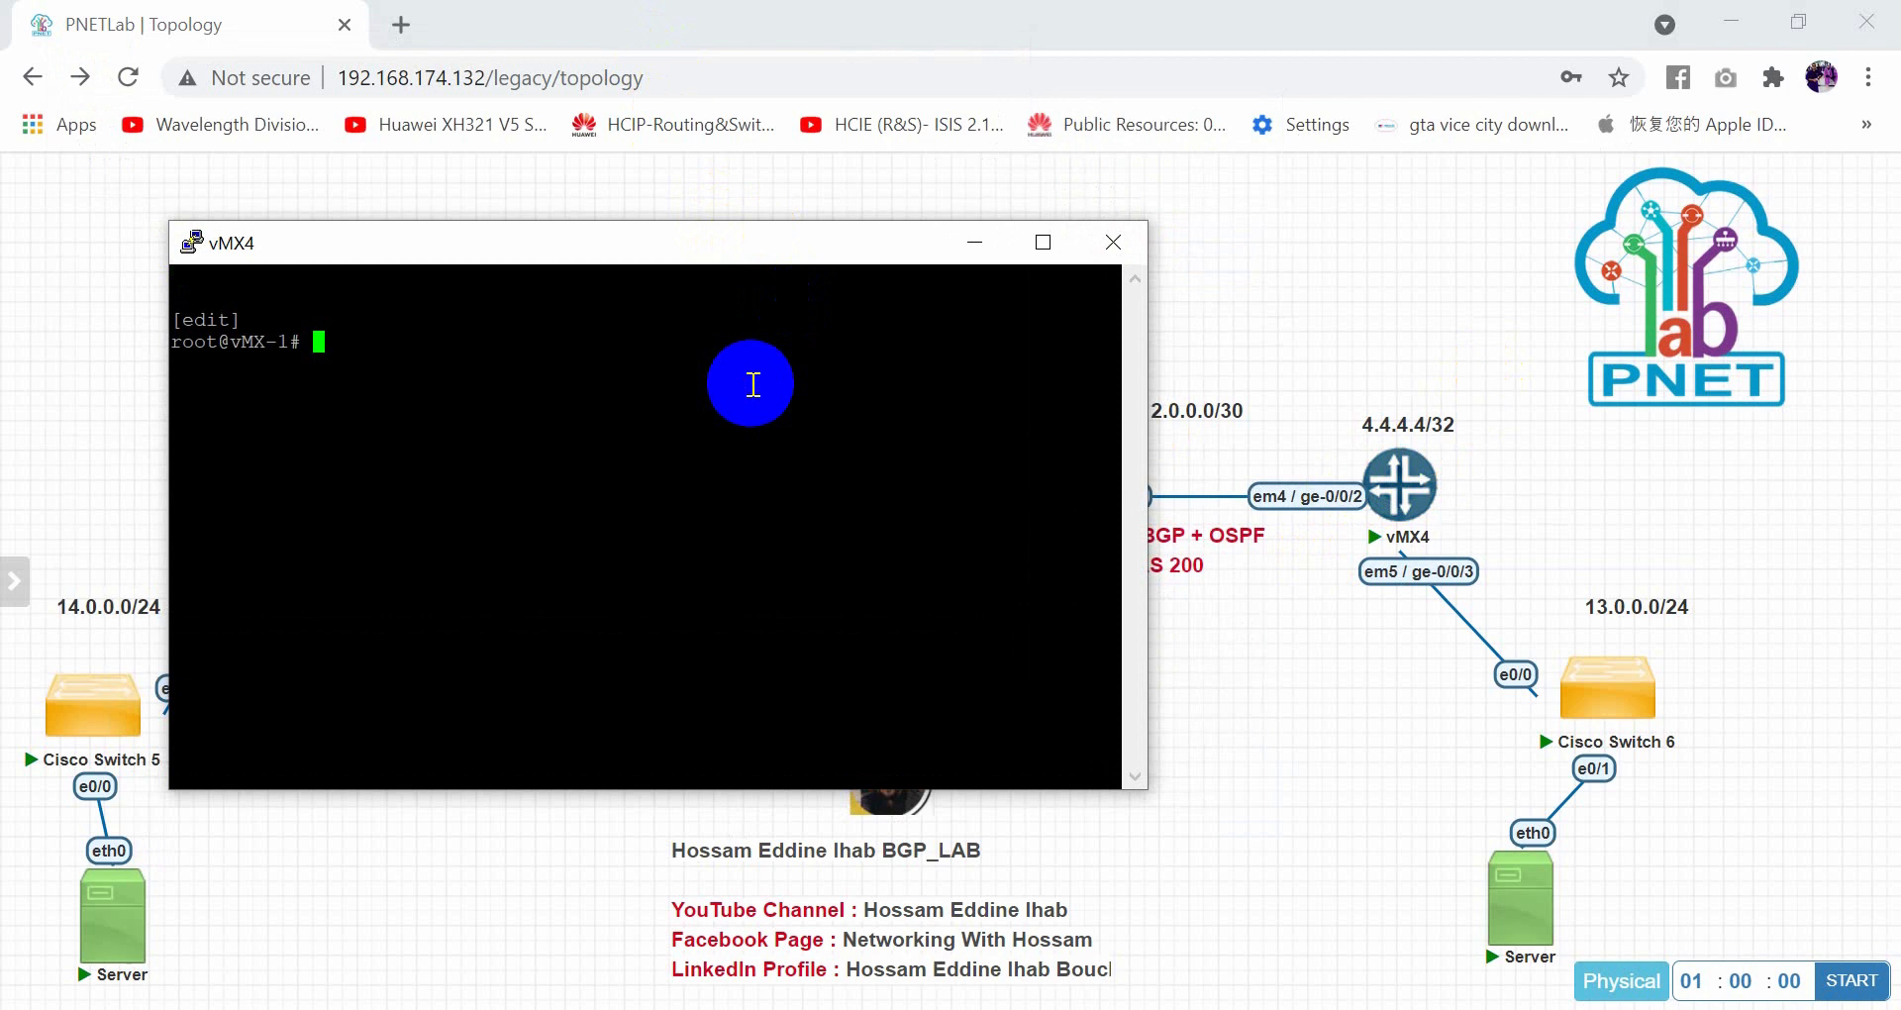
# Set the autonomous system number to 200 in vMX4's routing options
pyautogui.write('set ')
pyautogui.write('pro')
pyautogui.press('BackSpace')
pyautogui.press('BackSpace')
pyautogui.press('BackSpace')
pyautogui.write('tou')
pyautogui.press('BackSpace')
pyautogui.press('BackSpace')
pyautogui.press('BackSpace')
pyautogui.write('routing-au')
pyautogui.press('Return')
pyautogui.press('BackSpace')
pyautogui.press('BackSpace')
pyautogui.press('BackSpace')
pyautogui.write('-opt')
pyautogui.press('Tab')
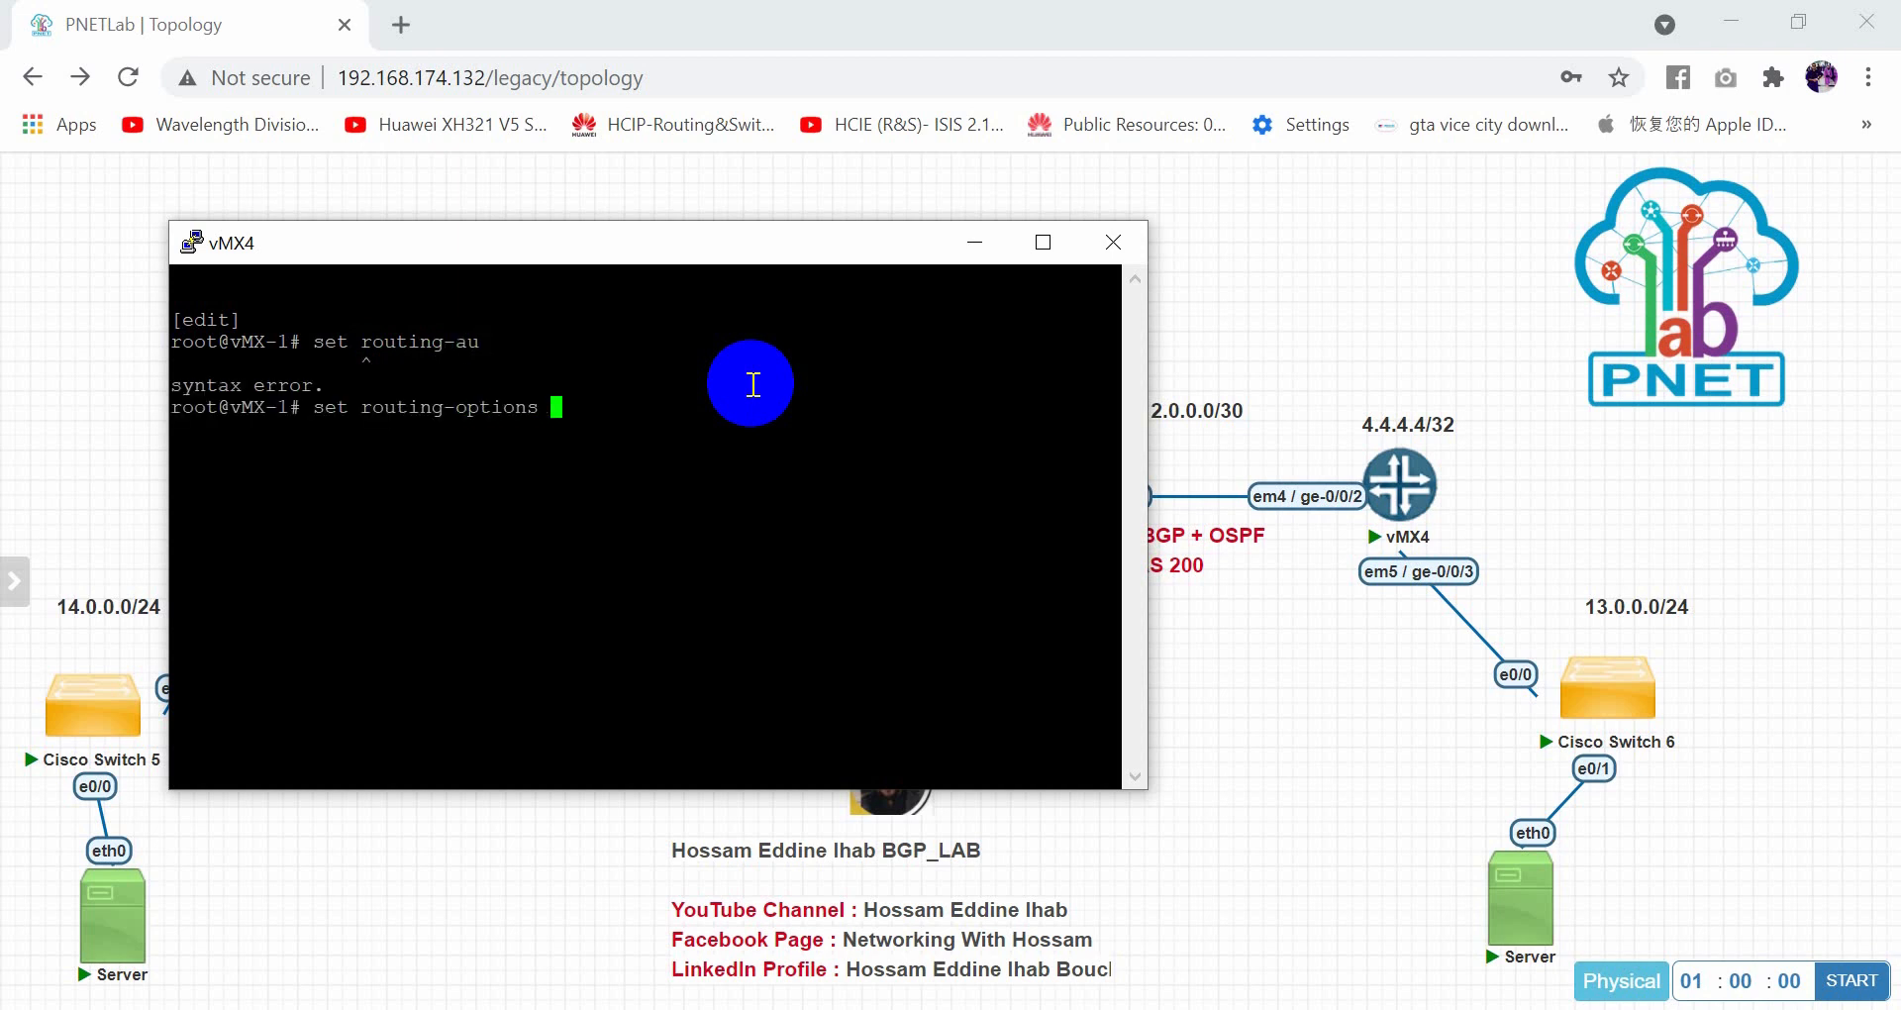
pyautogui.write('auton')
pyautogui.press('Tab')
pyautogui.write('200')
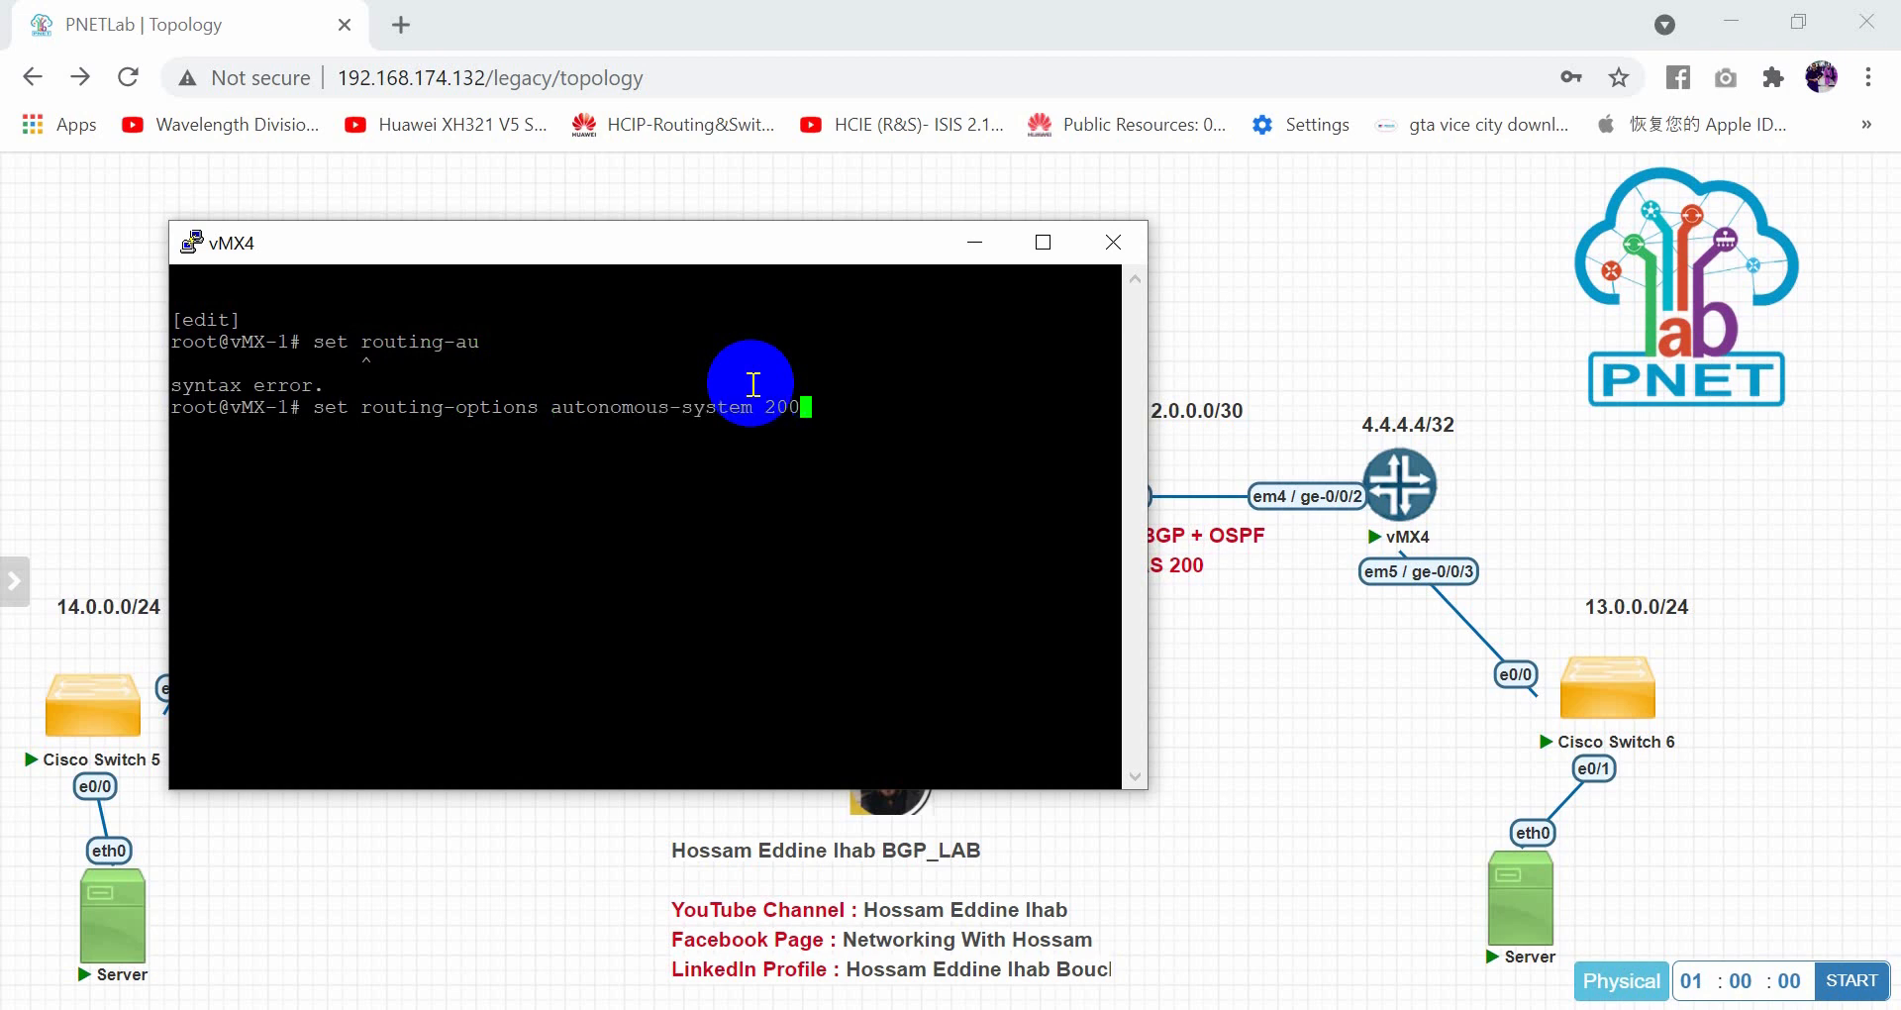
pyautogui.press('Return')
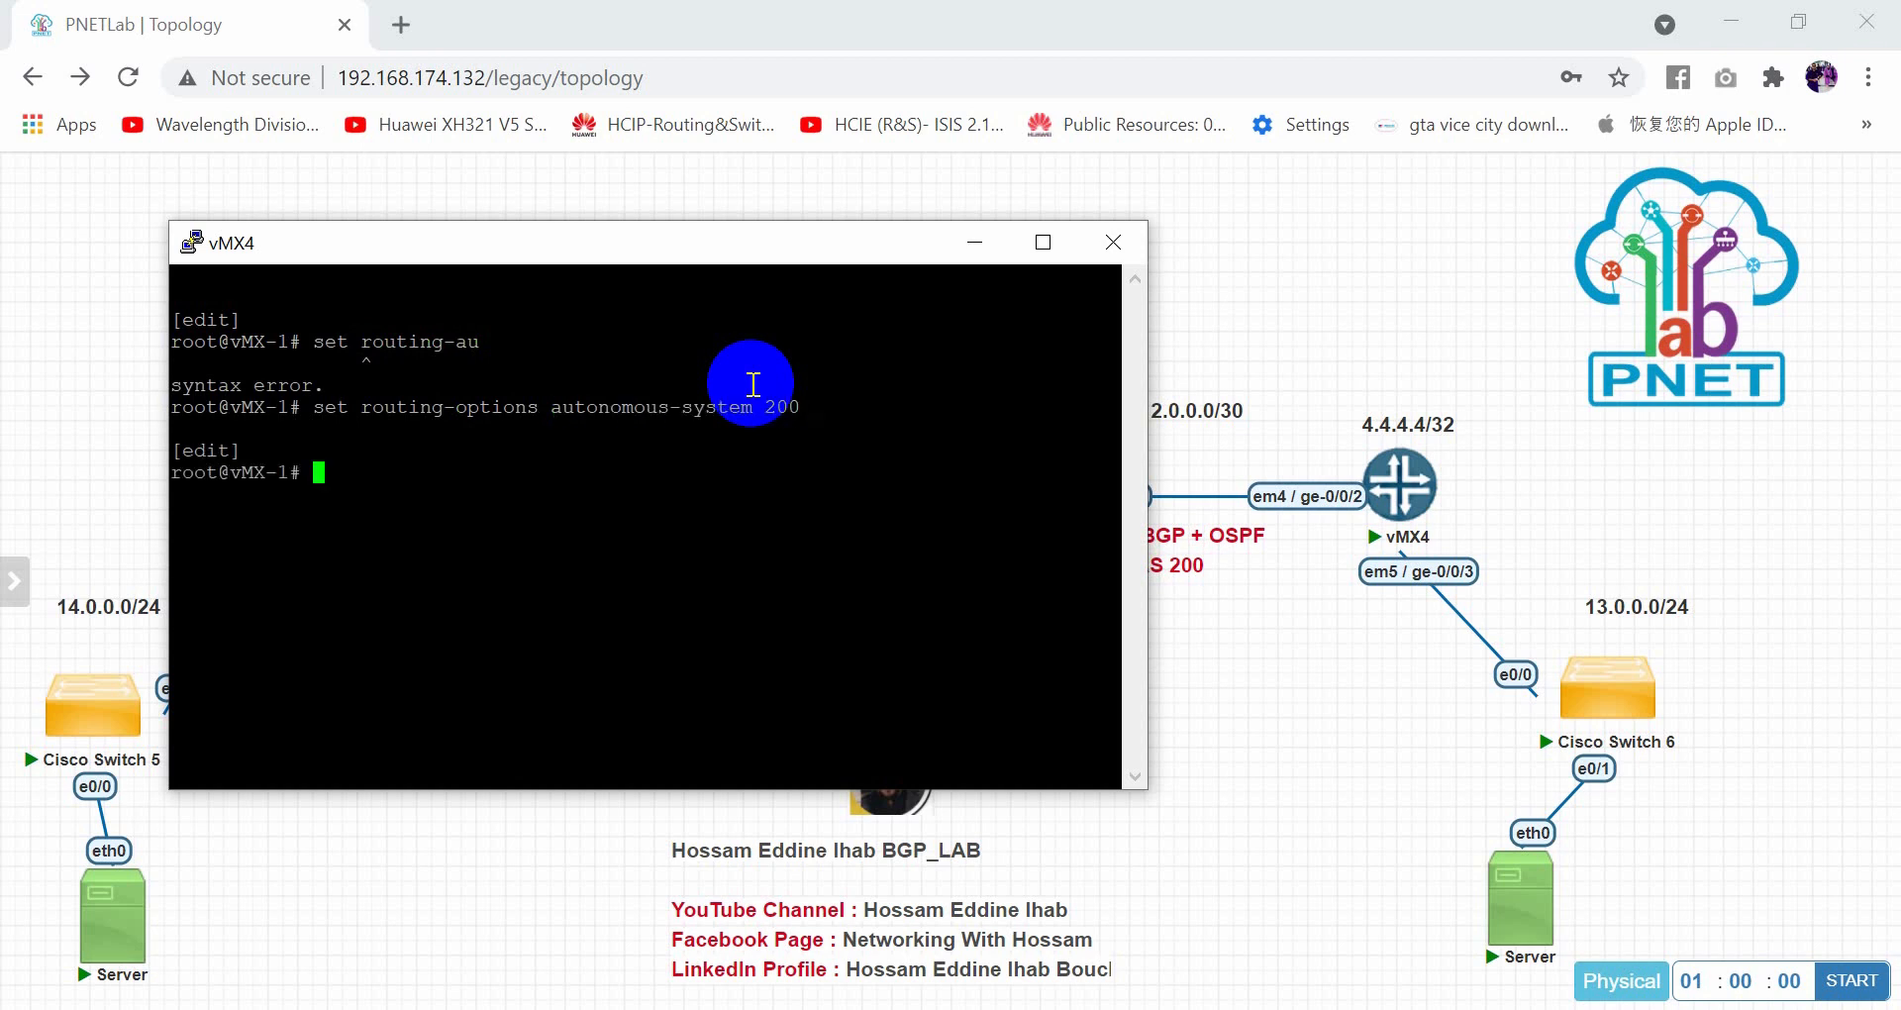
# On vMX4, create the BGP group ibgp with type internal
pyautogui.write('set protocols bgp ')
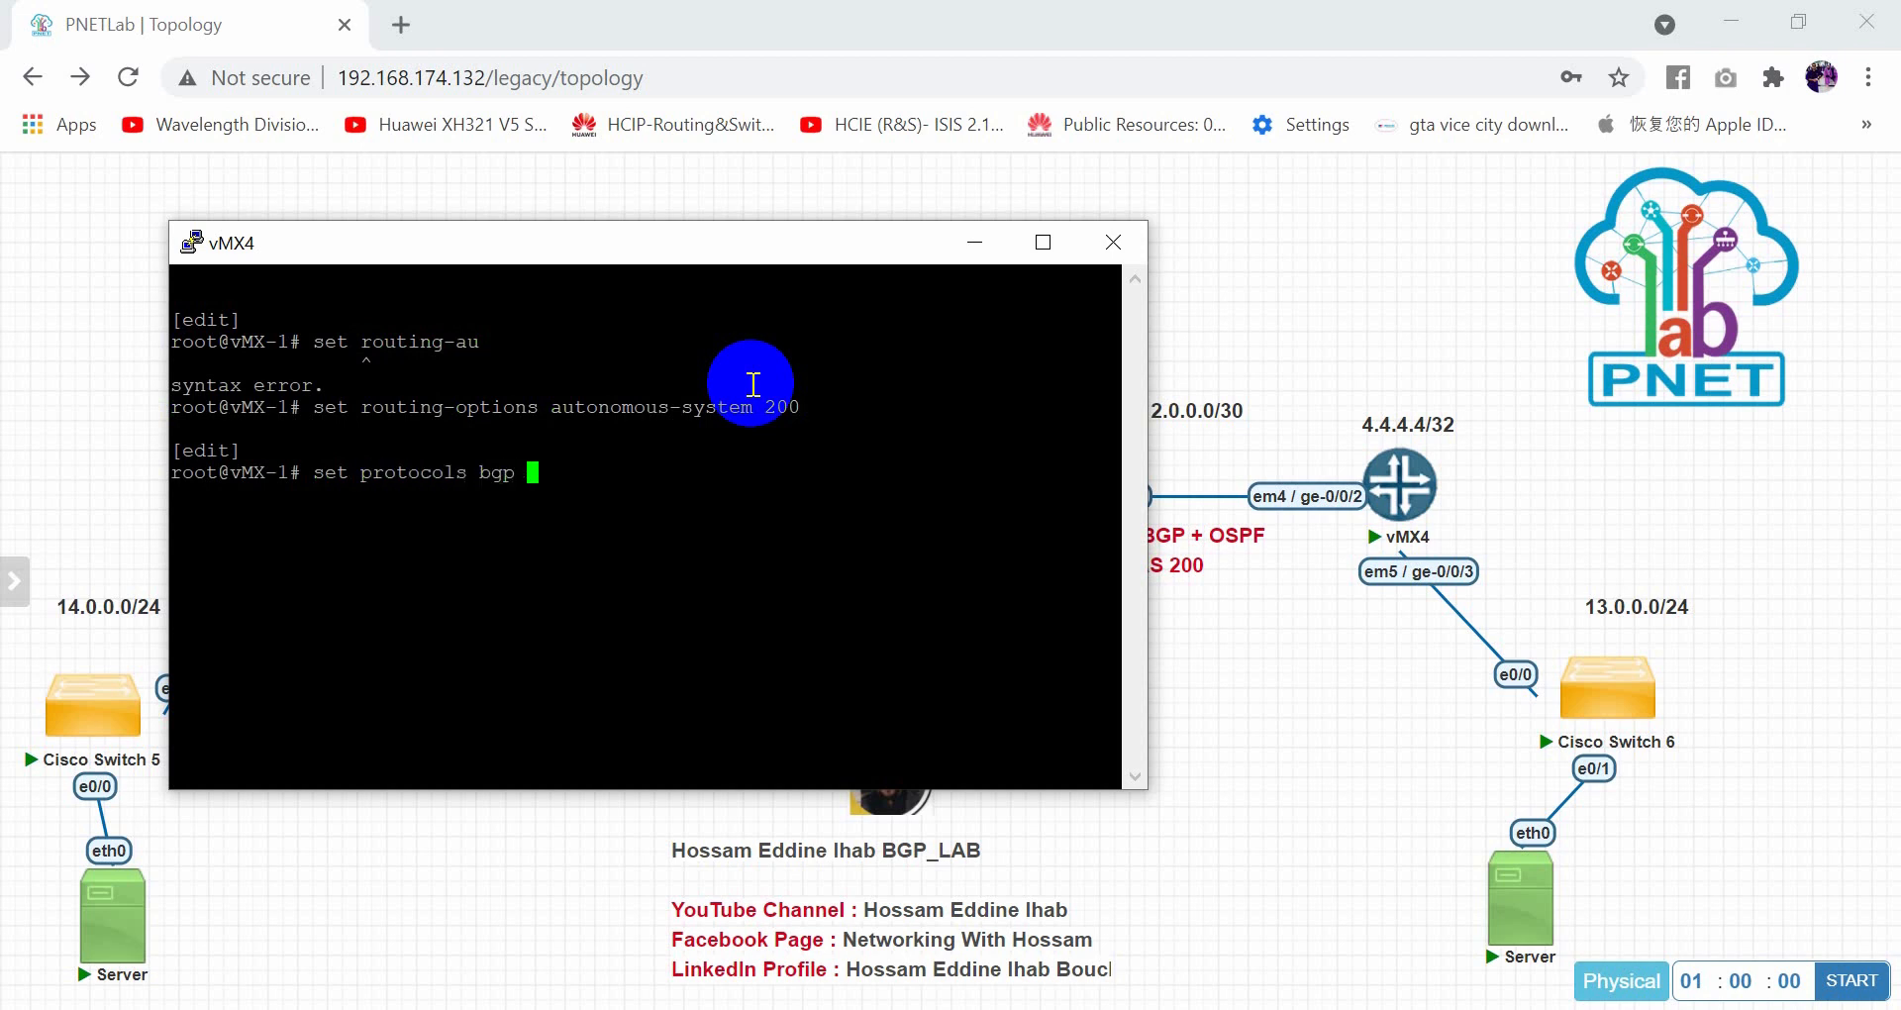
pyautogui.write('gr')
pyautogui.press('space')
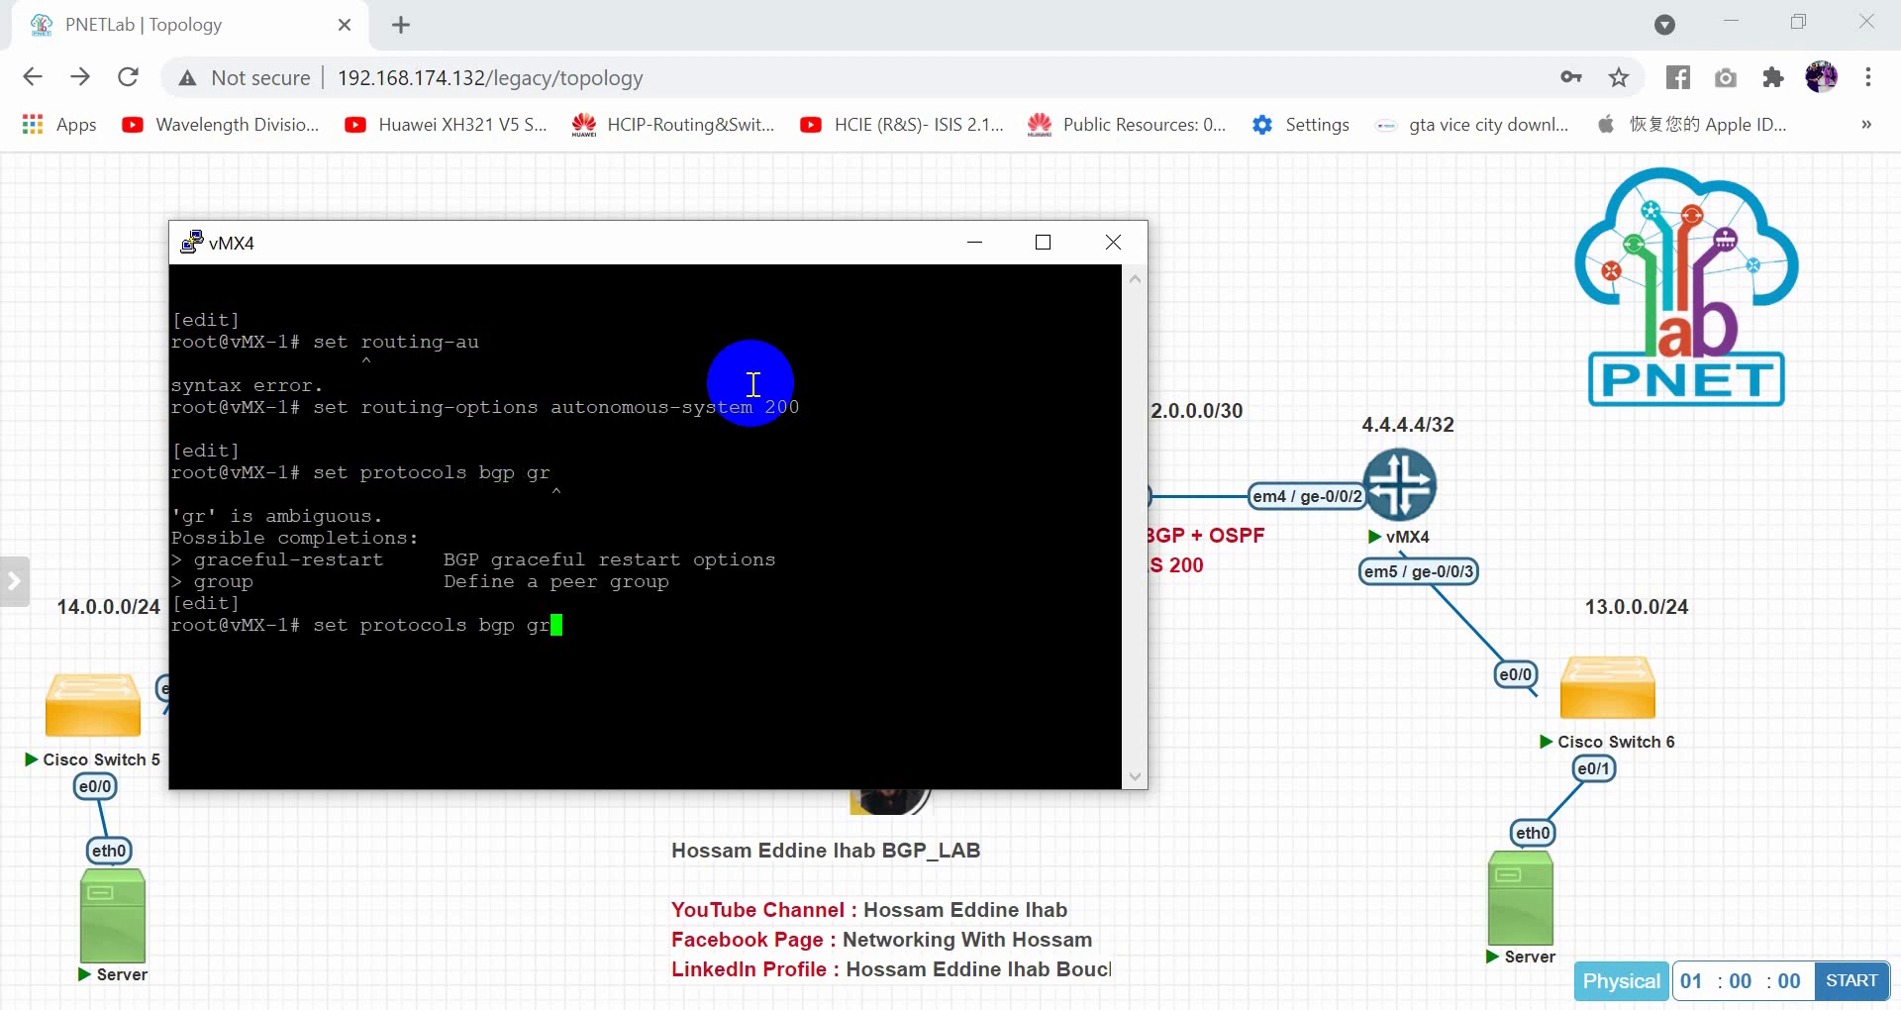
pyautogui.write('oup ibgp type internal')
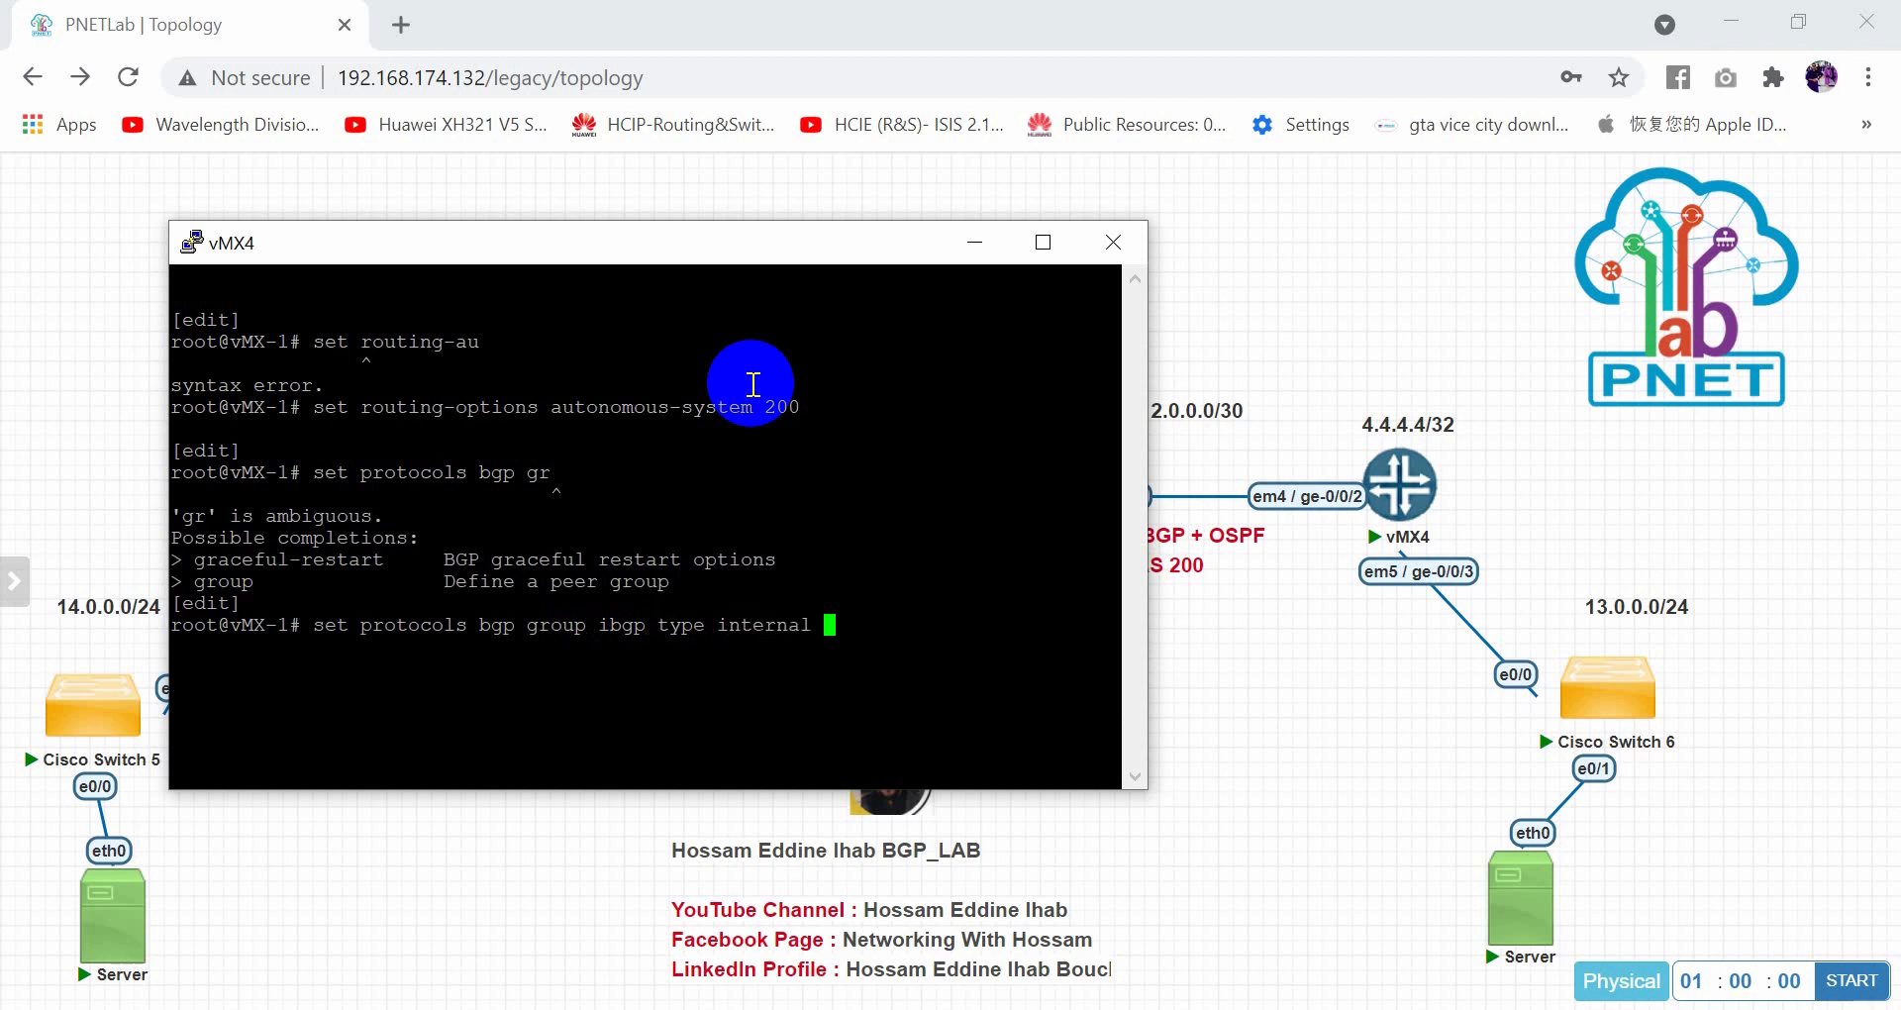
pyautogui.press('Return')
# Set the local address of vMX4's ibgp group to 4.4.4.4
pyautogui.press('Up')
pyautogui.press('BackSpace')
pyautogui.press('BackSpace')
pyautogui.press('BackSpace')
pyautogui.press('BackSpace')
pyautogui.press('BackSpace')
pyautogui.press('BackSpace')
pyautogui.press('BackSpace')
pyautogui.press('BackSpace')
pyautogui.press('BackSpace')
pyautogui.press('BackSpace')
pyautogui.press('BackSpace')
pyautogui.press('BackSpace')
pyautogui.press('BackSpace')
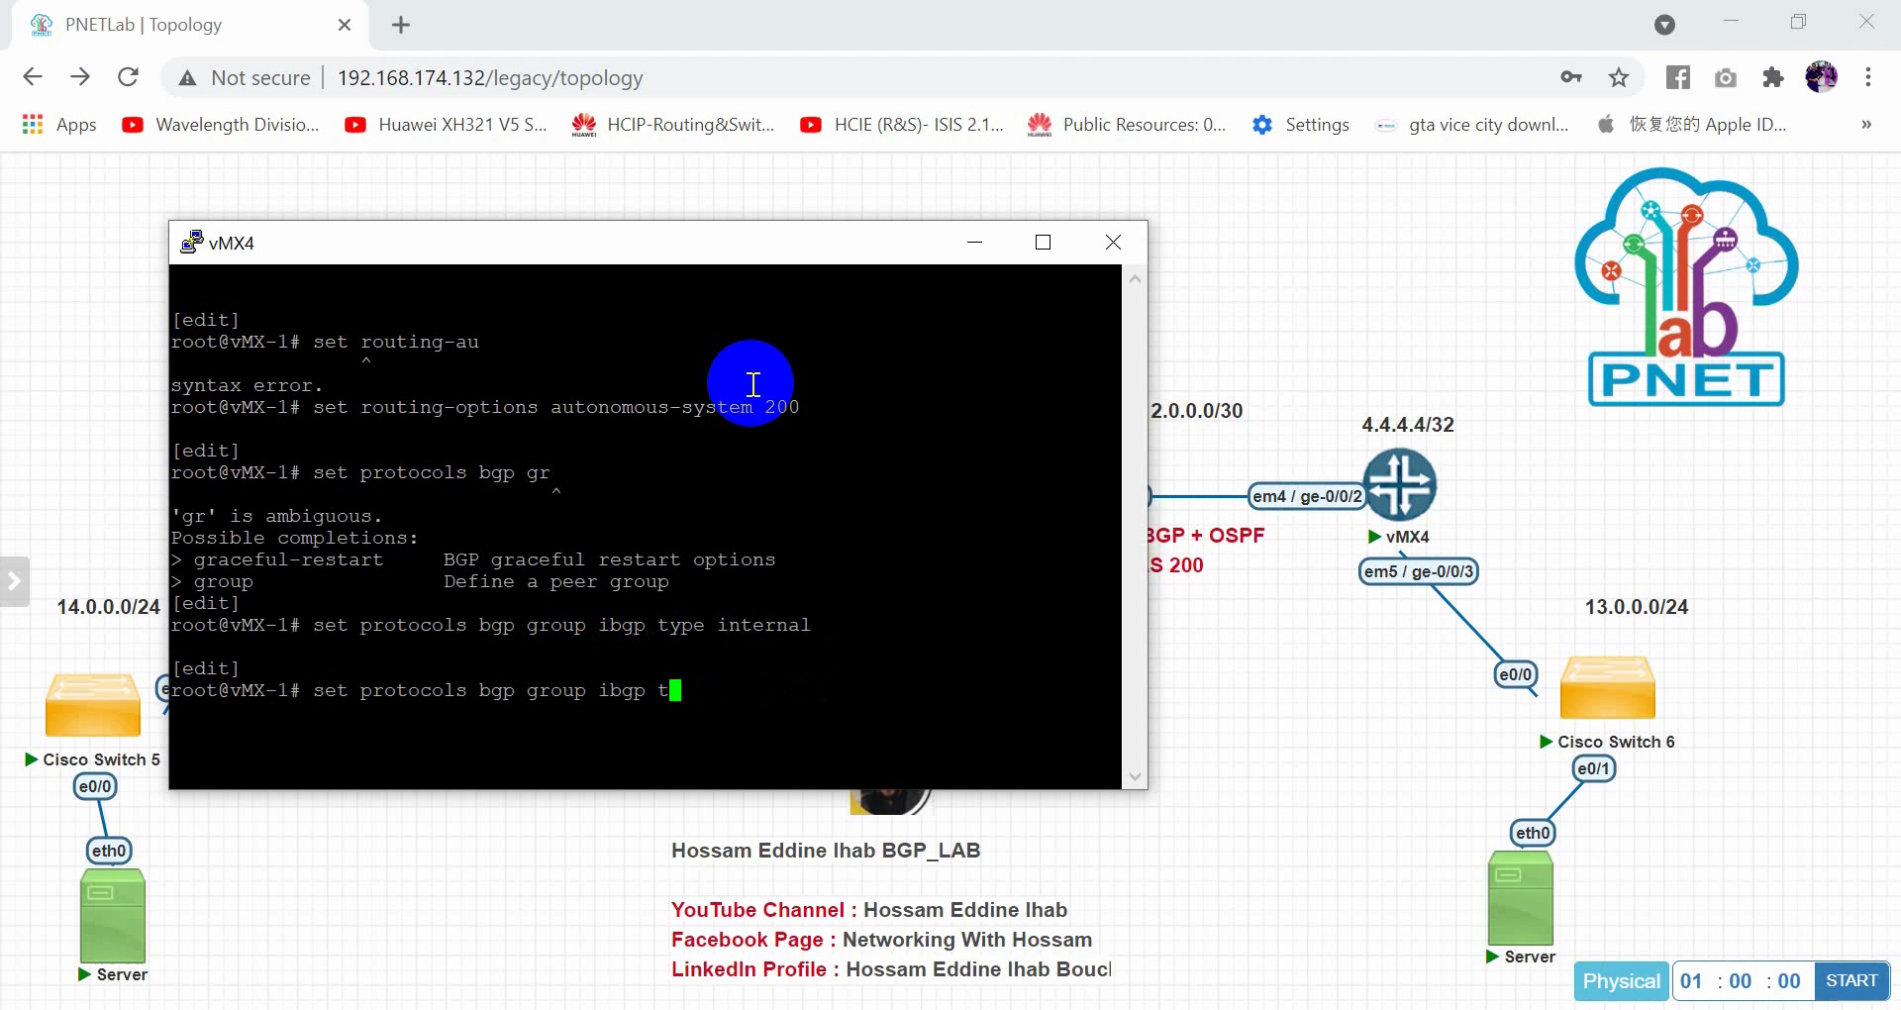
pyautogui.write('lcoa')
pyautogui.press('Return')
pyautogui.press('Up')
pyautogui.press('BackSpace')
pyautogui.press('BackSpace')
pyautogui.press('BackSpace')
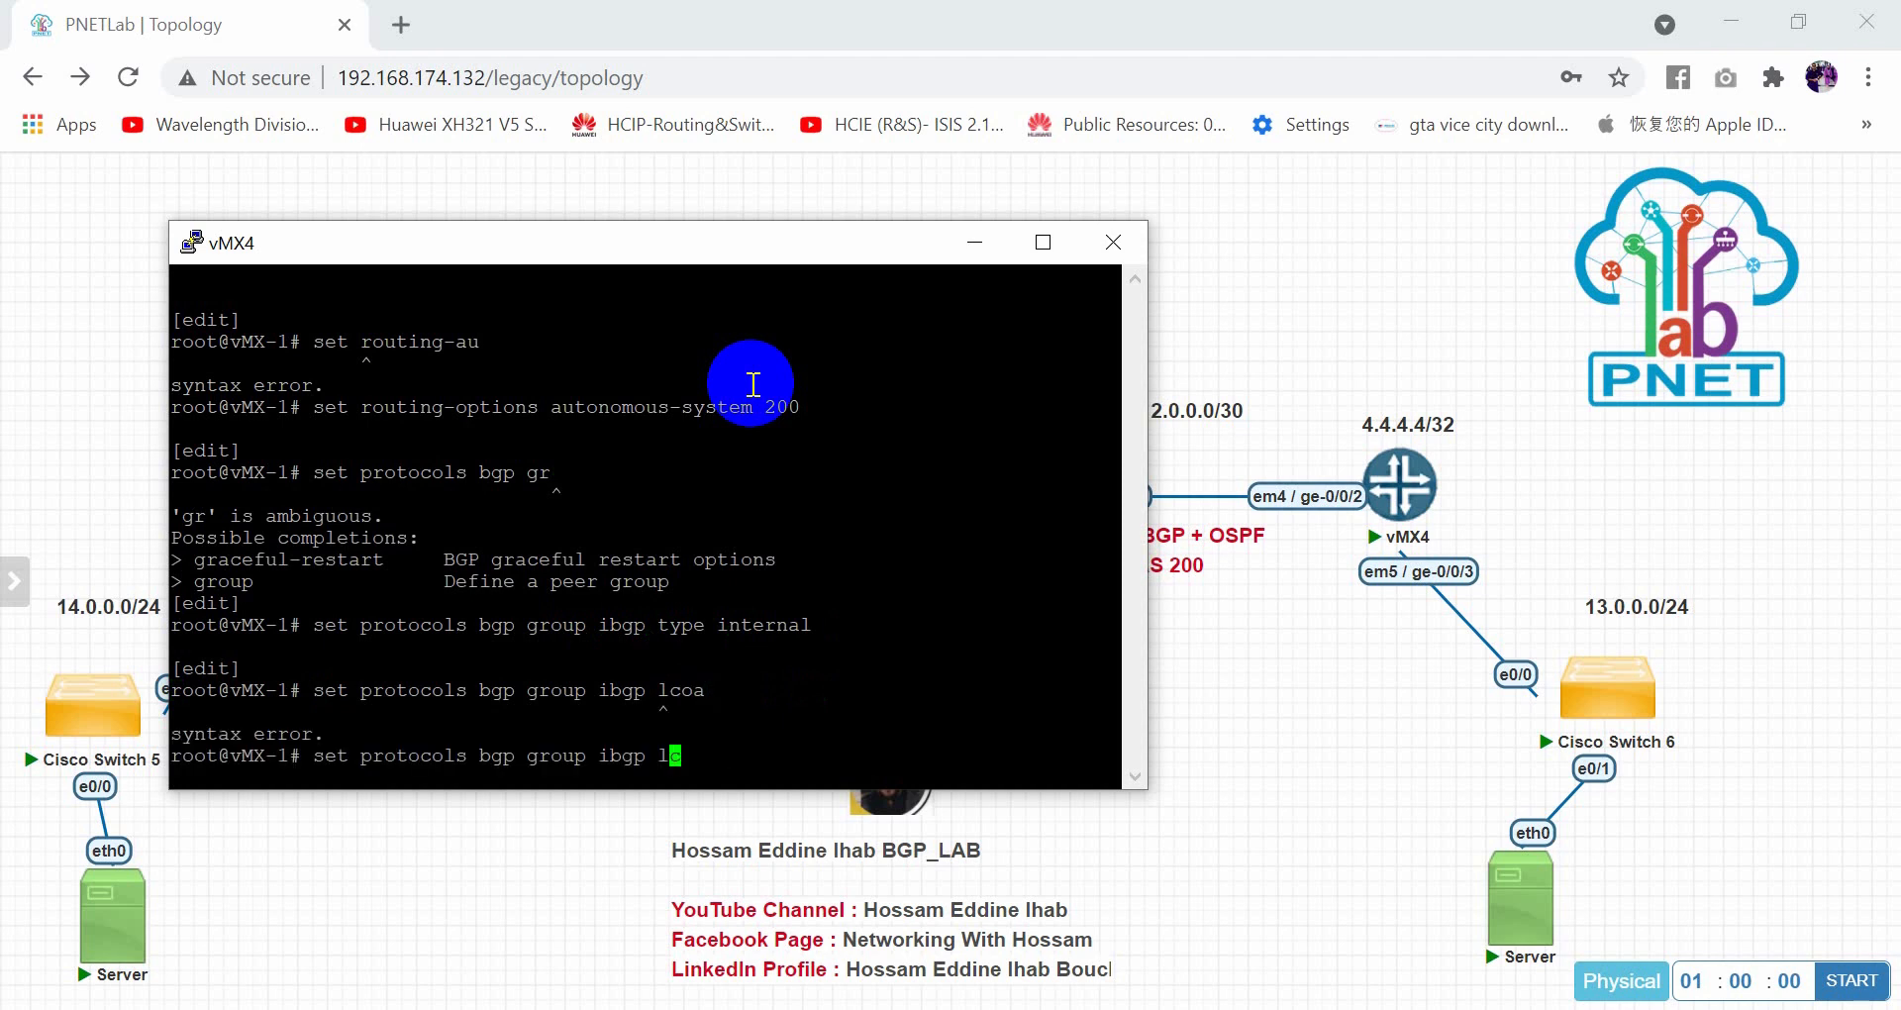
pyautogui.write('ocal-address 4.4.4.4')
pyautogui.press('Return')
# Add neighbor 3.3.3.3 with peer-as 200 to vMX4's ibgp group
pyautogui.press('Up')
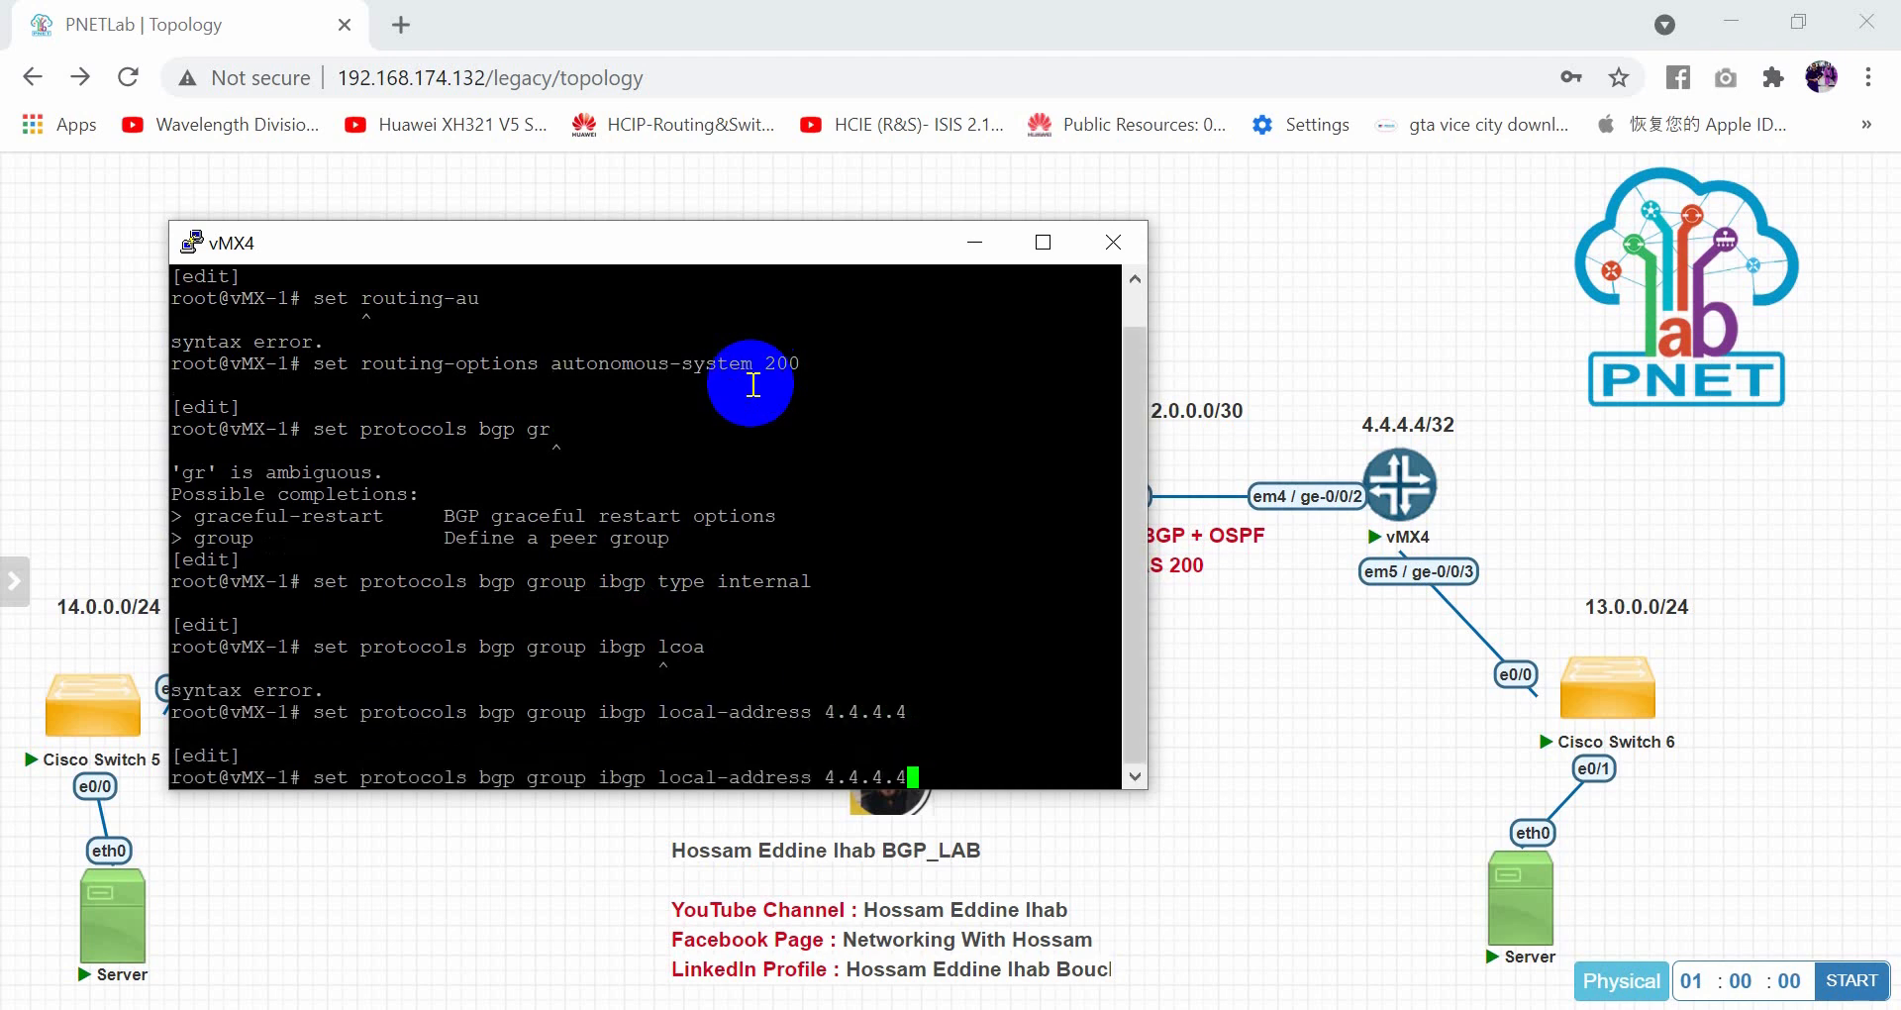
pyautogui.press('BackSpace')
pyautogui.press('BackSpace')
pyautogui.press('BackSpace')
pyautogui.press('BackSpace')
pyautogui.press('BackSpace')
pyautogui.press('BackSpace')
pyautogui.press('BackSpace')
pyautogui.press('BackSpace')
pyautogui.press('BackSpace')
pyautogui.press('BackSpace')
pyautogui.press('BackSpace')
pyautogui.press('BackSpace')
pyautogui.press('BackSpace')
pyautogui.press('BackSpace')
pyautogui.press('BackSpace')
pyautogui.press('BackSpace')
pyautogui.press('BackSpace')
pyautogui.press('BackSpace')
pyautogui.press('BackSpace')
pyautogui.press('BackSpace')
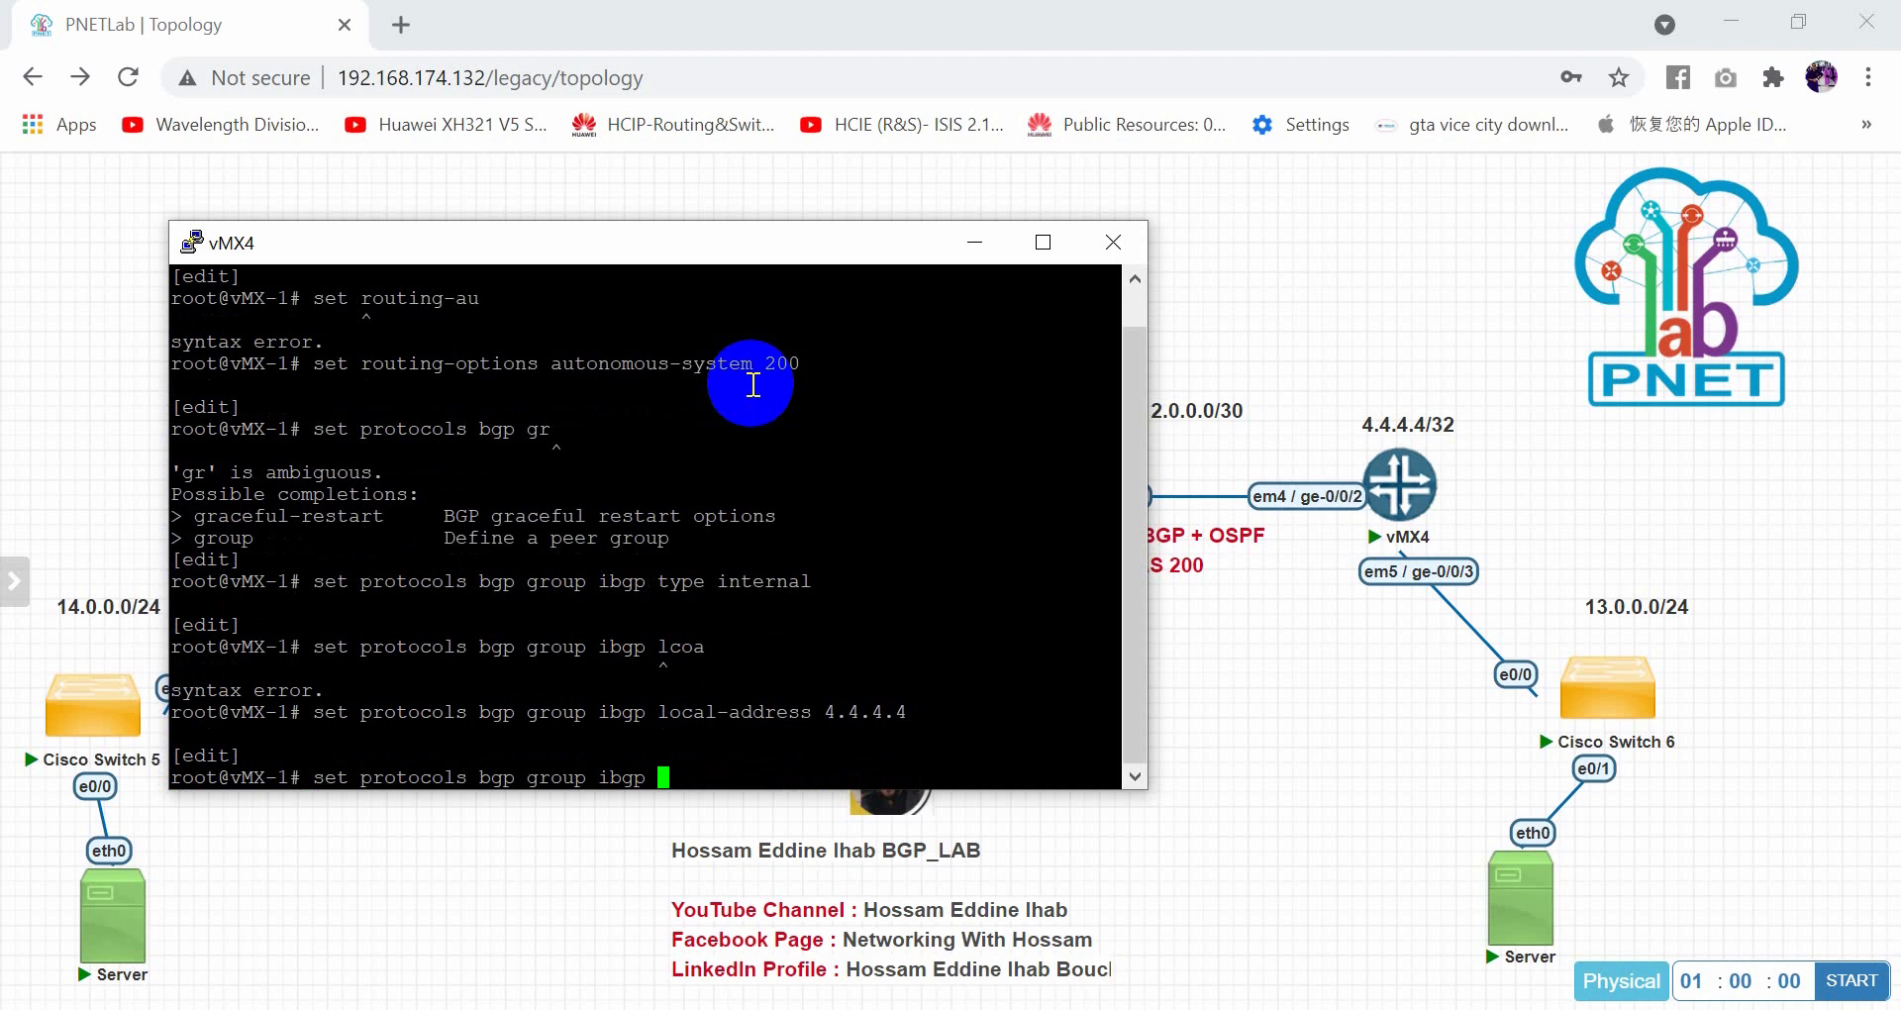
pyautogui.write('neighbor 3.3.3.3 peer-as ')
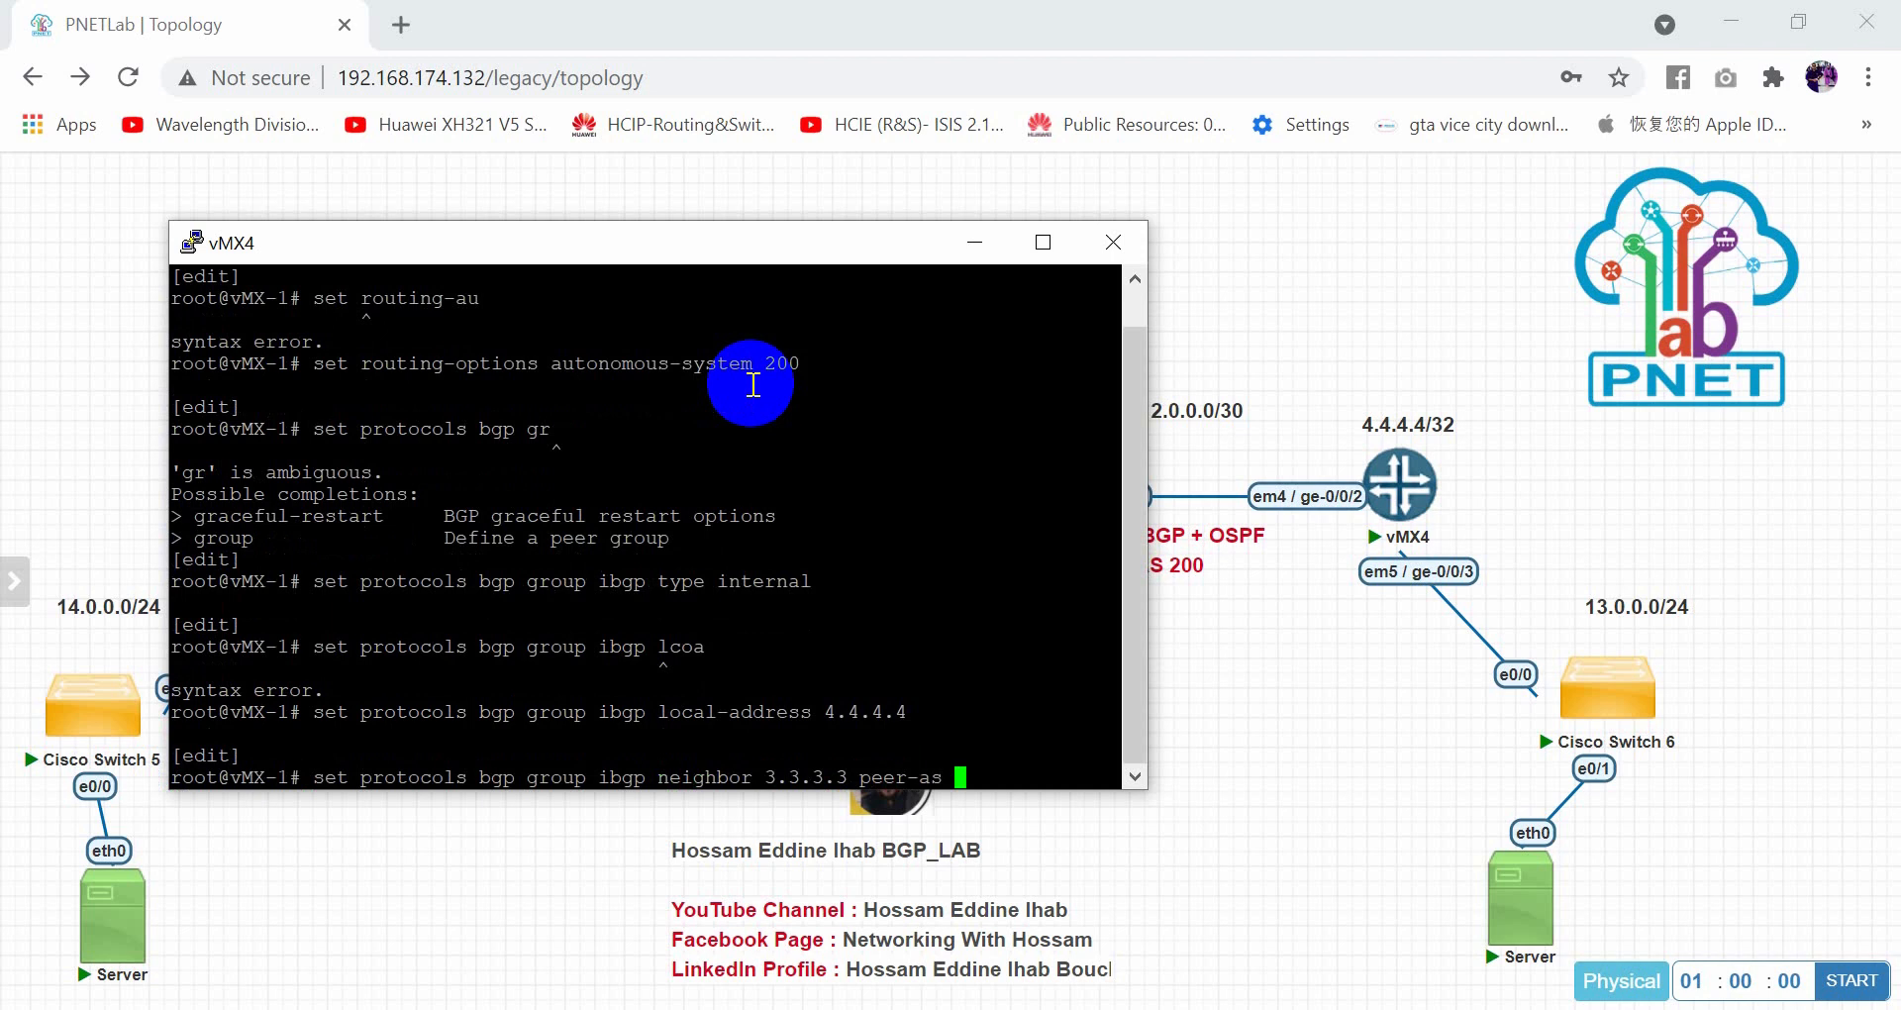
pyautogui.write('200')
pyautogui.press('Return')
# Commit the BGP configuration on vMX4 and close its session
pyautogui.write('comm')
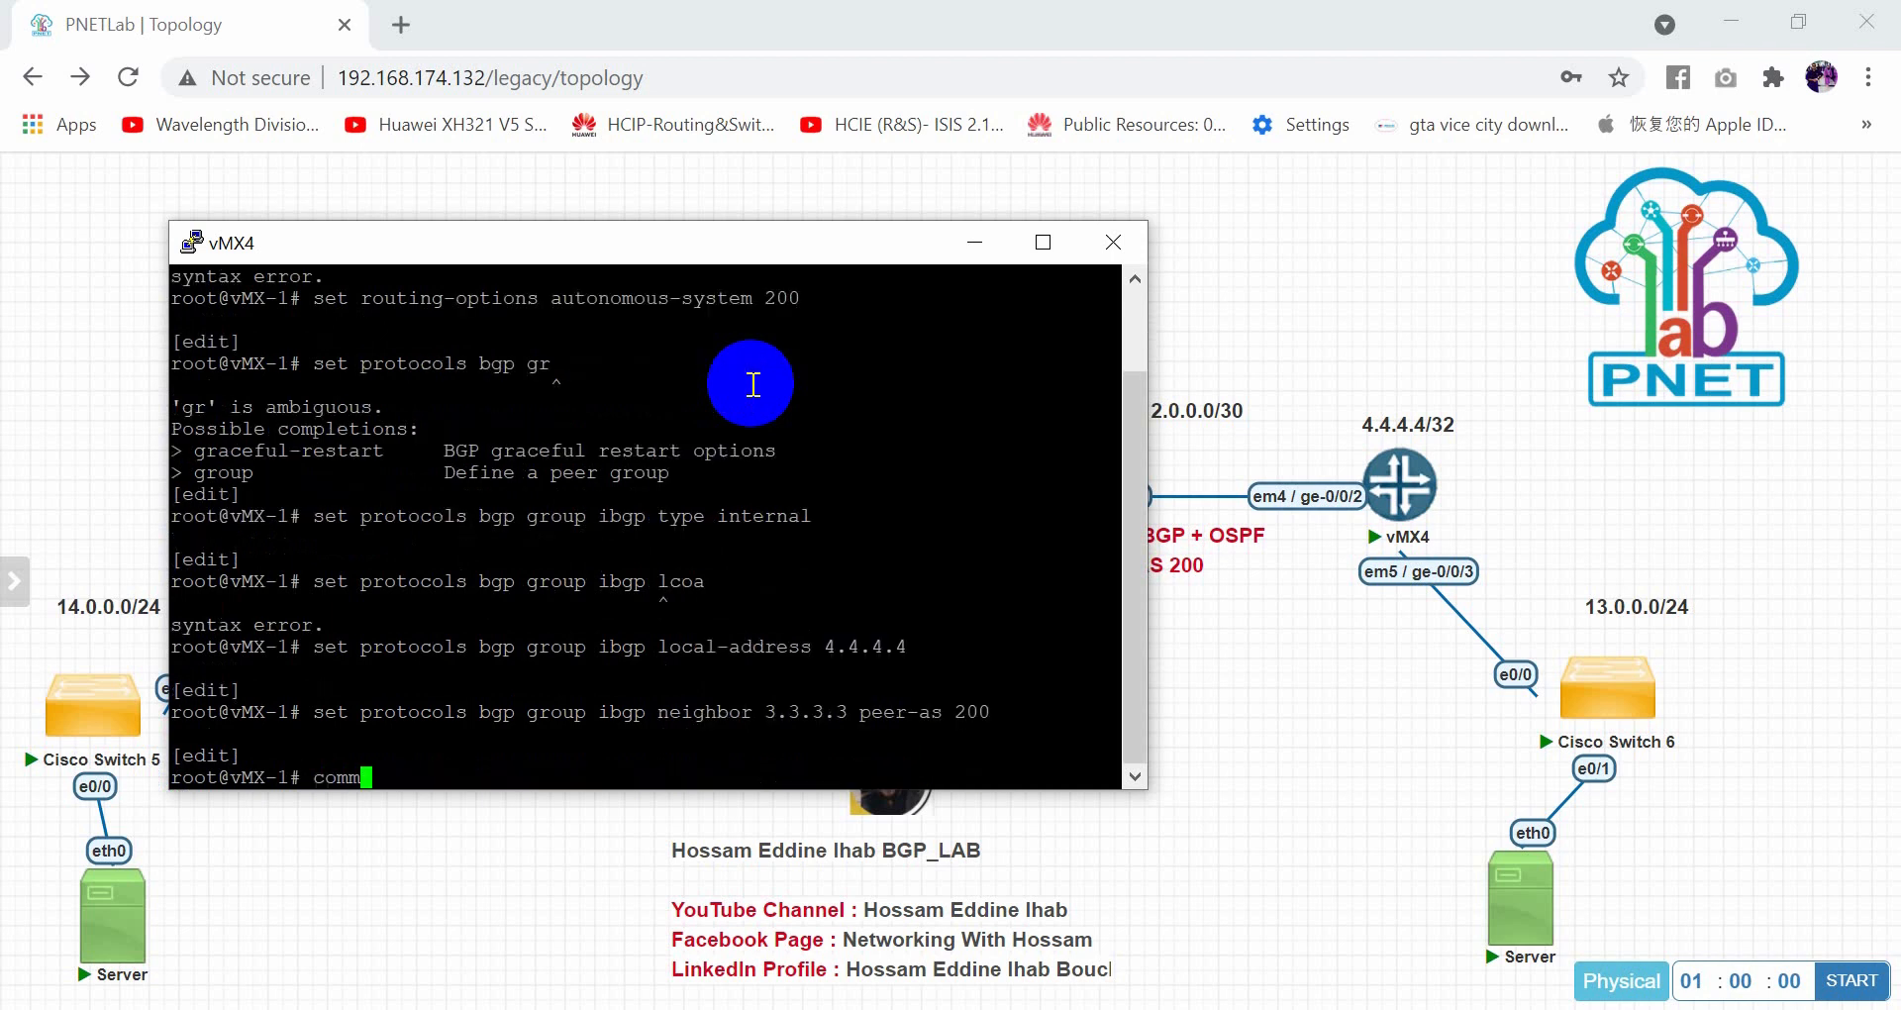
pyautogui.write('it')
pyautogui.press('Return')
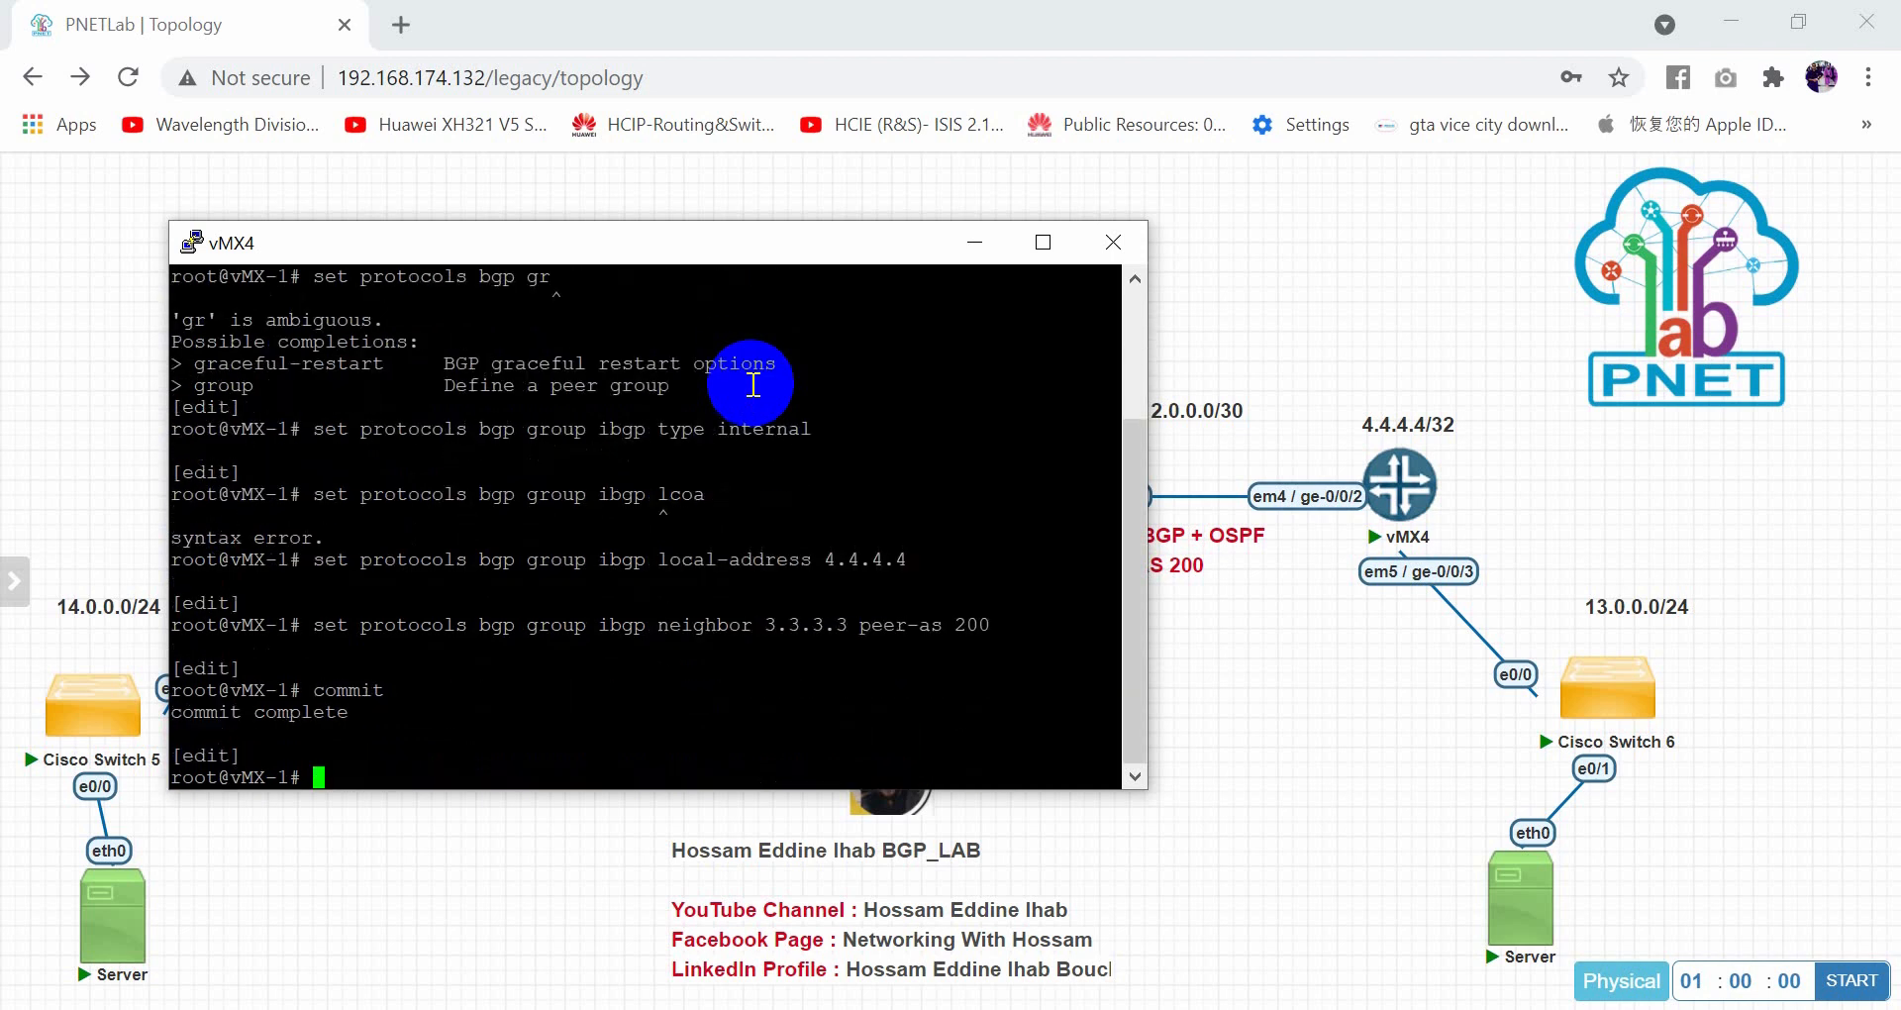
pyautogui.press('Return')
pyautogui.press('Return')
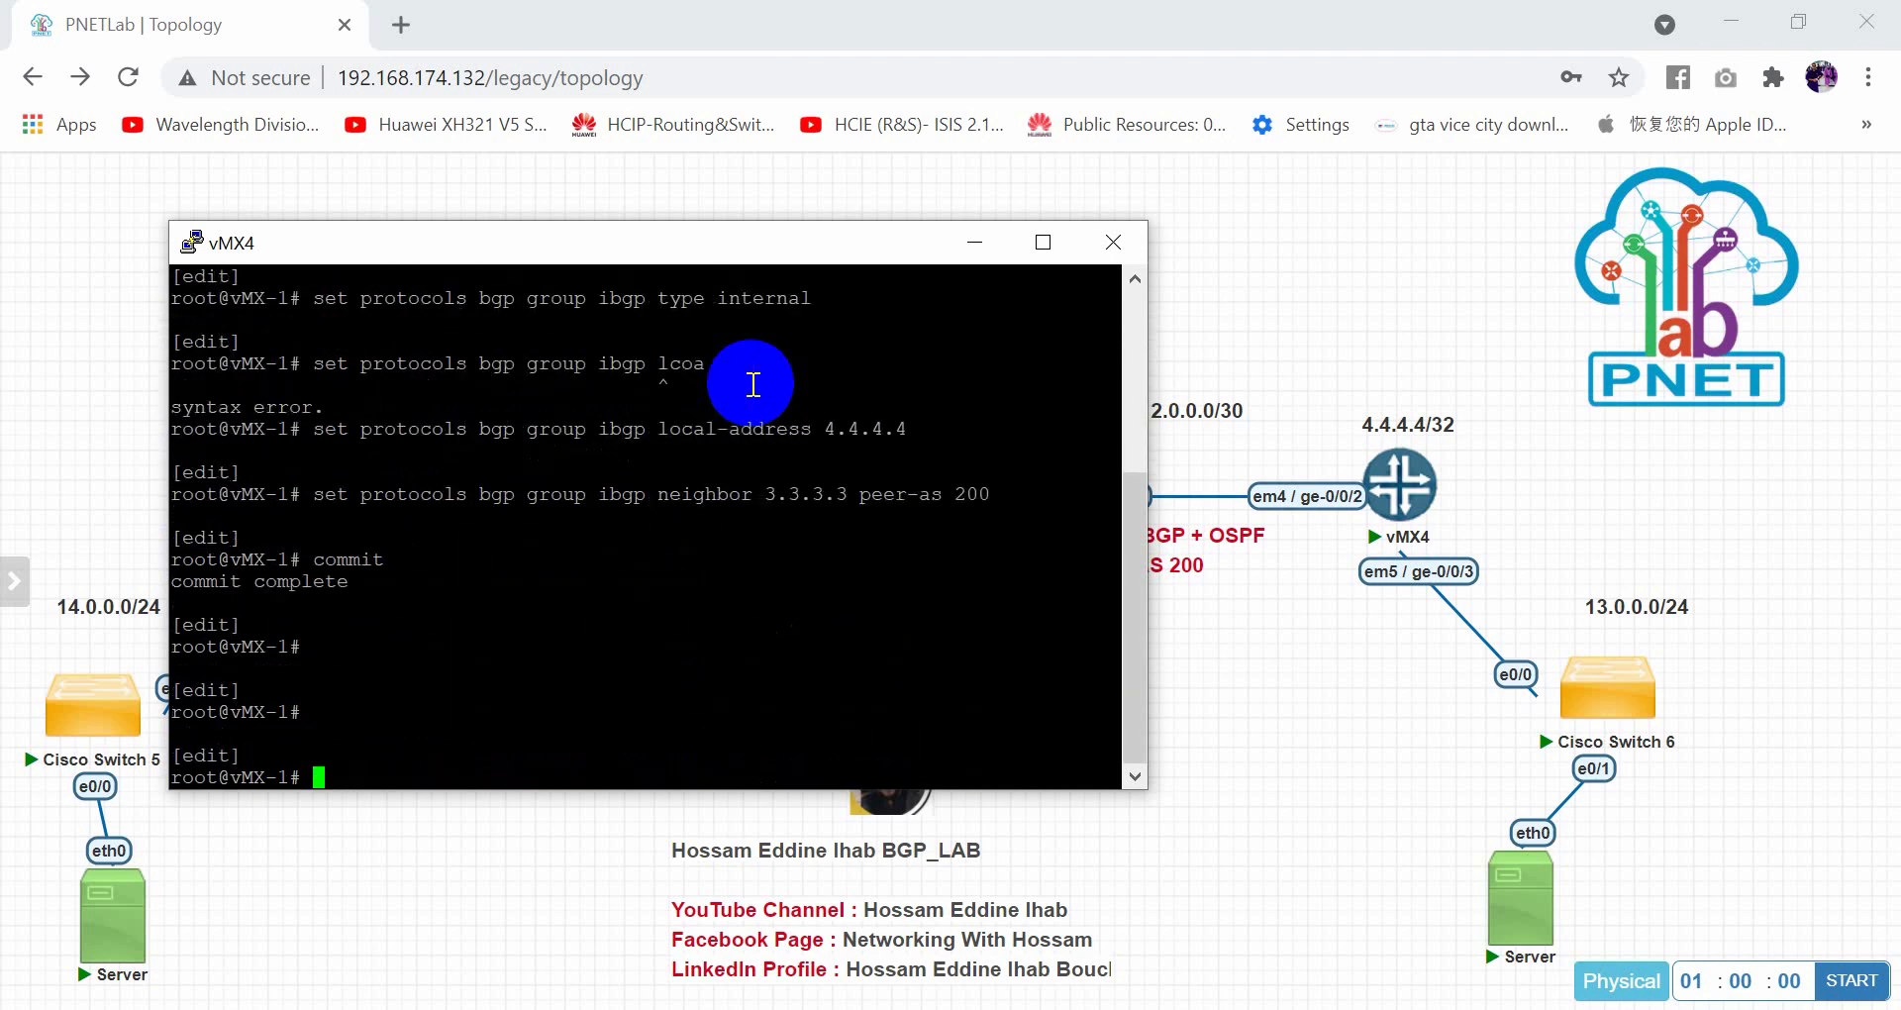
pyautogui.click(1113, 241)
pyautogui.click(1020, 690)
# Open the console session of router vMX3
pyautogui.click(1001, 480)
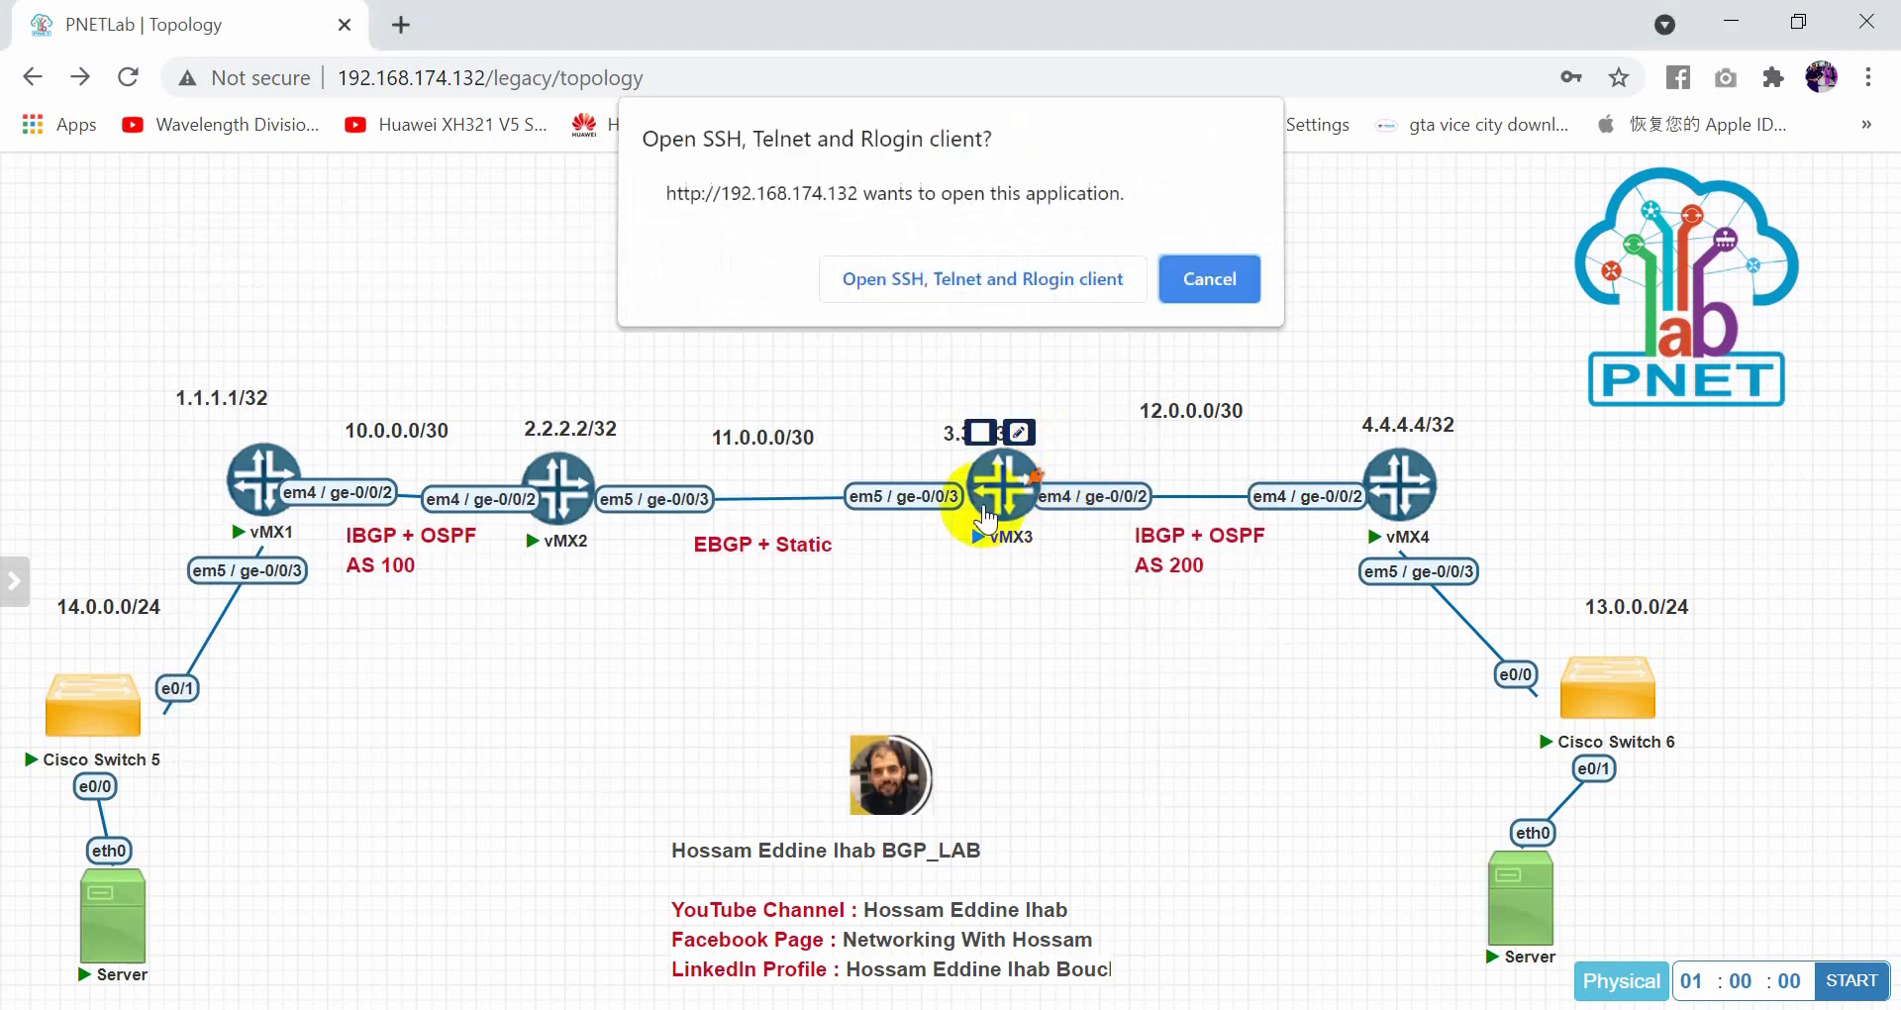
pyautogui.click(1069, 280)
pyautogui.click(901, 451)
pyautogui.press('Return')
pyautogui.press('Return')
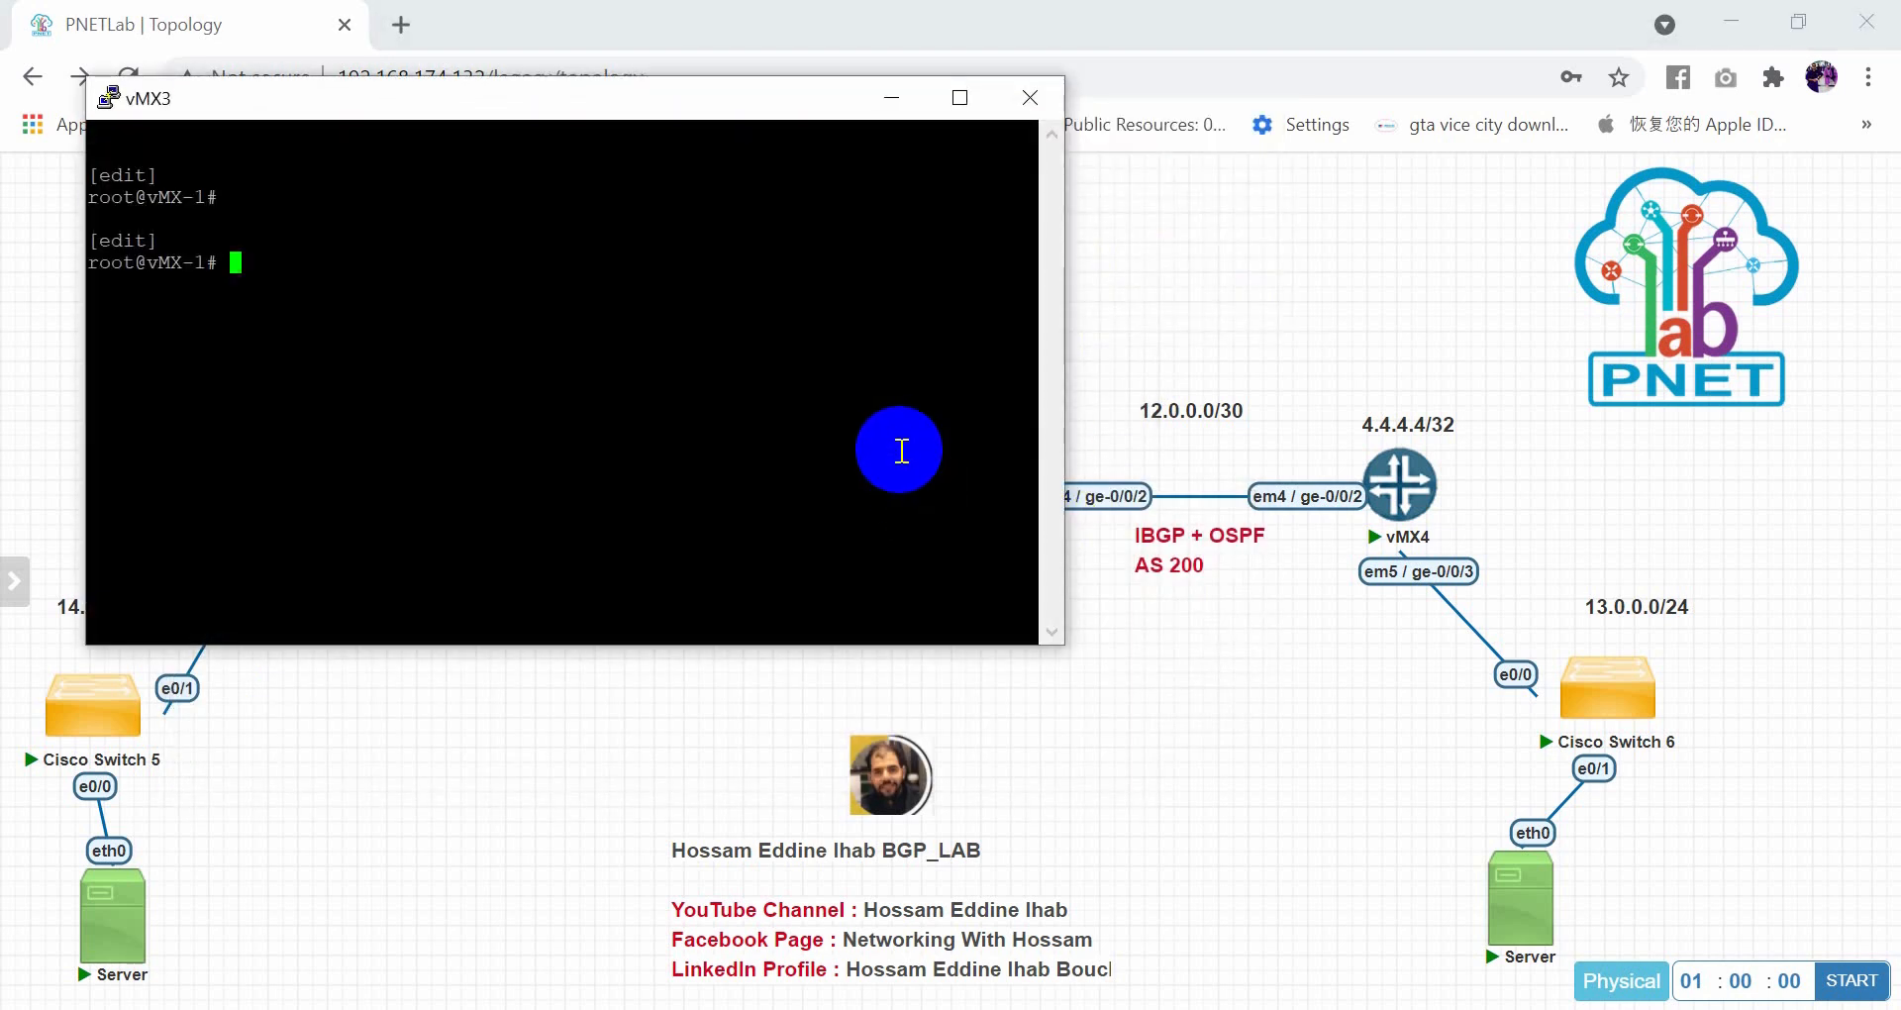
# Run the show bgp summary command on vMX3 from configuration mode
pyautogui.write('run sho')
pyautogui.press('BackSpace')
pyautogui.press('BackSpace')
pyautogui.write('show')
pyautogui.press('Return')
pyautogui.press('BackSpace')
pyautogui.press('BackSpace')
pyautogui.press('BackSpace')
pyautogui.press('BackSpace')
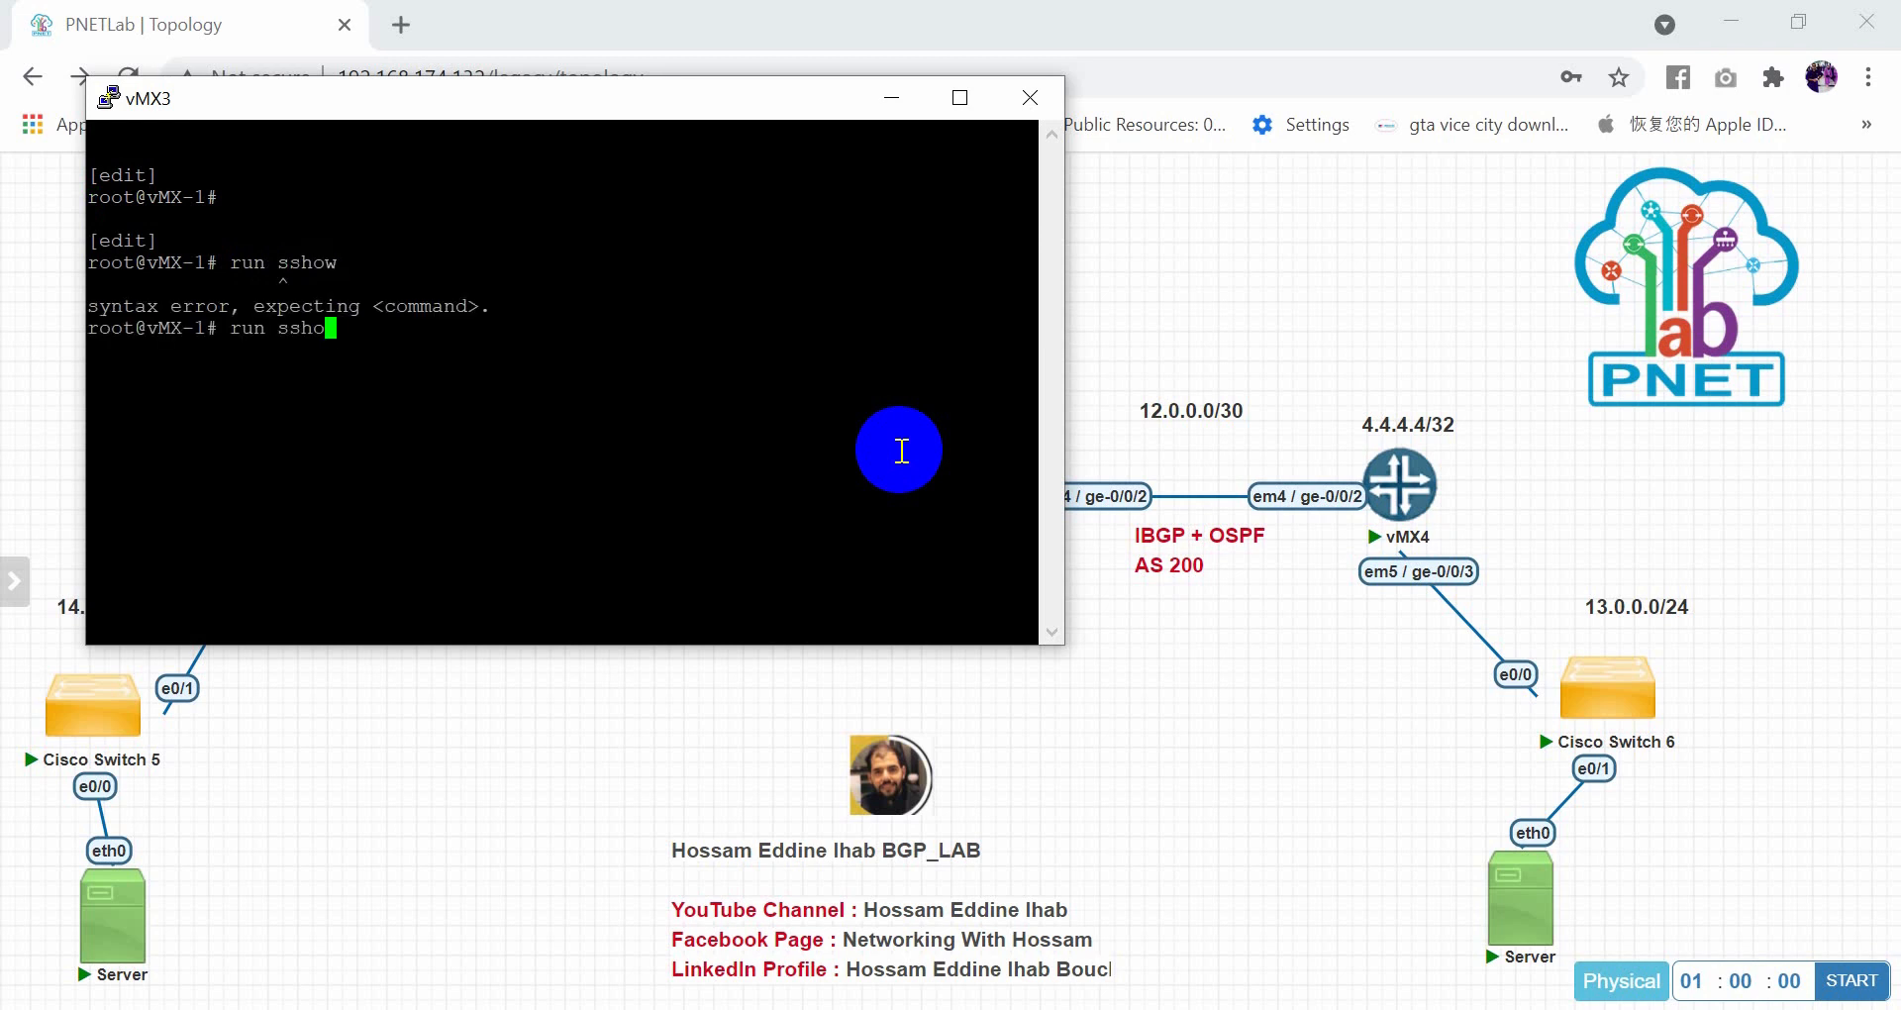
pyautogui.write('jow')
pyautogui.press('BackSpace')
pyautogui.press('BackSpace')
pyautogui.press('BackSpace')
pyautogui.write('how bgp summary')
pyautogui.press('Return')
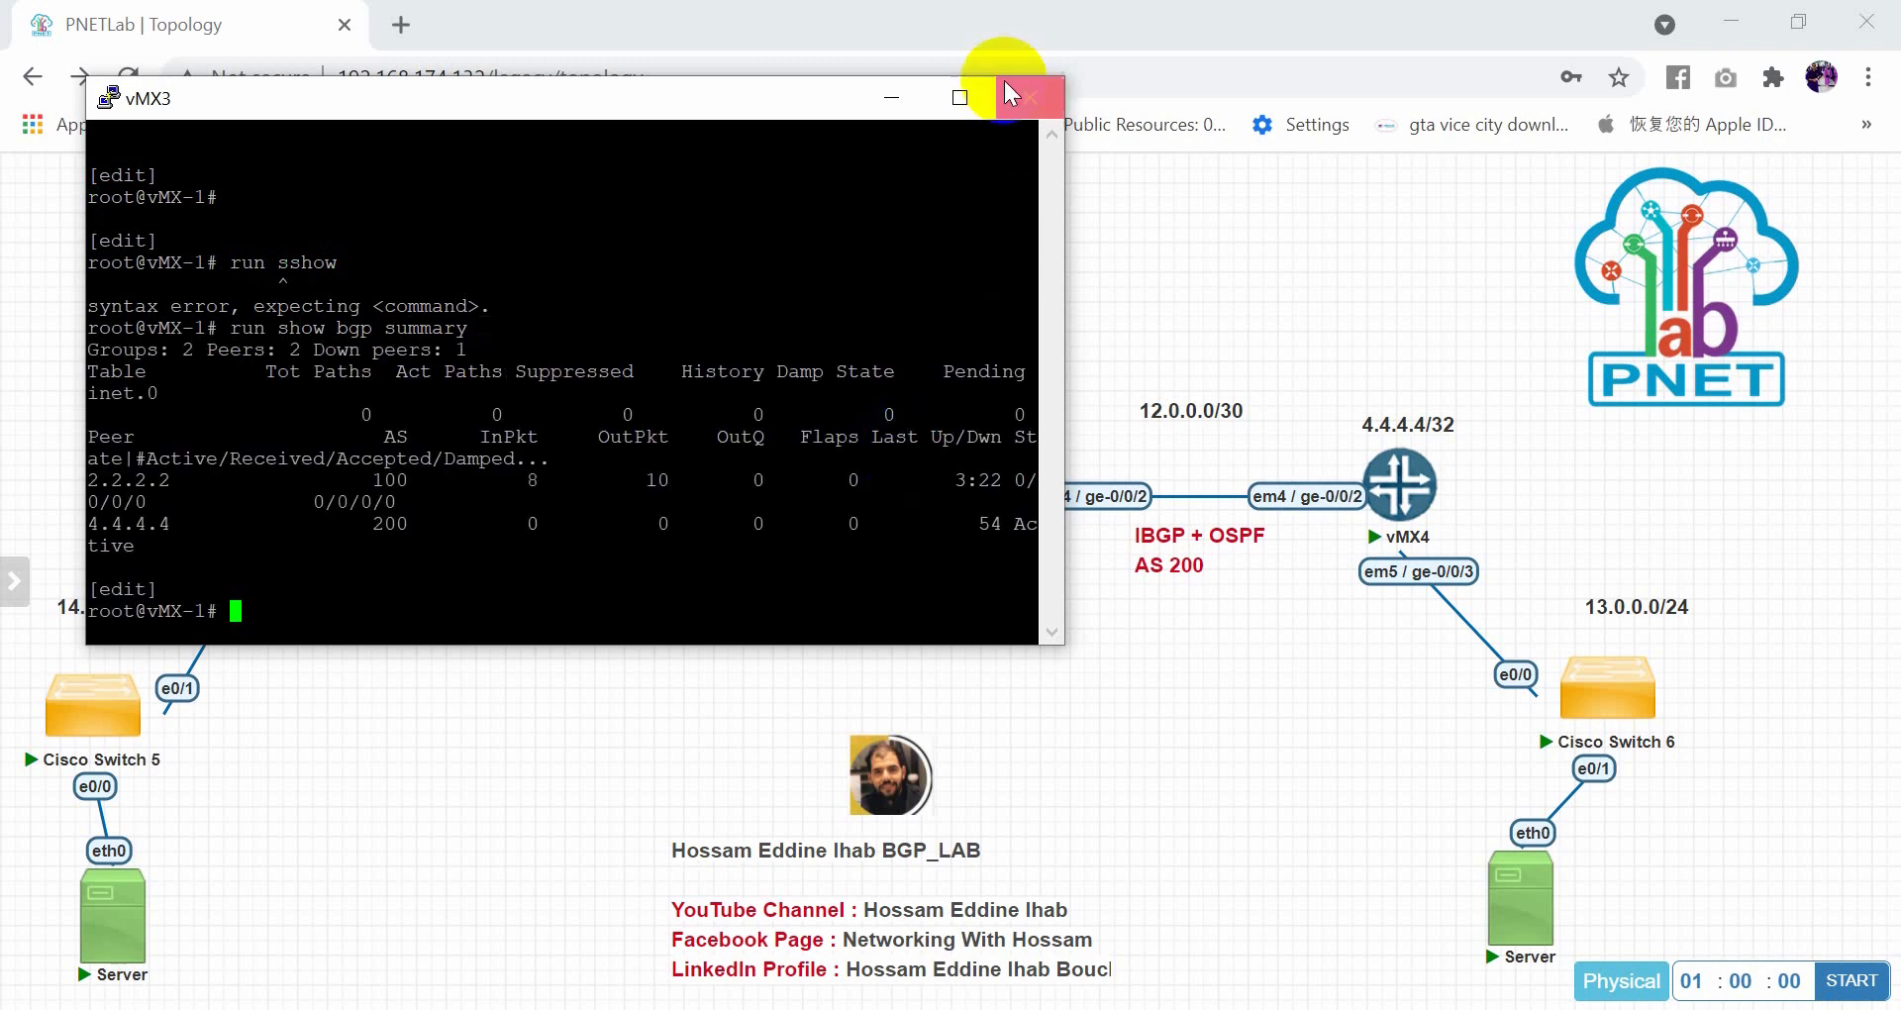
# Maximize the vMX3 console and rerun the BGP summary repeatedly to check the state of peer 4.4.4.4
pyautogui.click(958, 96)
pyautogui.press('Up')
pyautogui.press('Return')
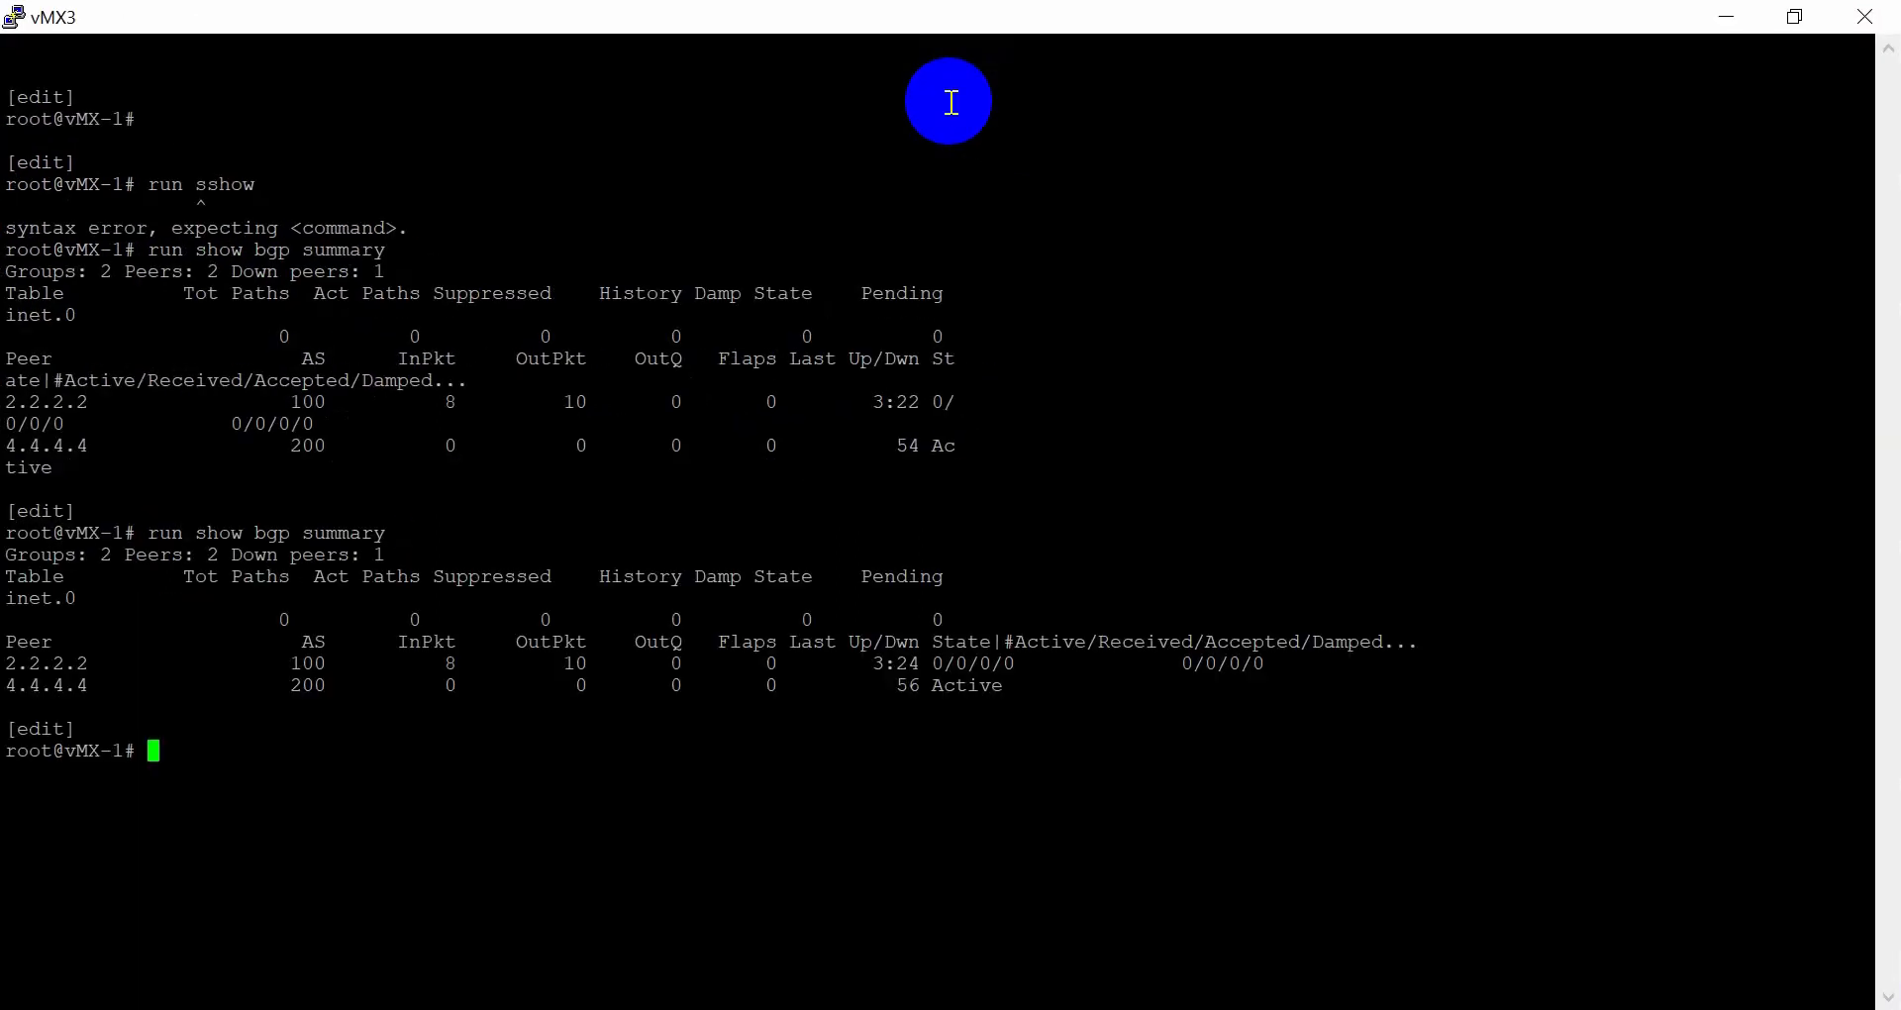
pyautogui.press('Up')
pyautogui.press('Return')
pyautogui.press('Return')
pyautogui.press('Return')
pyautogui.press('Return')
pyautogui.press('Up')
pyautogui.press('Return')
pyautogui.press('Up')
pyautogui.press('Return')
pyautogui.press('Up')
pyautogui.press('Return')
pyautogui.press('Up')
pyautogui.press('Return')
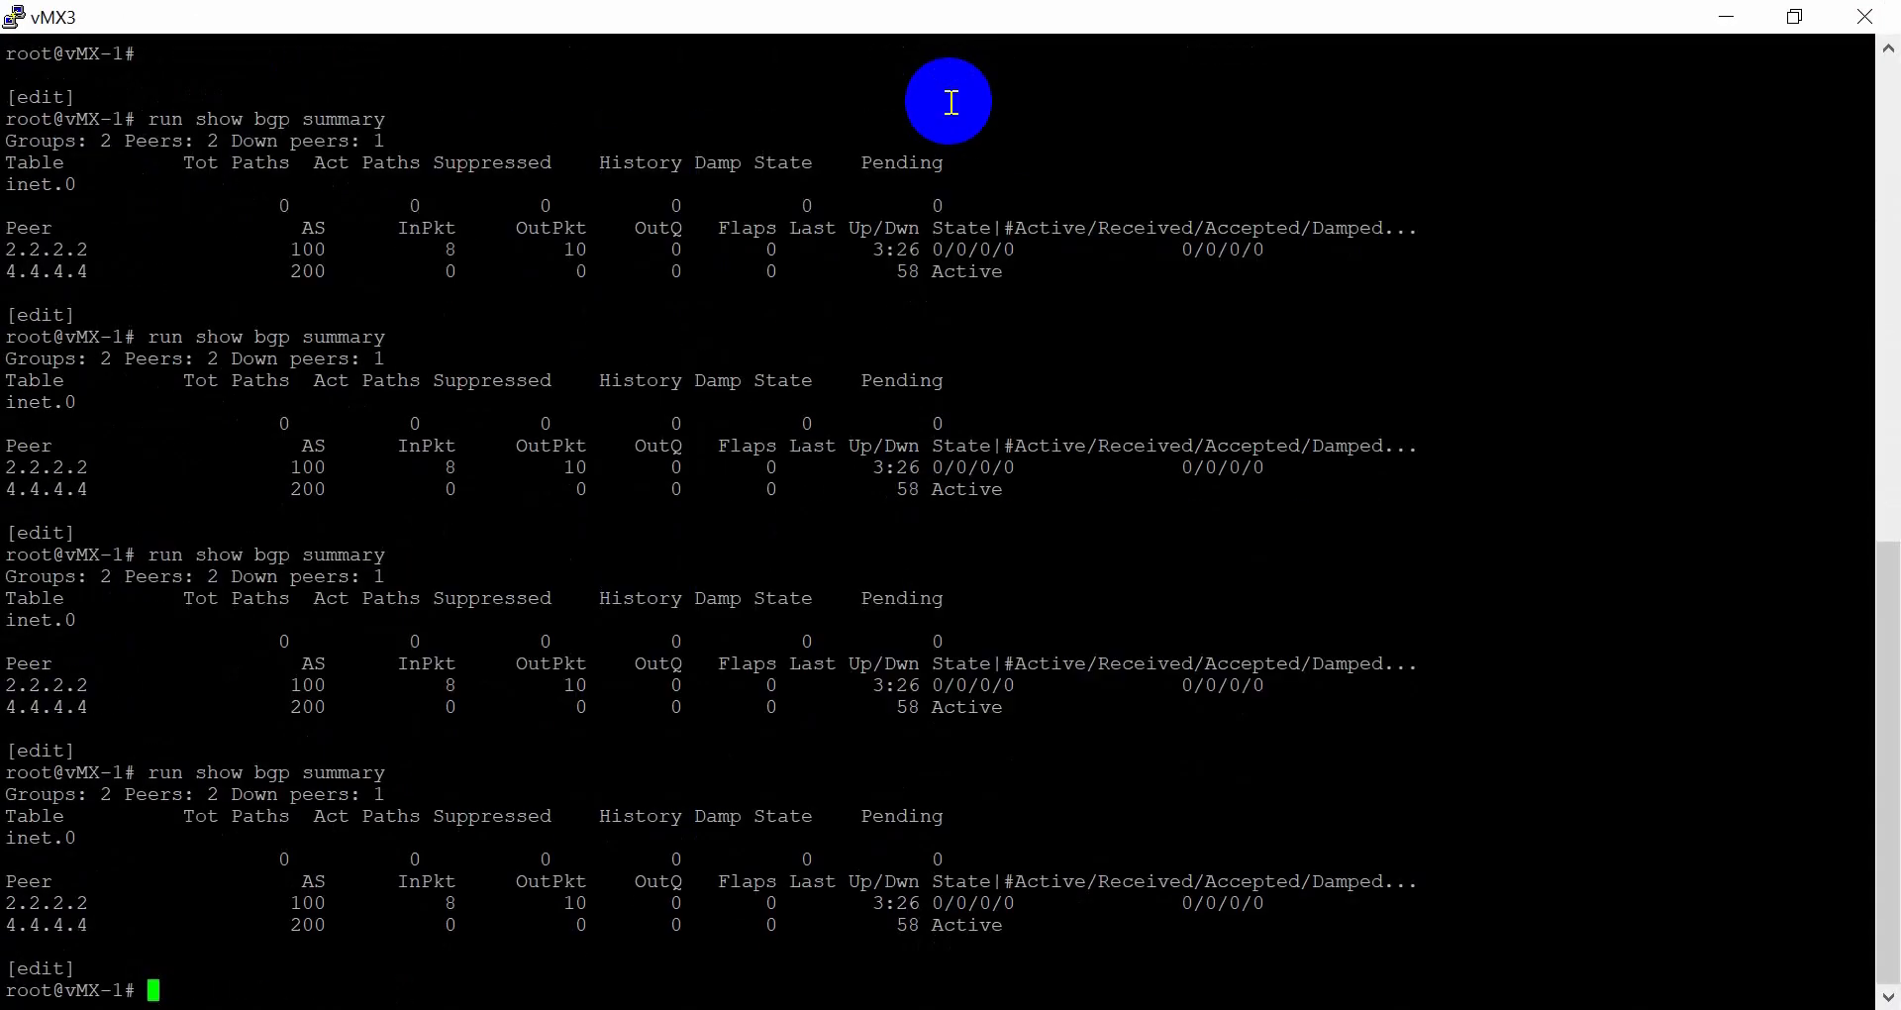
pyautogui.press('Return')
pyautogui.press('Return')
pyautogui.press('Return')
pyautogui.press('Return')
pyautogui.press('Up')
pyautogui.press('Return')
pyautogui.press('Return')
pyautogui.press('Return')
pyautogui.press('Up')
pyautogui.press('Return')
pyautogui.press('Up')
pyautogui.press('Return')
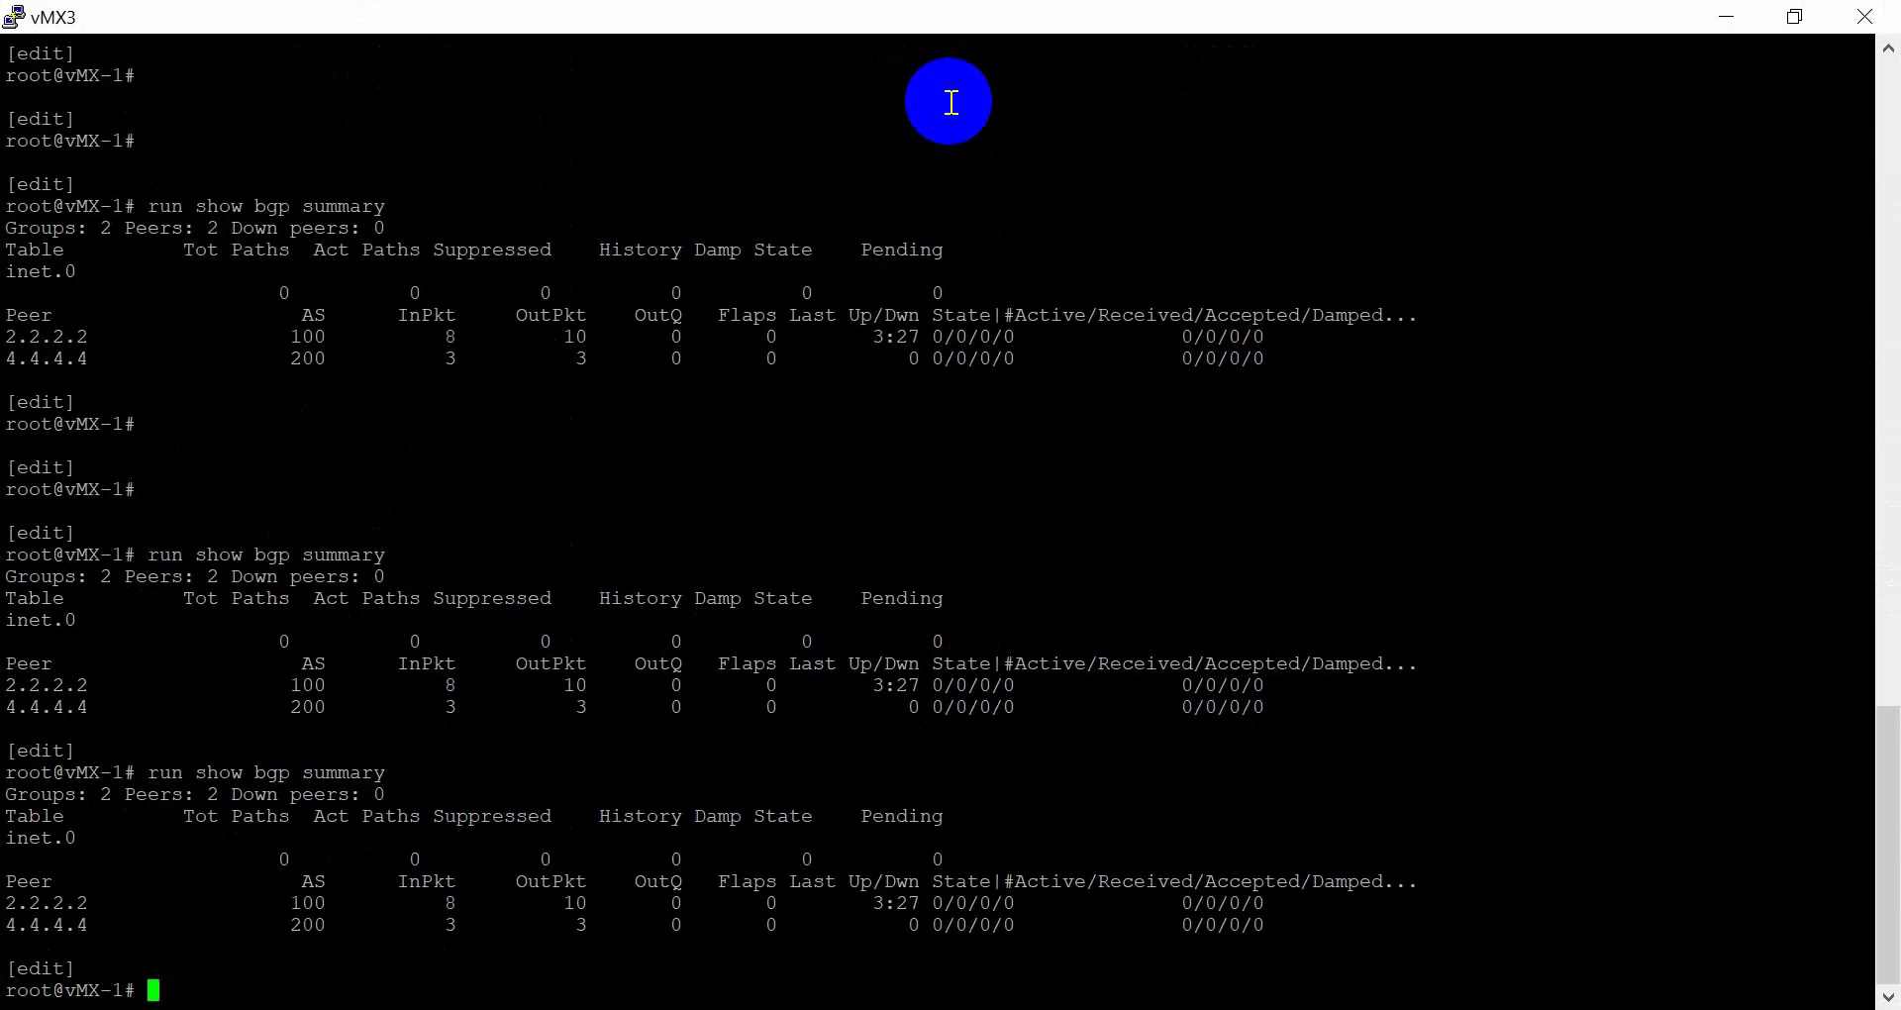
pyautogui.press('Return')
# Highlight the rows of peers 2.2.2.2 and 4.4.4.4 in the latest BGP summary, and close the vMX3 session
pyautogui.moveTo(1147, 884); pyautogui.dragTo(10, 838)
pyautogui.click(1865, 16)
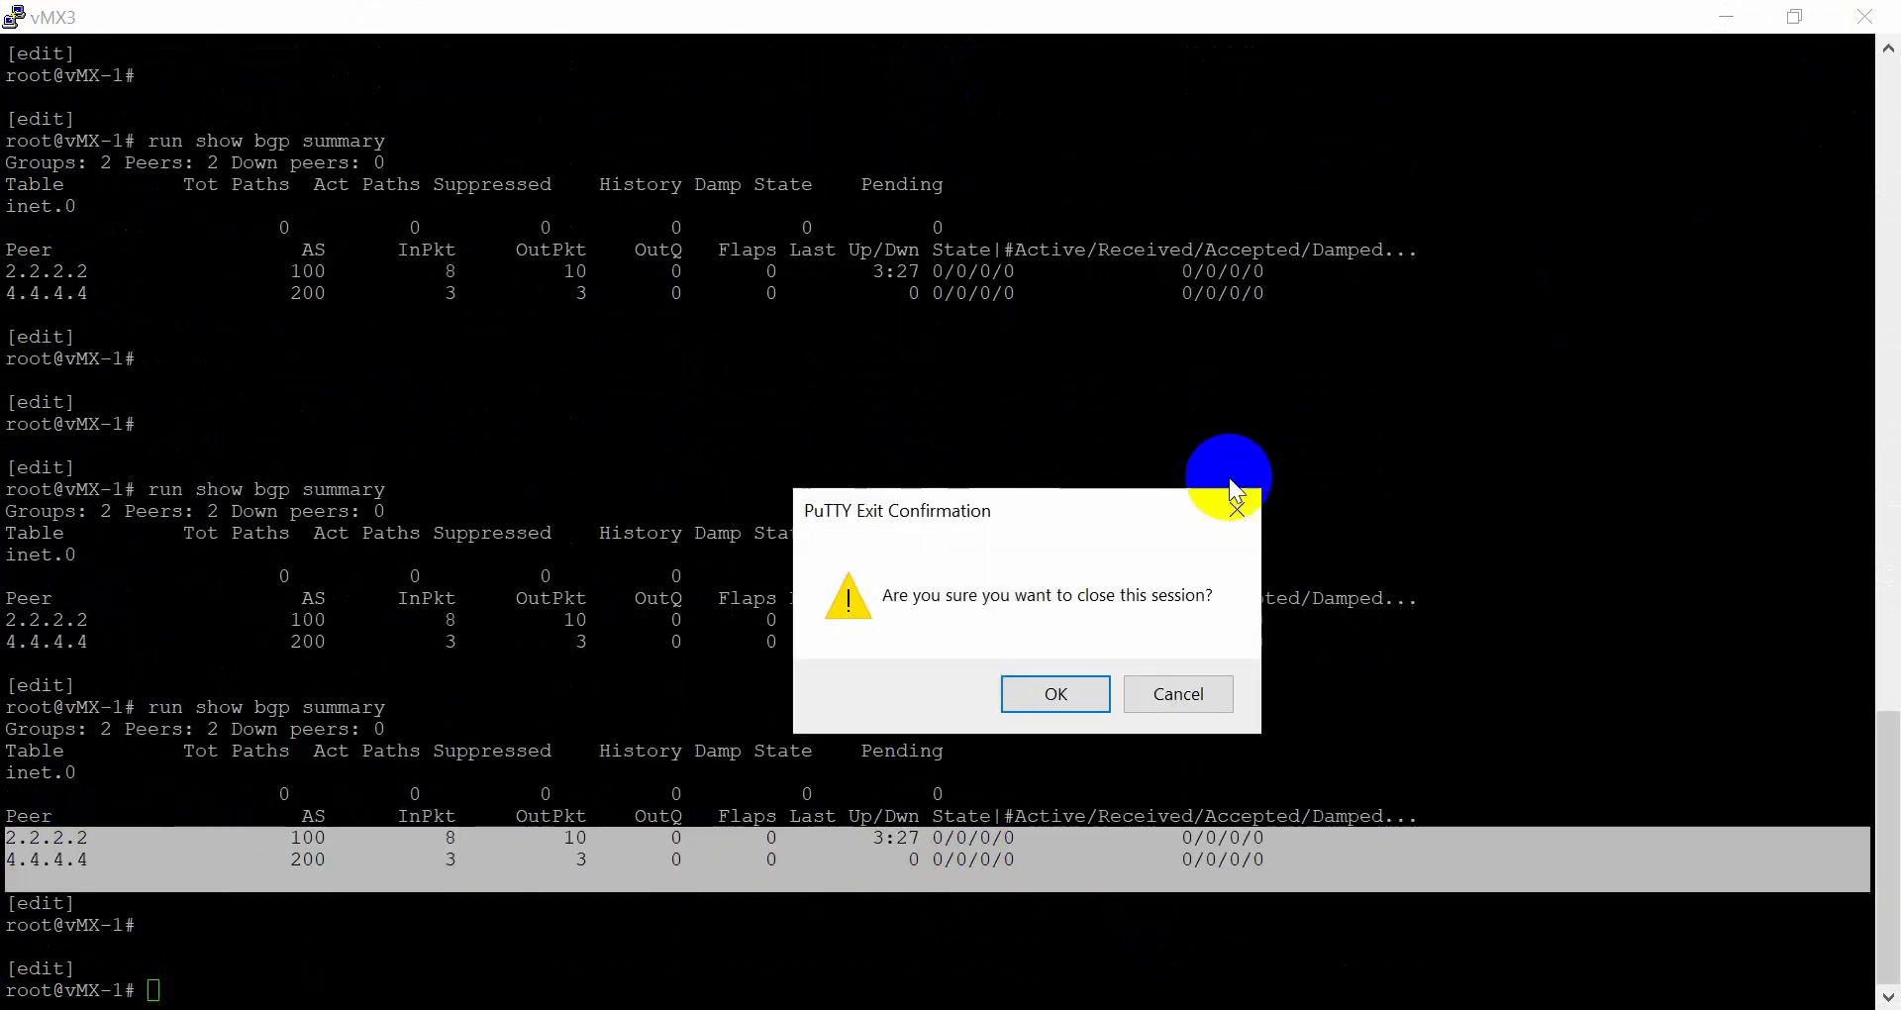
pyautogui.click(1030, 695)
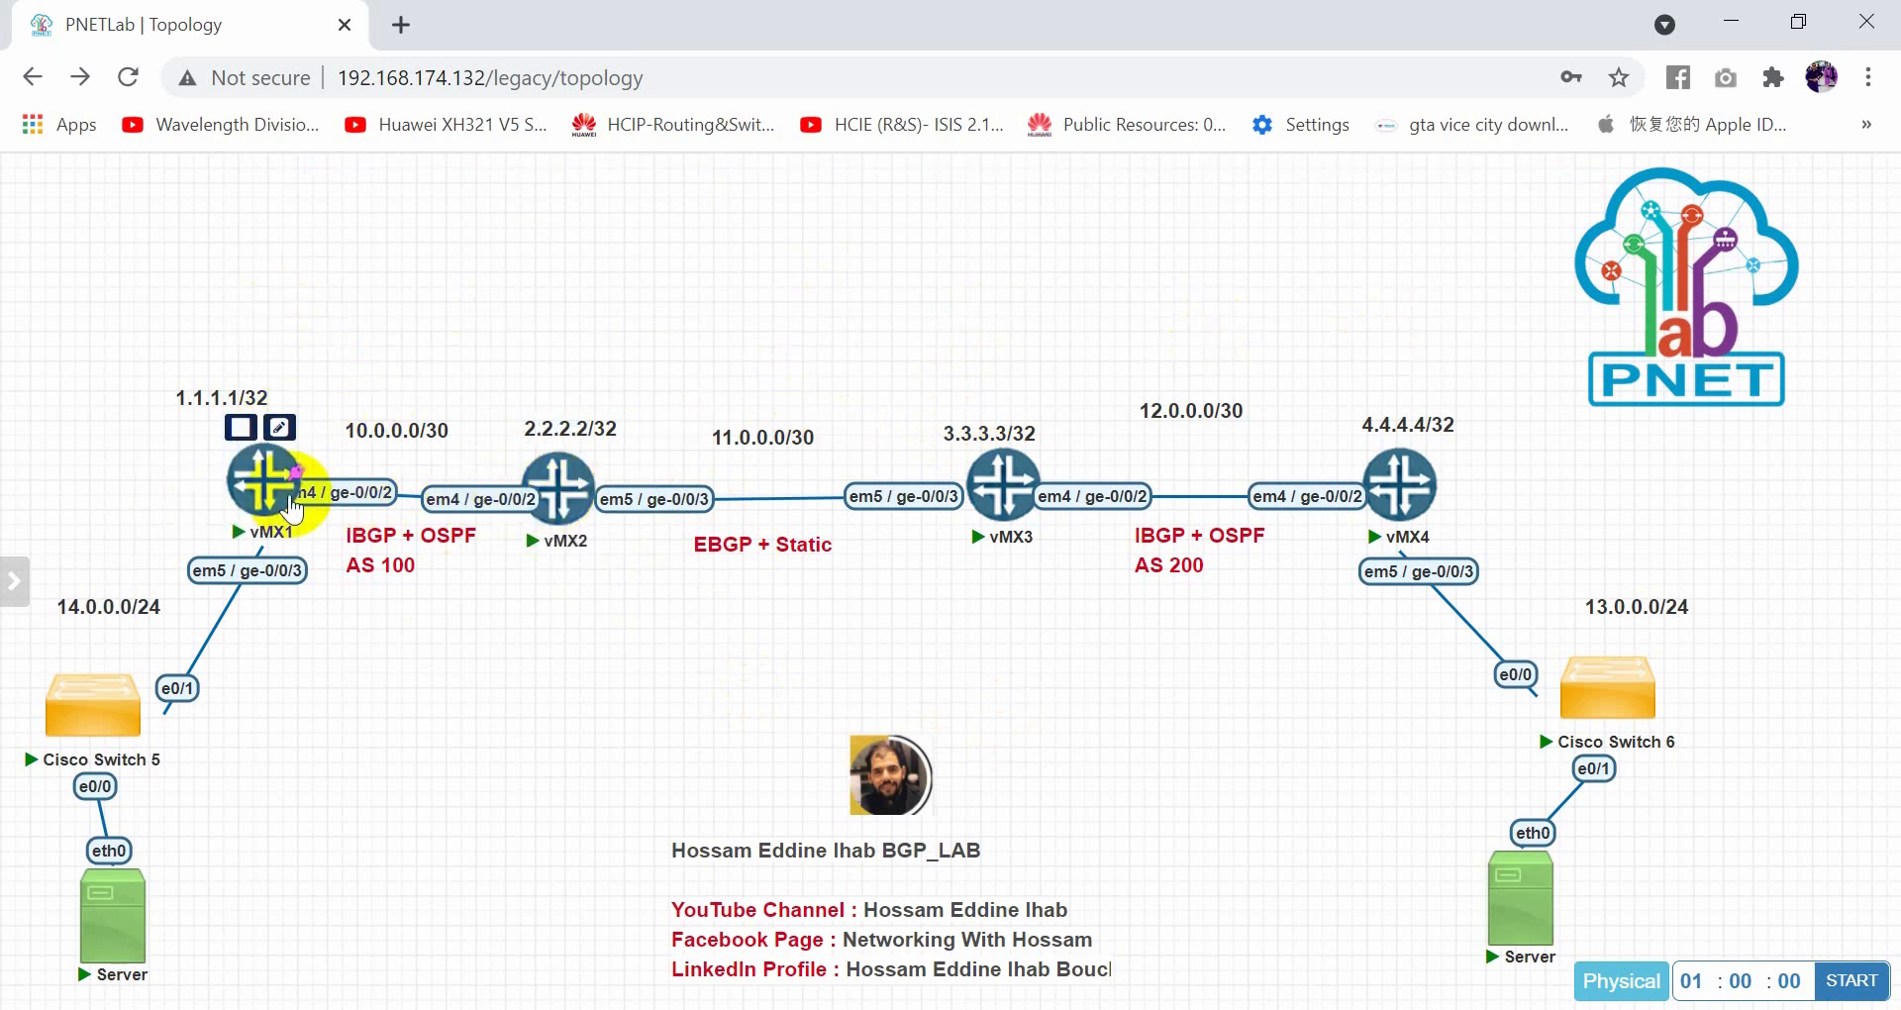
# Open vMX2's console and display its routing table with run show route
pyautogui.click(535, 515)
pyautogui.click(853, 282)
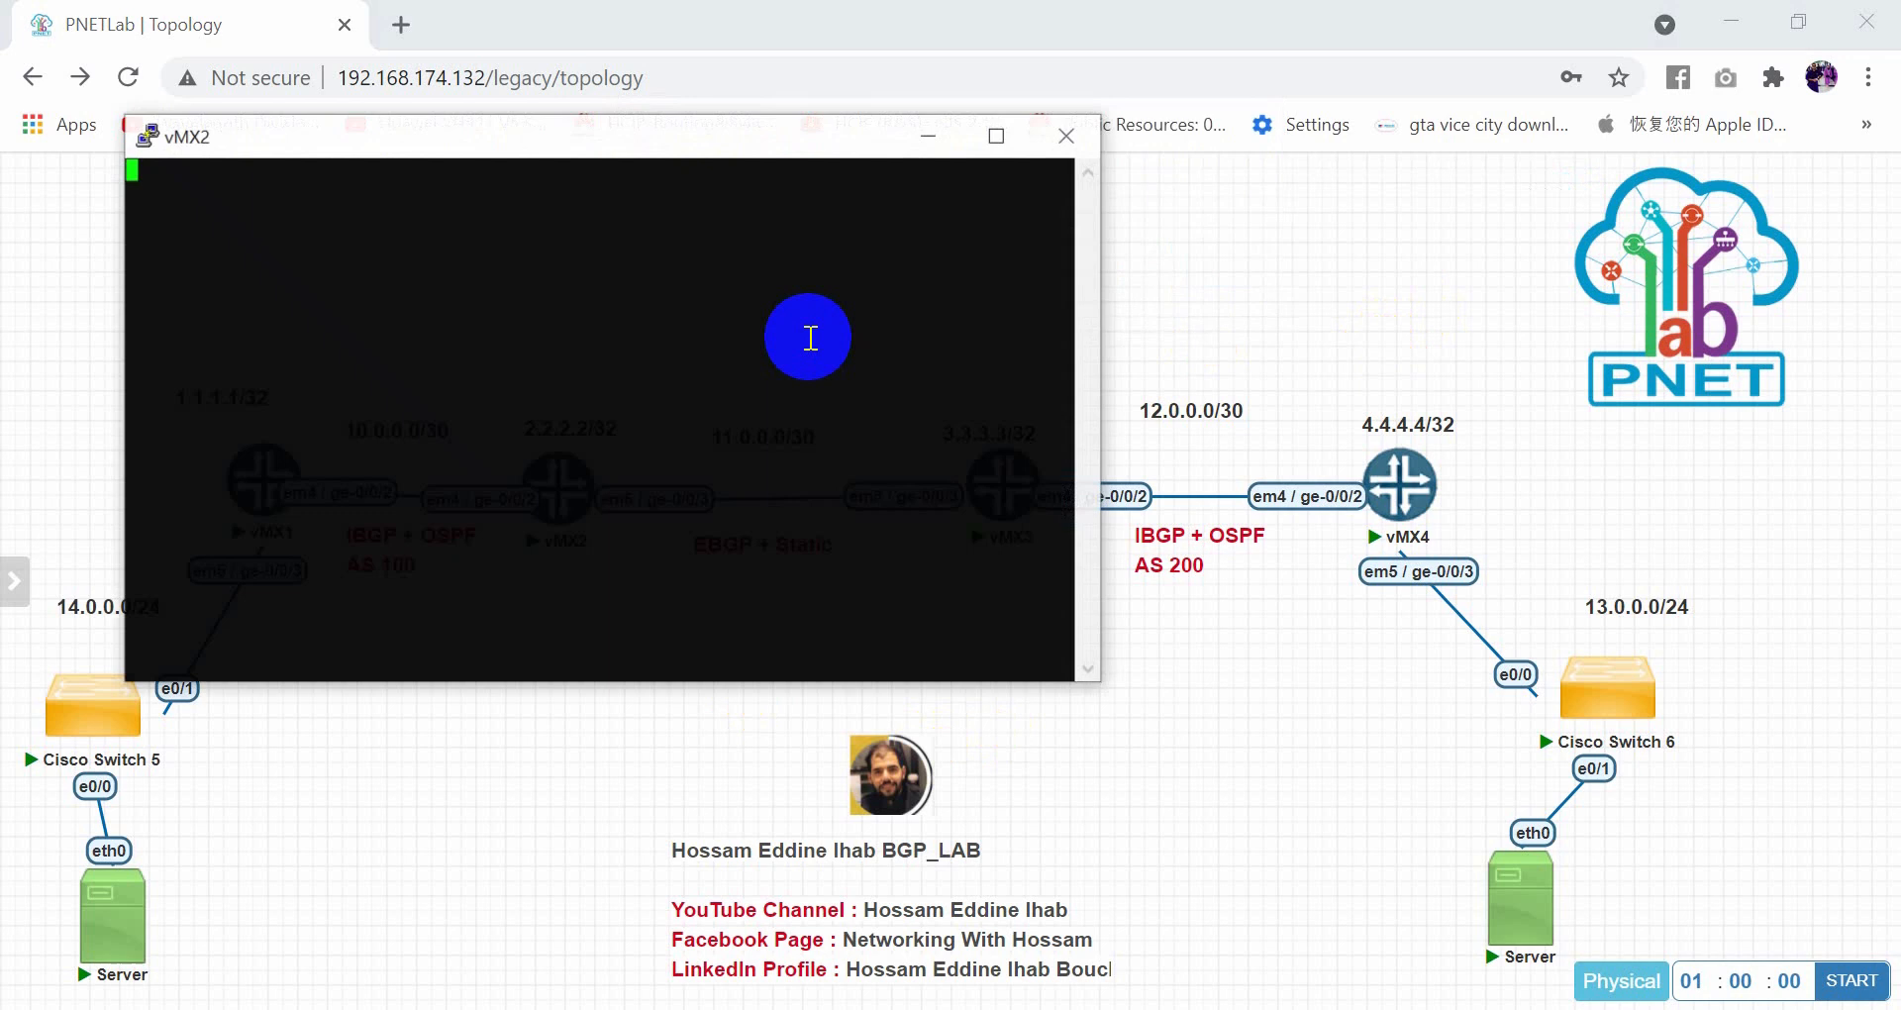
pyautogui.write('show routing-')
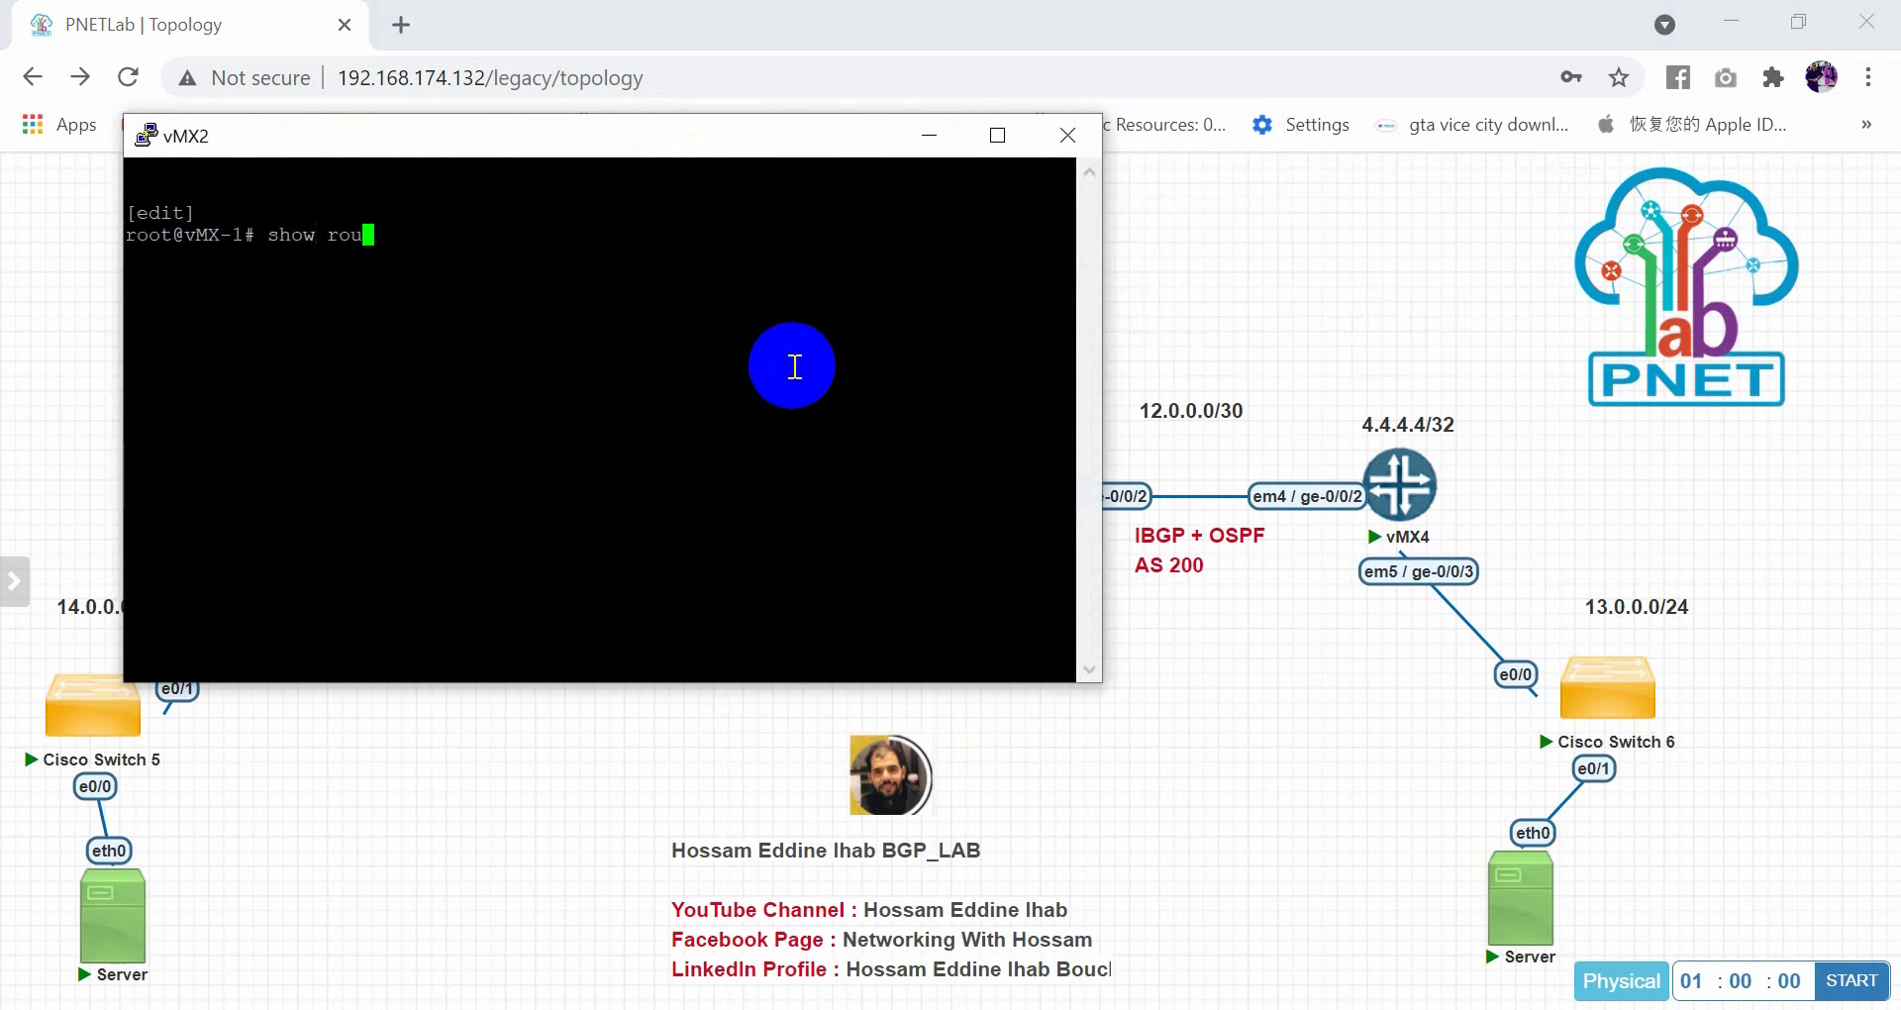
pyautogui.press('BackSpace')
pyautogui.press('BackSpace')
pyautogui.press('BackSpace')
pyautogui.press('BackSpace')
pyautogui.press('BackSpace')
pyautogui.press('BackSpace')
pyautogui.press('BackSpace')
pyautogui.press('BackSpace')
pyautogui.press('BackSpace')
pyautogui.press('BackSpace')
pyautogui.press('BackSpace')
pyautogui.write('run show route')
pyautogui.press('Return')
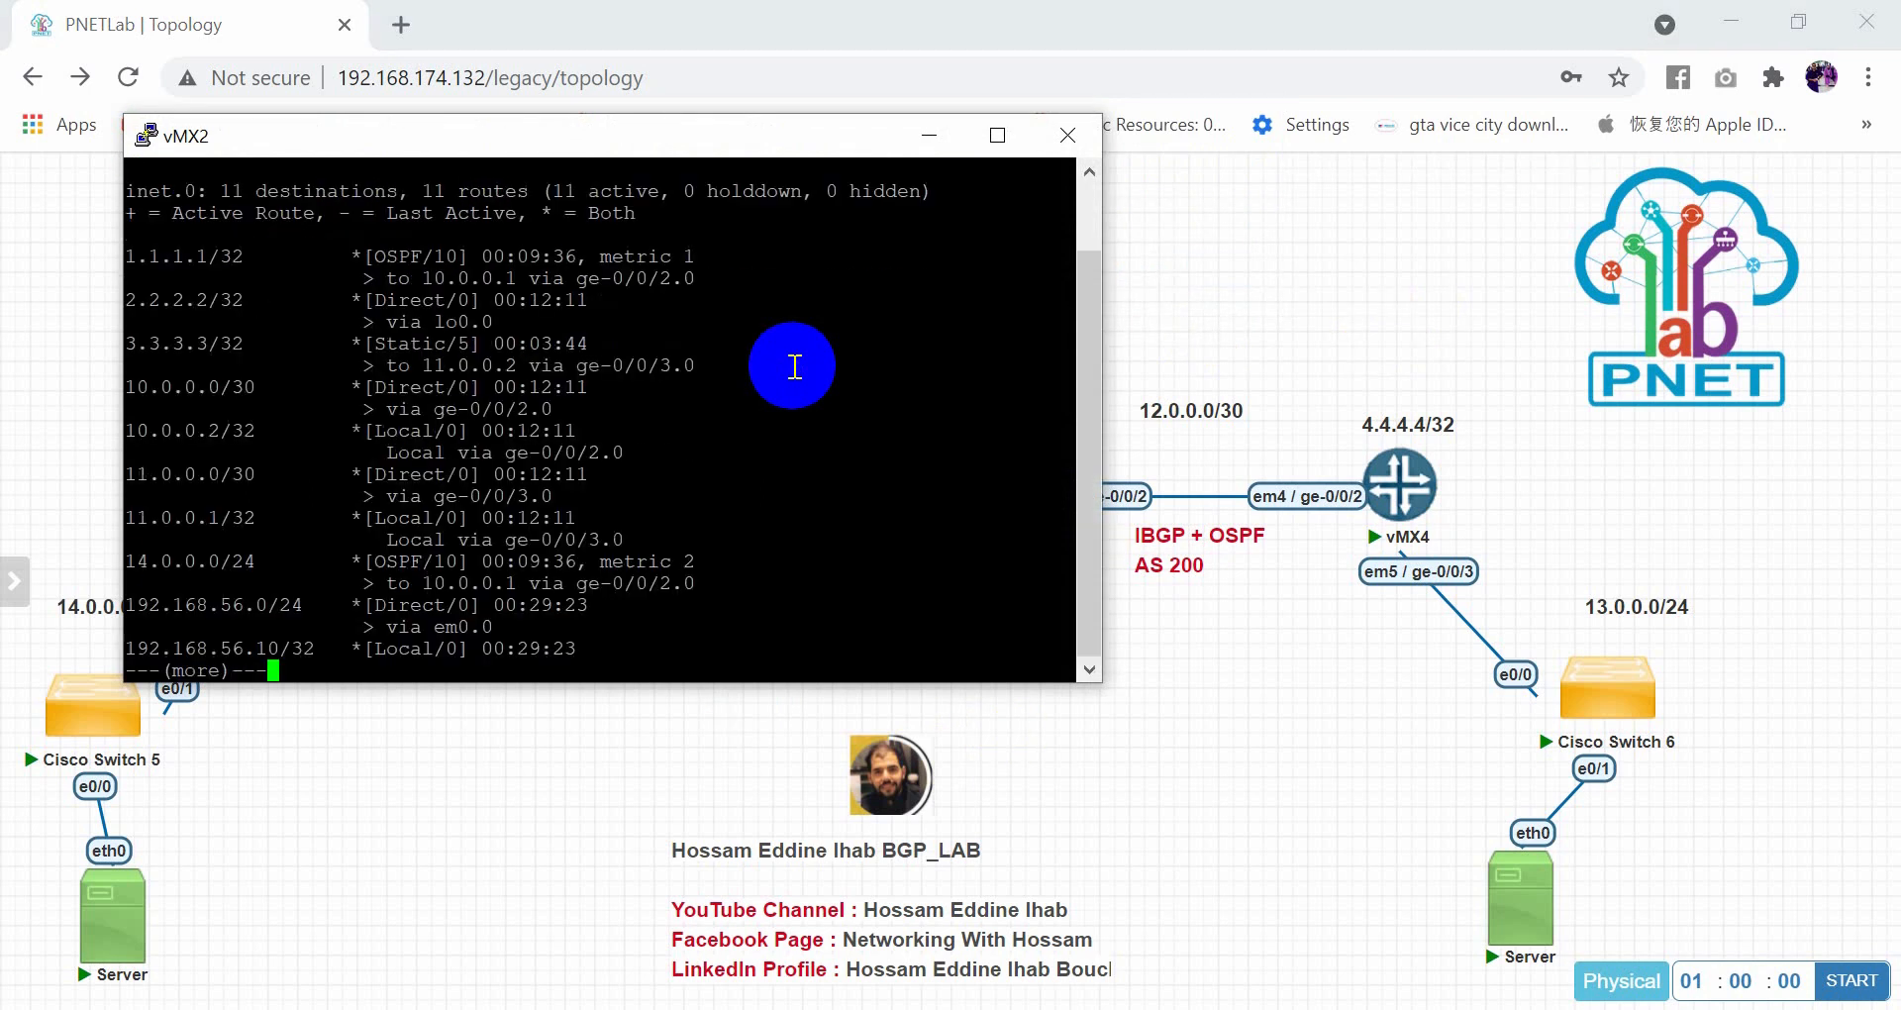
# Review vMX2's full route list, highlight its entries, and close the session
pyautogui.press('space')
pyautogui.scroll(2, 535, 435)
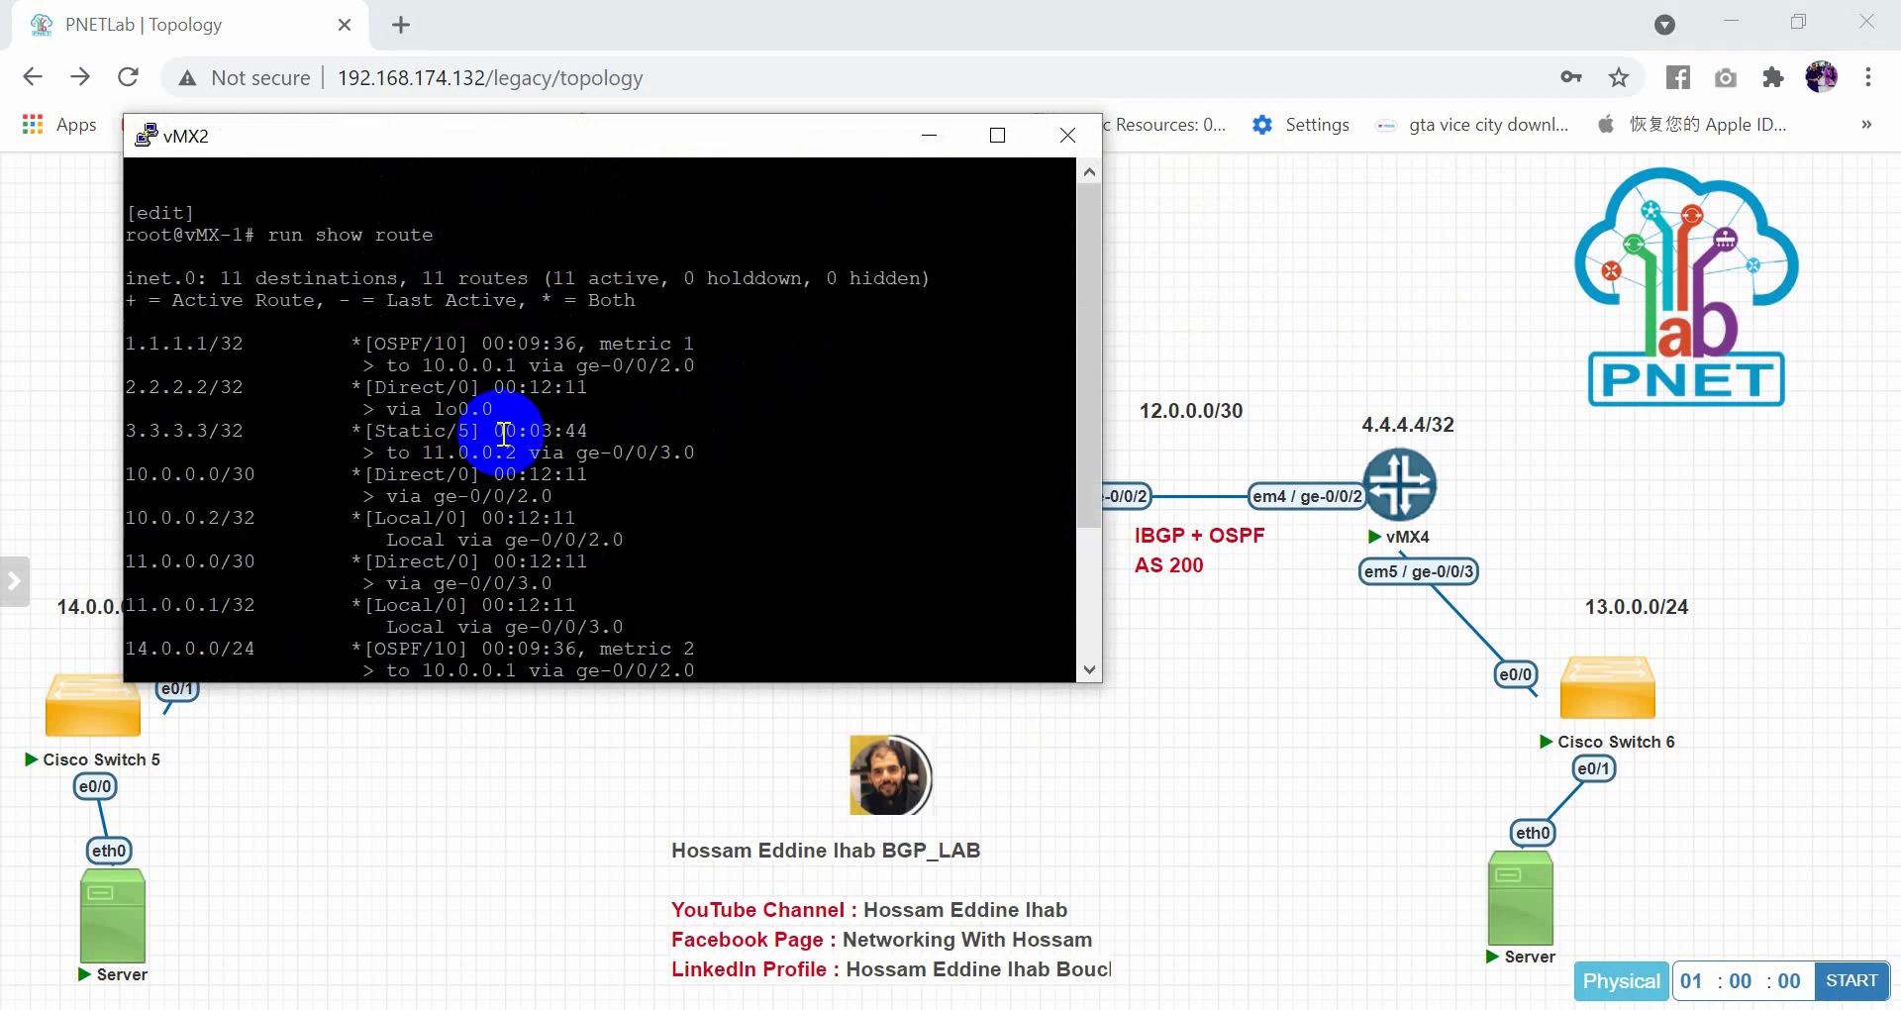
pyautogui.scroll(-2, 426, 411)
pyautogui.scroll(3, 297, 401)
pyautogui.moveTo(259, 346); pyautogui.dragTo(763, 692)
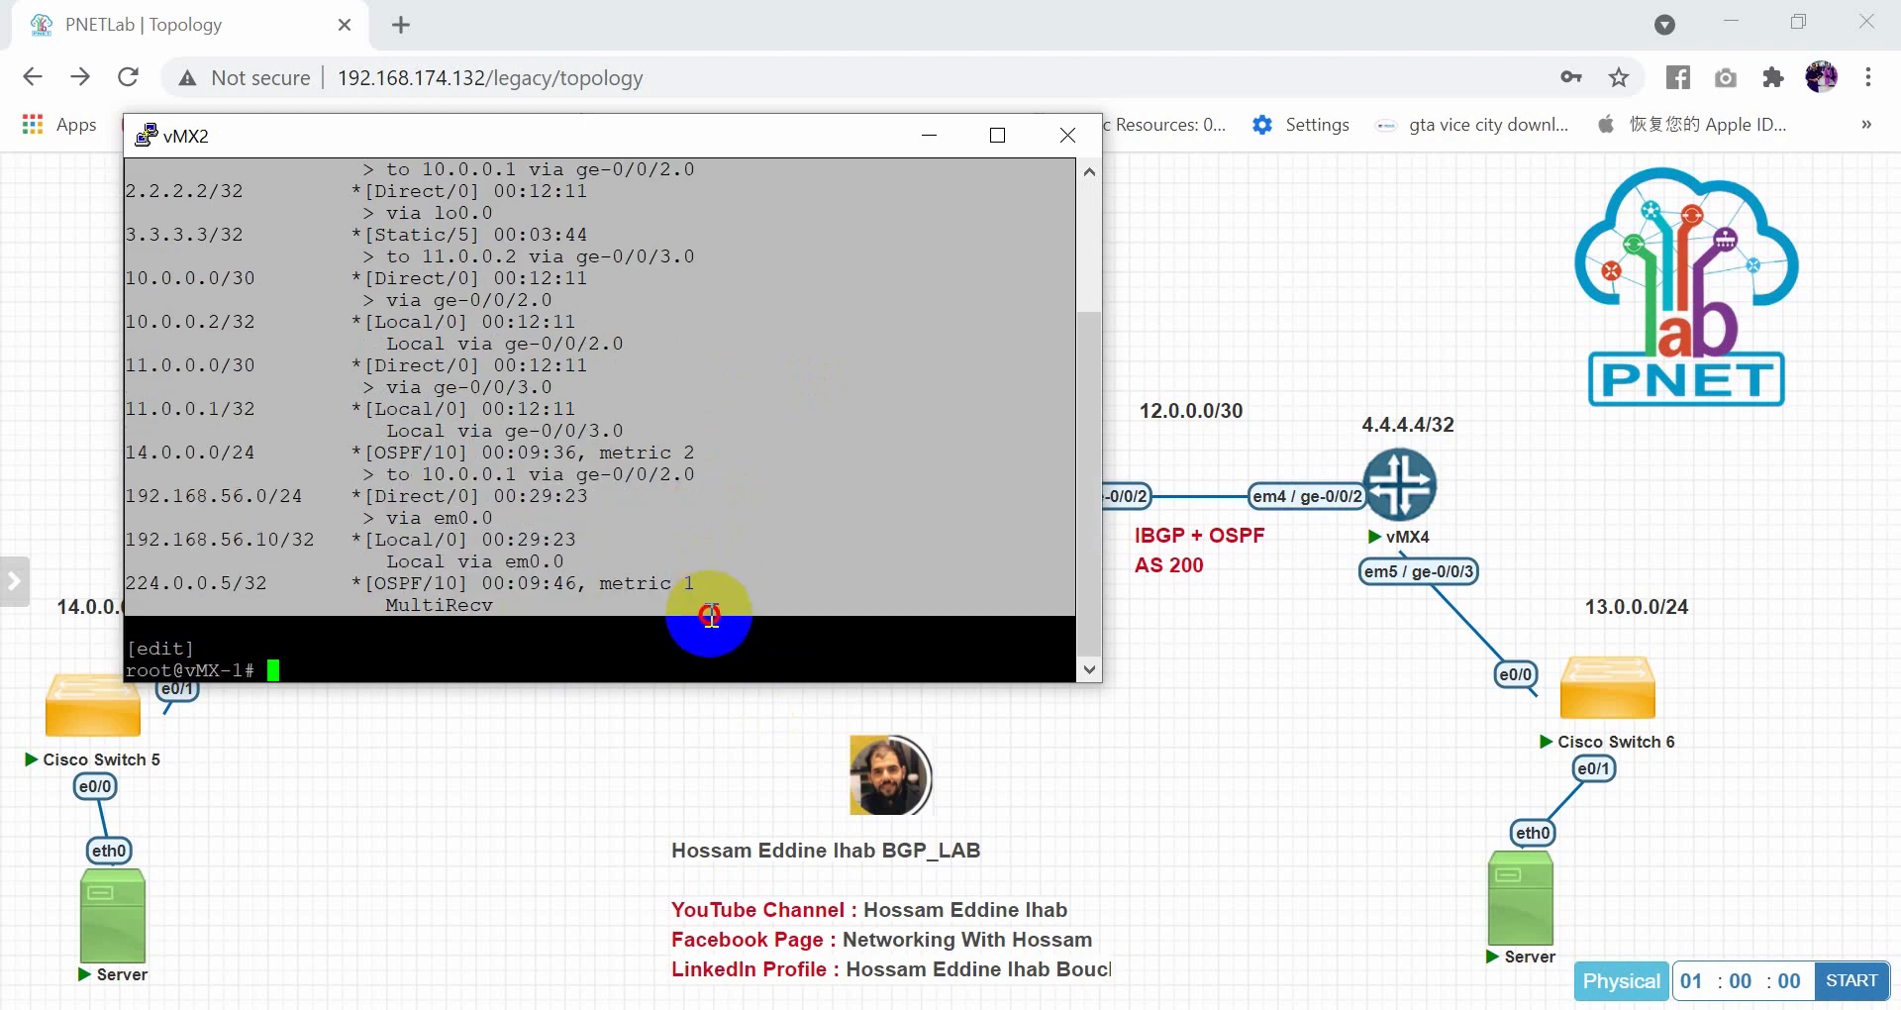
pyautogui.click(1067, 135)
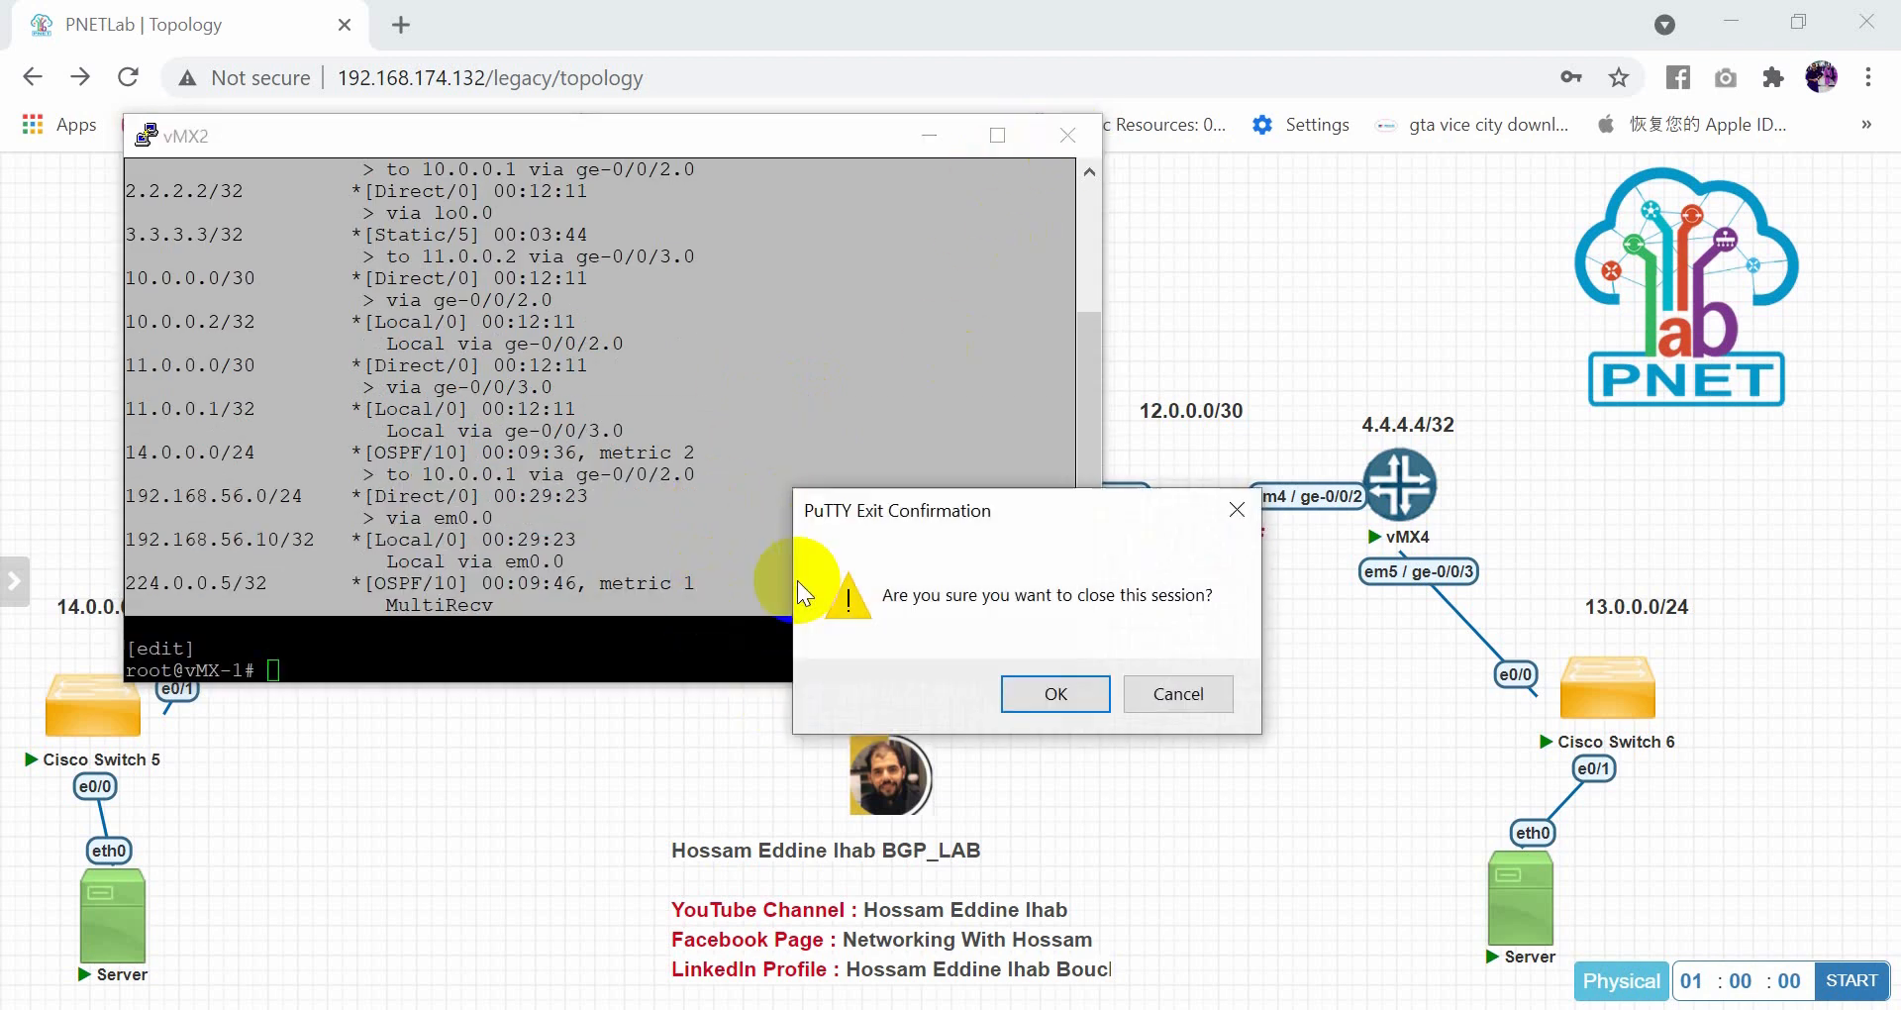
pyautogui.click(1075, 708)
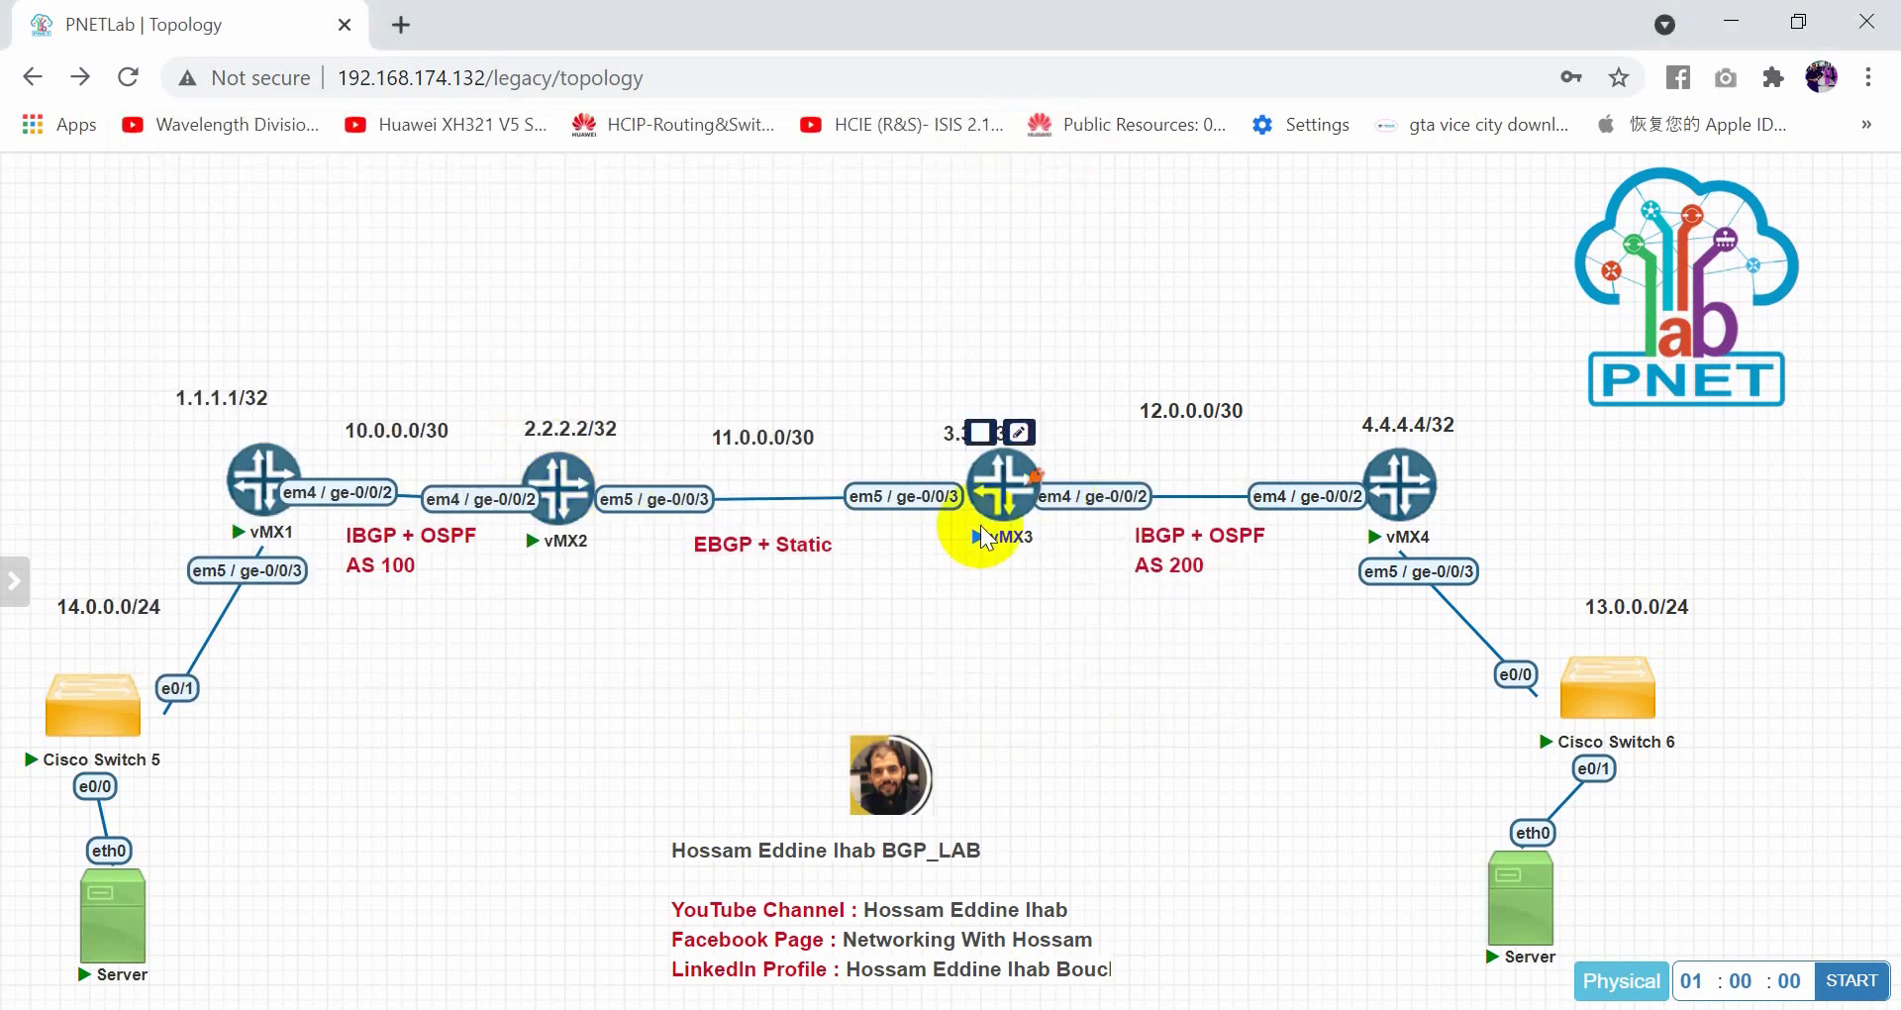
# Open vMX2's console and begin a set policy-options policy-statement command, checking the topology for reference
pyautogui.click(557, 489)
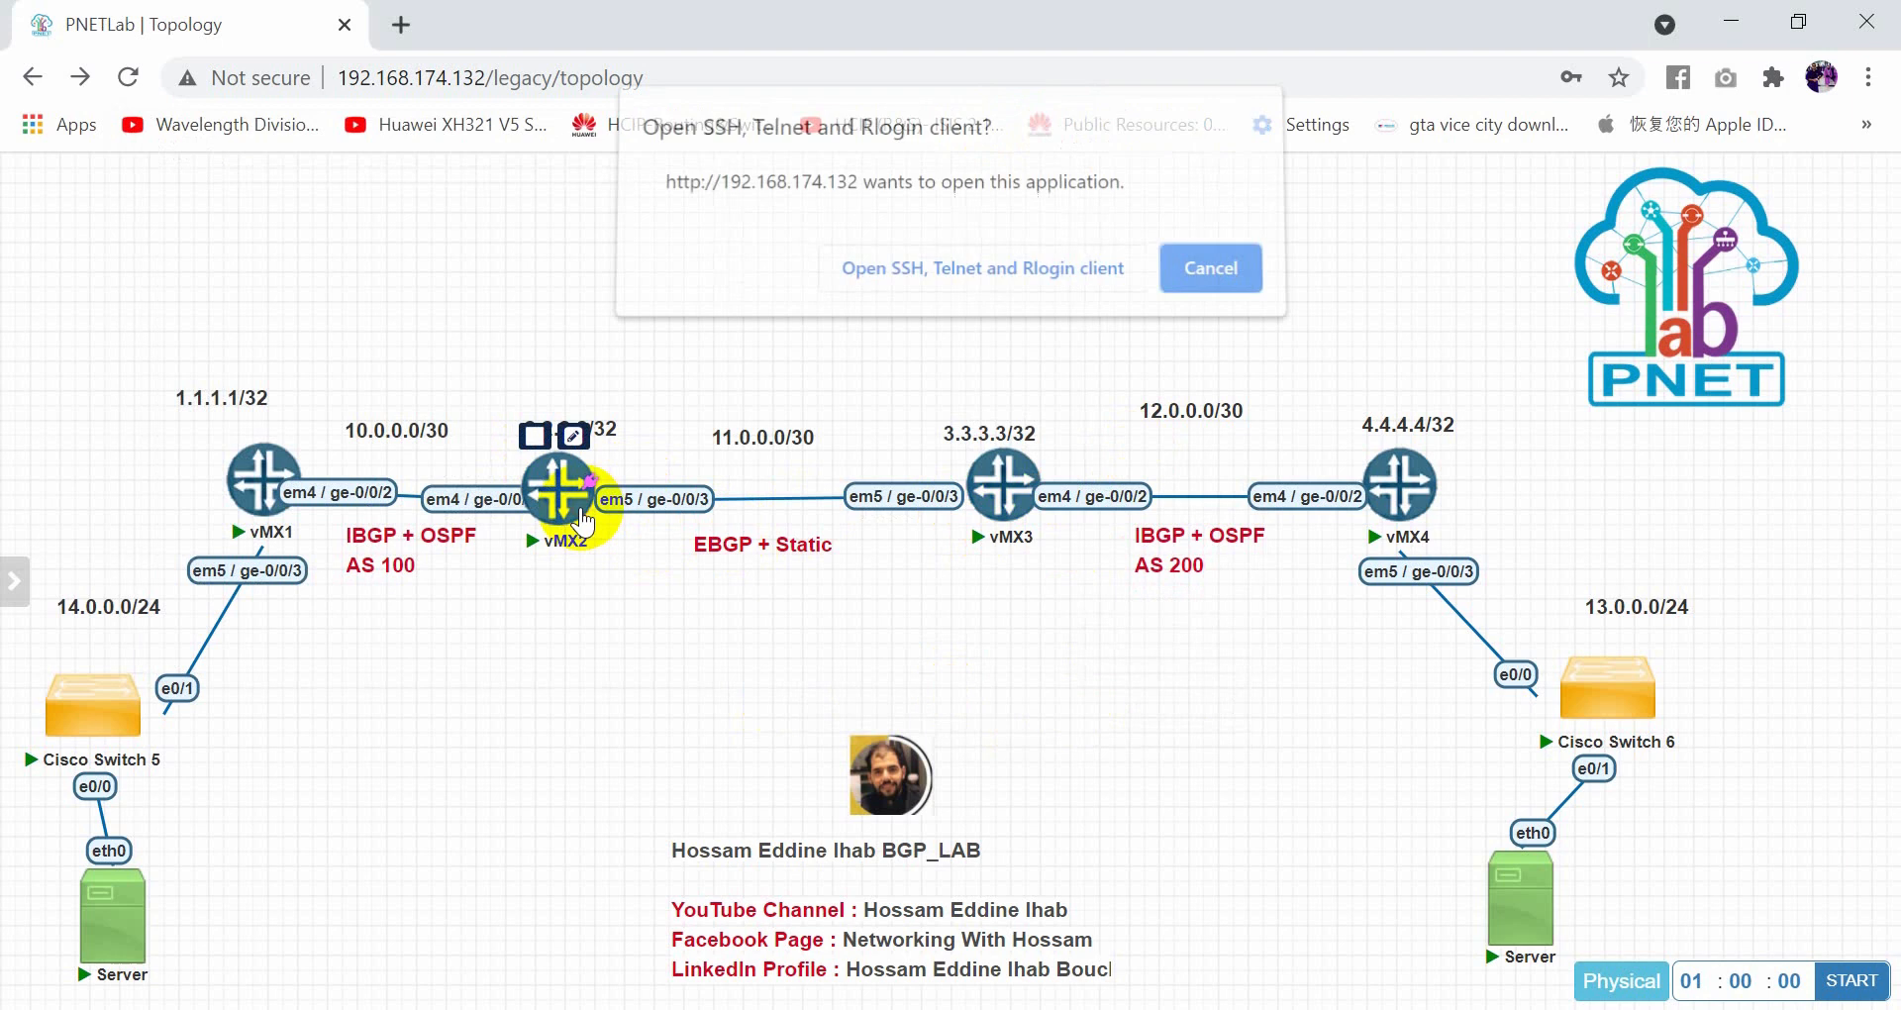
pyautogui.click(990, 281)
pyautogui.press('Return')
pyautogui.write('set policy-options ')
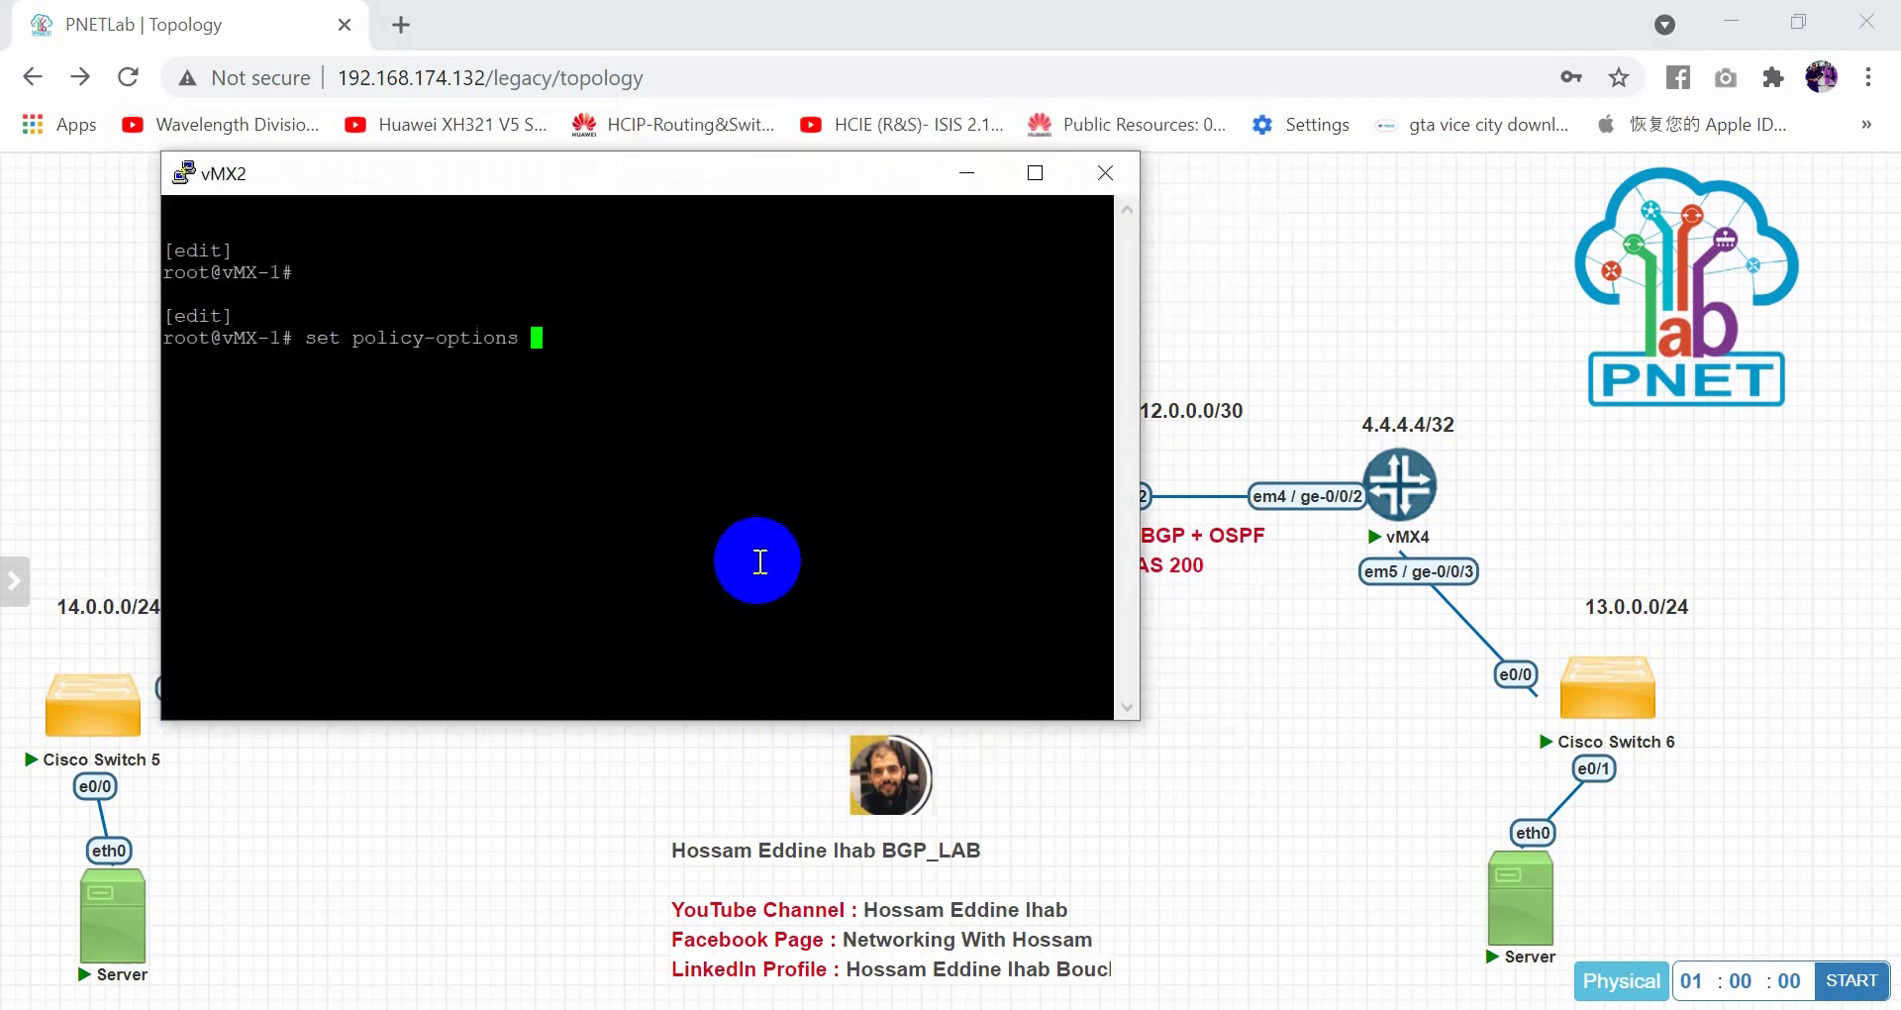
pyautogui.write('p')
pyautogui.press('Tab')
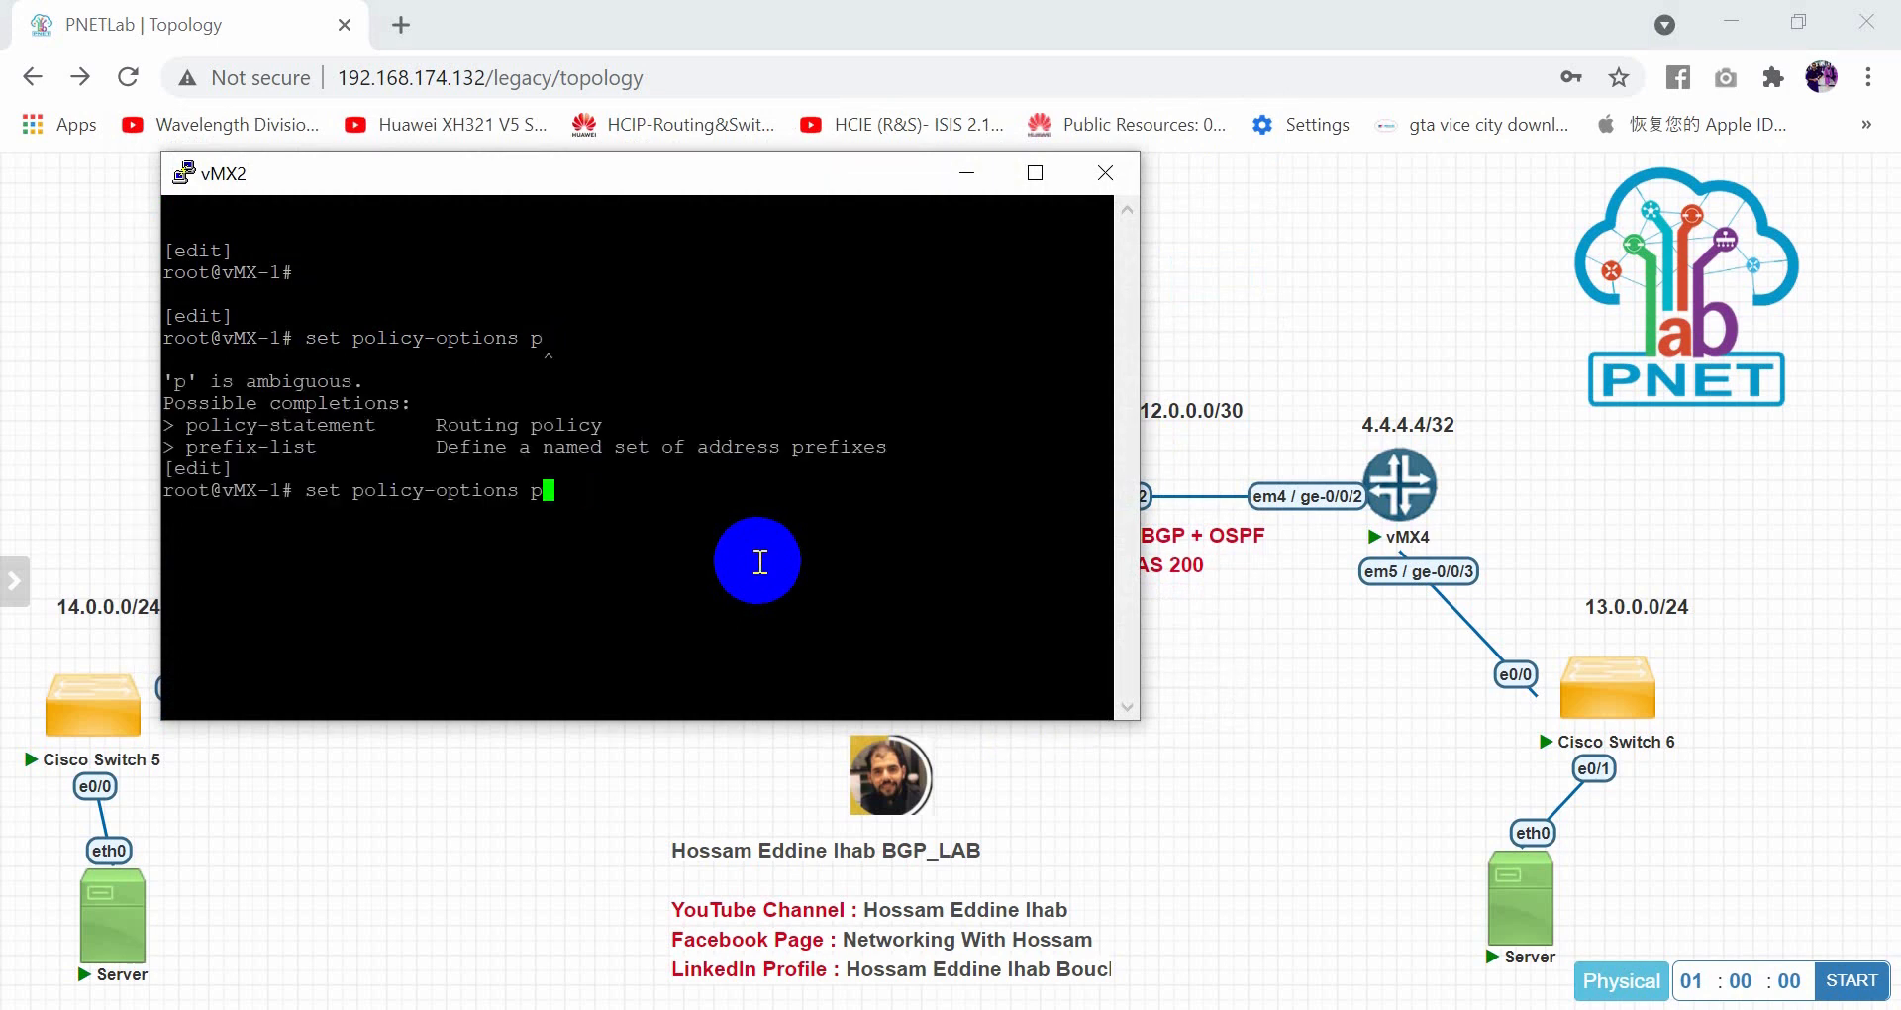
pyautogui.press('Tab')
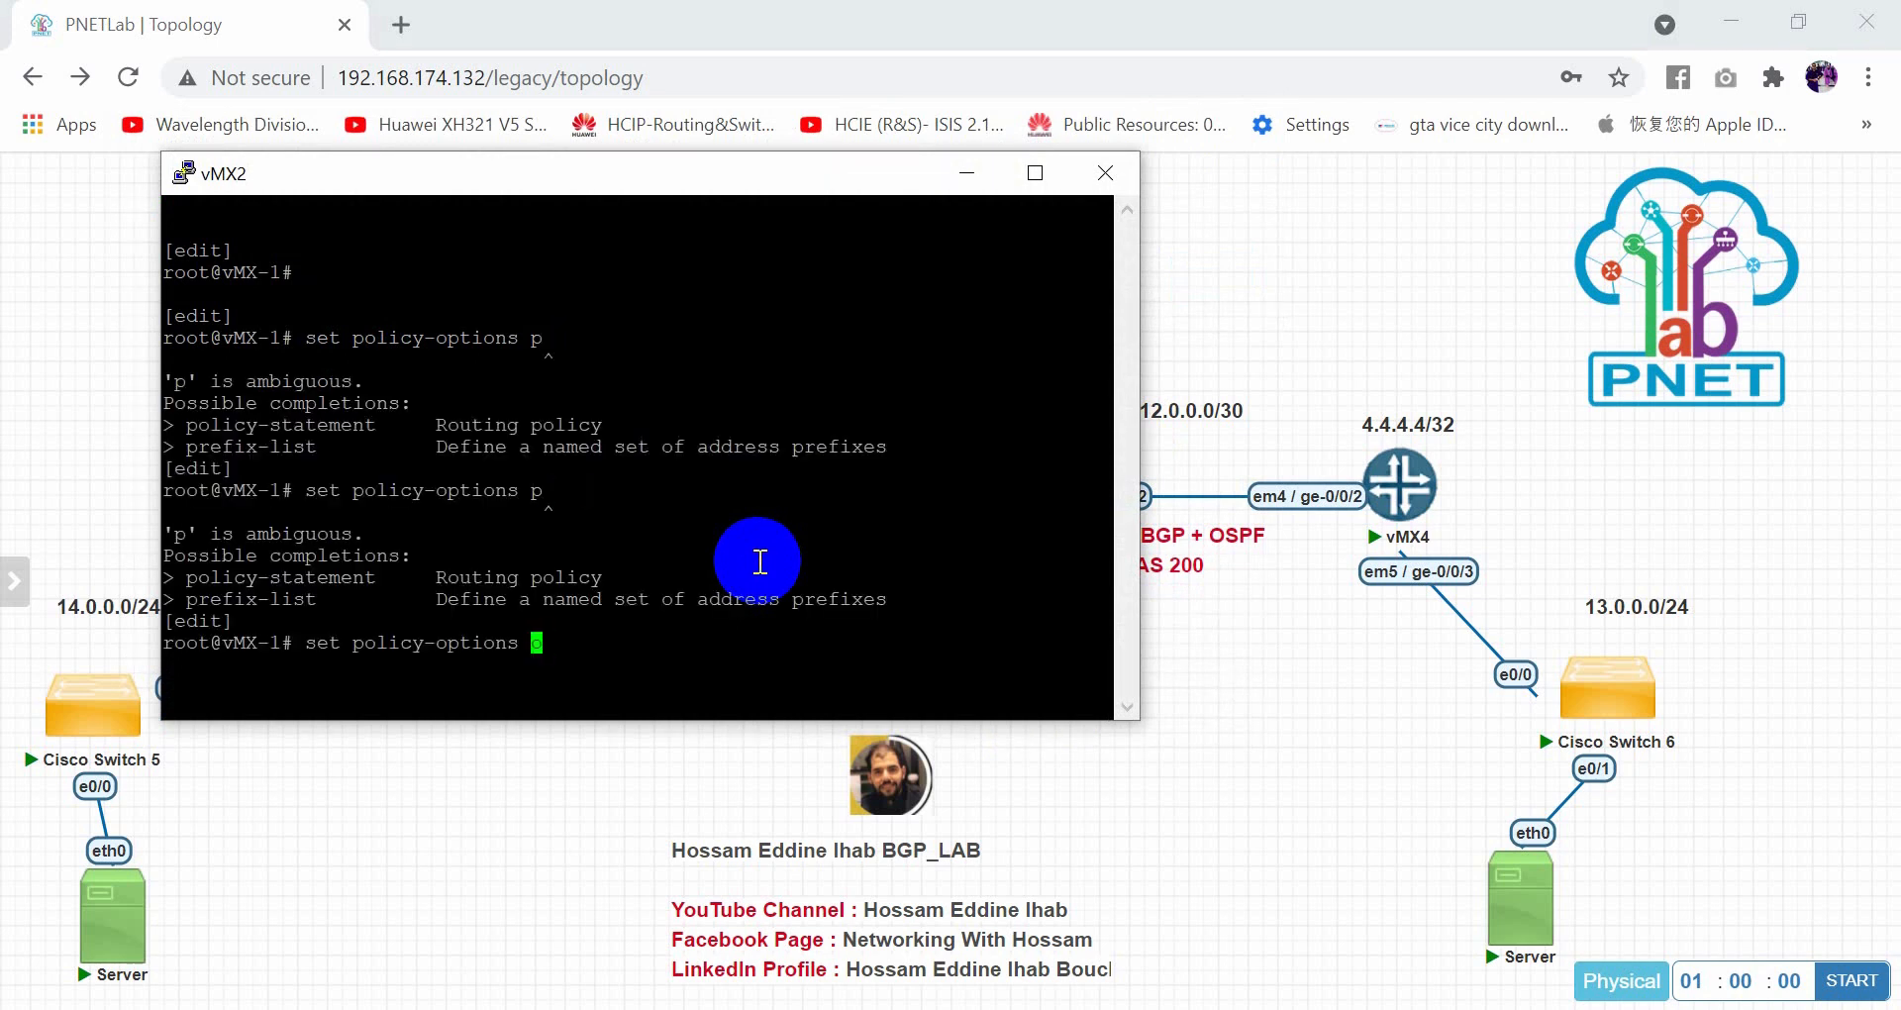
pyautogui.write('o')
pyautogui.press('Tab')
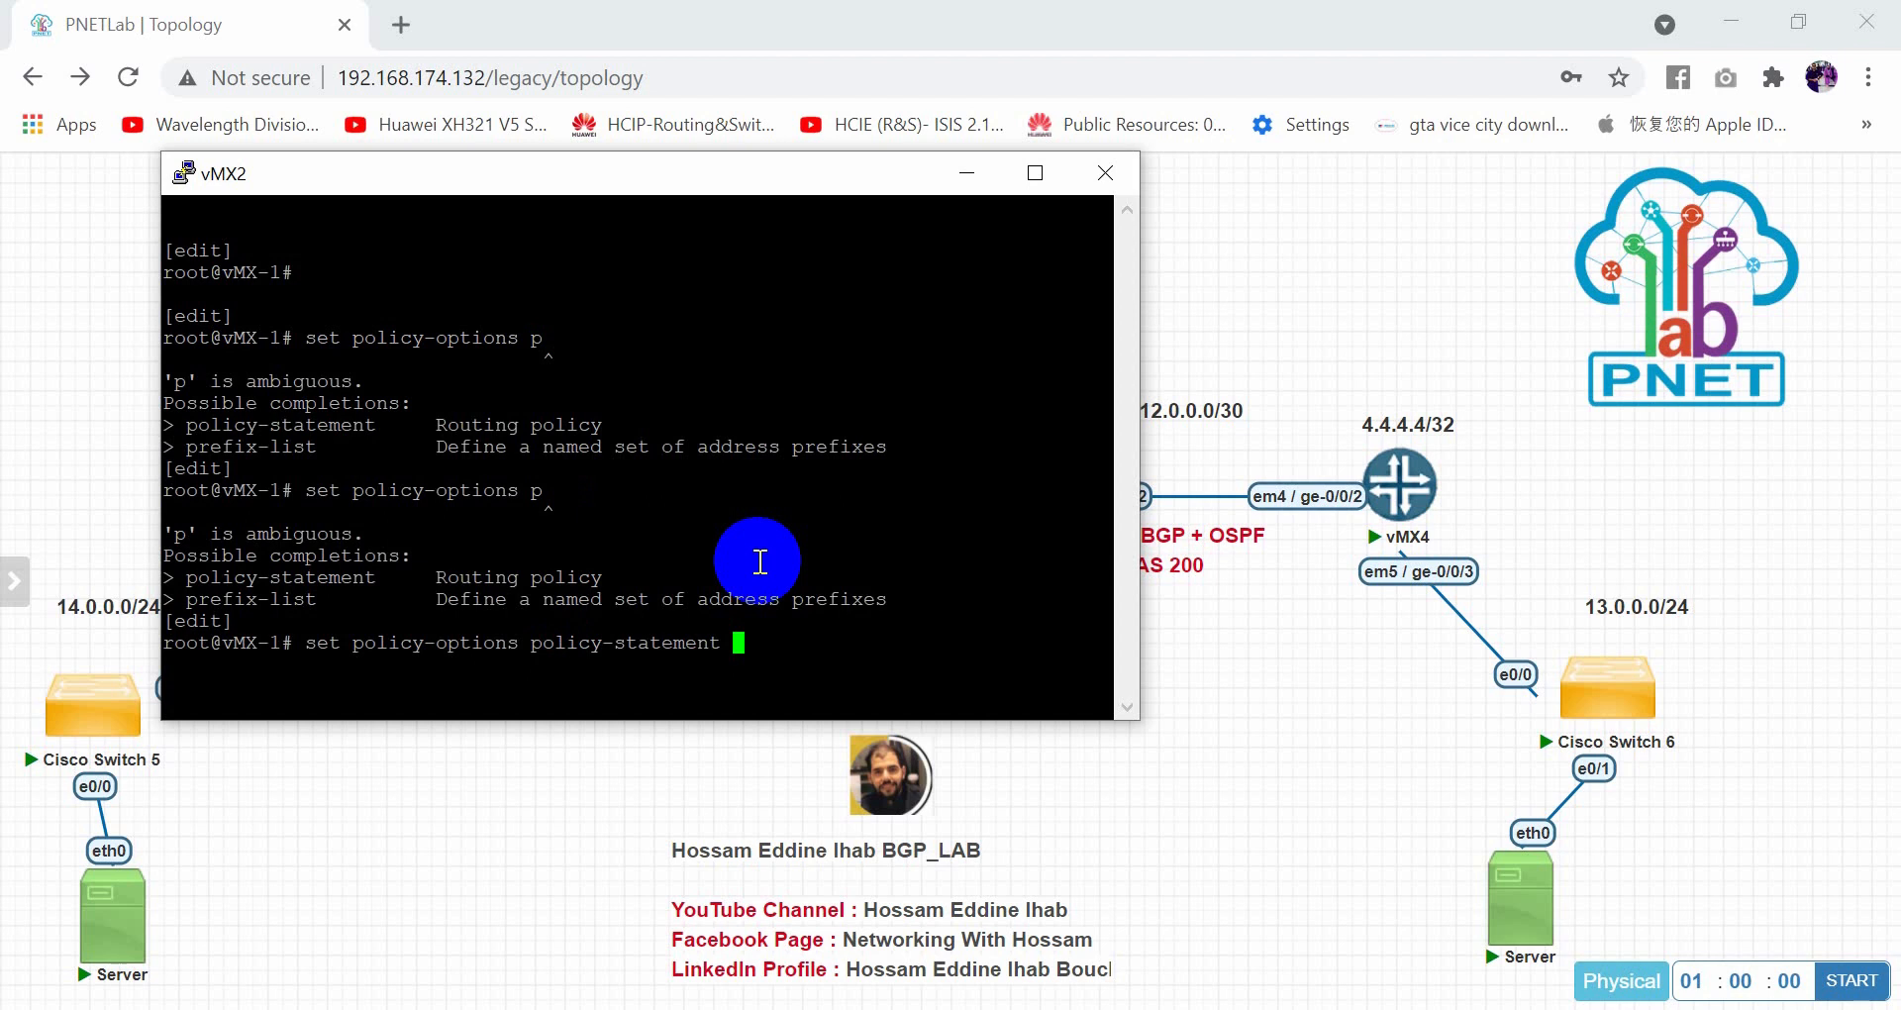
pyautogui.hotkey('alt', 'Tab')
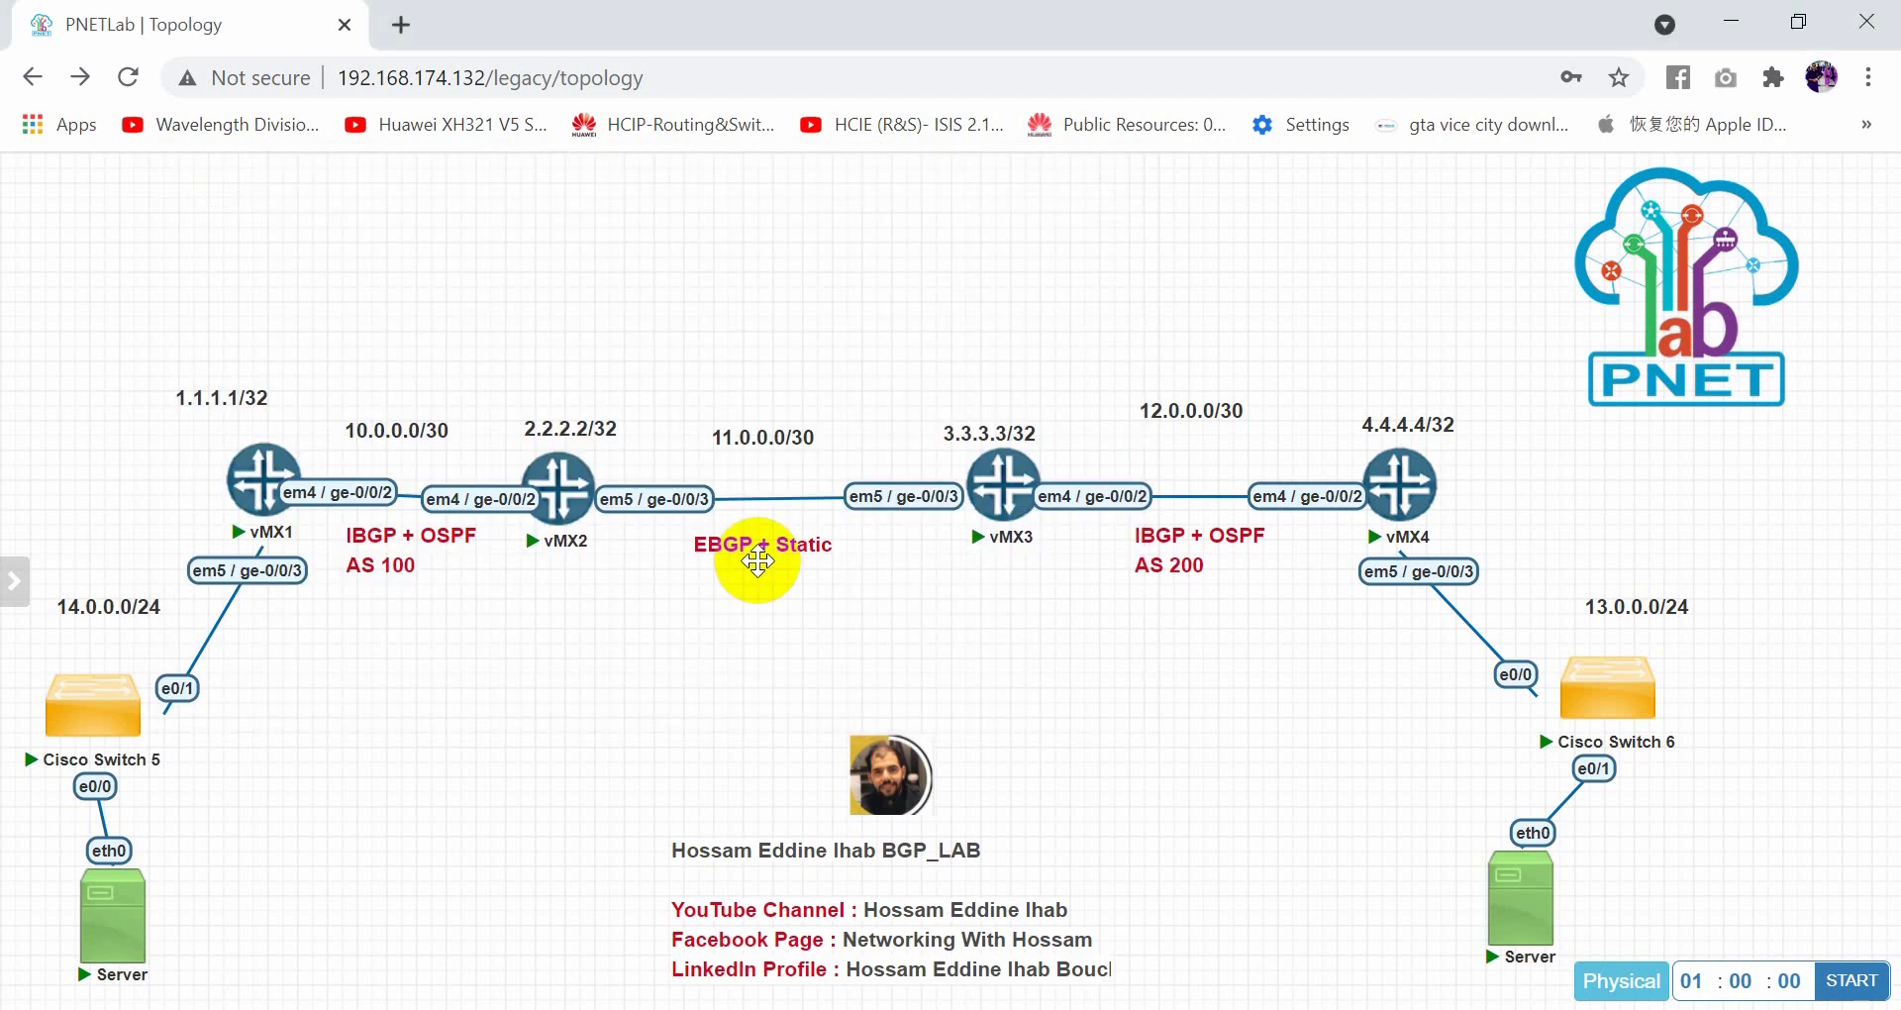
pyautogui.hotkey('alt', 'Tab')
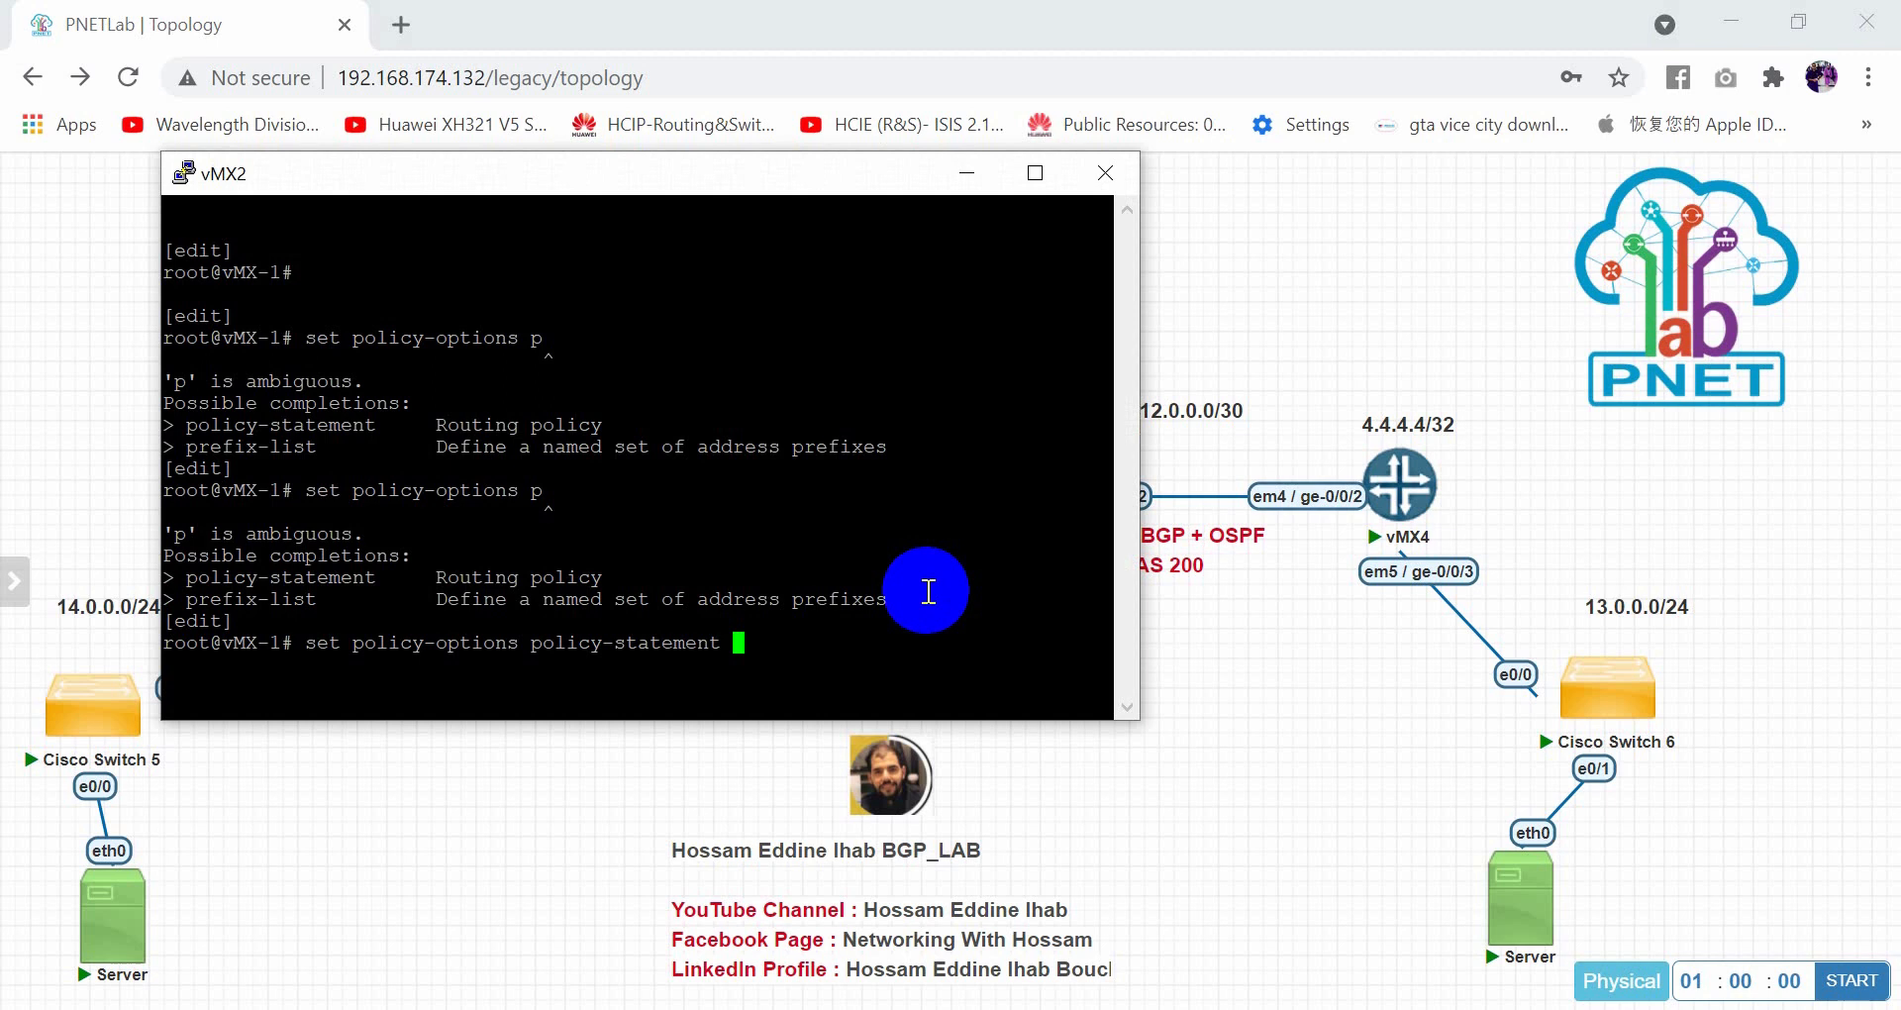
# Complete the policy-statement command on vMX2 with policy e-route, term 1, from protocol ospf
pyautogui.write('e-route term')
pyautogui.write('pro')
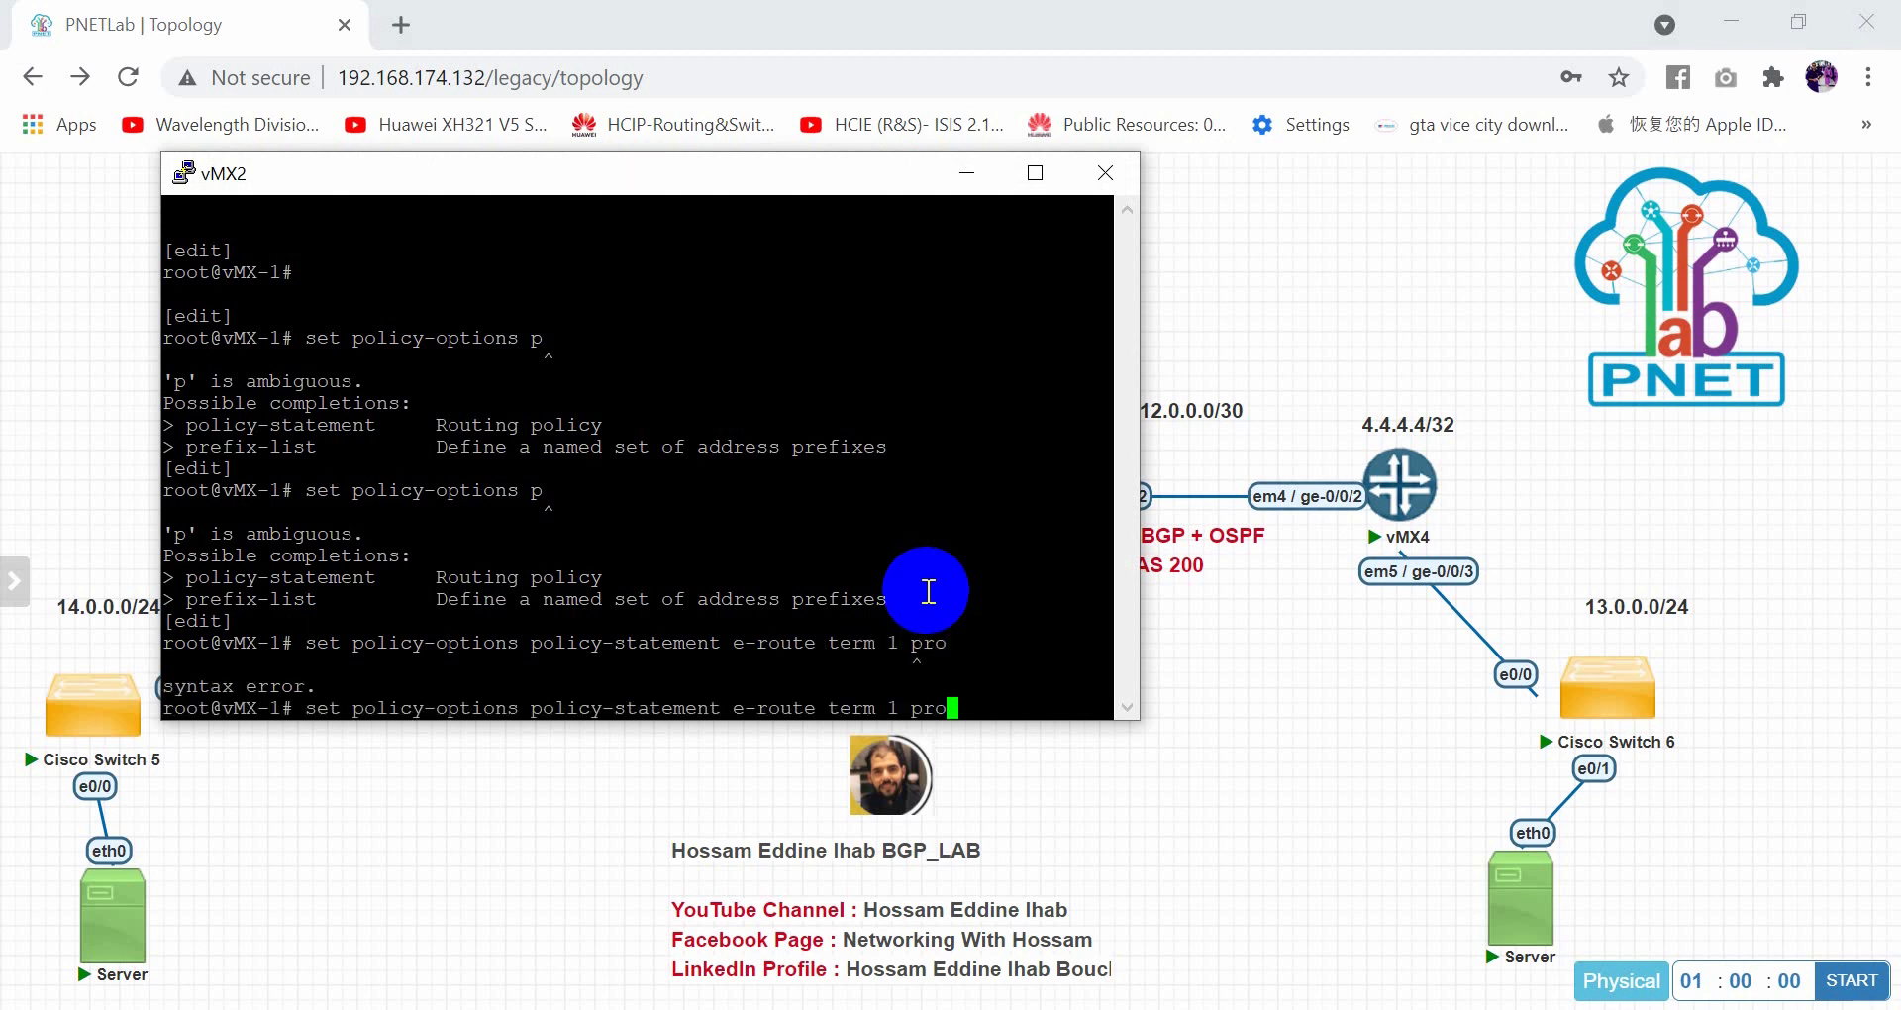
pyautogui.press('BackSpace')
pyautogui.press('BackSpace')
pyautogui.press('BackSpace')
pyautogui.press('BackSpace')
pyautogui.write('f')
pyautogui.press('BackSpace')
pyautogui.write('from protocol')
pyautogui.hotkey('alt', 'Tab')
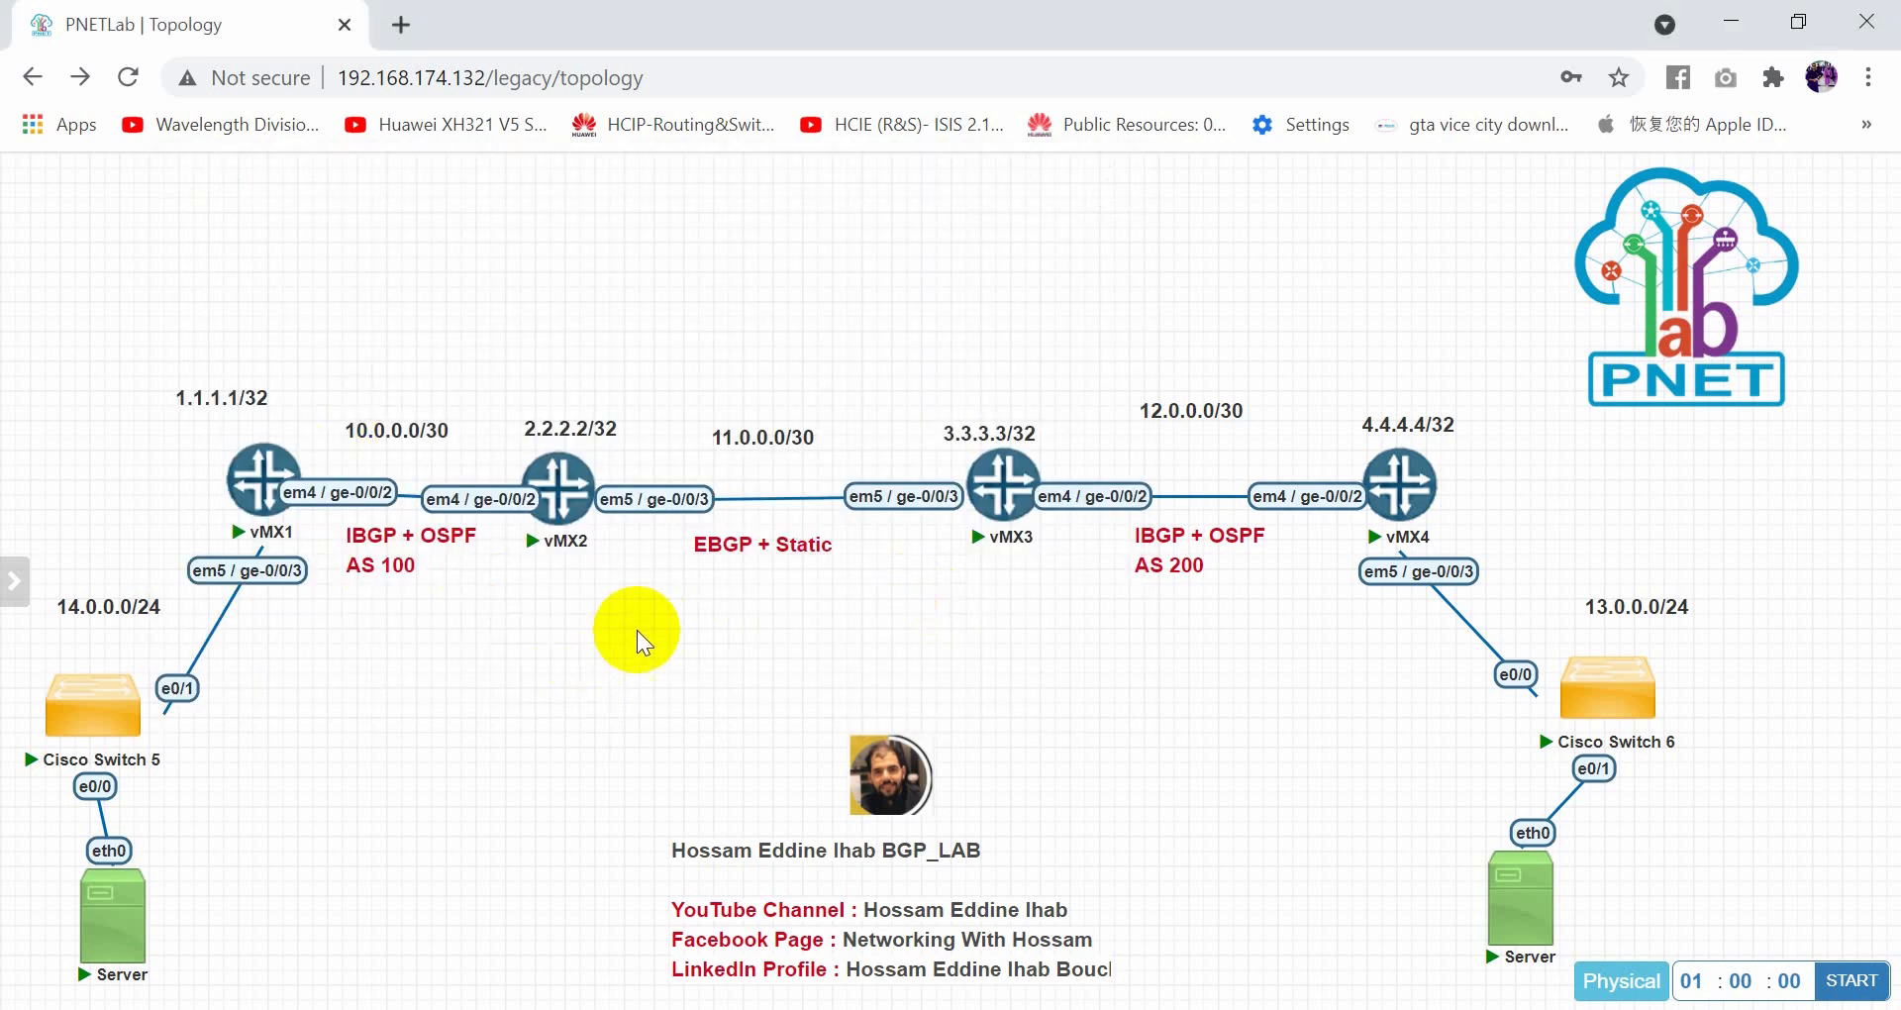
pyautogui.hotkey('alt', 'Tab')
pyautogui.write('ospf')
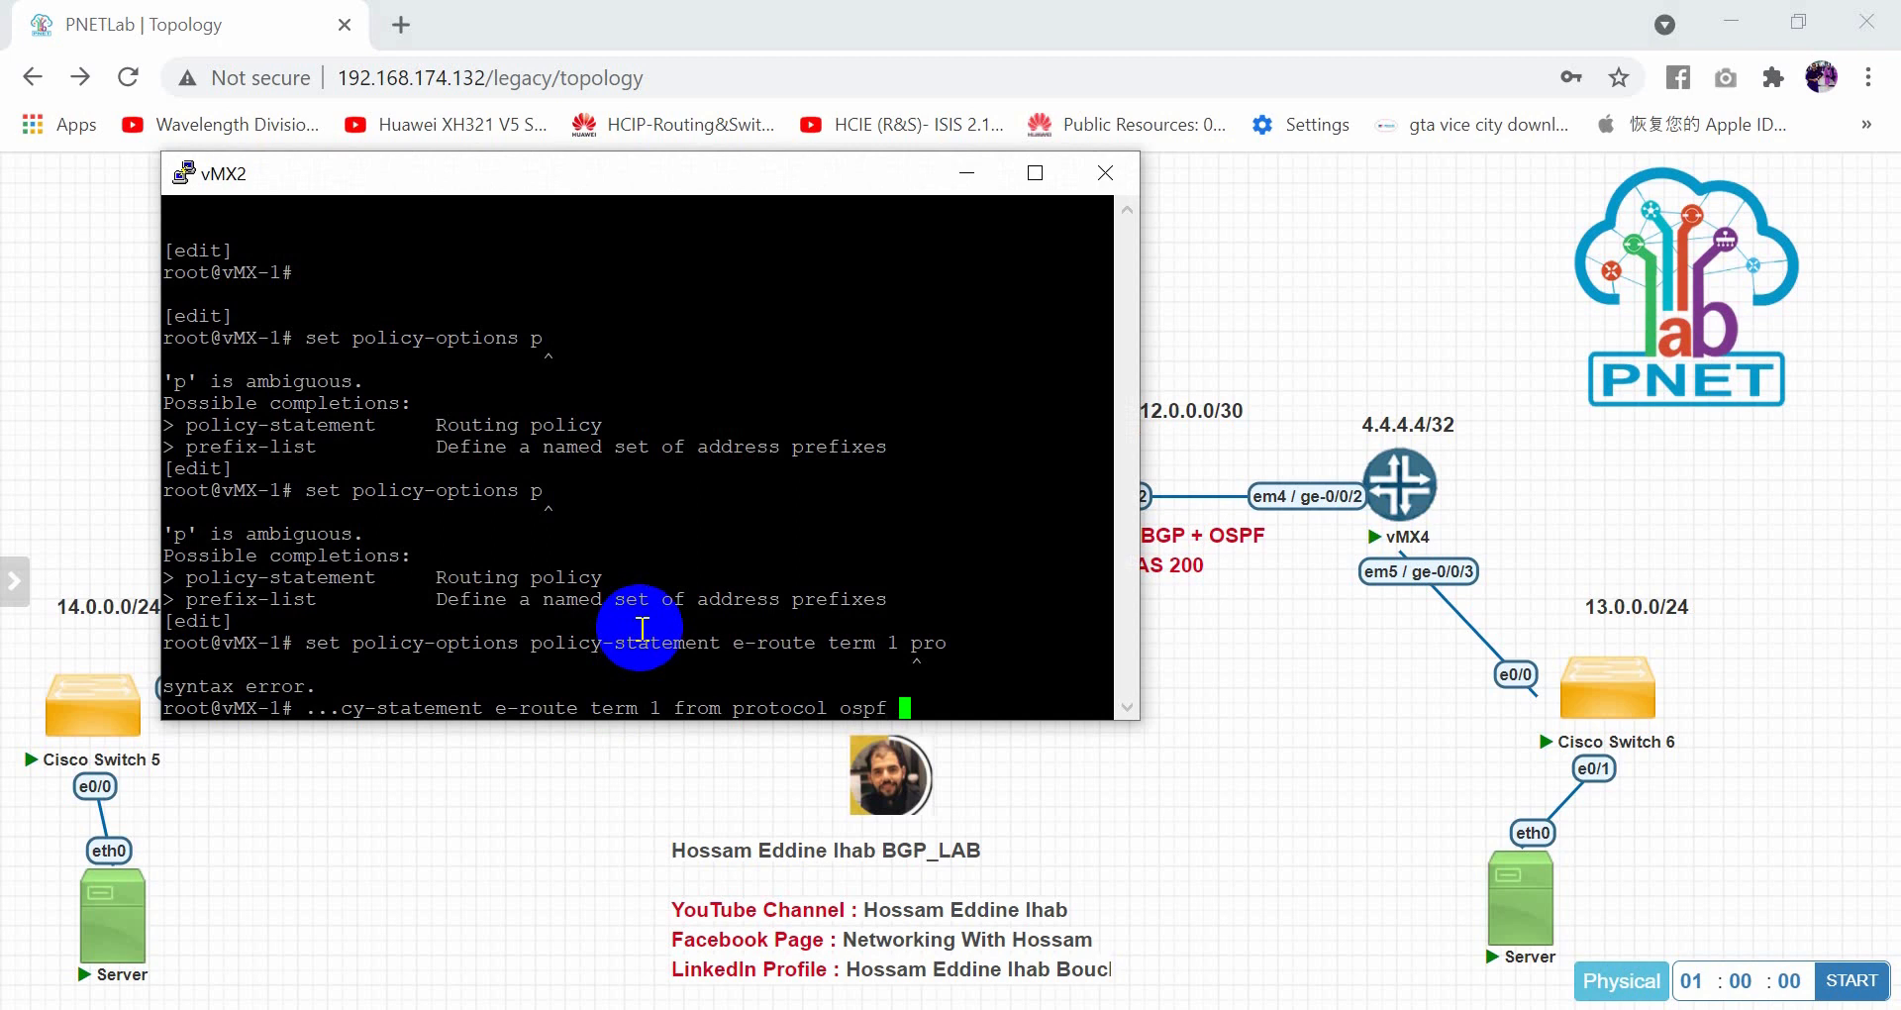
pyautogui.press('Return')
# Set term 1 of vMX2's e-route policy to then accept, and commit the configuration
pyautogui.press('Up')
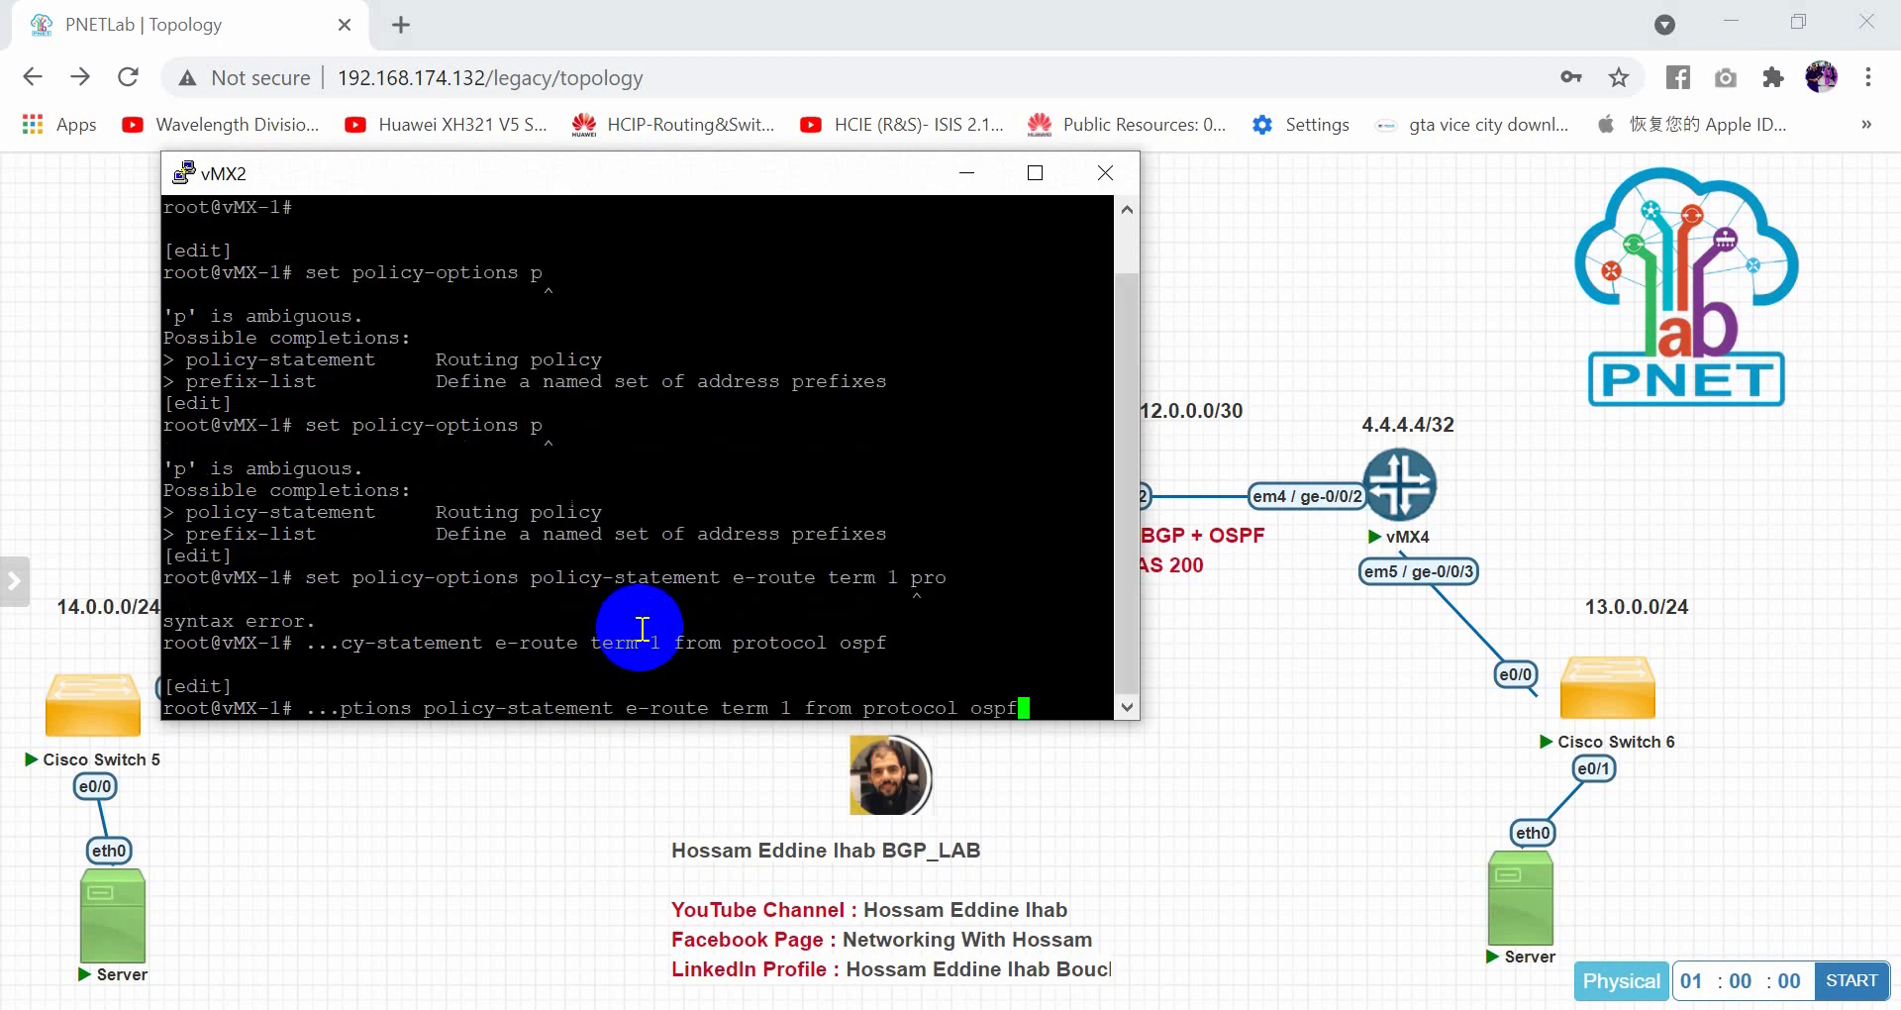
pyautogui.press('BackSpace')
pyautogui.press('BackSpace')
pyautogui.press('BackSpace')
pyautogui.press('BackSpace')
pyautogui.press('BackSpace')
pyautogui.press('BackSpace')
pyautogui.press('BackSpace')
pyautogui.press('BackSpace')
pyautogui.press('BackSpace')
pyautogui.press('BackSpace')
pyautogui.press('BackSpace')
pyautogui.press('BackSpace')
pyautogui.press('BackSpace')
pyautogui.press('BackSpace')
pyautogui.press('BackSpace')
pyautogui.press('BackSpace')
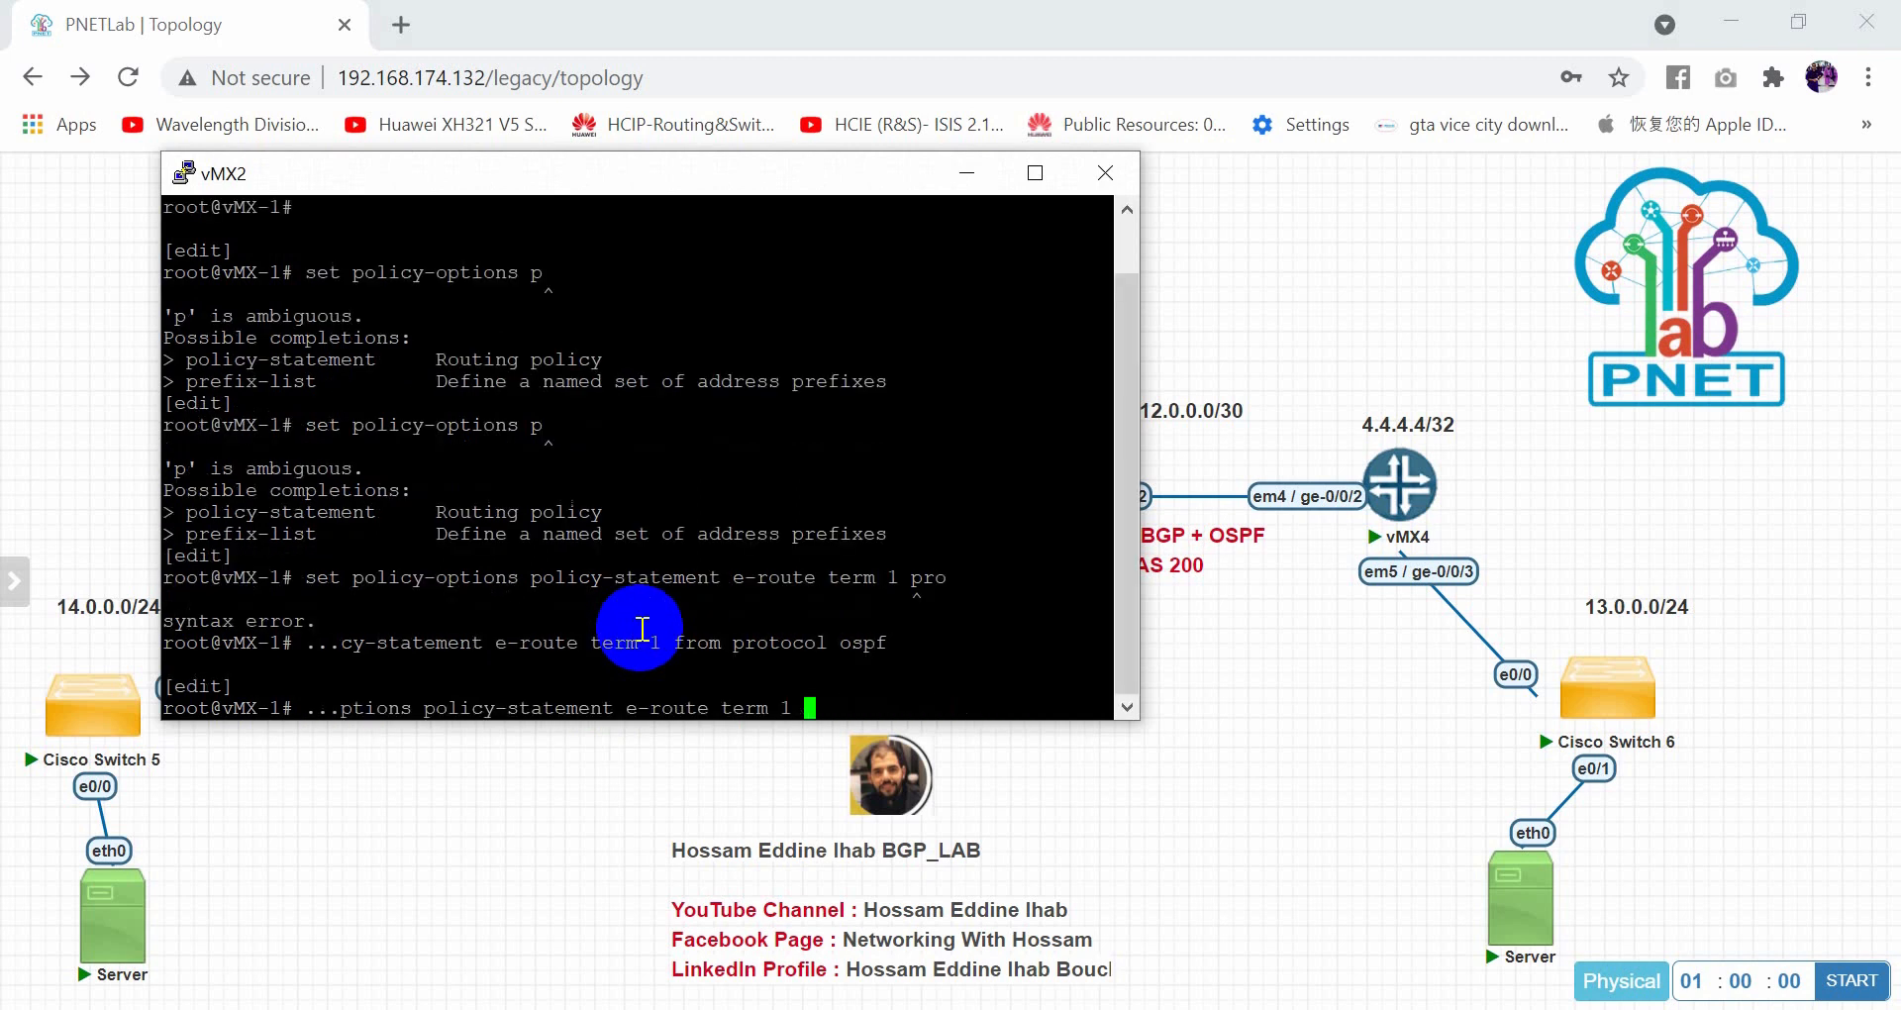
pyautogui.write('then accept')
pyautogui.press('Return')
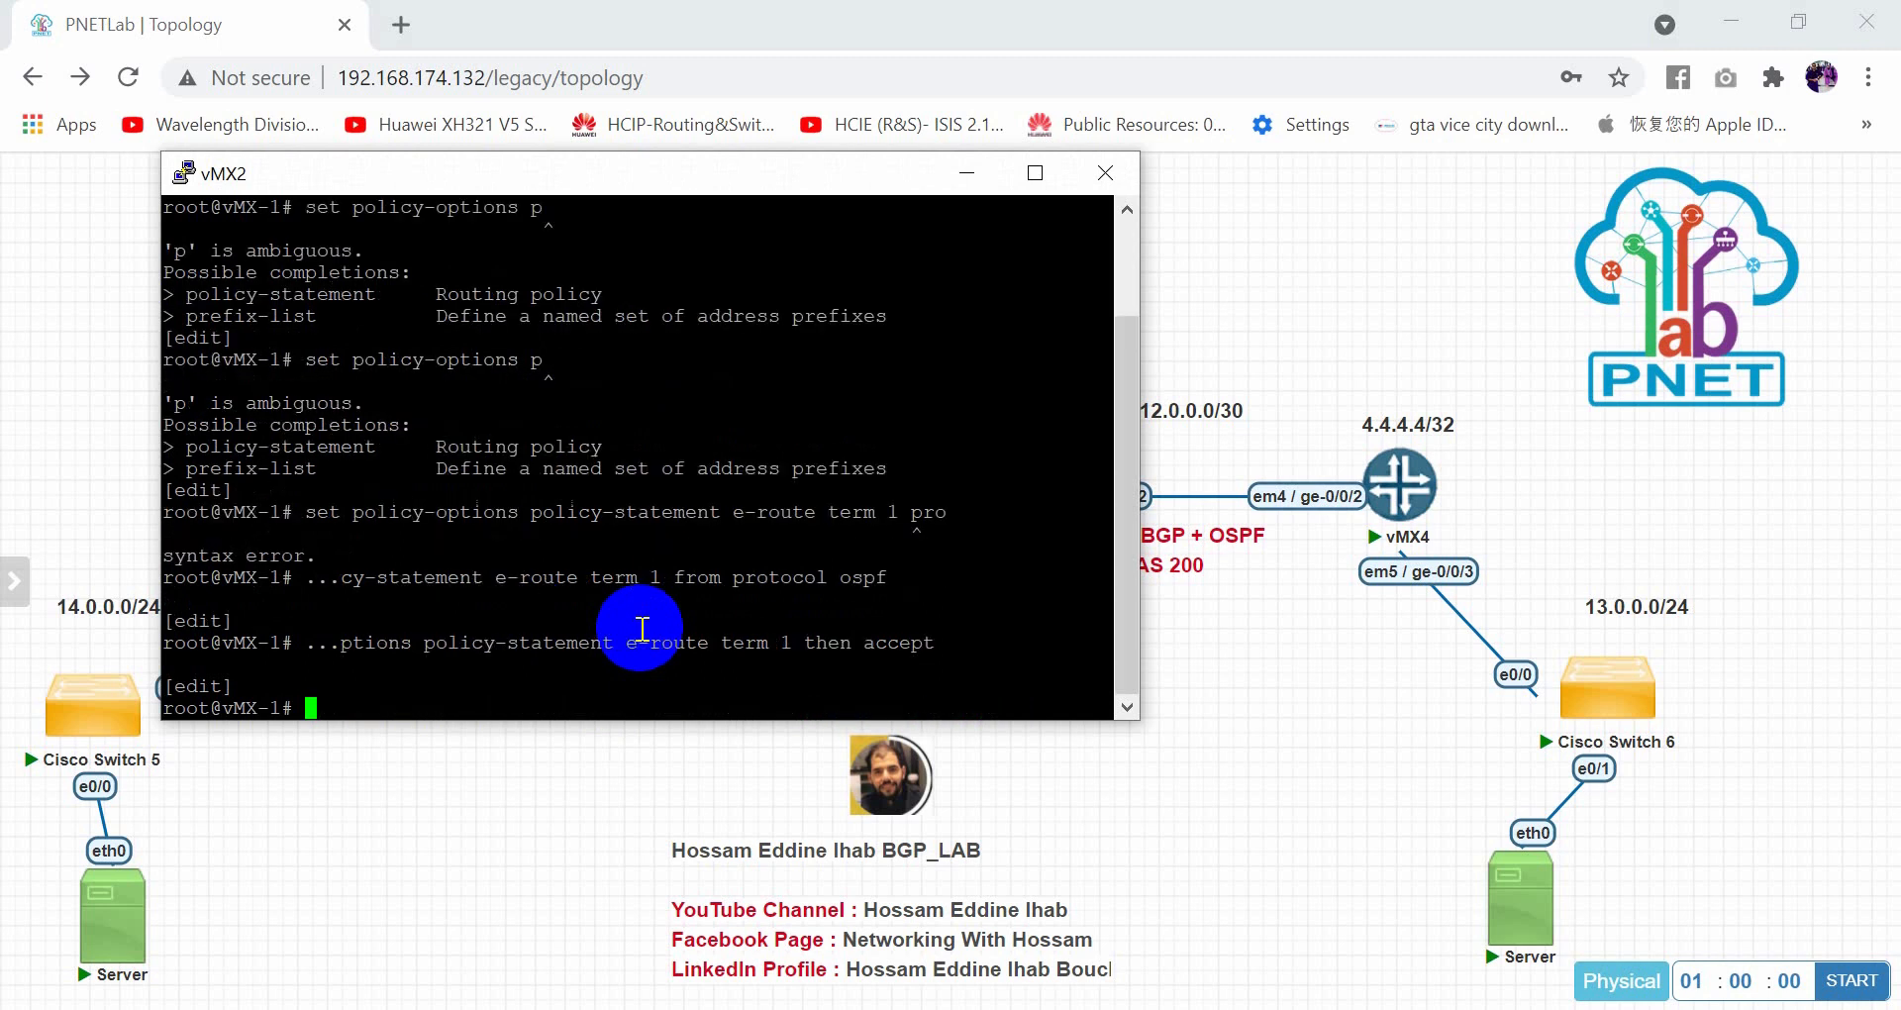
pyautogui.write('commit')
pyautogui.press('Return')
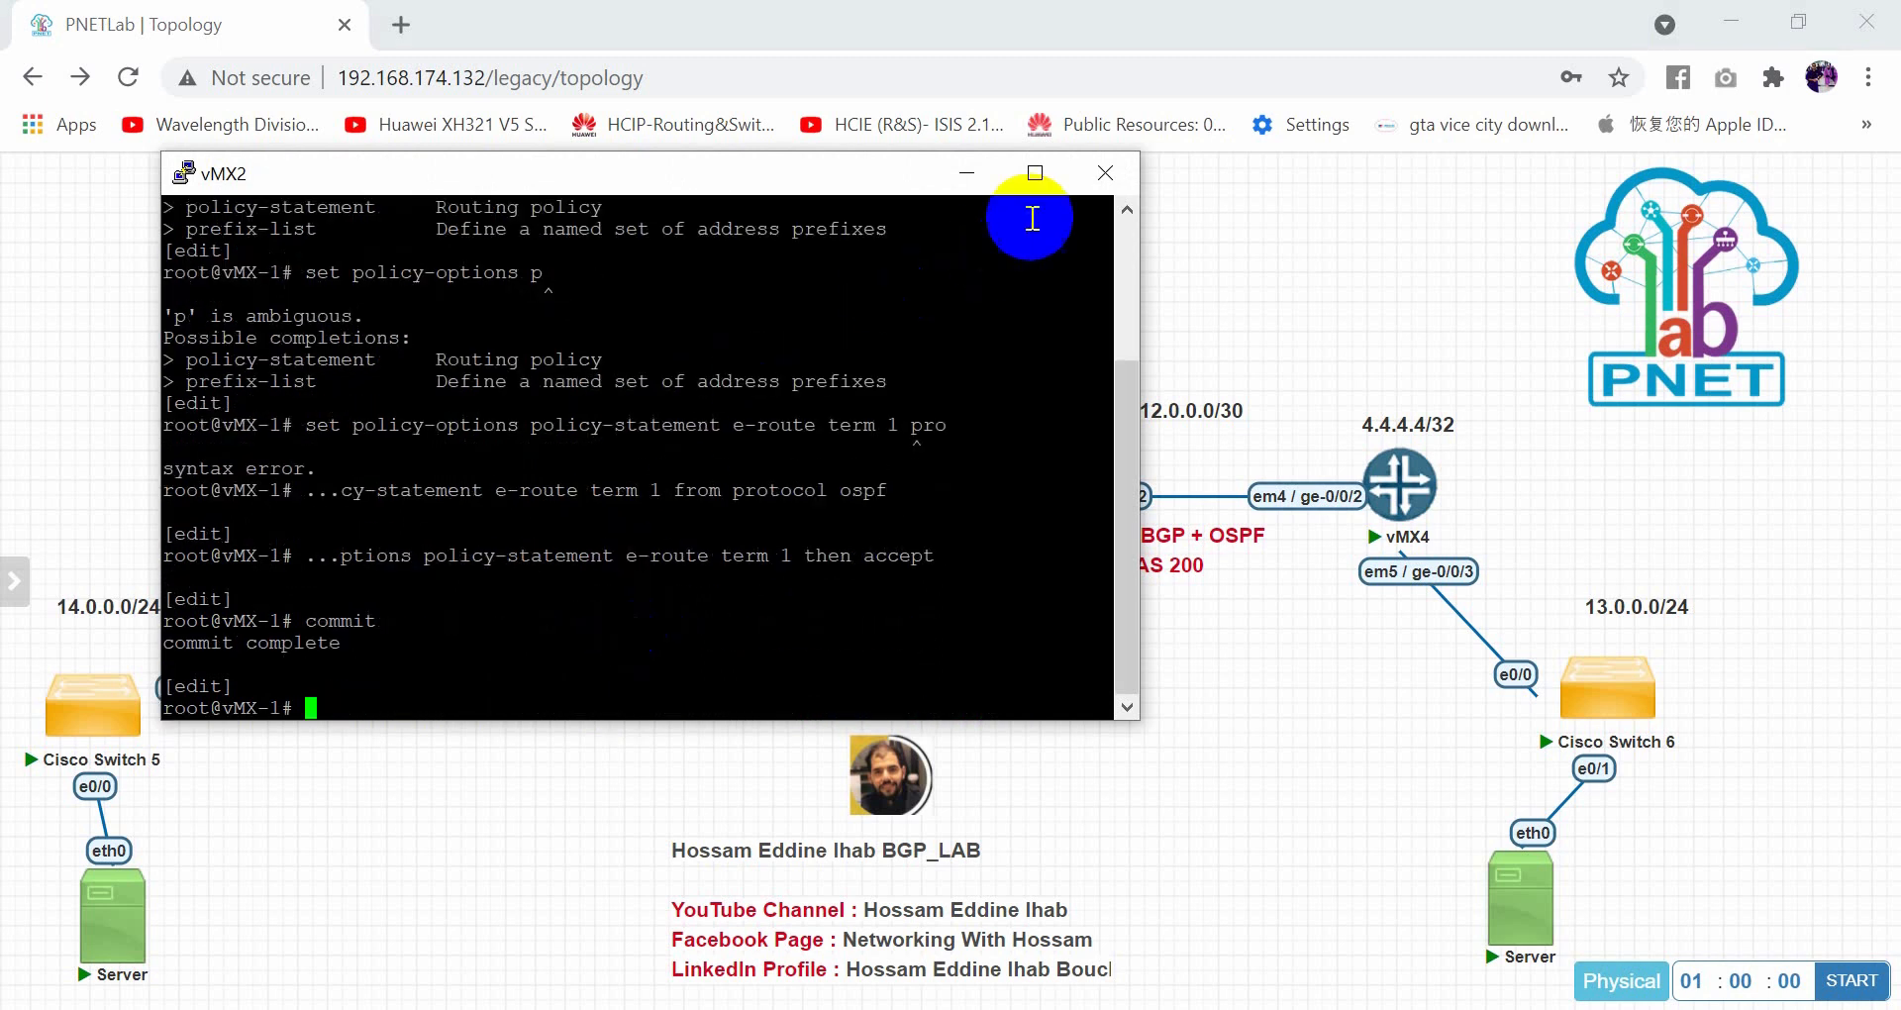
# Keep the vMX2 session open and highlight the e-route term 1 then accept command for review
pyautogui.click(1106, 173)
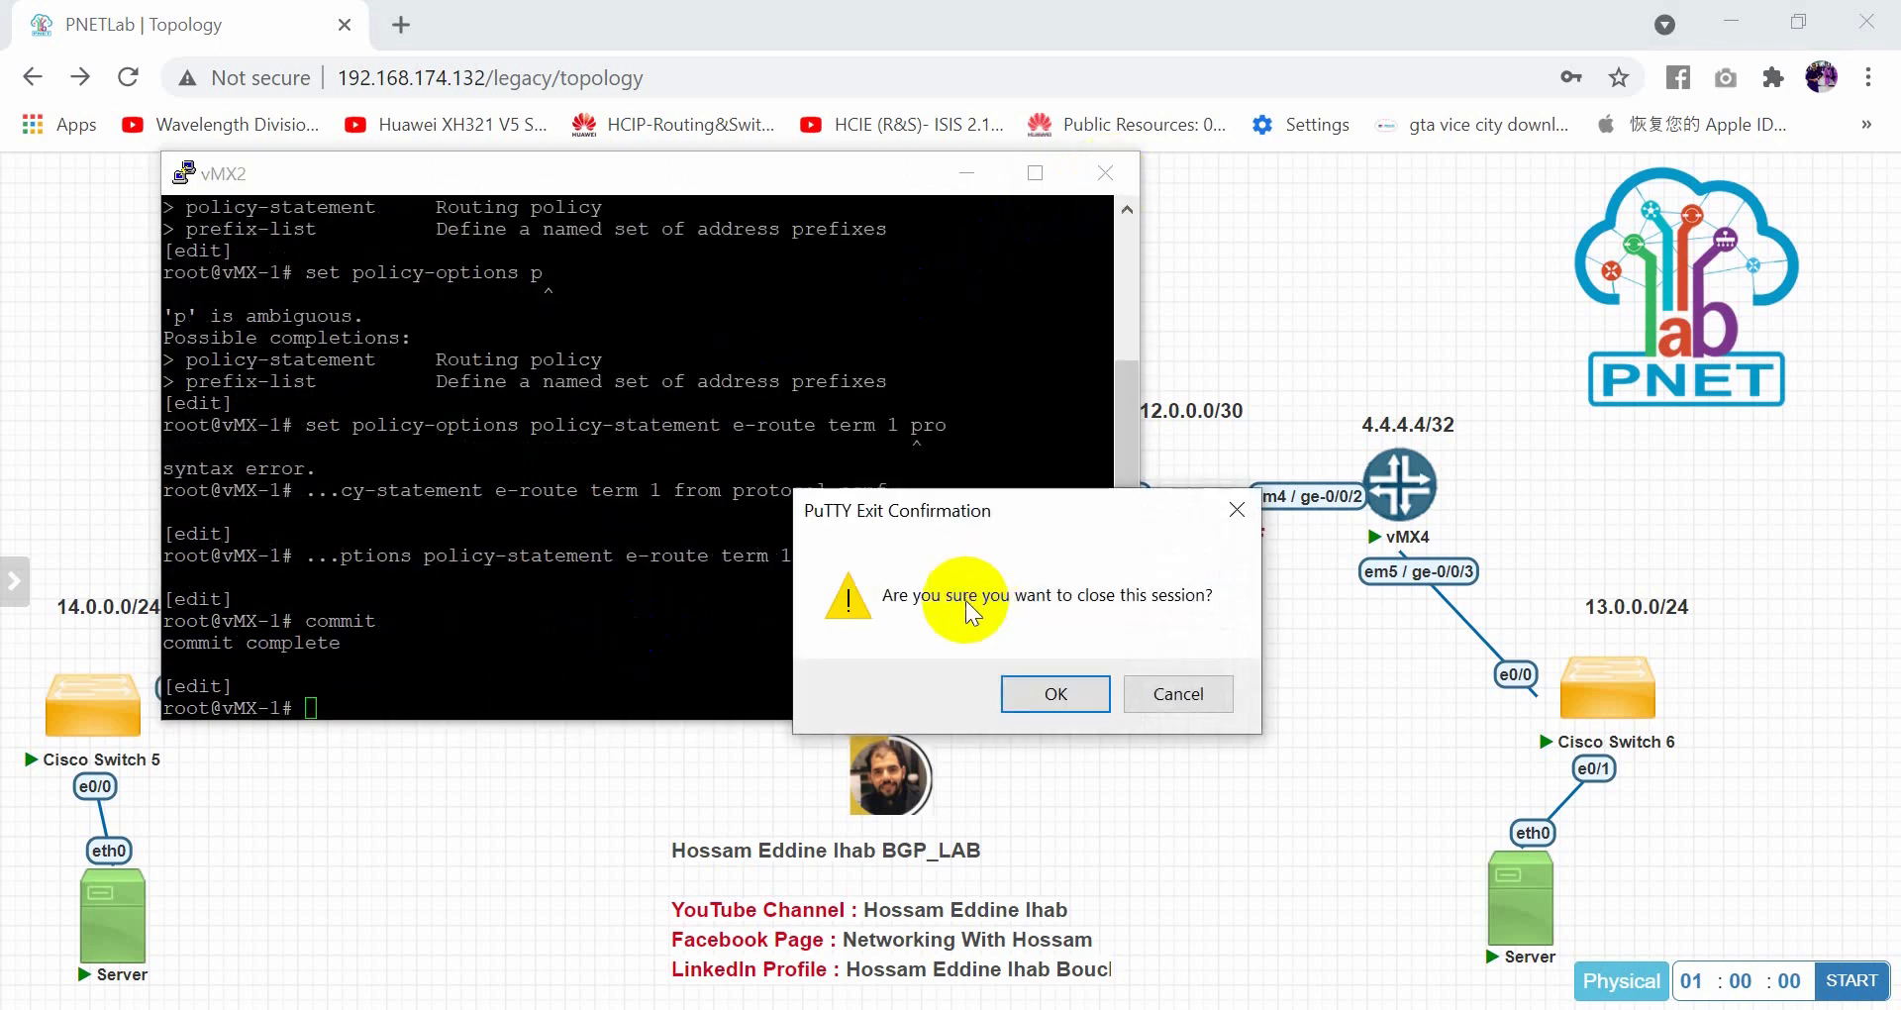
pyautogui.click(1161, 699)
pyautogui.moveTo(344, 553); pyautogui.dragTo(933, 552)
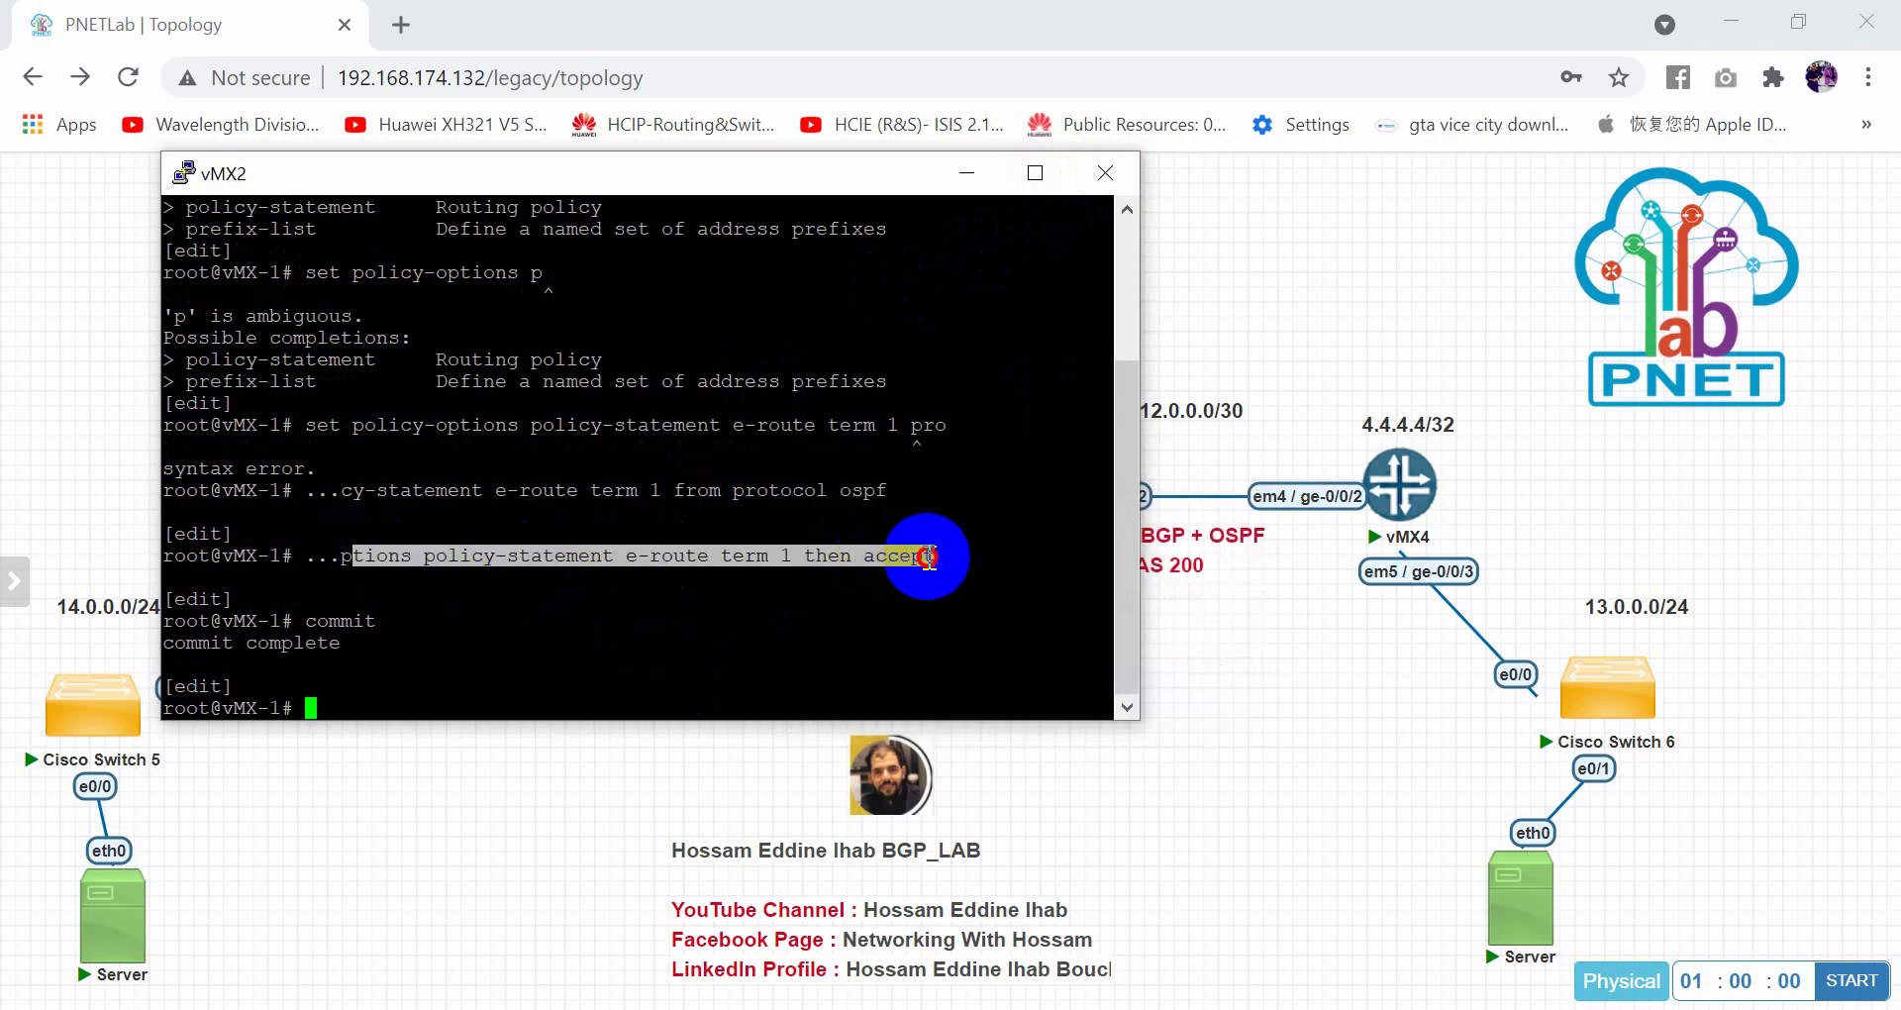
pyautogui.click(942, 586)
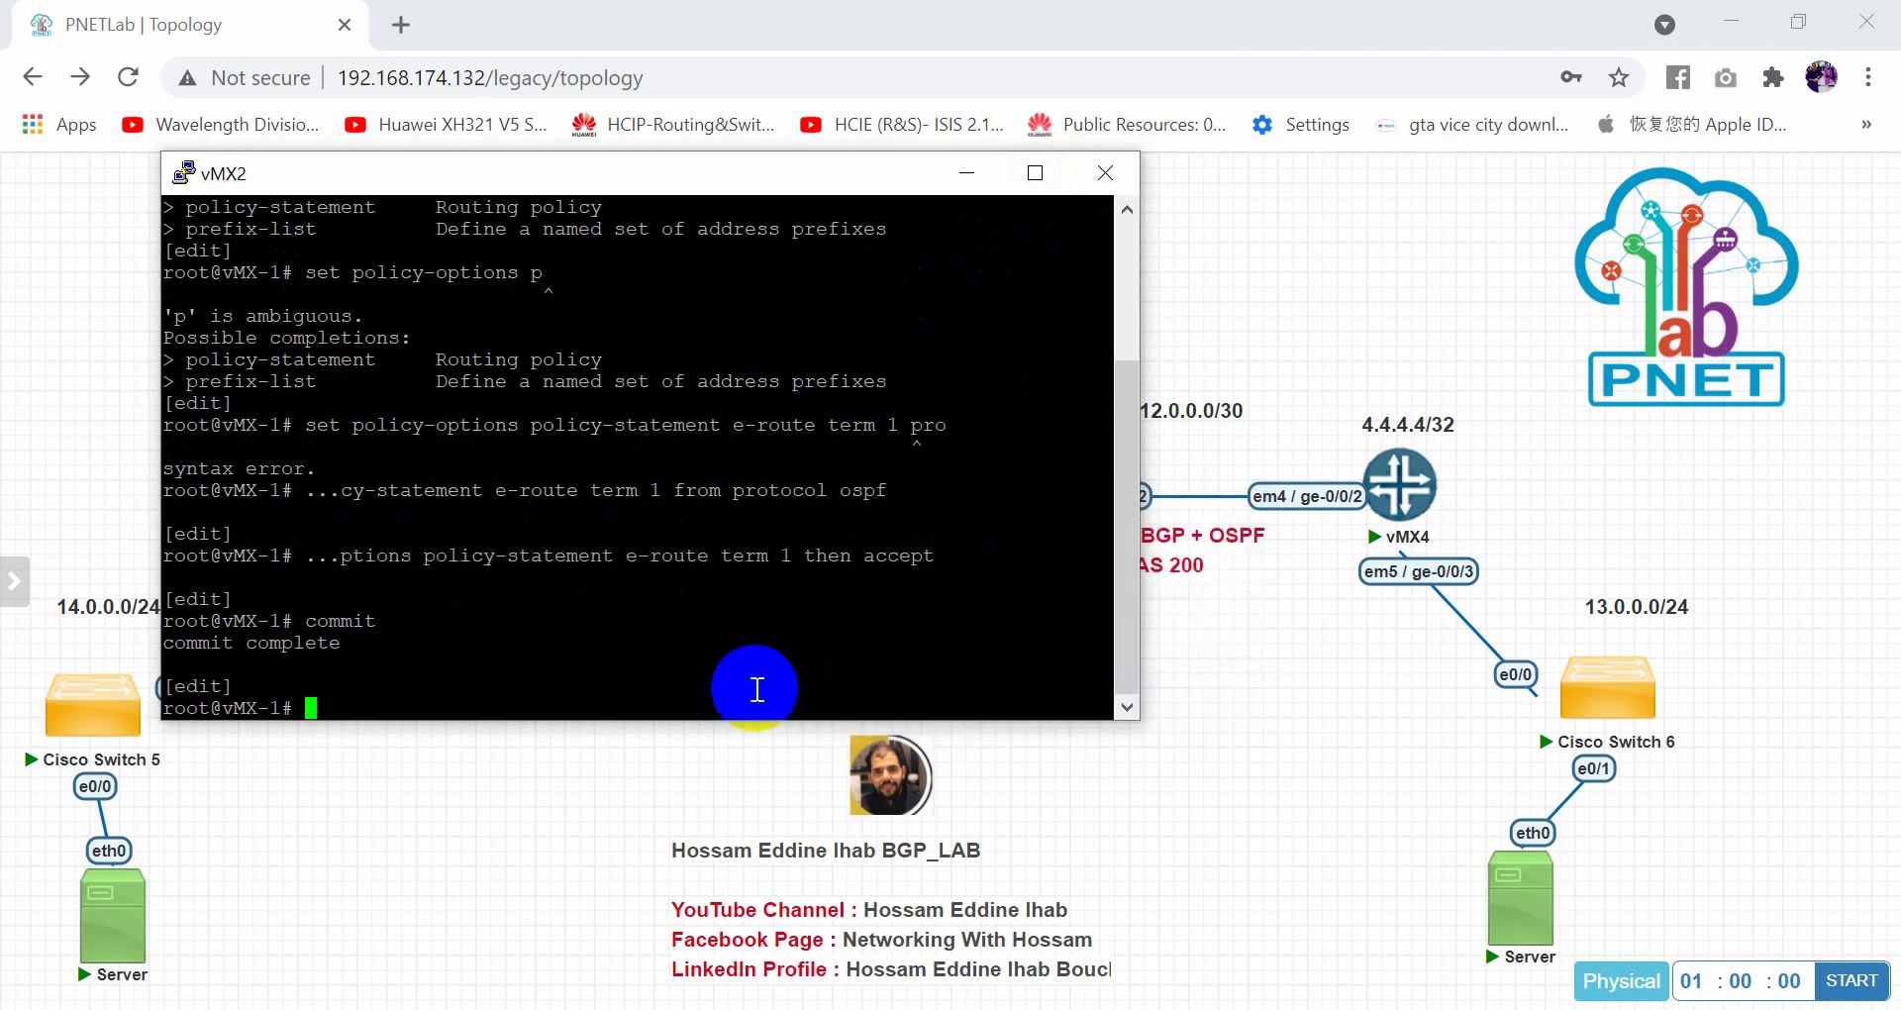
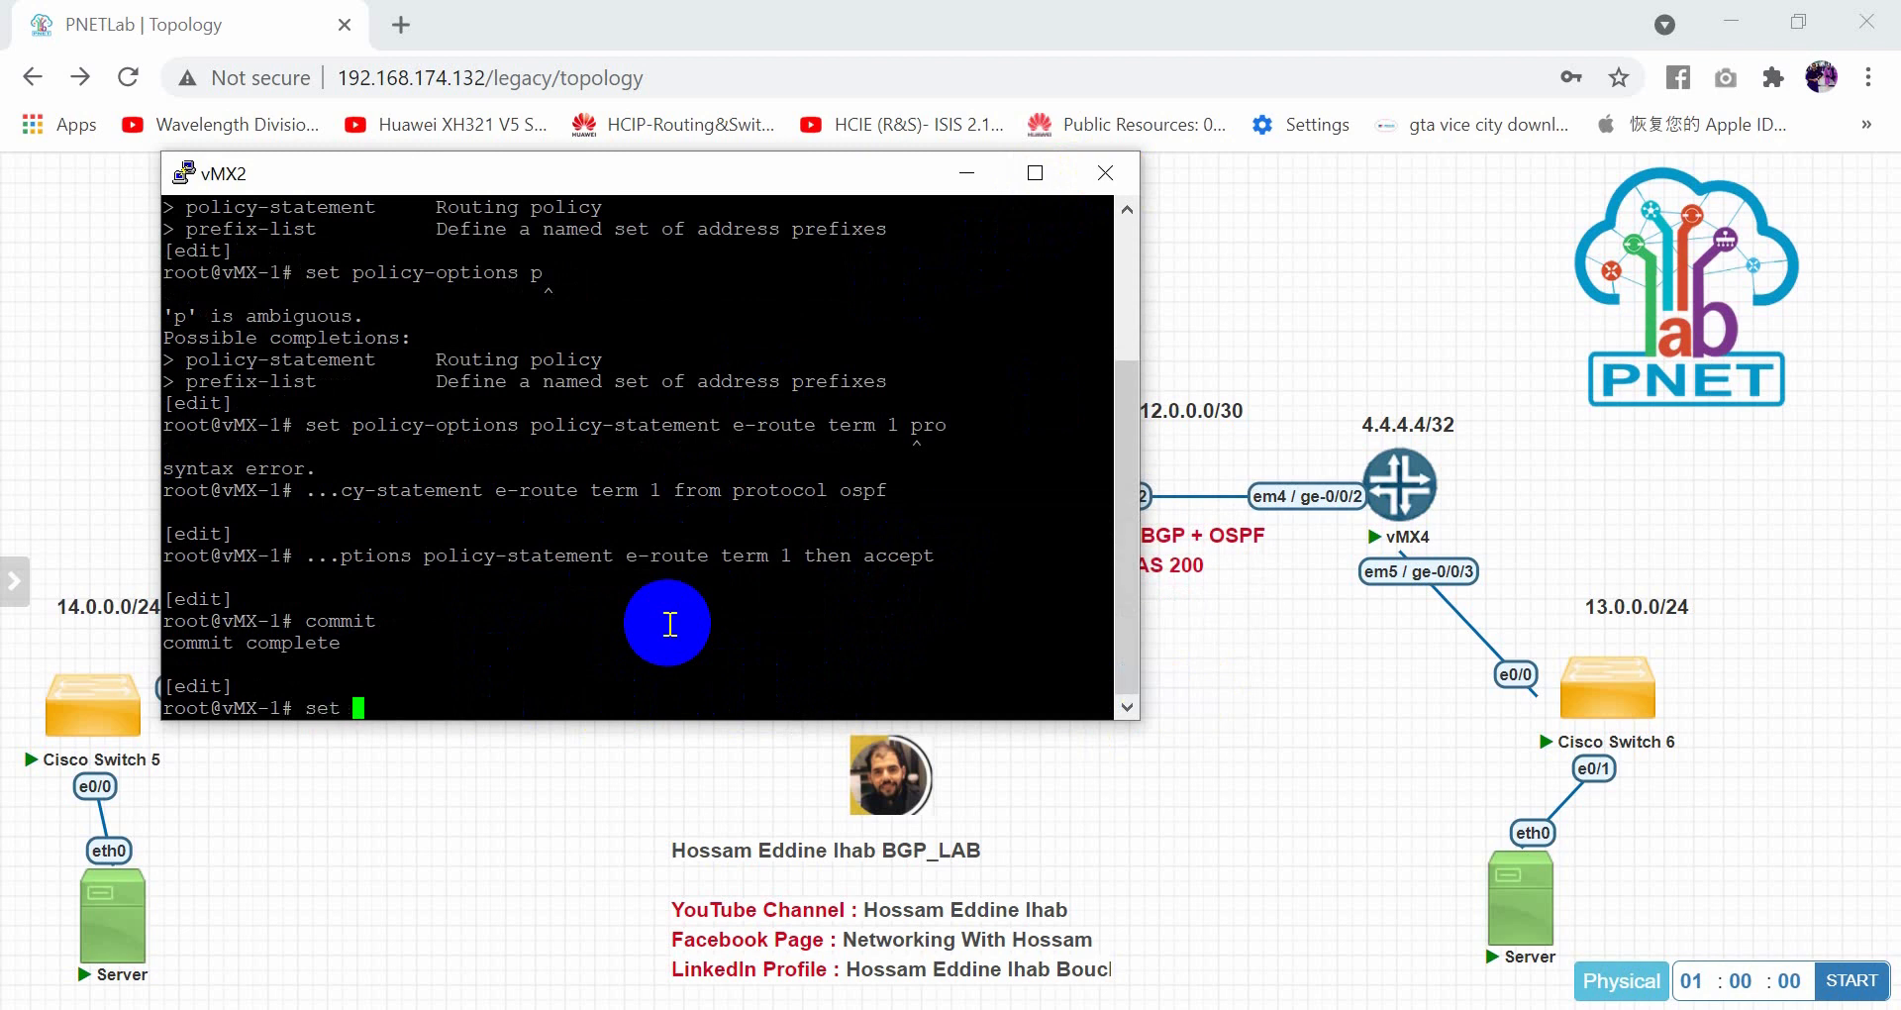
# Apply e-route as the export policy of BGP group ebgp on vMX2 and commit the configuration
pyautogui.write('protocols bp')
pyautogui.press('space')
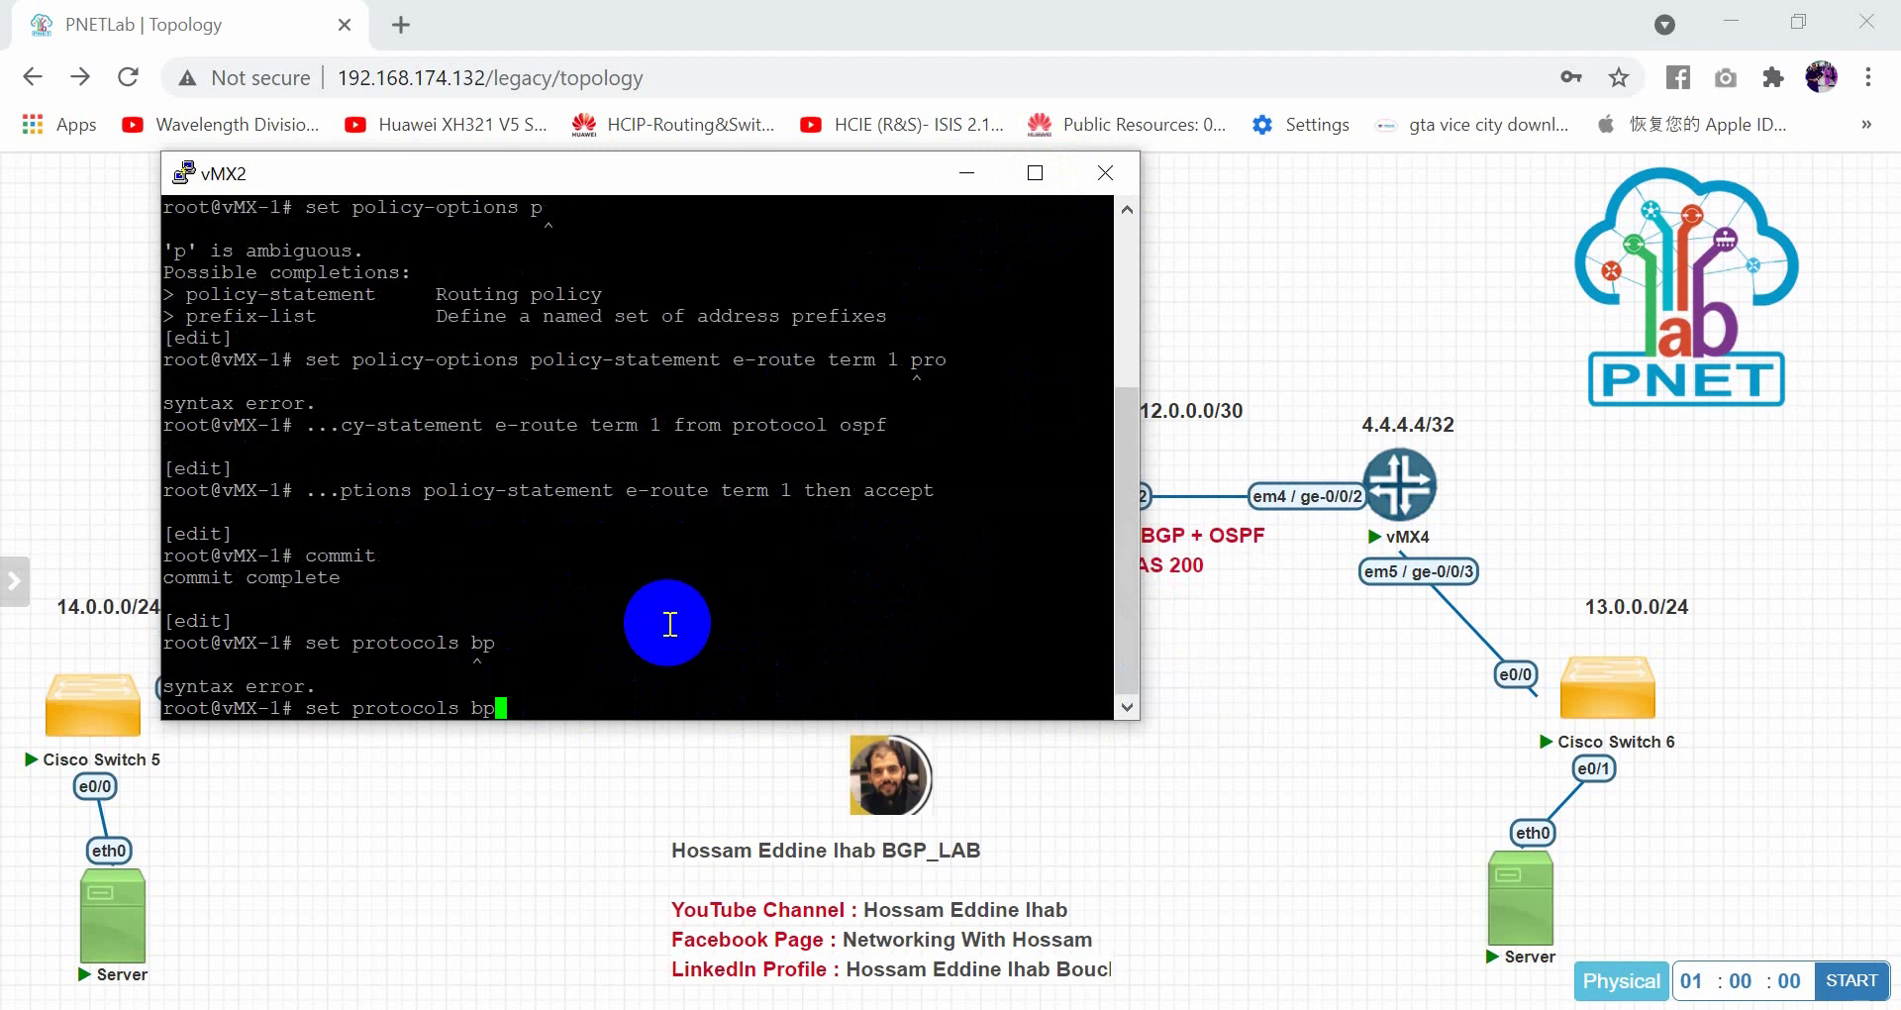
pyautogui.write('gp group ?')
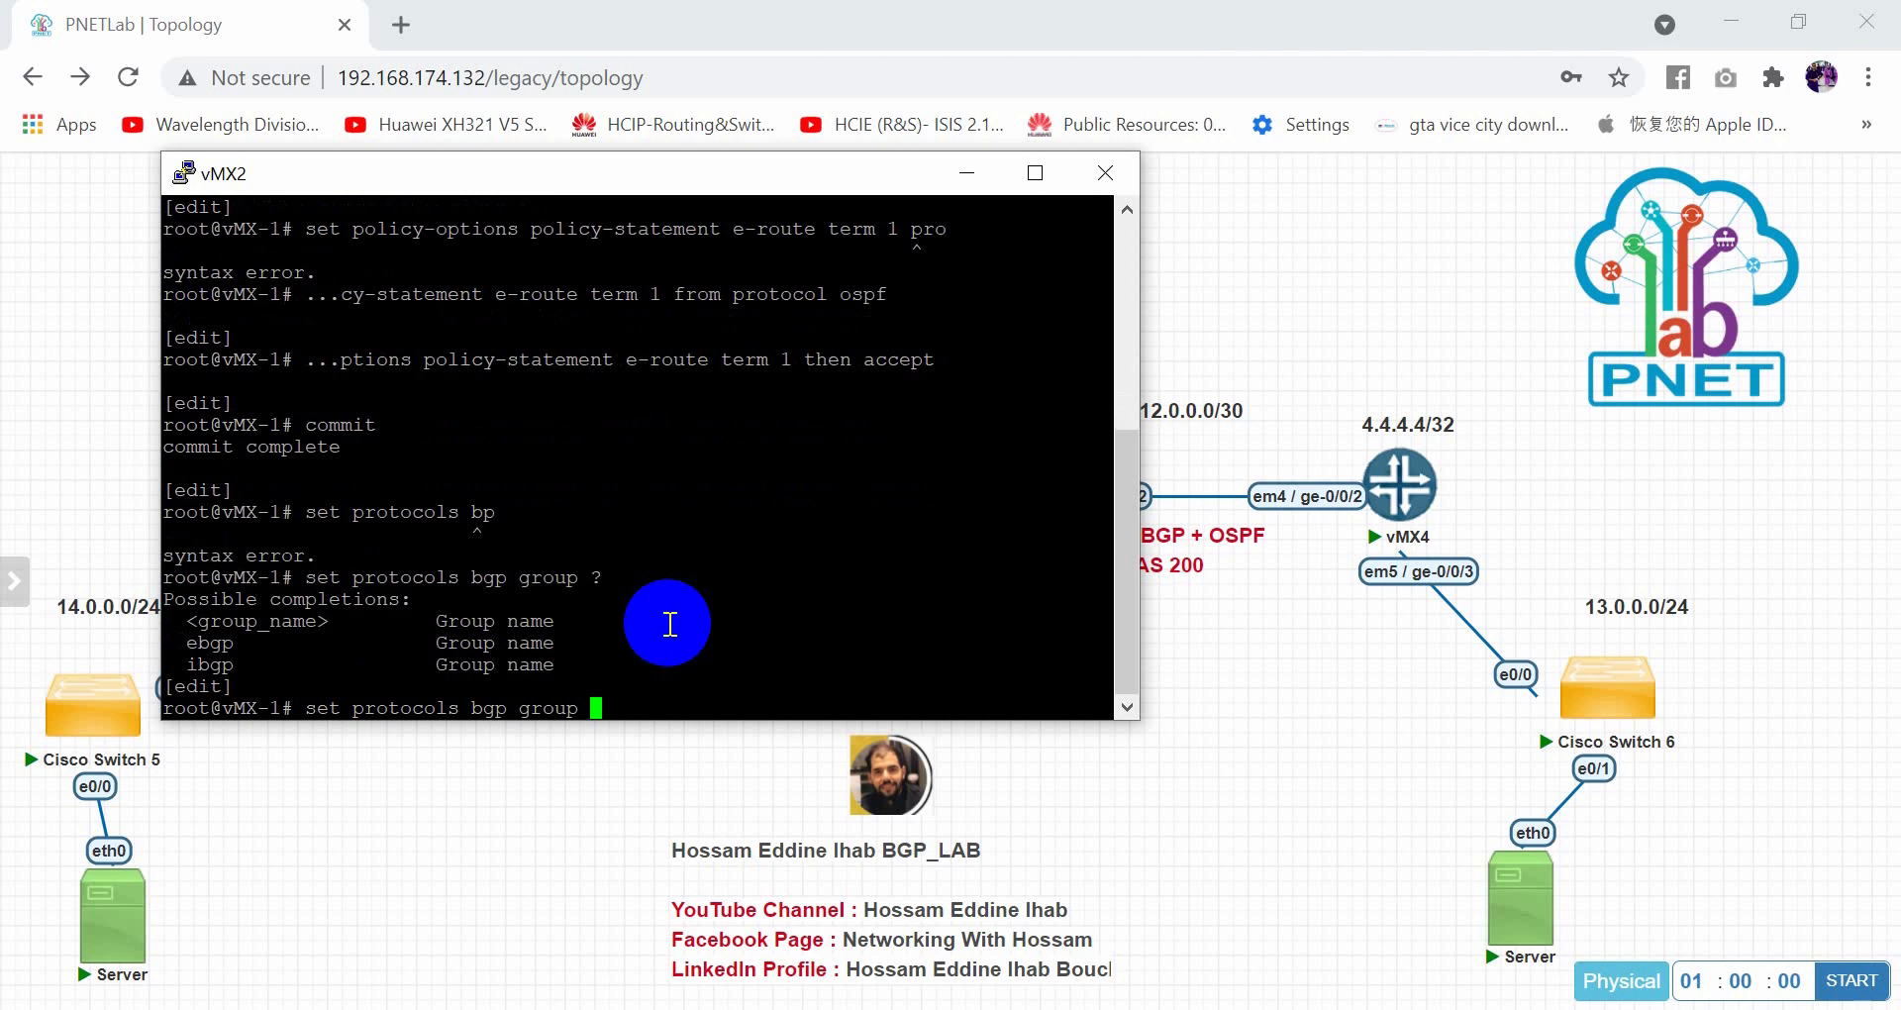
pyautogui.write('ebgp export ?')
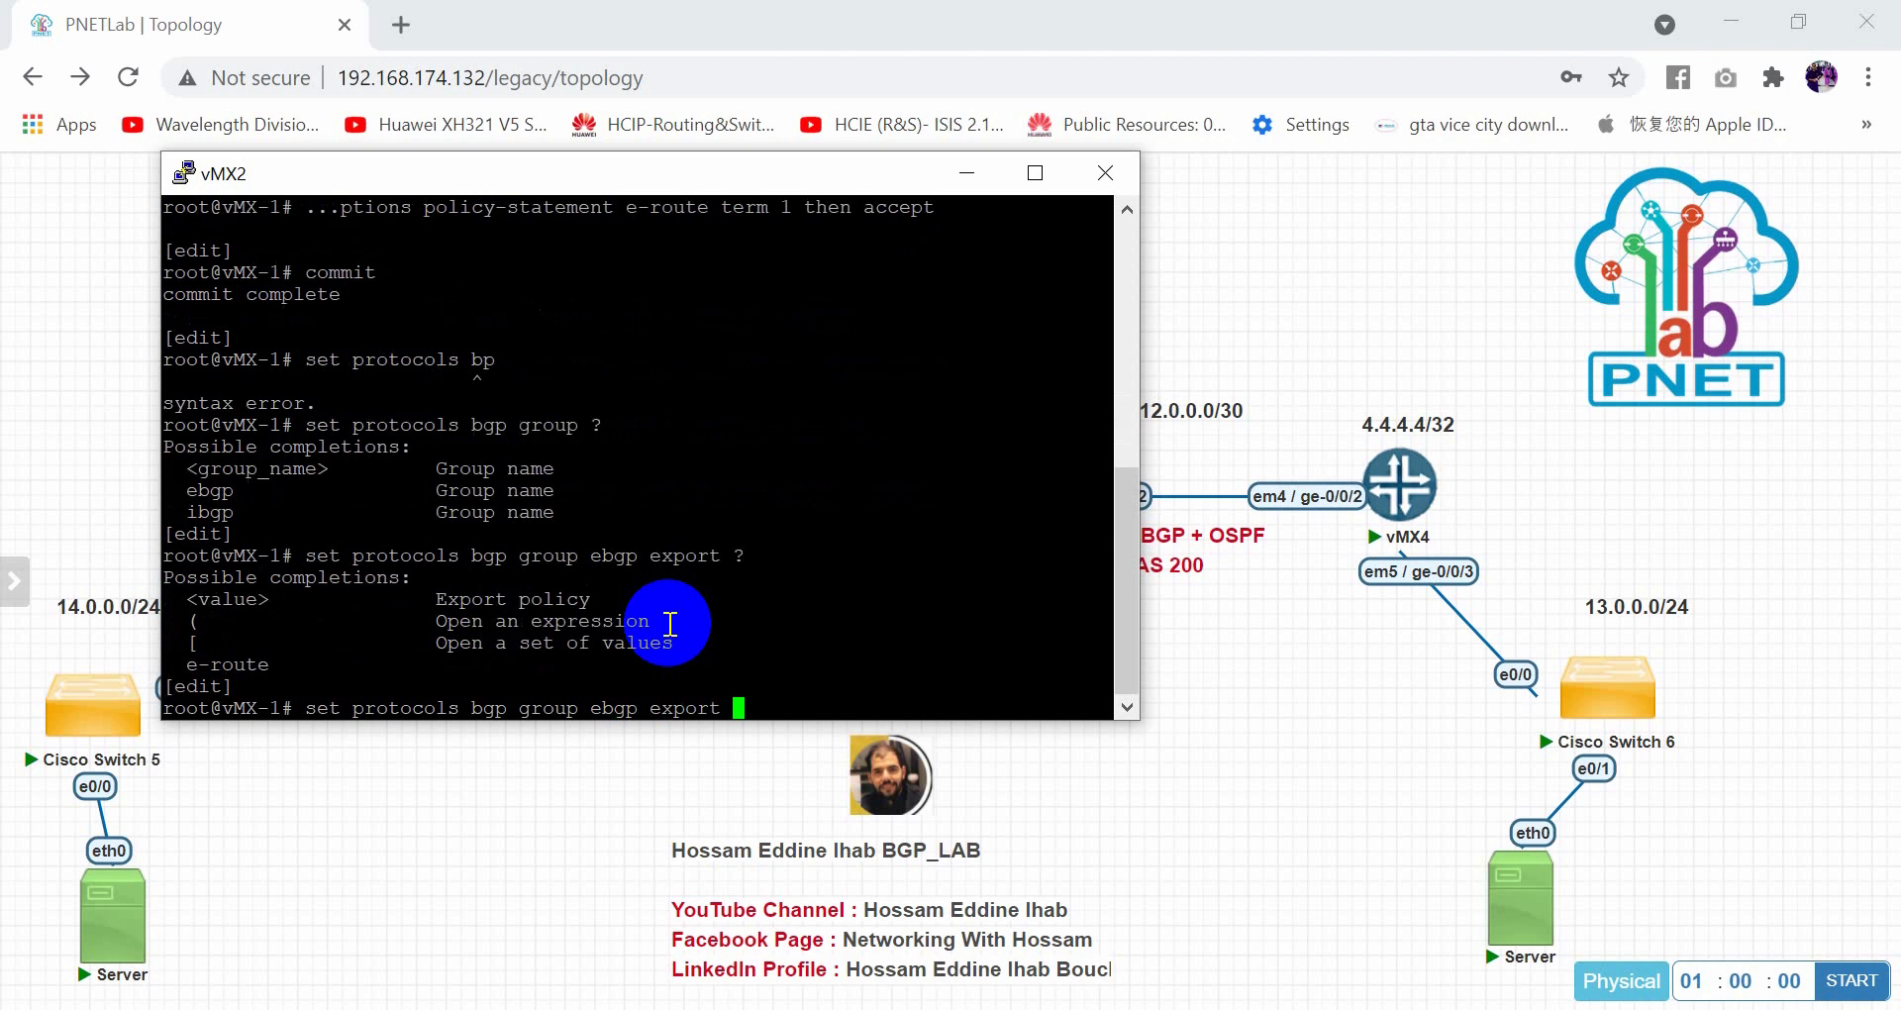
pyautogui.moveTo(384, 665); pyautogui.dragTo(188, 664)
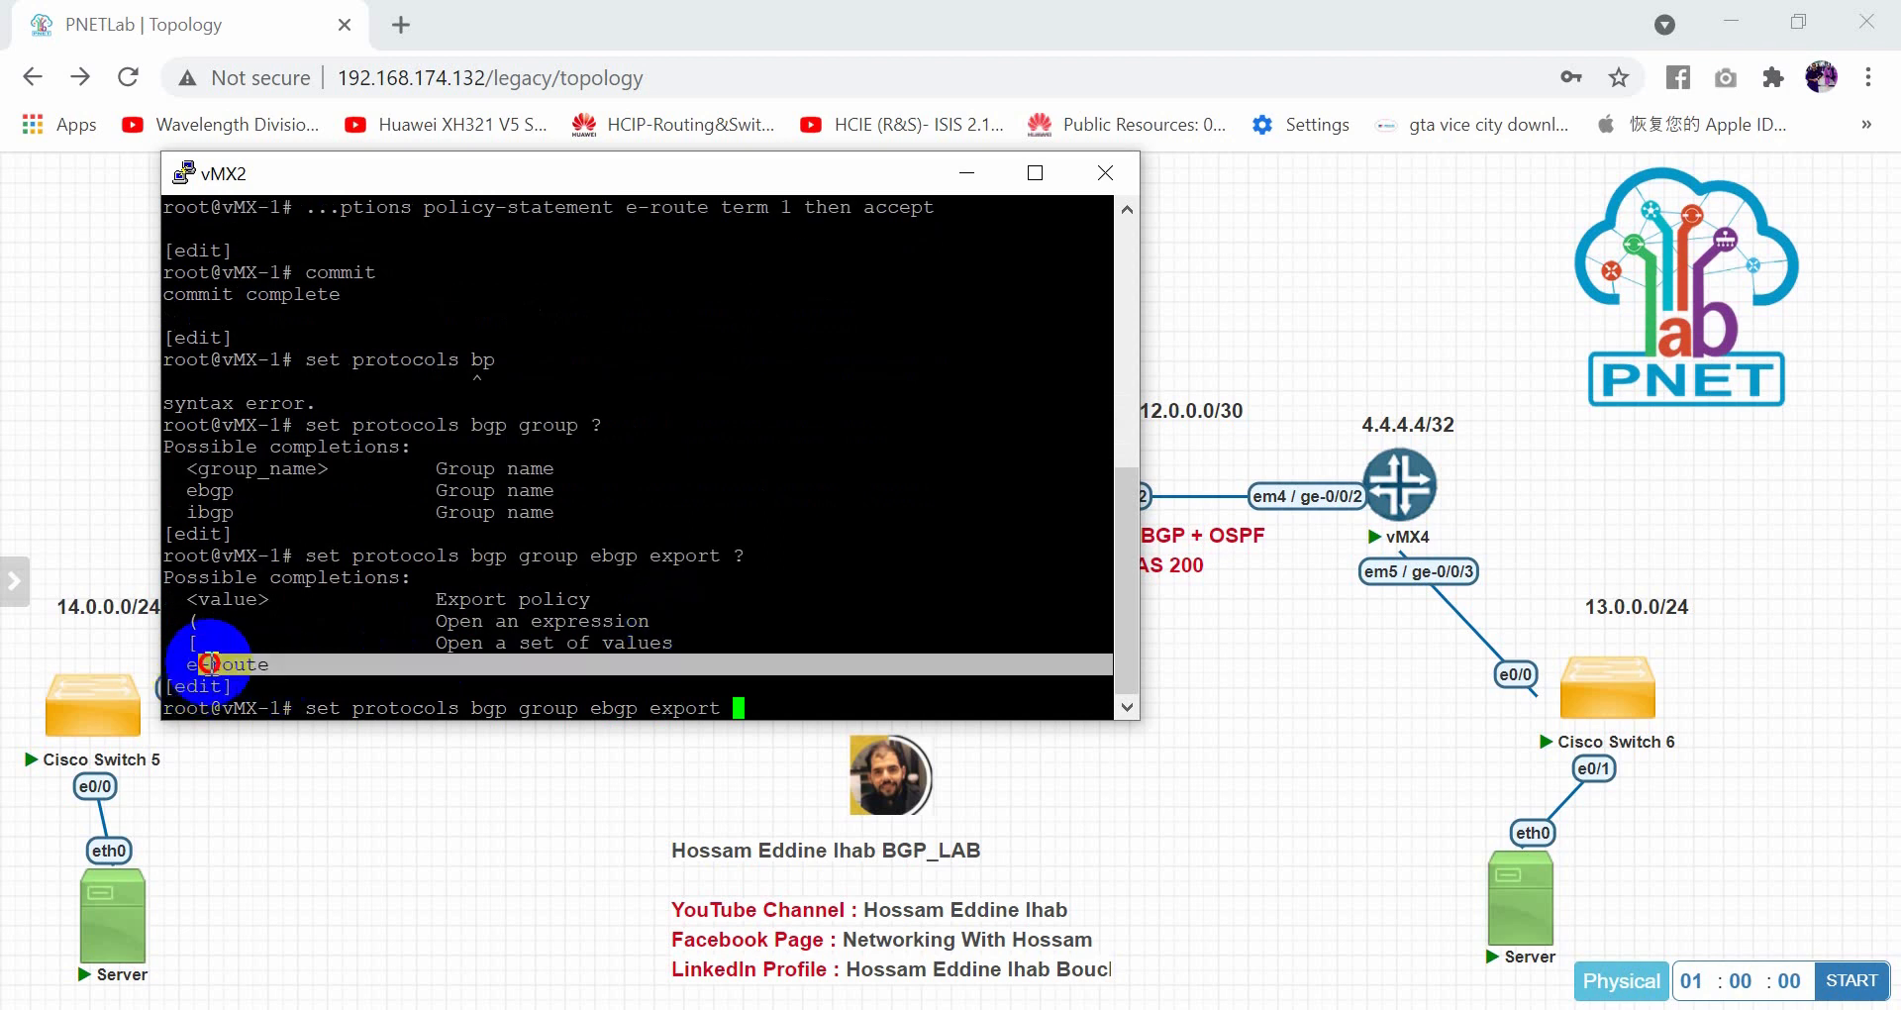
pyautogui.click(888, 676)
pyautogui.write('e')
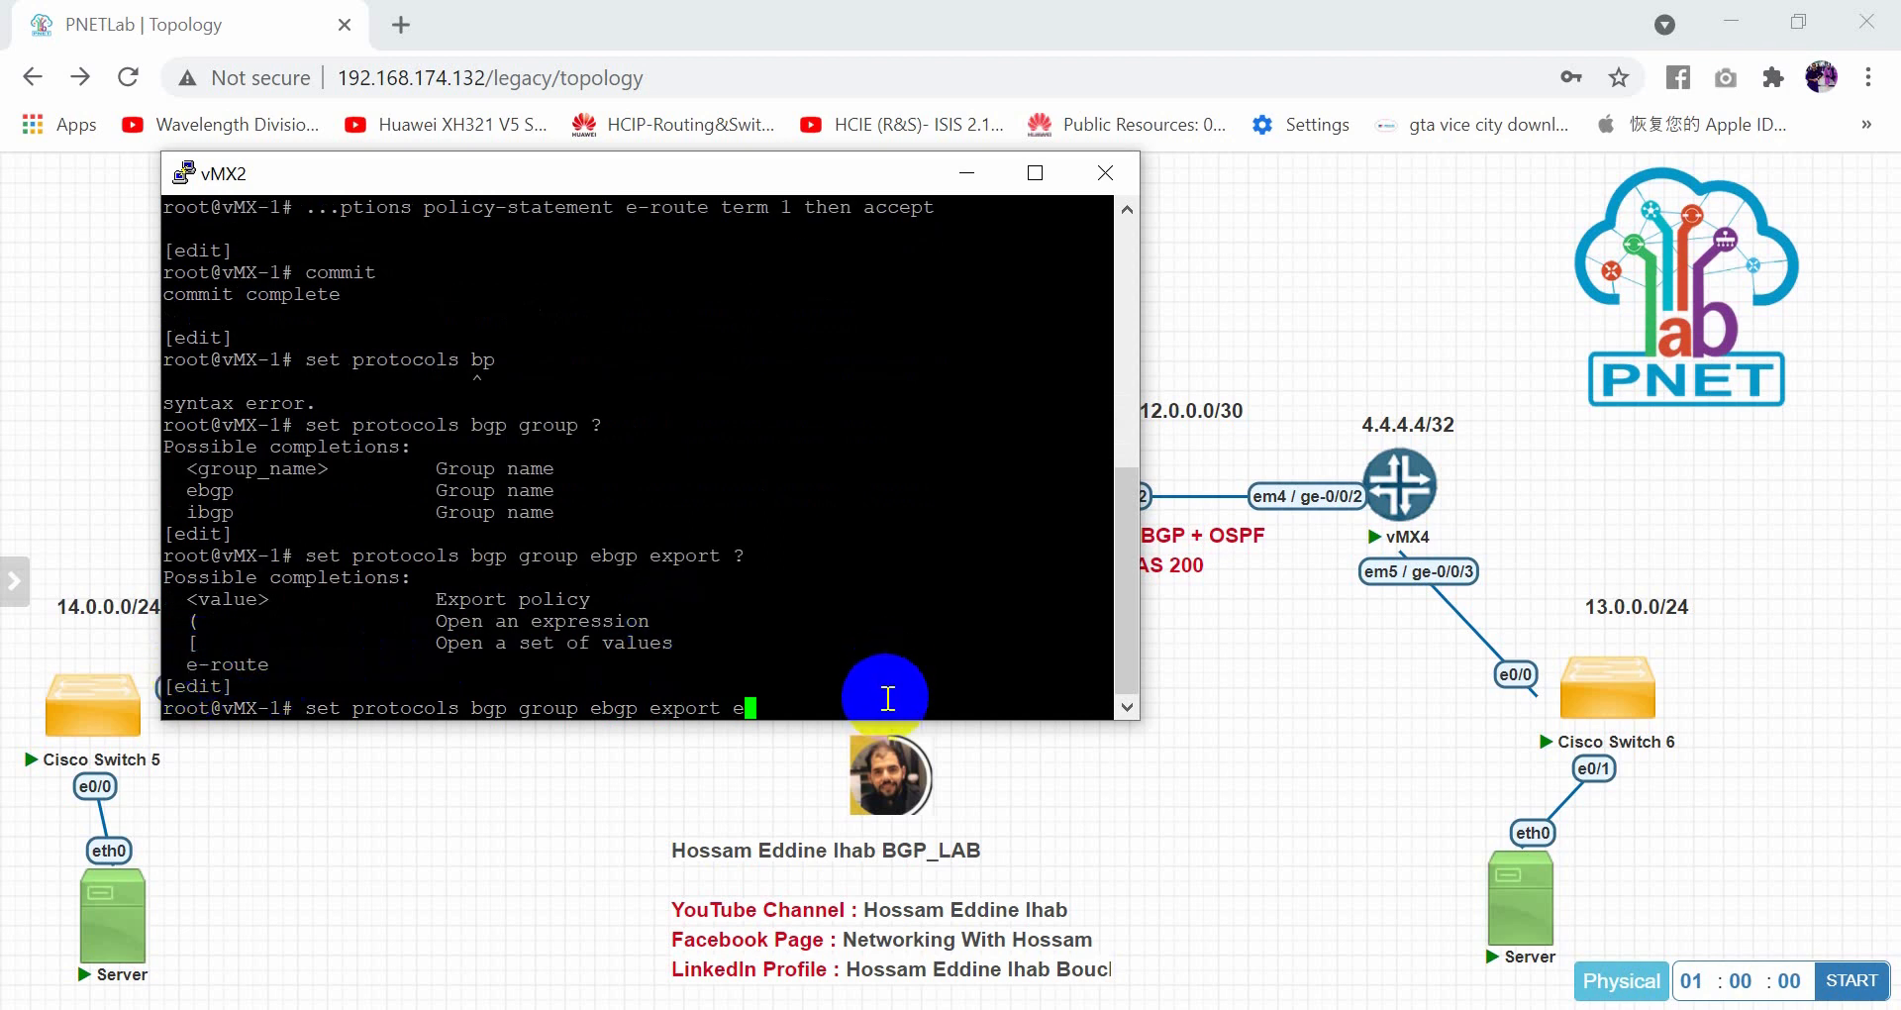
pyautogui.press('Tab')
pyautogui.press('Return')
pyautogui.write('commit')
pyautogui.press('Return')
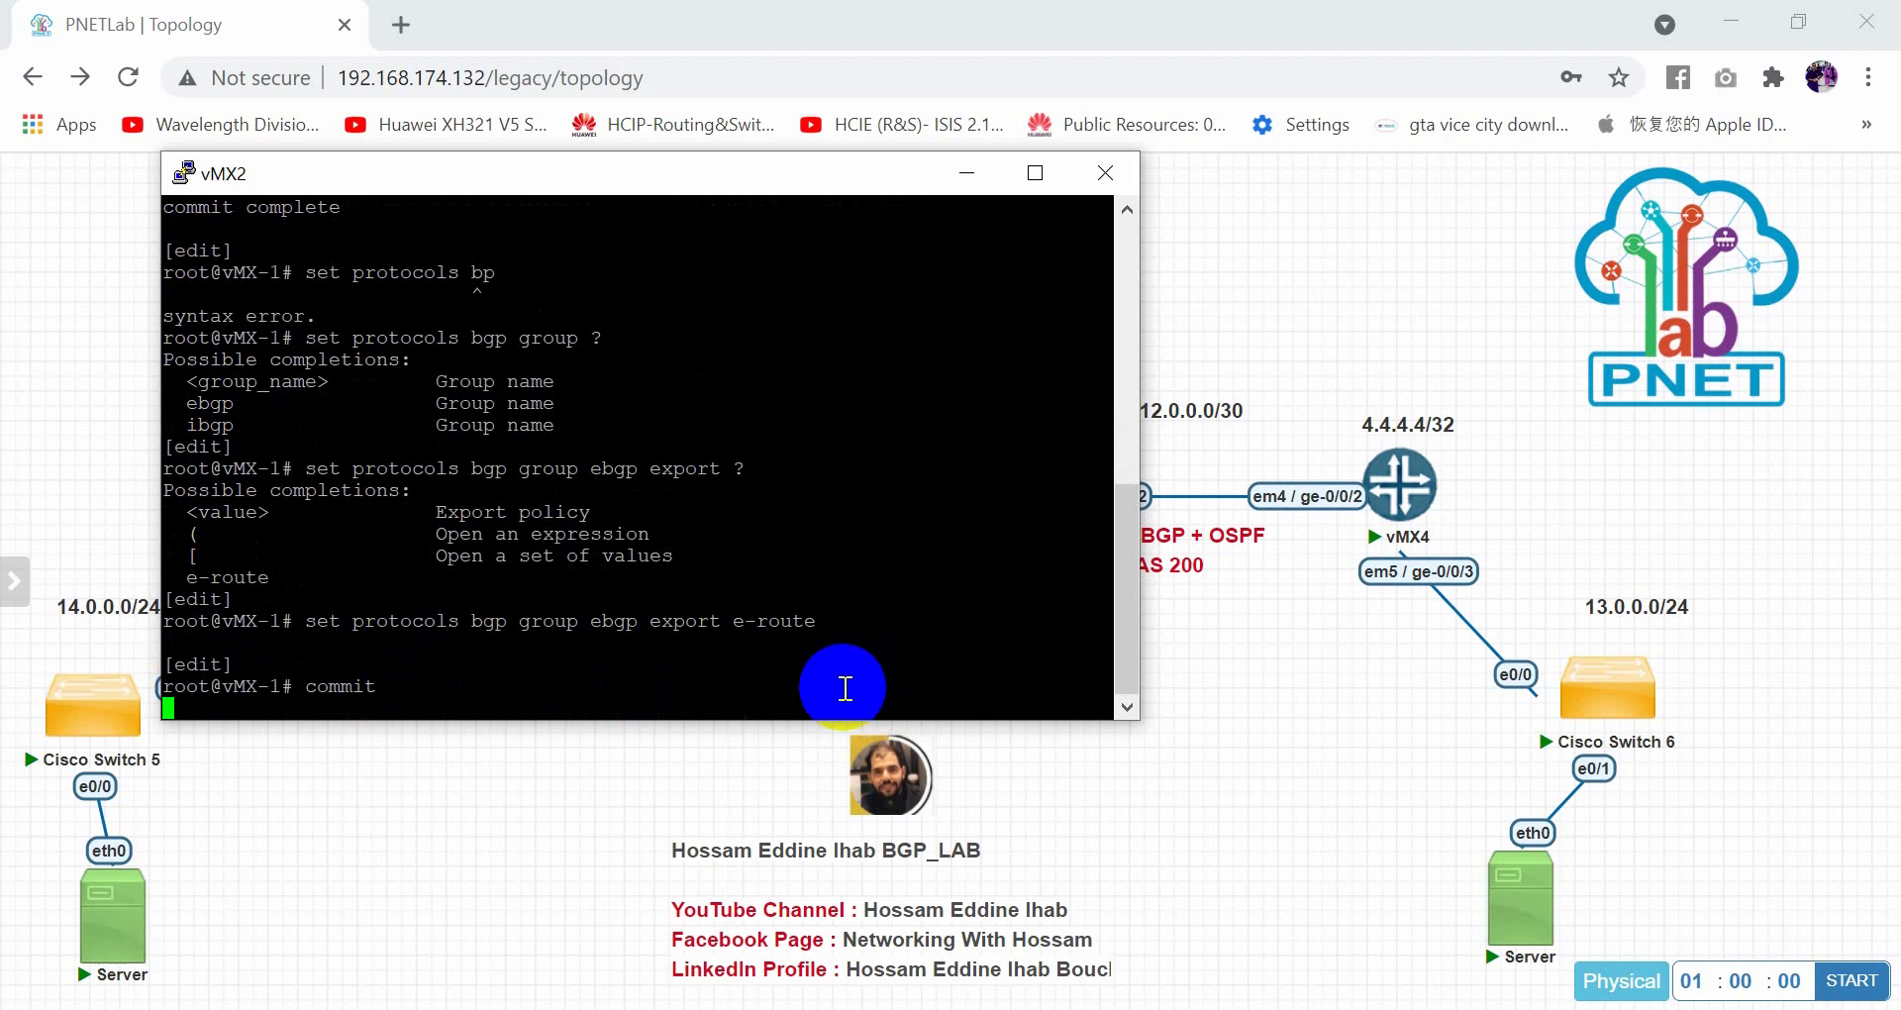
# Close the vMX2 session and open vMX3's console at its configuration prompt
pyautogui.click(1105, 173)
pyautogui.click(1071, 691)
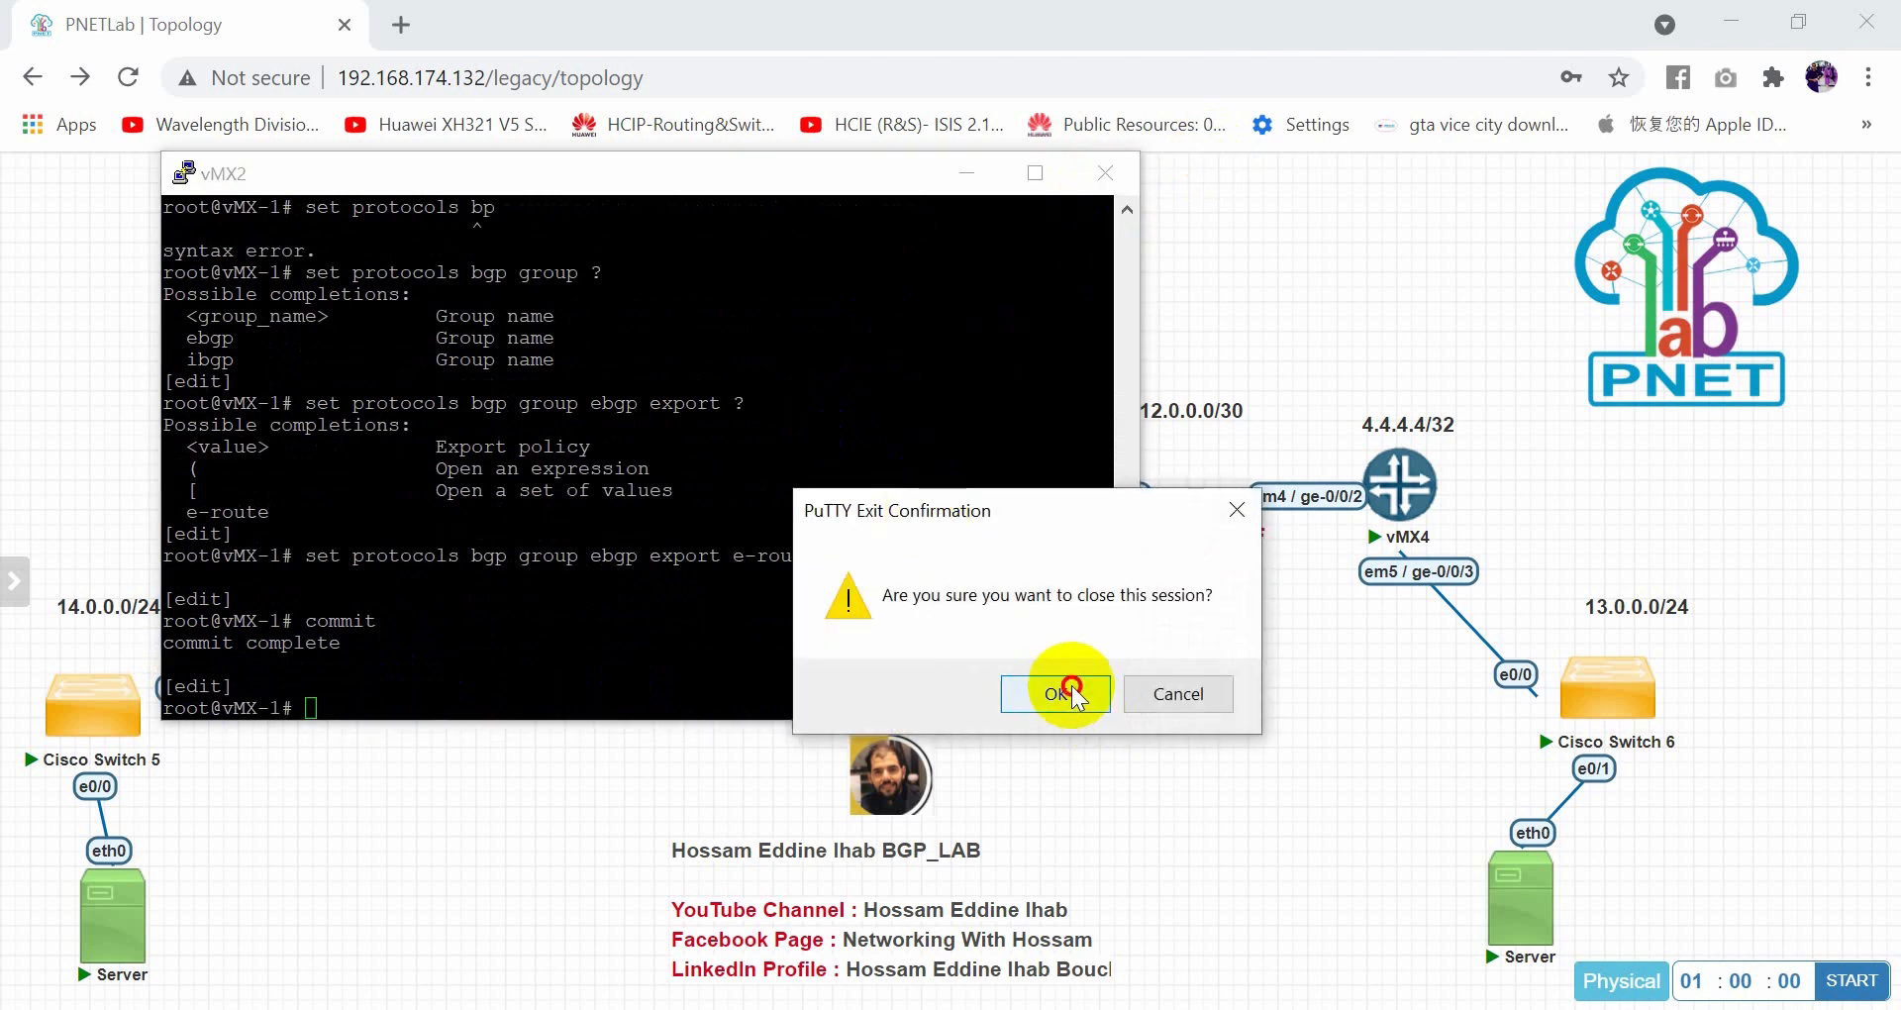
pyautogui.click(1006, 477)
pyautogui.click(1092, 281)
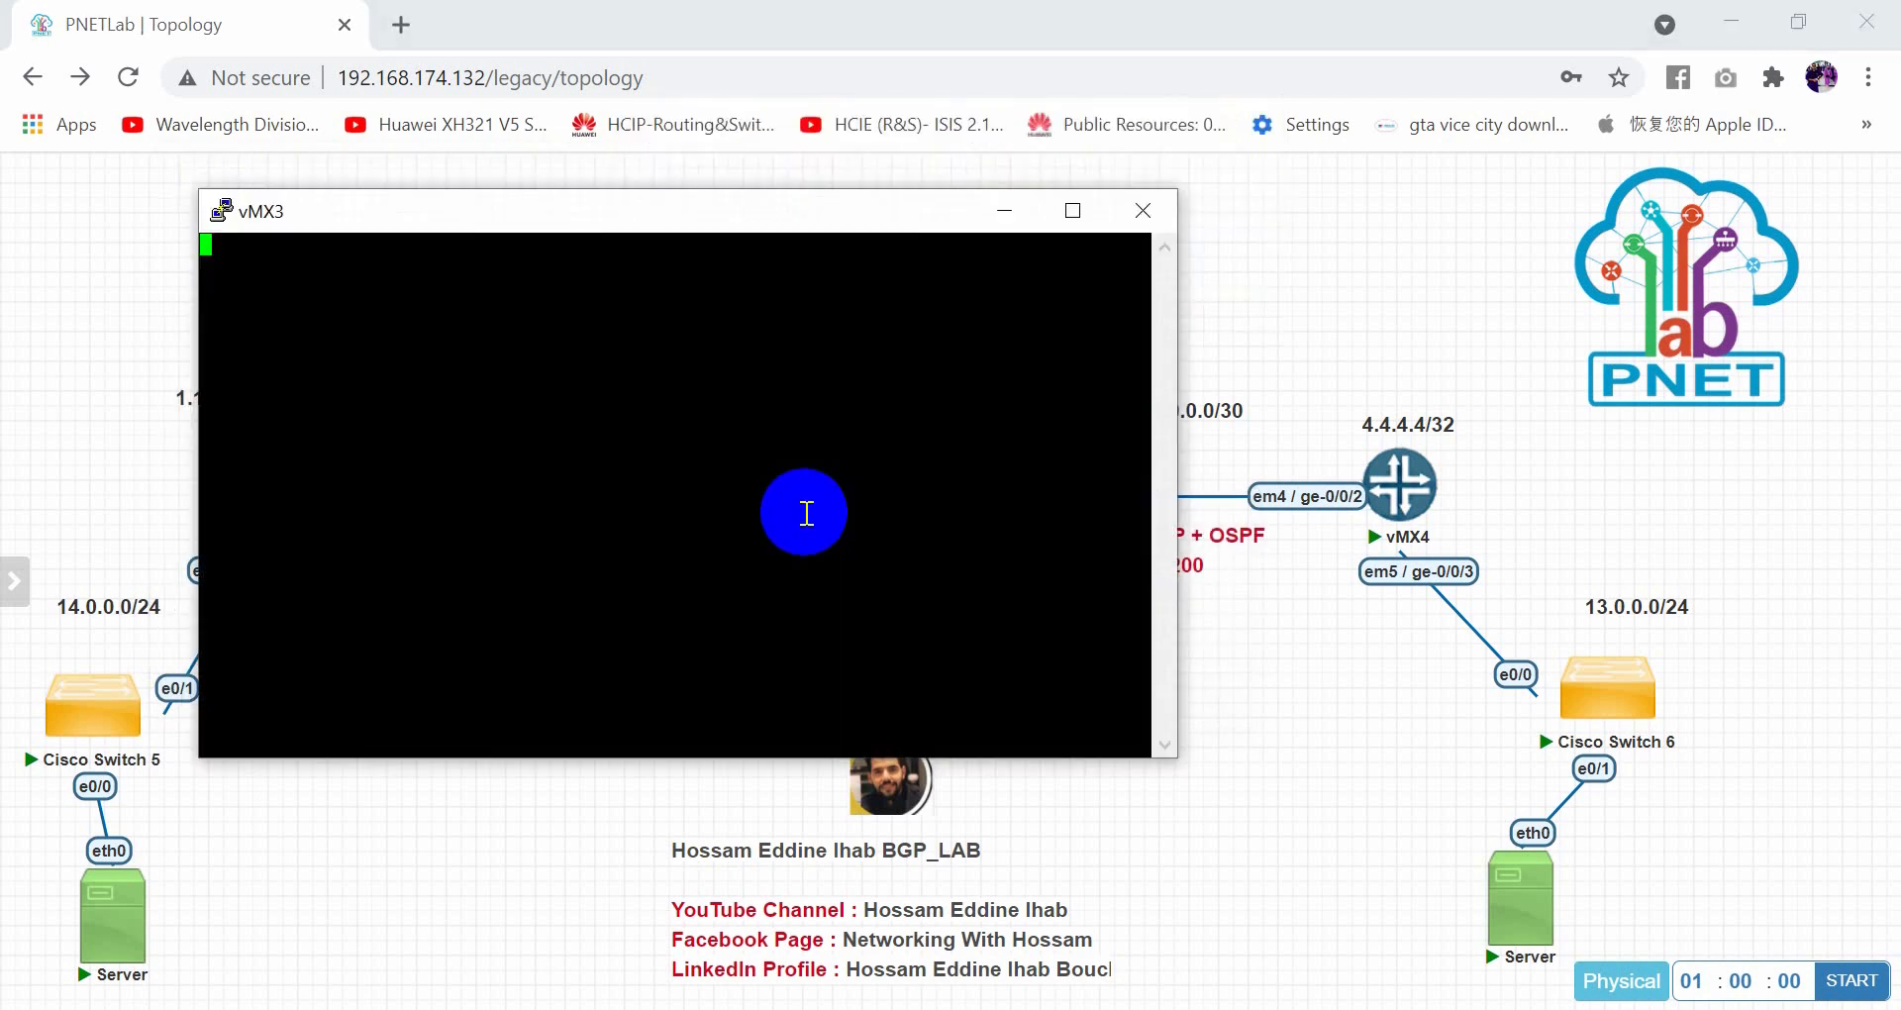
pyautogui.press('Return')
pyautogui.press('Return')
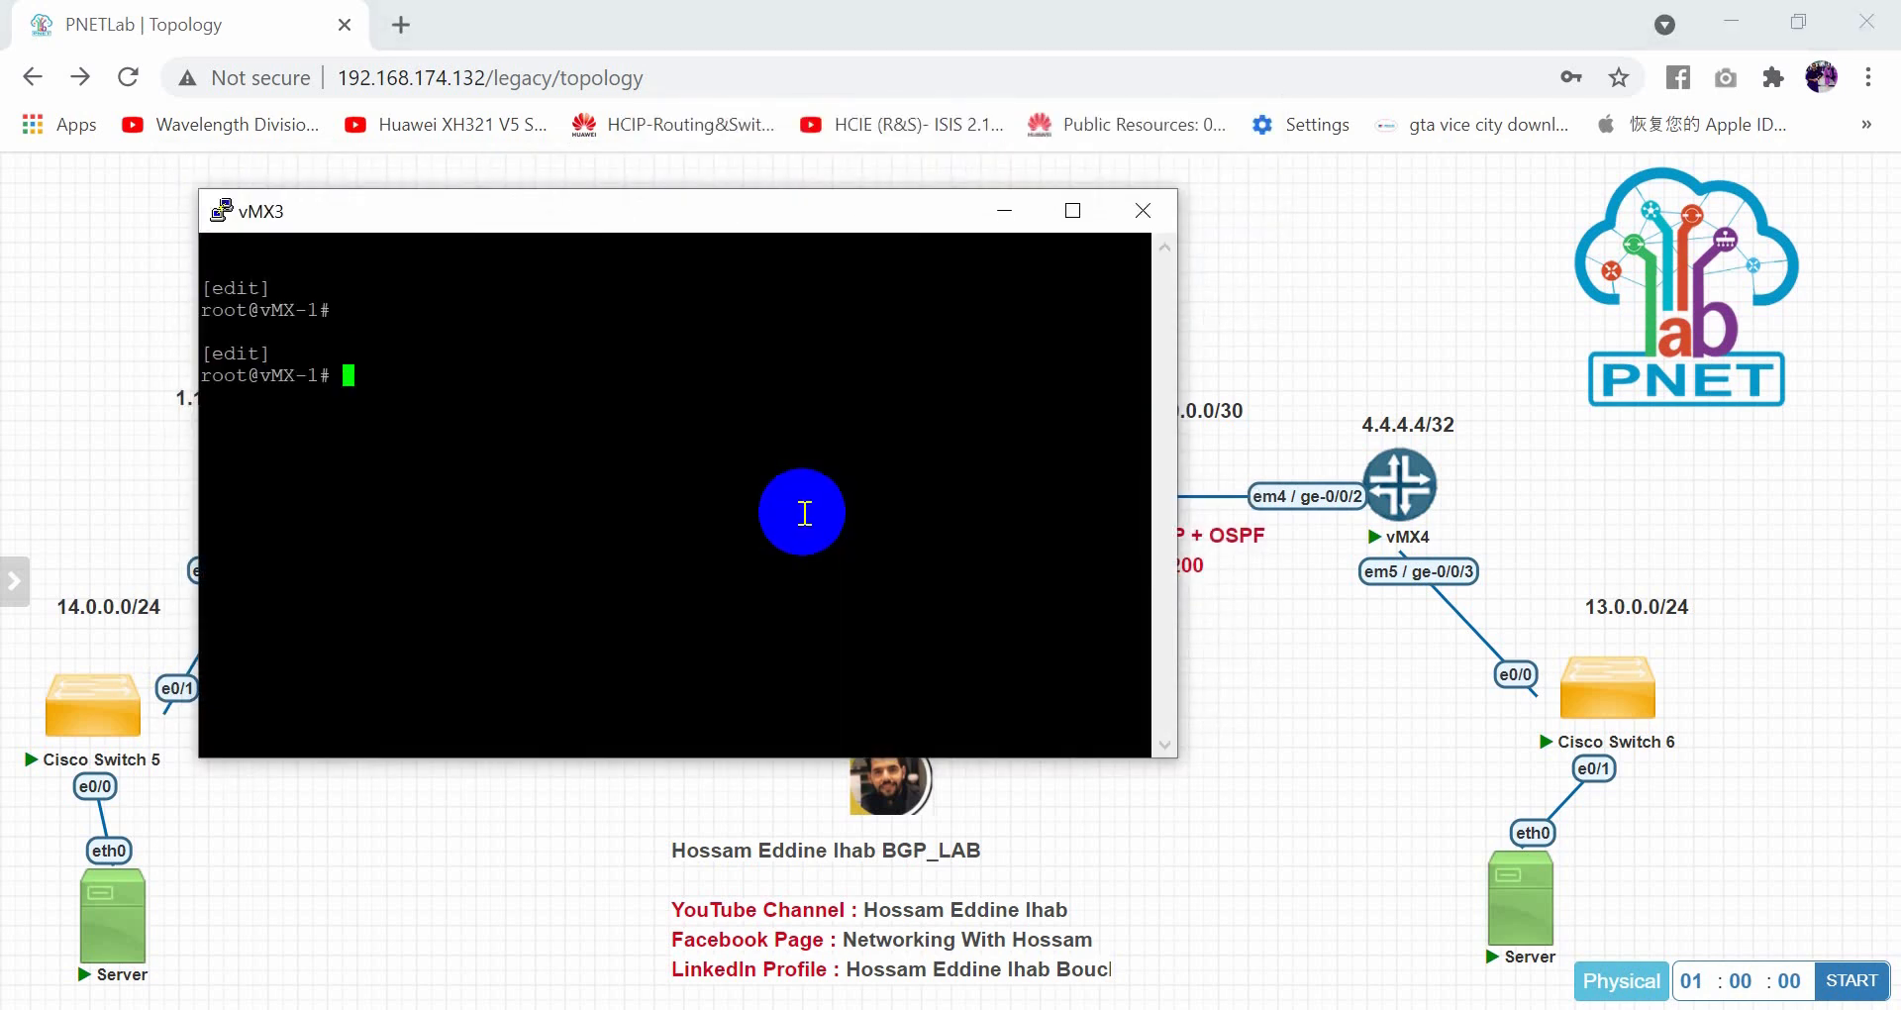
# Create policy-statement e-route on vMX3 with term 1 matching from protocol ospf
pyautogui.write('set policy-options p')
pyautogui.press('space')
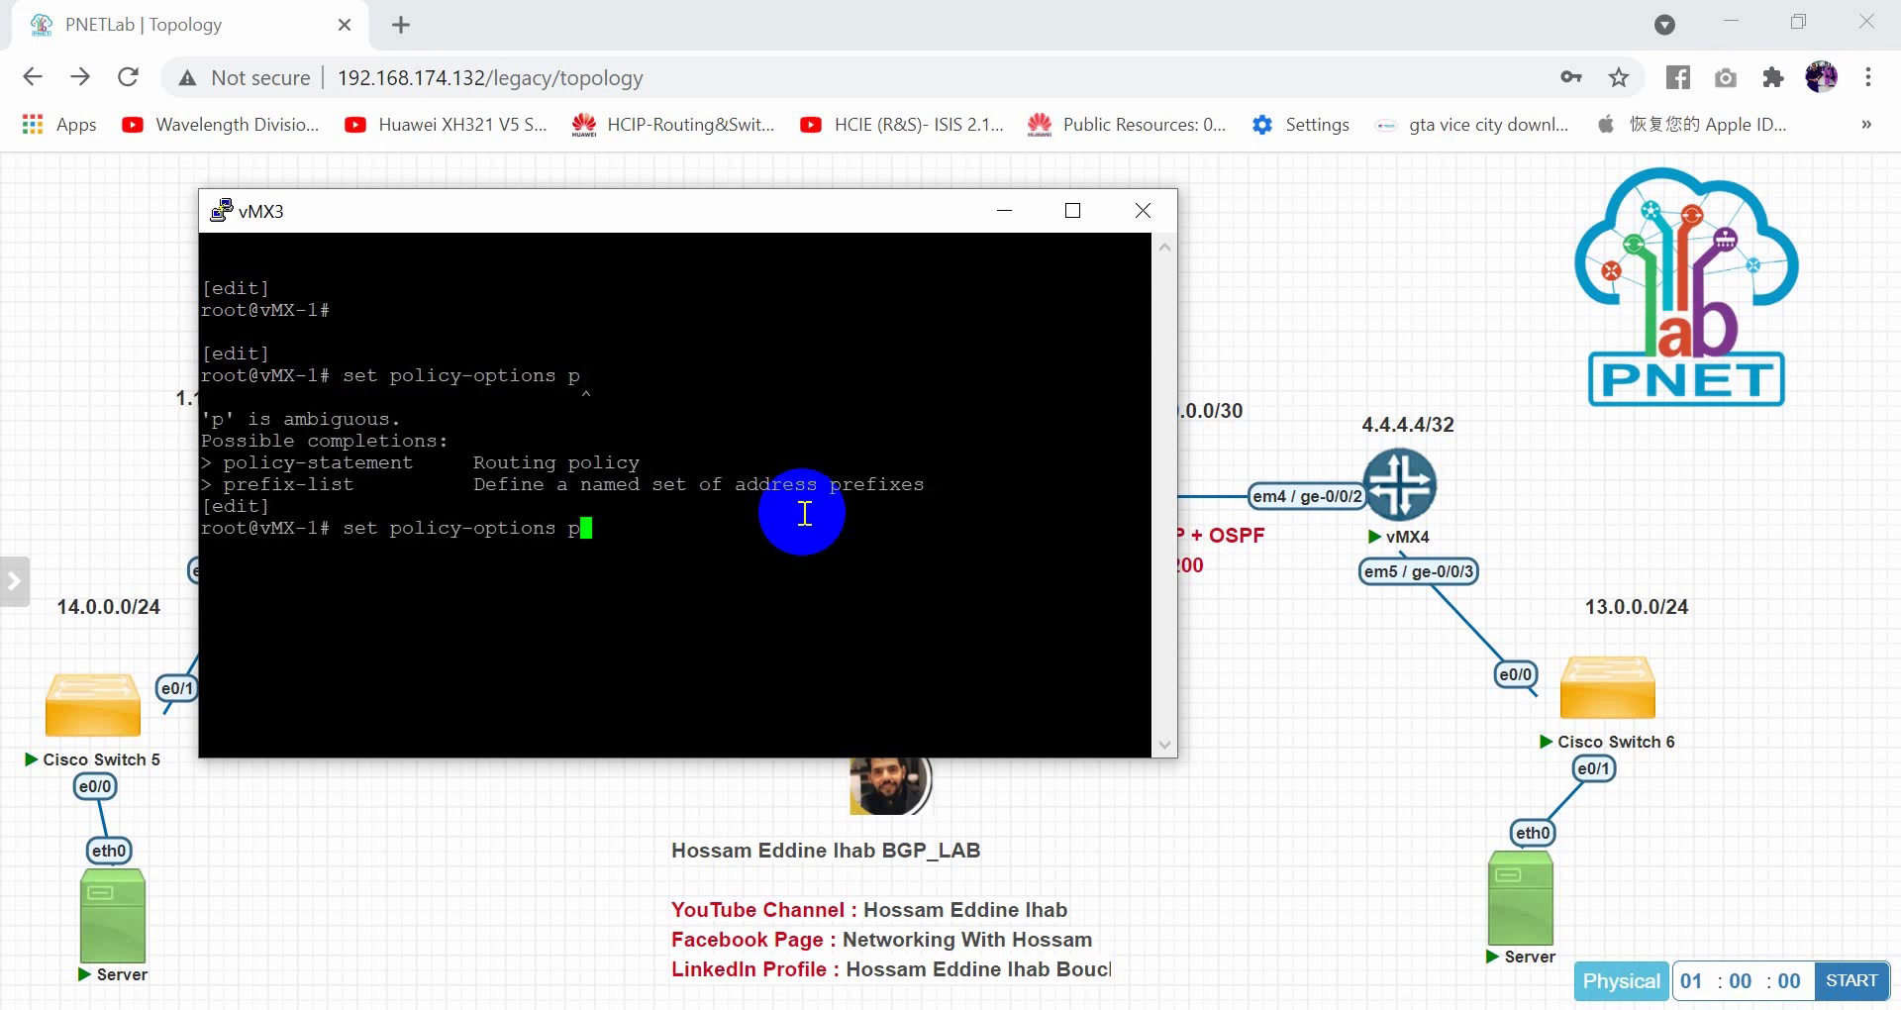
pyautogui.write('olicy-statement e-route ')
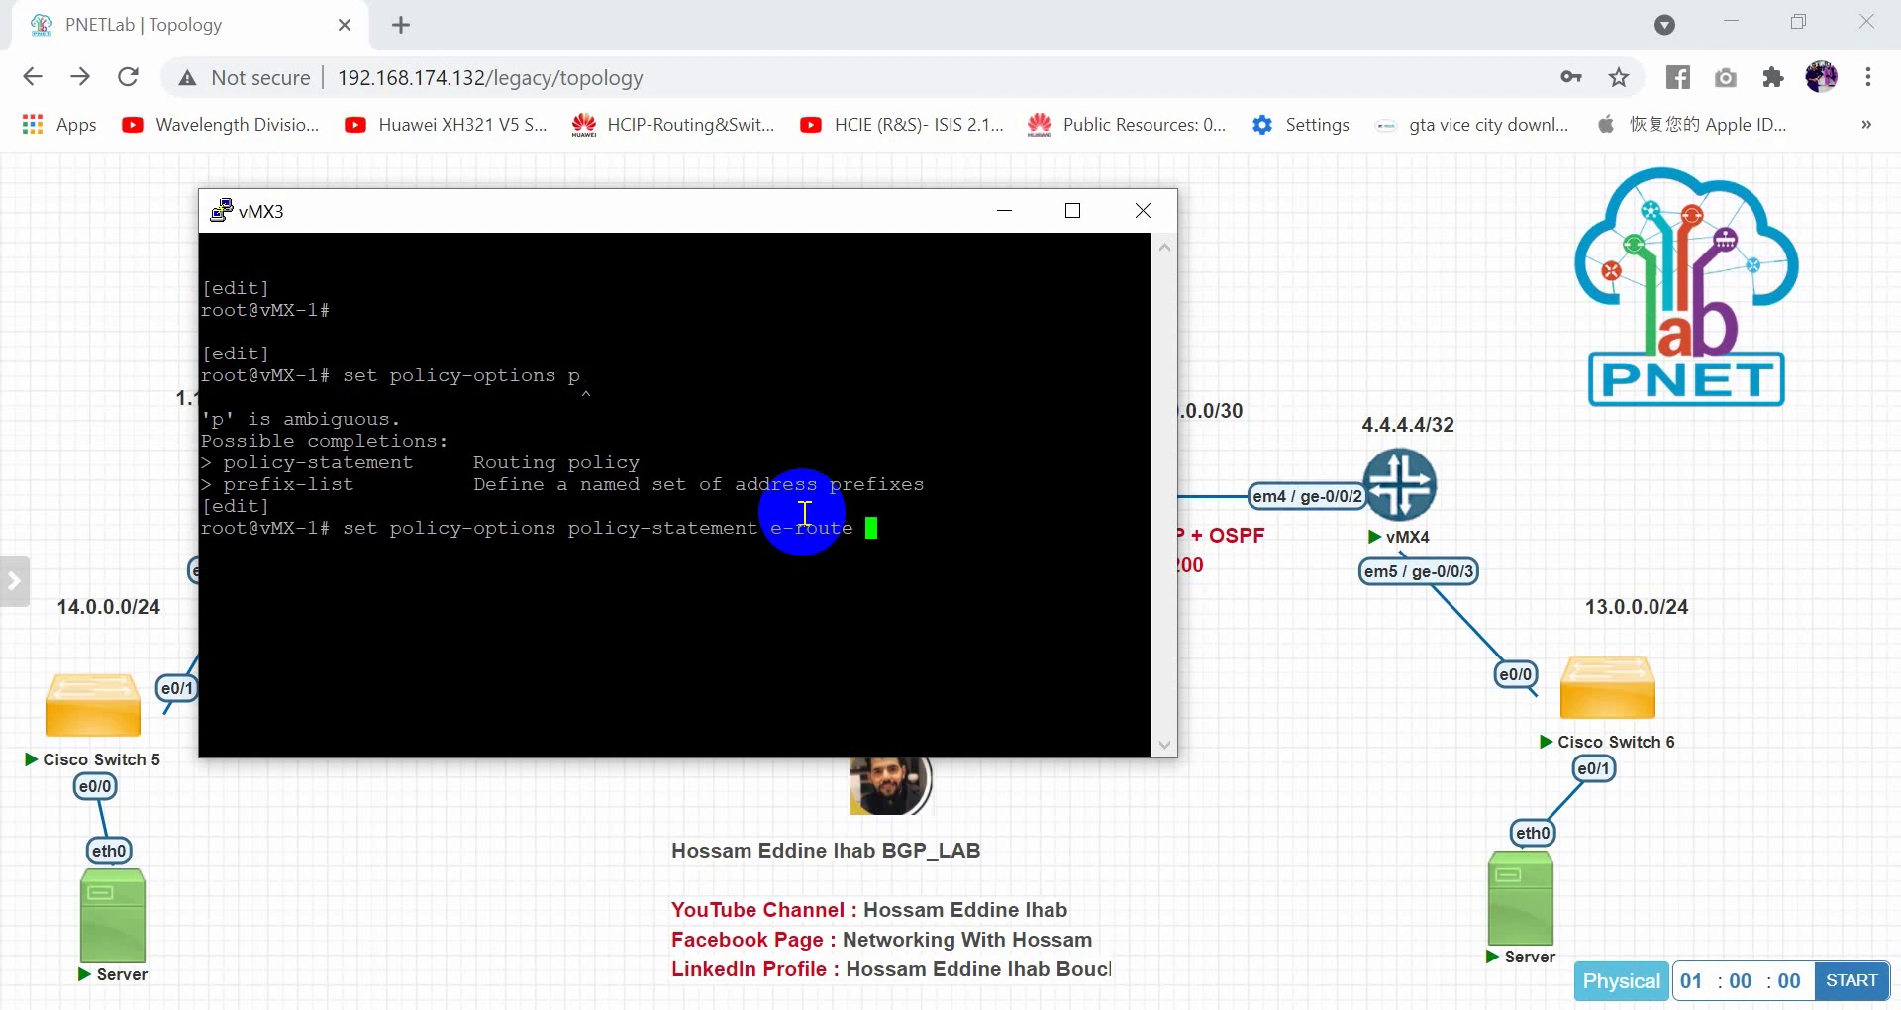
pyautogui.write('term 1 from g')
pyautogui.press('space')
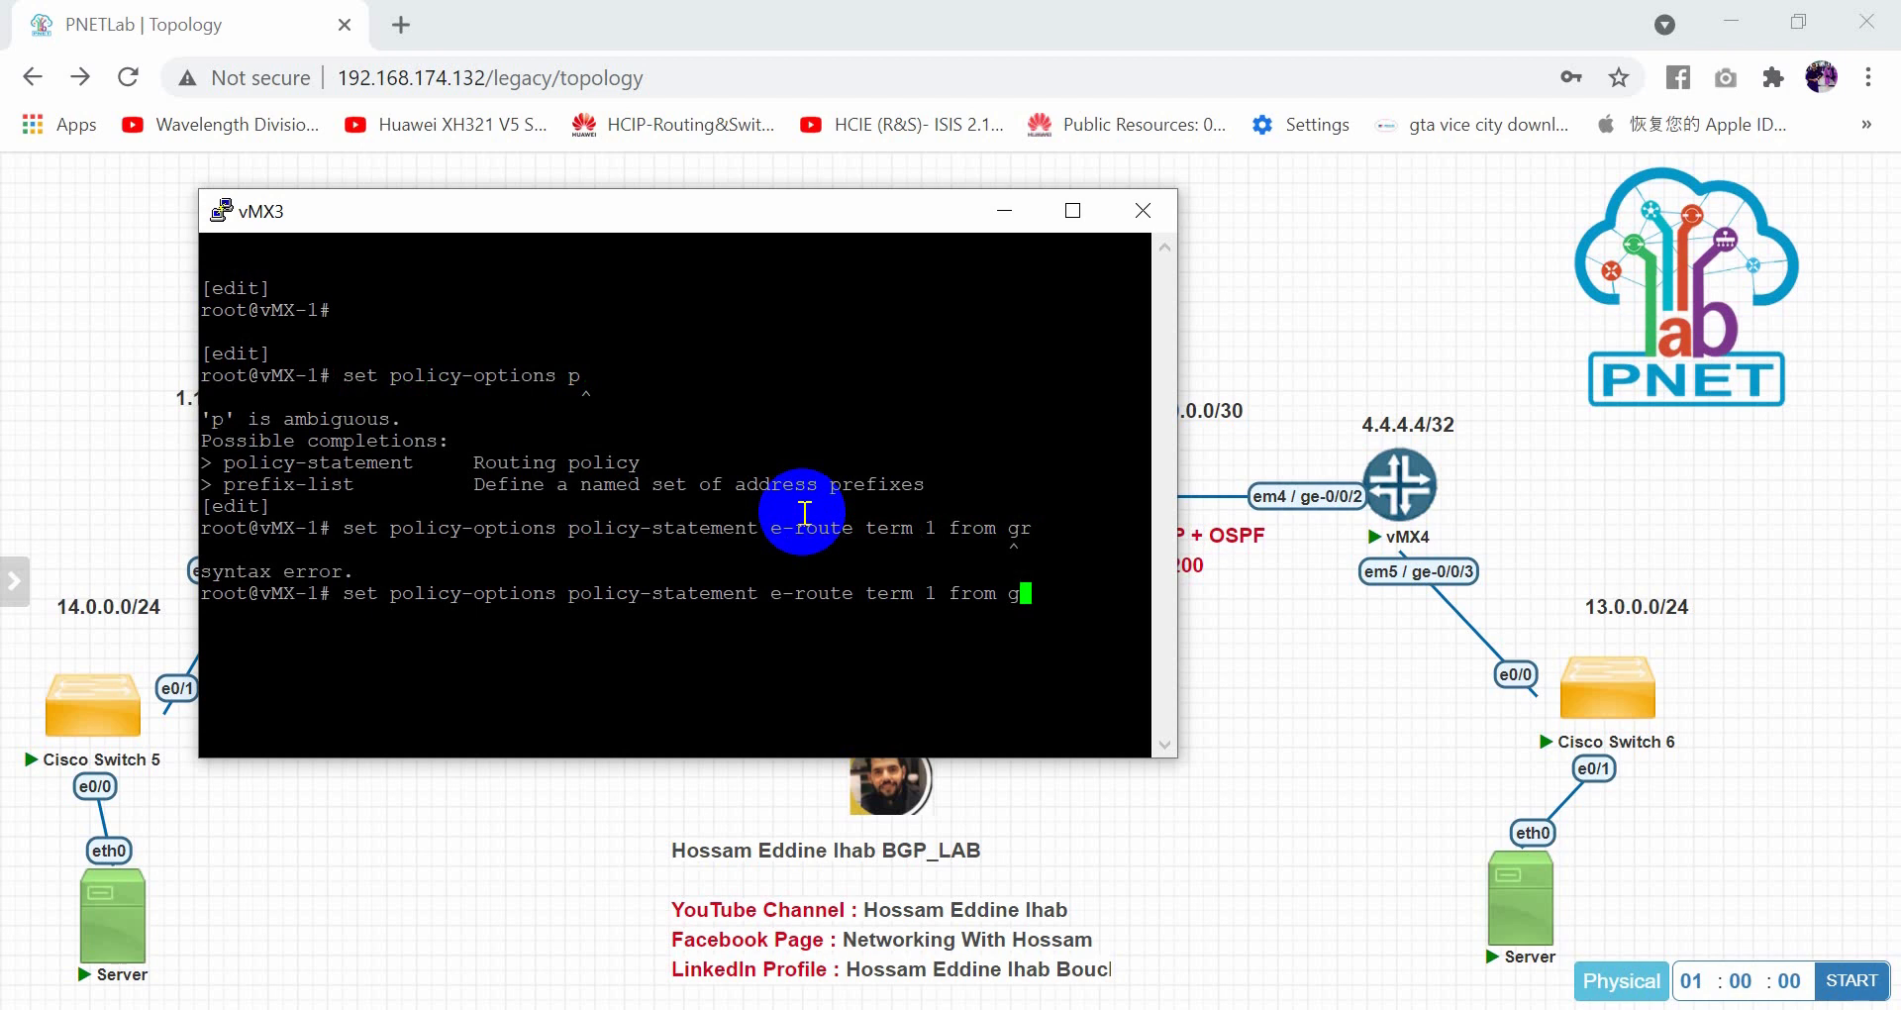
pyautogui.write('rou')
pyautogui.press('space')
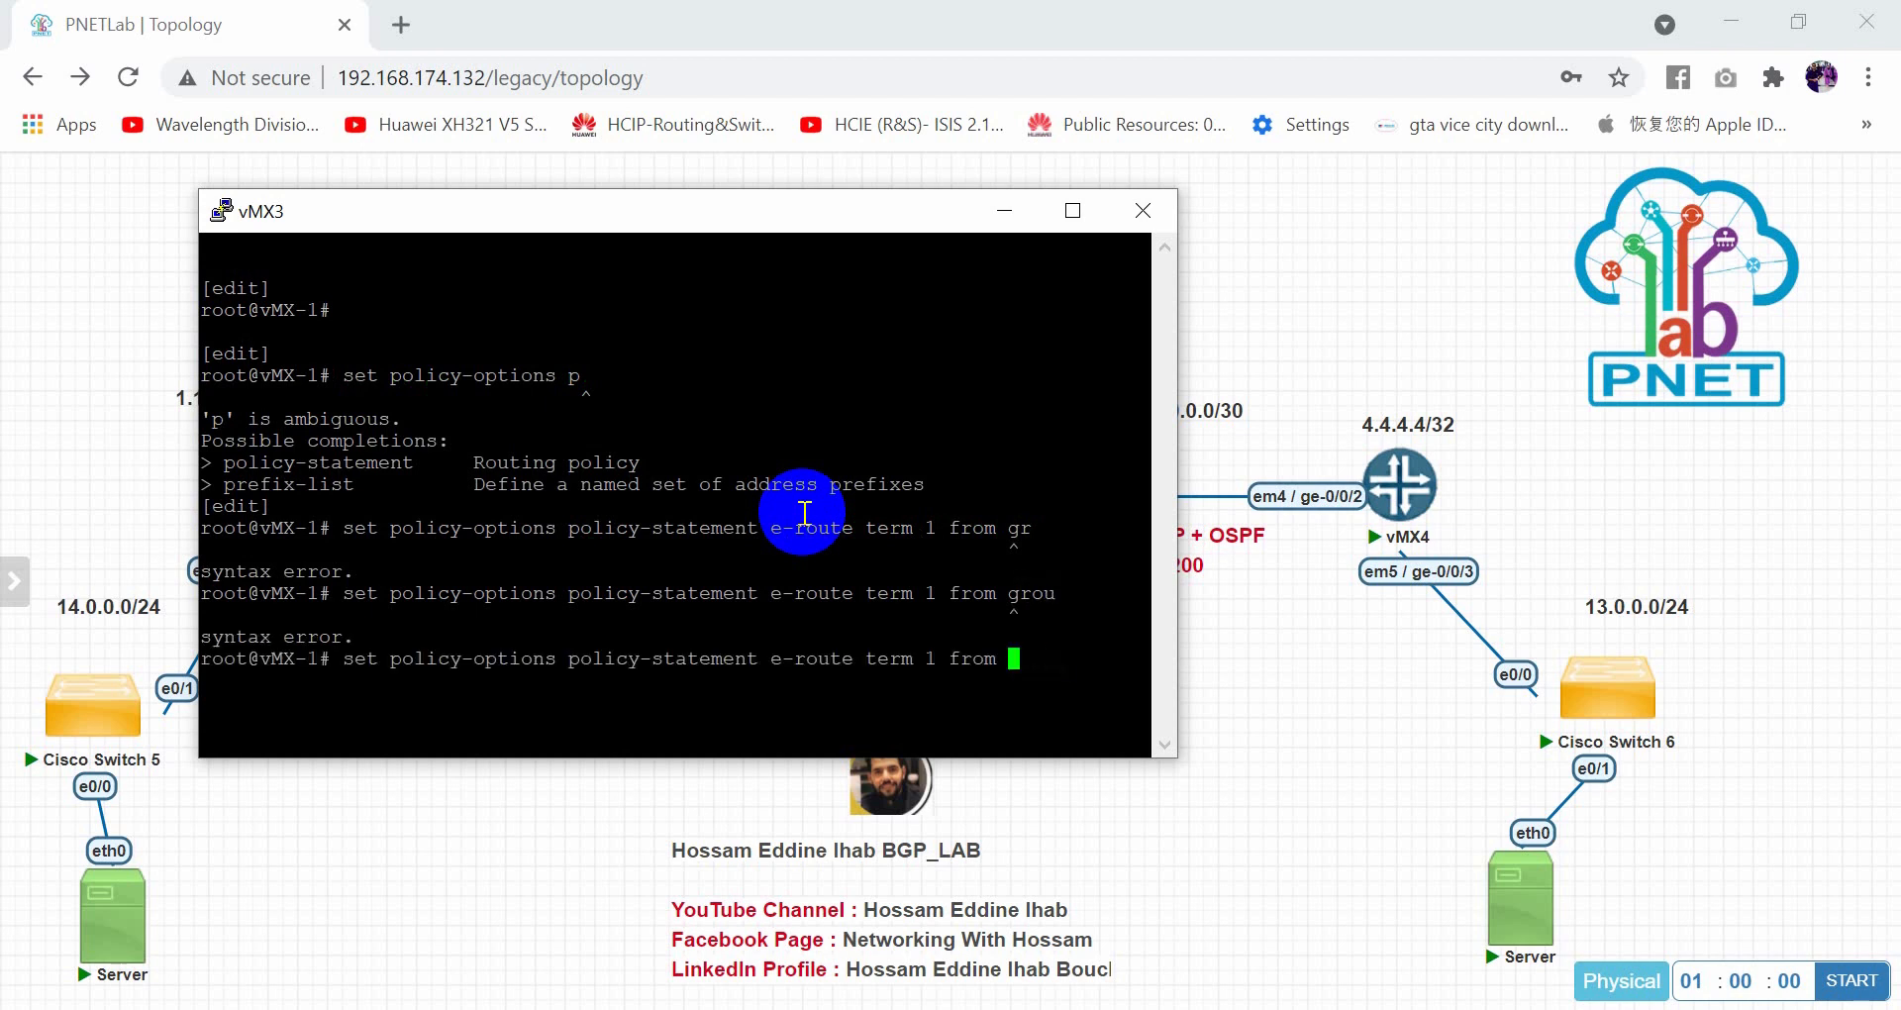
pyautogui.write('protocol ')
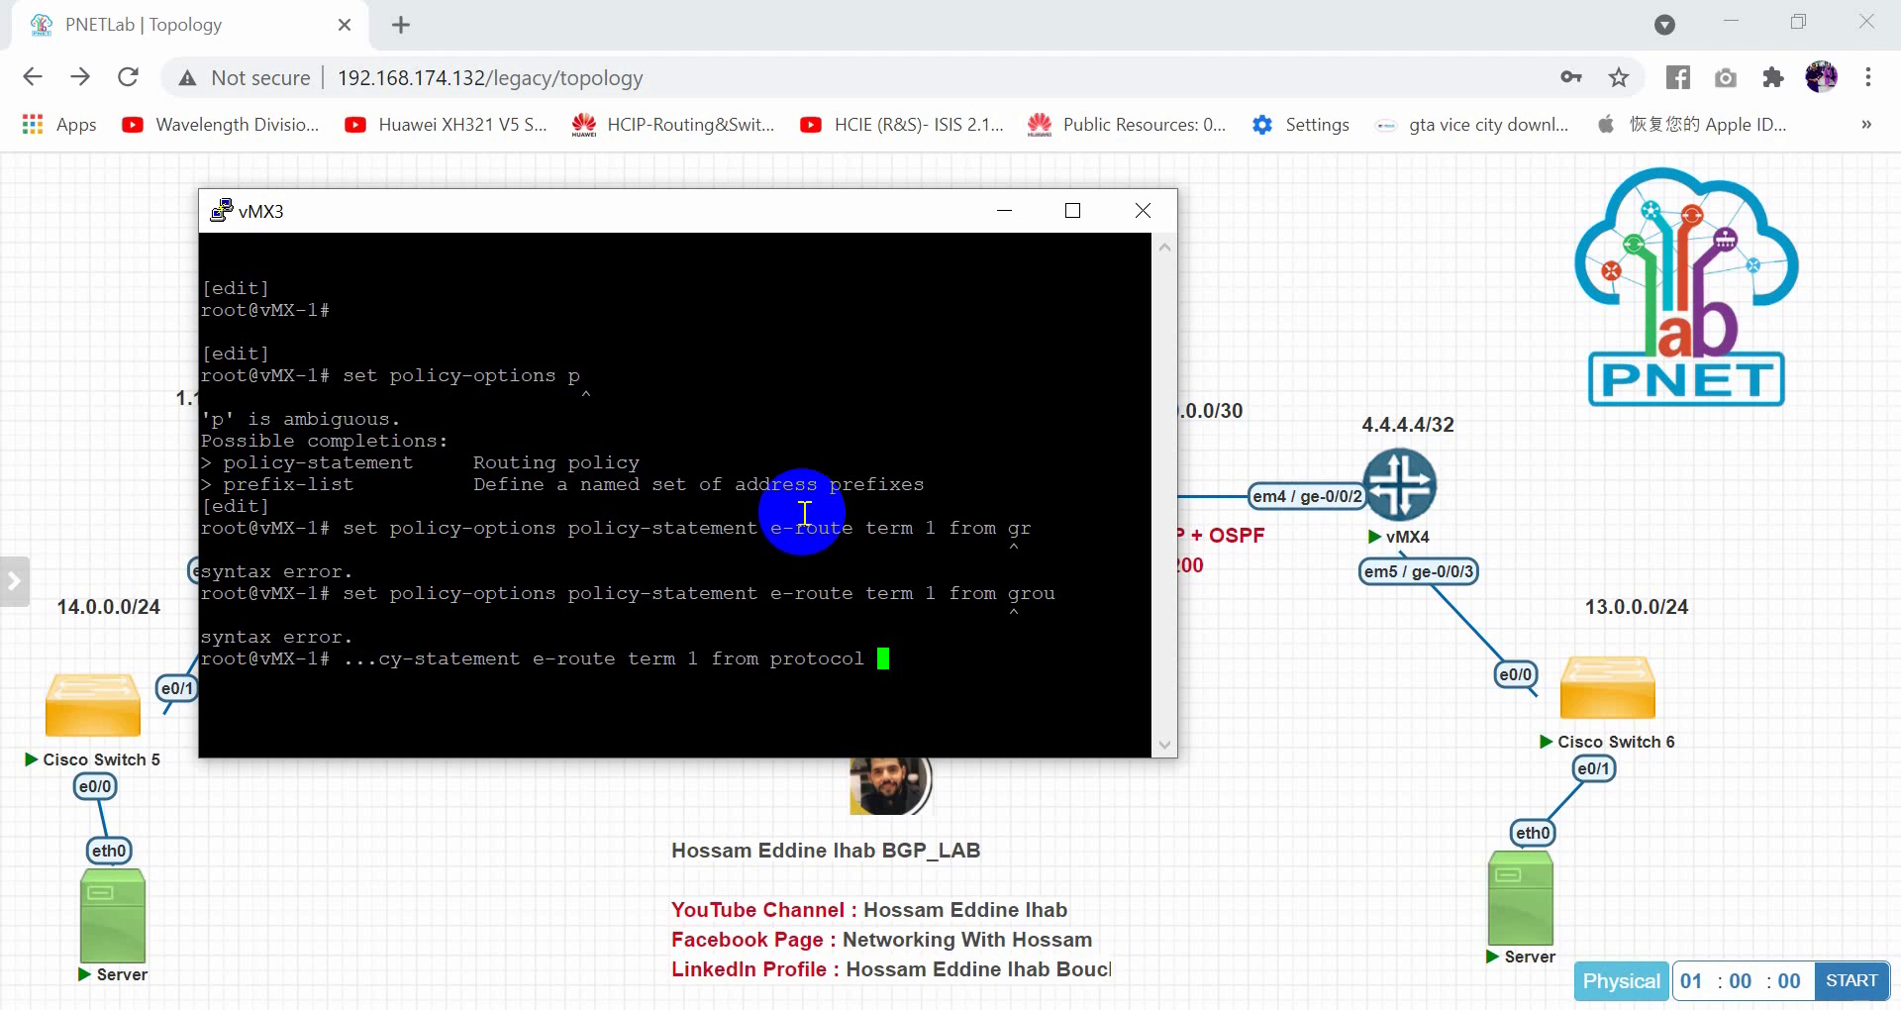
pyautogui.write('ospf')
pyautogui.press('Return')
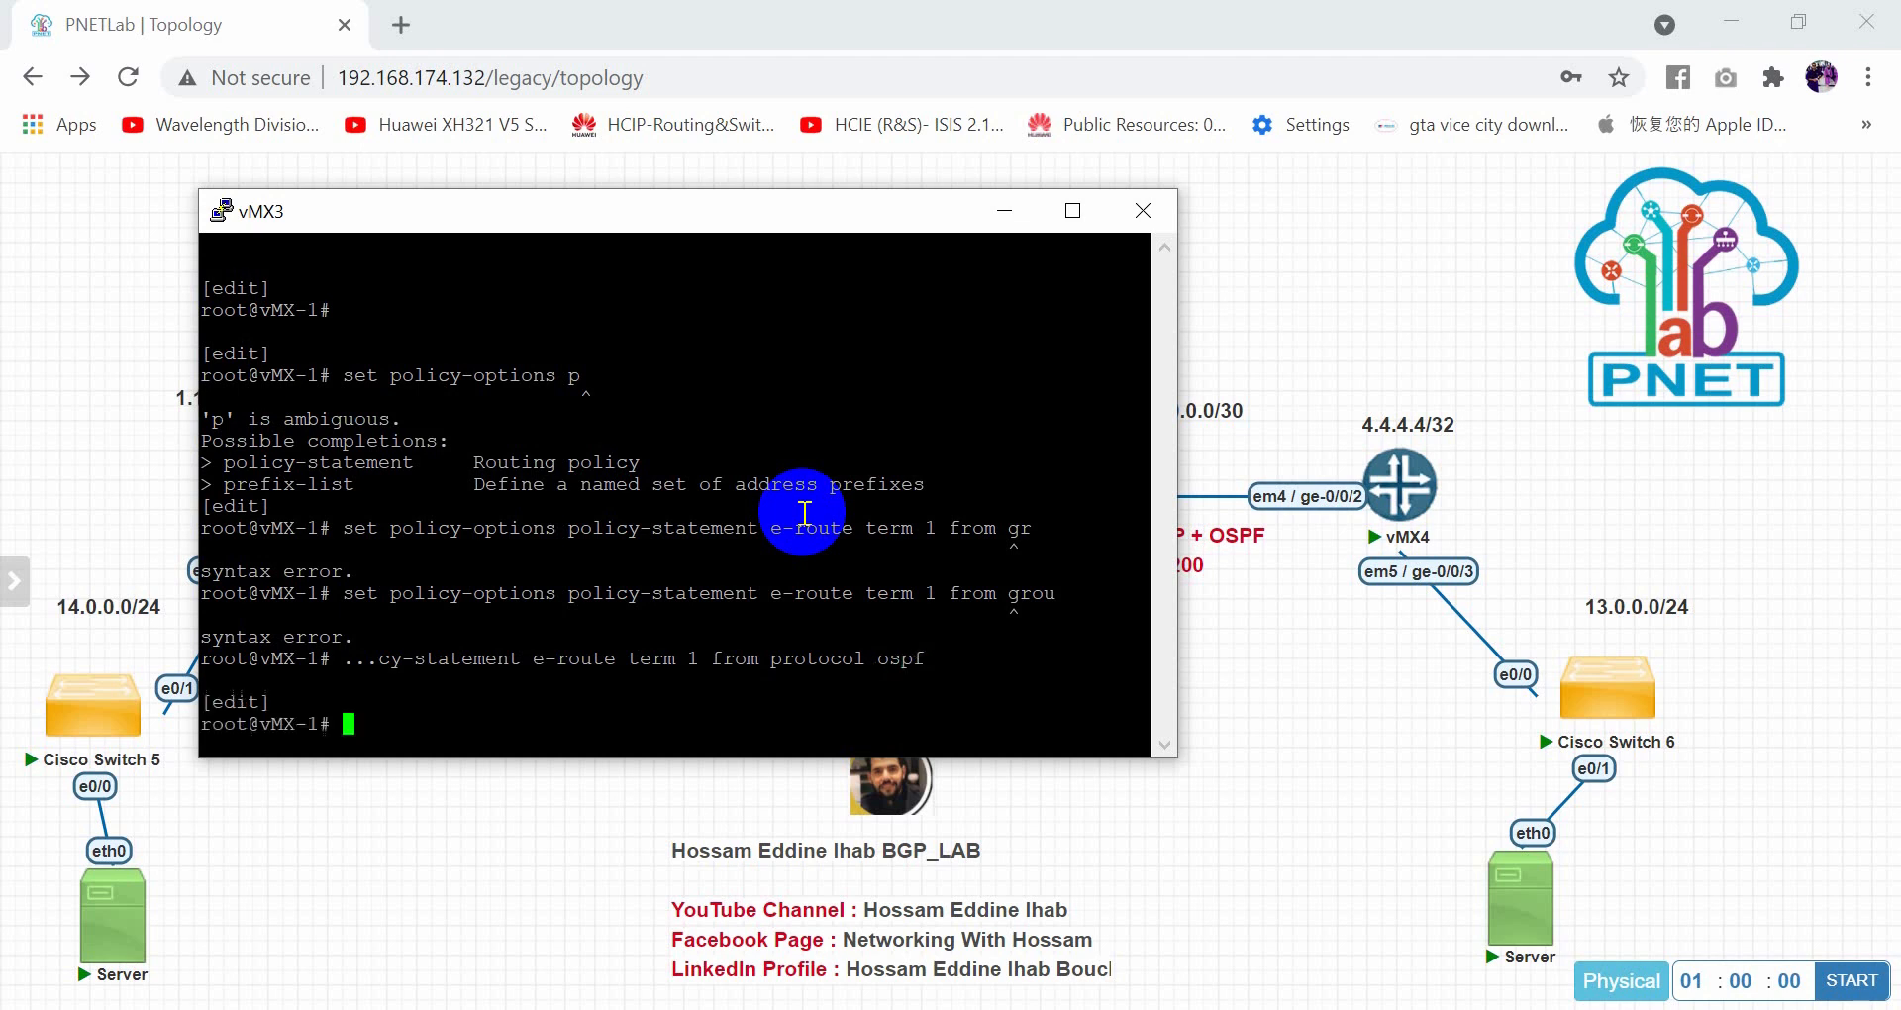
# Set term 1 of vMX3's e-route policy to then accept
pyautogui.press('Up')
pyautogui.press('BackSpace')
pyautogui.press('BackSpace')
pyautogui.press('BackSpace')
pyautogui.press('BackSpace')
pyautogui.press('BackSpace')
pyautogui.press('BackSpace')
pyautogui.press('BackSpace')
pyautogui.press('BackSpace')
pyautogui.press('BackSpace')
pyautogui.press('BackSpace')
pyautogui.press('BackSpace')
pyautogui.press('BackSpace')
pyautogui.press('BackSpace')
pyautogui.press('BackSpace')
pyautogui.press('BackSpace')
pyautogui.press('BackSpace')
pyautogui.press('BackSpace')
pyautogui.press('BackSpace')
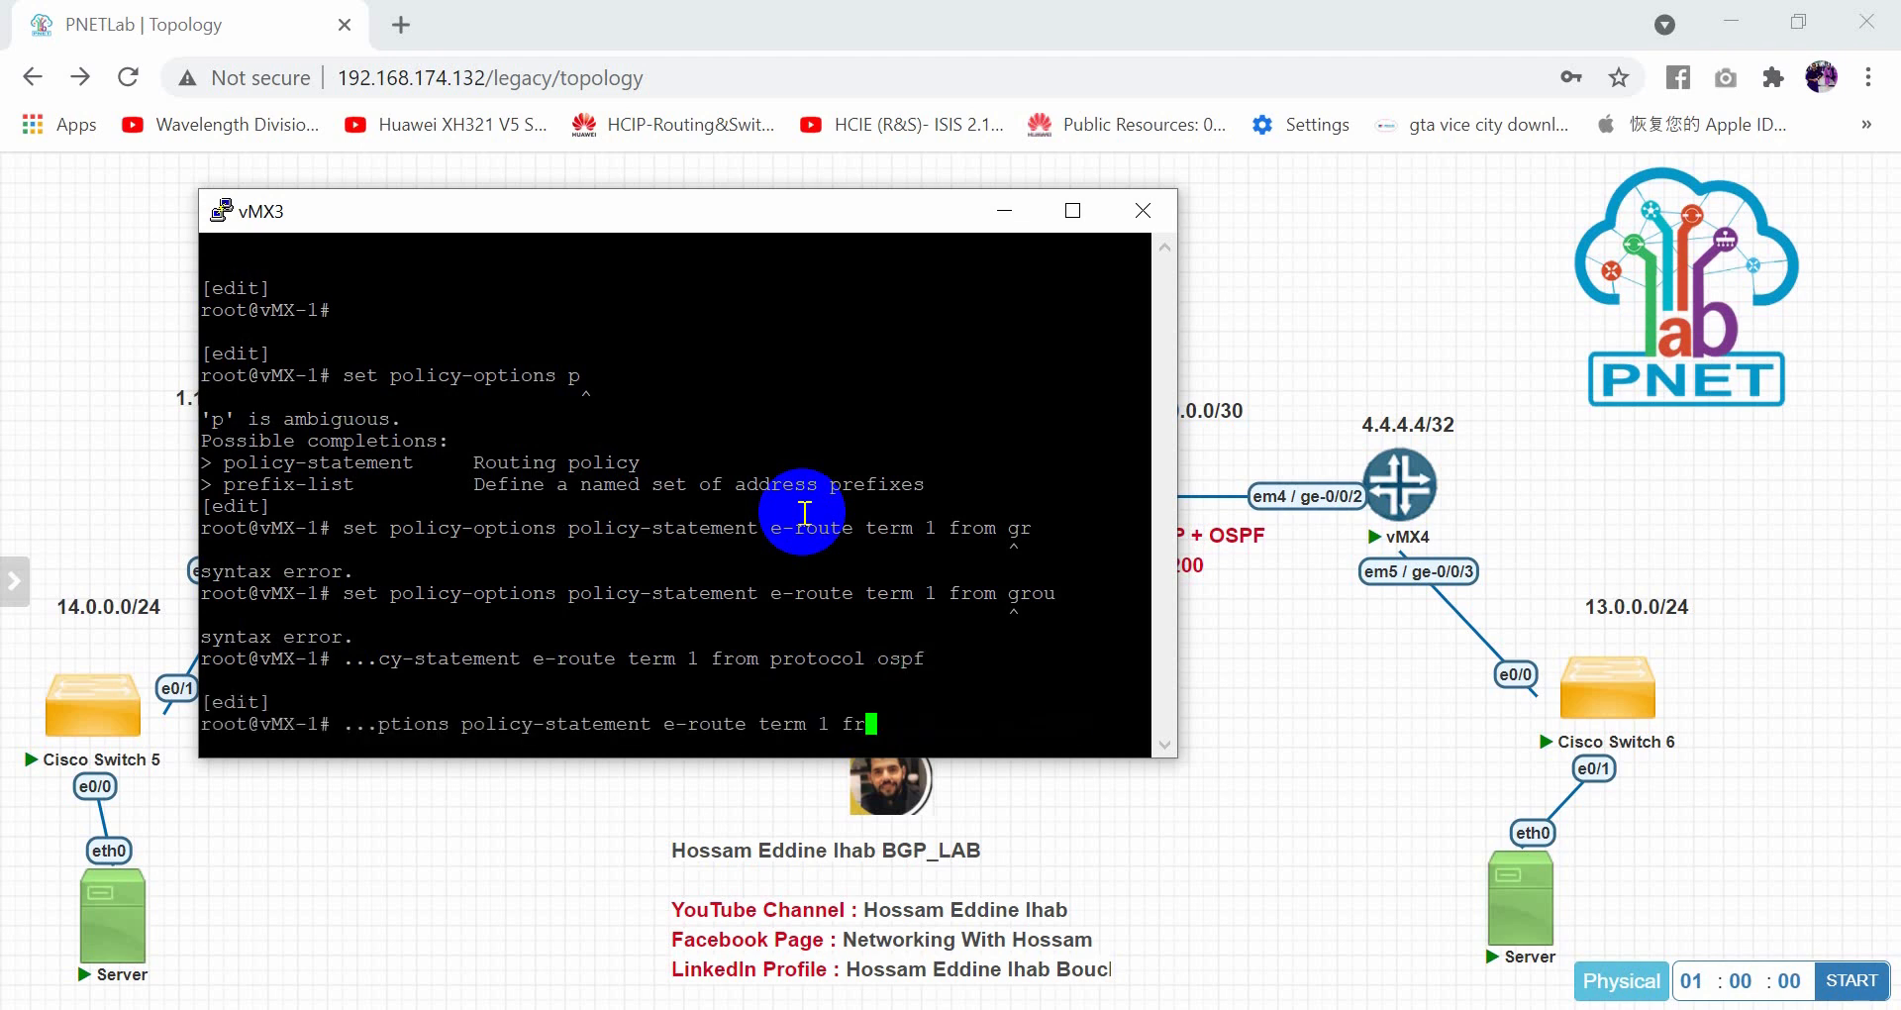
pyautogui.write('then accept')
pyautogui.press('Return')
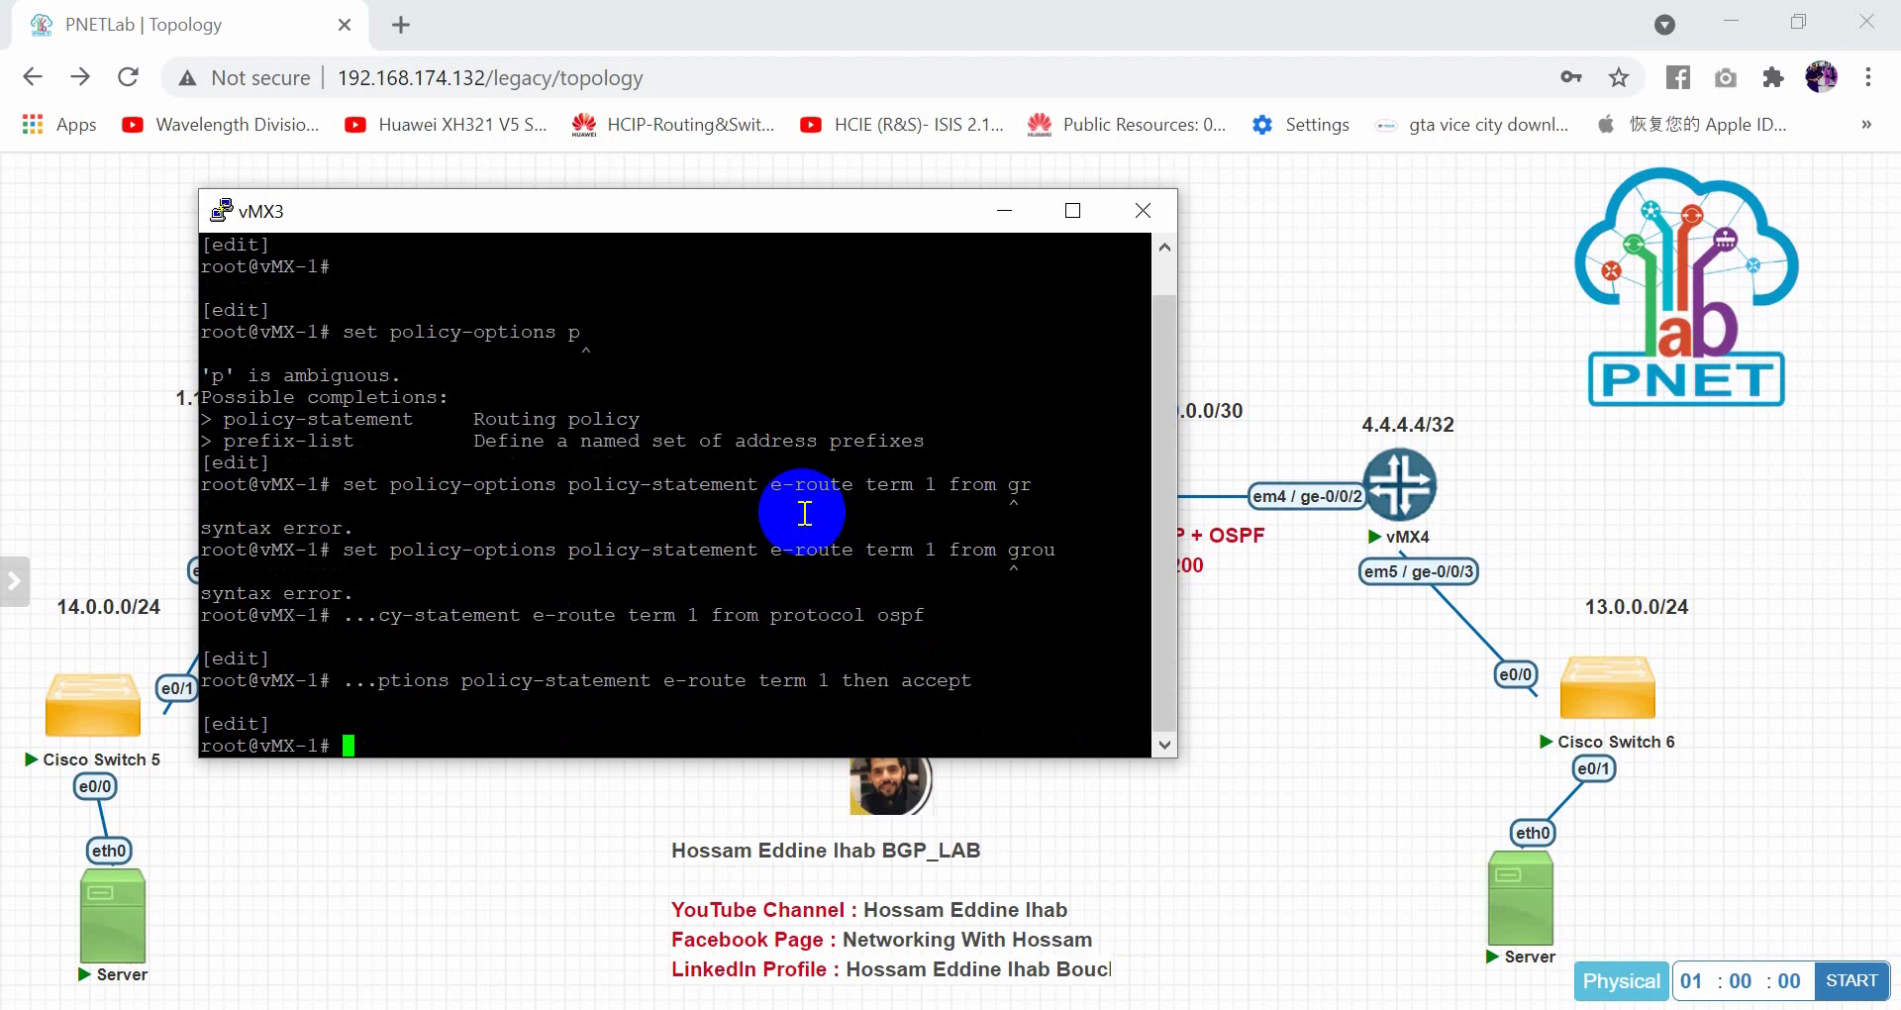
# Apply e-route as the export policy of BGP group ebgp on vMX3 and commit the configuration
pyautogui.write('set')
pyautogui.write('protocols bgp group')
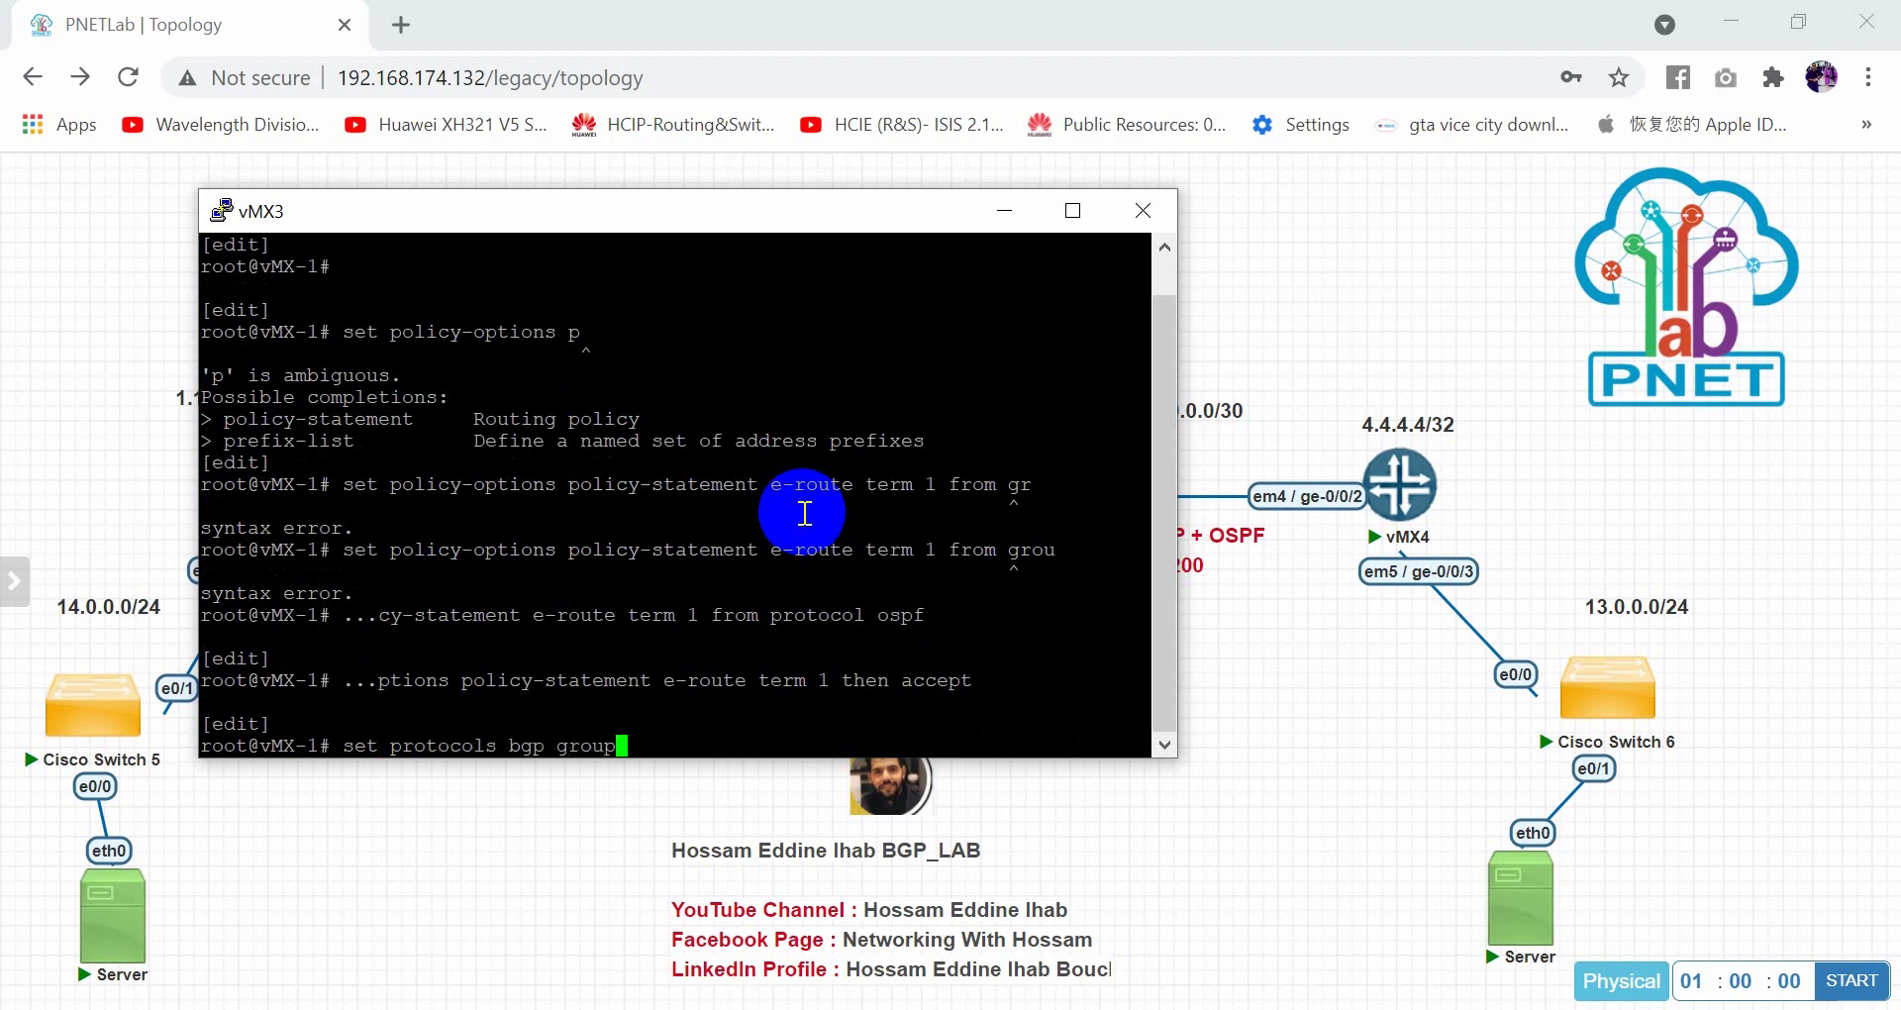
pyautogui.write(' ?ebgp ')
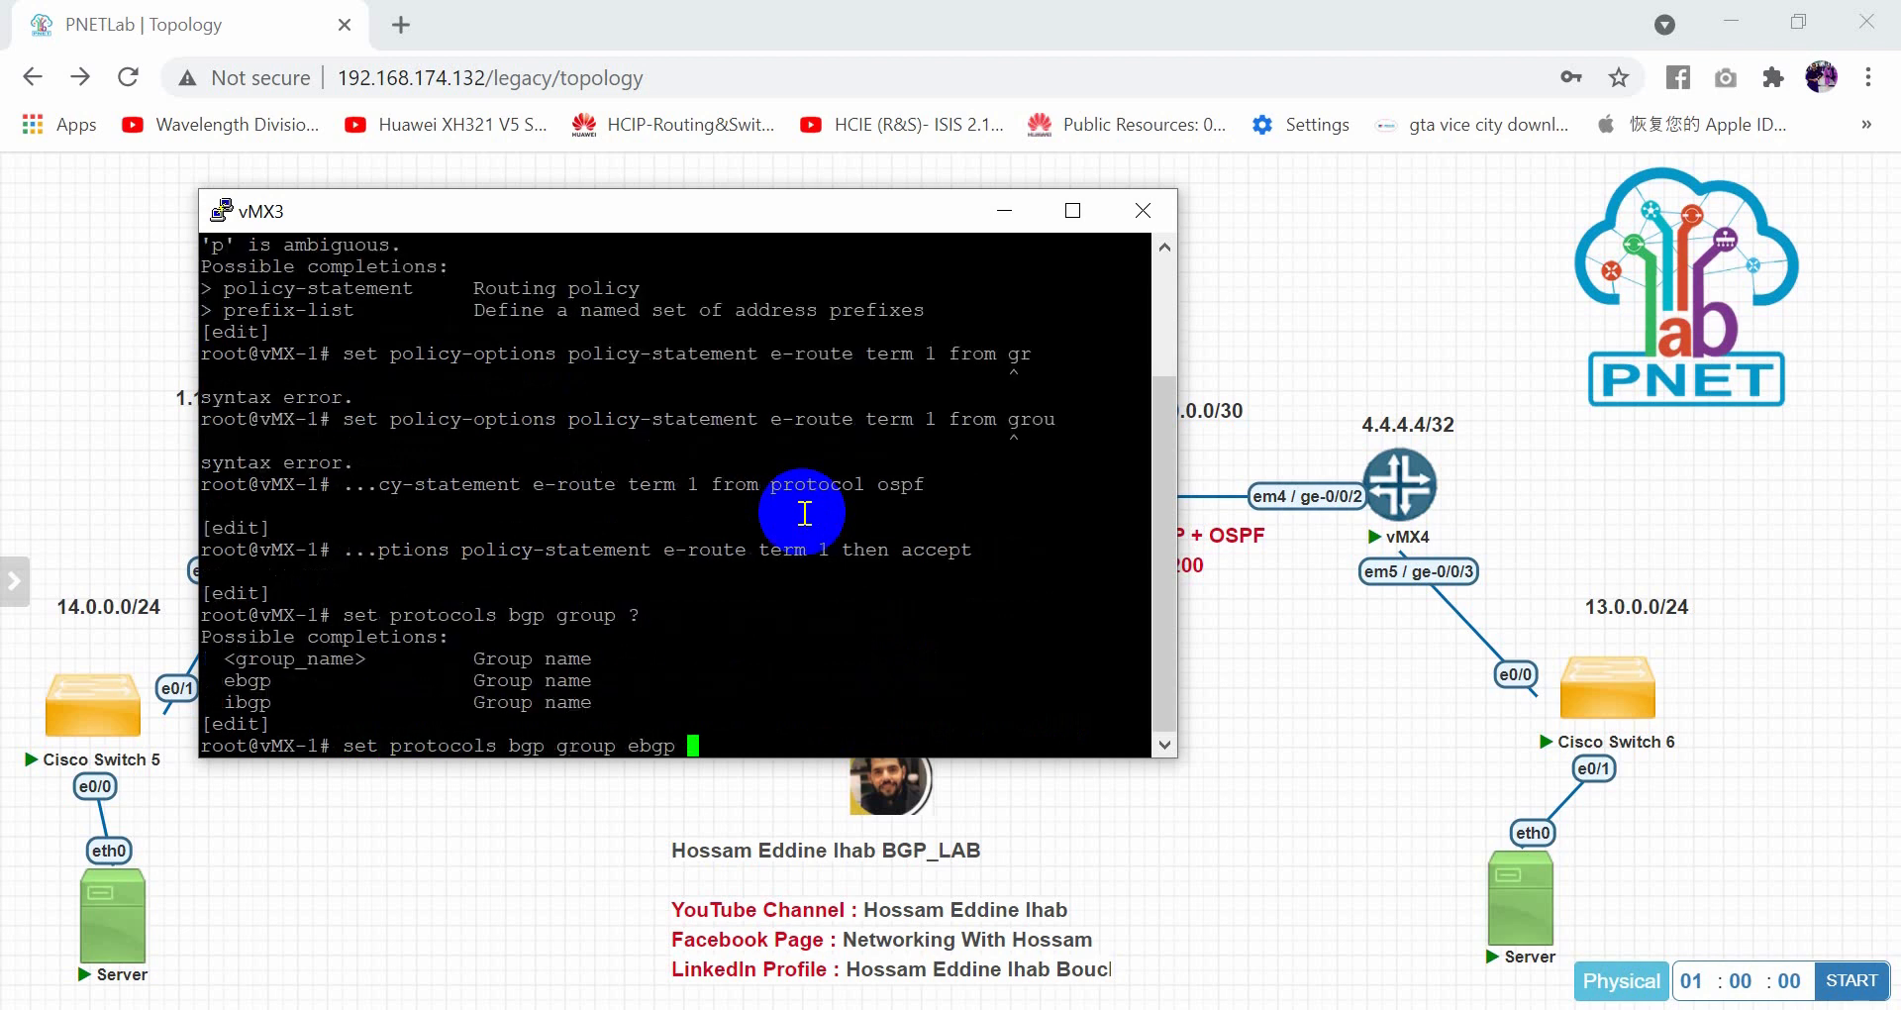
pyautogui.write('export e-route')
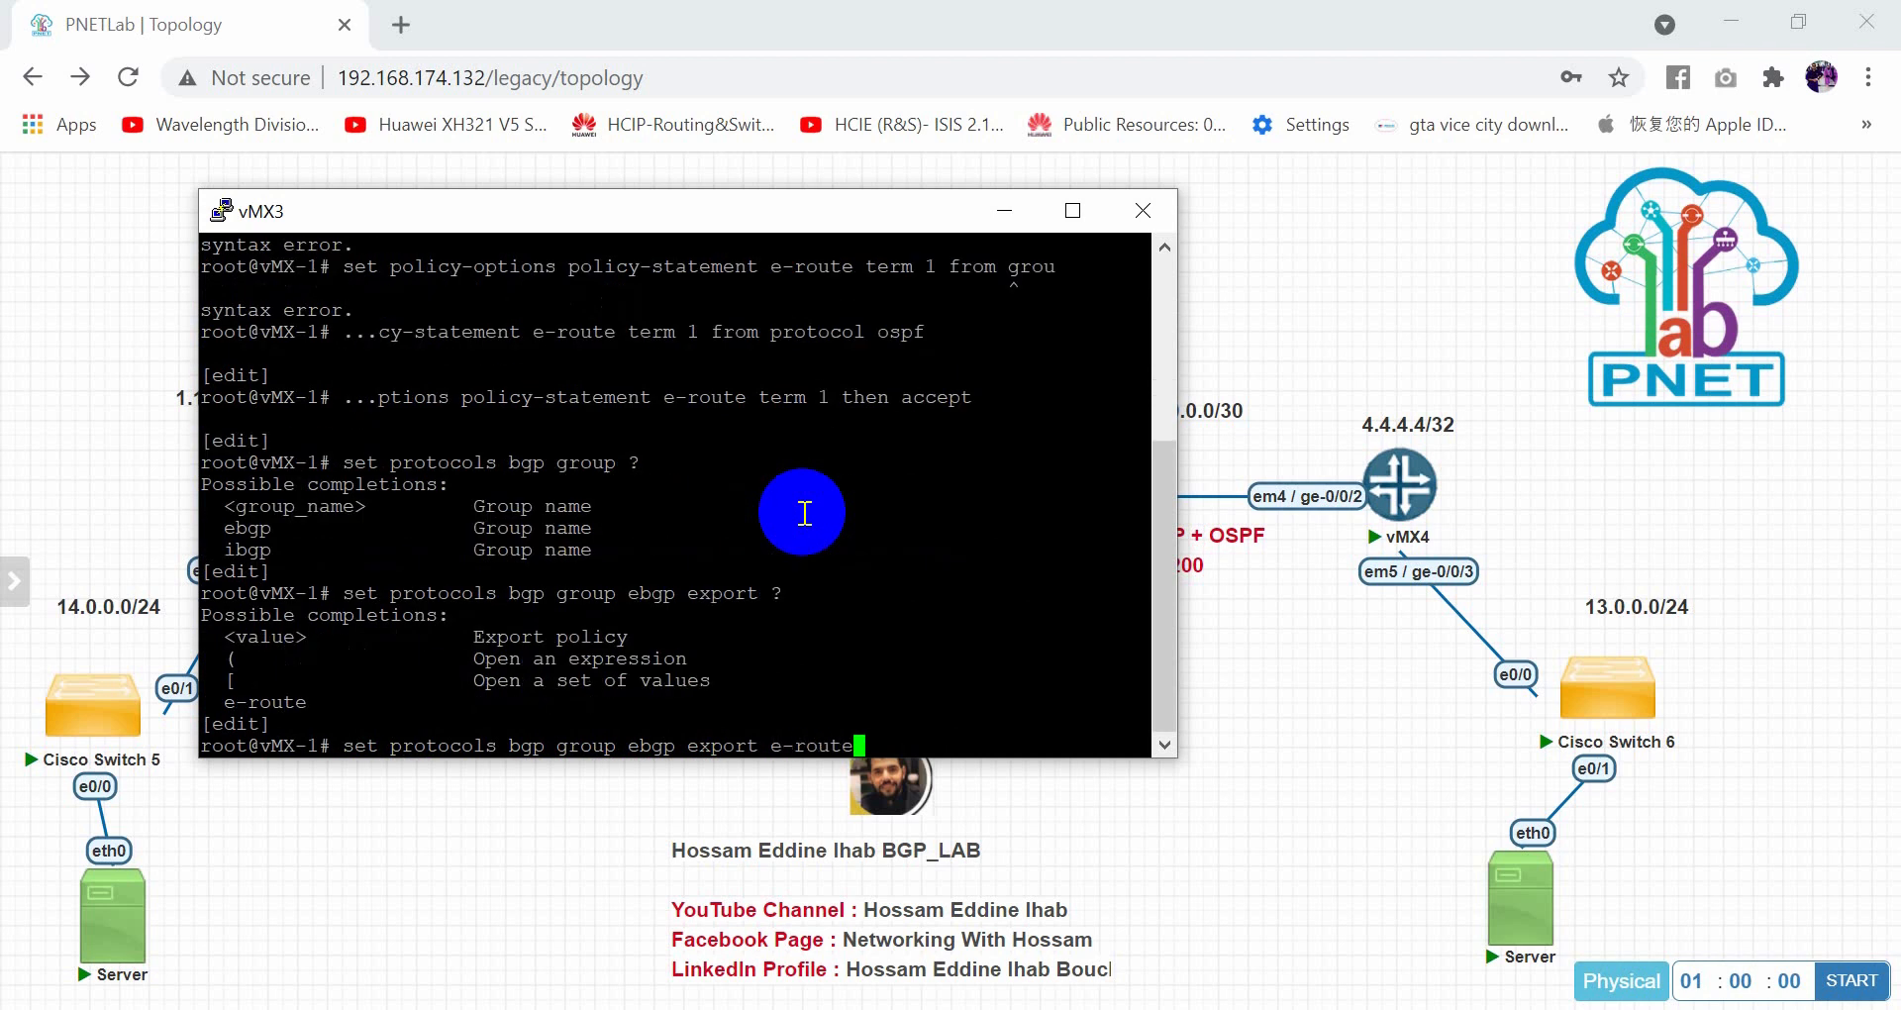
pyautogui.press('Return')
pyautogui.write('commit')
pyautogui.press('Return')
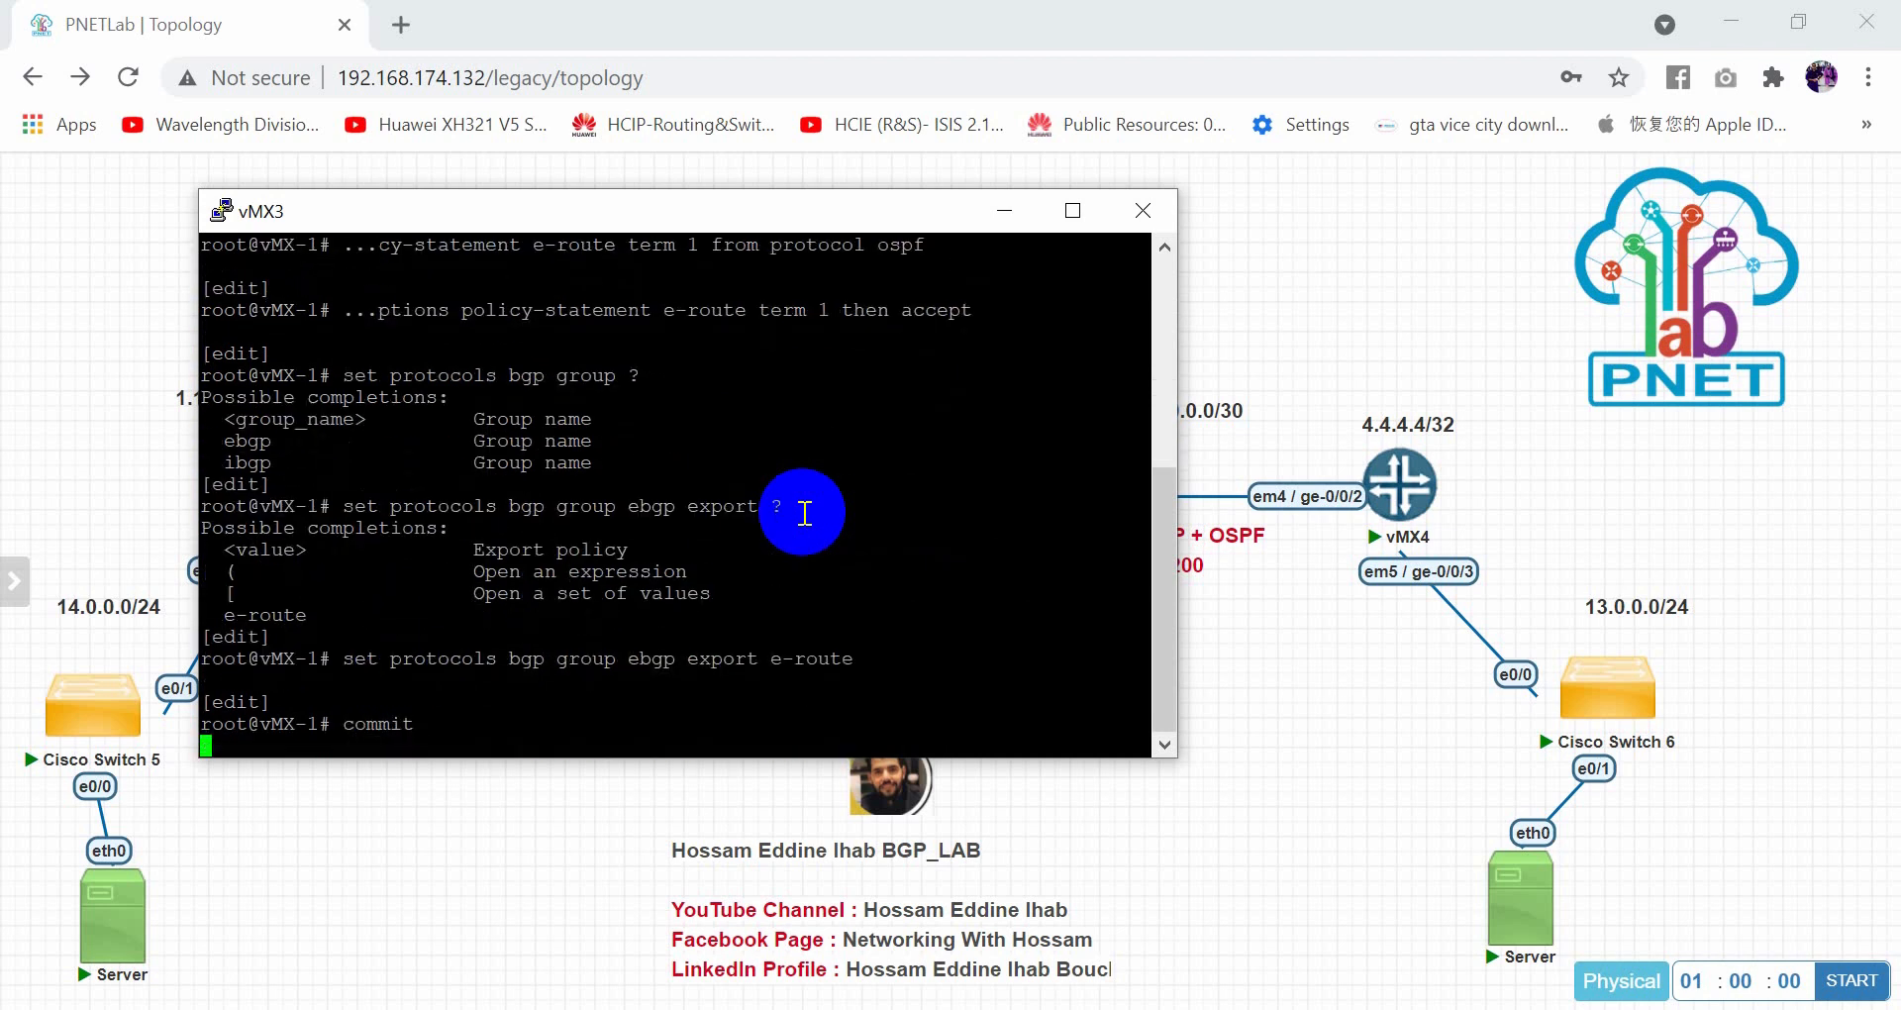
pyautogui.press('Return')
pyautogui.press('Return')
pyautogui.press('Return')
pyautogui.press('Return')
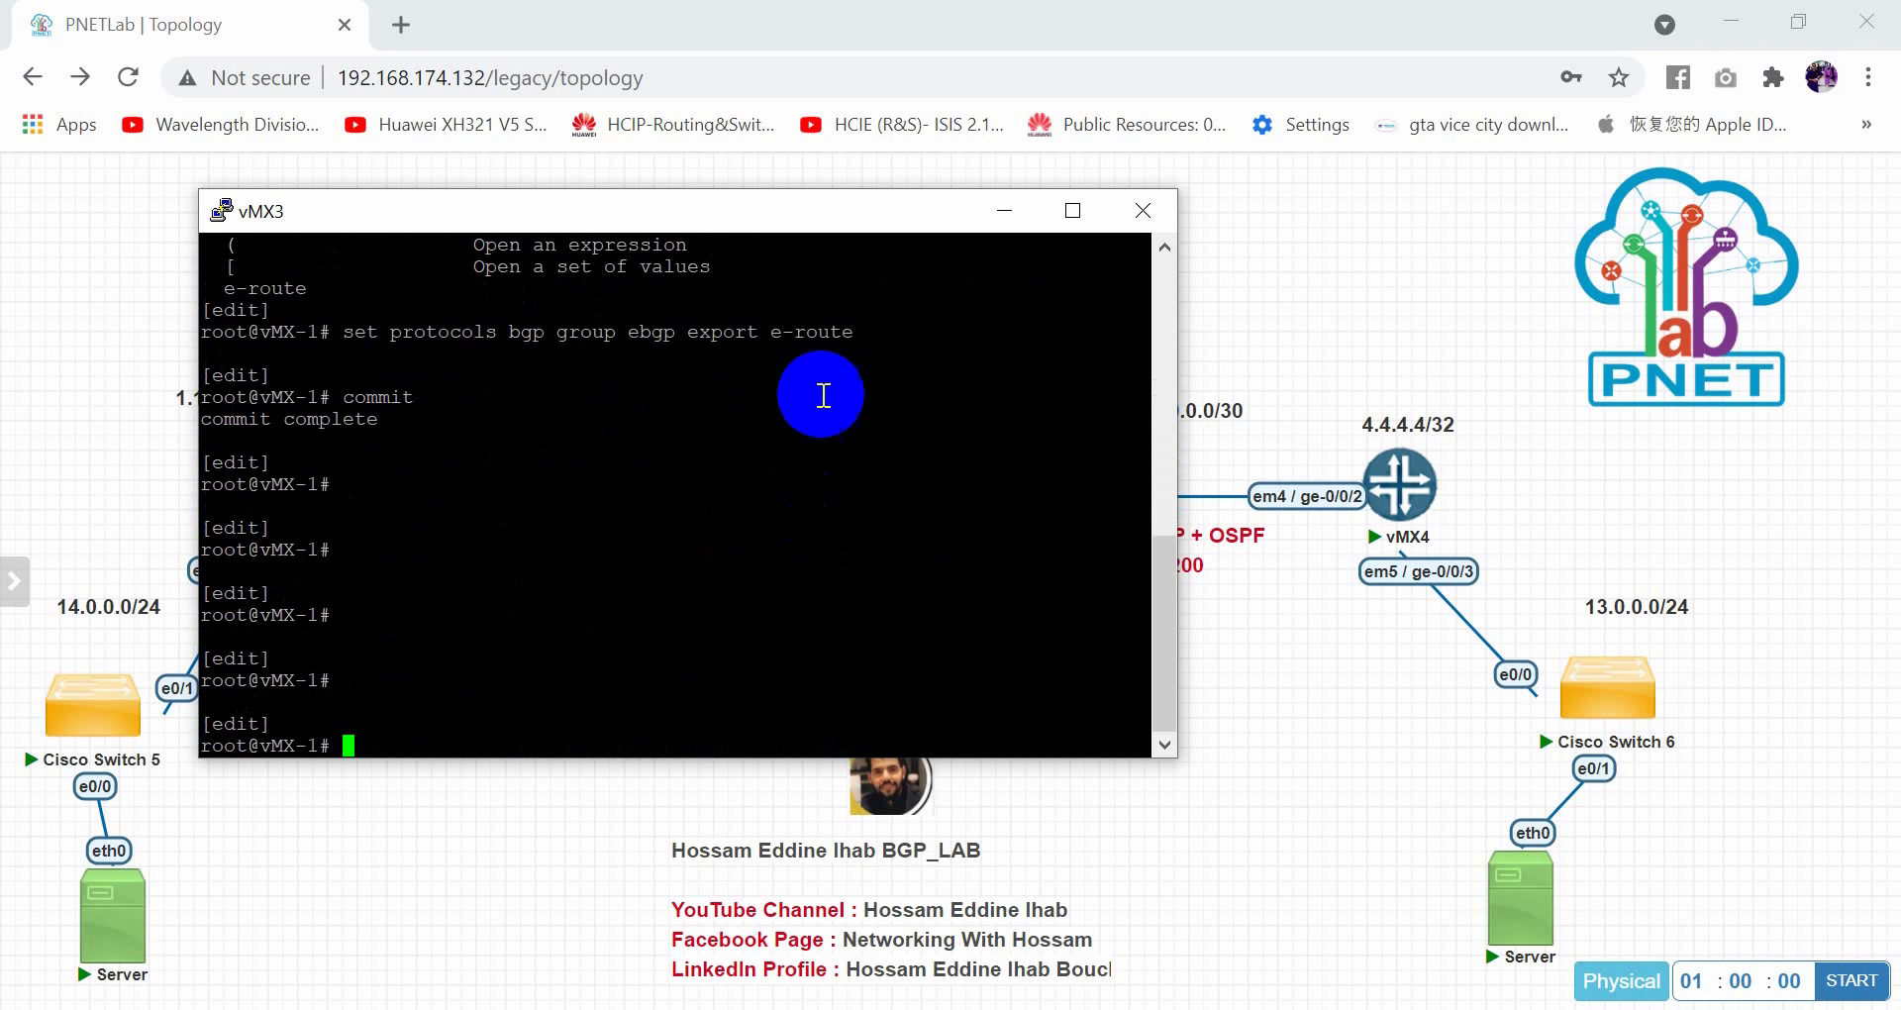
# Close the vMX3 session and open vMX2's console at its configuration prompt
pyautogui.click(1142, 210)
pyautogui.click(1052, 696)
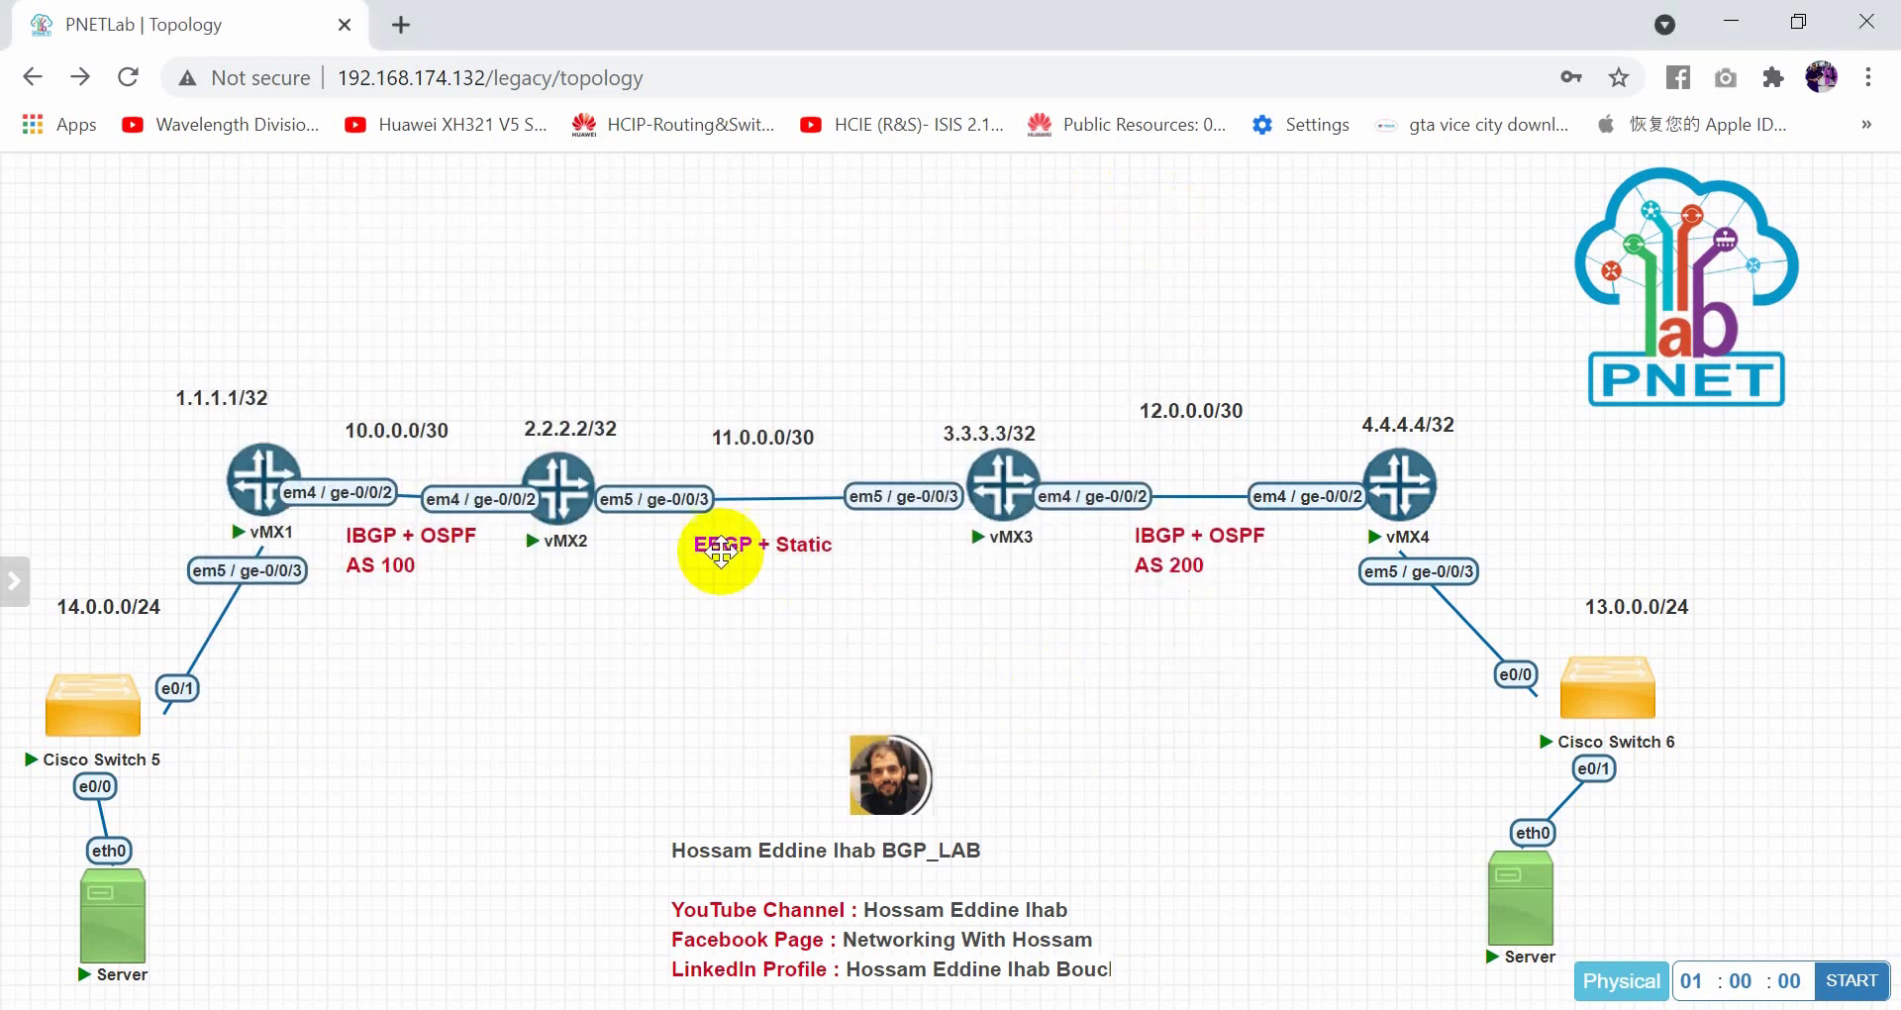
pyautogui.click(576, 507)
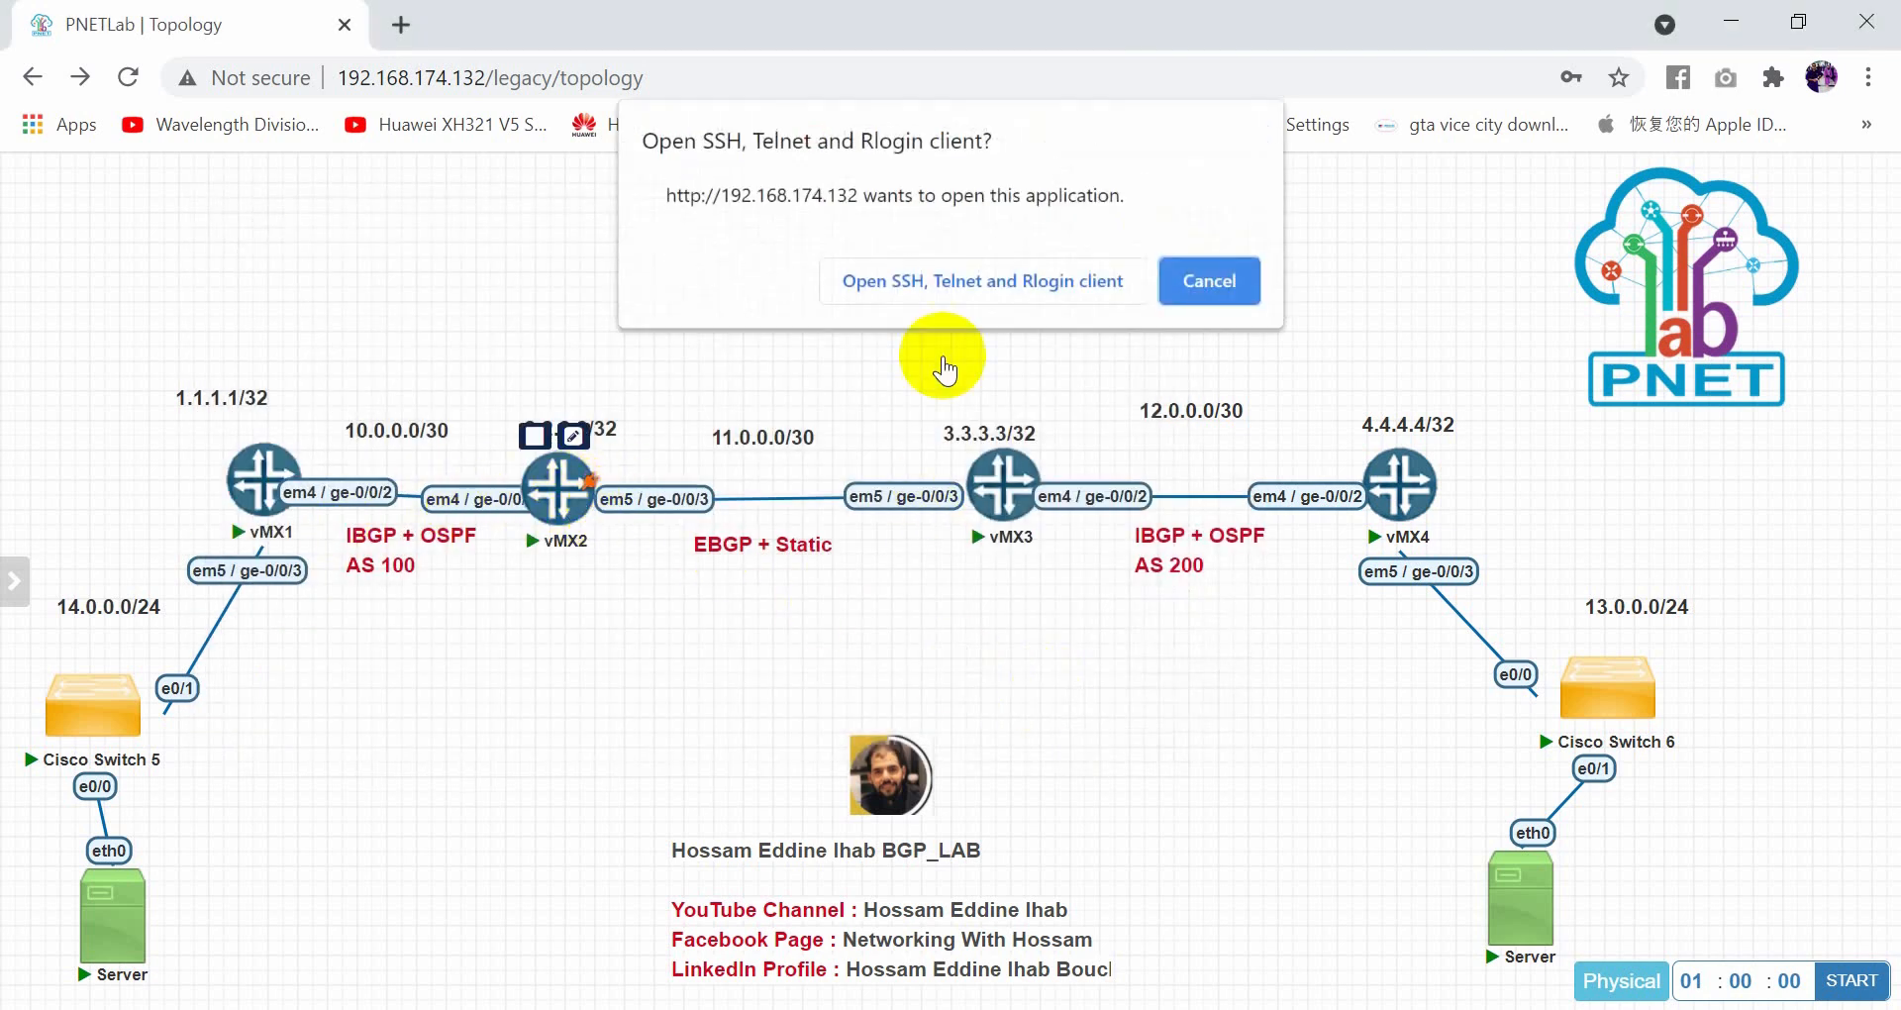
pyautogui.click(978, 282)
pyautogui.press('Return')
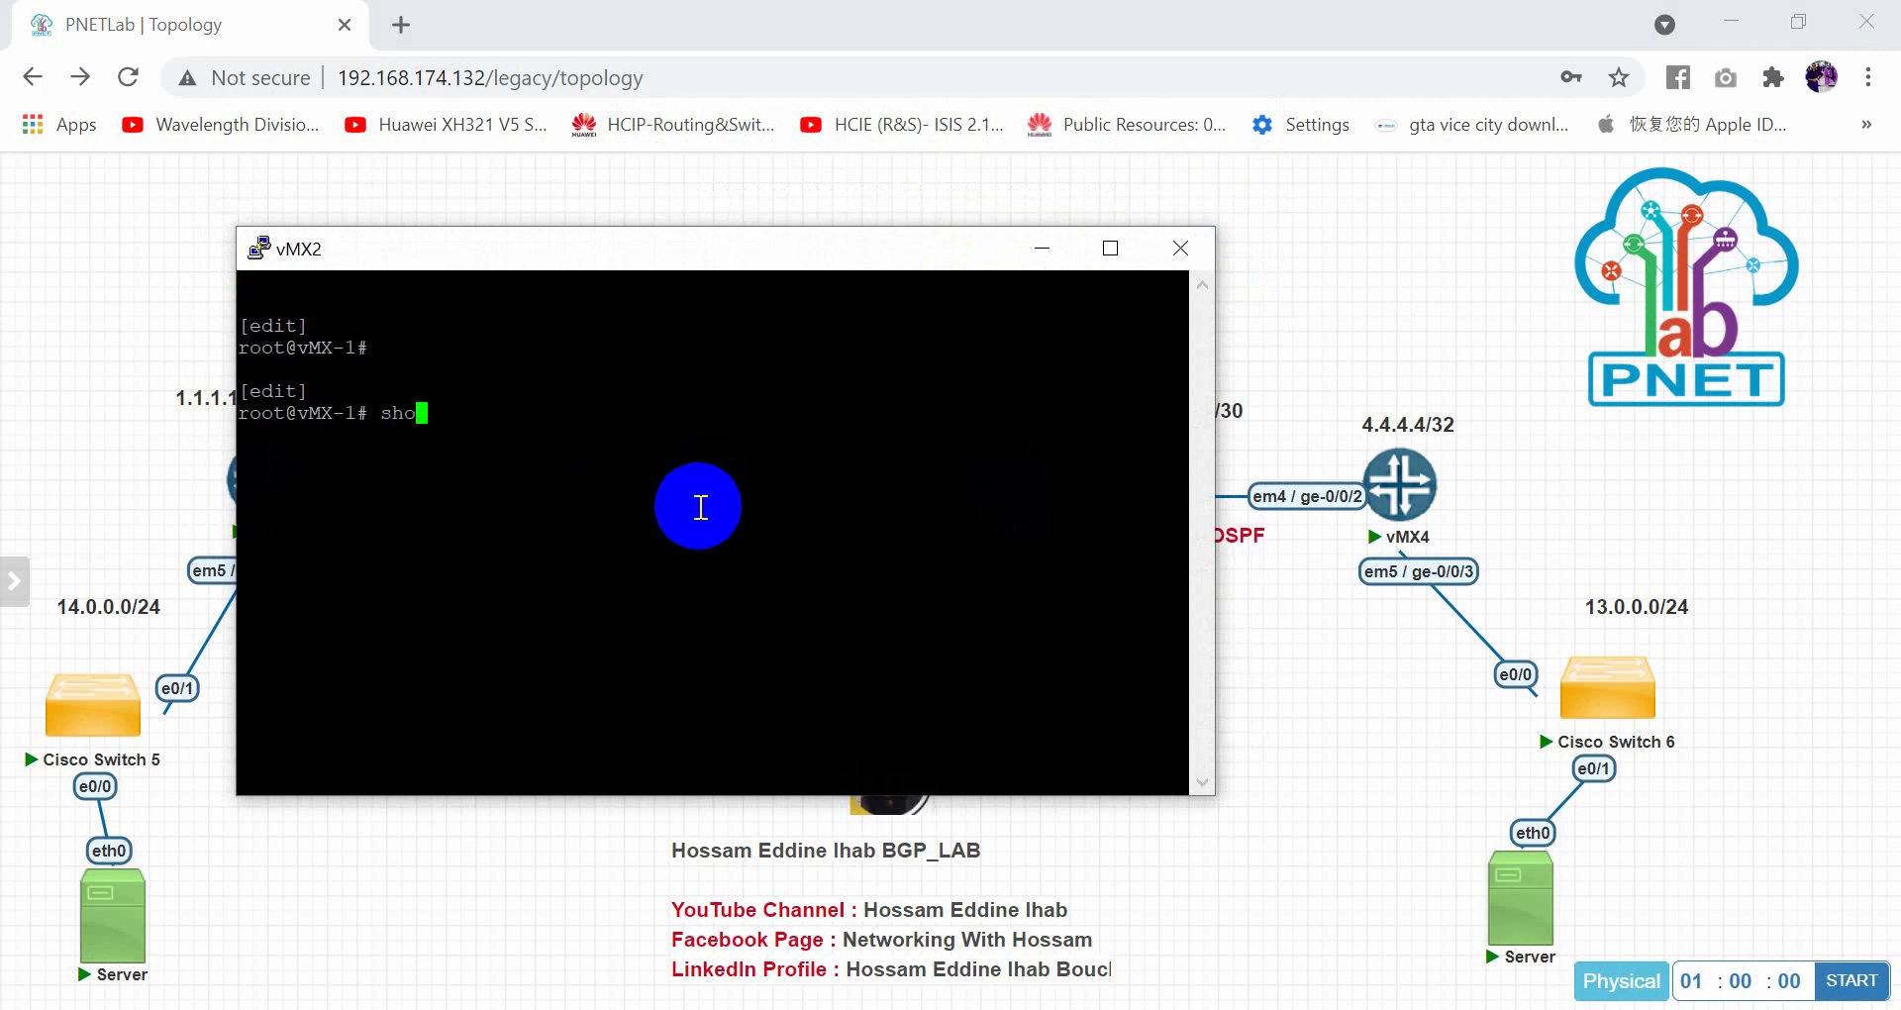
# Display vMX2's complete routing table with run show route in an enlarged console window
pyautogui.write('sho')
pyautogui.press('BackSpace')
pyautogui.press('BackSpace')
pyautogui.press('BackSpace')
pyautogui.write('run show route')
pyautogui.press('Return')
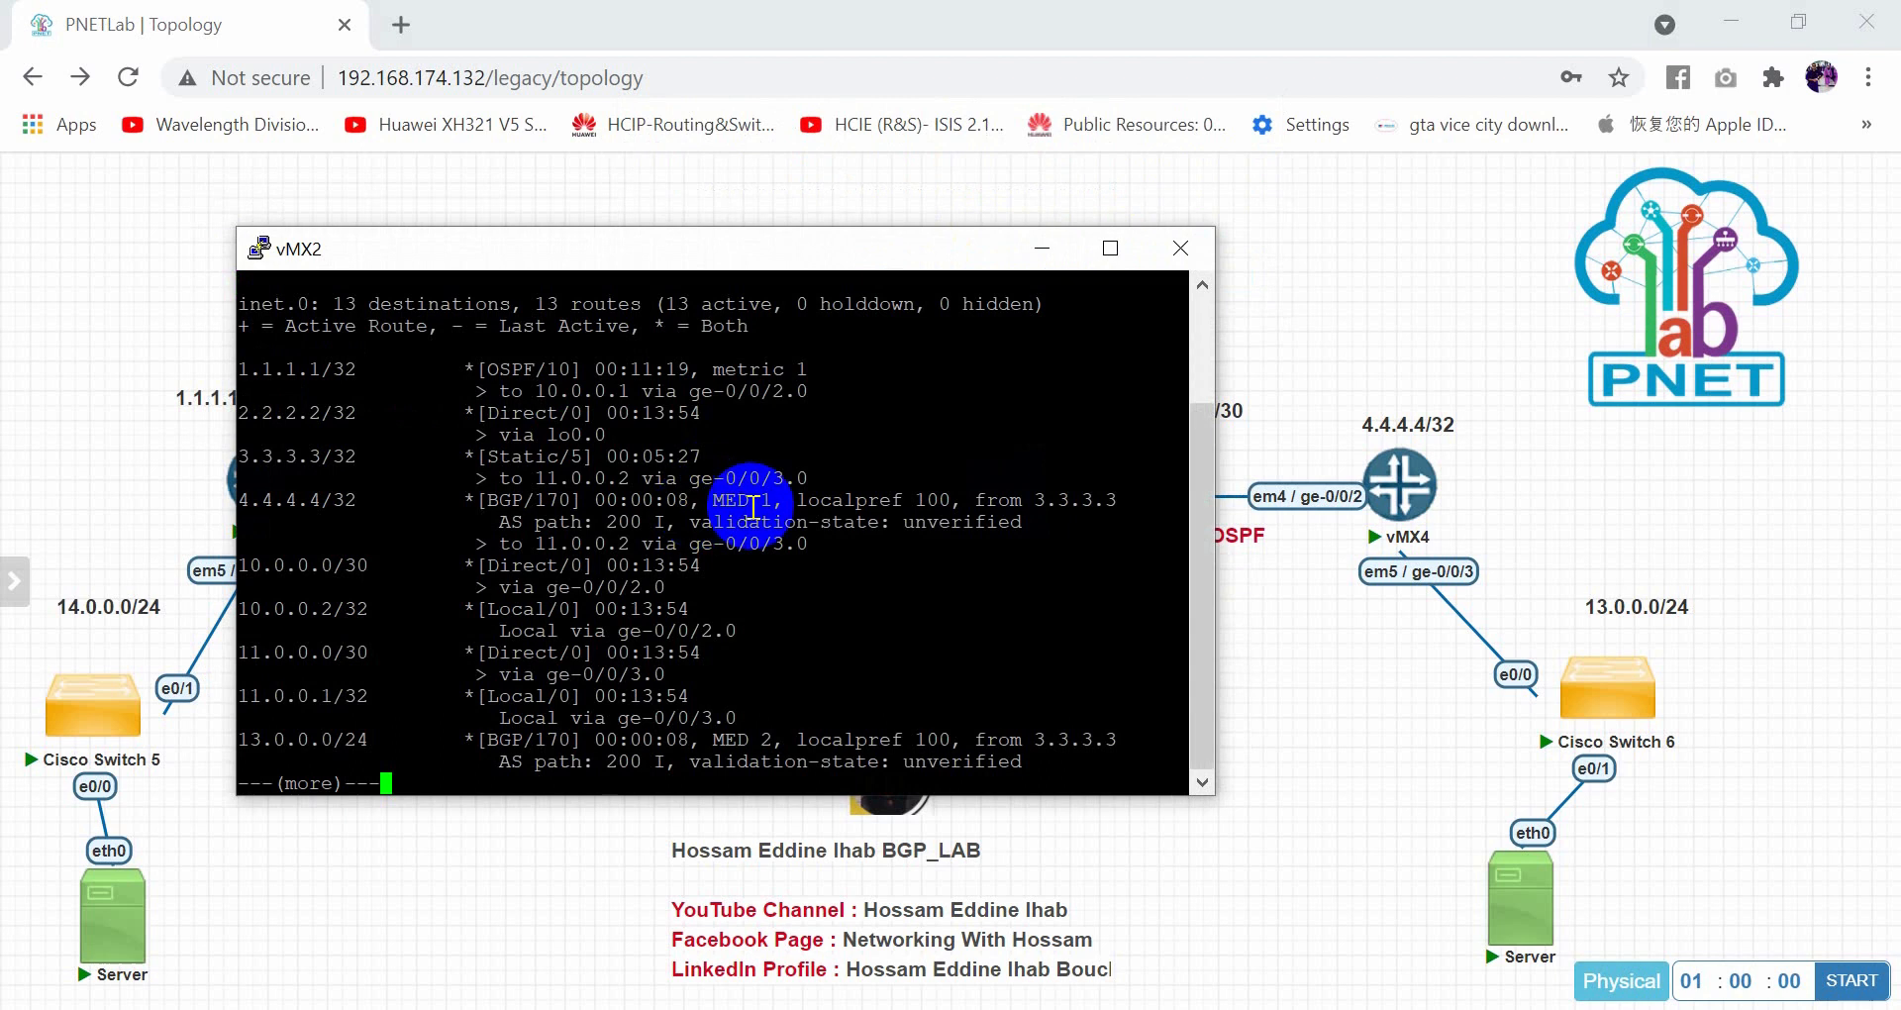
pyautogui.doubleClick(763, 248)
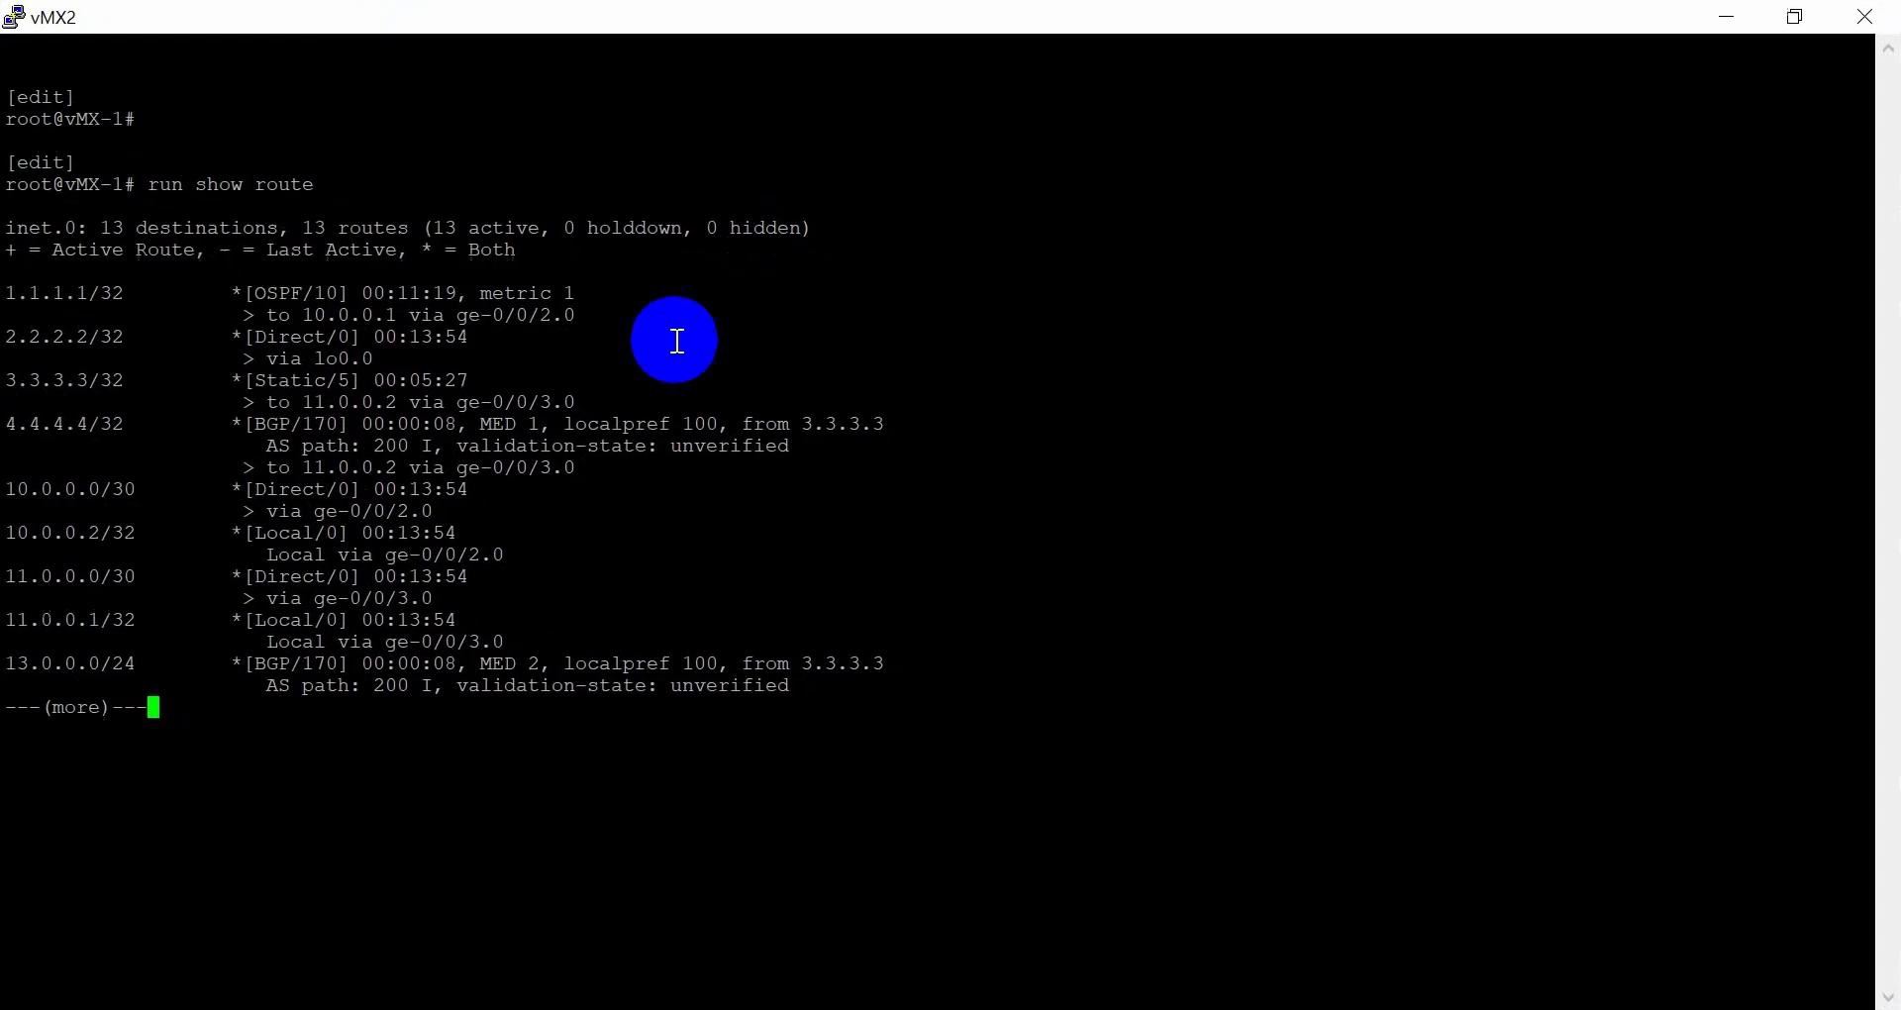
pyautogui.press('space')
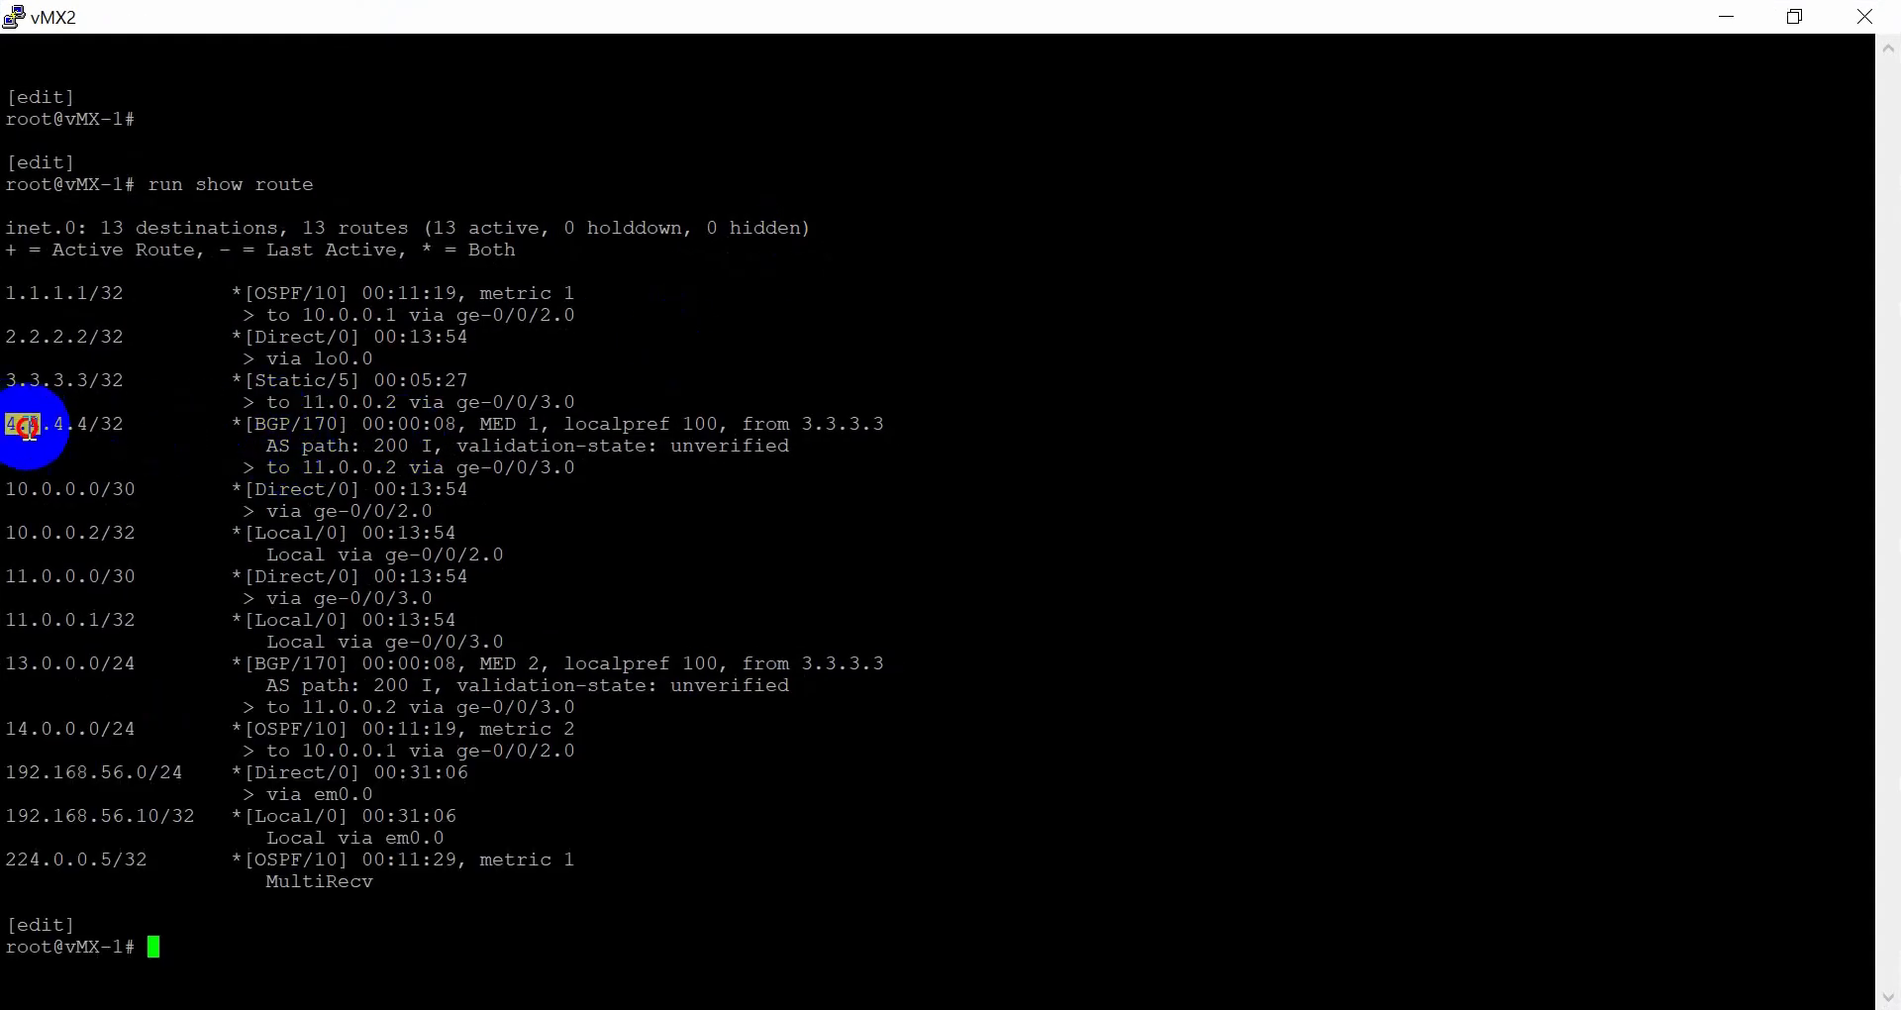
# Examine the 4.4.4.4/32, 14.0.0.0/24 and 13.0.0.0/24 entries in vMX2's routing table, comparing them with the topology
pyautogui.moveTo(34, 426); pyautogui.dragTo(870, 448)
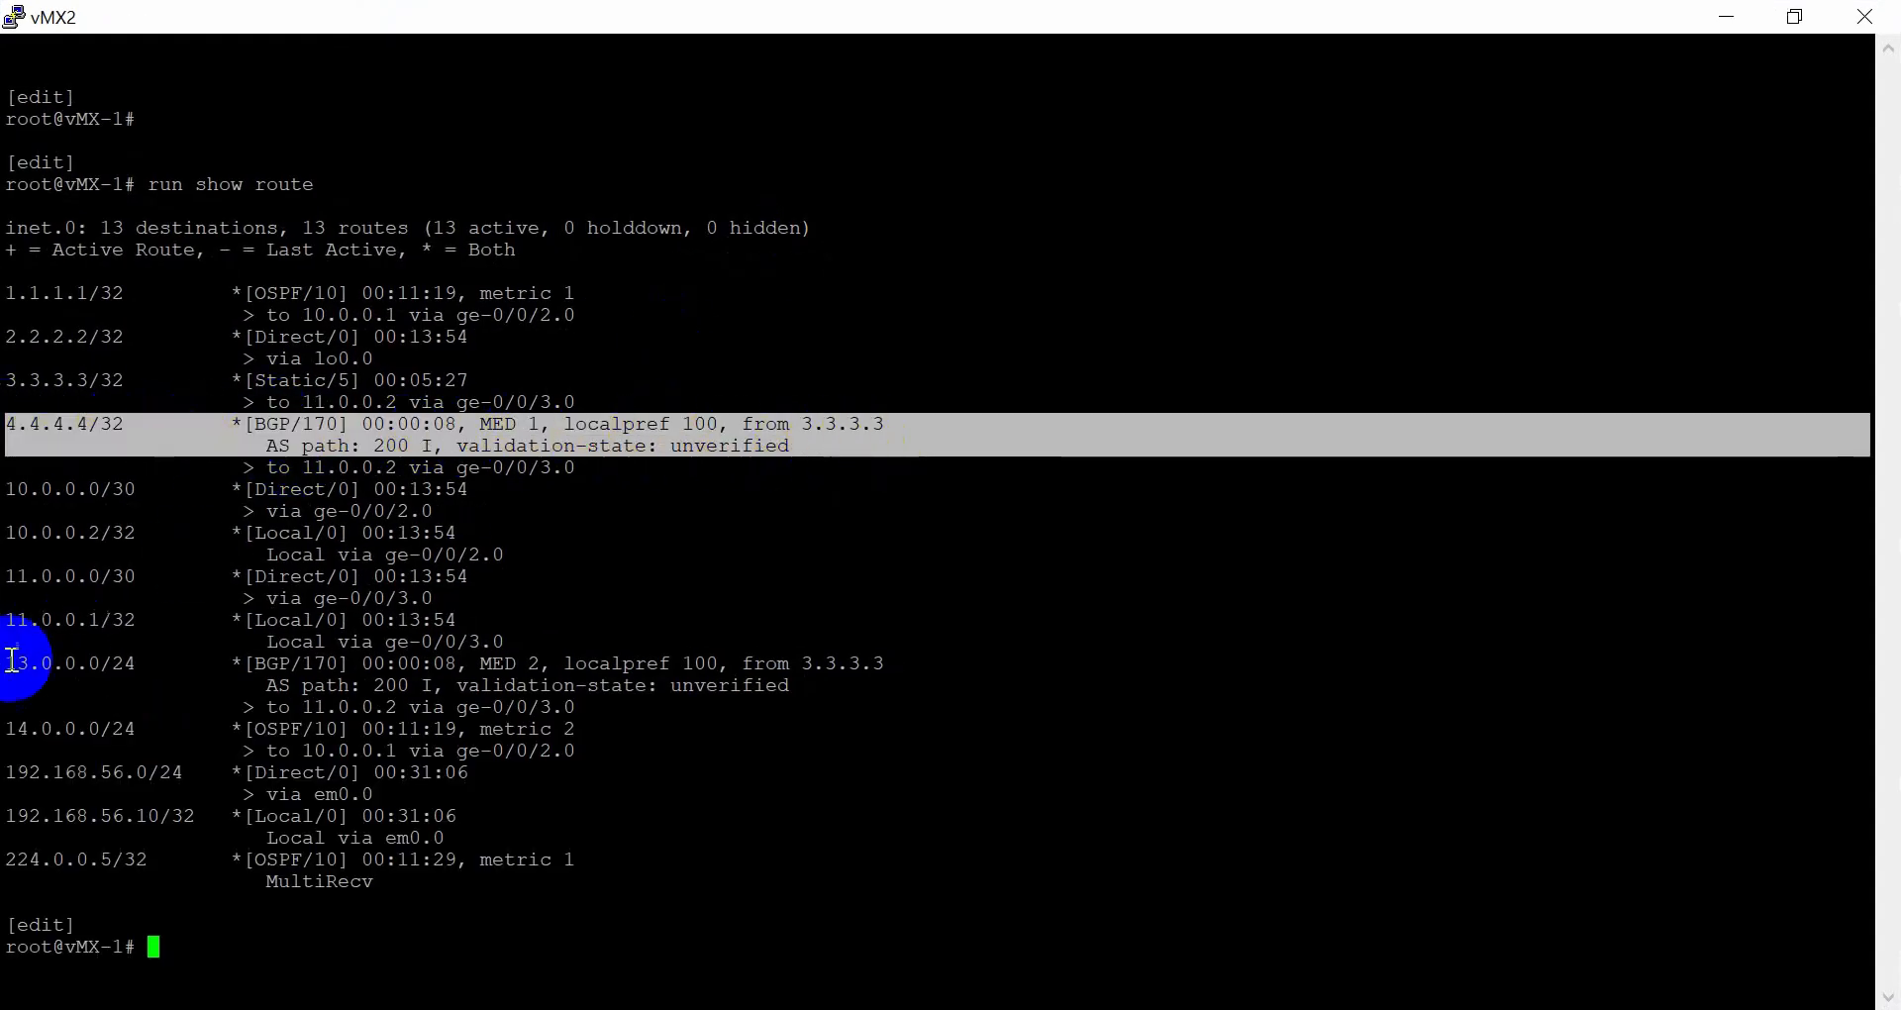
pyautogui.moveTo(8, 729); pyautogui.dragTo(628, 744)
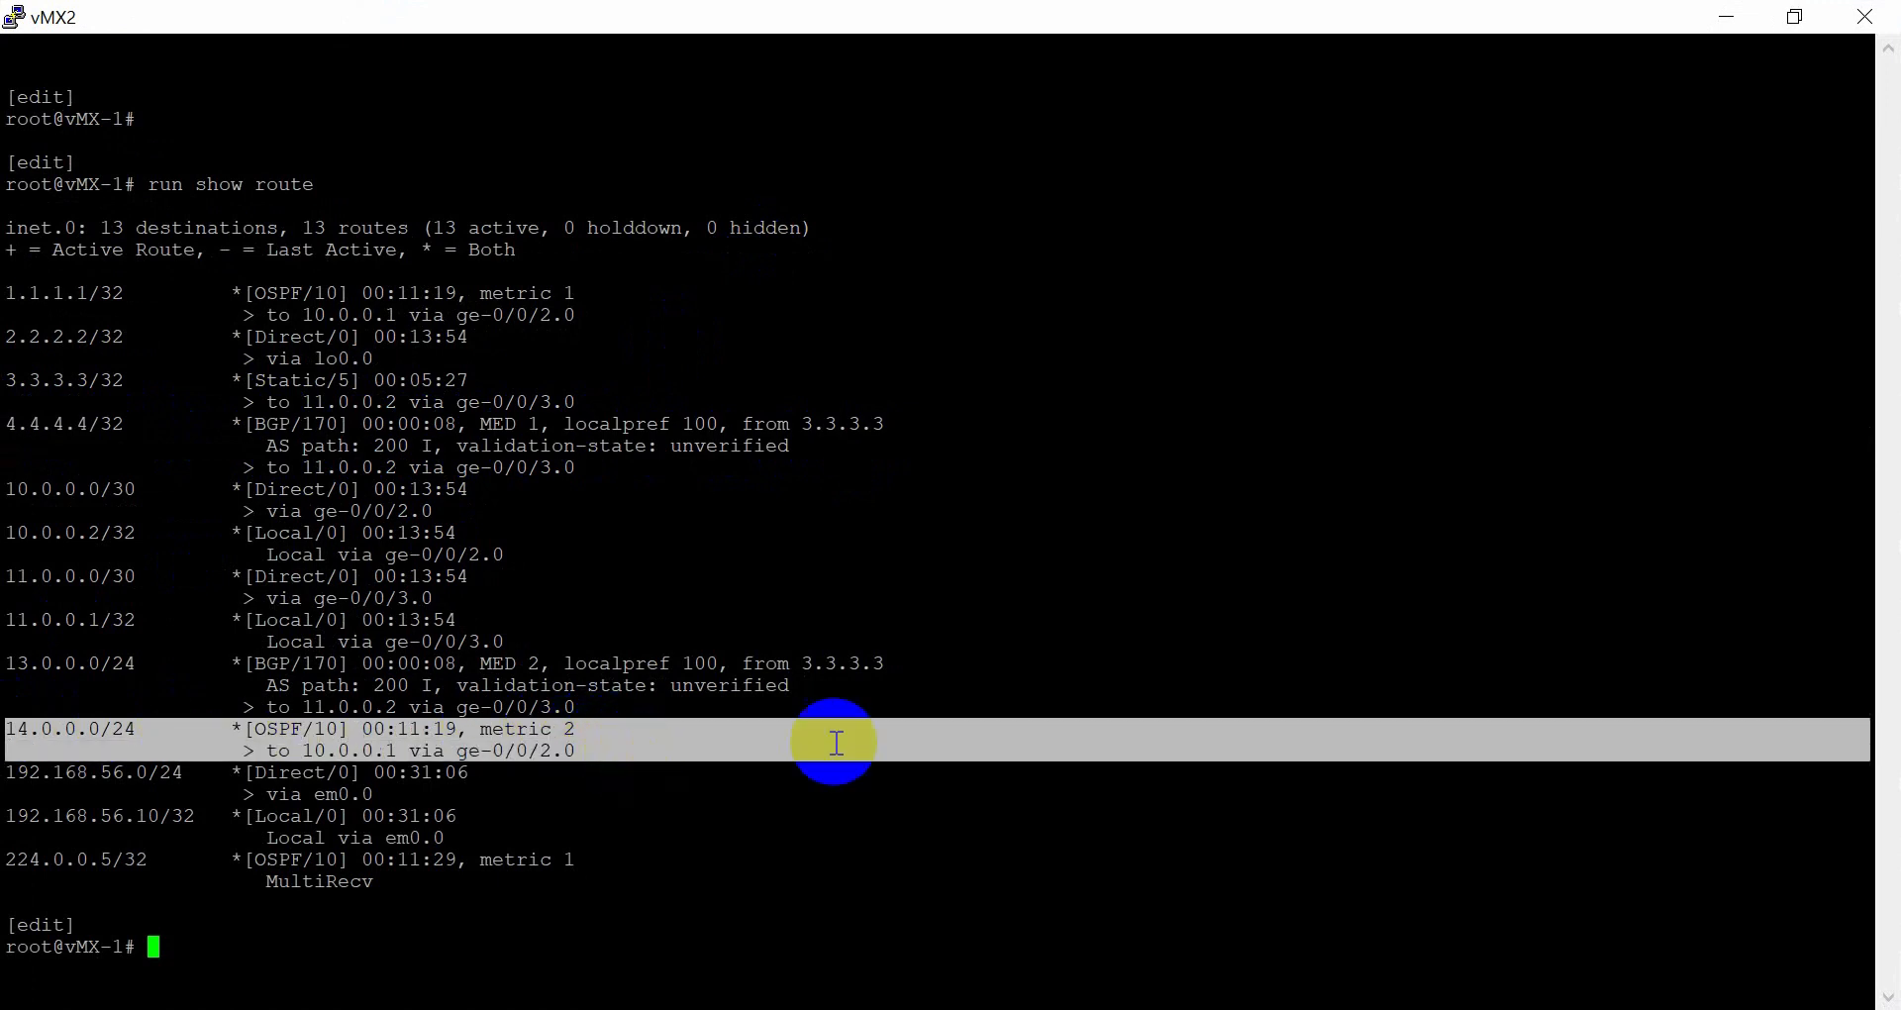
pyautogui.hotkey('alt', 'Tab')
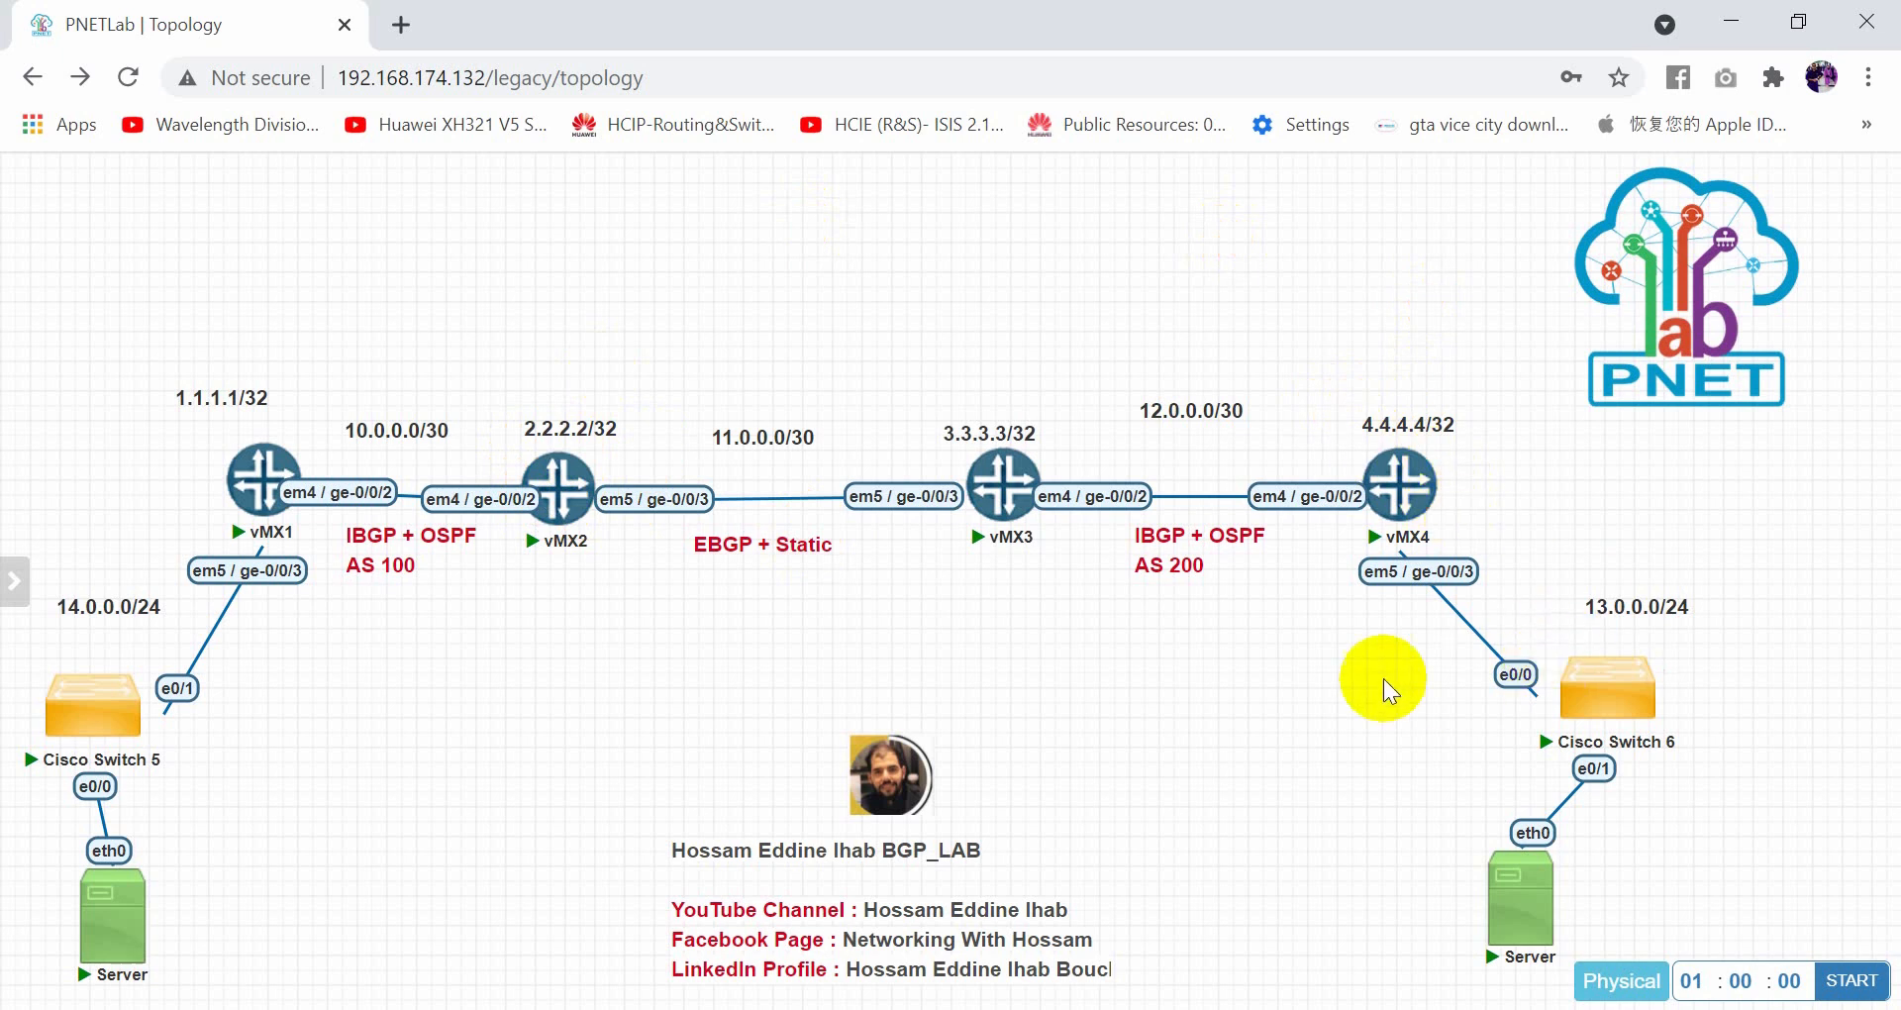
pyautogui.hotkey('alt', 'Tab')
pyautogui.moveTo(20, 663); pyautogui.dragTo(764, 696)
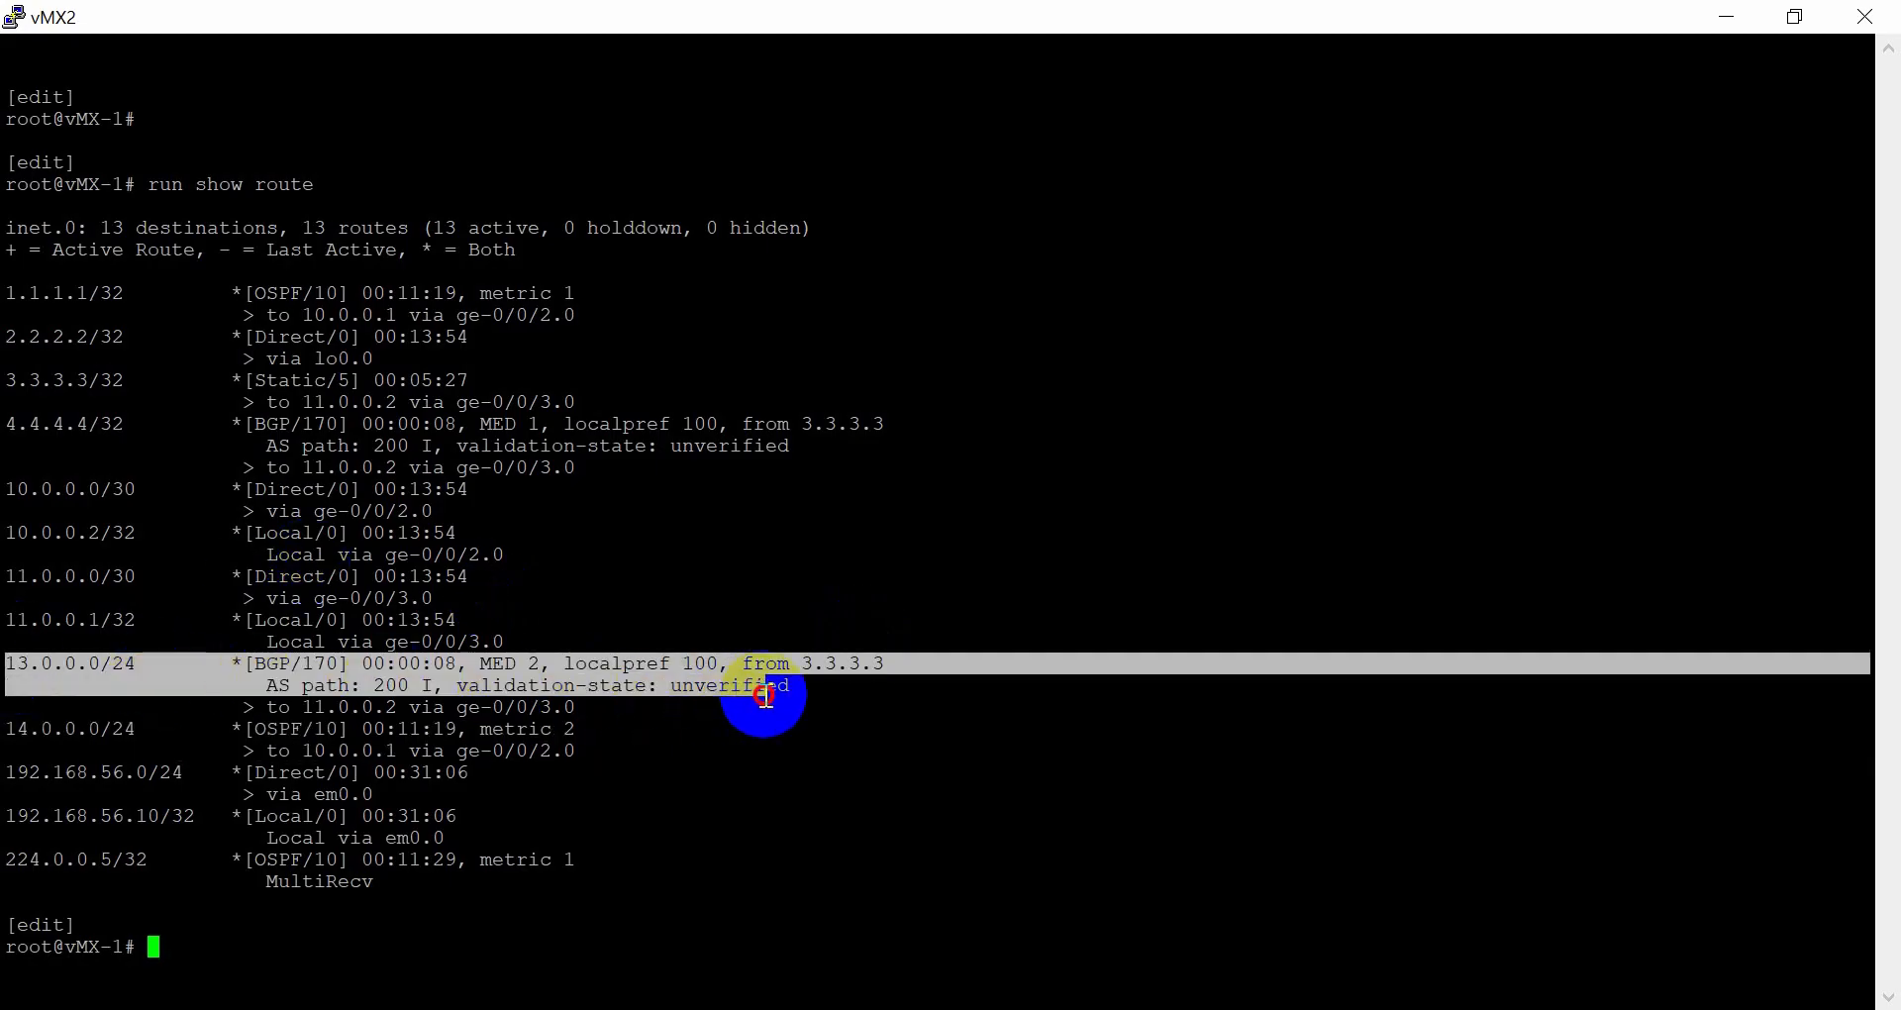
# Close the vMX2 session and open vMX3's console at its configuration prompt
pyautogui.click(1852, 16)
pyautogui.click(1023, 693)
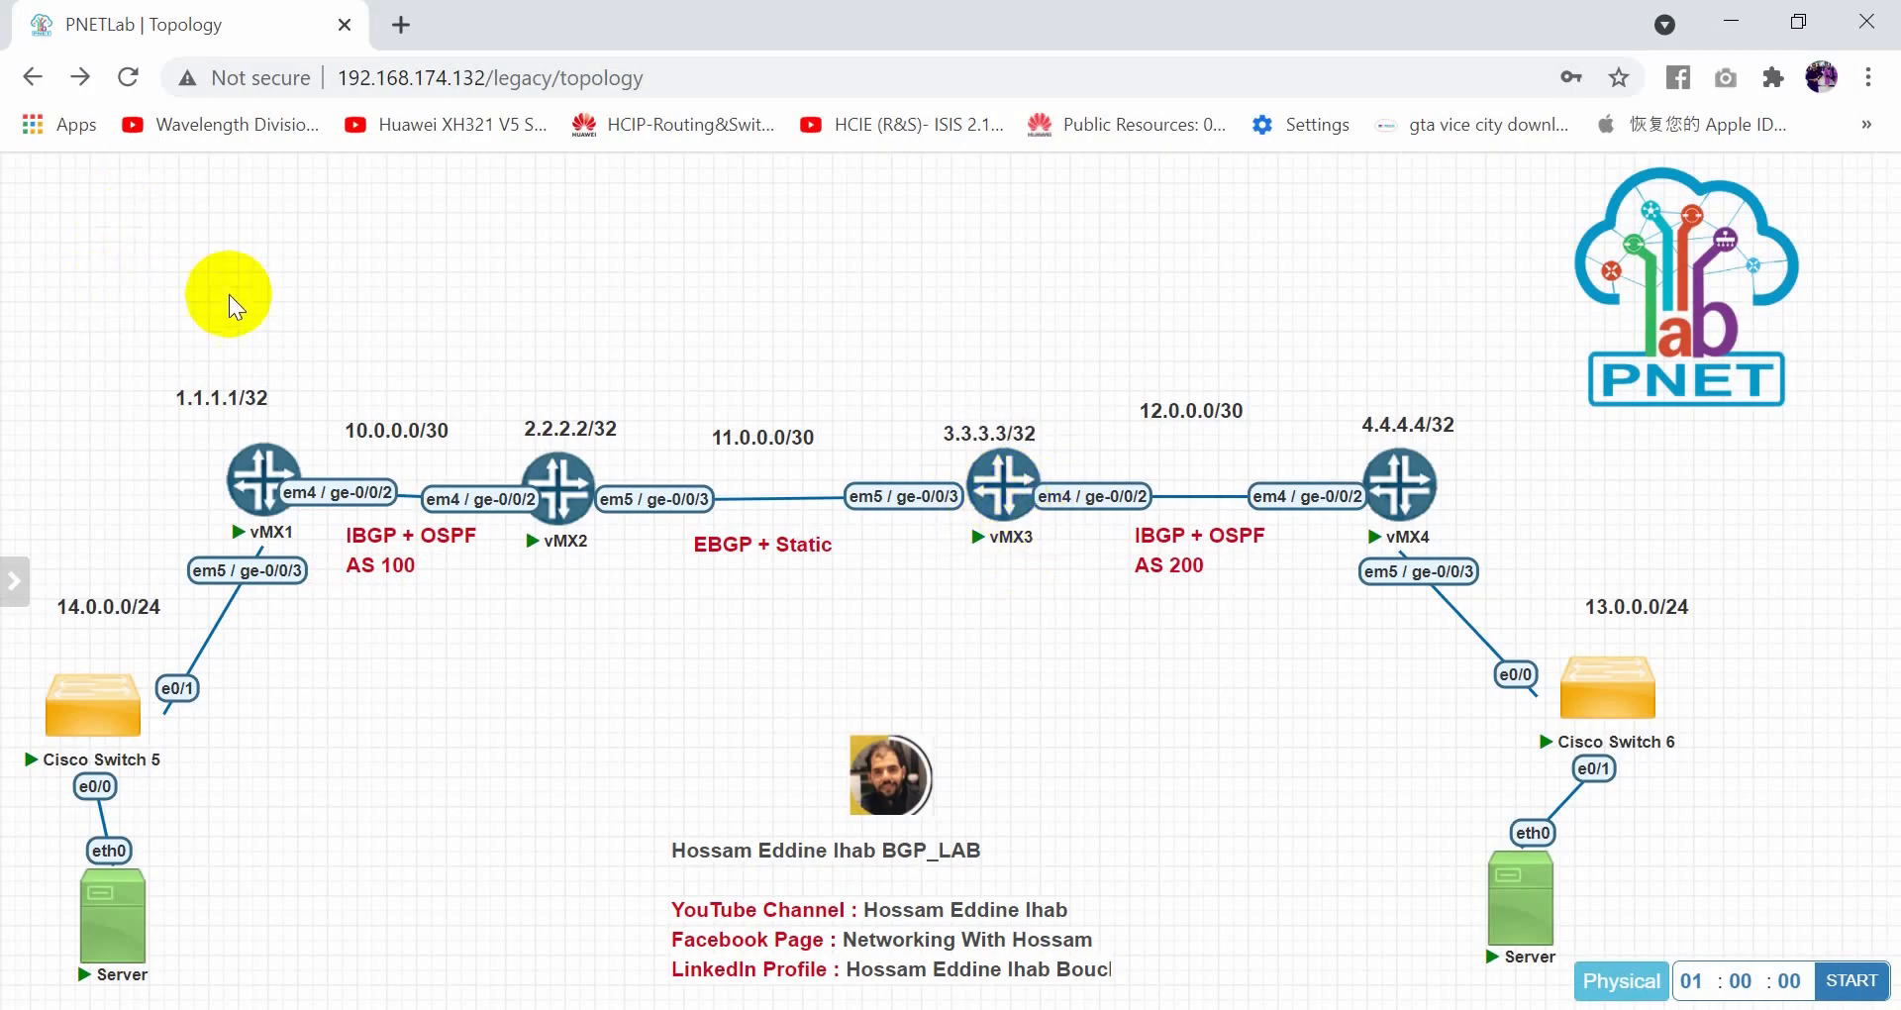
pyautogui.click(1012, 507)
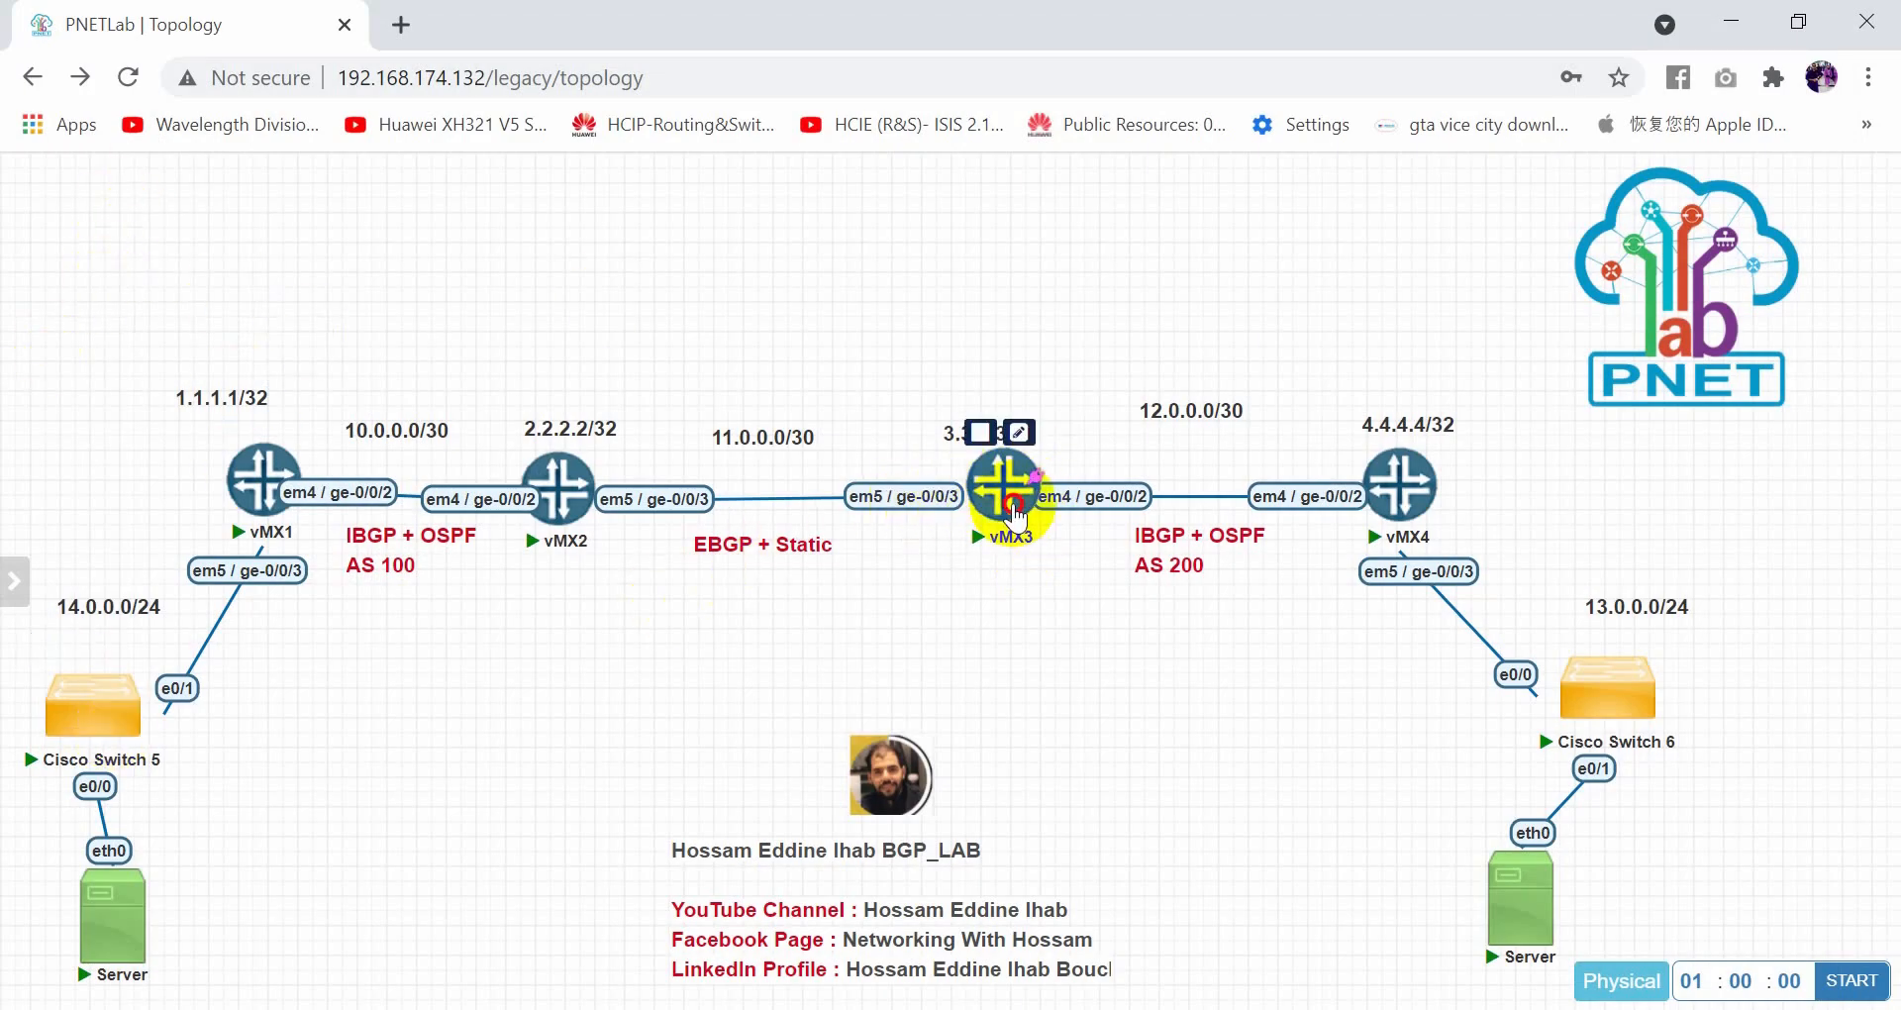
pyautogui.click(909, 285)
pyautogui.press('Return')
pyautogui.press('Return')
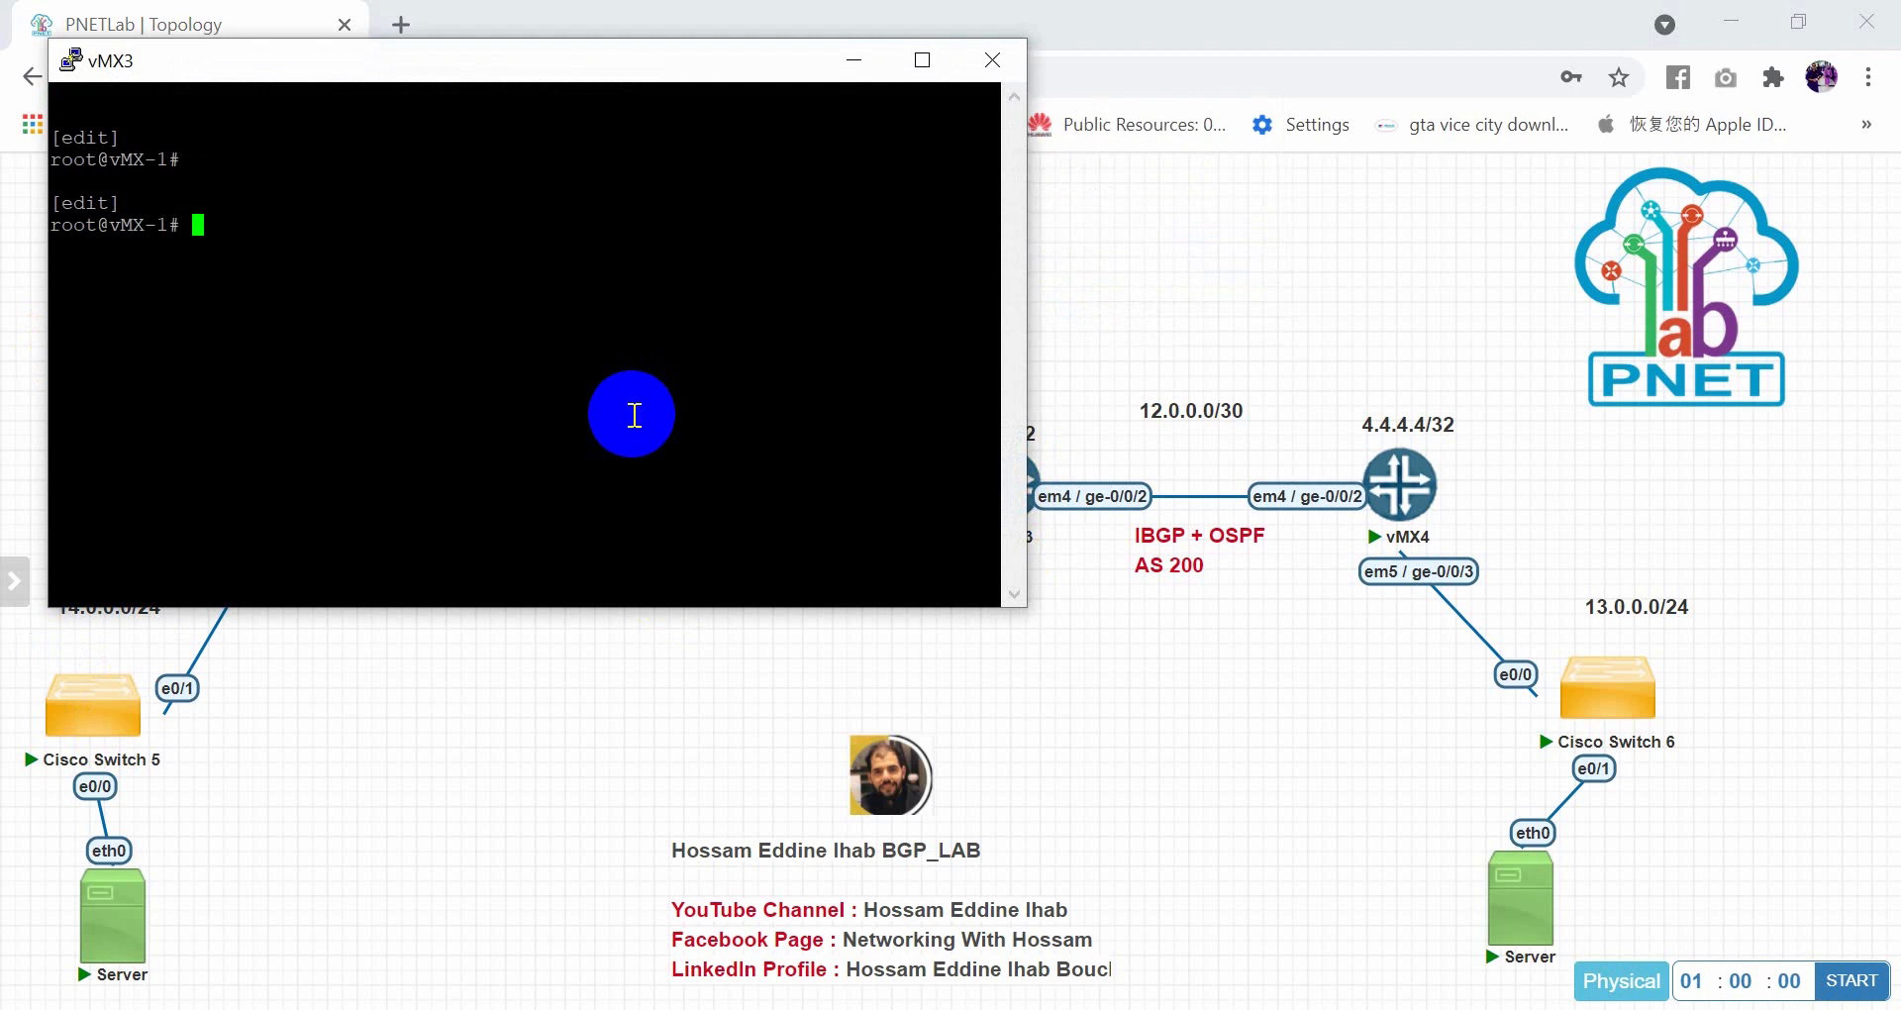
# Display vMX3's routing table with run show route and examine the 1.1.1.1/32 and 14.0.0.0/24 entries
pyautogui.write('ri')
pyautogui.press('Return')
pyautogui.write('run so')
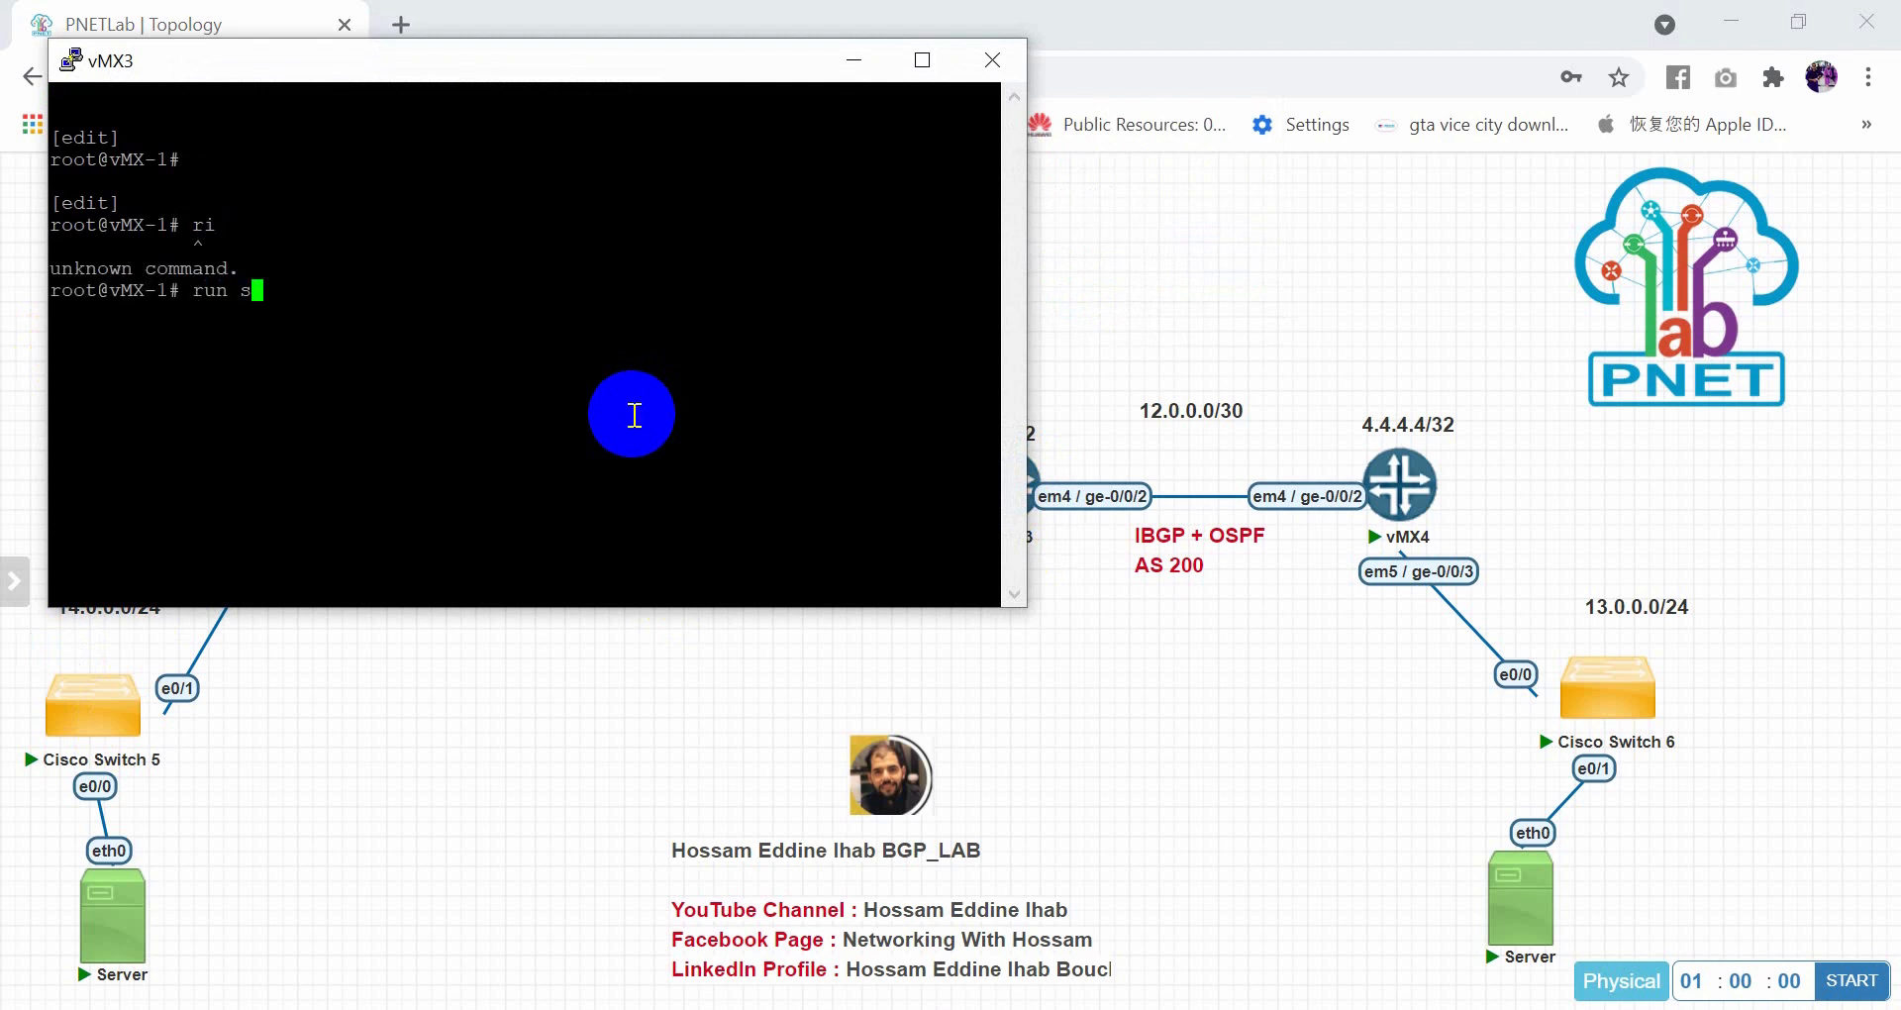
pyautogui.press('Return')
pyautogui.write('how route')
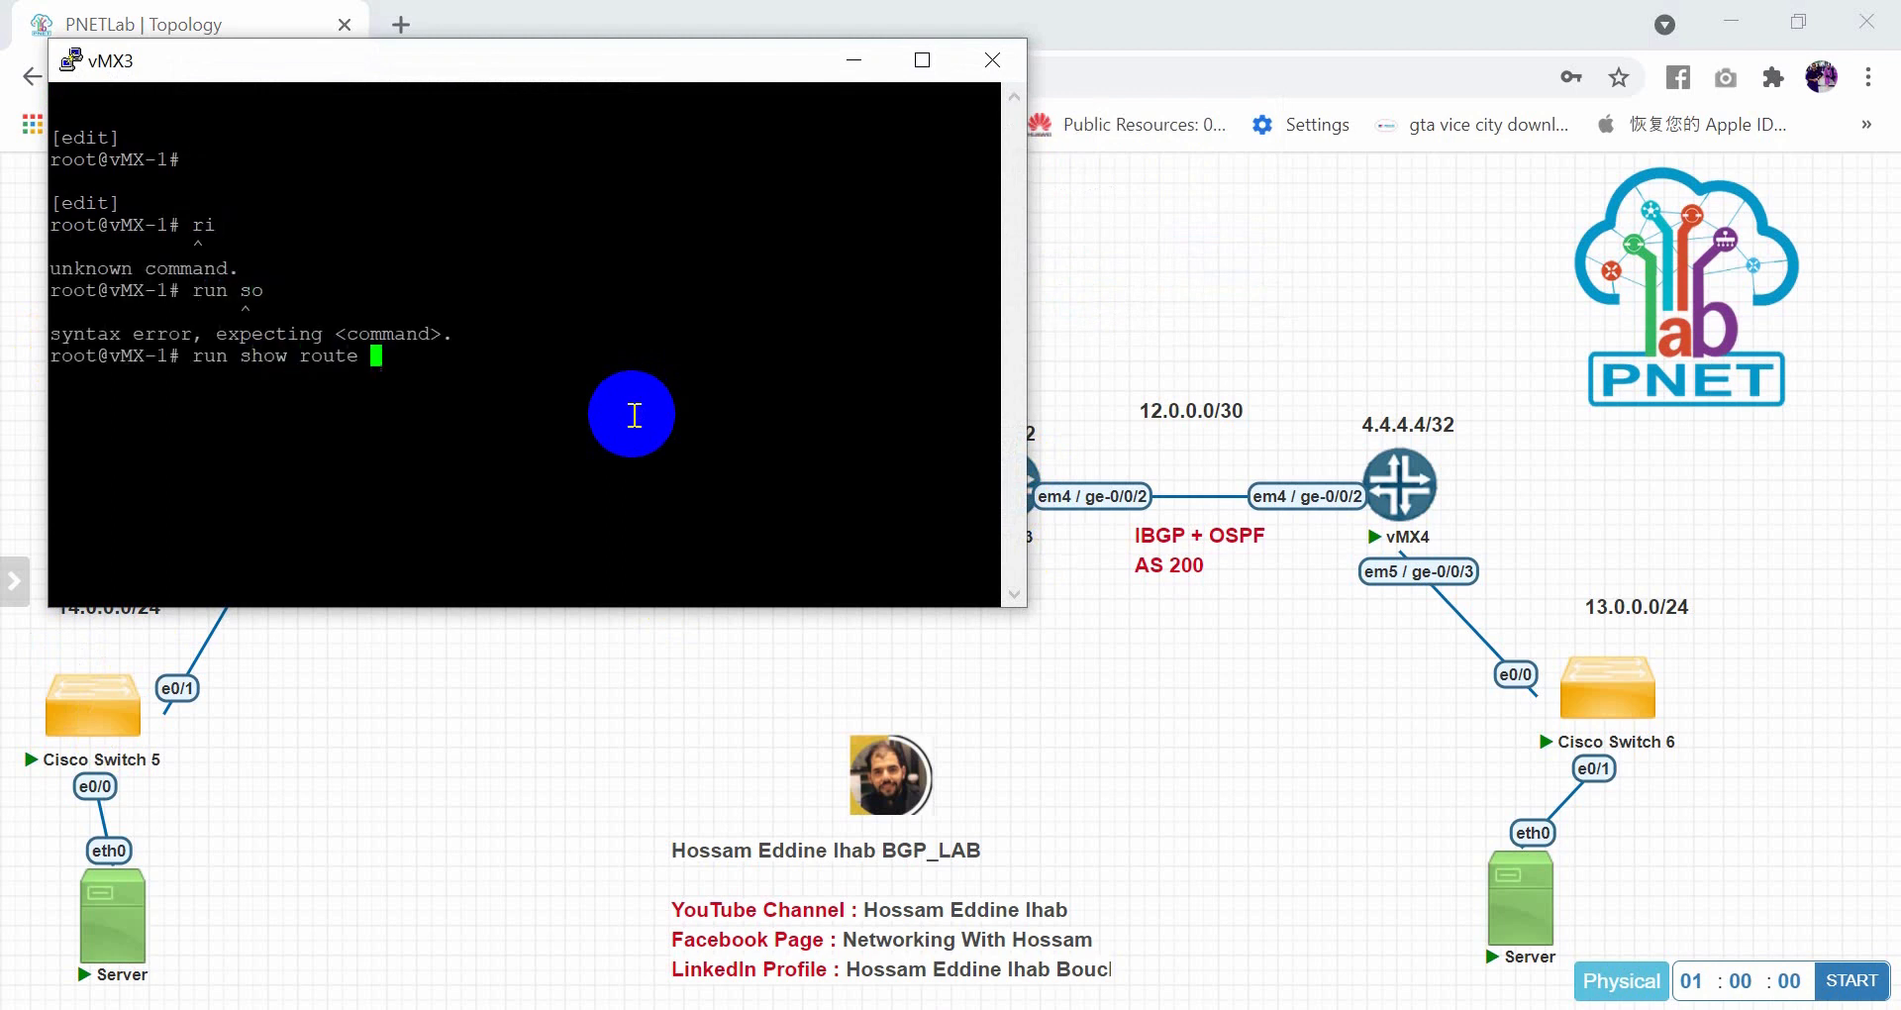
pyautogui.press('Return')
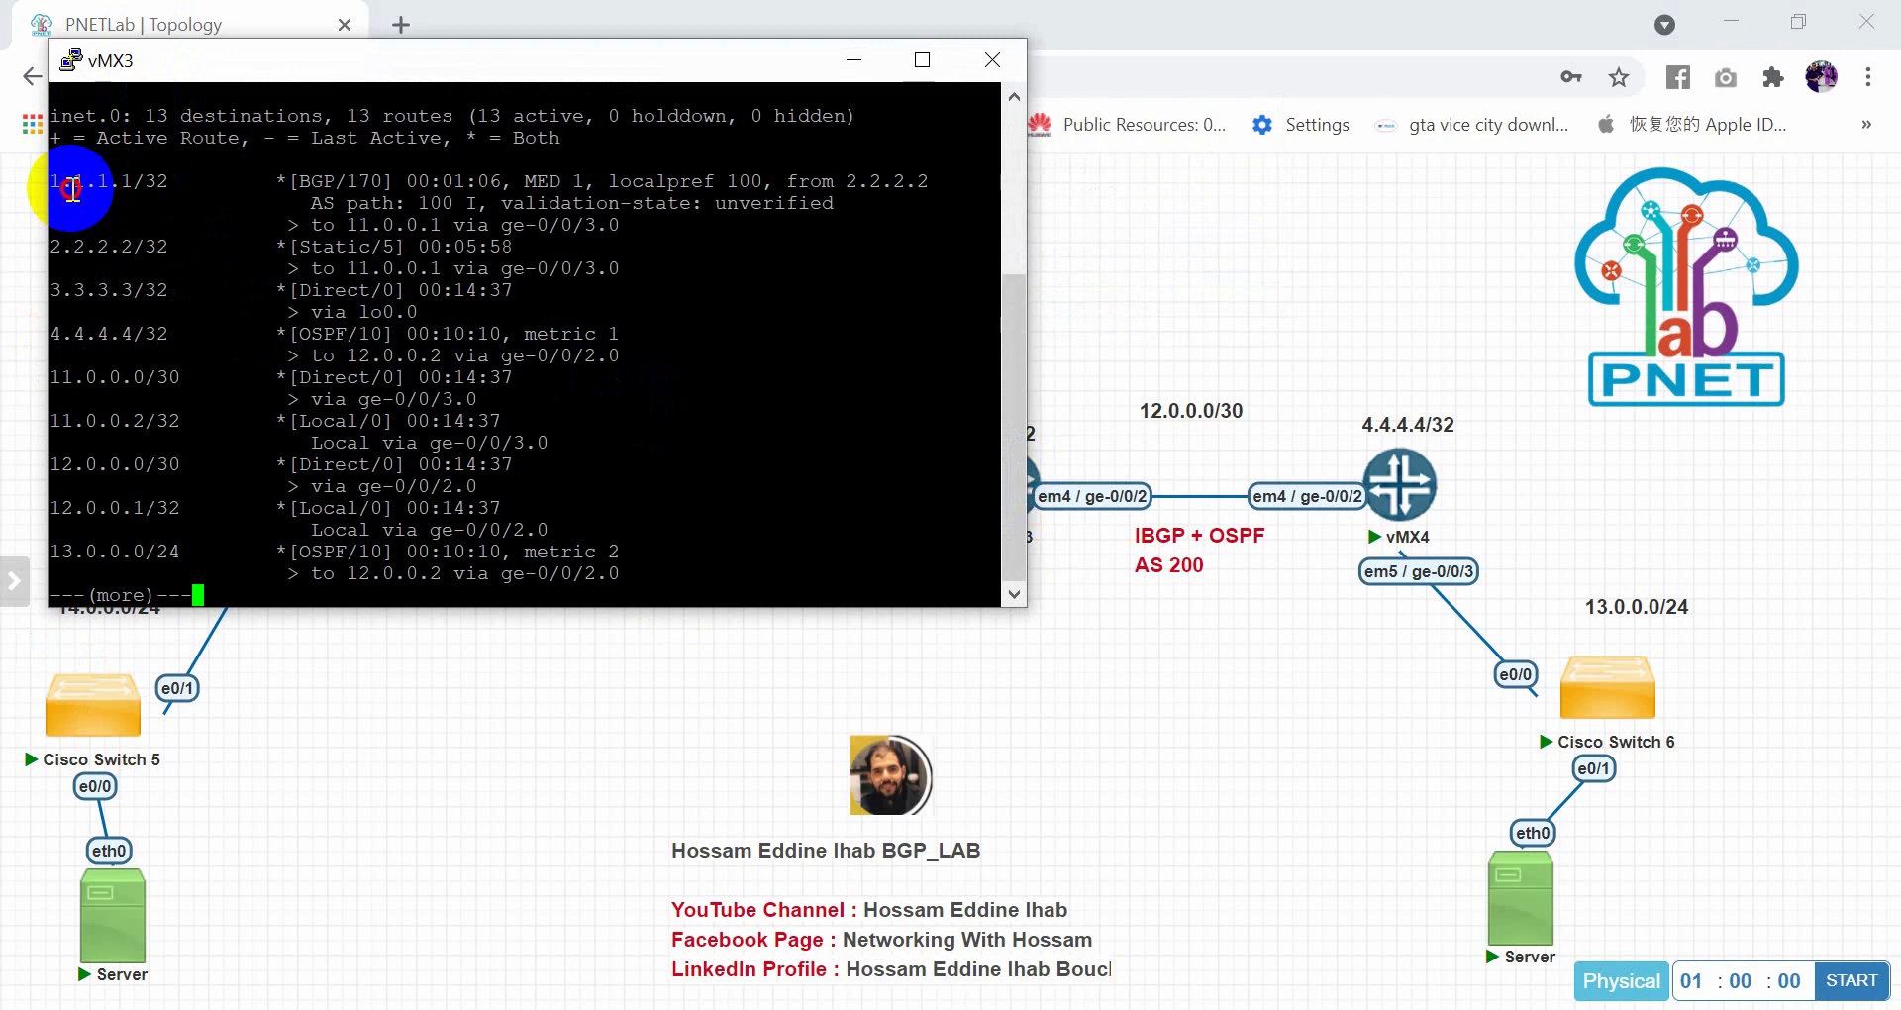
pyautogui.moveTo(54, 180); pyautogui.dragTo(474, 194)
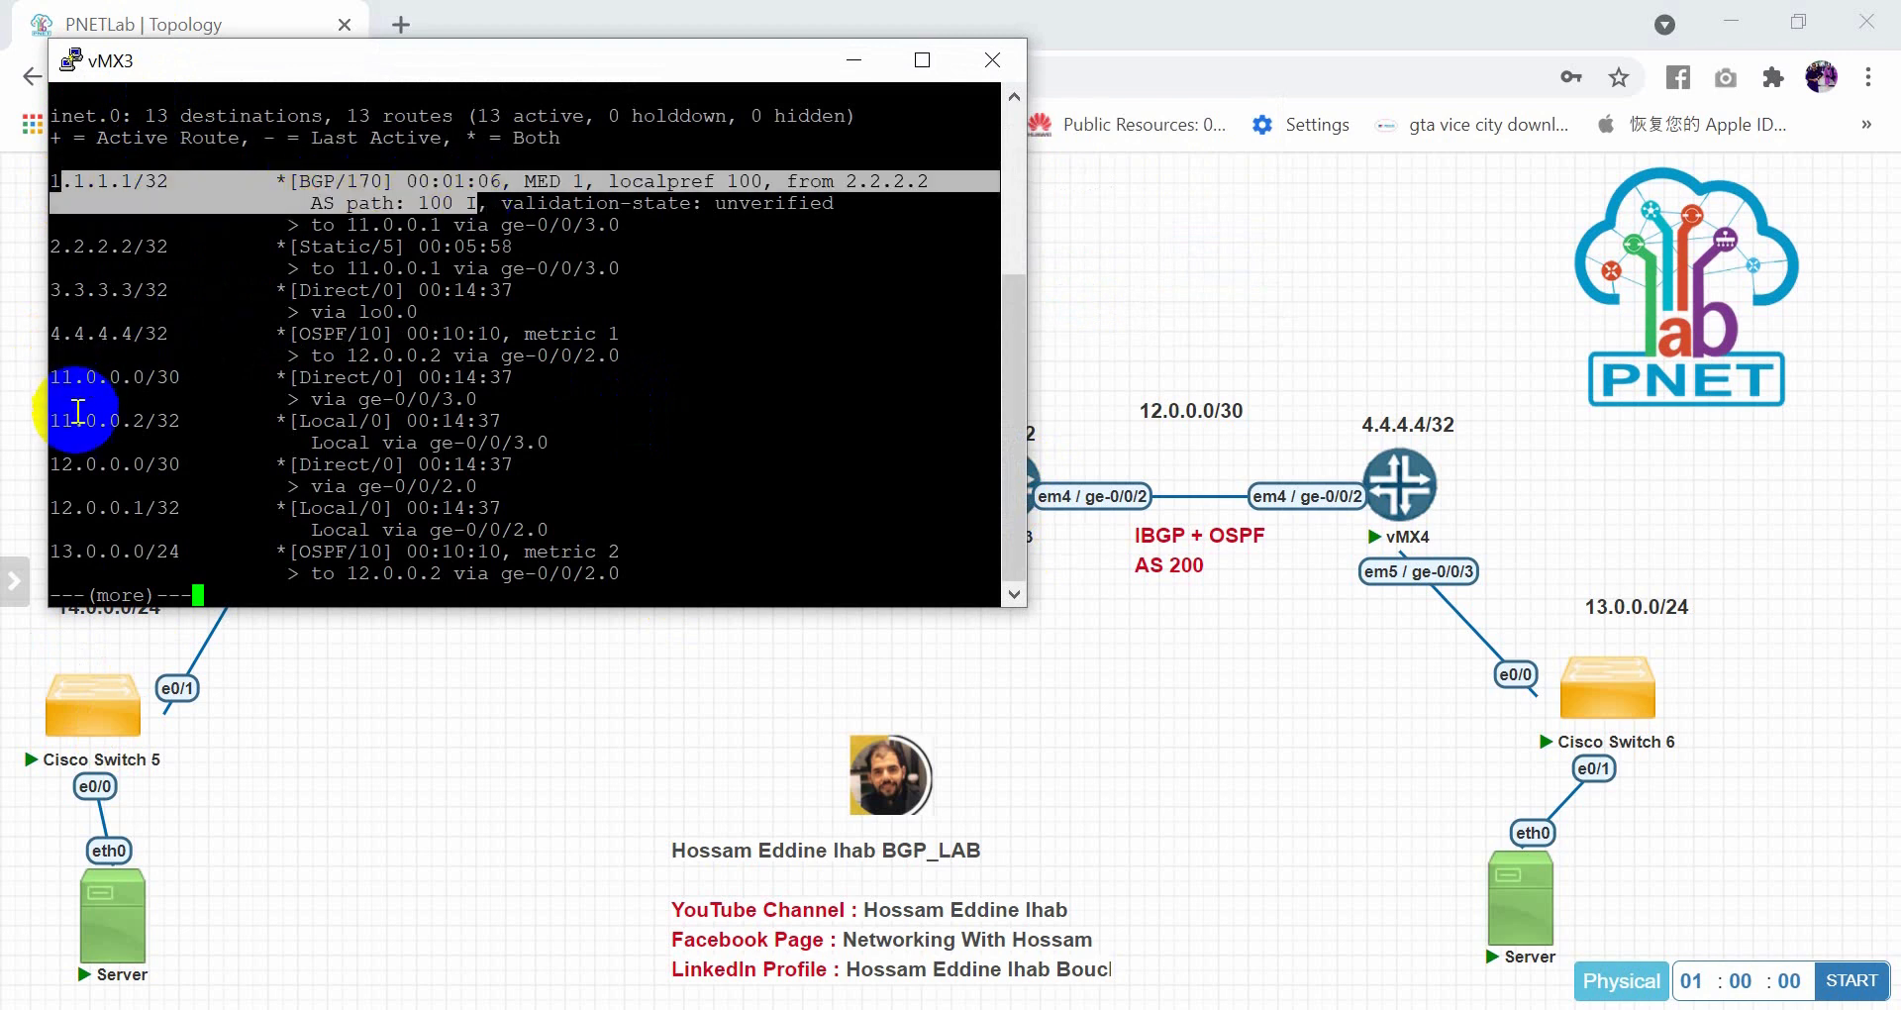
pyautogui.press('space')
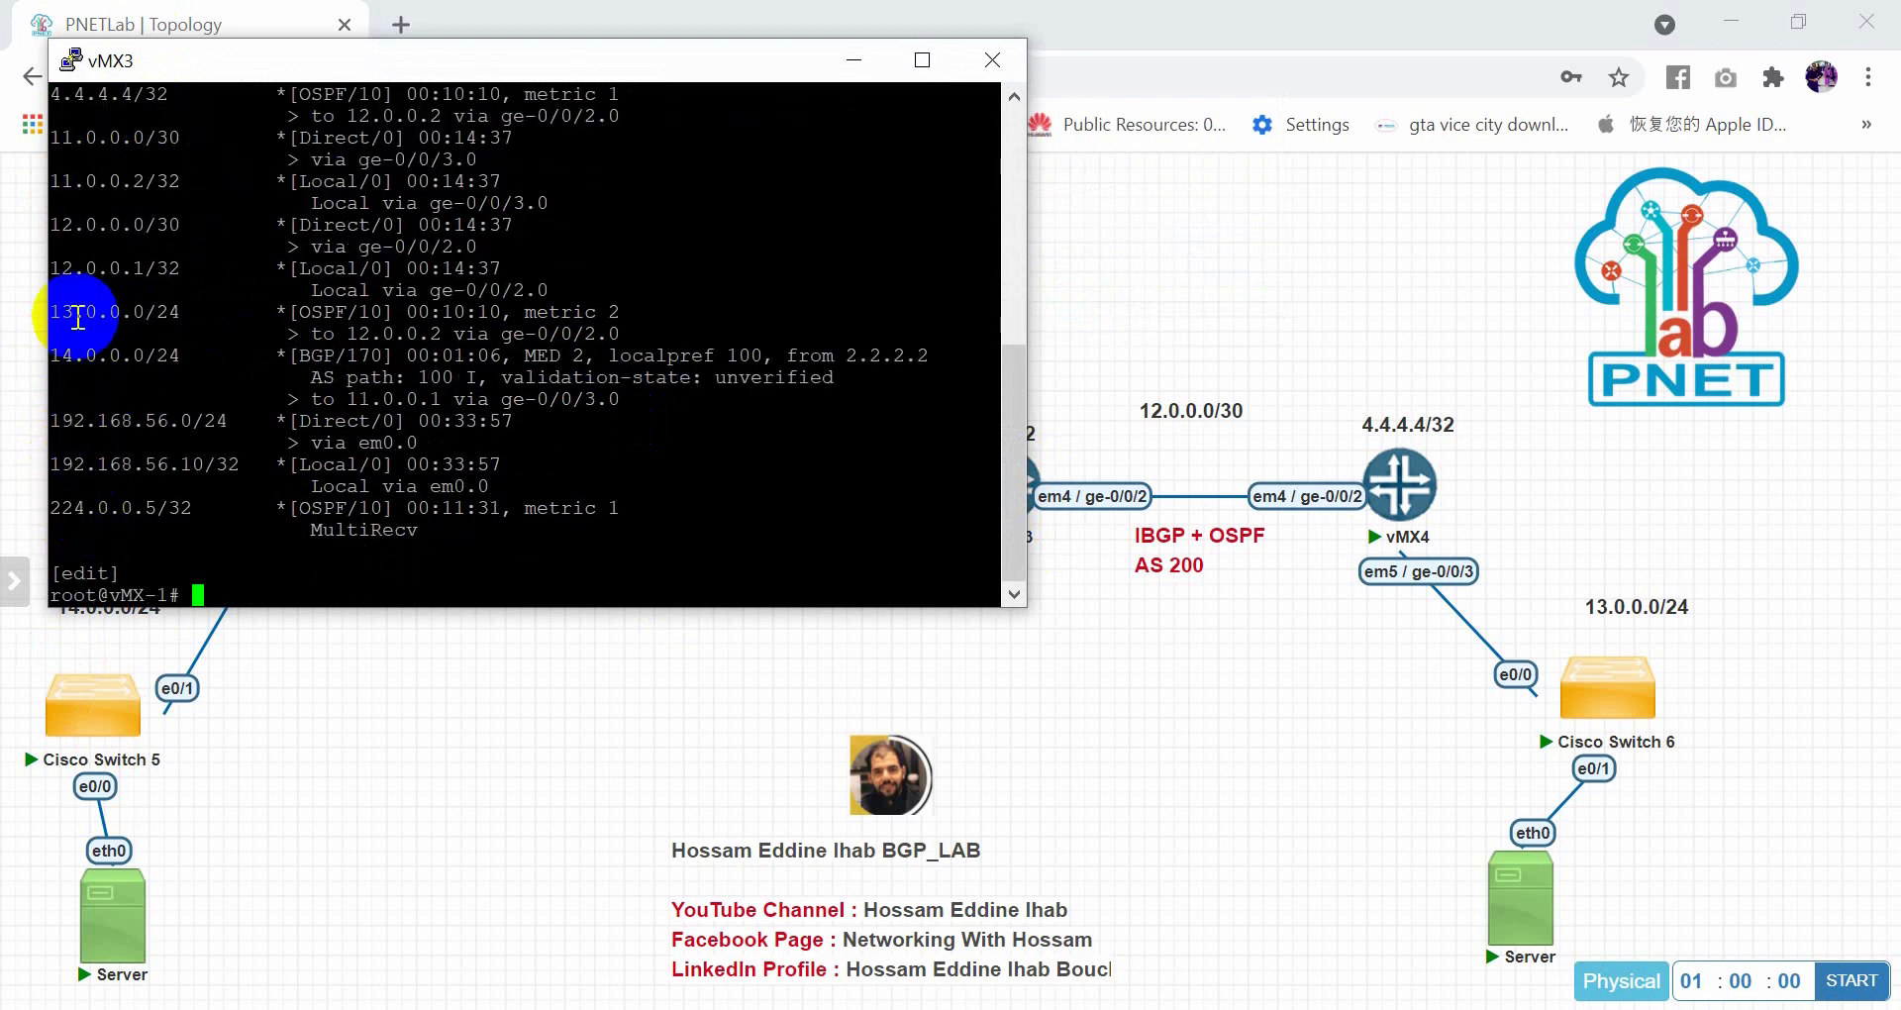
pyautogui.moveTo(47, 359); pyautogui.dragTo(760, 381)
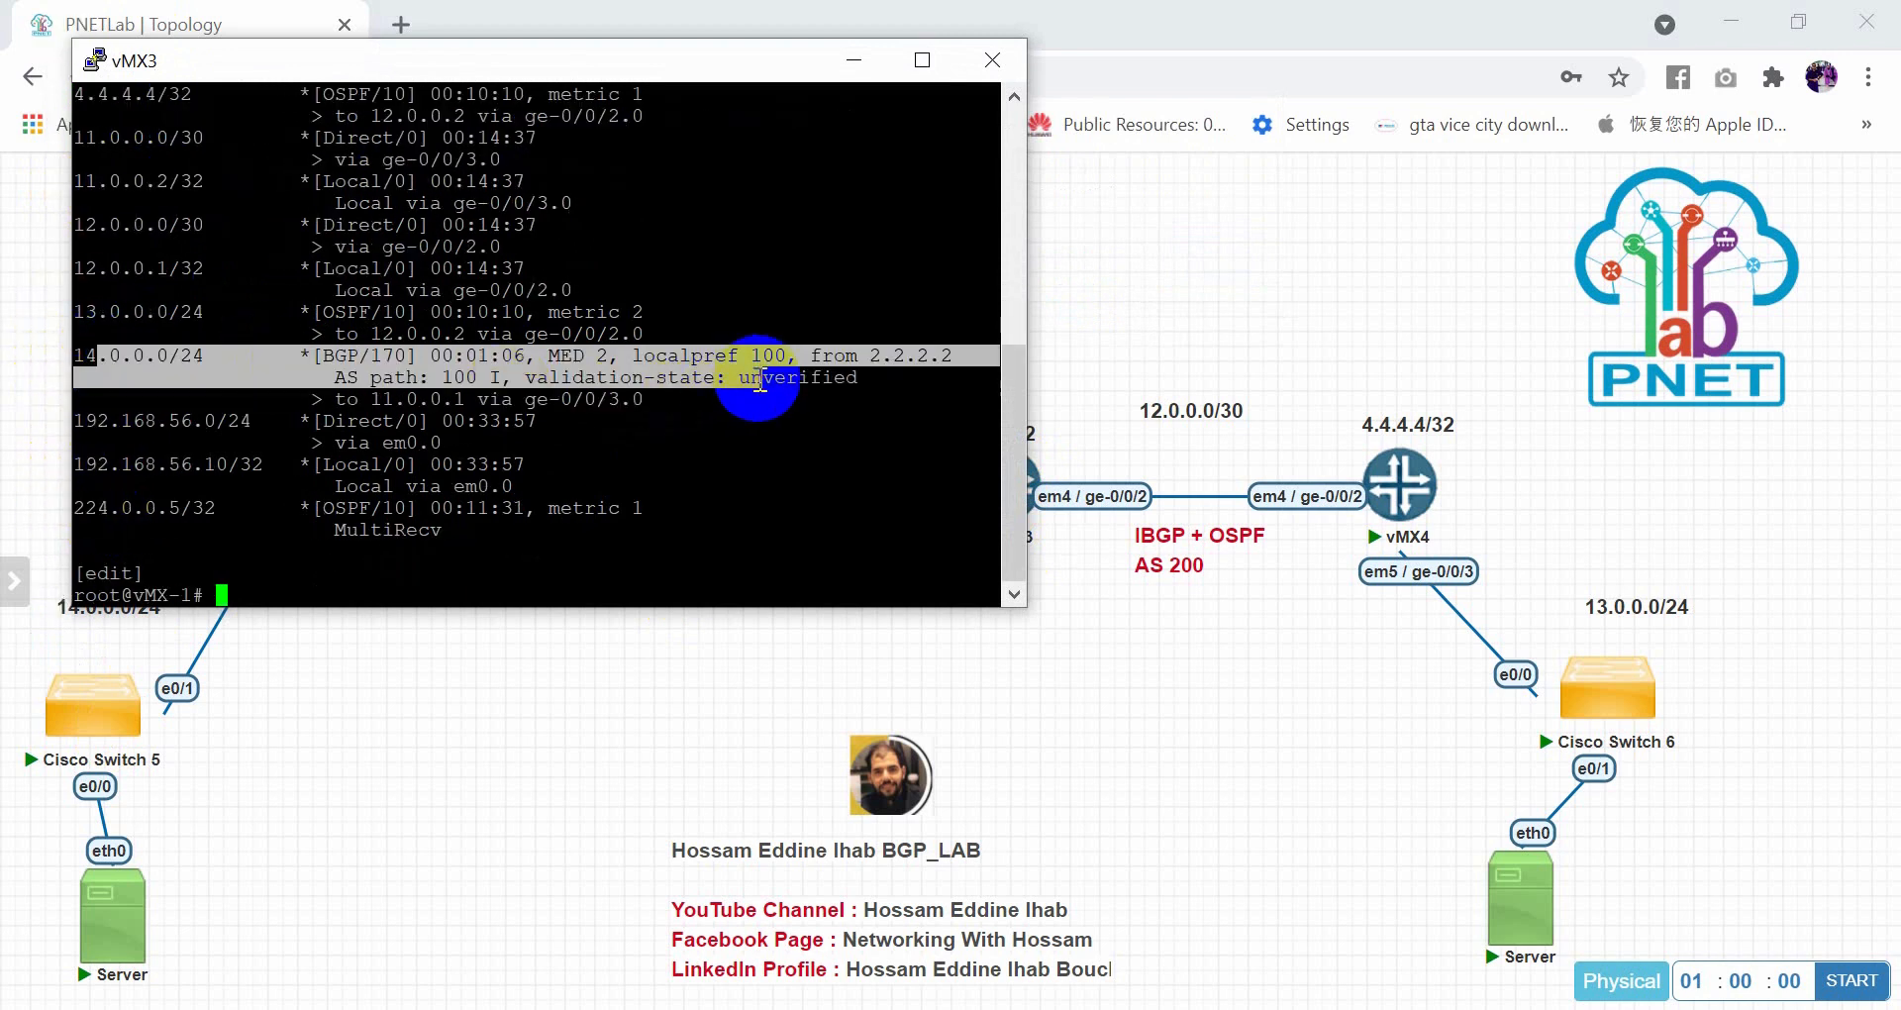
# Close the vMX3 session and open vMX1's console at its configuration prompt
pyautogui.click(991, 61)
pyautogui.click(1089, 698)
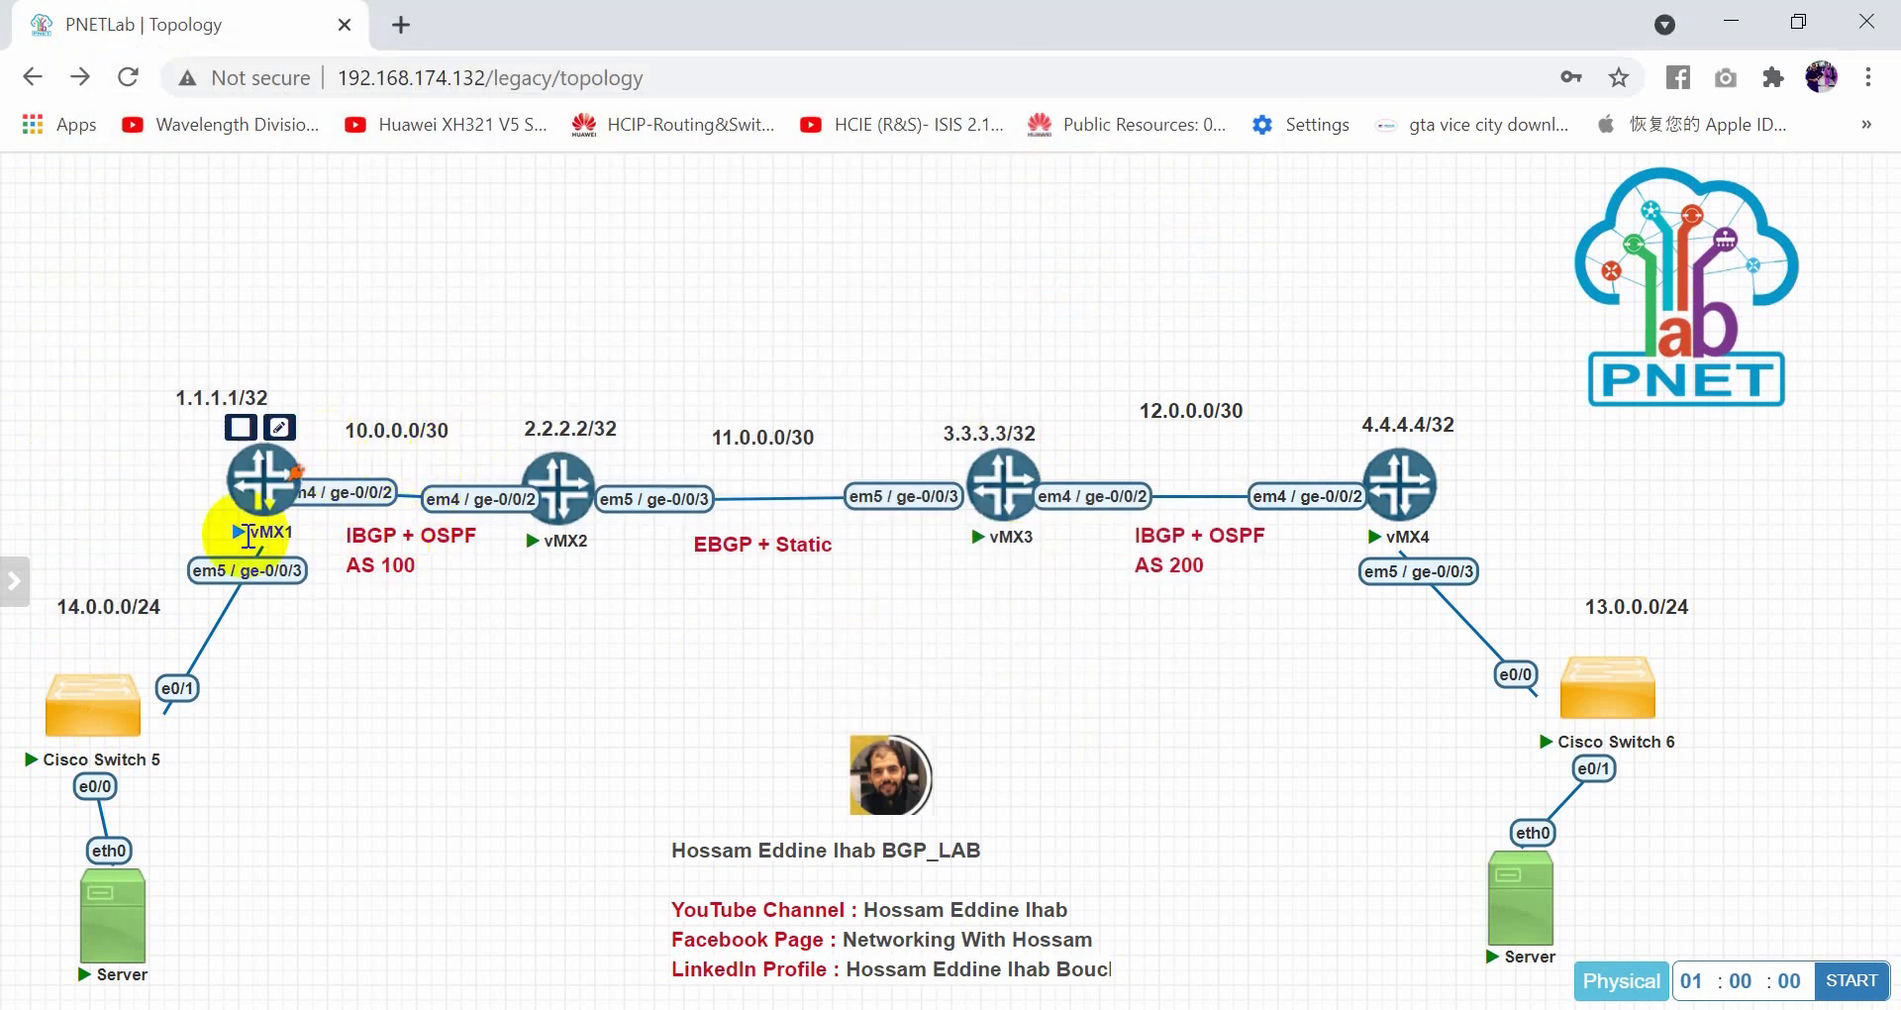
pyautogui.click(260, 505)
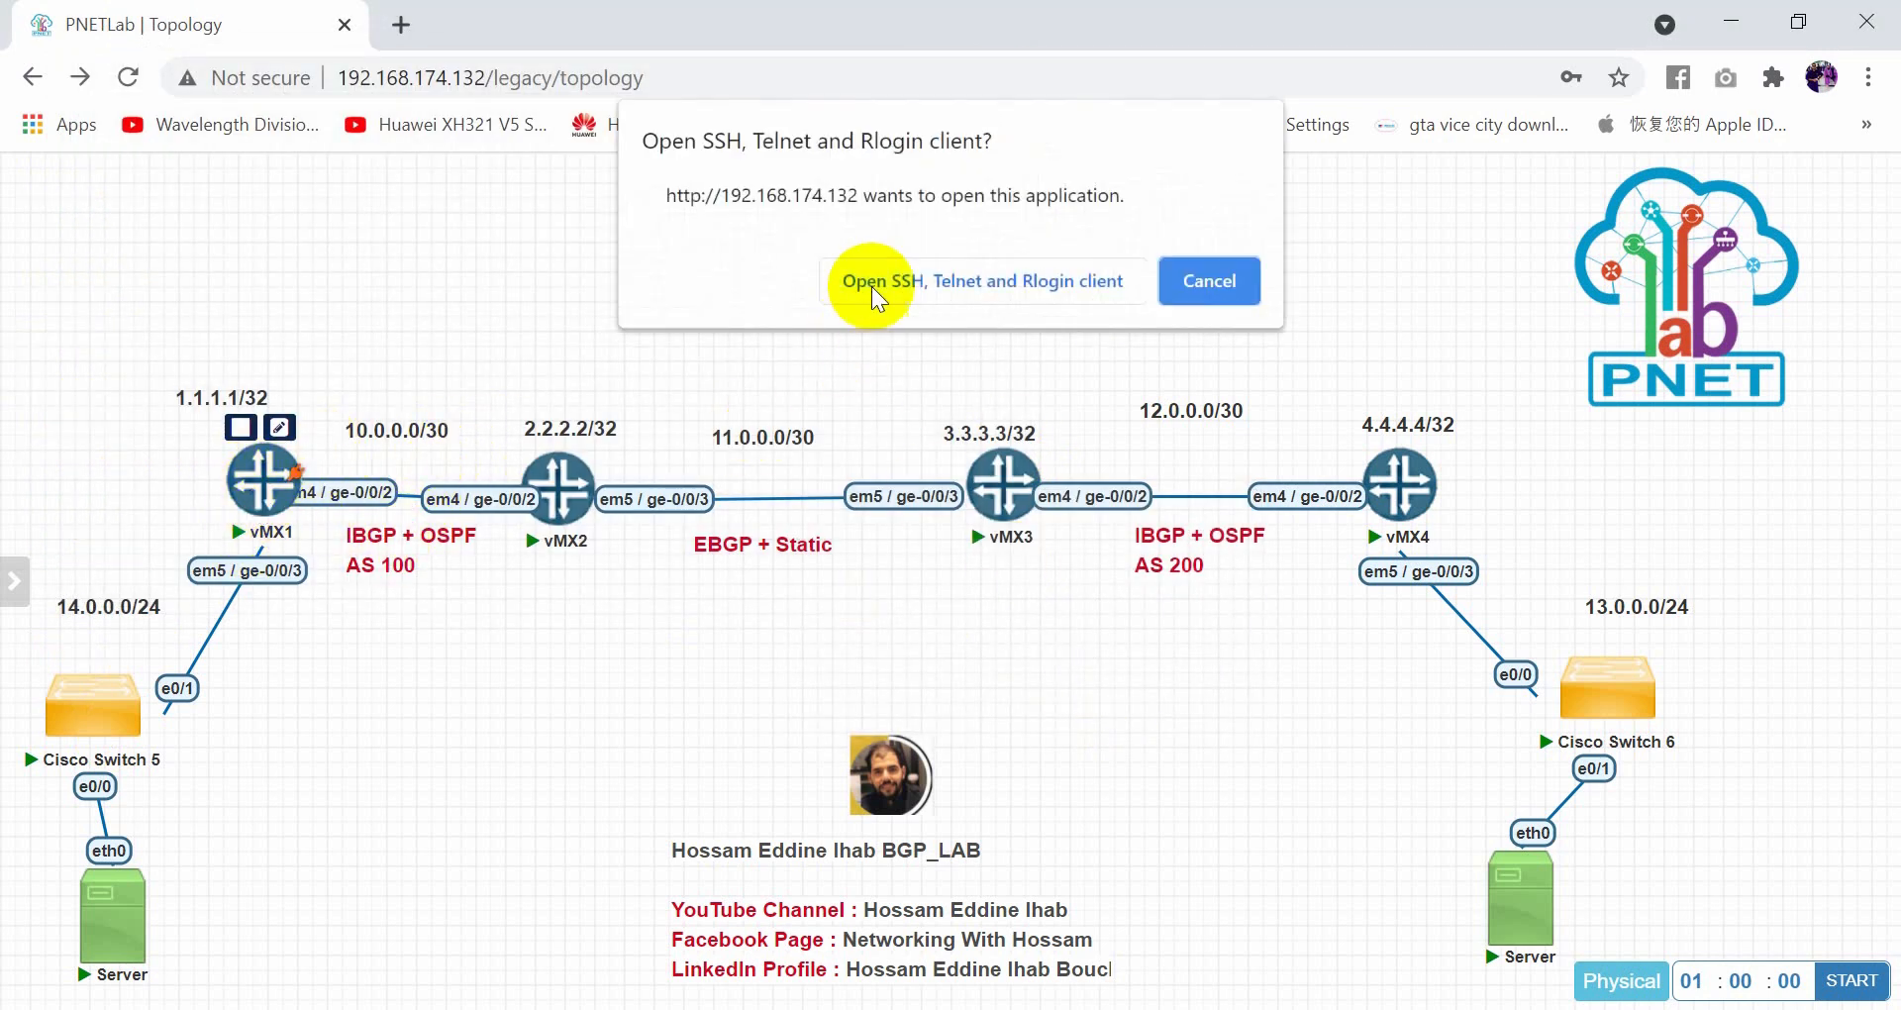
pyautogui.click(871, 284)
pyautogui.press('Return')
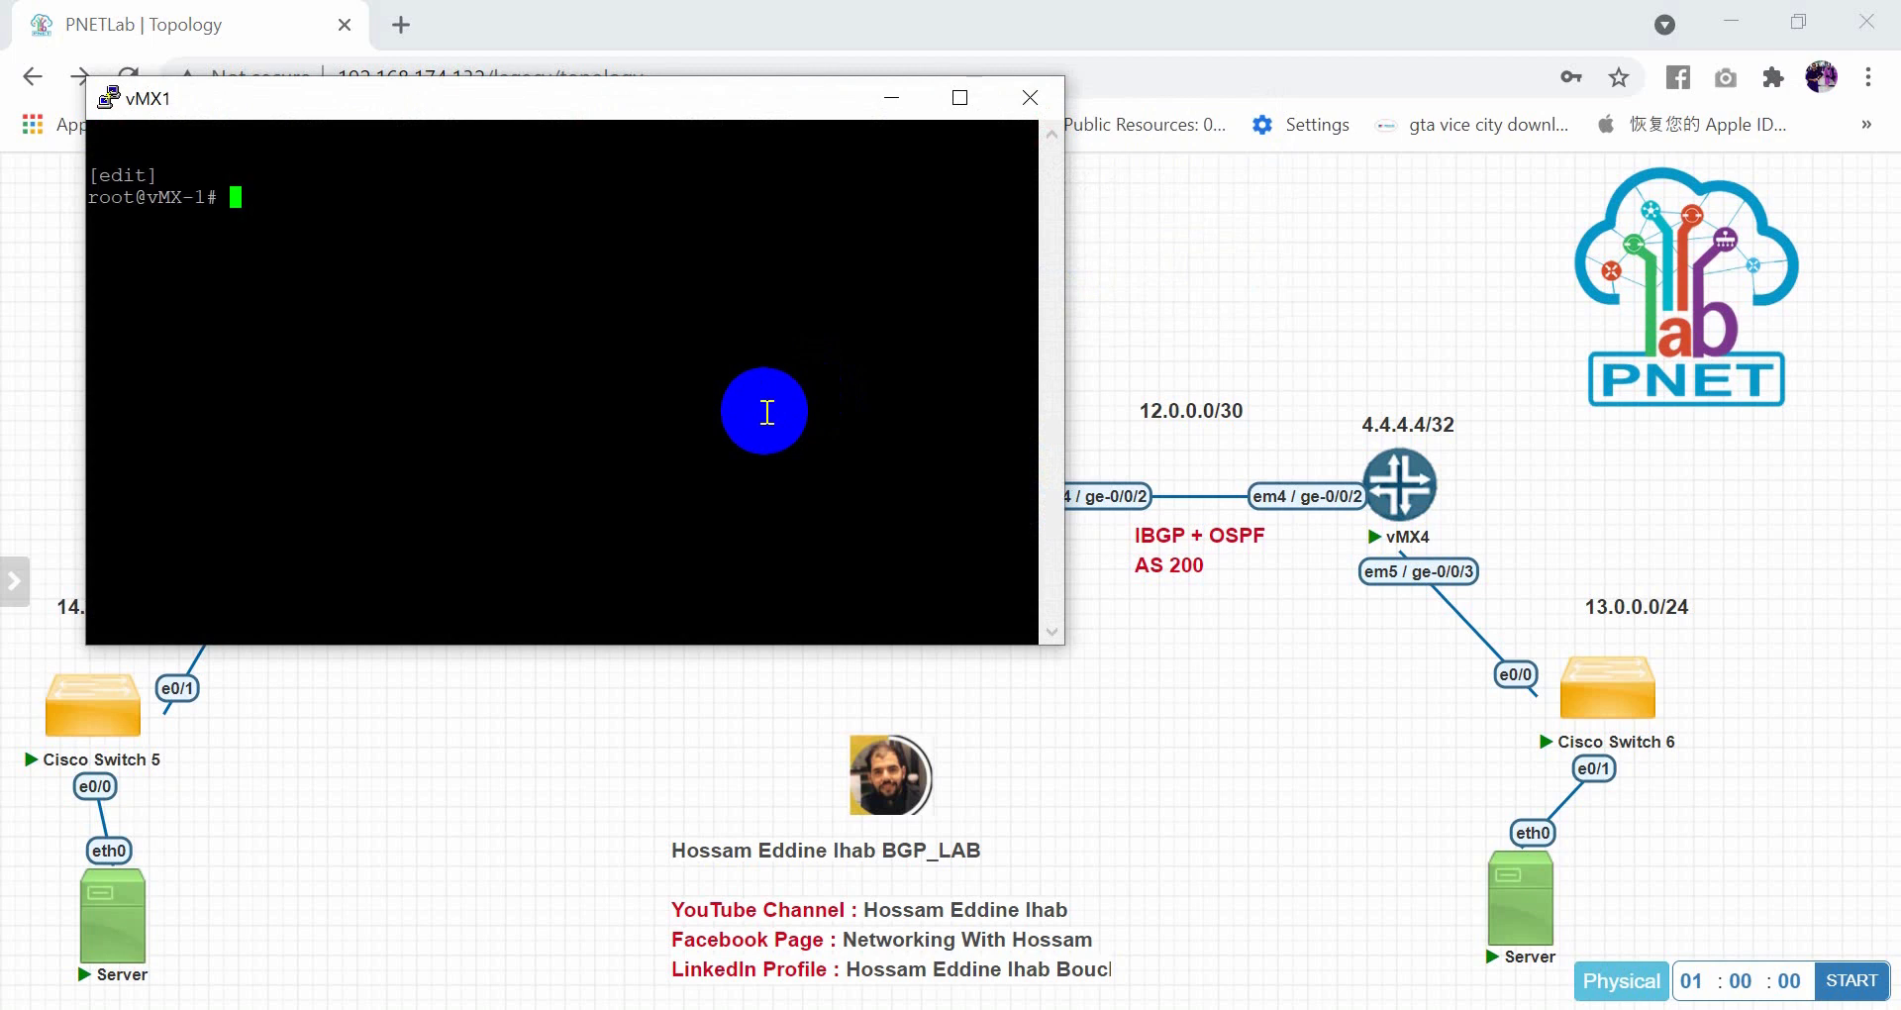
pyautogui.click(1574, 345)
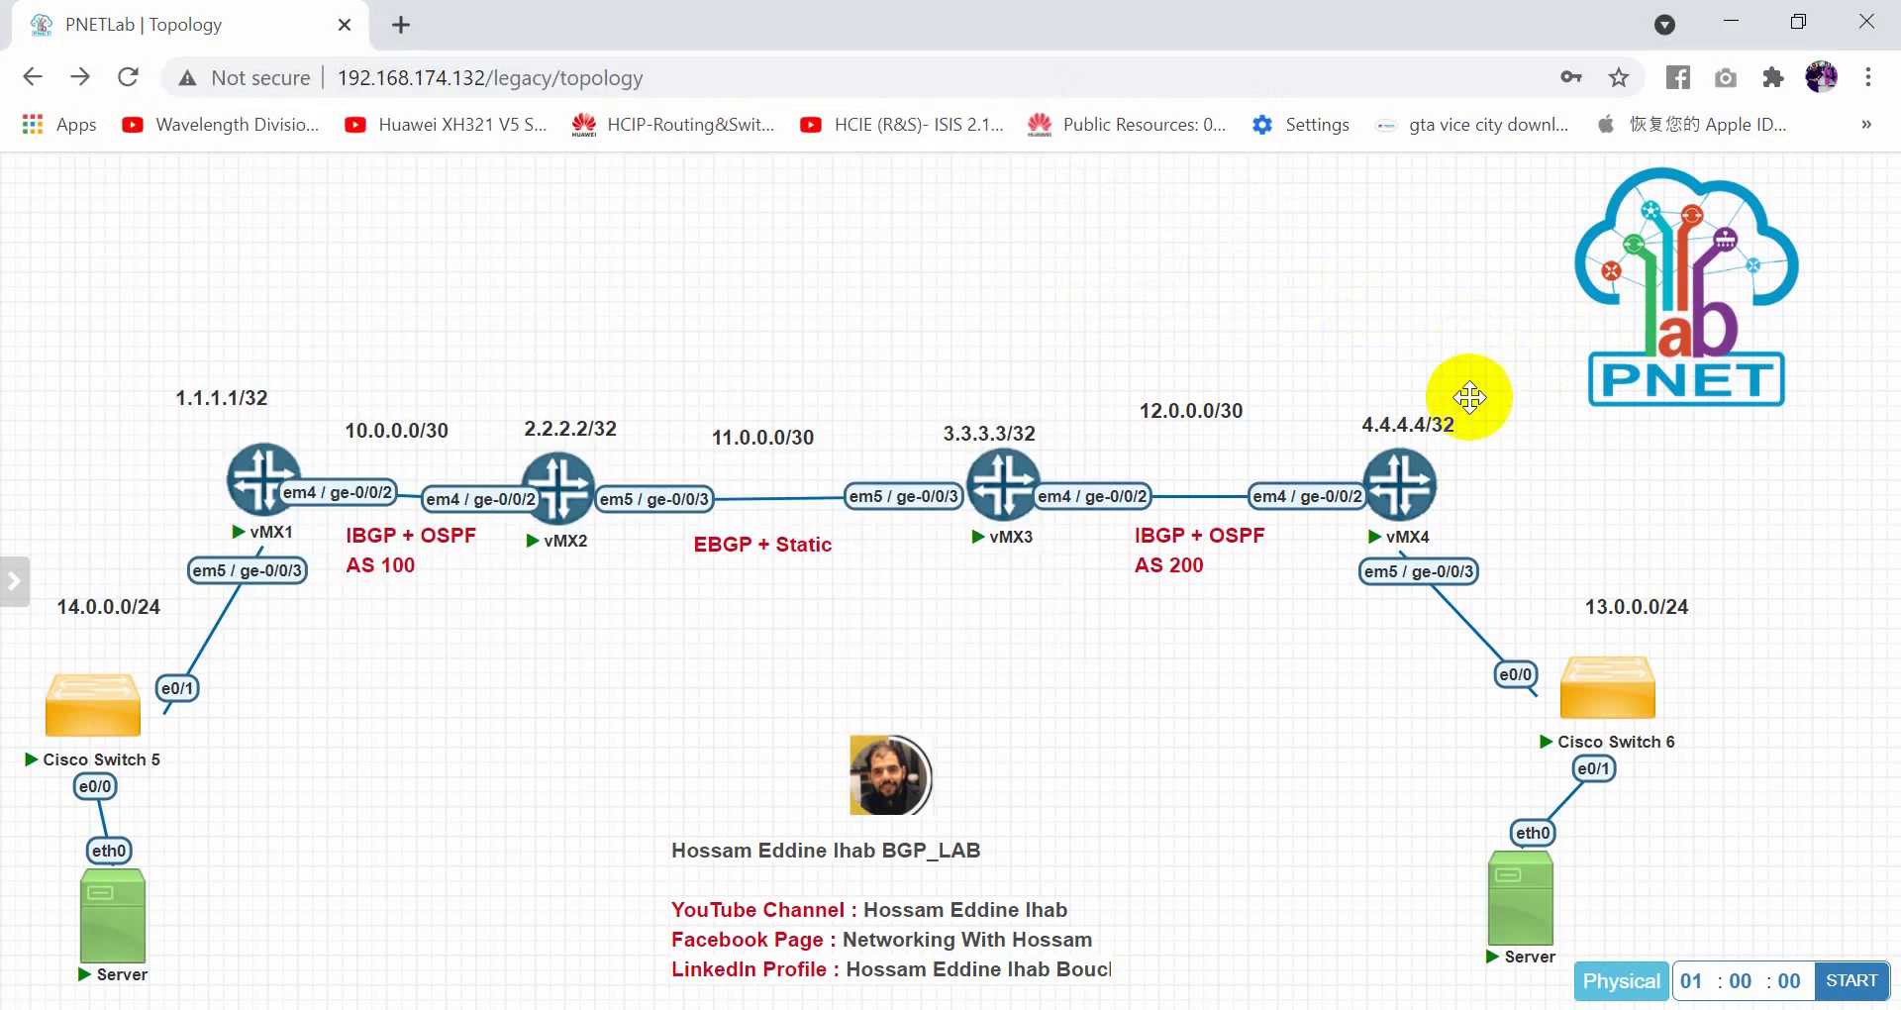
pyautogui.hotkey('alt', 'Tab')
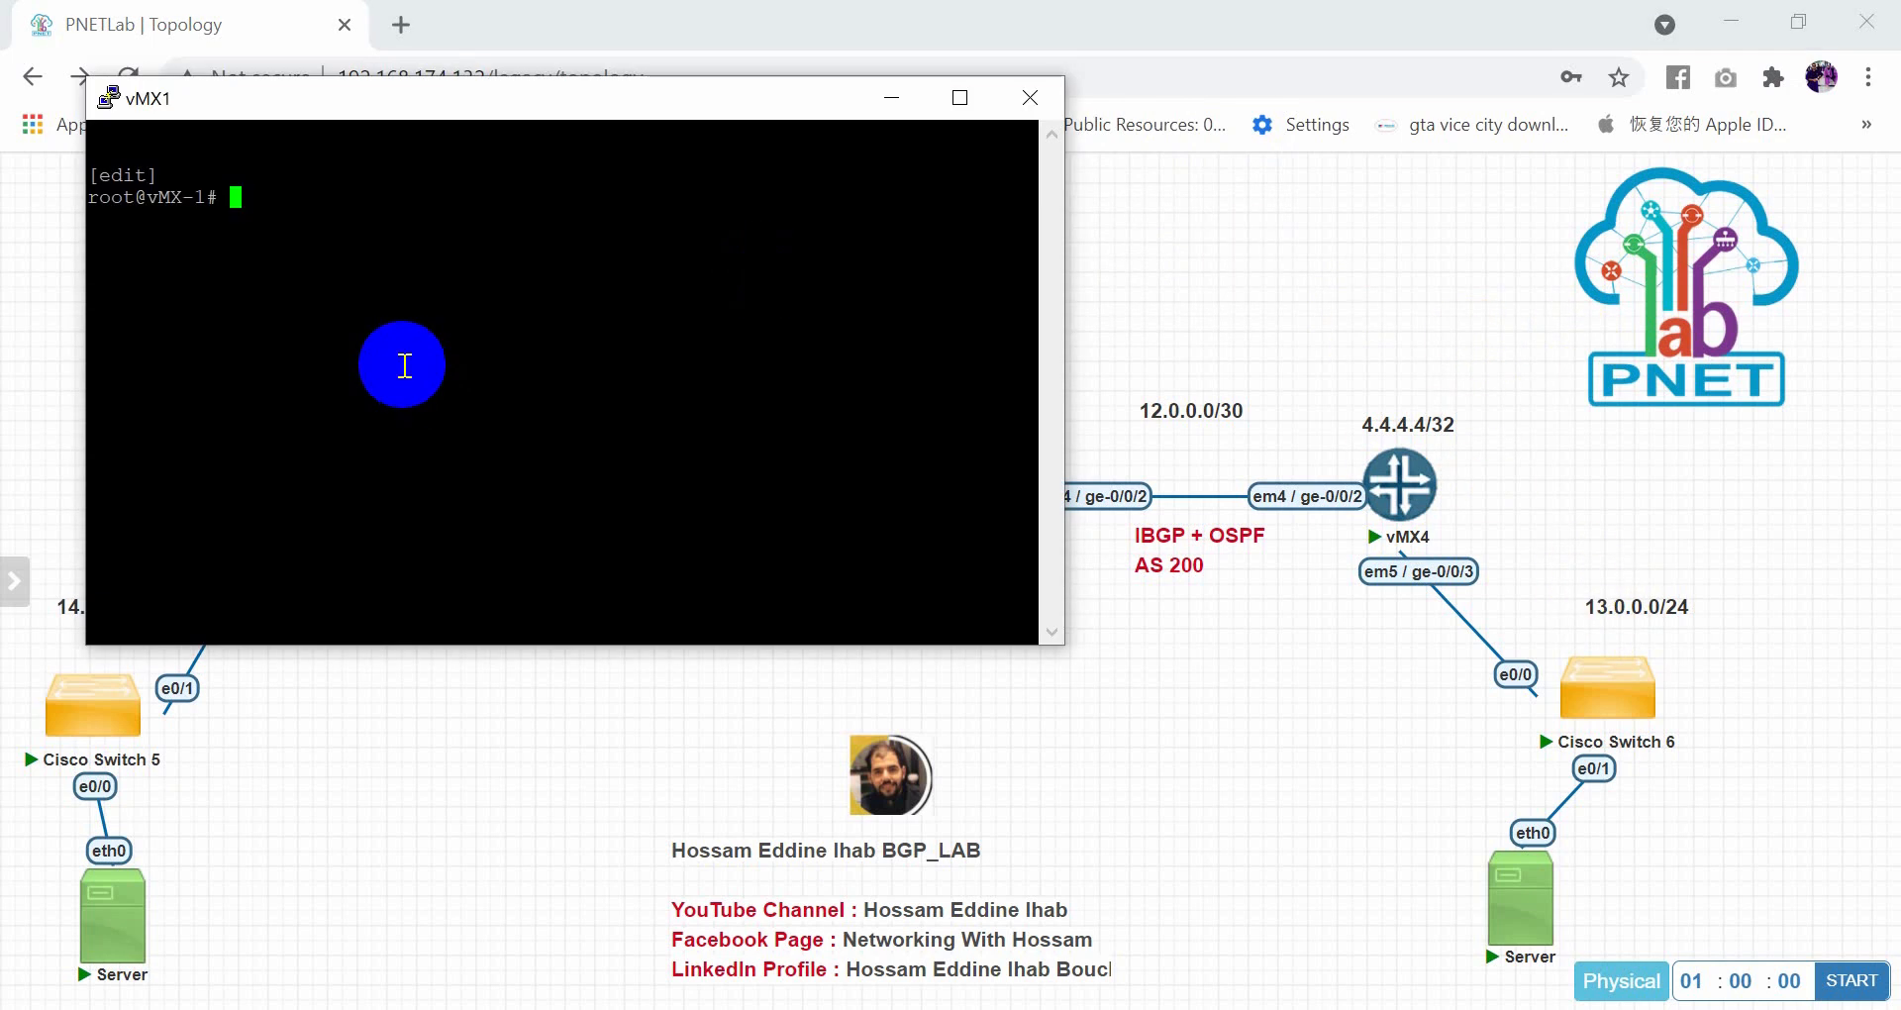
# Display vMX1's routing table with run show route and check its entries for routes from AS 200
pyautogui.write('run h')
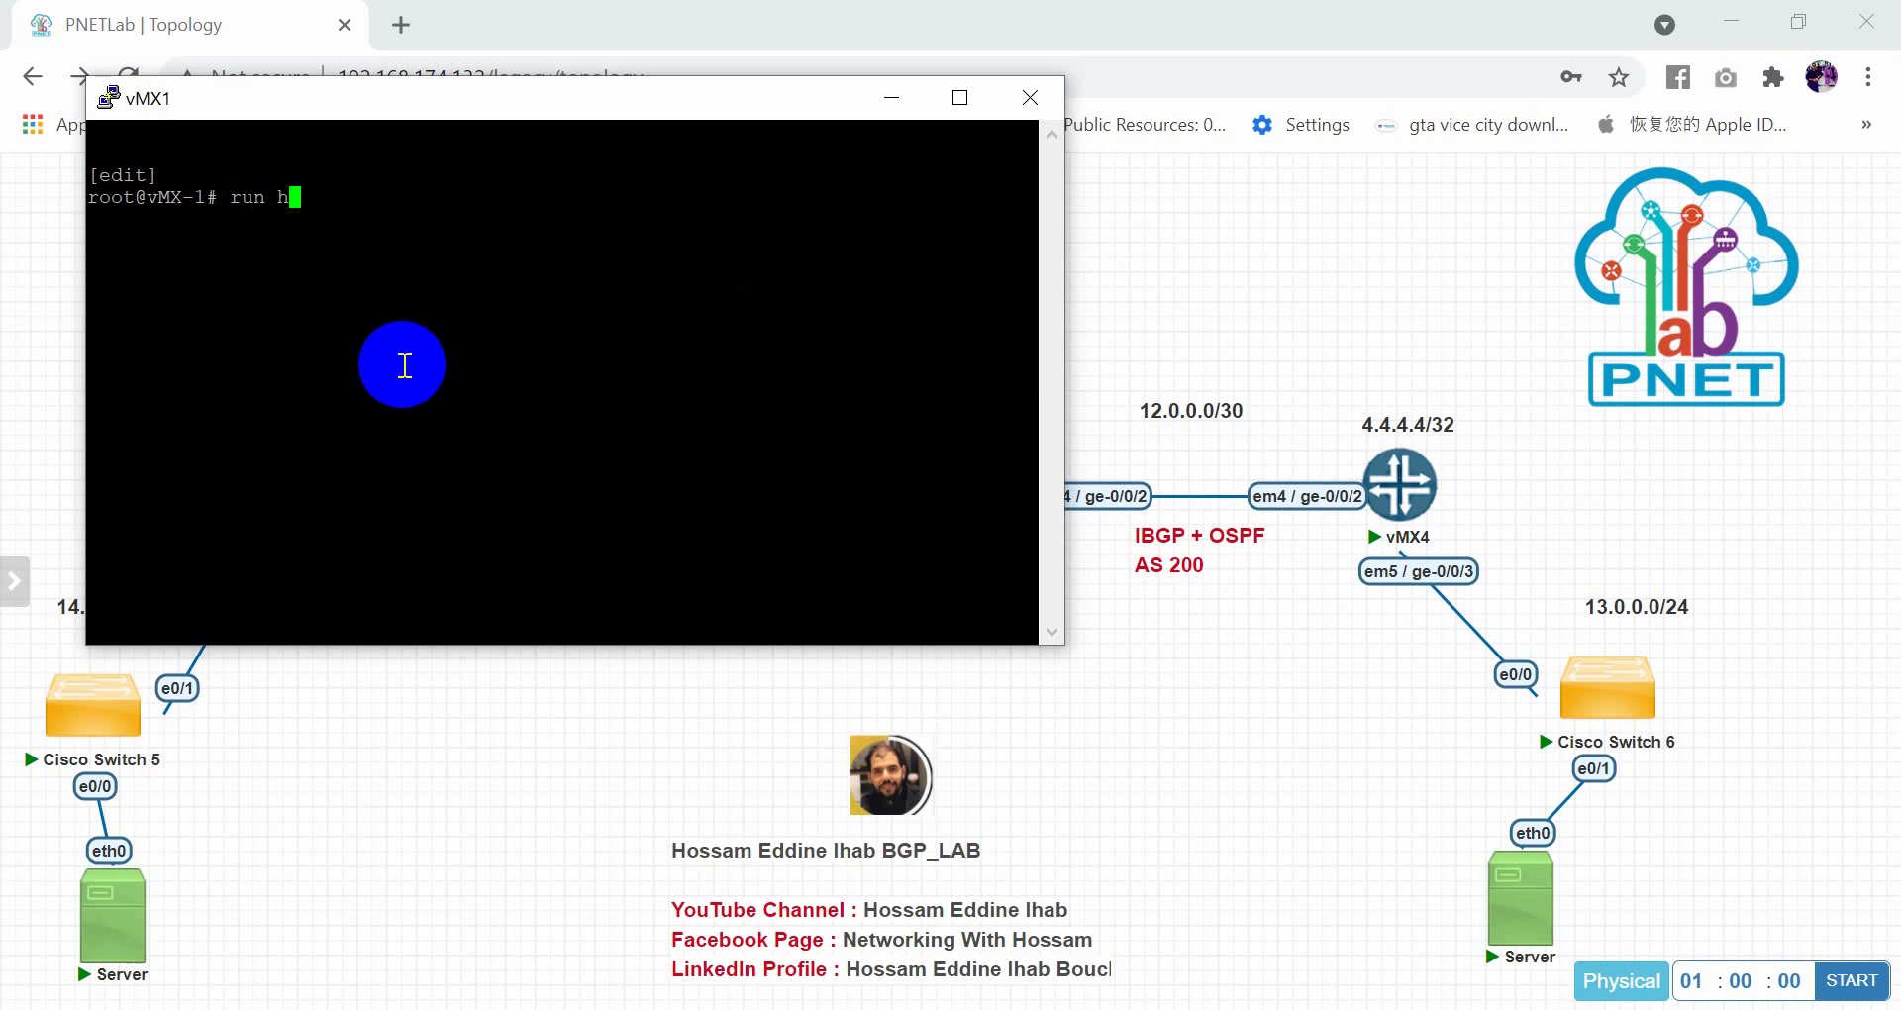
pyautogui.press('BackSpace')
pyautogui.write('show route')
pyautogui.press('Return')
pyautogui.moveTo(96, 240); pyautogui.dragTo(639, 533)
pyautogui.click(677, 434)
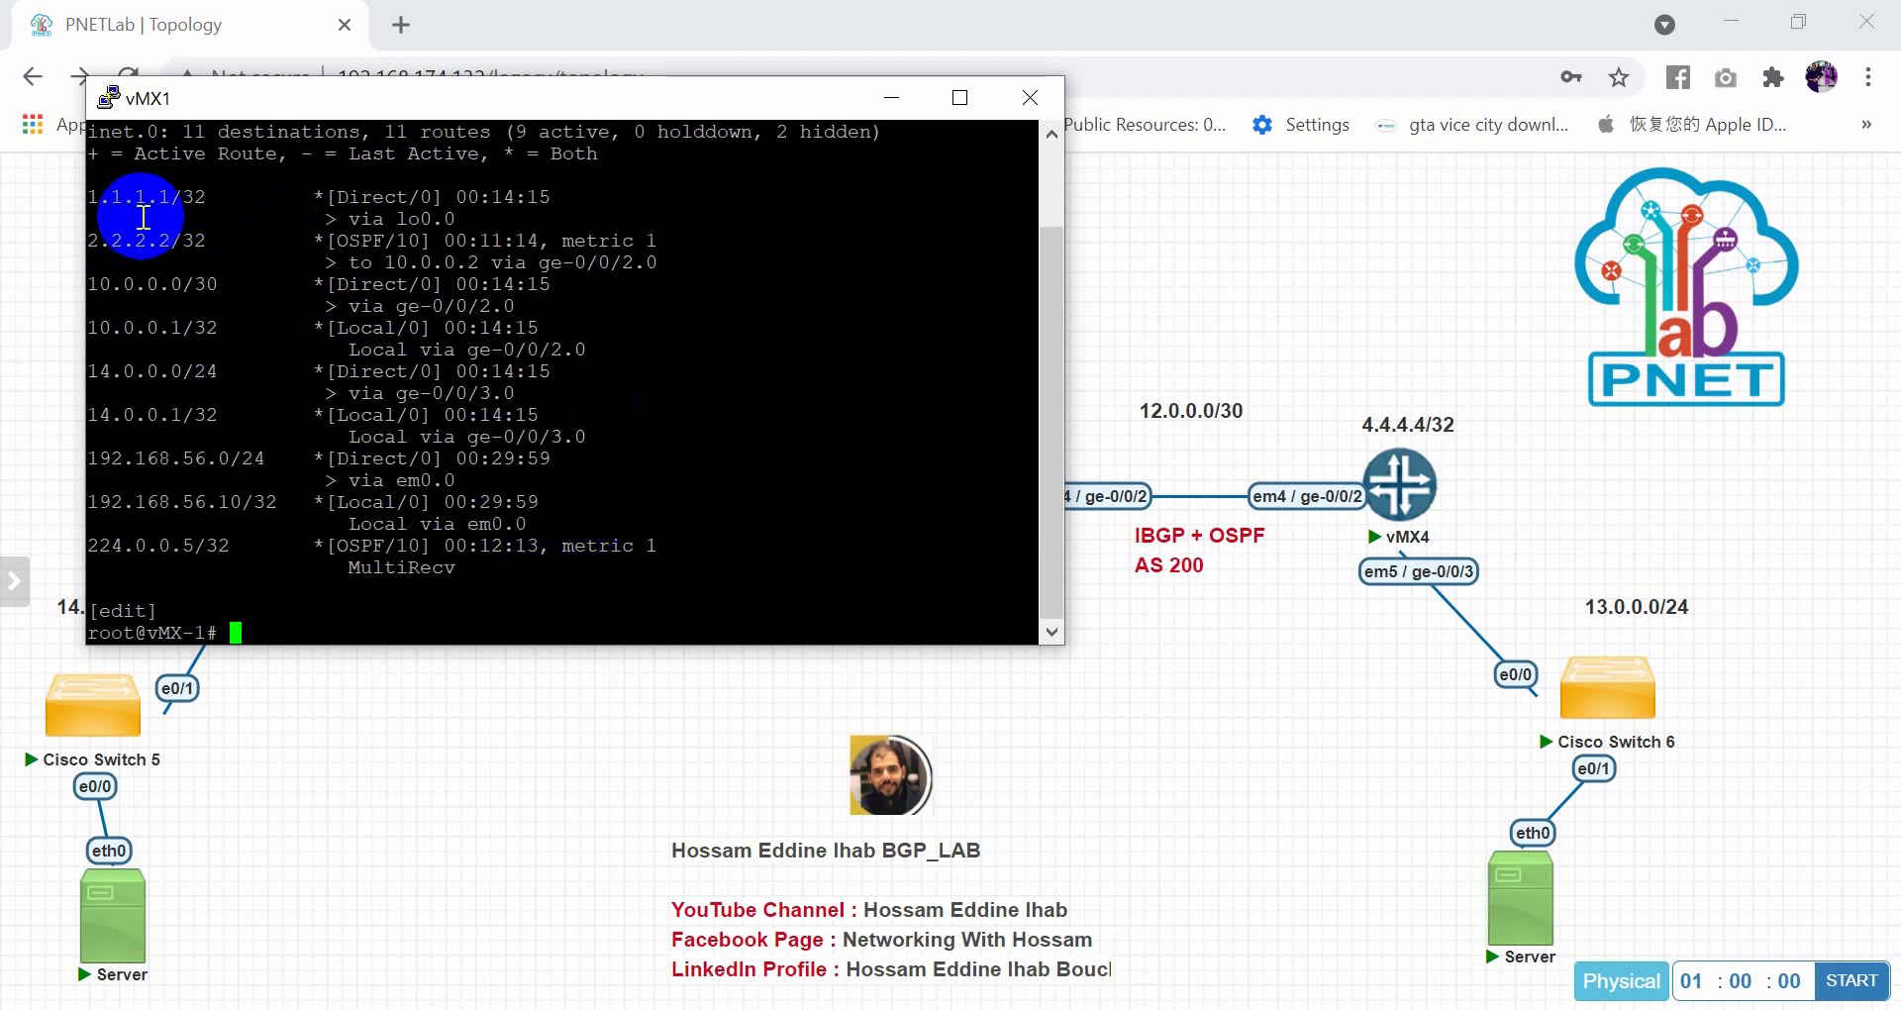
pyautogui.moveTo(104, 212); pyautogui.dragTo(655, 556)
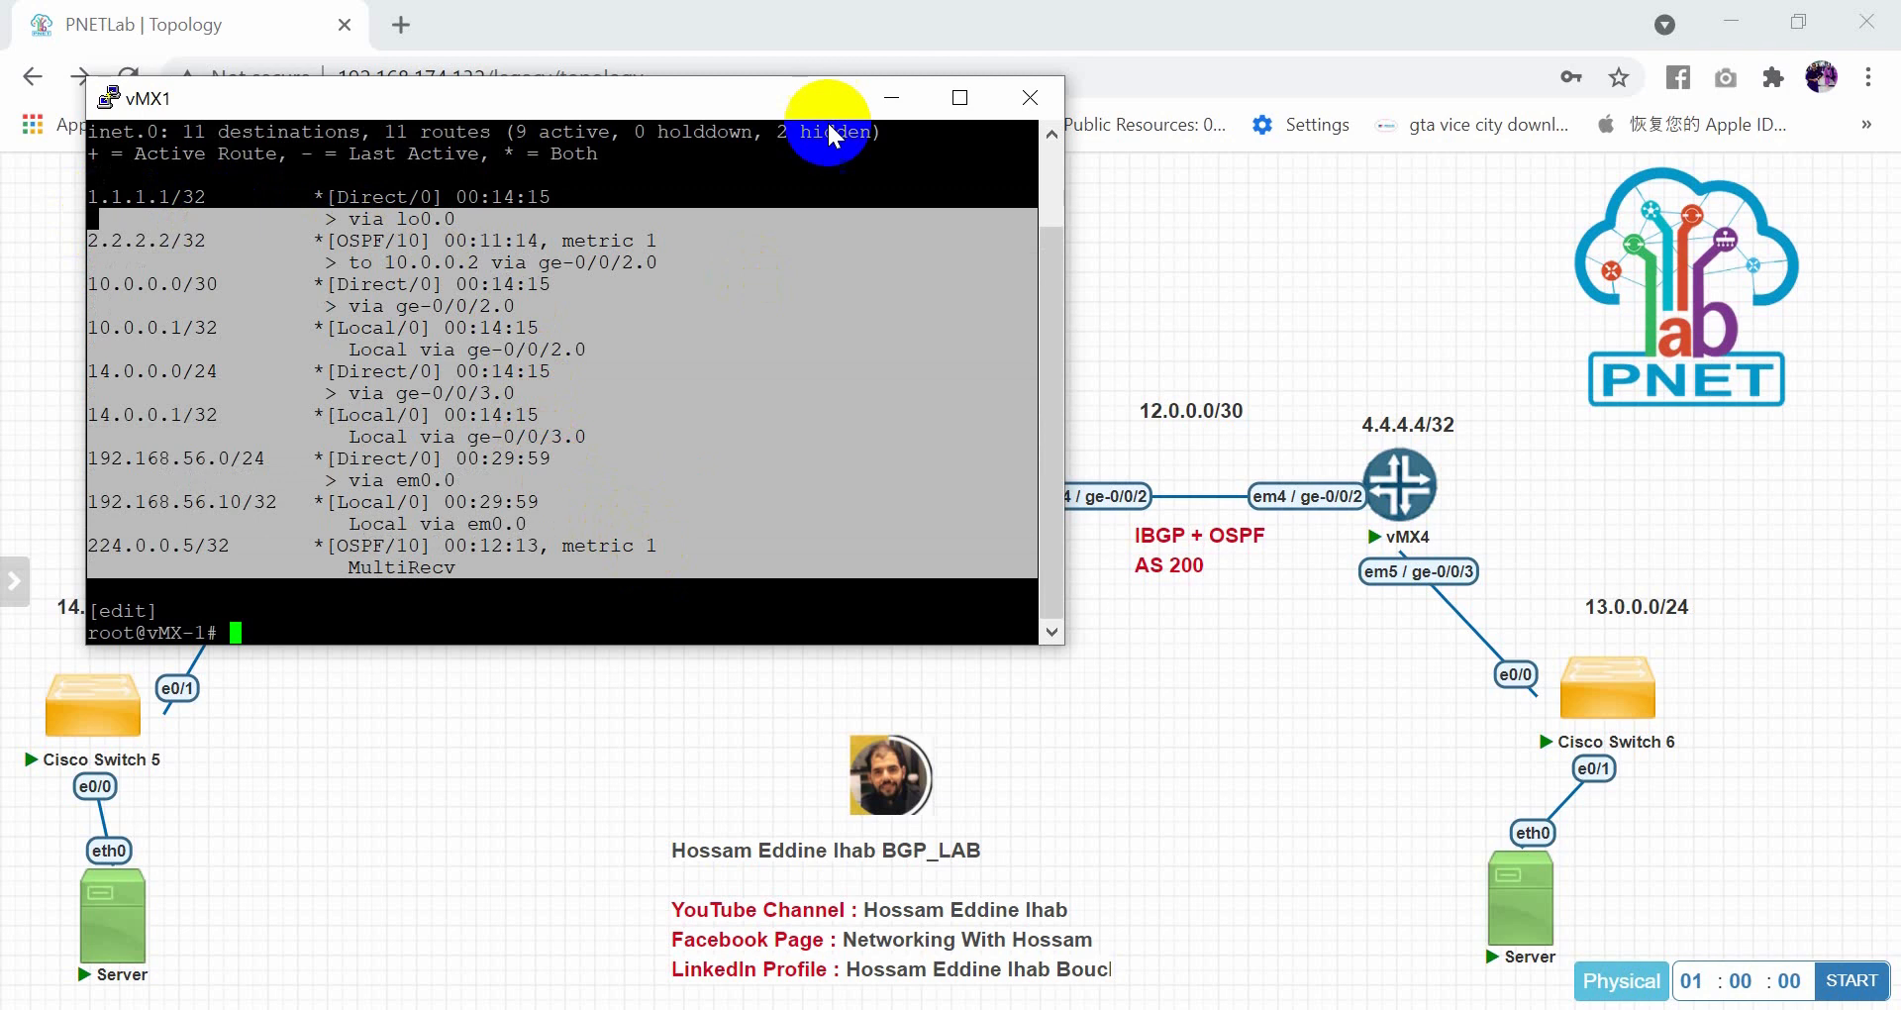
# Close the vMX1 session and open vMX2's console at its configuration prompt
pyautogui.click(1029, 97)
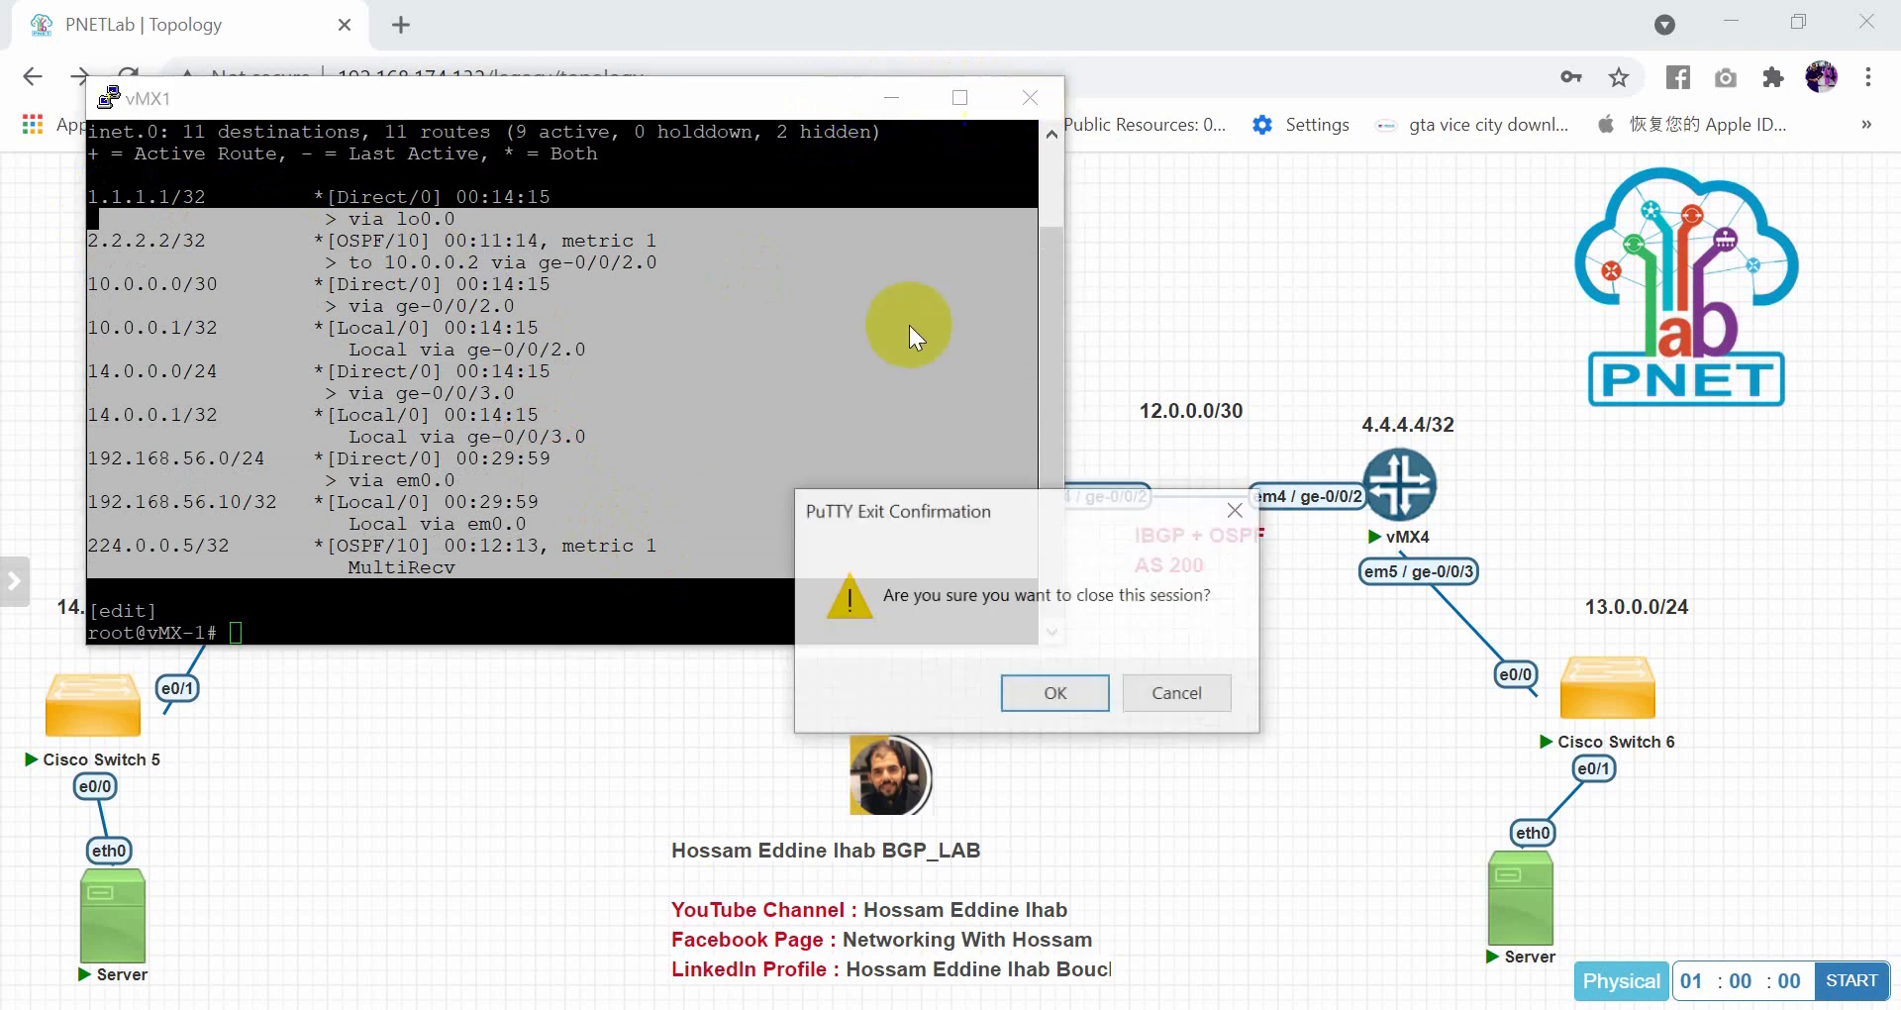
pyautogui.click(1020, 691)
pyautogui.moveTo(543, 513)
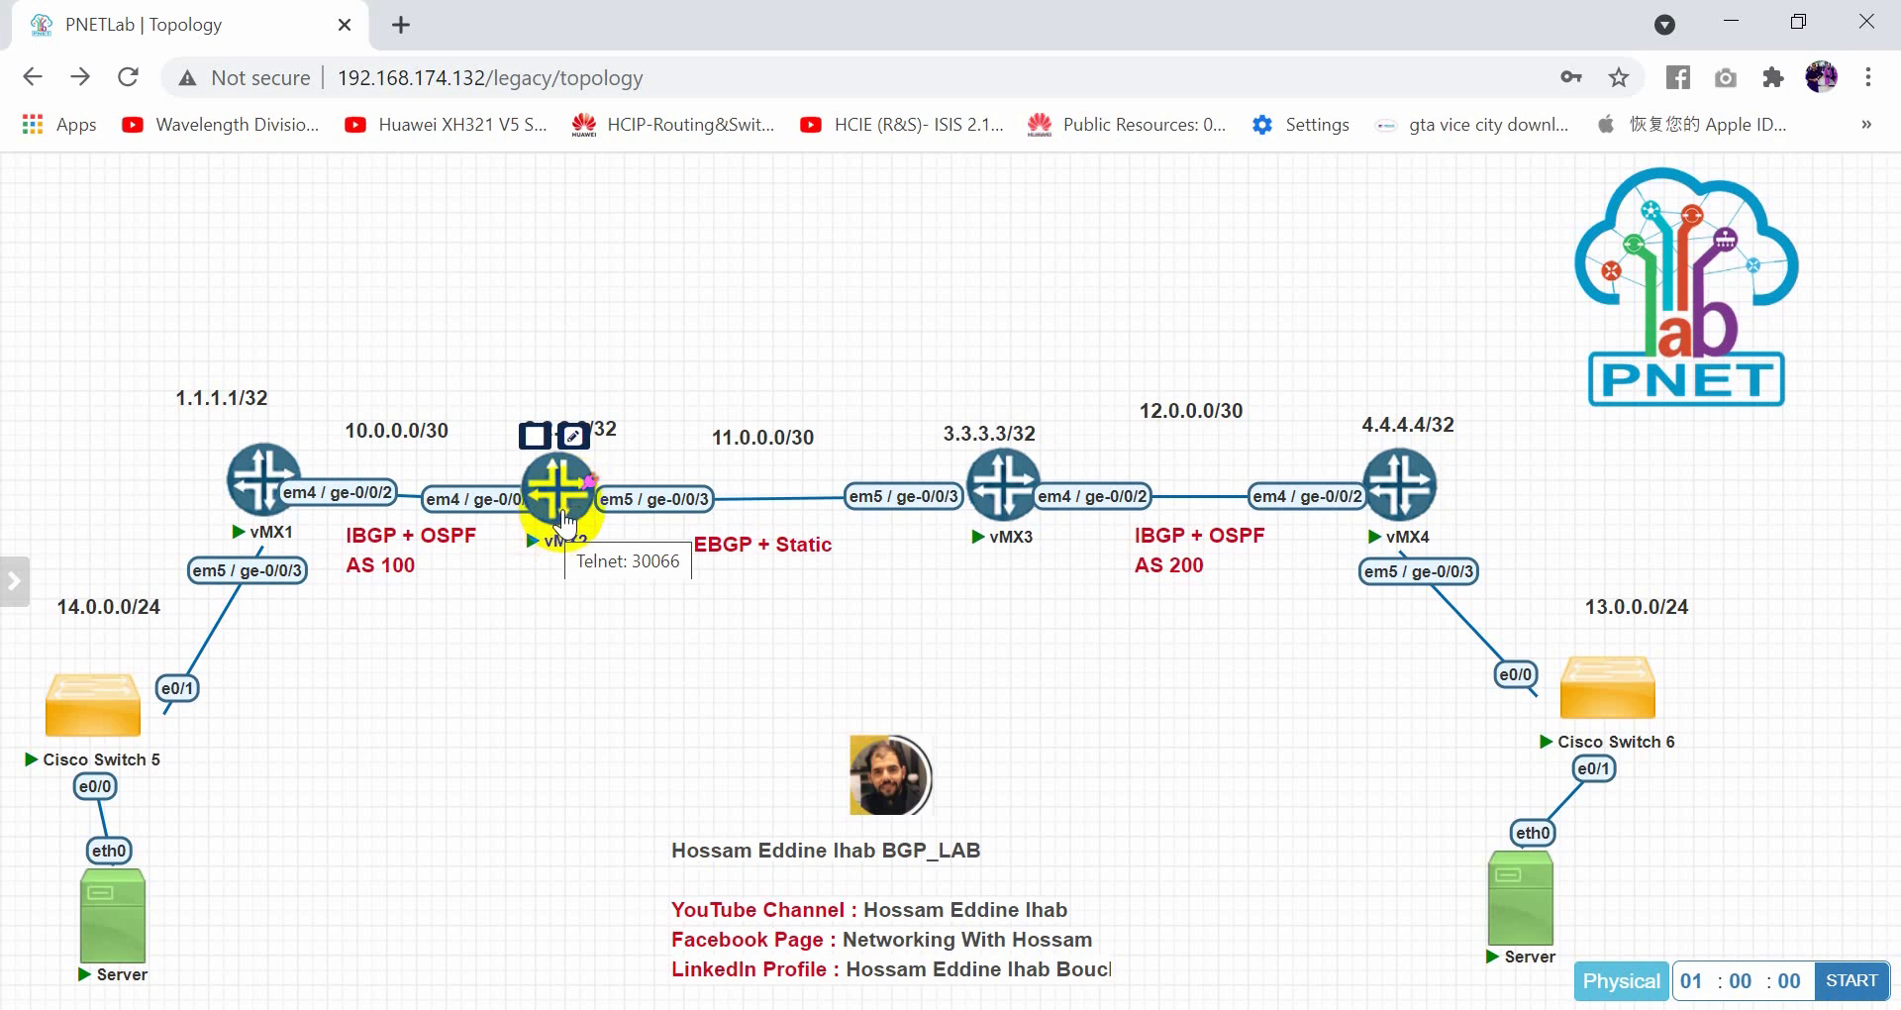
pyautogui.click(564, 522)
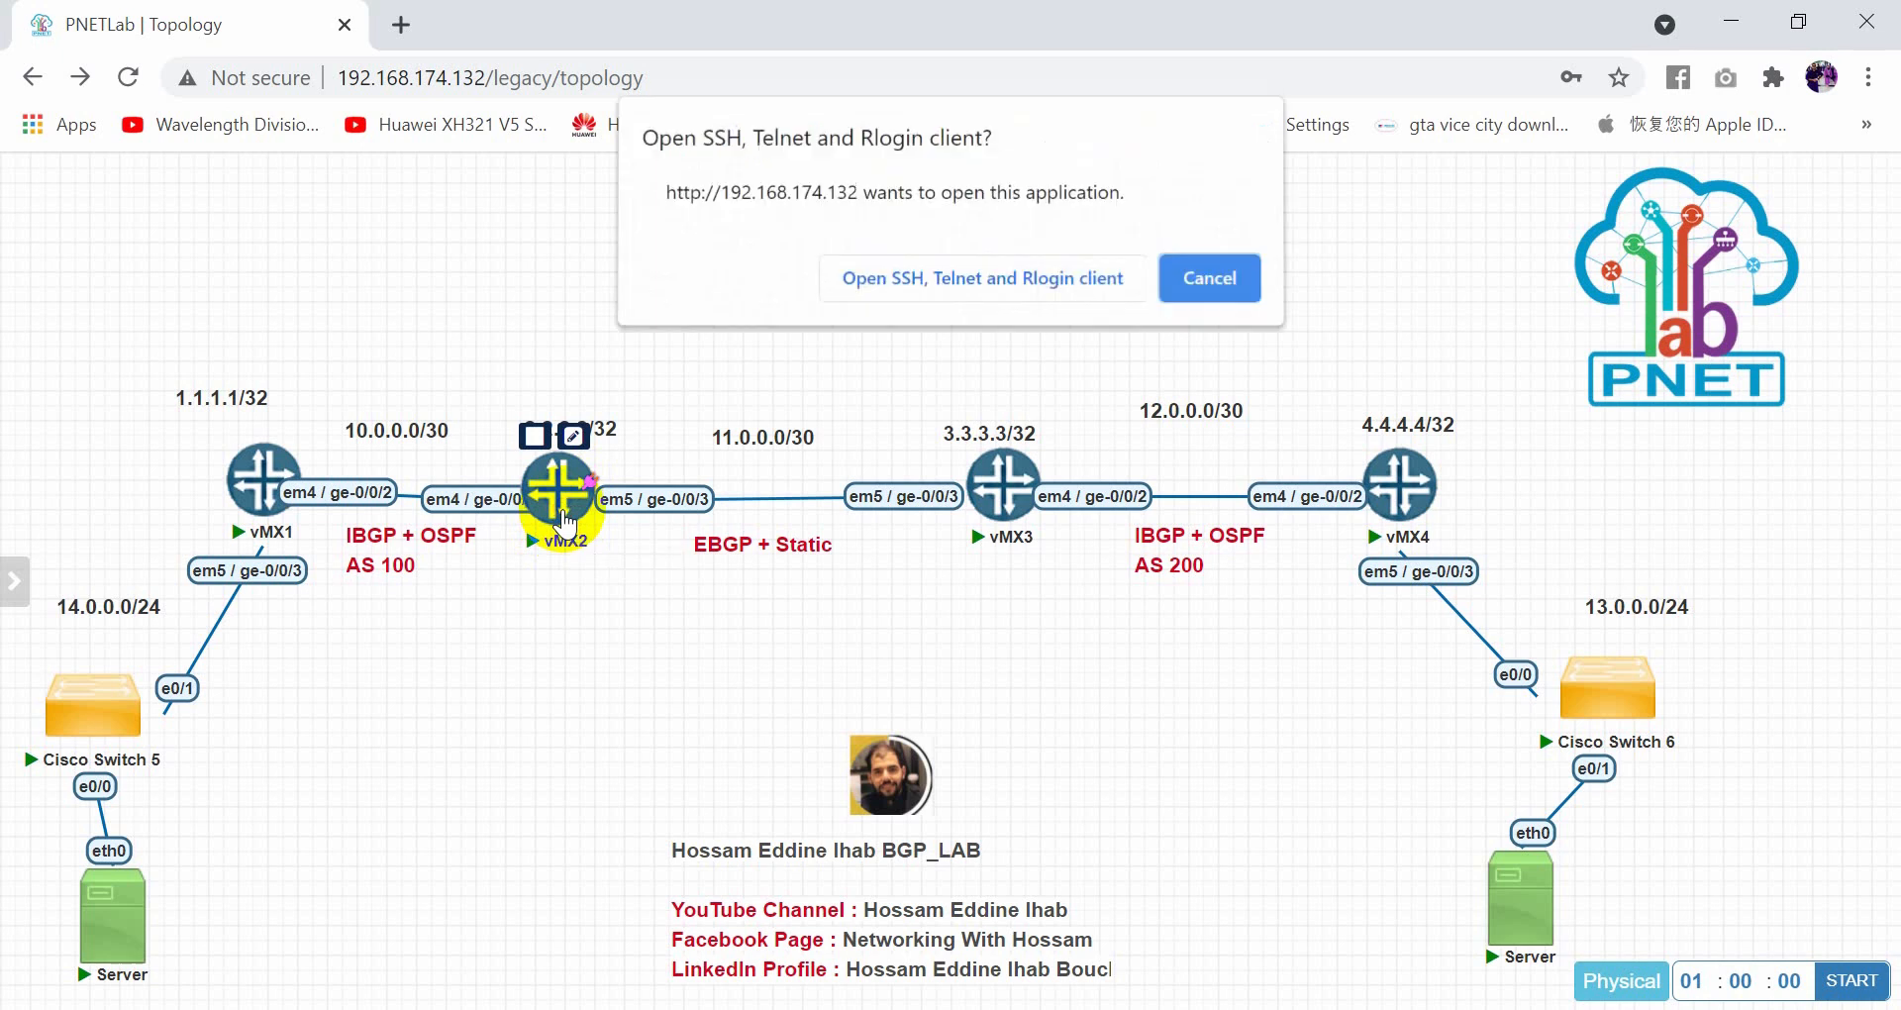
pyautogui.click(866, 283)
pyautogui.press('Return')
pyautogui.press('Return')
pyautogui.press('Return')
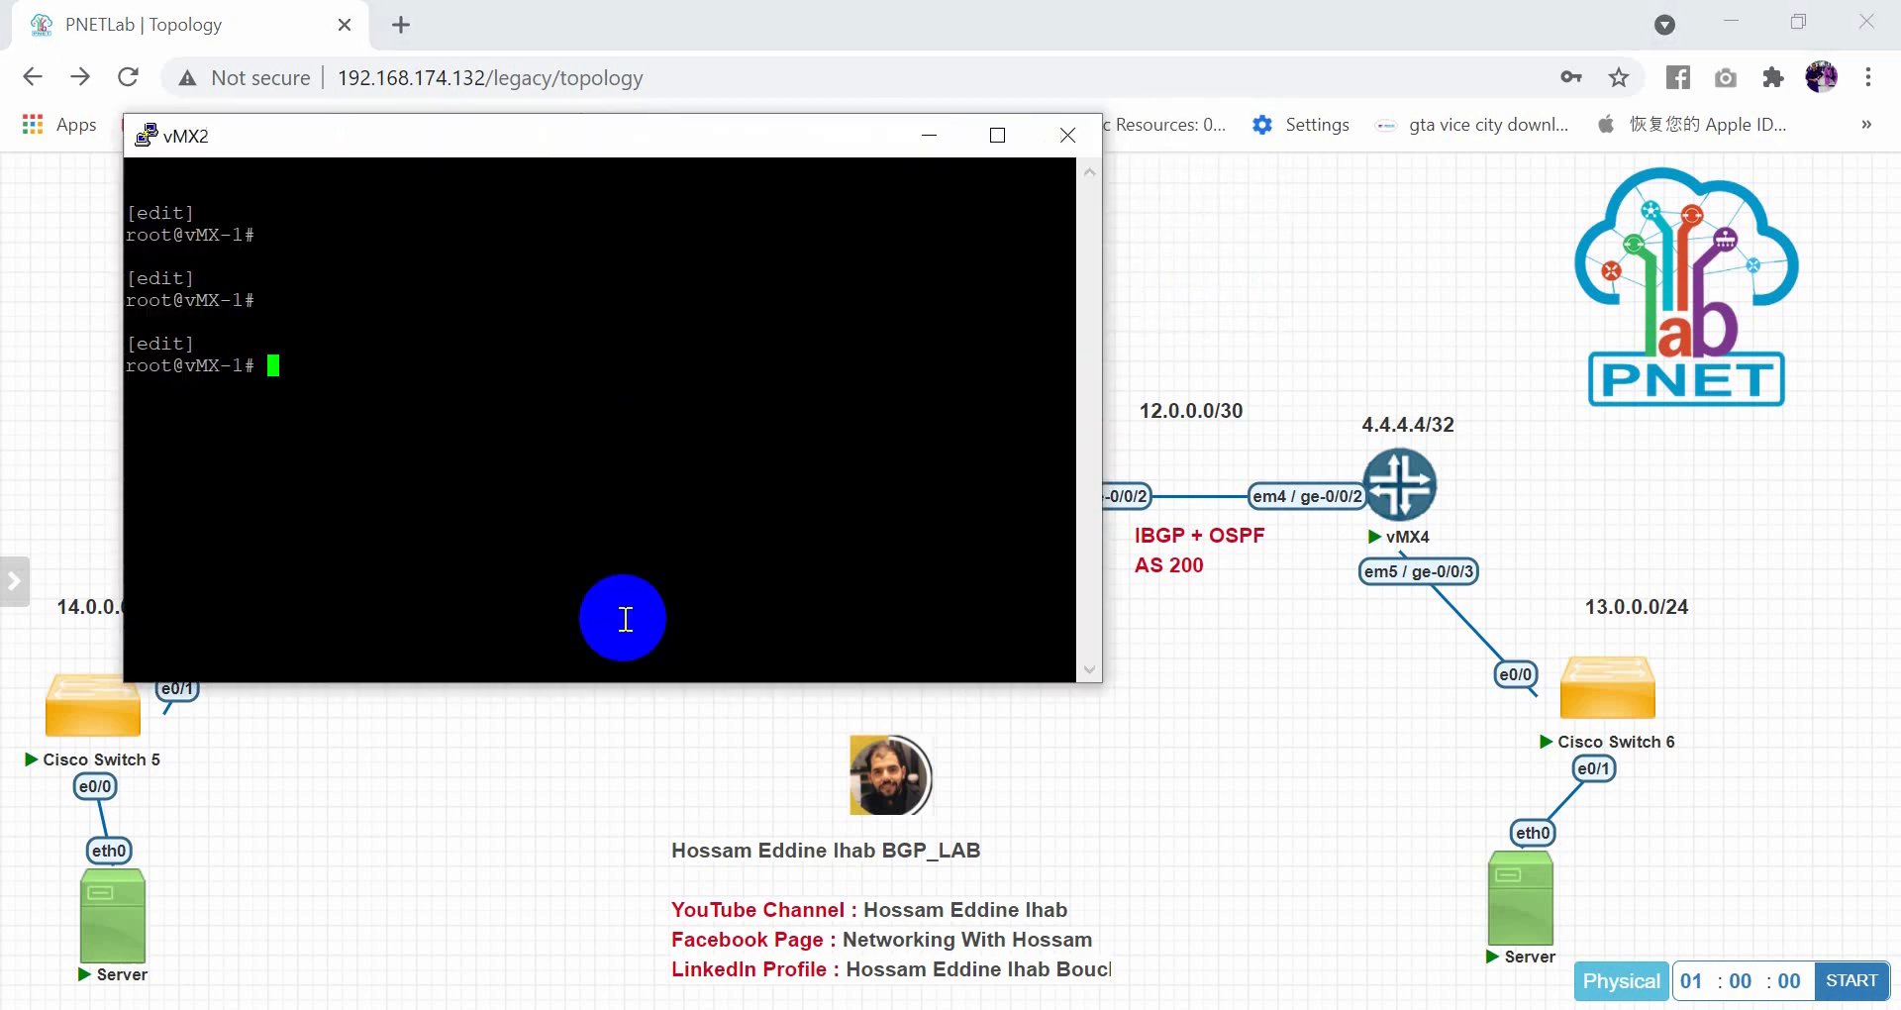
# On vMX2, create policy-statement next-hop with term 1 then next-hop self, and commit it
pyautogui.write('set policy-options policy-statement')
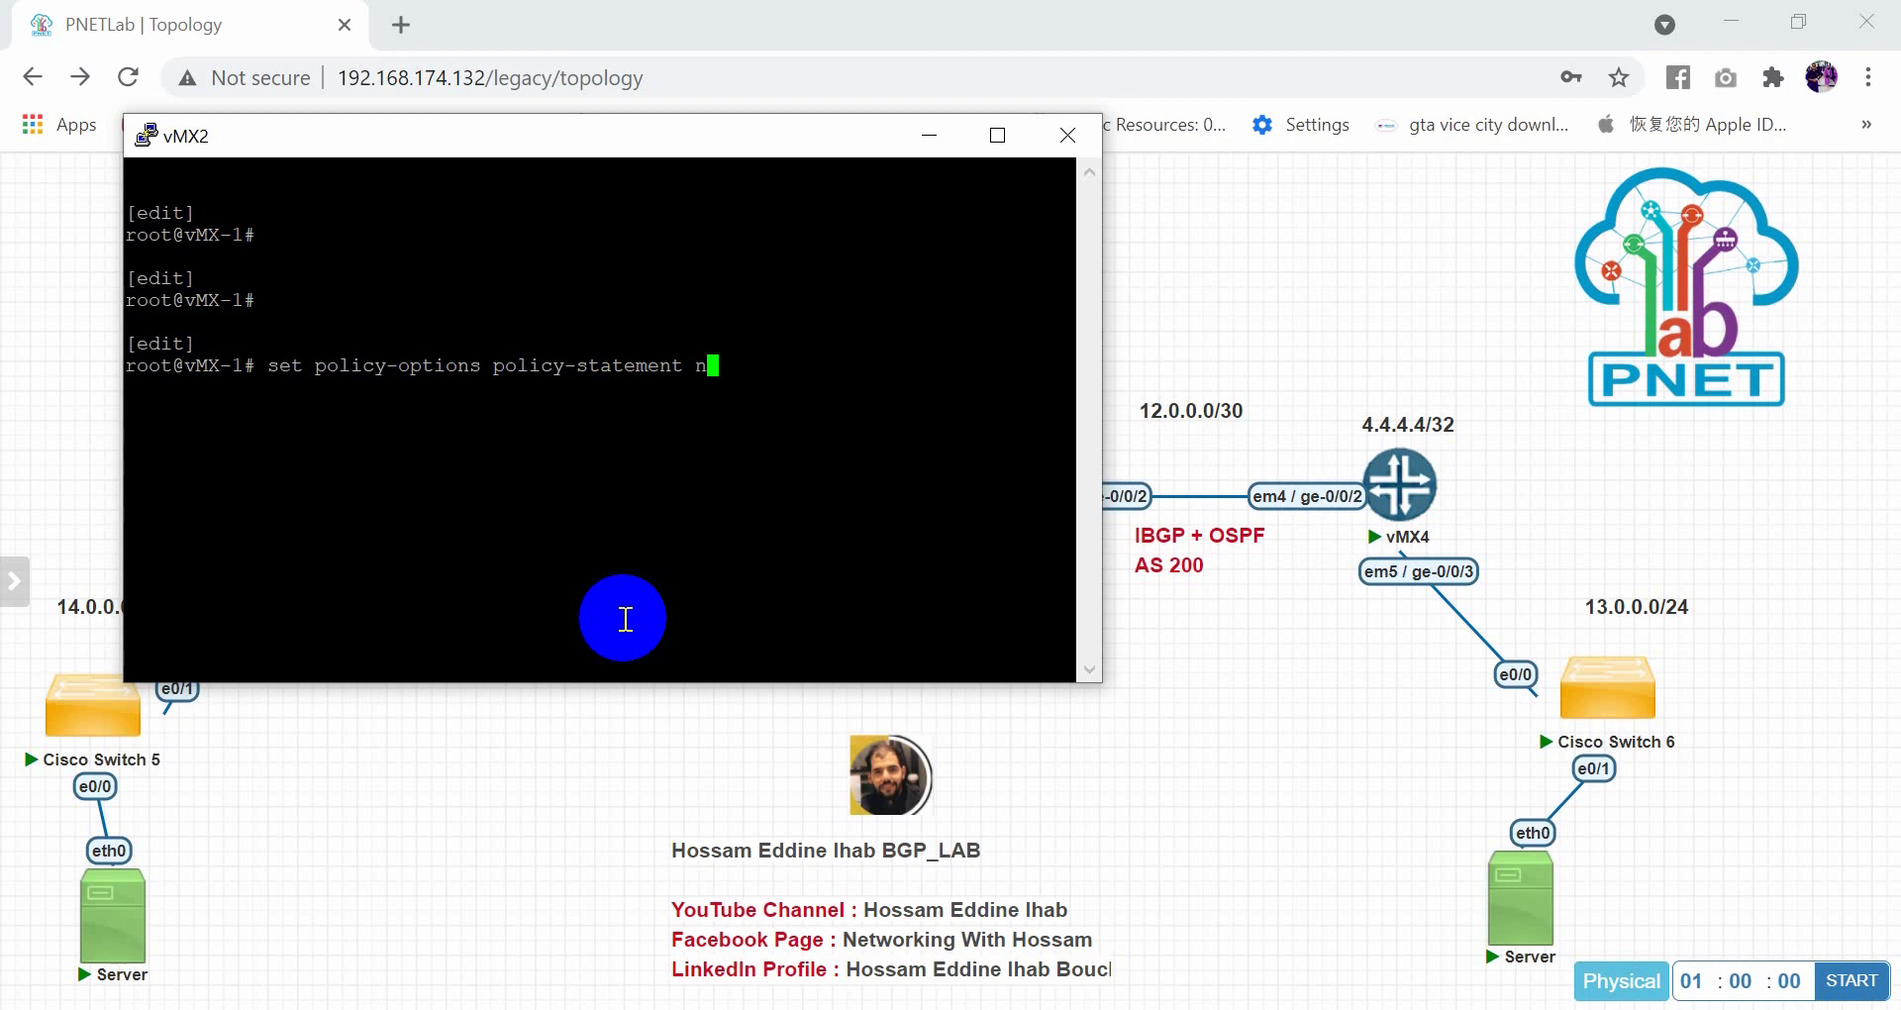
pyautogui.write('next-hop term 1 from')
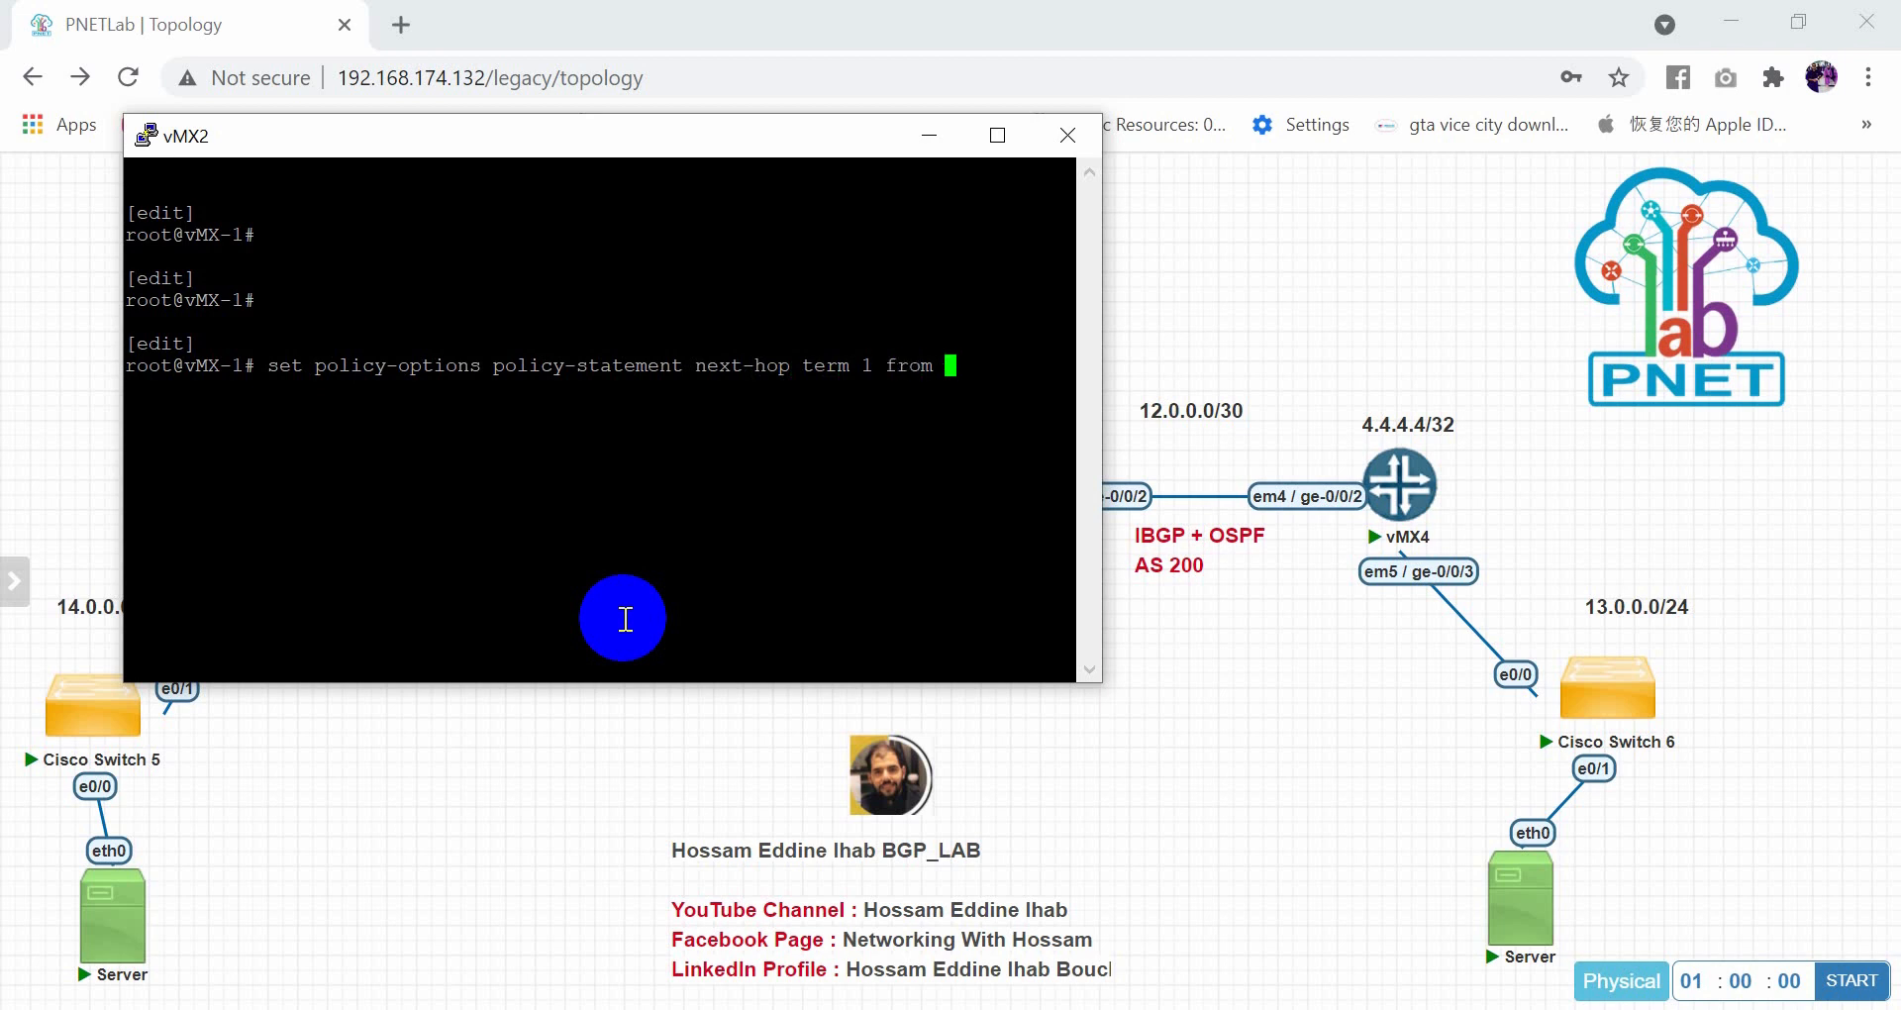
pyautogui.press('BackSpace')
pyautogui.press('BackSpace')
pyautogui.press('BackSpace')
pyautogui.write('then')
pyautogui.press('?')
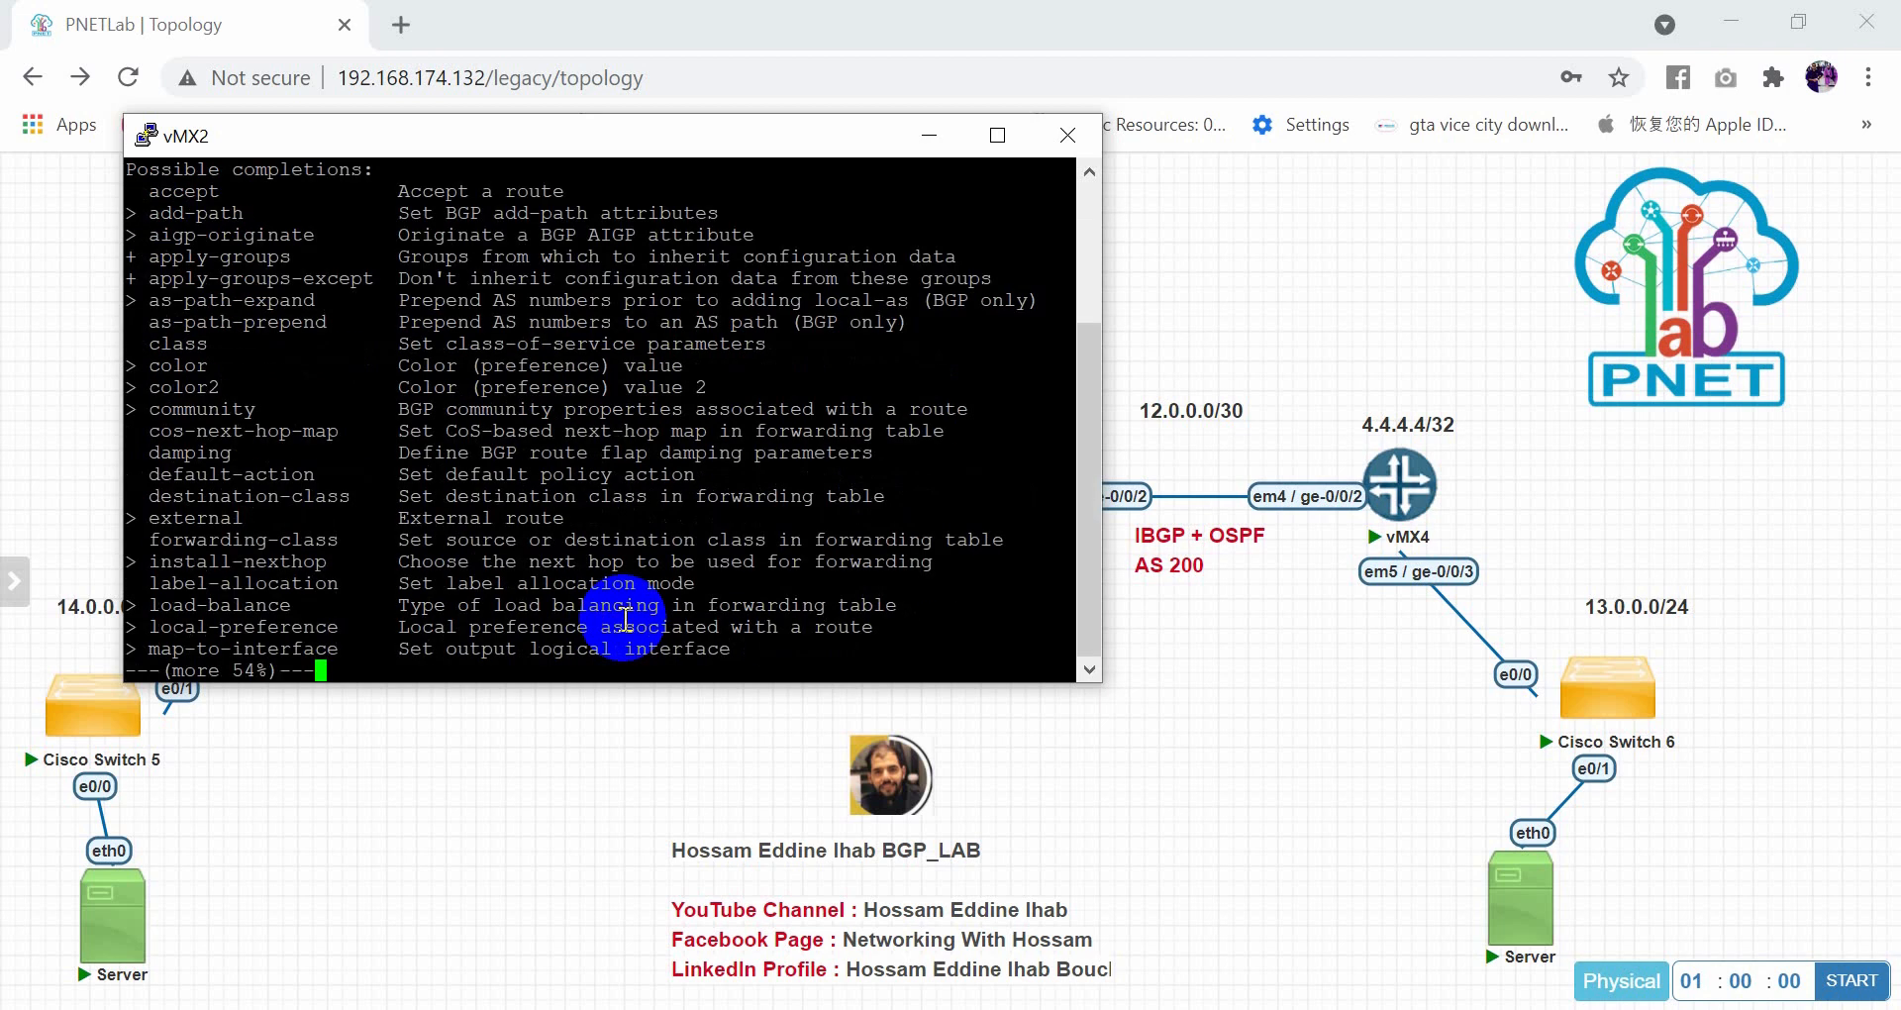
pyautogui.press('space')
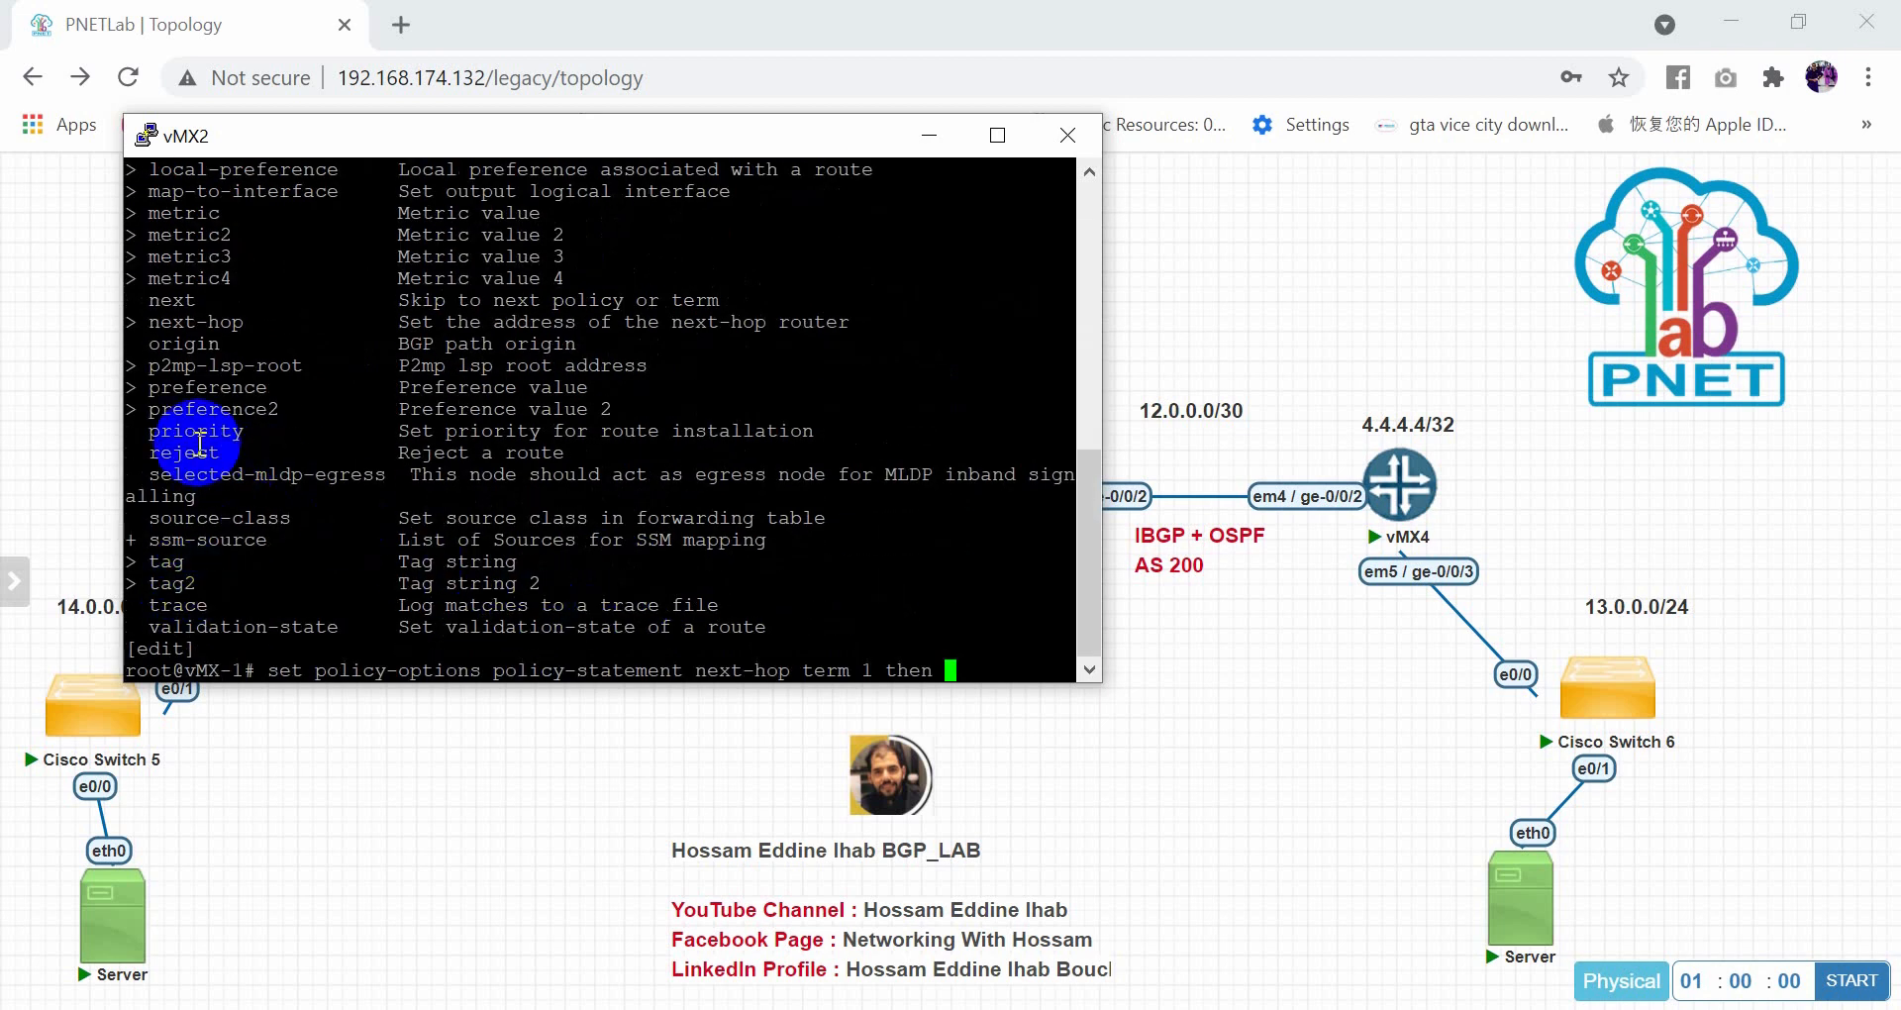
pyautogui.write('next-hop ')
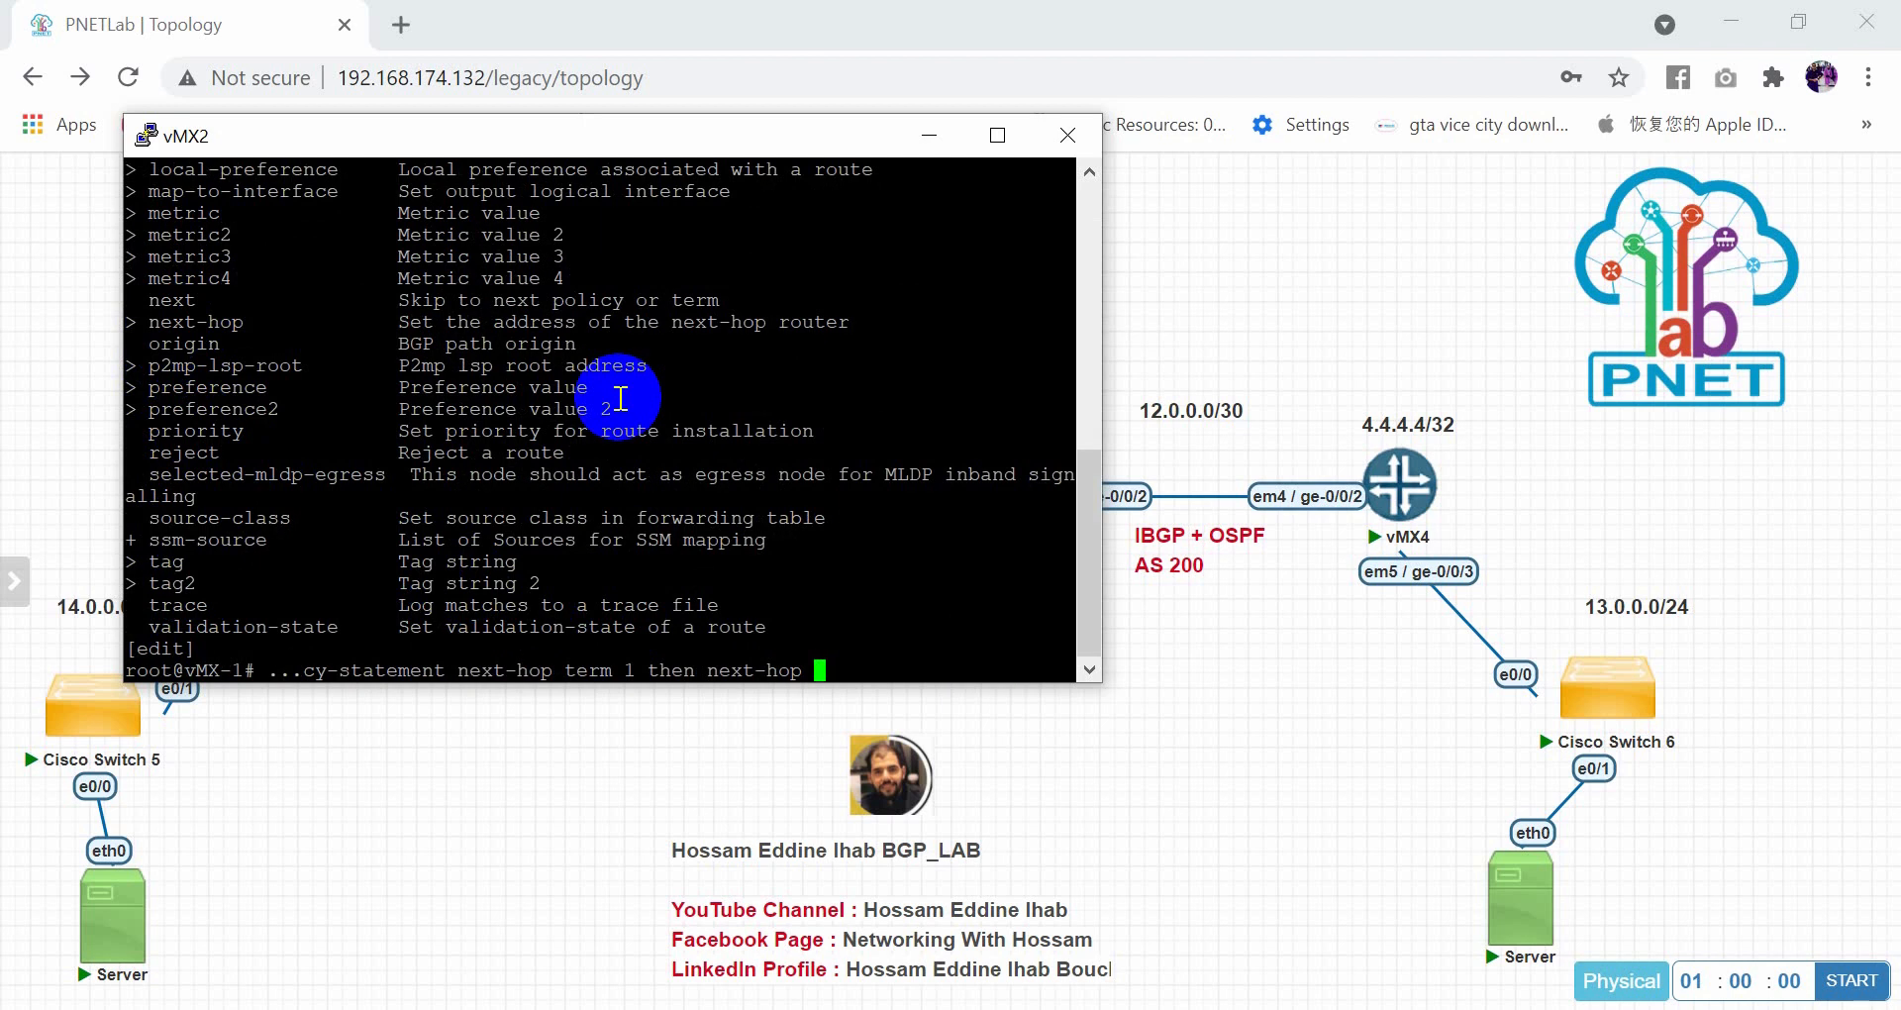
pyautogui.write('self')
pyautogui.press('Return')
pyautogui.write('commit')
pyautogui.press('Return')
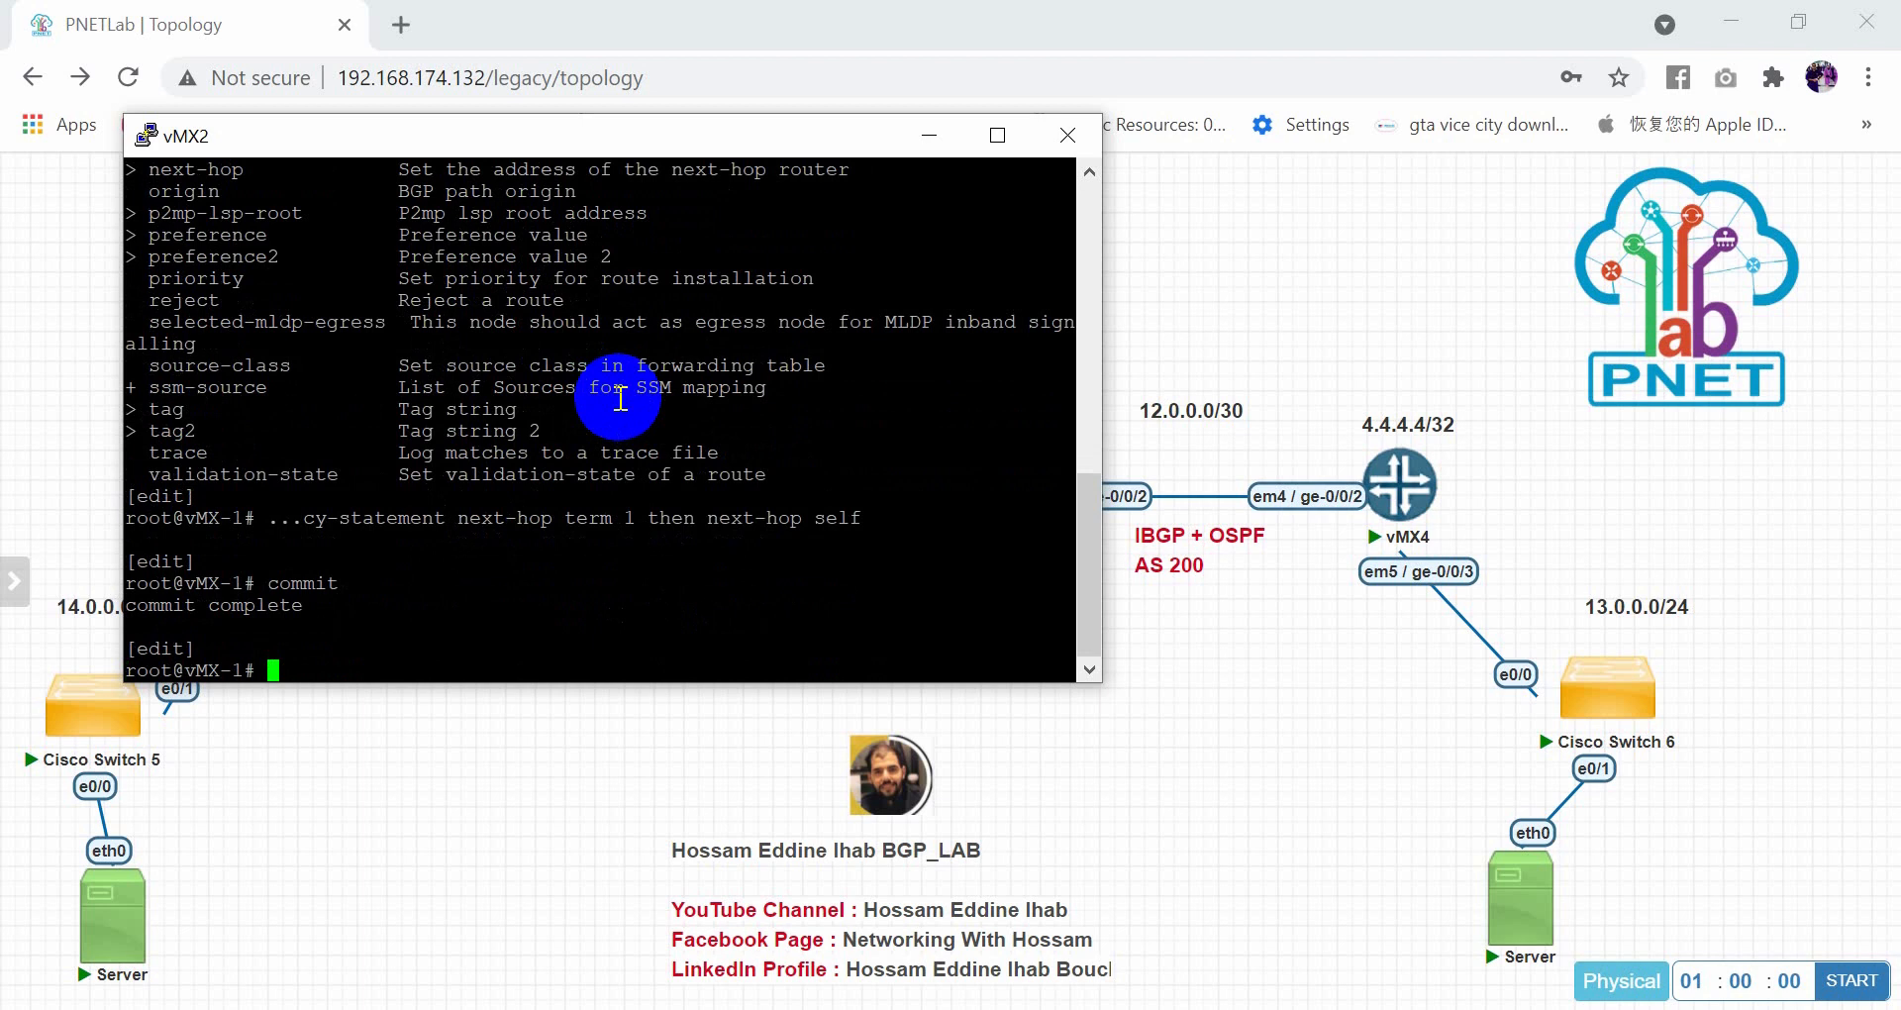
# Apply next-hop as the export policy of vMX2's BGP group ibgp and commit the configuration
pyautogui.write('set protocols vfp')
pyautogui.press('Return')
pyautogui.write('bg')
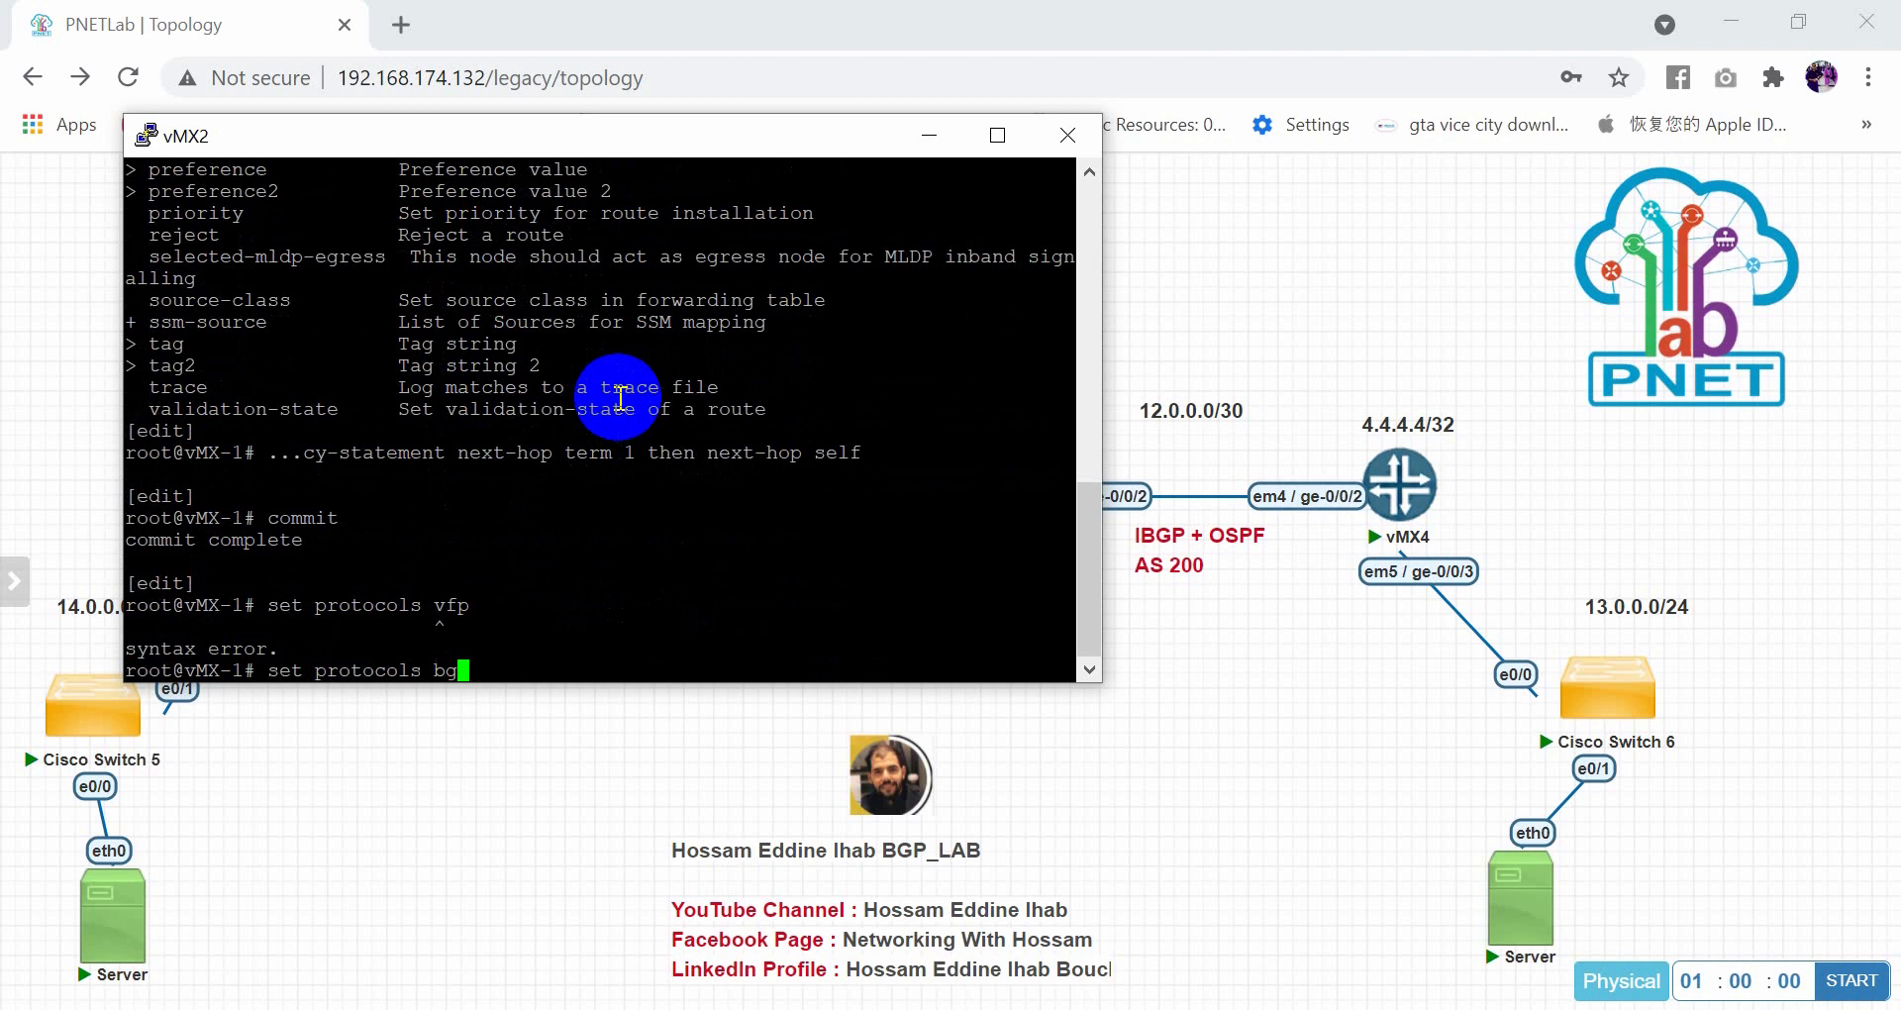
pyautogui.write('p group')
pyautogui.write('?')
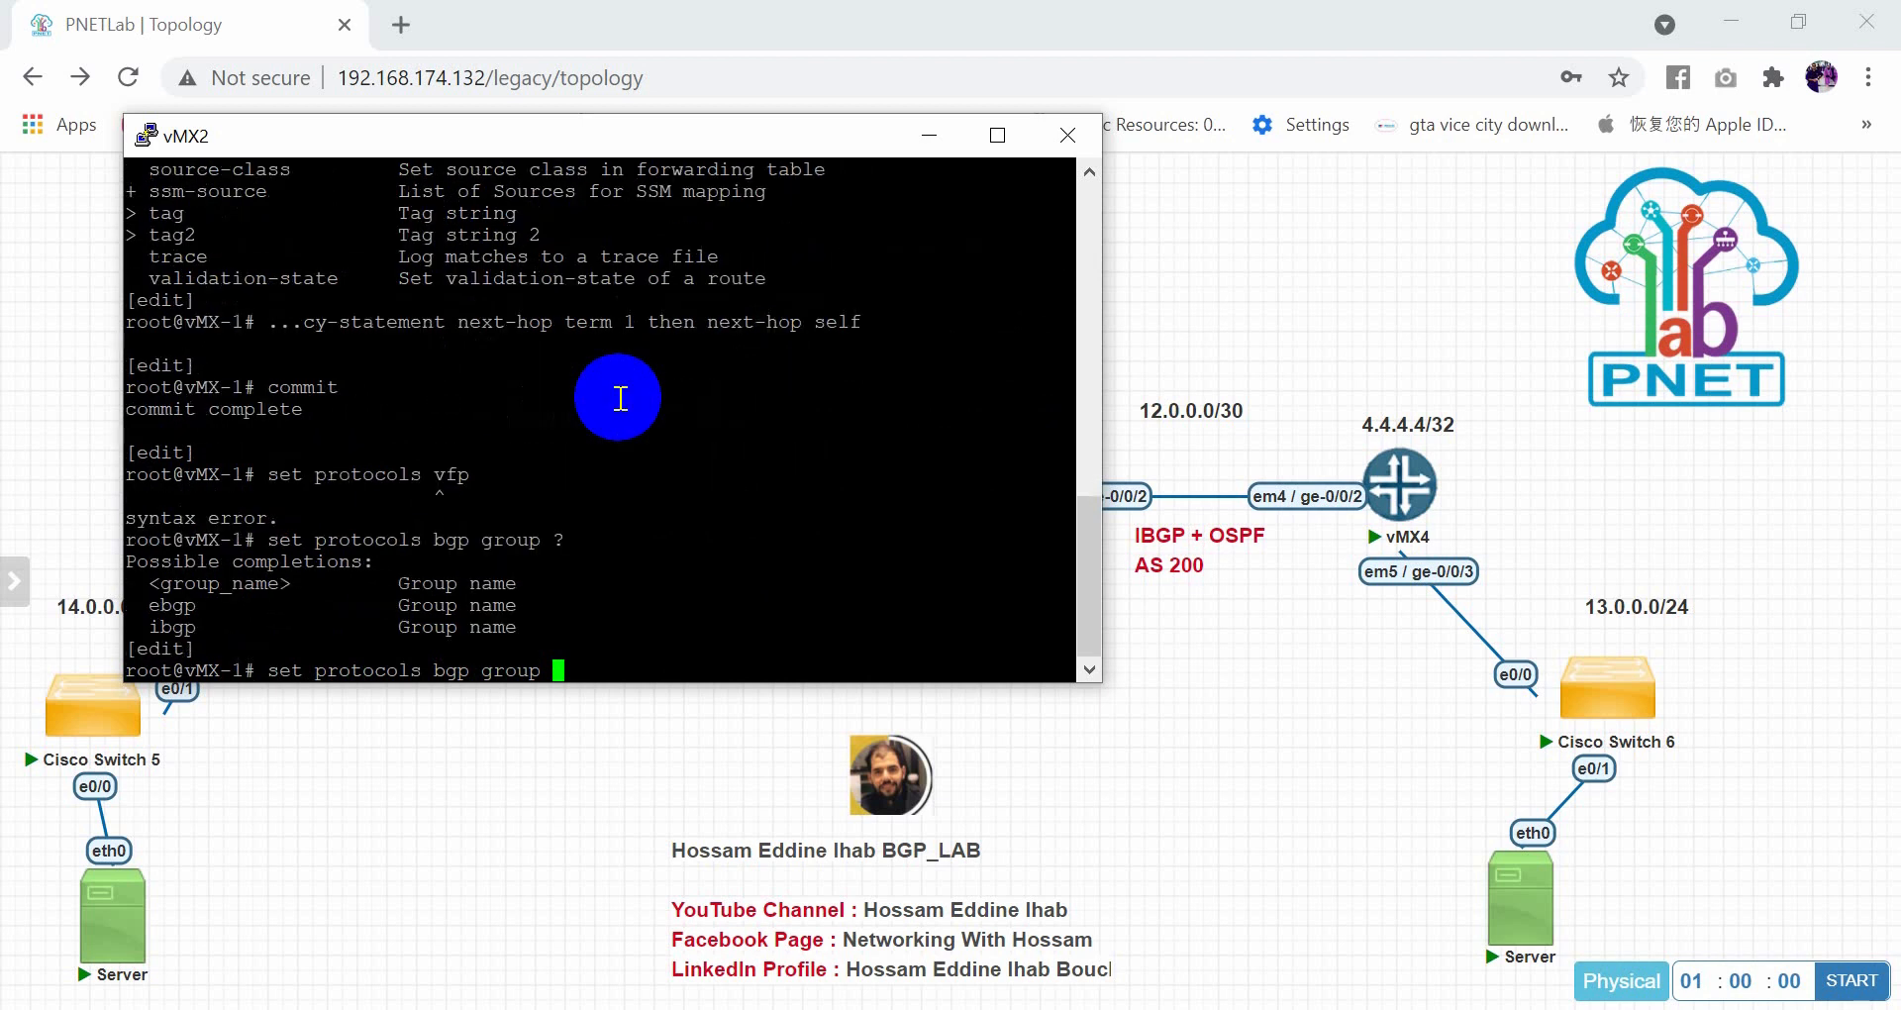
pyautogui.write('ibgp export ?')
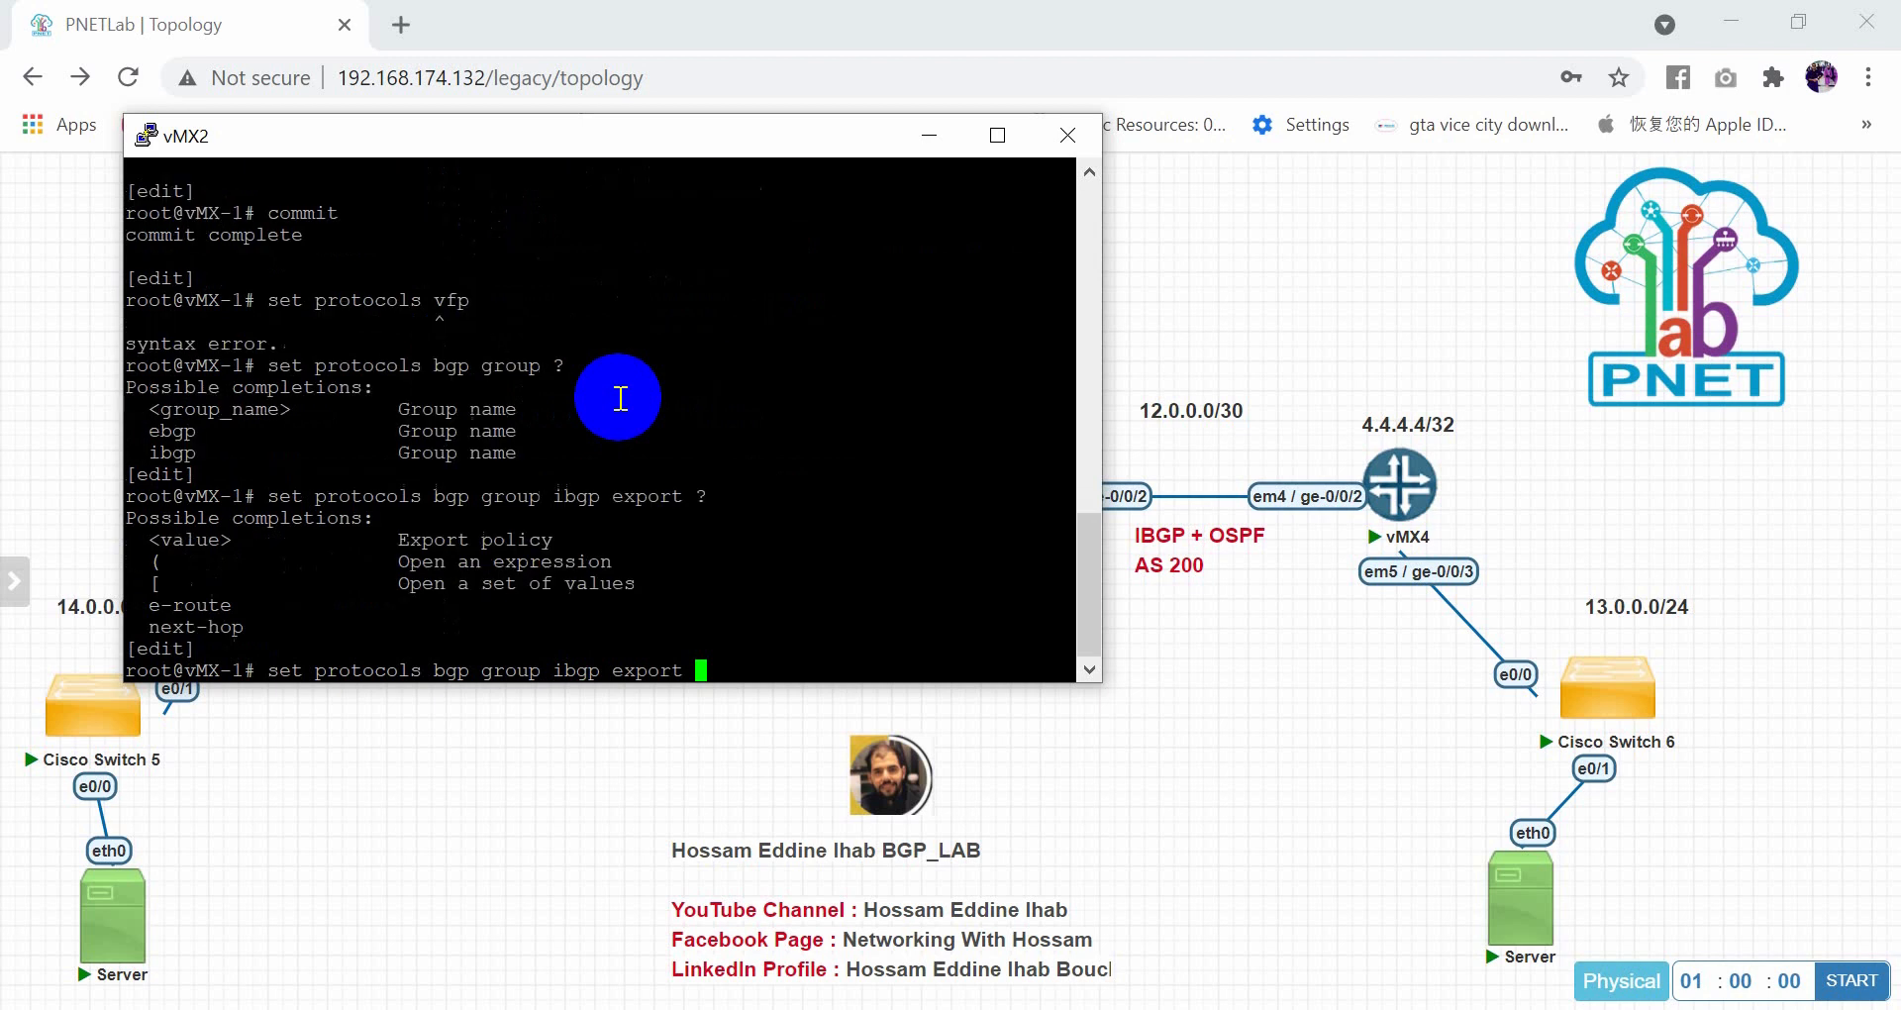
pyautogui.write('next-hop')
pyautogui.press('Return')
pyautogui.write('commit')
pyautogui.press('Return')
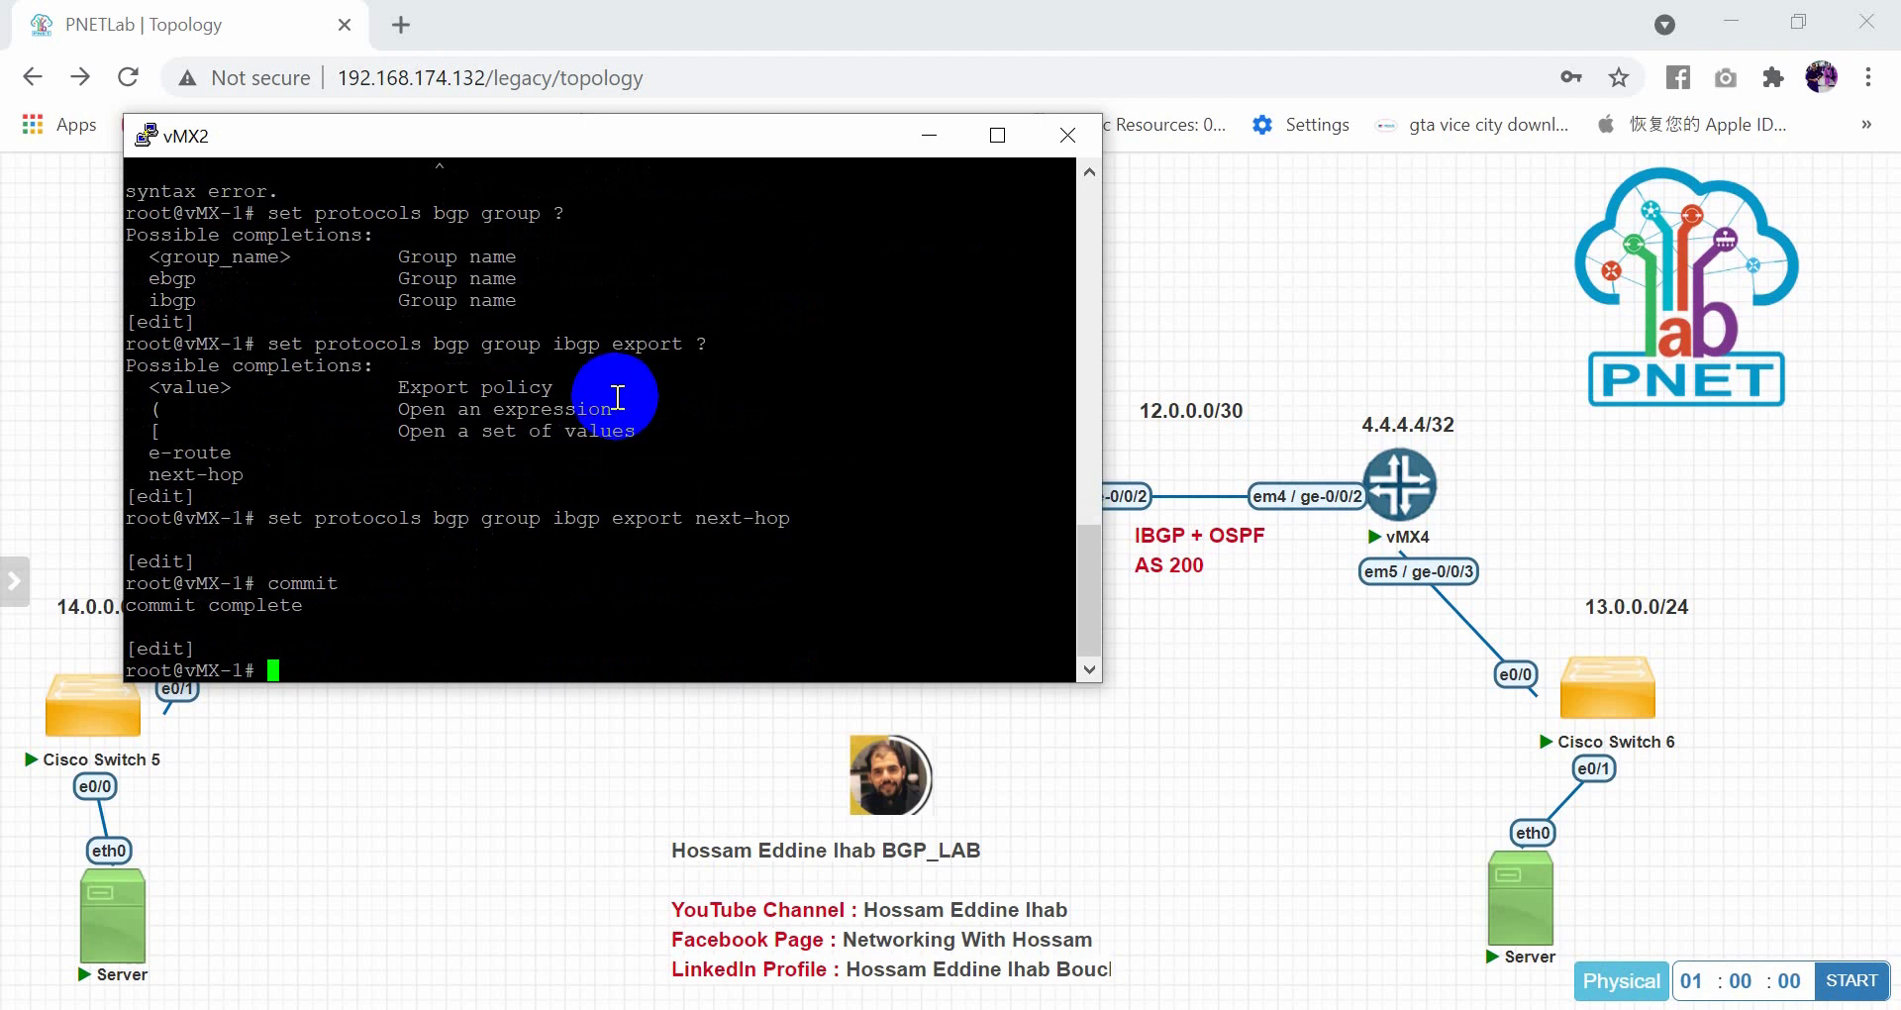
# Close the vMX2 session and open vMX1's console at its configuration prompt
pyautogui.click(1067, 135)
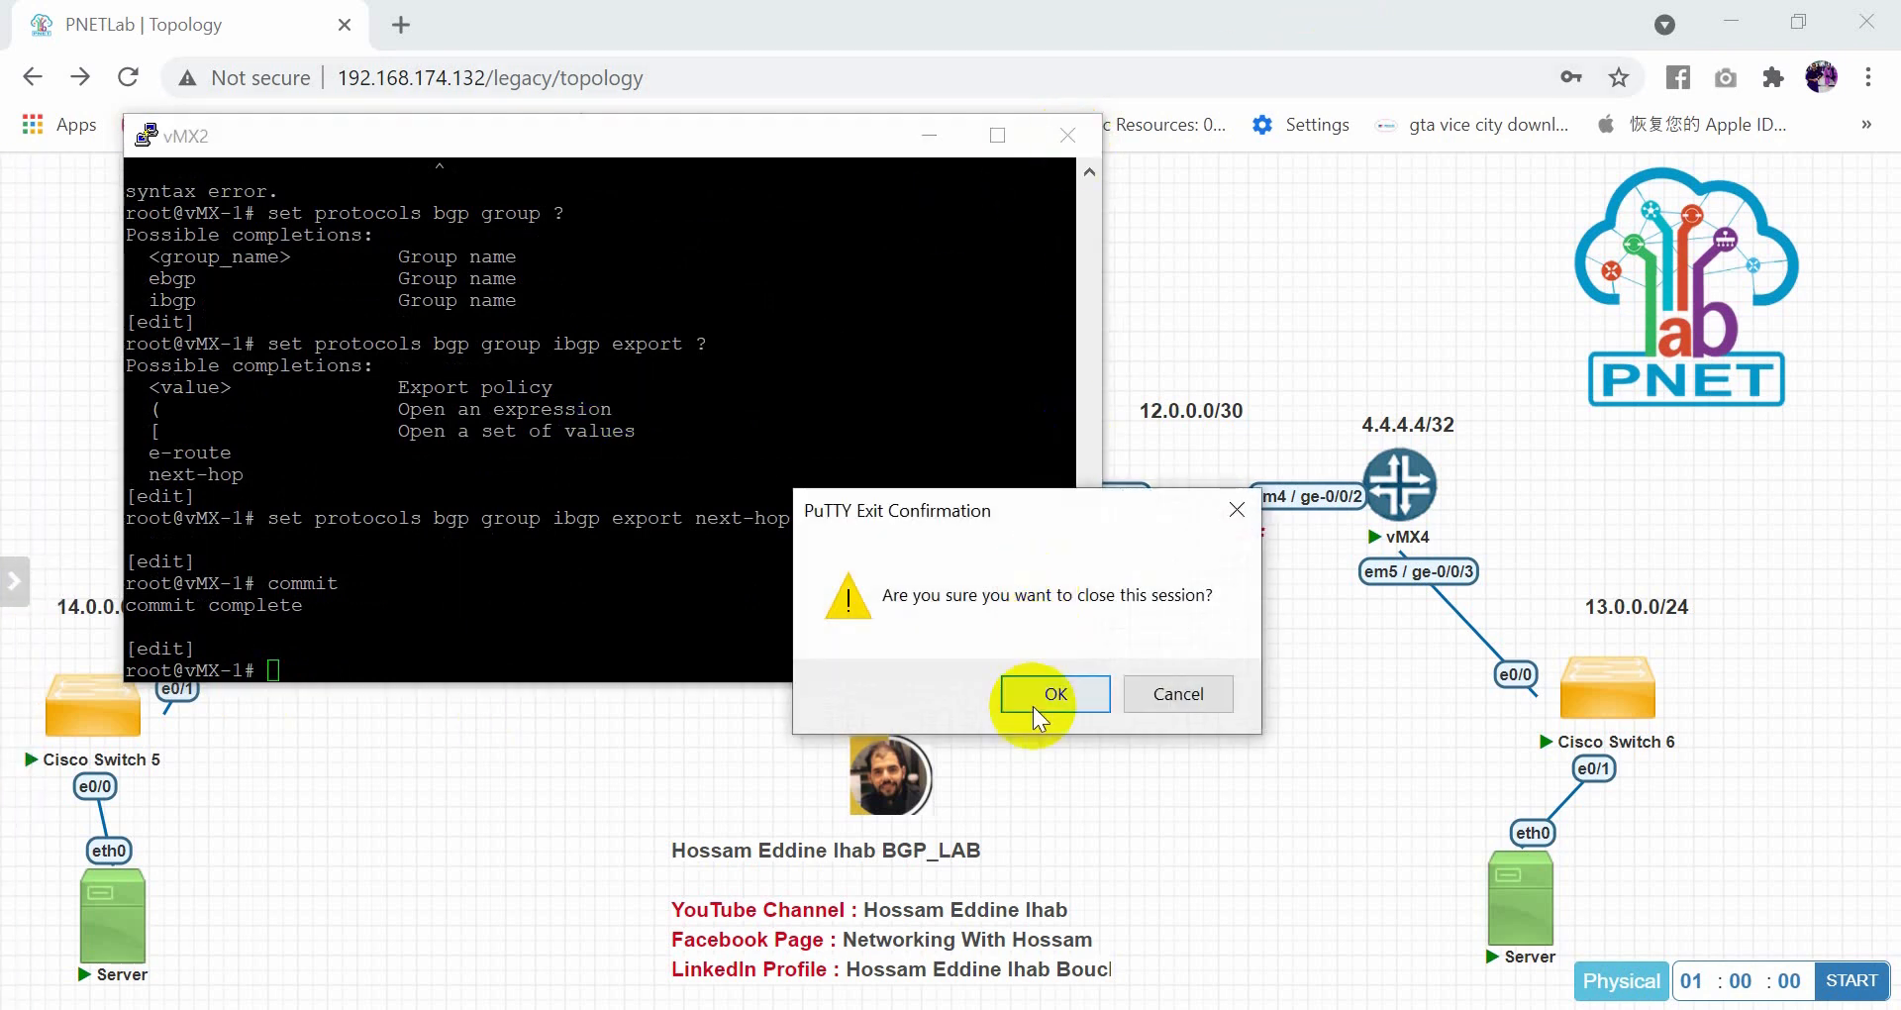
pyautogui.click(1054, 691)
pyautogui.click(259, 473)
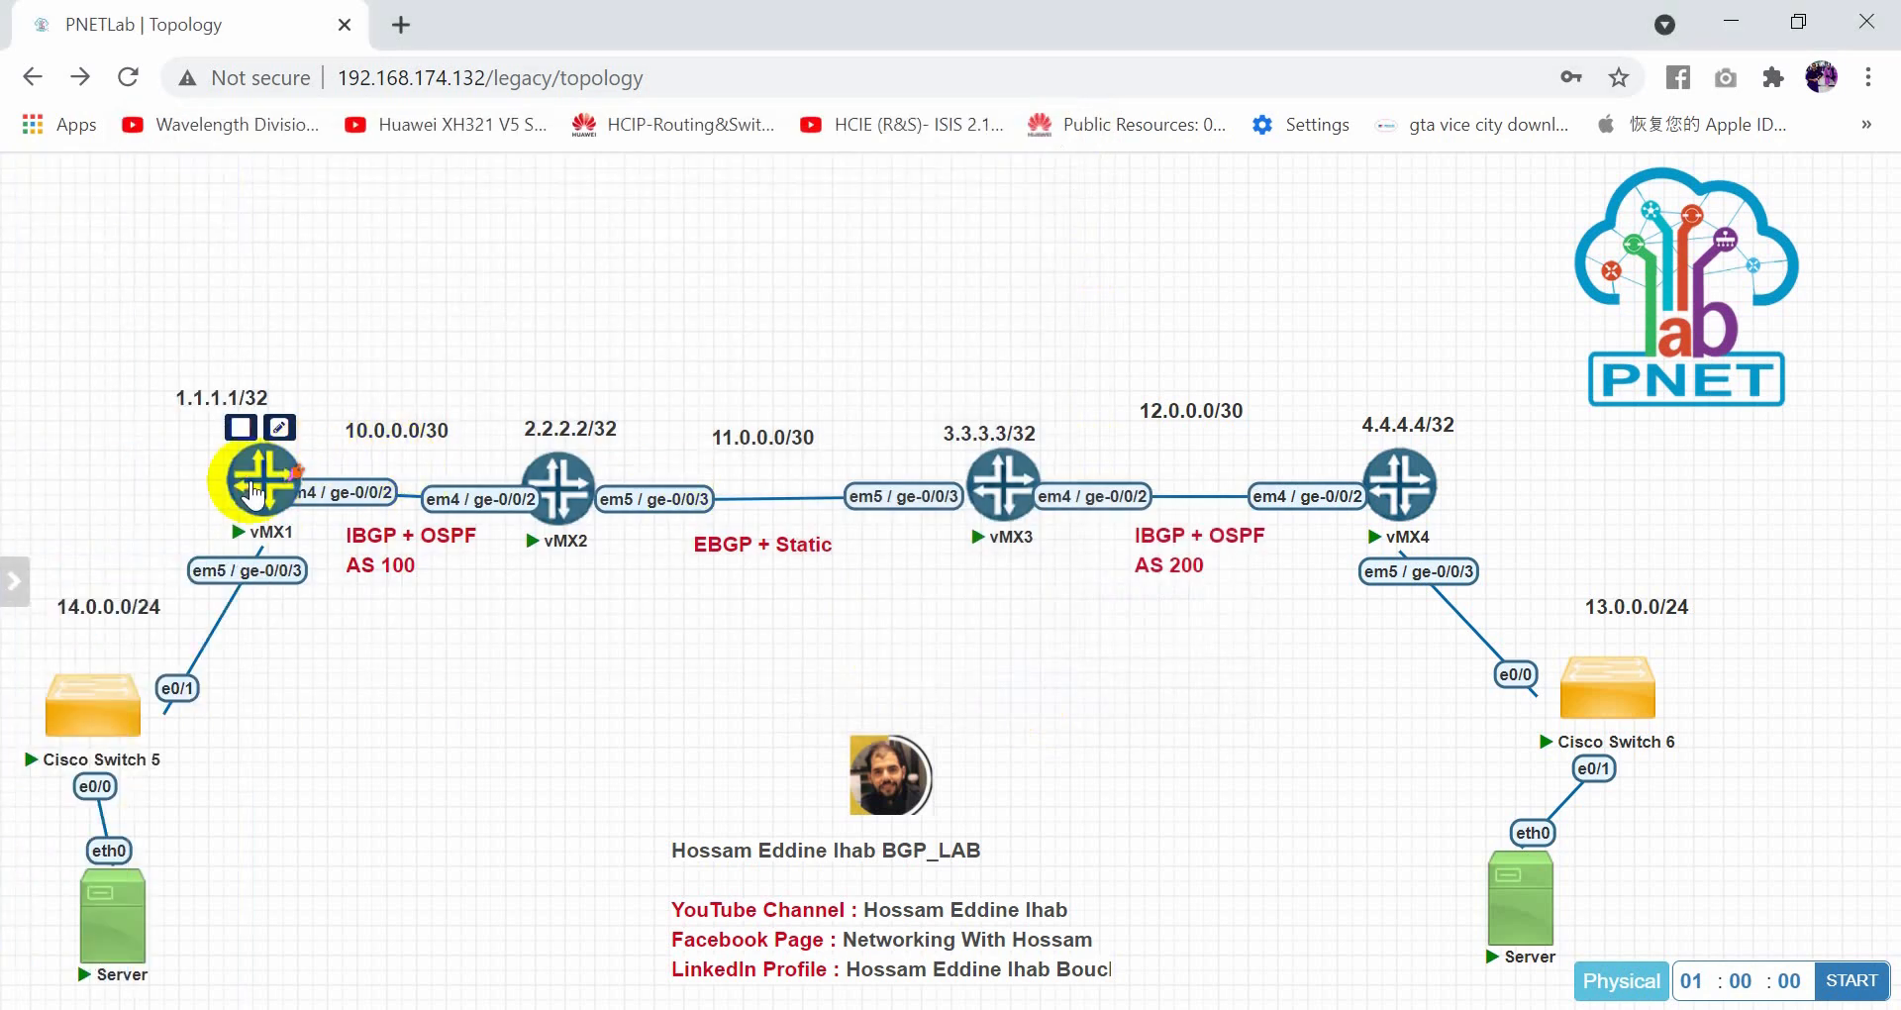
pyautogui.click(891, 287)
pyautogui.press('Return')
pyautogui.press('Return')
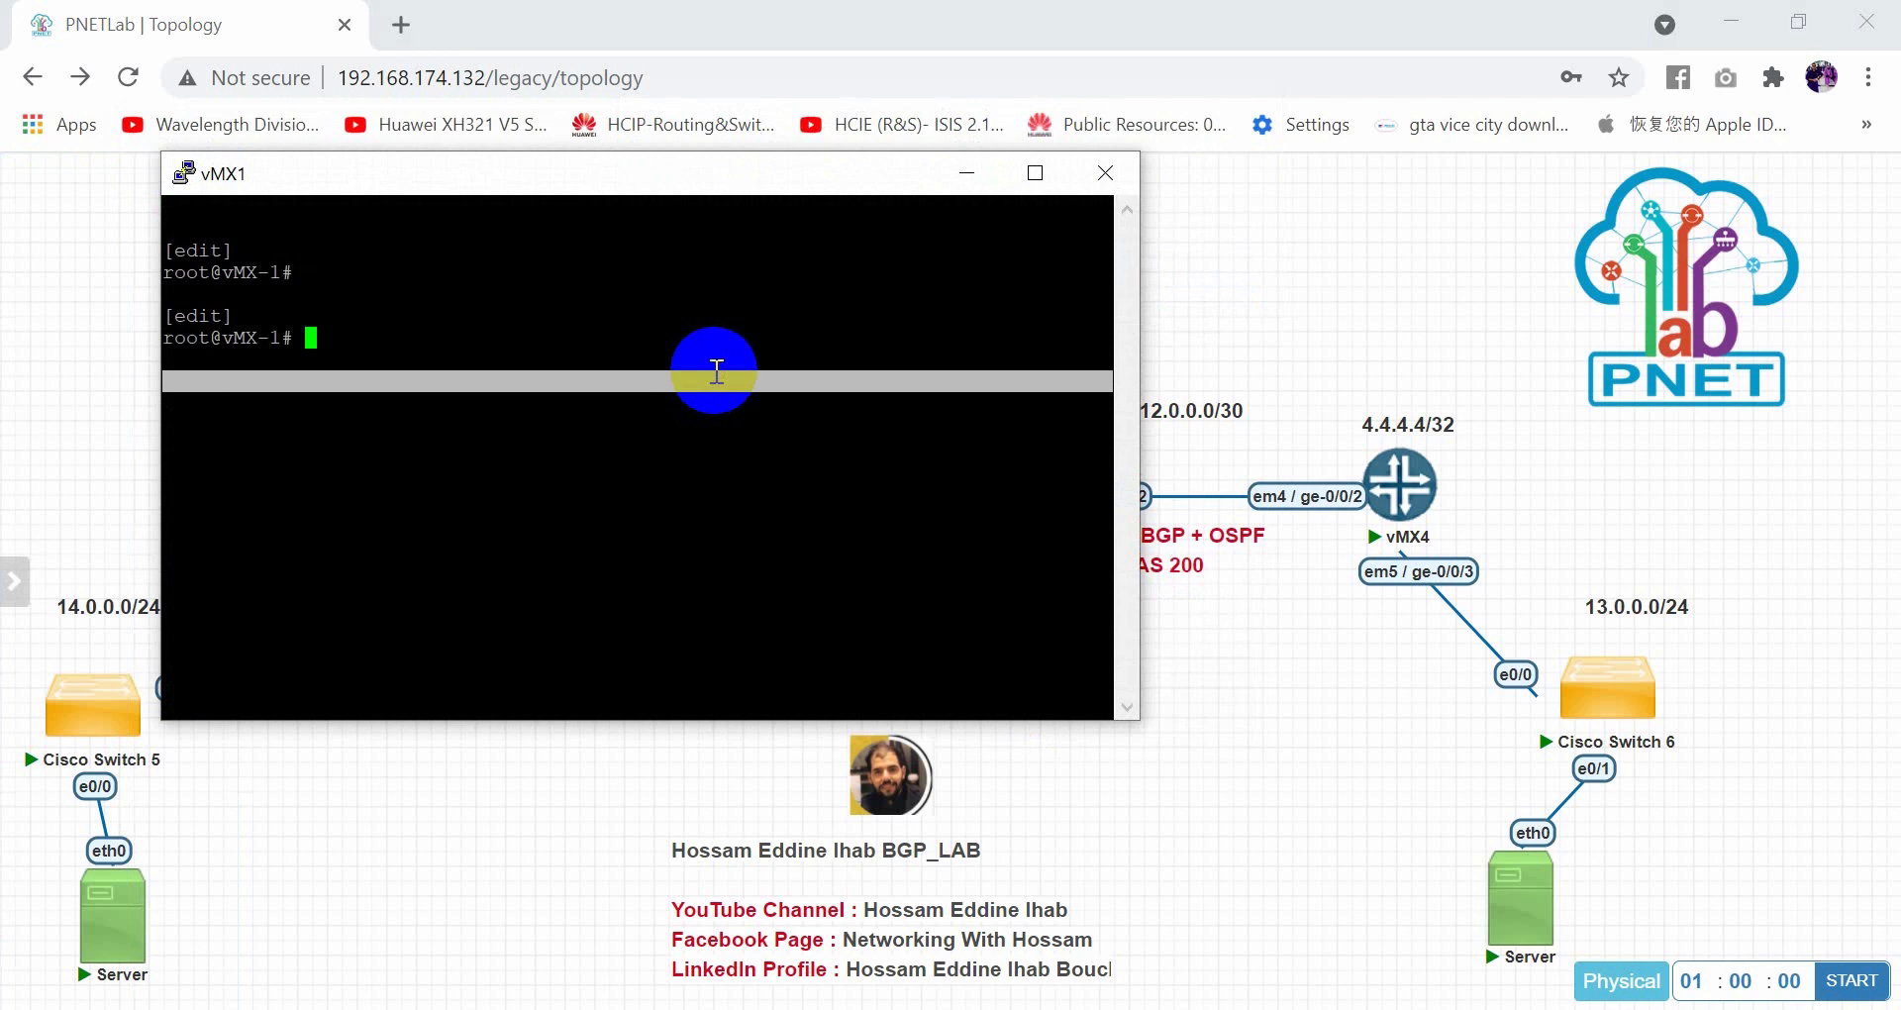
# Display vMX1's routing table with run show route and examine the 4.4.4.4/32 and 13.0.0.0/24 entries
pyautogui.write('run show route')
pyautogui.press('Return')
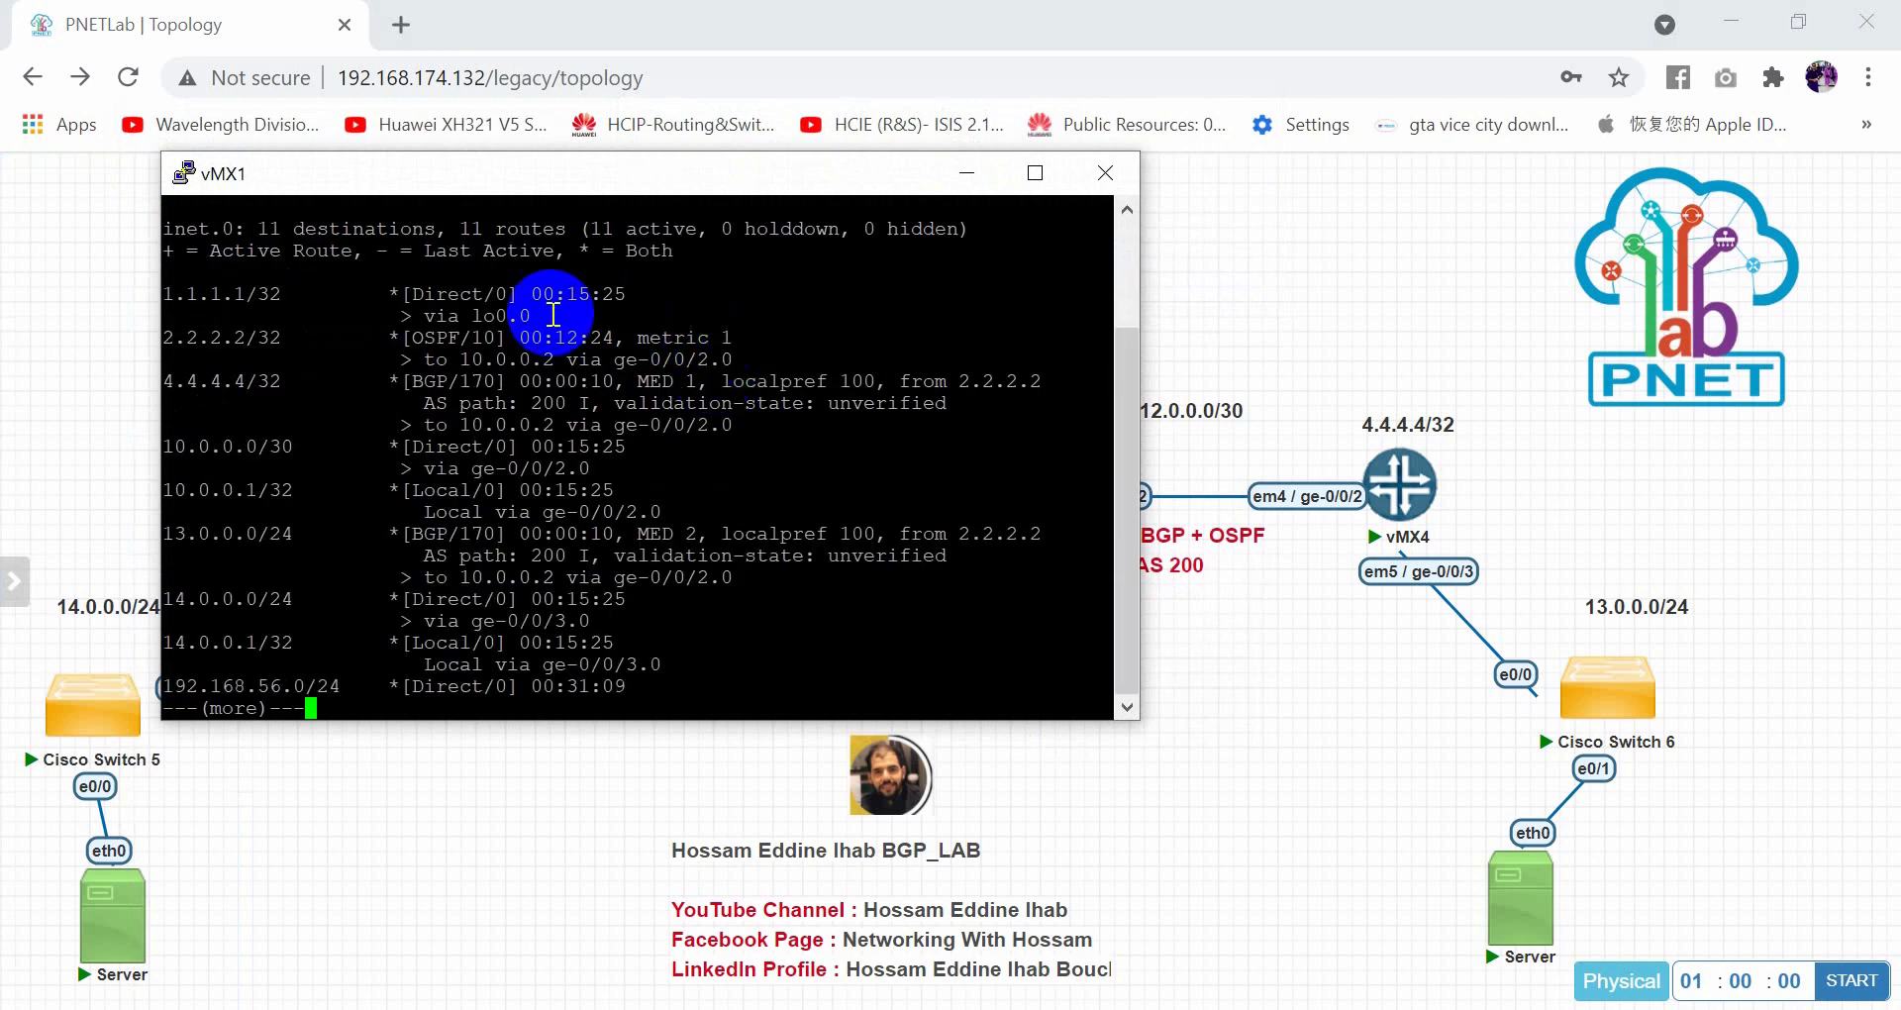
pyautogui.moveTo(161, 380); pyautogui.dragTo(471, 380)
pyautogui.moveTo(170, 538); pyautogui.dragTo(555, 555)
# Close the vMX1 session and open vMX4's console at its configuration prompt
pyautogui.click(1105, 173)
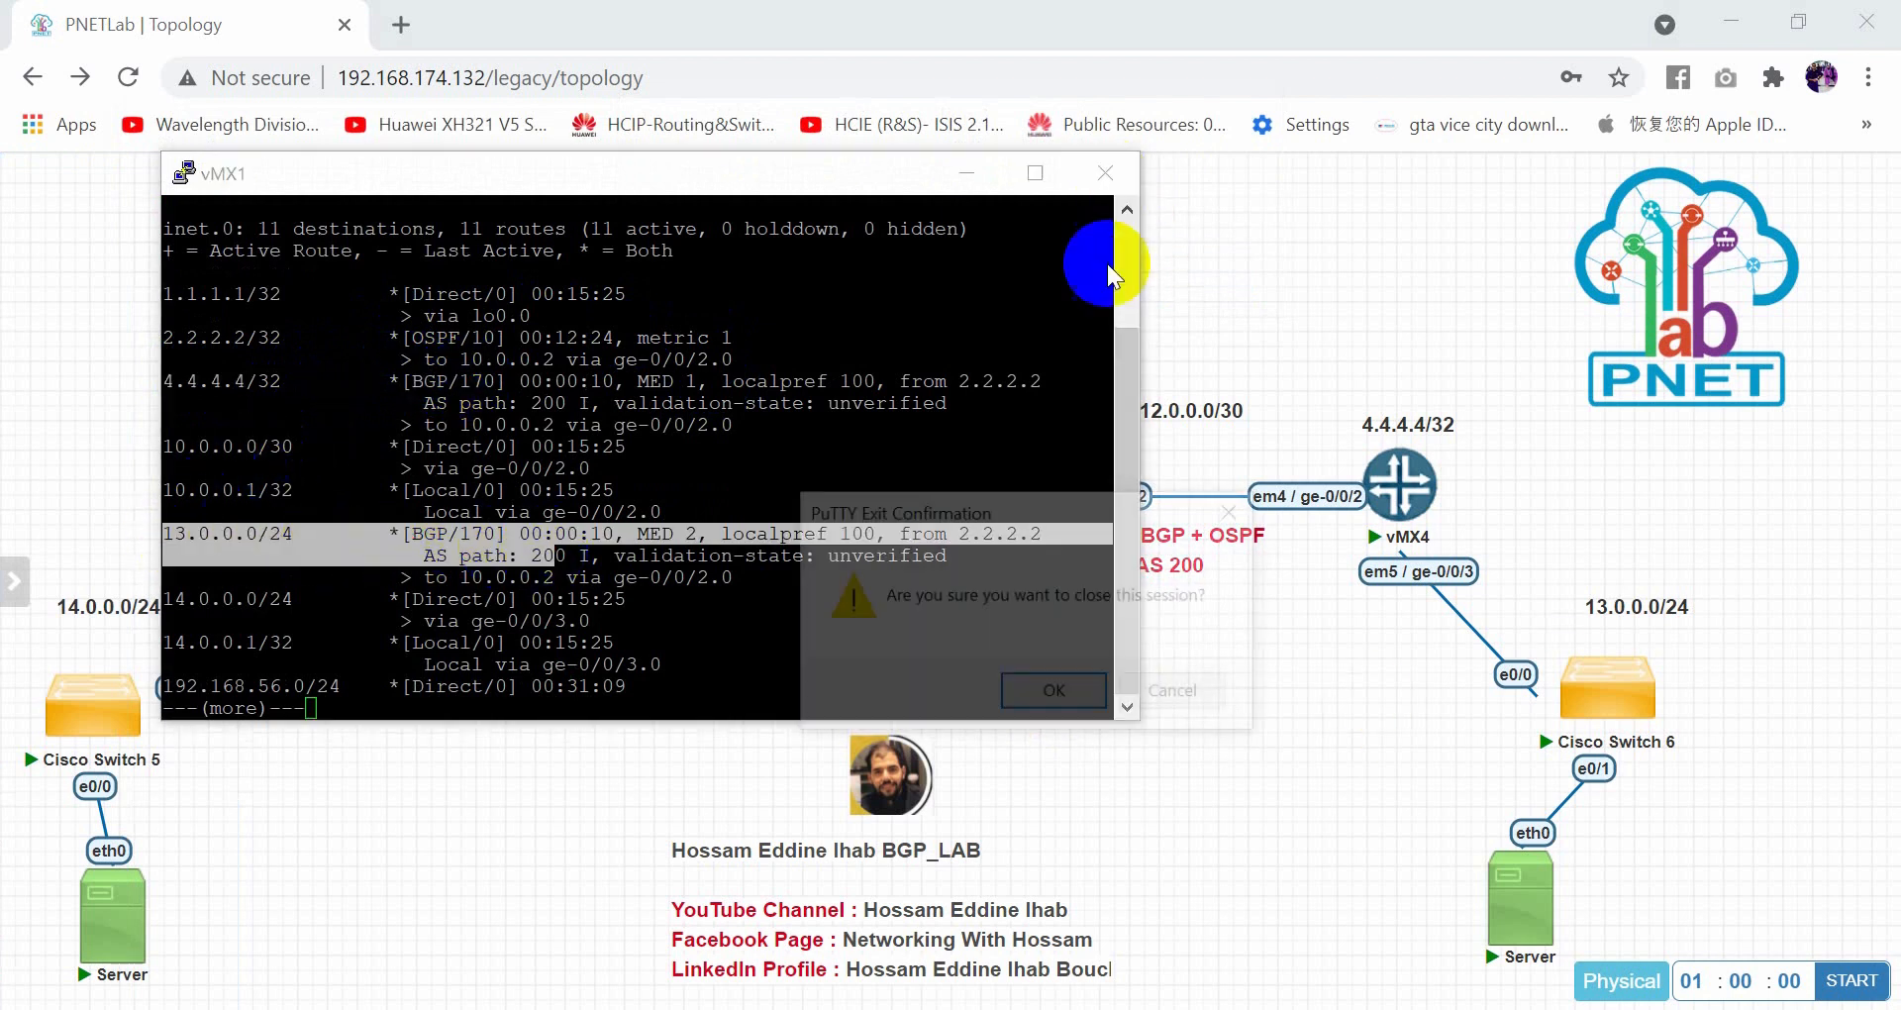
pyautogui.click(1030, 691)
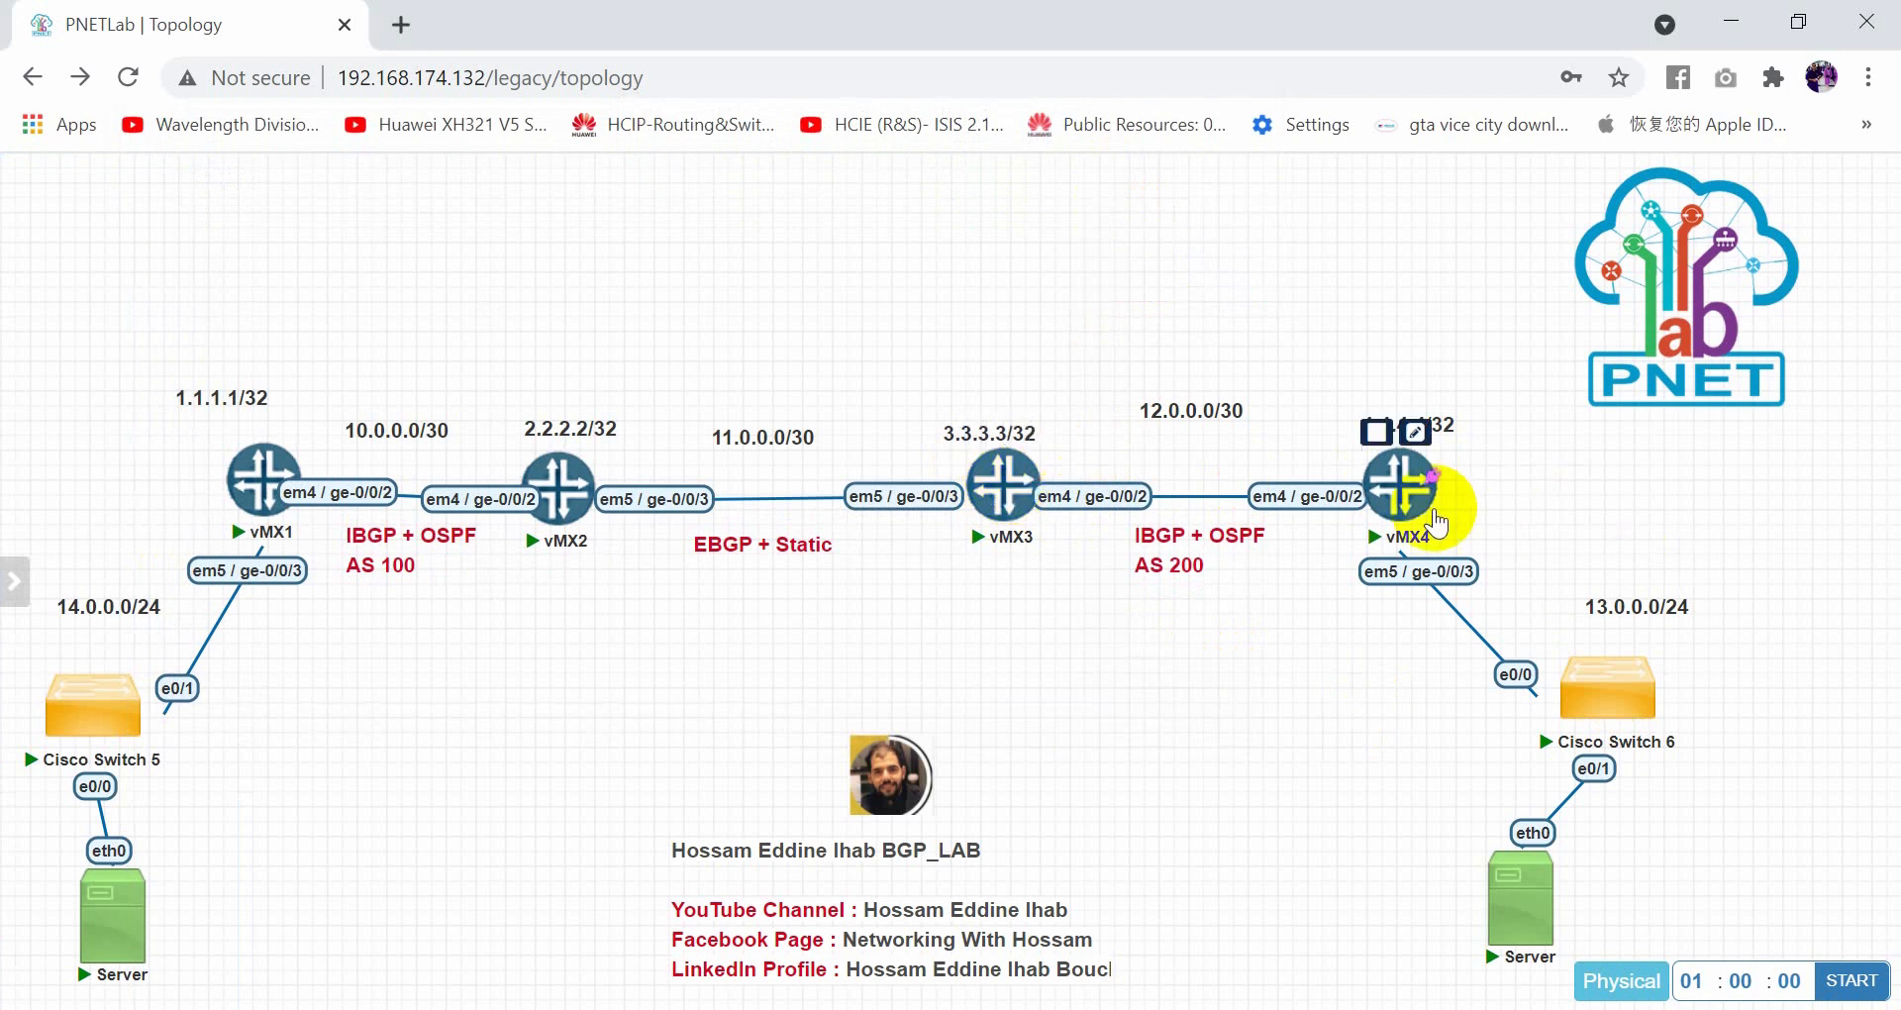
pyautogui.click(1414, 493)
pyautogui.click(989, 276)
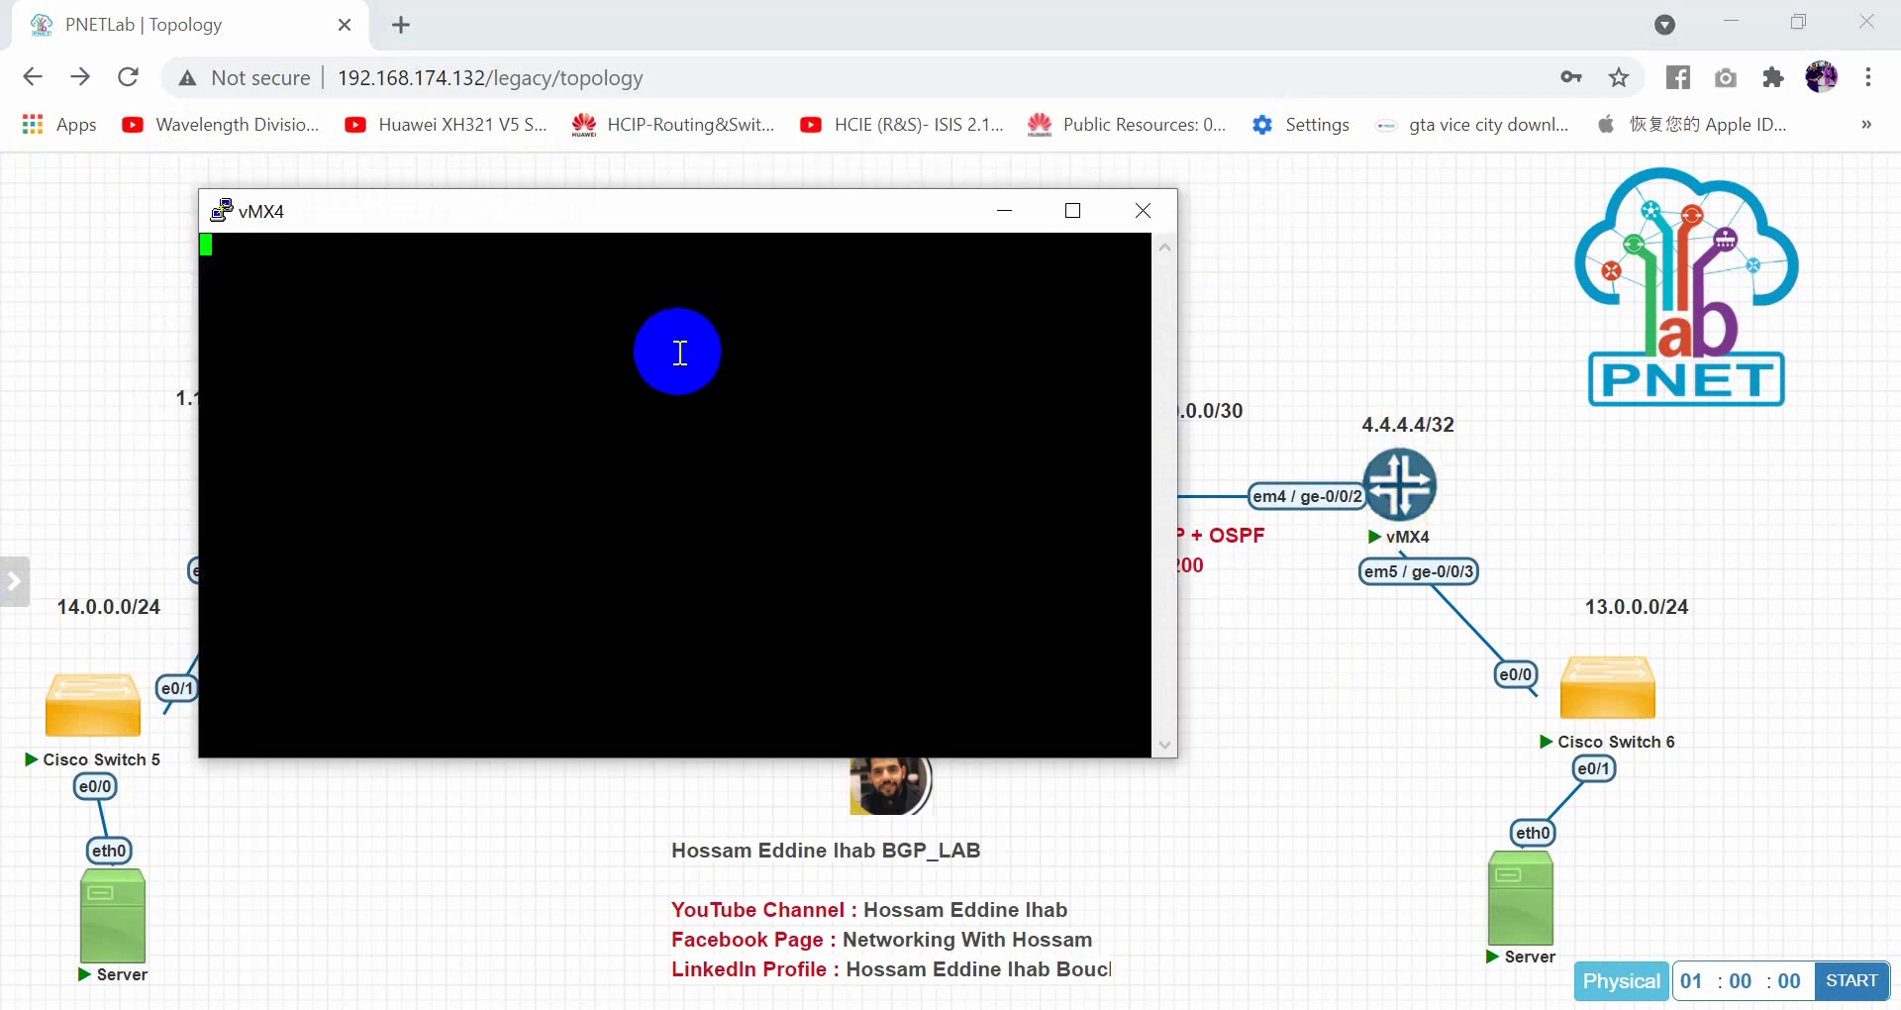
pyautogui.press('Return')
# Display vMX4's routing table with run show route and check its entries for routes from AS 100
pyautogui.write('run show route')
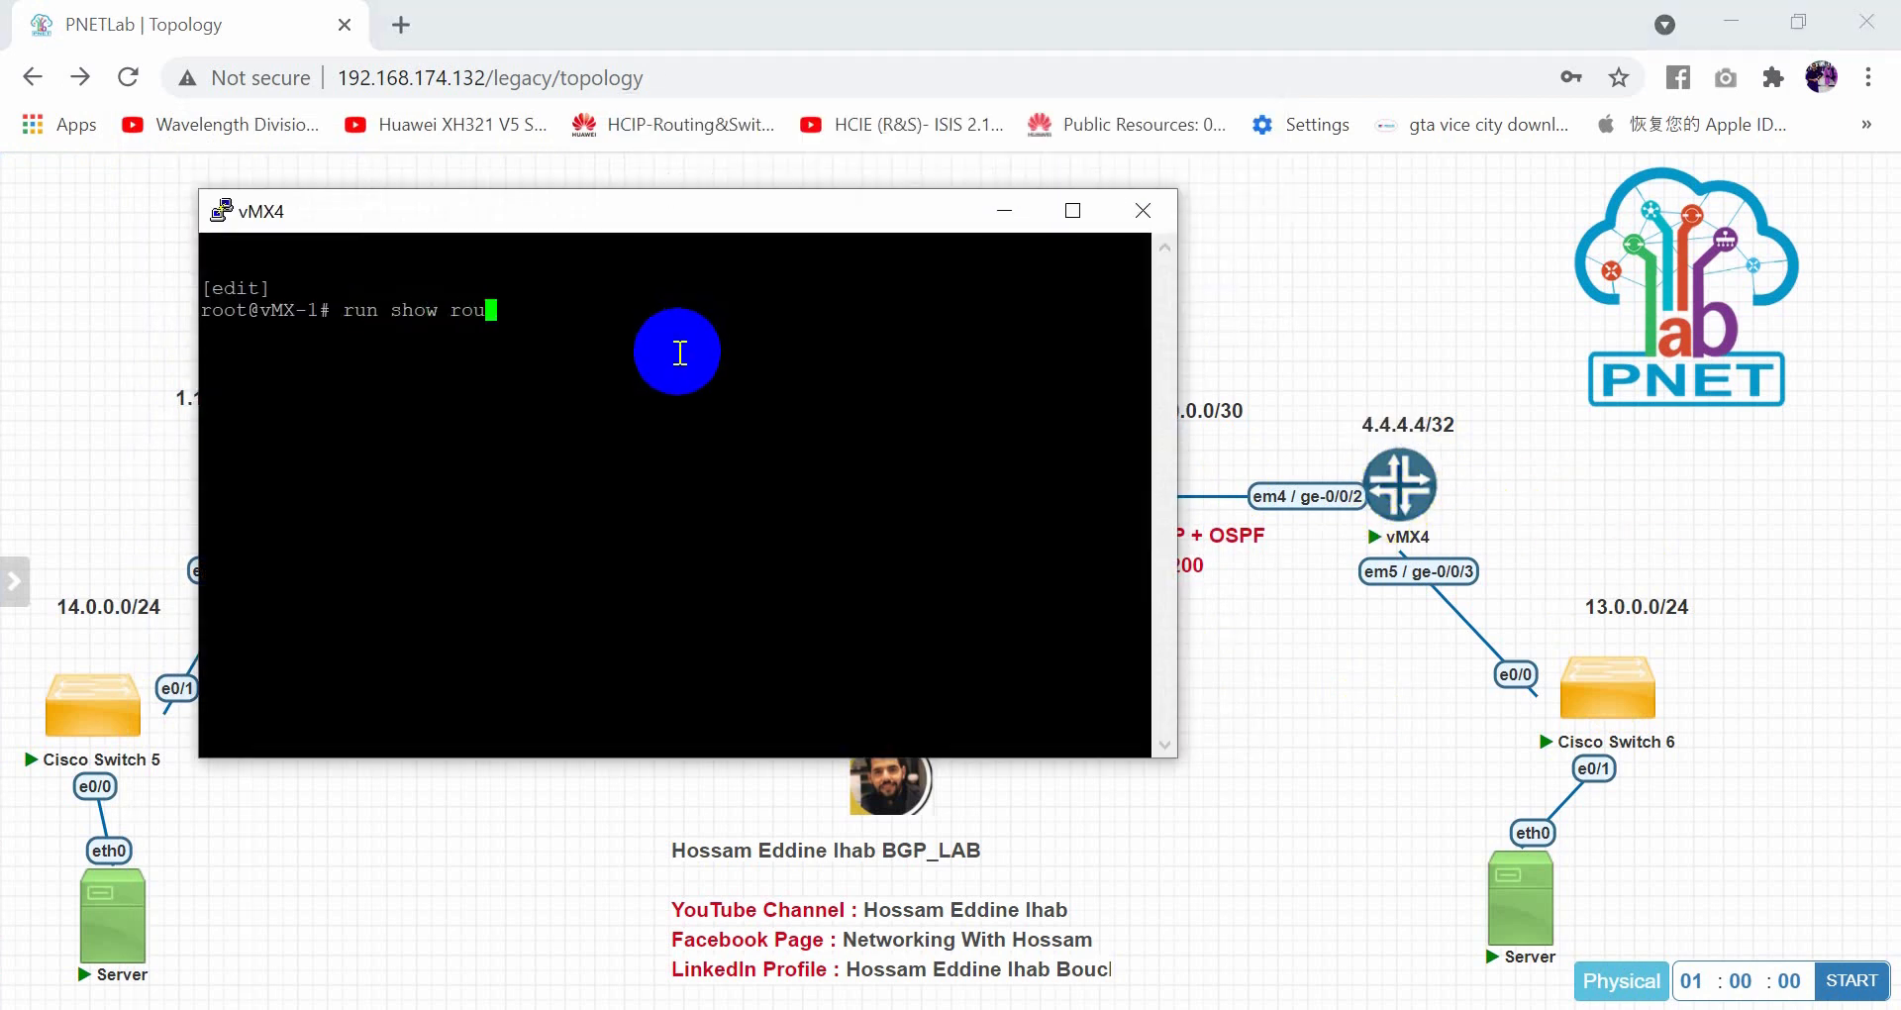
pyautogui.press('Return')
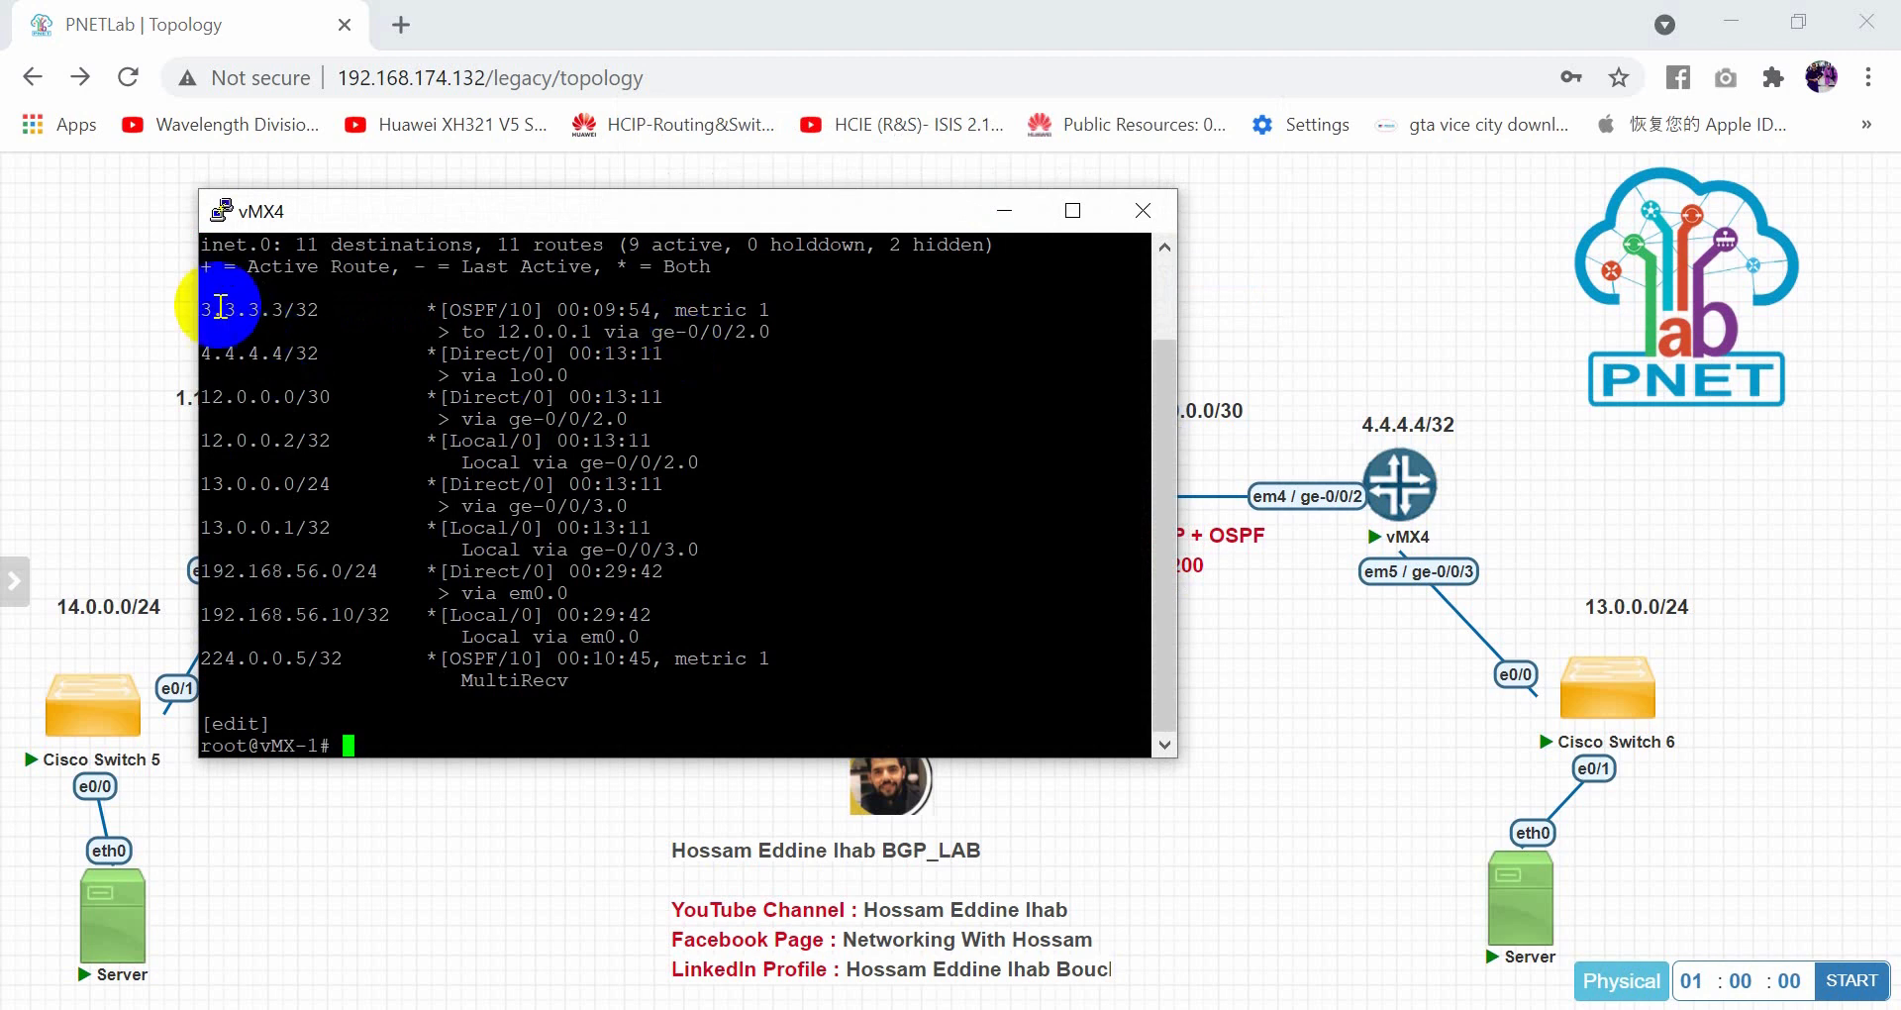
pyautogui.moveTo(217, 308); pyautogui.dragTo(289, 310)
# Close the vMX4 session and open vMX3's console at its configuration prompt
pyautogui.click(183, 388)
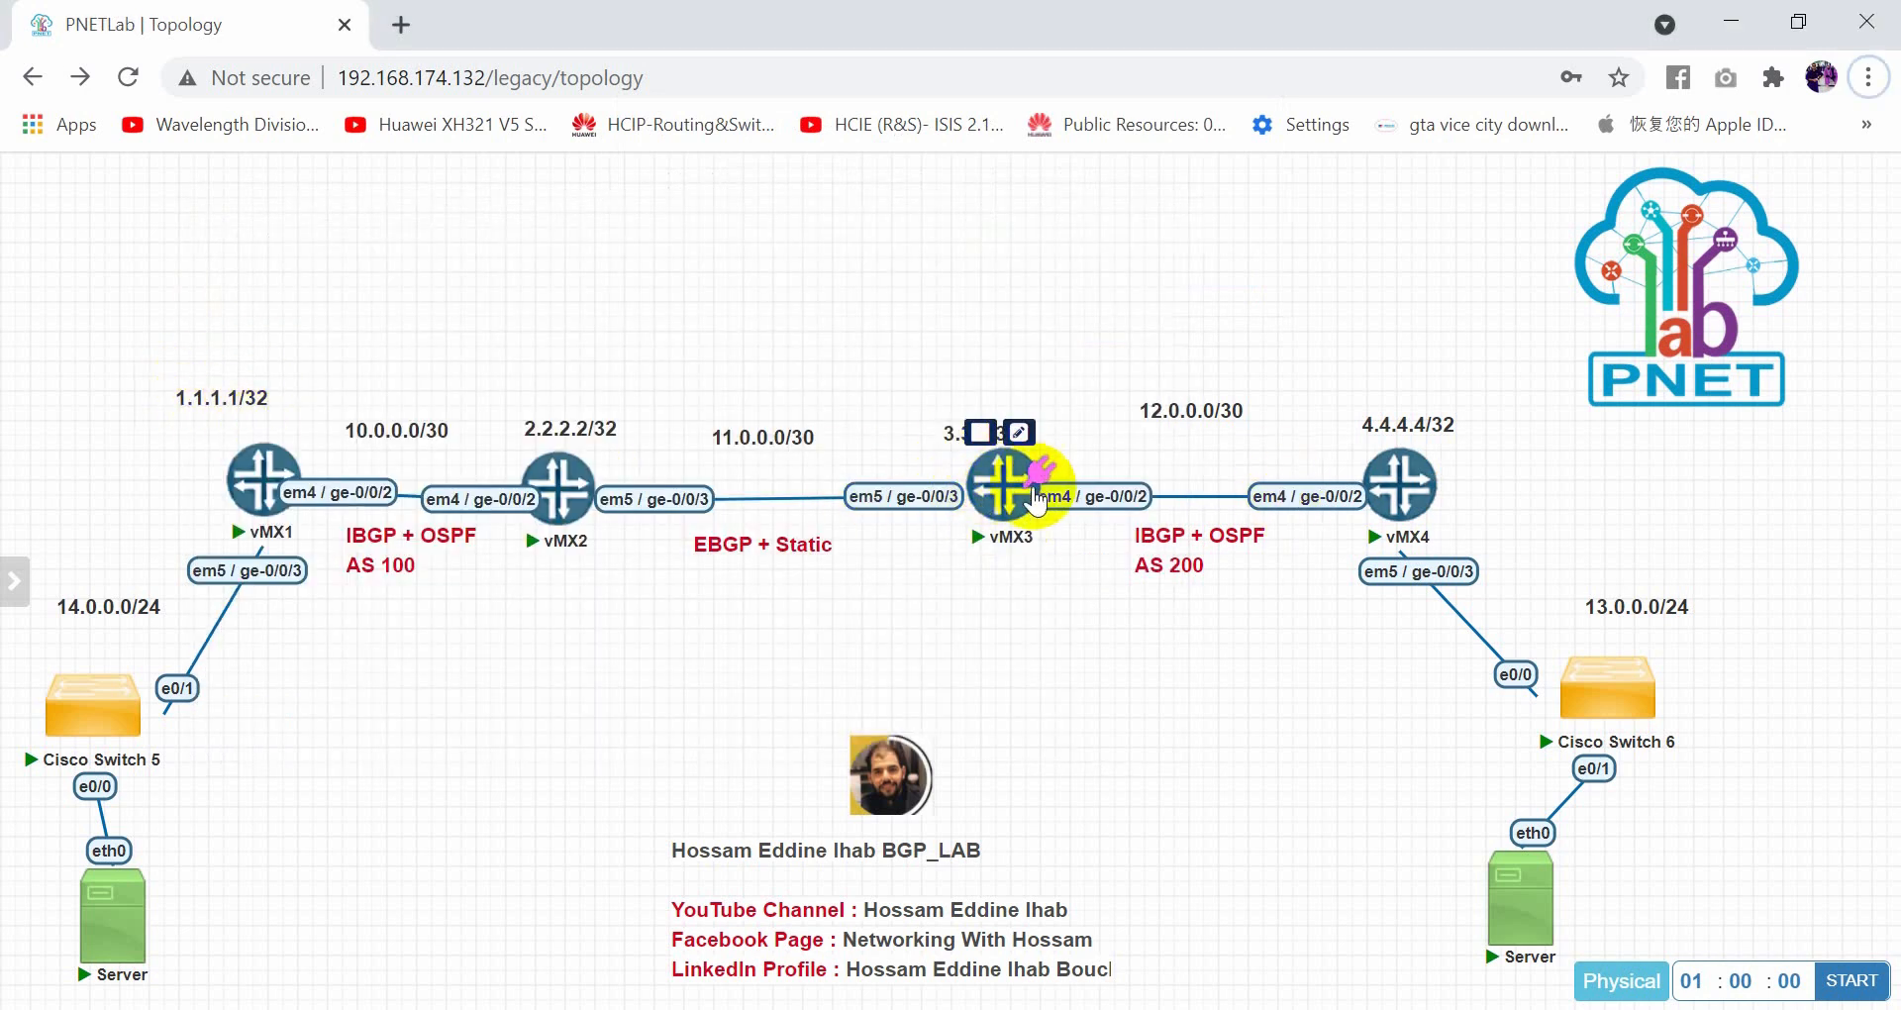
pyautogui.click(1009, 492)
pyautogui.click(1079, 281)
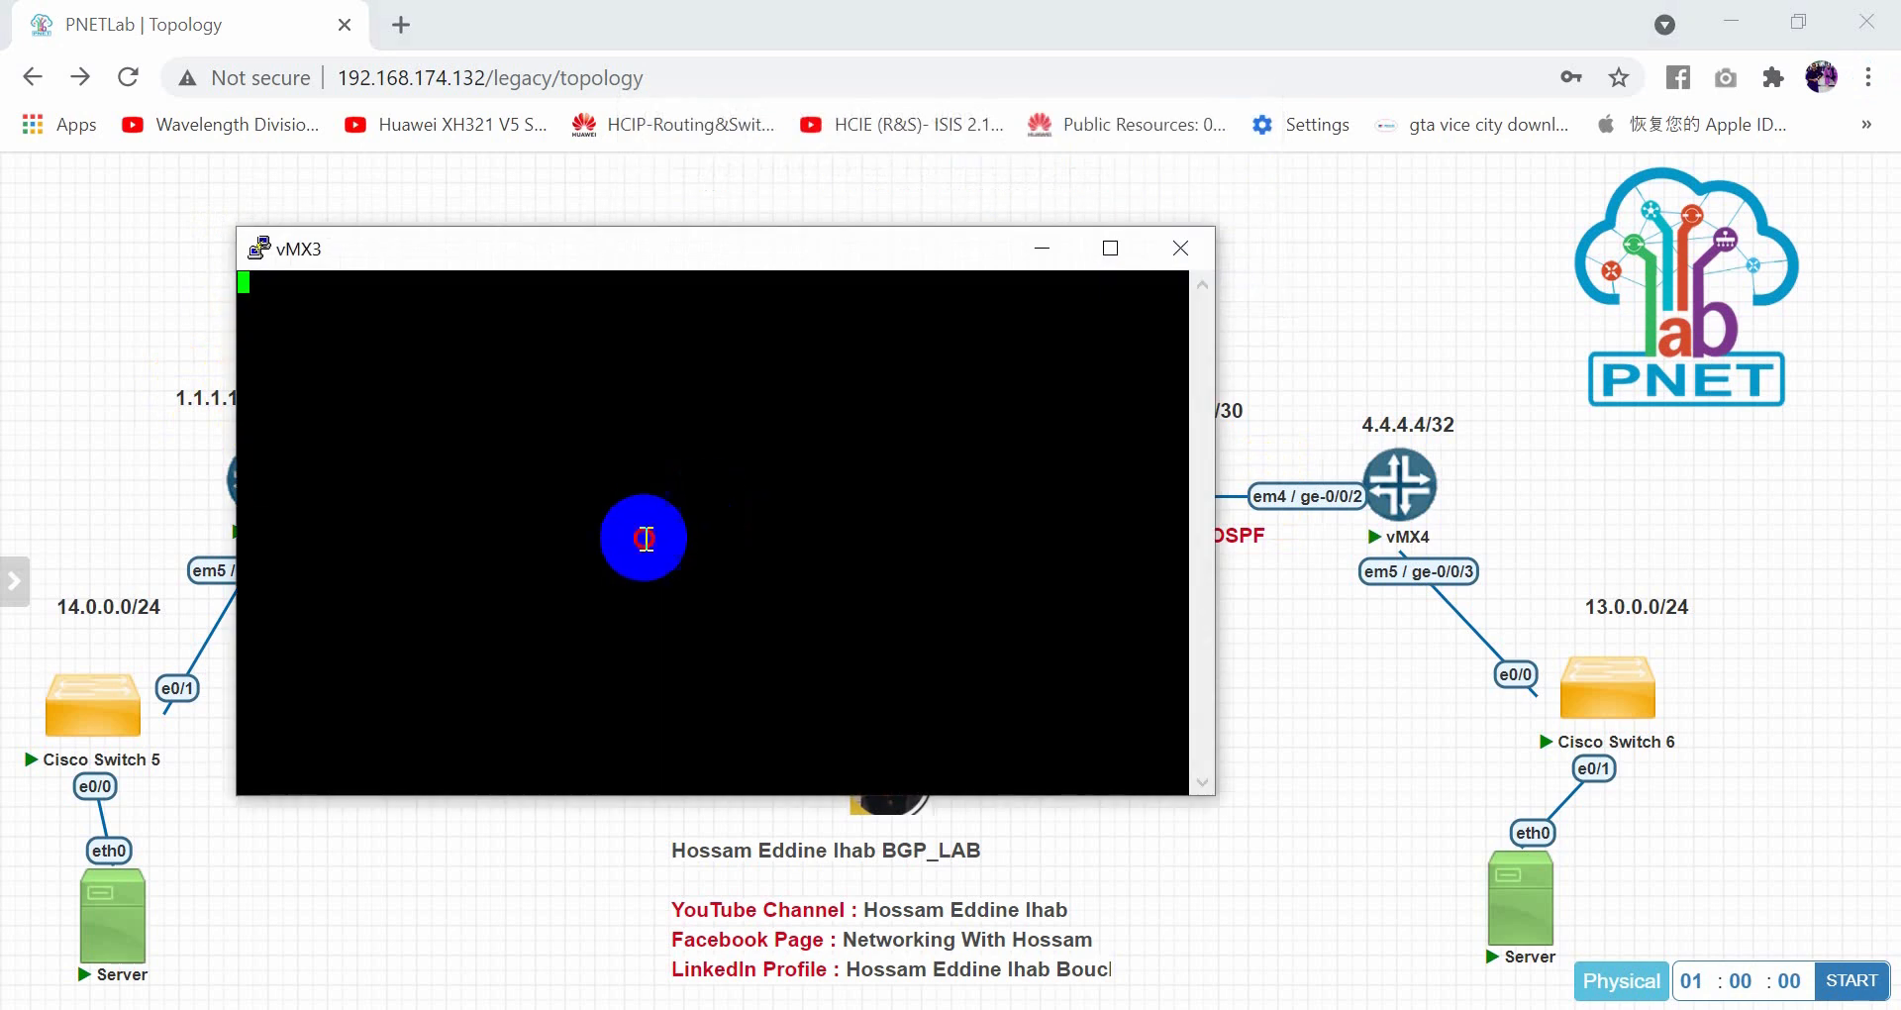
pyautogui.press('Return')
pyautogui.press('Return')
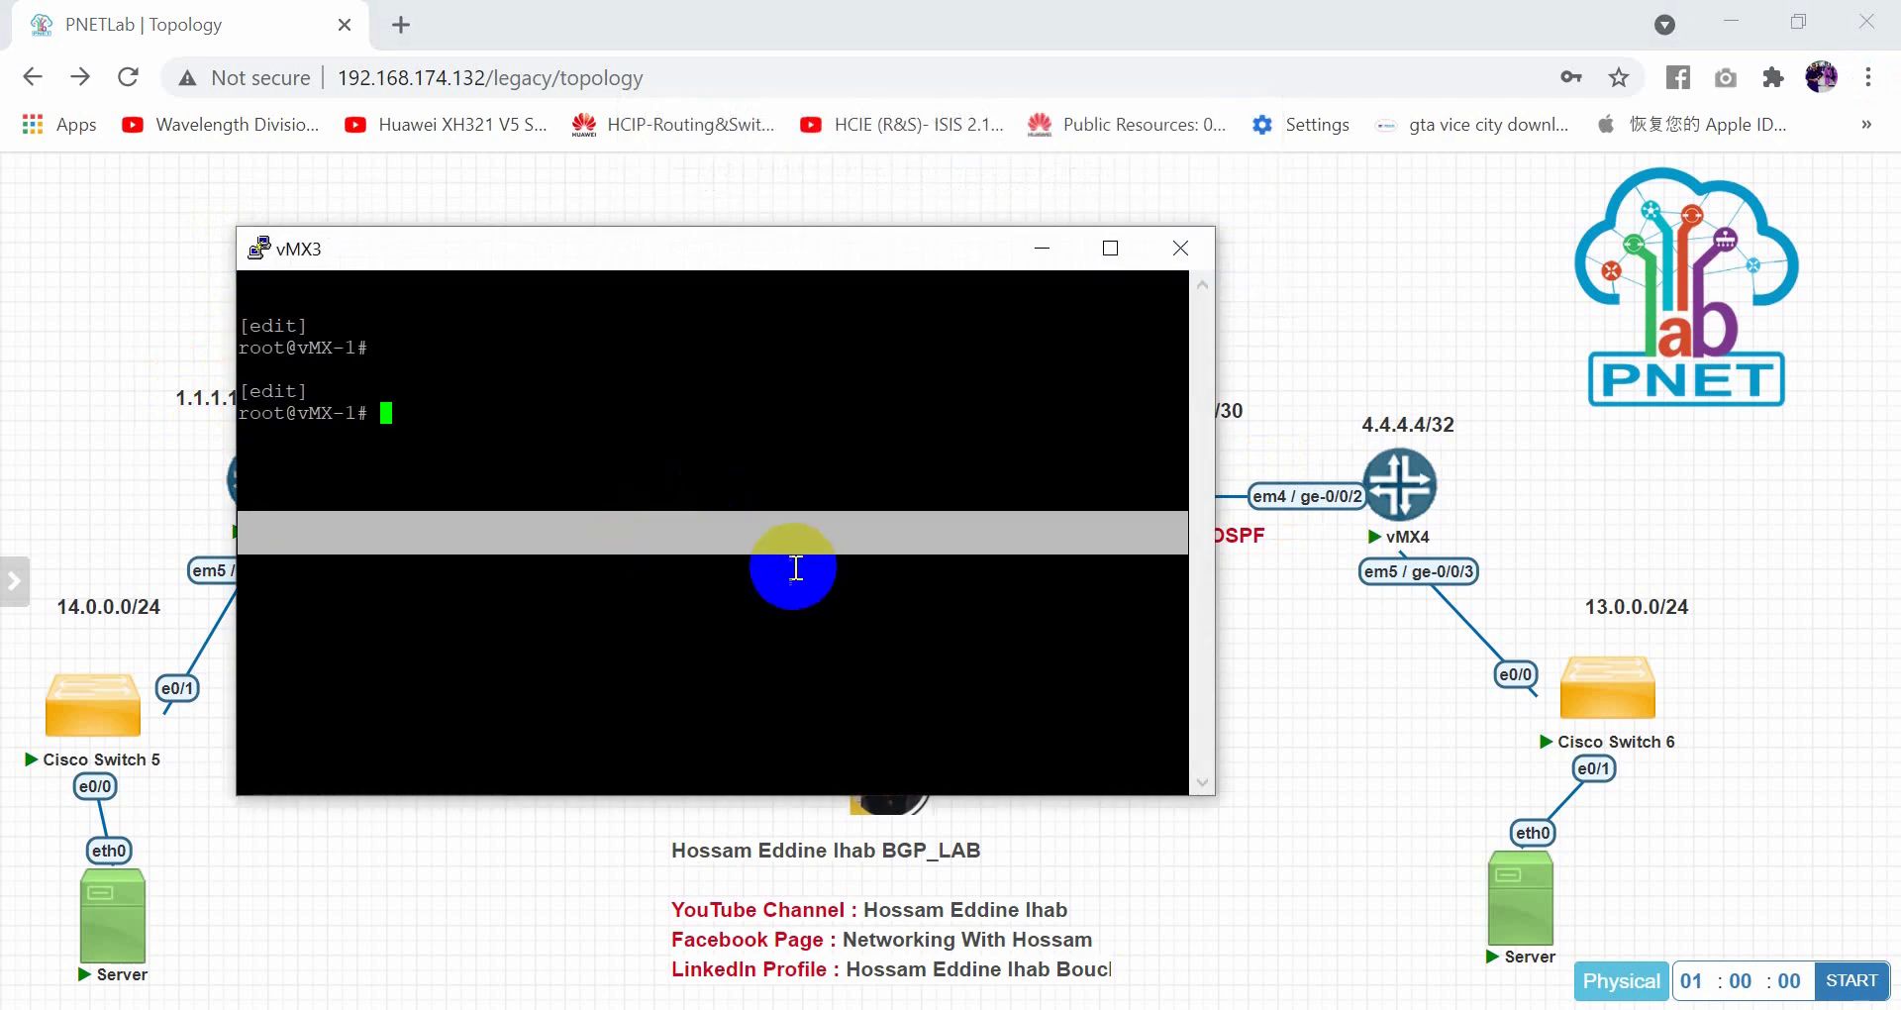
pyautogui.click(795, 568)
pyautogui.press('Return')
pyautogui.press('Return')
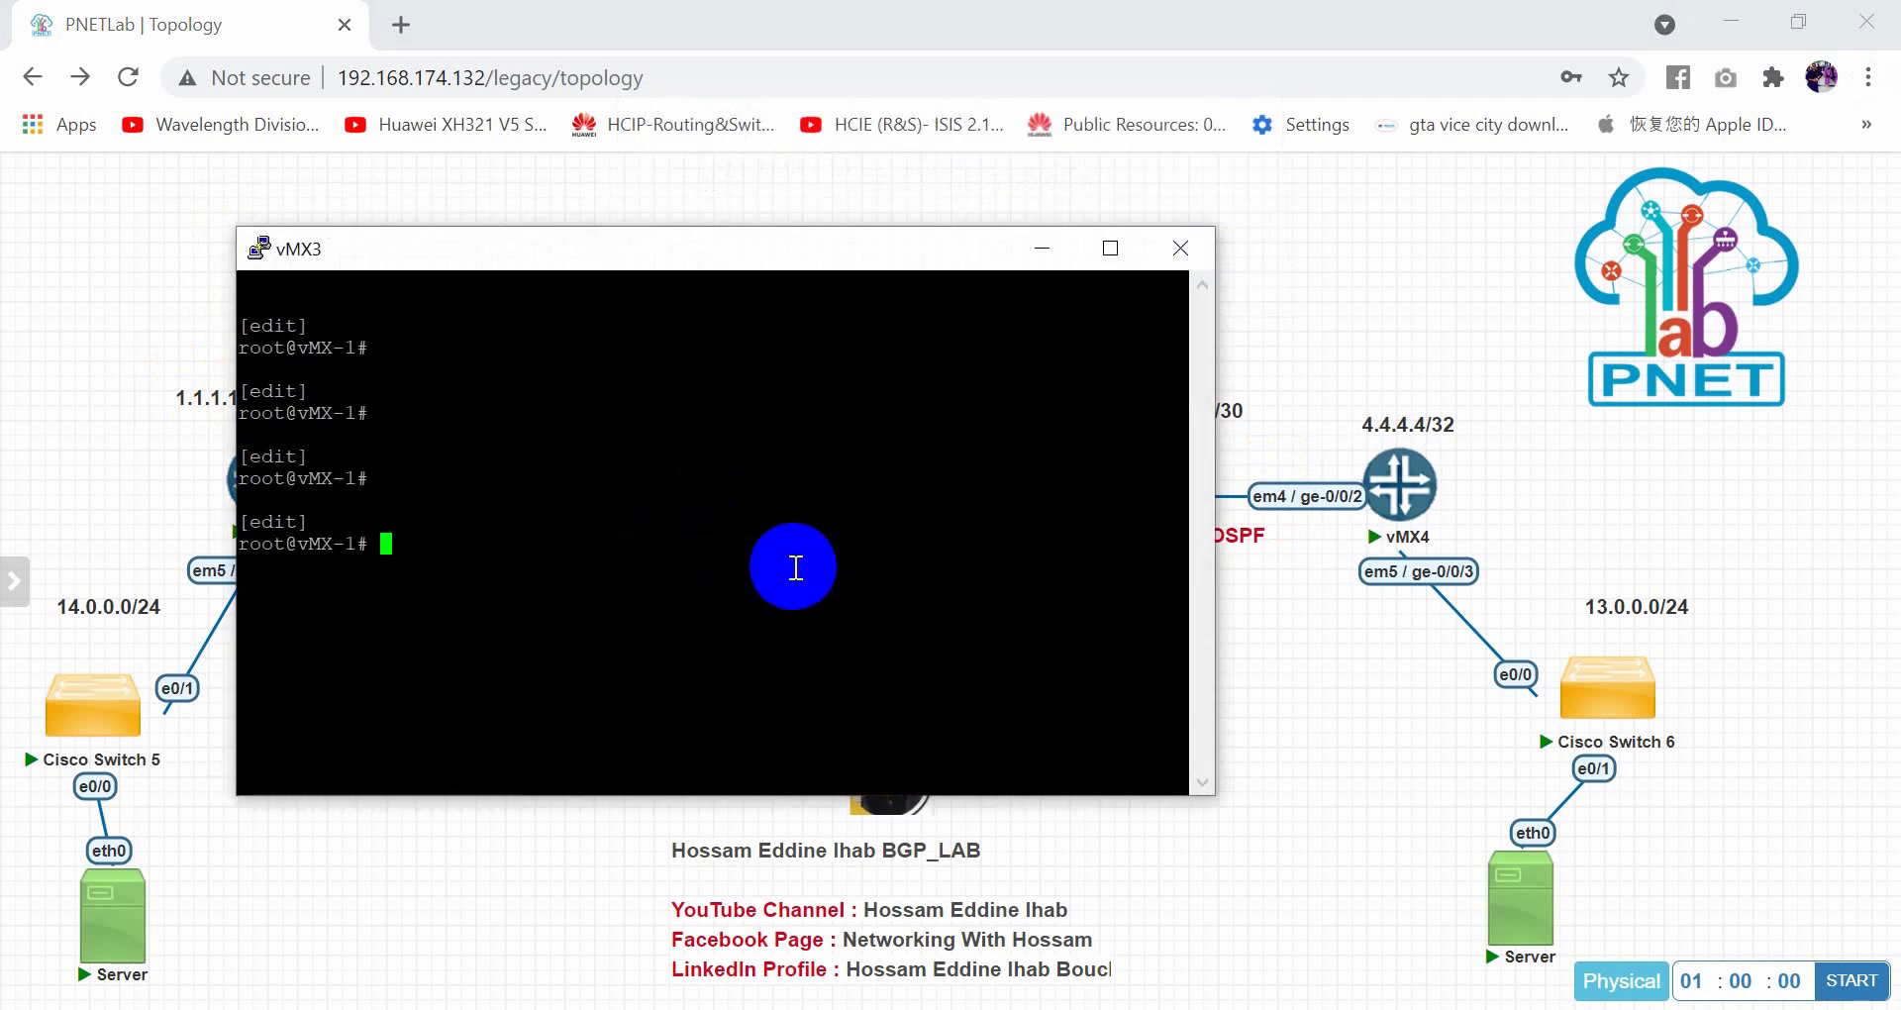
# On vMX3, create policy-statement next-hop with term 1 then next-hop self
pyautogui.write('set policy-options ')
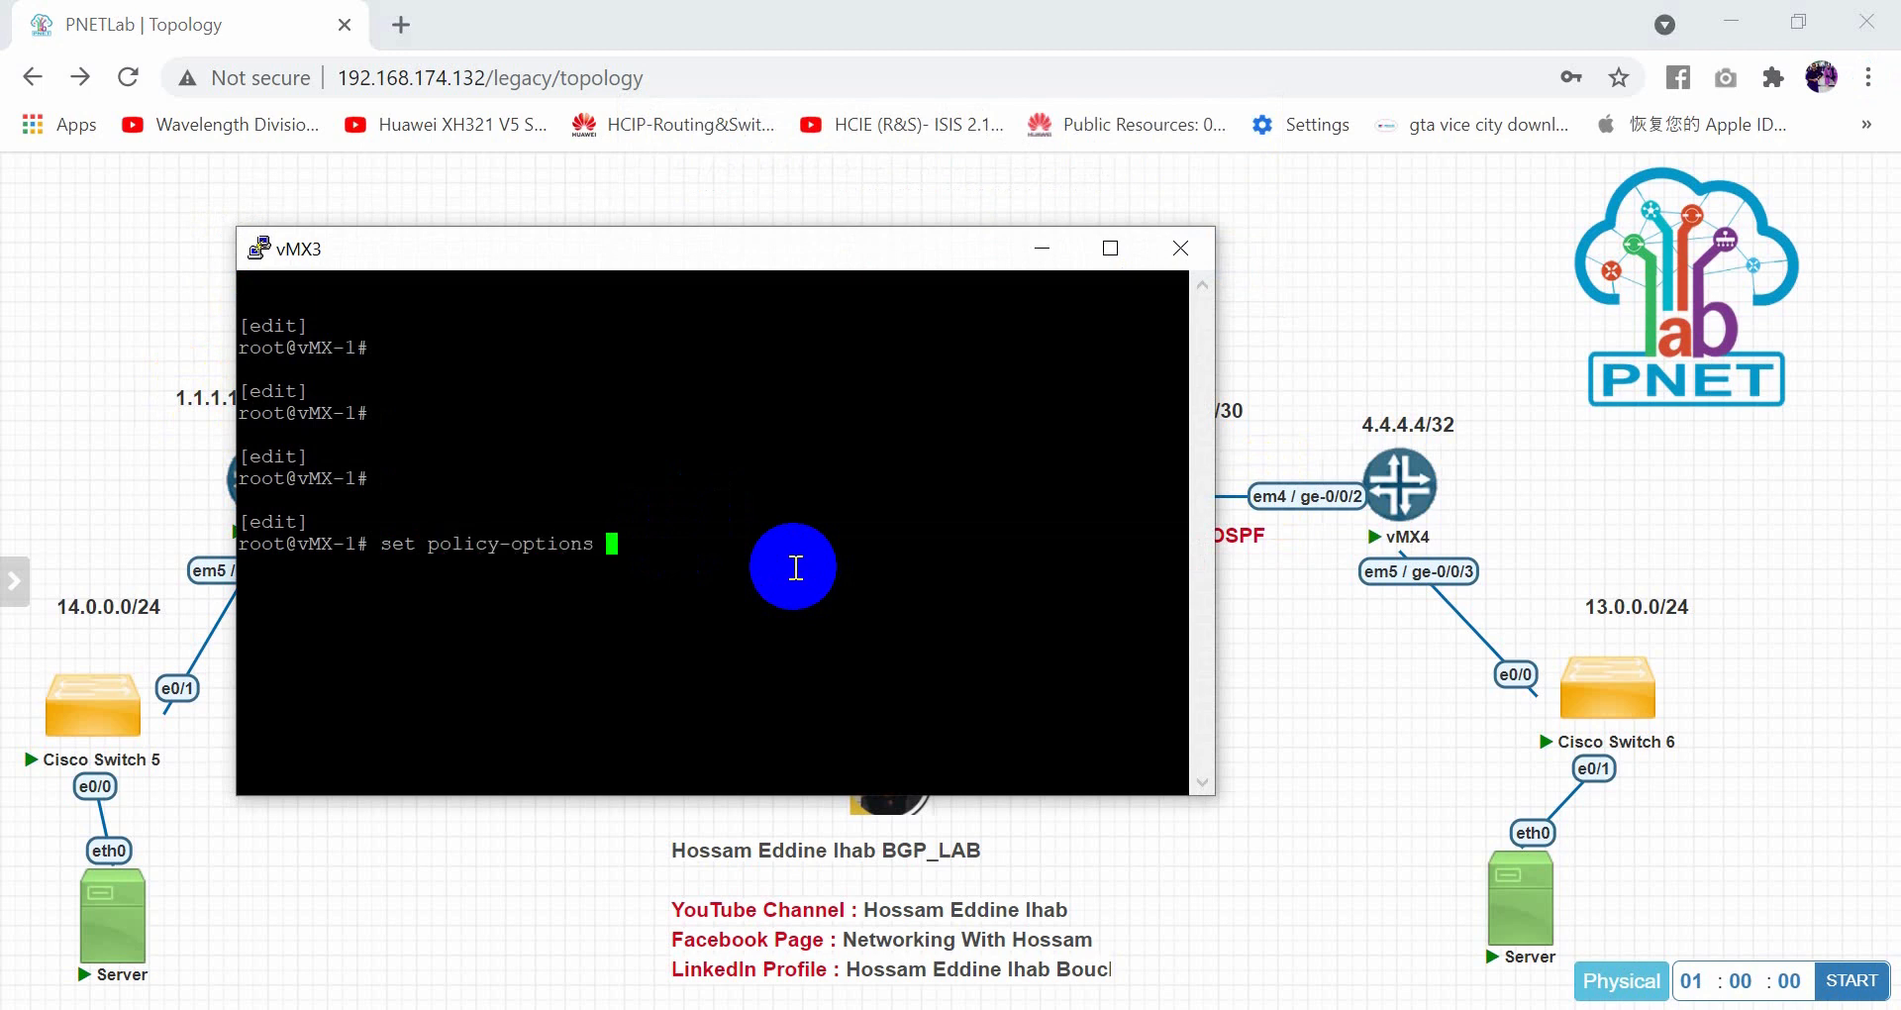
pyautogui.write('policy-statement next-')
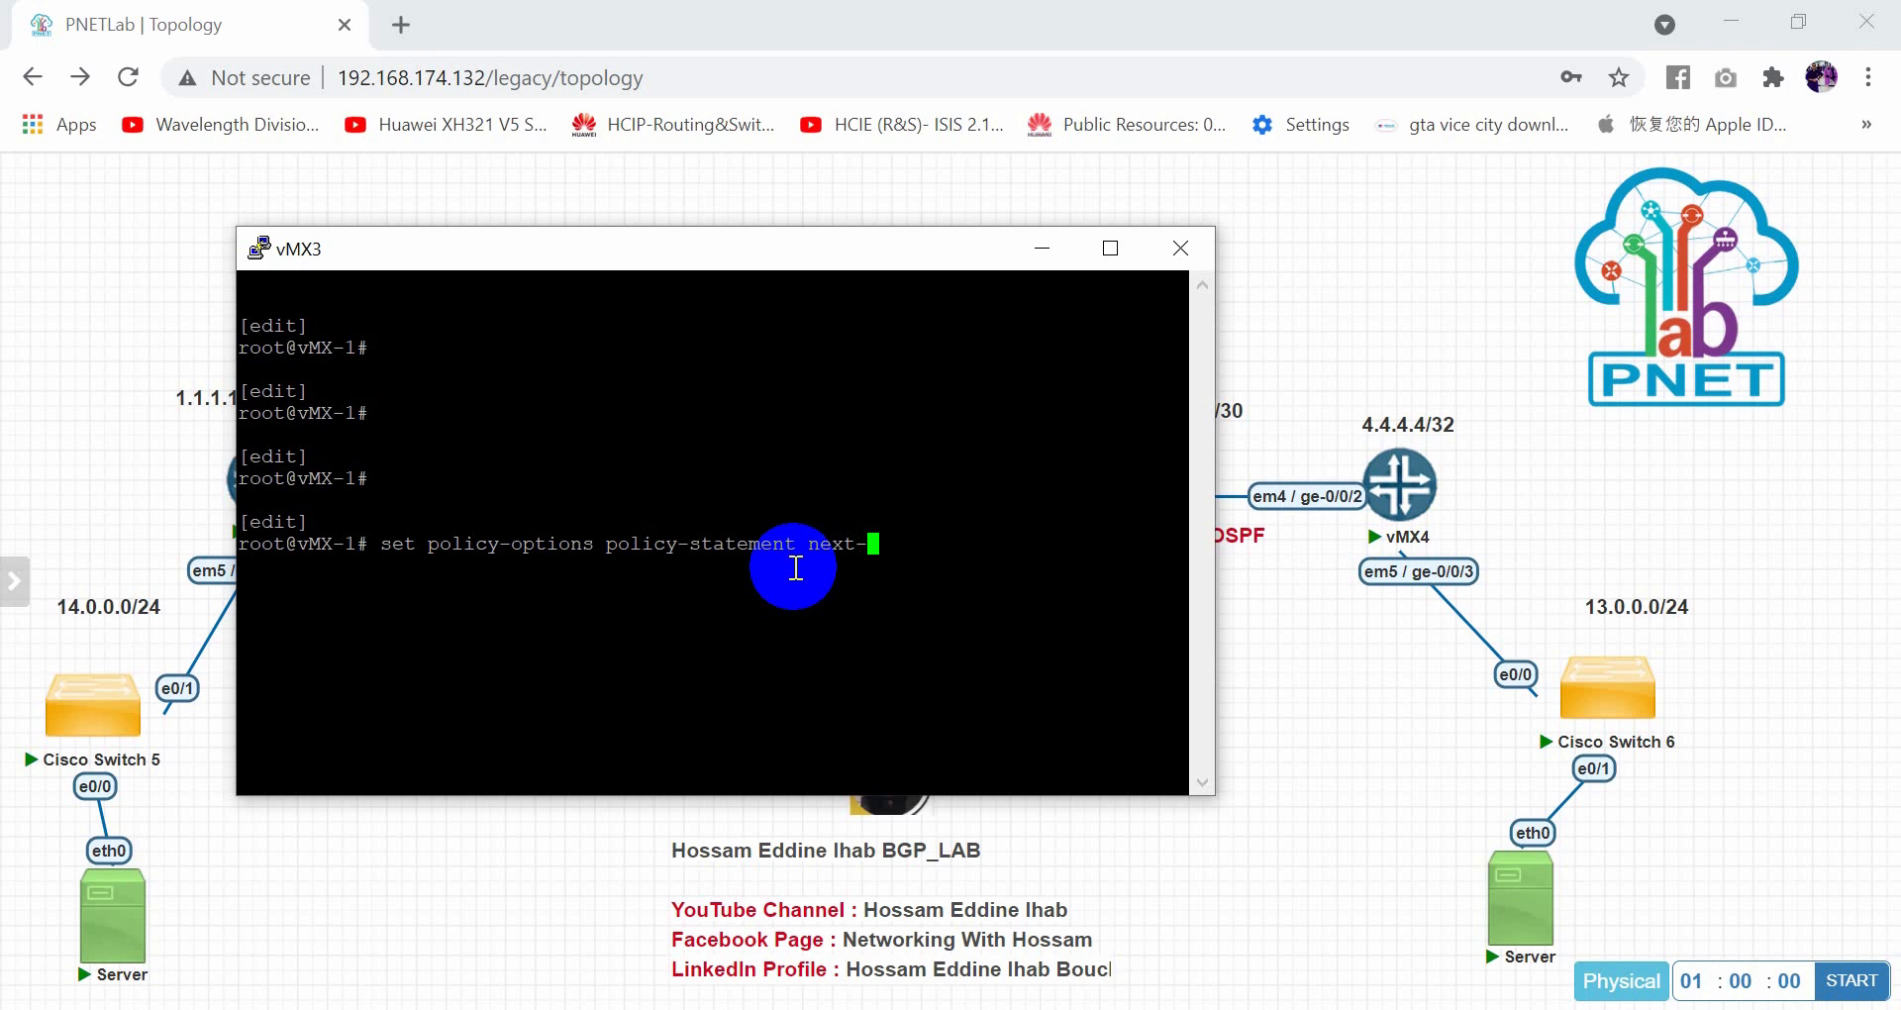
pyautogui.write('hop ter')
pyautogui.write('m 1 from')
pyautogui.press('BackSpace')
pyautogui.press('BackSpace')
pyautogui.press('BackSpace')
pyautogui.press('BackSpace')
pyautogui.press('BackSpace')
pyautogui.write('then next-hop se')
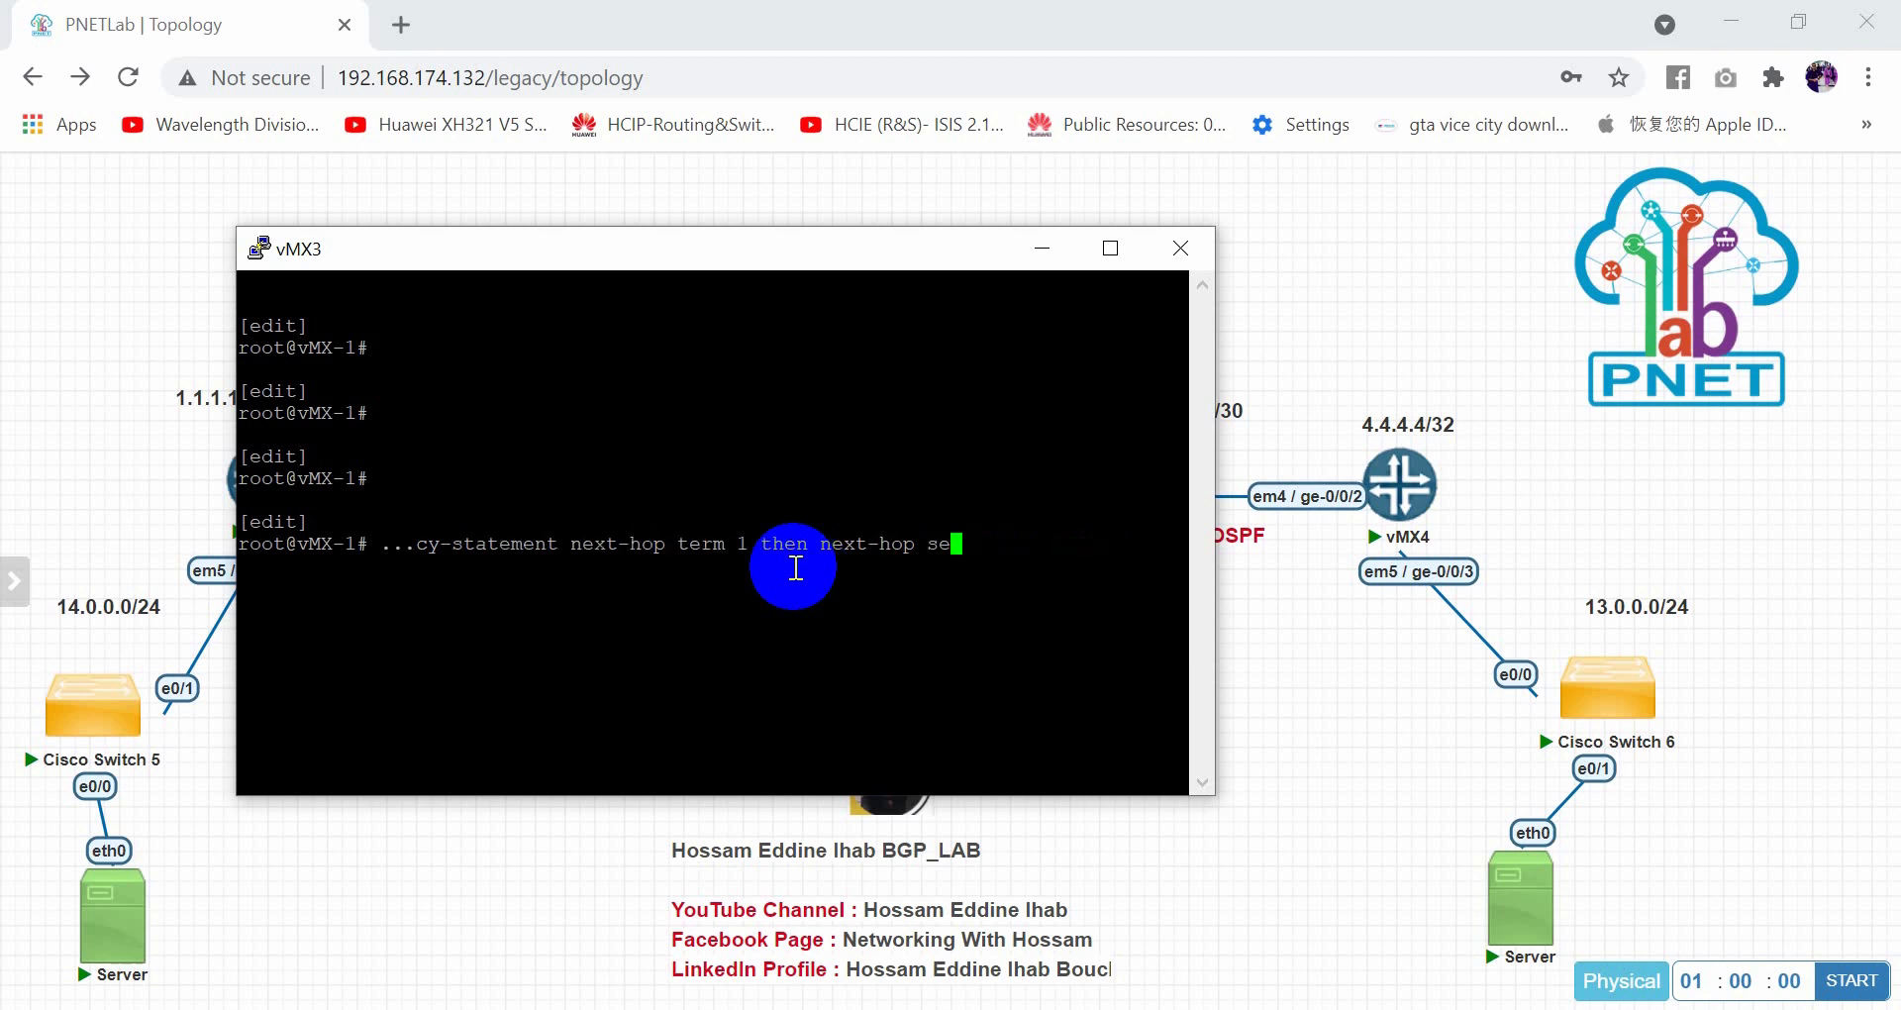
pyautogui.write('lf')
pyautogui.press('Return')
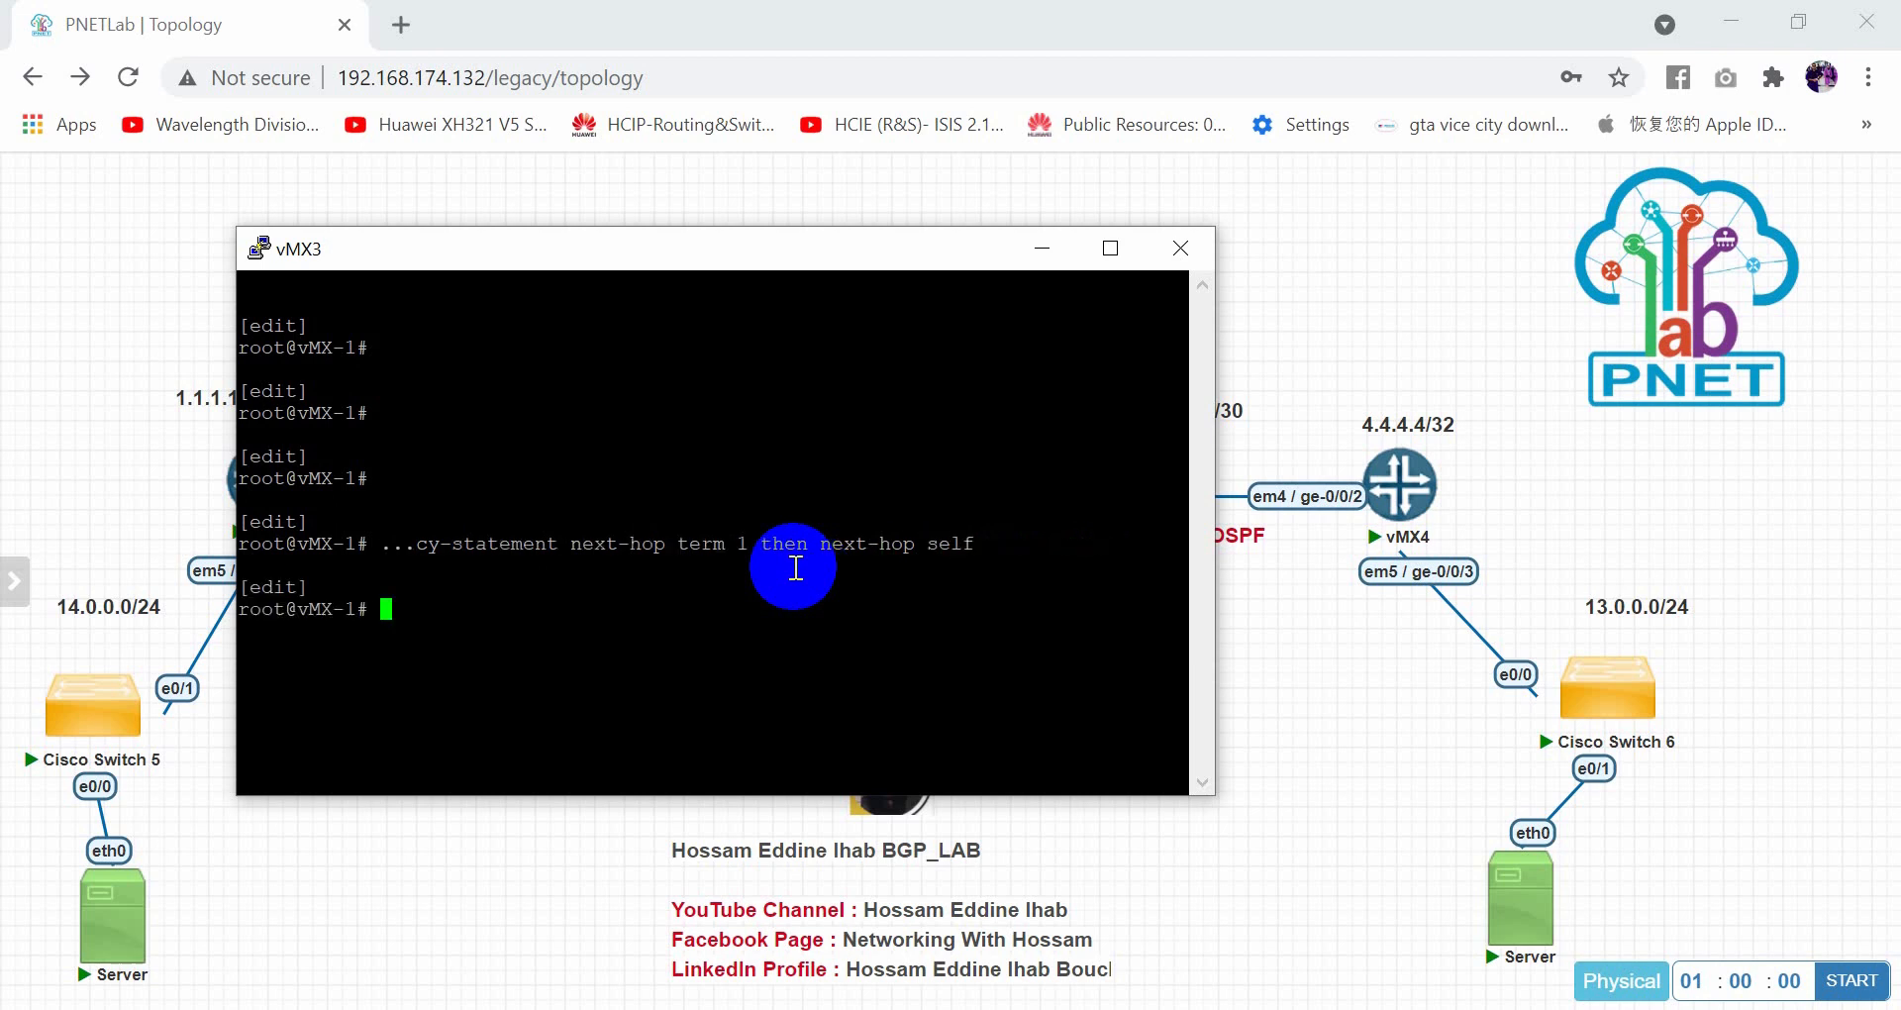
# Apply next-hop as the export policy of vMX3's BGP group ibgp and commit the configuration
pyautogui.write('se')
pyautogui.press('BackSpace')
pyautogui.press('BackSpace')
pyautogui.write('t protocols bgp group')
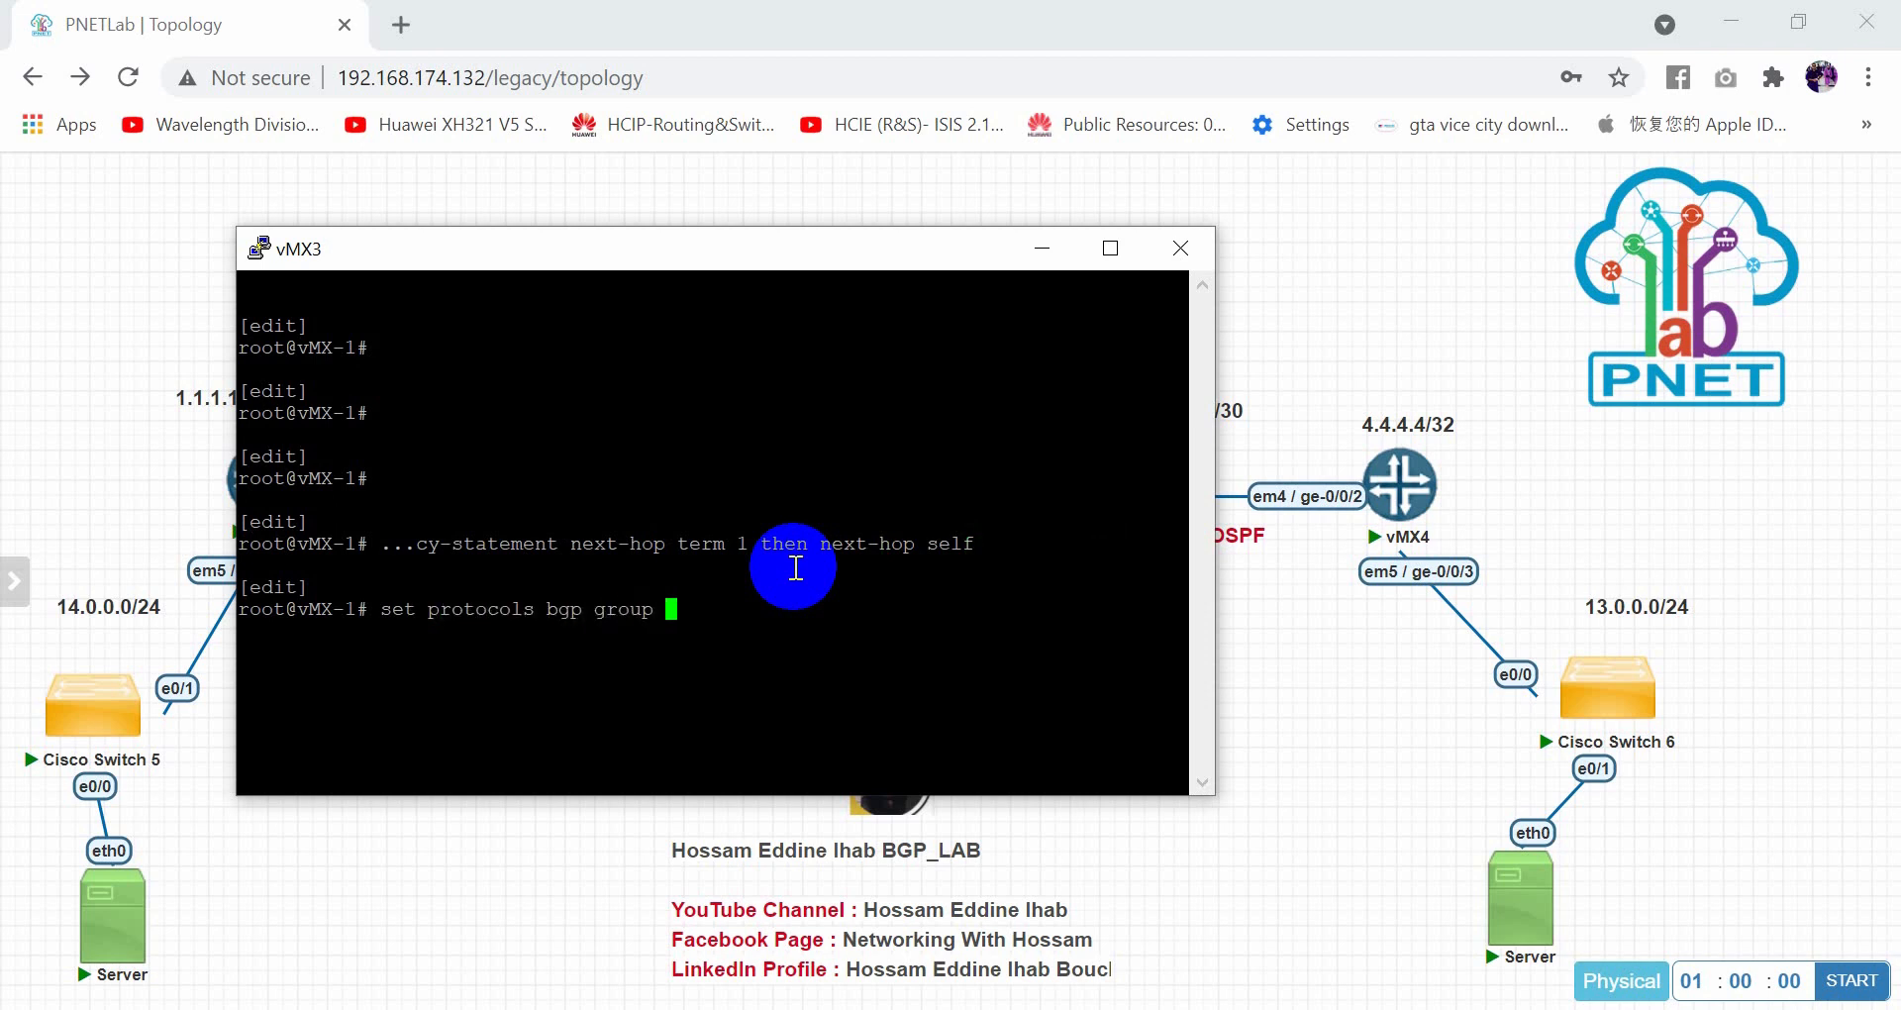
pyautogui.write(' ibgp')
pyautogui.press('BackSpace')
pyautogui.press('BackSpace')
pyautogui.press('BackSpace')
pyautogui.write('?')
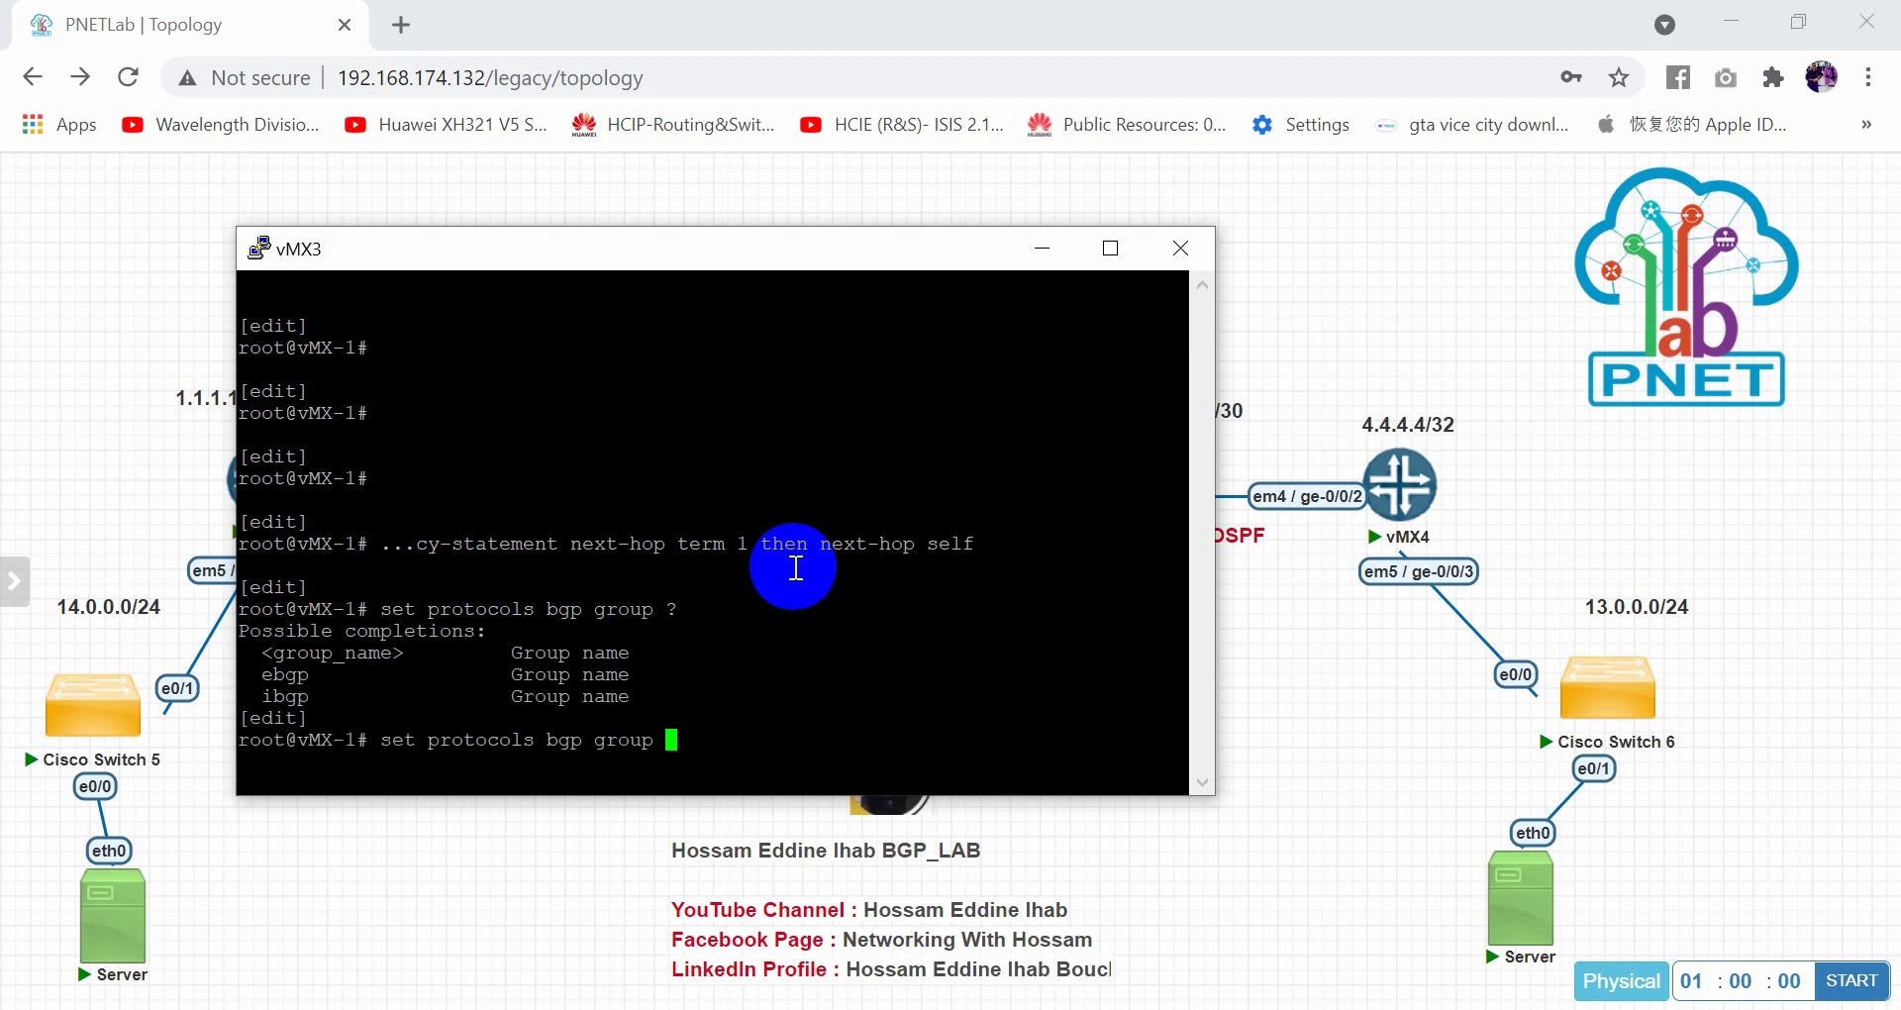
pyautogui.write('ibgp export ?')
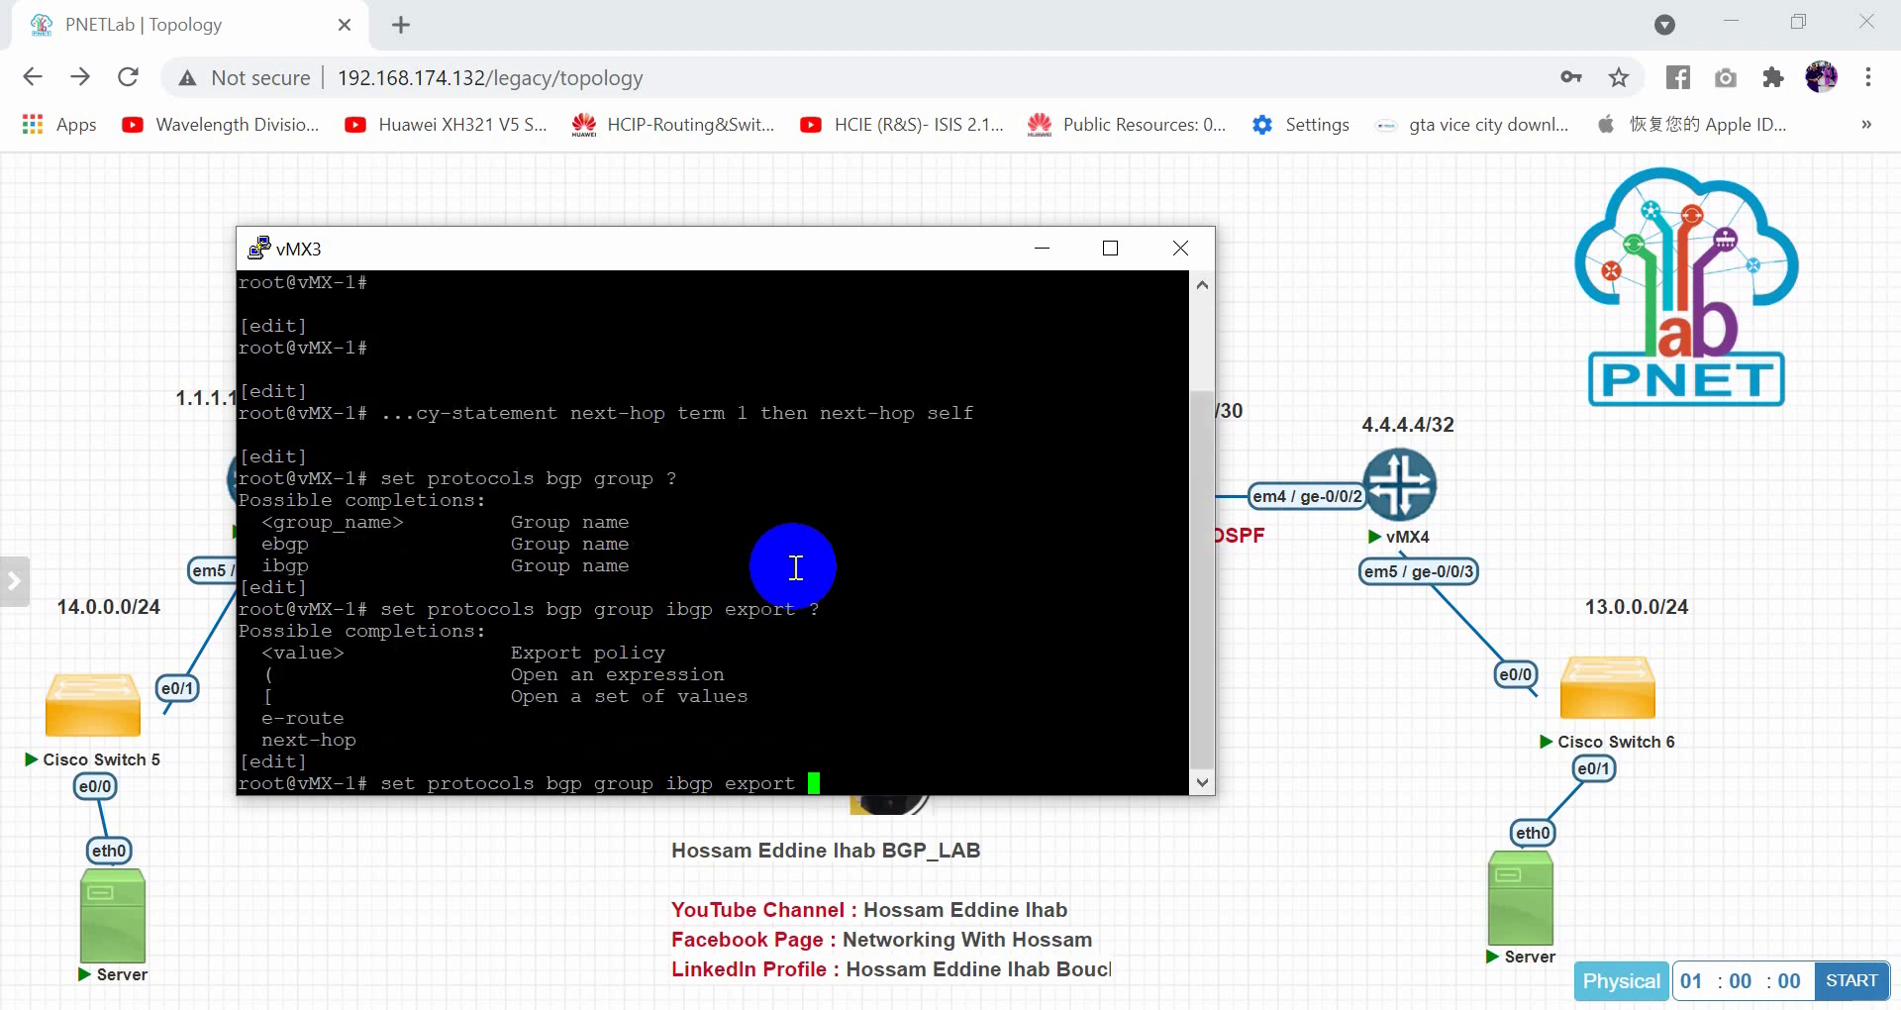
pyautogui.write('next-hop')
pyautogui.press('Return')
pyautogui.write('commit')
pyautogui.press('Return')
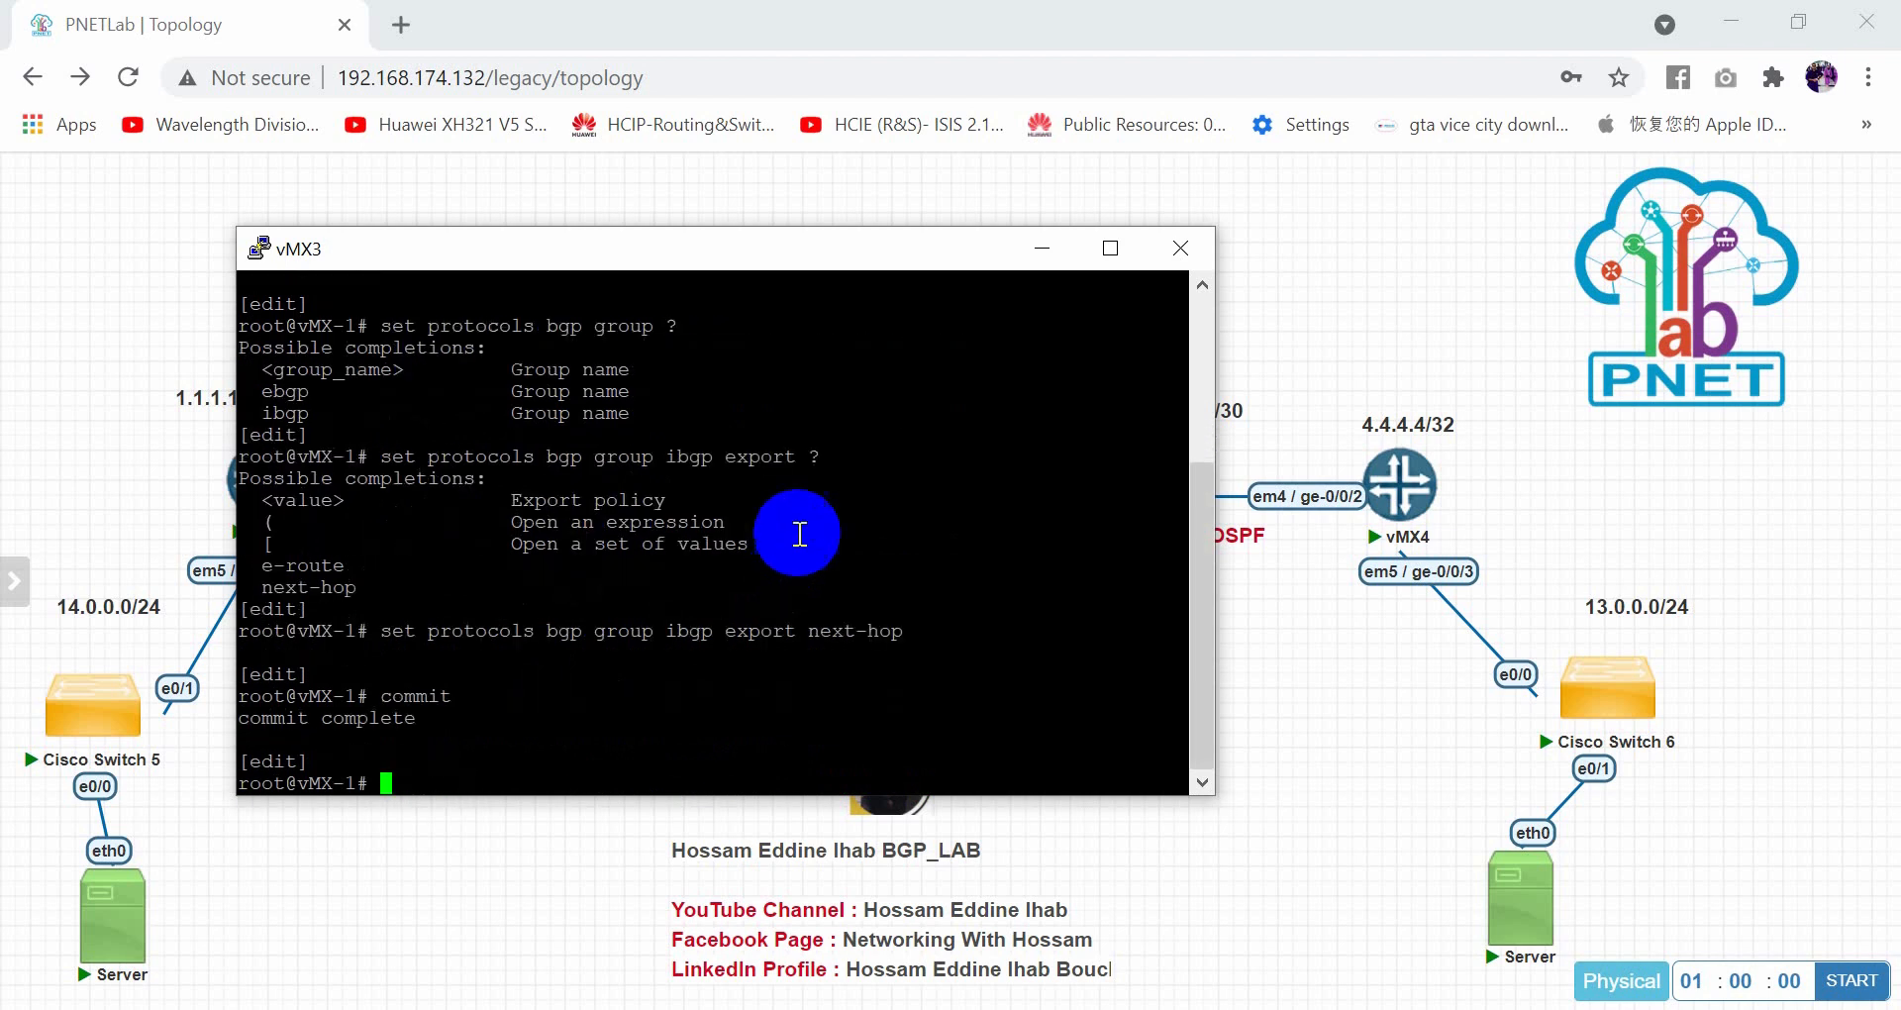
# Close the vMX3 console session and open the console of vMX4
pyautogui.click(1180, 248)
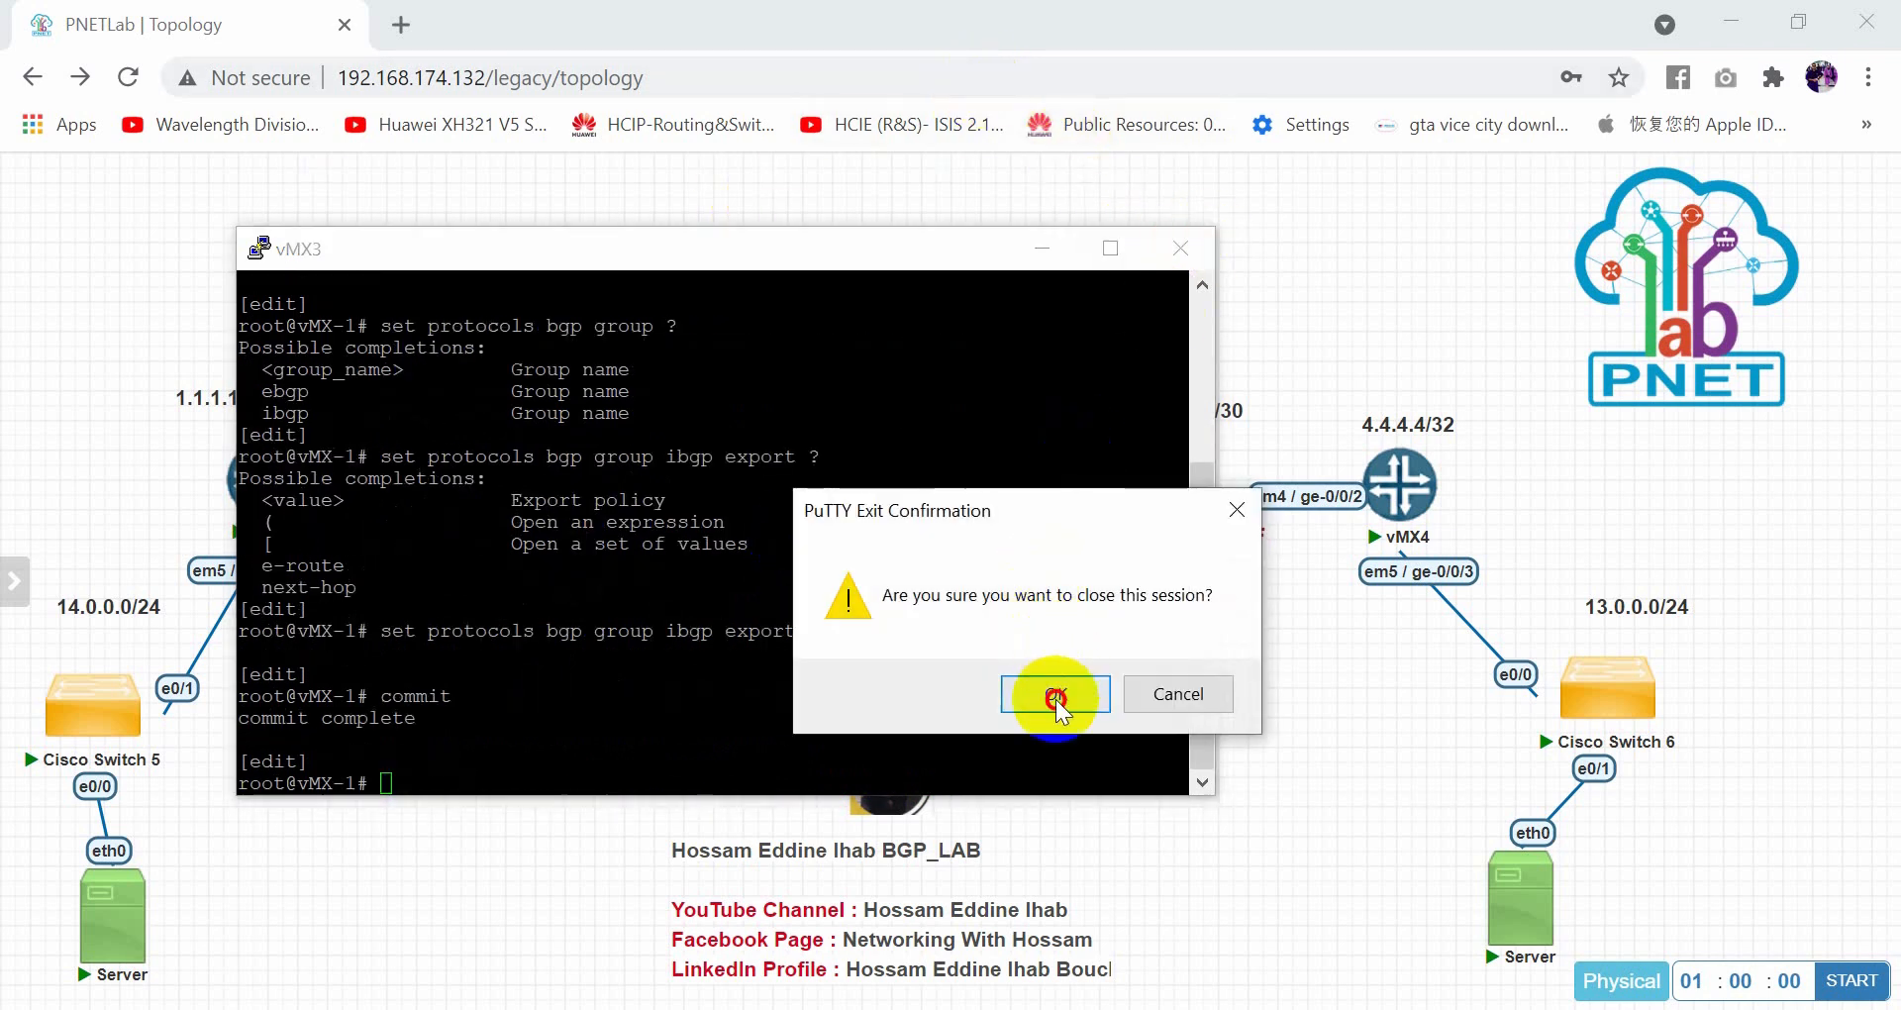
pyautogui.click(960, 693)
pyautogui.click(1401, 500)
pyautogui.click(1059, 282)
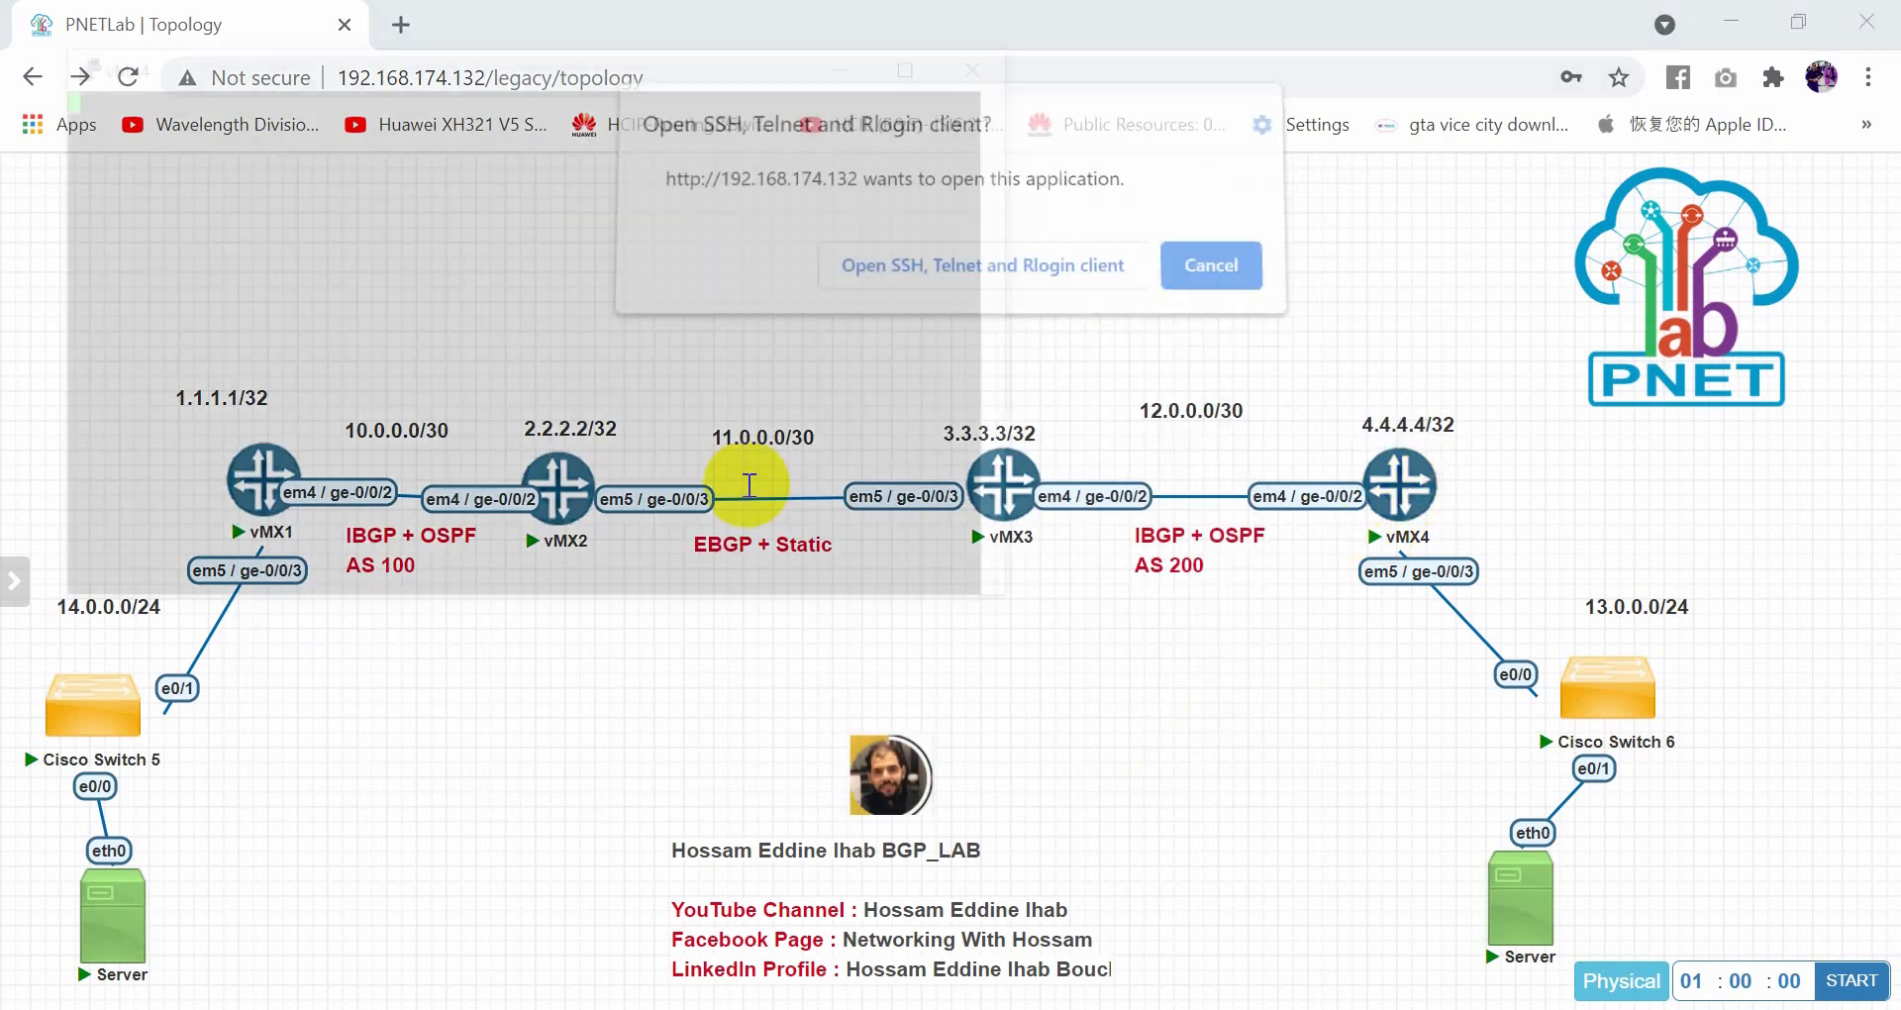
pyautogui.write('show route')
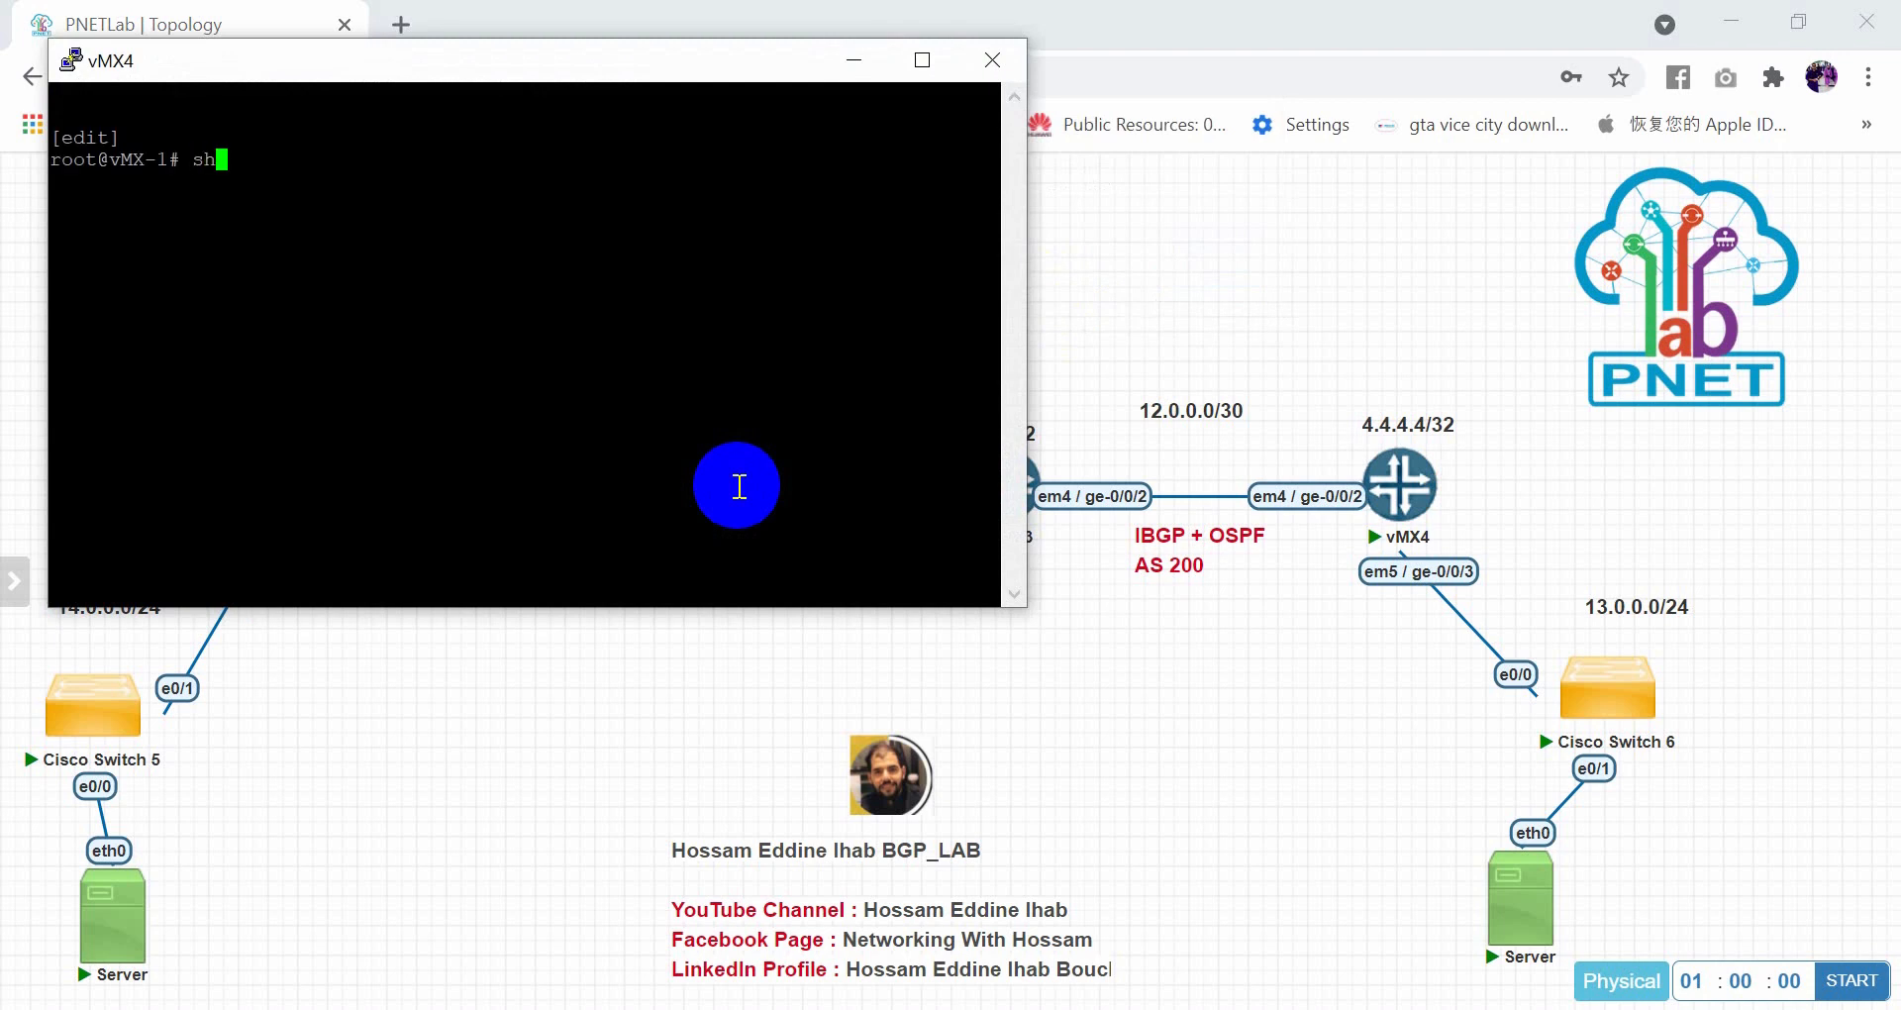
pyautogui.press('Return')
pyautogui.press('Up')
pyautogui.press('BackSpace')
pyautogui.press('BackSpace')
pyautogui.press('BackSpace')
pyautogui.press('BackSpace')
pyautogui.press('BackSpace')
pyautogui.press('BackSpace')
pyautogui.press('BackSpace')
pyautogui.press('BackSpace')
pyautogui.press('BackSpace')
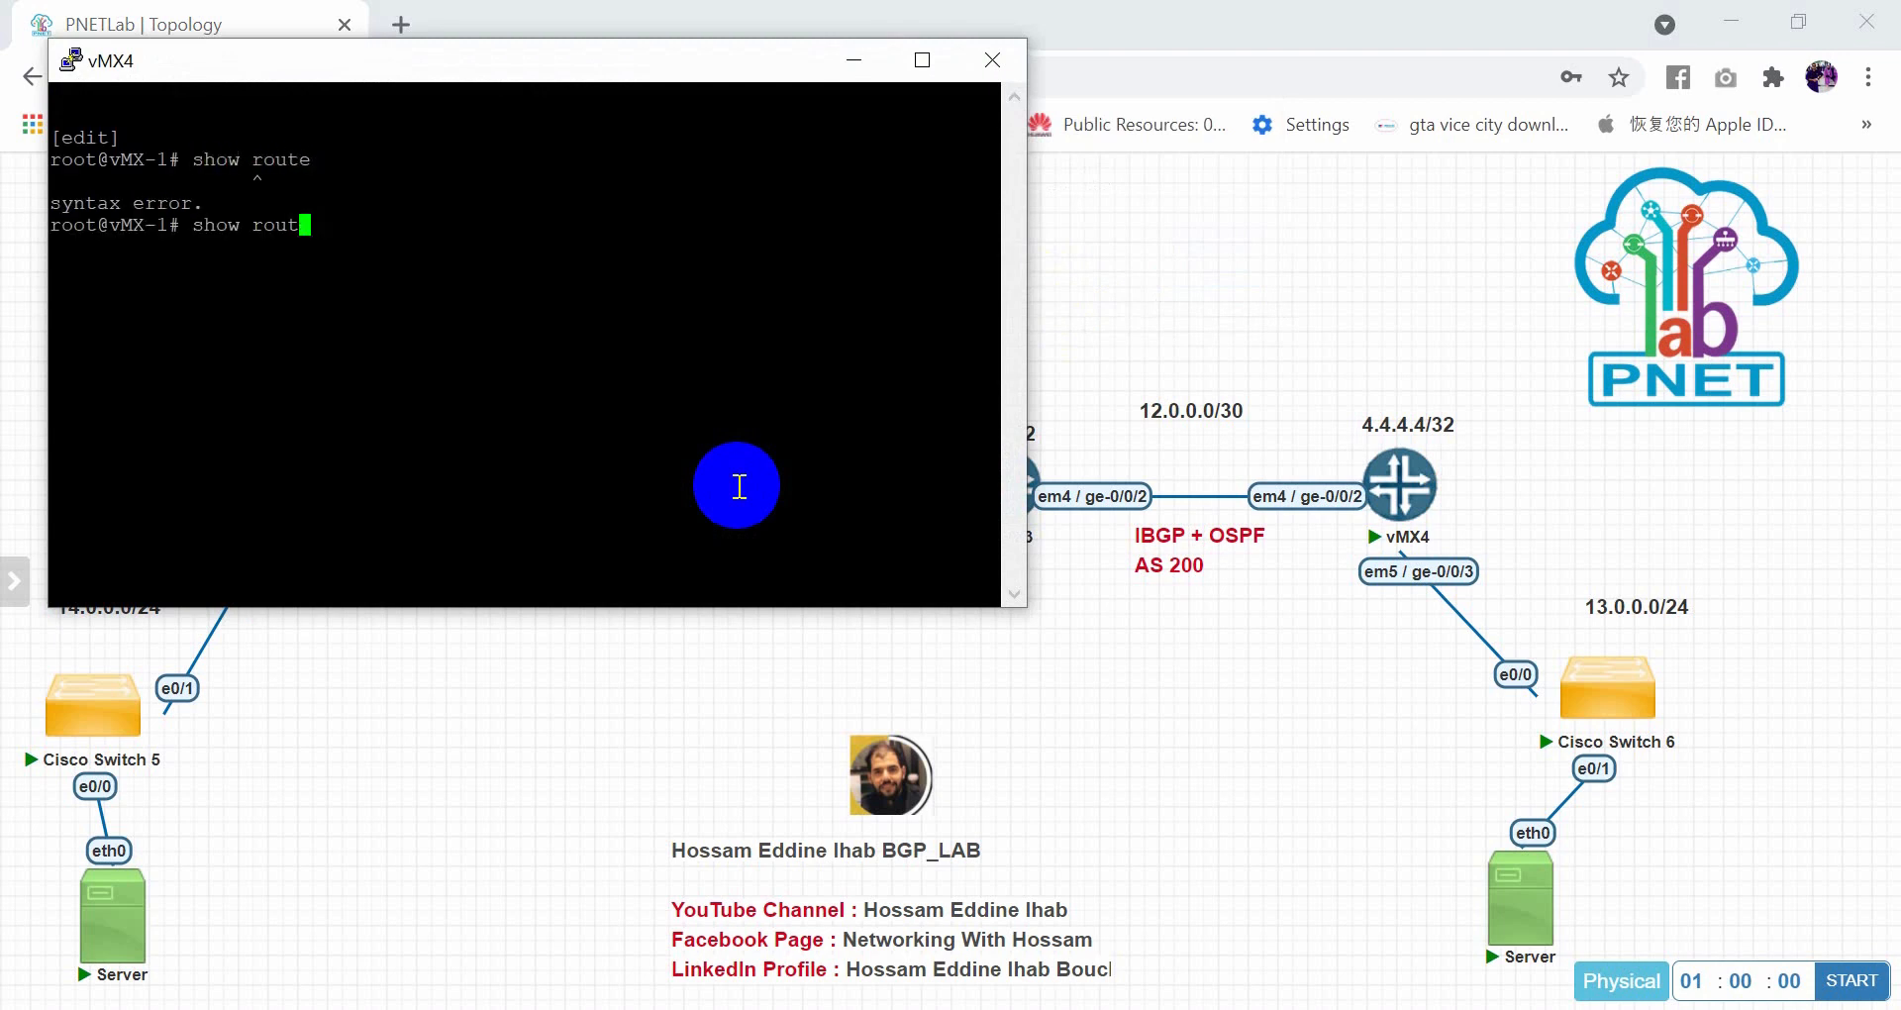
pyautogui.press('BackSpace')
# Display vMX4's routing table with run show route and check the entries for 1.1.1.1/32 and 14.0.0.0/24
pyautogui.write('run show route')
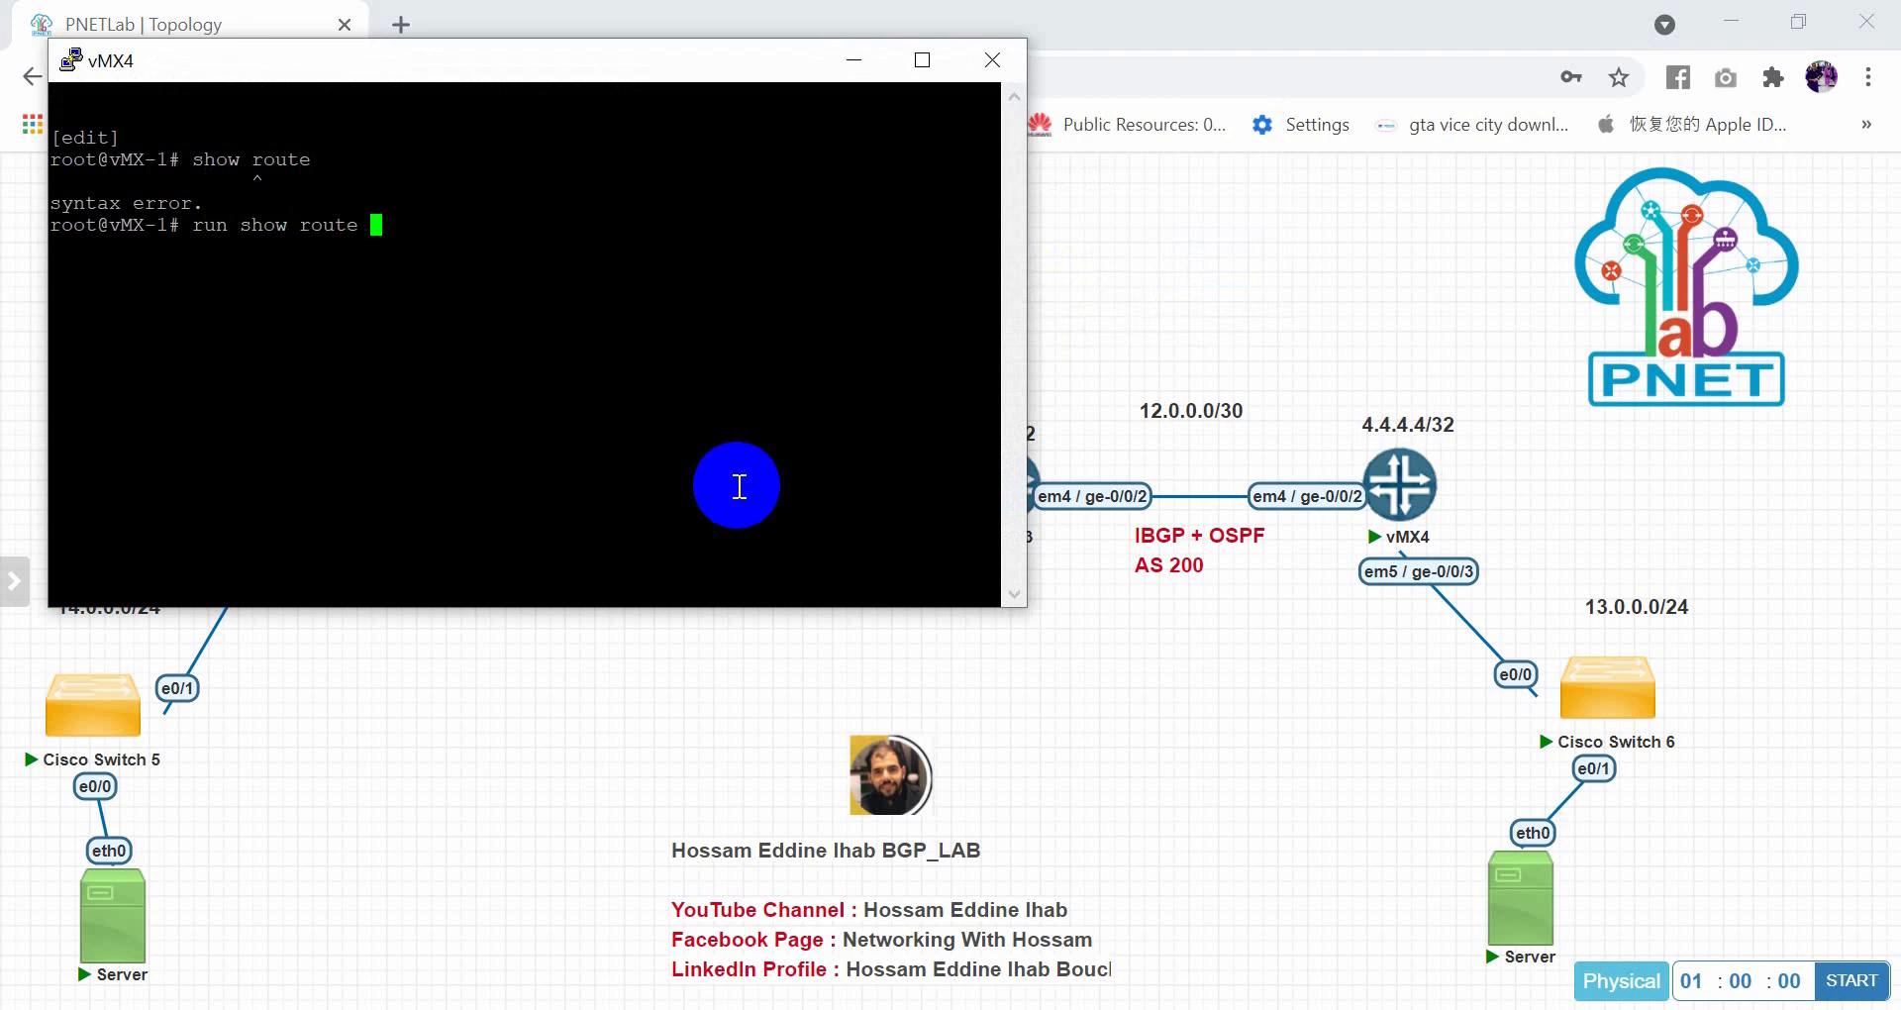
pyautogui.press('Return')
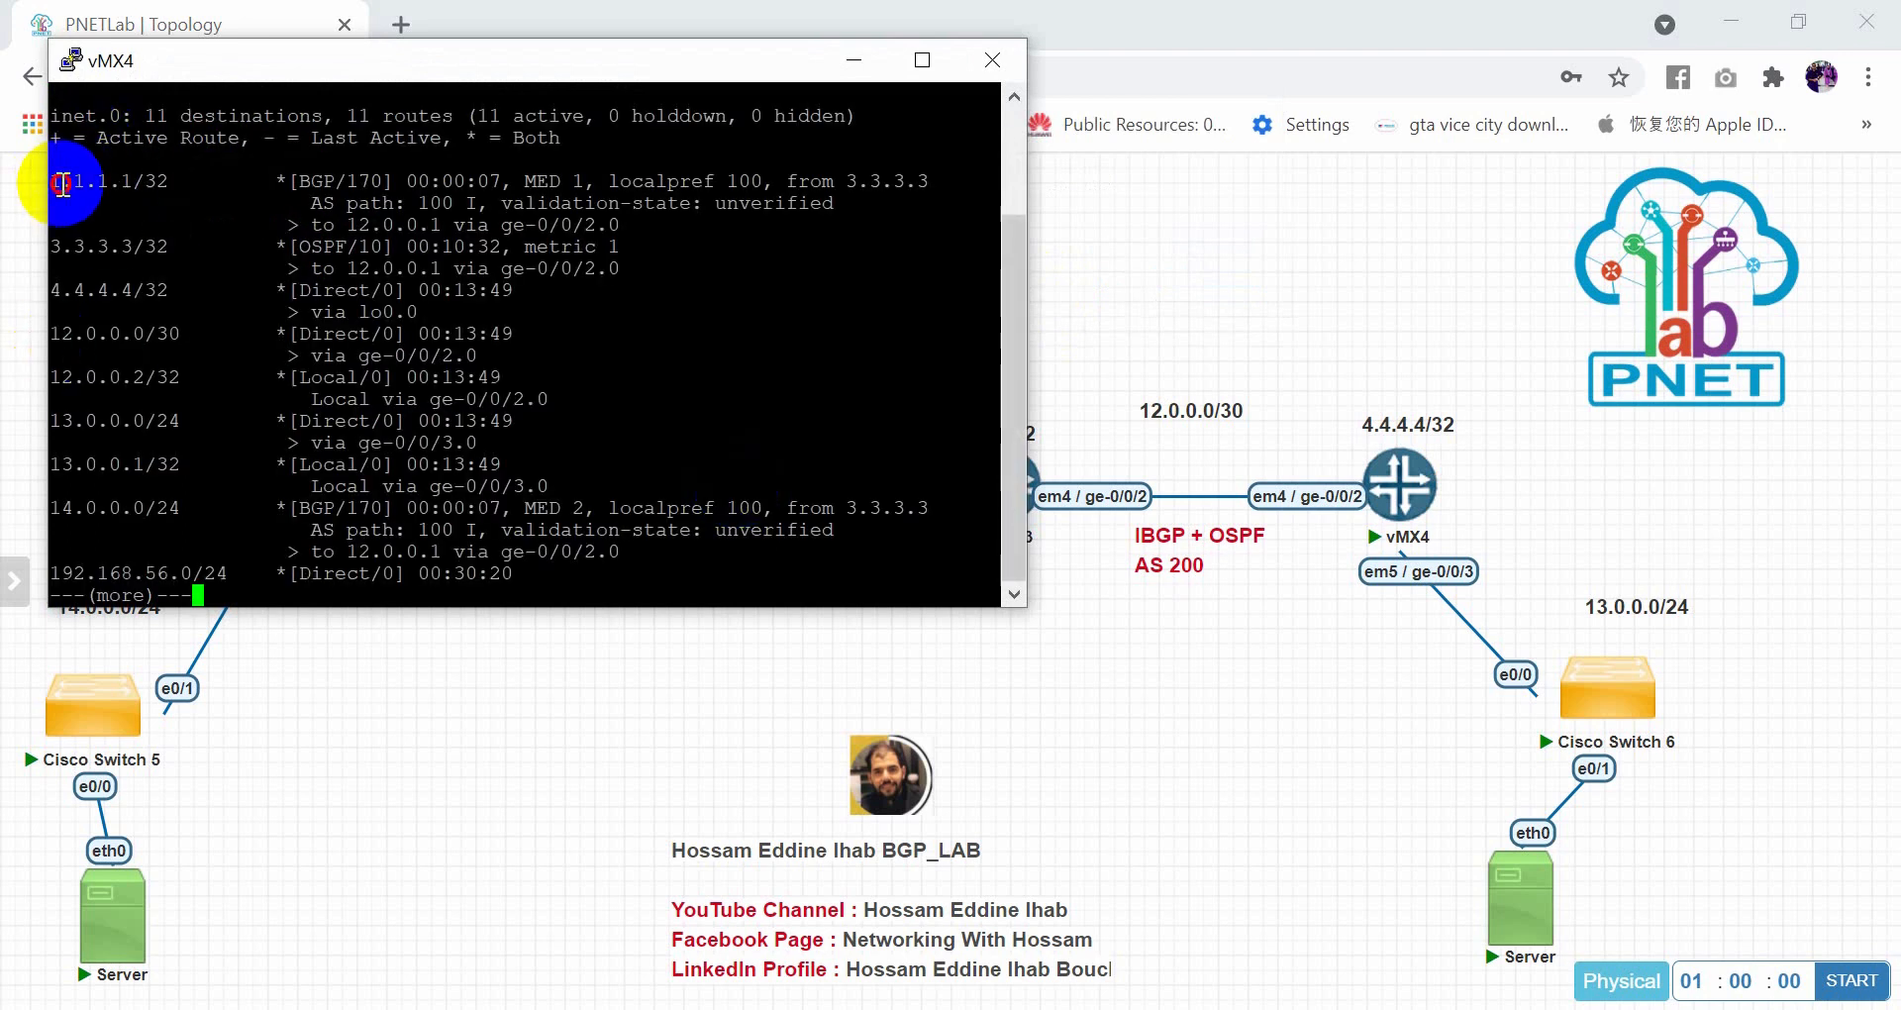
pyautogui.moveTo(50, 183); pyautogui.dragTo(354, 204)
pyautogui.click(72, 289)
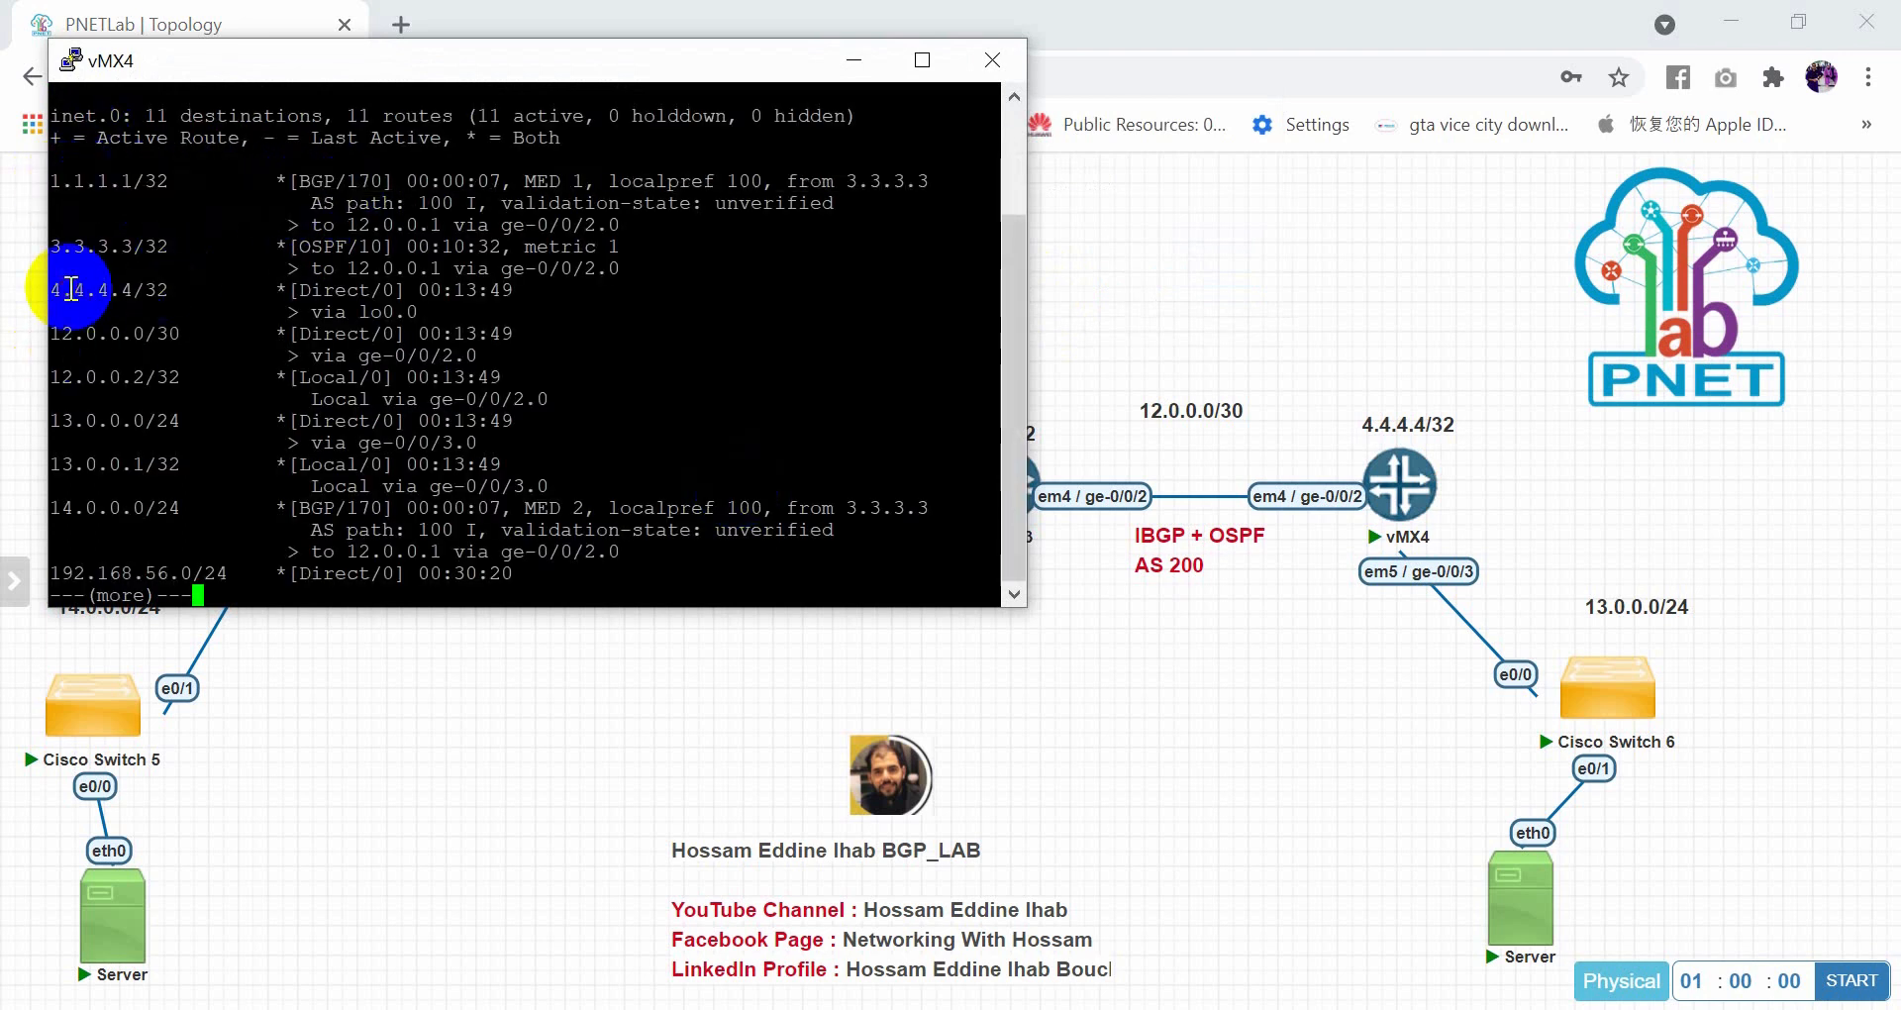
pyautogui.moveTo(57, 508); pyautogui.dragTo(715, 508)
# Close the vMX4 session and open the console of the server behind Cisco Switch 5
pyautogui.click(990, 60)
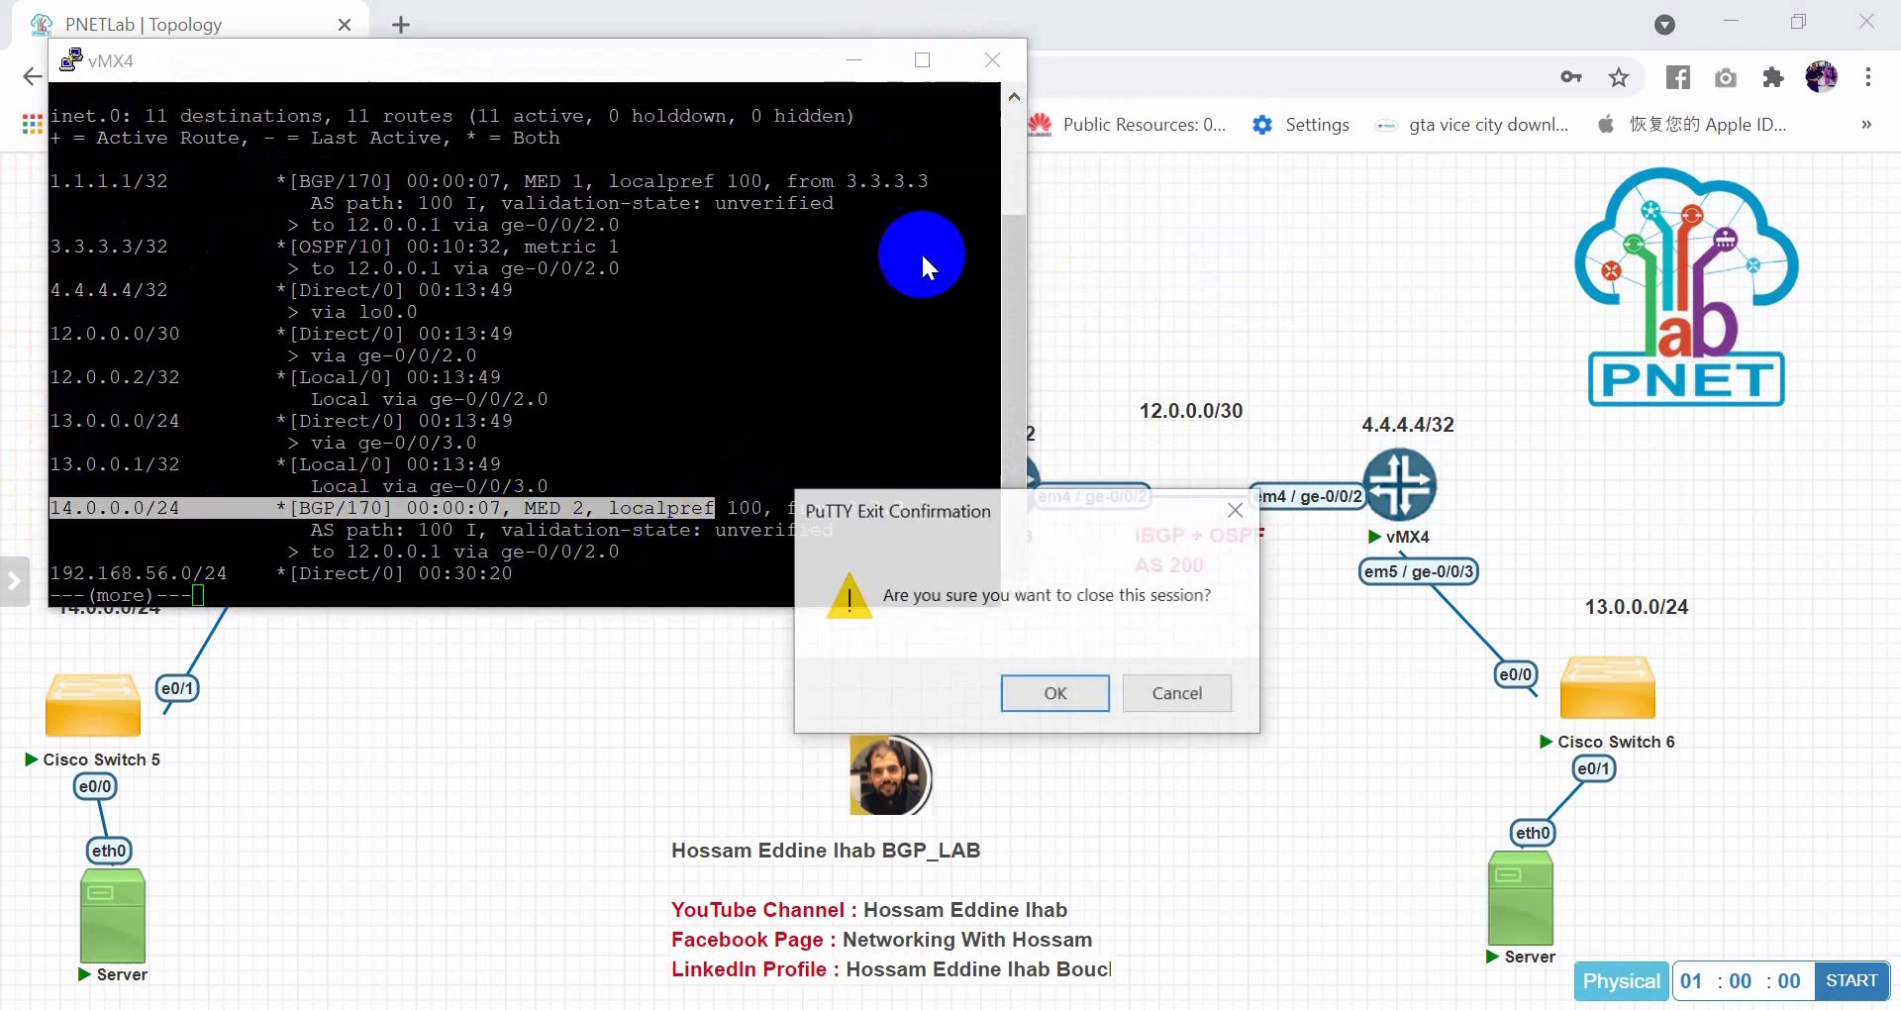
pyautogui.click(1052, 696)
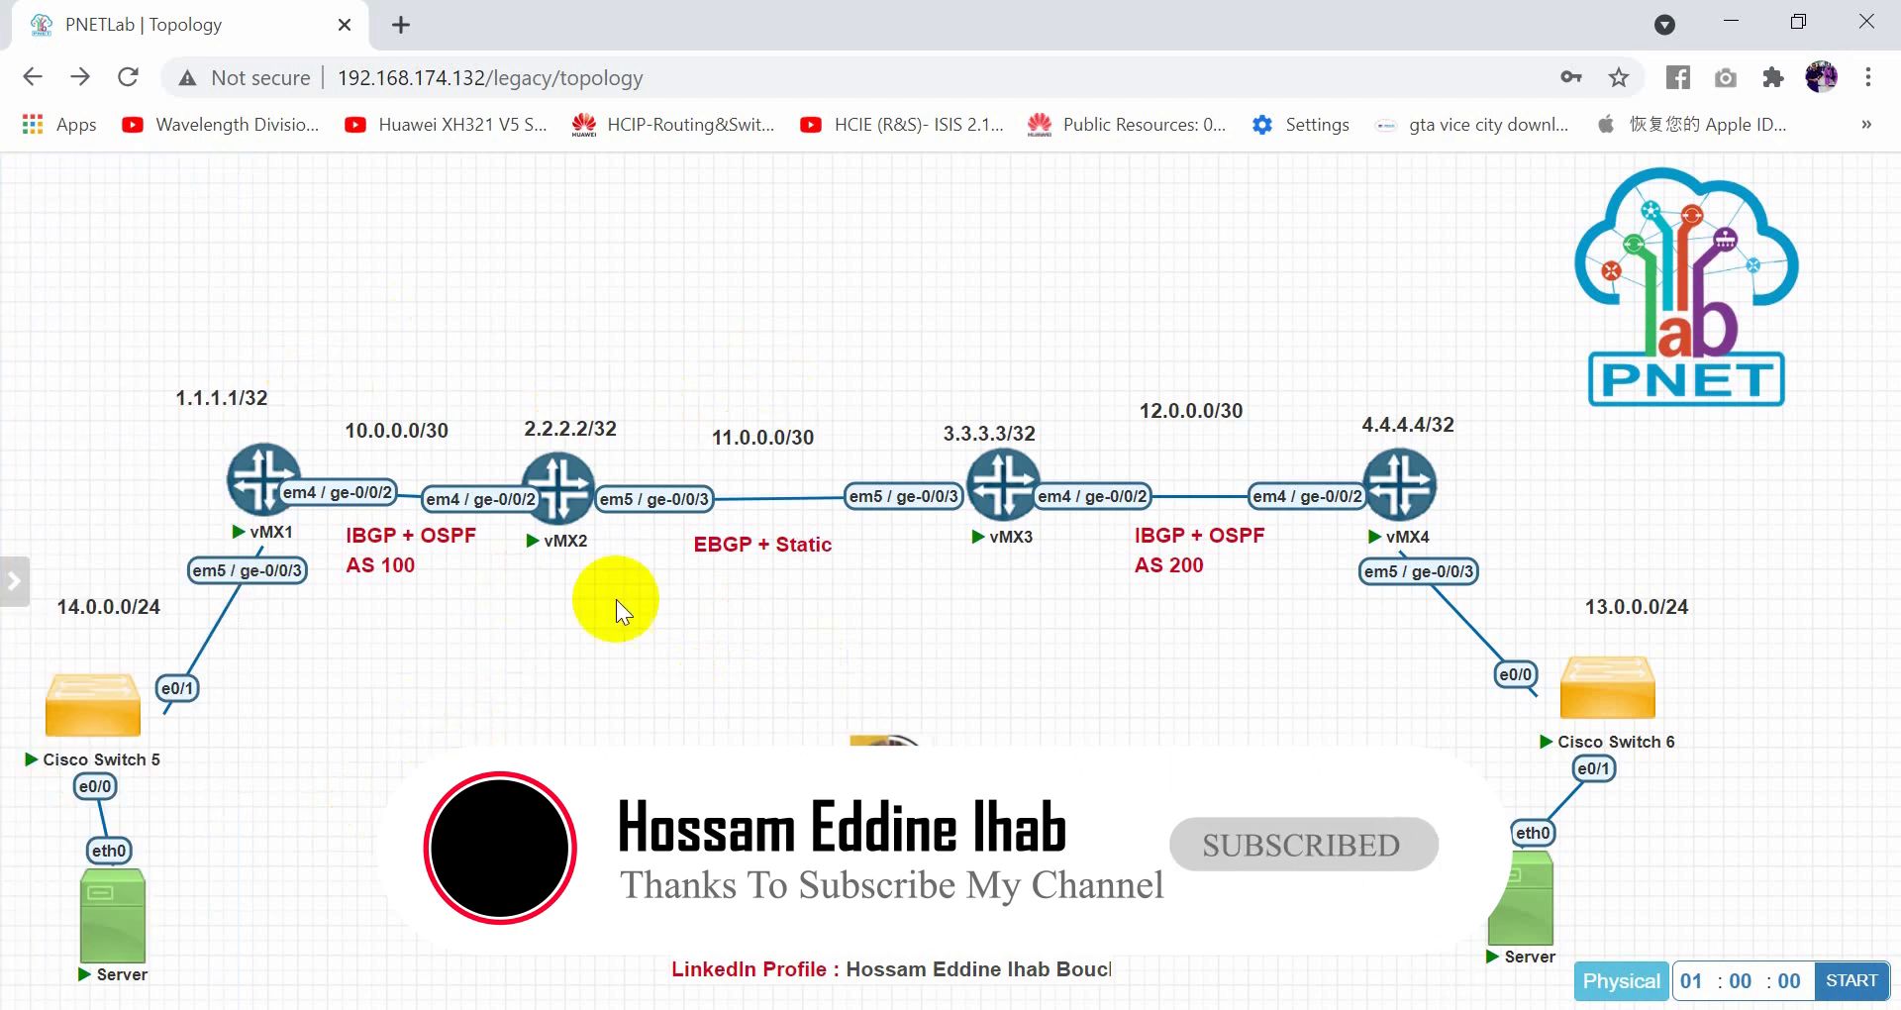
pyautogui.click(111, 896)
pyautogui.click(1056, 281)
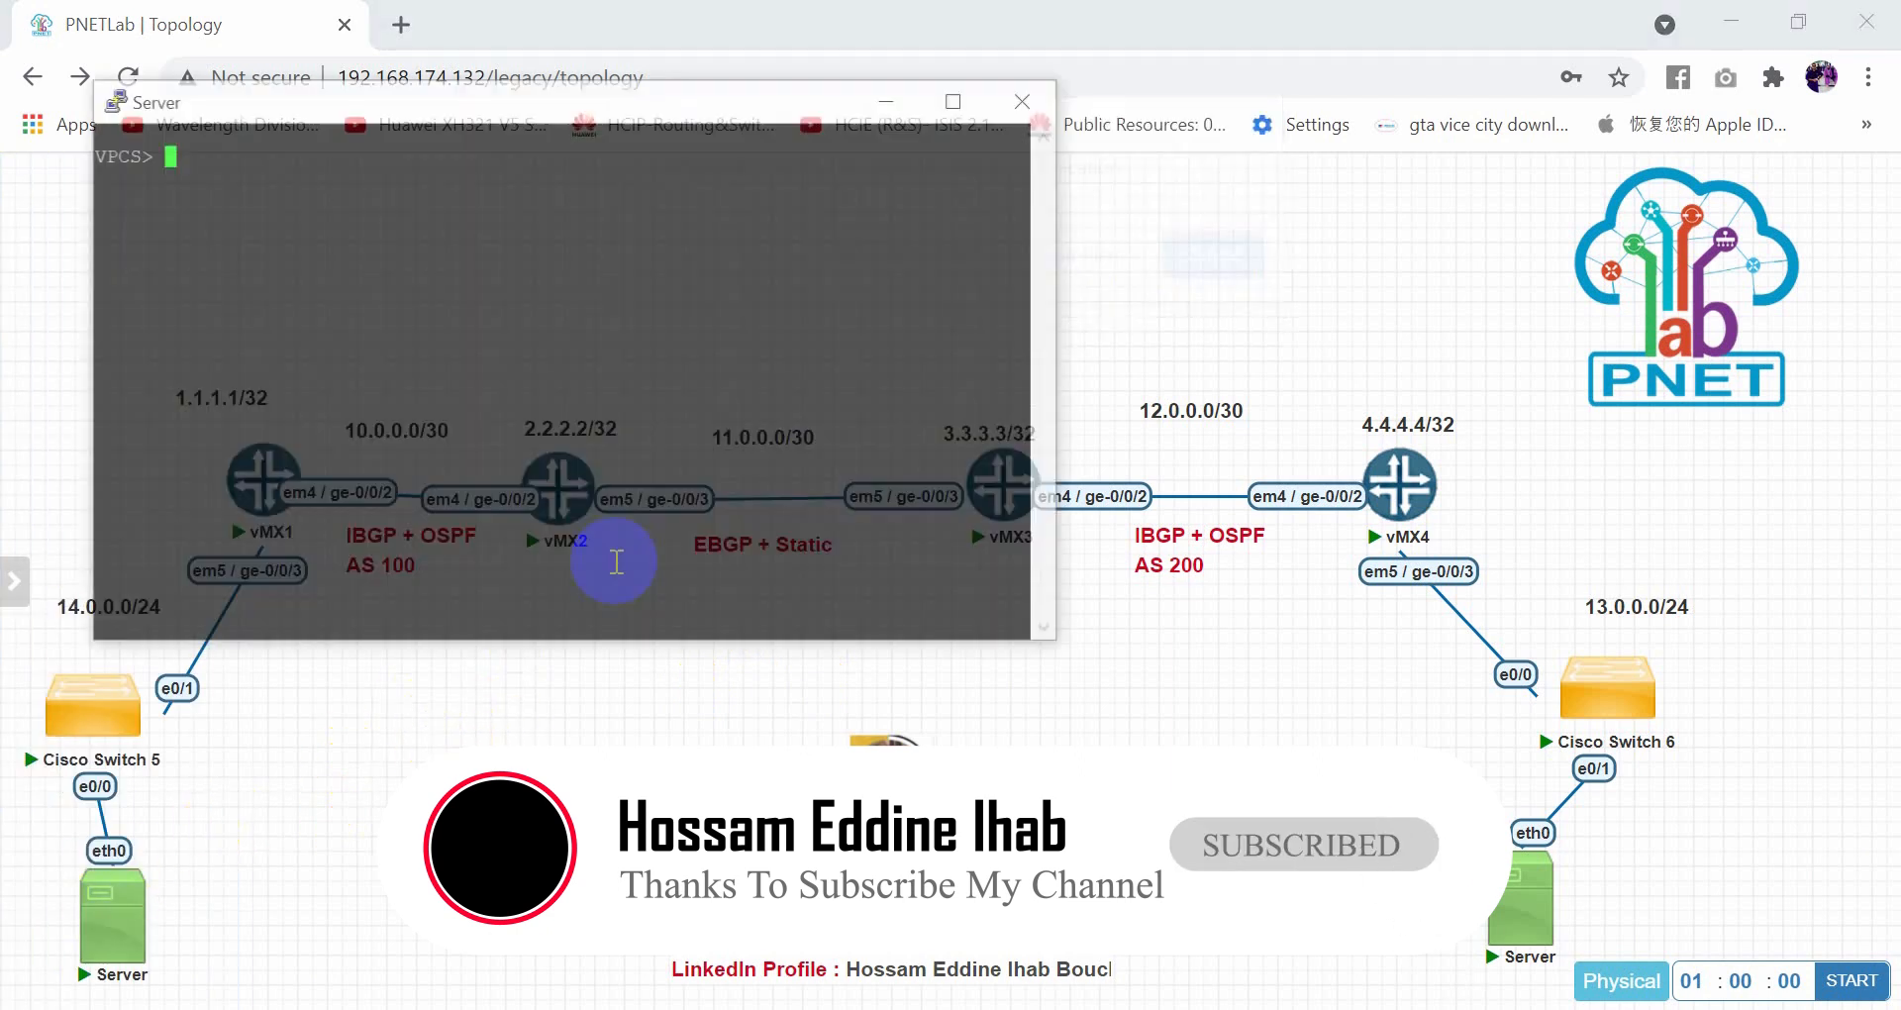
# Ping 13.0.0.2 from the AS 100 server to test end-to-end connectivity, and put its console away
pyautogui.press('Return')
pyautogui.write('ping ')
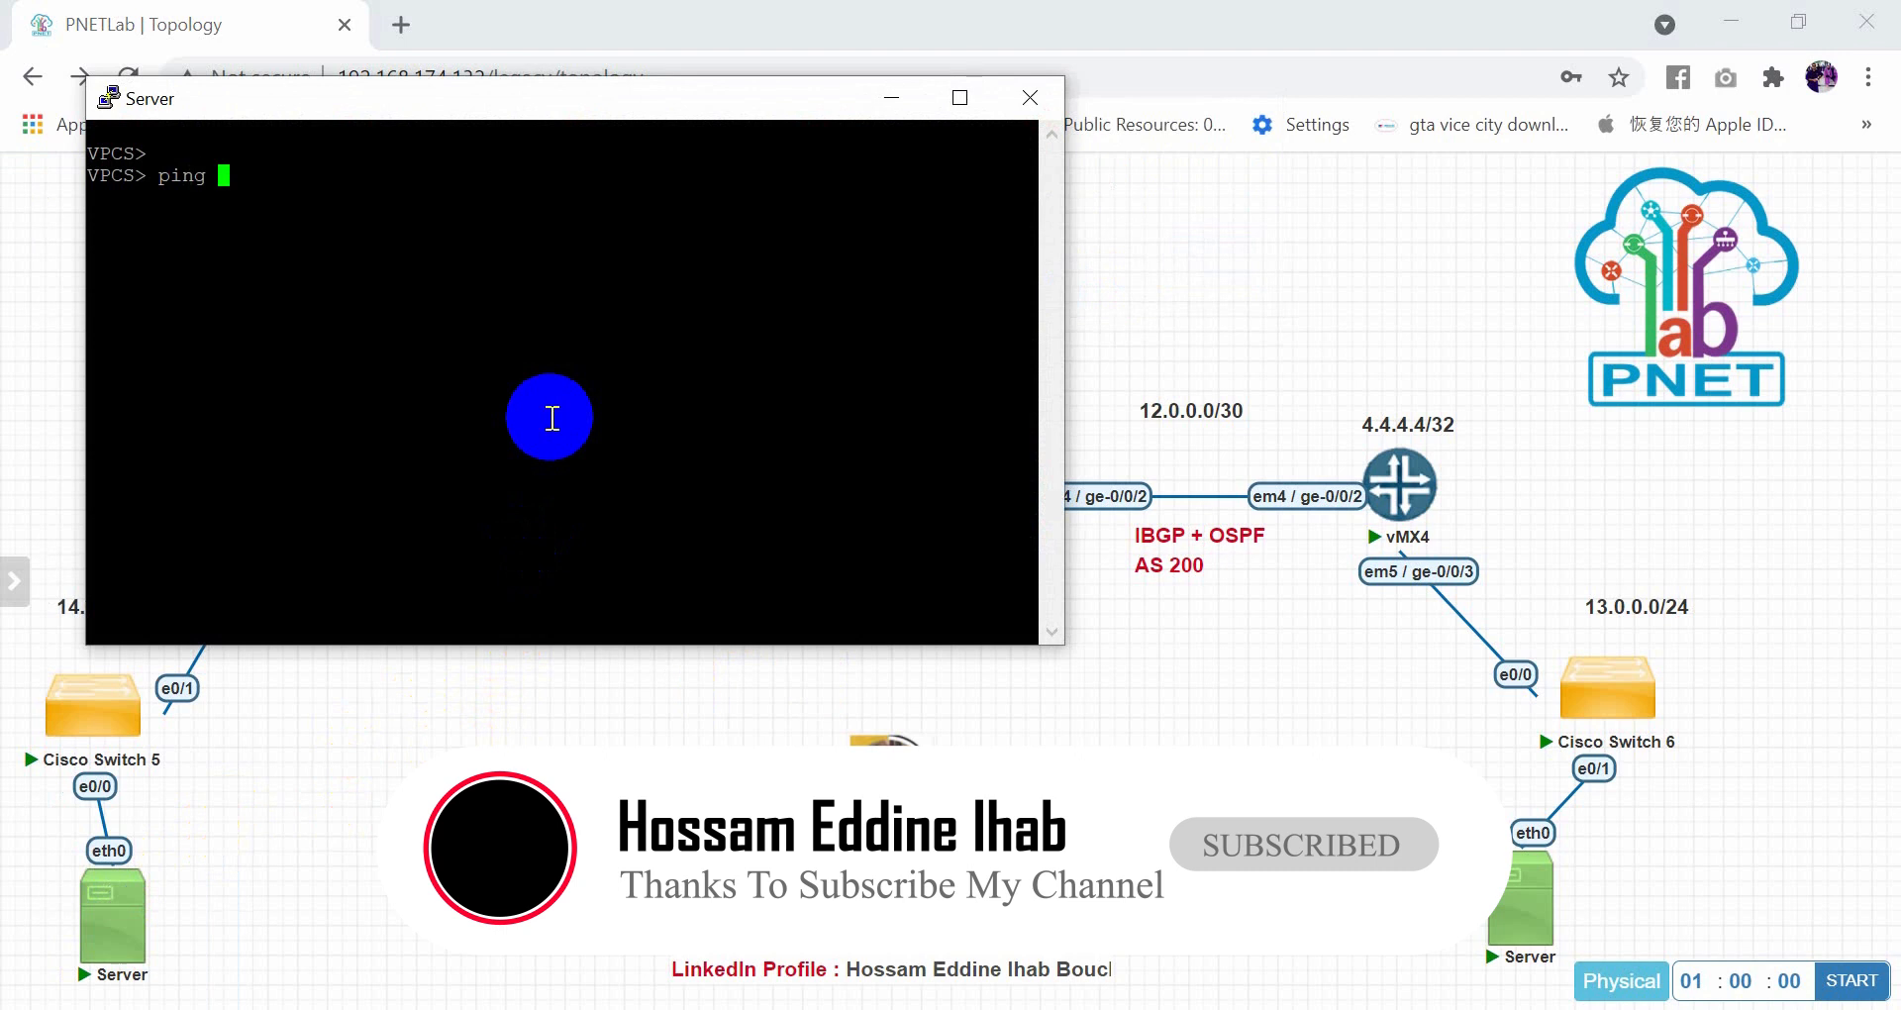
pyautogui.write('13.0.0.2')
pyautogui.press('Return')
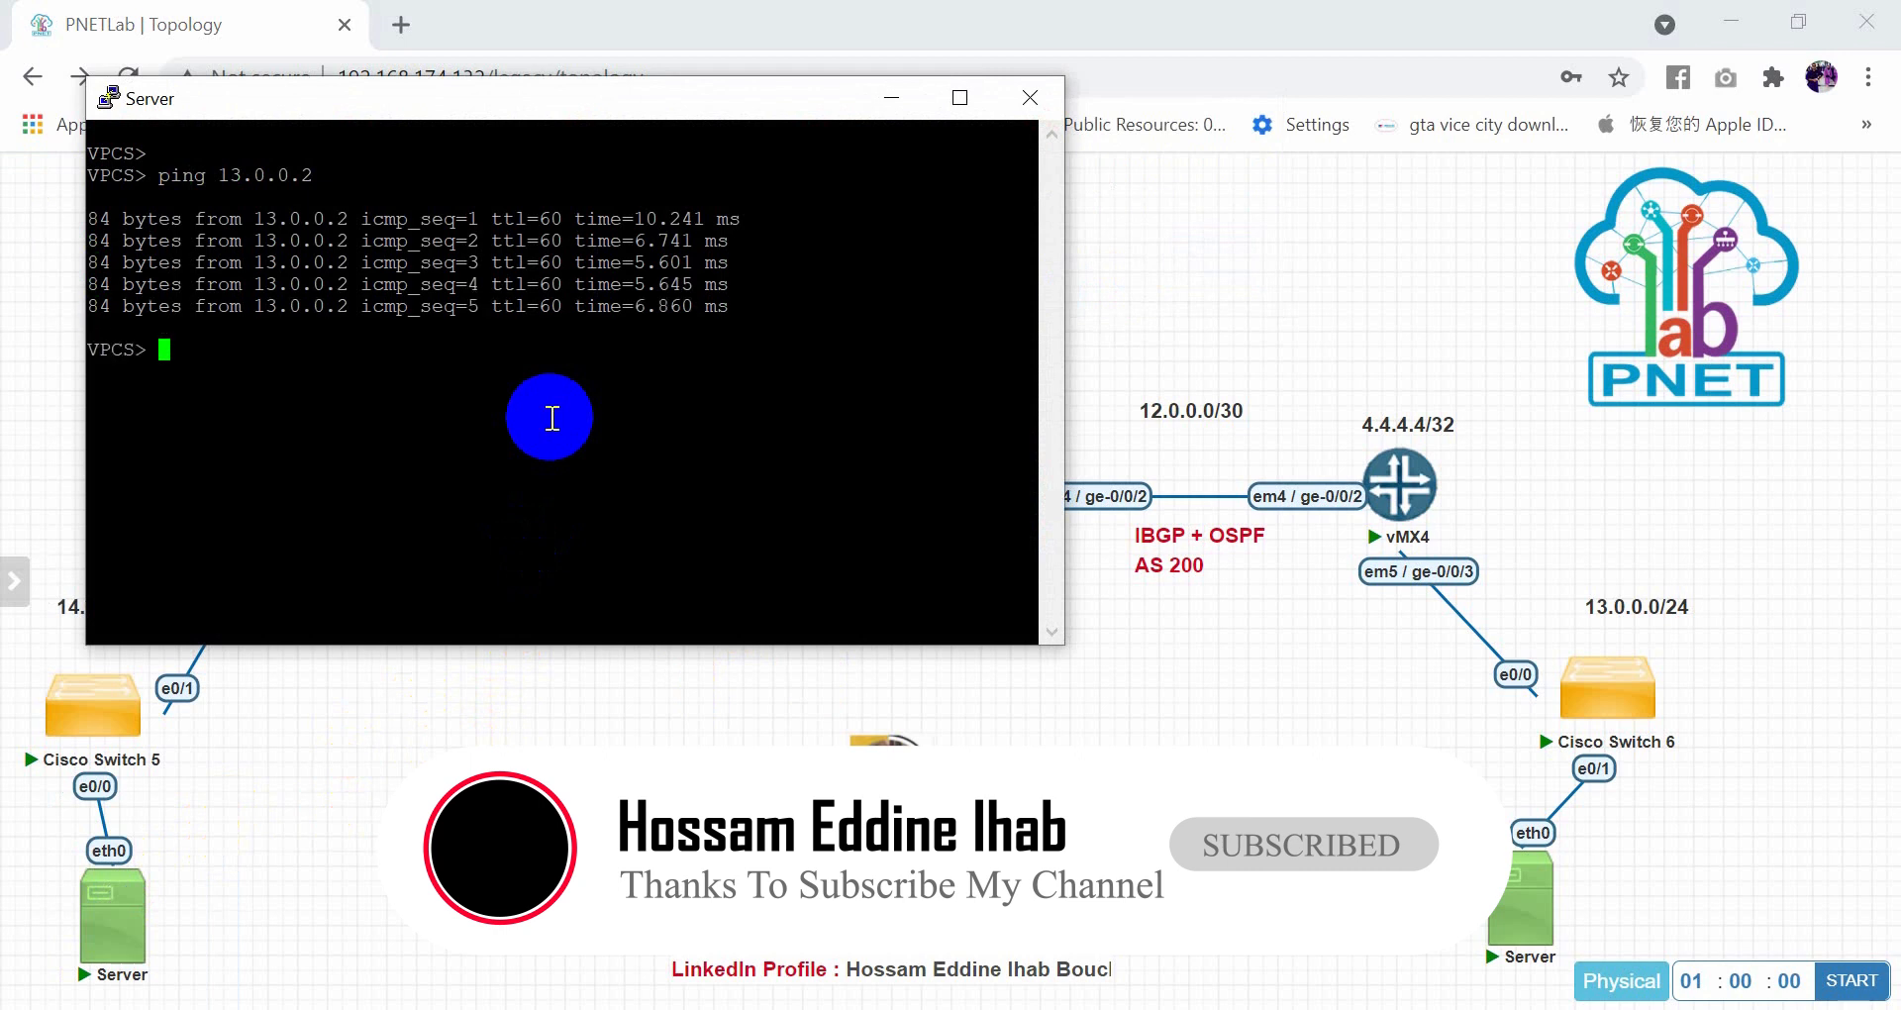
pyautogui.click(896, 96)
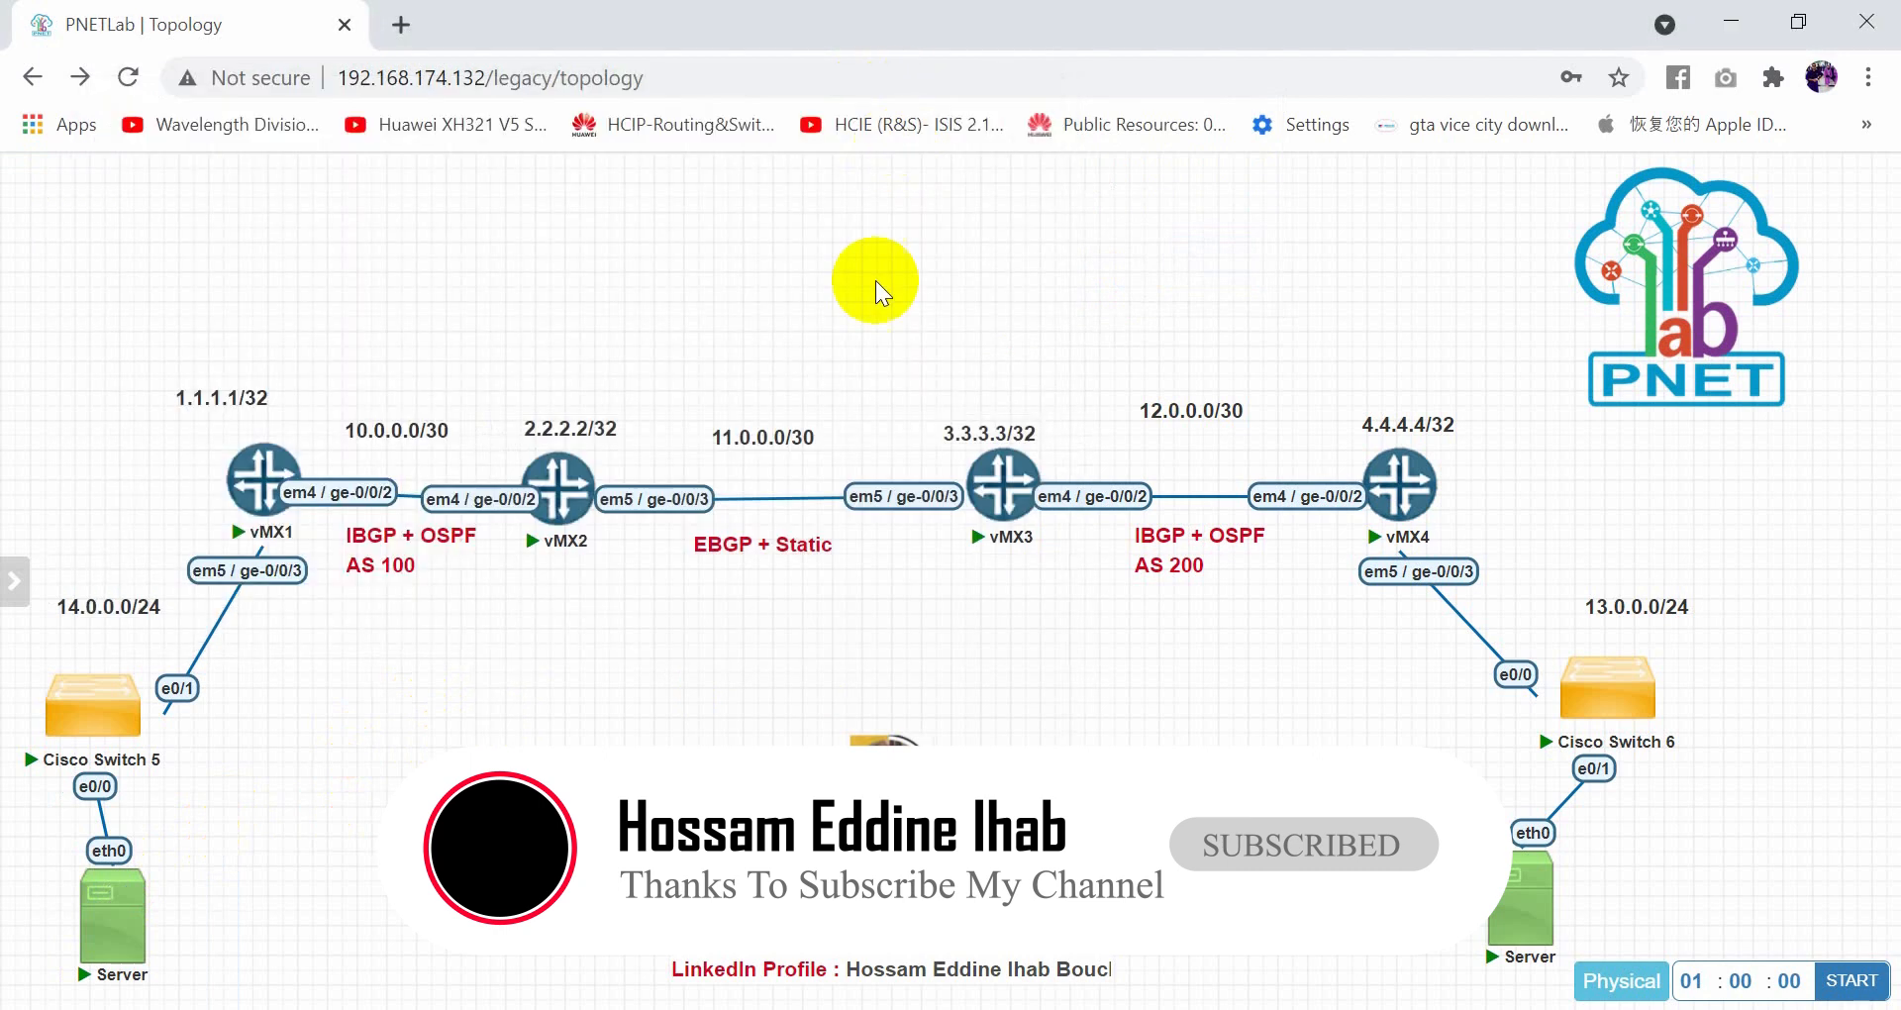